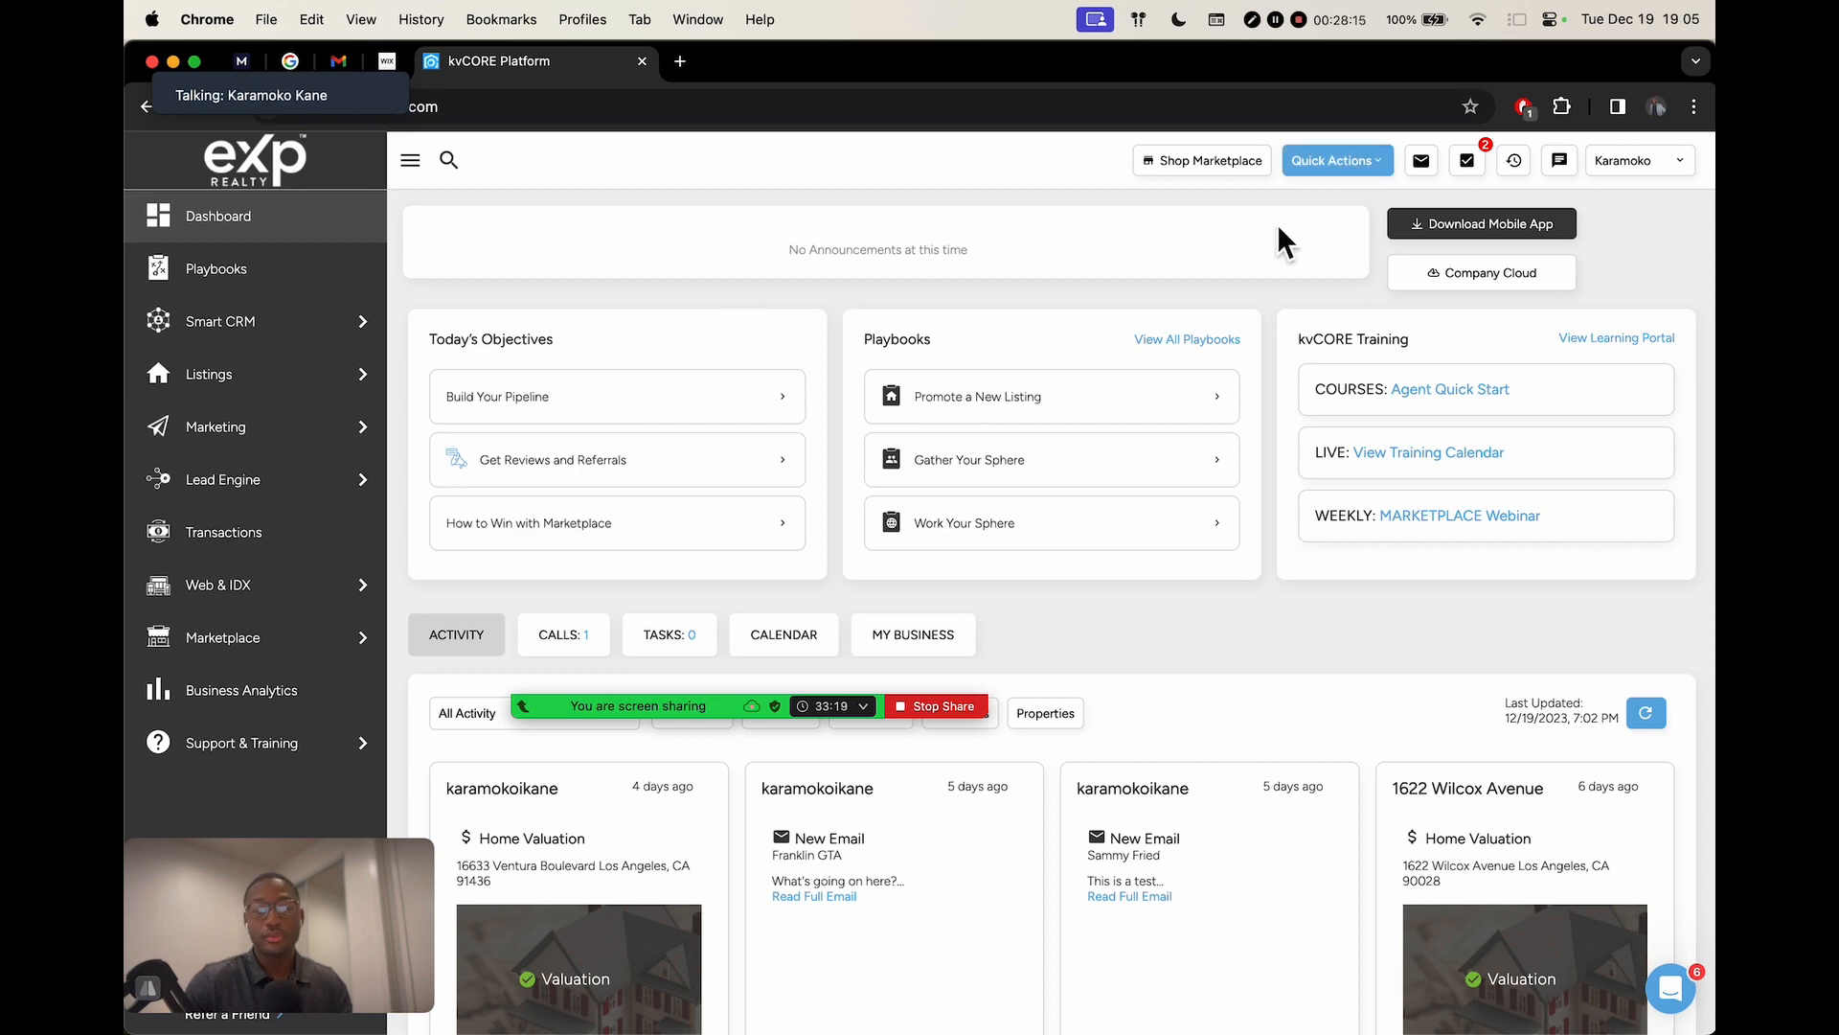
Open a blank Add Contact form from the Quick Actions menu
{"action": "scroll", "coordinate": [1359, 250], "scroll_direction": "up", "scroll_amount": 5}
{"action": "scroll", "coordinate": [1359, 250], "scroll_direction": "up", "scroll_amount": 5}
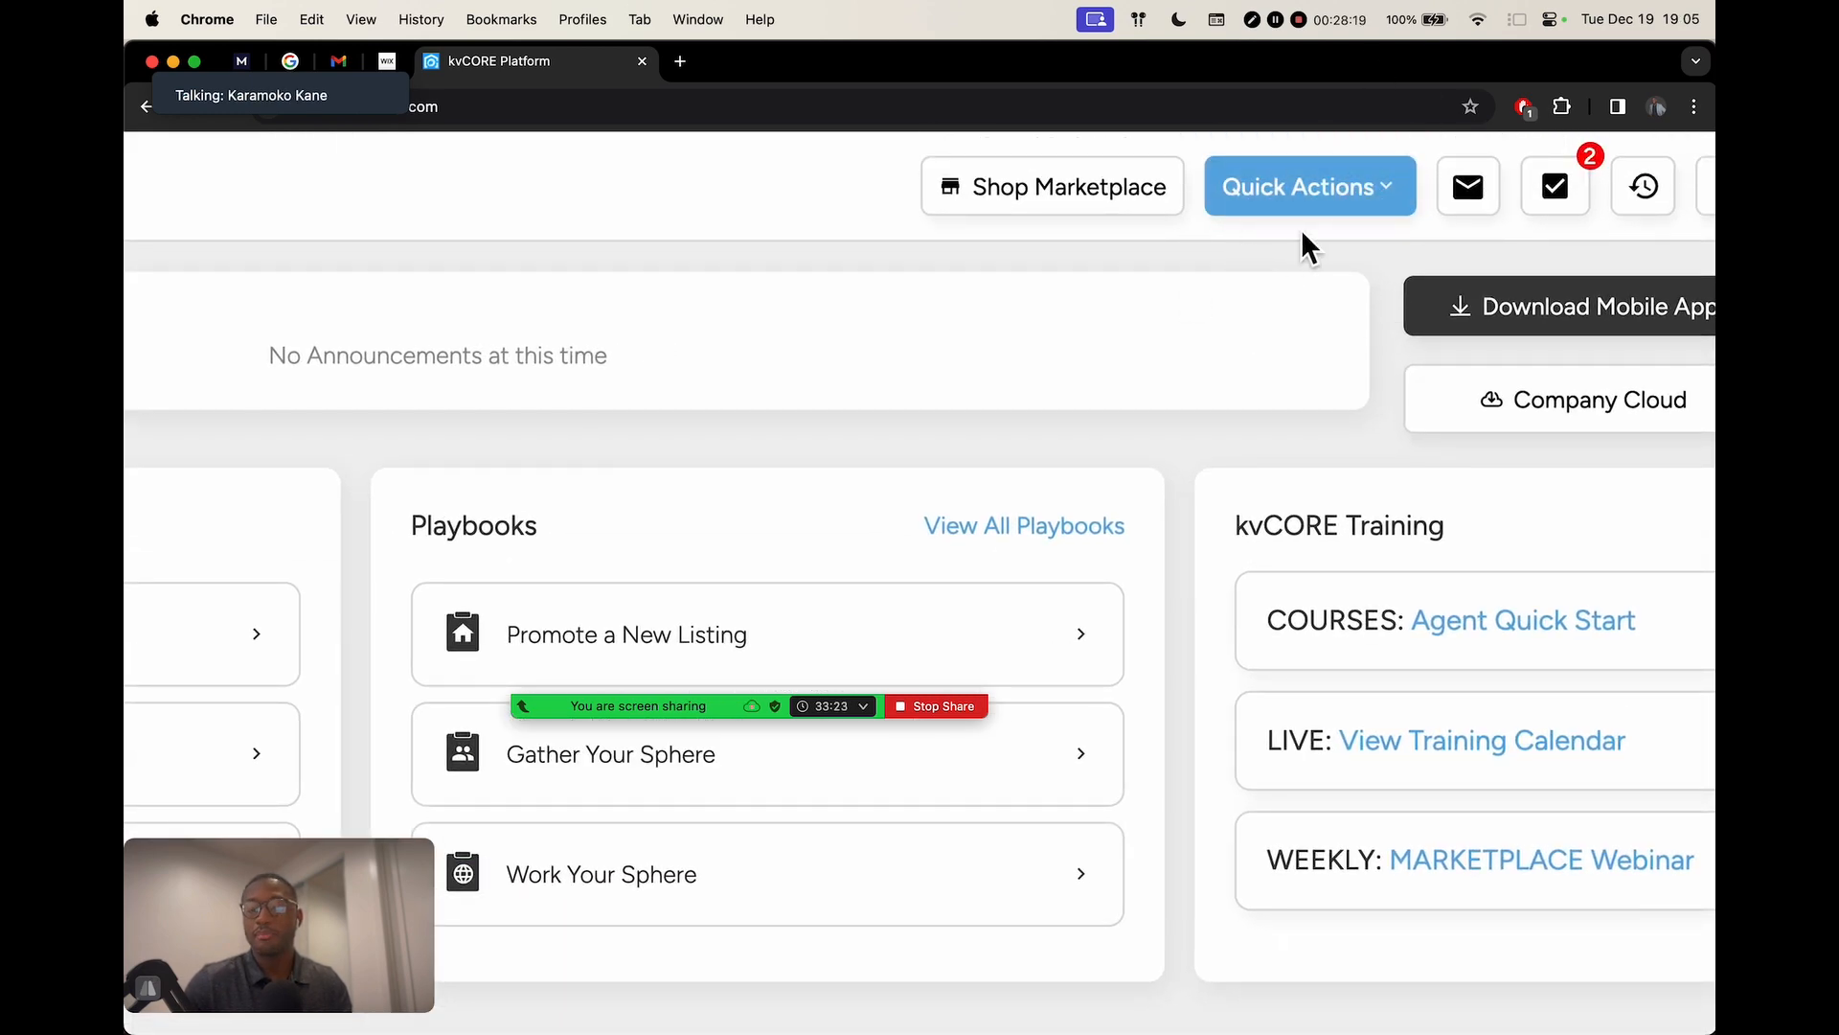
{"action": "scroll", "coordinate": [1266, 222], "scroll_direction": "down", "scroll_amount": 5}
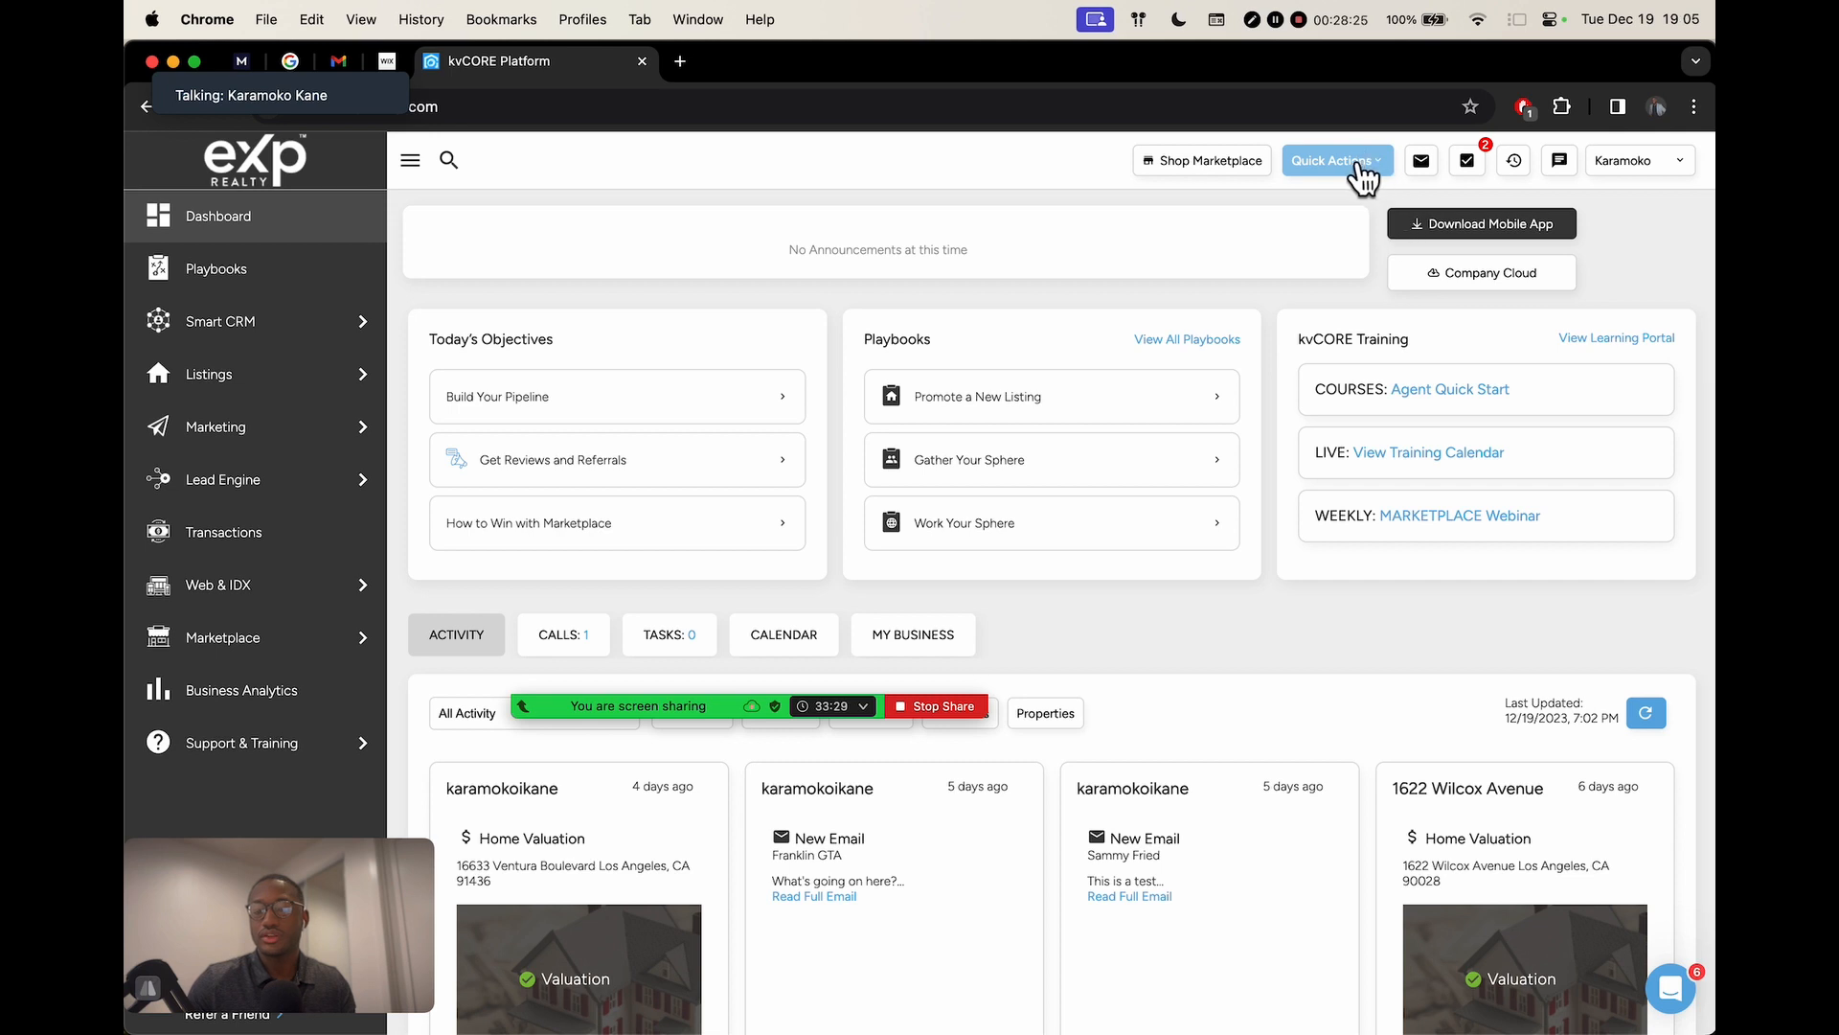
{"action": "left_click", "coordinate": [1359, 170]}
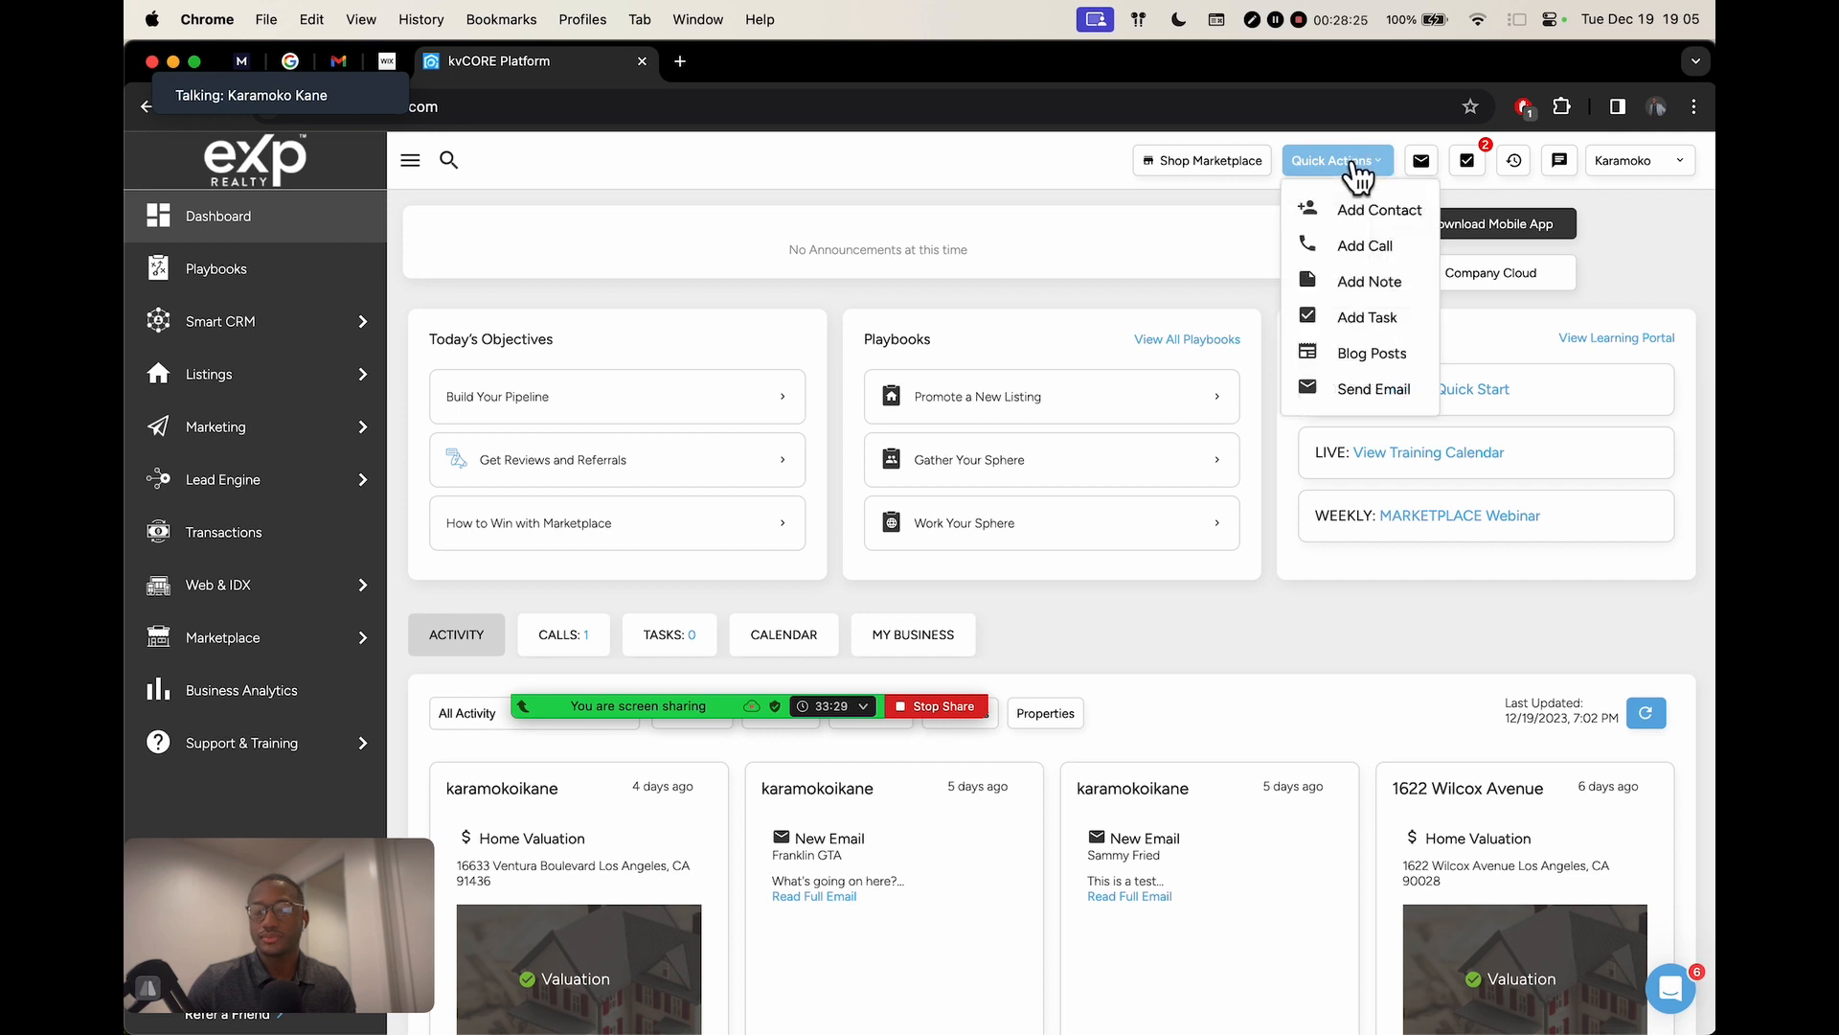
{"action": "left_click", "coordinate": [1372, 213]}
{"action": "mouse_move", "coordinate": [744, 699]}
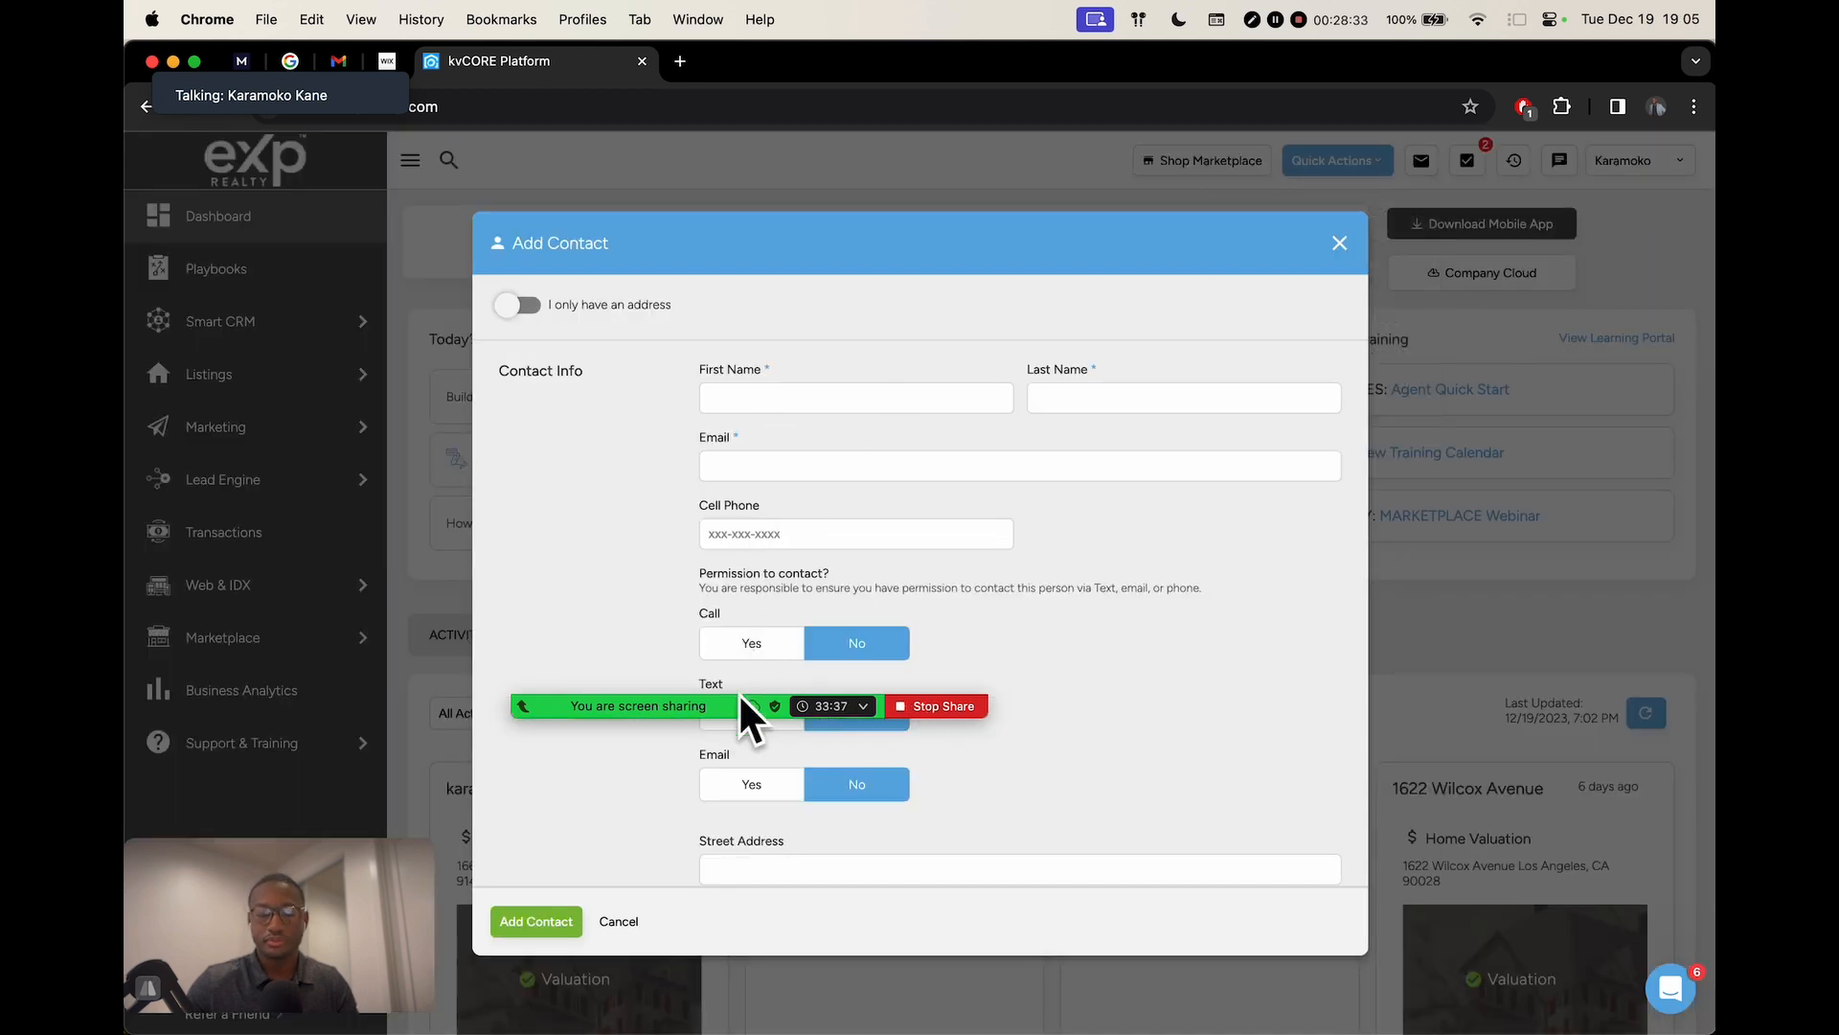
{"action": "left_click_drag", "start_coordinate": [1341, 682], "coordinate": [1662, 995]}
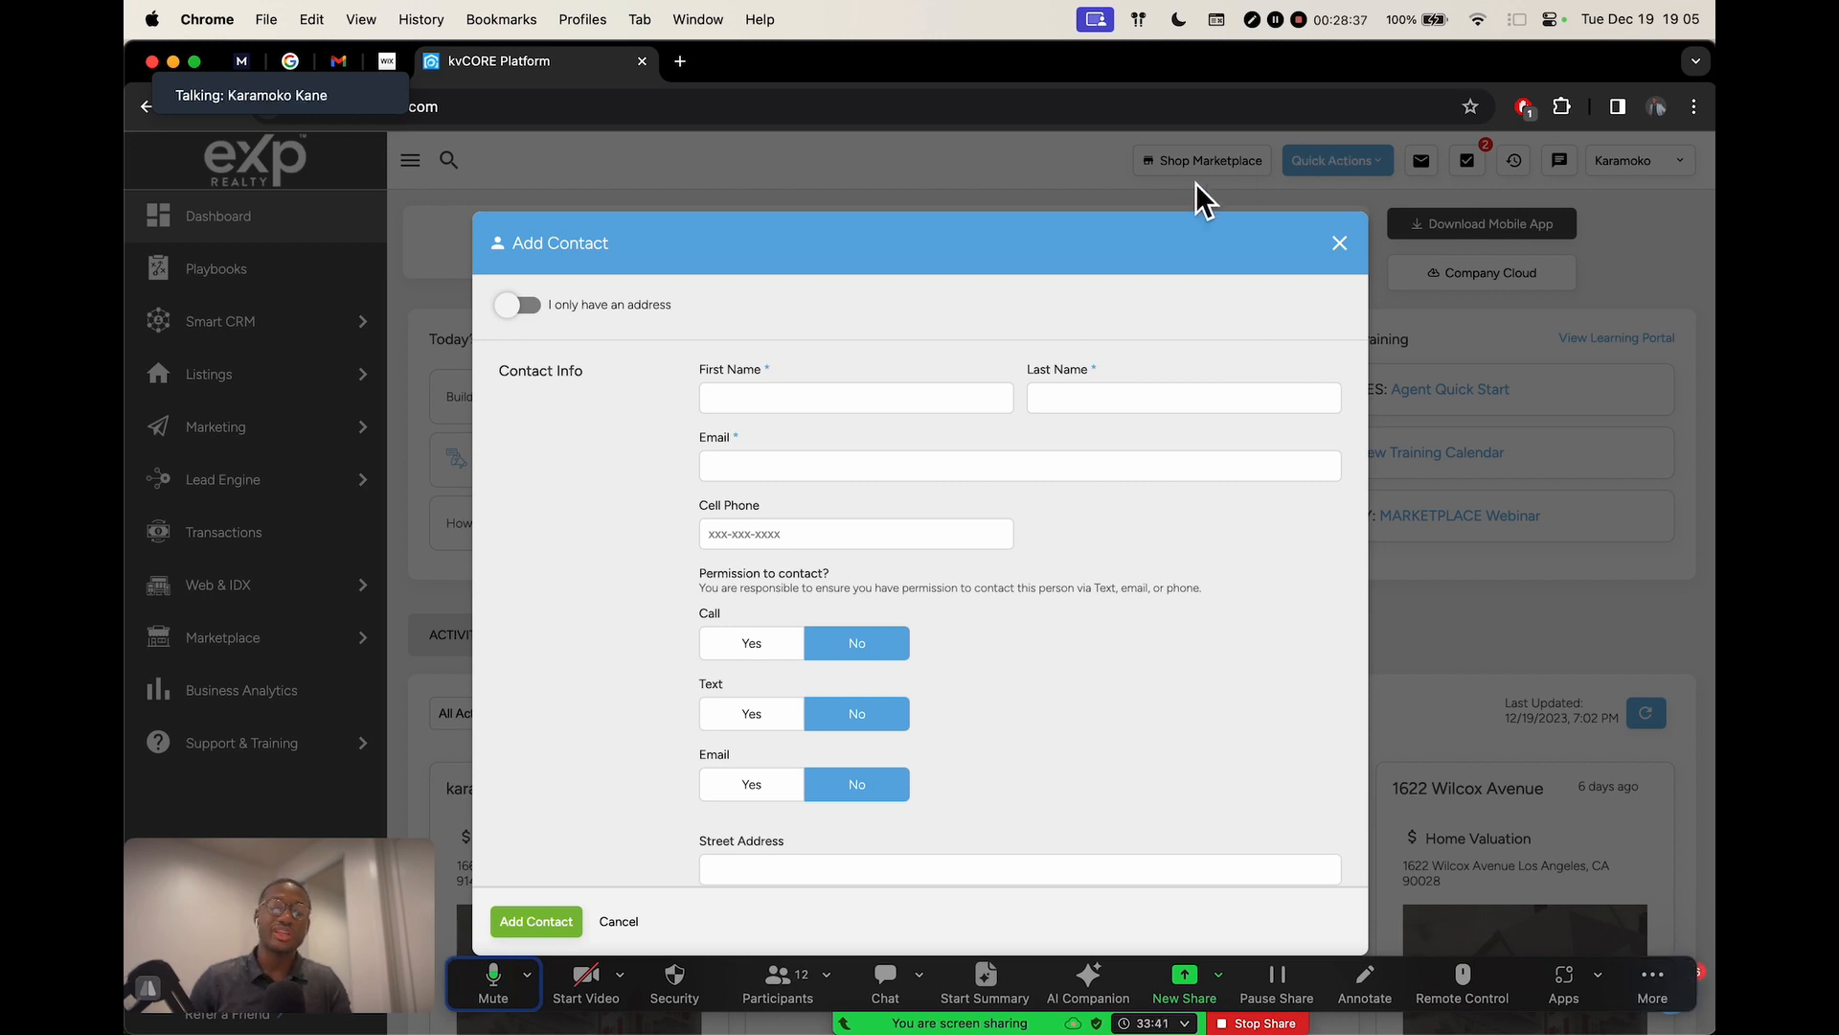
Look over the form's first name, cell phone and email fields
{"action": "left_click", "coordinate": [779, 394]}
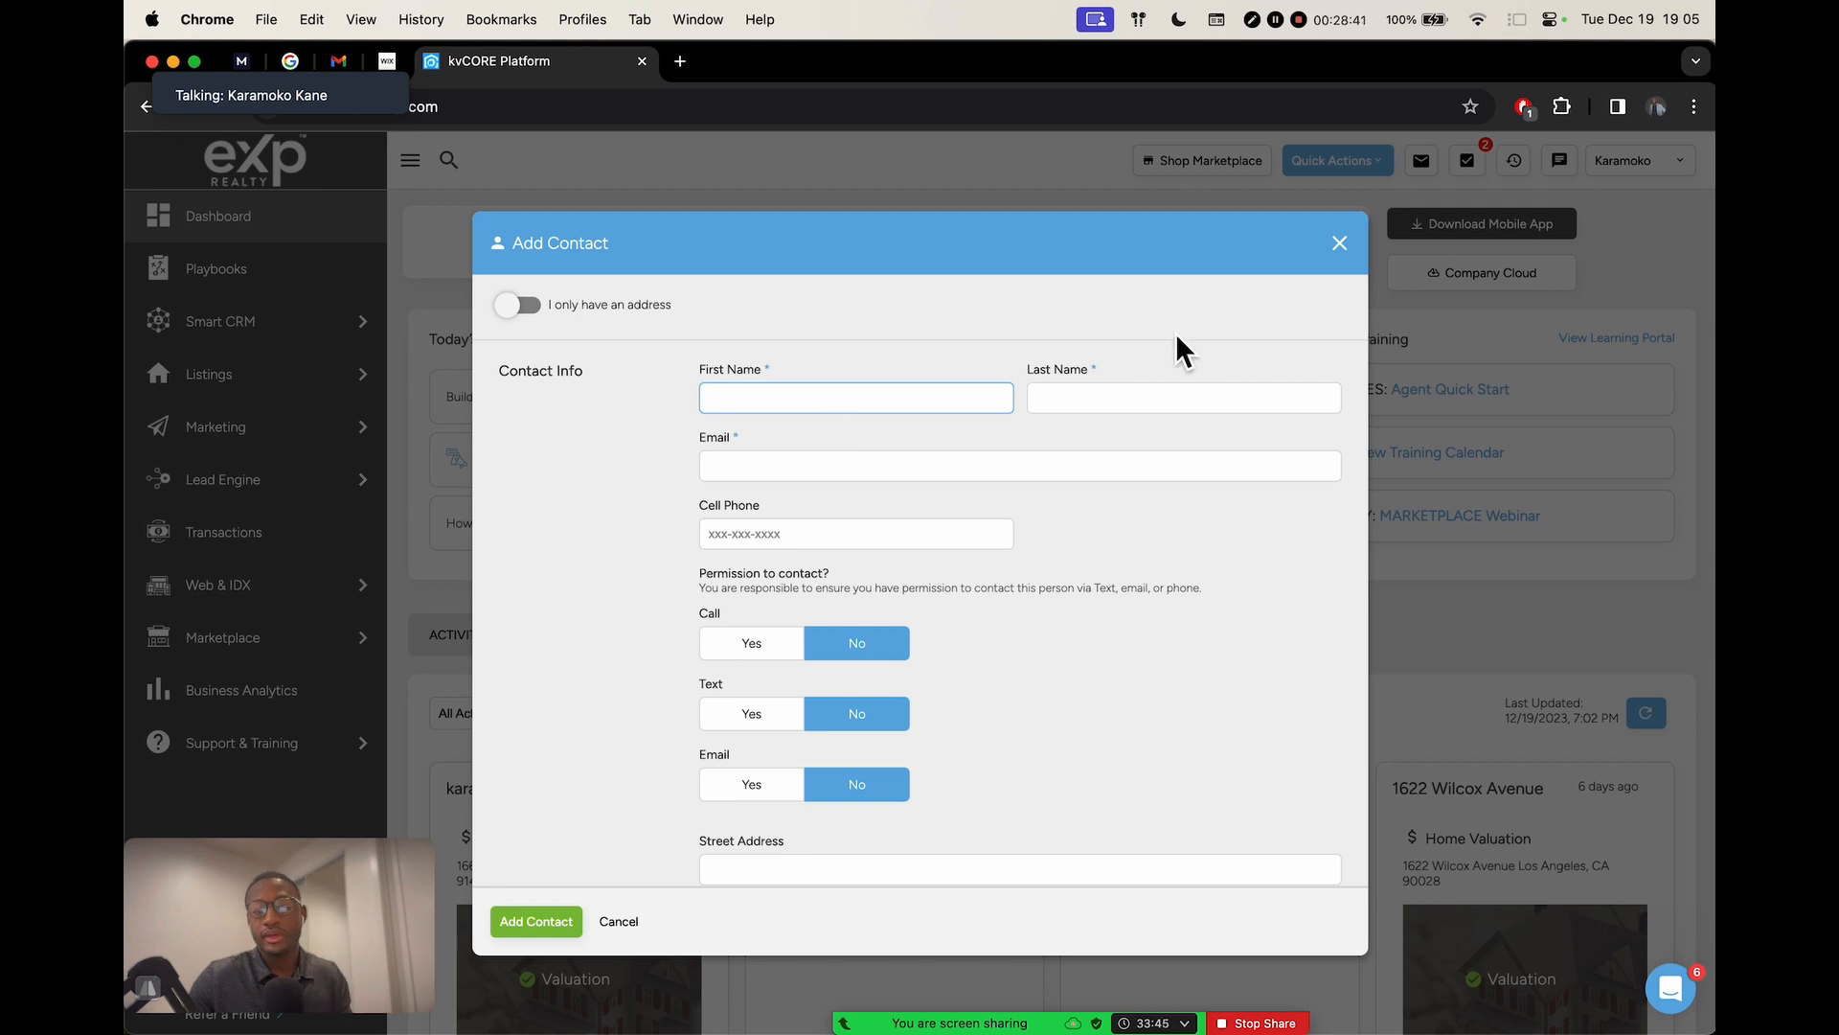
{"action": "left_click", "coordinate": [776, 536]}
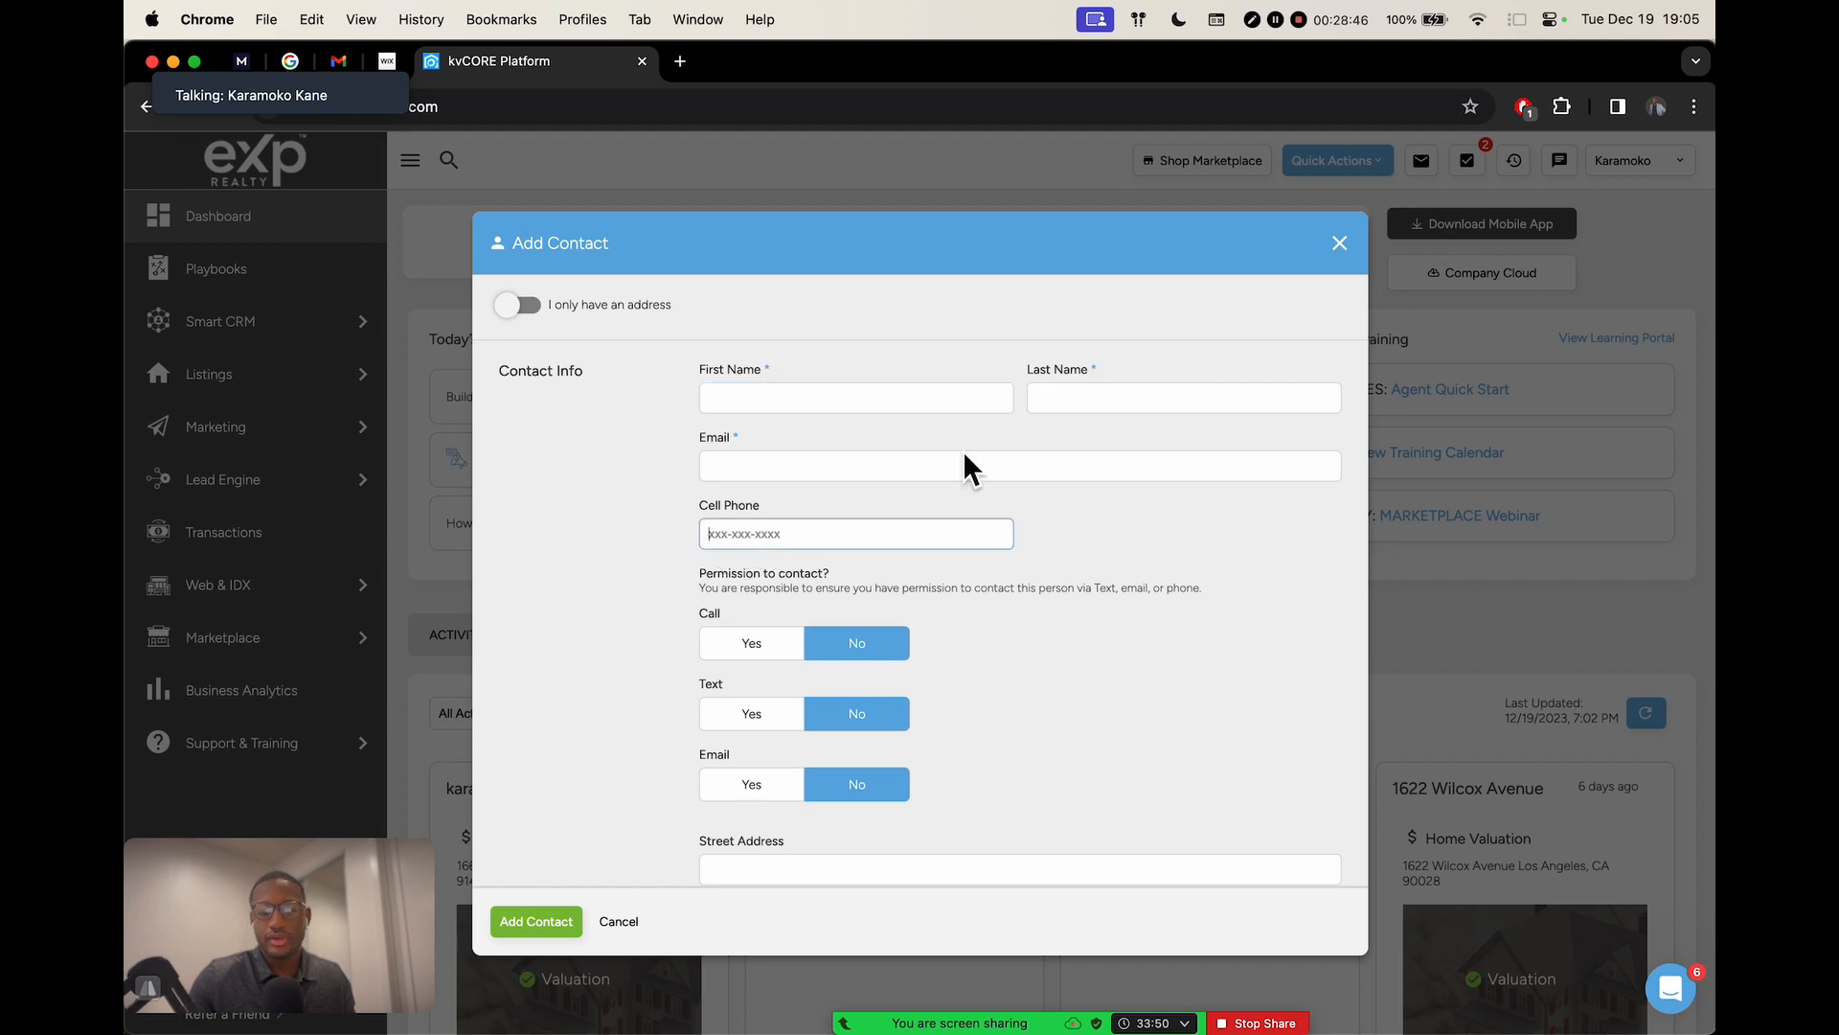
{"action": "left_click", "coordinate": [1215, 555]}
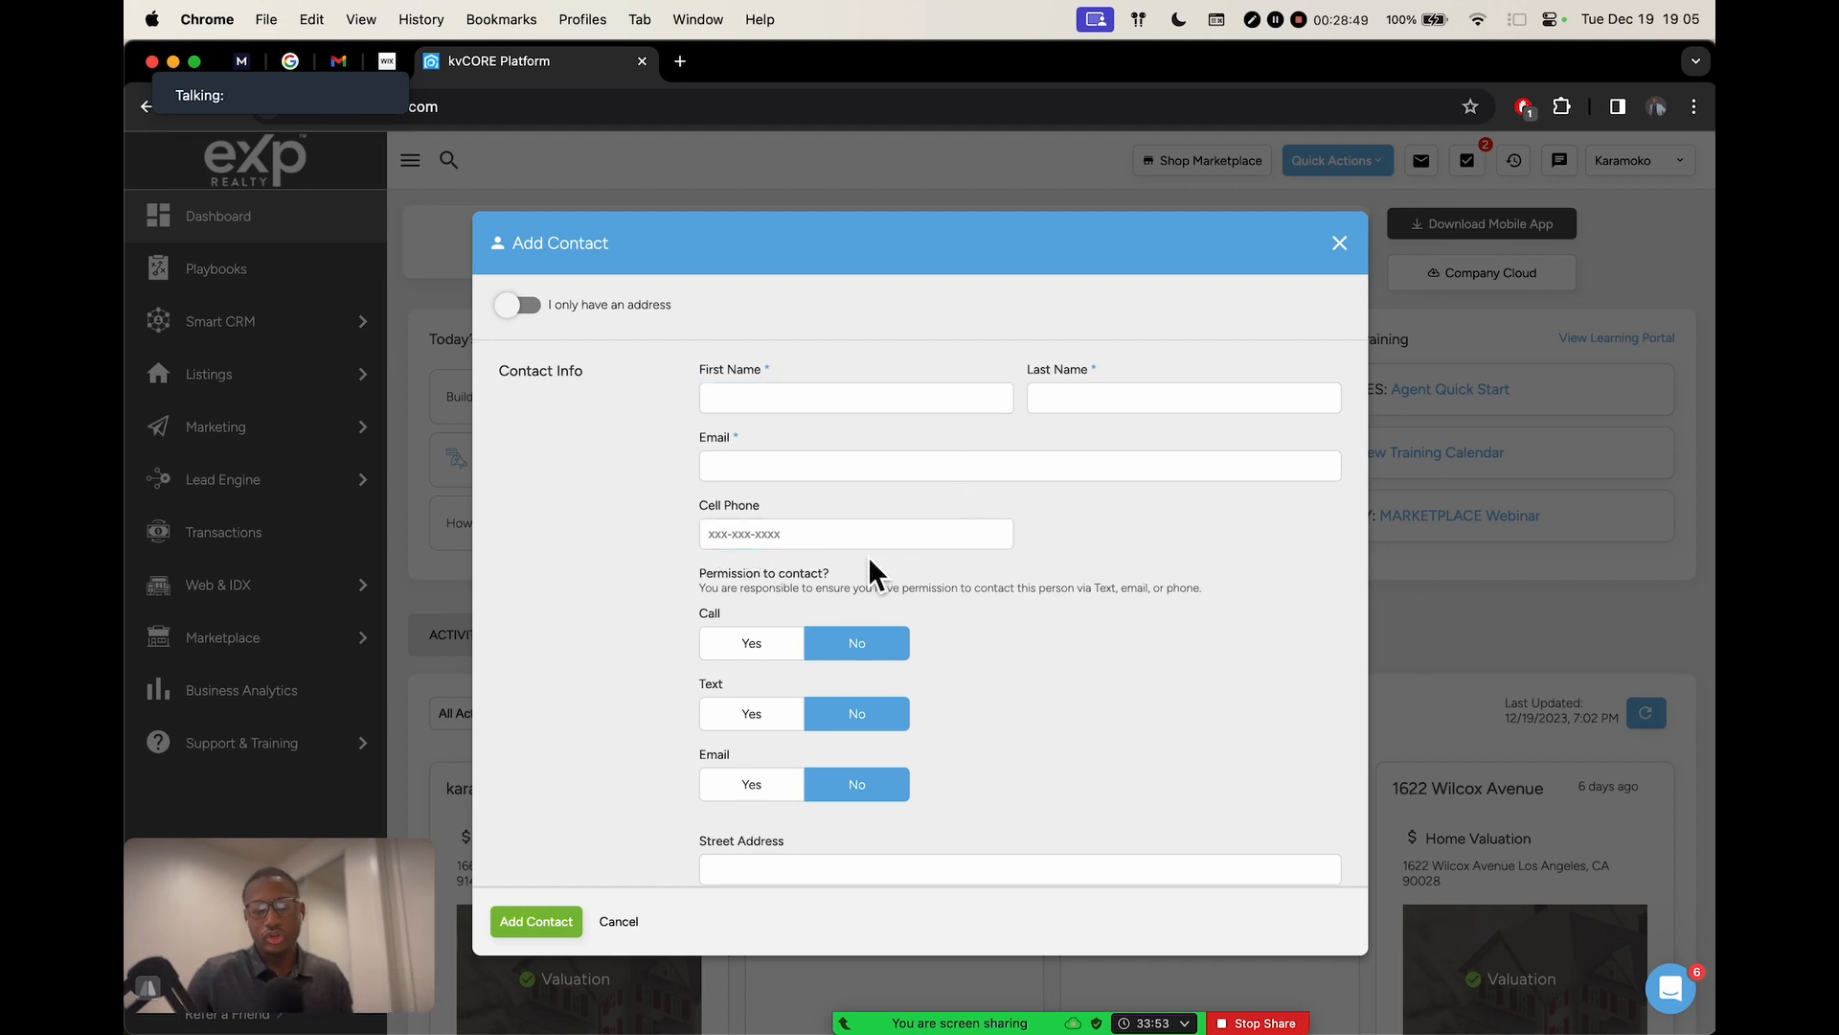
{"action": "left_click", "coordinate": [837, 538]}
{"action": "left_click", "coordinate": [803, 476]}
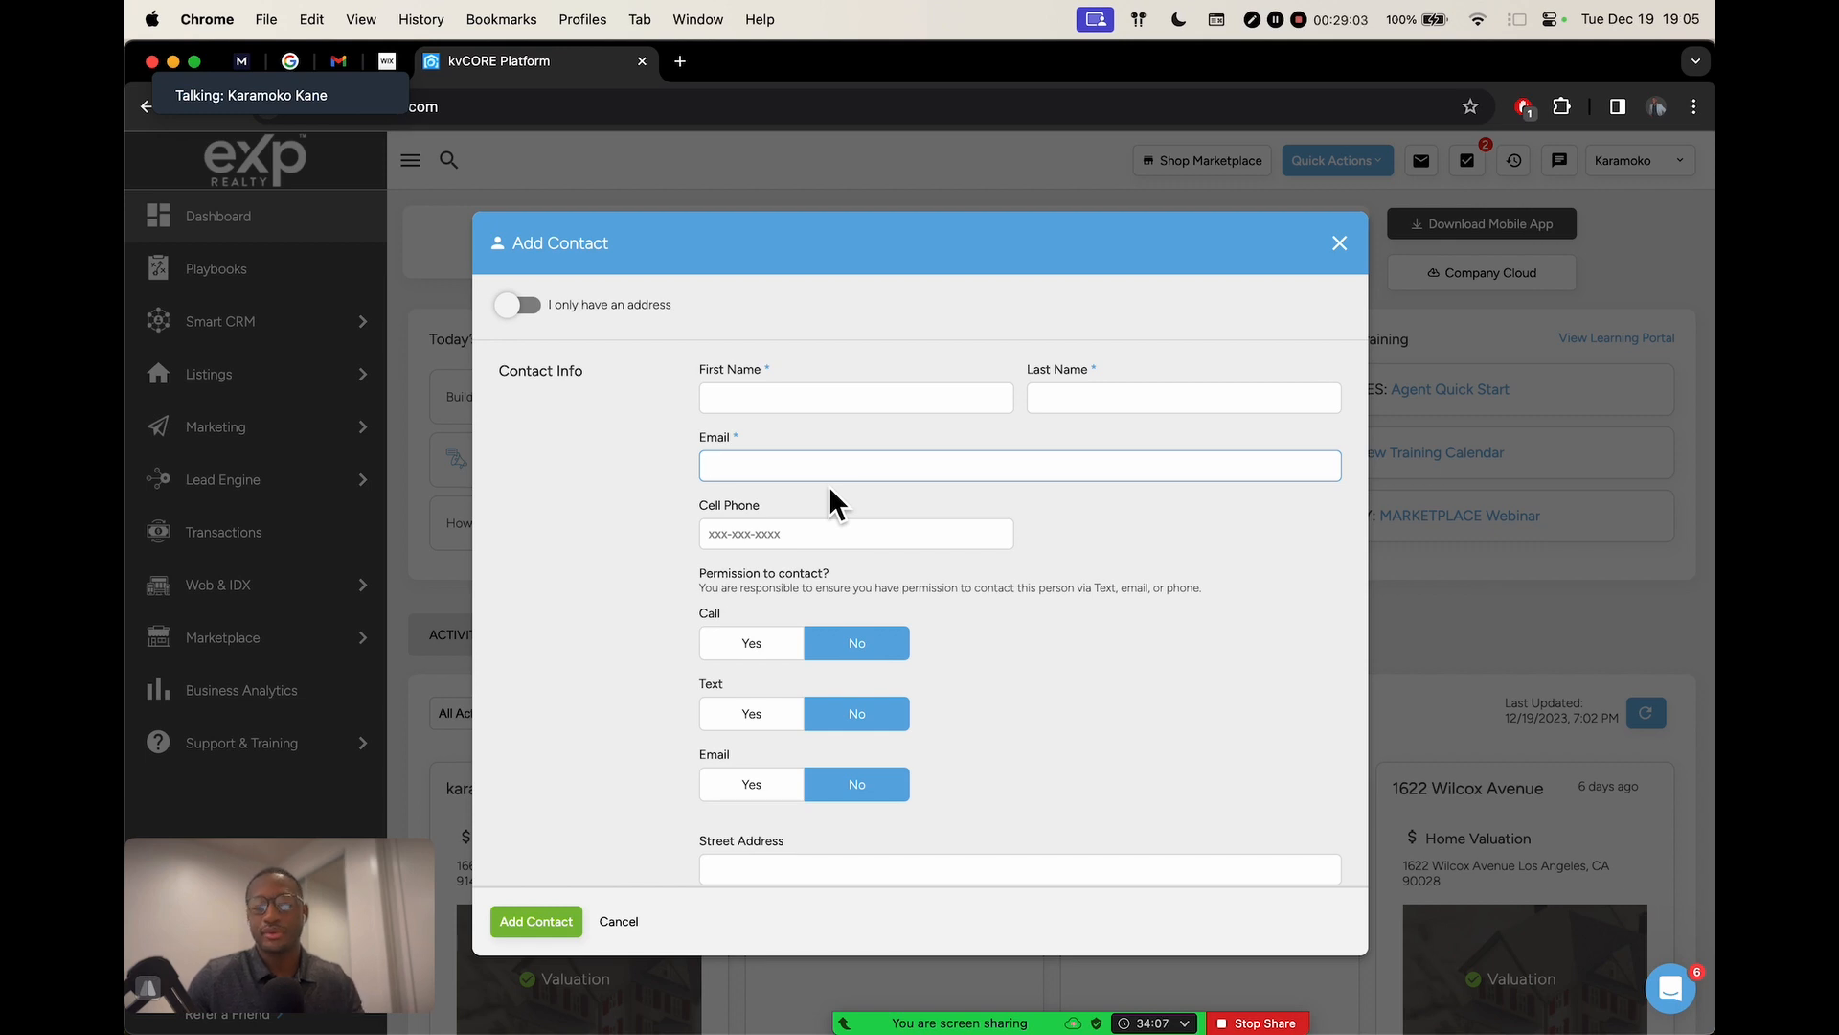
Fill in the contact's first and last name
{"action": "left_click", "coordinate": [803, 404]}
{"action": "left_click", "coordinate": [1147, 395]}
{"action": "left_click", "coordinate": [797, 406]}
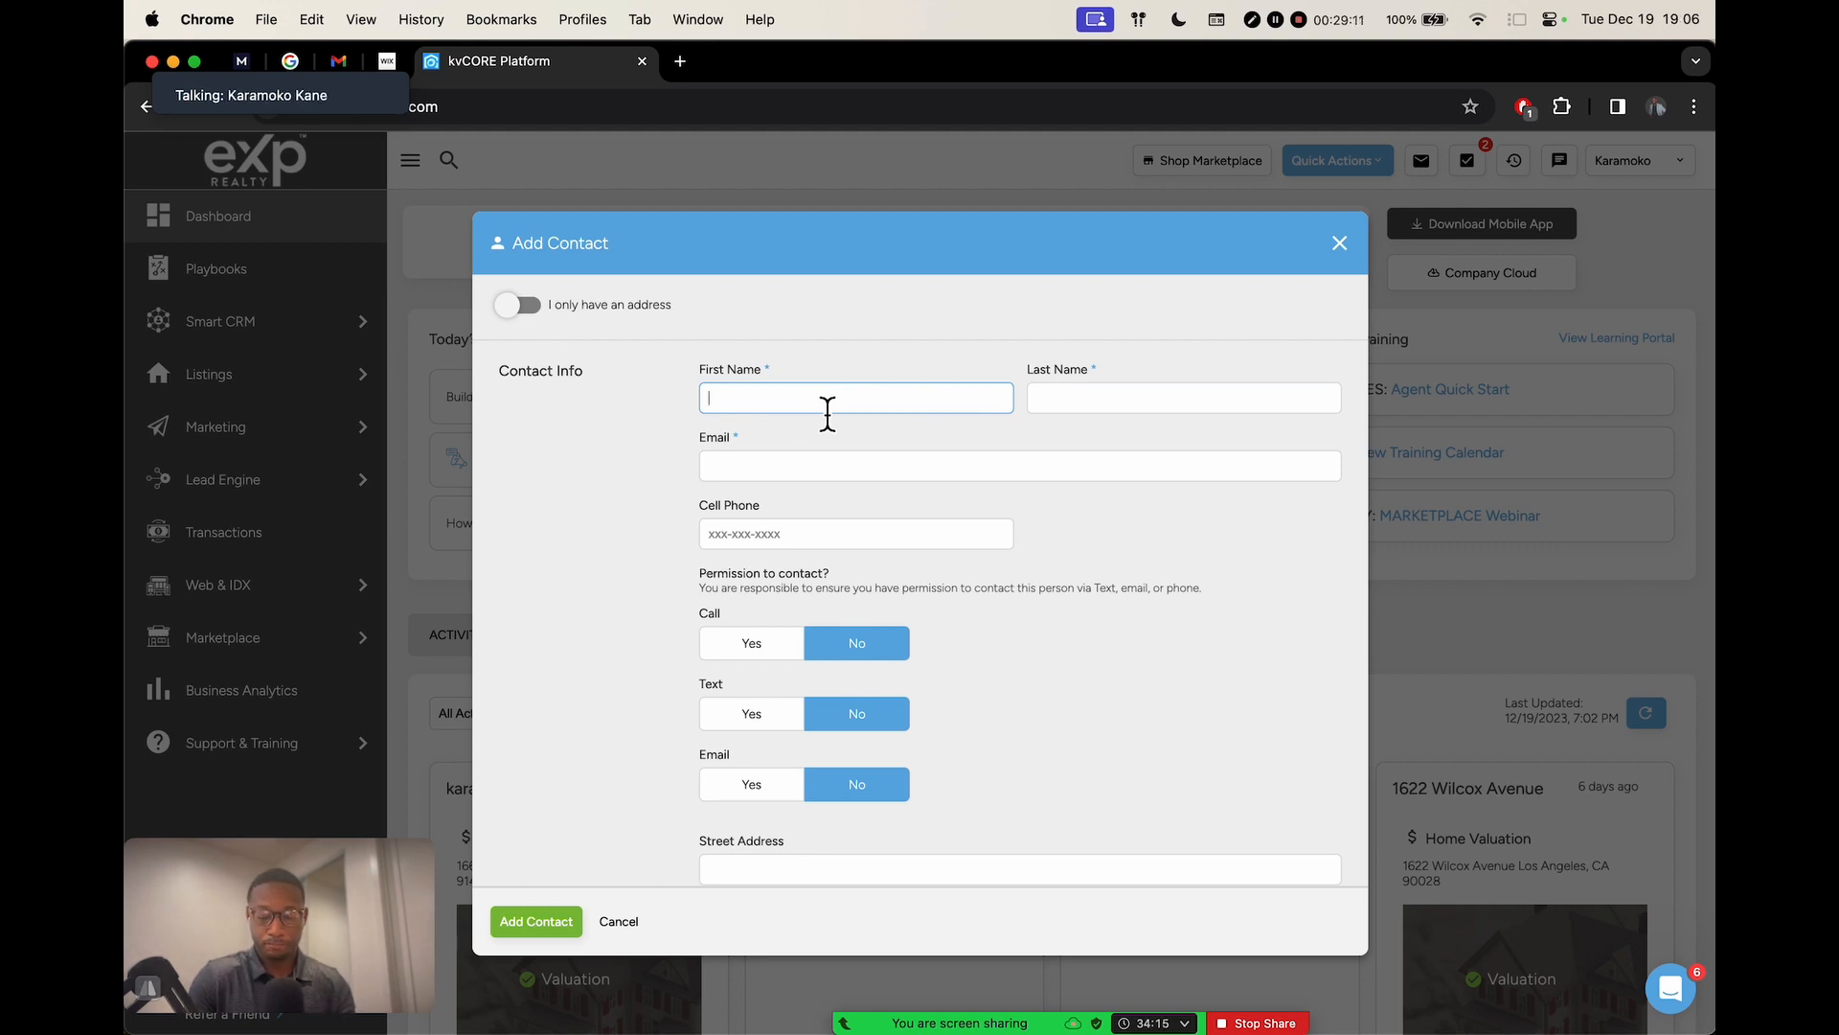
{"action": "key", "text": "Tab"}
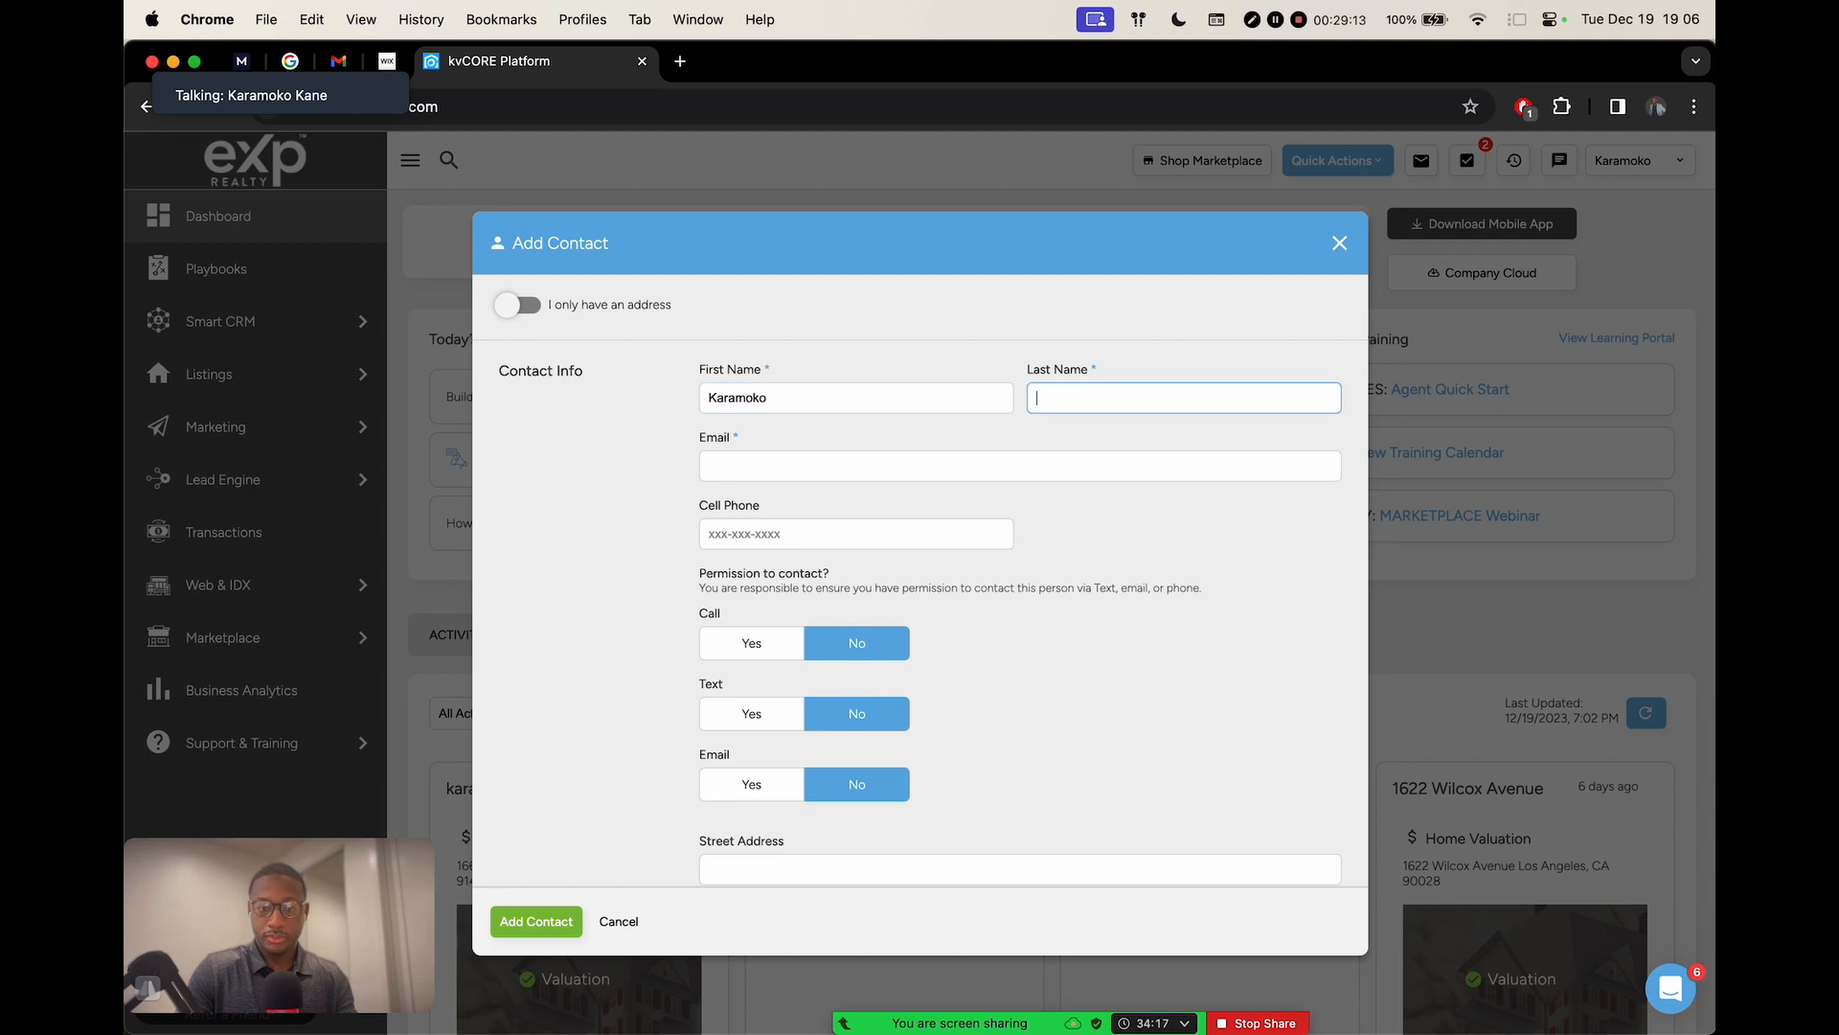
Enter the contact's email address, correcting a mistyped start
{"action": "left_click", "coordinate": [753, 469]}
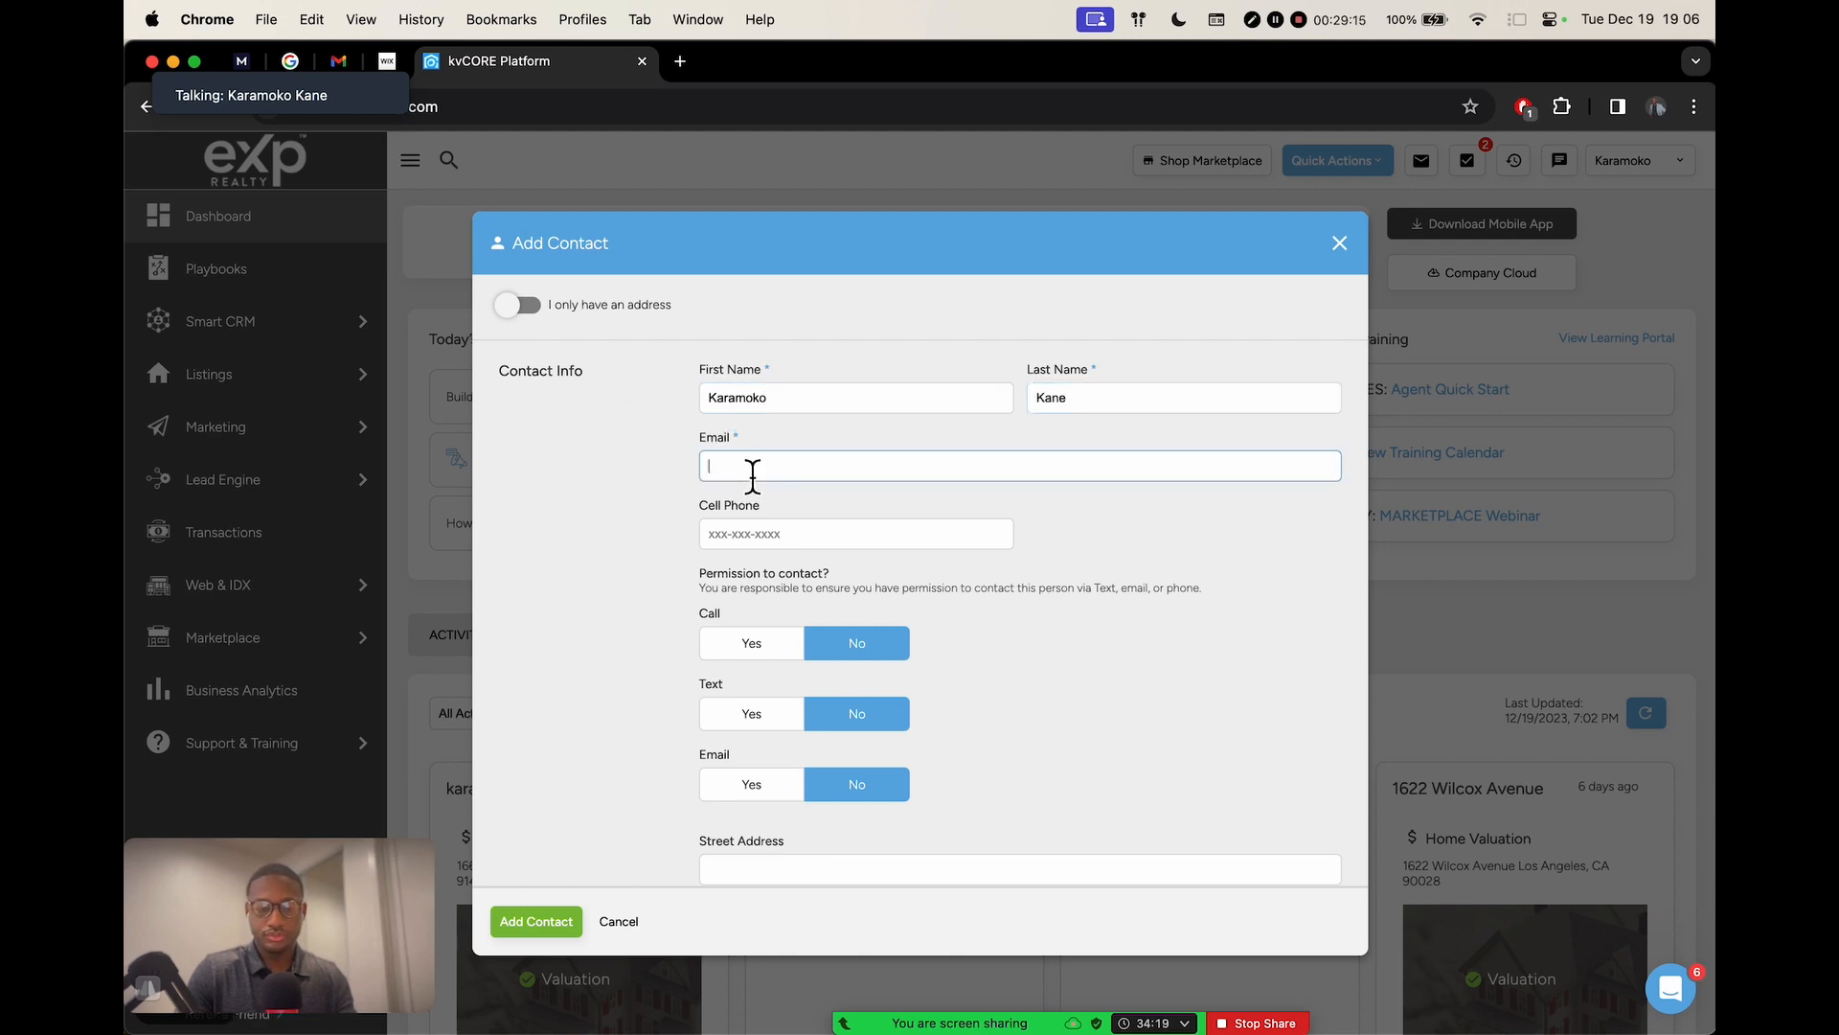
{"action": "type", "text": "karamo"}
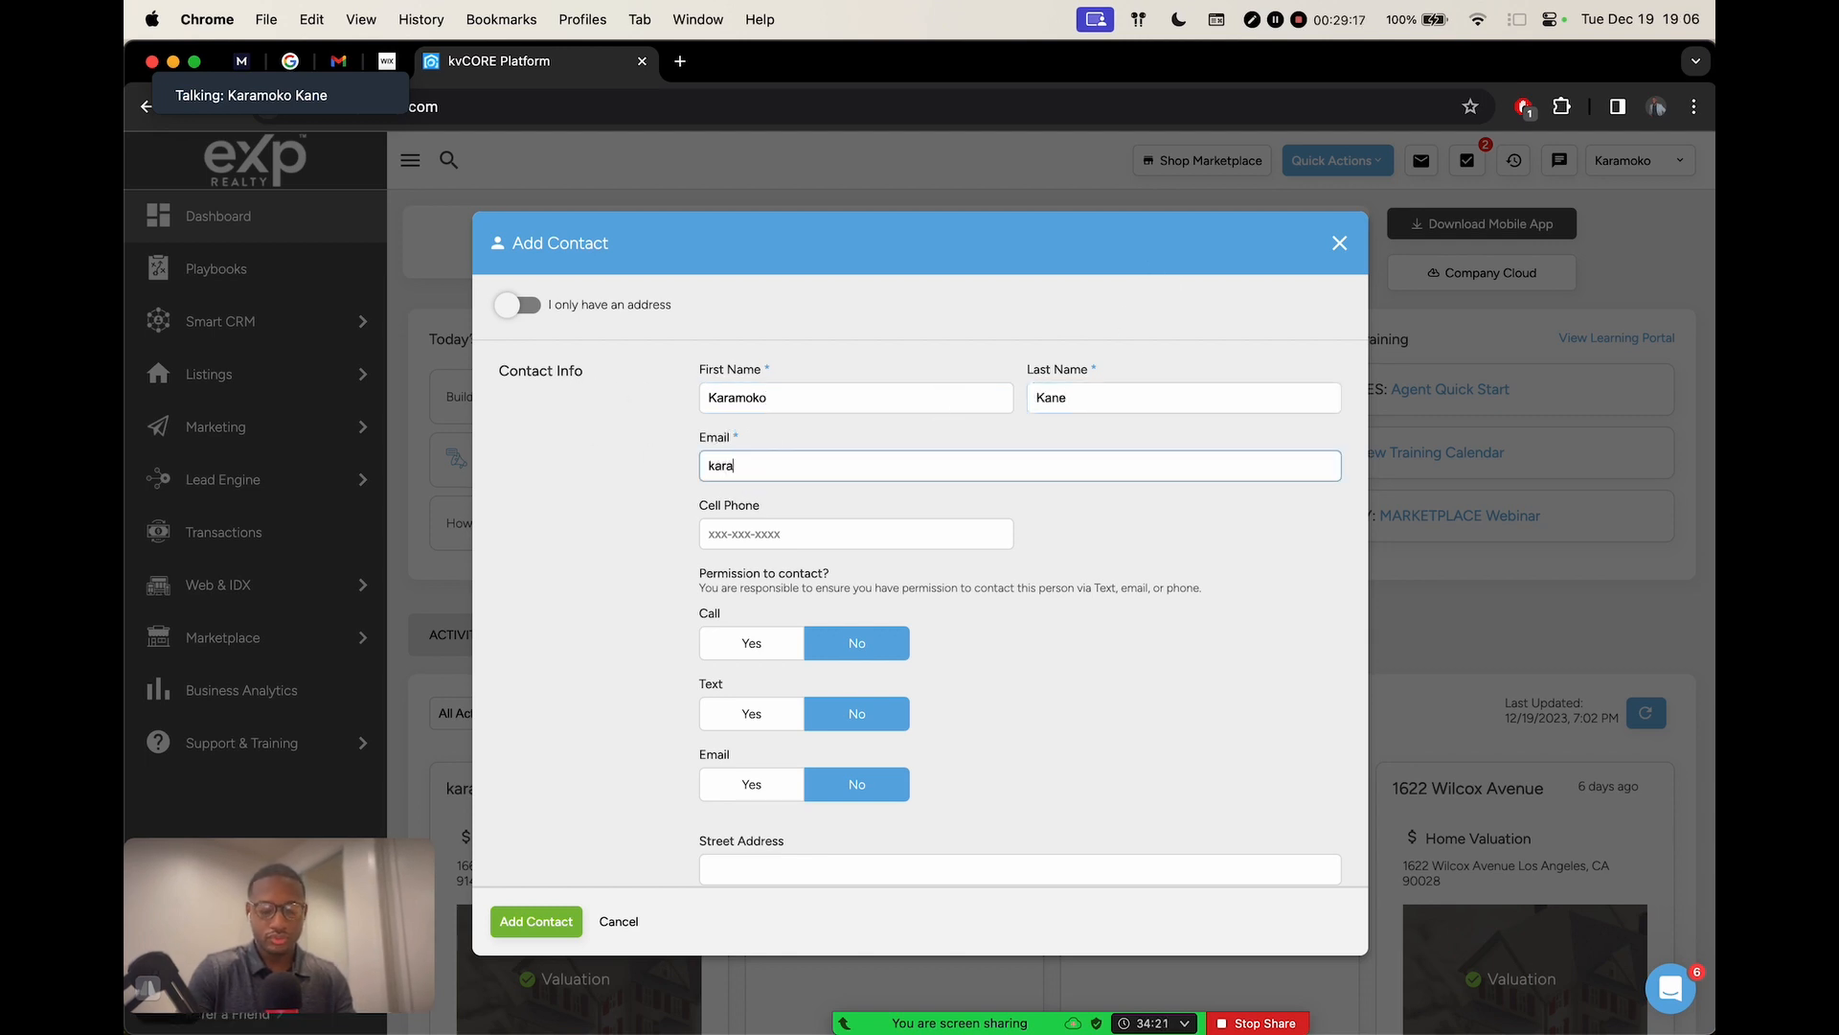
{"action": "key", "text": "BackSpace"}
{"action": "key", "text": "BackSpace"}
{"action": "key", "text": "BackSpace"}
{"action": "key", "text": "BackSpace"}
{"action": "key", "text": "BackSpace"}
{"action": "key", "text": "BackSpace"}
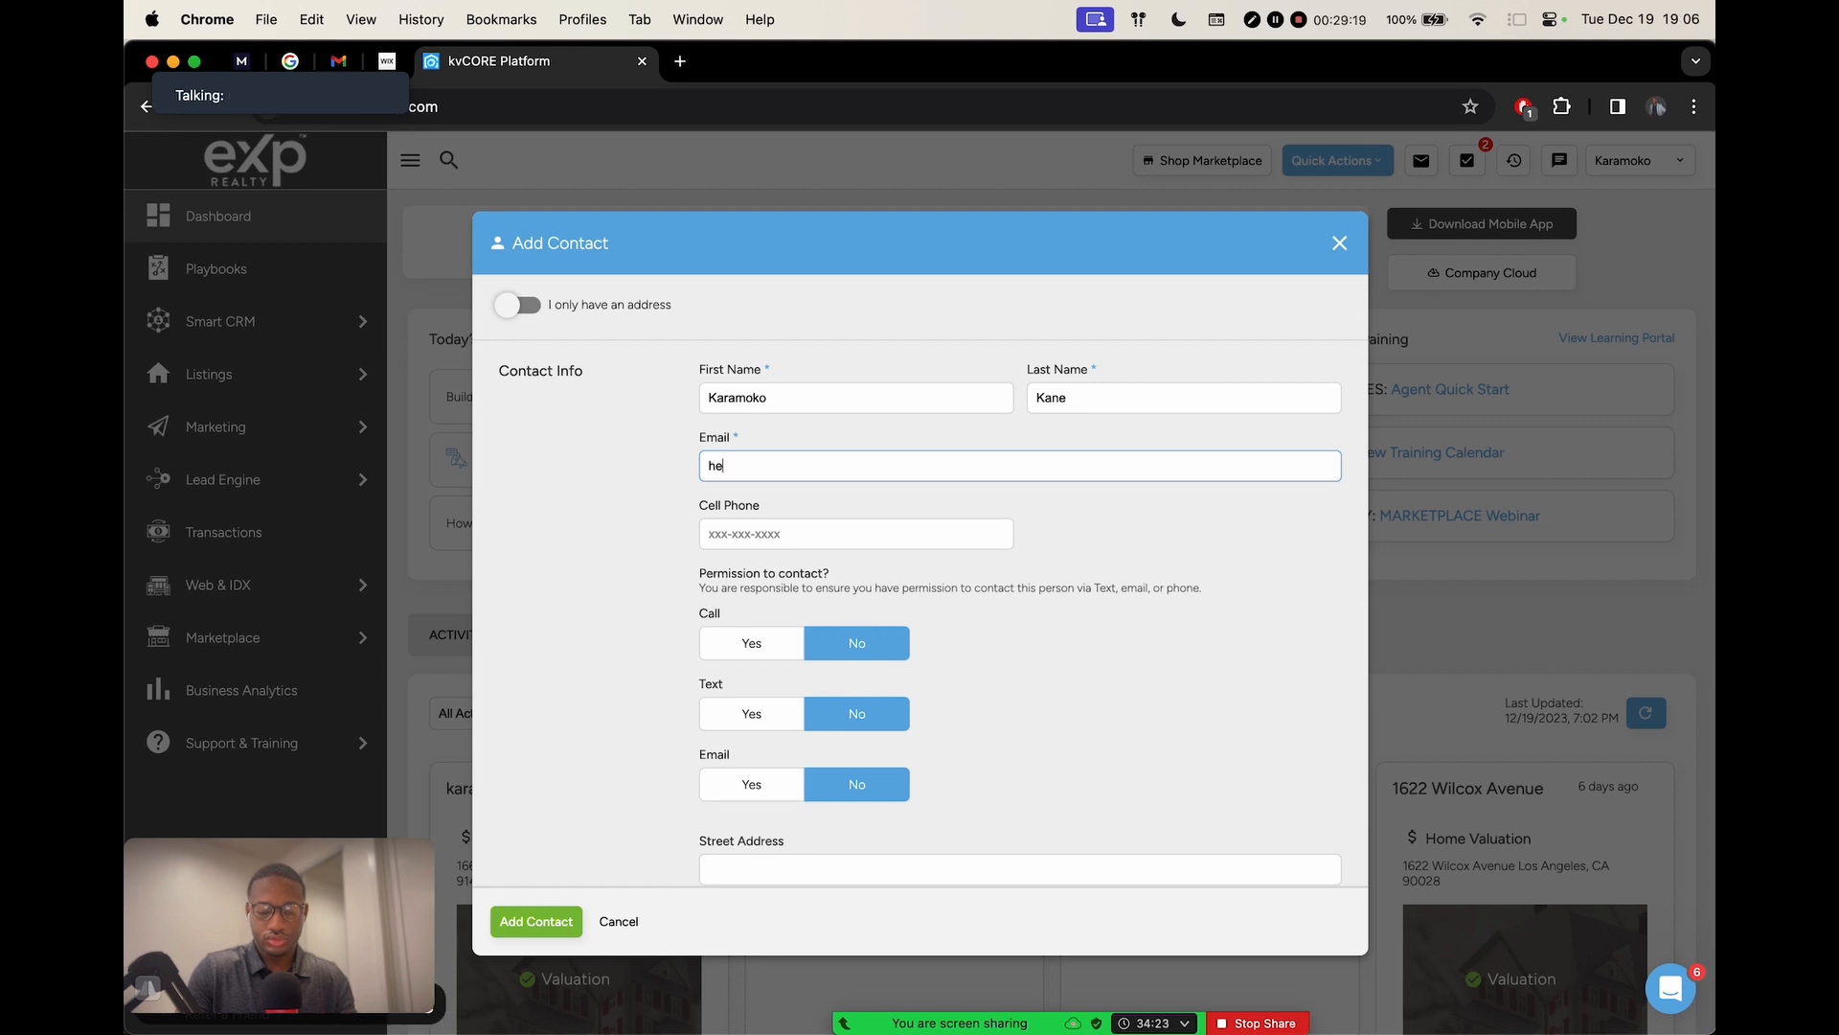
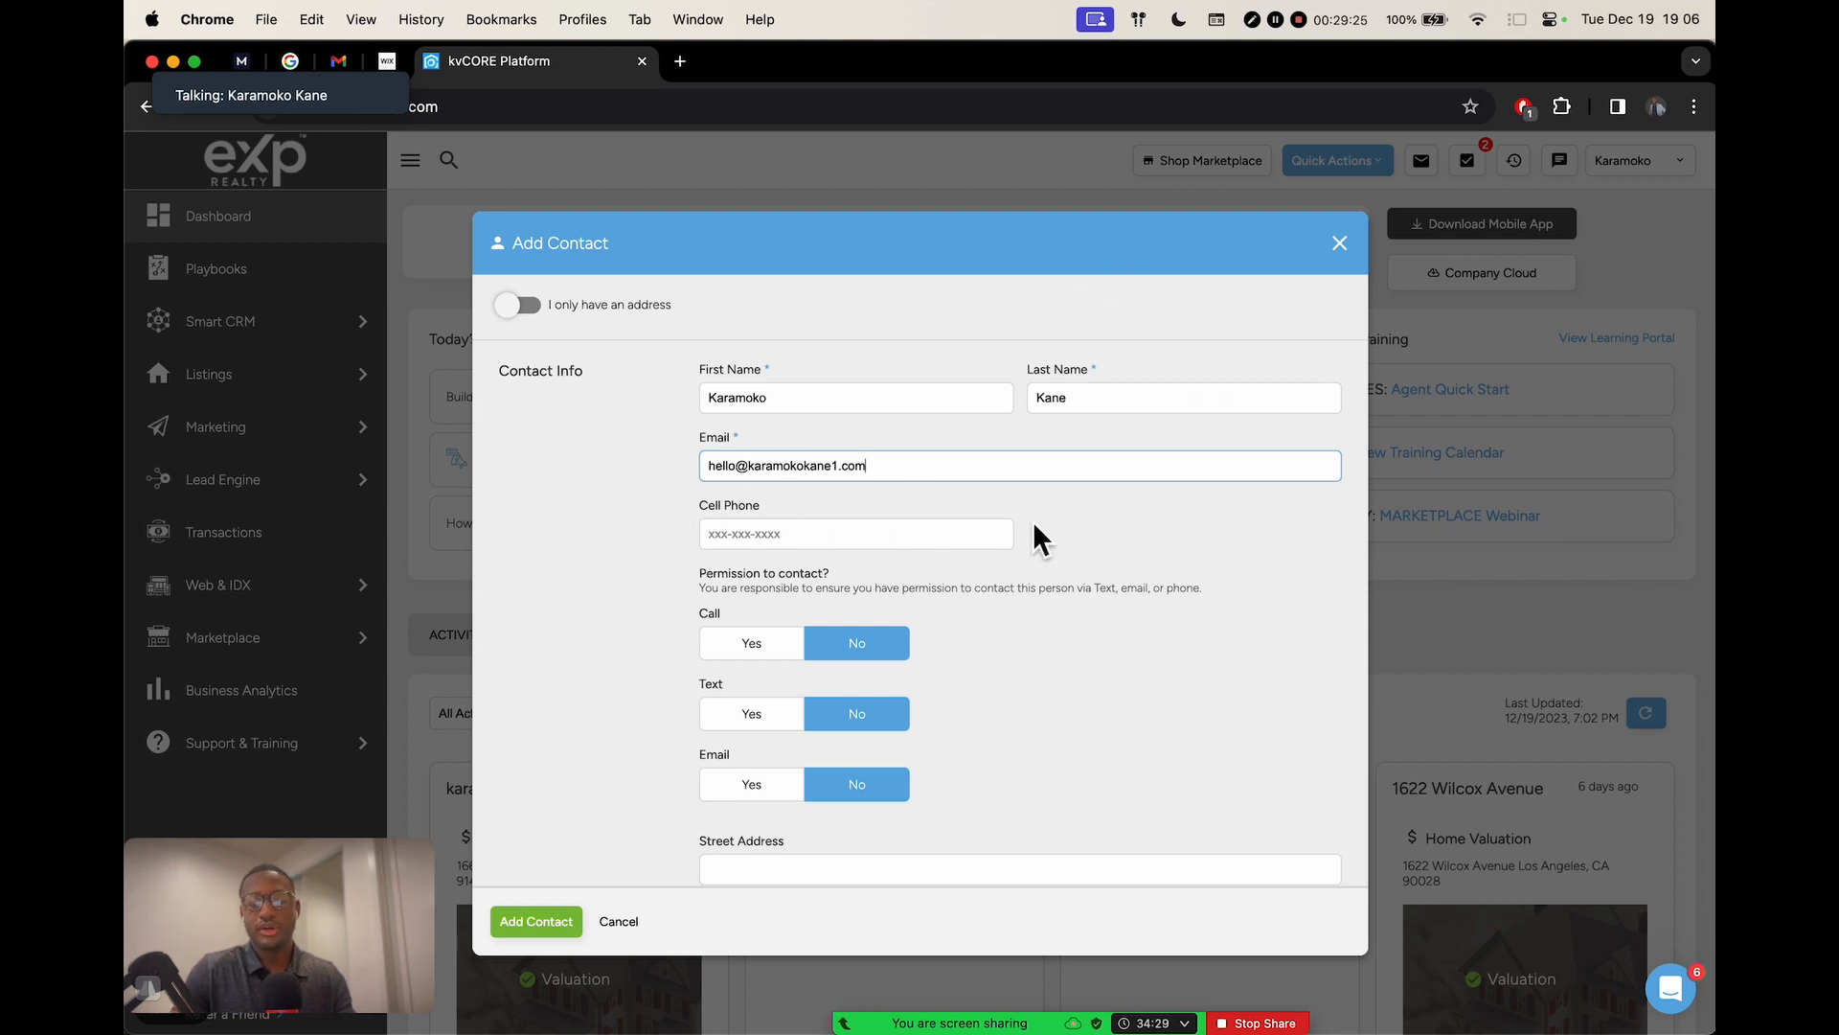
{"action": "left_click", "coordinate": [1123, 514]}
Set email contact permission to Yes, leaving call and text at No
{"action": "scroll", "coordinate": [680, 609], "scroll_direction": "down", "scroll_amount": 2}
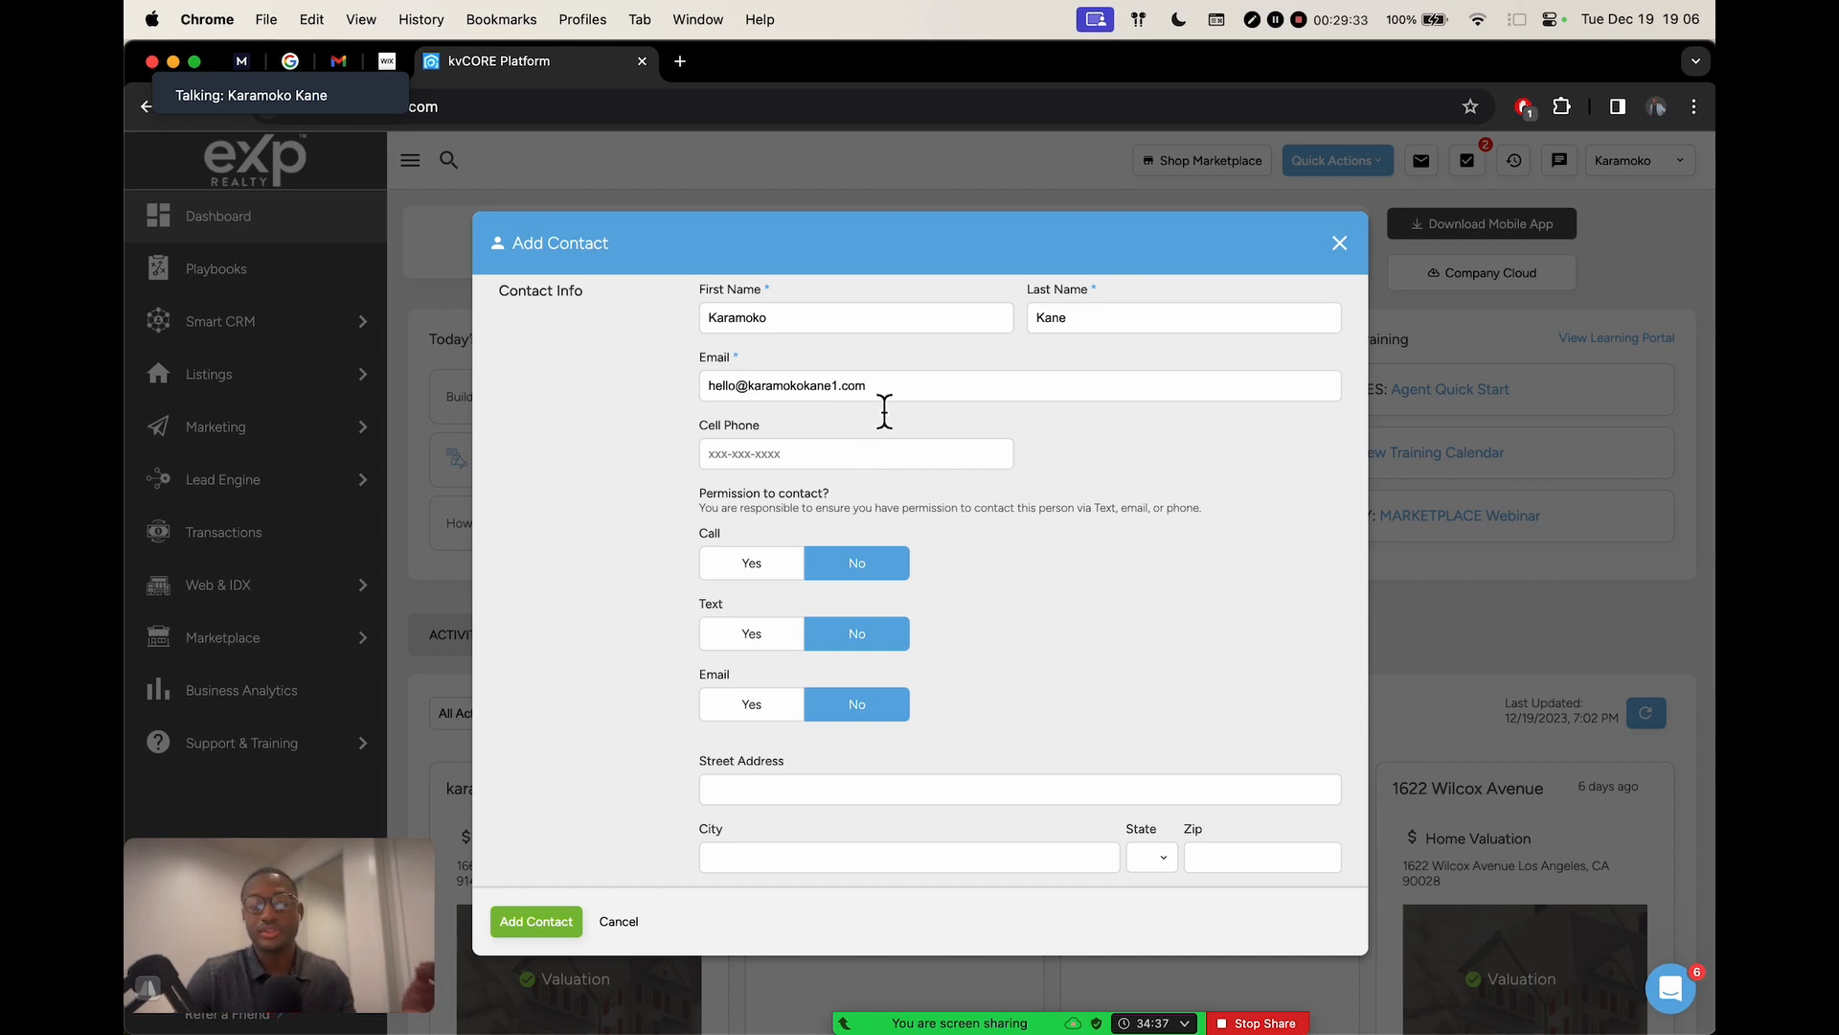
{"action": "left_click", "coordinate": [915, 388]}
{"action": "left_click", "coordinate": [927, 465]}
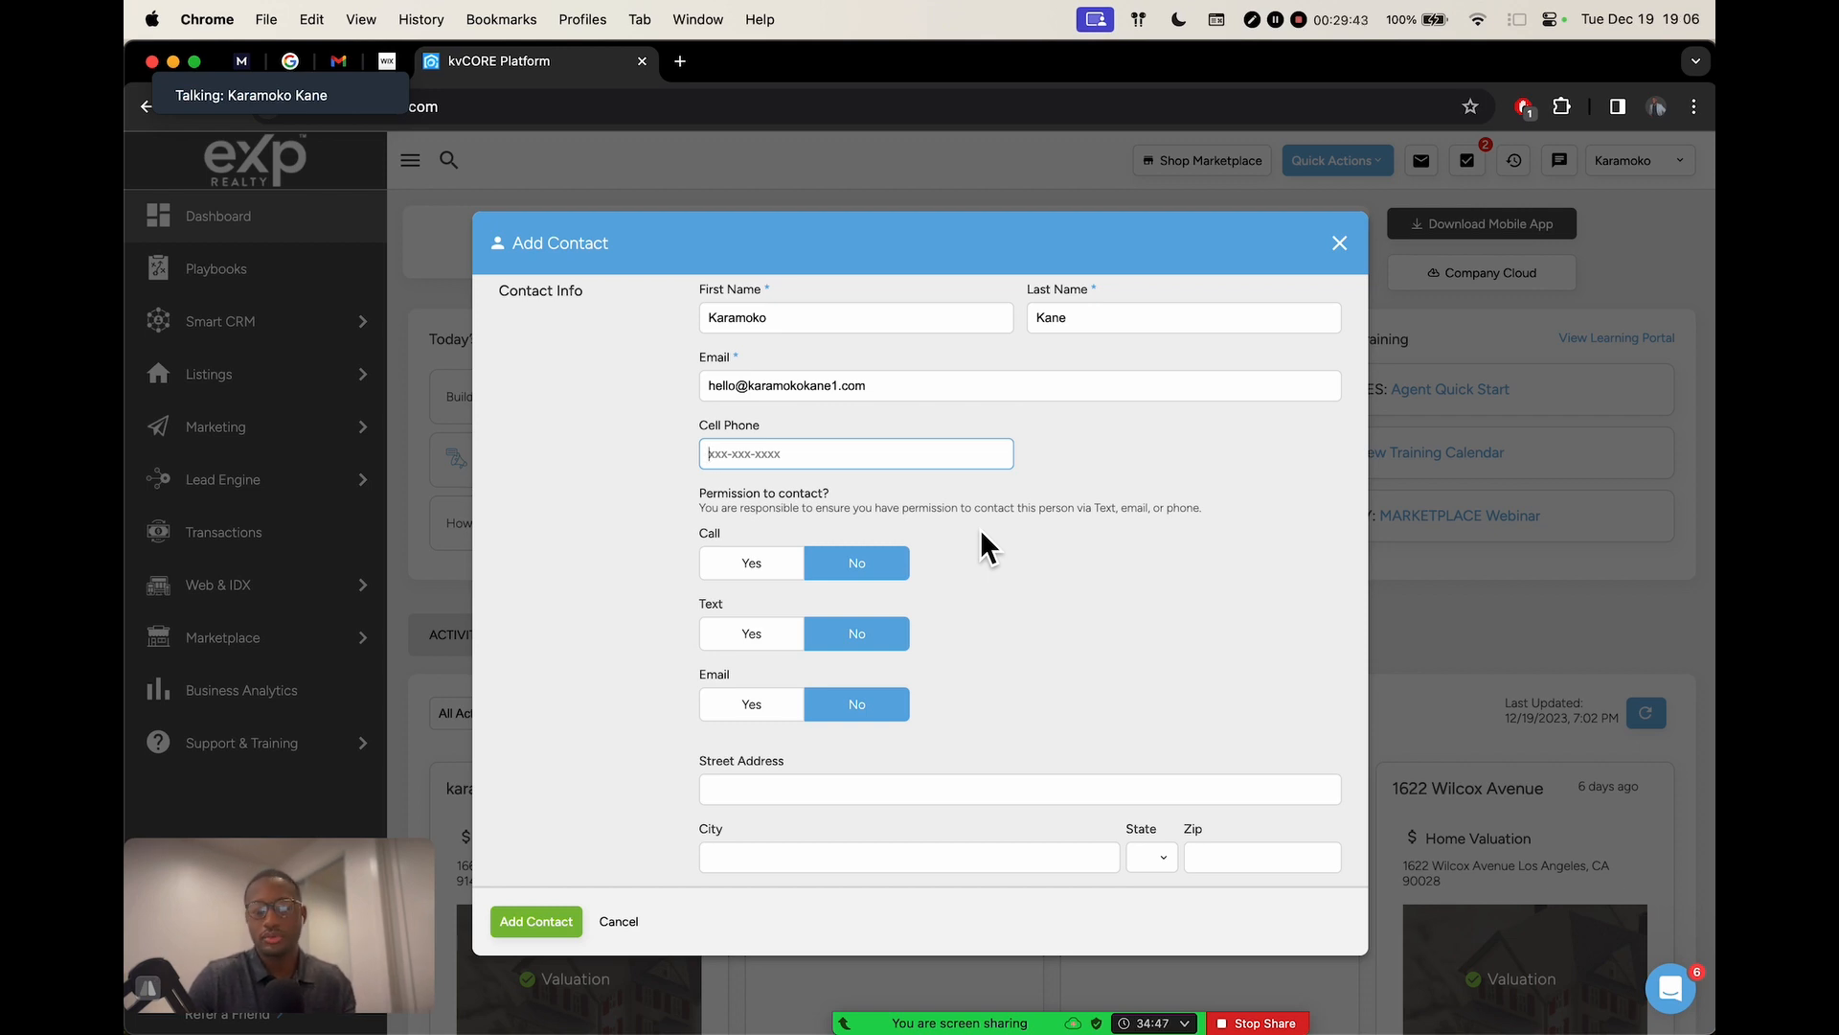
{"action": "scroll", "coordinate": [981, 533], "scroll_direction": "down", "scroll_amount": 2}
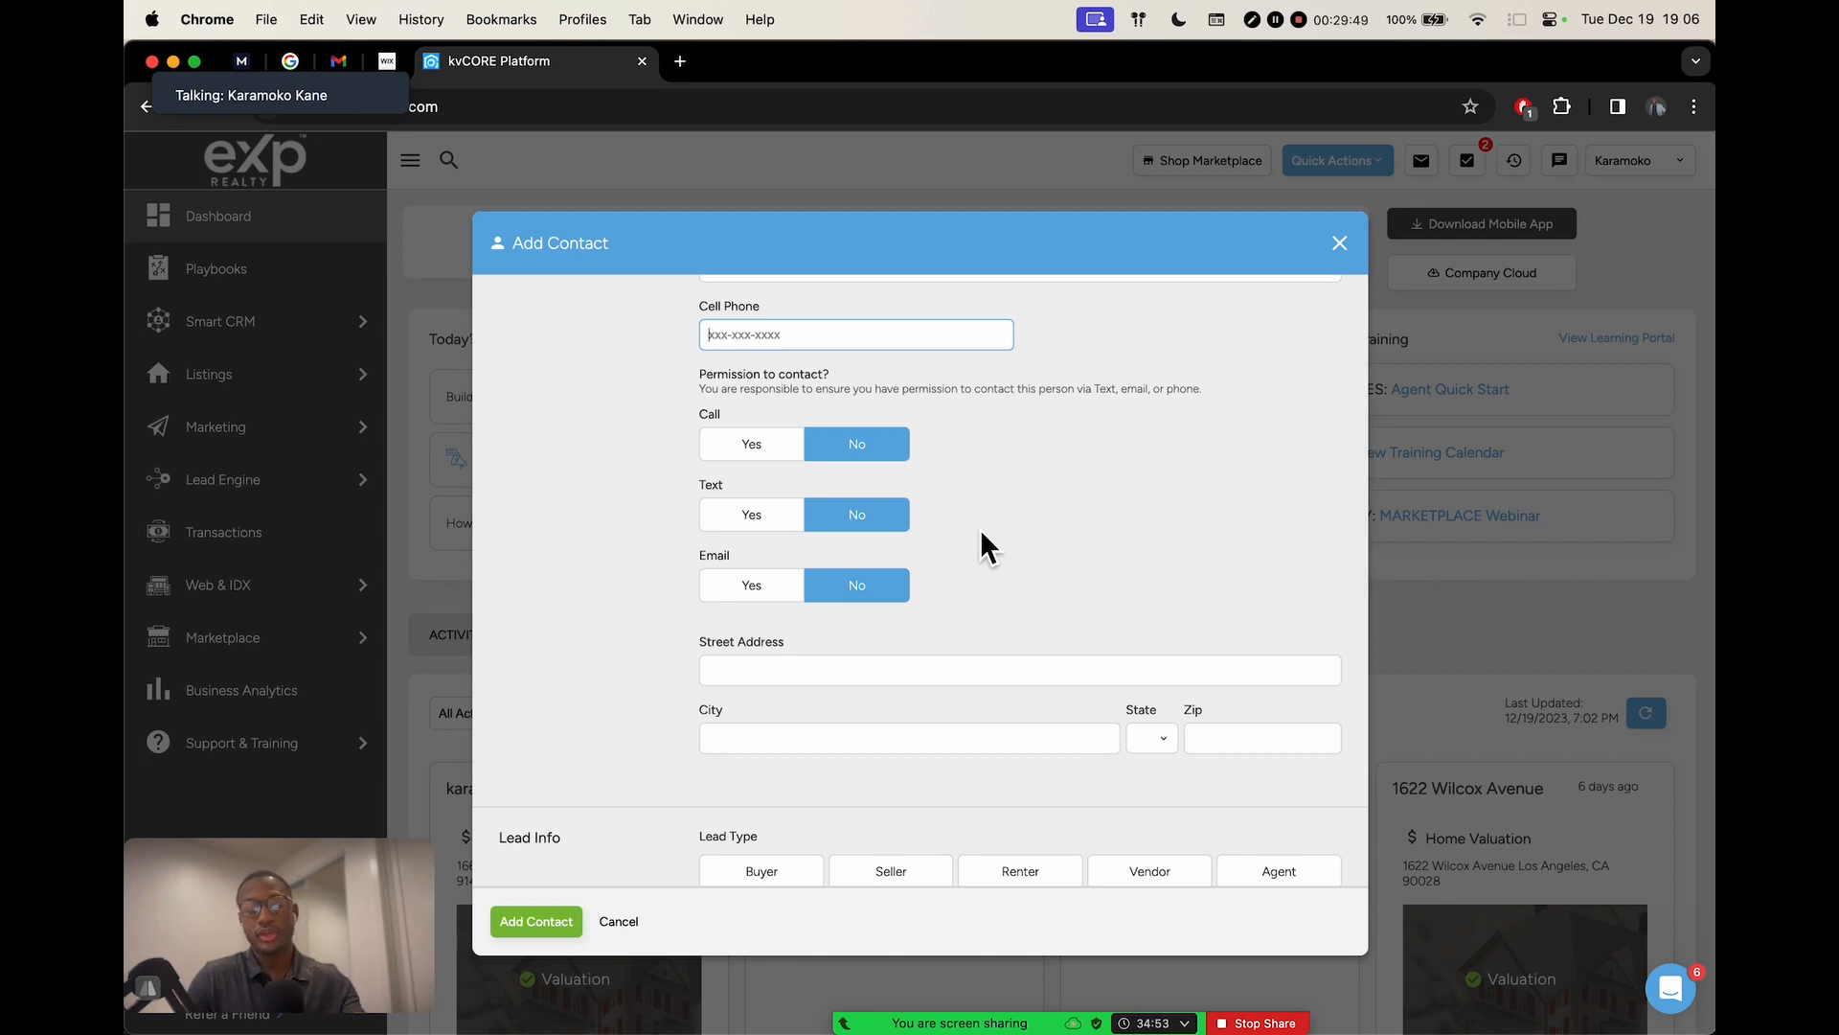
{"action": "scroll", "coordinate": [980, 529], "scroll_direction": "up", "scroll_amount": 2}
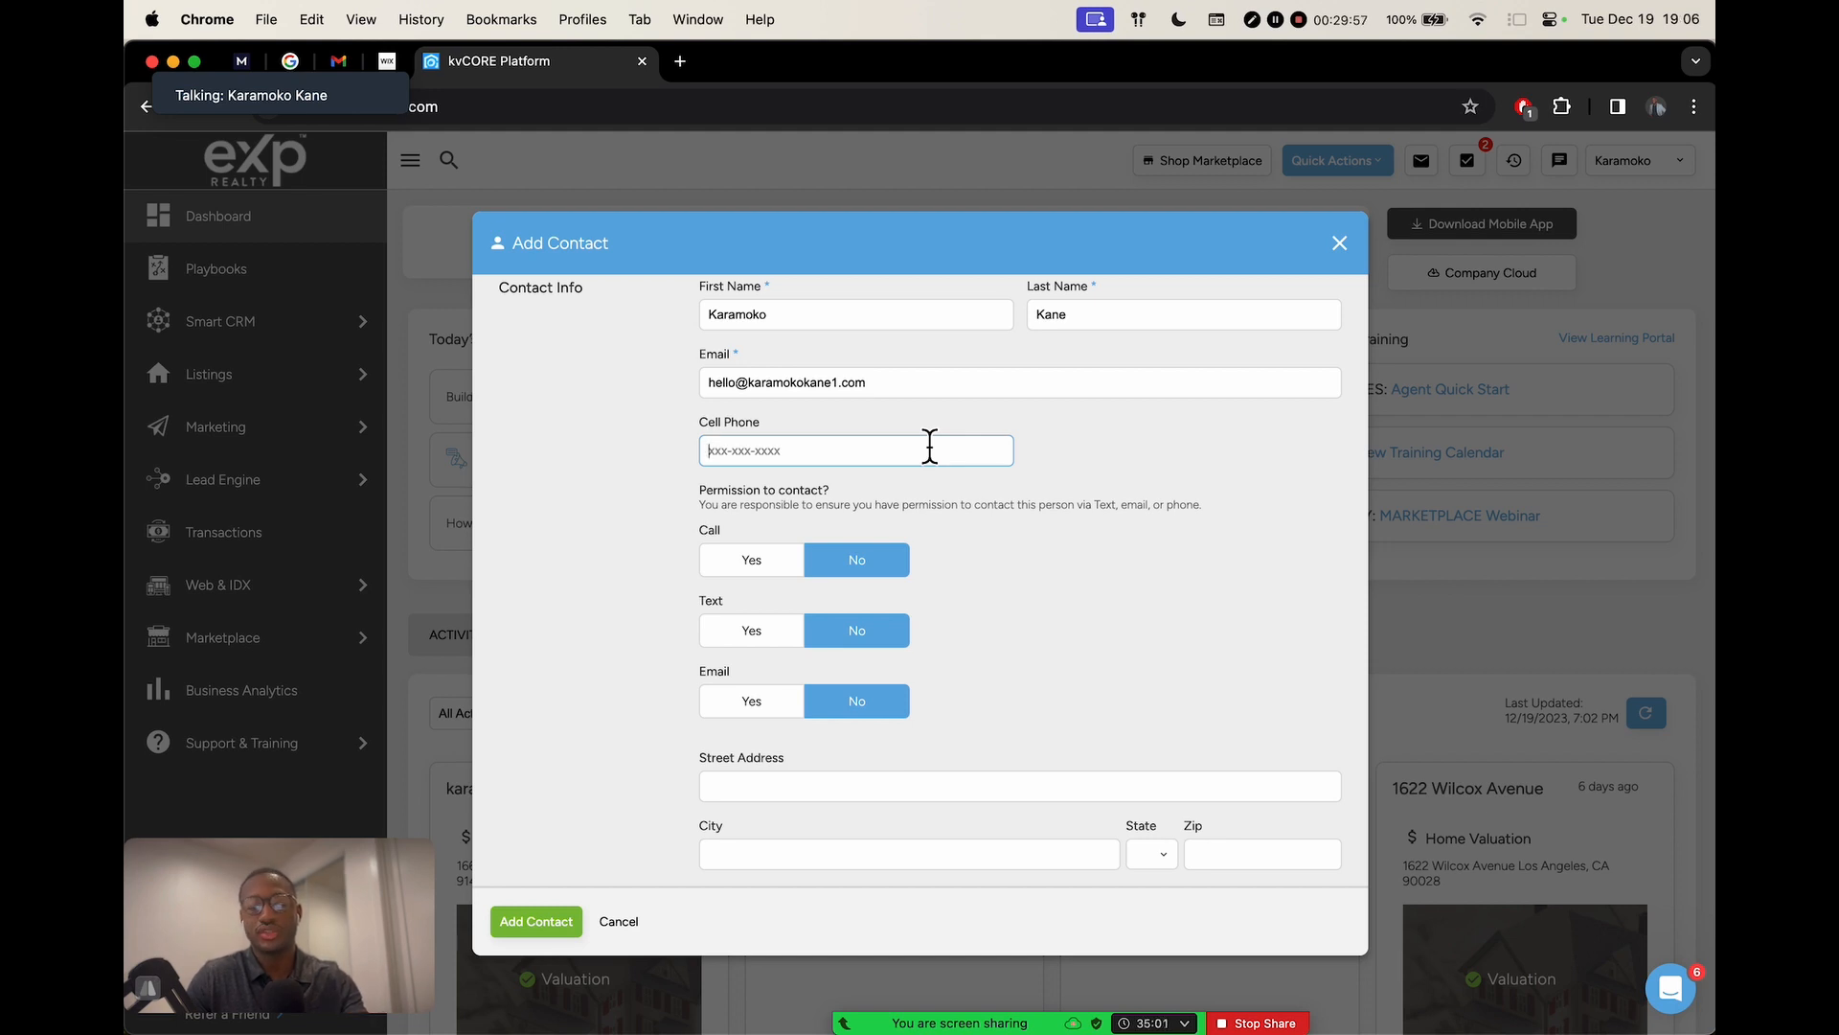
{"action": "scroll", "coordinate": [1014, 536], "scroll_direction": "down", "scroll_amount": 3}
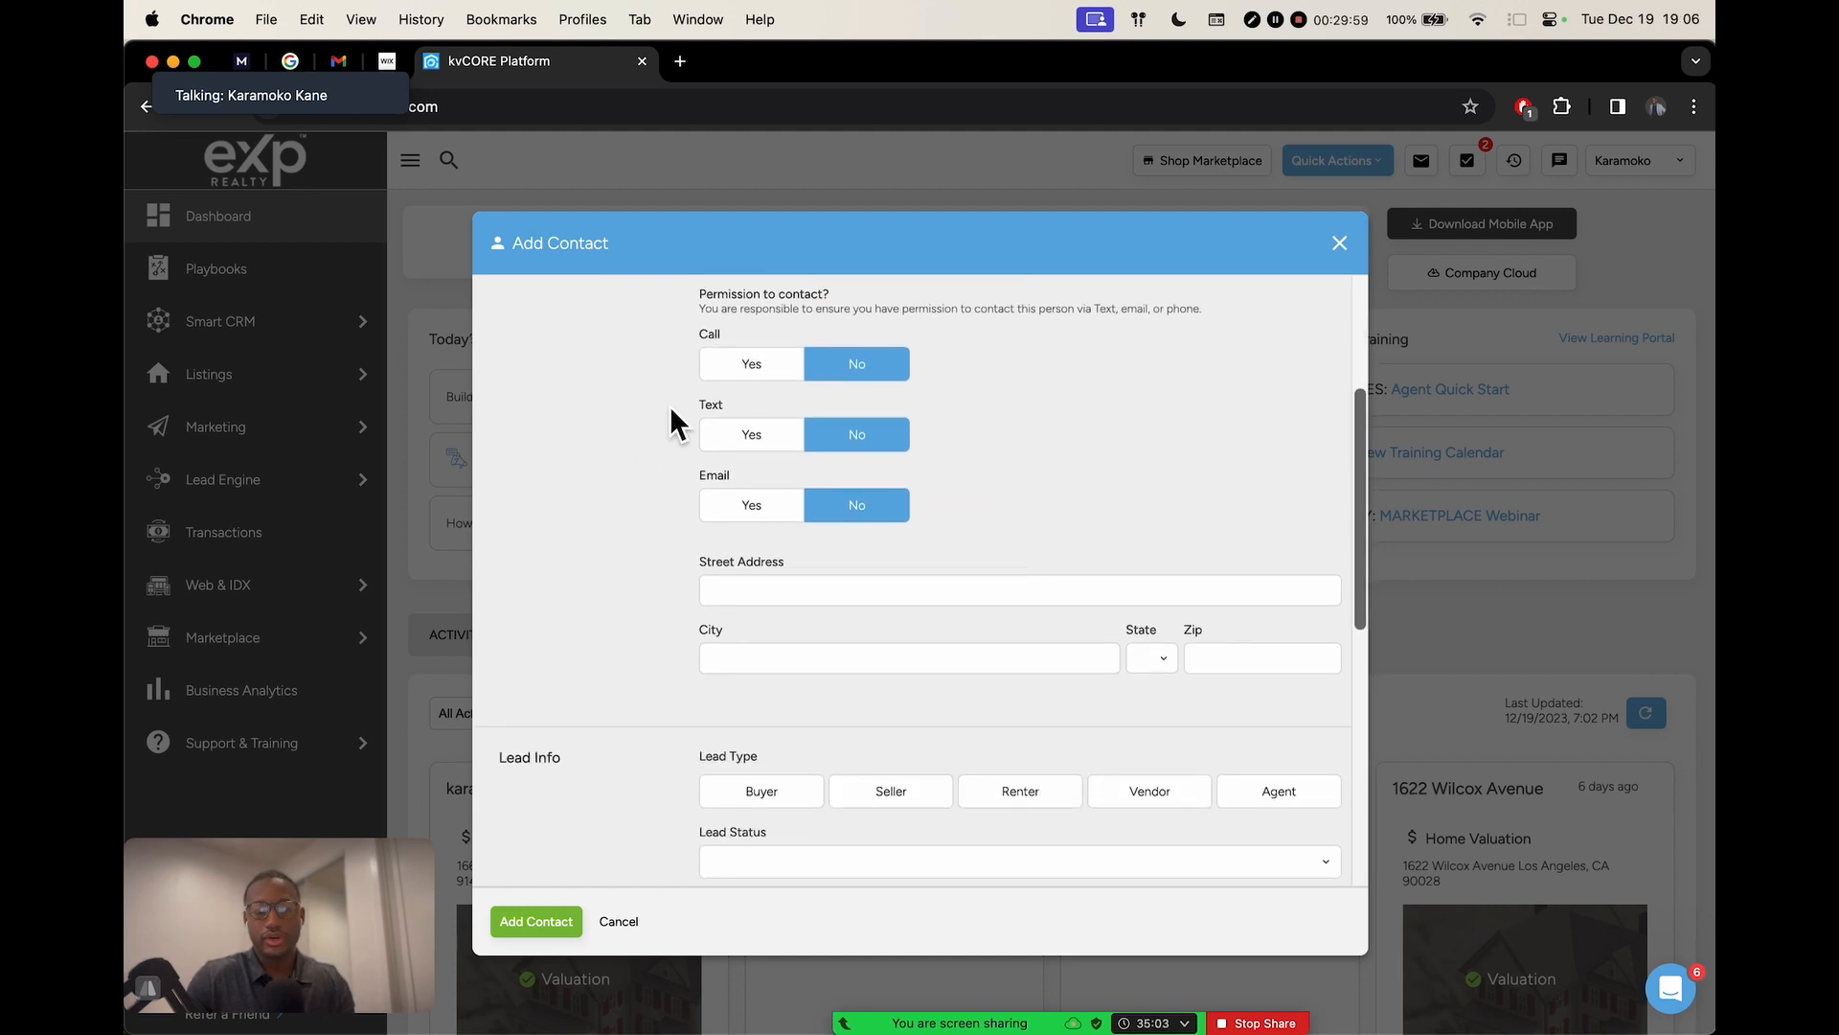
{"action": "scroll", "coordinate": [709, 494], "scroll_direction": "up", "scroll_amount": 5}
{"action": "scroll", "coordinate": [704, 515], "scroll_direction": "up", "scroll_amount": 5}
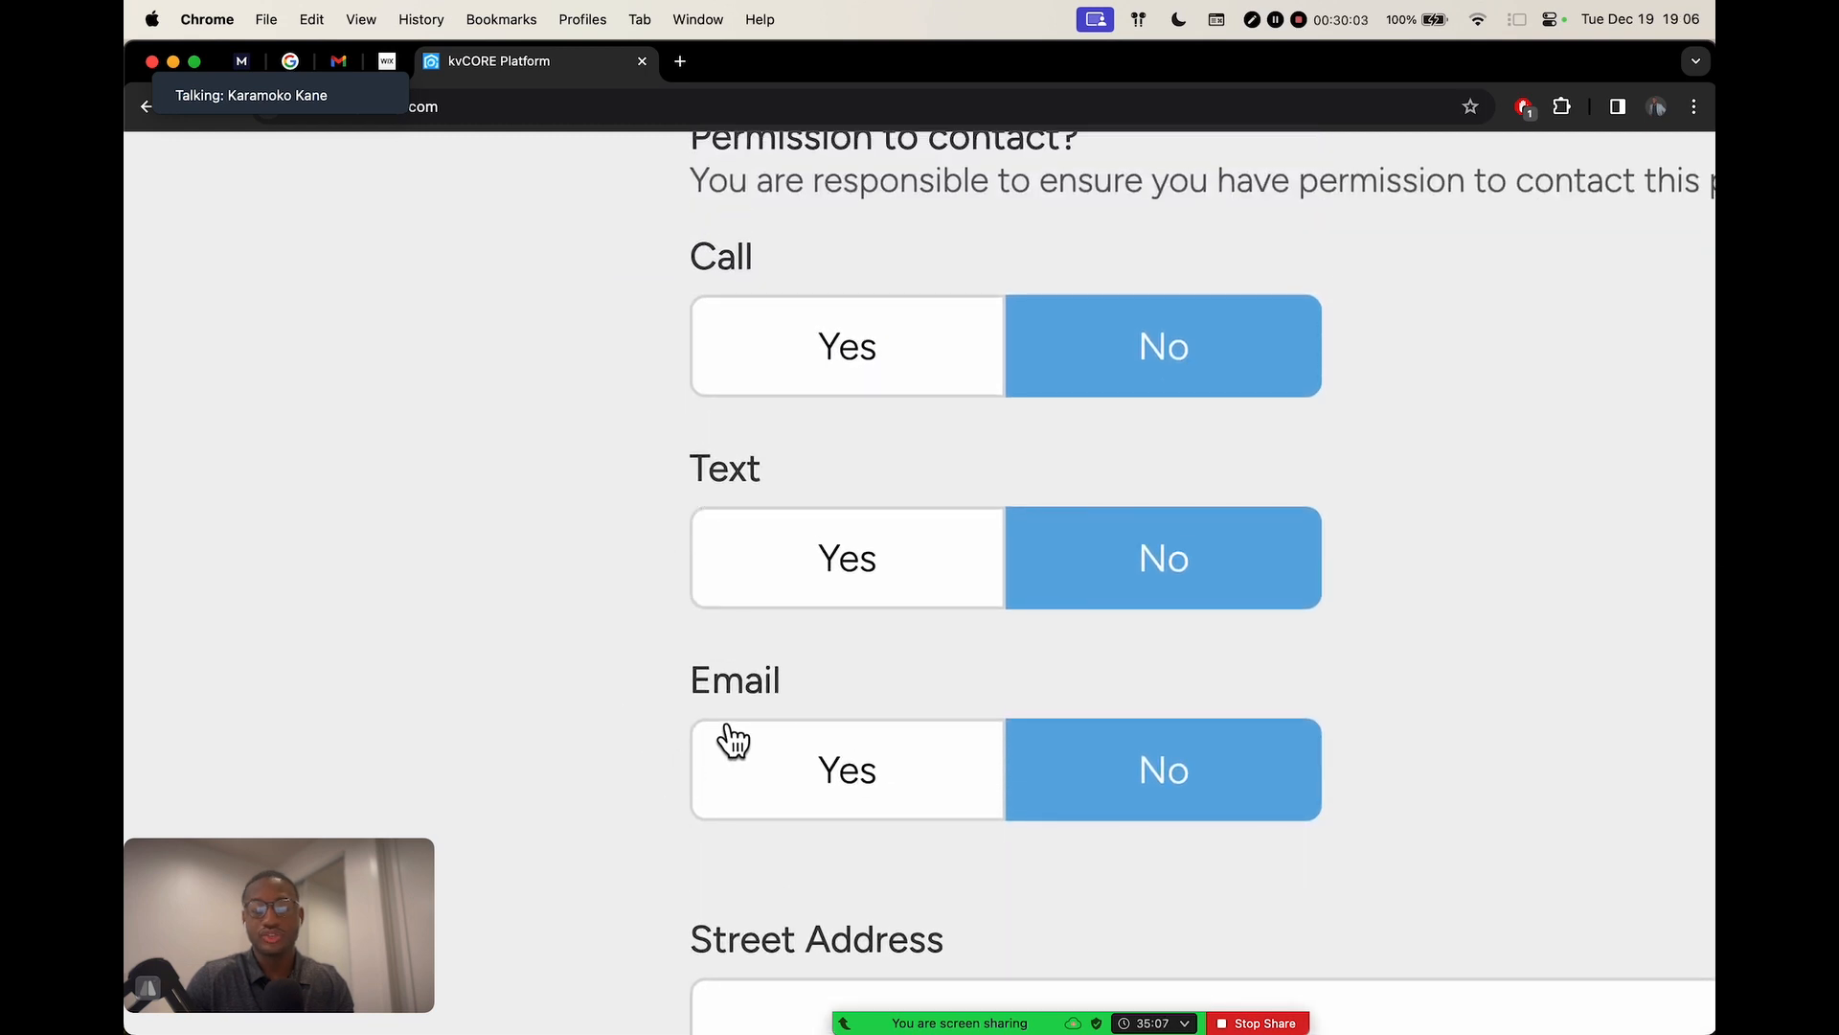
{"action": "scroll", "coordinate": [849, 678], "scroll_direction": "up", "scroll_amount": 1}
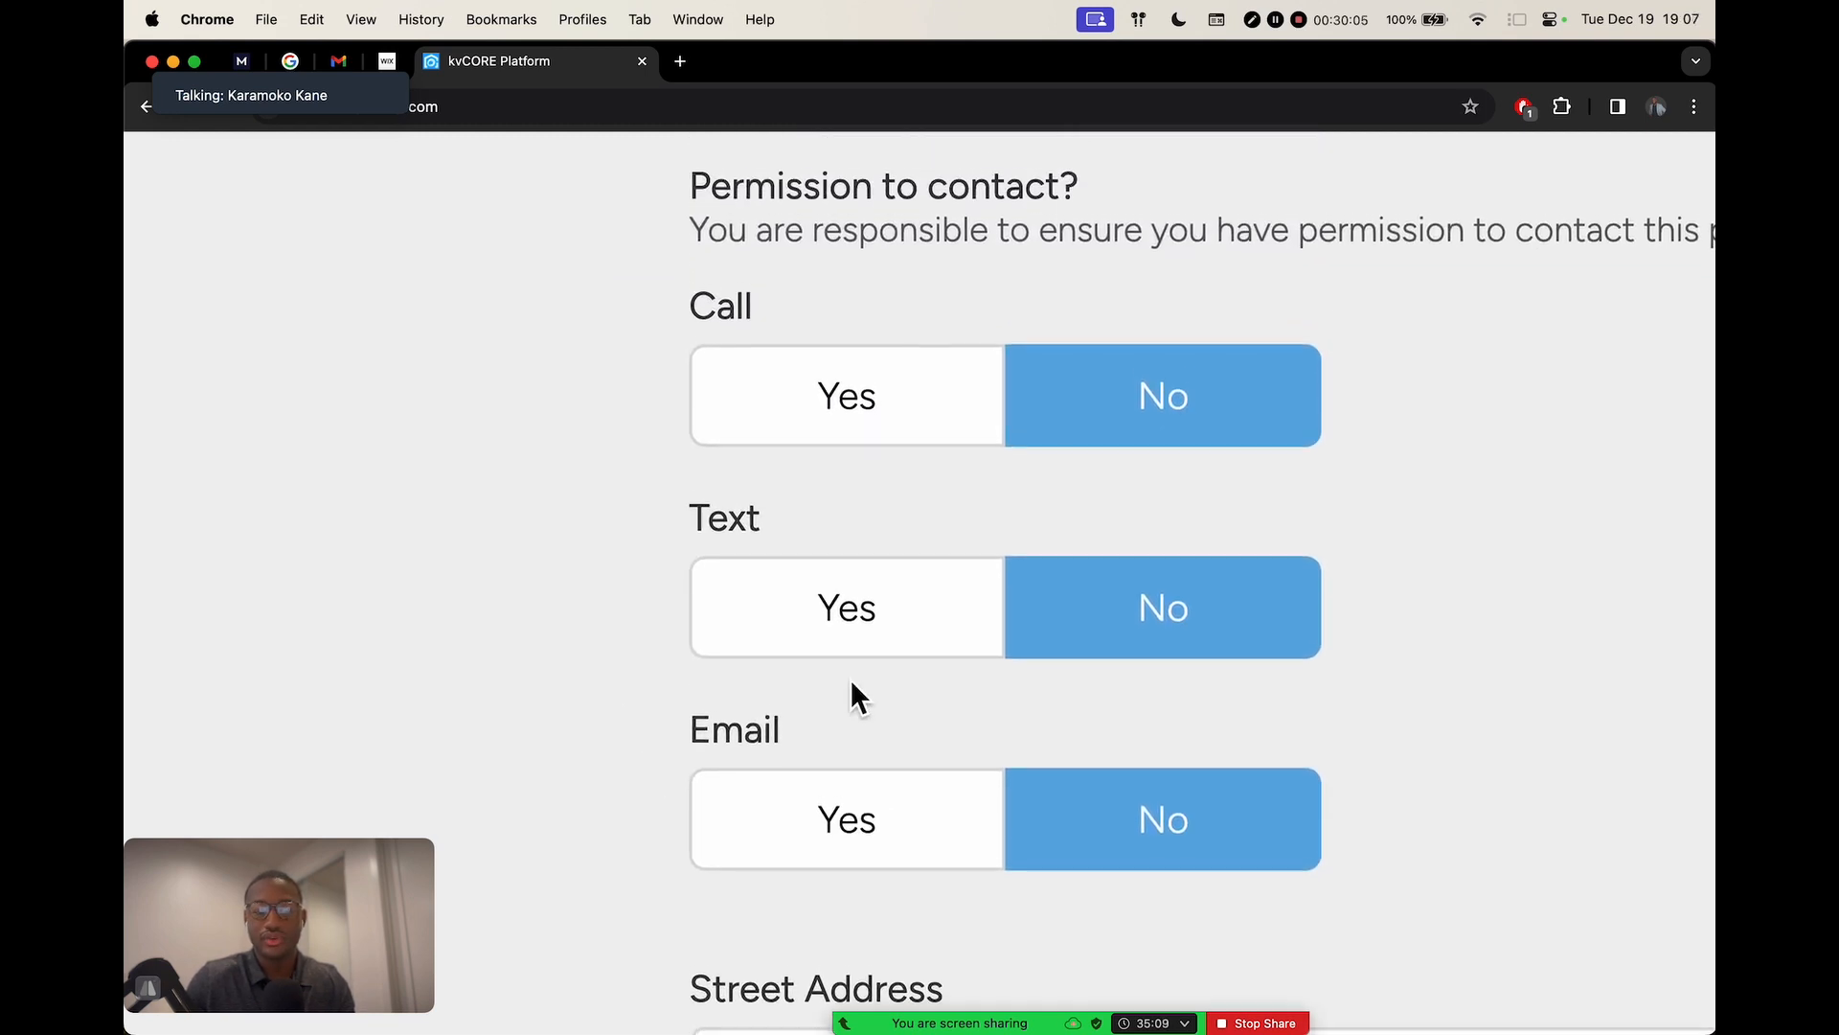
{"action": "left_click_drag", "start_coordinate": [690, 192], "coordinate": [1071, 219]}
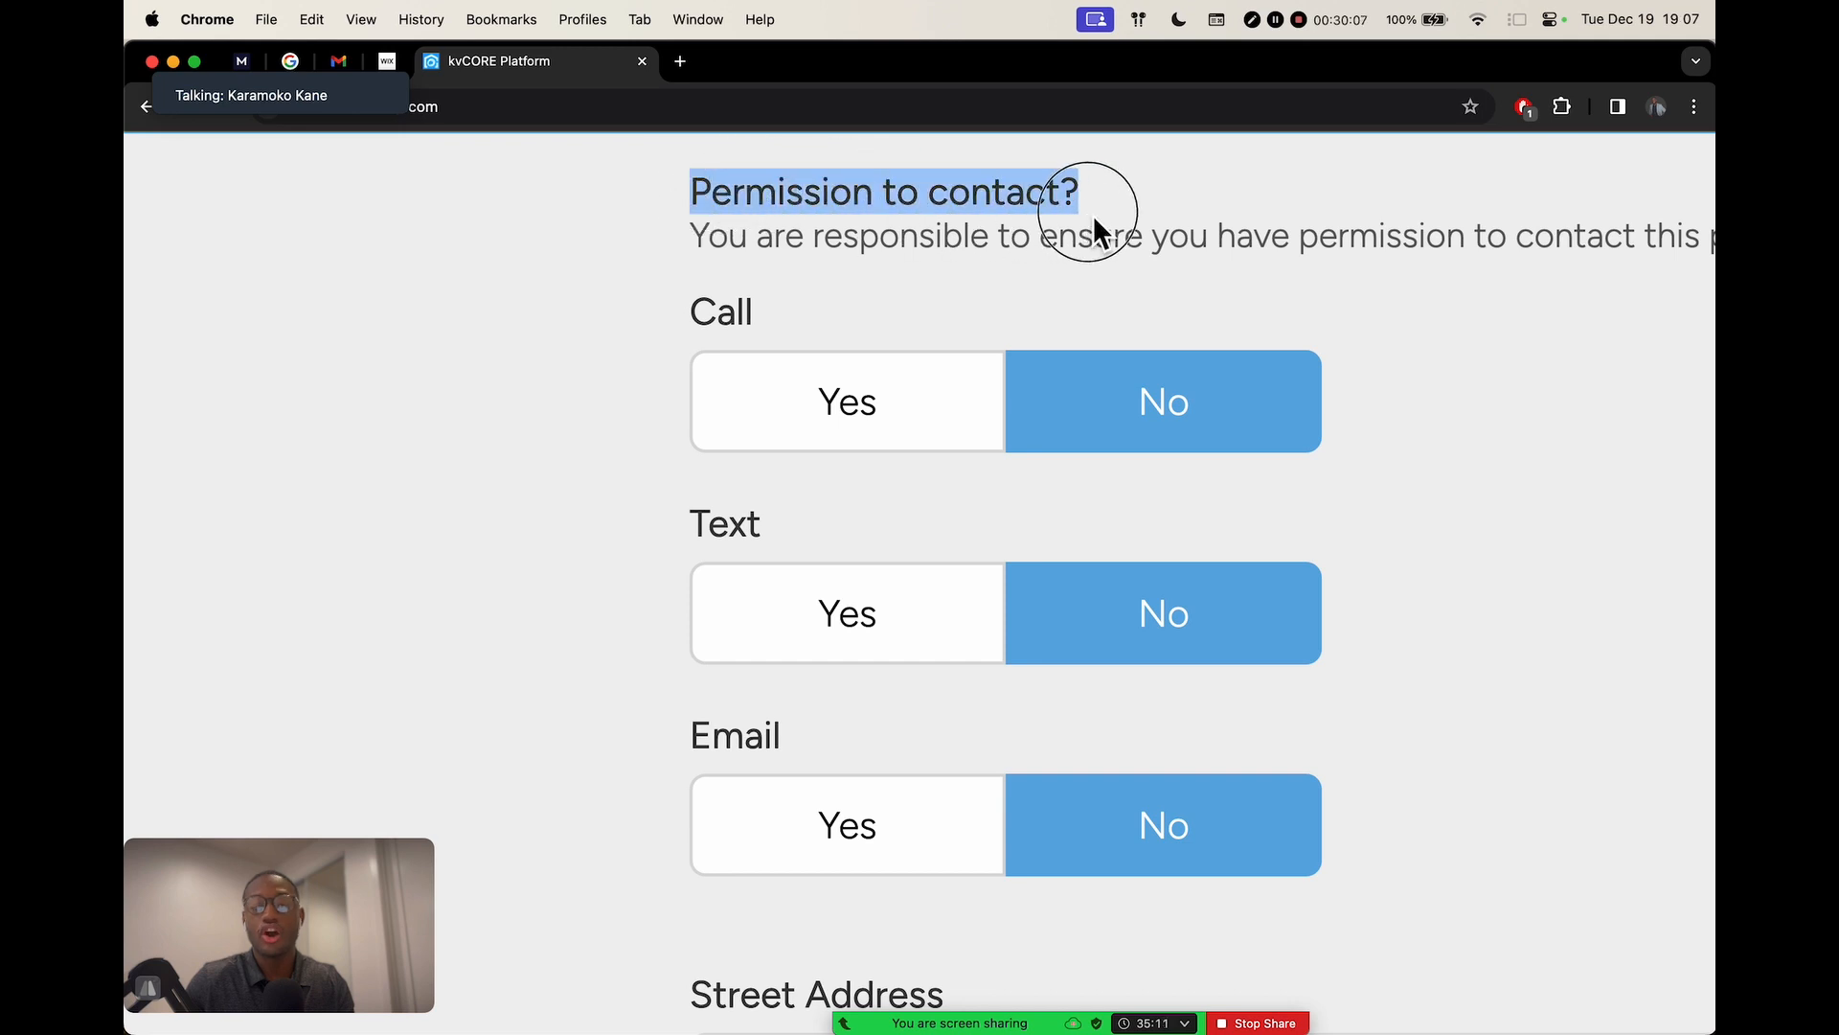
{"action": "scroll", "coordinate": [1161, 256], "scroll_direction": "right", "scroll_amount": 2}
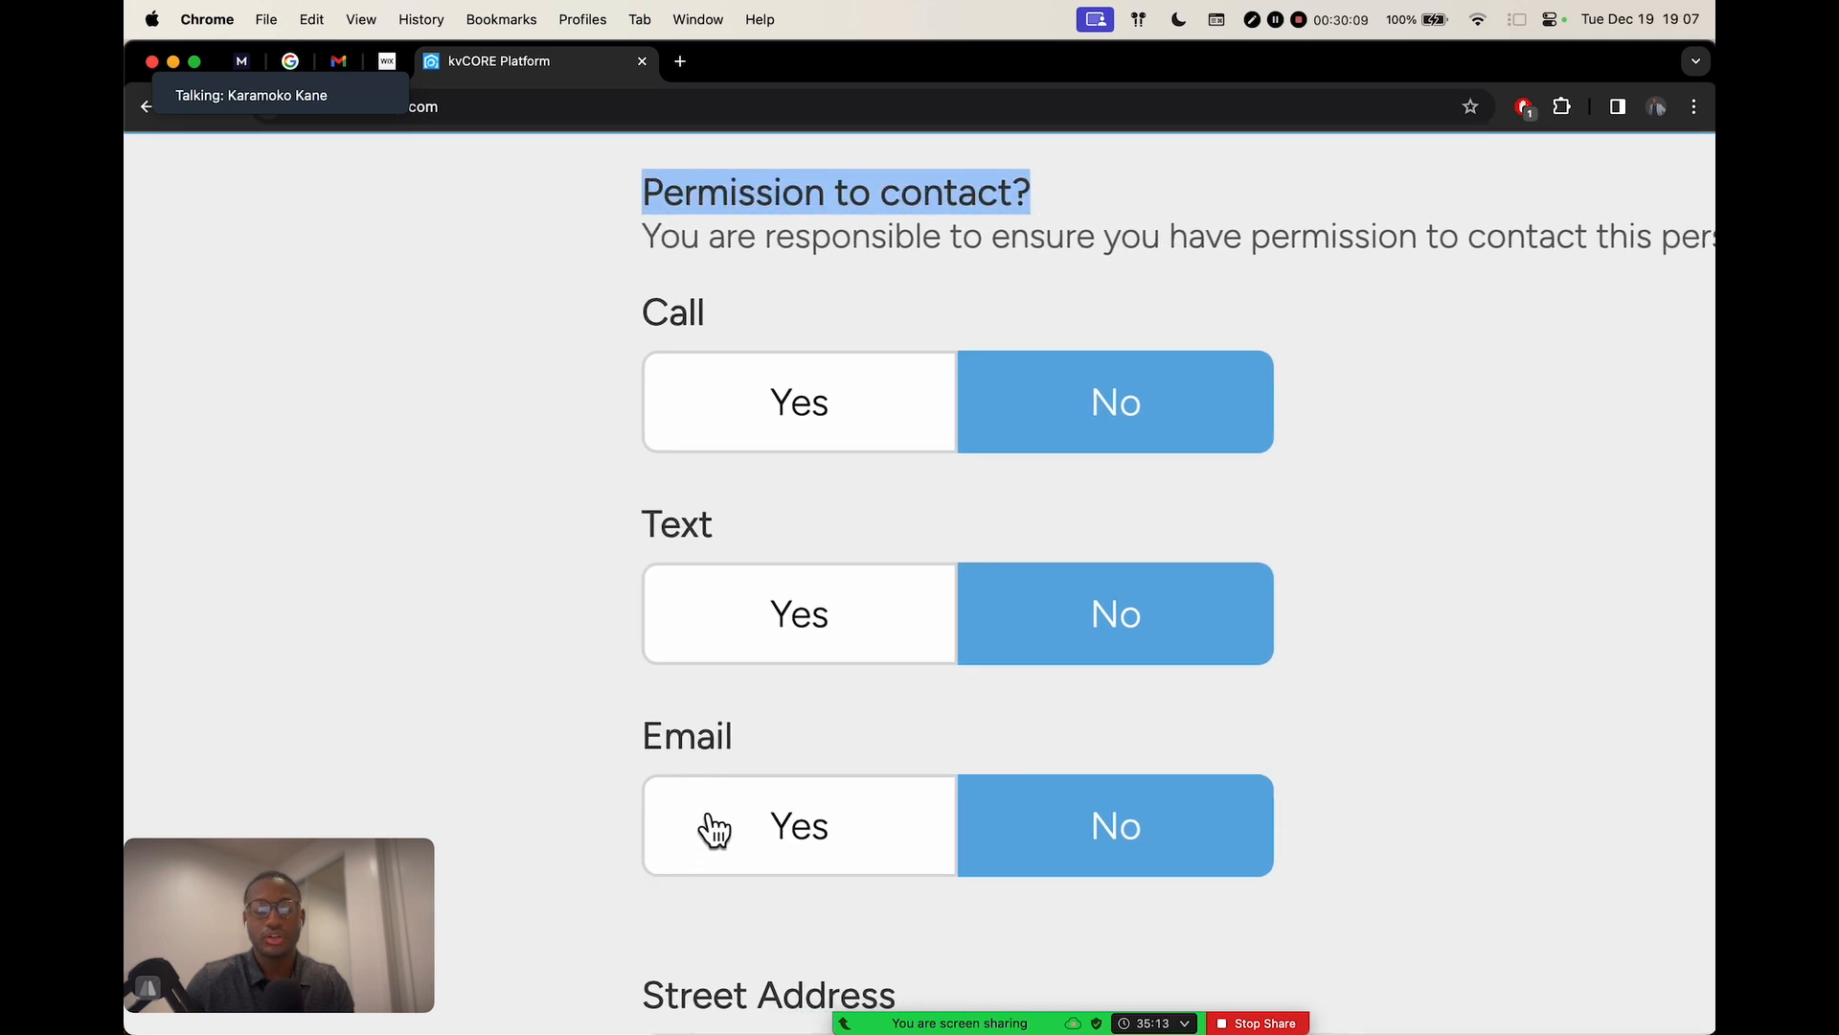
{"action": "left_click", "coordinate": [781, 826]}
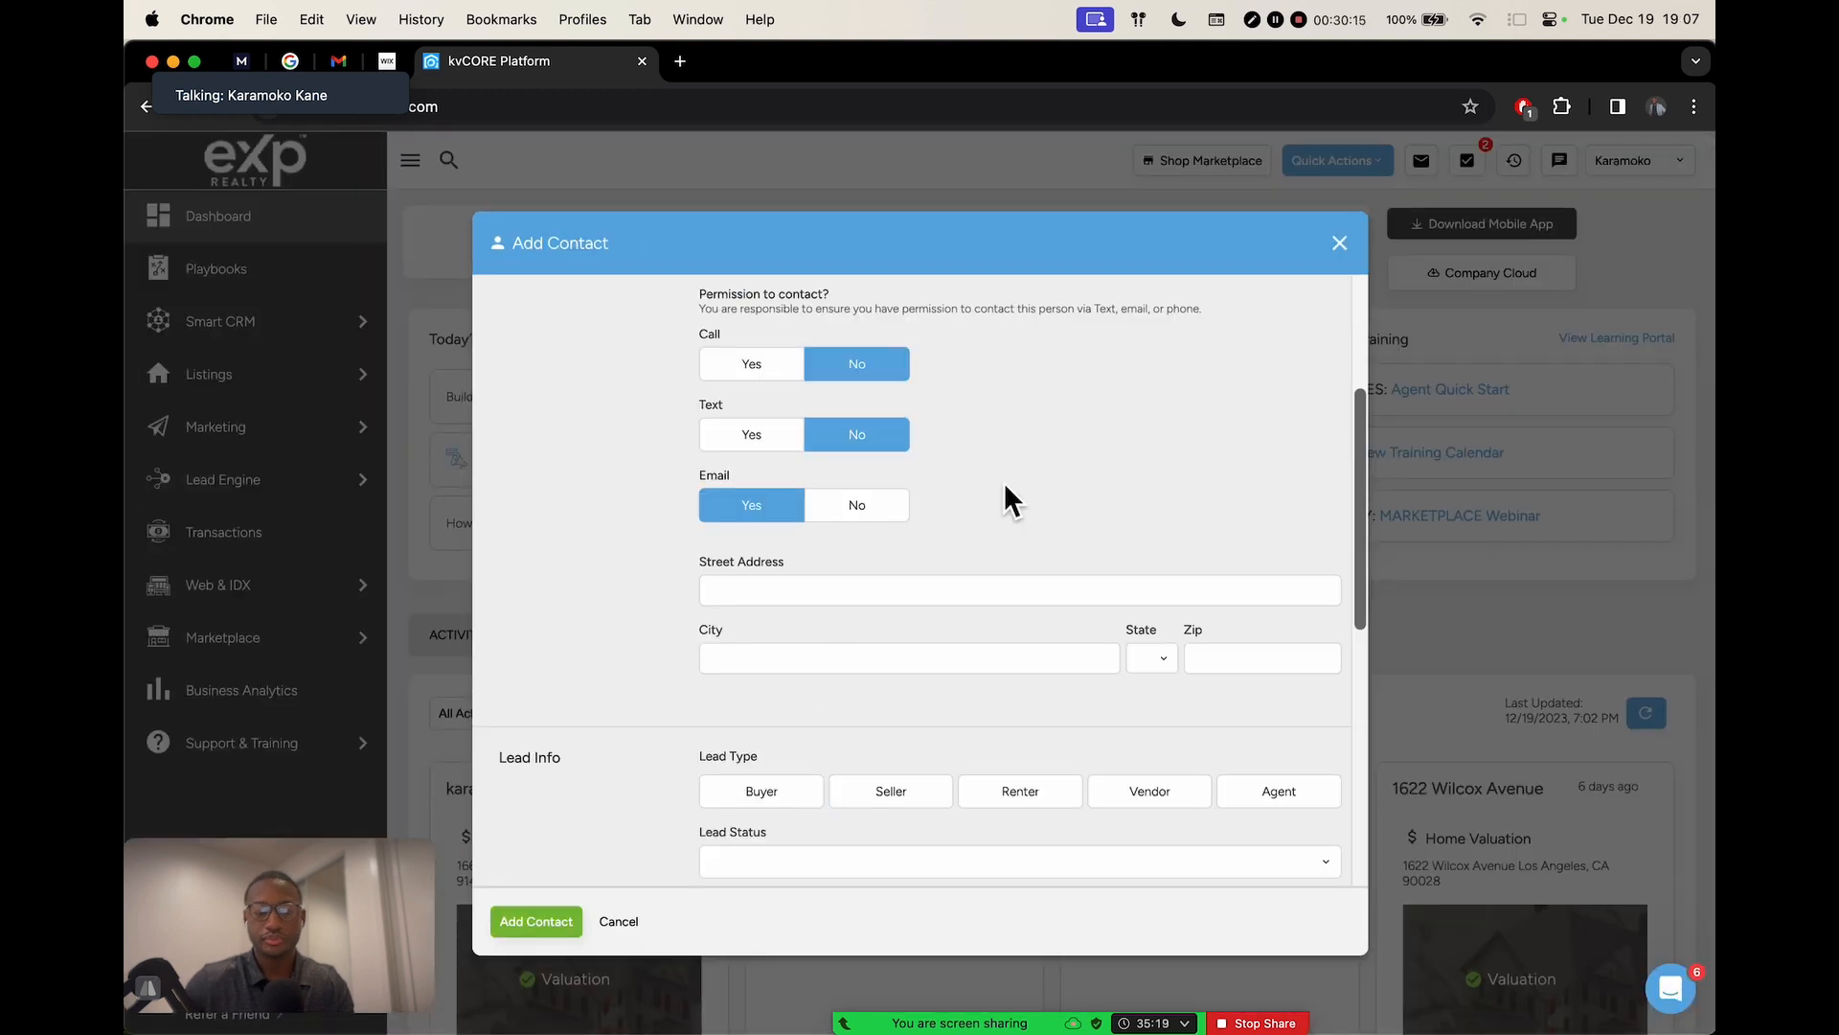
Scroll through the rest of the Add Contact form down to Options
{"action": "scroll", "coordinate": [1004, 481], "scroll_direction": "up", "scroll_amount": 3}
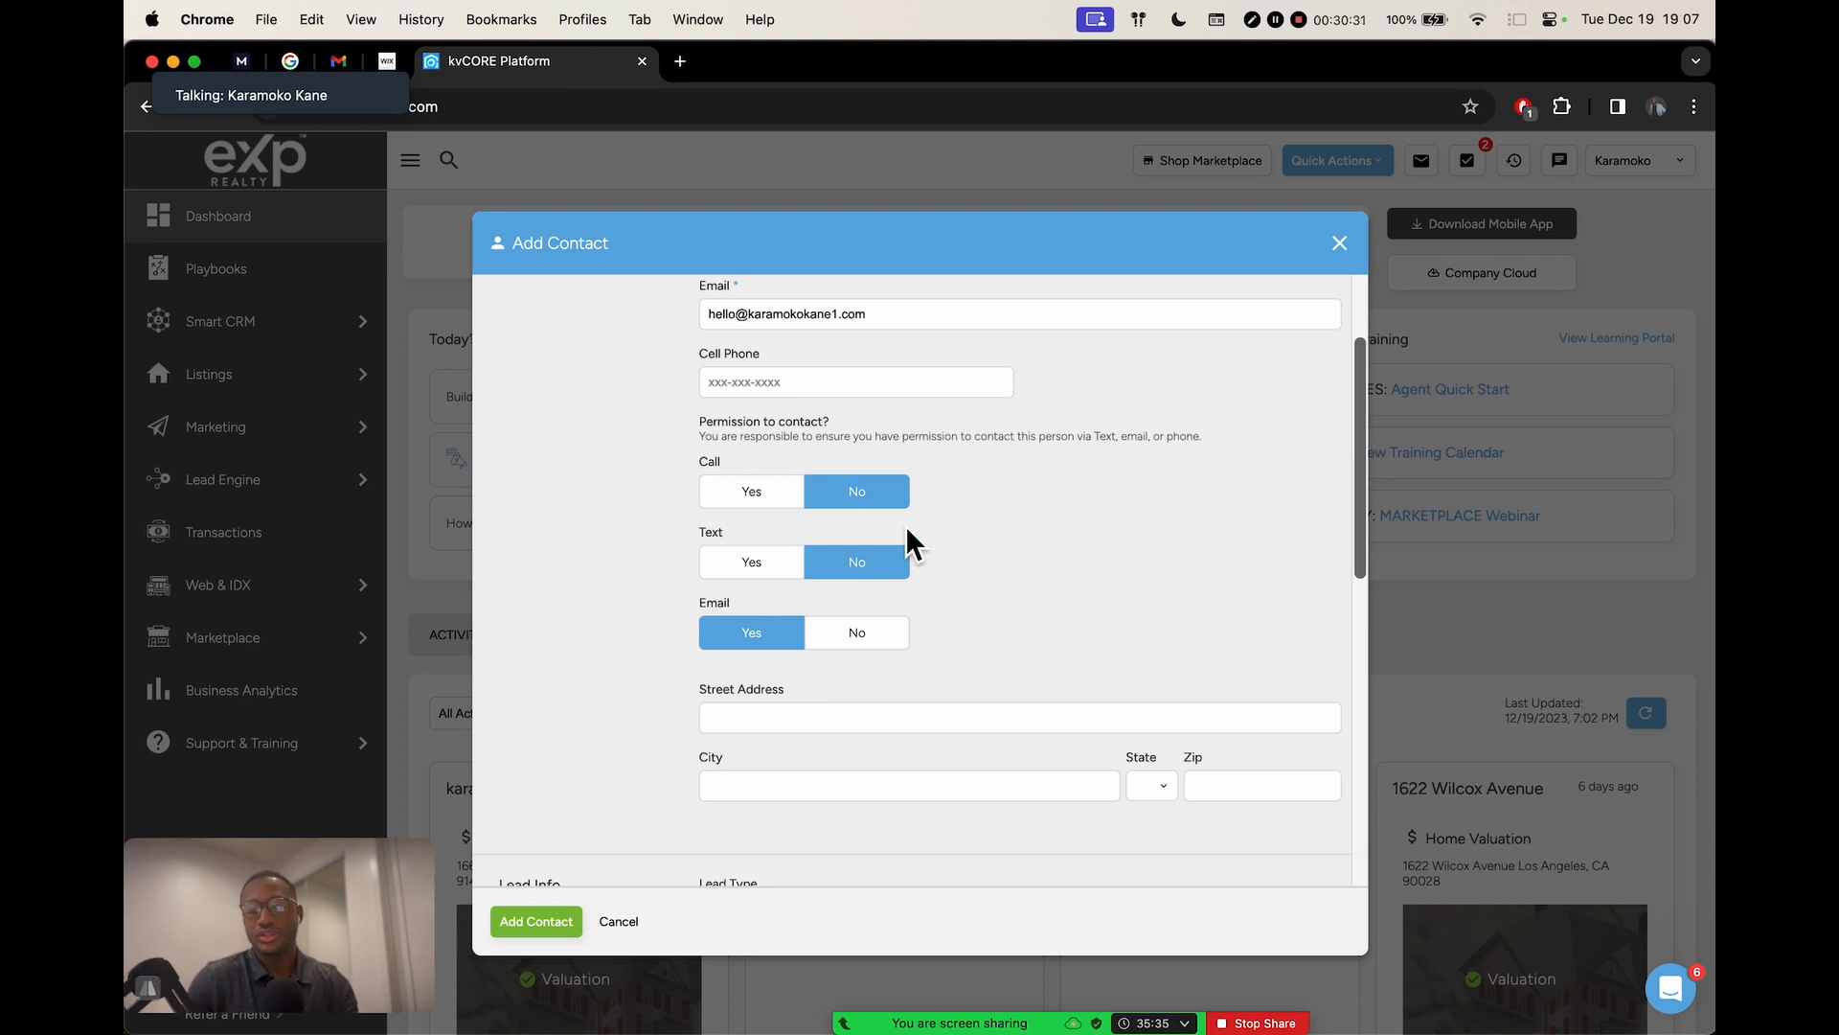
{"action": "scroll", "coordinate": [905, 525], "scroll_direction": "up", "scroll_amount": 3}
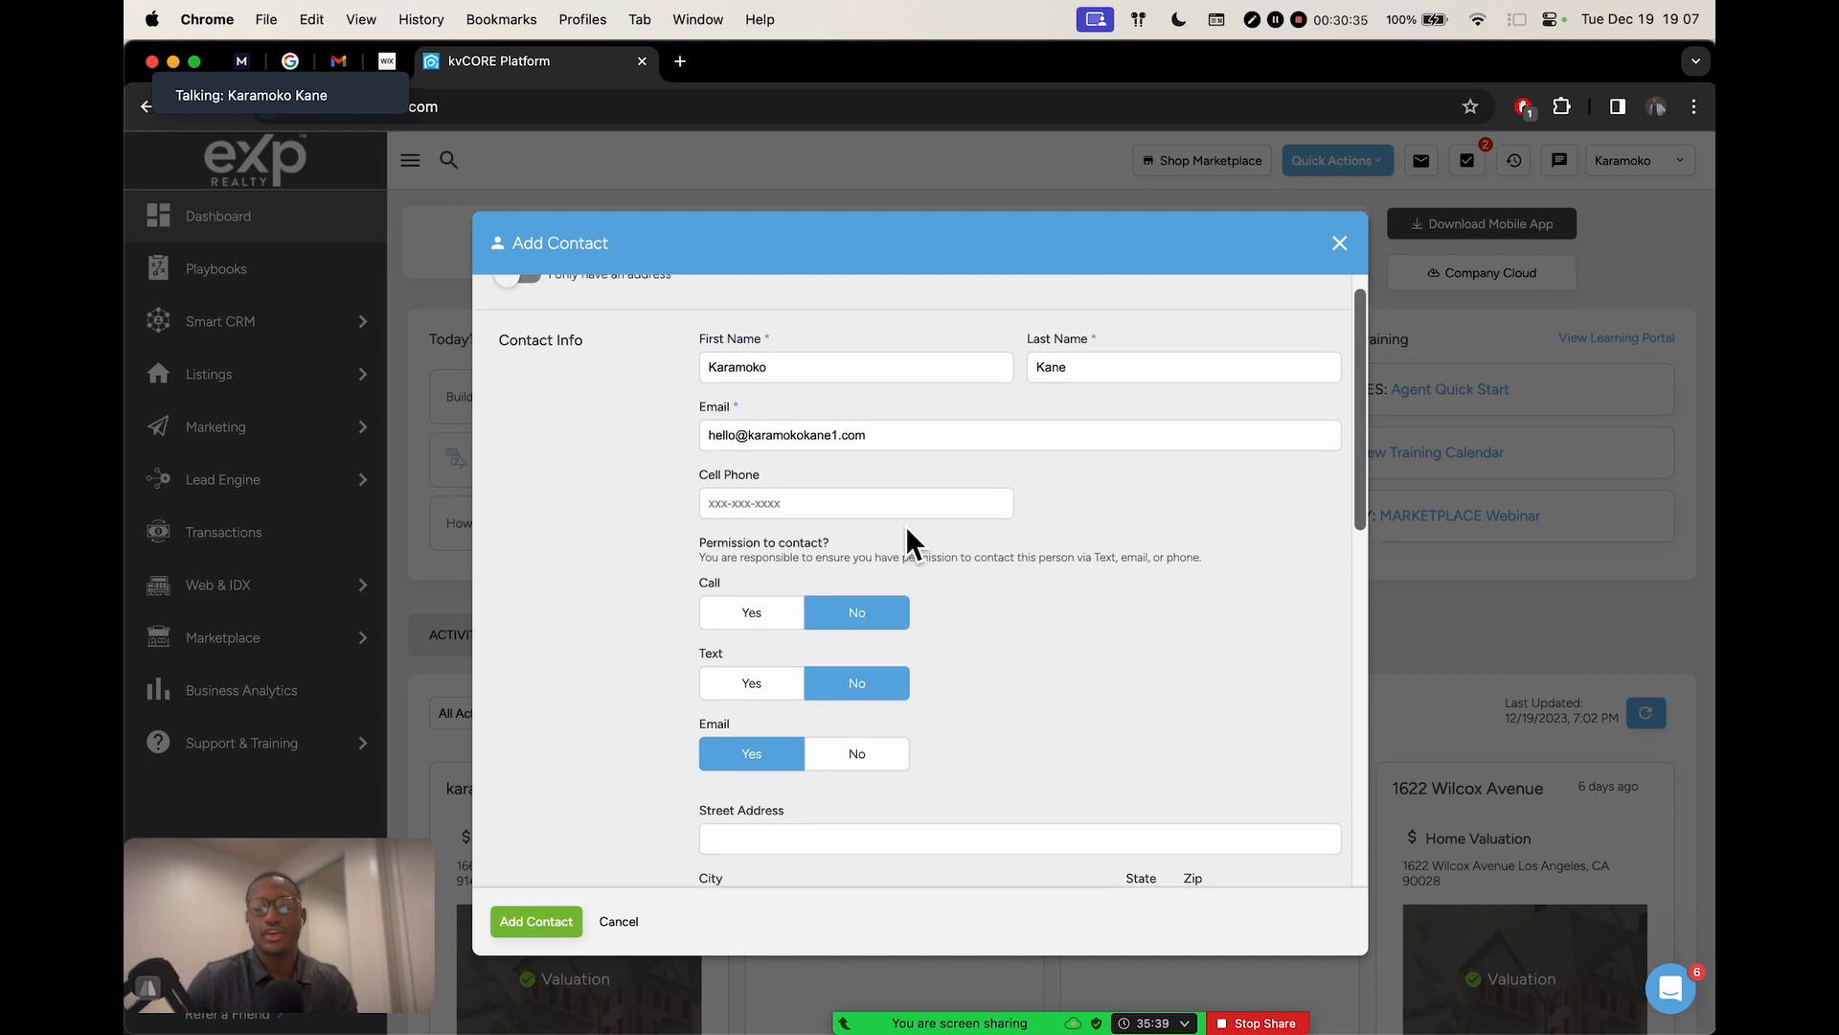
{"action": "scroll", "coordinate": [905, 525], "scroll_direction": "down", "scroll_amount": 5}
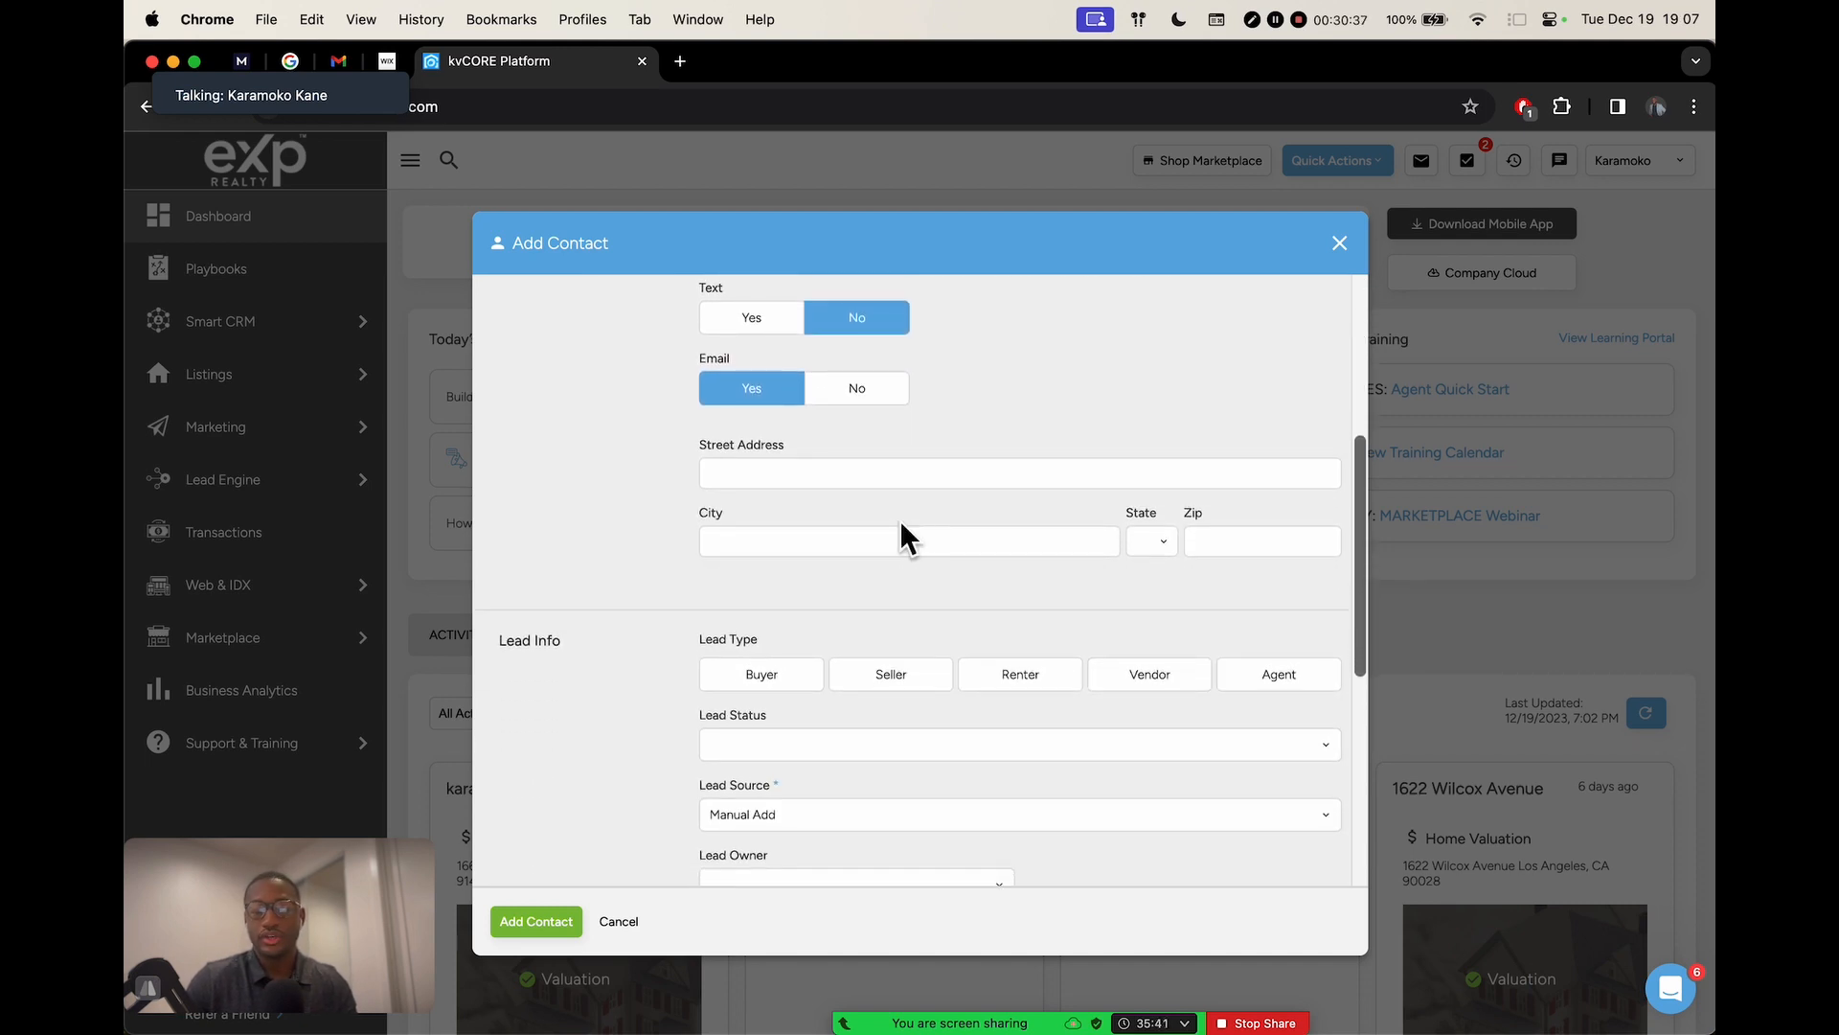
{"action": "scroll", "coordinate": [924, 368], "scroll_direction": "up", "scroll_amount": 5}
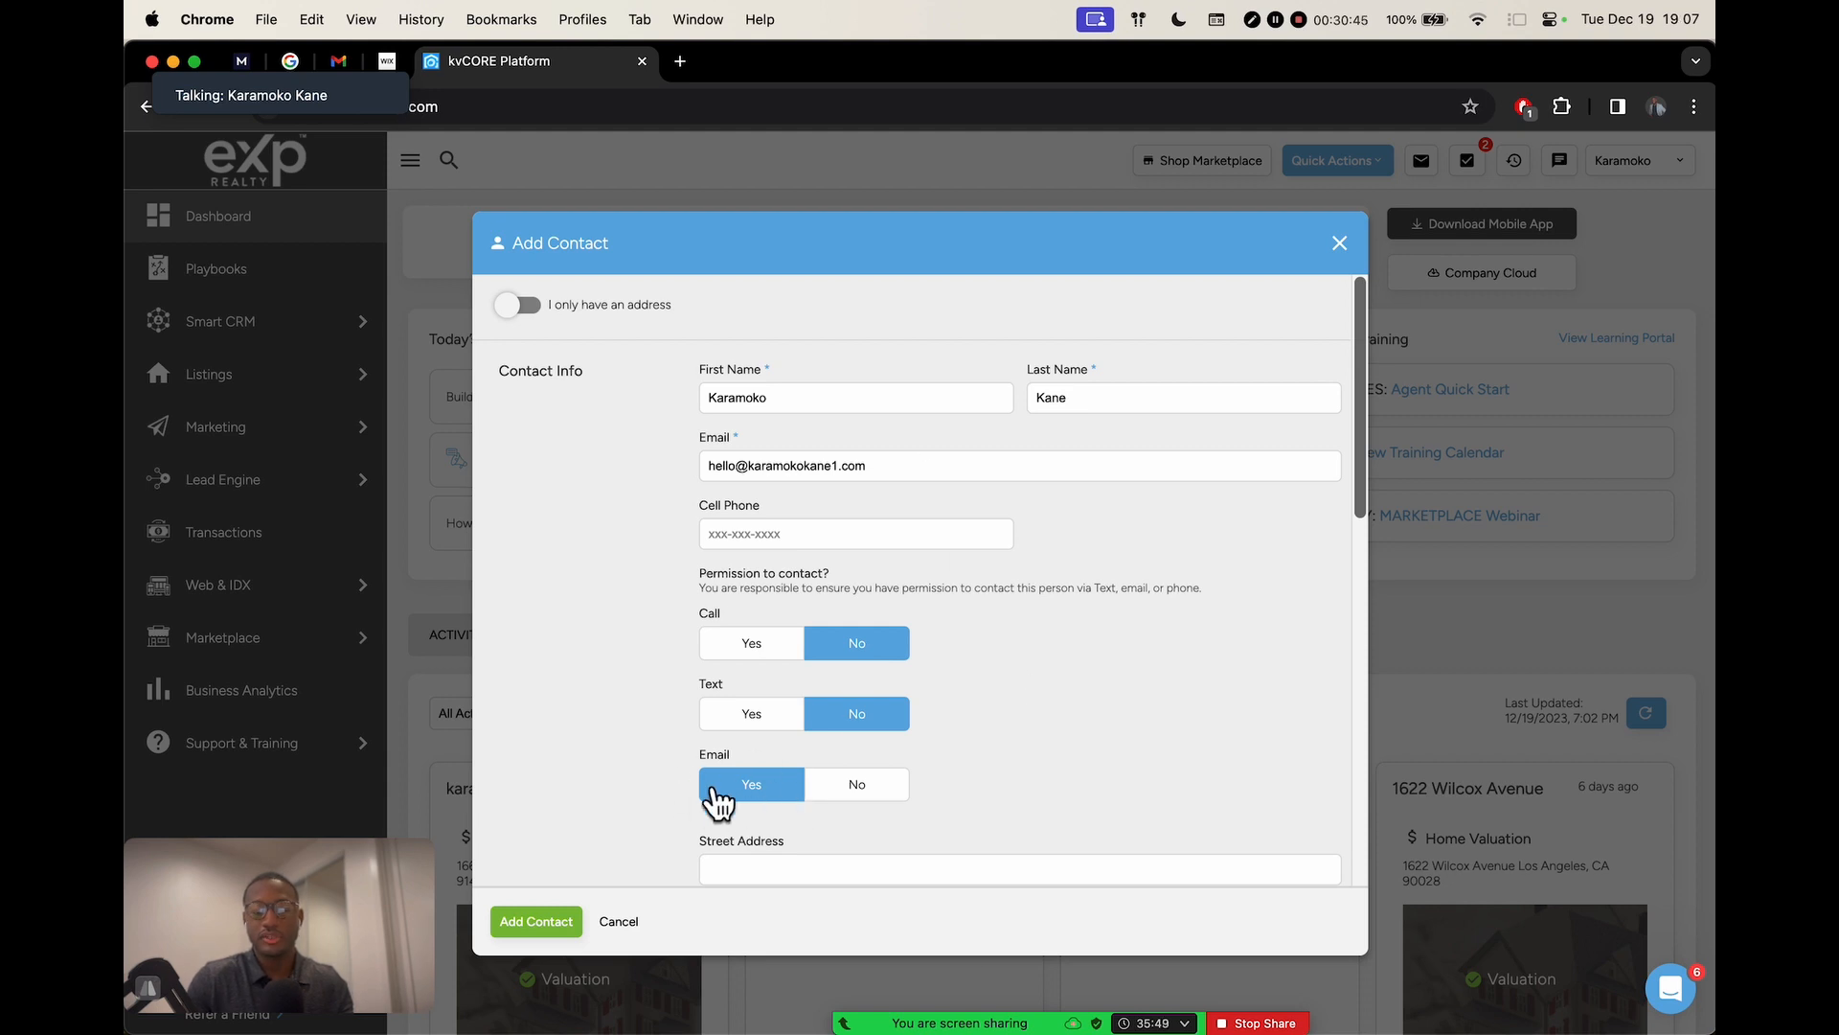
{"action": "scroll", "coordinate": [934, 720], "scroll_direction": "down", "scroll_amount": 2}
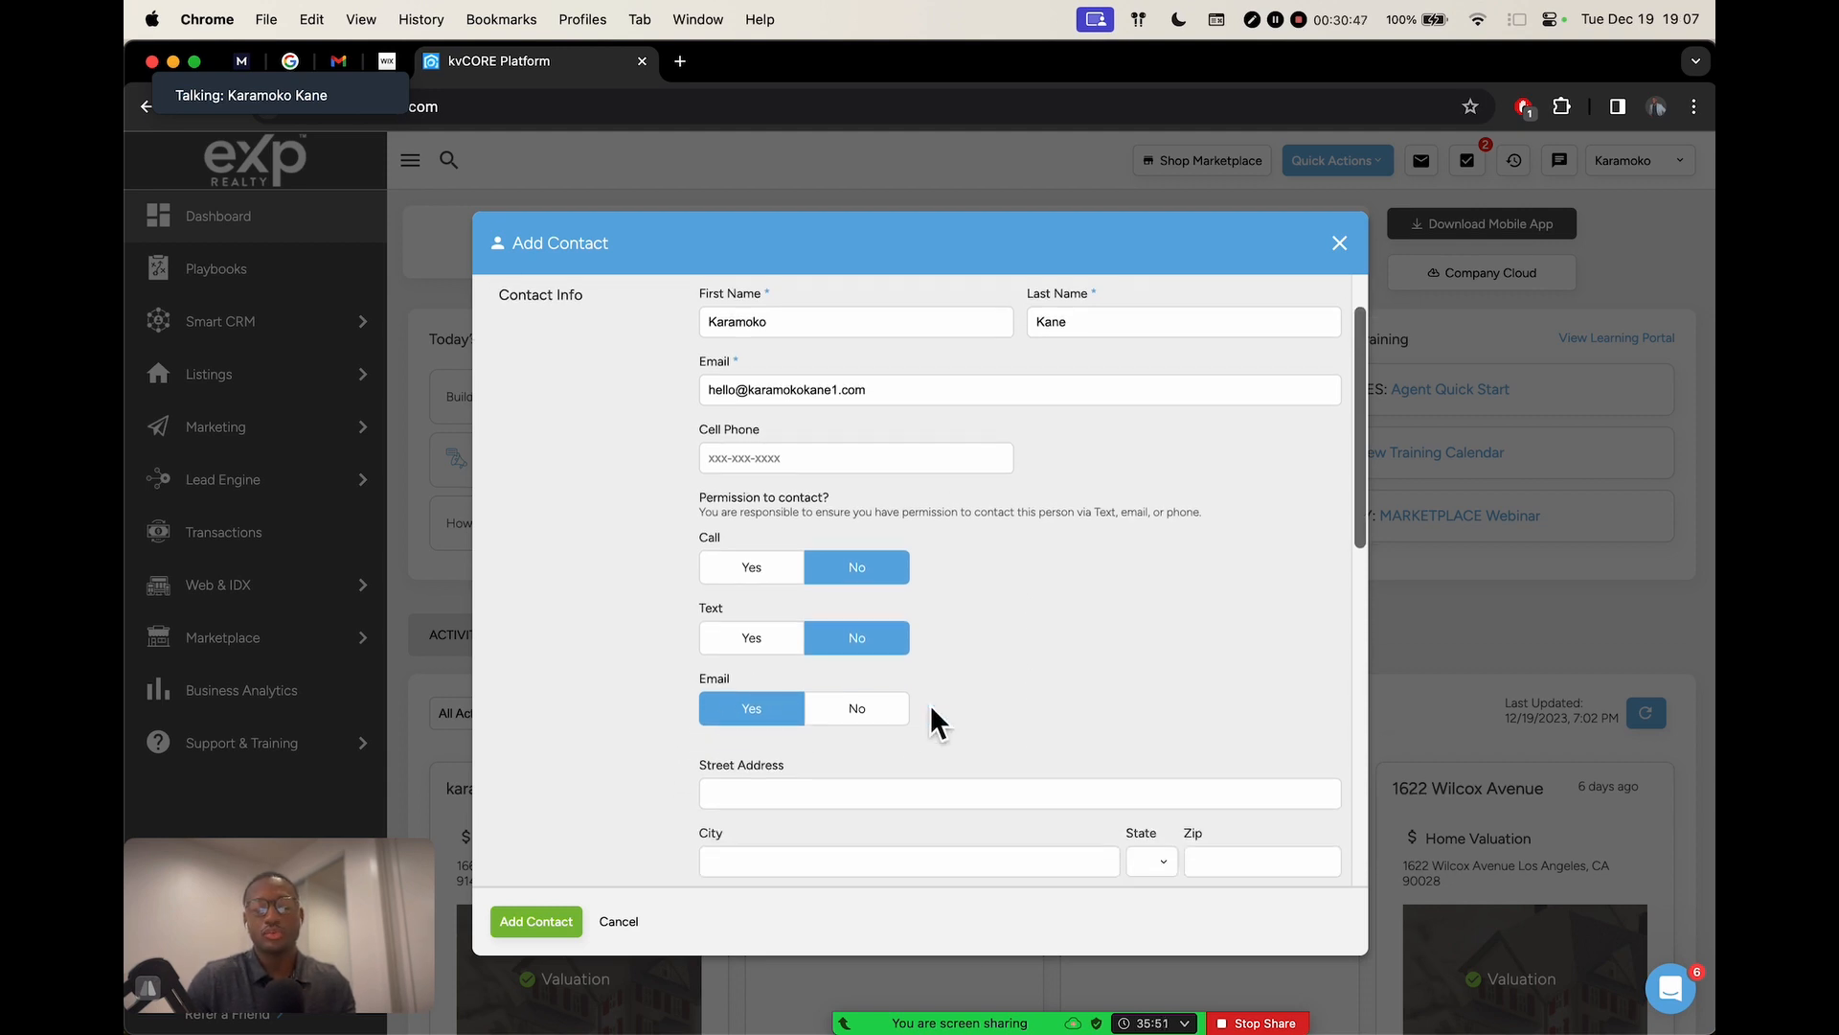
{"action": "scroll", "coordinate": [929, 704], "scroll_direction": "down", "scroll_amount": 2}
{"action": "scroll", "coordinate": [929, 709], "scroll_direction": "up", "scroll_amount": 3}
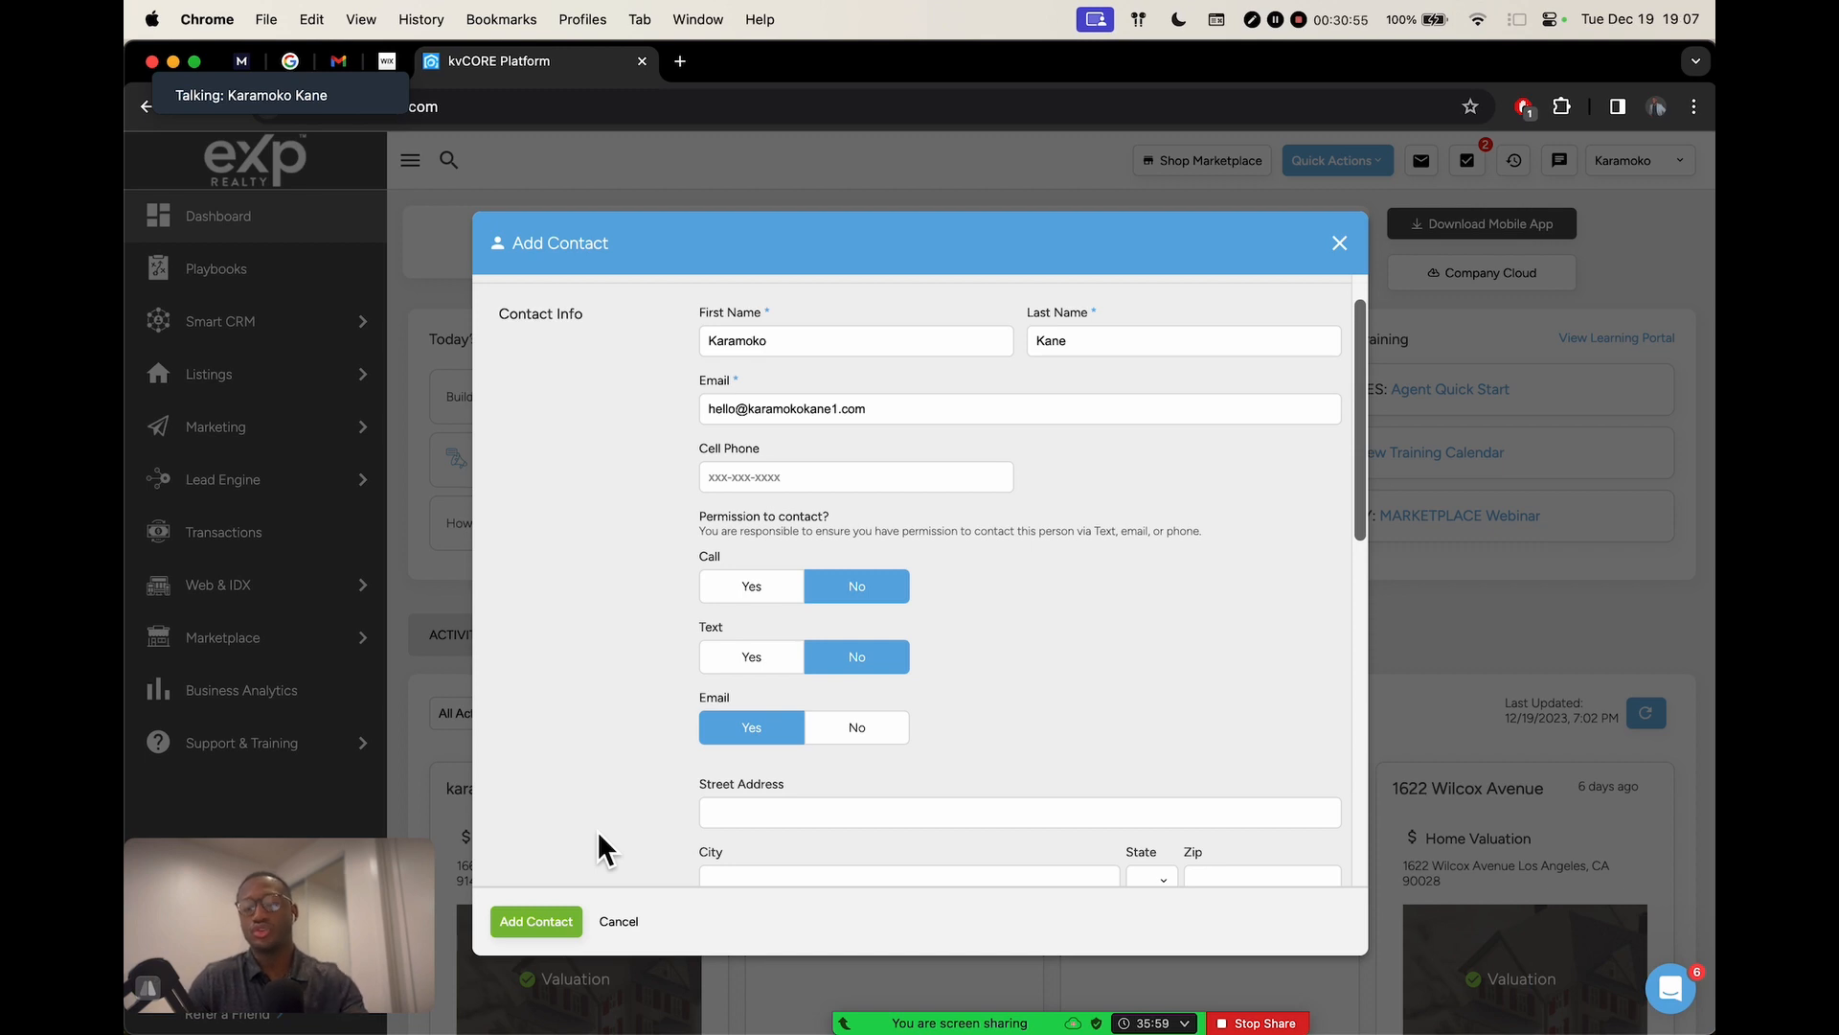
{"action": "scroll", "coordinate": [997, 603], "scroll_direction": "down", "scroll_amount": 1}
{"action": "scroll", "coordinate": [996, 611], "scroll_direction": "down", "scroll_amount": 1}
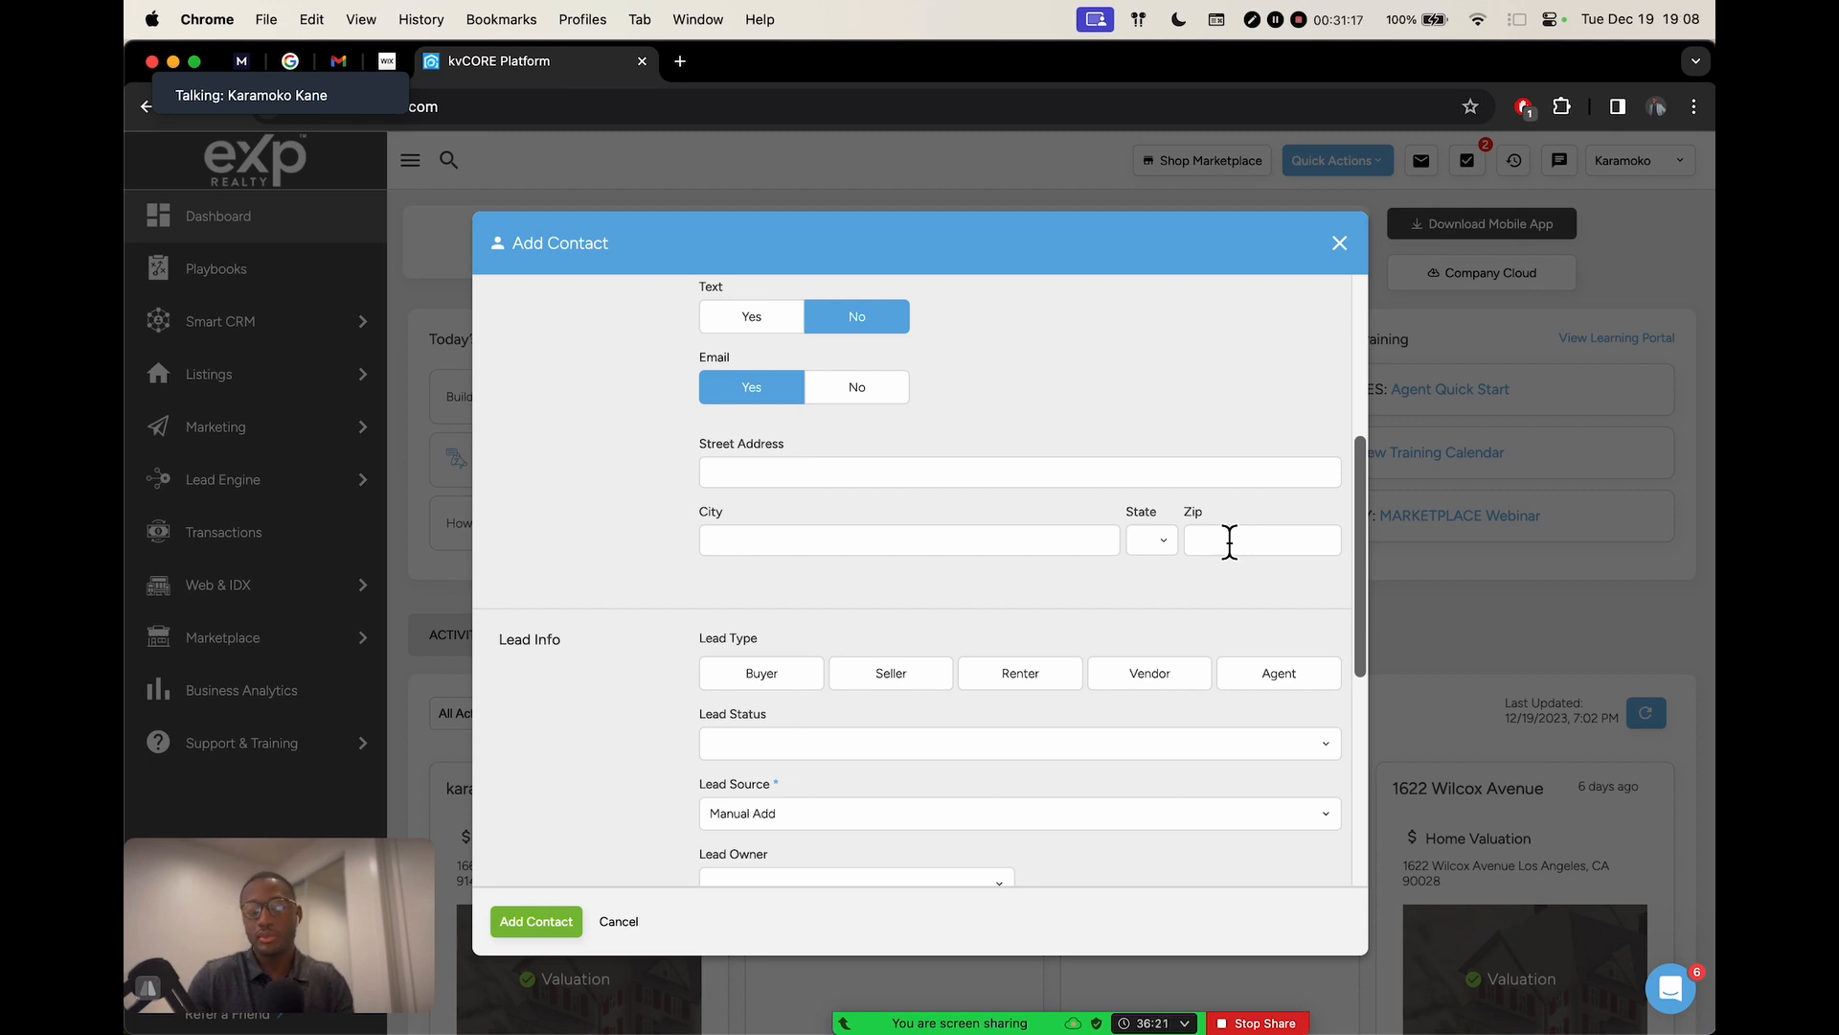
{"action": "scroll", "coordinate": [1229, 541], "scroll_direction": "up", "scroll_amount": 5}
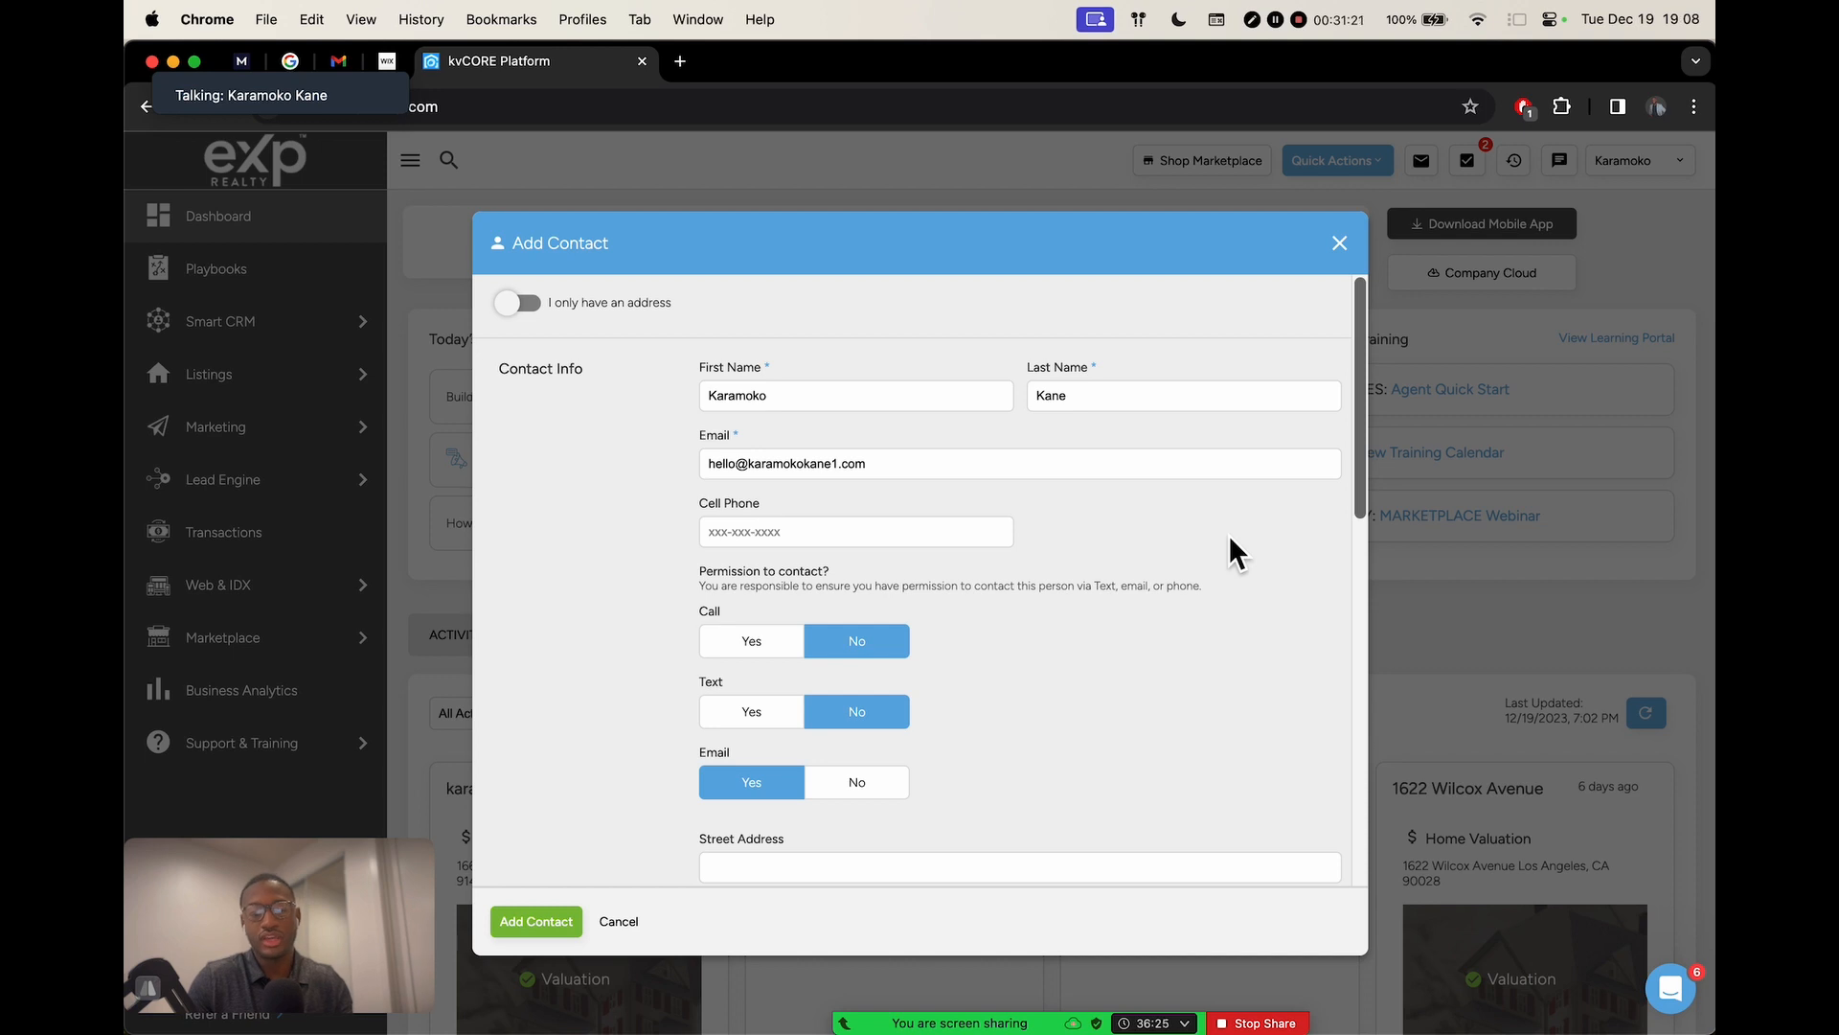
{"action": "scroll", "coordinate": [1107, 675], "scroll_direction": "down", "scroll_amount": 6}
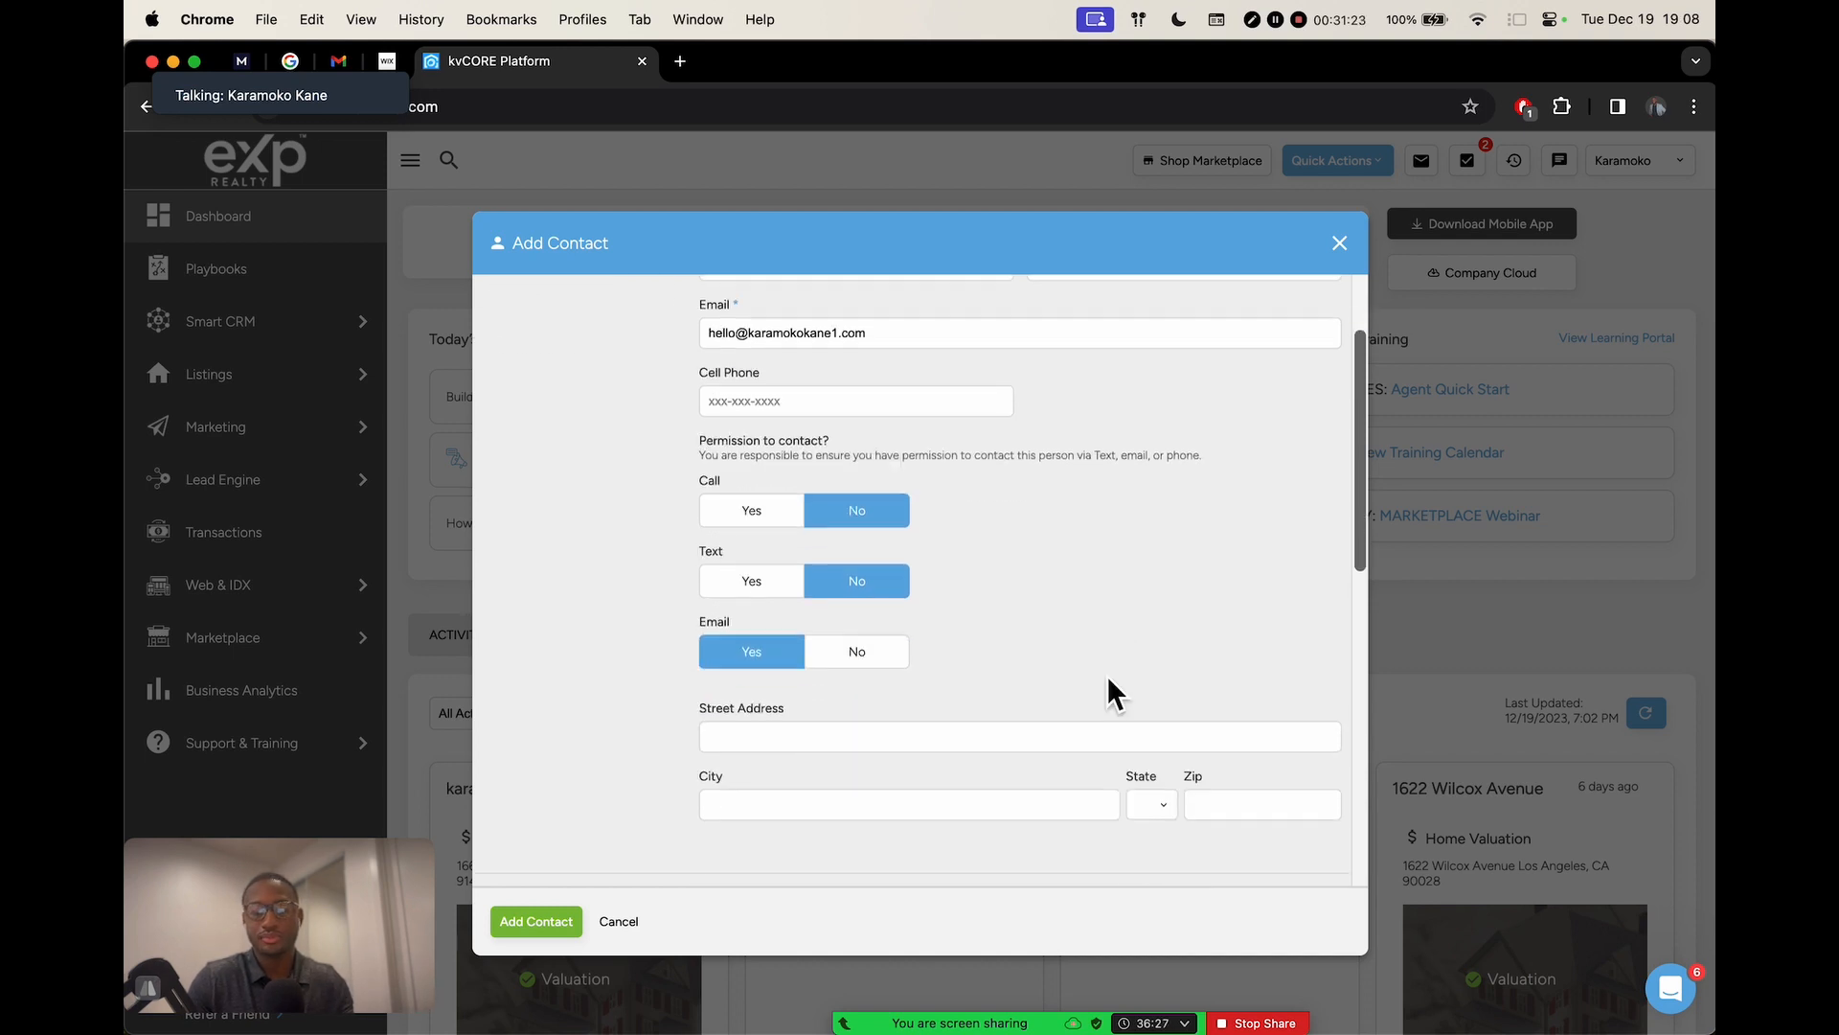
{"action": "scroll", "coordinate": [1107, 682], "scroll_direction": "down", "scroll_amount": 4}
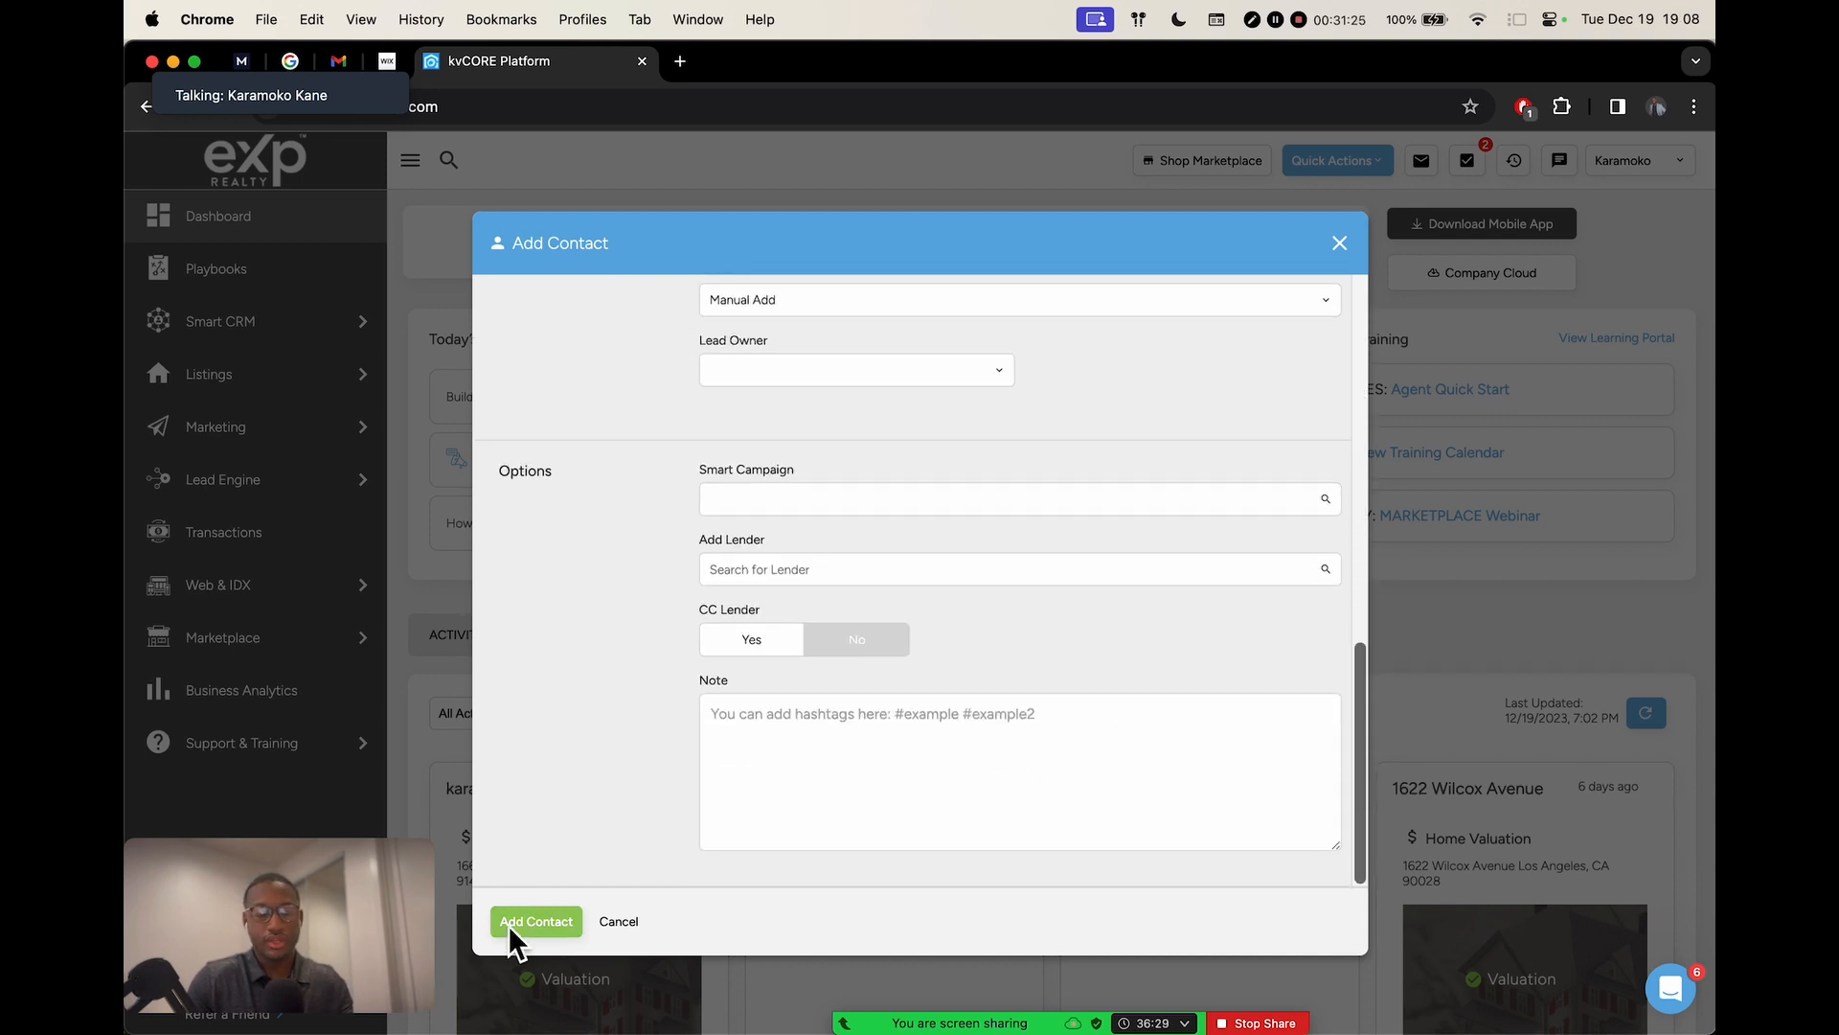
Save the new contact and scroll its profile to the Market Reports section
{"action": "left_click", "coordinate": [541, 924]}
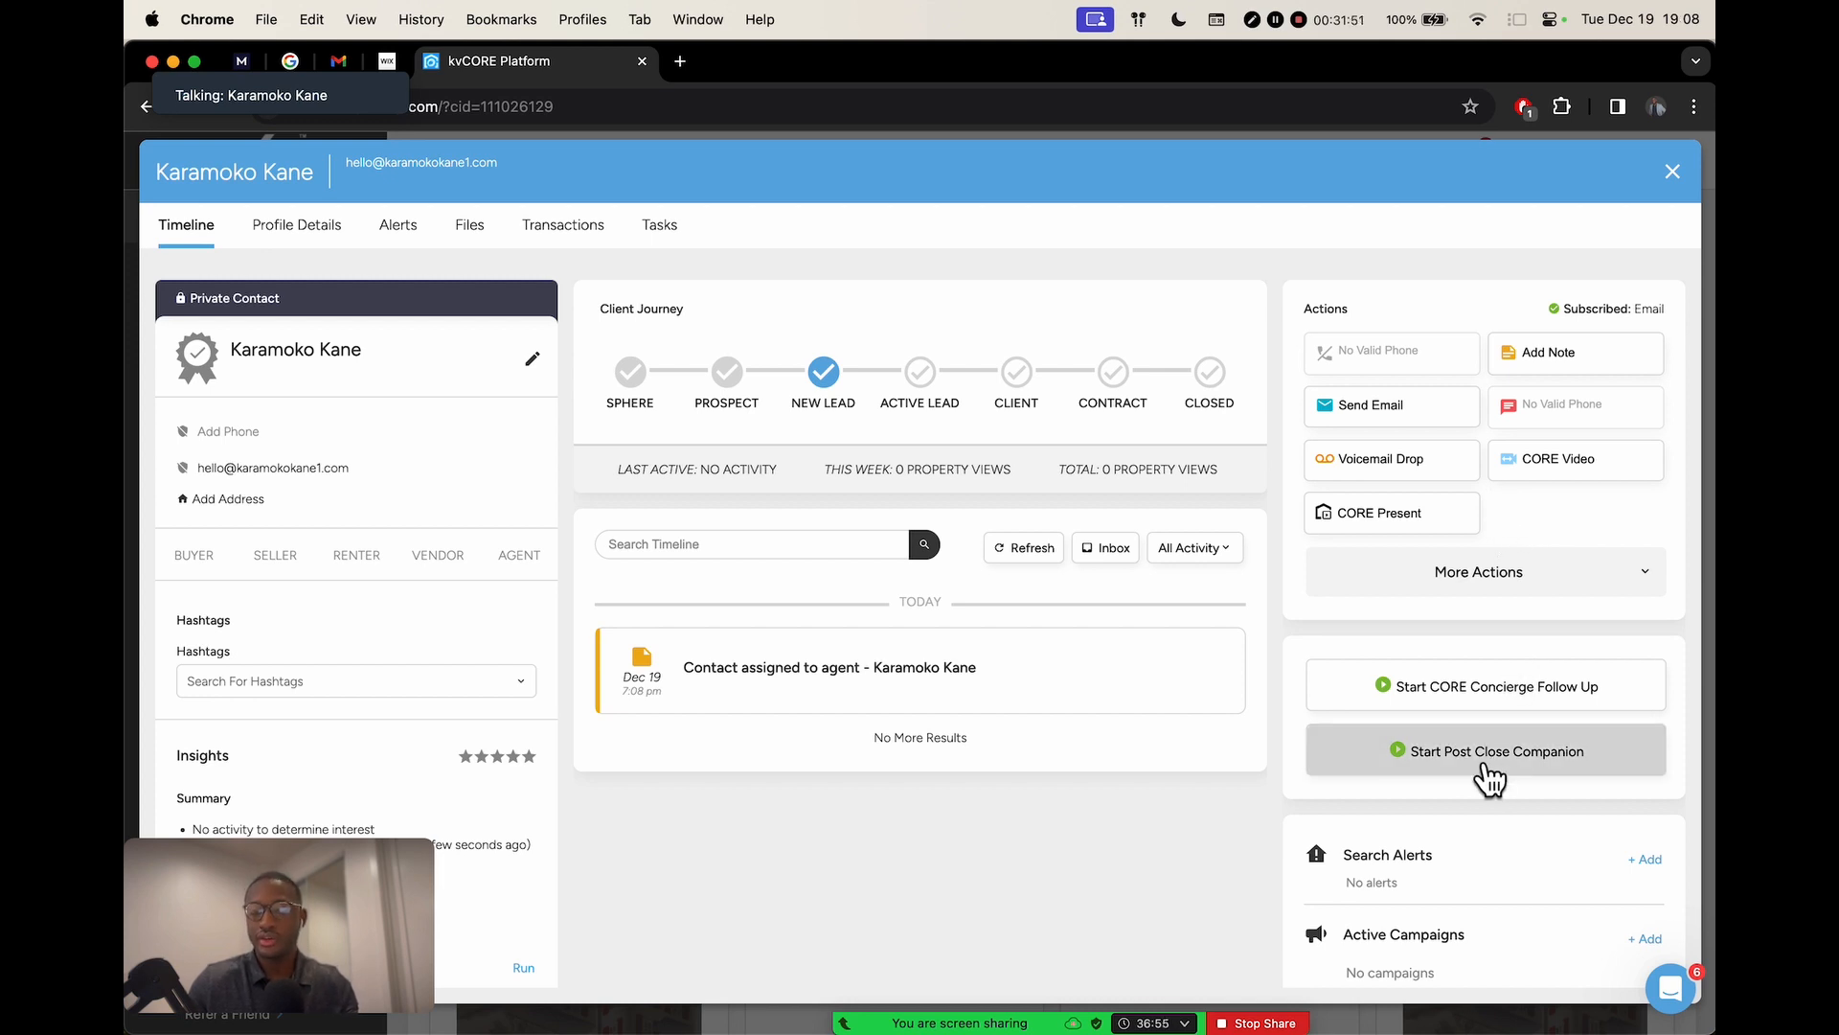
{"action": "scroll", "coordinate": [1486, 772], "scroll_direction": "down", "scroll_amount": 3}
{"action": "scroll", "coordinate": [1518, 743], "scroll_direction": "down", "scroll_amount": 1}
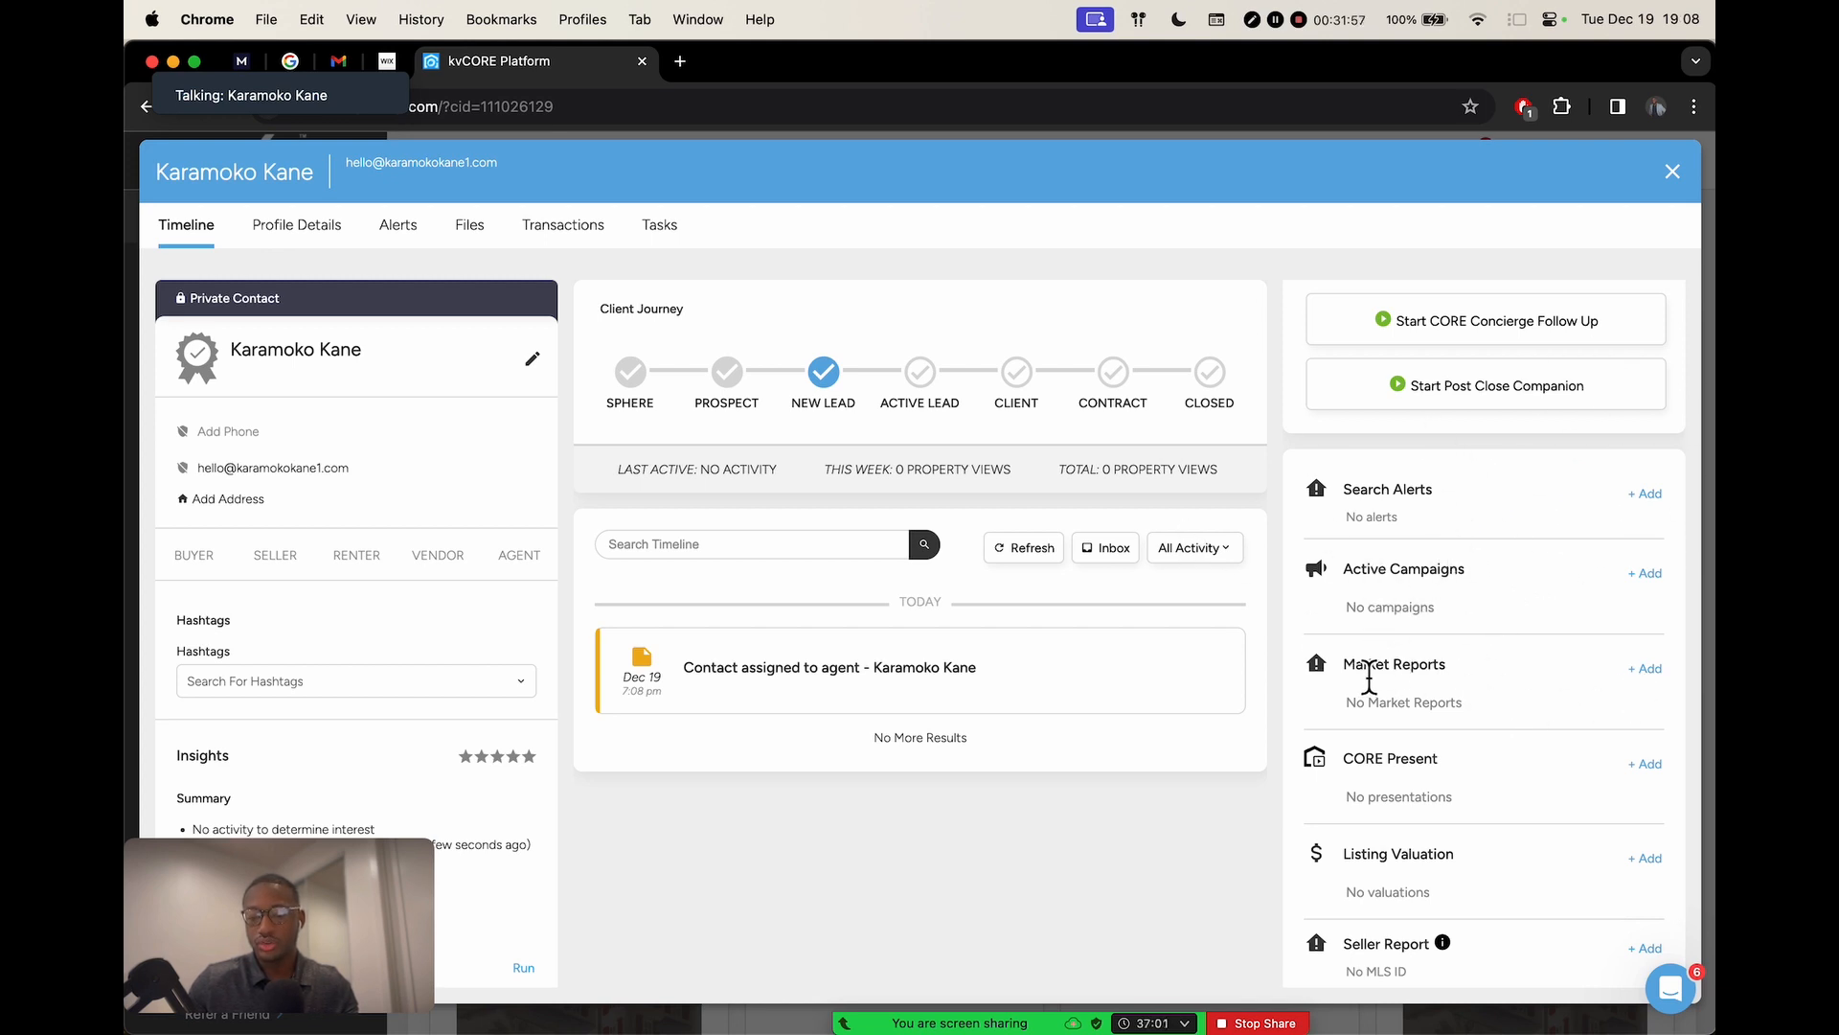
{"action": "left_click_drag", "start_coordinate": [1343, 664], "coordinate": [1446, 664]}
Start a new market report and search its location for 'los angeles'
{"action": "left_click", "coordinate": [1645, 668]}
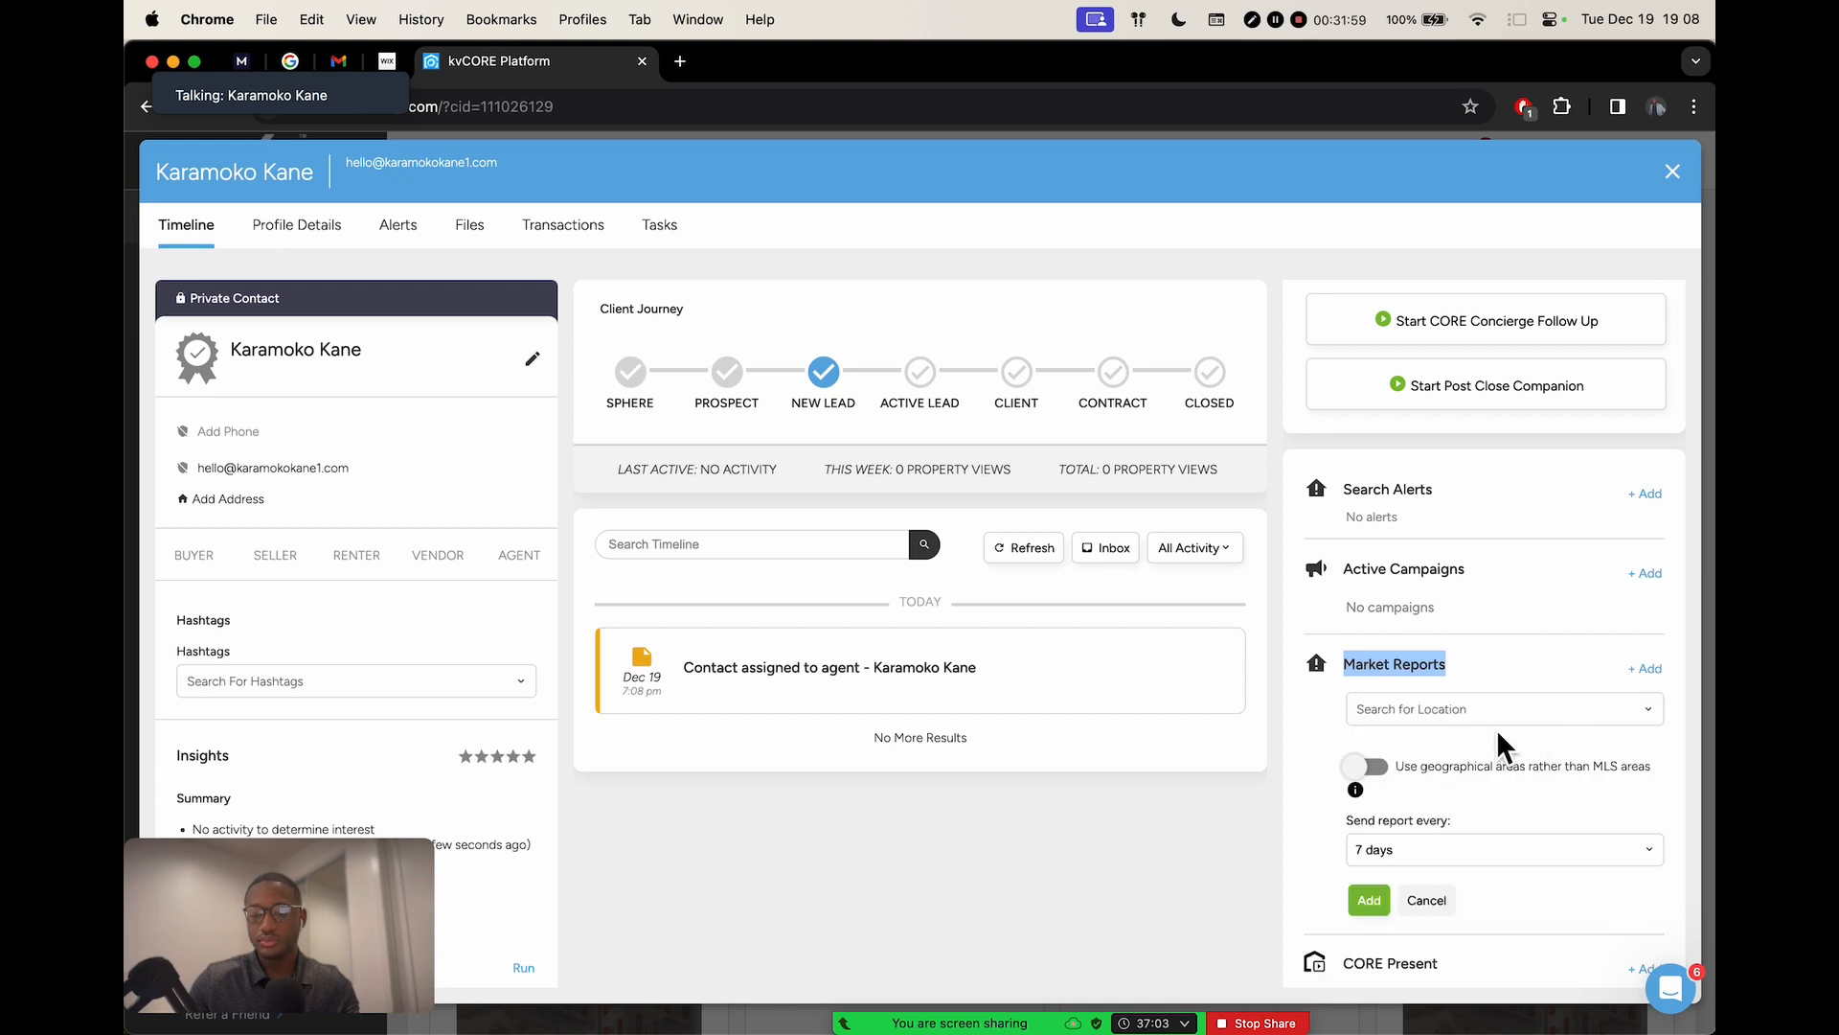
{"action": "left_click", "coordinate": [1448, 719]}
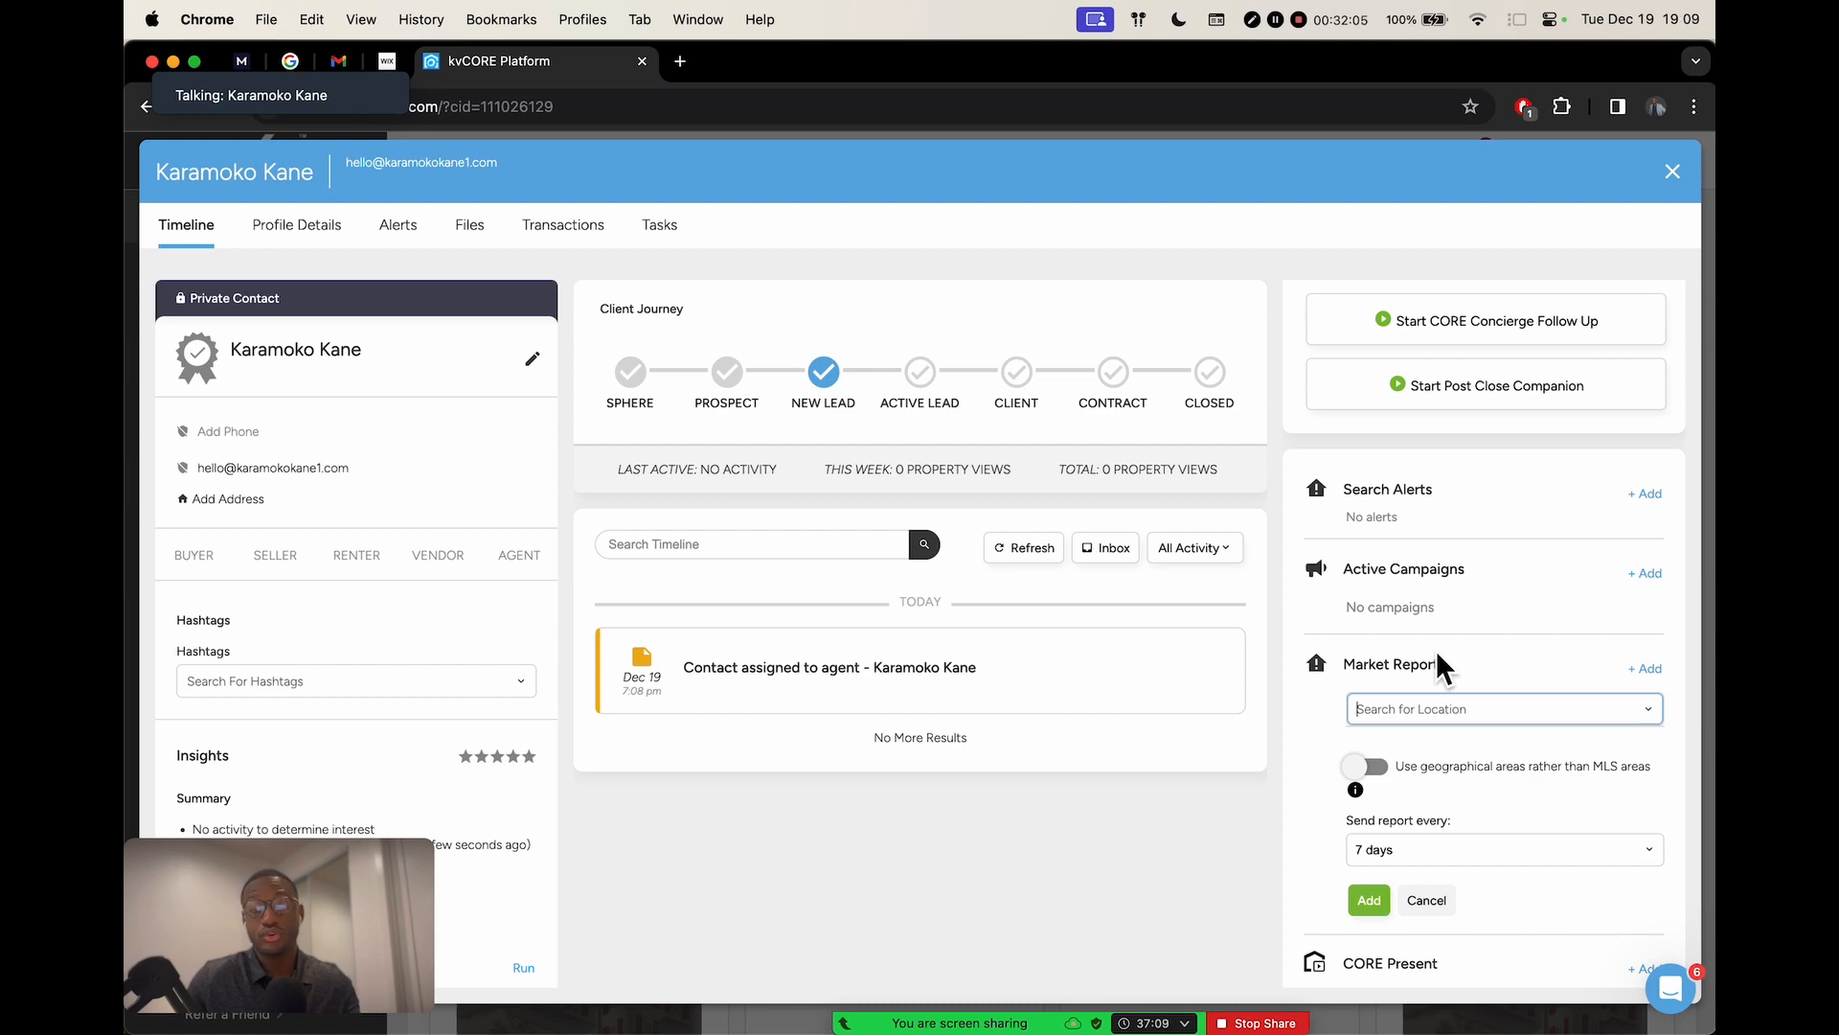
{"action": "key", "text": "ctrl+Right"}
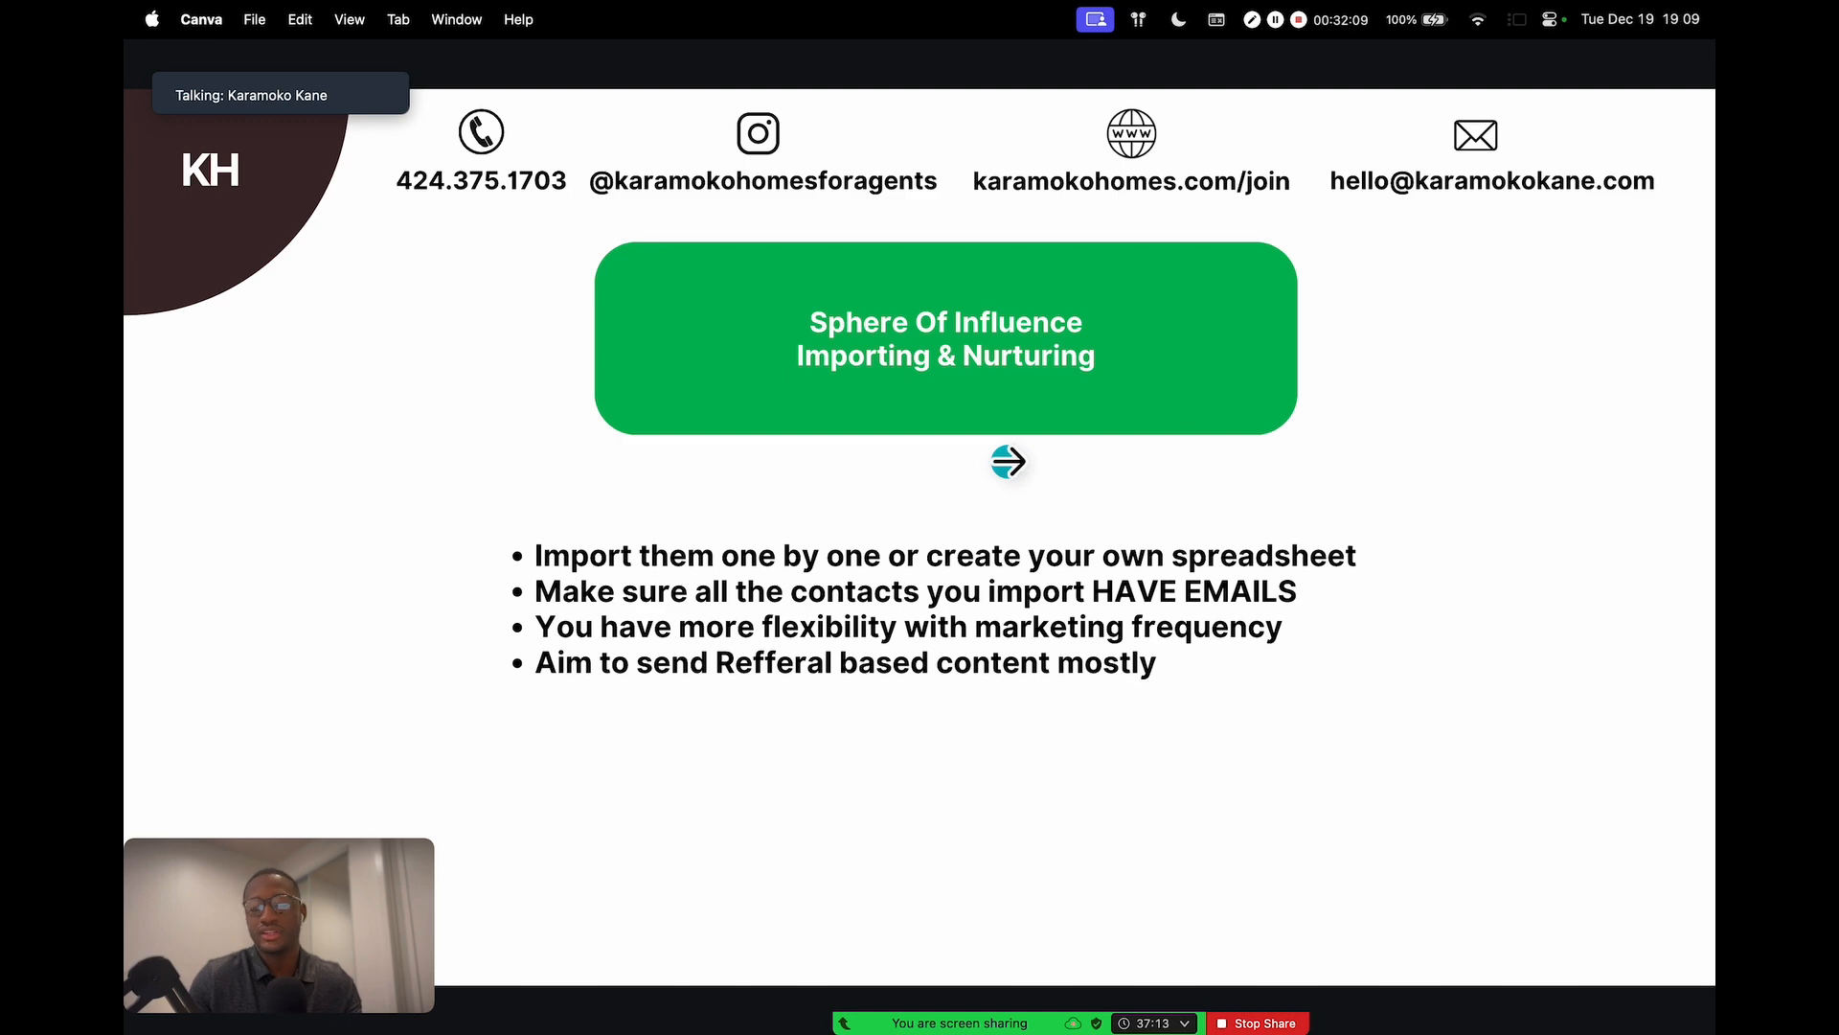
{"action": "key", "text": "ctrl+Left"}
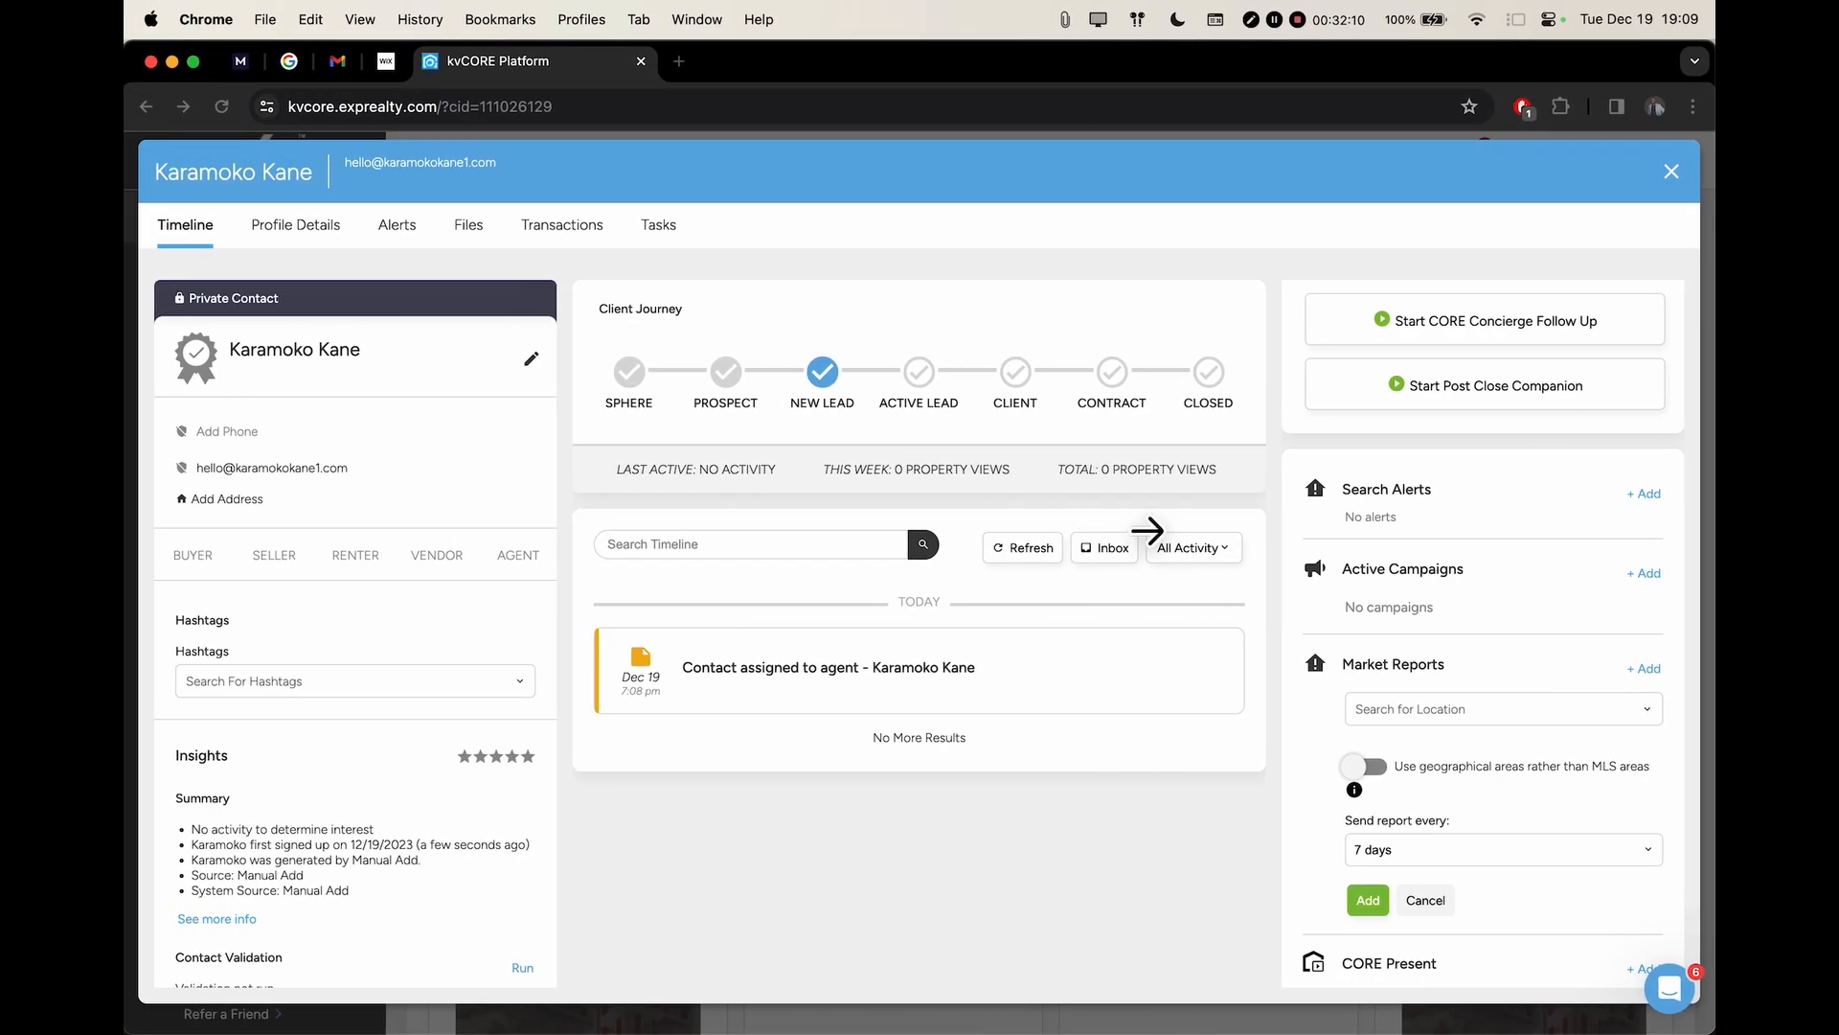
{"action": "left_click", "coordinate": [1399, 707]}
{"action": "scroll", "coordinate": [1439, 704], "scroll_direction": "up", "scroll_amount": 1}
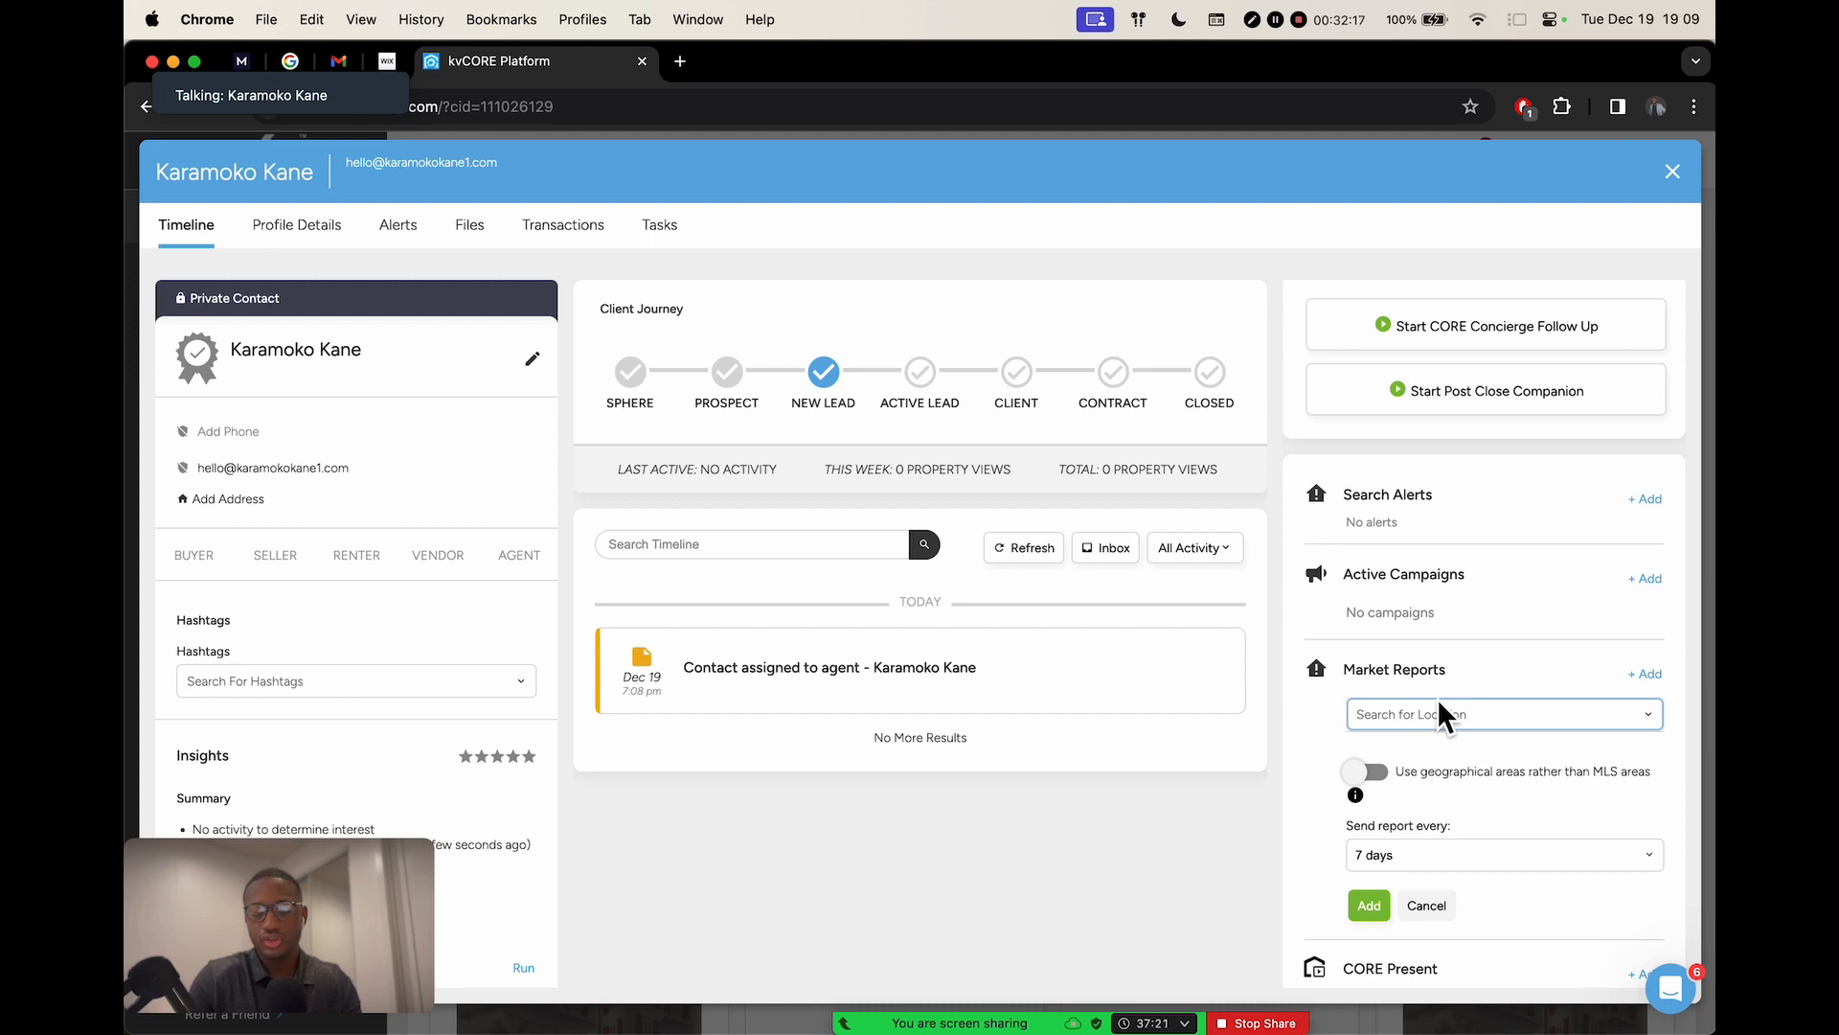
{"action": "type", "text": "los angeles"}
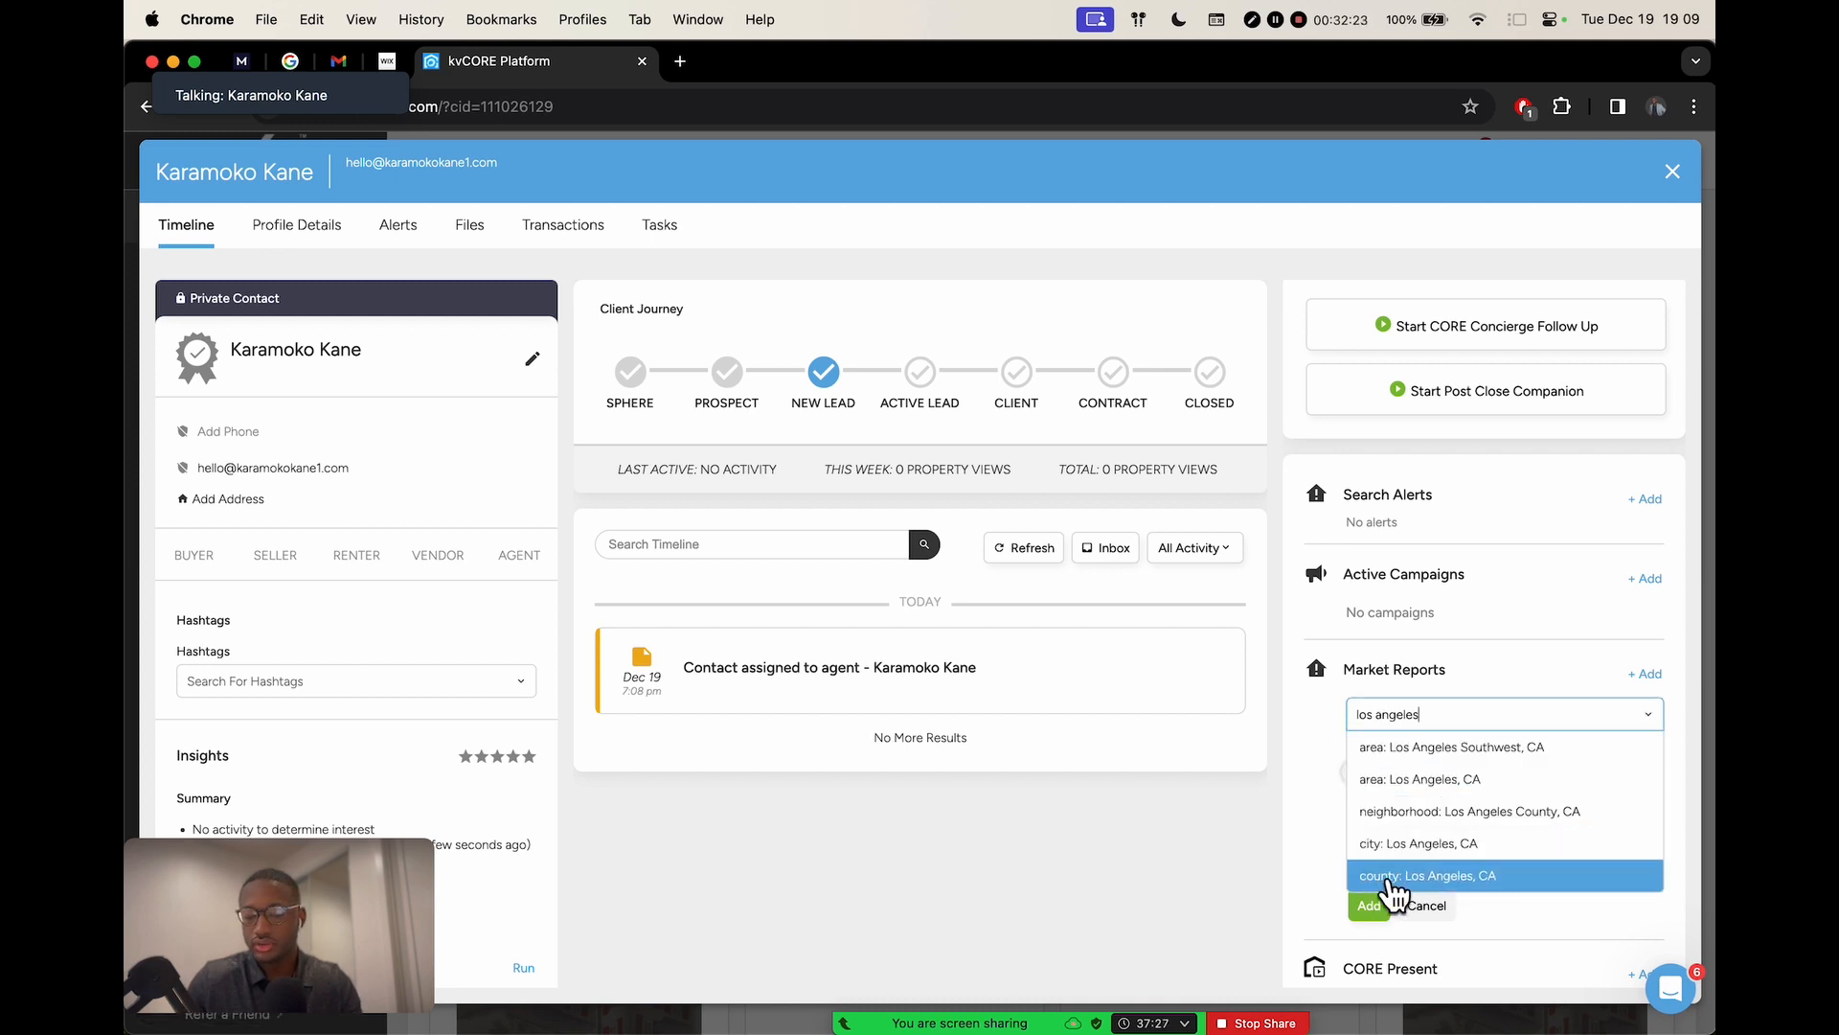
Add a Los Angeles County, CA market report sent every 7 days
{"action": "left_click", "coordinate": [1445, 879]}
{"action": "scroll", "coordinate": [1436, 834], "scroll_direction": "down", "scroll_amount": 2}
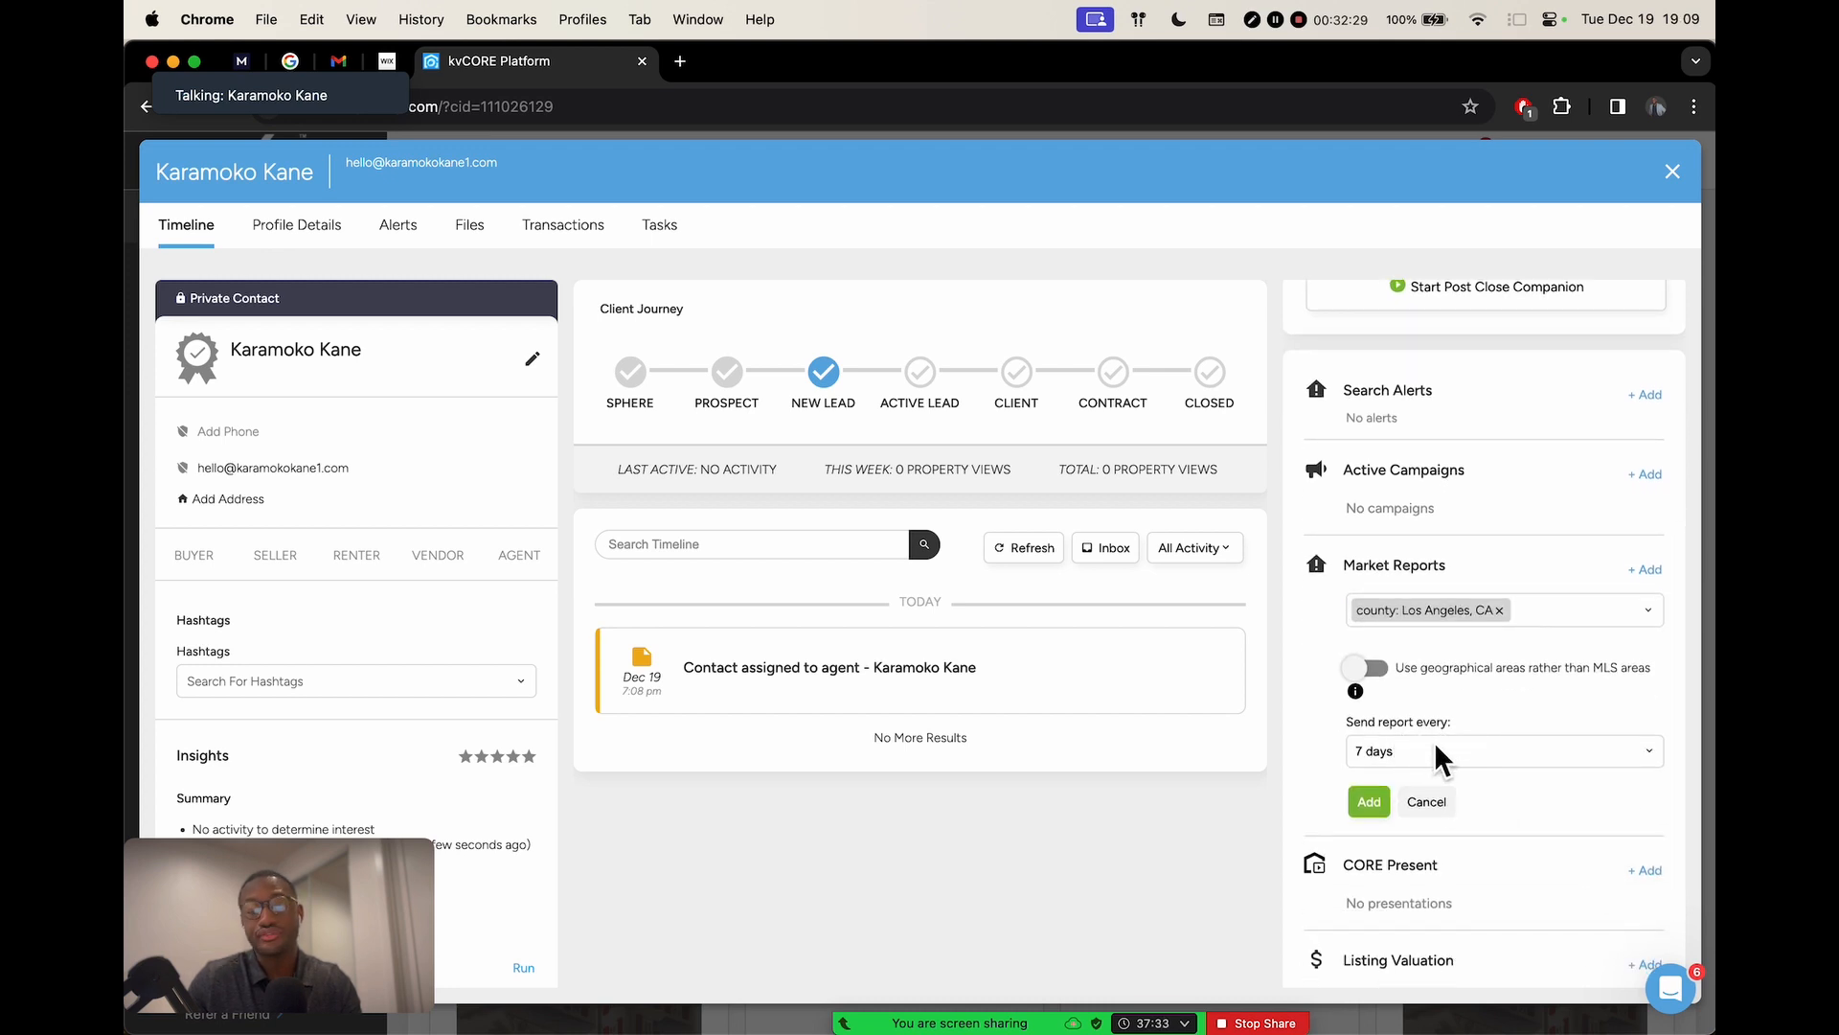
{"action": "left_click", "coordinate": [1412, 756]}
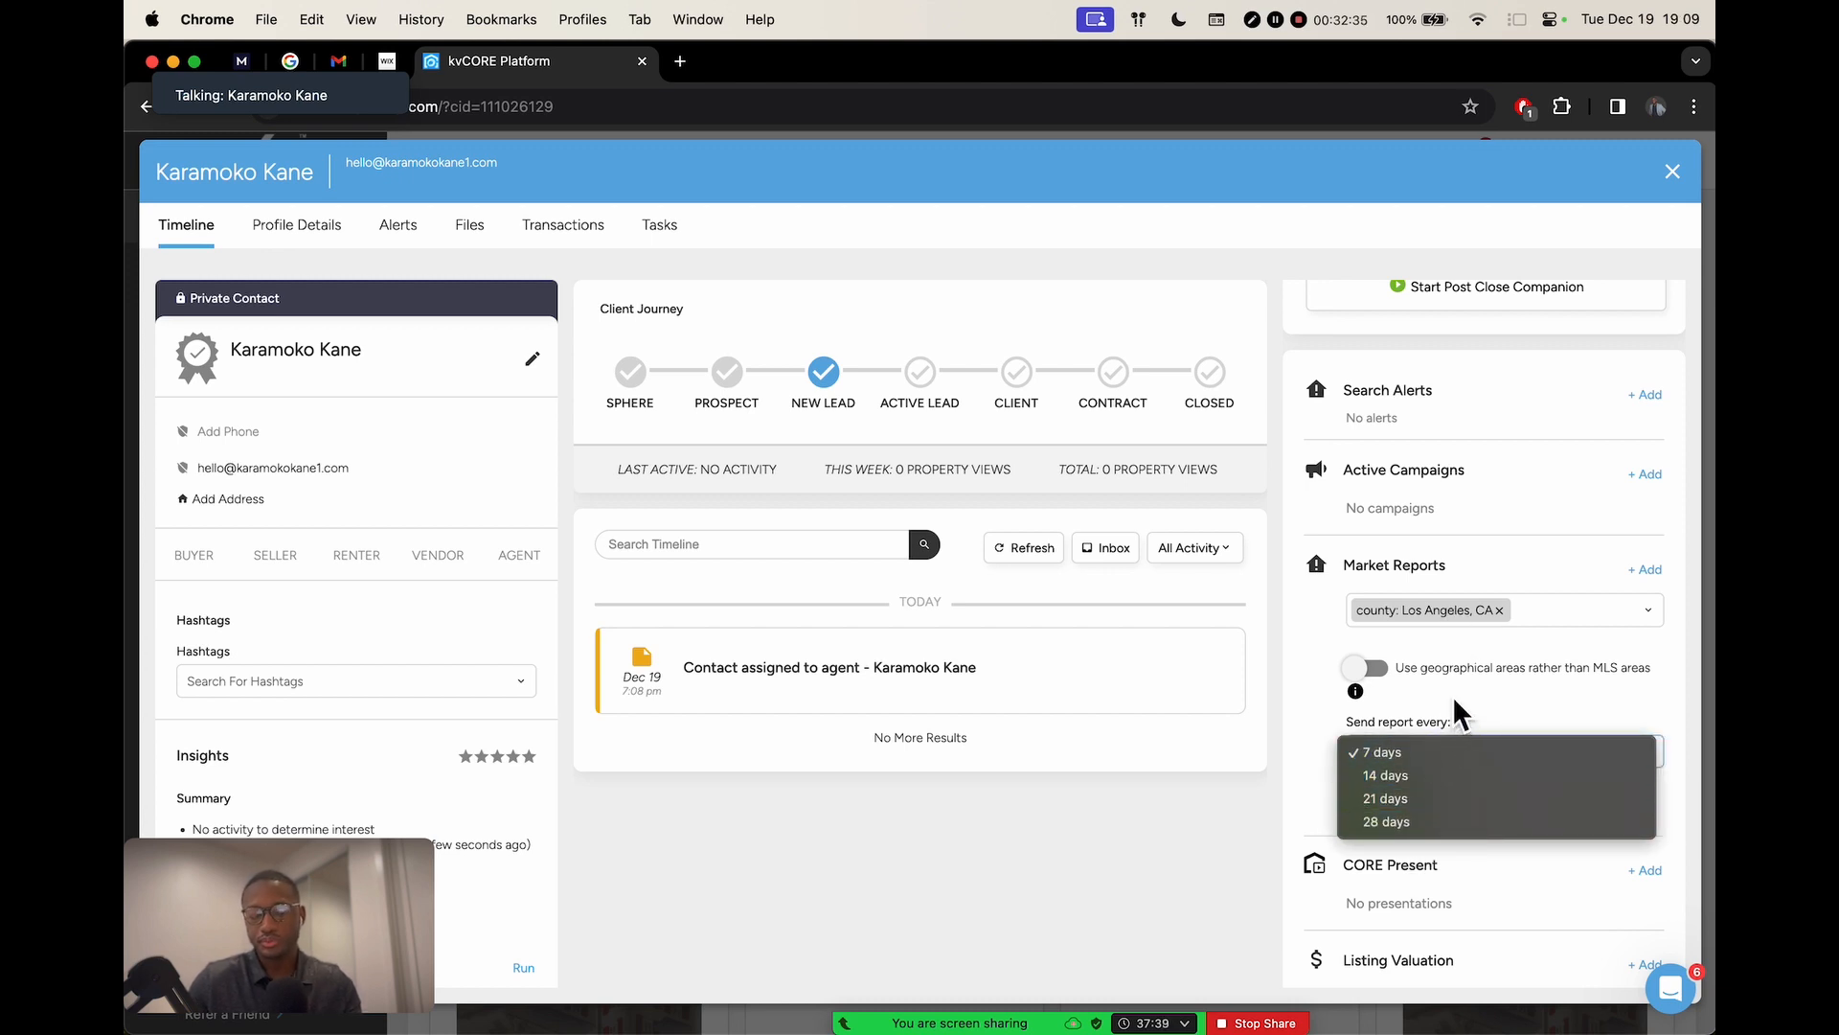
{"action": "left_click", "coordinate": [1441, 747]}
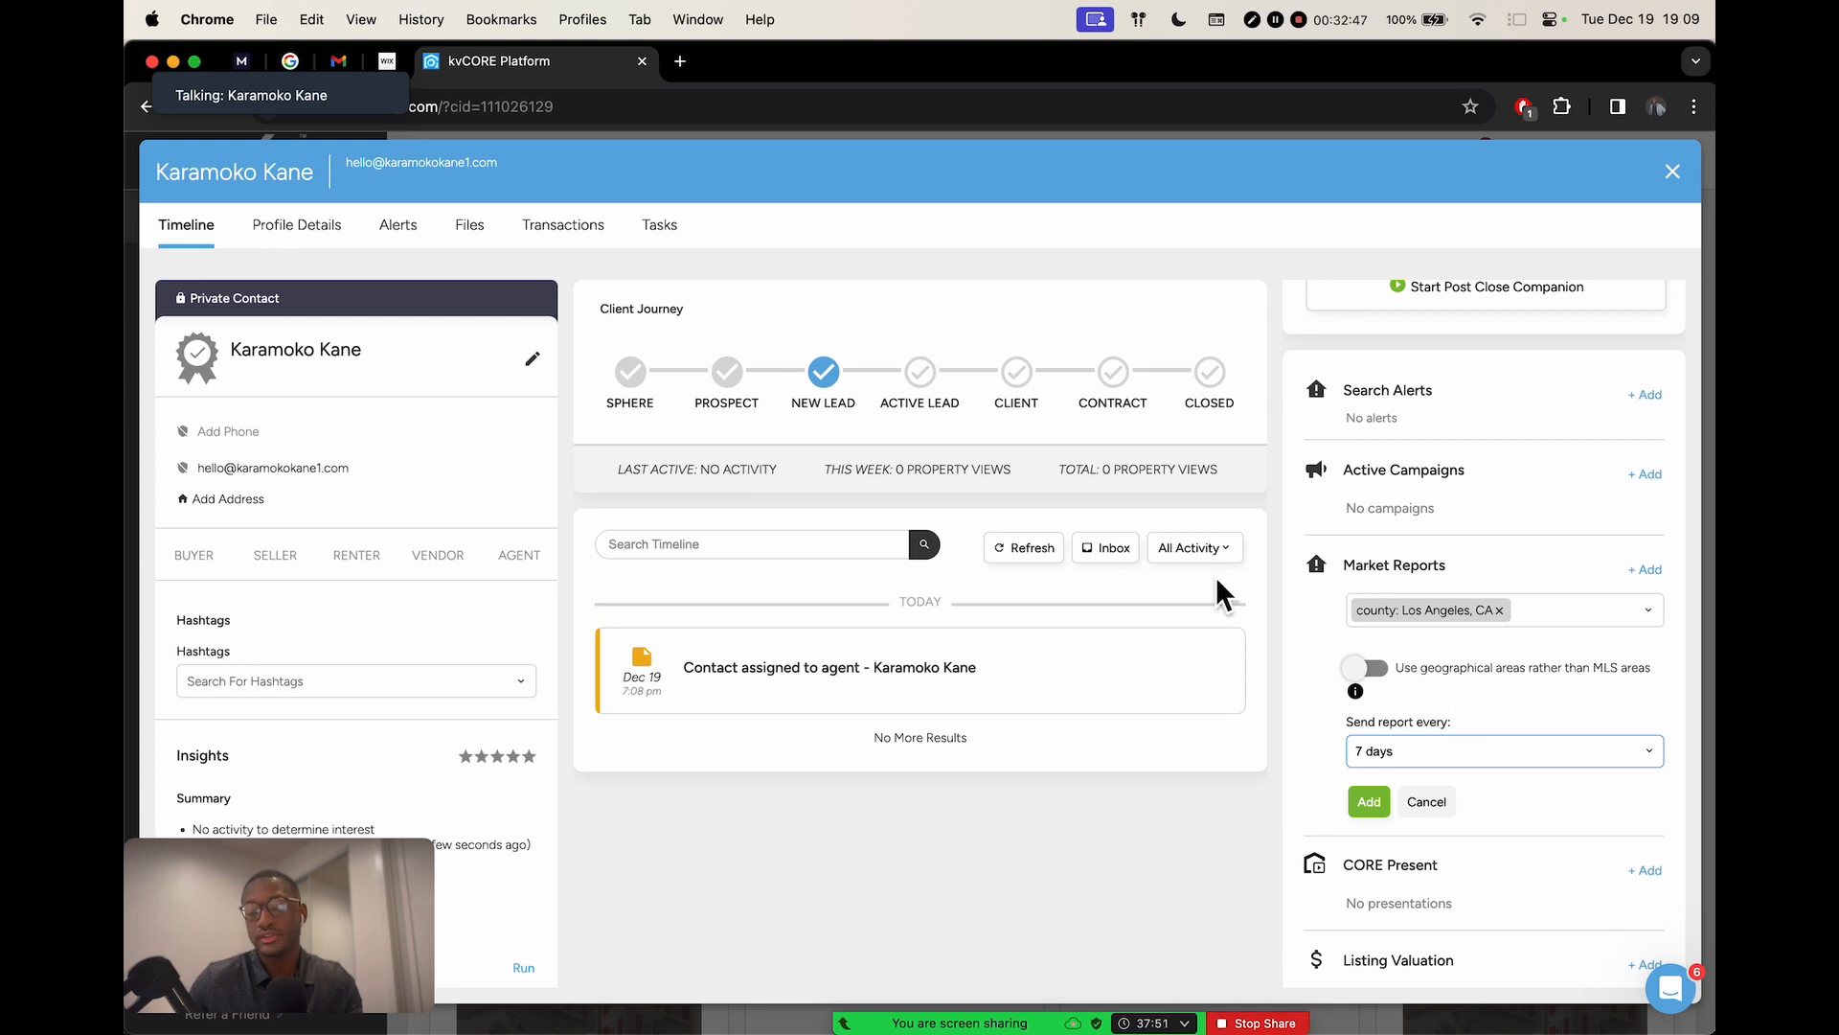
{"action": "left_click", "coordinate": [1373, 803]}
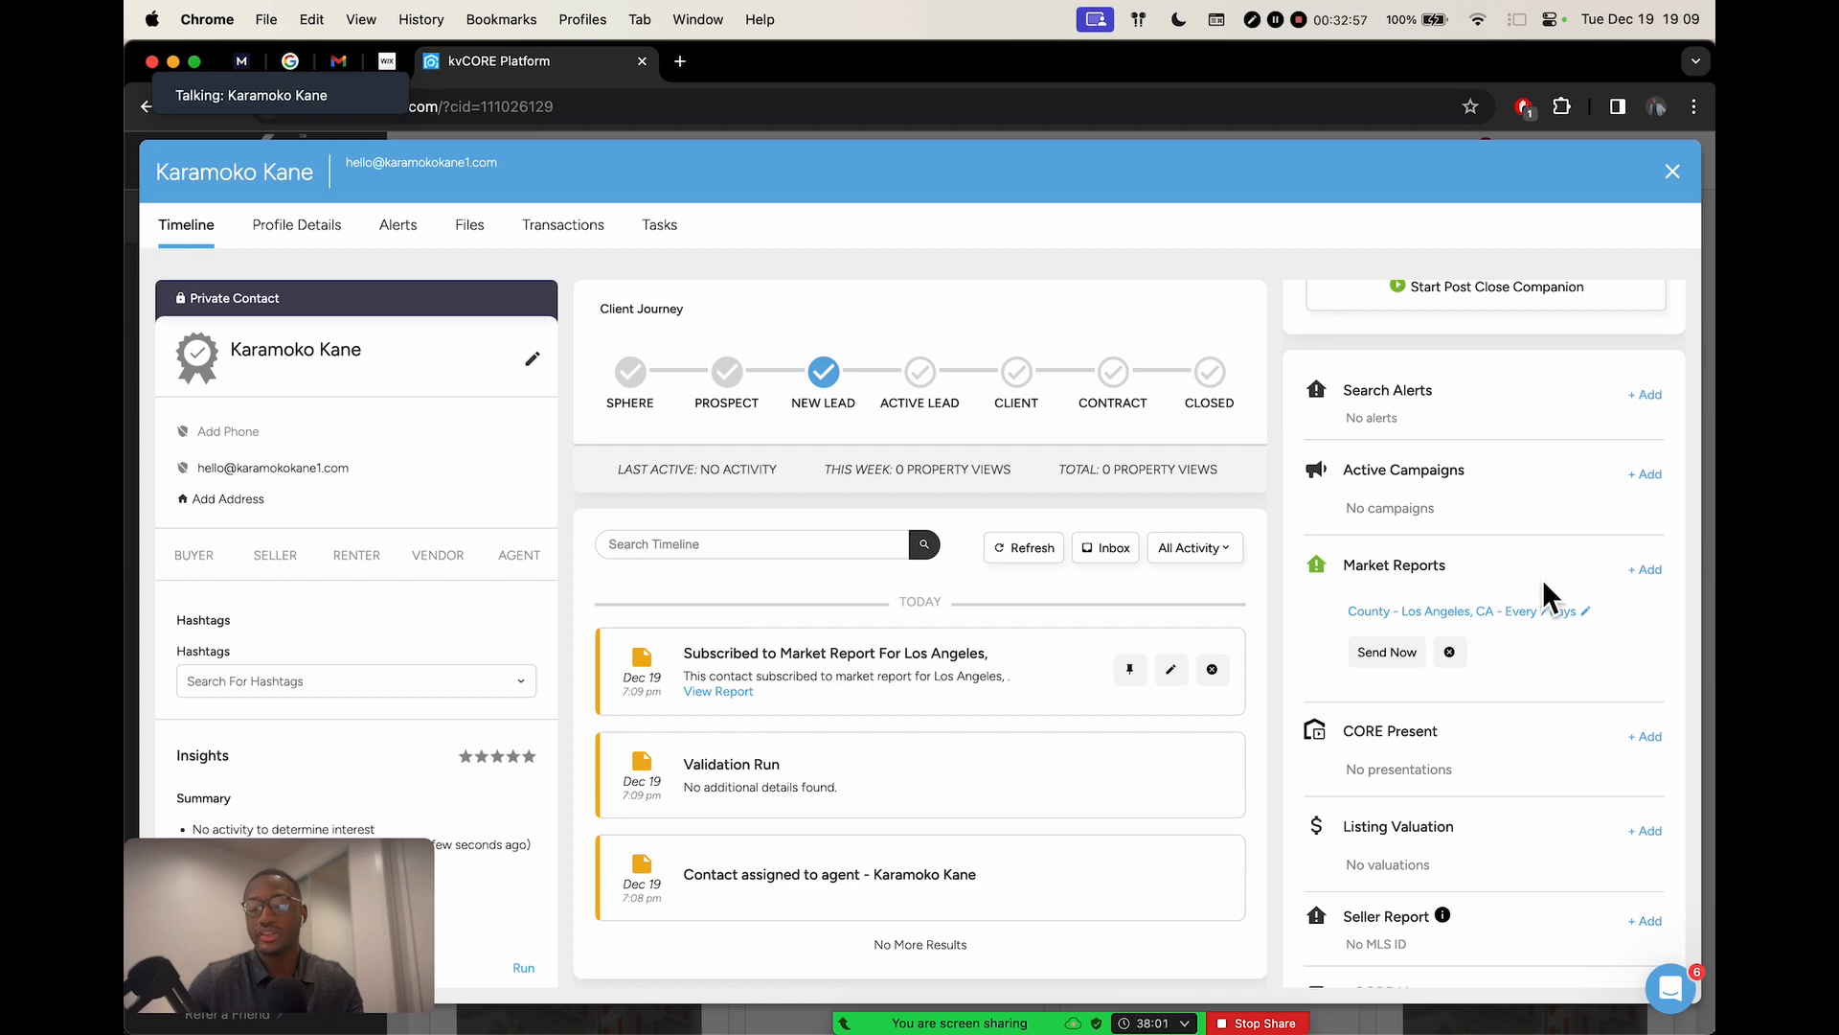
{"action": "scroll", "coordinate": [1542, 578], "scroll_direction": "up", "scroll_amount": 5}
{"action": "scroll", "coordinate": [1446, 556], "scroll_direction": "right", "scroll_amount": 2}
{"action": "scroll", "coordinate": [1448, 564], "scroll_direction": "down", "scroll_amount": 5}
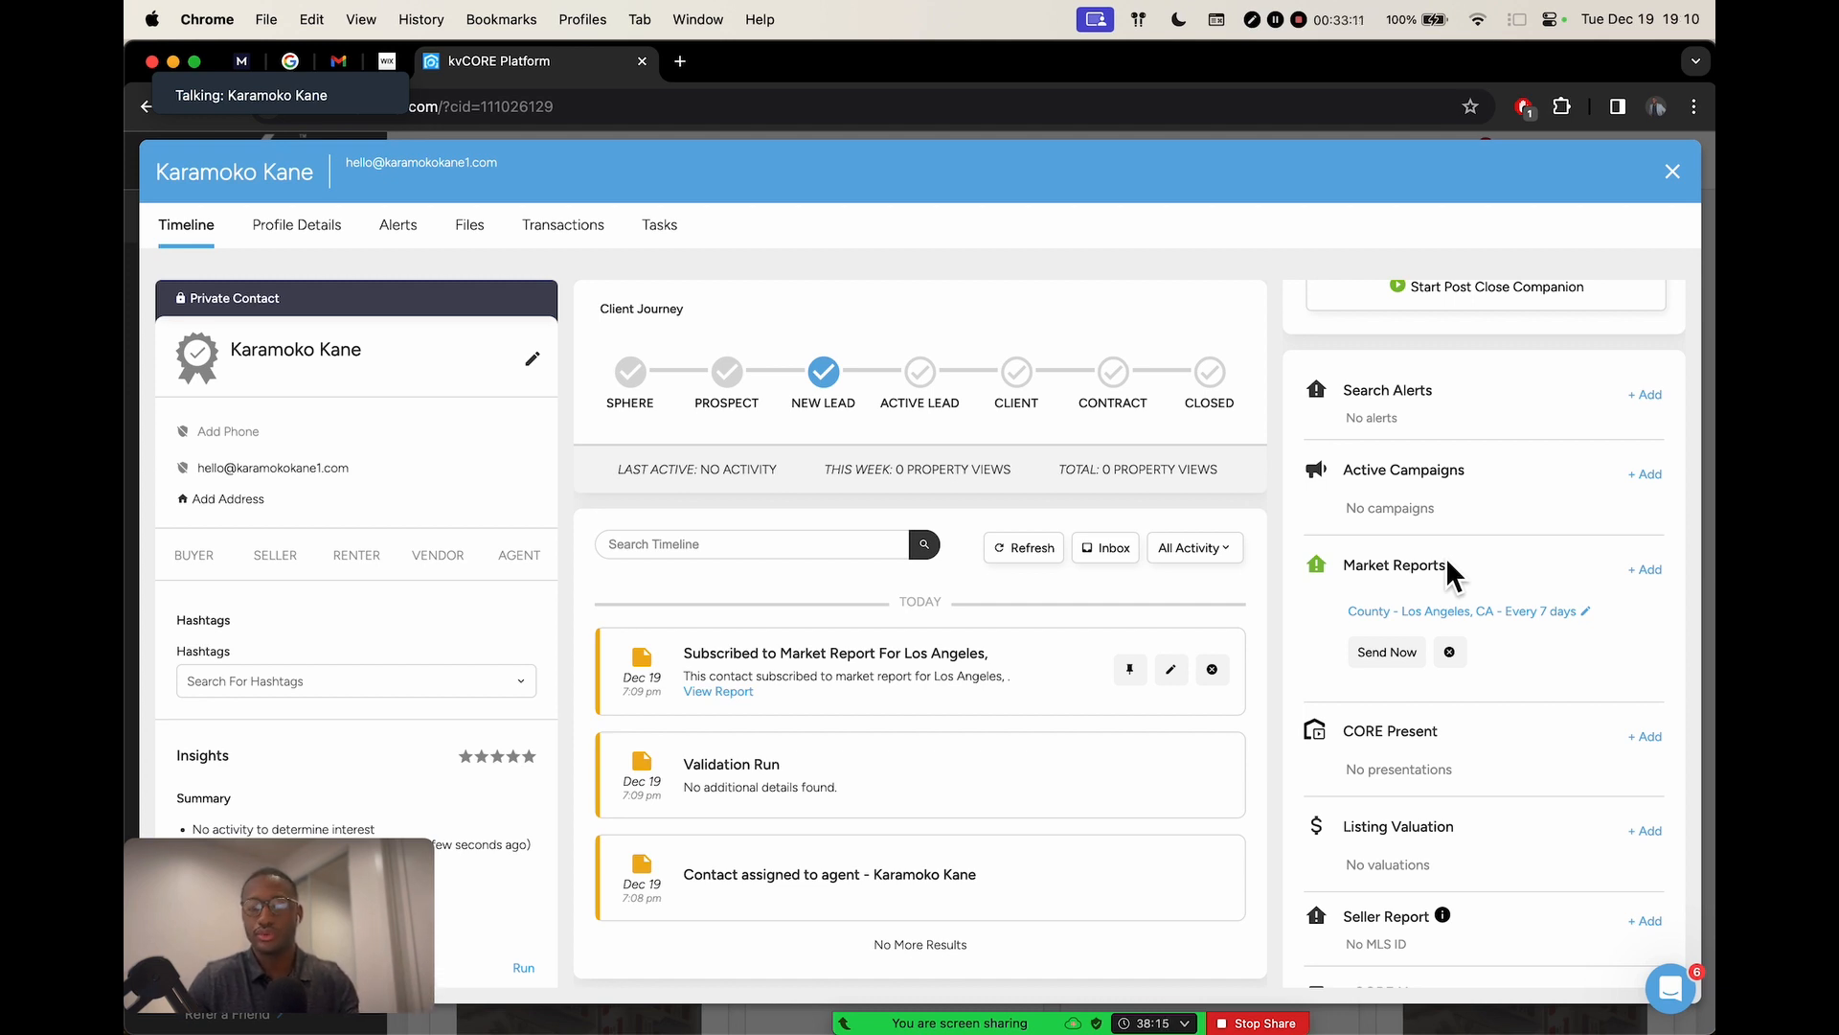
Close the contact profile and return to the Sphere Of Influence Importing & Nurturing slide
{"action": "left_click", "coordinate": [1678, 178]}
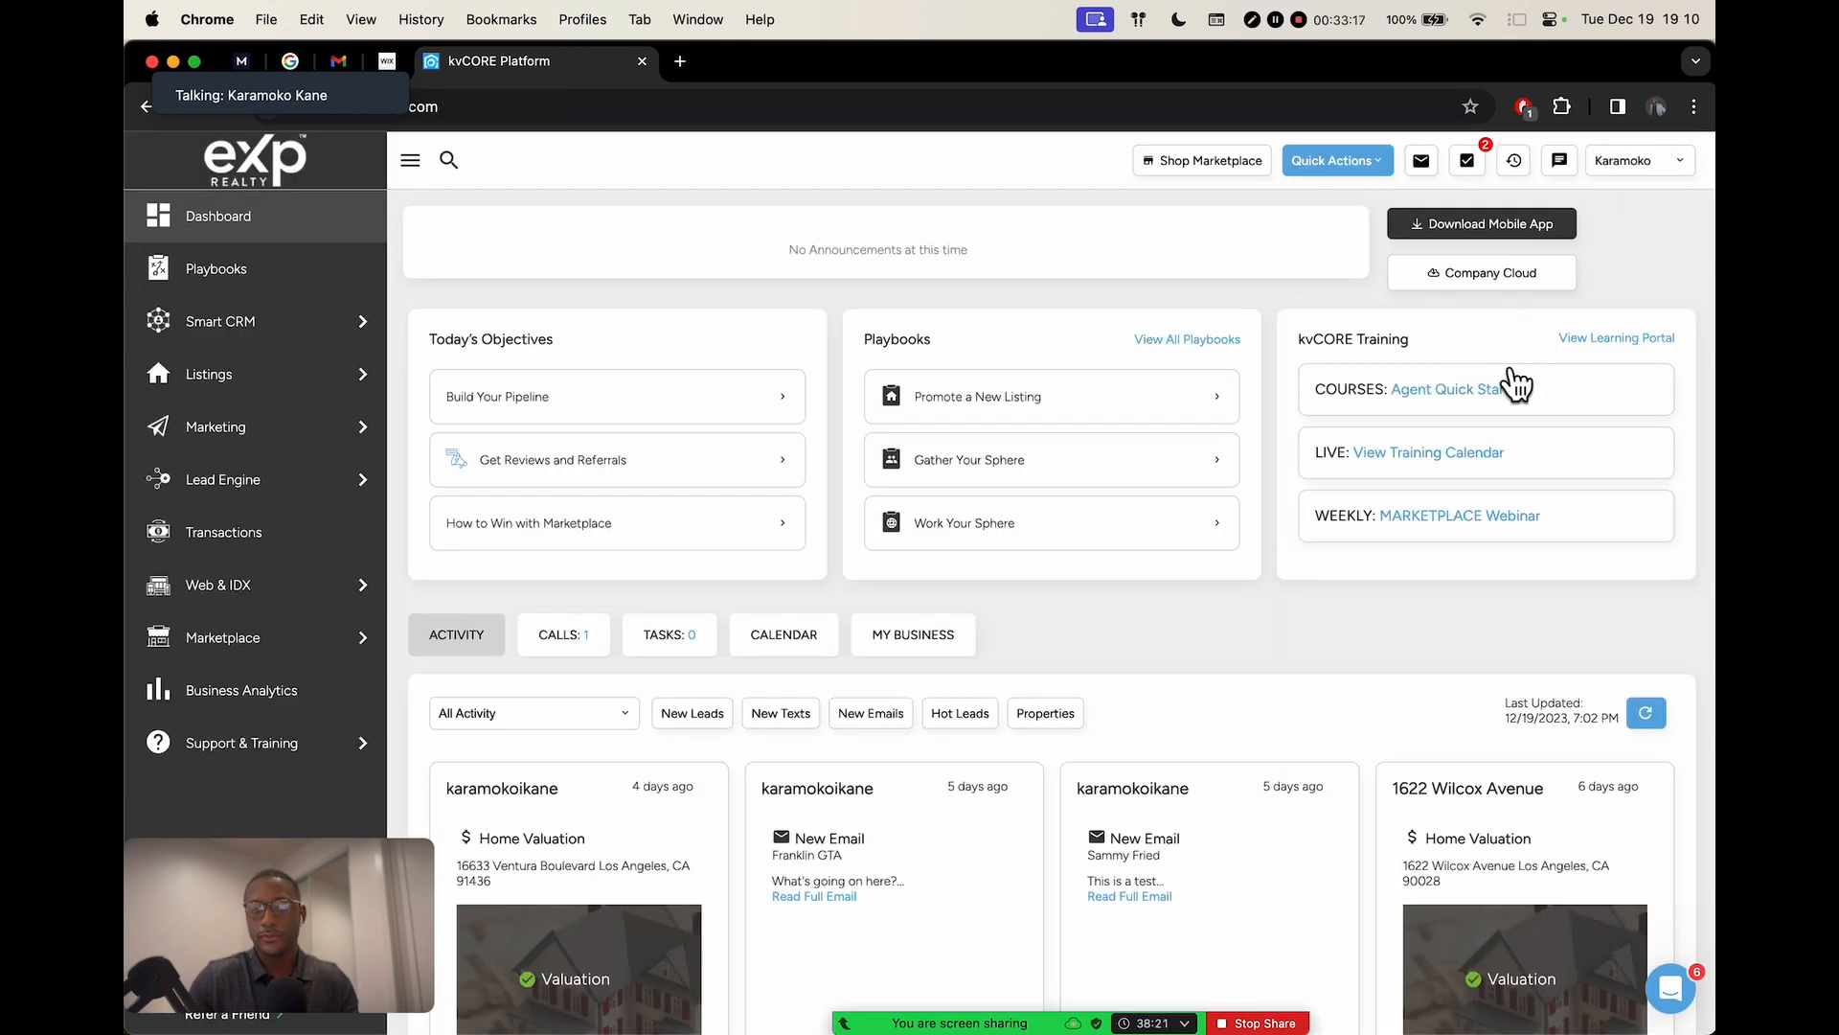
{"action": "mouse_move", "coordinate": [981, 998]}
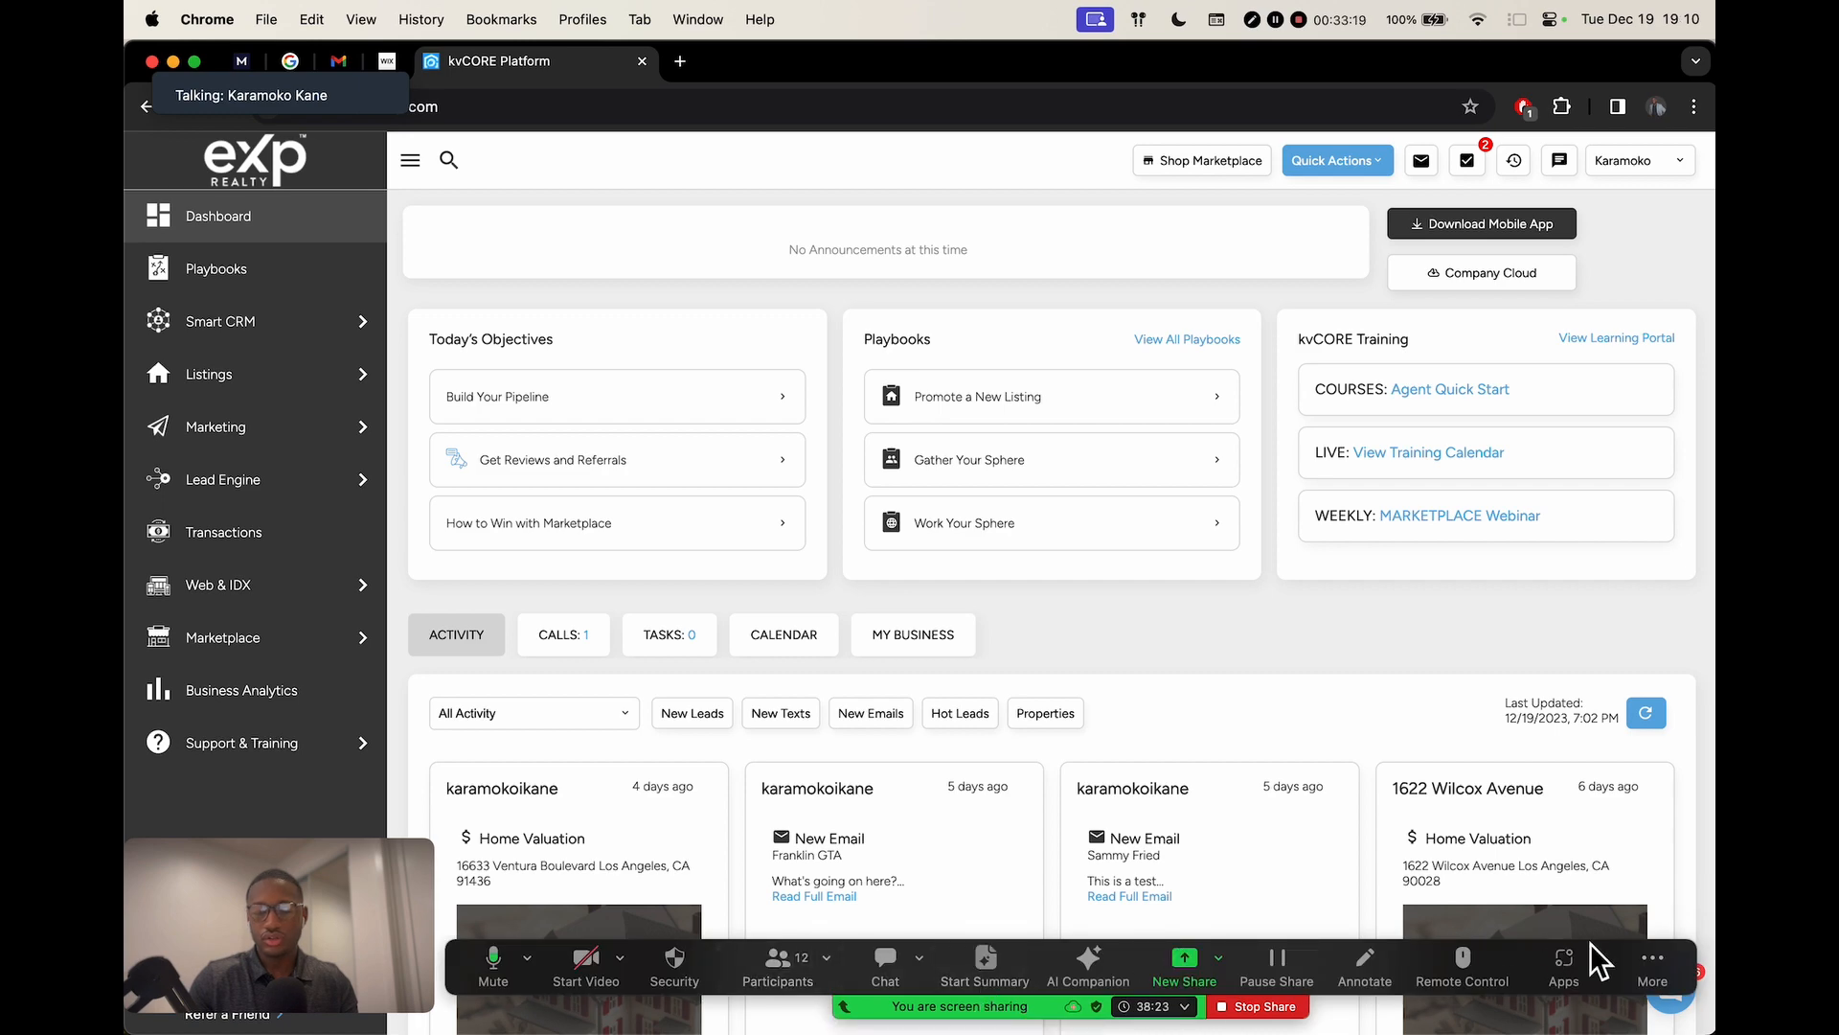
{"action": "left_click_drag", "start_coordinate": [1623, 950], "coordinate": [1539, 686]}
{"action": "key", "text": "ctrl+Right"}
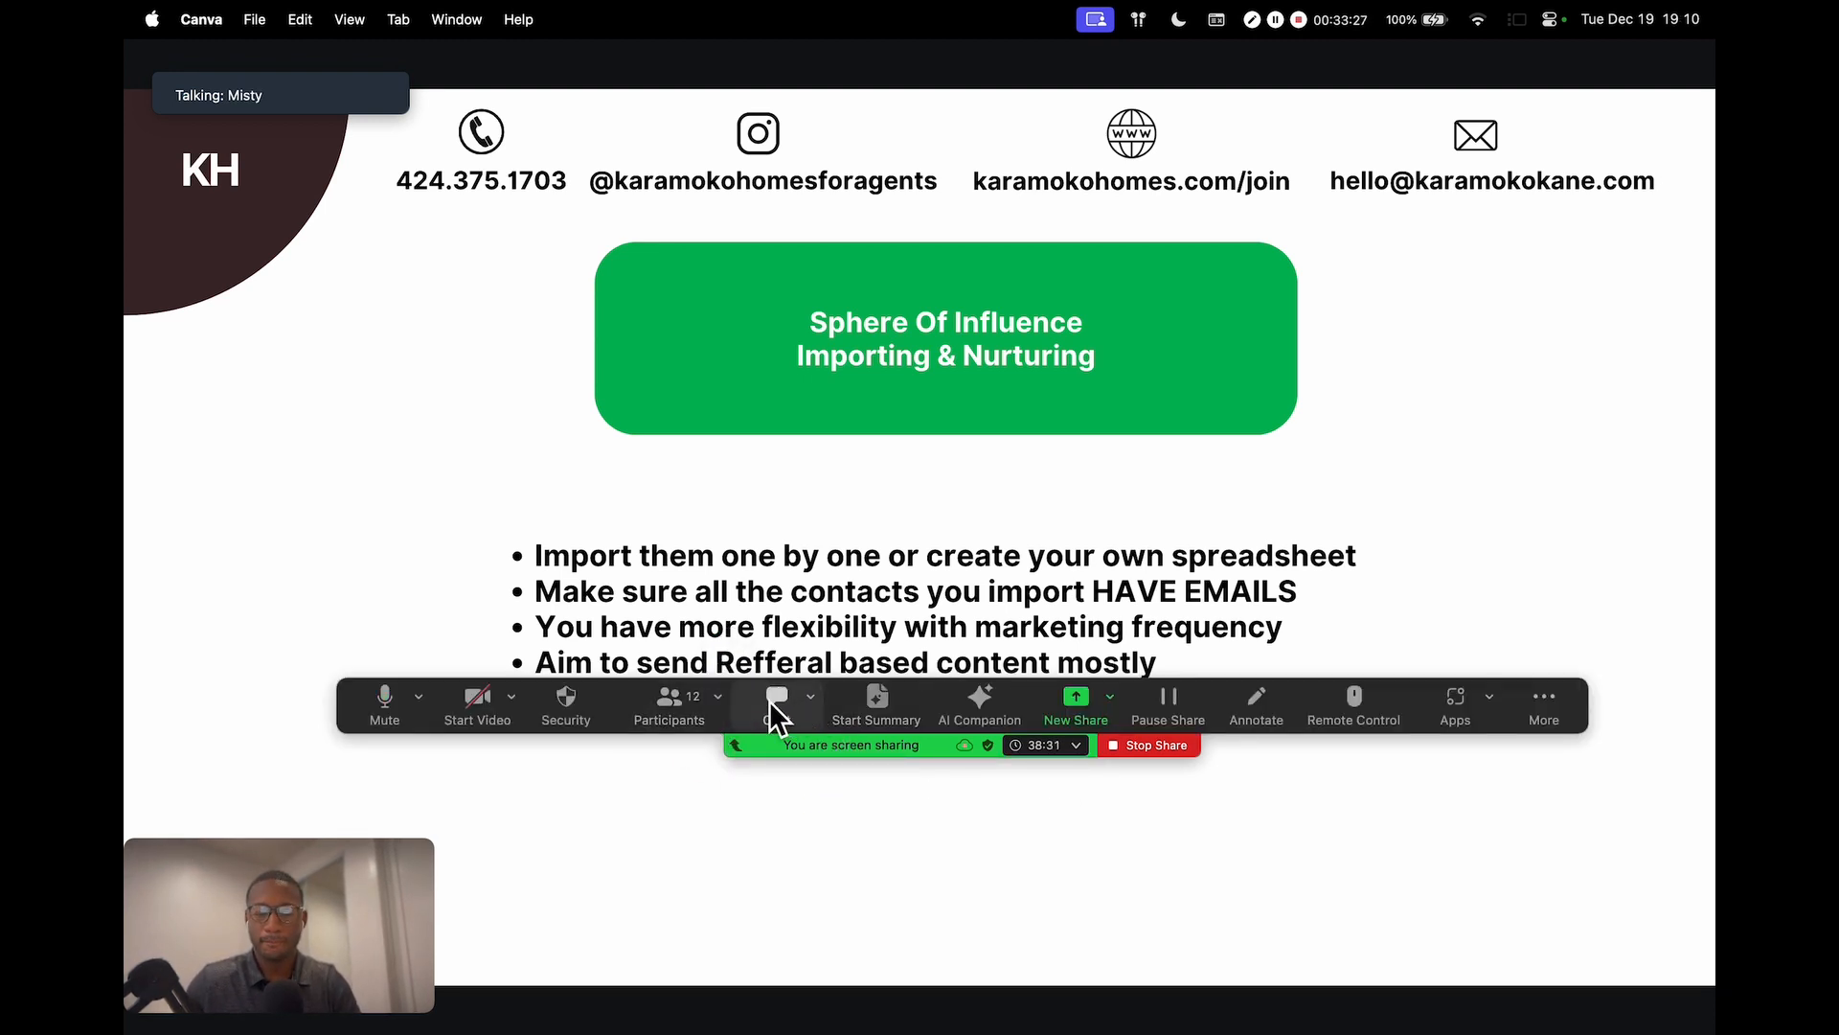
{"action": "left_click_drag", "start_coordinate": [1486, 681], "coordinate": [1546, 860]}
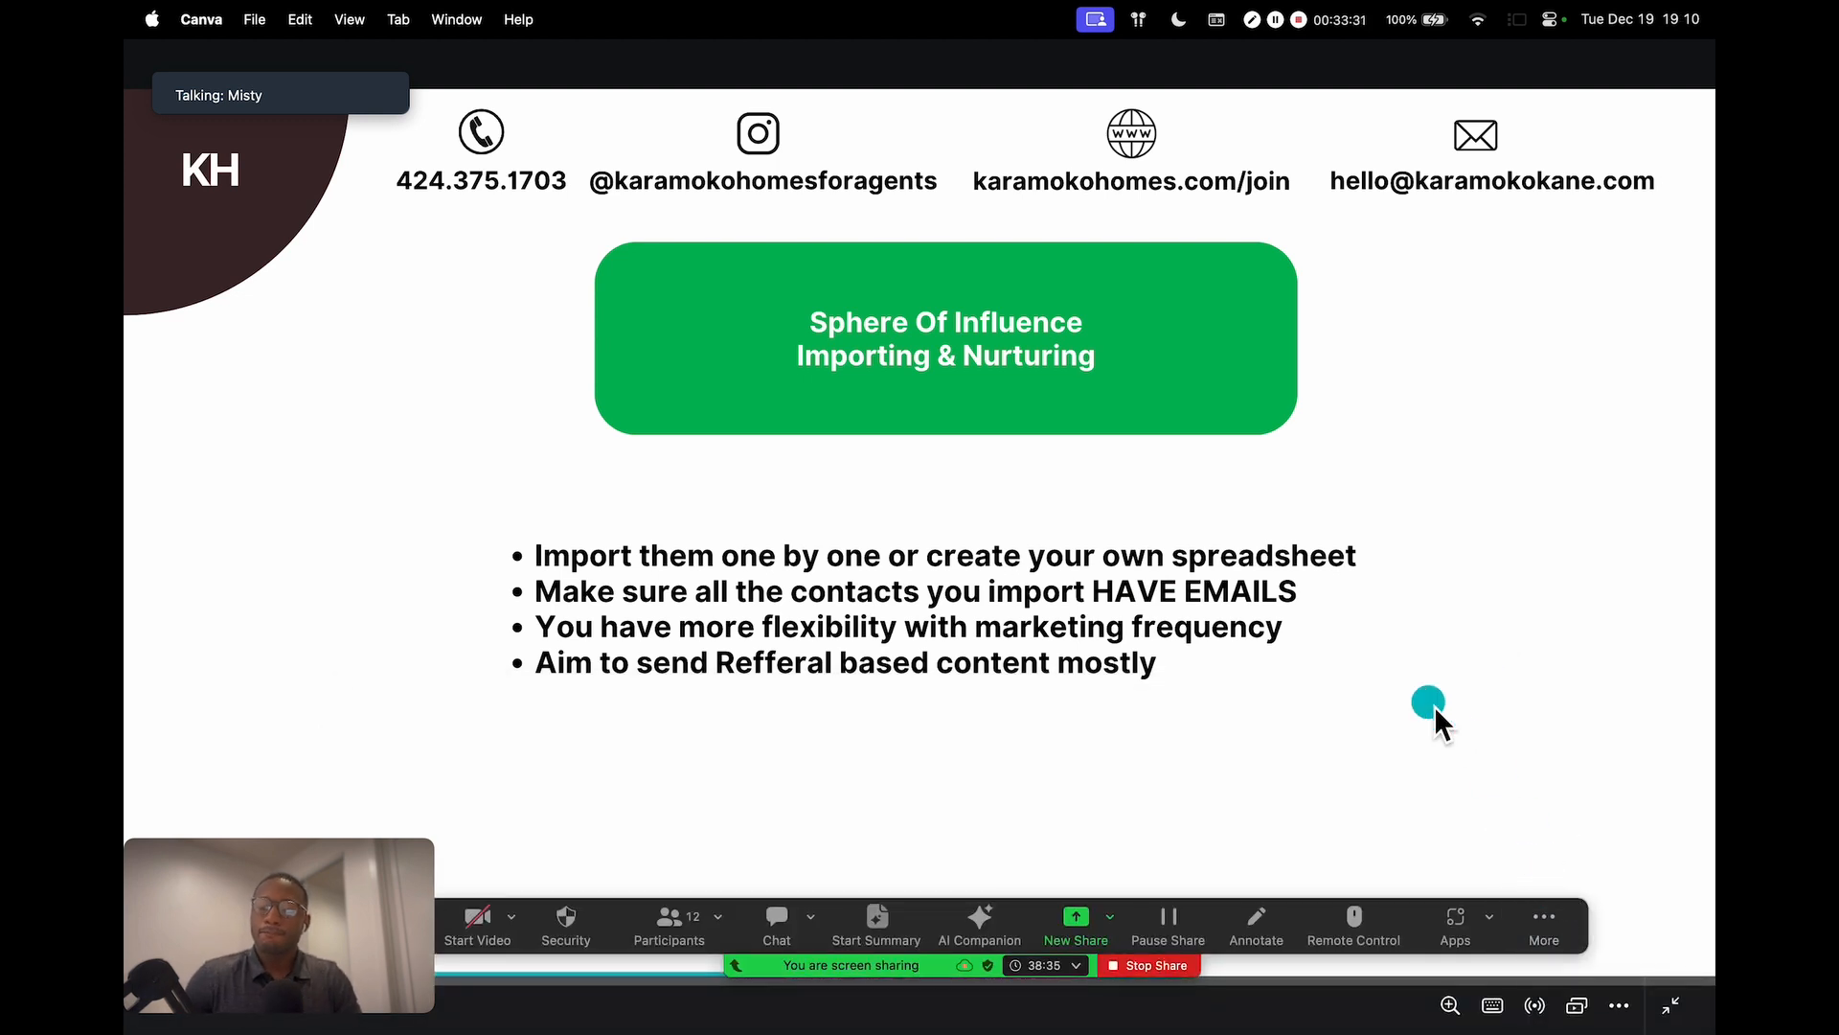
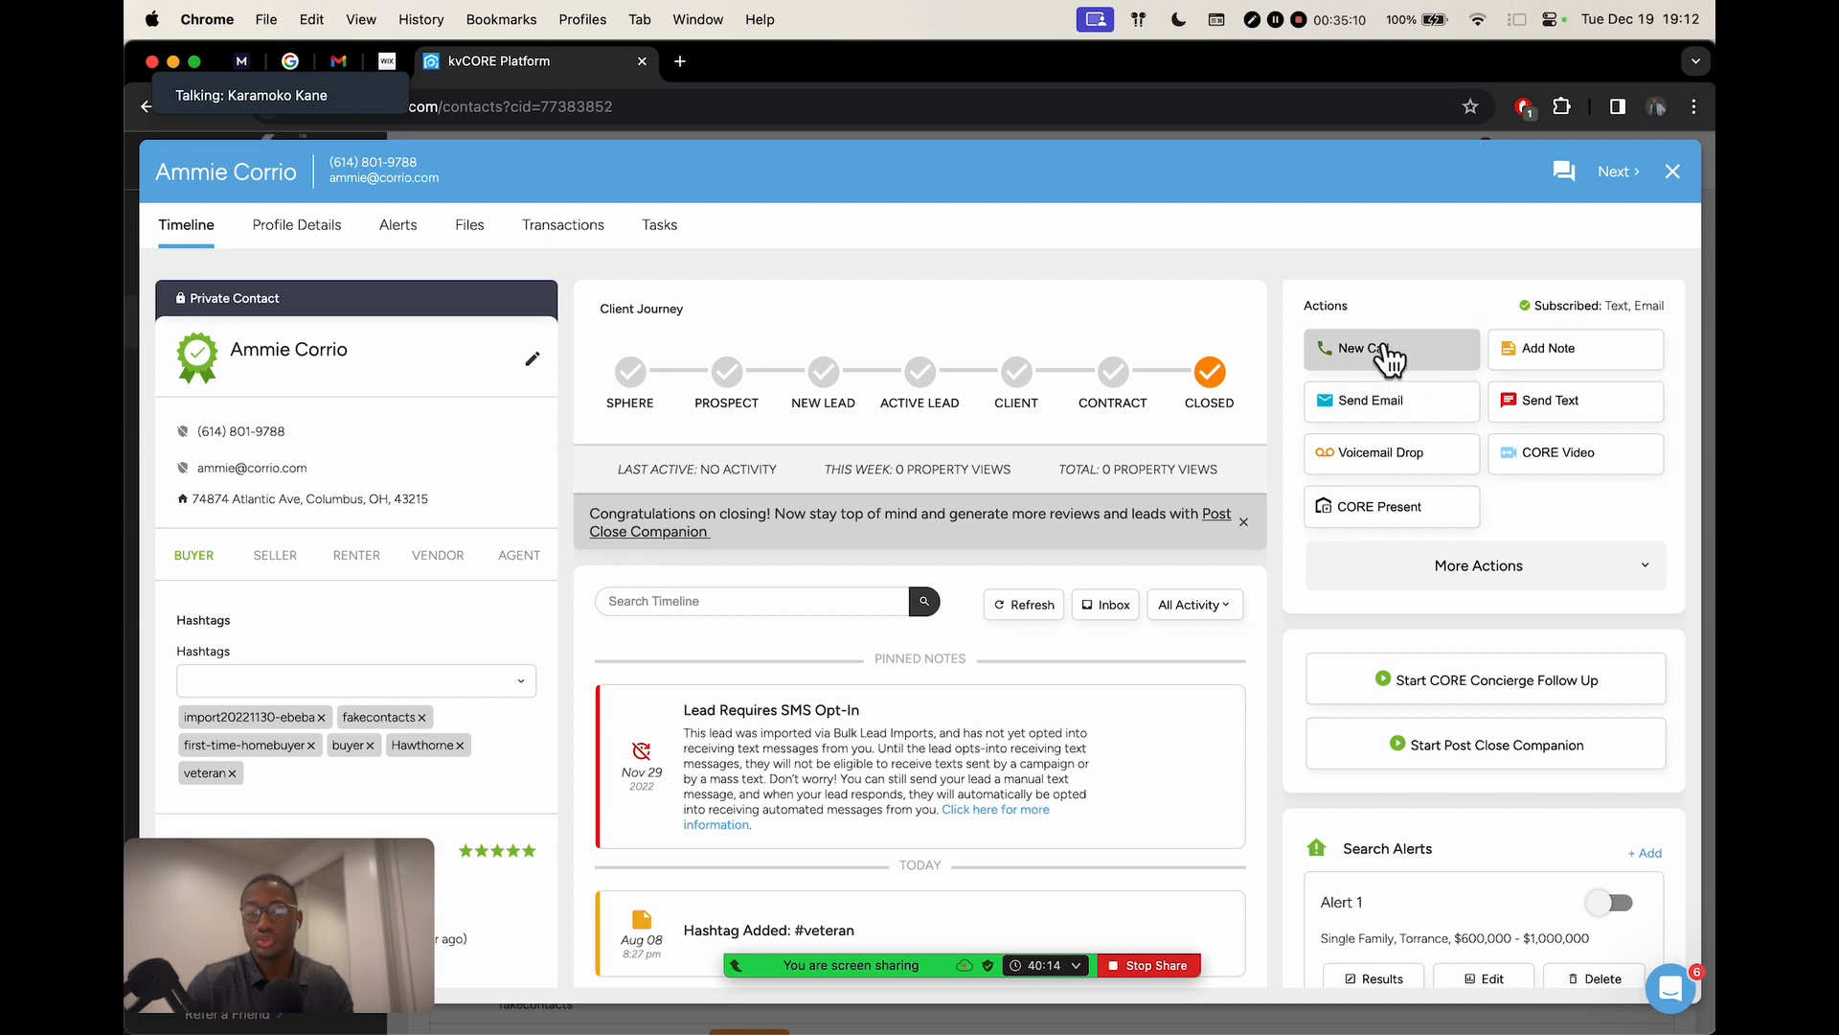
Review the contact's Timeline and Actions panel, then start a new email to the contact
{"action": "scroll", "coordinate": [1411, 428], "scroll_direction": "up", "scroll_amount": 5}
{"action": "scroll", "coordinate": [1405, 459], "scroll_direction": "up", "scroll_amount": 1}
{"action": "scroll", "coordinate": [1405, 459], "scroll_direction": "right", "scroll_amount": 4}
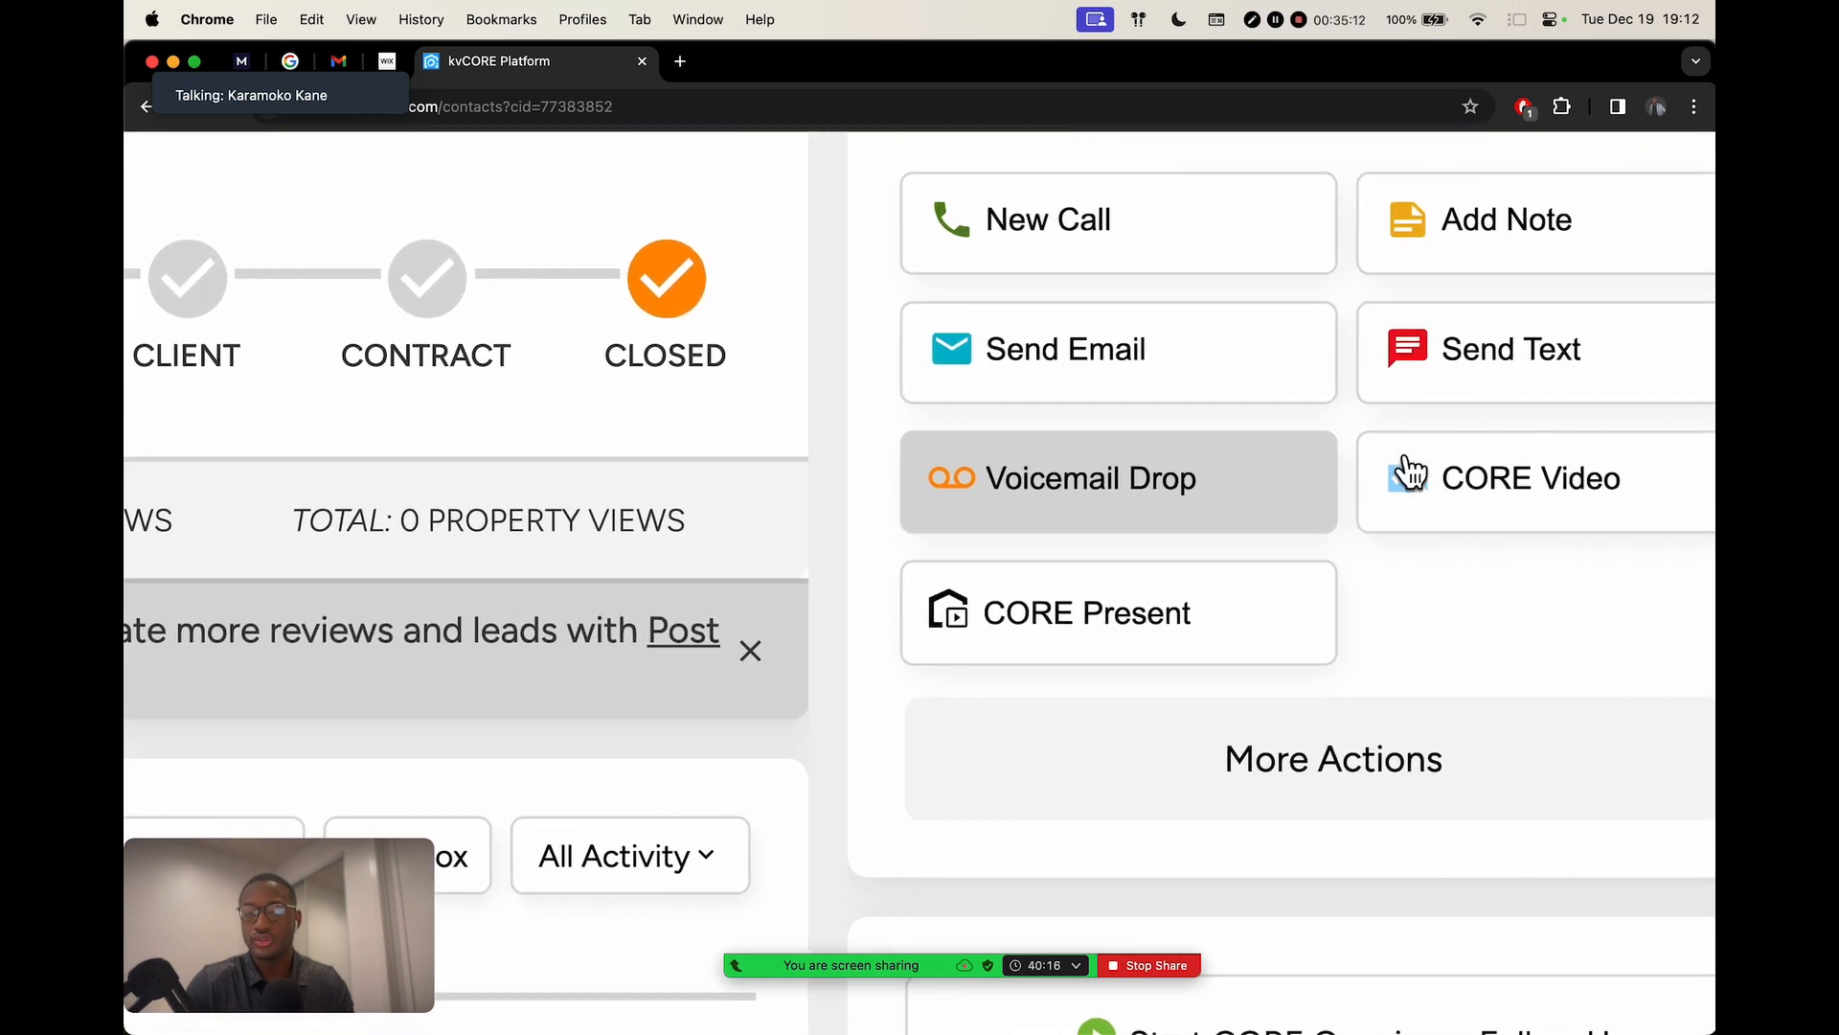
{"action": "scroll", "coordinate": [1096, 383], "scroll_direction": "up", "scroll_amount": 3}
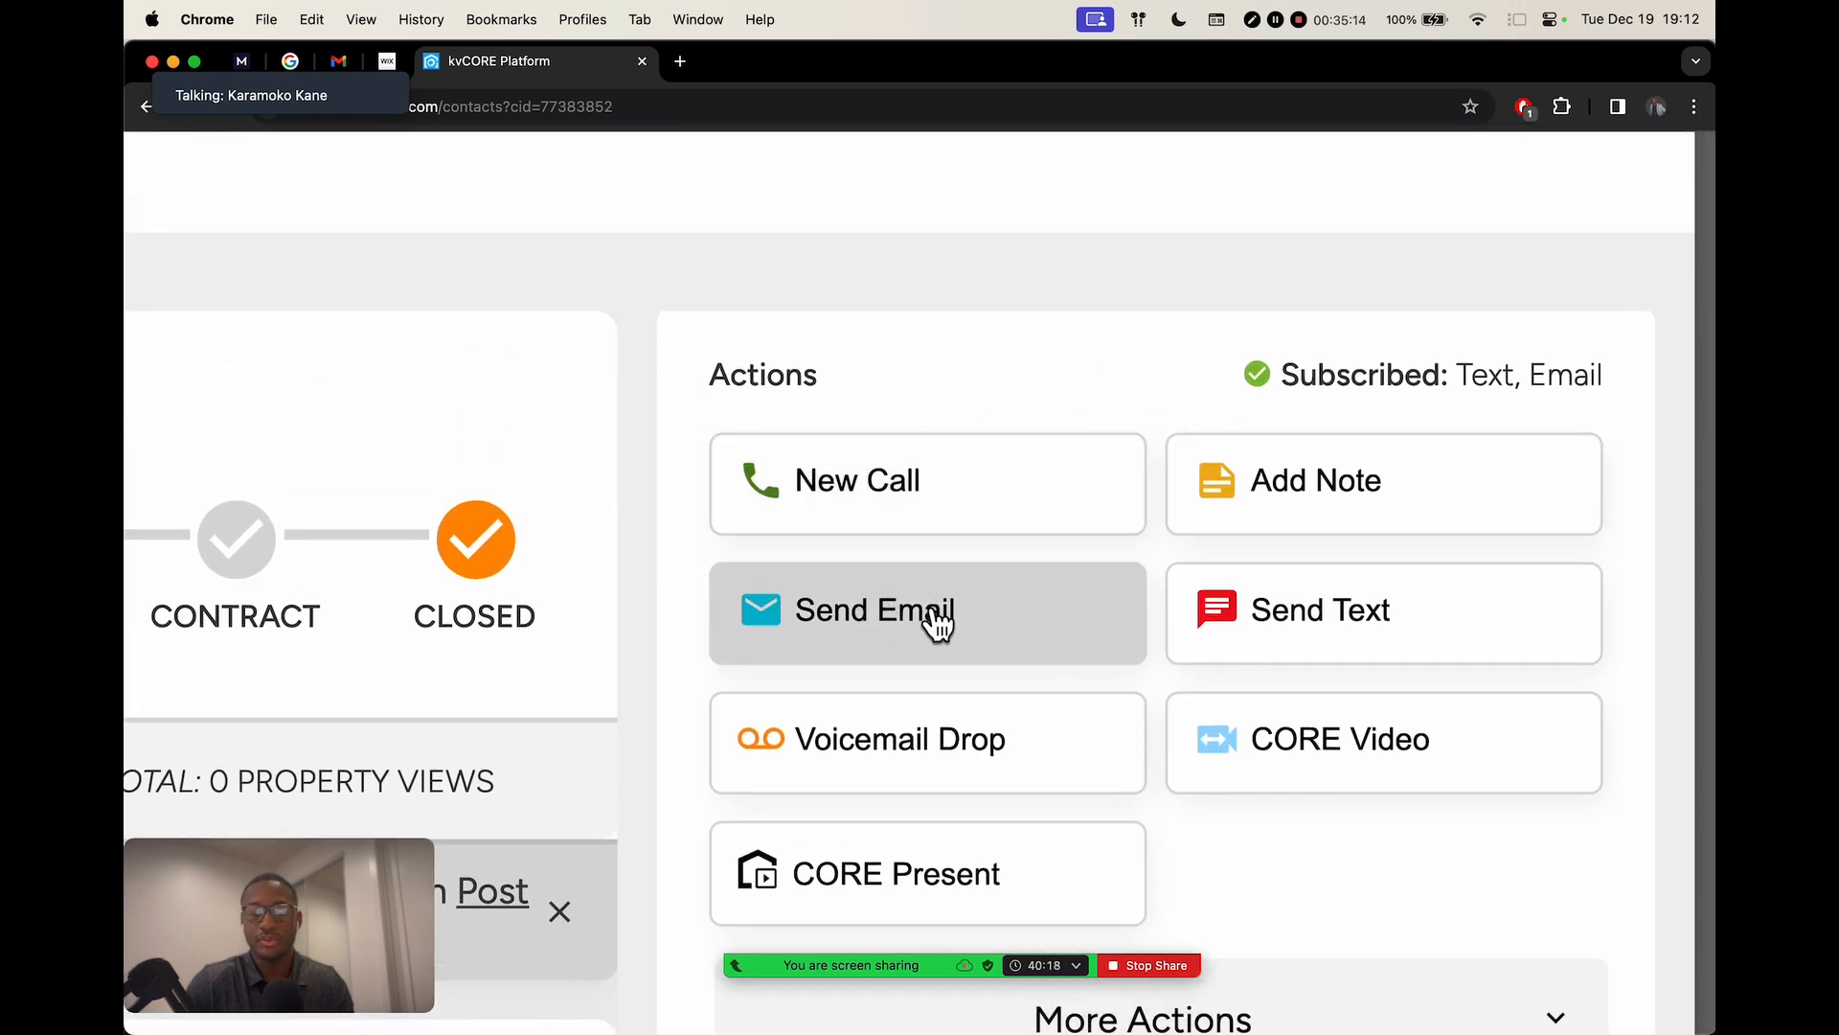
{"action": "scroll", "coordinate": [934, 615], "scroll_direction": "down", "scroll_amount": 5}
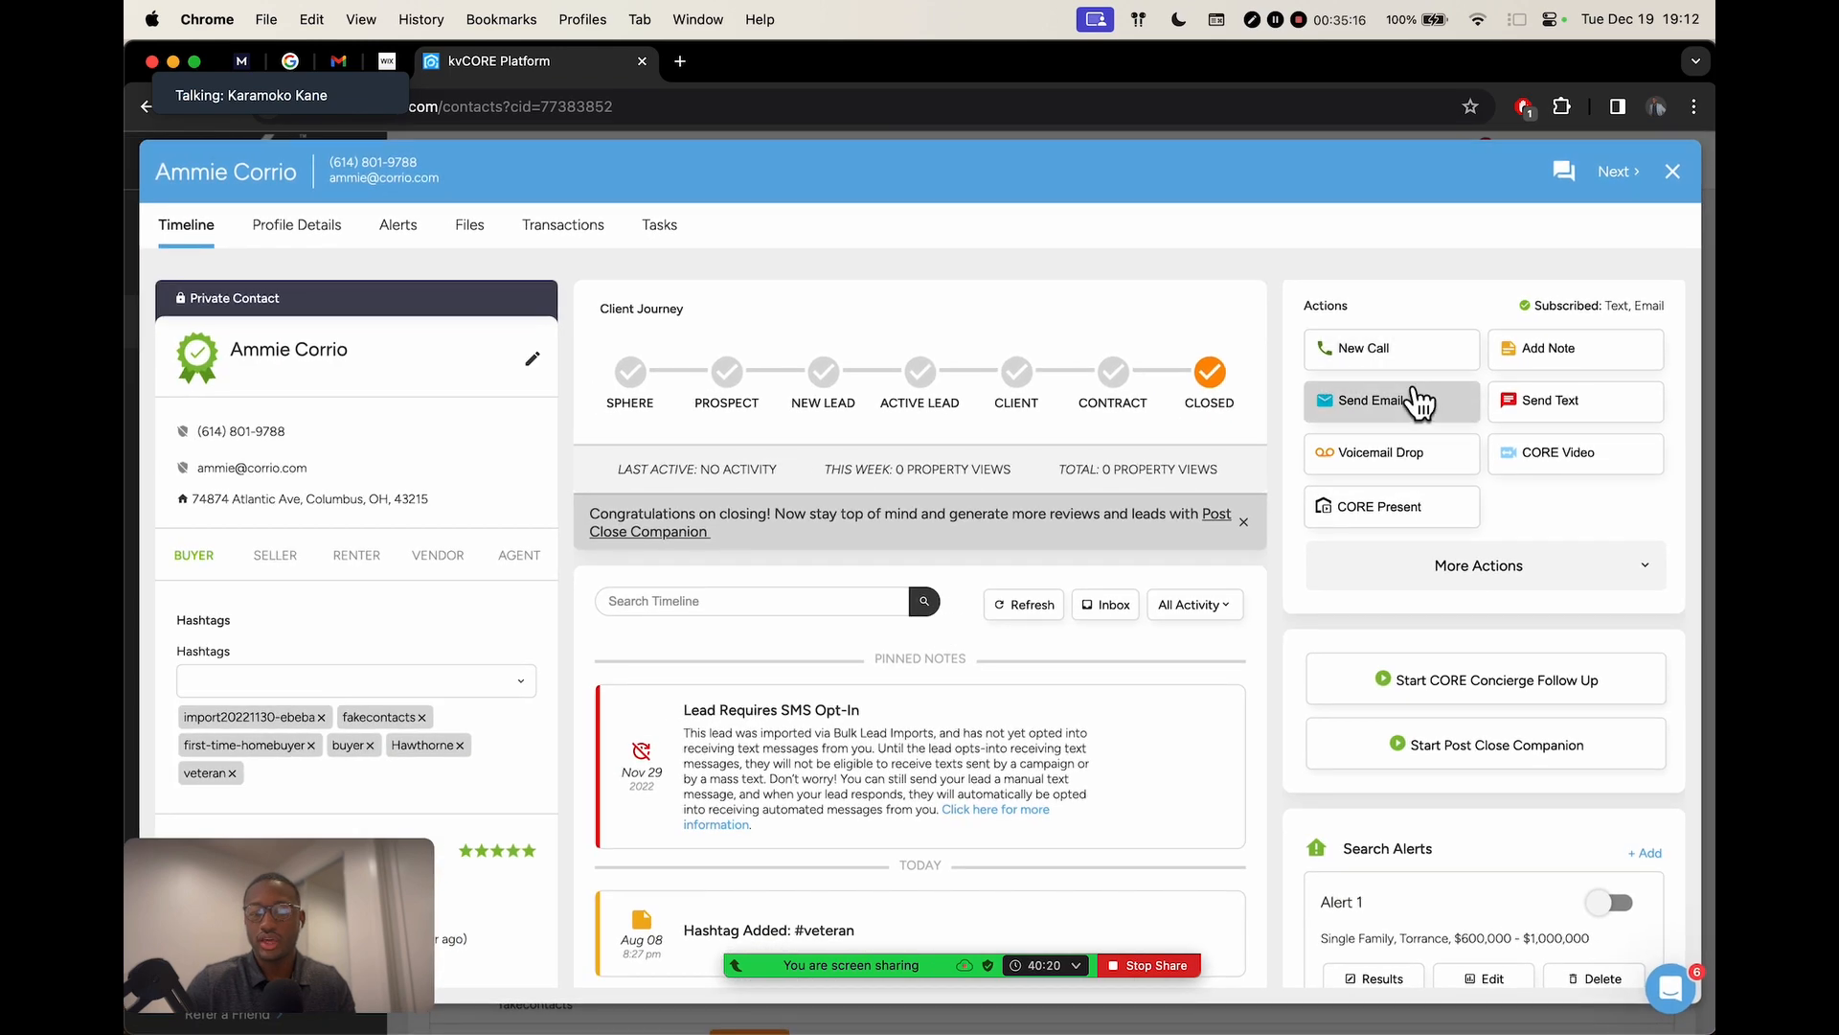
{"action": "left_click", "coordinate": [1412, 399]}
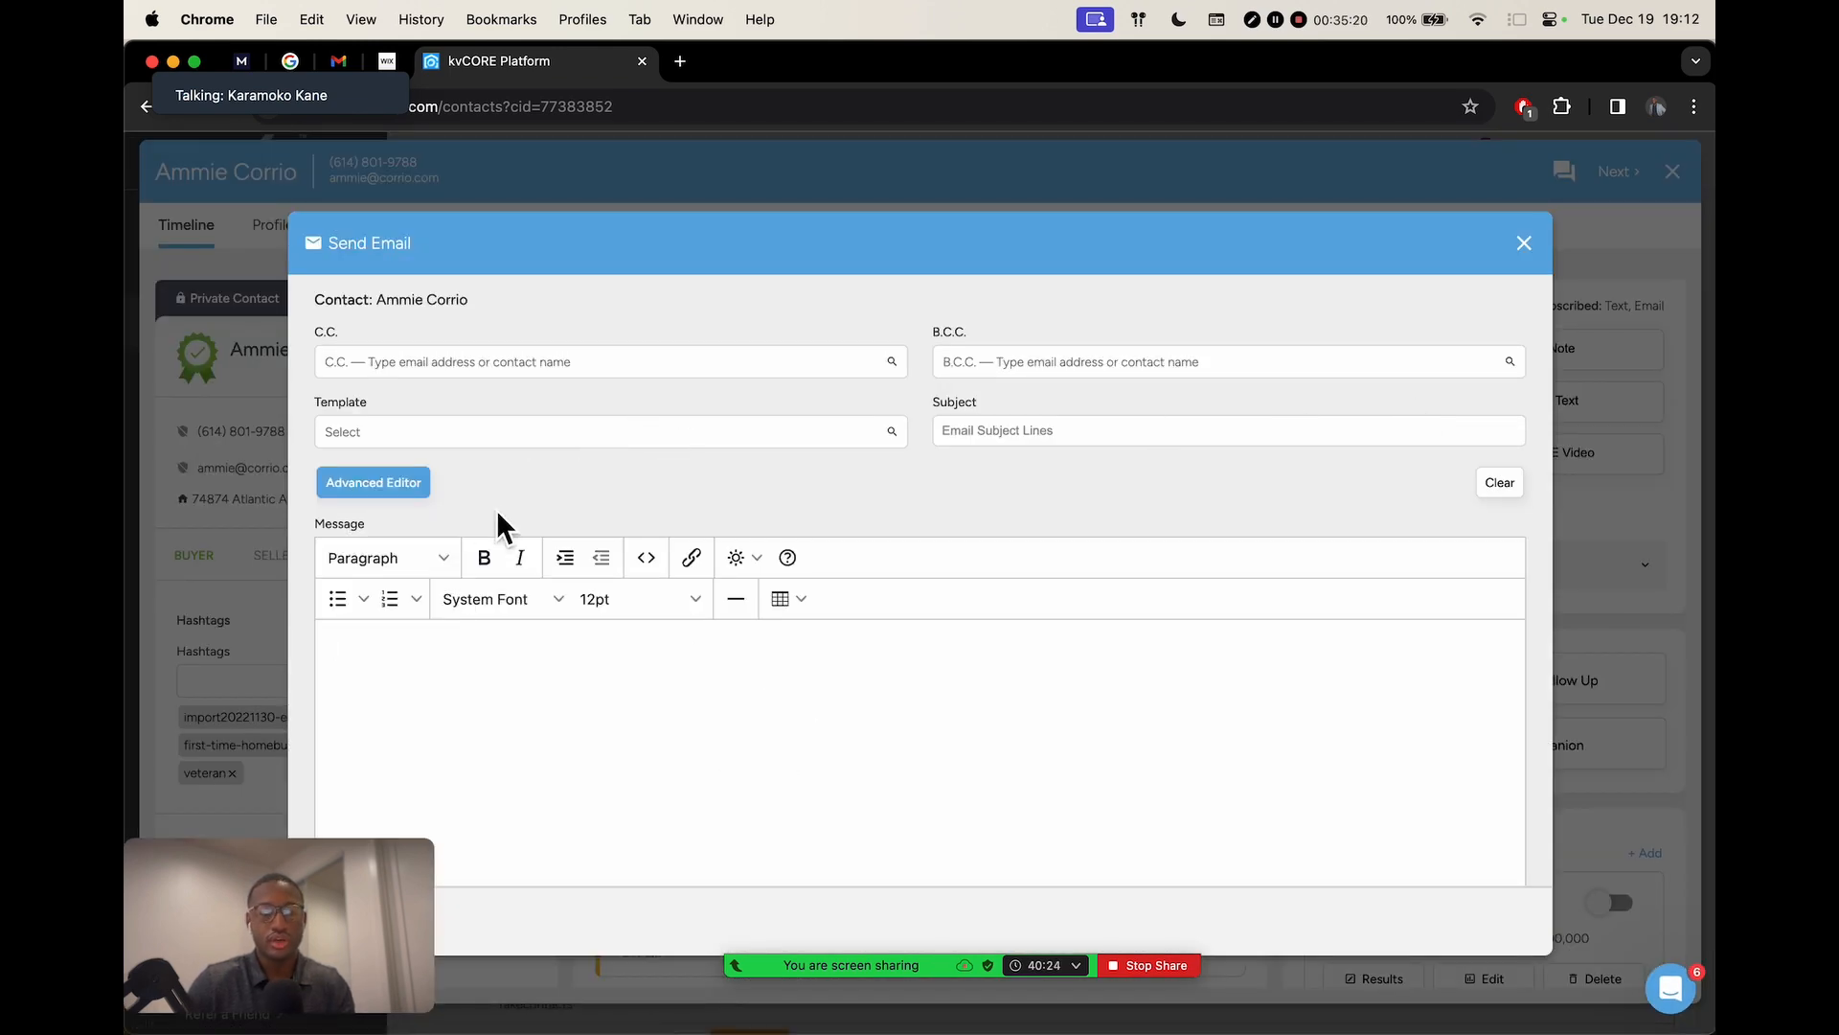
Discard the unsent email draft and close the contact's profile
{"action": "left_click", "coordinate": [624, 431]}
{"action": "left_click", "coordinate": [1036, 430]}
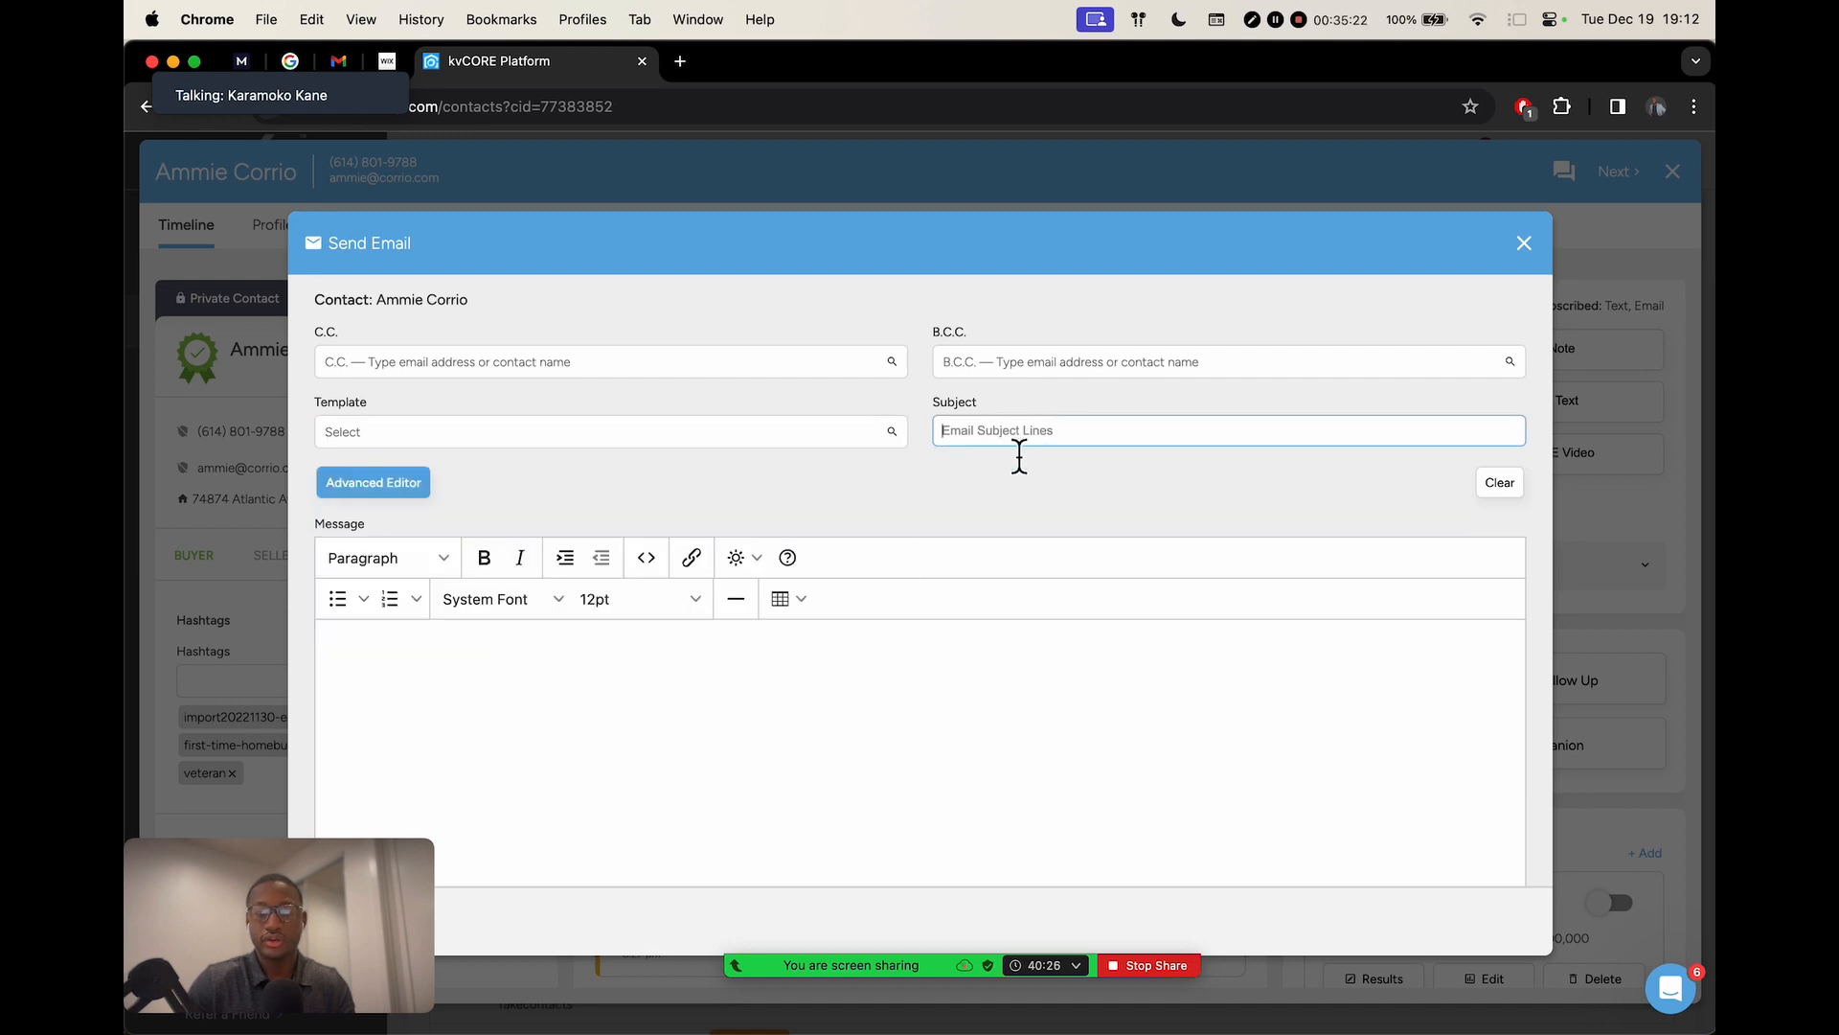
{"action": "left_click_drag", "start_coordinate": [355, 896], "coordinate": [291, 590]}
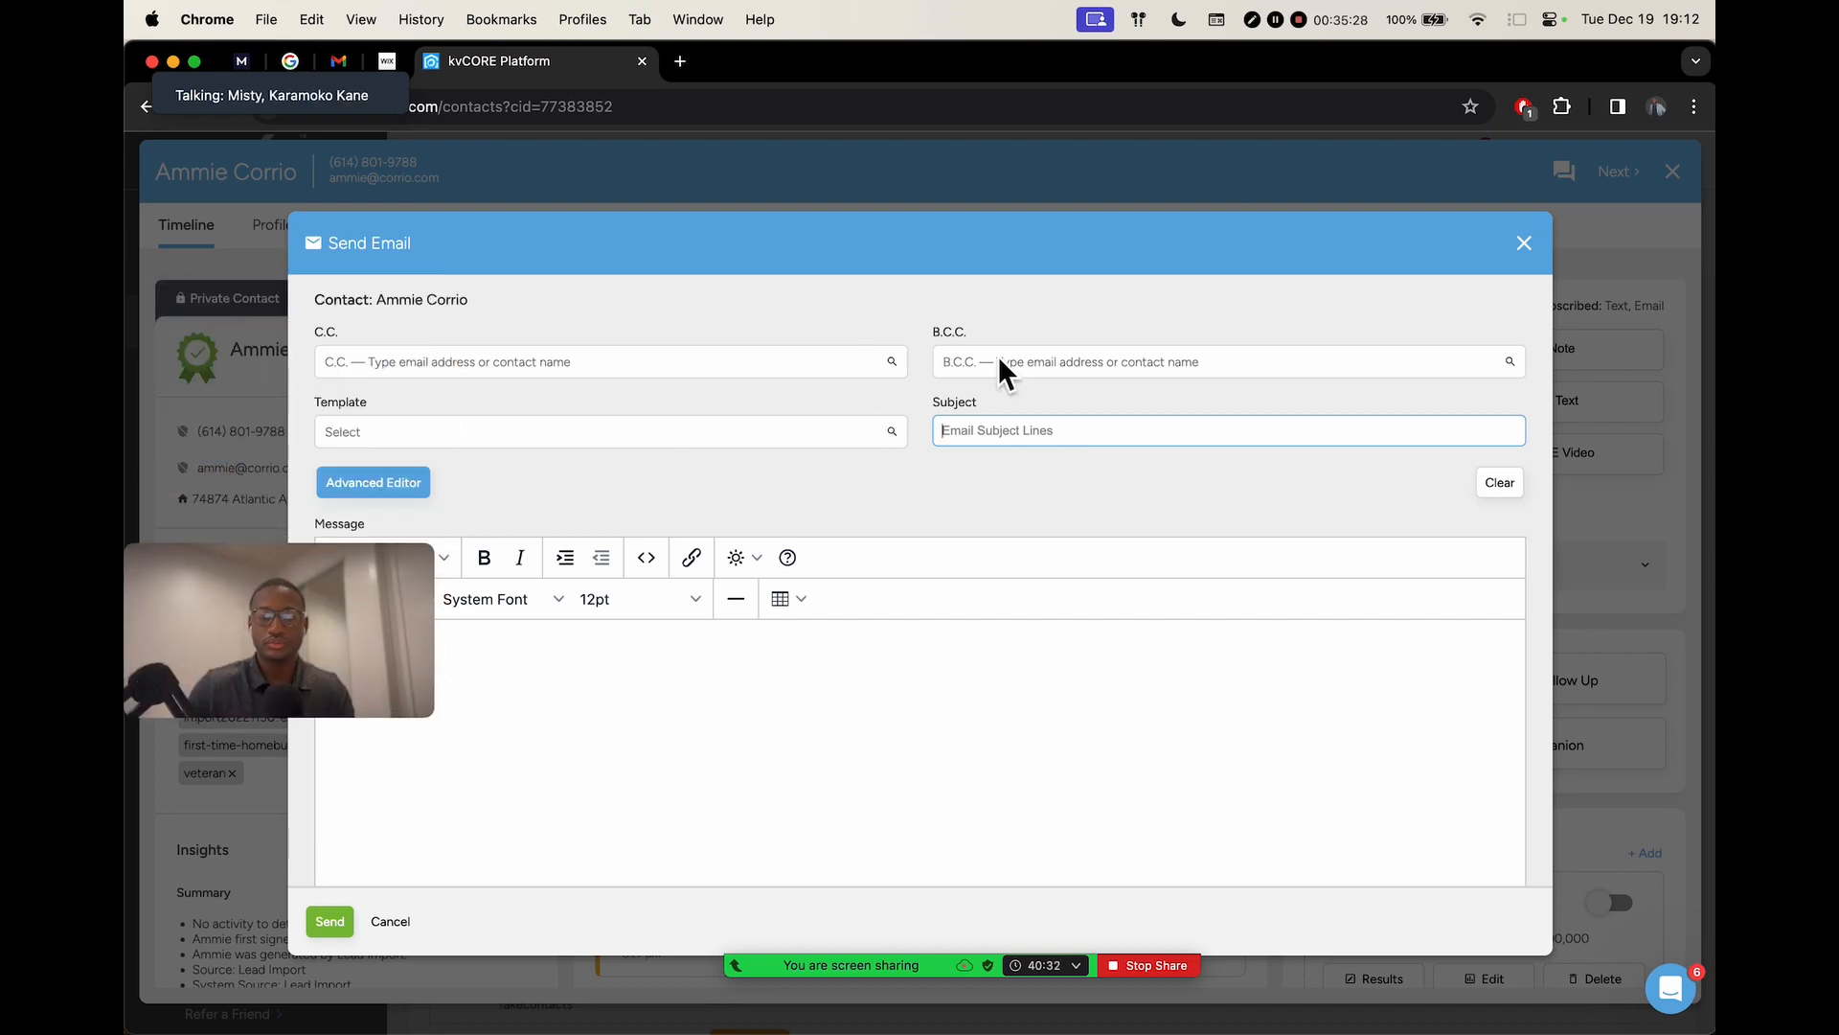
{"action": "left_click", "coordinate": [1526, 245]}
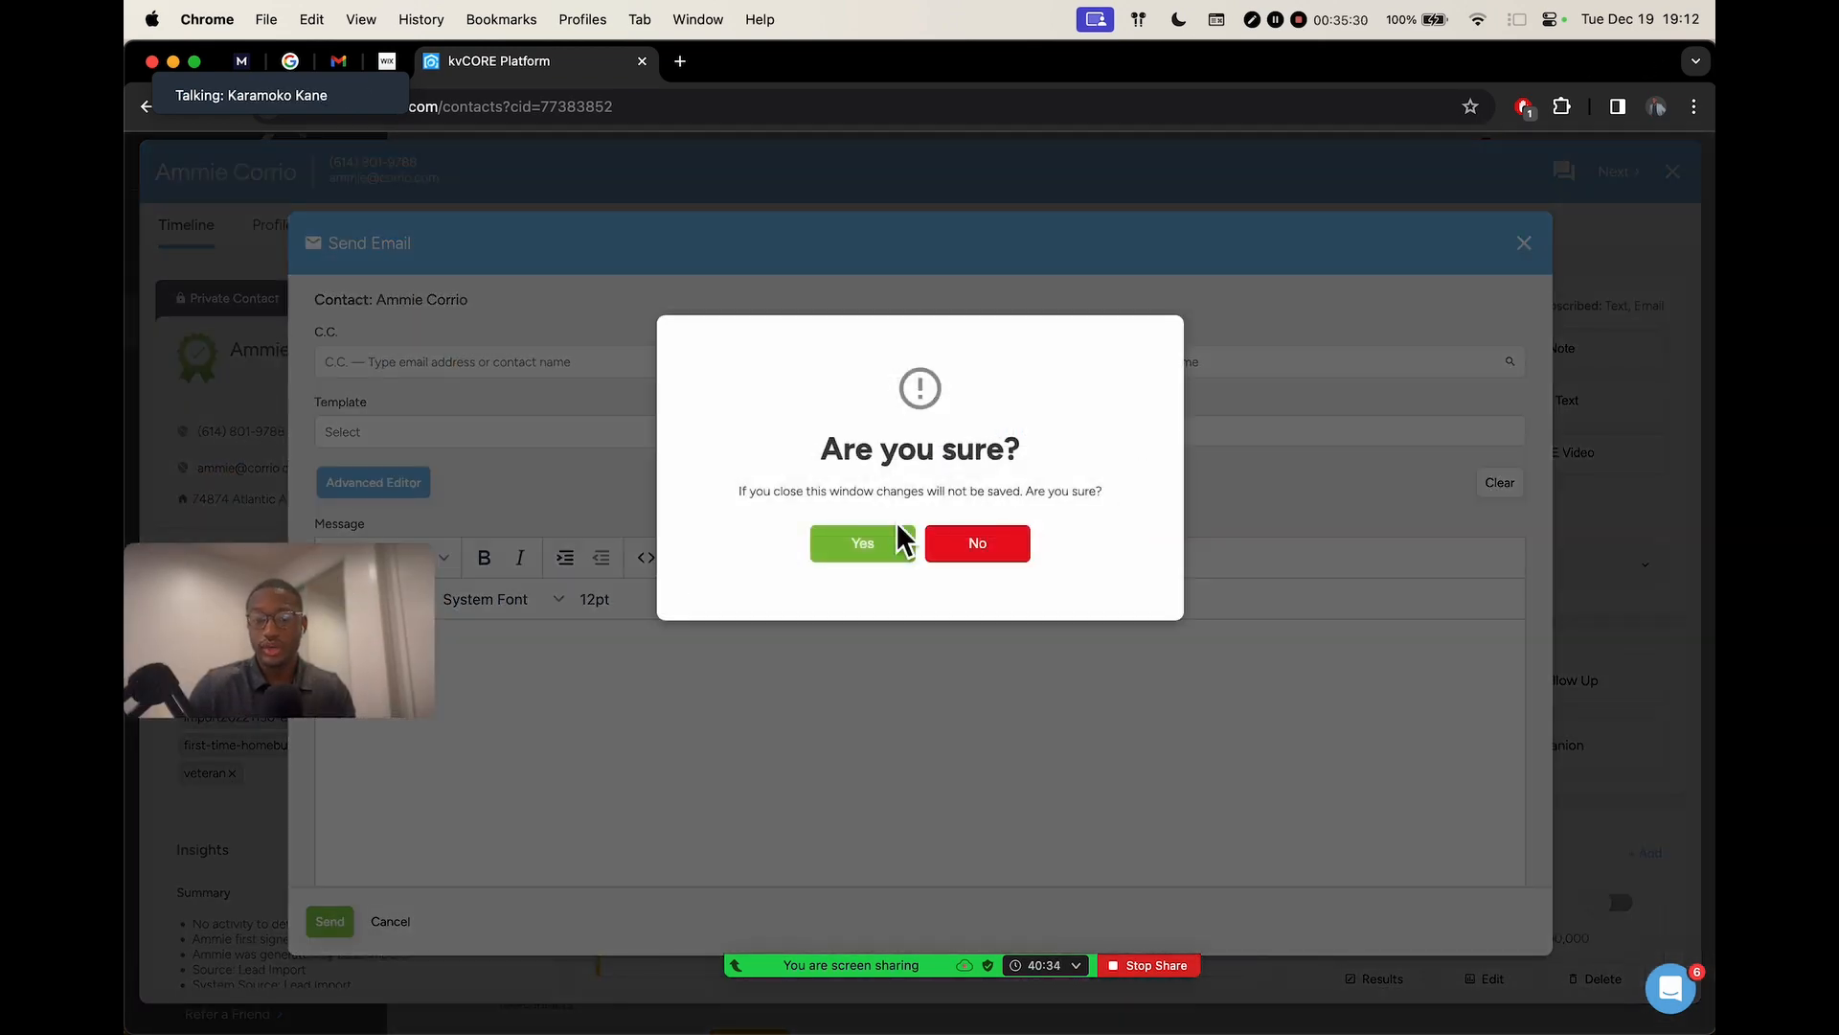
{"action": "left_click", "coordinate": [905, 536]}
{"action": "left_click", "coordinate": [1673, 172]}
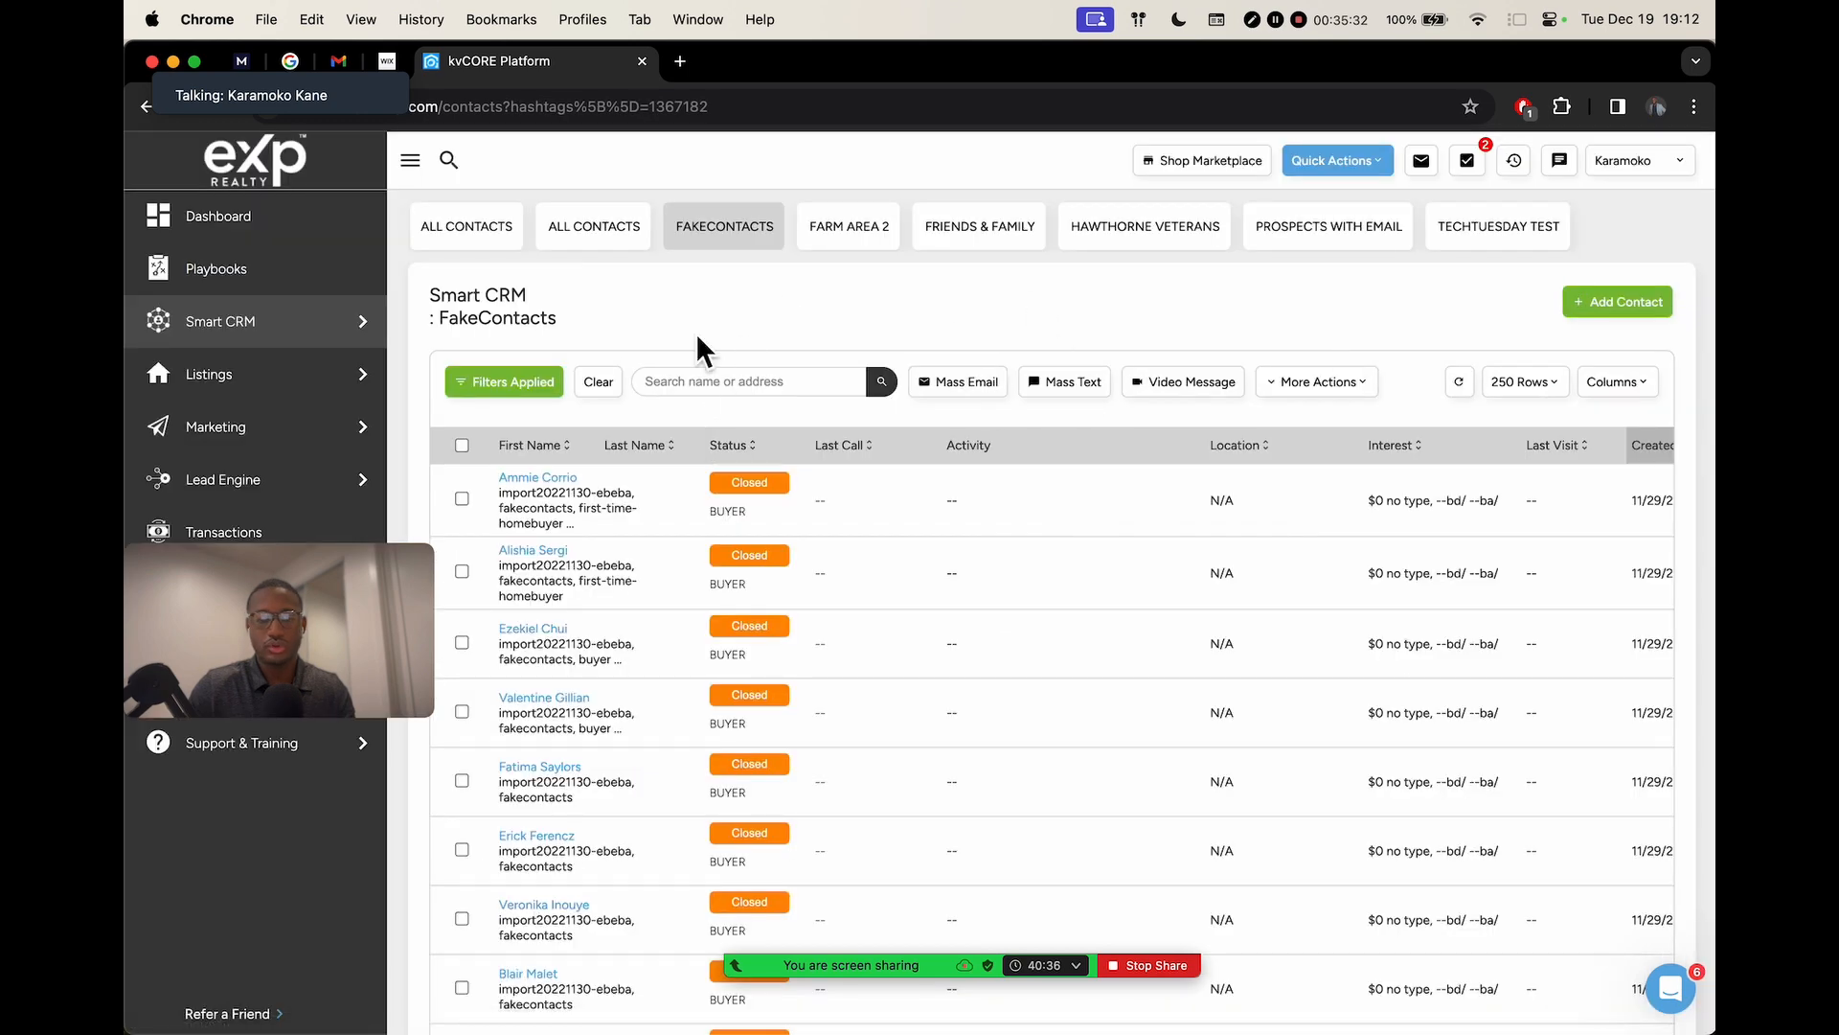
{"action": "mouse_move", "coordinate": [228, 330]}
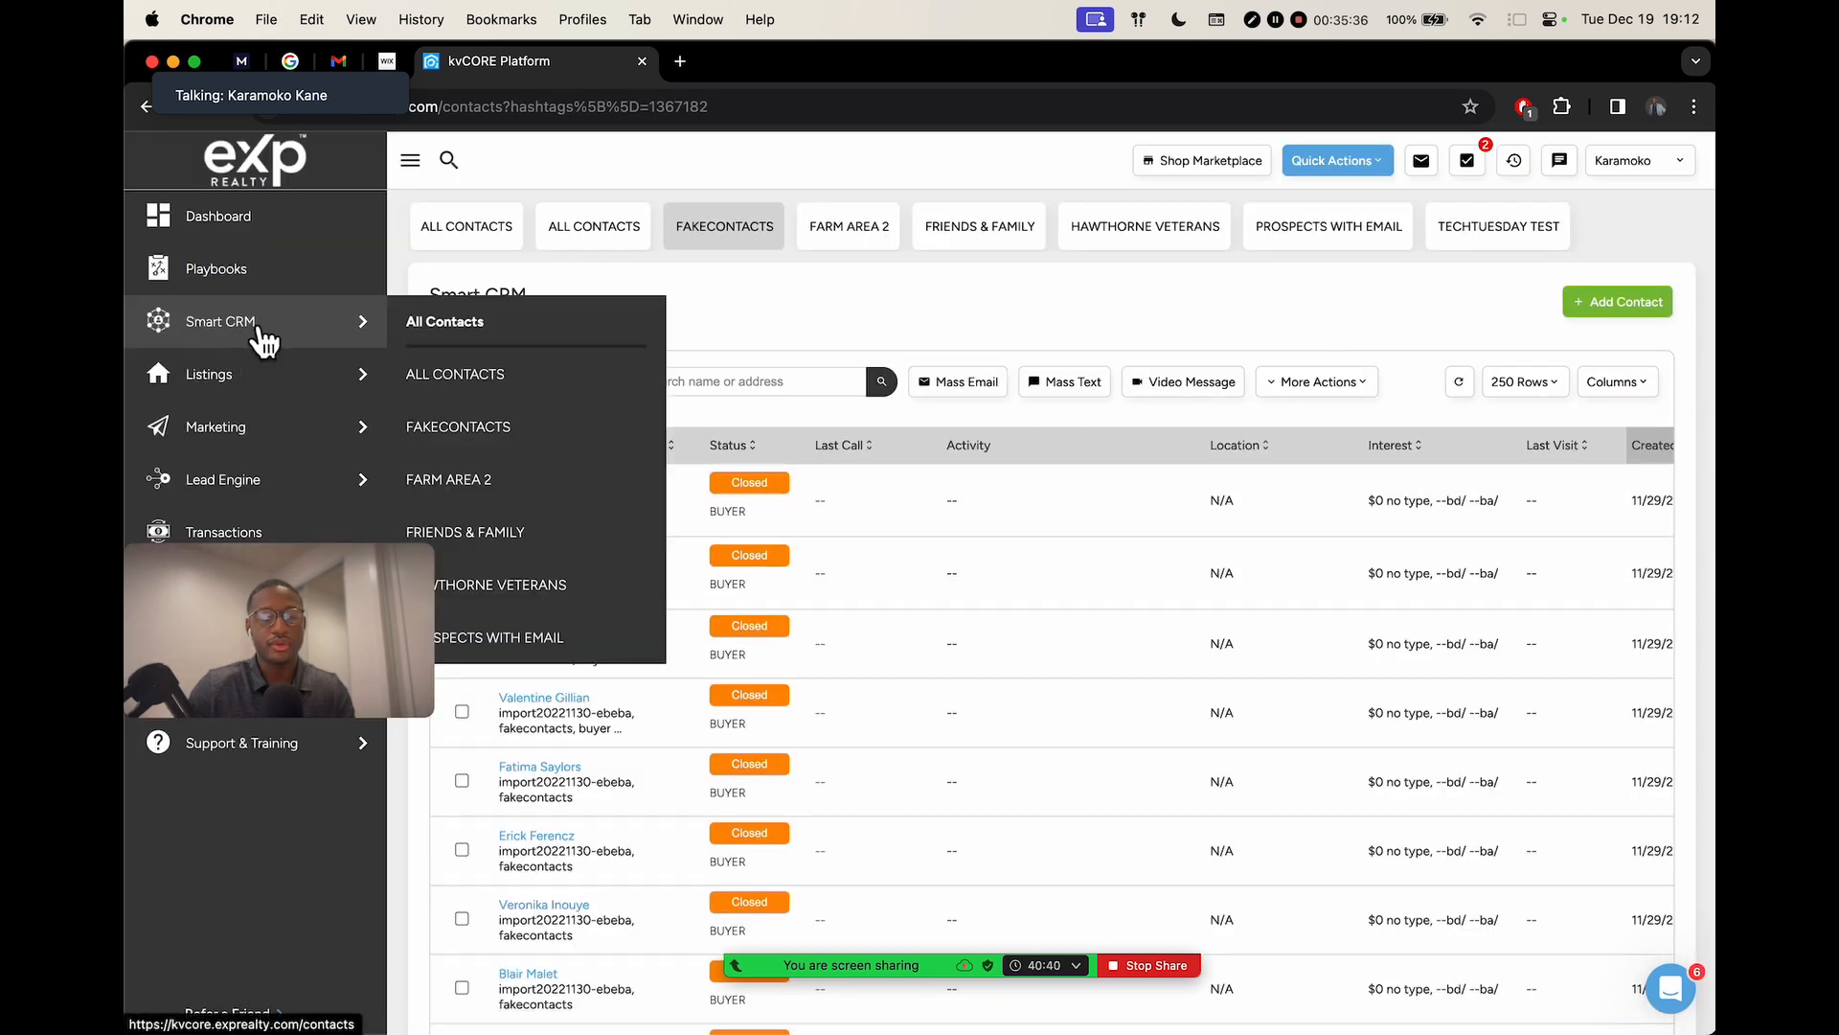
{"action": "left_click", "coordinate": [461, 445]}
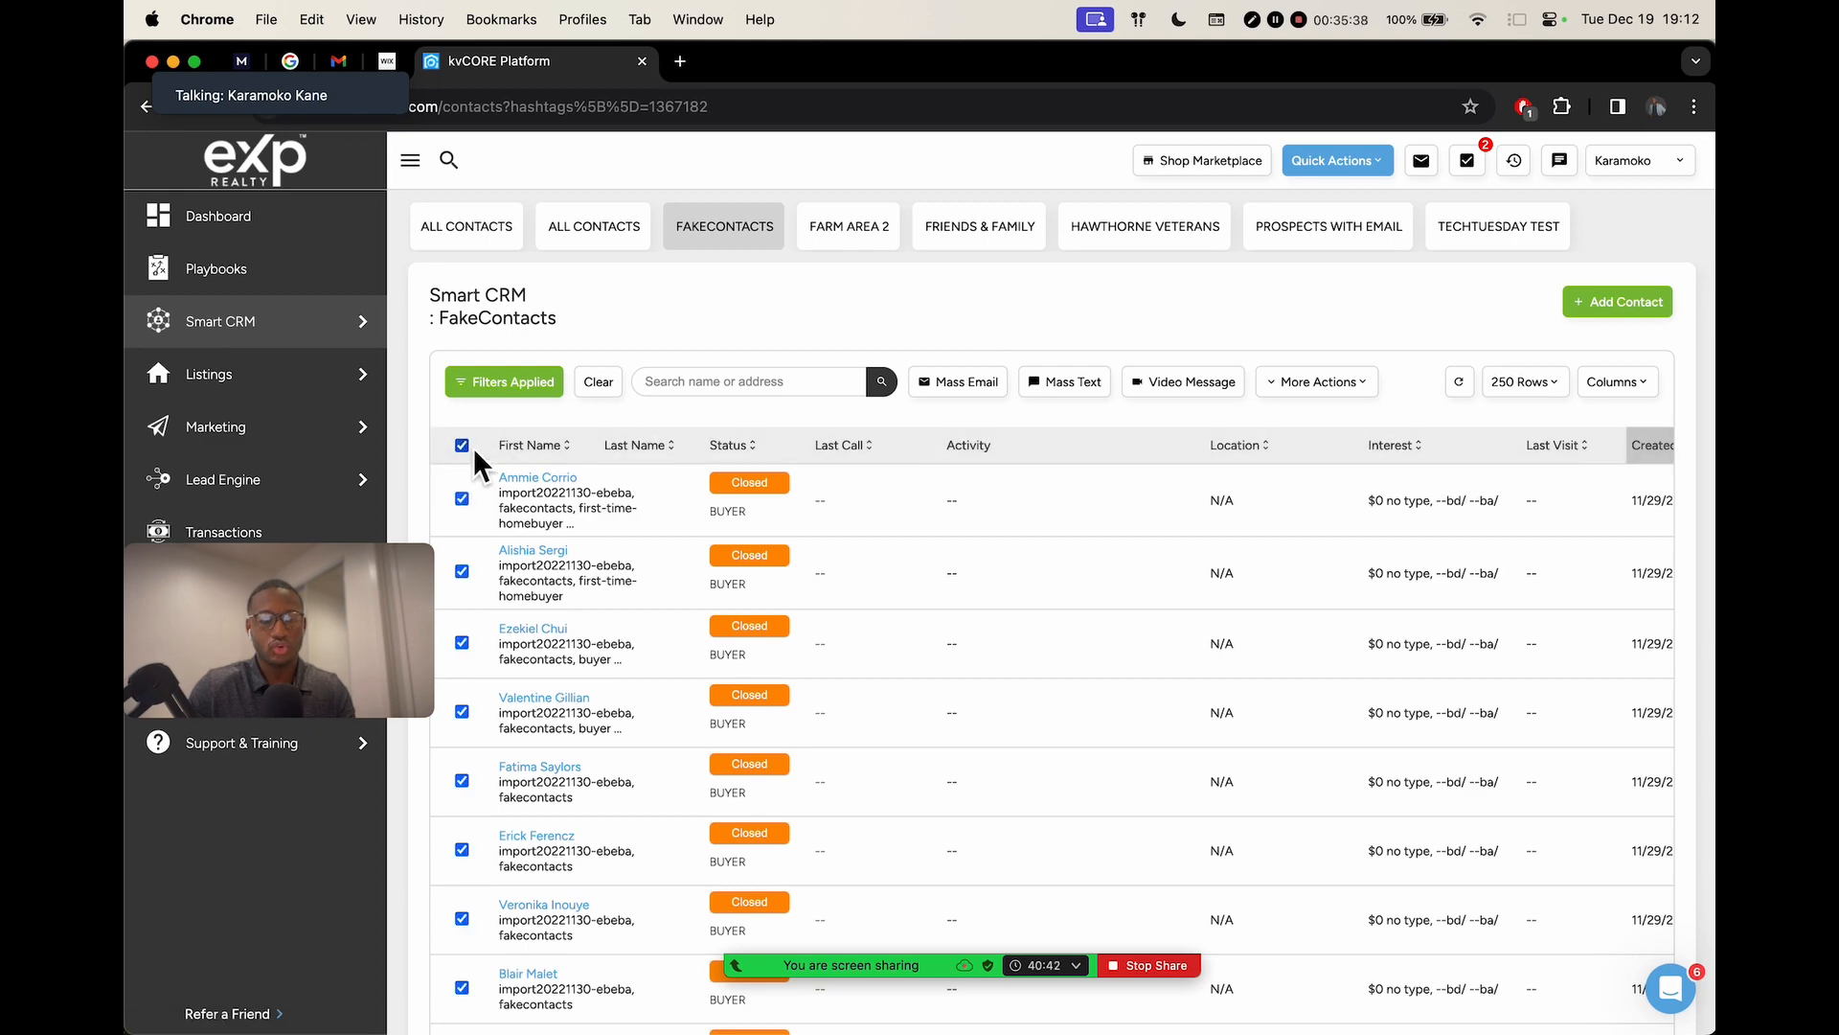
{"action": "scroll", "coordinate": [498, 446], "scroll_direction": "down", "scroll_amount": 10}
{"action": "scroll", "coordinate": [551, 440], "scroll_direction": "up", "scroll_amount": 10}
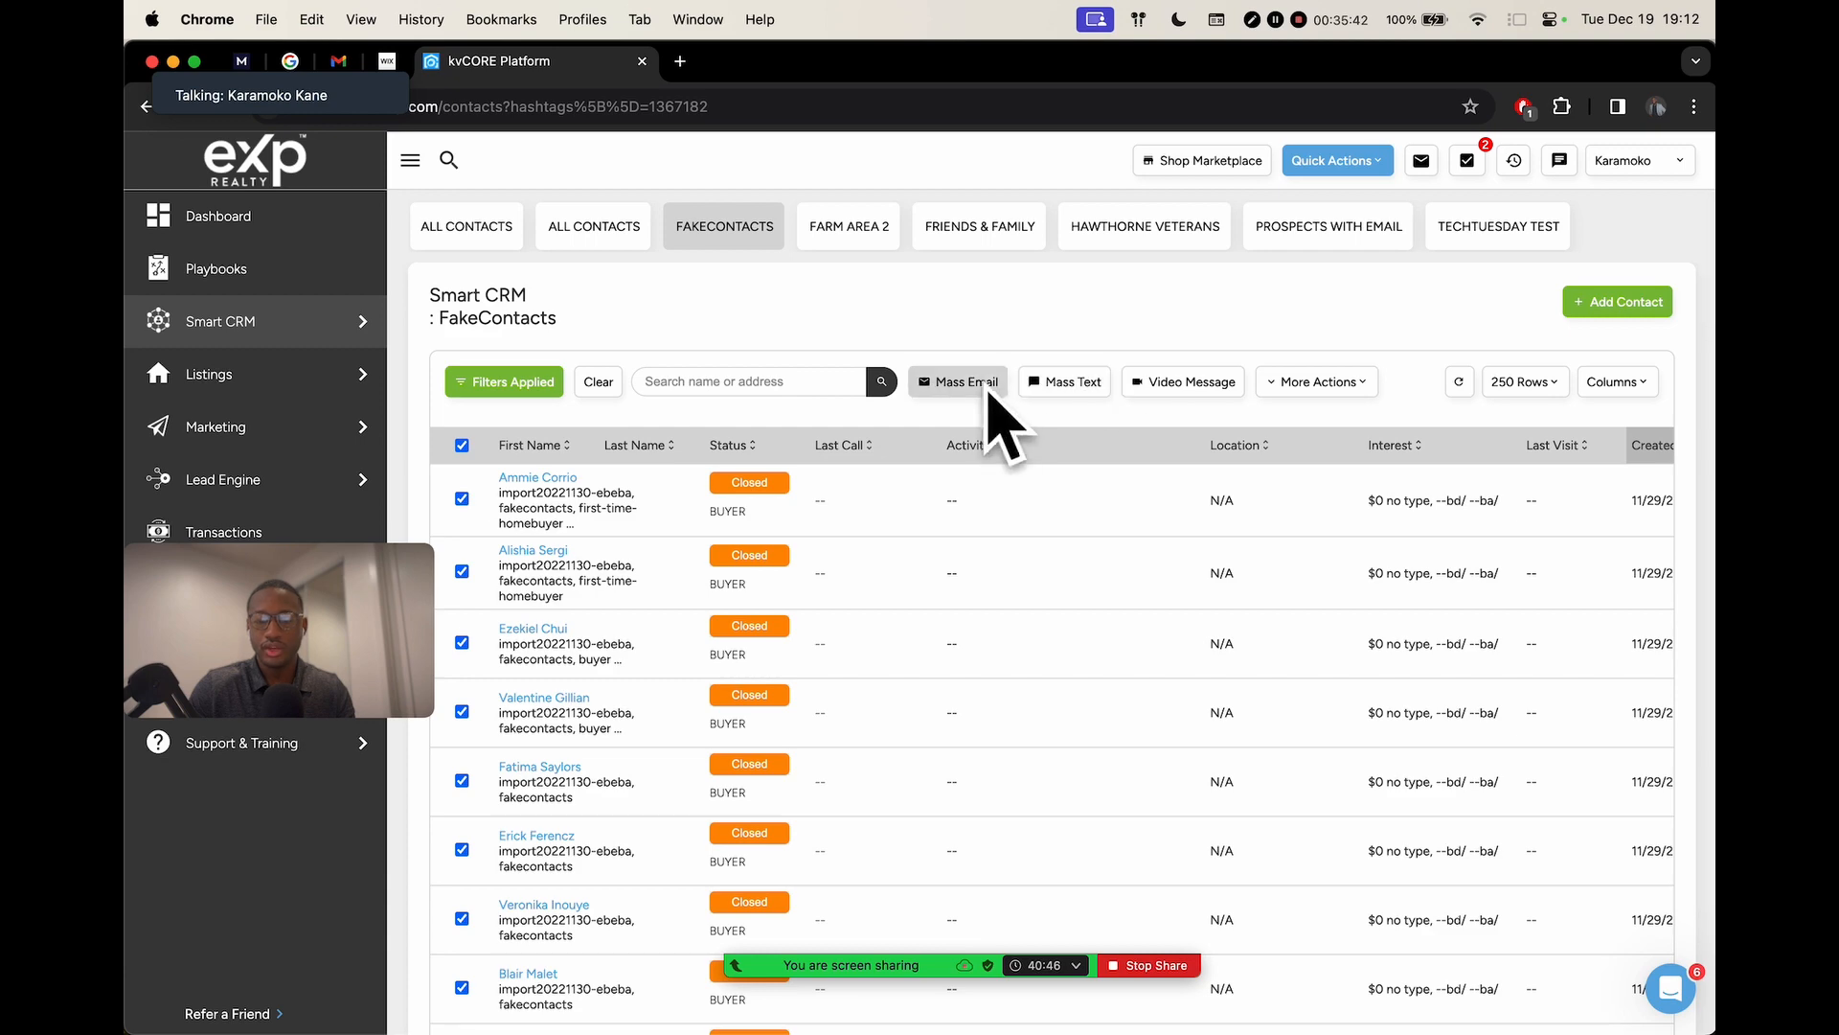
{"action": "scroll", "coordinate": [969, 385], "scroll_direction": "up", "scroll_amount": 5}
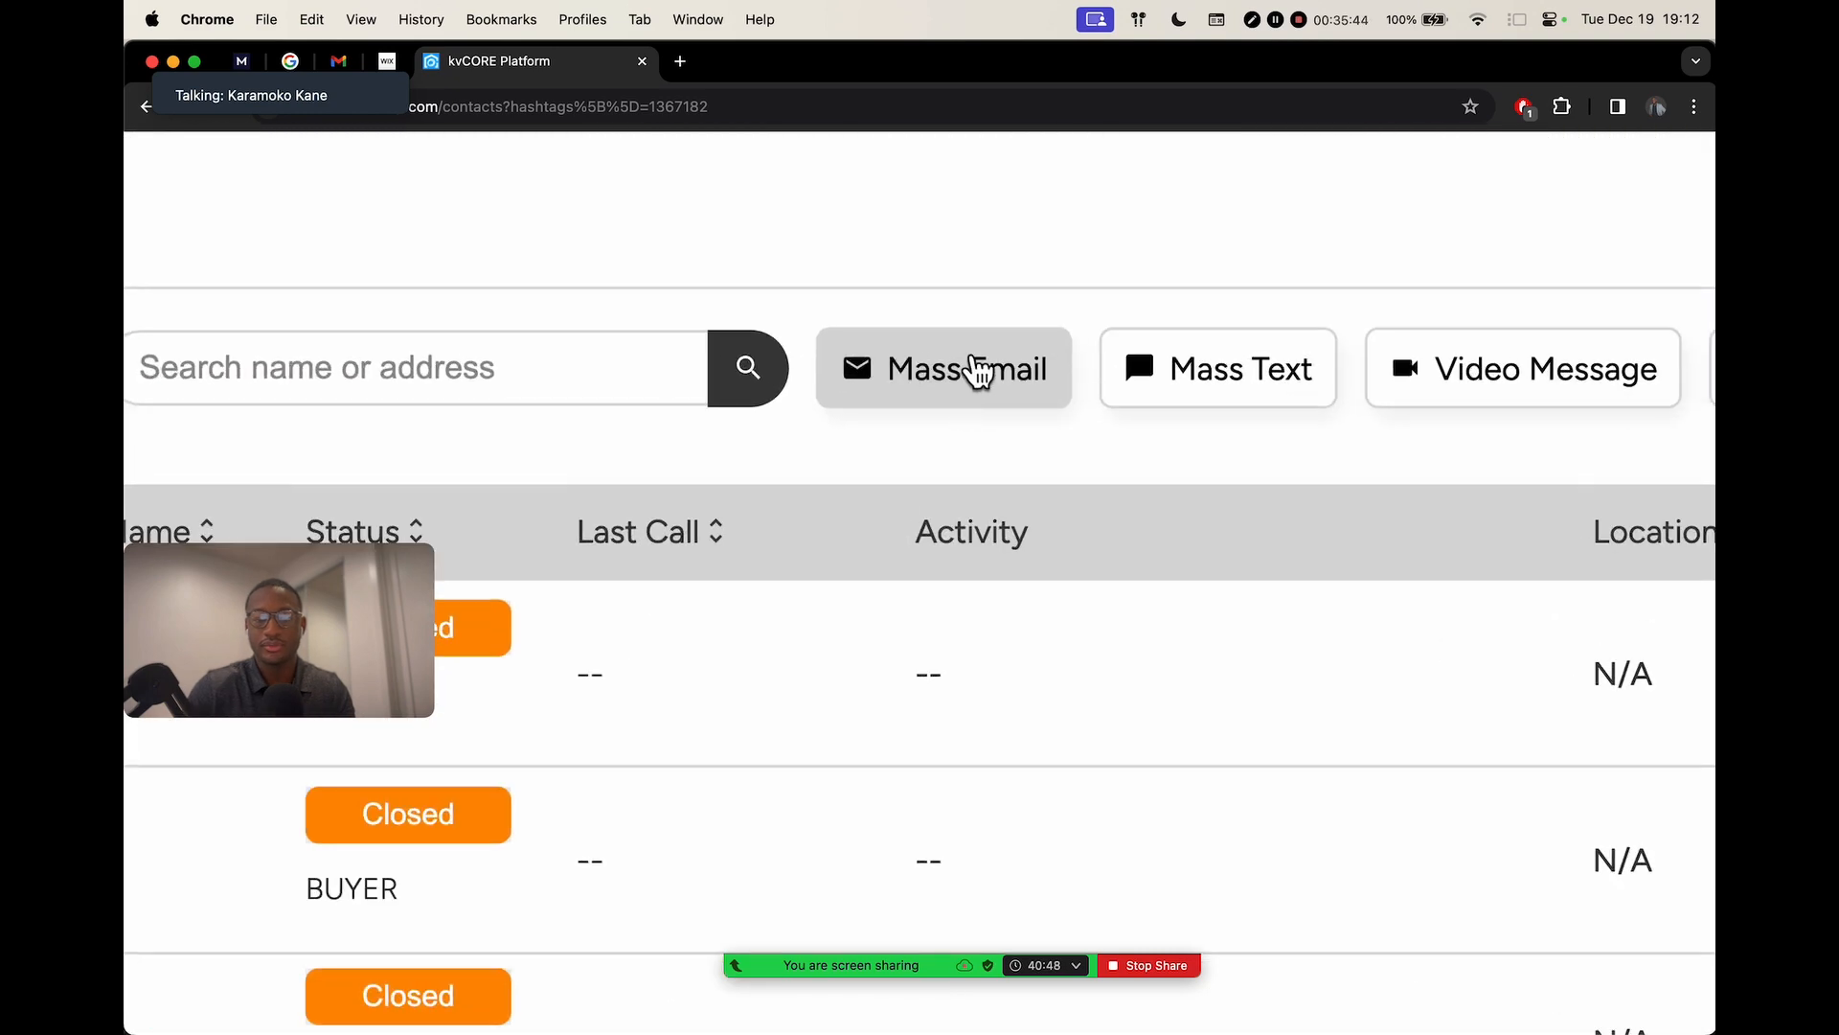
{"action": "scroll", "coordinate": [942, 388], "scroll_direction": "down", "scroll_amount": 5}
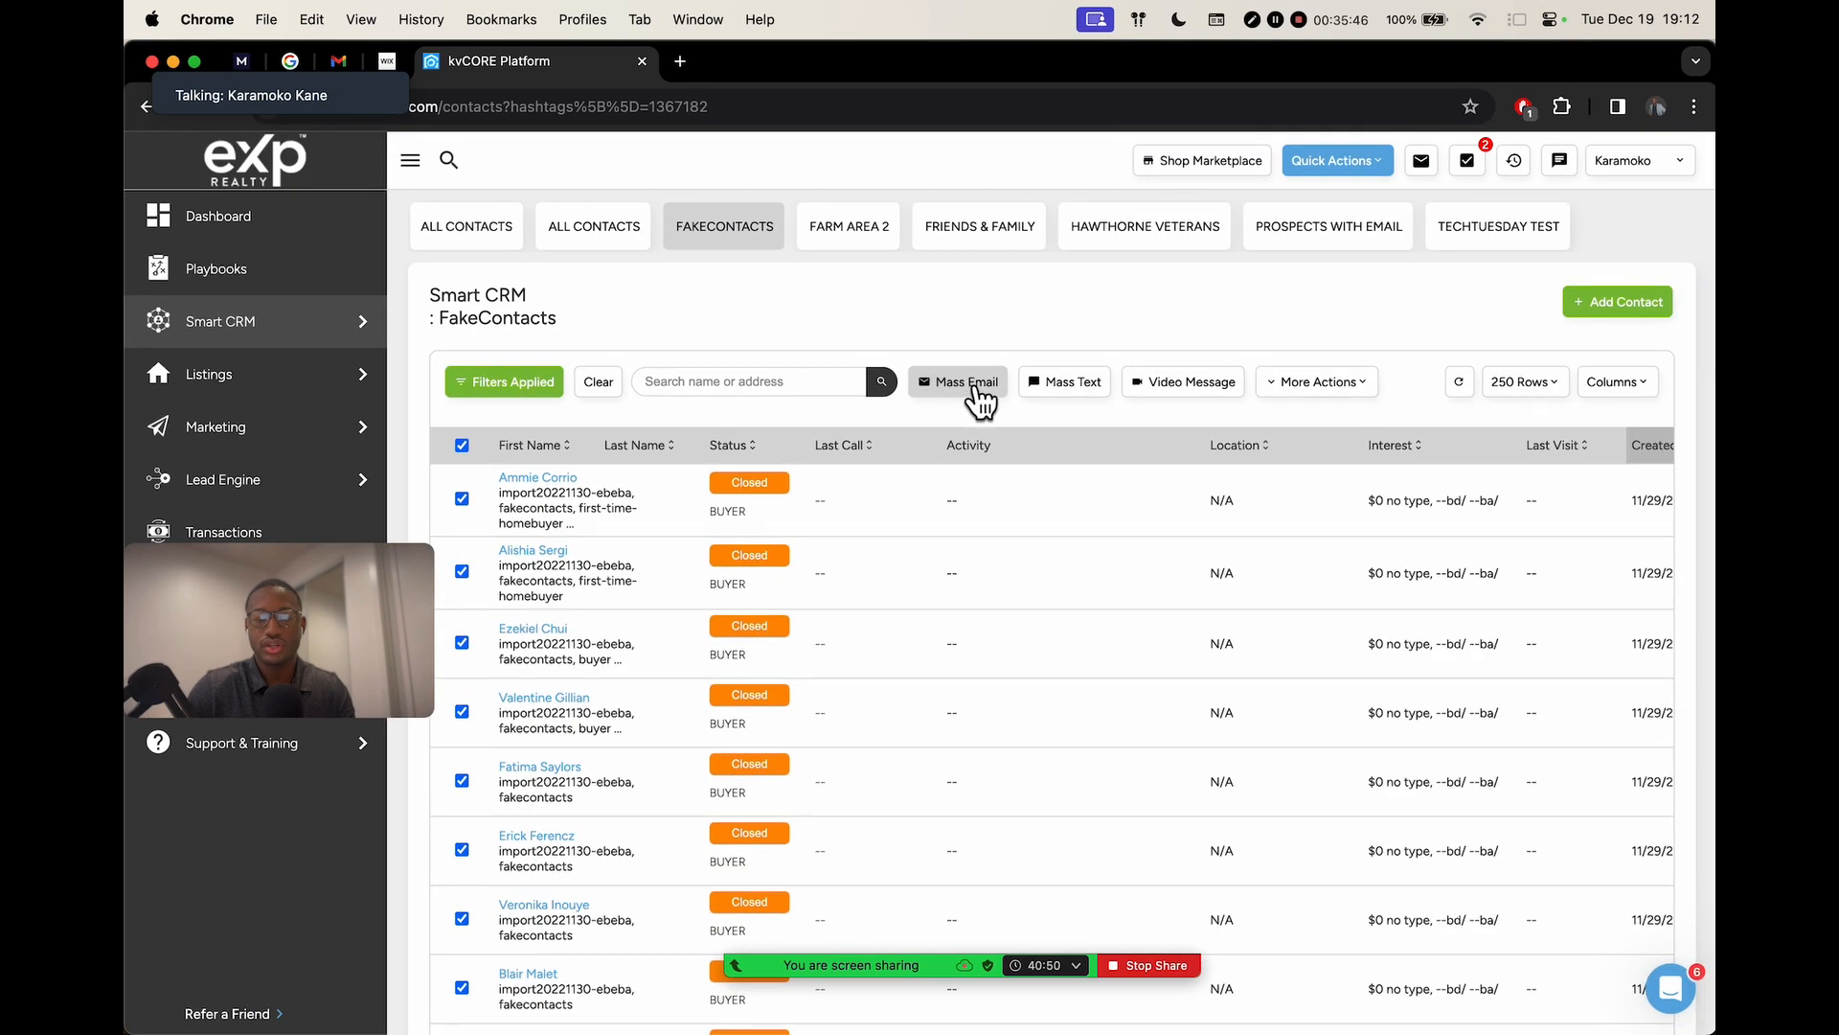
{"action": "left_click", "coordinate": [864, 391]}
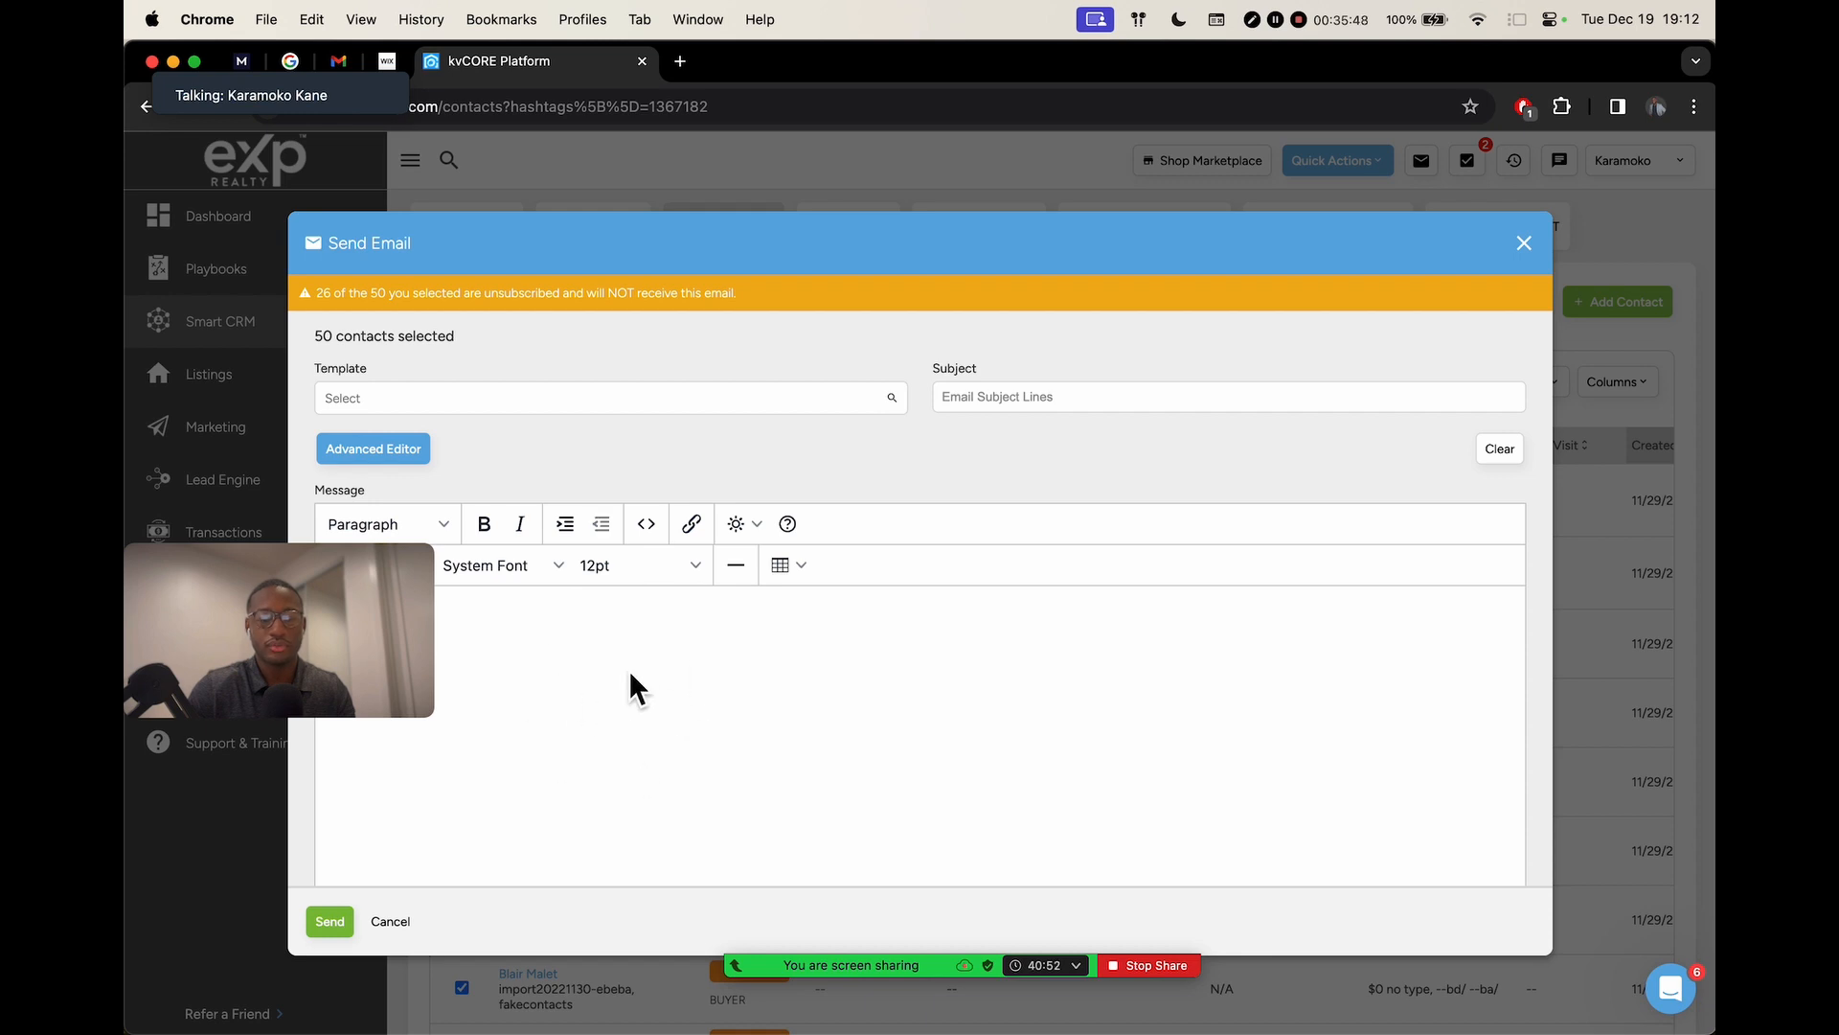
{"action": "left_click", "coordinate": [1046, 393]}
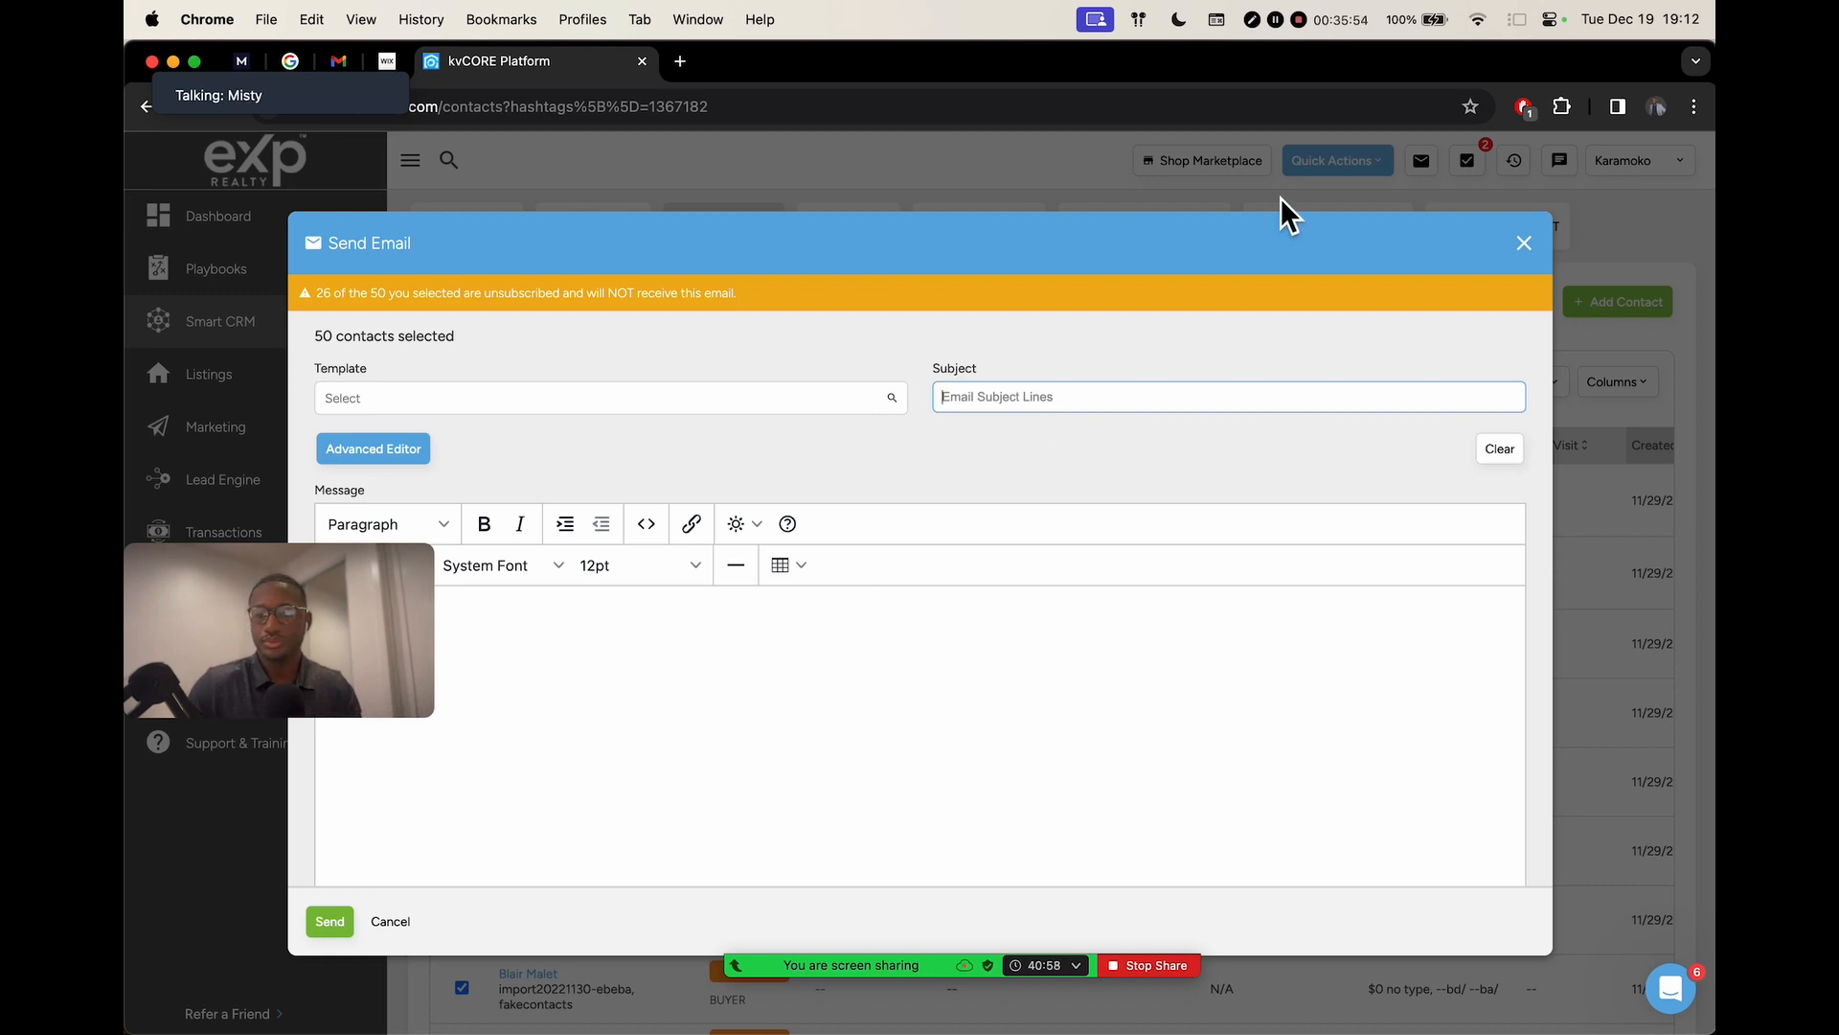
{"action": "left_click", "coordinate": [1524, 242]}
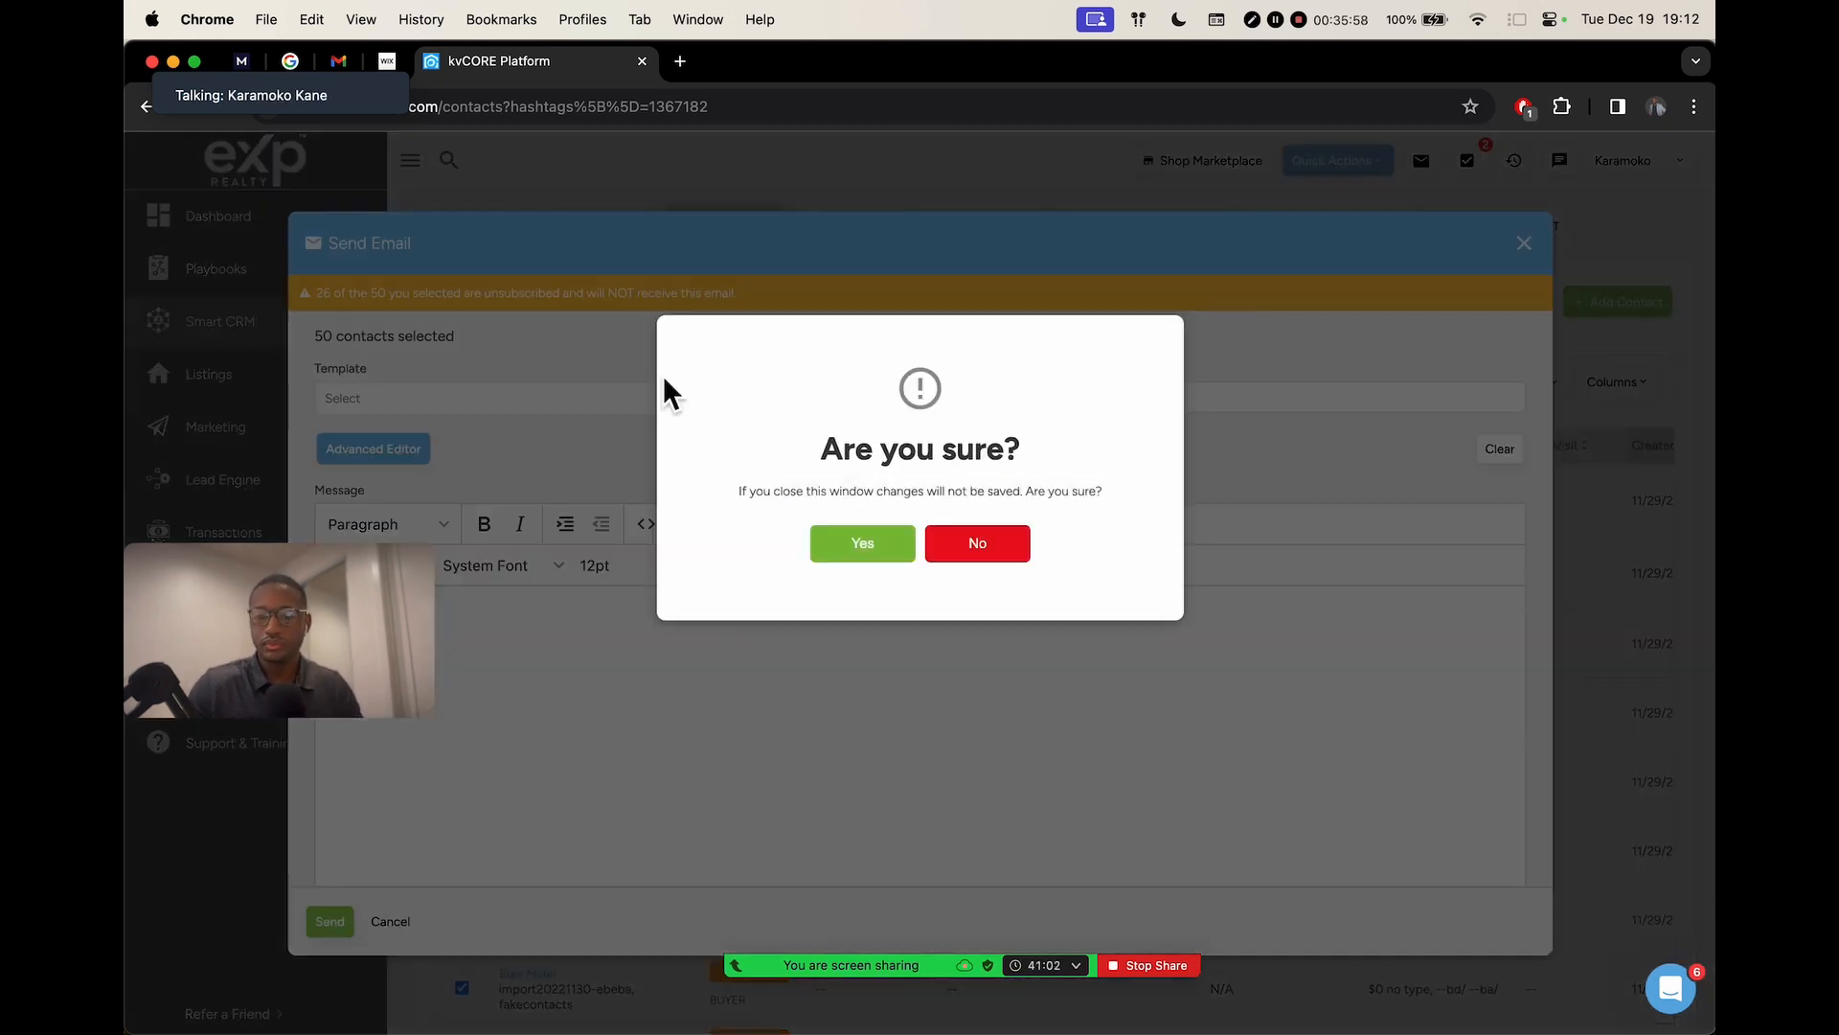
{"action": "left_click", "coordinate": [855, 544]}
{"action": "left_click", "coordinate": [465, 445]}
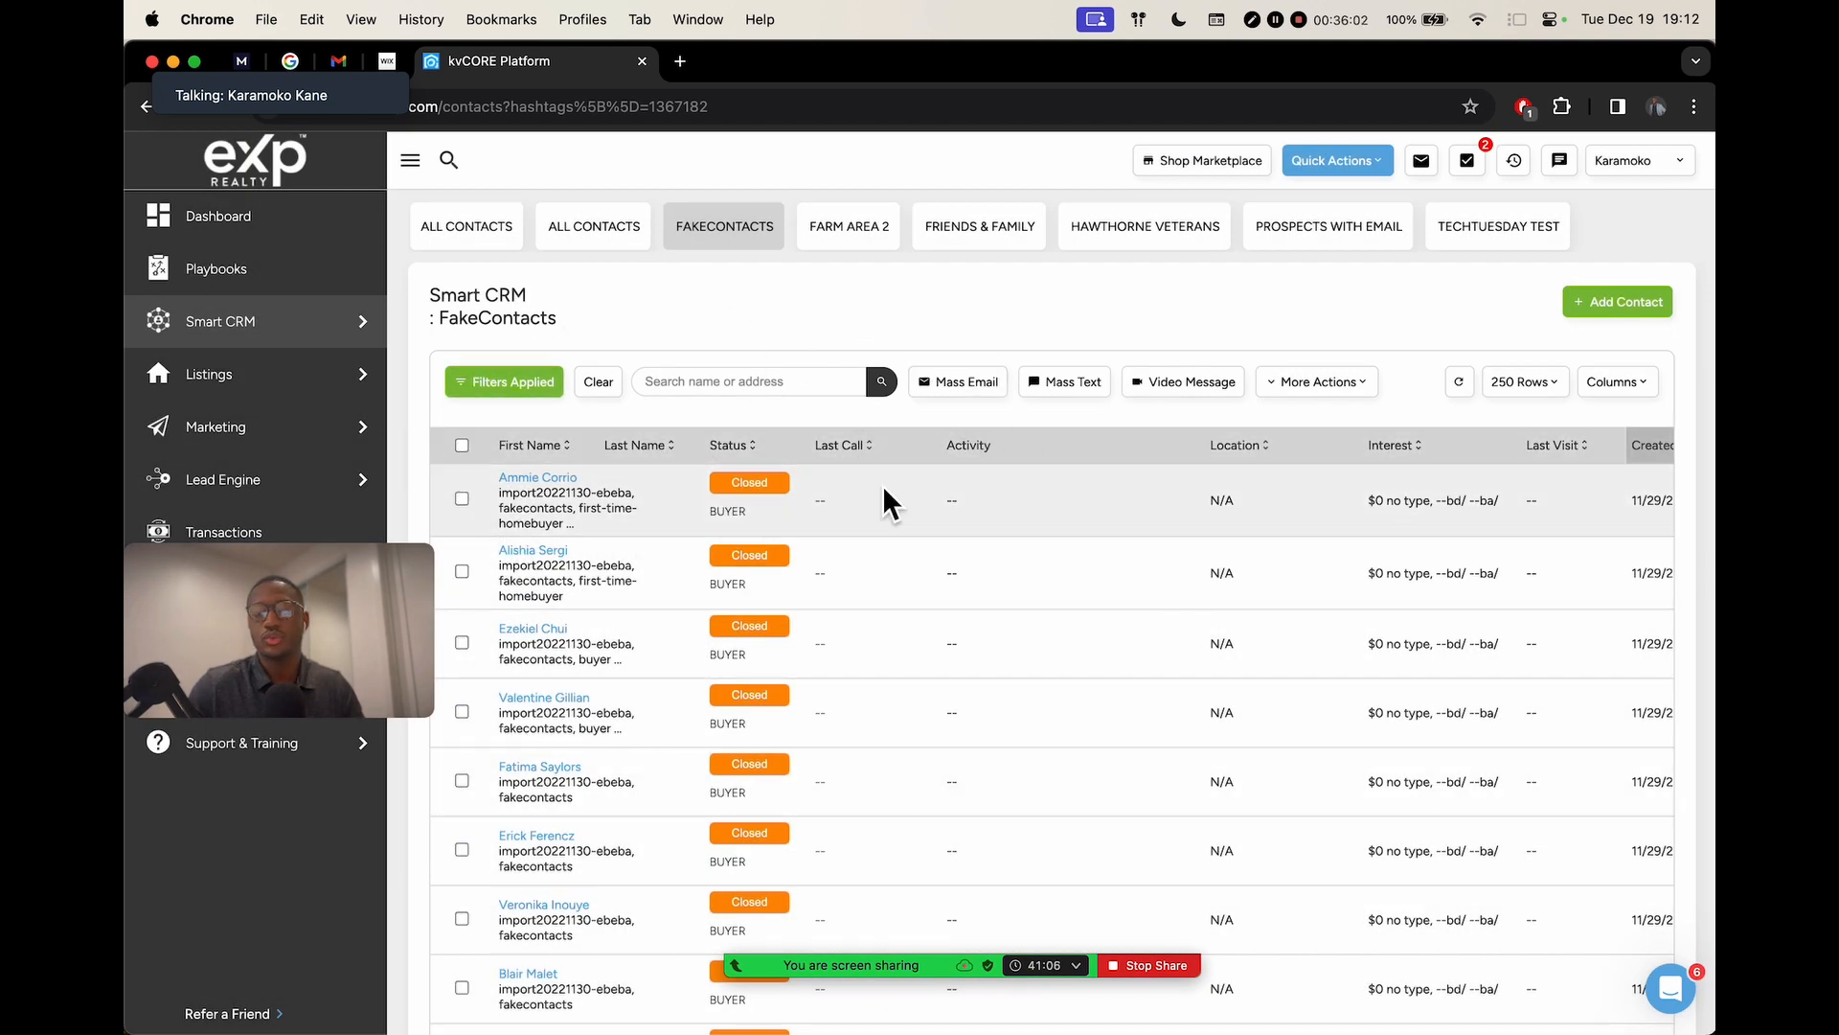
{"action": "left_click_drag", "start_coordinate": [217, 554], "coordinate": [1265, 357]}
{"action": "mouse_move", "coordinate": [953, 967]}
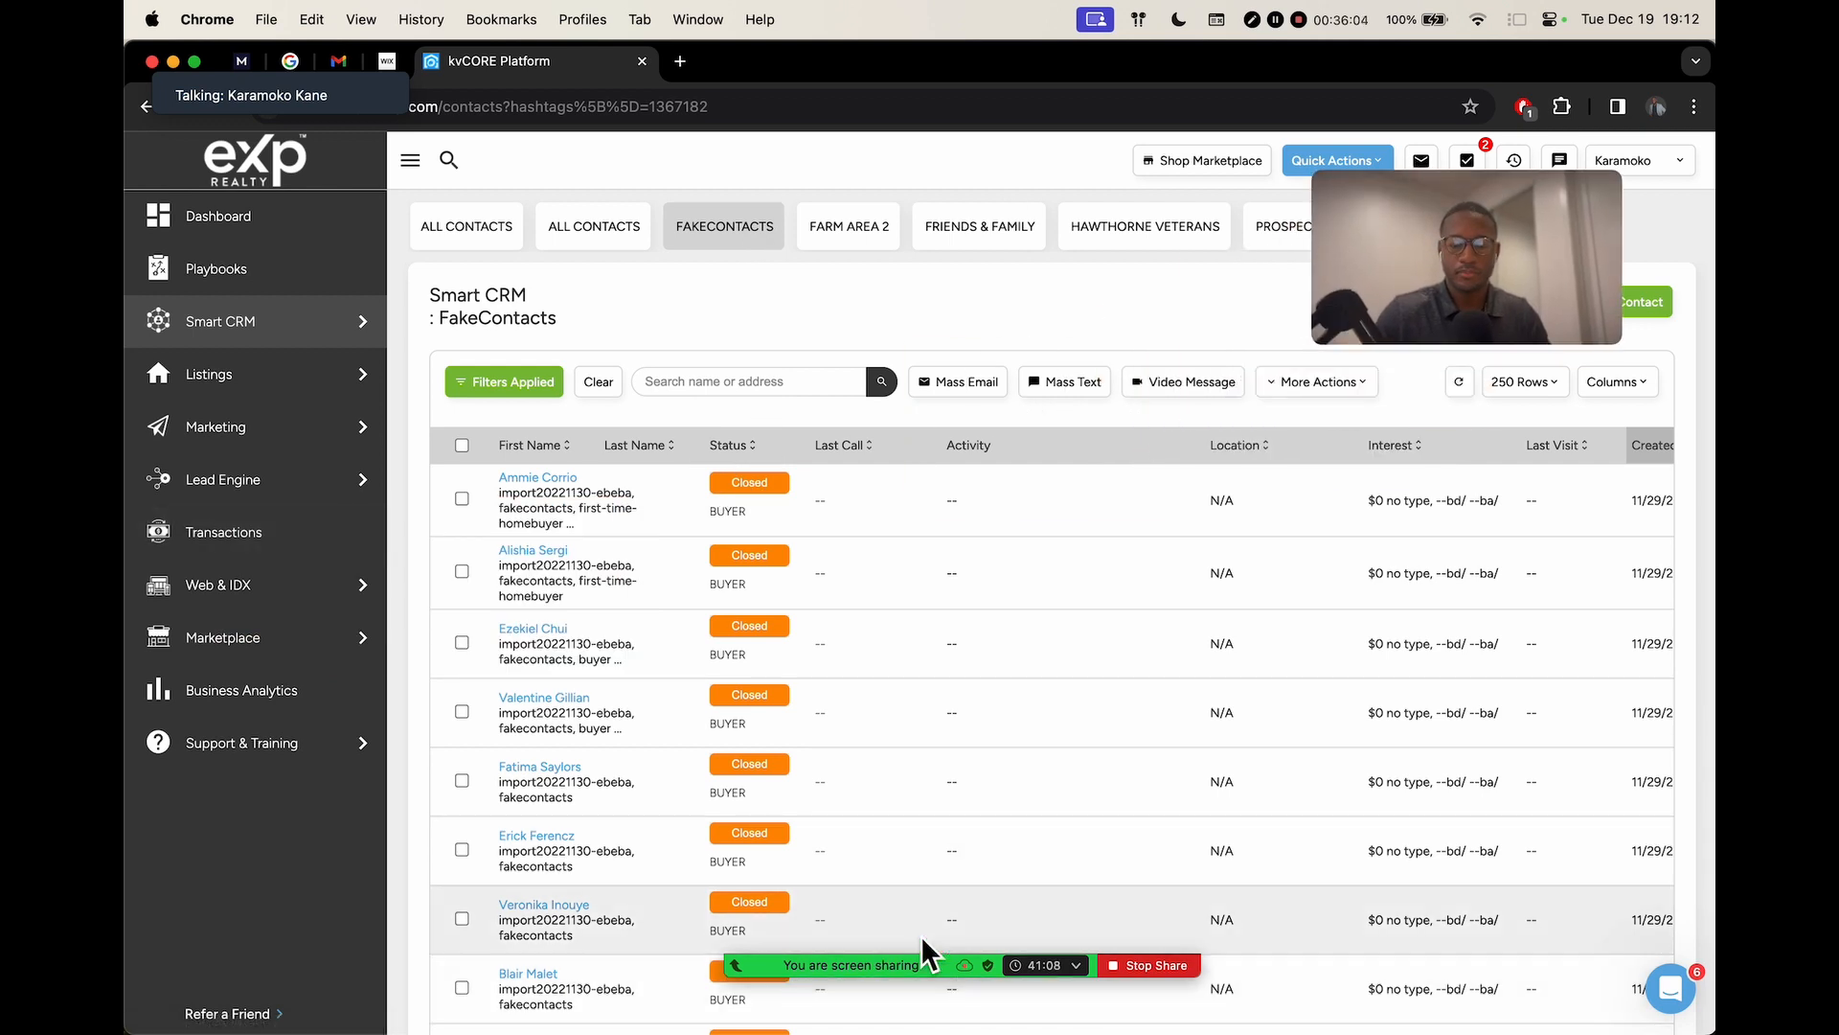
{"action": "left_click", "coordinate": [772, 925]}
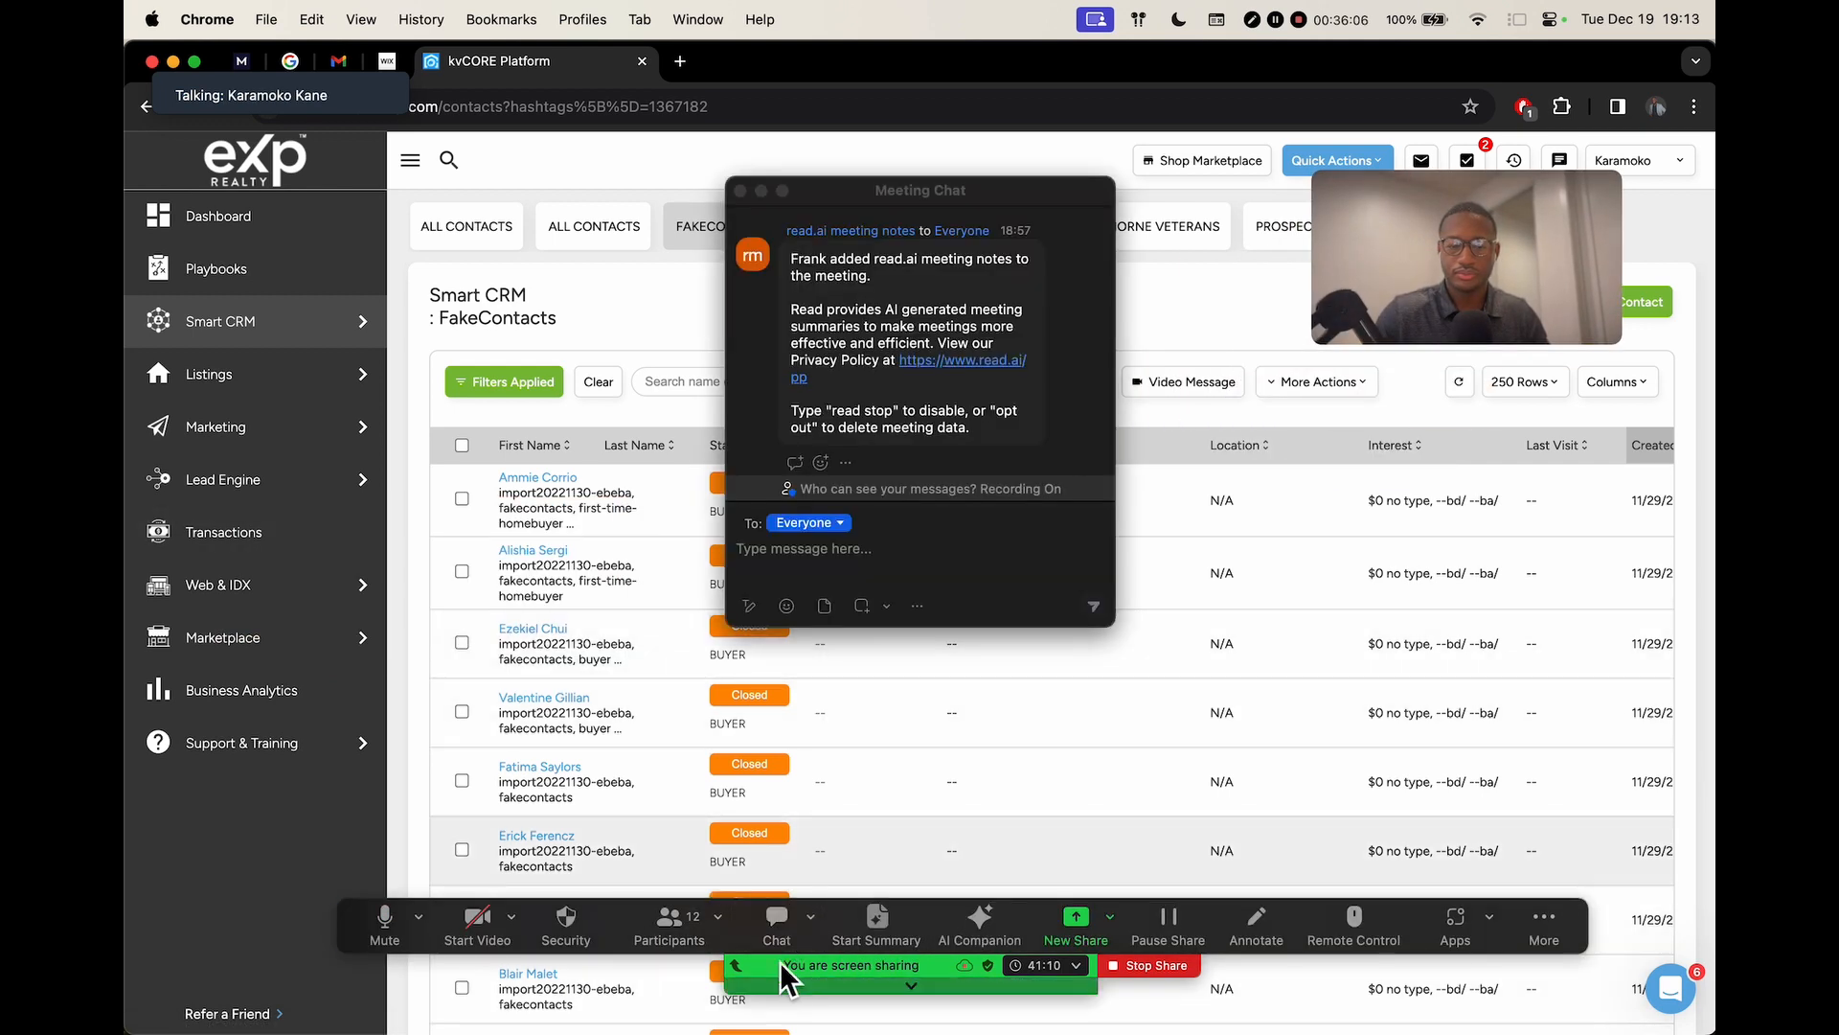
{"action": "left_click", "coordinate": [777, 918]}
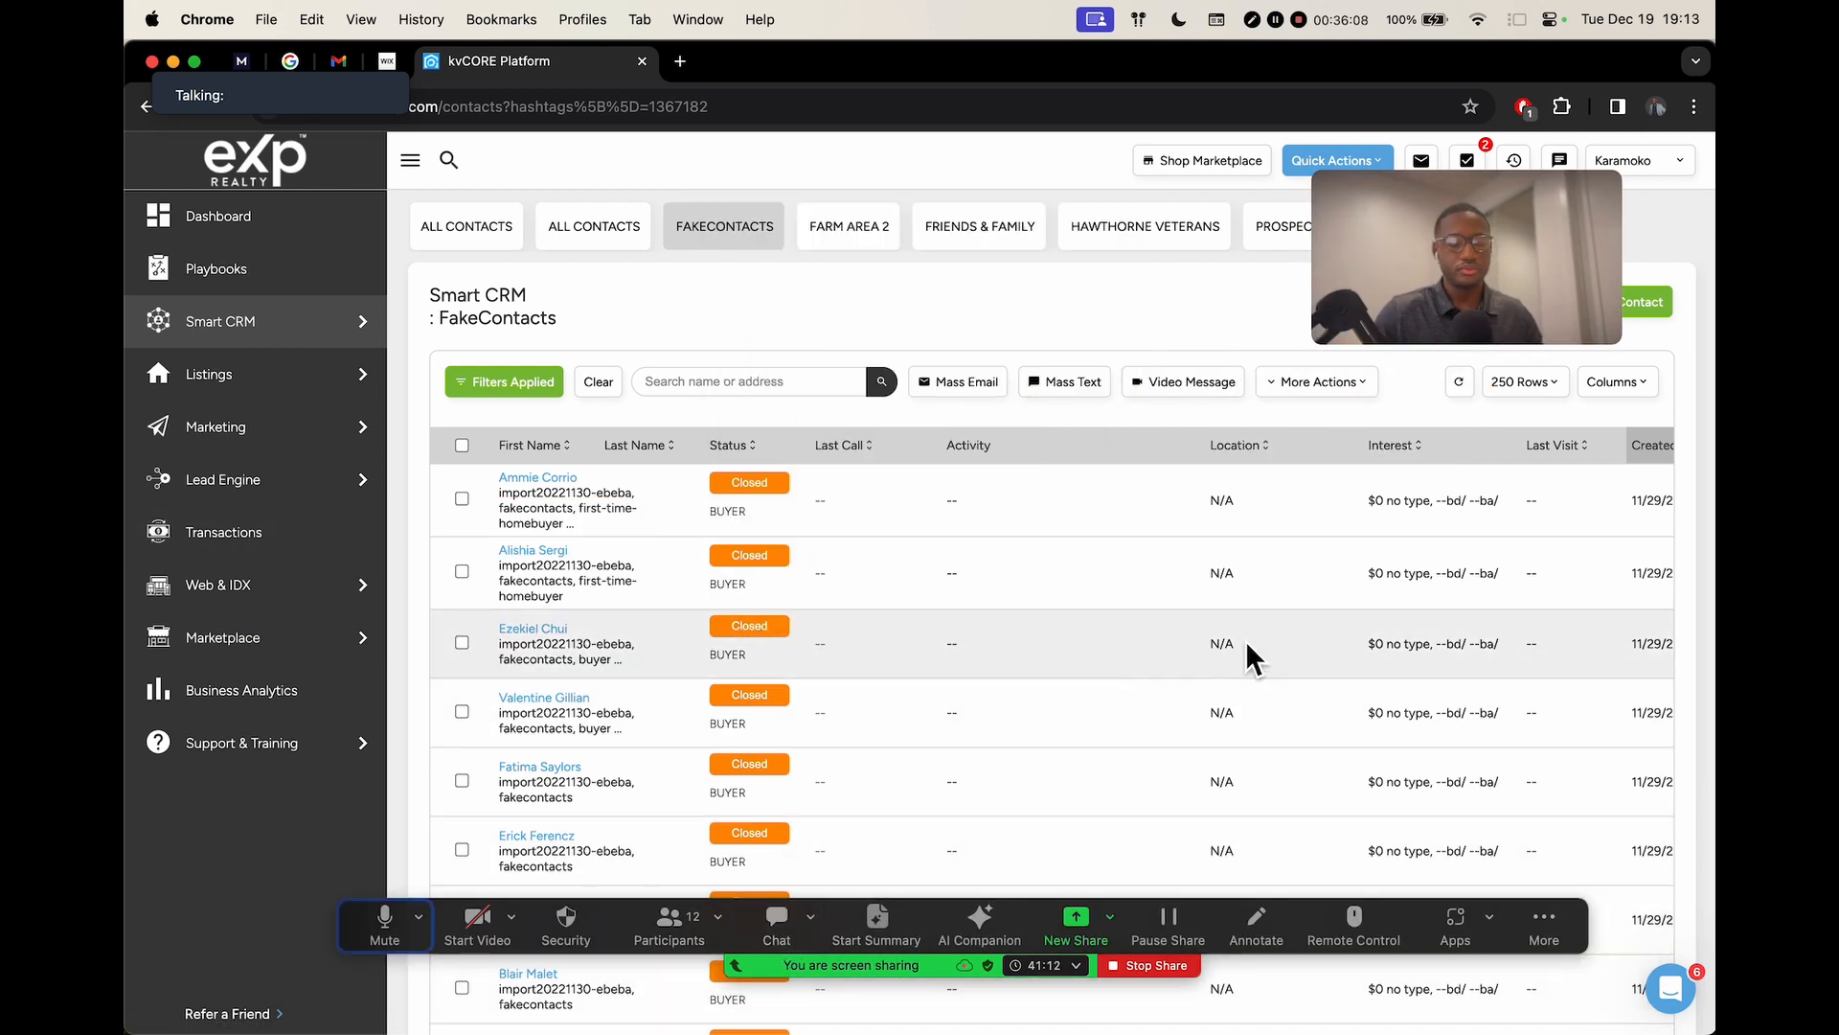
{"action": "key", "text": "ctrl+Right"}
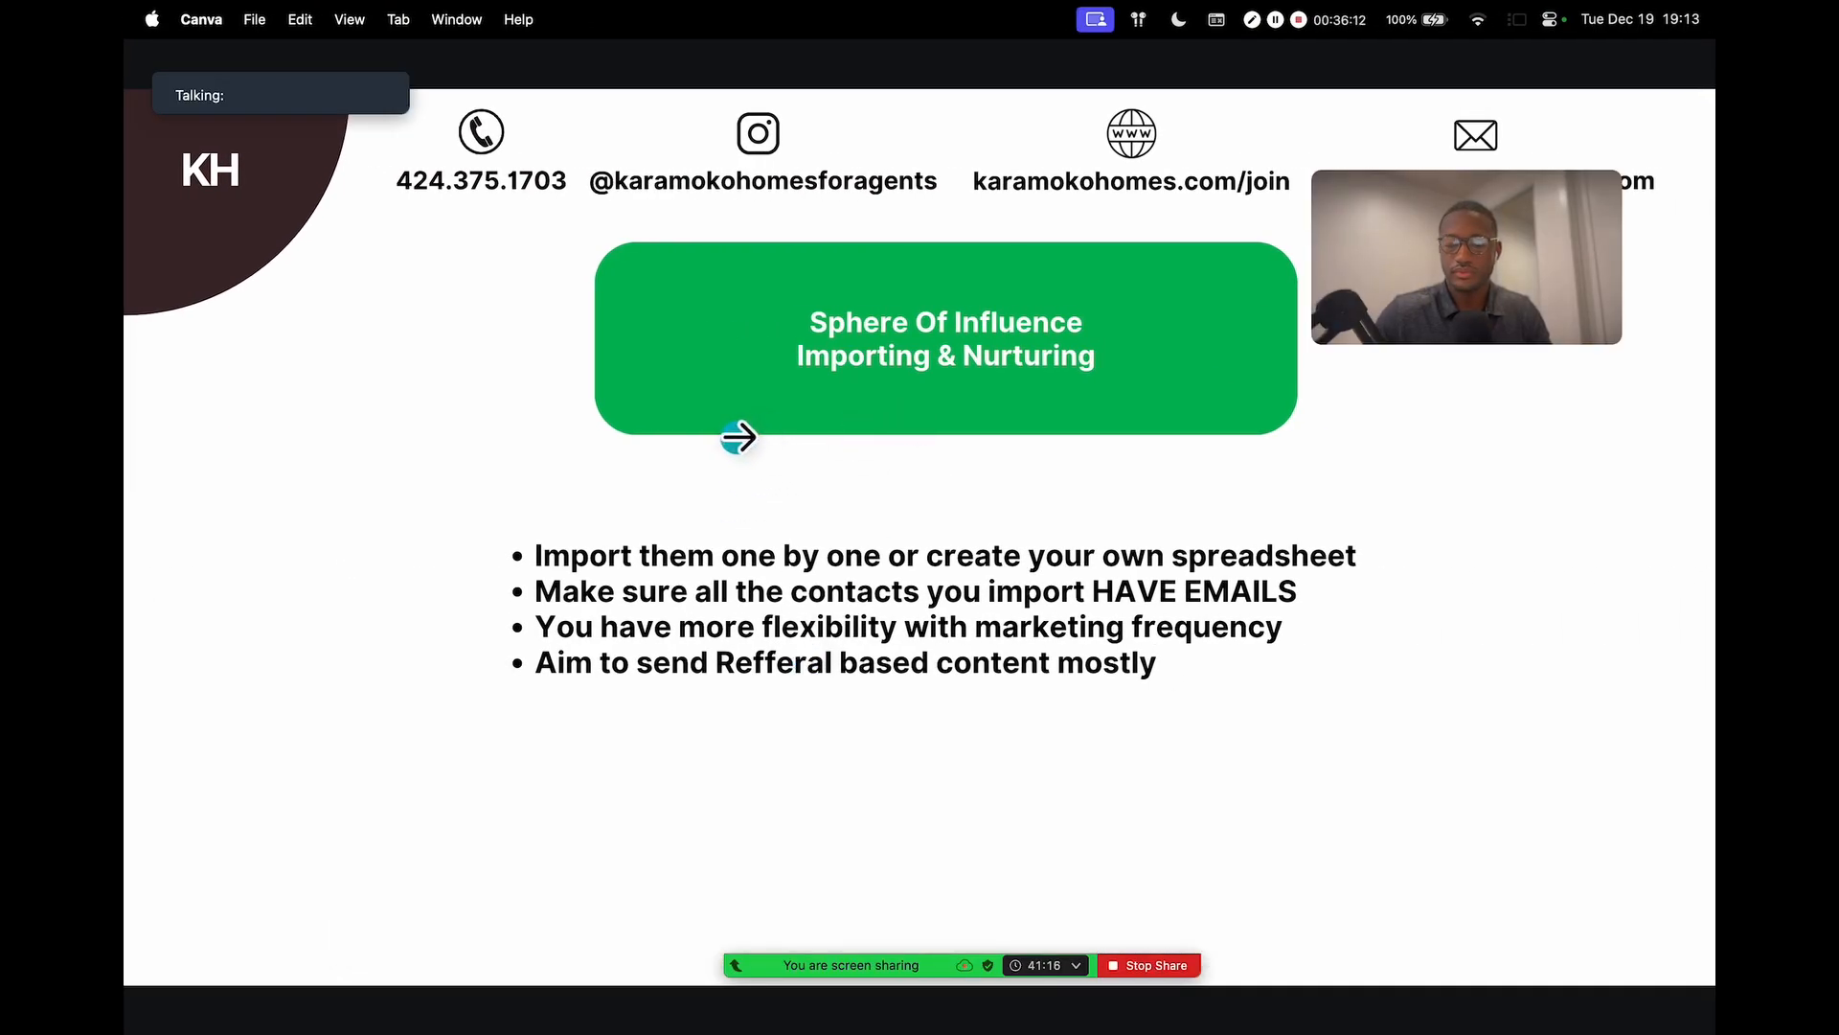
{"action": "key", "text": "ctrl+Left"}
{"action": "key", "text": "ctrl+Left"}
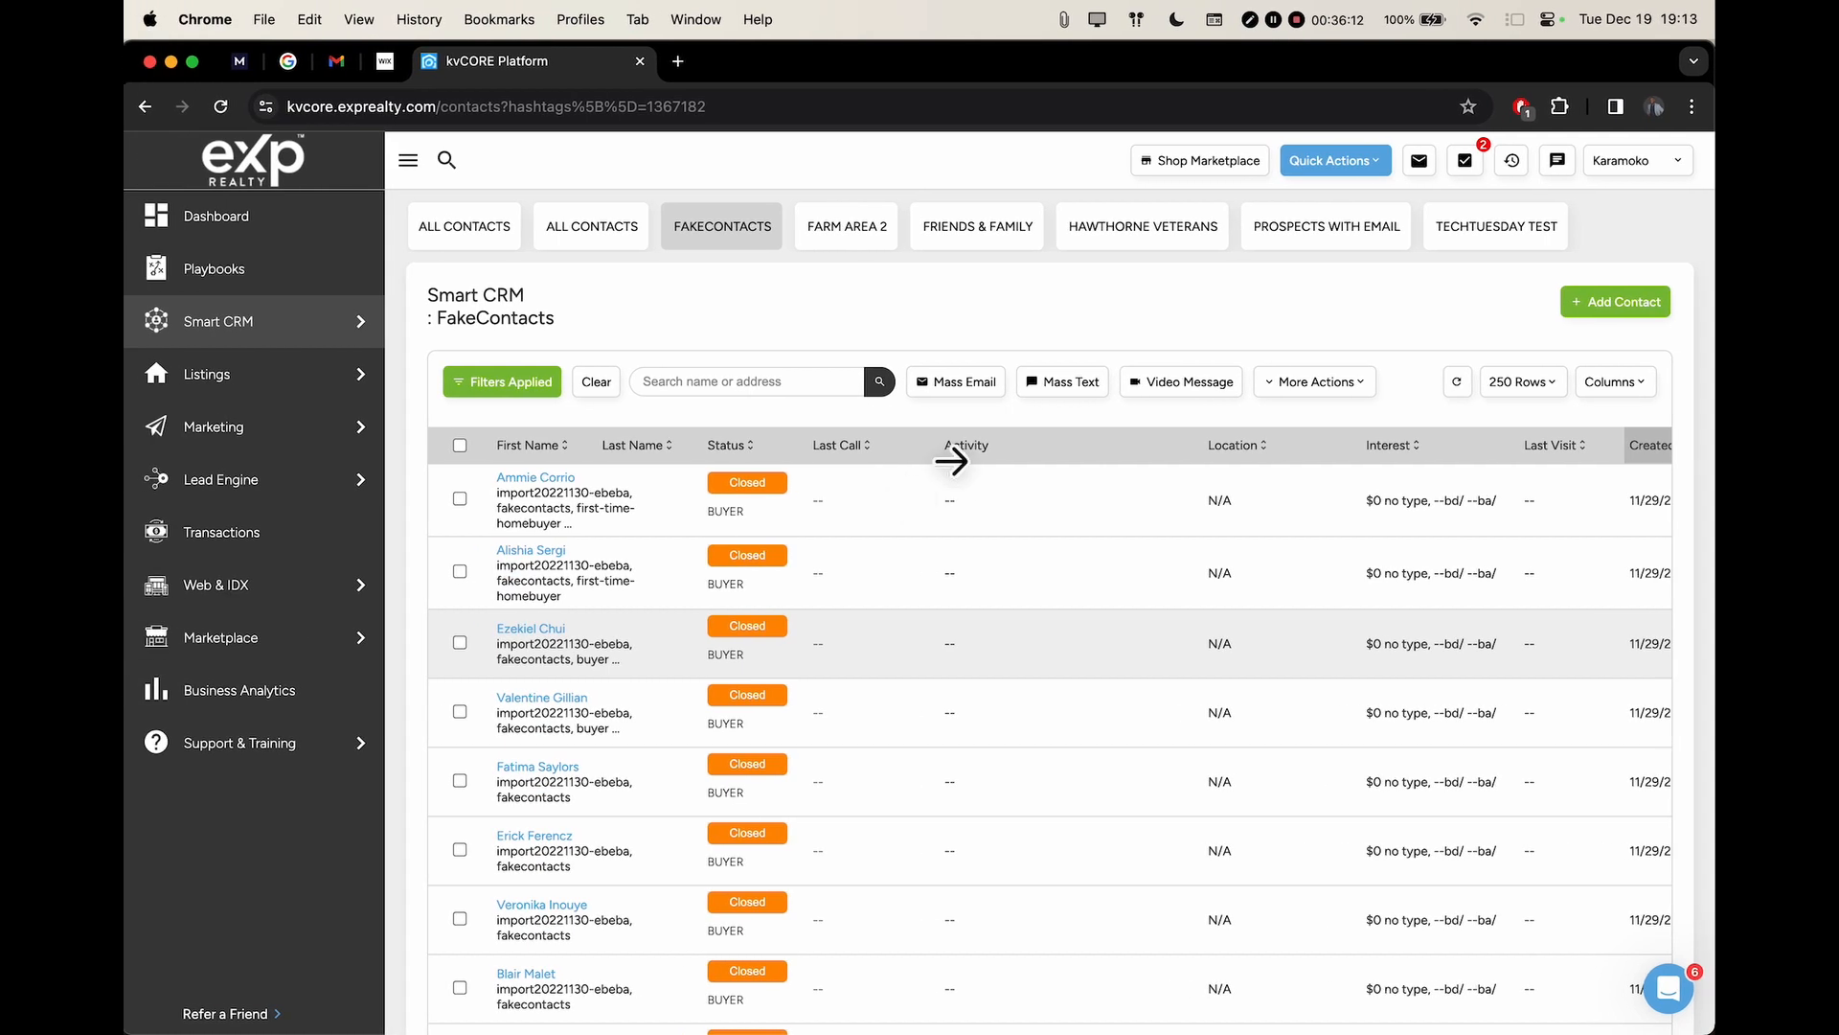
Open the Quick Actions dropdown in the kvCORE header
{"action": "left_click_drag", "start_coordinate": [1560, 246], "coordinate": [398, 751]}
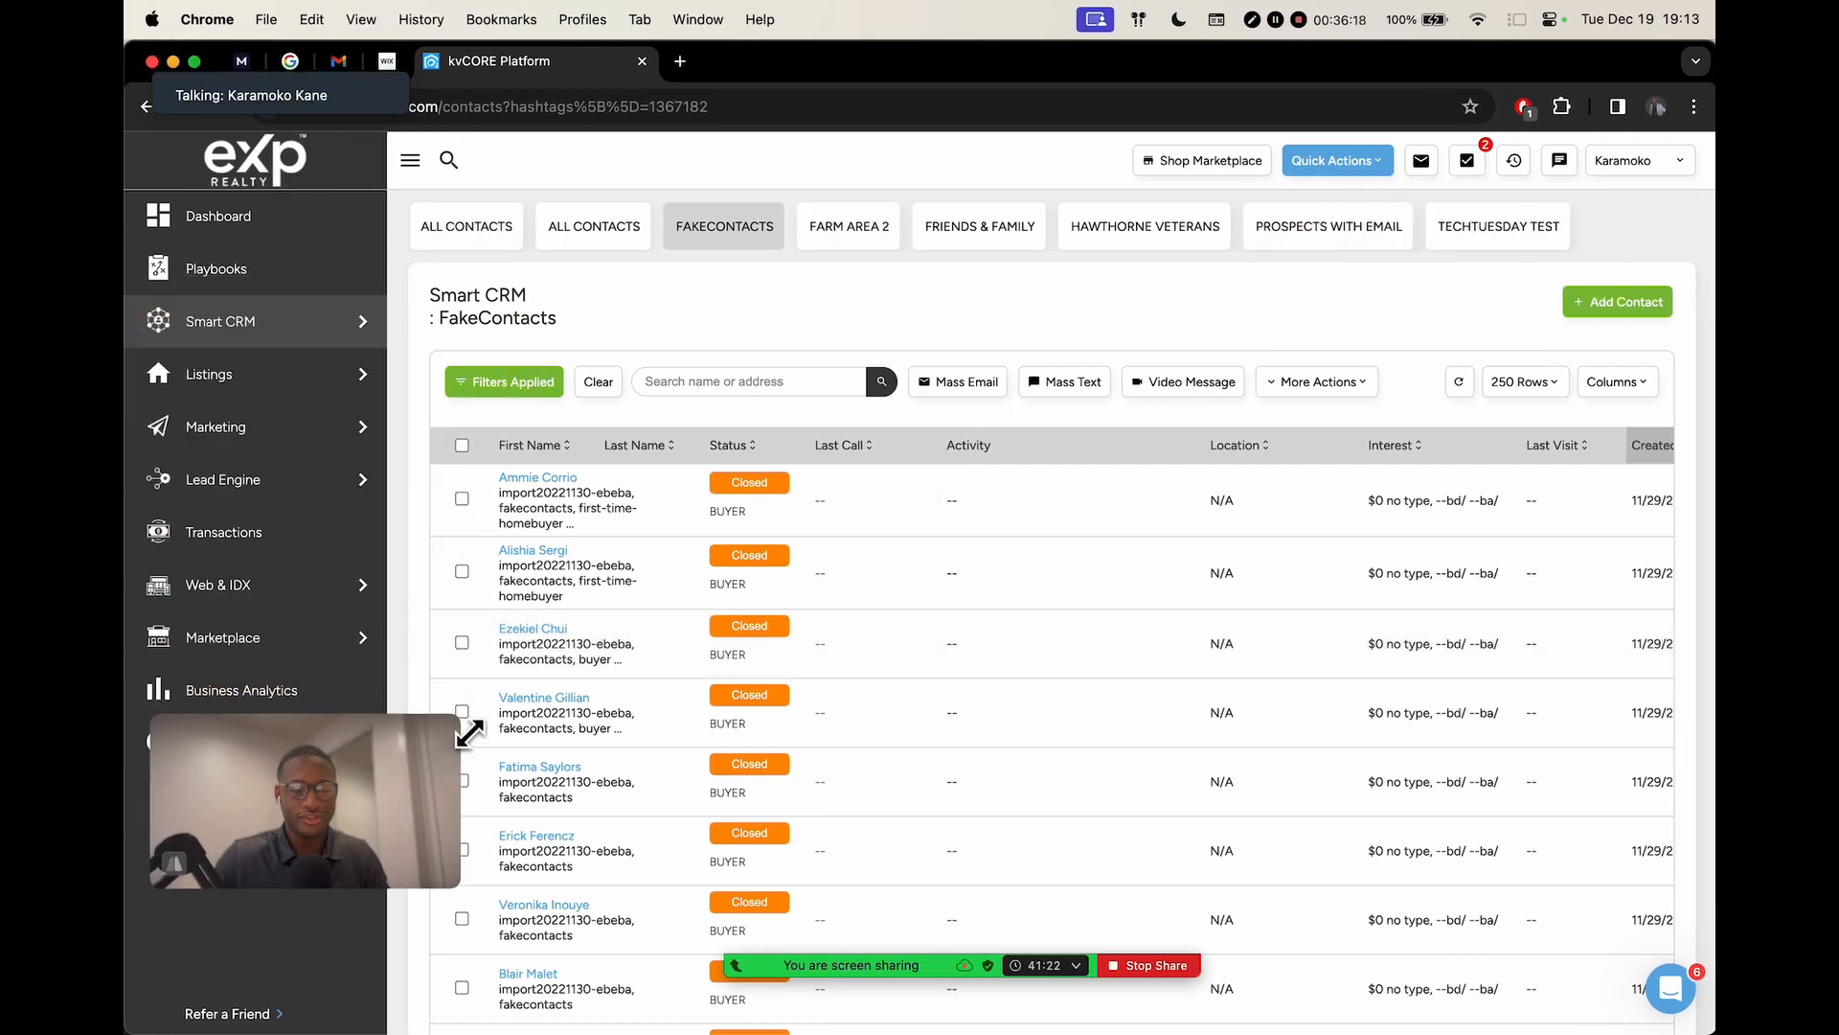
{"action": "left_click_drag", "start_coordinate": [393, 814], "coordinate": [366, 900]}
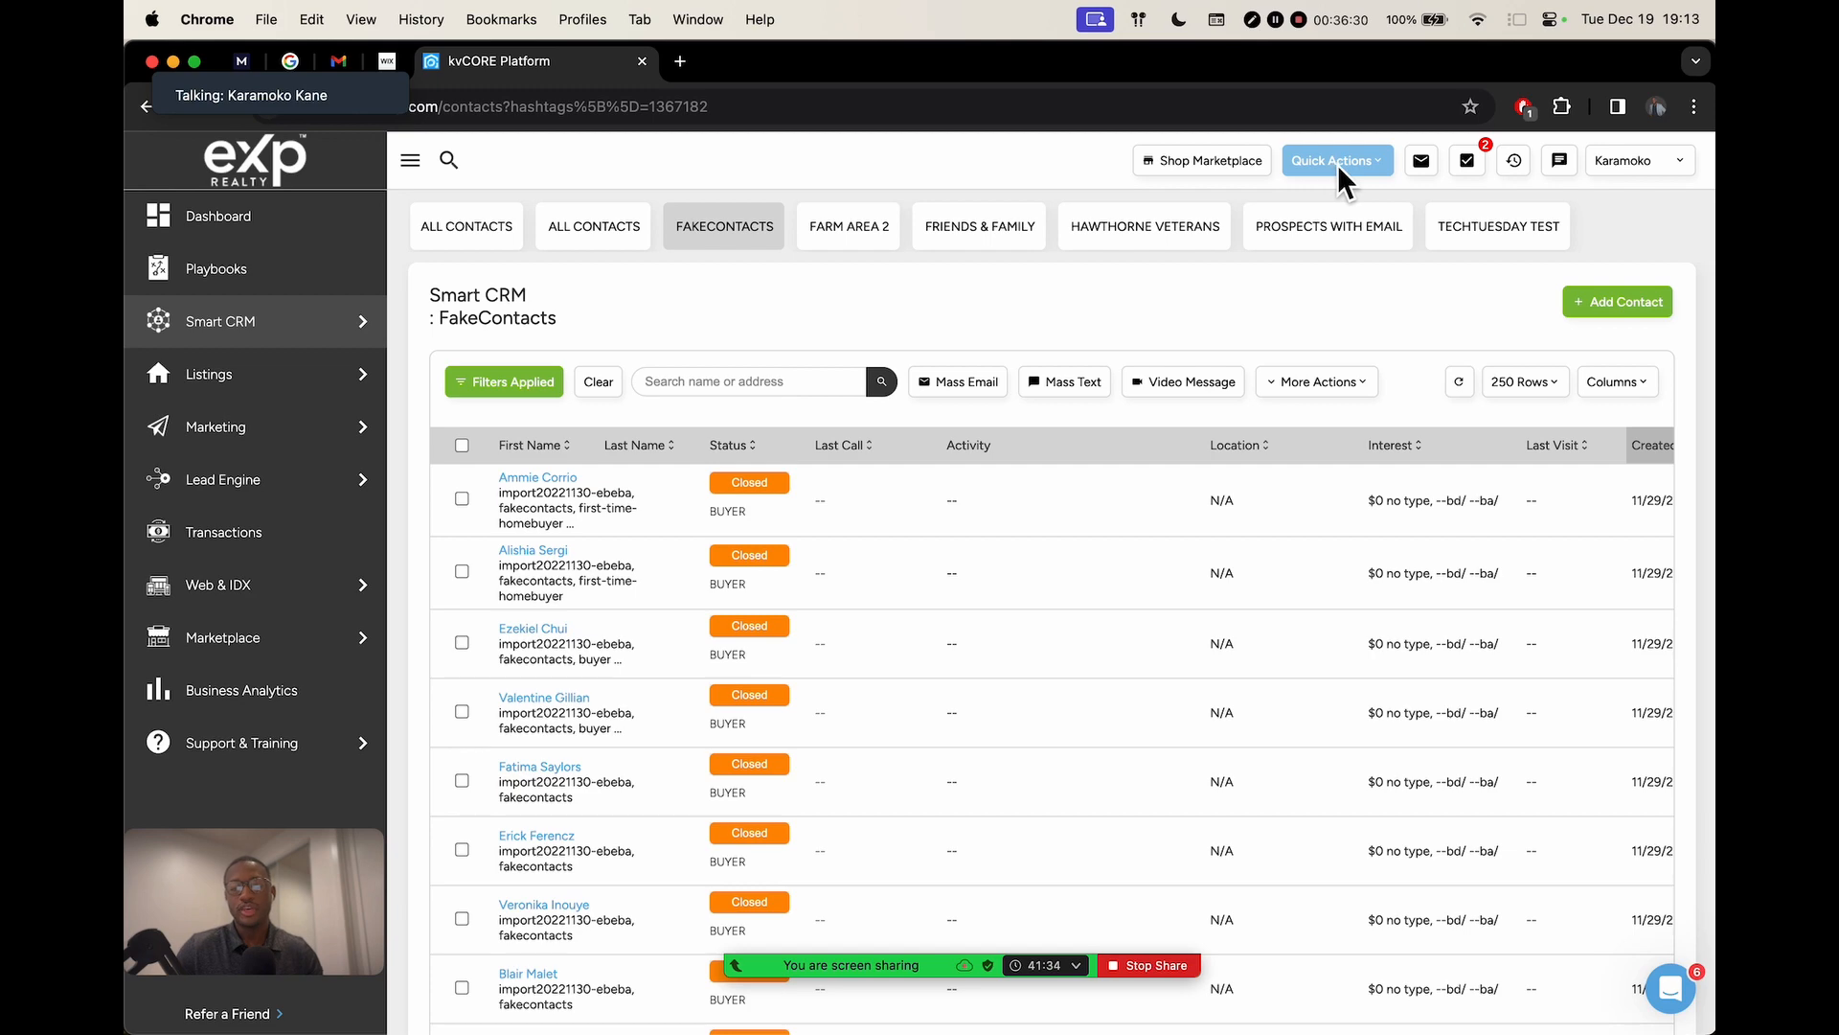
{"action": "scroll", "coordinate": [1337, 164], "scroll_direction": "up", "scroll_amount": 5}
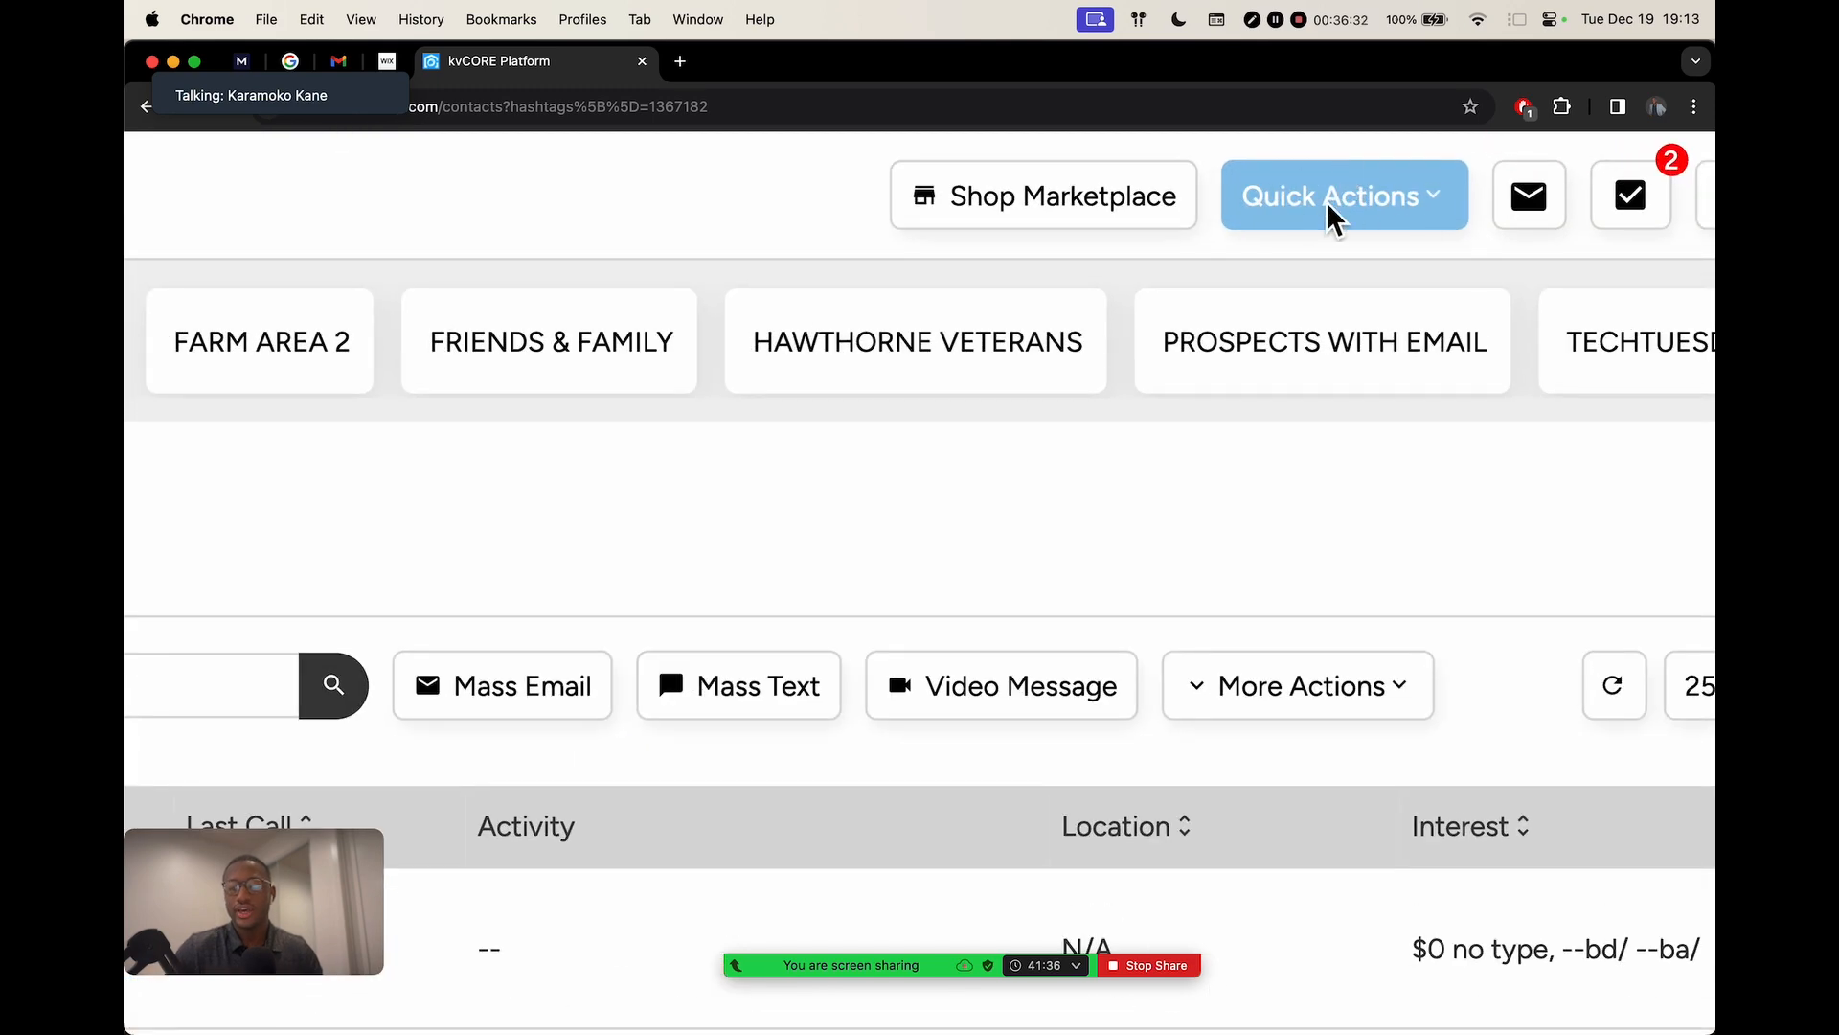
{"action": "scroll", "coordinate": [1339, 204], "scroll_direction": "down", "scroll_amount": 5}
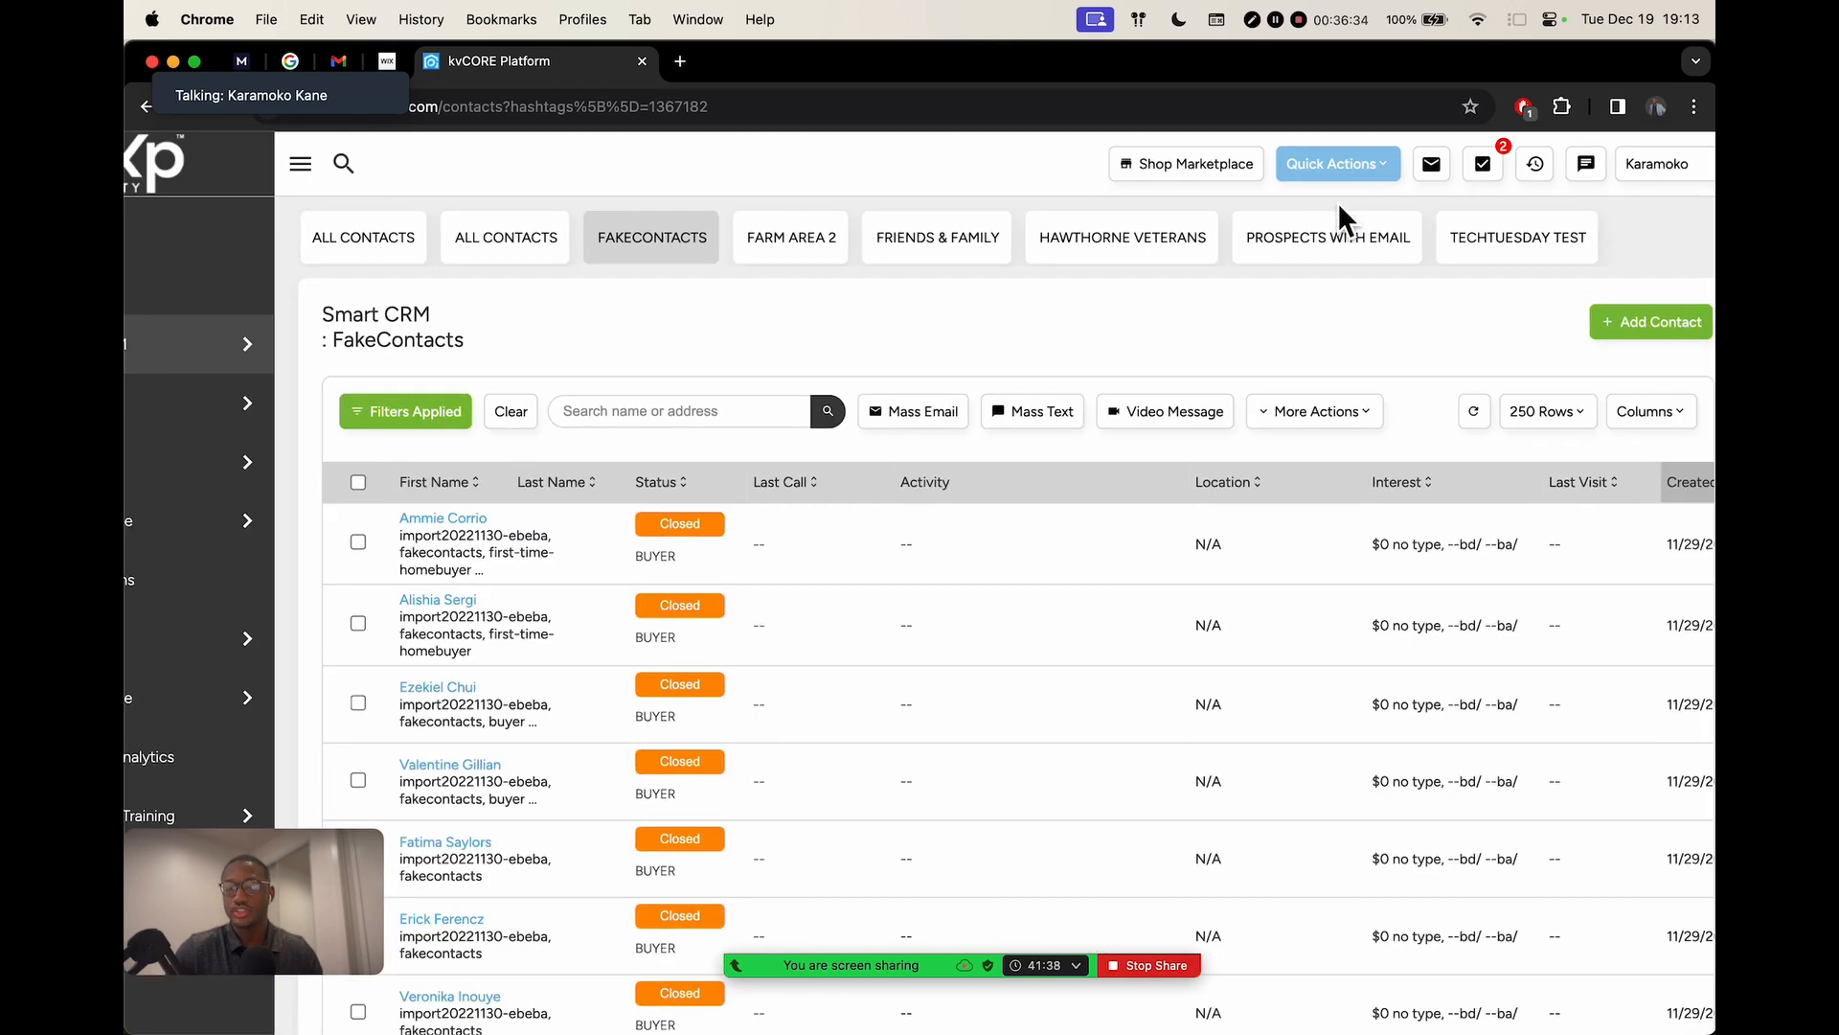
{"action": "left_click", "coordinate": [1339, 163]}
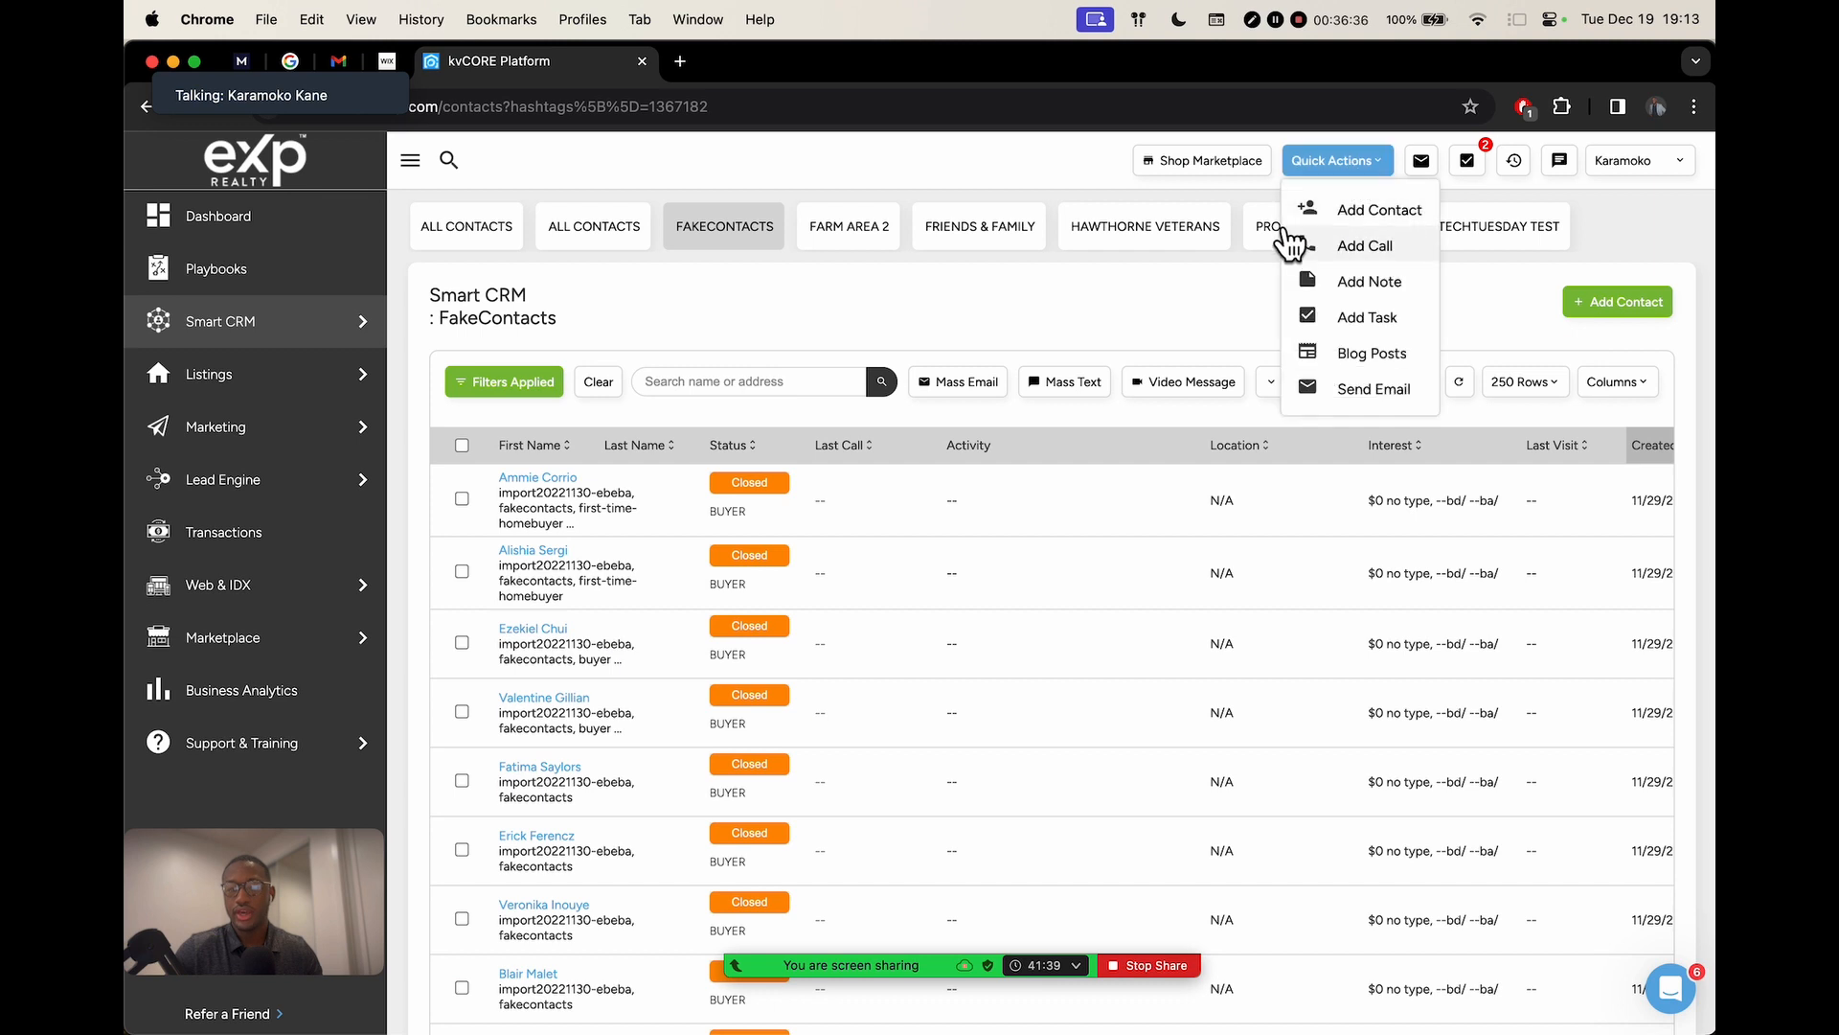
Start a new contact and enter its first name, last name and e-mail address
{"action": "left_click", "coordinate": [1355, 213]}
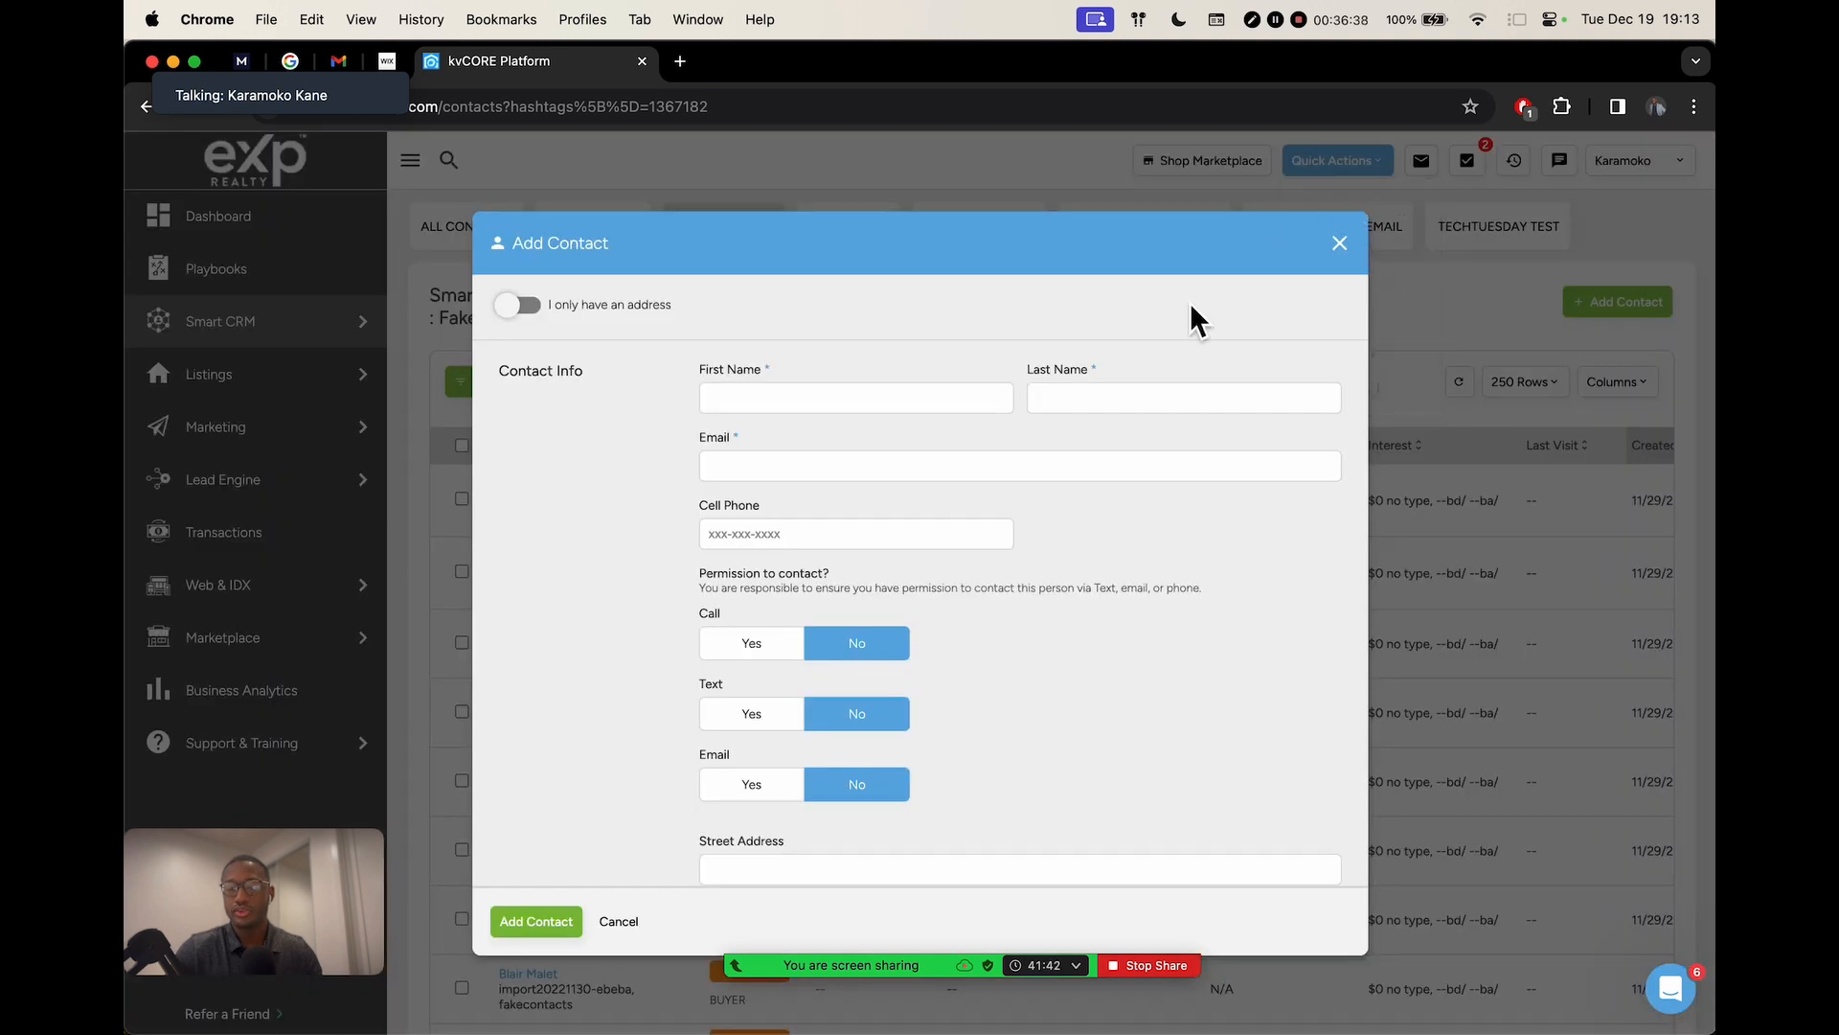
{"action": "left_click", "coordinate": [947, 410]}
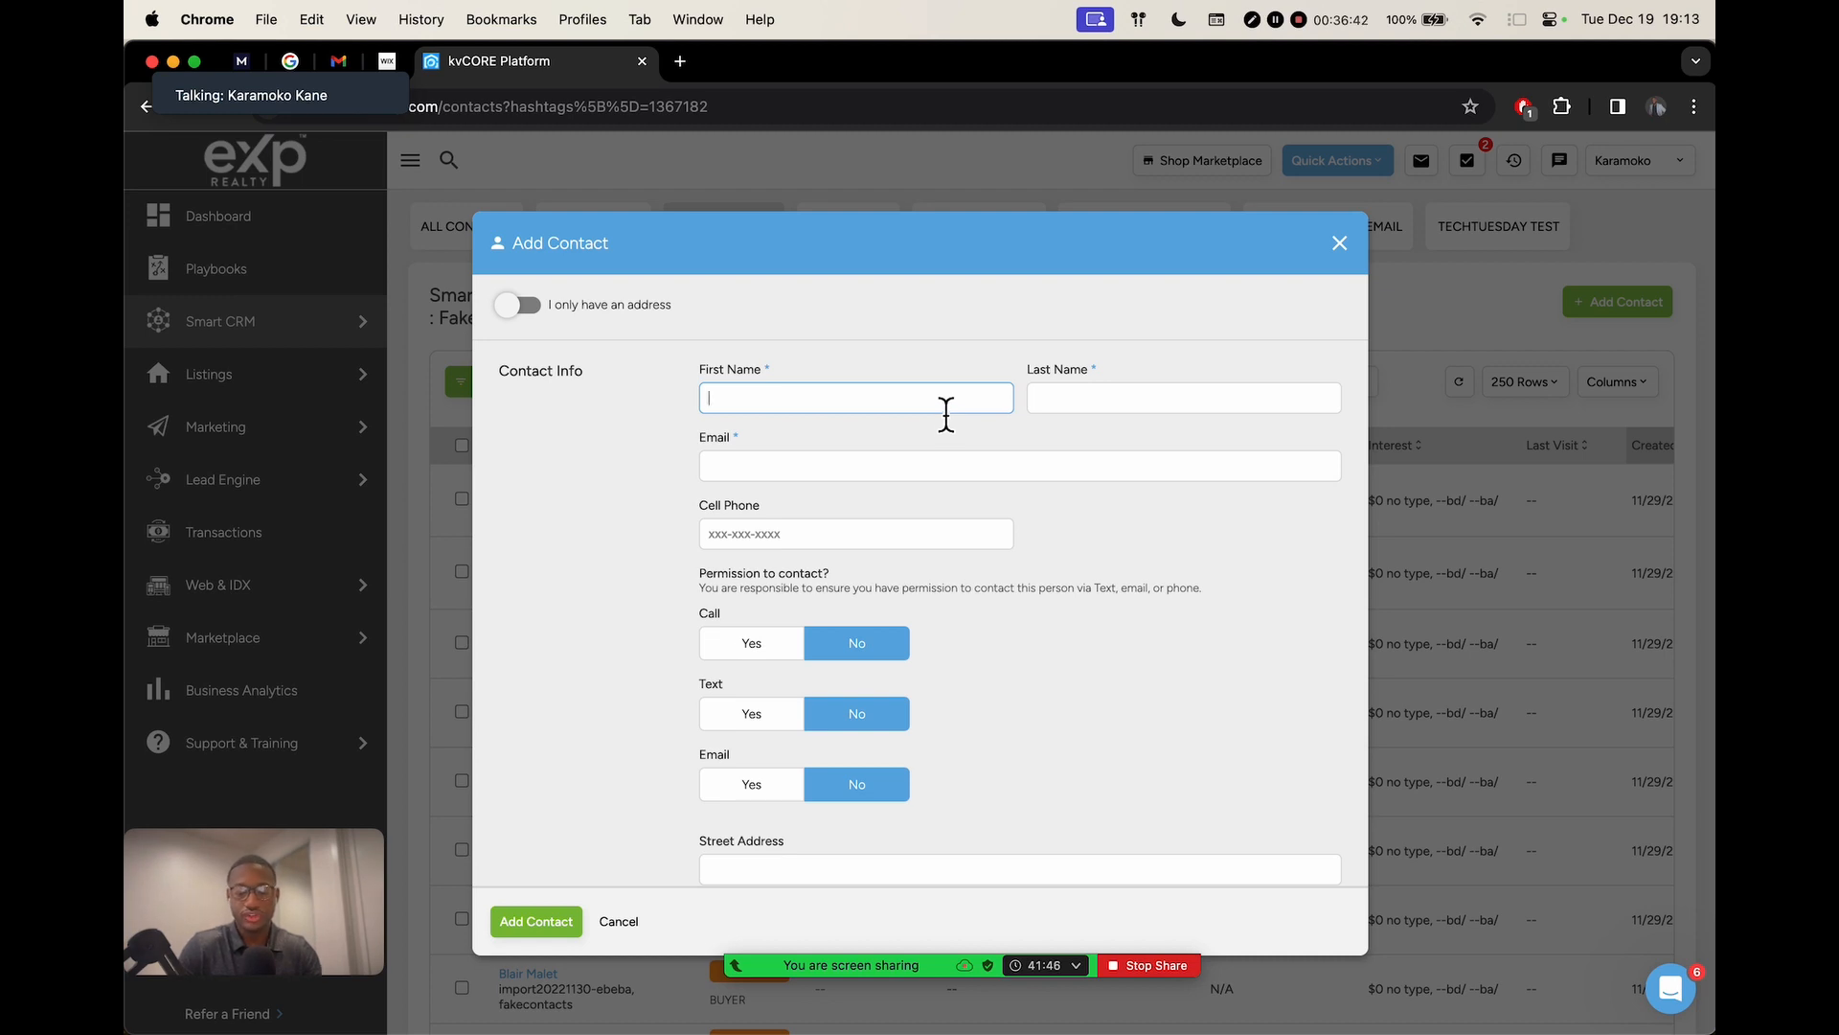
{"action": "type", "text": "Johnny"}
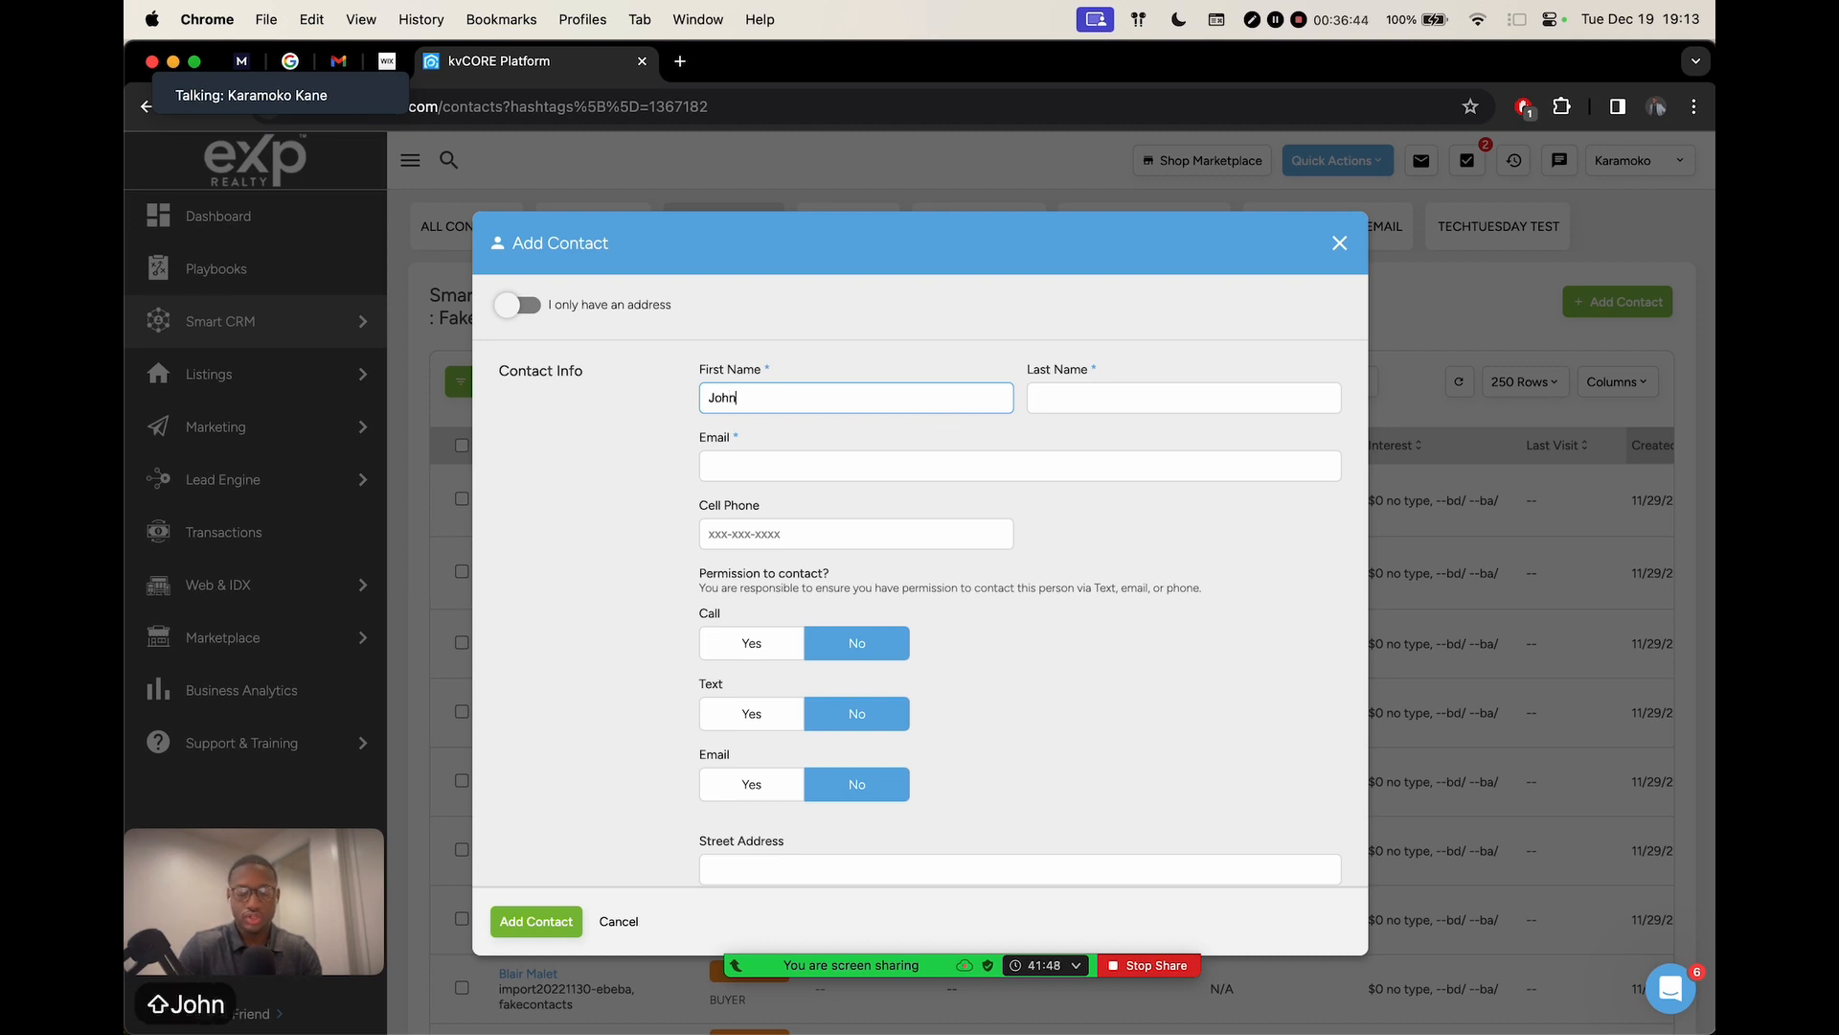
{"action": "key", "text": "Tab"}
{"action": "type", "text": "Dooee"}
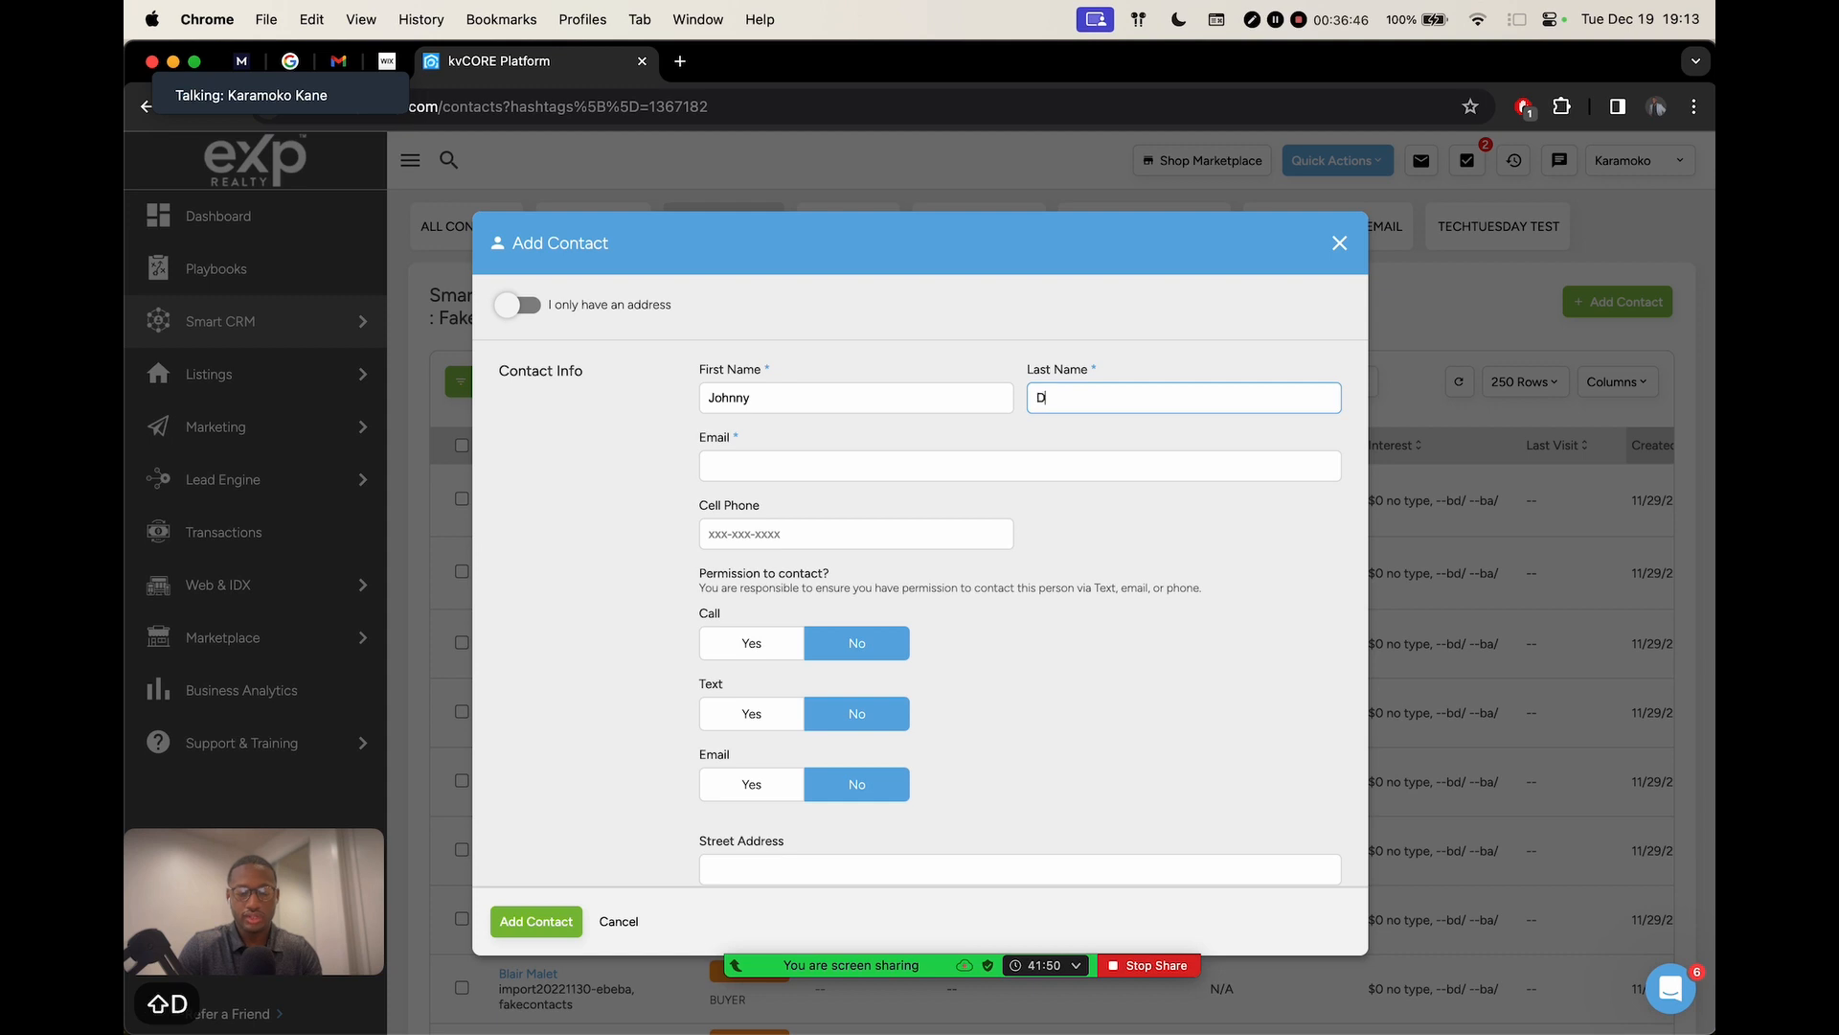
{"action": "left_click", "coordinate": [880, 468]}
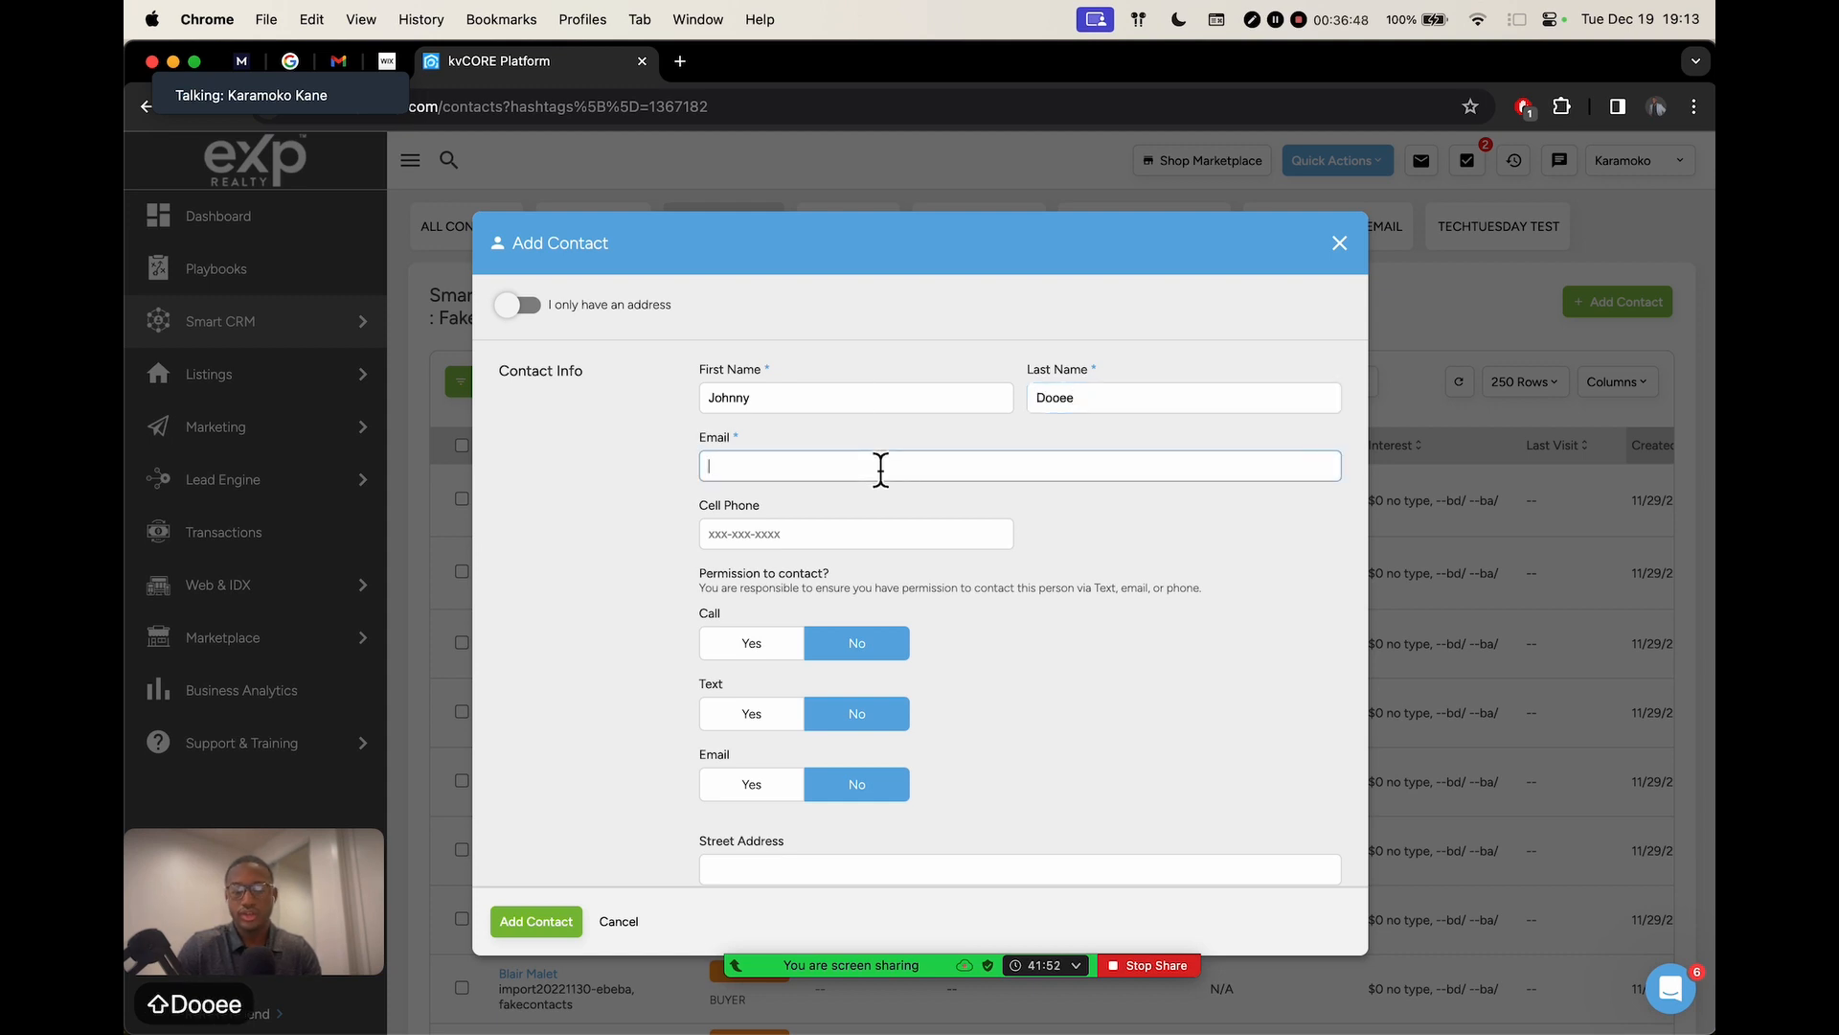
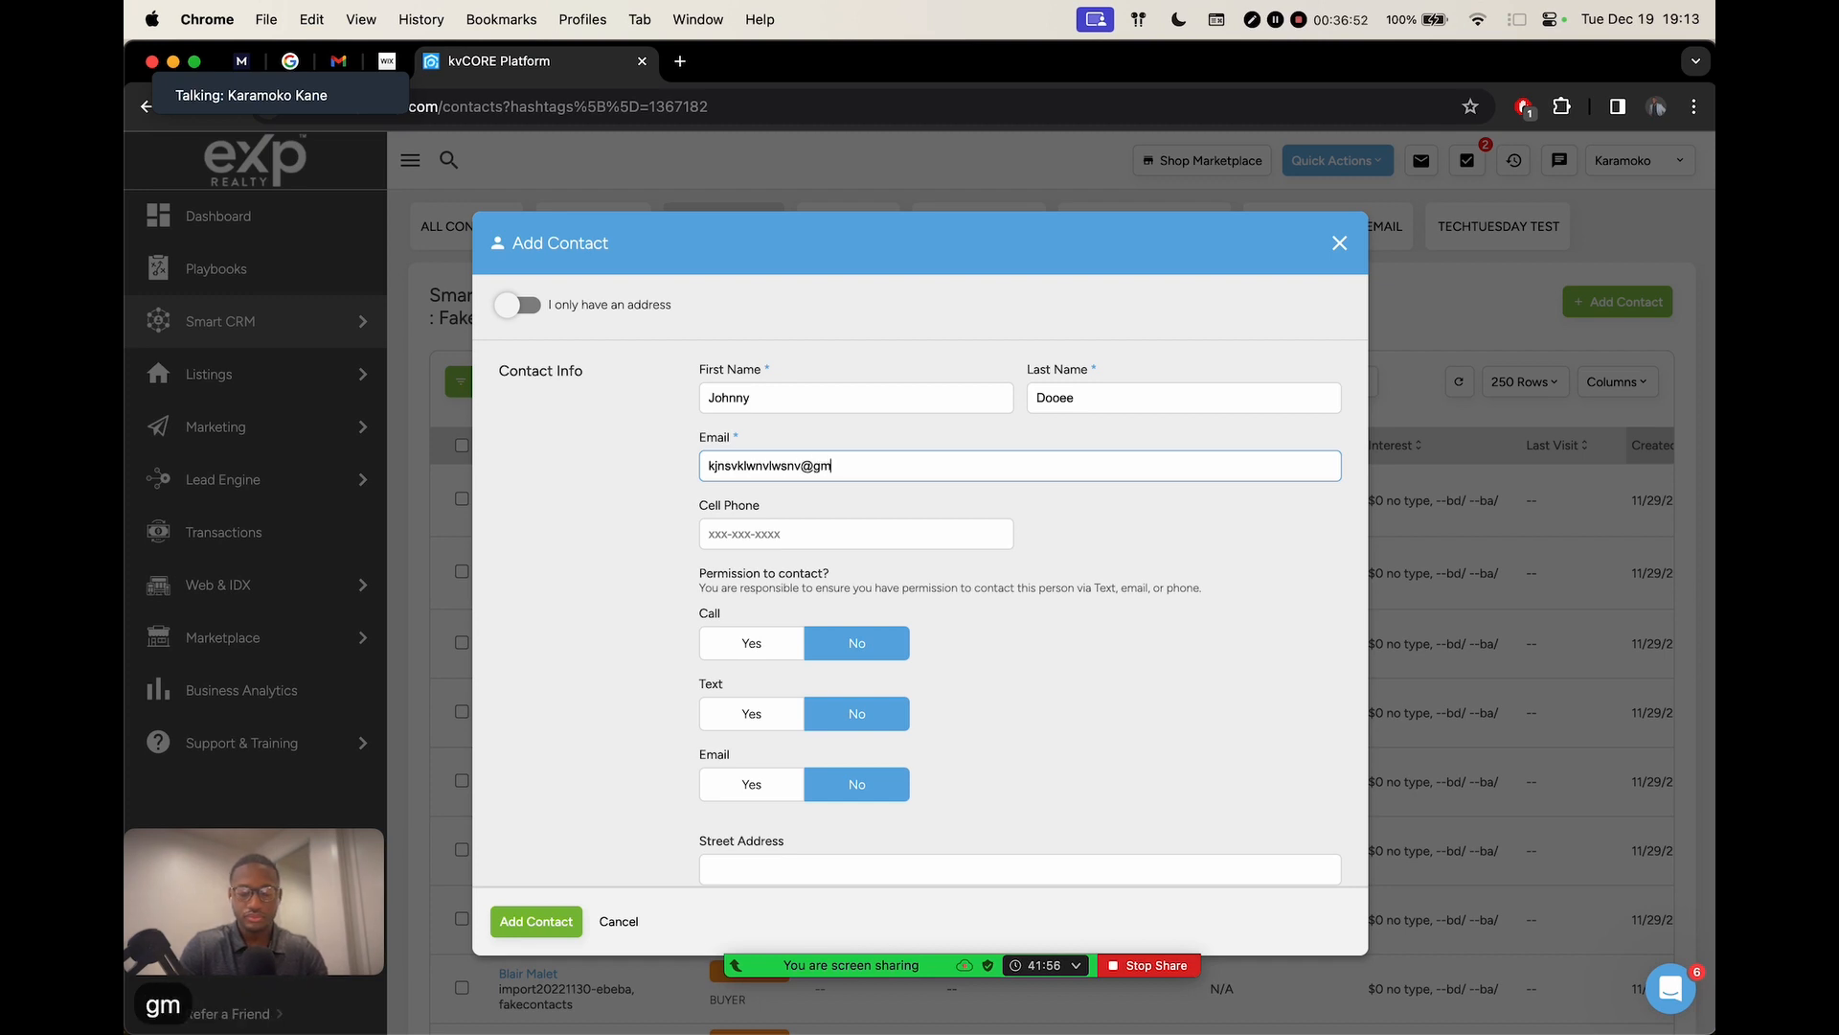
{"action": "left_click", "coordinate": [652, 455]}
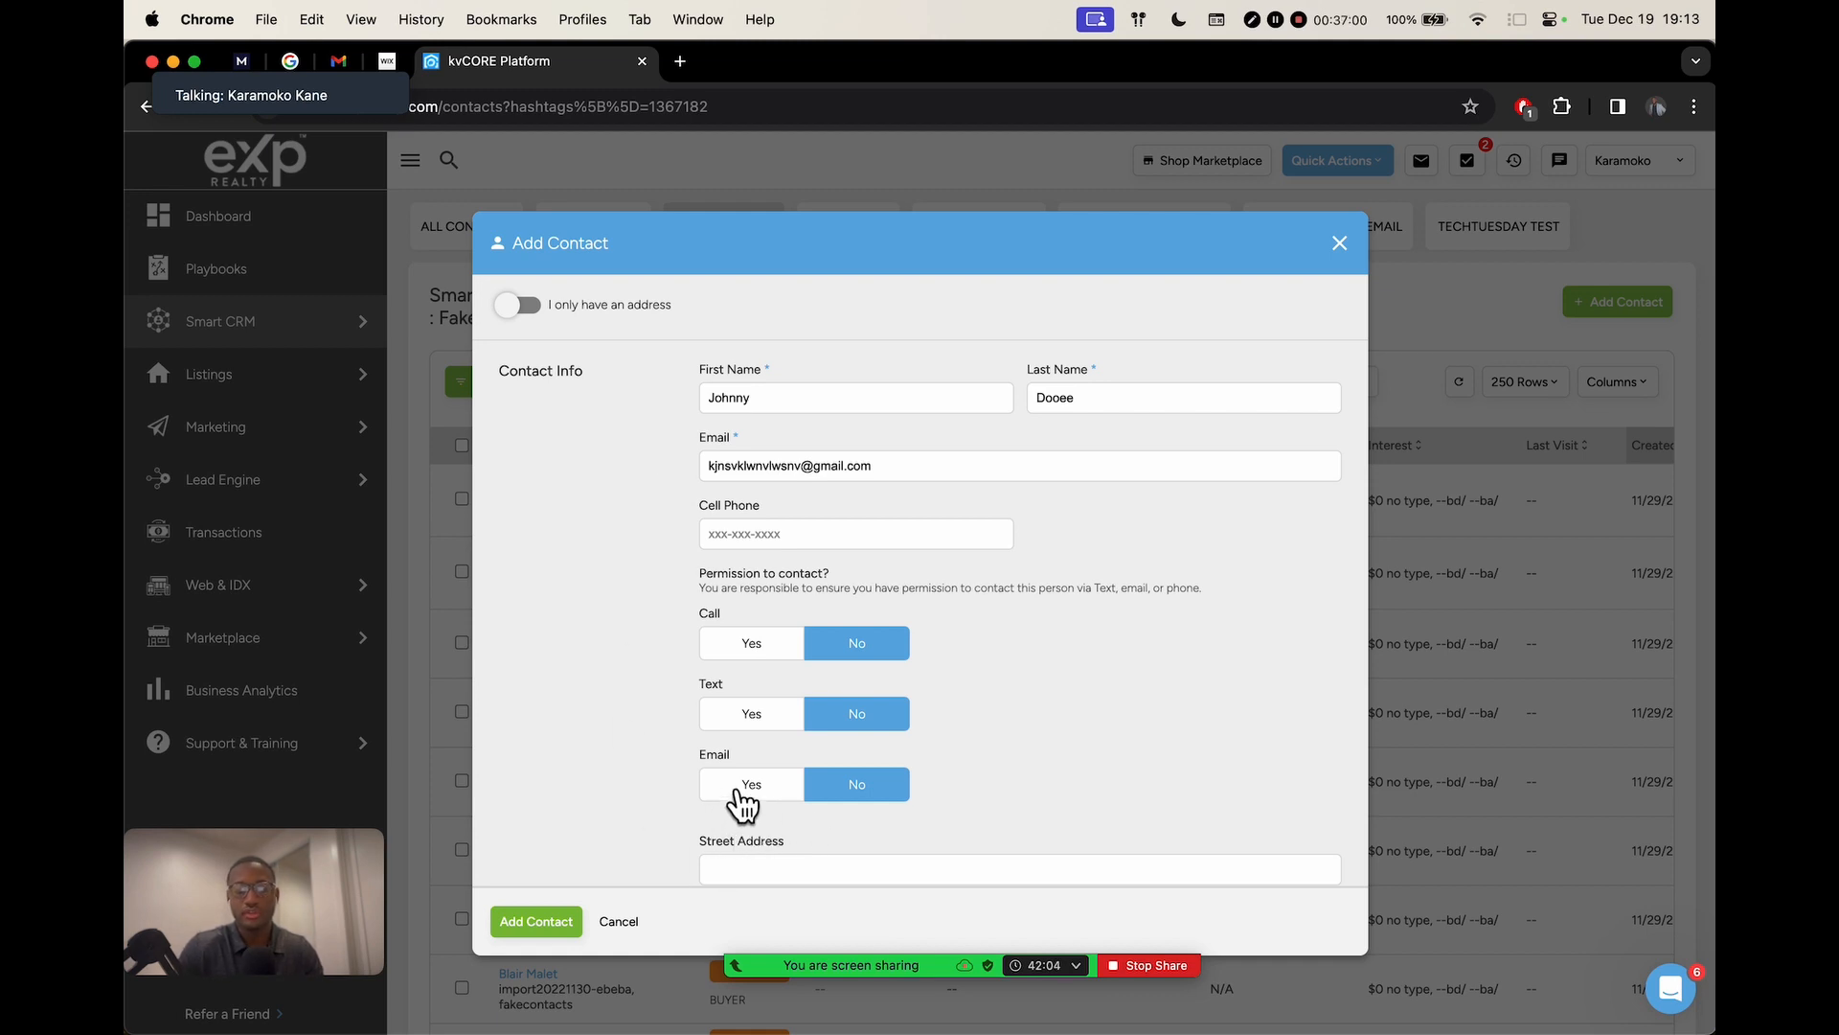
Set Email permission to Yes, leave the zip code empty, and add the contact
{"action": "scroll", "coordinate": [738, 790], "scroll_direction": "up", "scroll_amount": 5}
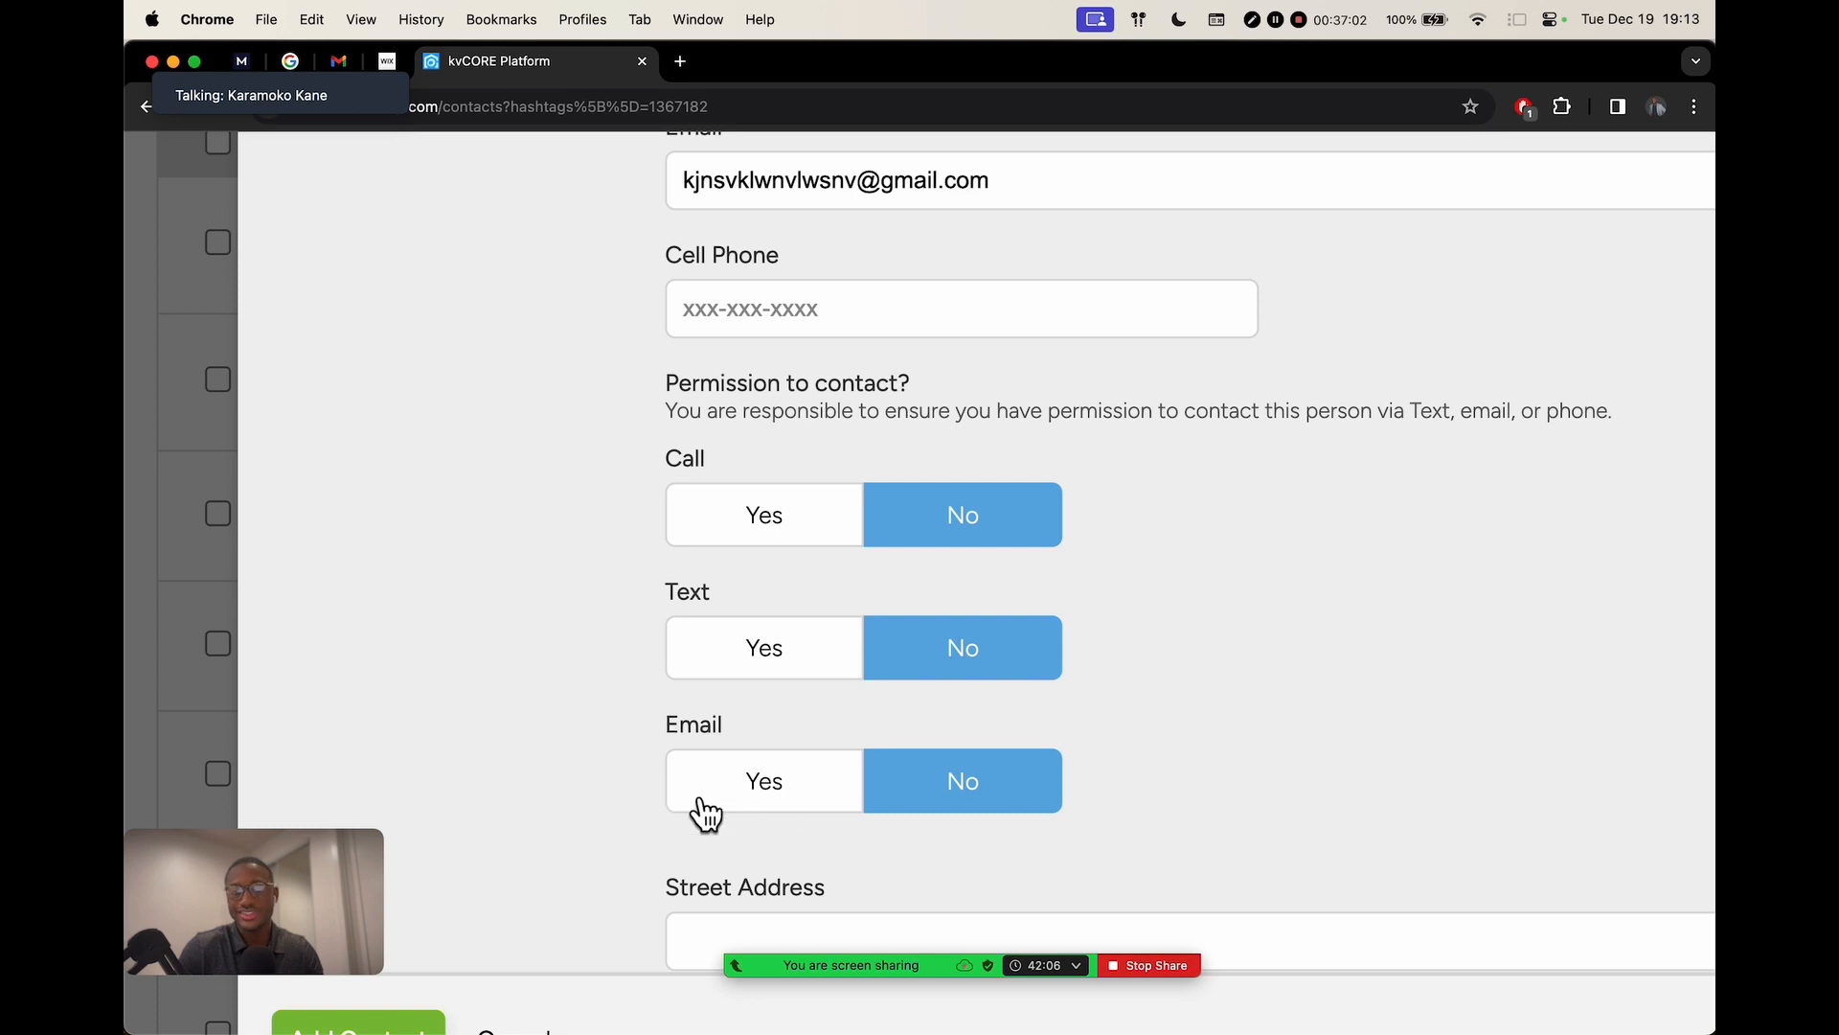
{"action": "scroll", "coordinate": [691, 921], "scroll_direction": "down", "scroll_amount": 5}
{"action": "left_click", "coordinate": [745, 793]}
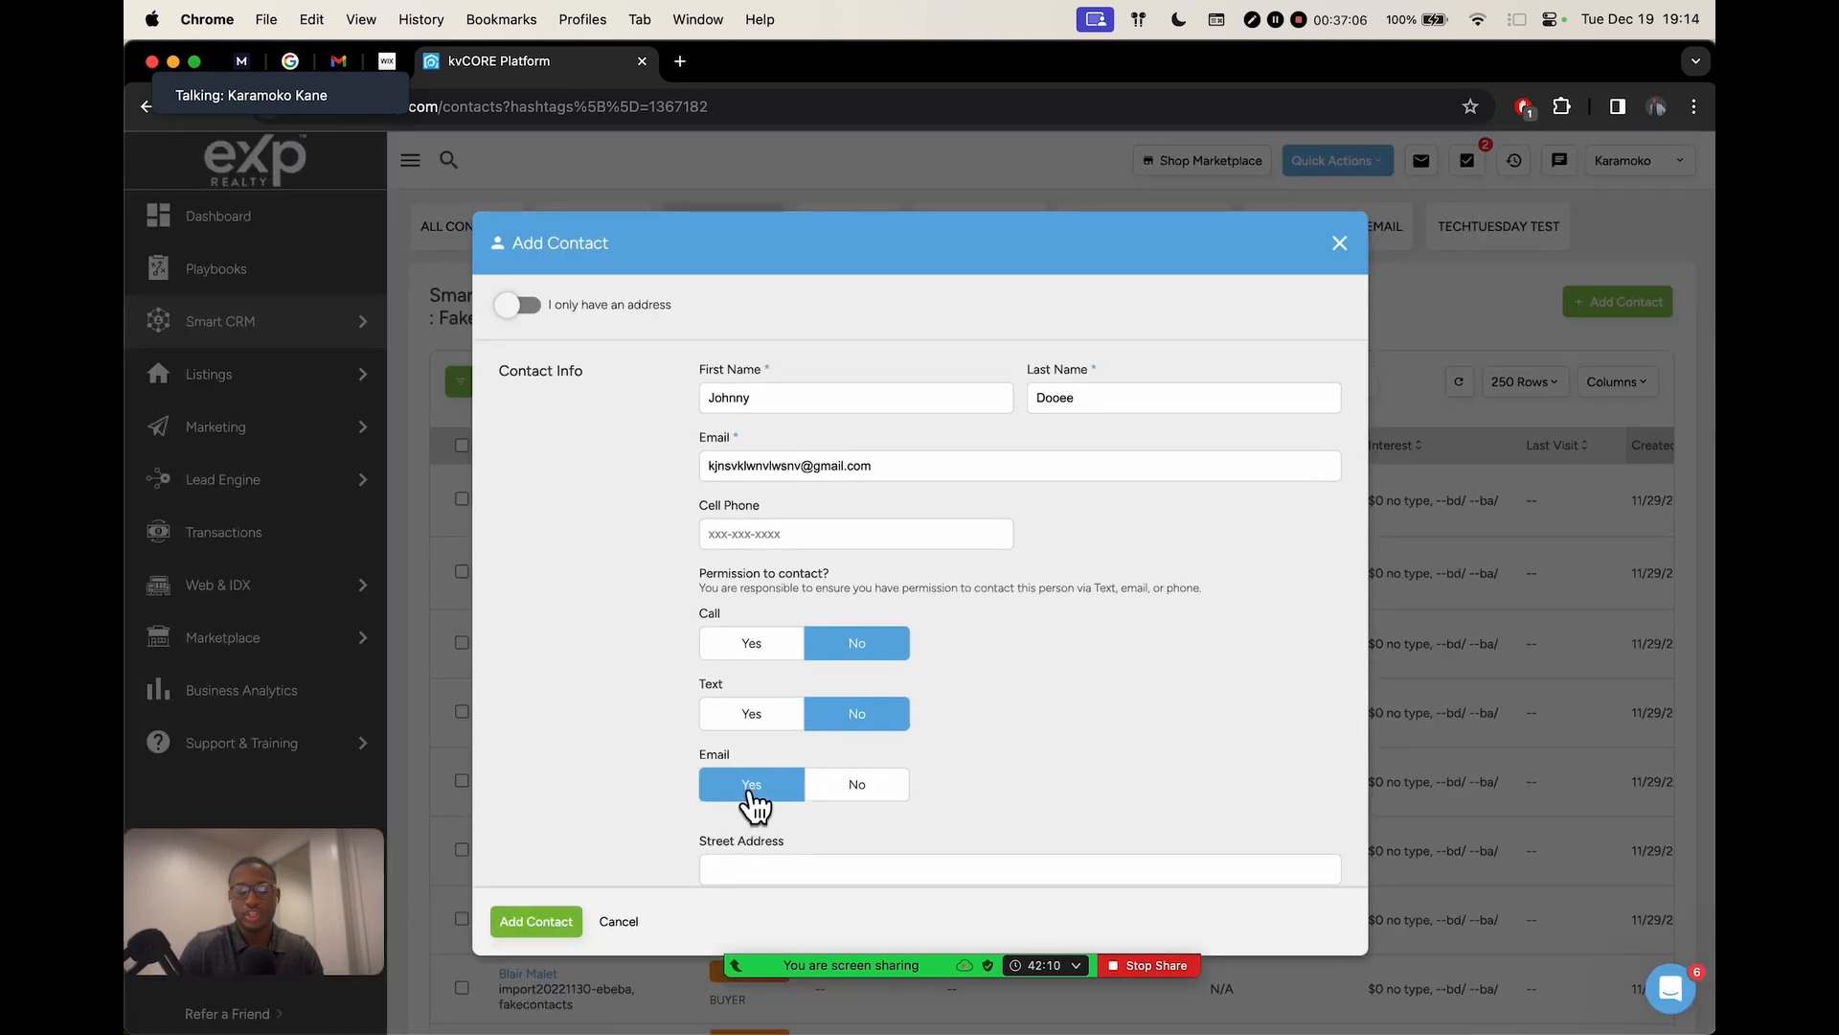
{"action": "scroll", "coordinate": [968, 675], "scroll_direction": "down", "scroll_amount": 2}
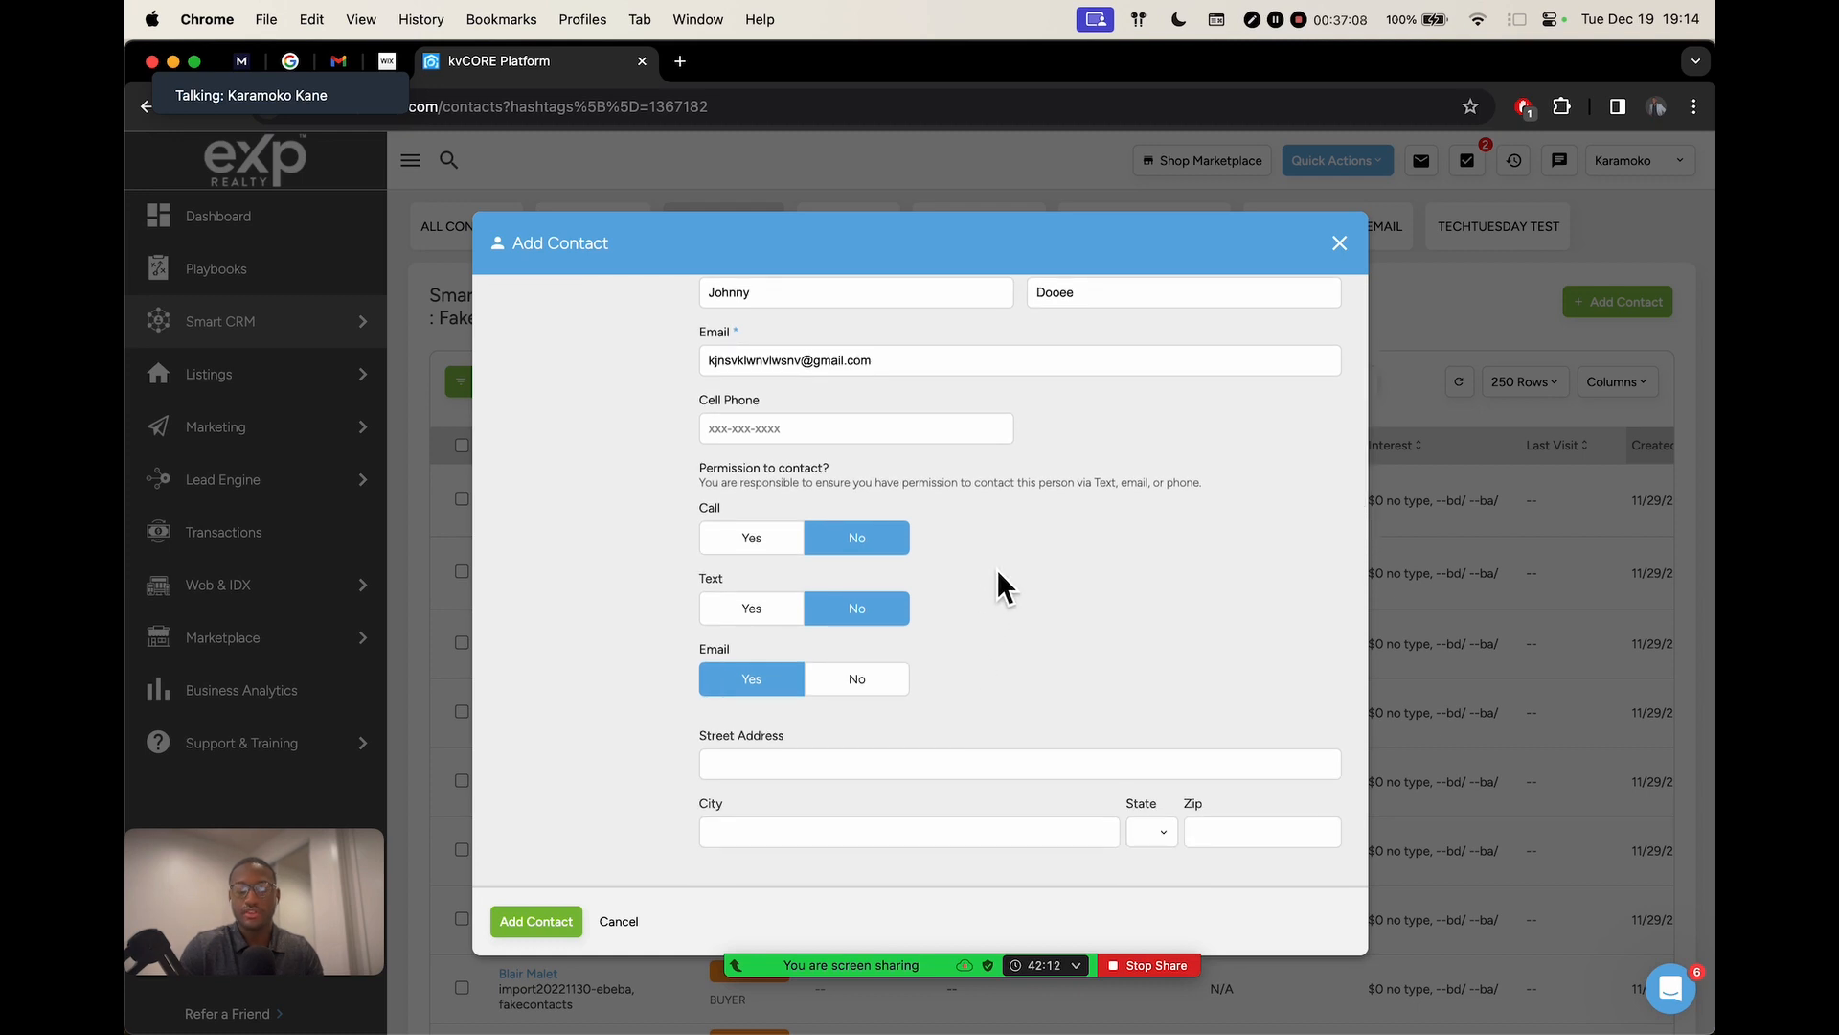
{"action": "scroll", "coordinate": [989, 583], "scroll_direction": "down", "scroll_amount": 3}
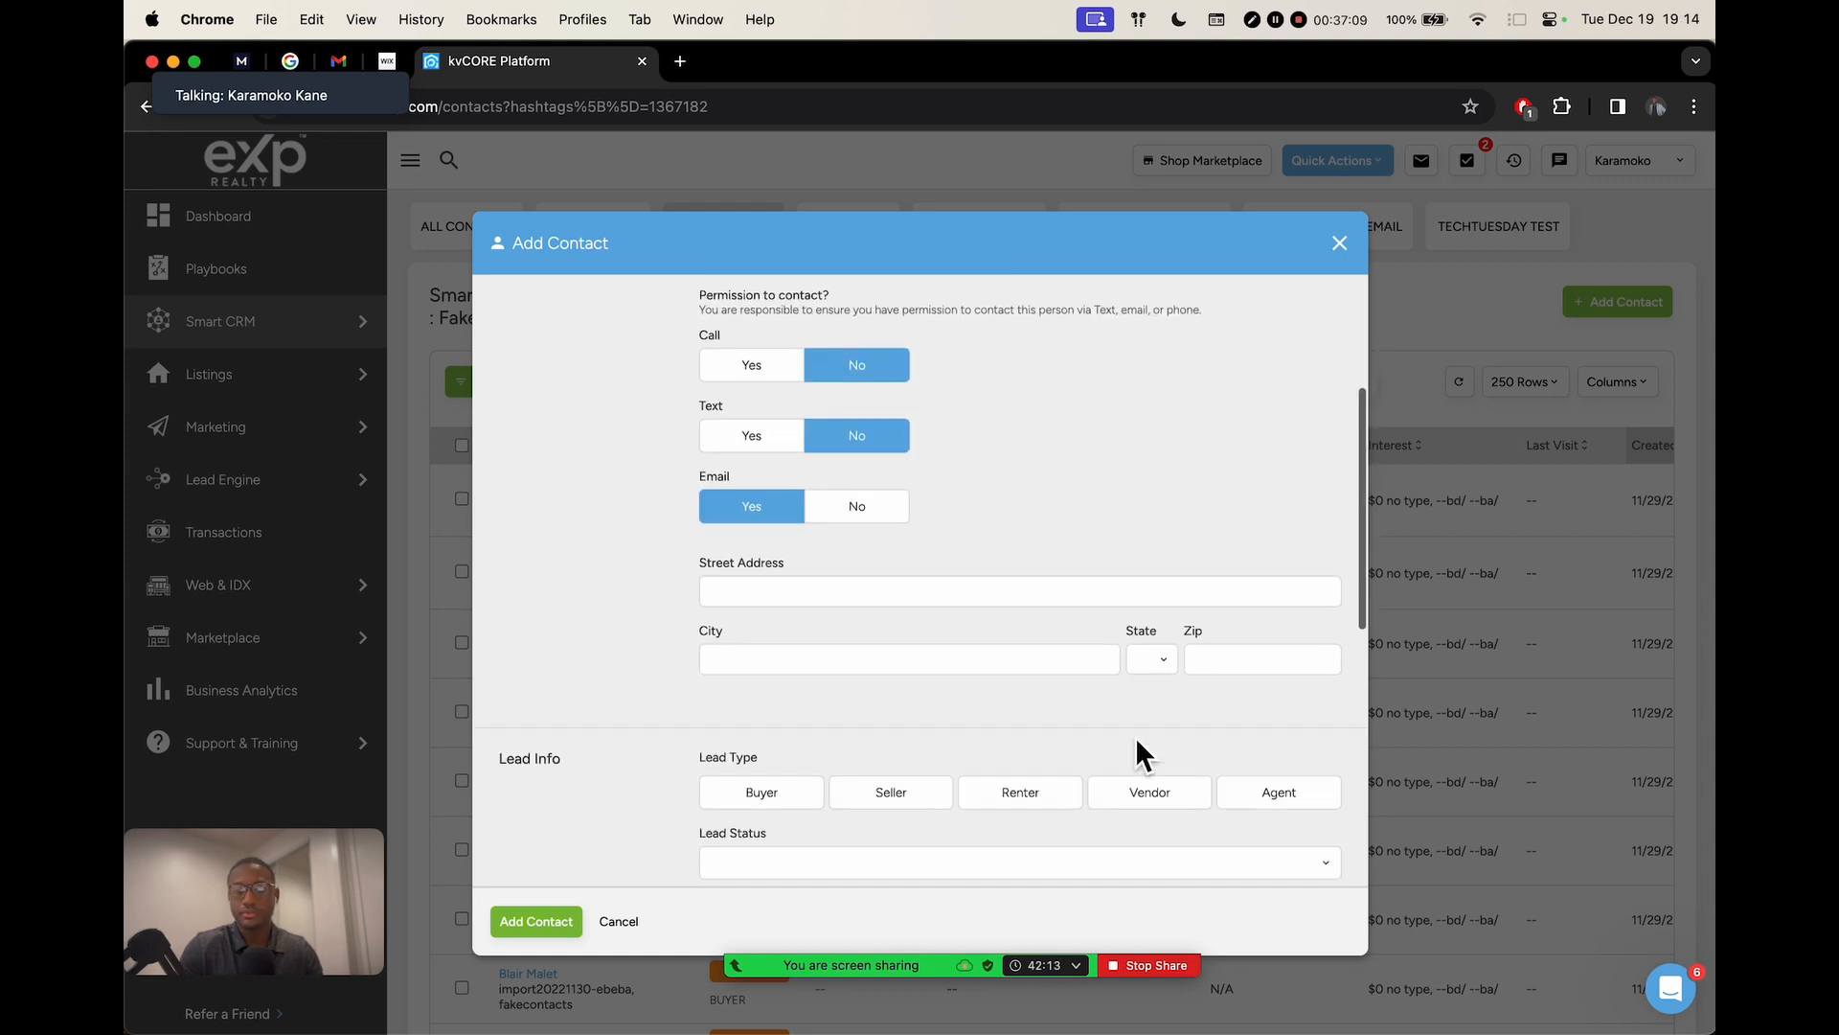
{"action": "left_click", "coordinate": [1236, 661]}
{"action": "type", "text": "90504"}
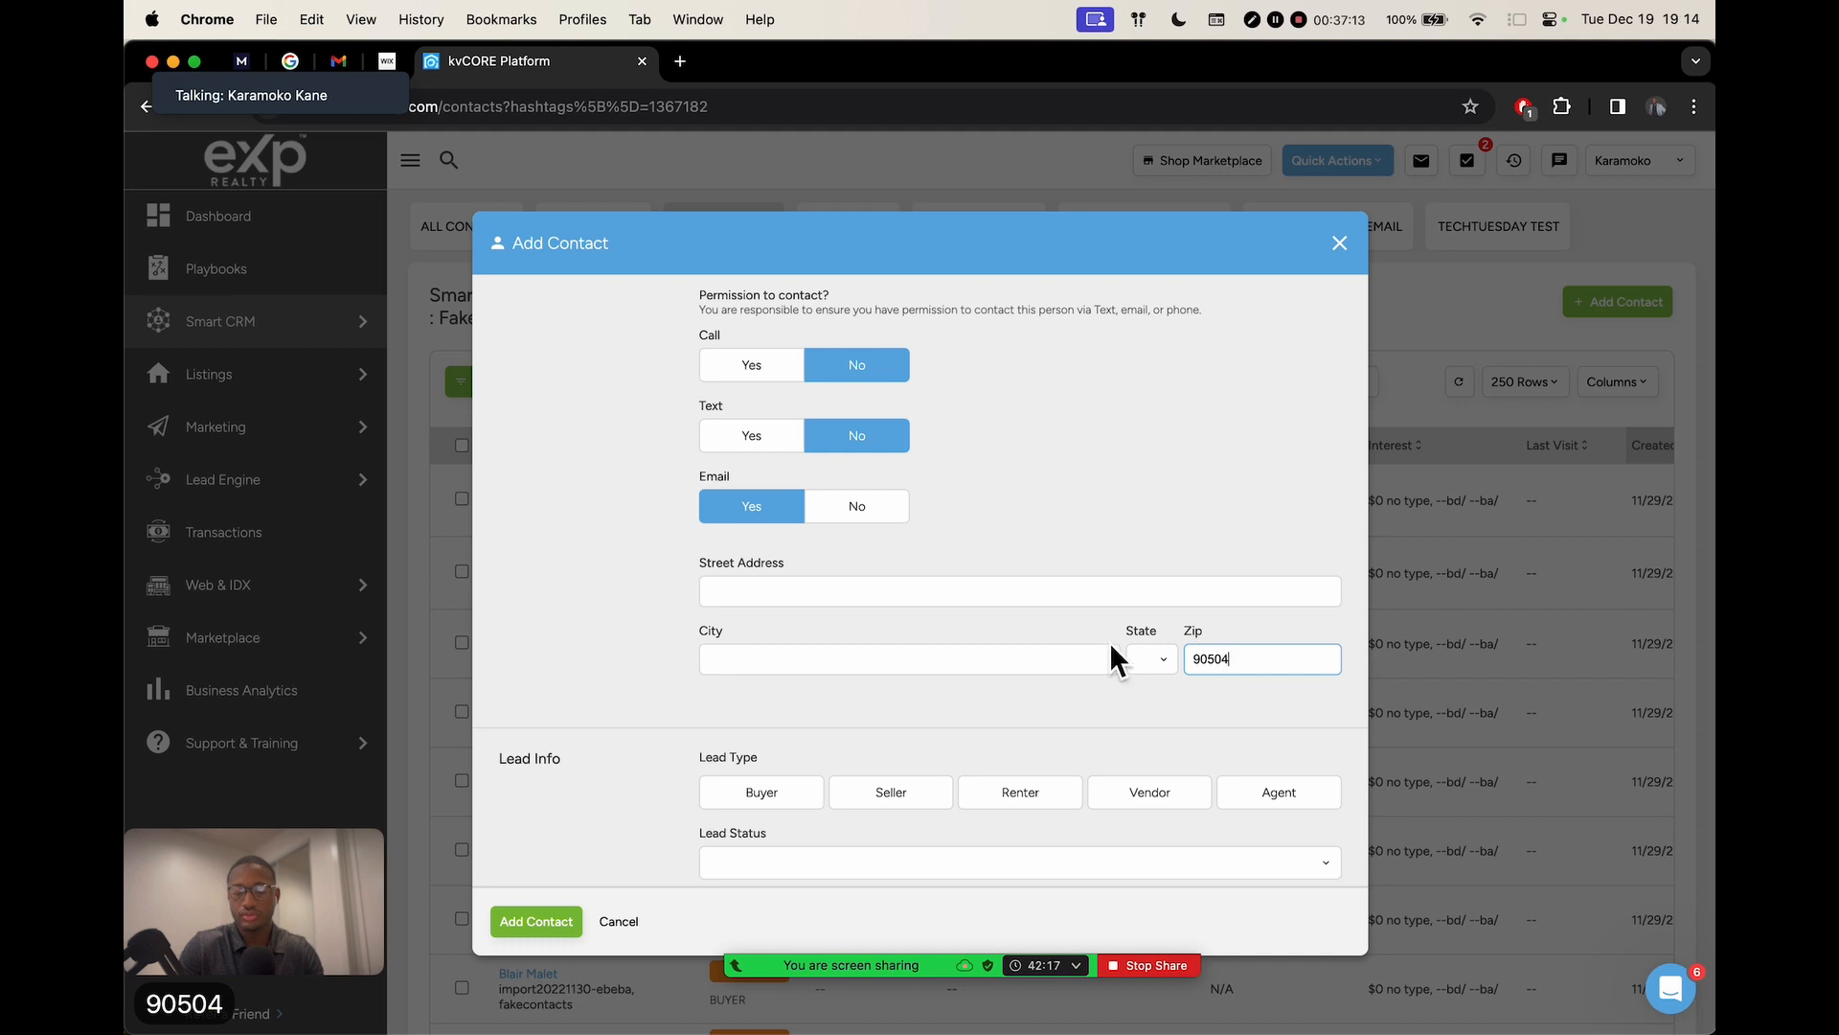
{"action": "left_click", "coordinate": [1150, 709]}
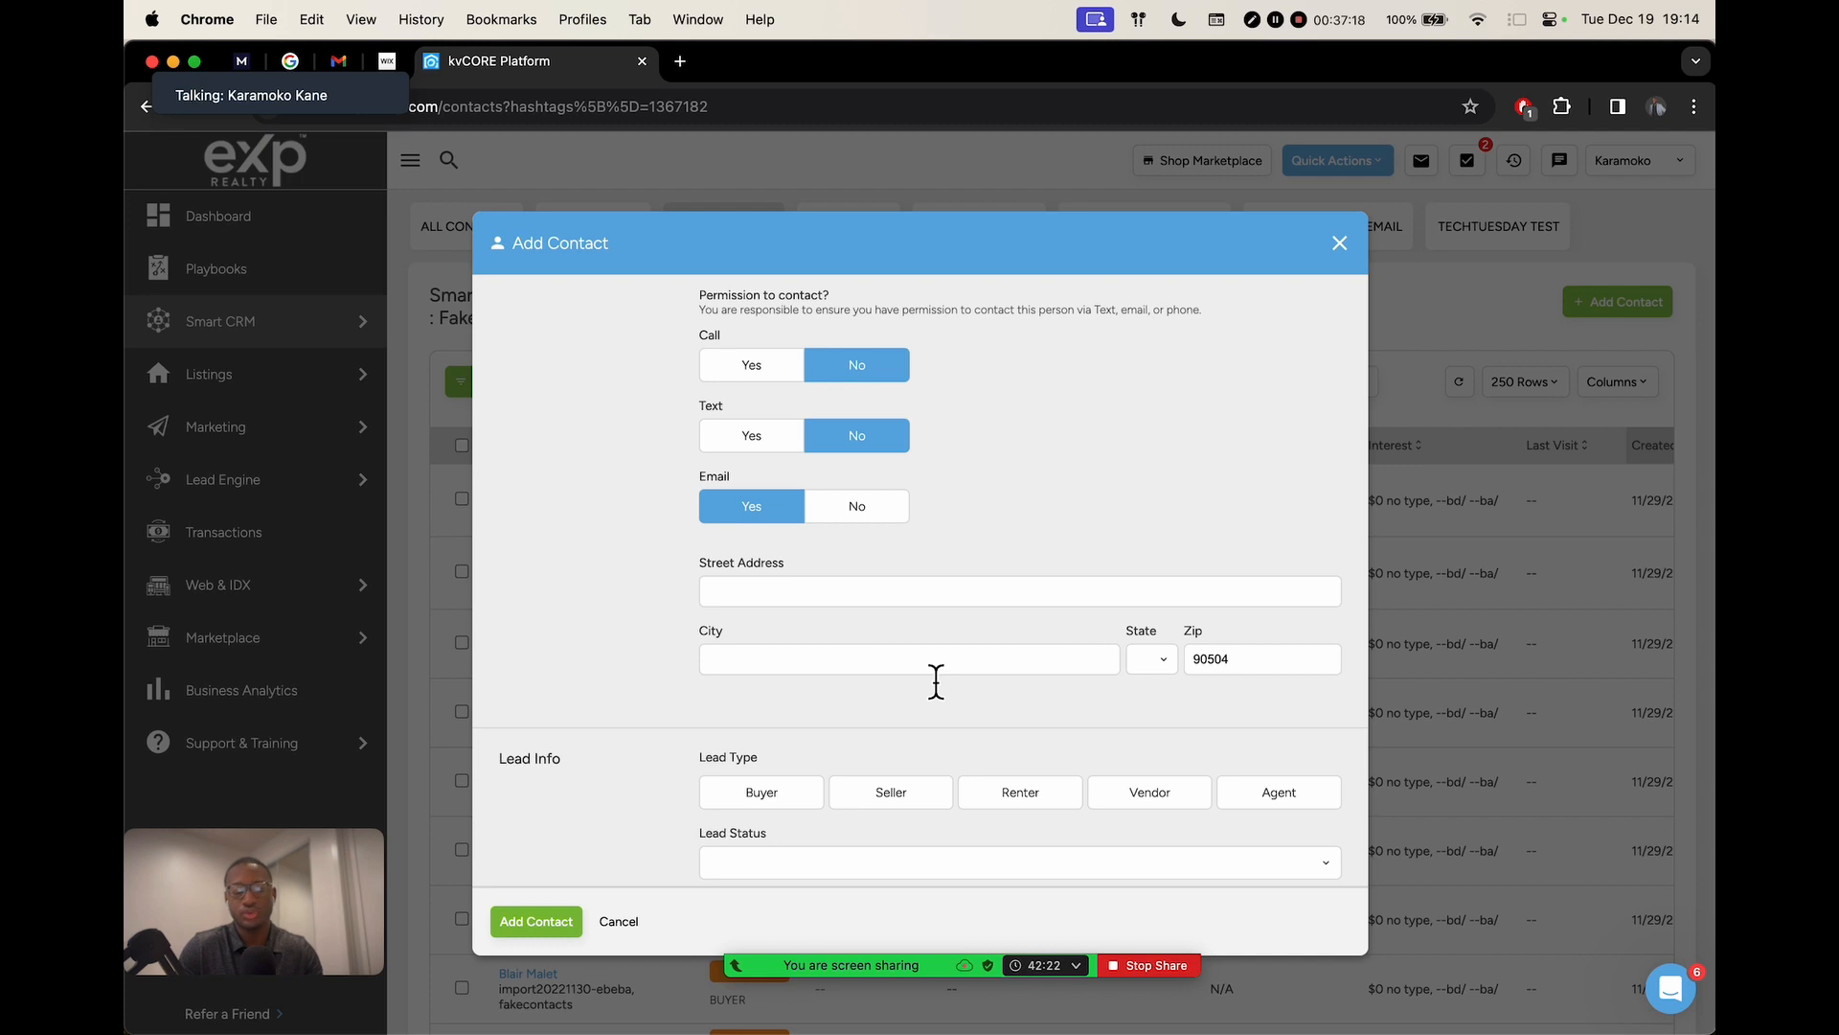
{"action": "double_click", "coordinate": [1231, 661]}
{"action": "key", "text": "BackSpace"}
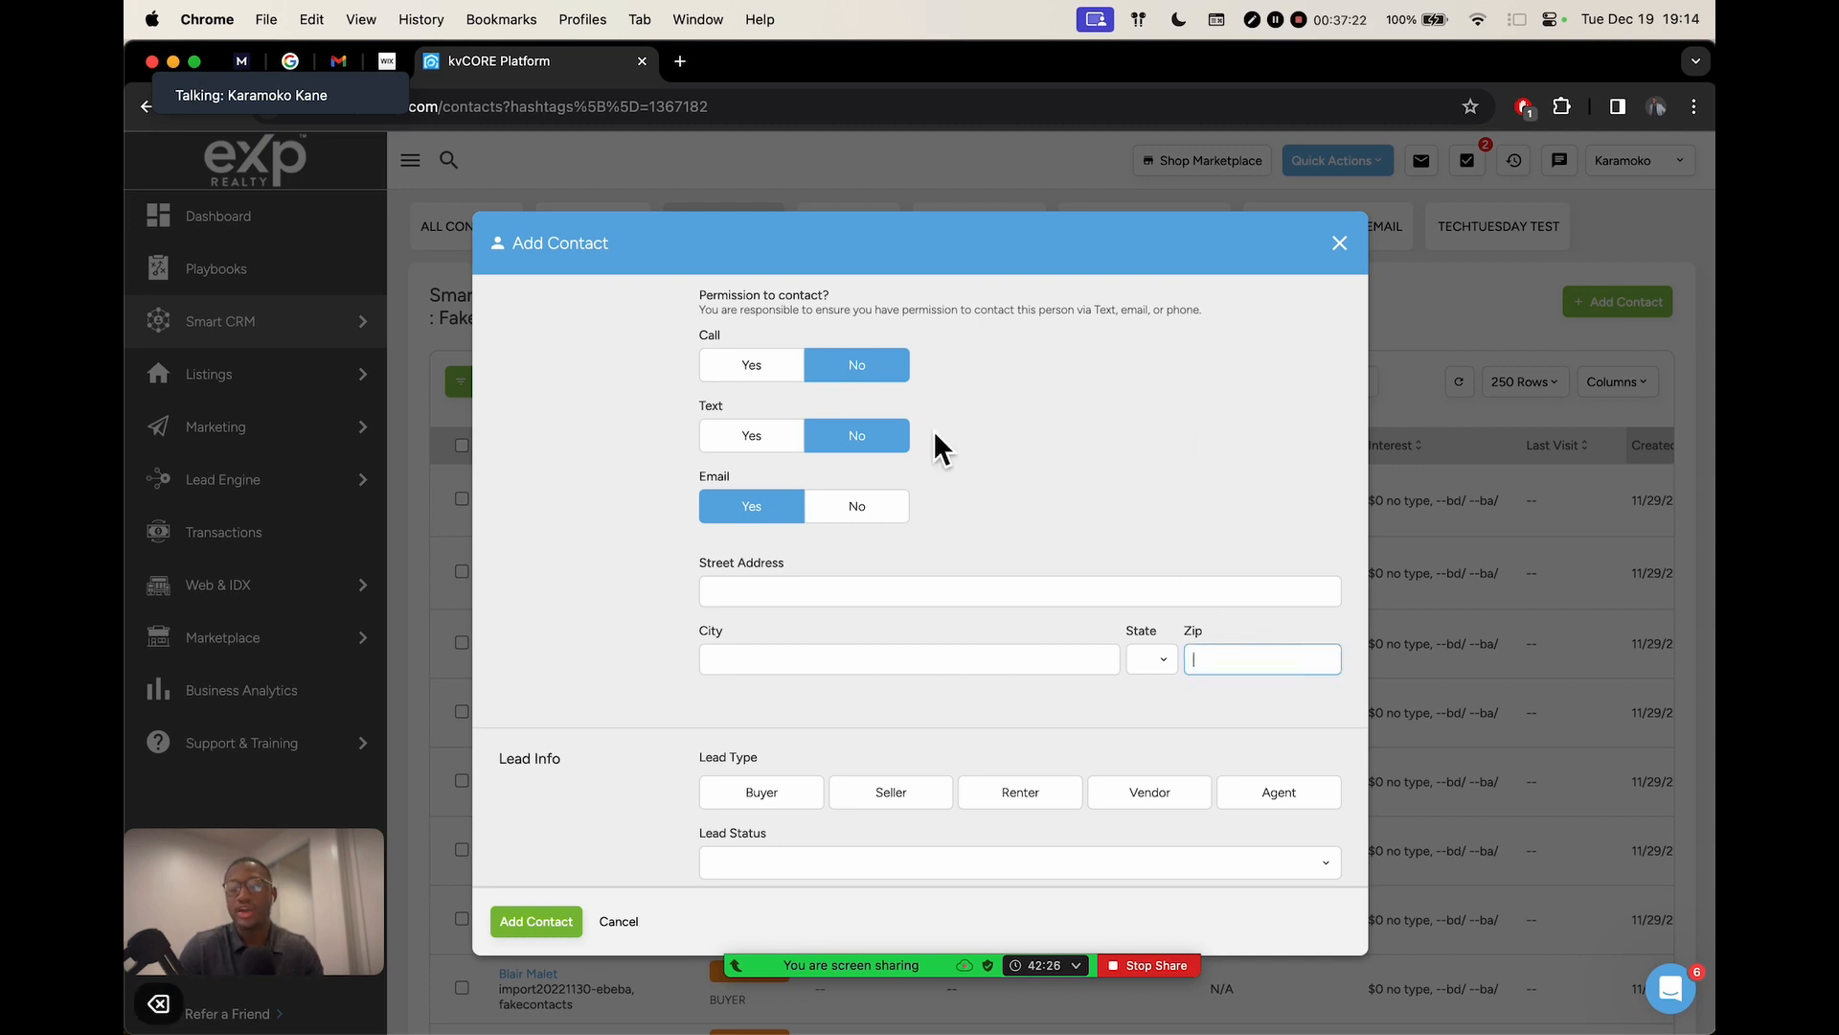
{"action": "scroll", "coordinate": [1078, 489], "scroll_direction": "up", "scroll_amount": 5}
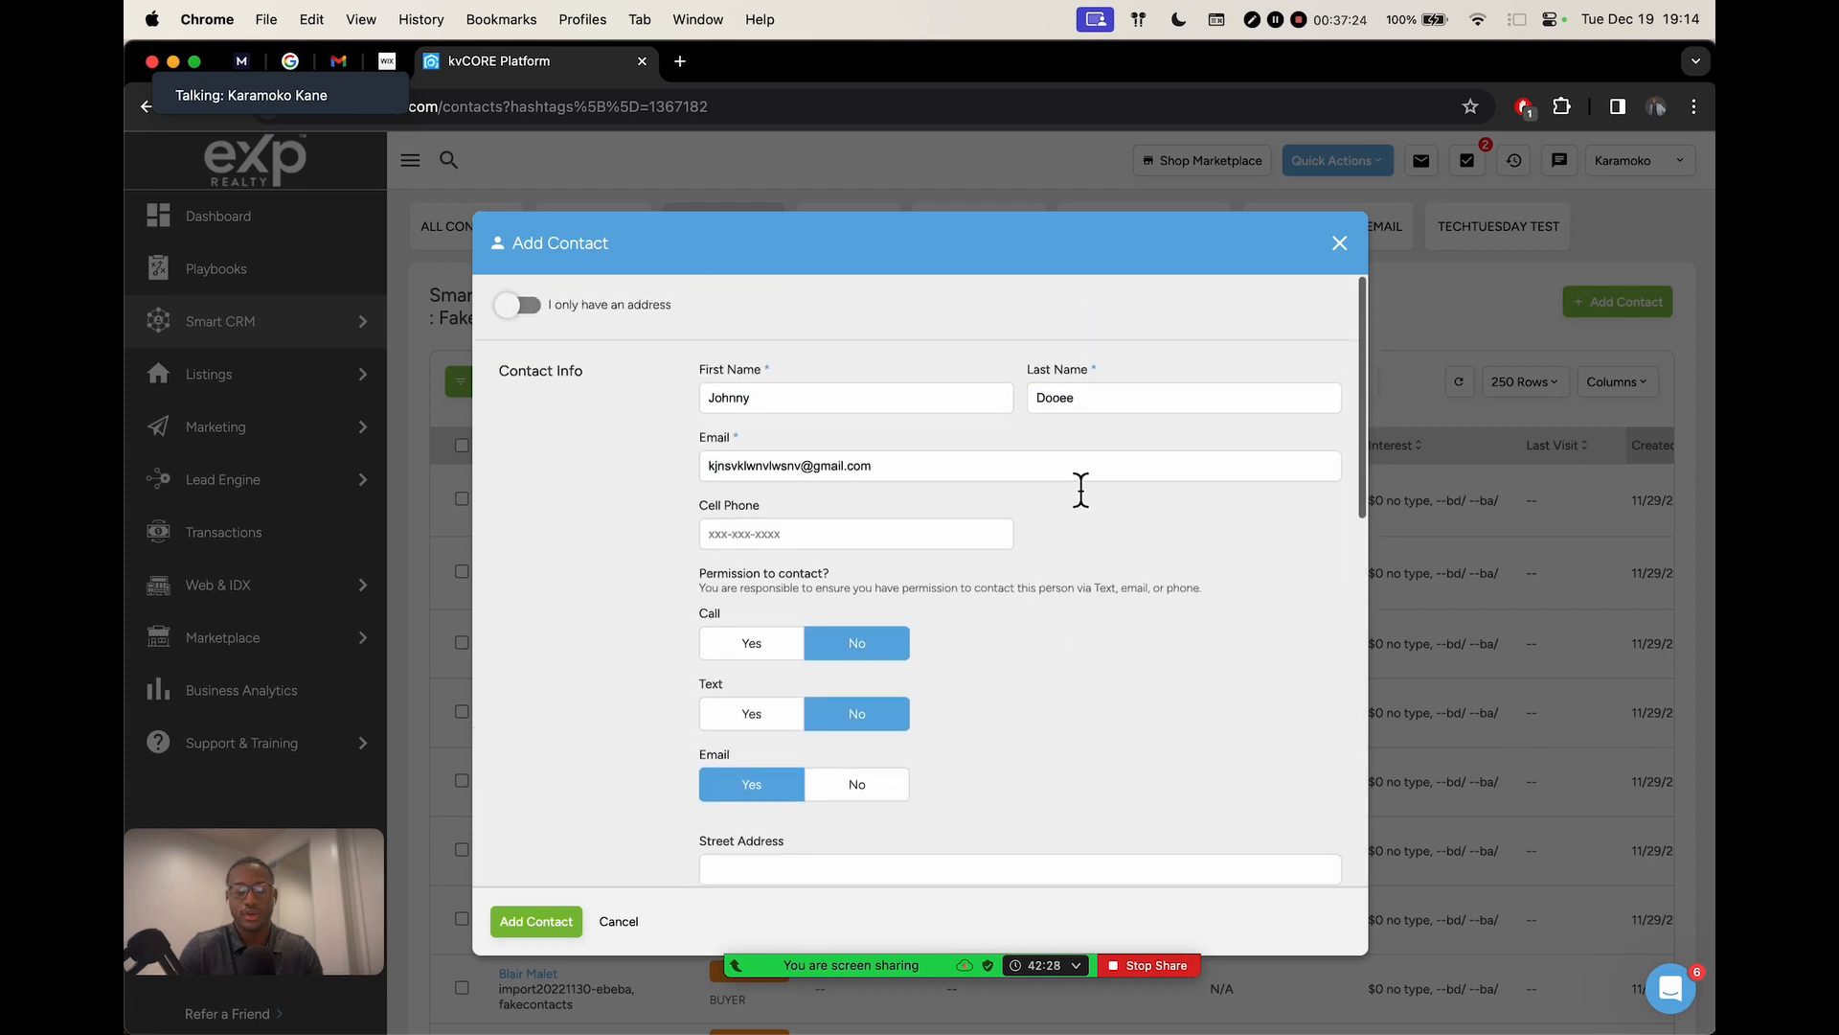
{"action": "left_click", "coordinate": [533, 922]}
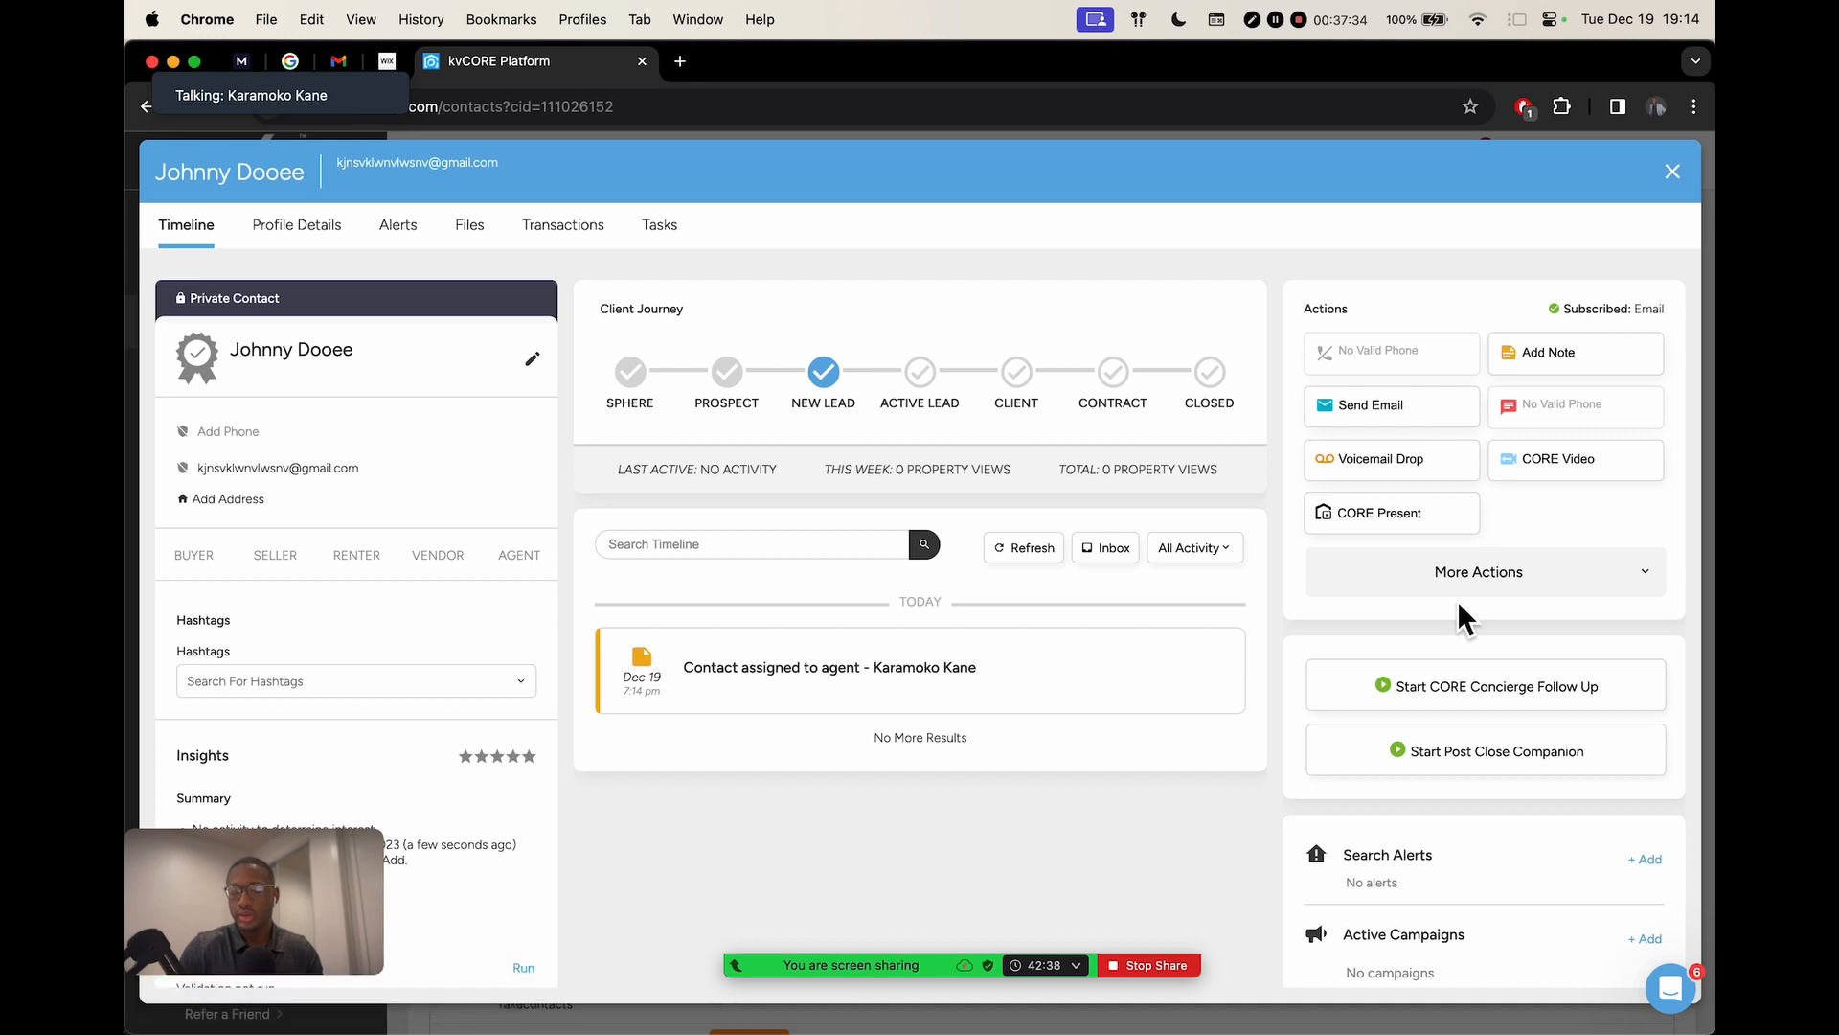
Start a market report and pick Los Angeles county from the 'los angeles' search
{"action": "scroll", "coordinate": [1457, 602], "scroll_direction": "down", "scroll_amount": 3}
{"action": "scroll", "coordinate": [1457, 599], "scroll_direction": "down", "scroll_amount": 4}
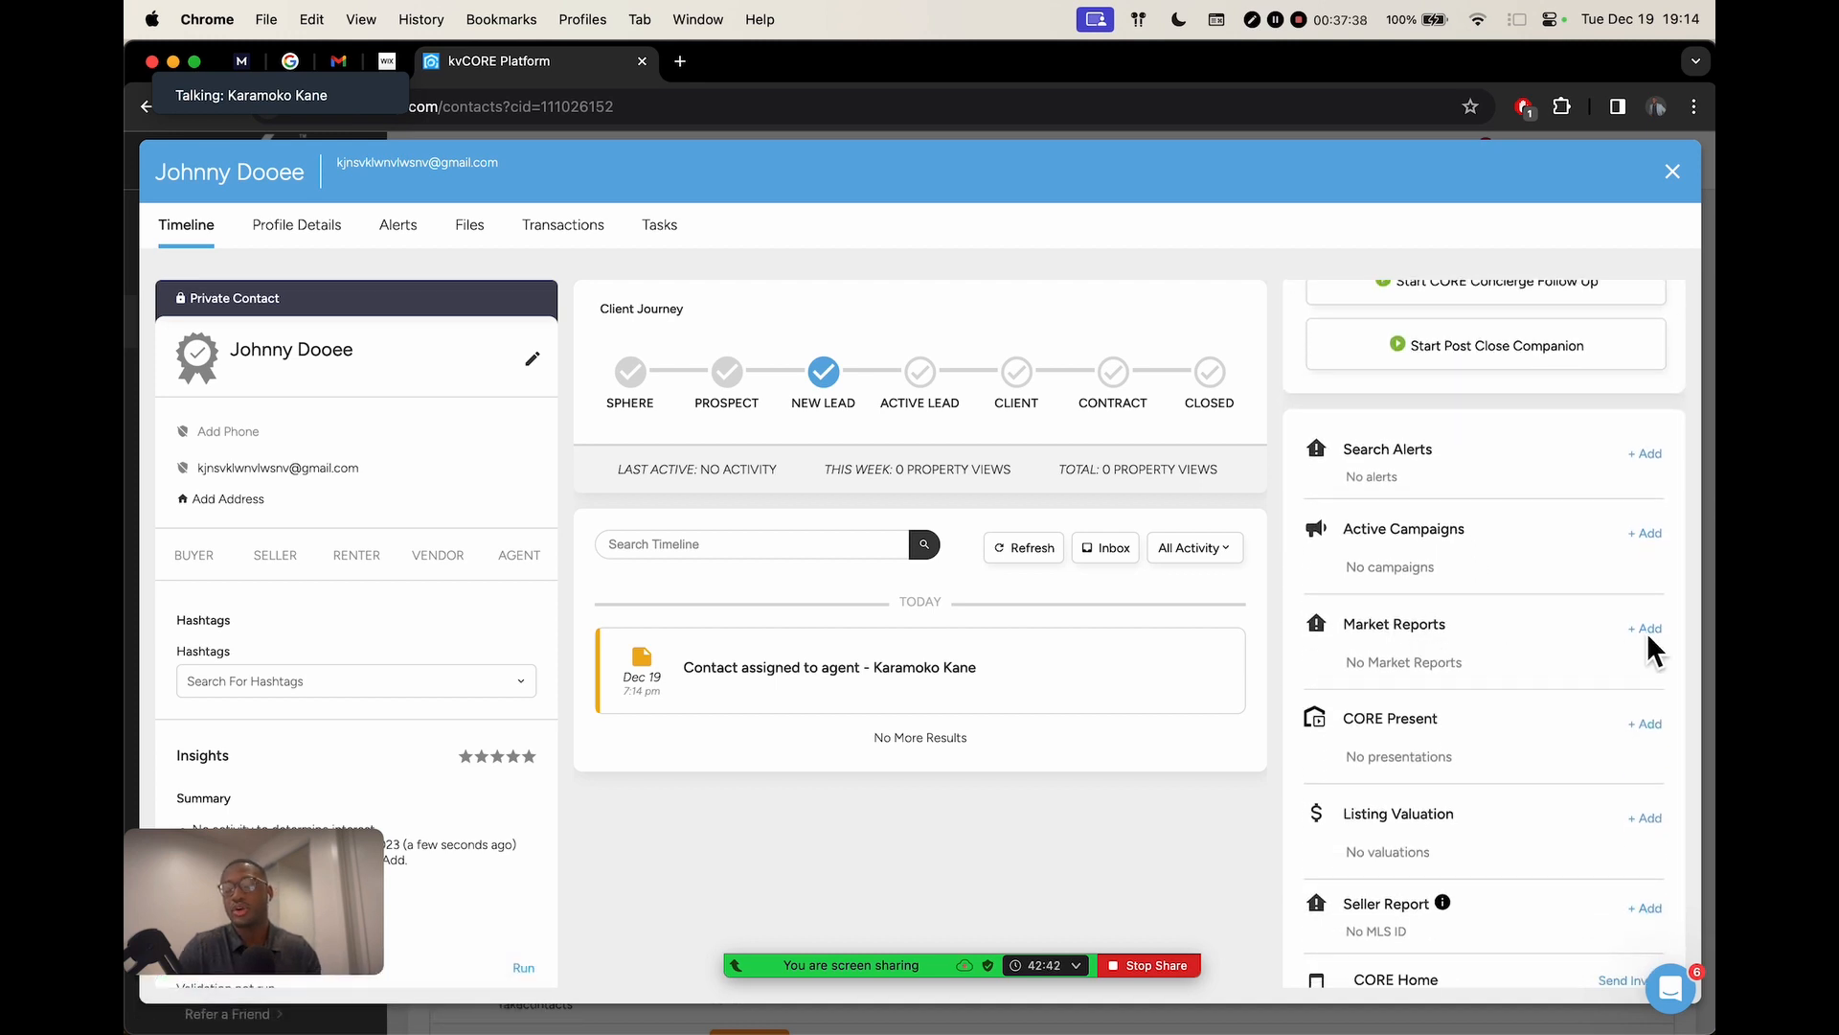
{"action": "scroll", "coordinate": [1533, 623], "scroll_direction": "up", "scroll_amount": 5}
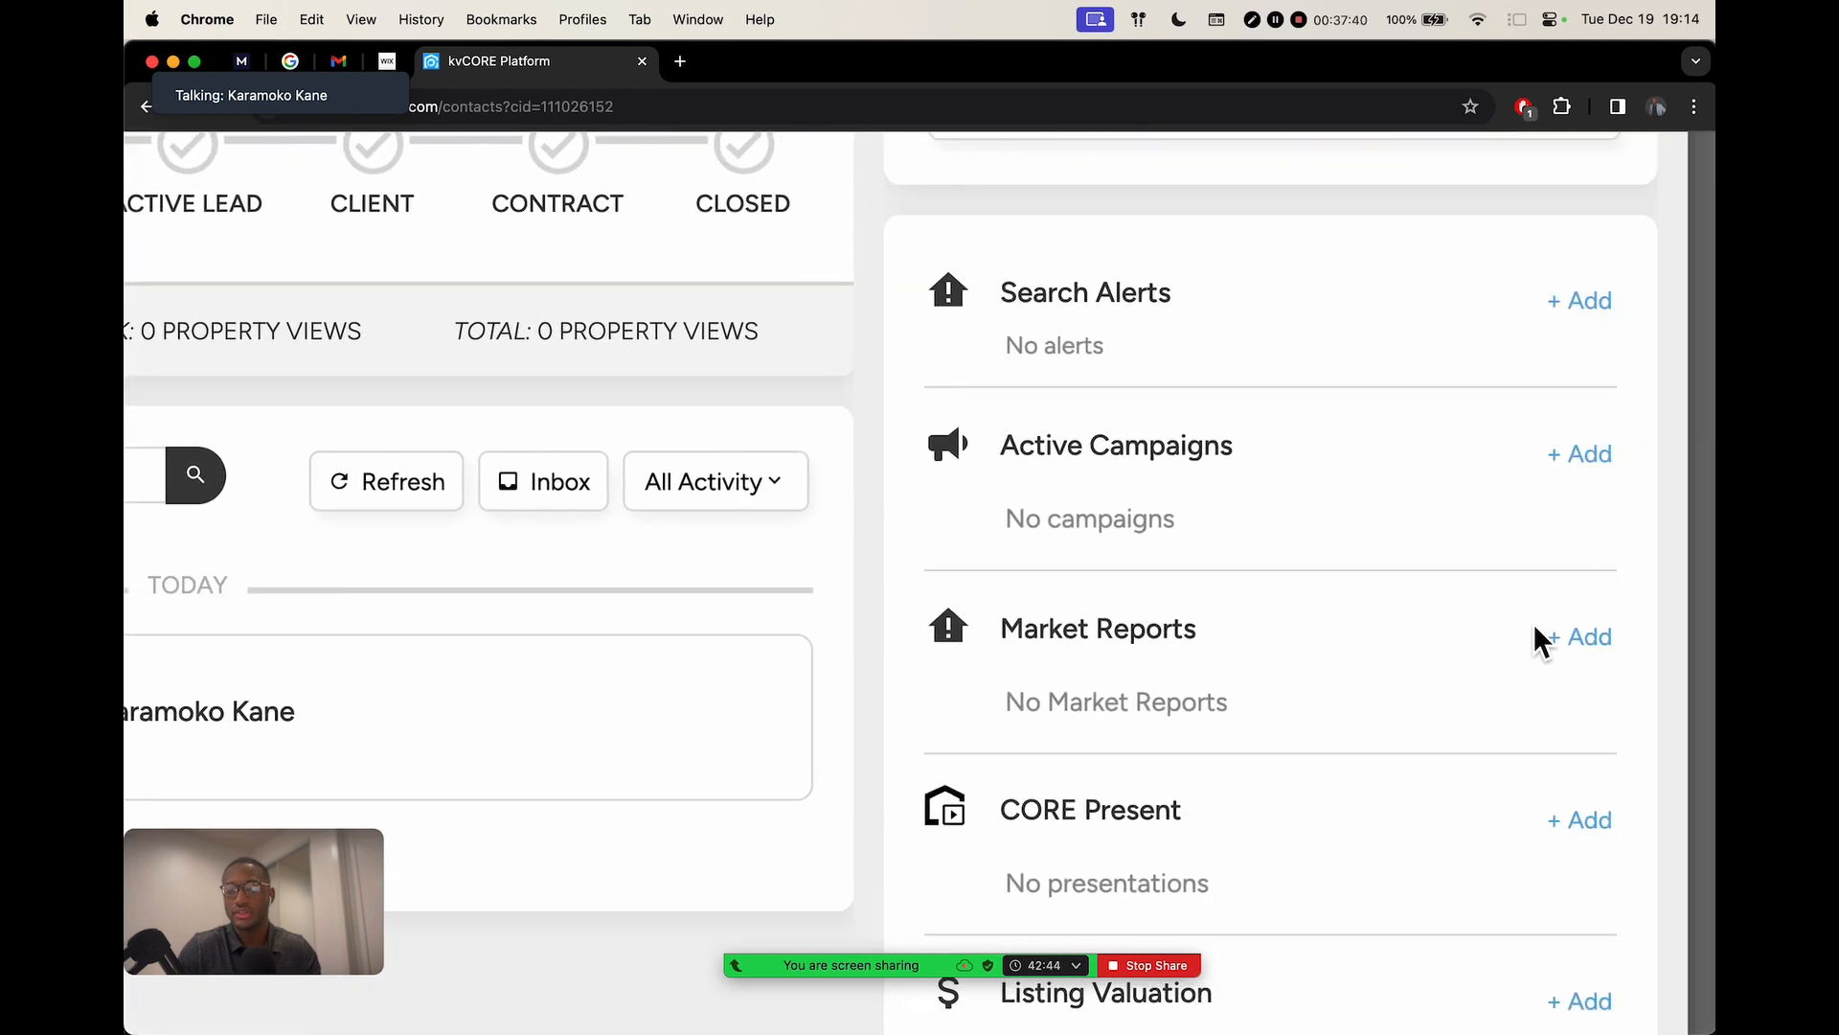
{"action": "left_click", "coordinate": [1592, 639]}
{"action": "left_click", "coordinate": [1320, 713]}
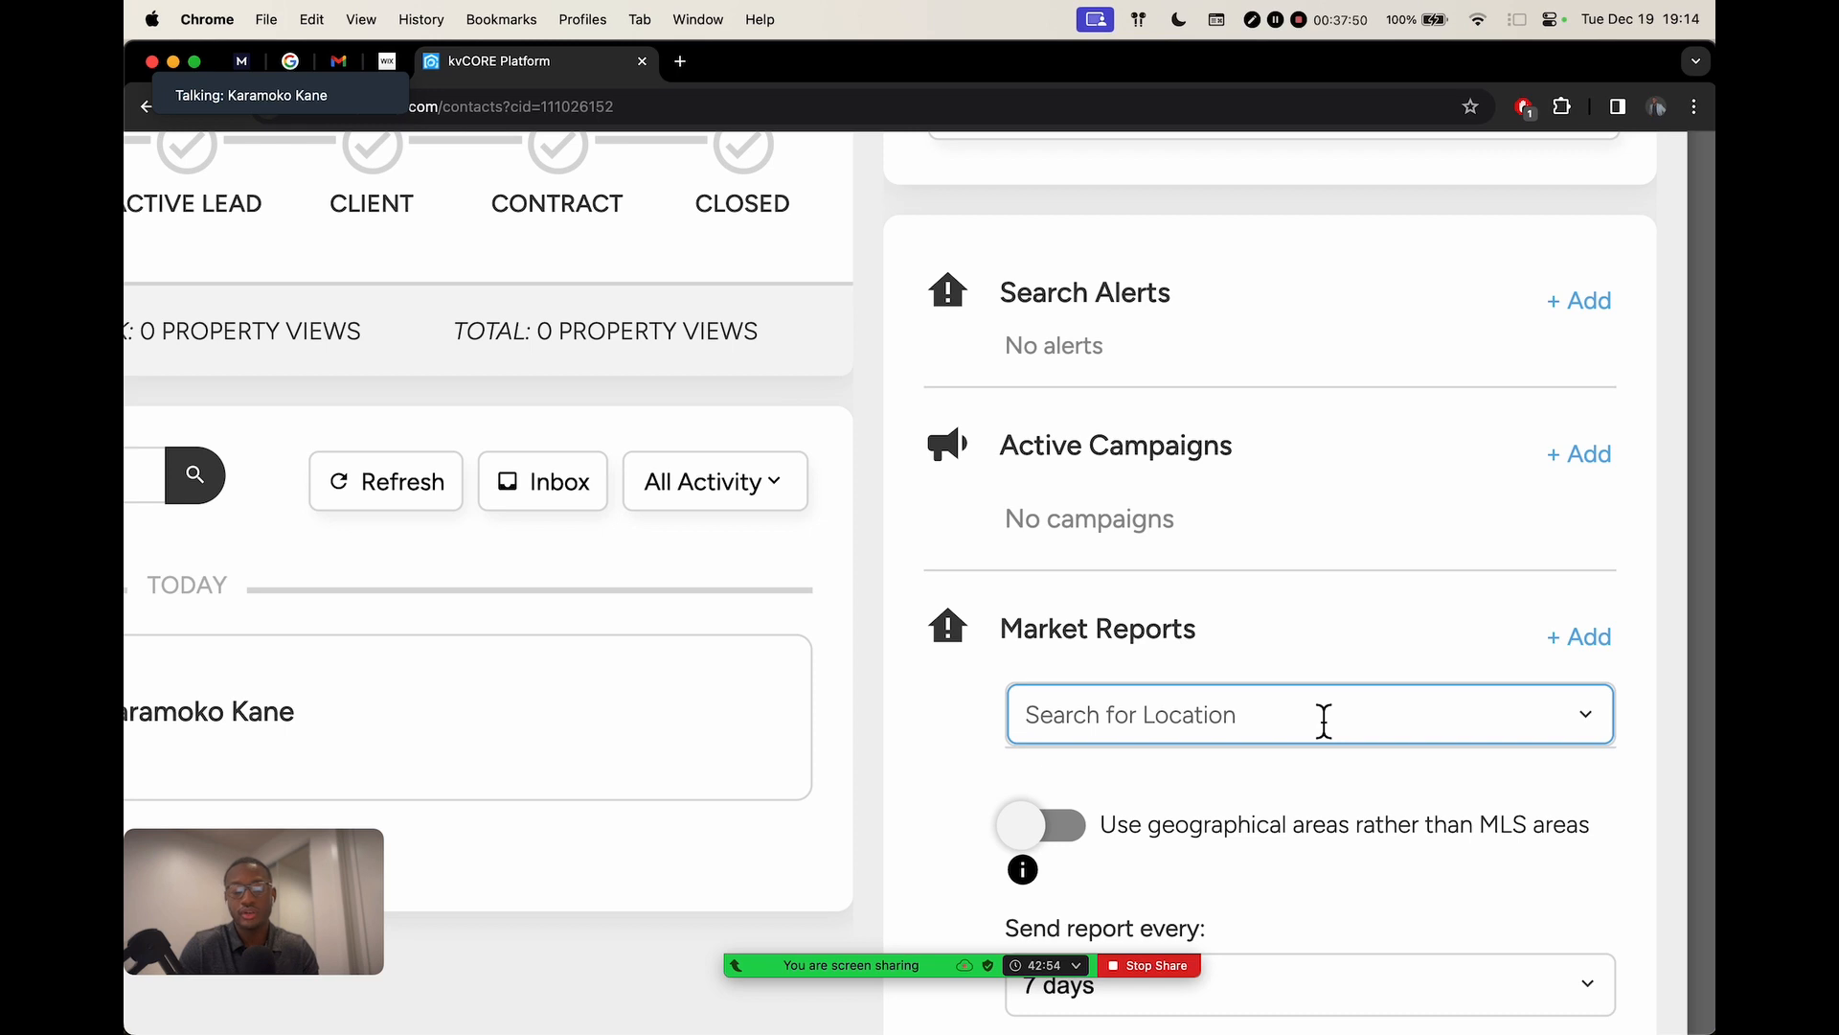
{"action": "type", "text": "los angeles"}
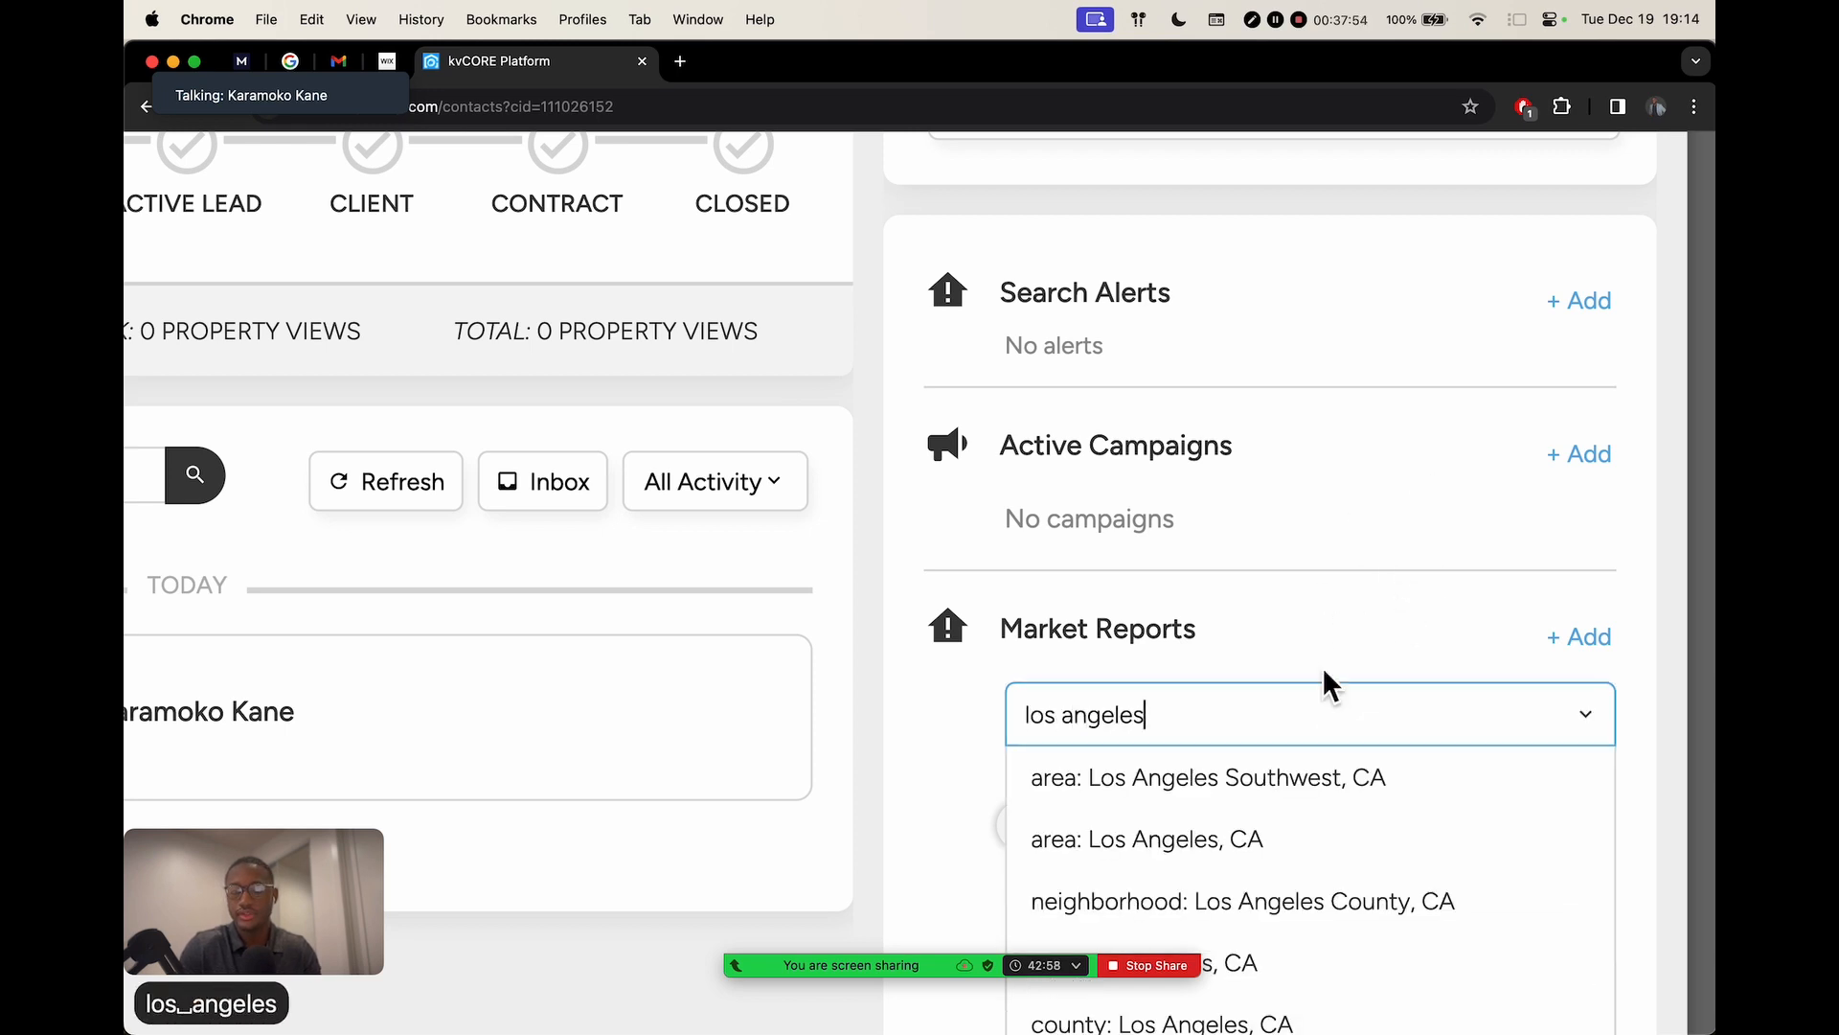
{"action": "scroll", "coordinate": [1322, 316], "scroll_direction": "down", "scroll_amount": 3}
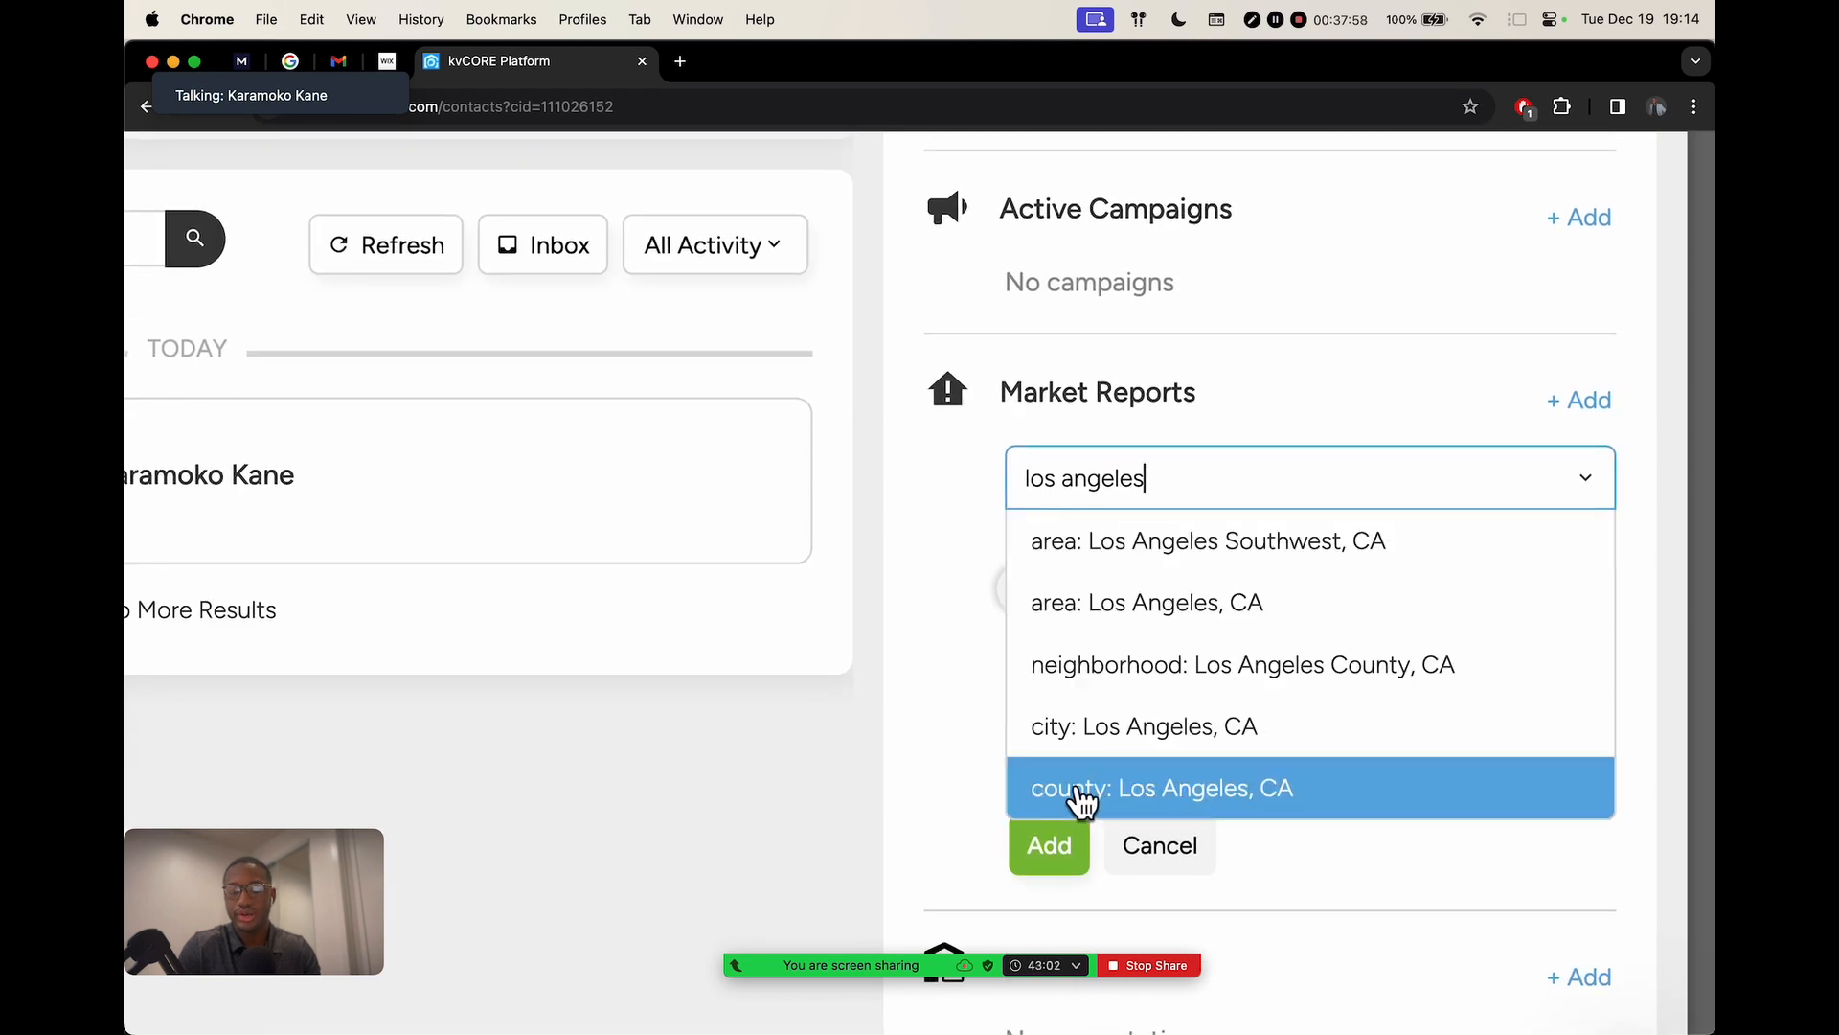
{"action": "left_click", "coordinate": [1161, 788]}
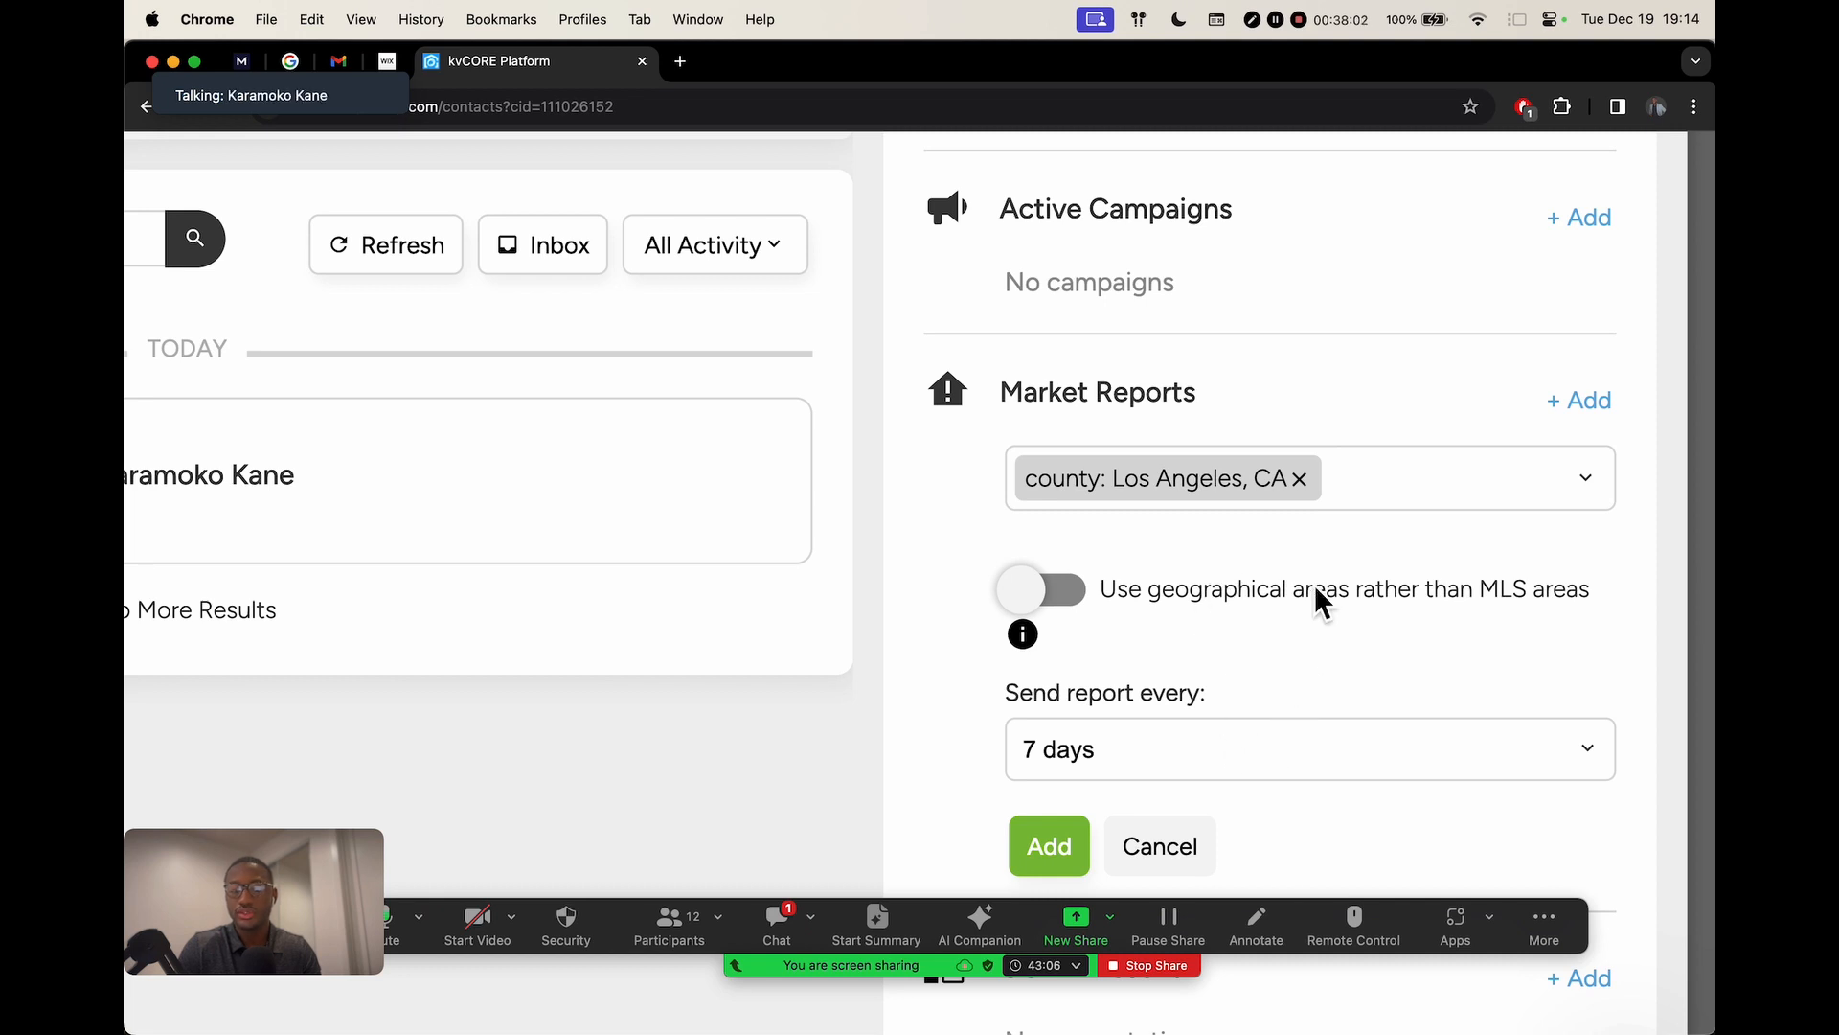
Keep the 7-day report frequency and add the market report
{"action": "key", "text": "super+0"}
{"action": "scroll", "coordinate": [1516, 700], "scroll_direction": "down", "scroll_amount": 2}
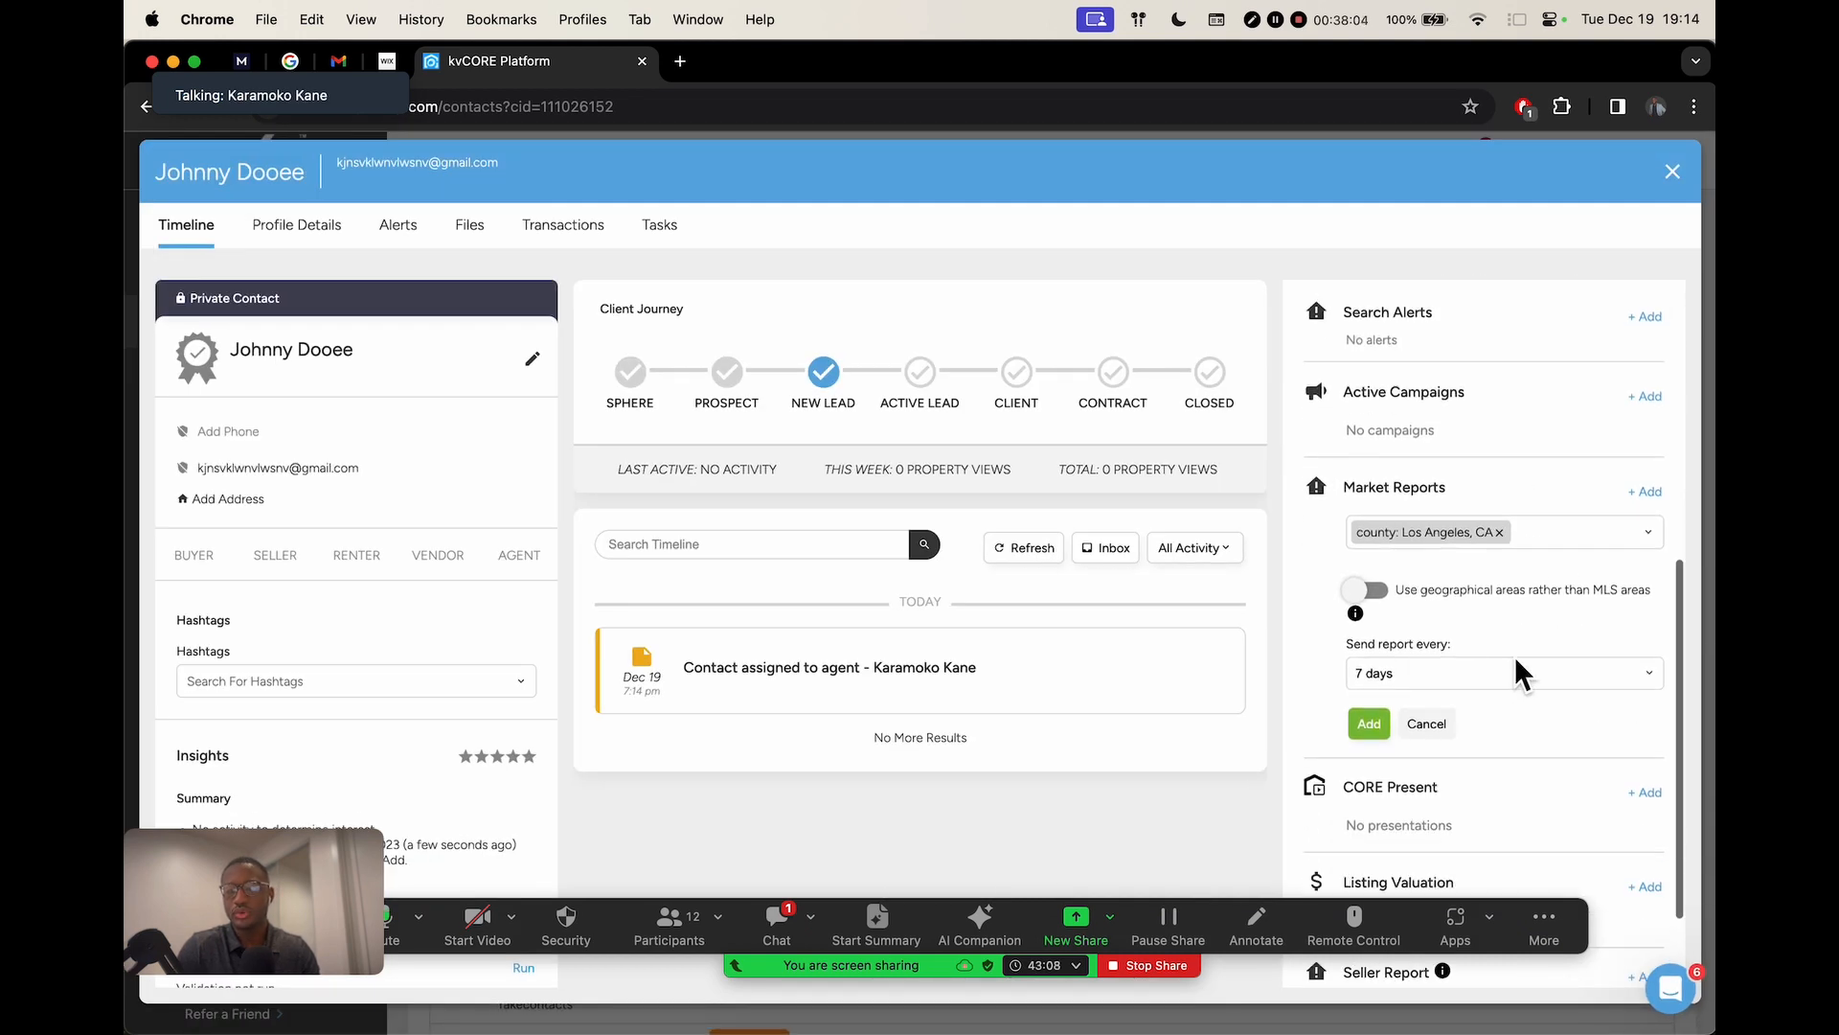
{"action": "left_click", "coordinate": [1416, 675]}
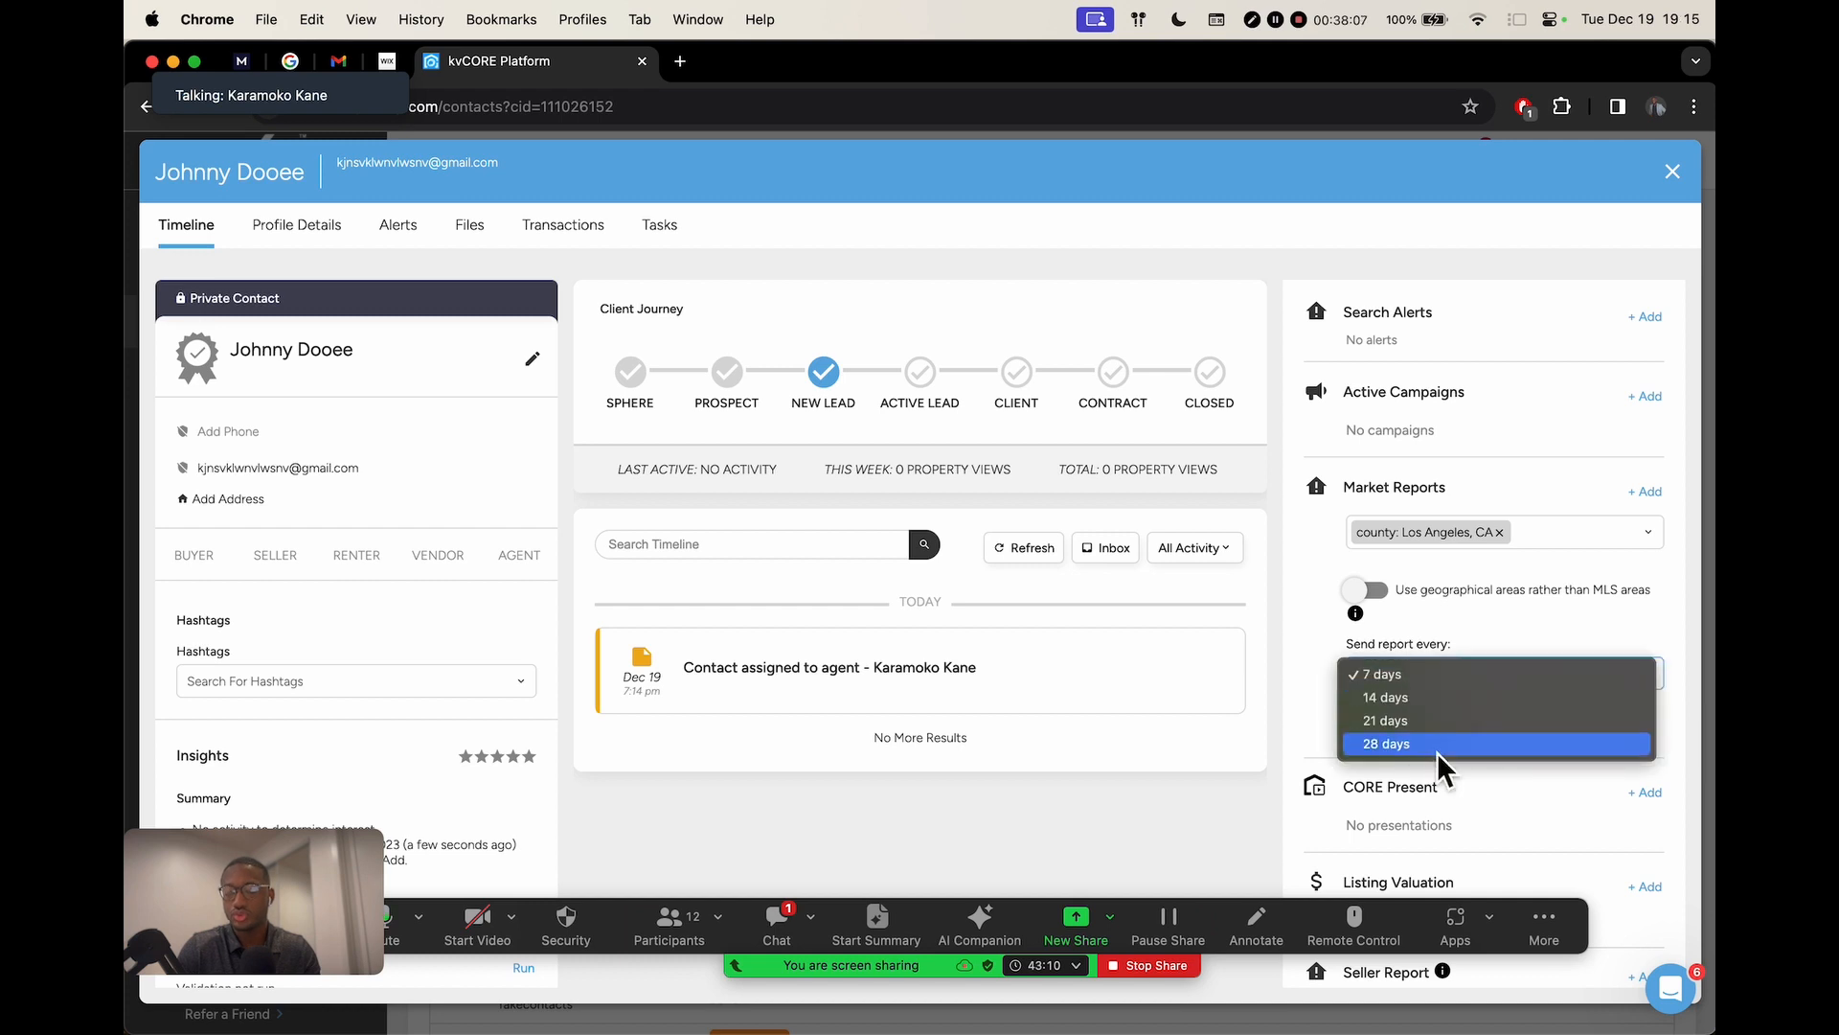
{"action": "left_click", "coordinate": [1415, 680]}
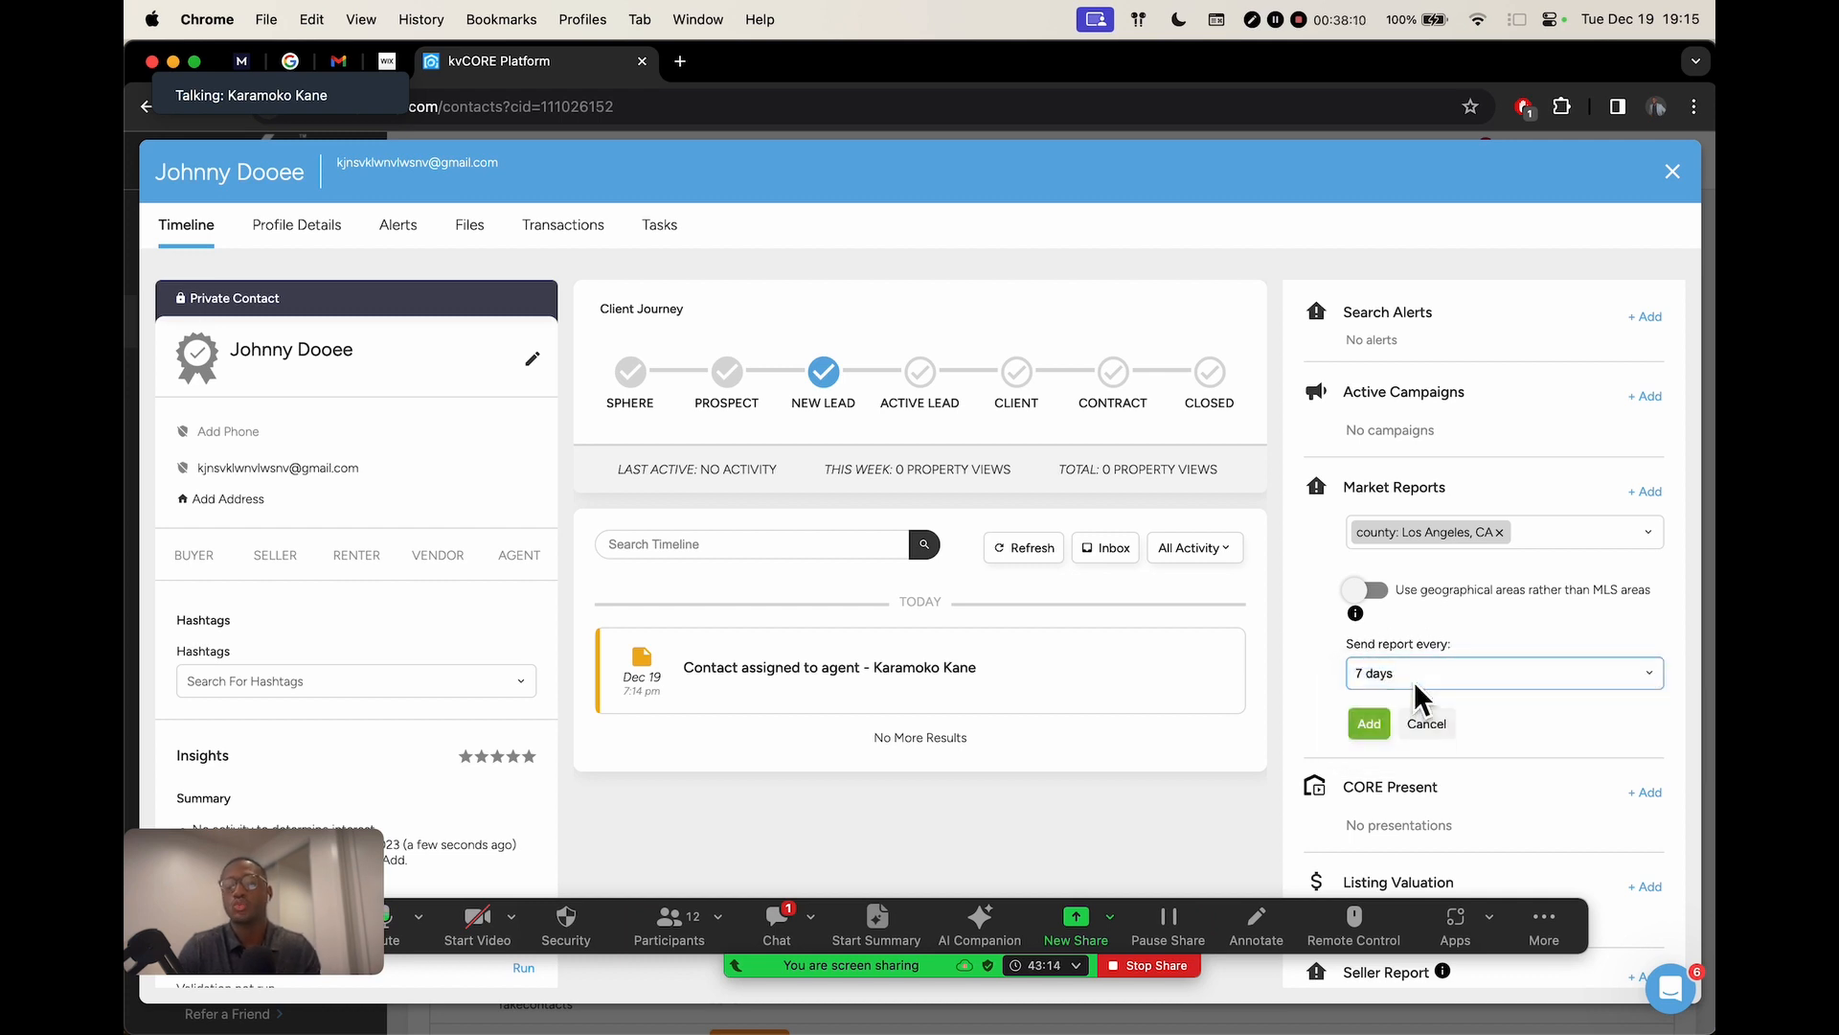
{"action": "left_click", "coordinate": [1368, 725]}
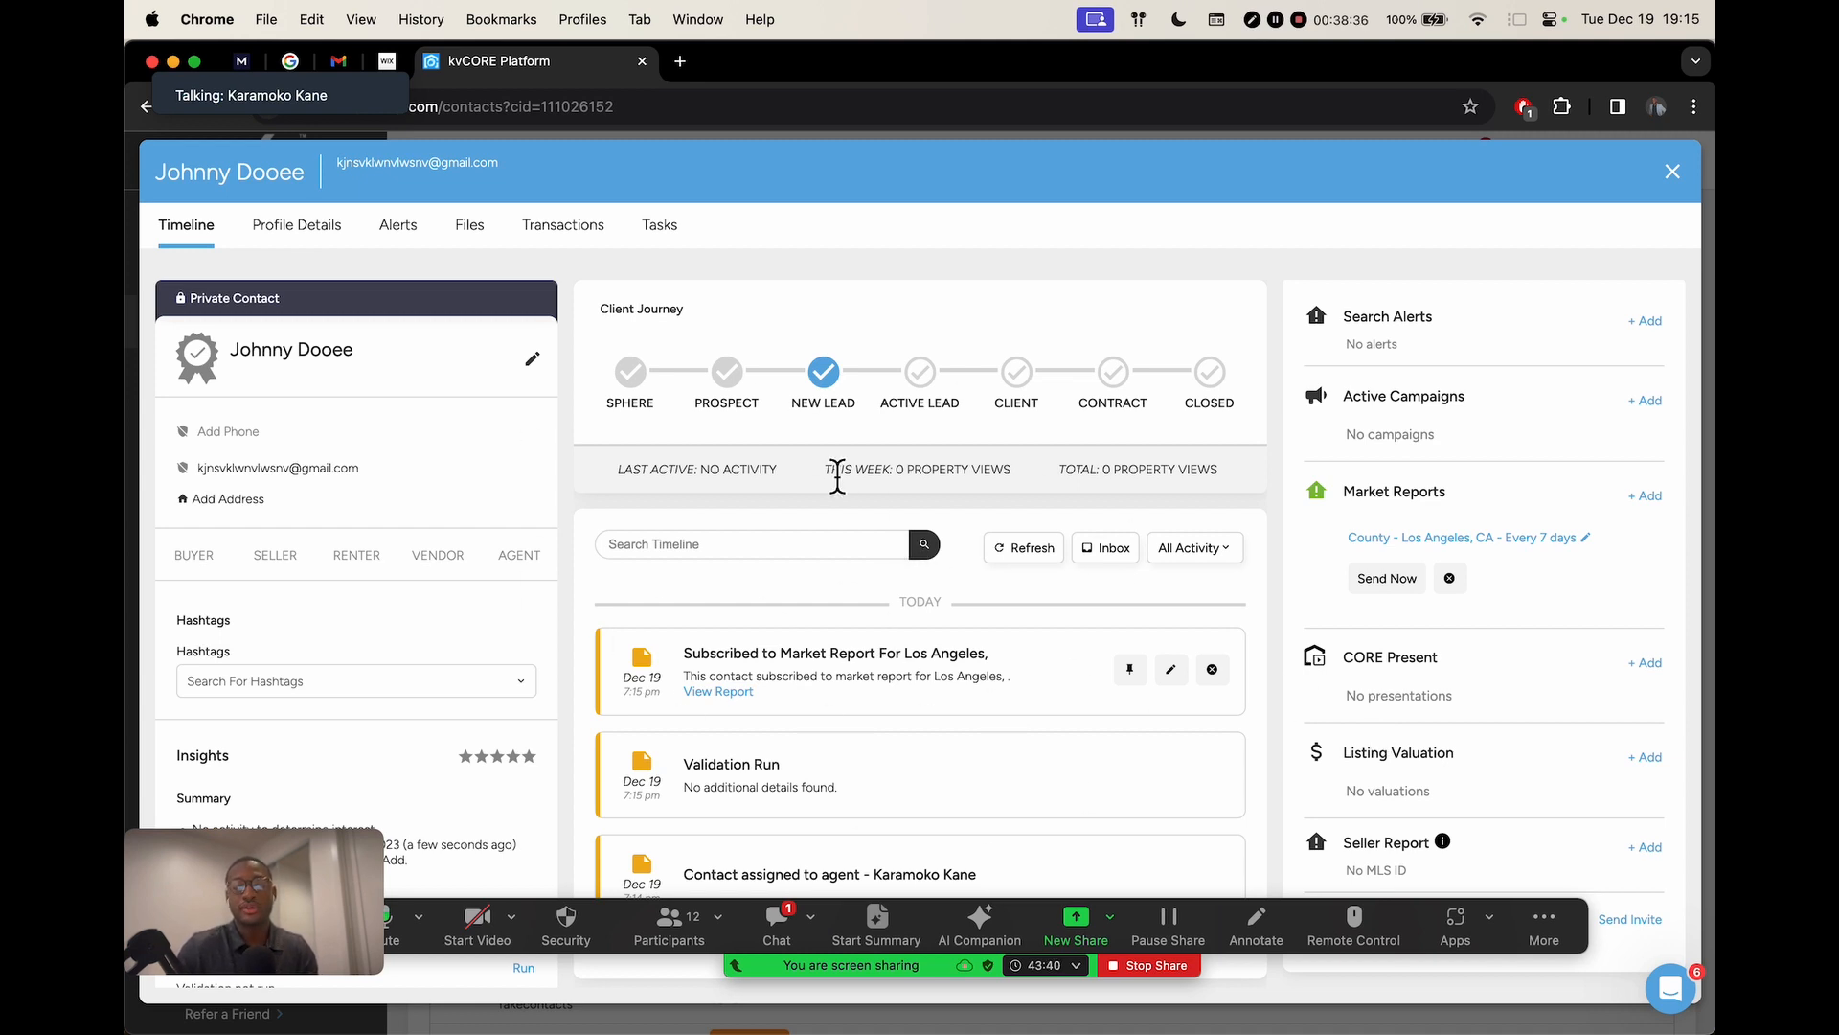
Close the new contact's profile, returning to the Smart CRM FakeContacts list
{"action": "left_click", "coordinate": [1672, 171]}
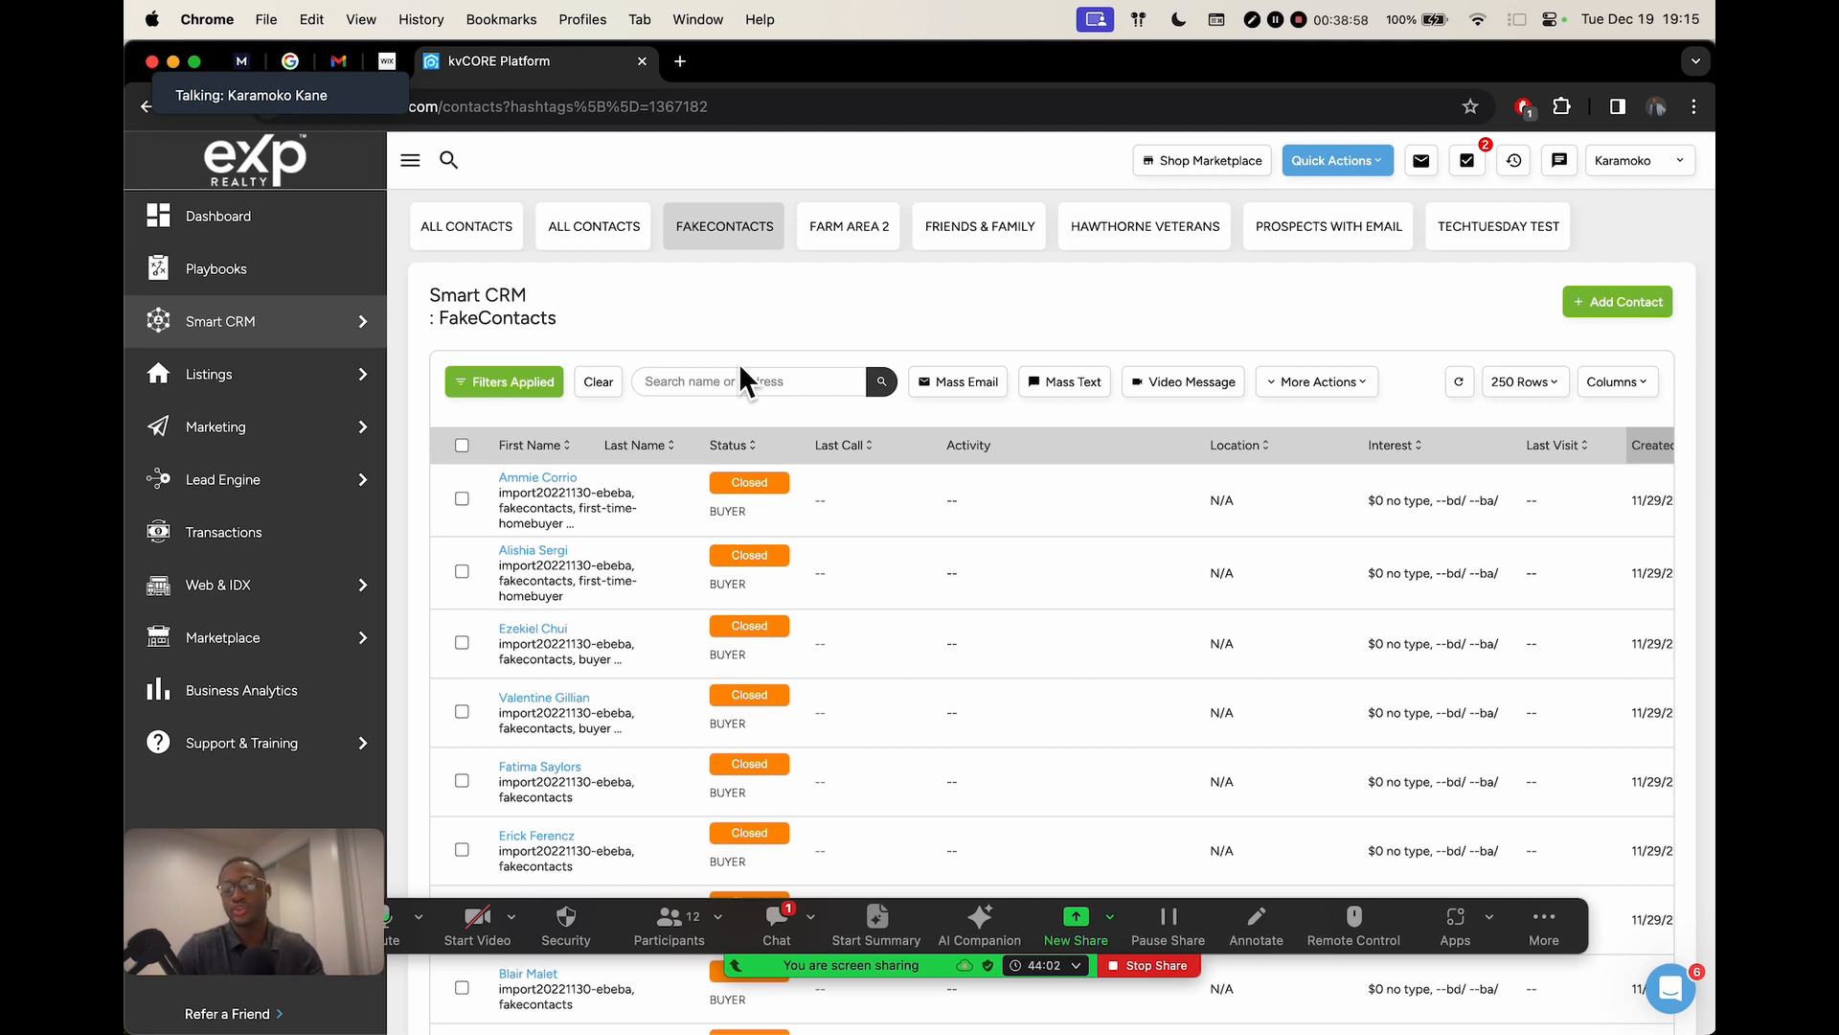
Read the latest Zoom chat message, close the chat, and switch to the Canva presentation
{"action": "left_click", "coordinate": [774, 921]}
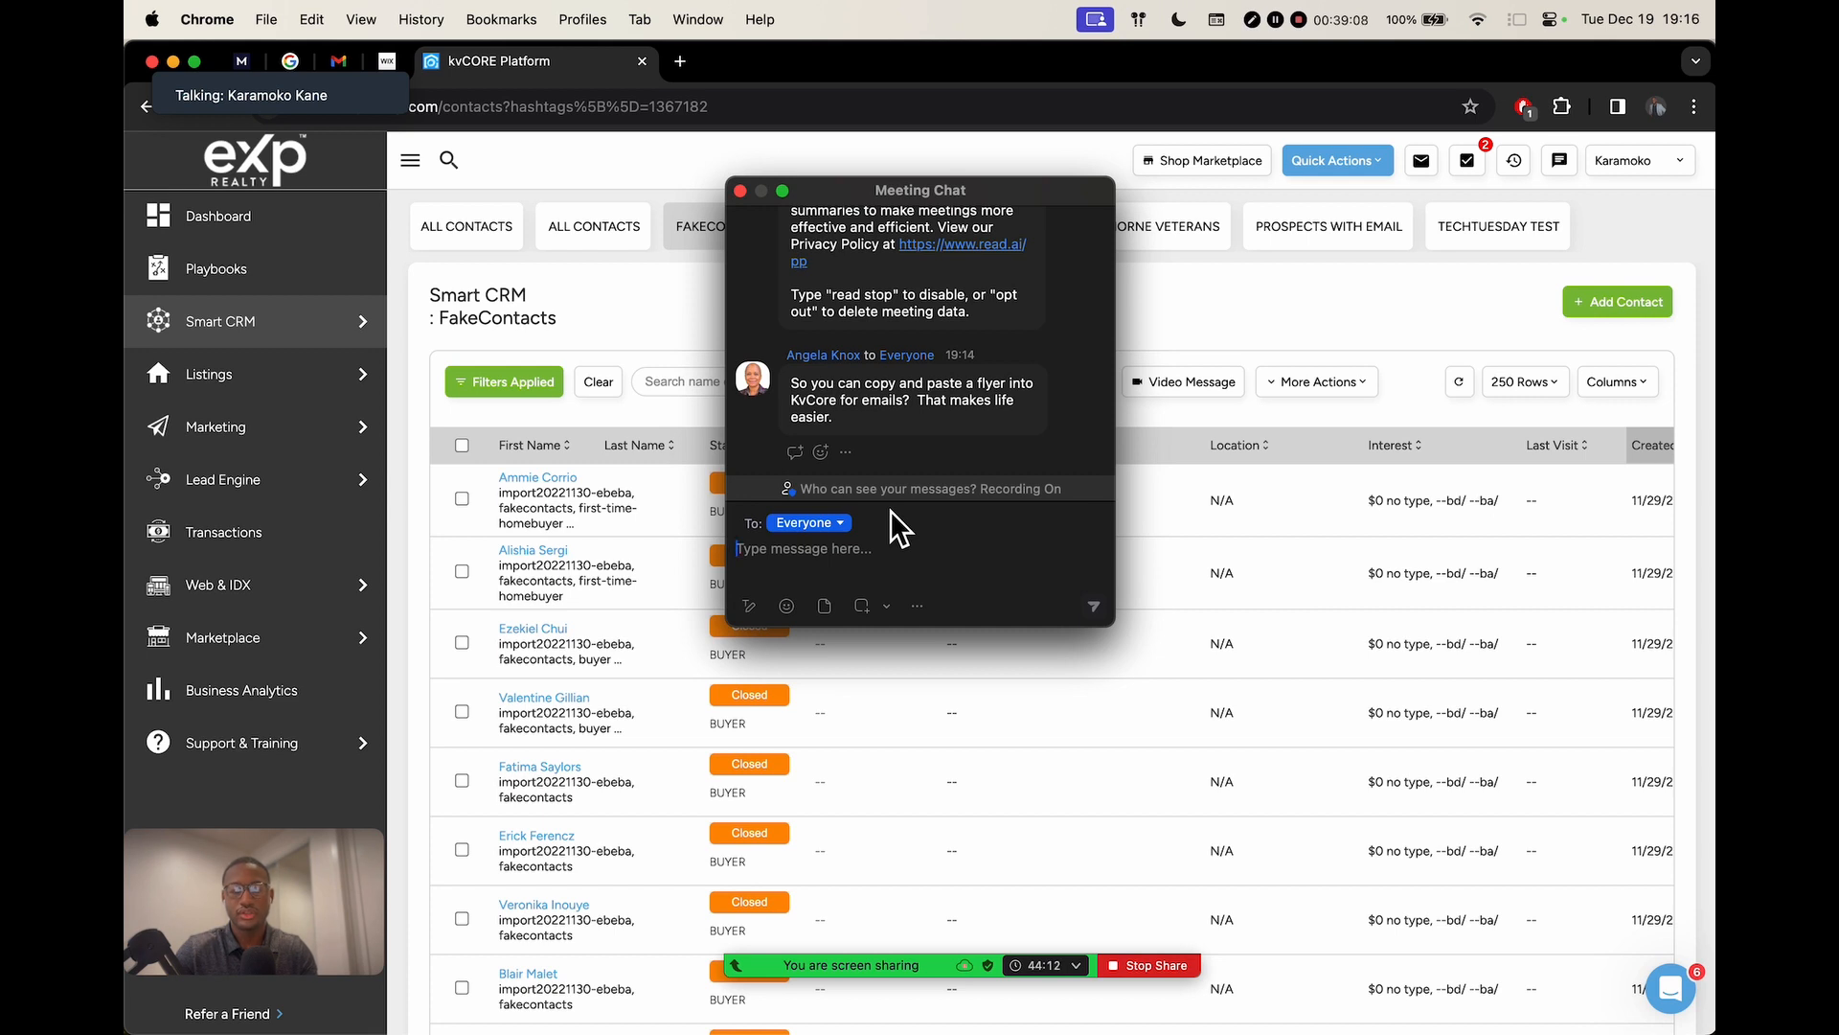
{"action": "left_click", "coordinate": [822, 452]}
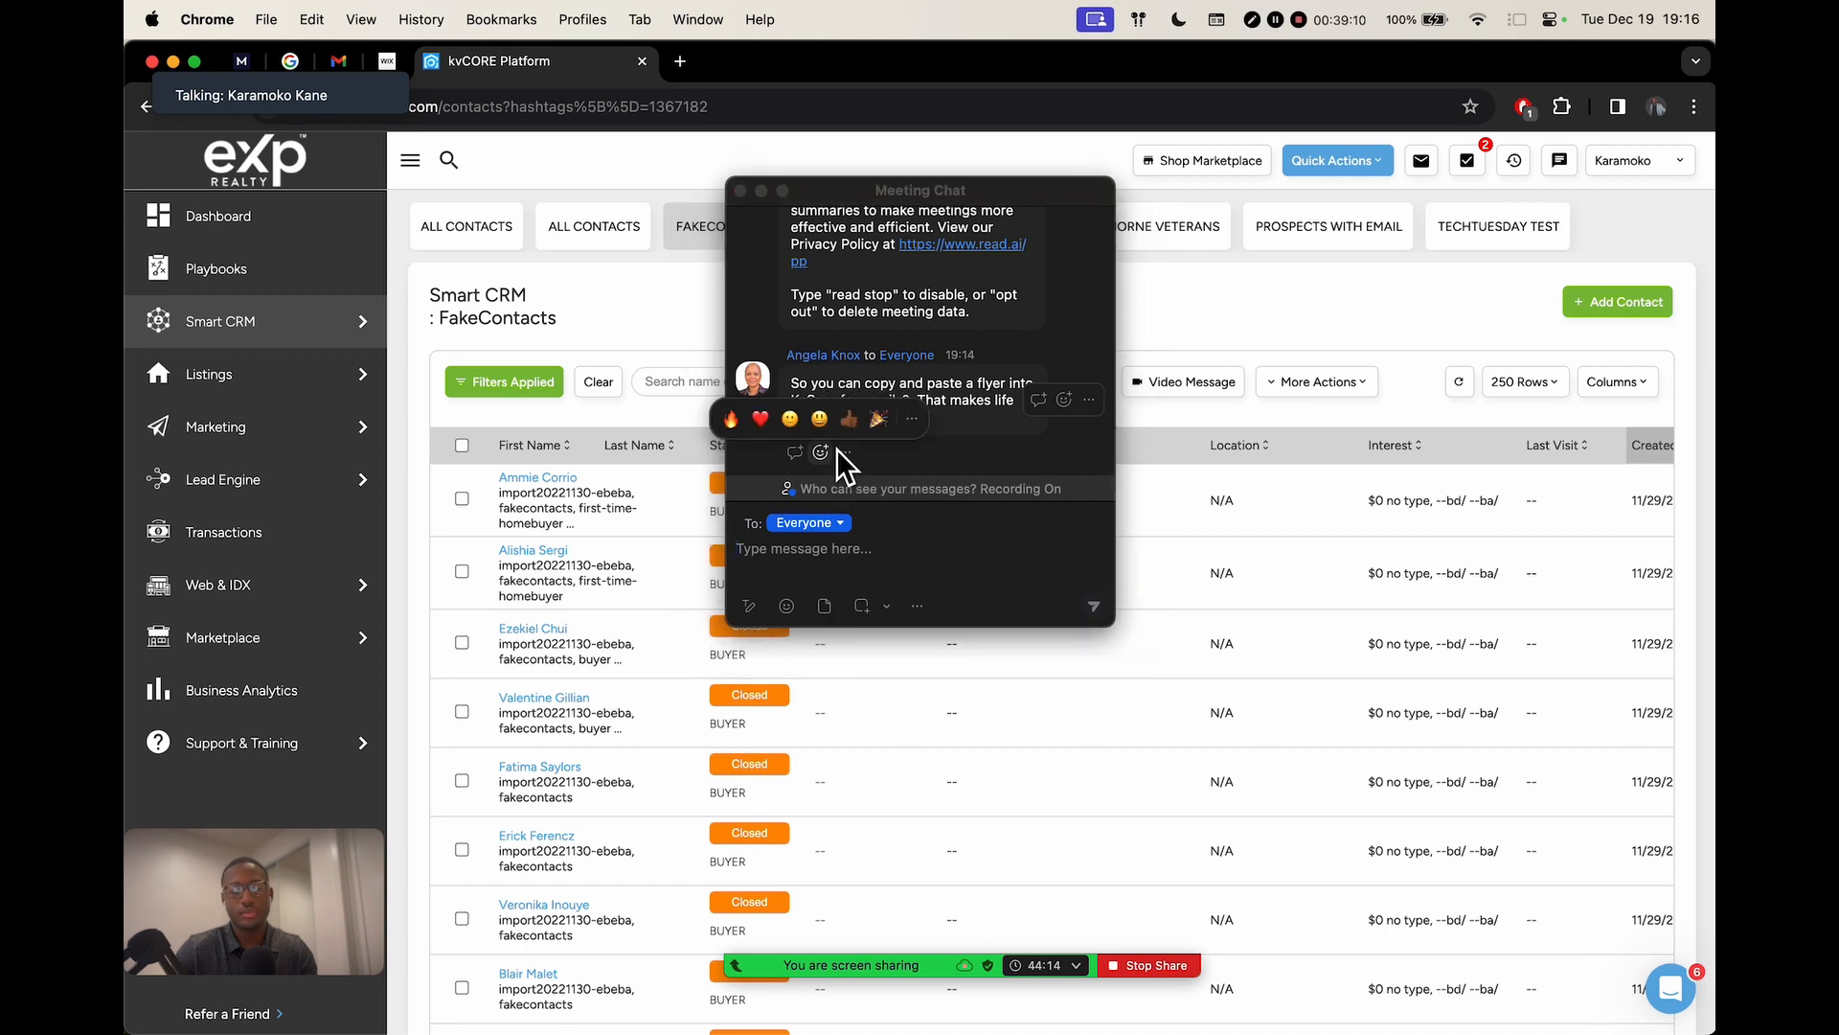
{"action": "left_click", "coordinate": [952, 443]}
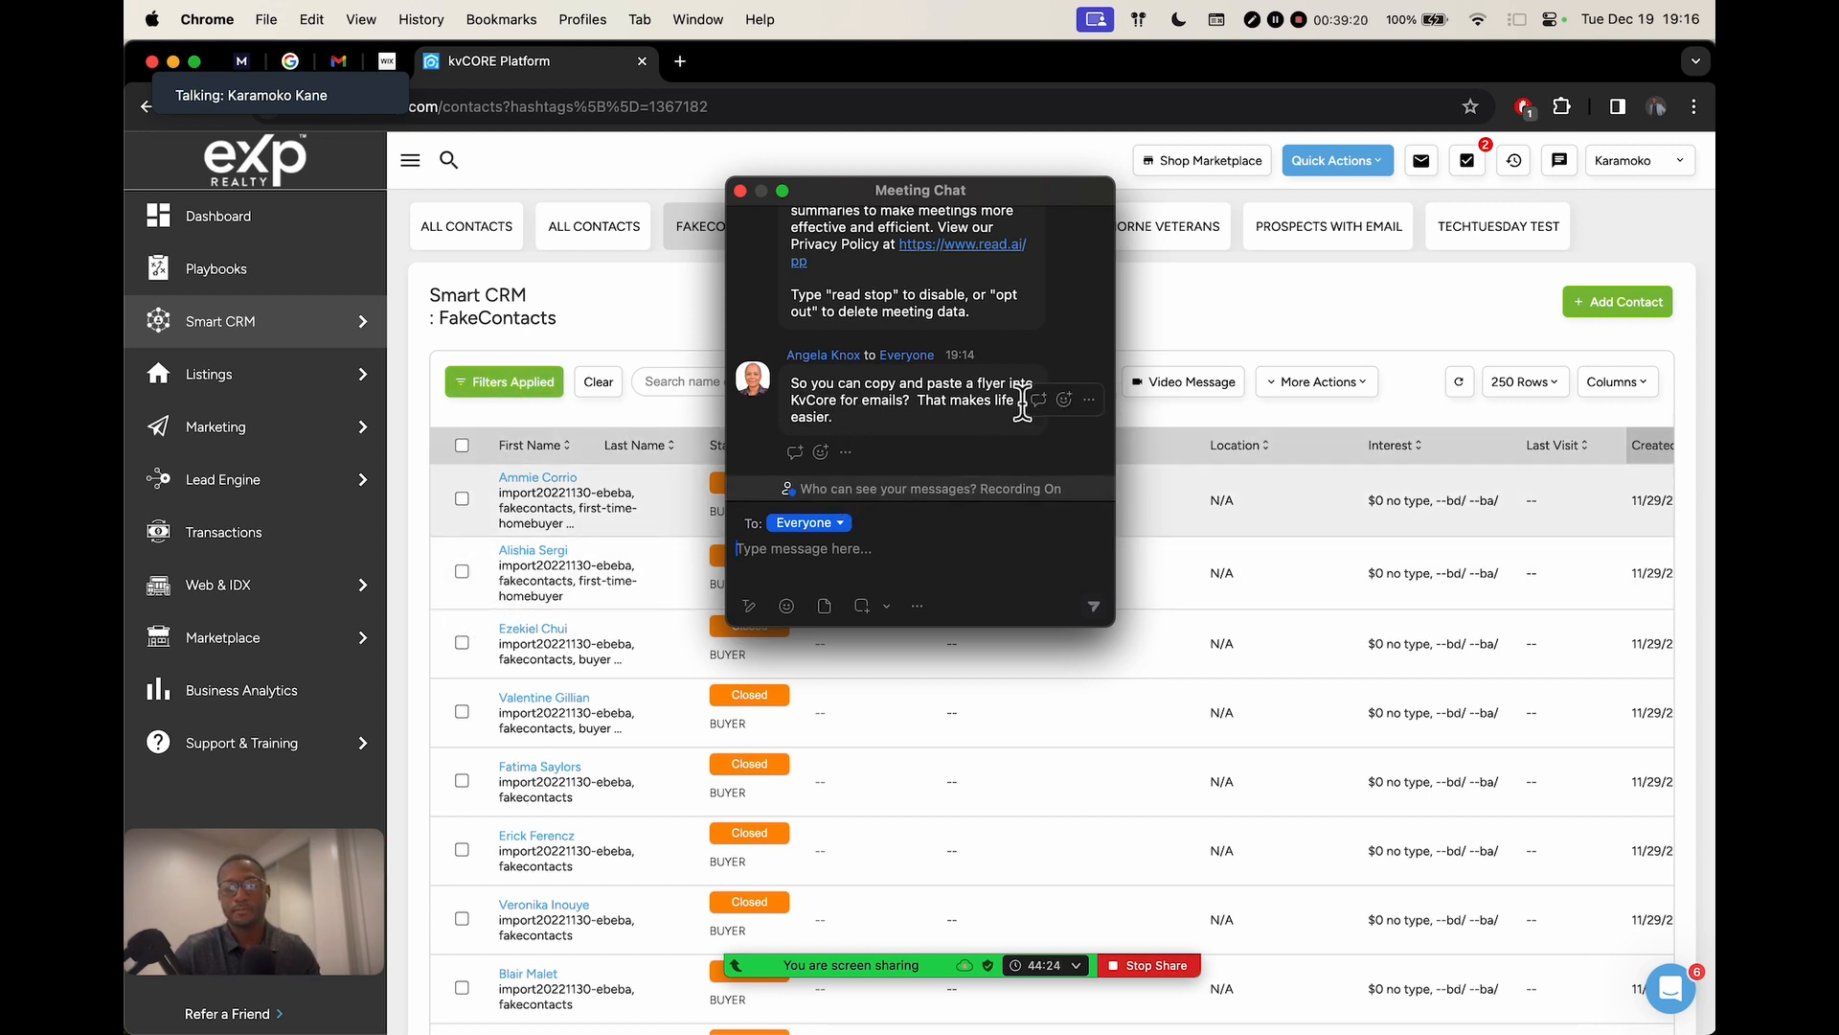
{"action": "left_click", "coordinate": [741, 191]}
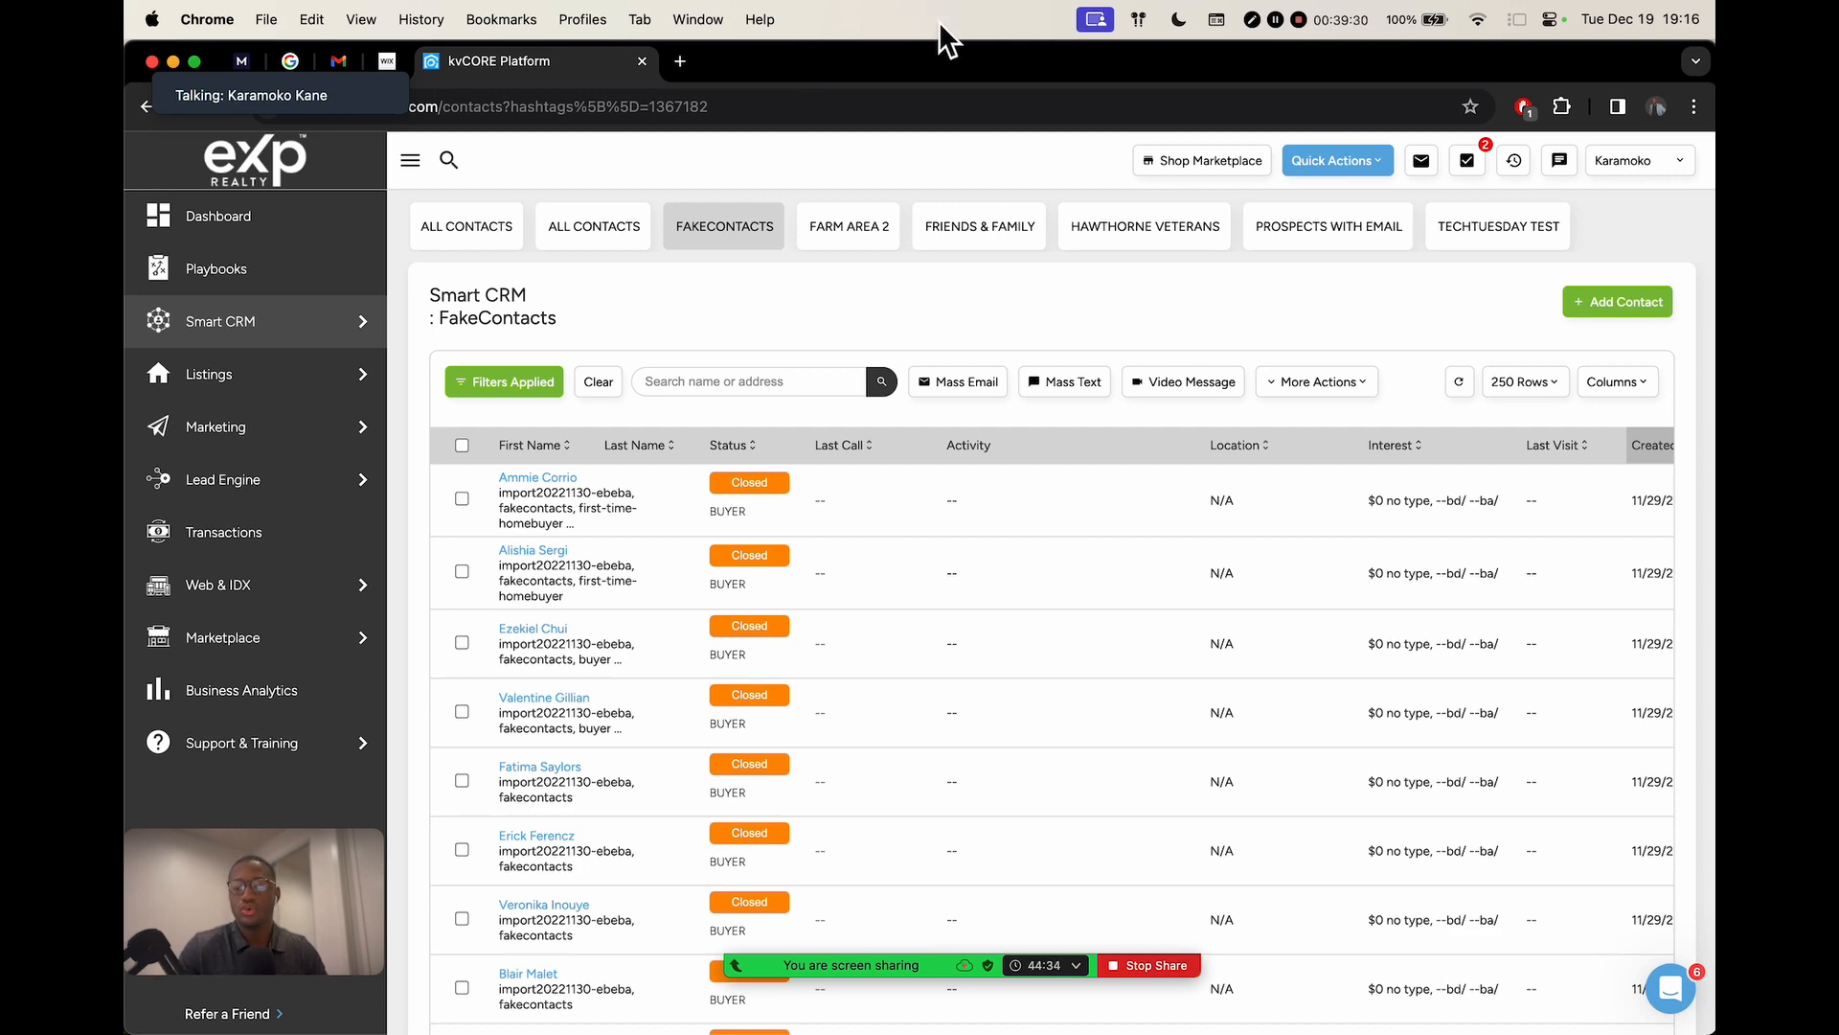
{"action": "key", "text": "ctrl+Right"}
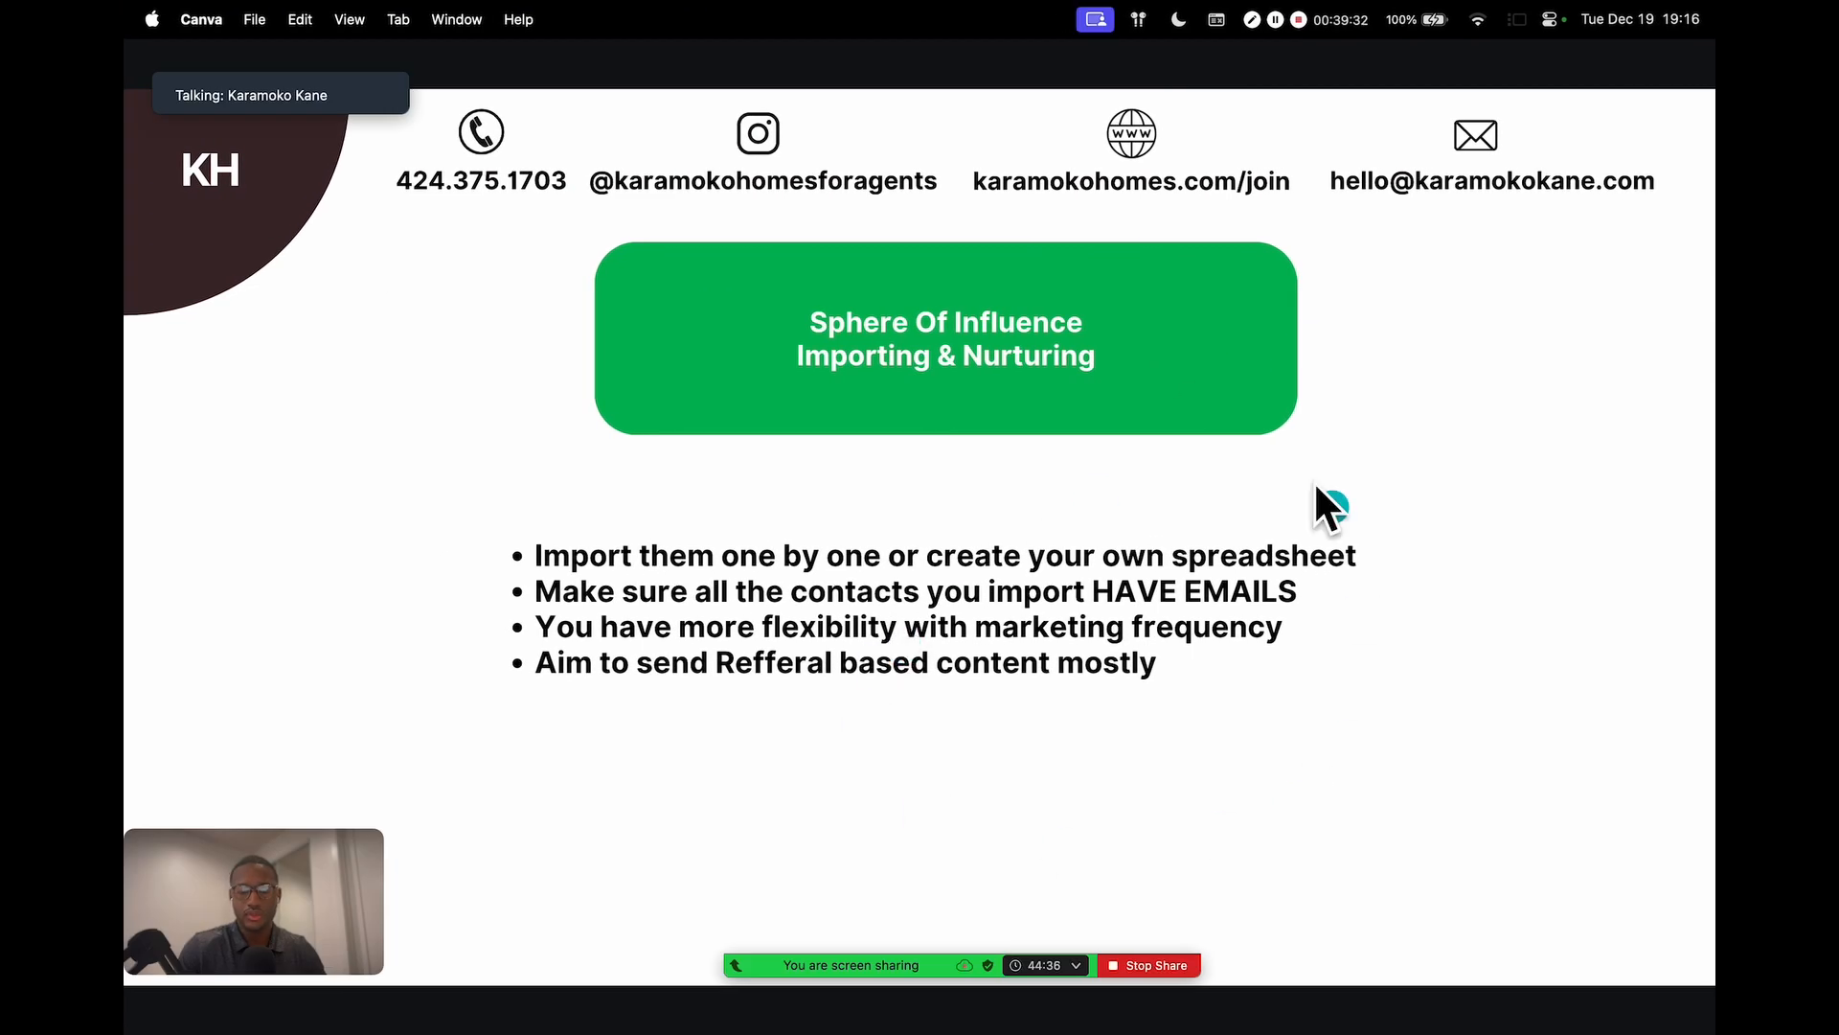
Move the Zoom controls aside, open the meeting chat, and switch back to the contacts page
{"action": "mouse_move", "coordinate": [882, 966]}
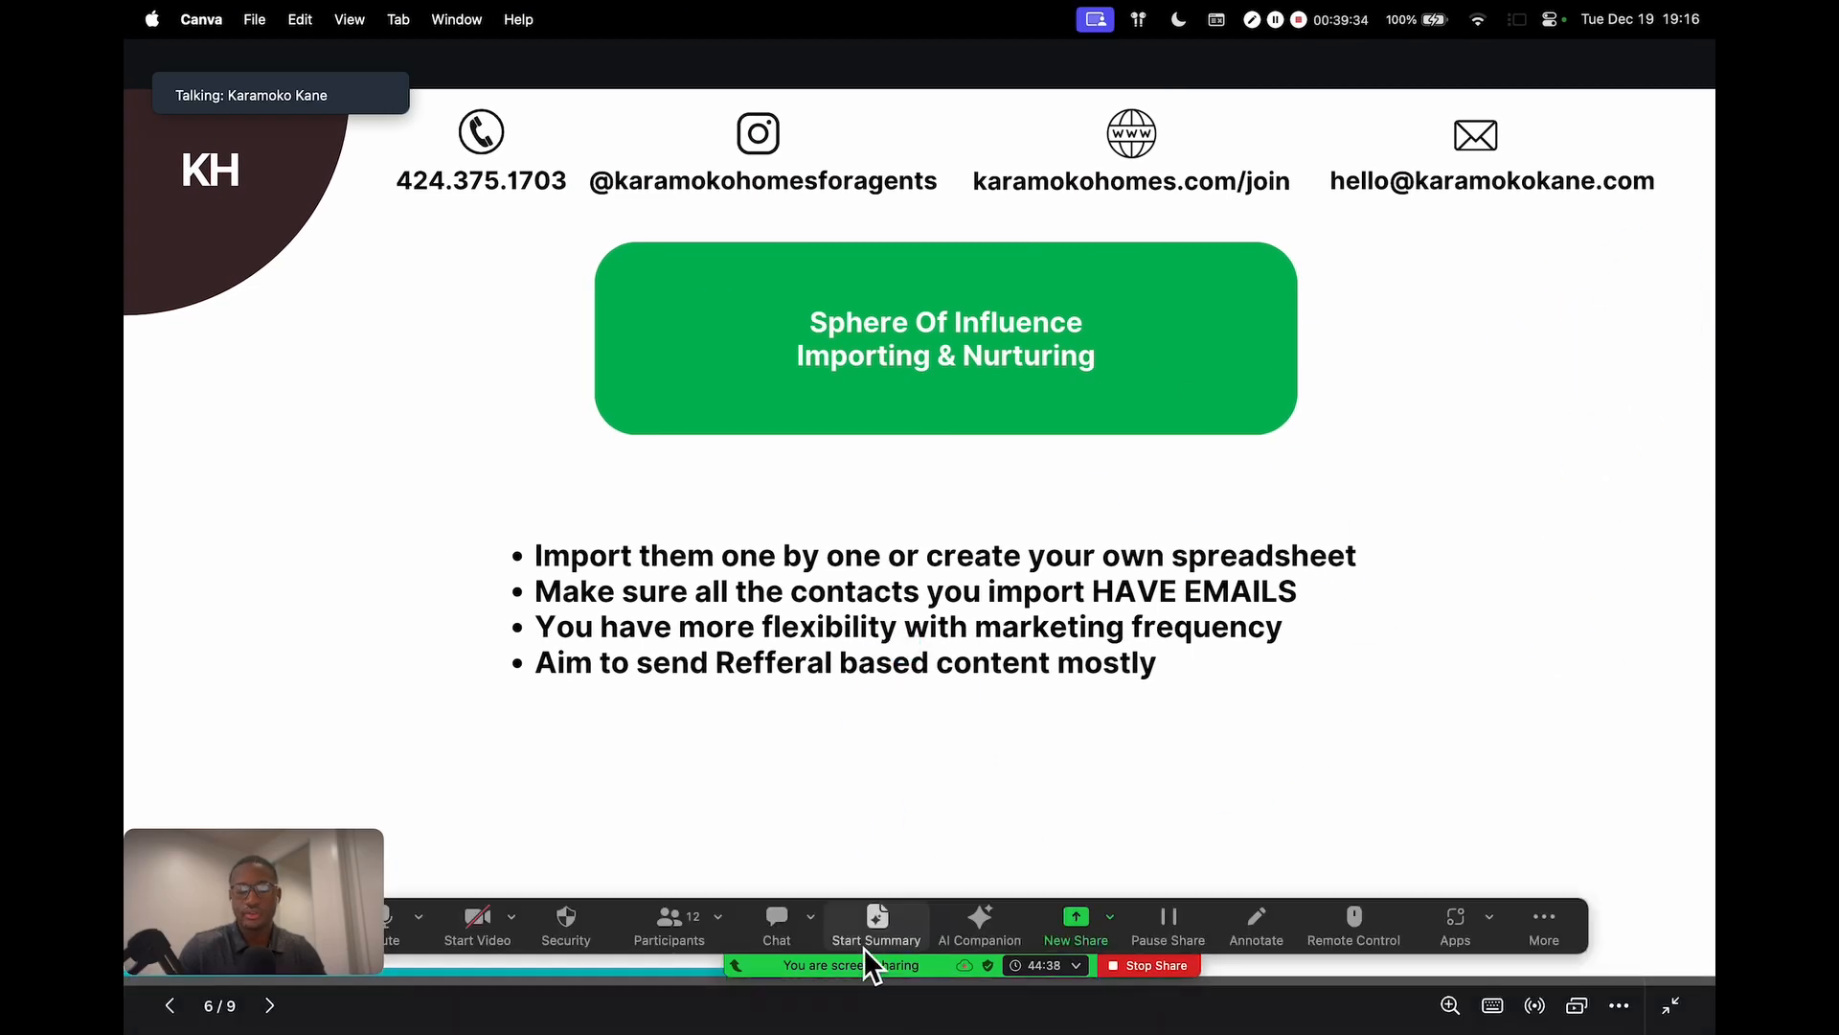
{"action": "left_click_drag", "start_coordinate": [1574, 937], "coordinate": [1636, 691]}
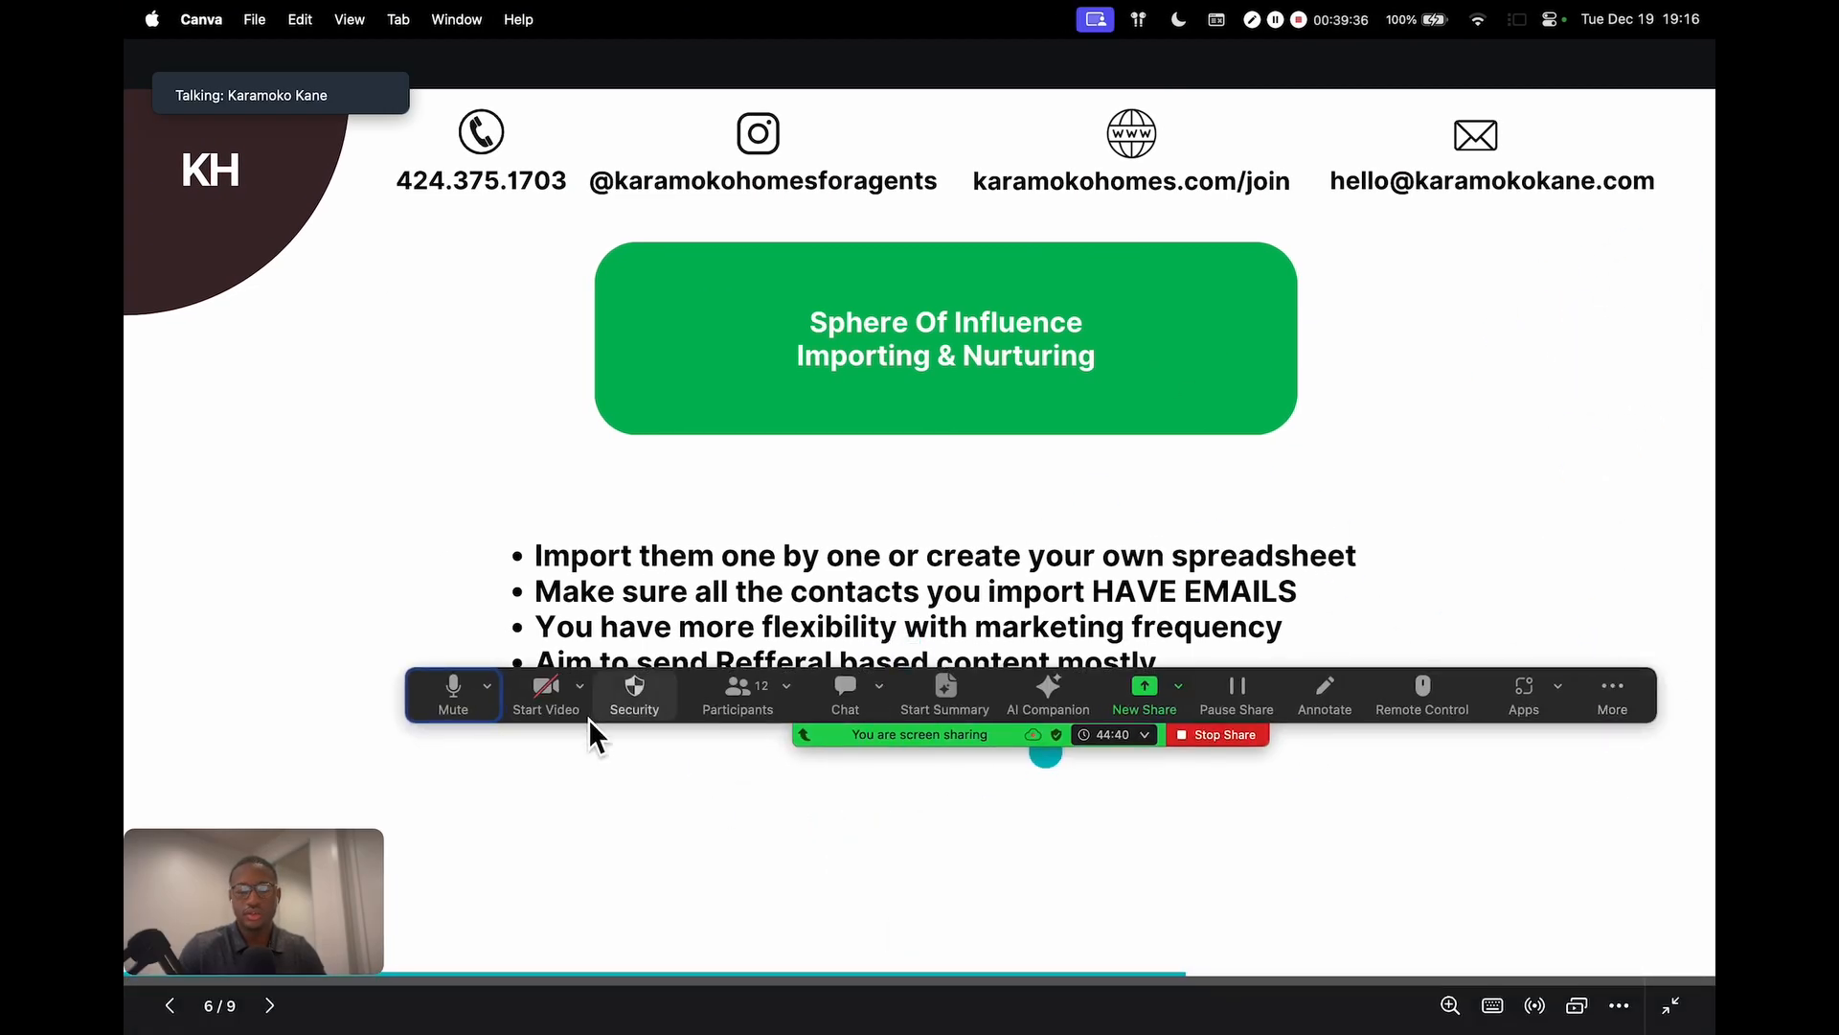
{"action": "left_click", "coordinate": [846, 692]}
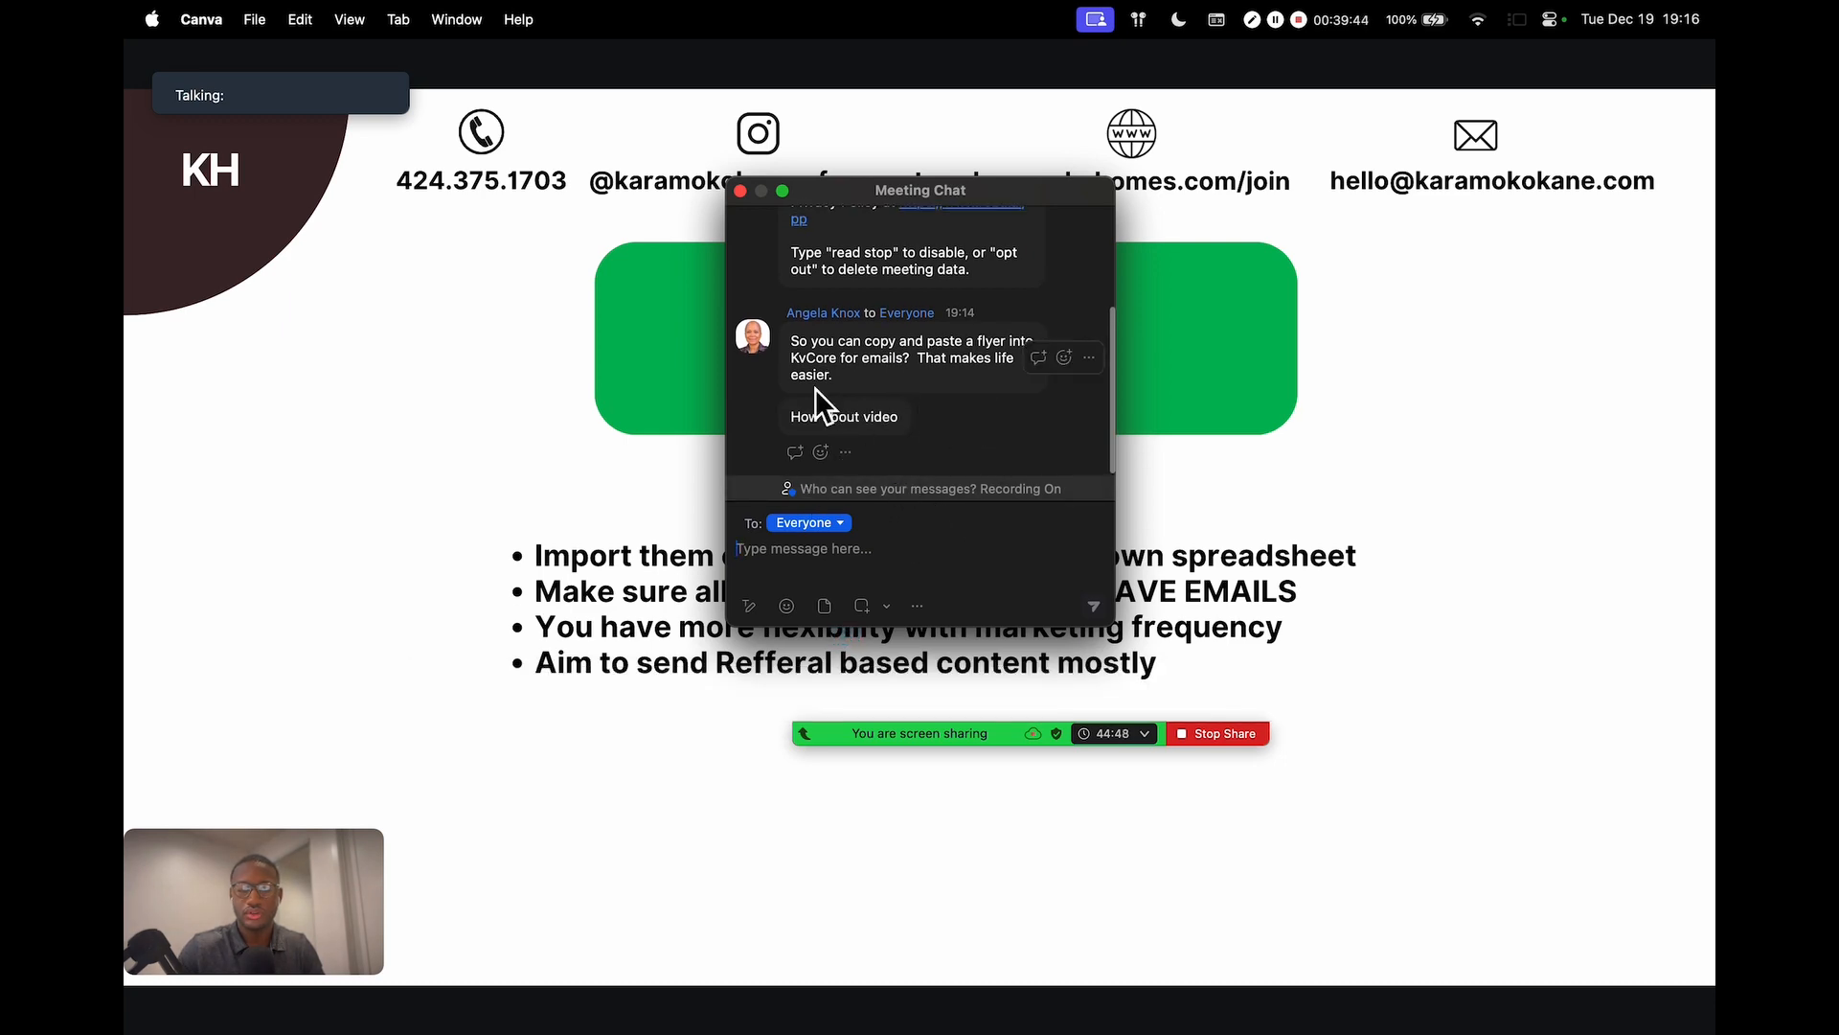
{"action": "key", "text": "ctrl+Left"}
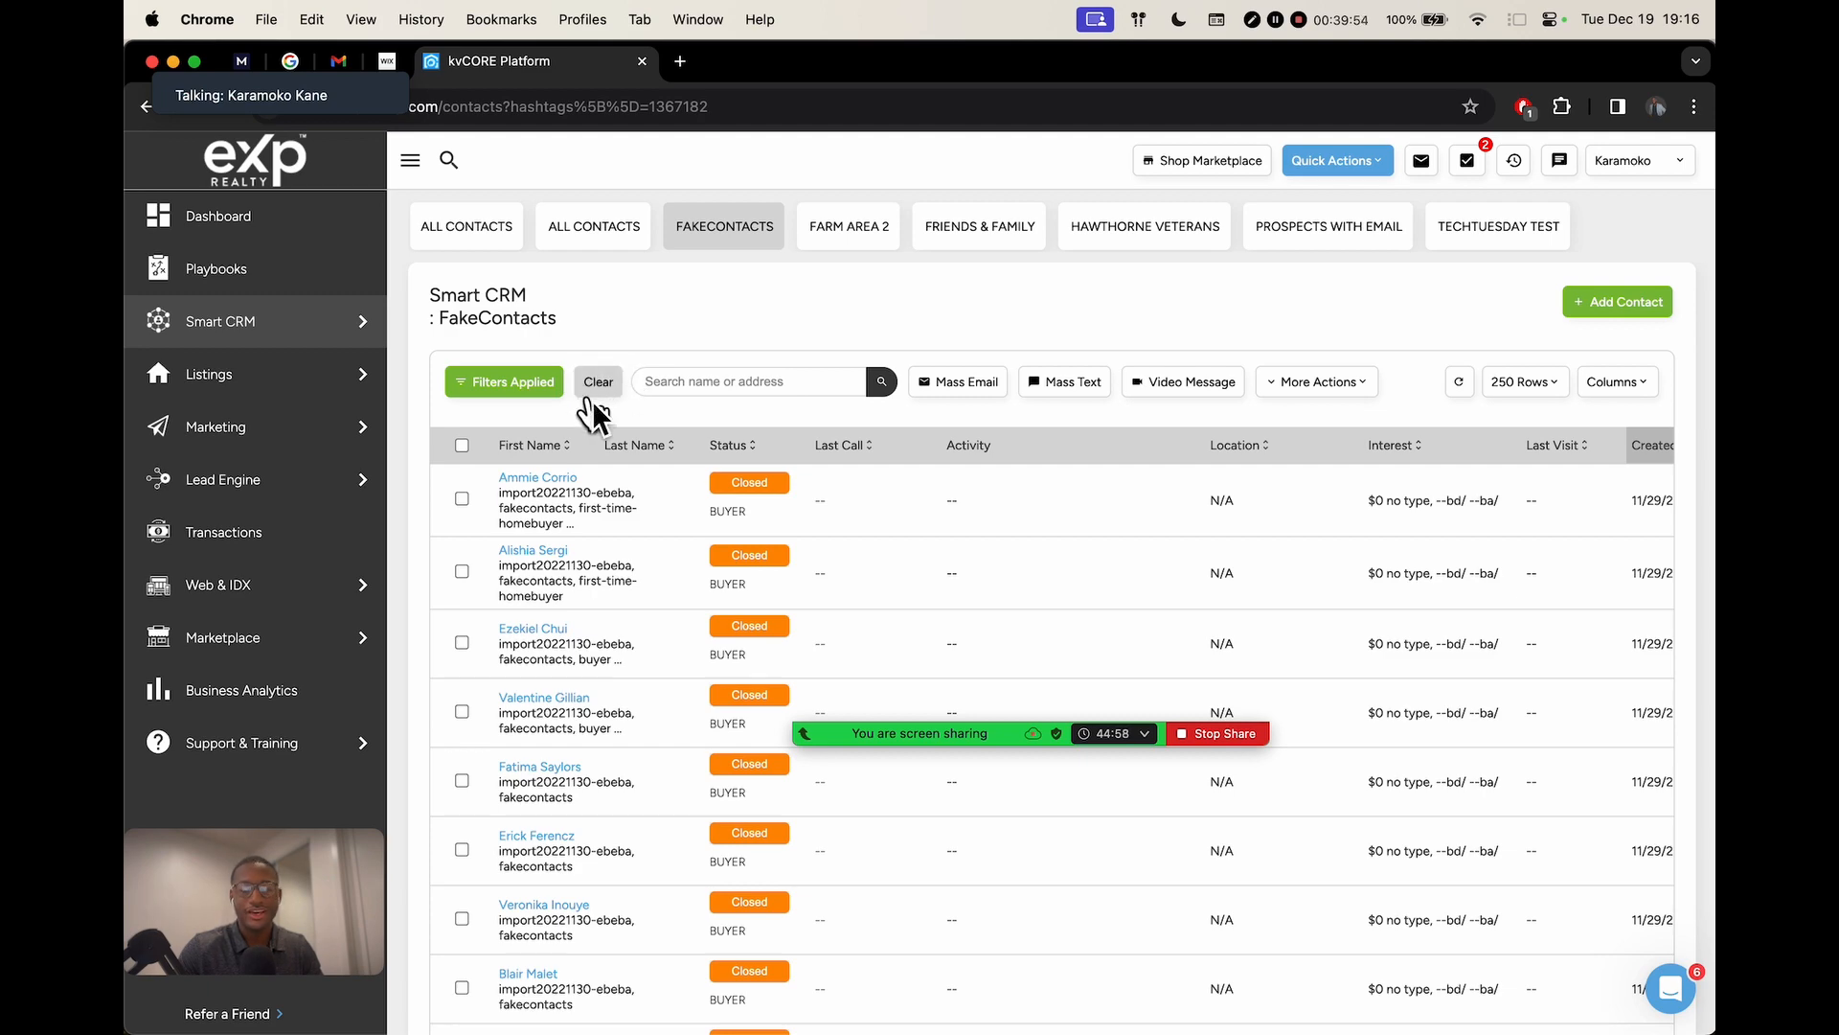
Open the first FakeContacts contact and start a CORE Video email to them
{"action": "left_click", "coordinate": [548, 477]}
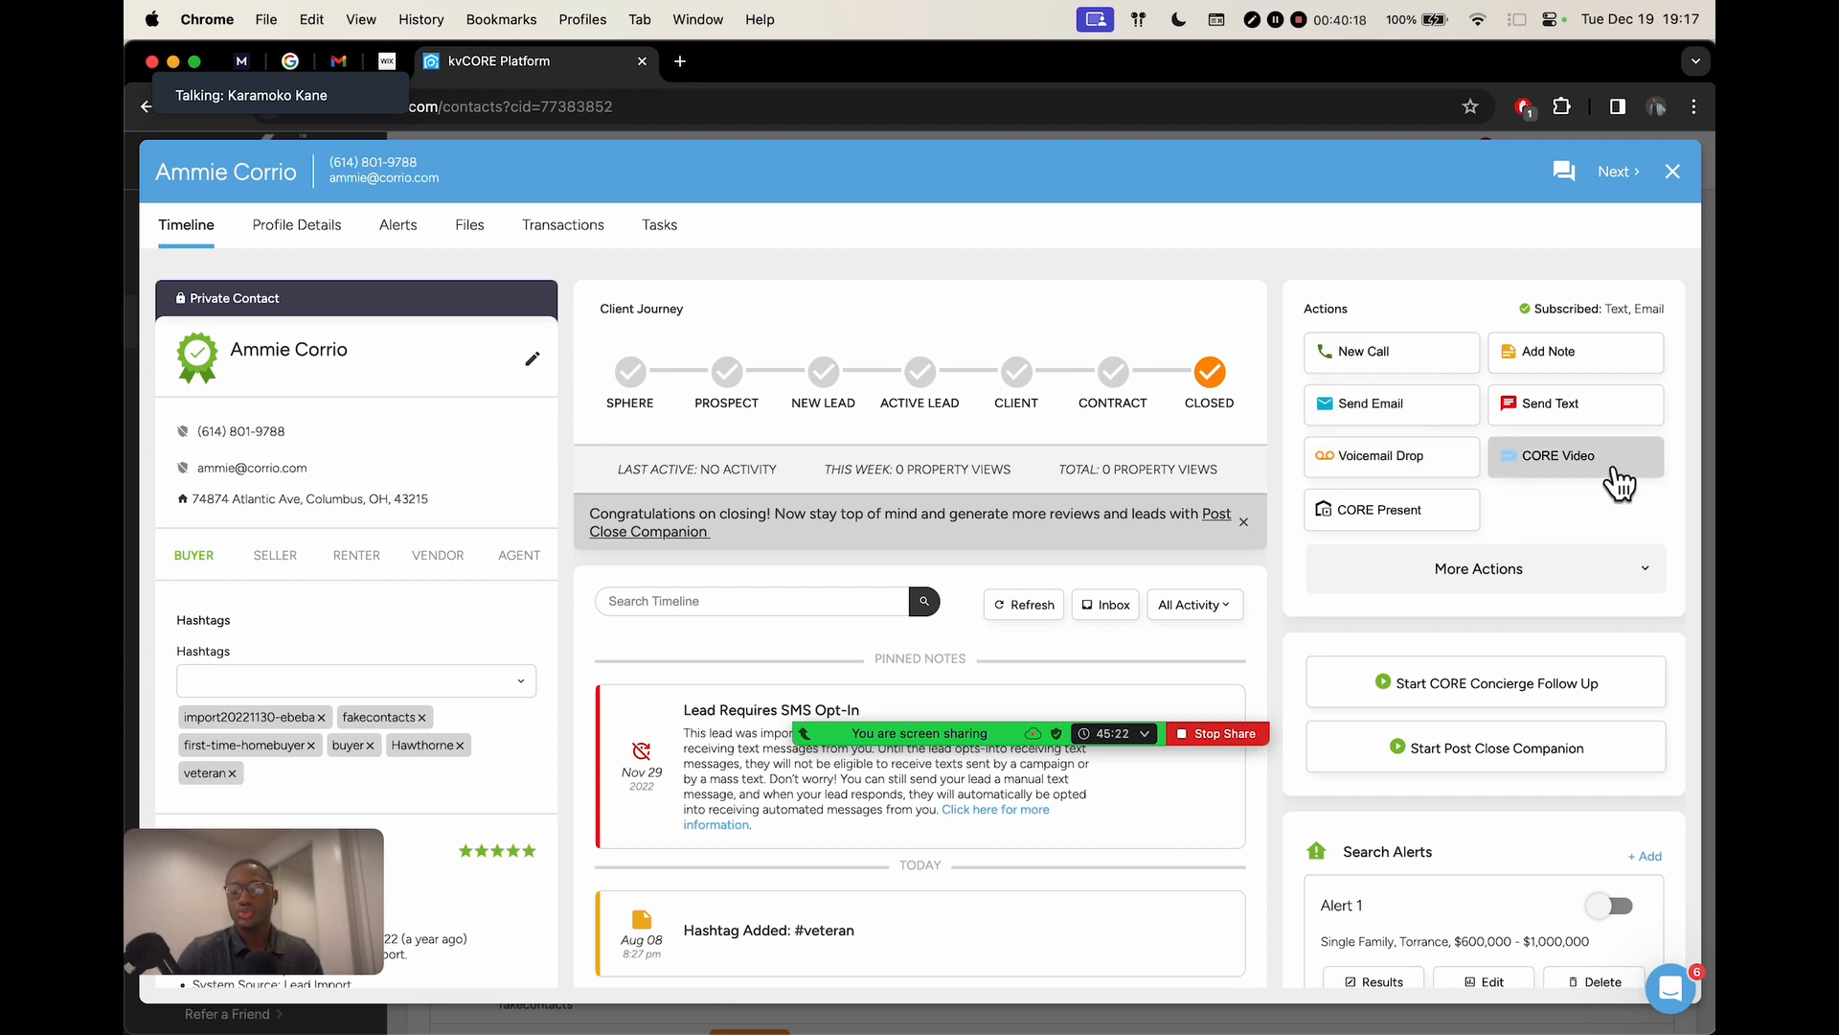
{"action": "scroll", "coordinate": [1619, 484], "scroll_direction": "up", "scroll_amount": 10}
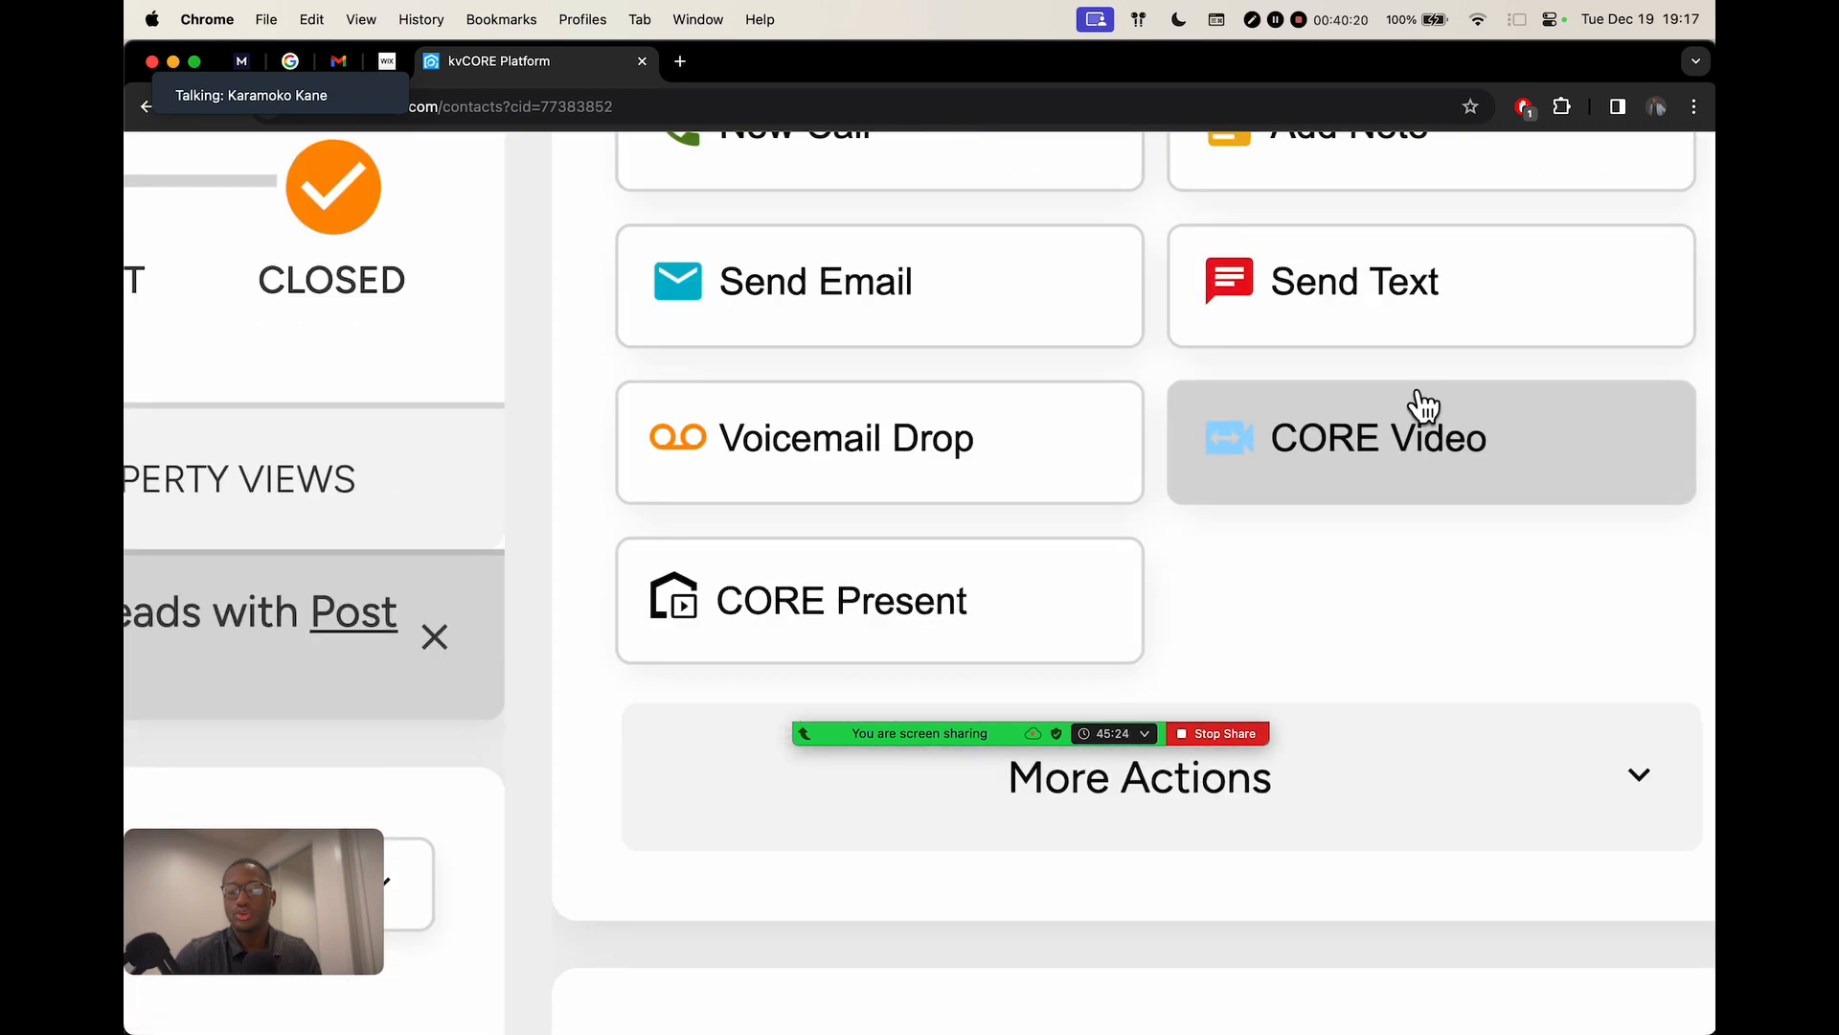
{"action": "scroll", "coordinate": [1341, 556], "scroll_direction": "down", "scroll_amount": 10}
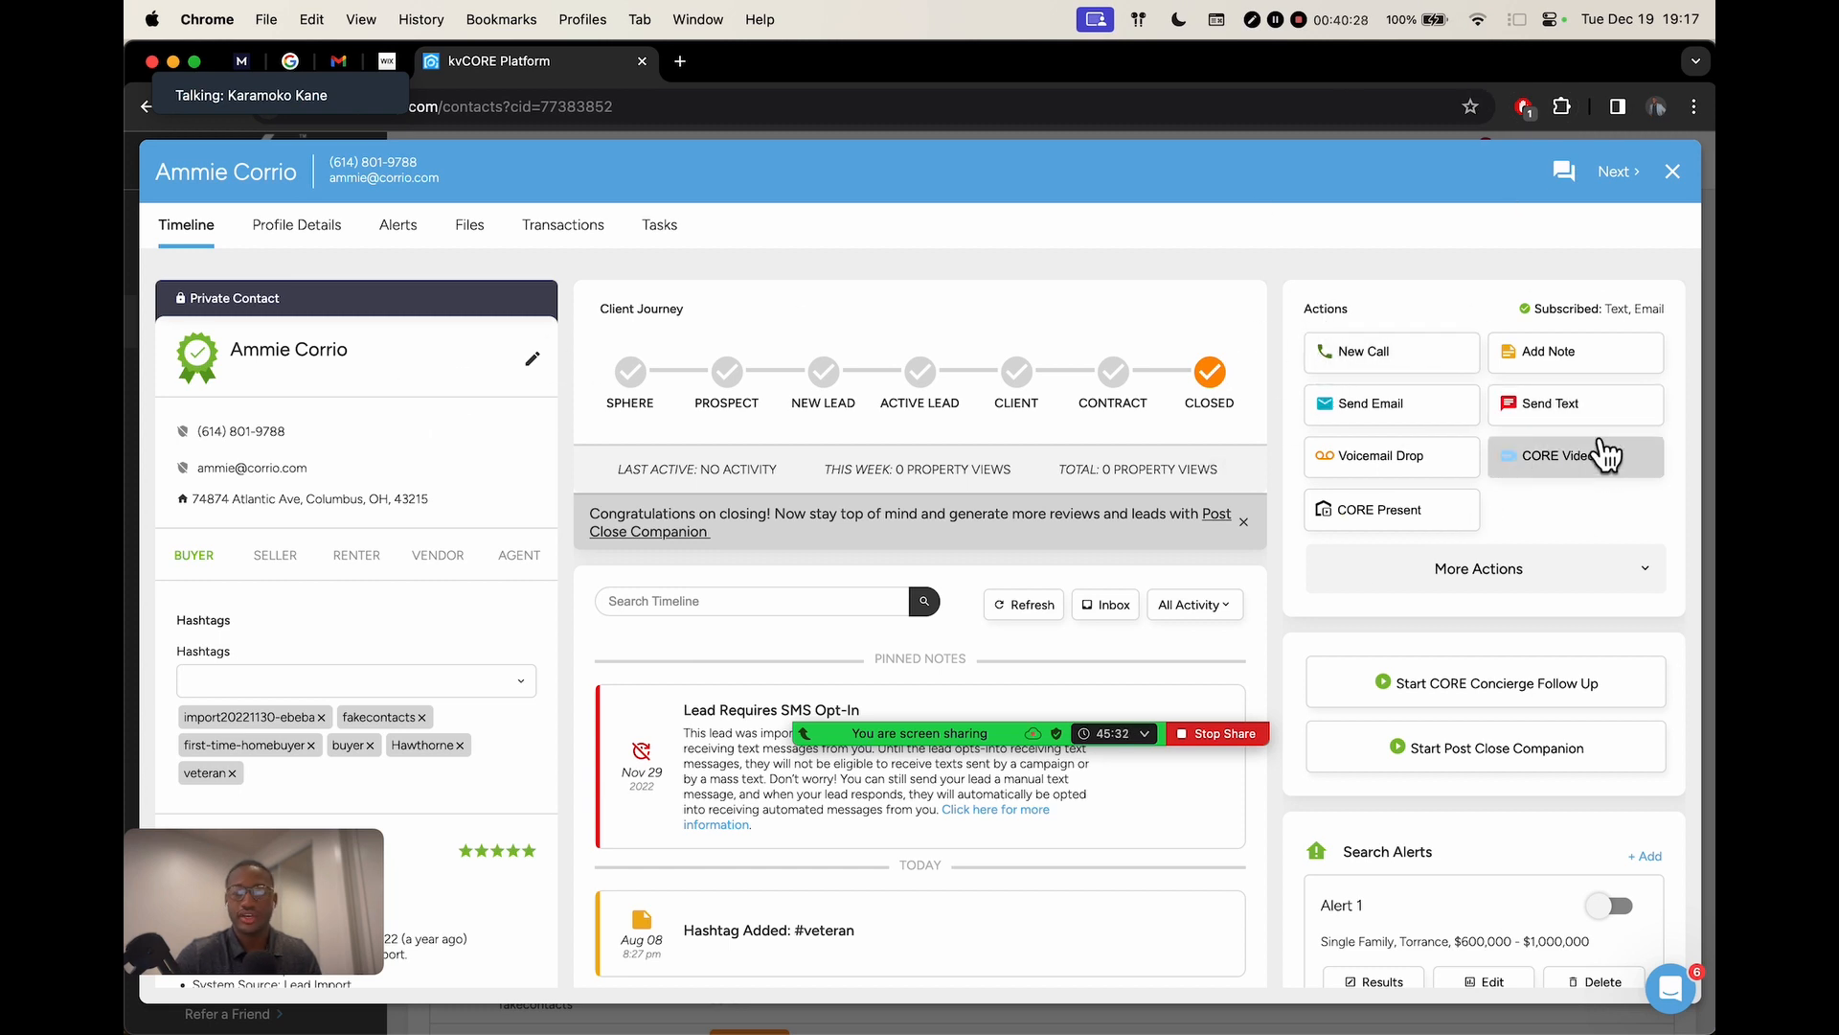
{"action": "left_click", "coordinate": [1564, 467]}
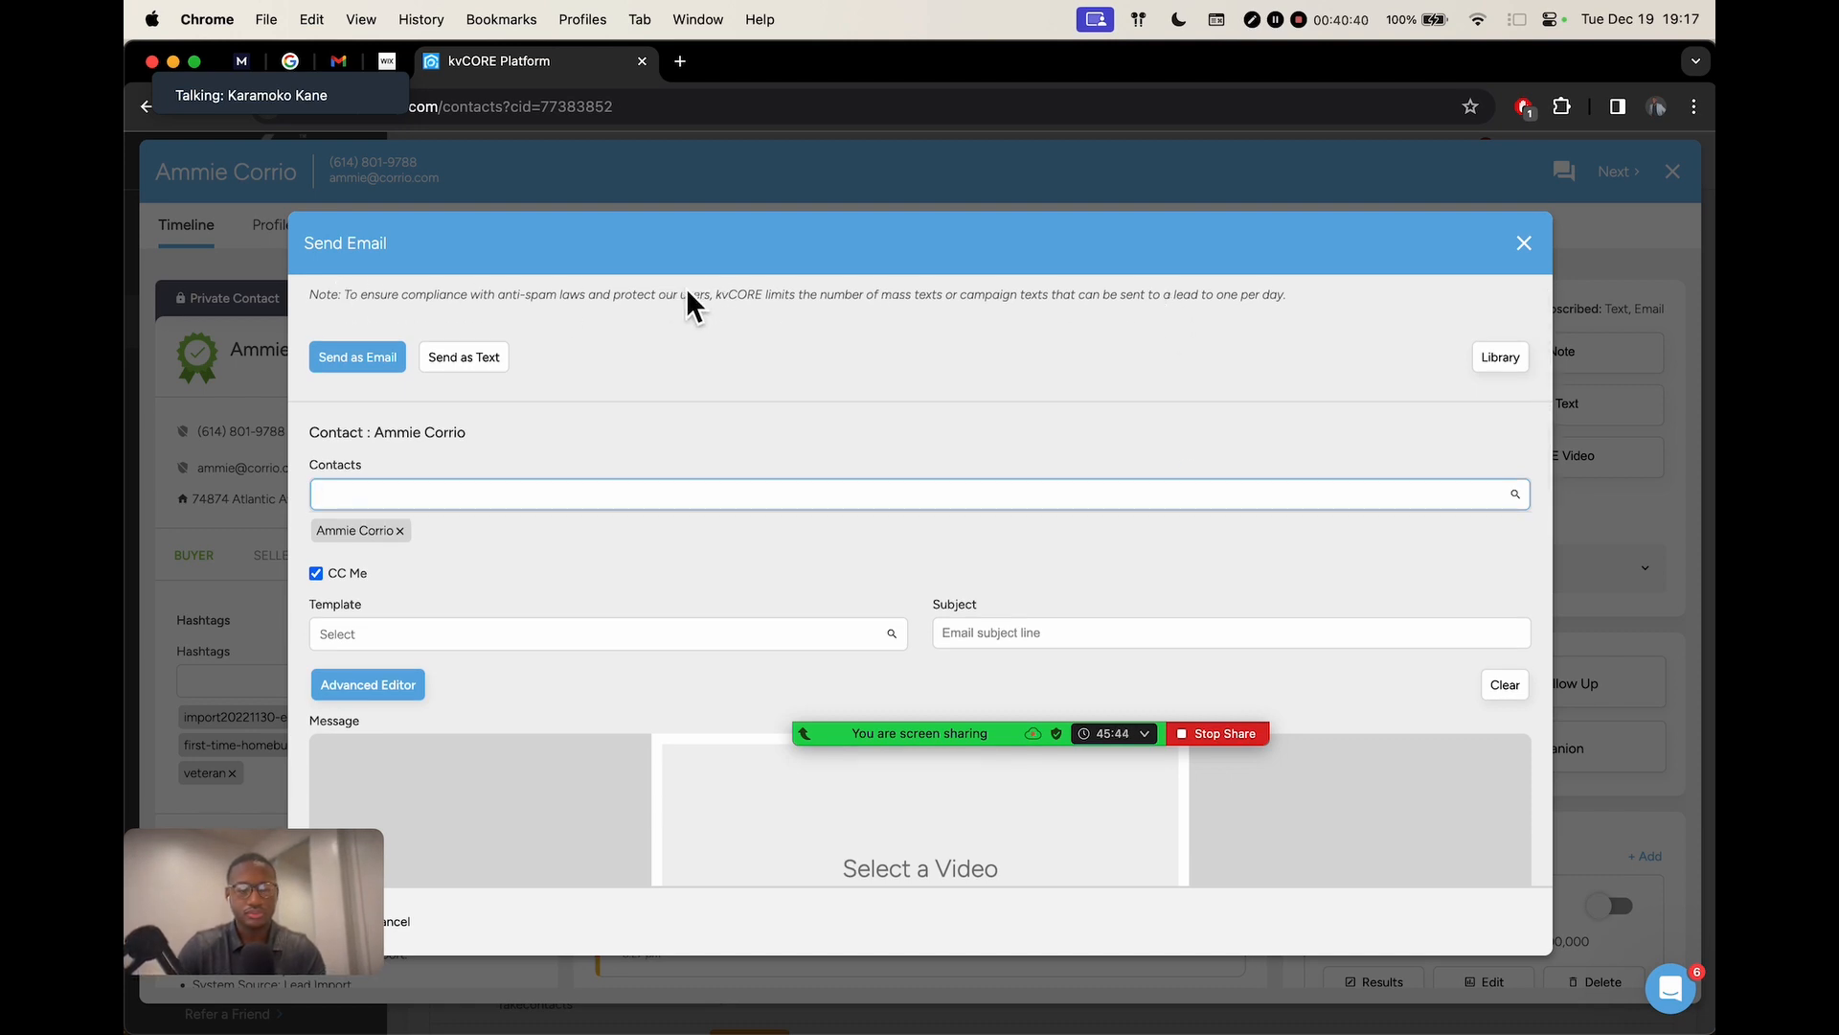
{"action": "left_click", "coordinate": [807, 308]}
{"action": "left_click_drag", "start_coordinate": [807, 307], "coordinate": [1313, 298]}
{"action": "left_click", "coordinate": [1291, 322]}
{"action": "scroll", "coordinate": [1292, 330], "scroll_direction": "down", "scroll_amount": 2}
{"action": "scroll", "coordinate": [1292, 328], "scroll_direction": "down", "scroll_amount": 2}
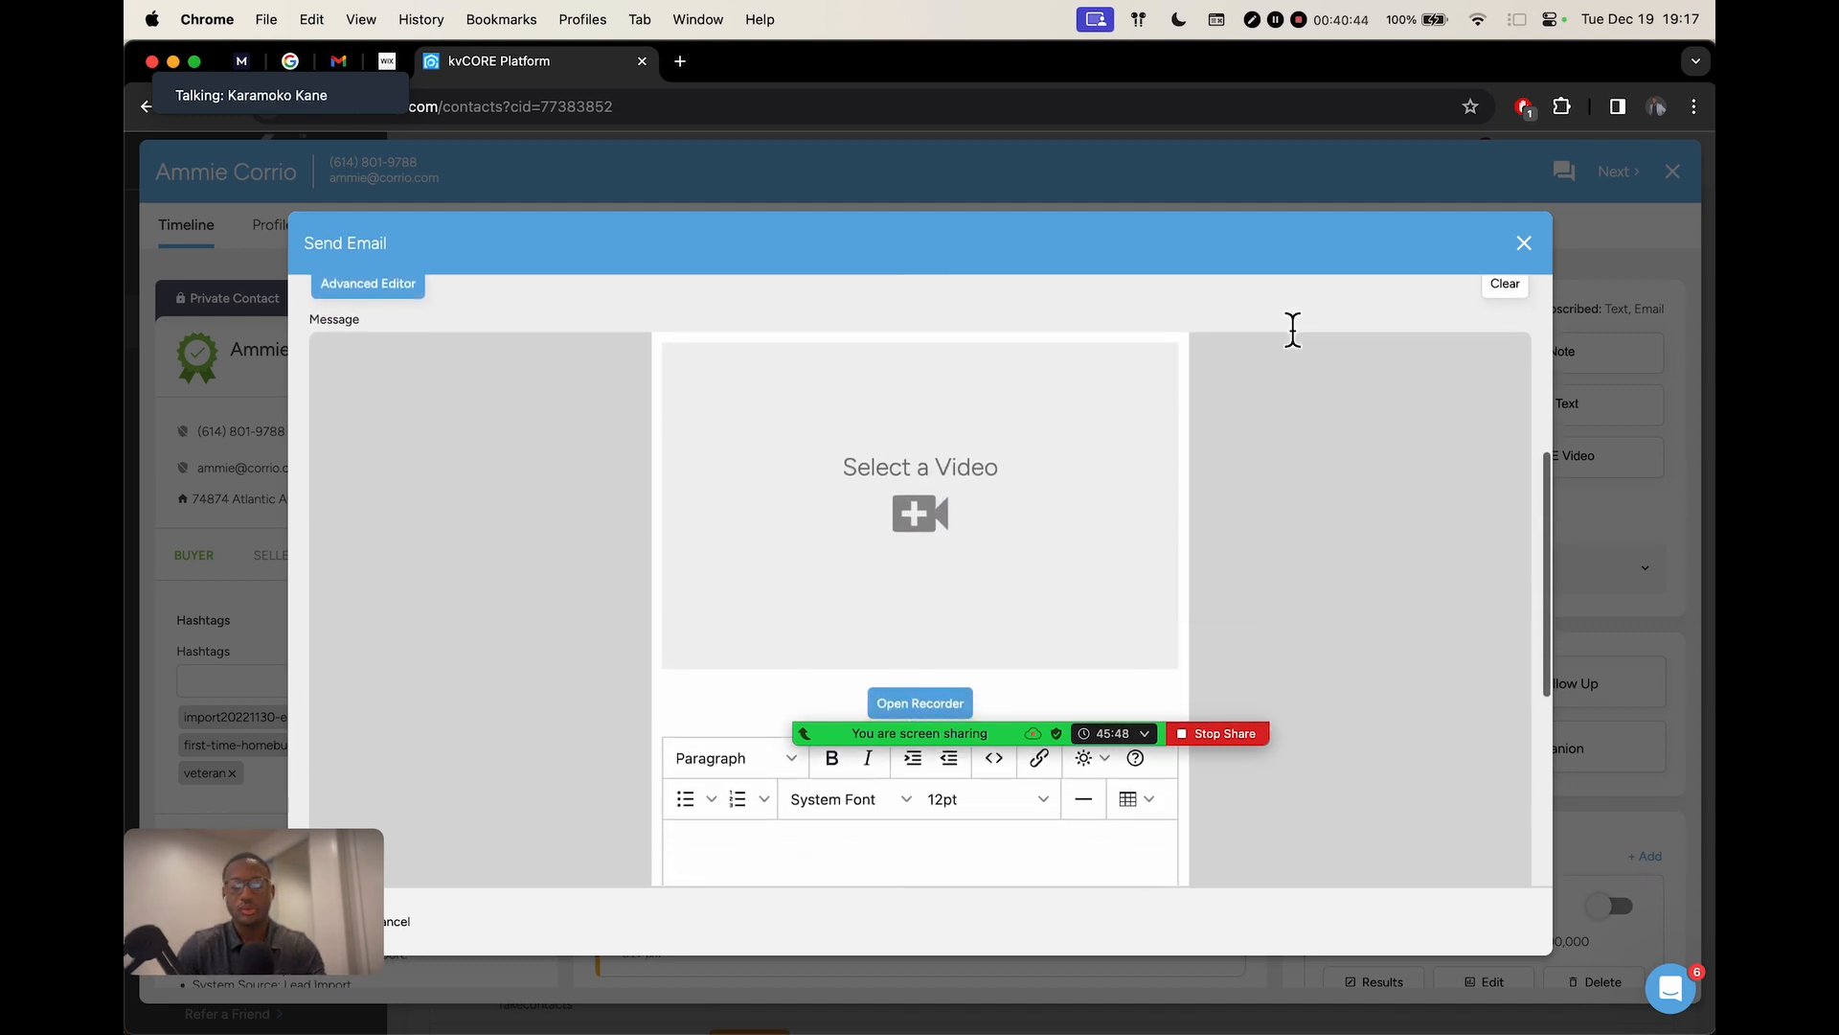
{"action": "scroll", "coordinate": [1292, 328], "scroll_direction": "up", "scroll_amount": 4}
{"action": "scroll", "coordinate": [1292, 329], "scroll_direction": "up", "scroll_amount": 2}
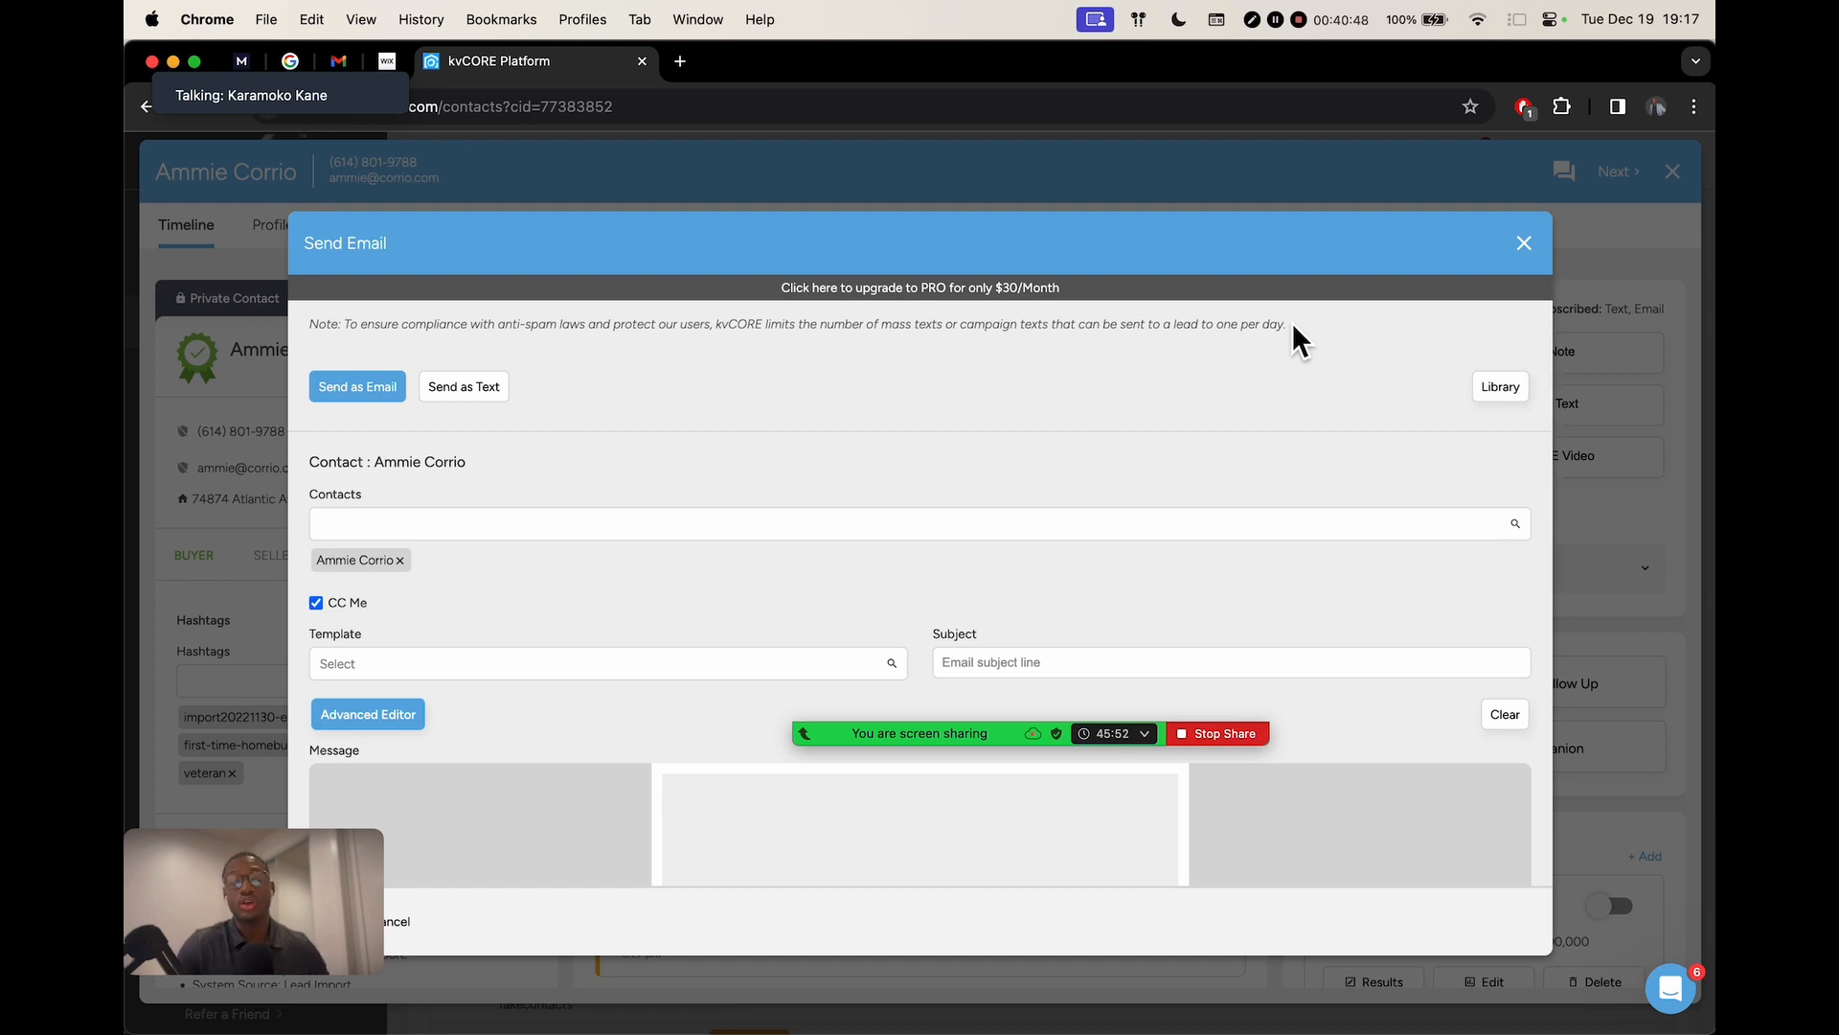
{"action": "scroll", "coordinate": [958, 278], "scroll_direction": "up", "scroll_amount": 5}
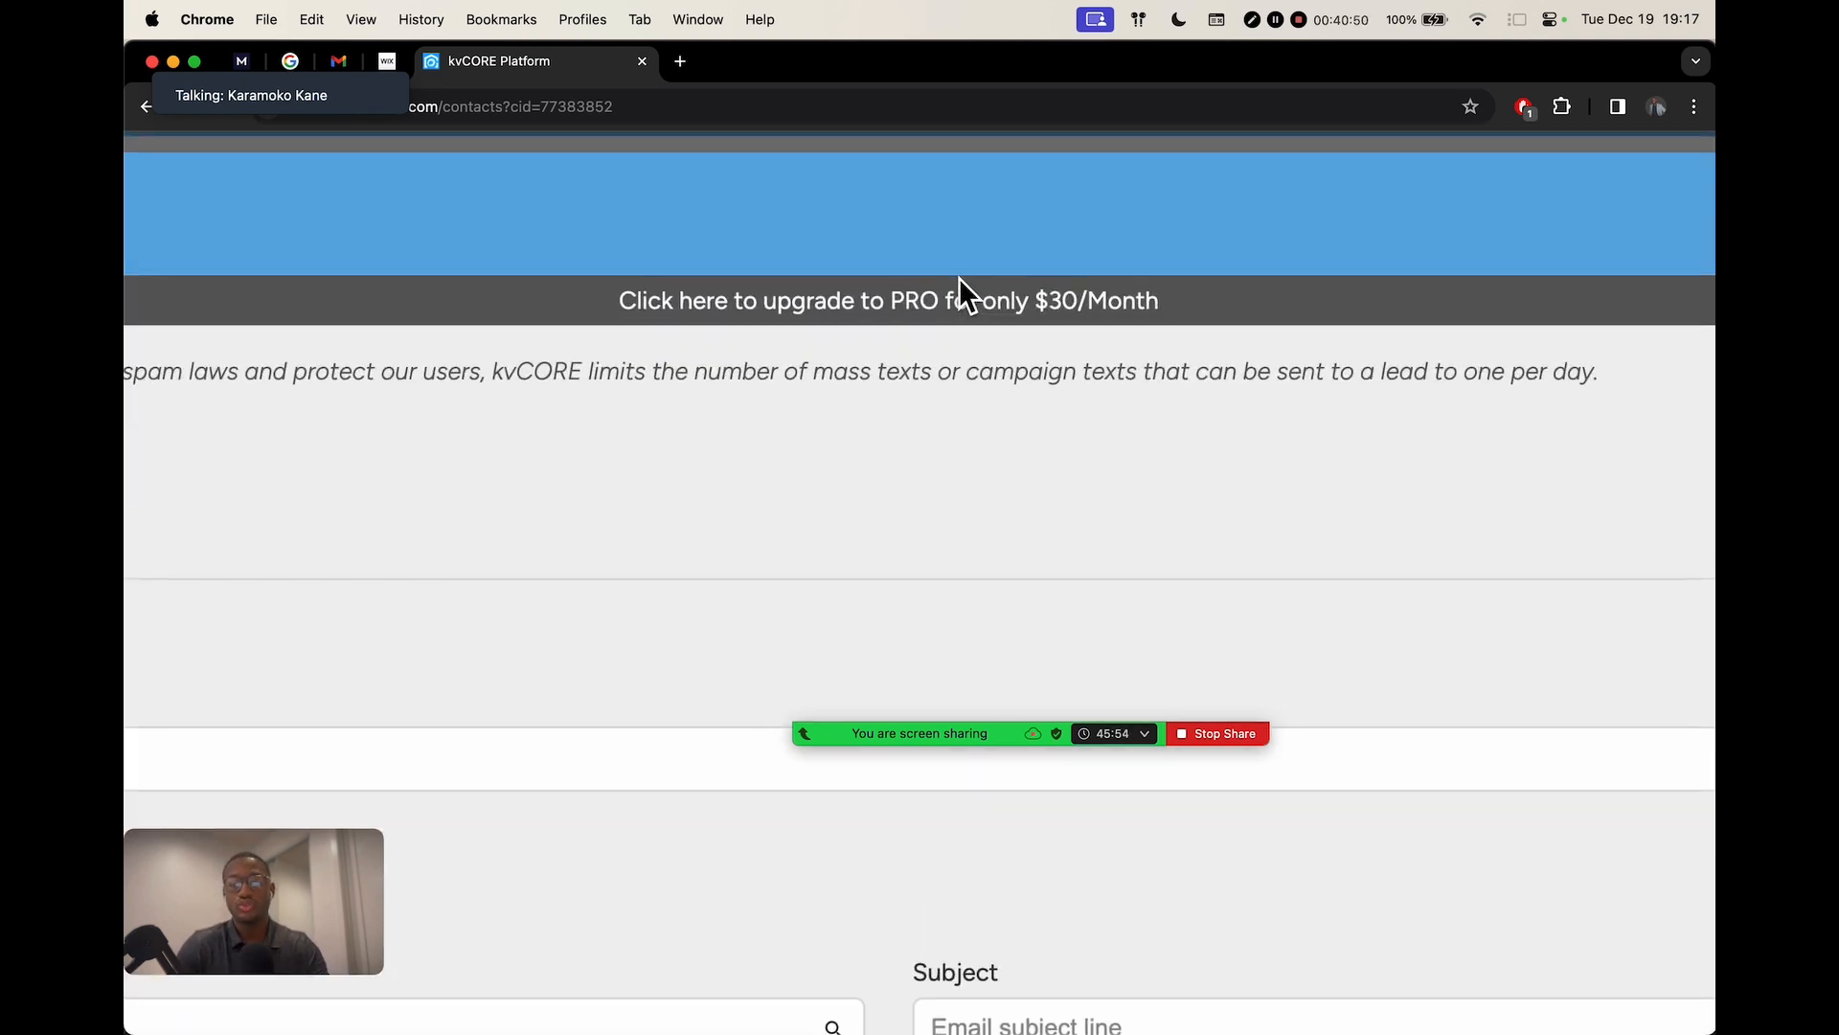
{"action": "scroll", "coordinate": [958, 278], "scroll_direction": "up", "scroll_amount": 2}
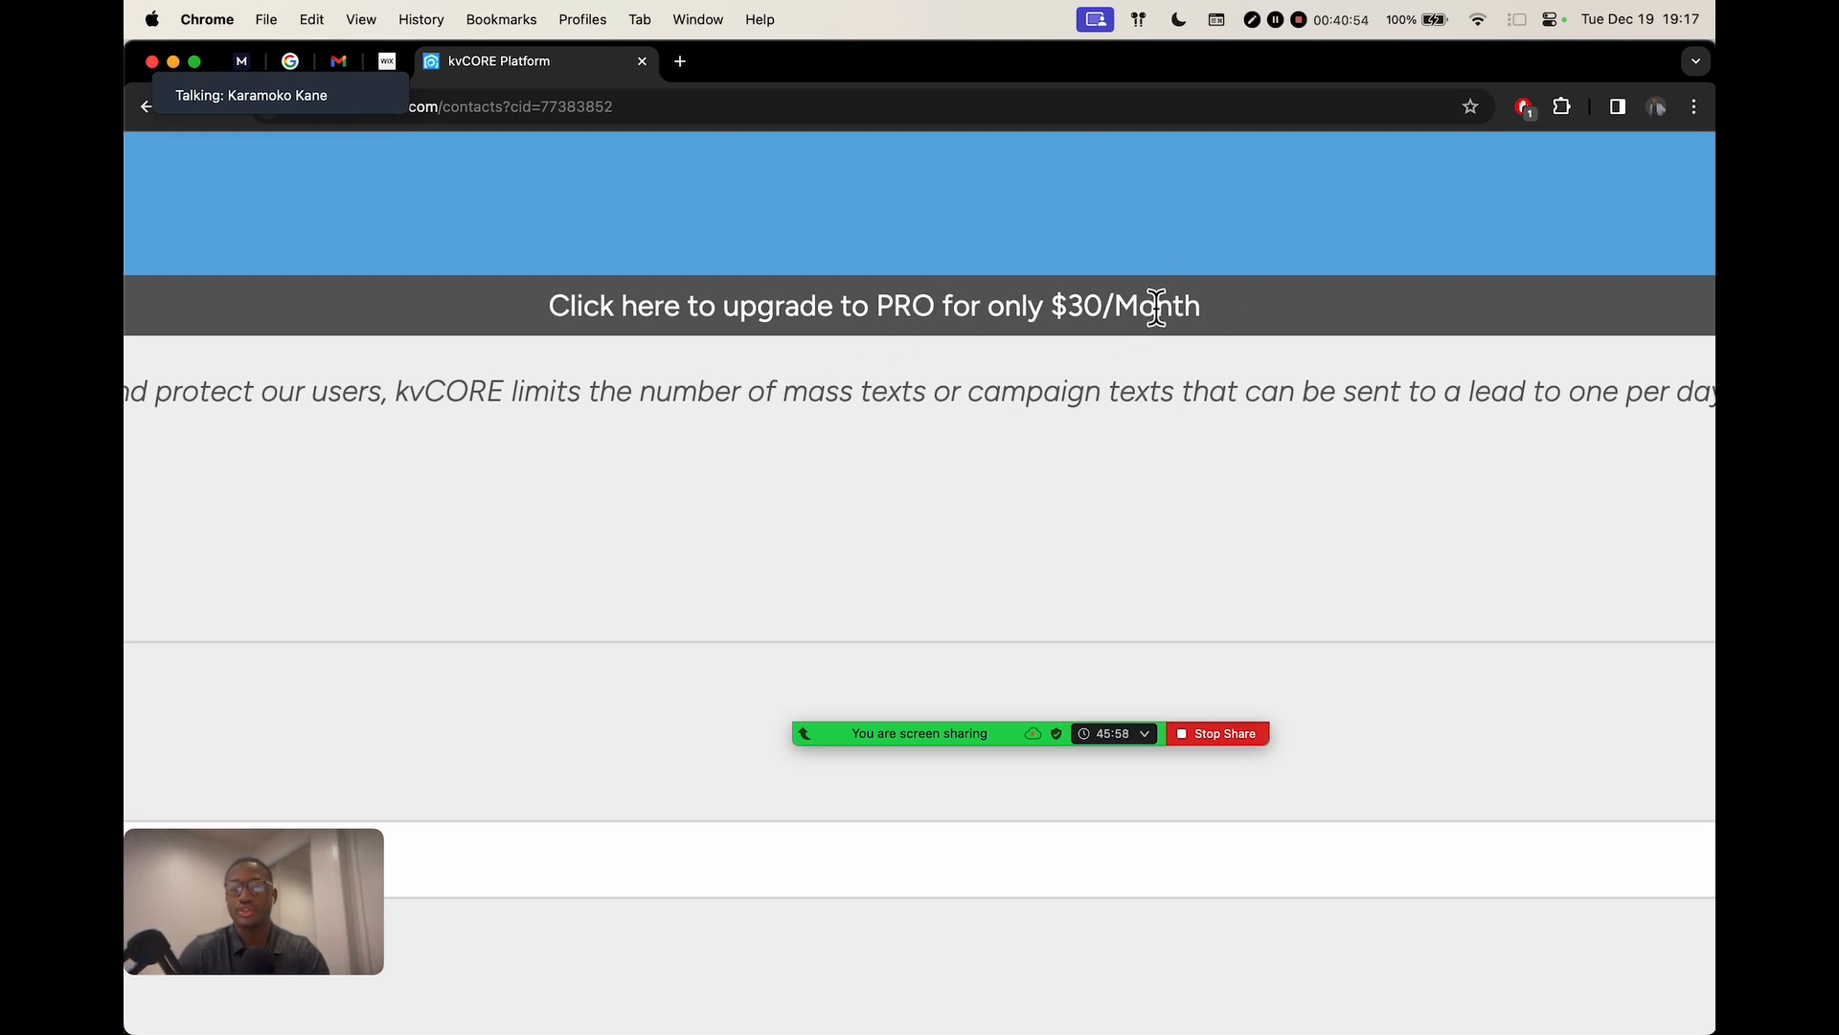
{"action": "scroll", "coordinate": [1157, 305], "scroll_direction": "down", "scroll_amount": 7}
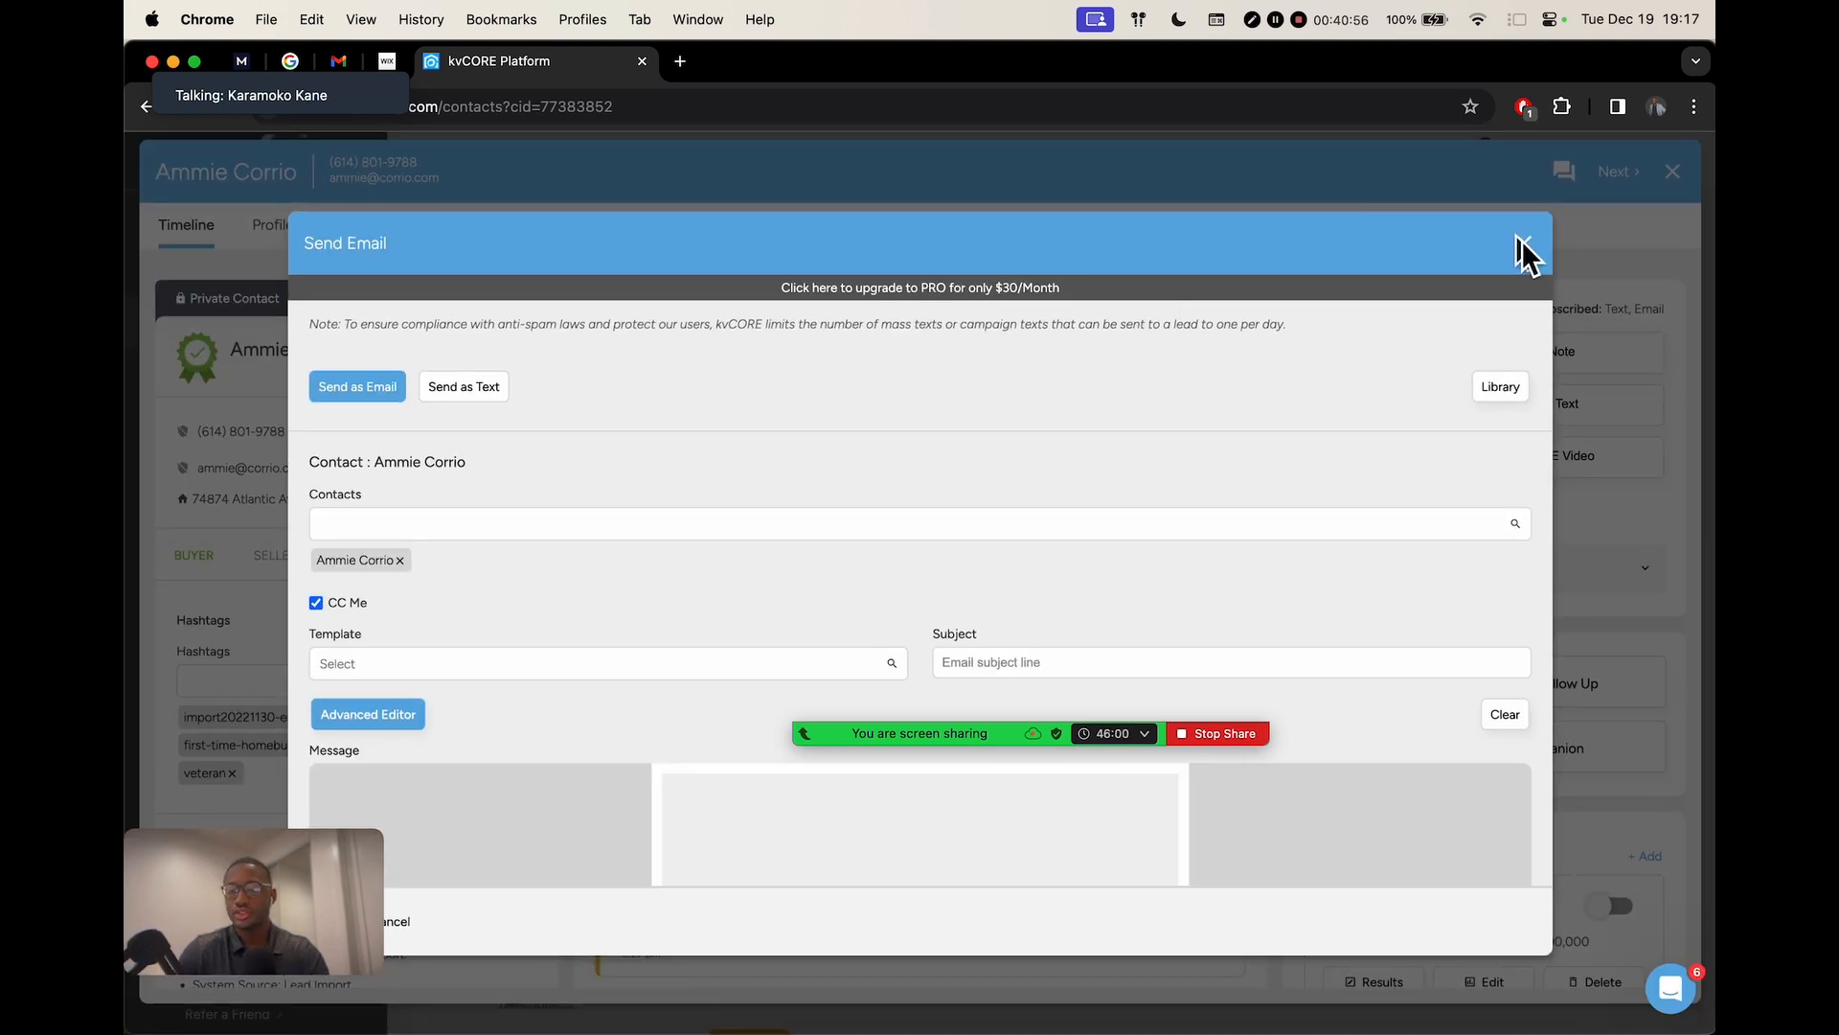
{"action": "left_click", "coordinate": [1521, 243]}
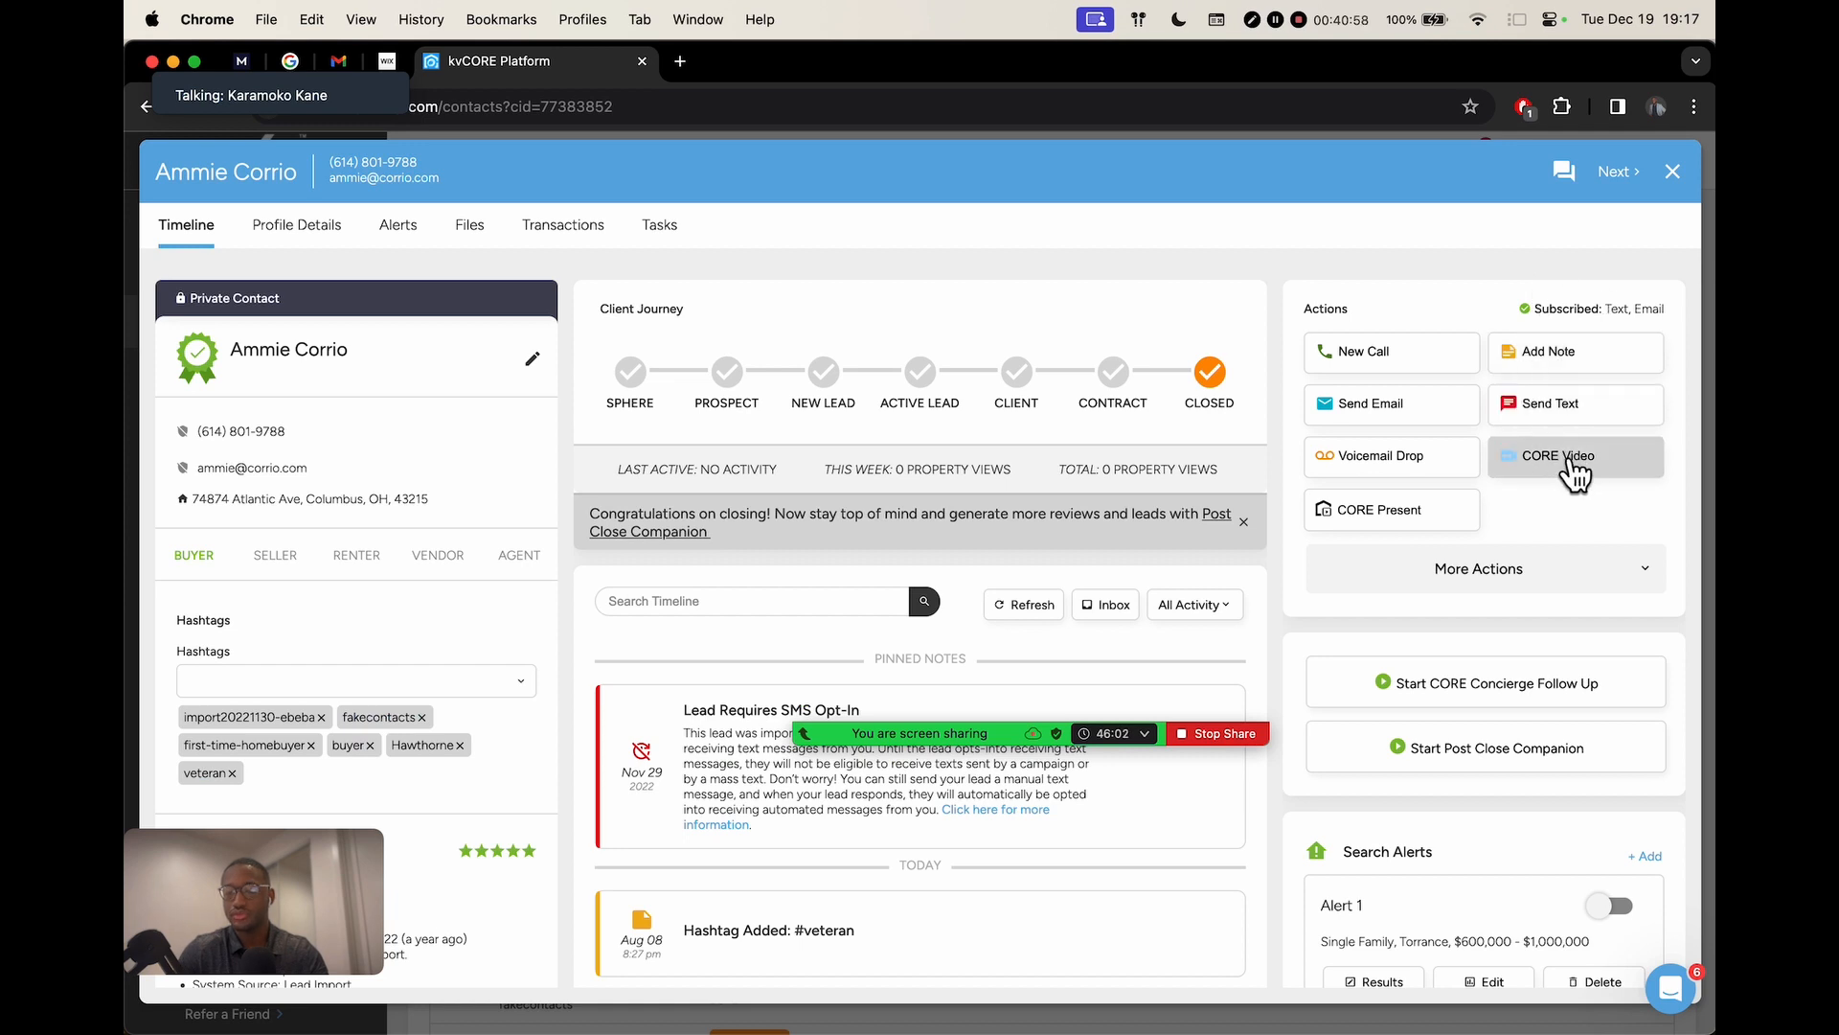
{"action": "left_click", "coordinate": [1568, 460]}
{"action": "scroll", "coordinate": [1030, 486], "scroll_direction": "down", "scroll_amount": 5}
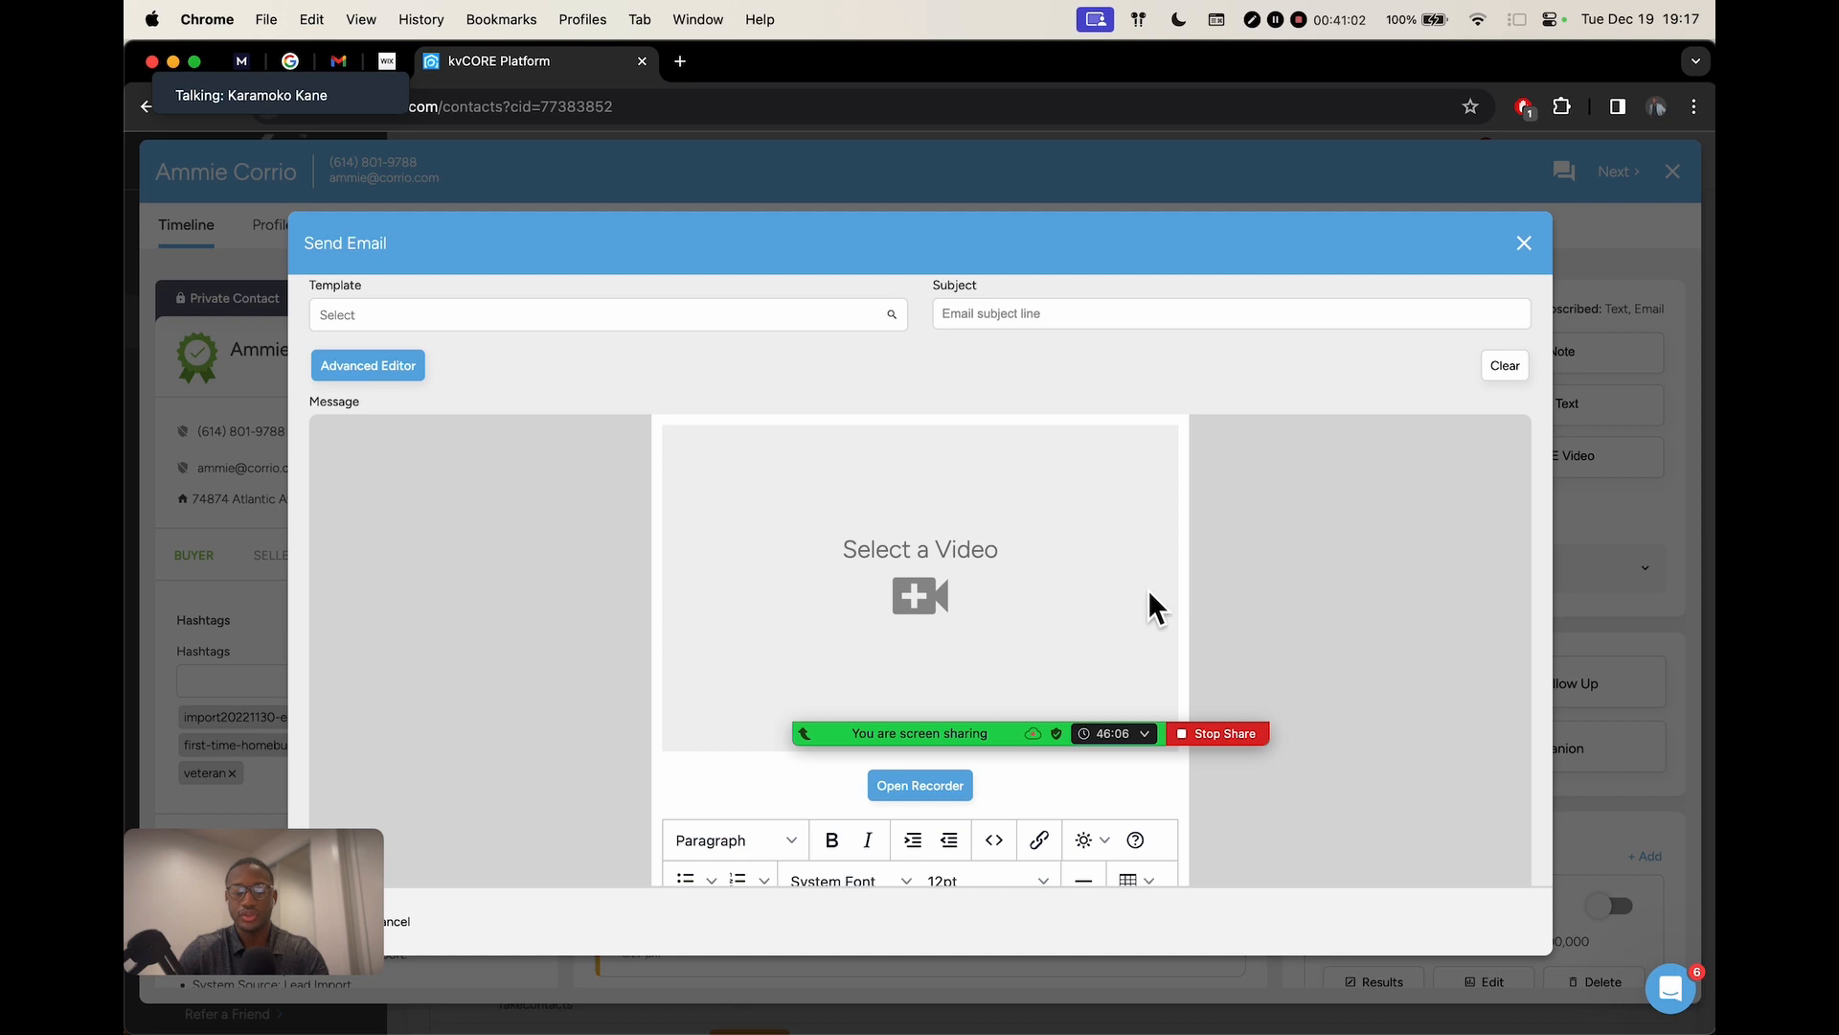
{"action": "scroll", "coordinate": [1147, 589], "scroll_direction": "down", "scroll_amount": 3}
{"action": "scroll", "coordinate": [928, 590], "scroll_direction": "down", "scroll_amount": 2}
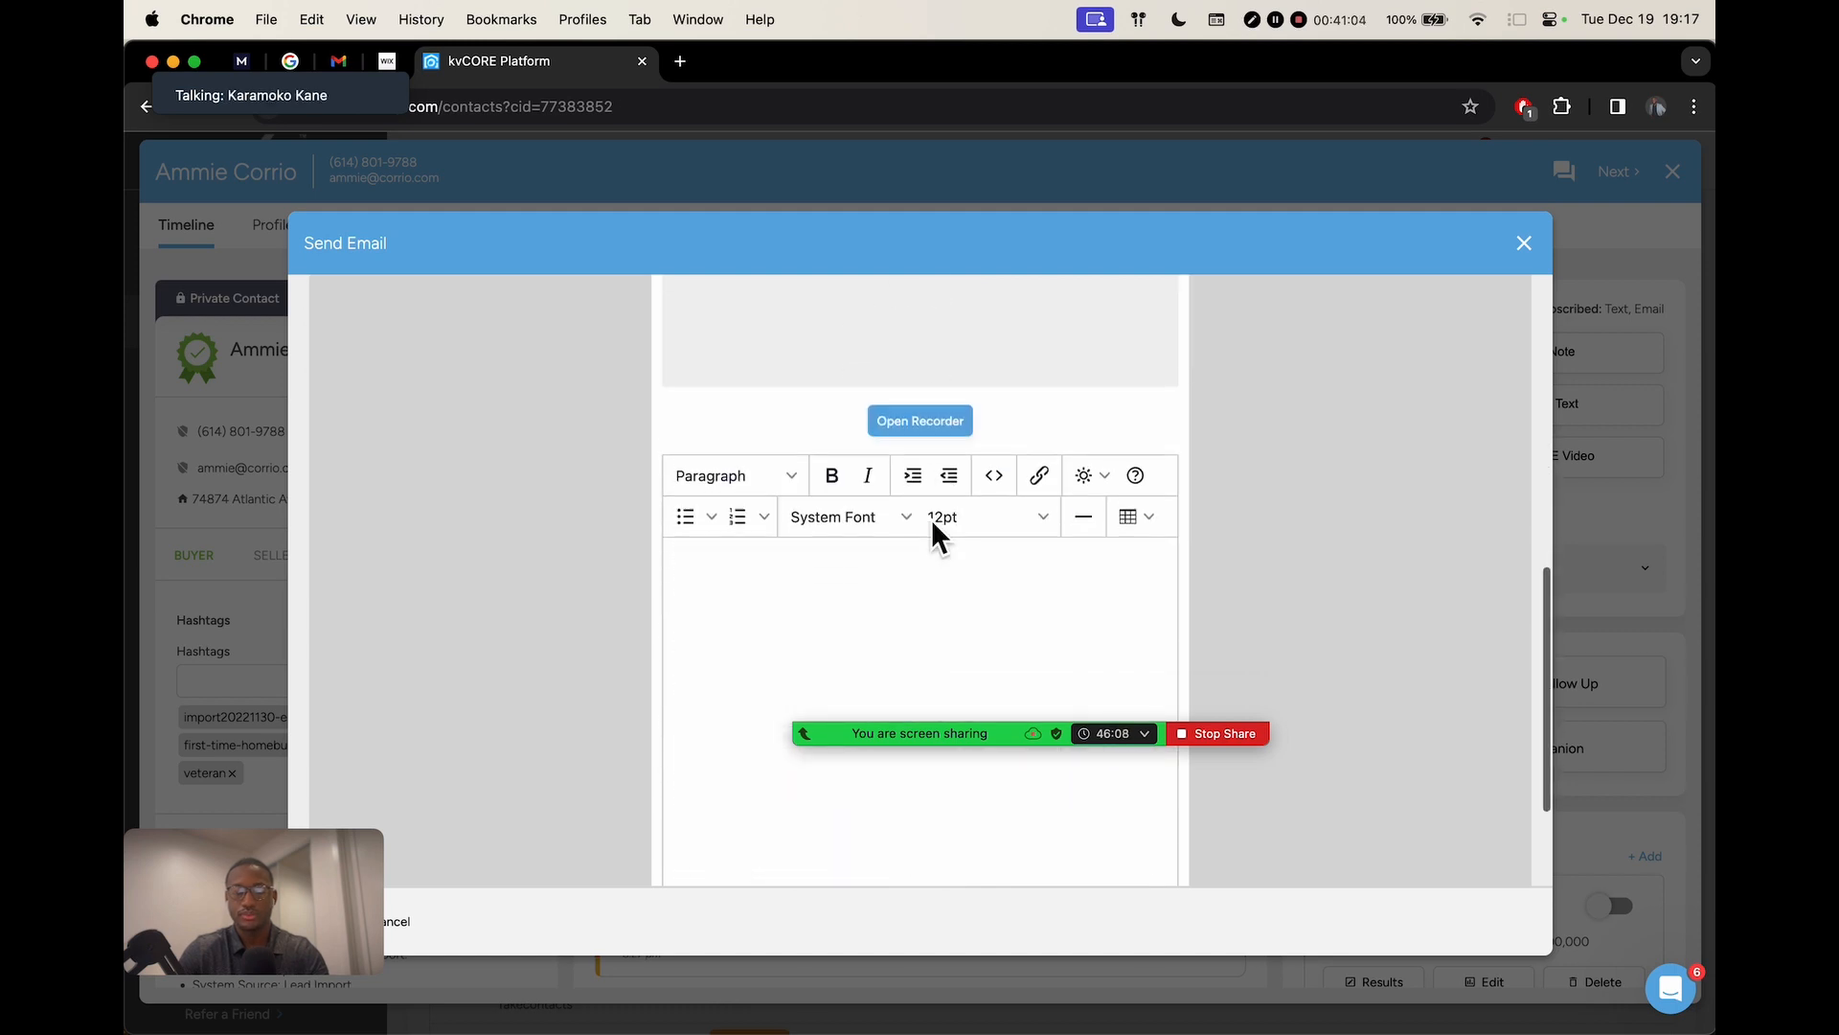
{"action": "scroll", "coordinate": [931, 519], "scroll_direction": "up", "scroll_amount": 3}
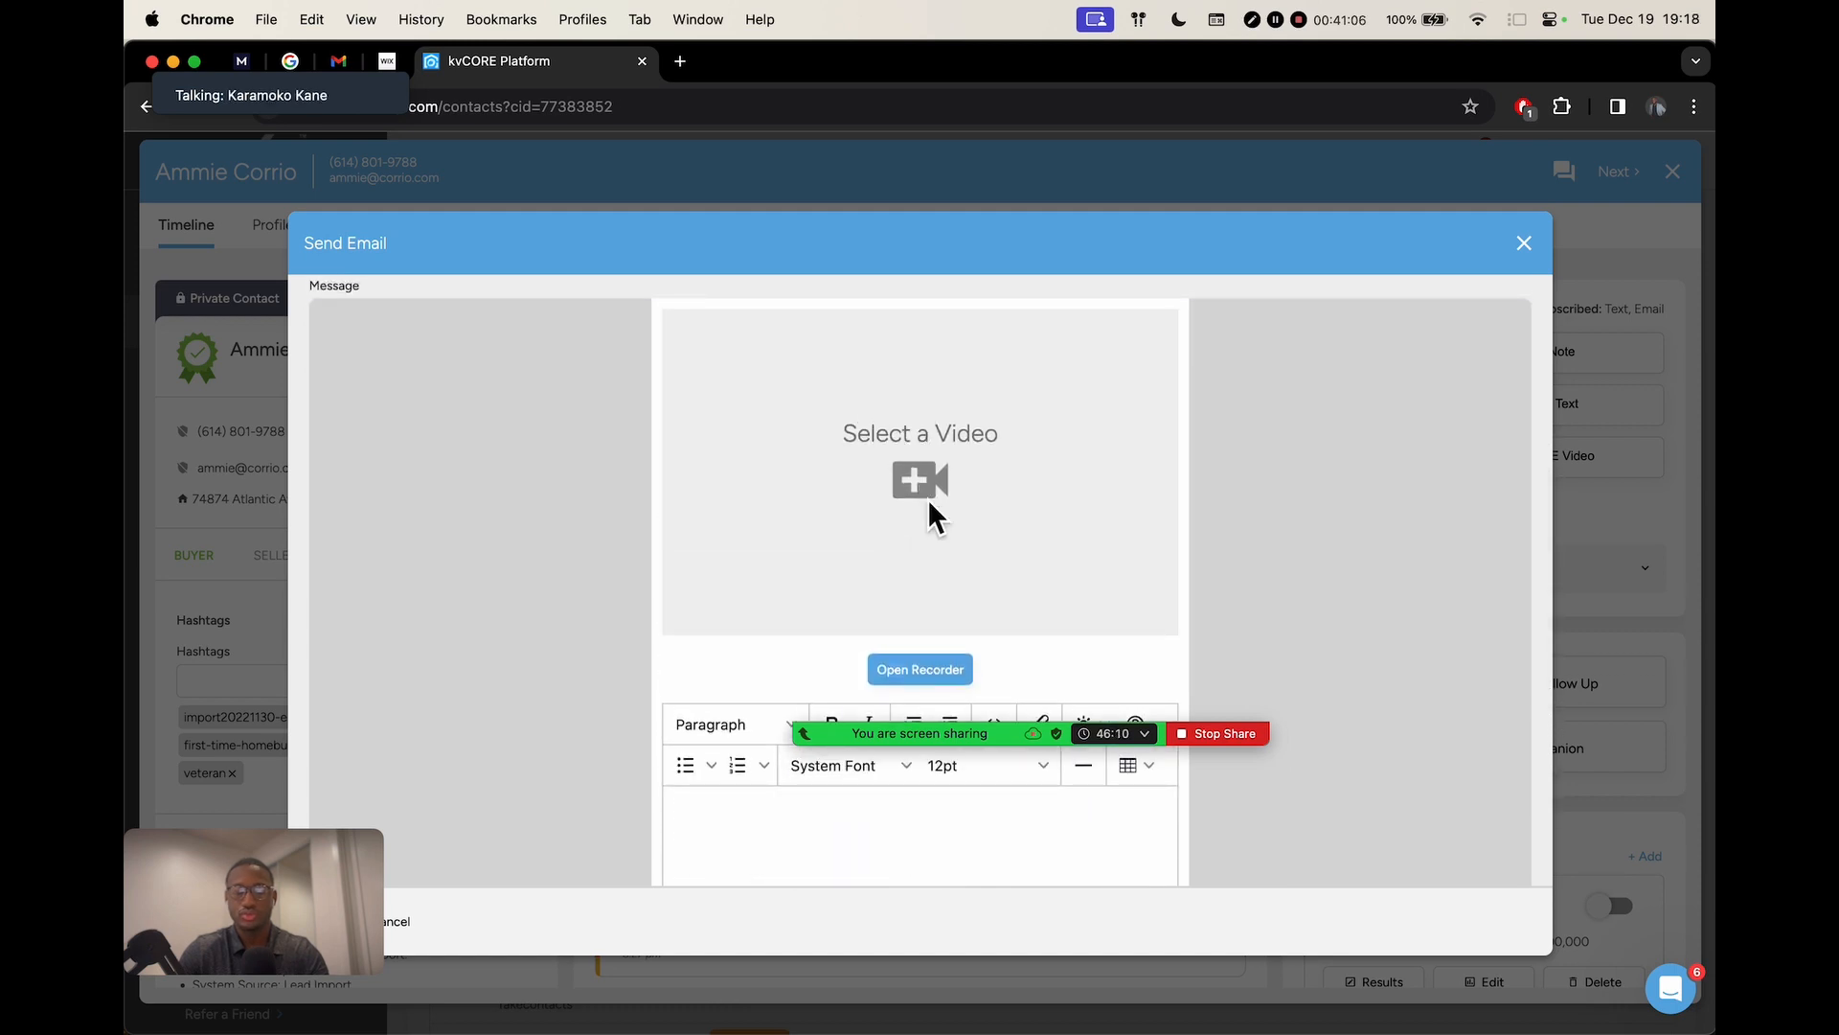
{"action": "scroll", "coordinate": [928, 498], "scroll_direction": "up", "scroll_amount": 5}
{"action": "scroll", "coordinate": [928, 504], "scroll_direction": "down", "scroll_amount": 8}
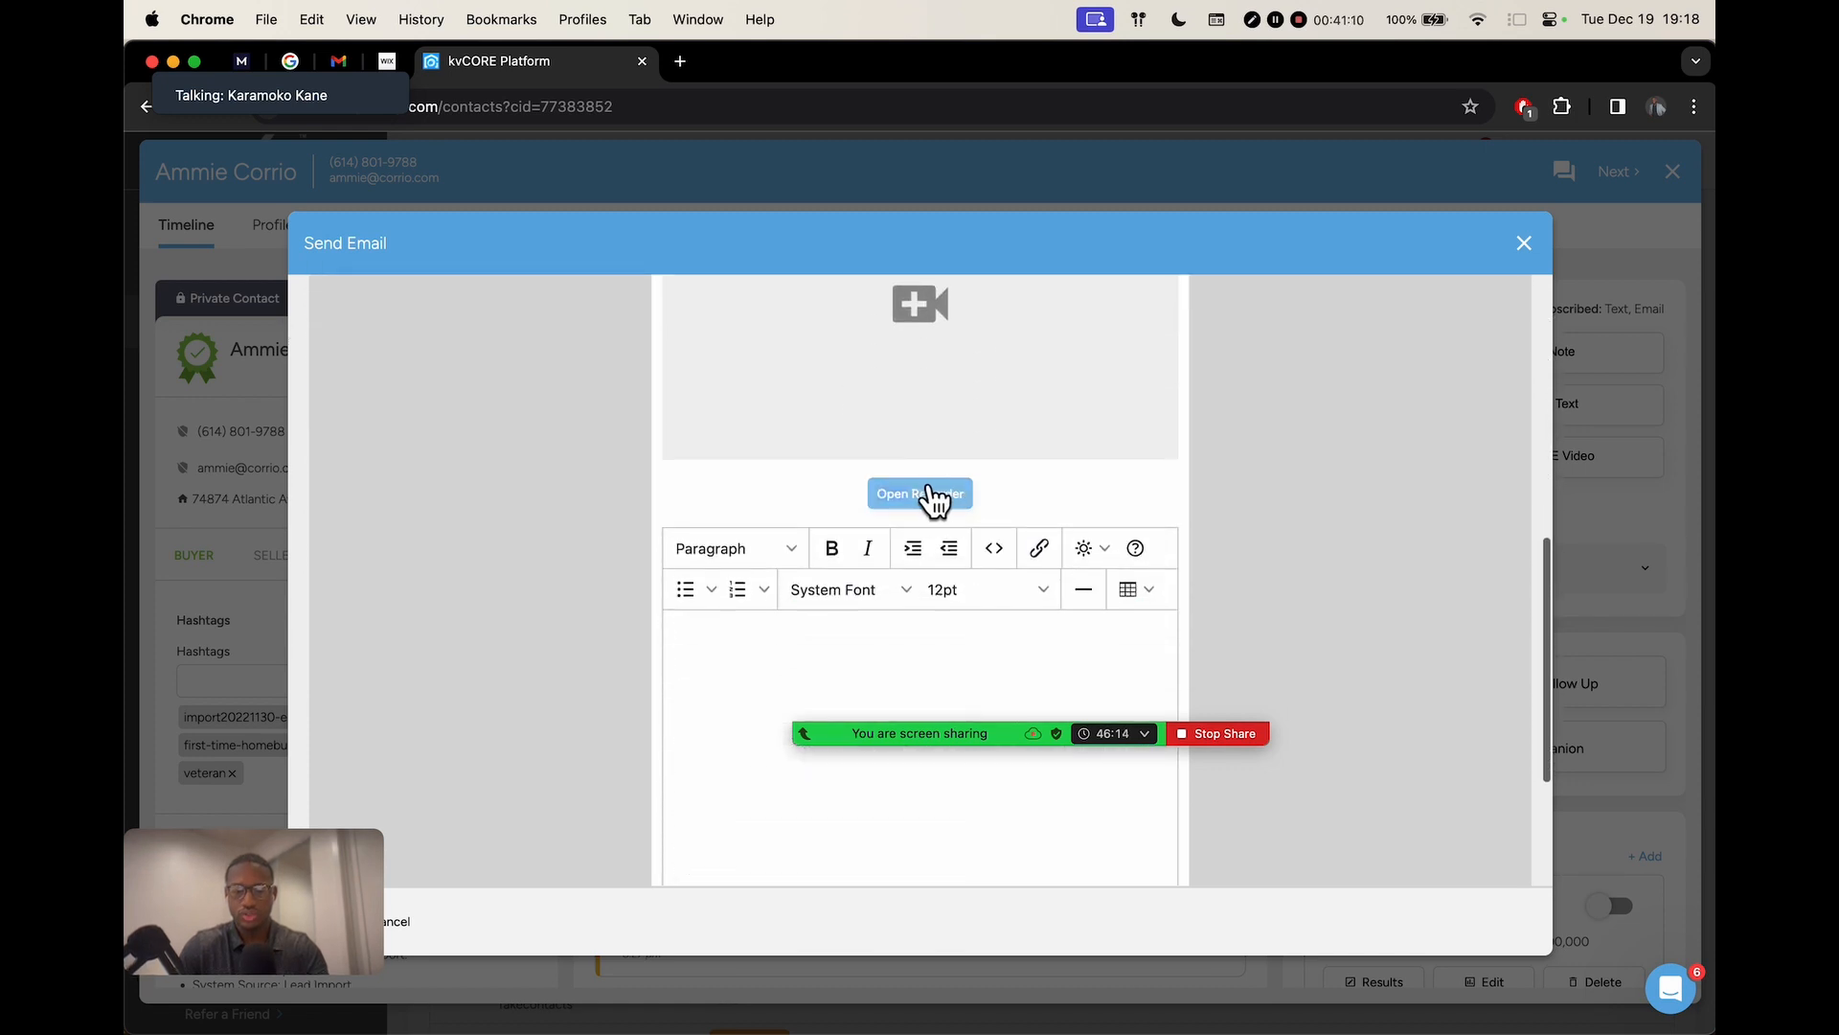
{"action": "scroll", "coordinate": [934, 503], "scroll_direction": "down", "scroll_amount": 3}
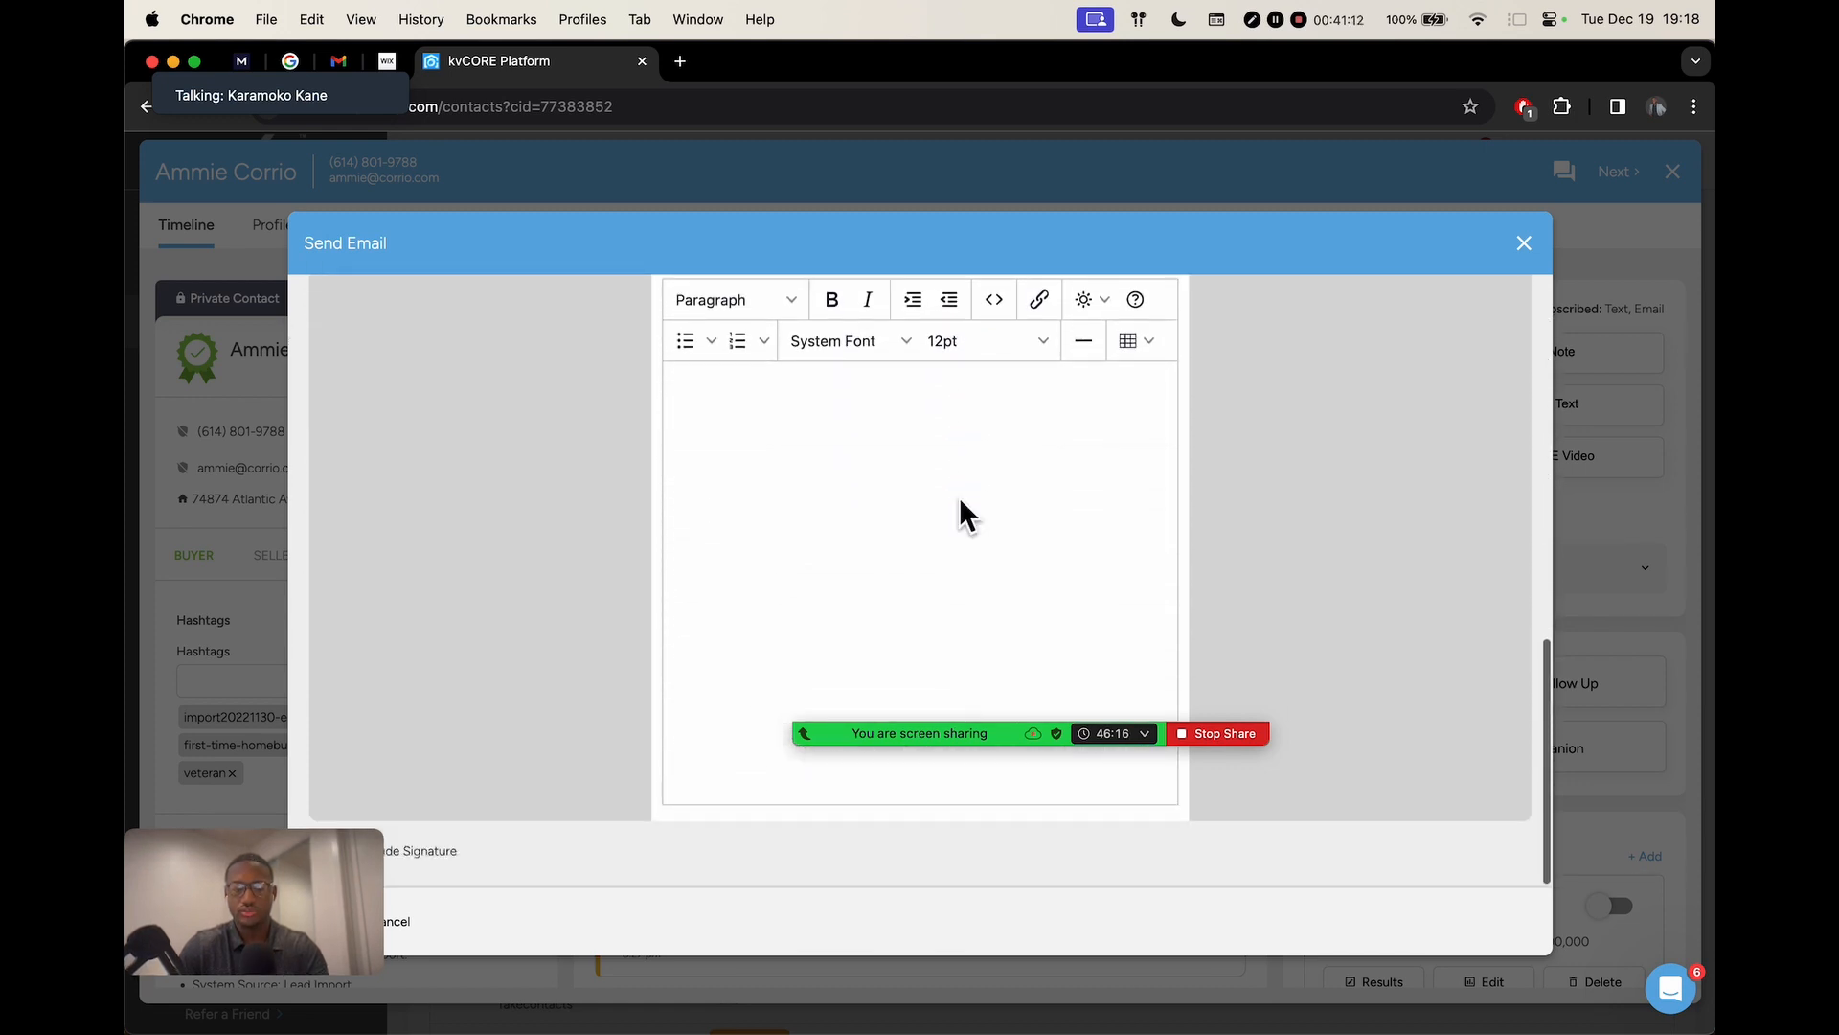
{"action": "left_click", "coordinate": [900, 485]}
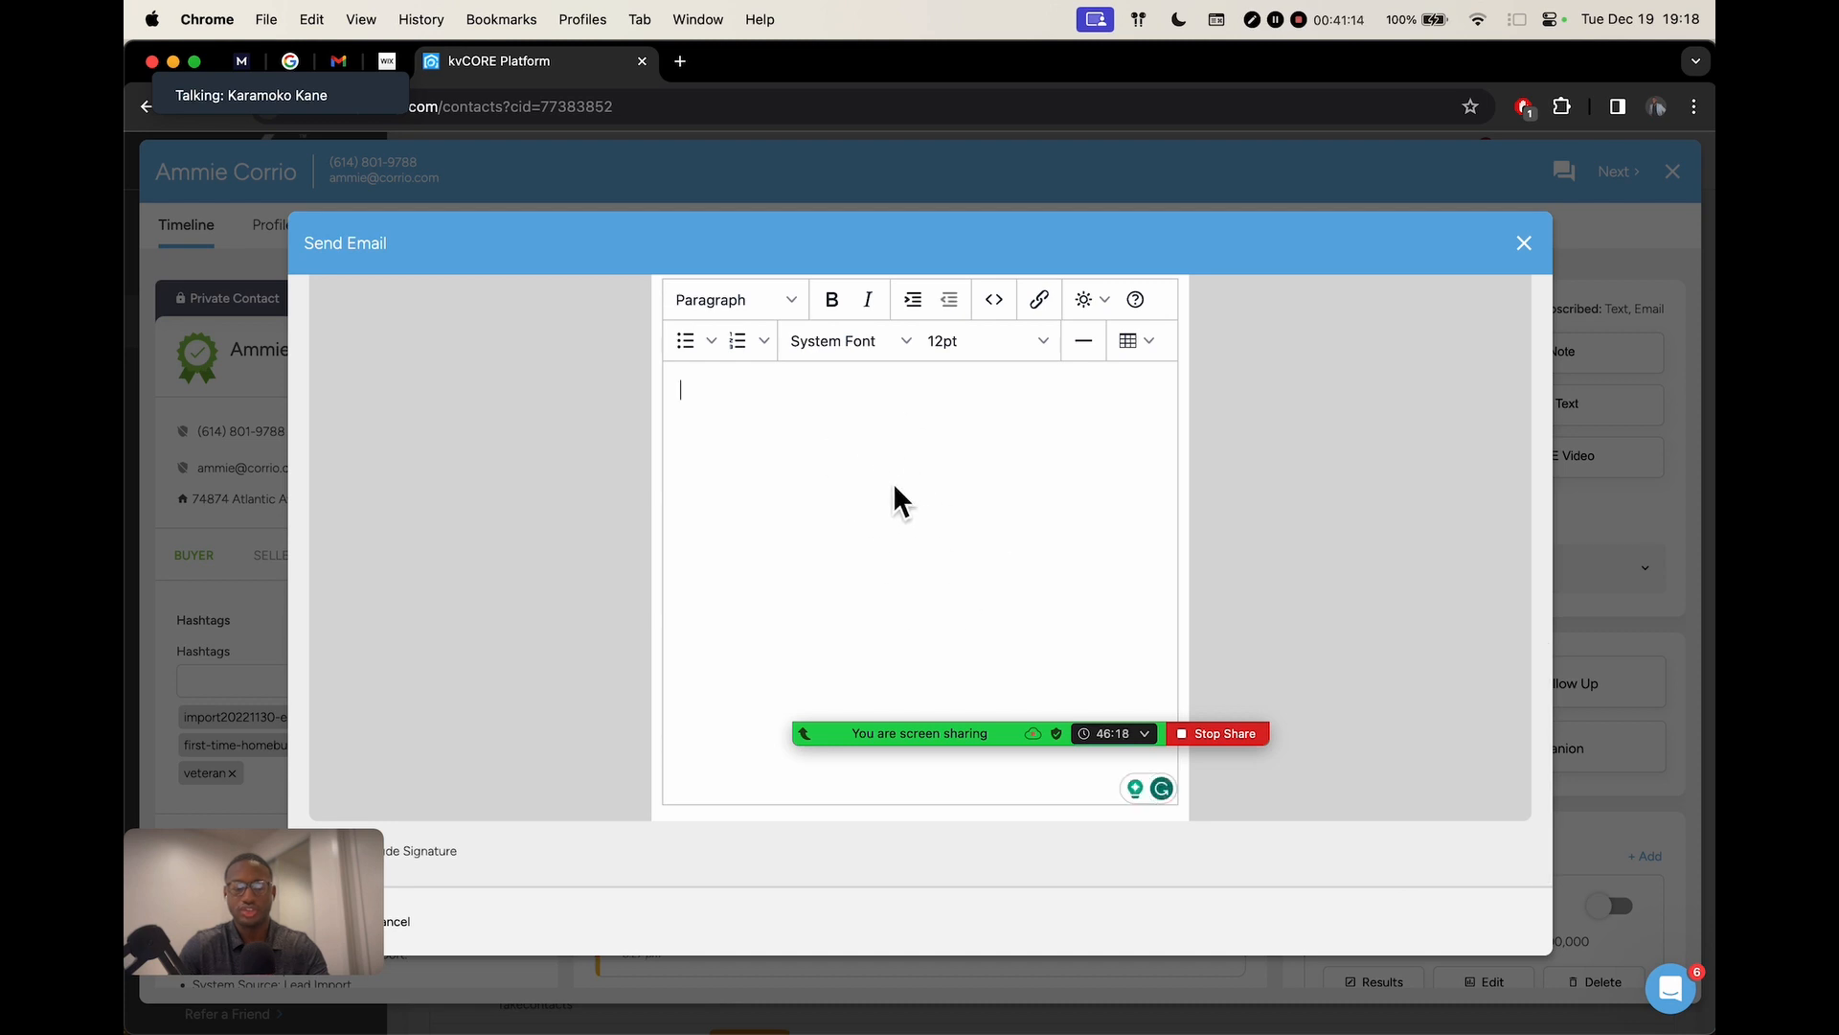
{"action": "left_click_drag", "start_coordinate": [343, 910], "coordinate": [353, 523]}
{"action": "scroll", "coordinate": [913, 508], "scroll_direction": "up", "scroll_amount": 8}
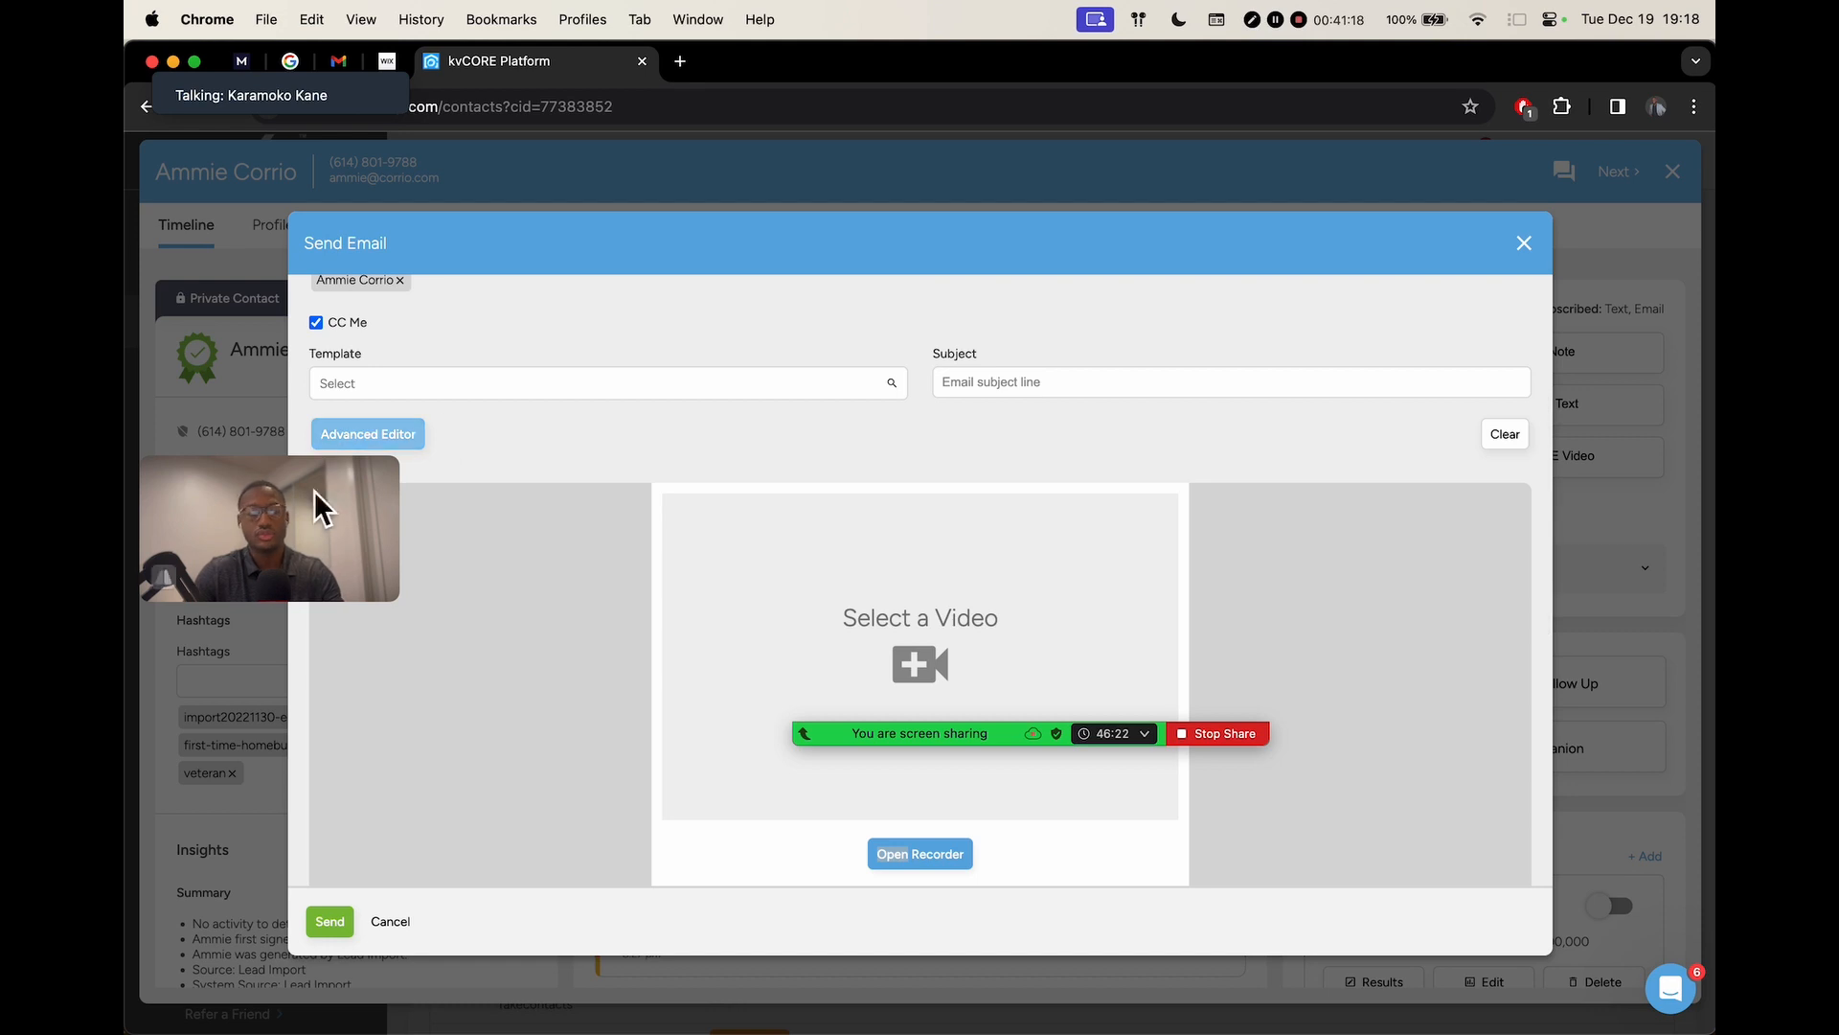
{"action": "left_click_drag", "start_coordinate": [328, 470], "coordinate": [316, 866]}
{"action": "scroll", "coordinate": [702, 640], "scroll_direction": "up", "scroll_amount": 5}
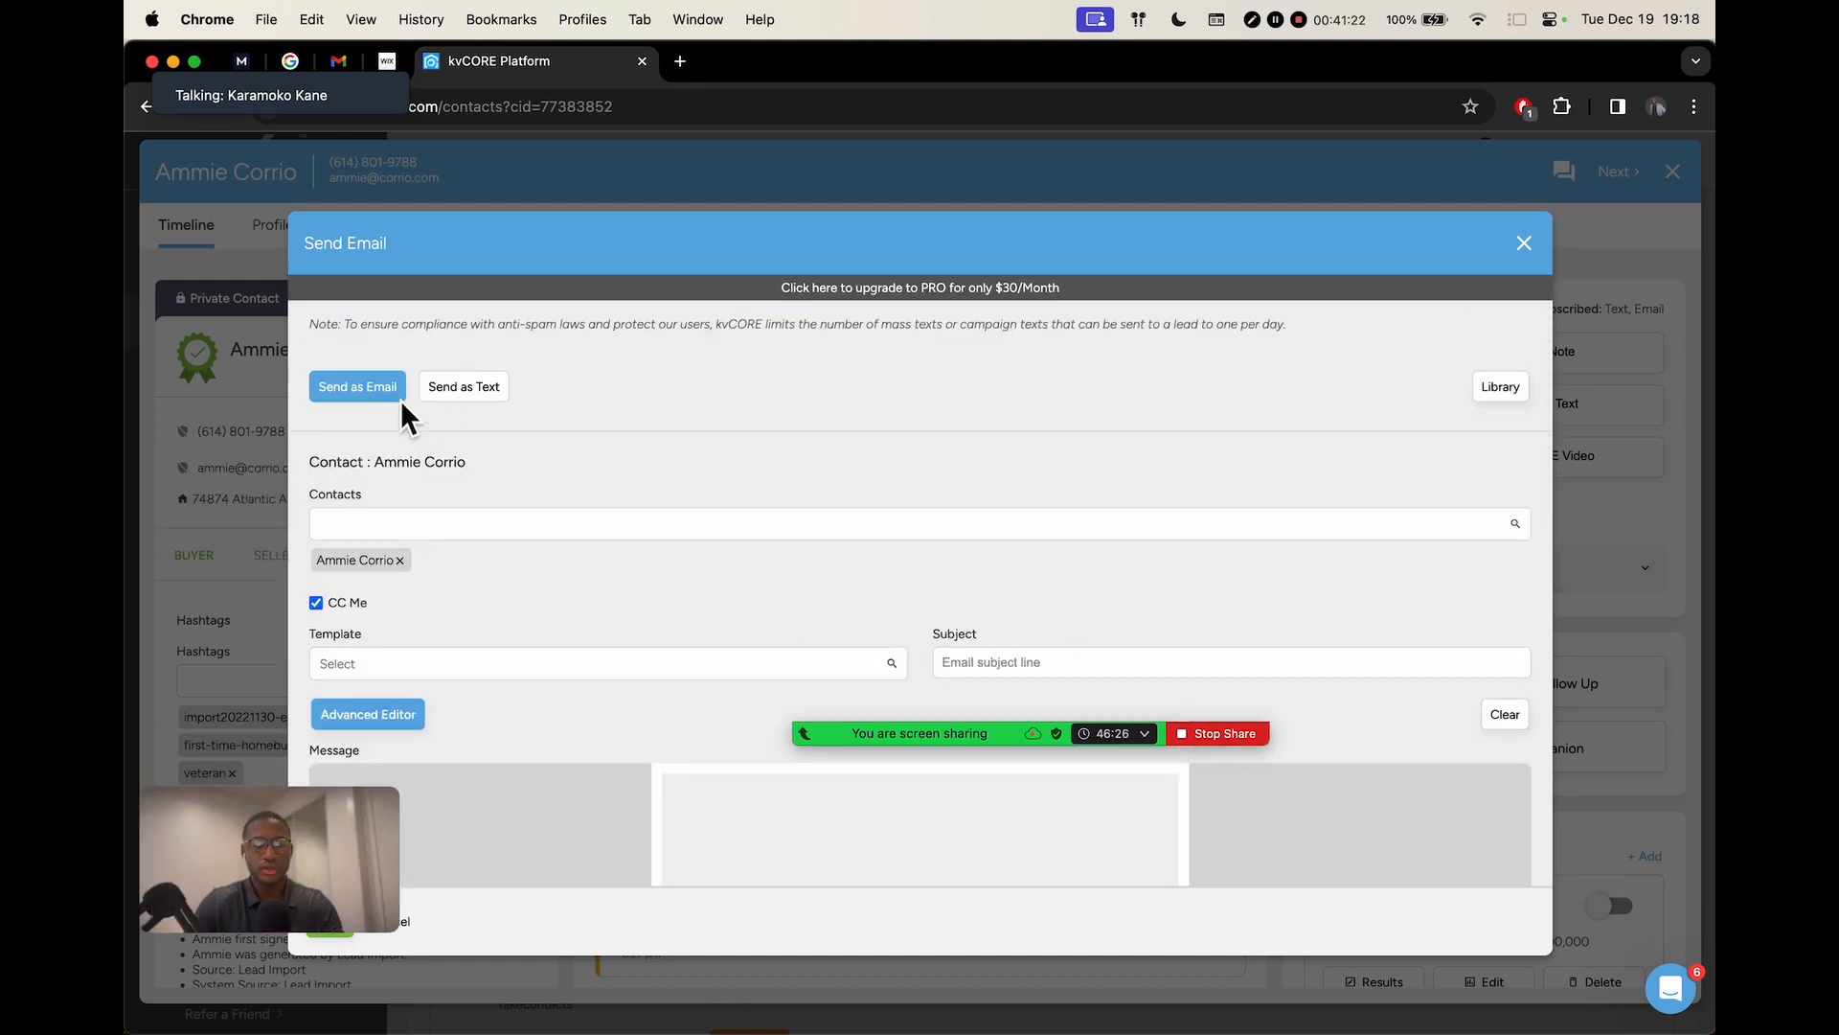
Dismiss the CORE Video promo, close the email and contact record, and show Zoom participants
{"action": "left_click", "coordinate": [463, 388]}
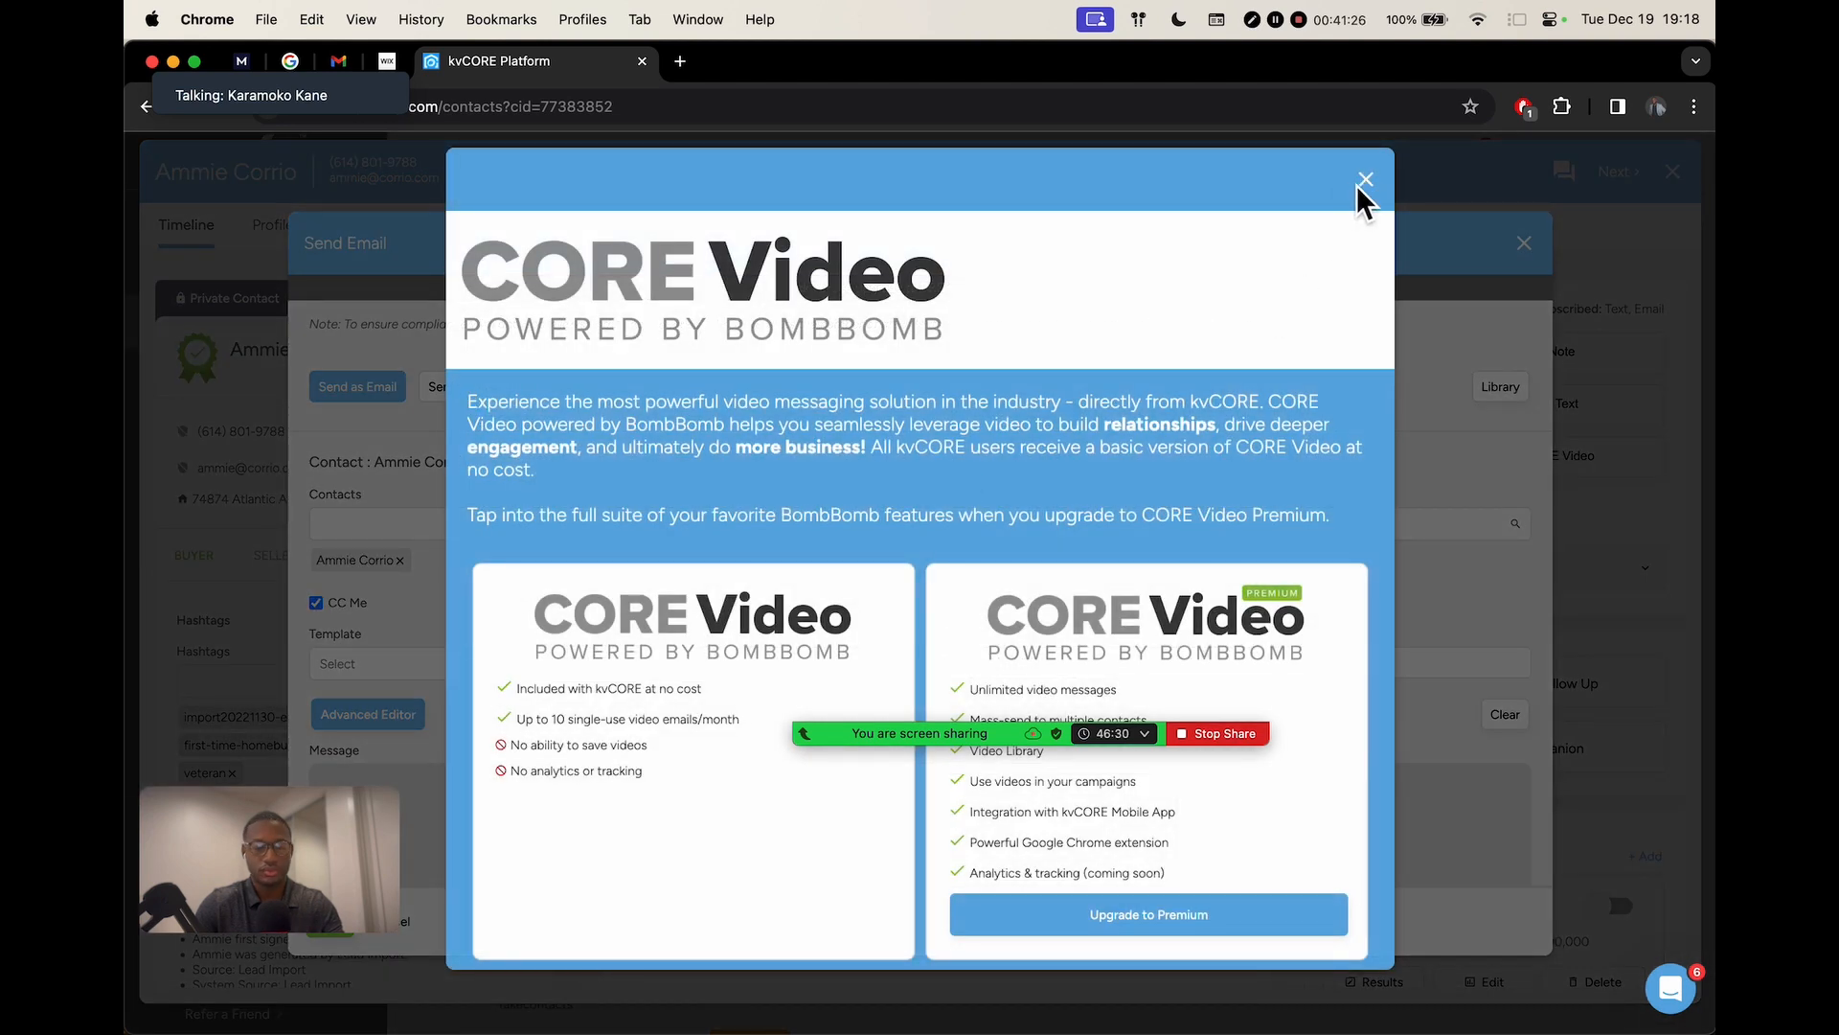
{"action": "scroll", "coordinate": [895, 426], "scroll_direction": "down", "scroll_amount": 1}
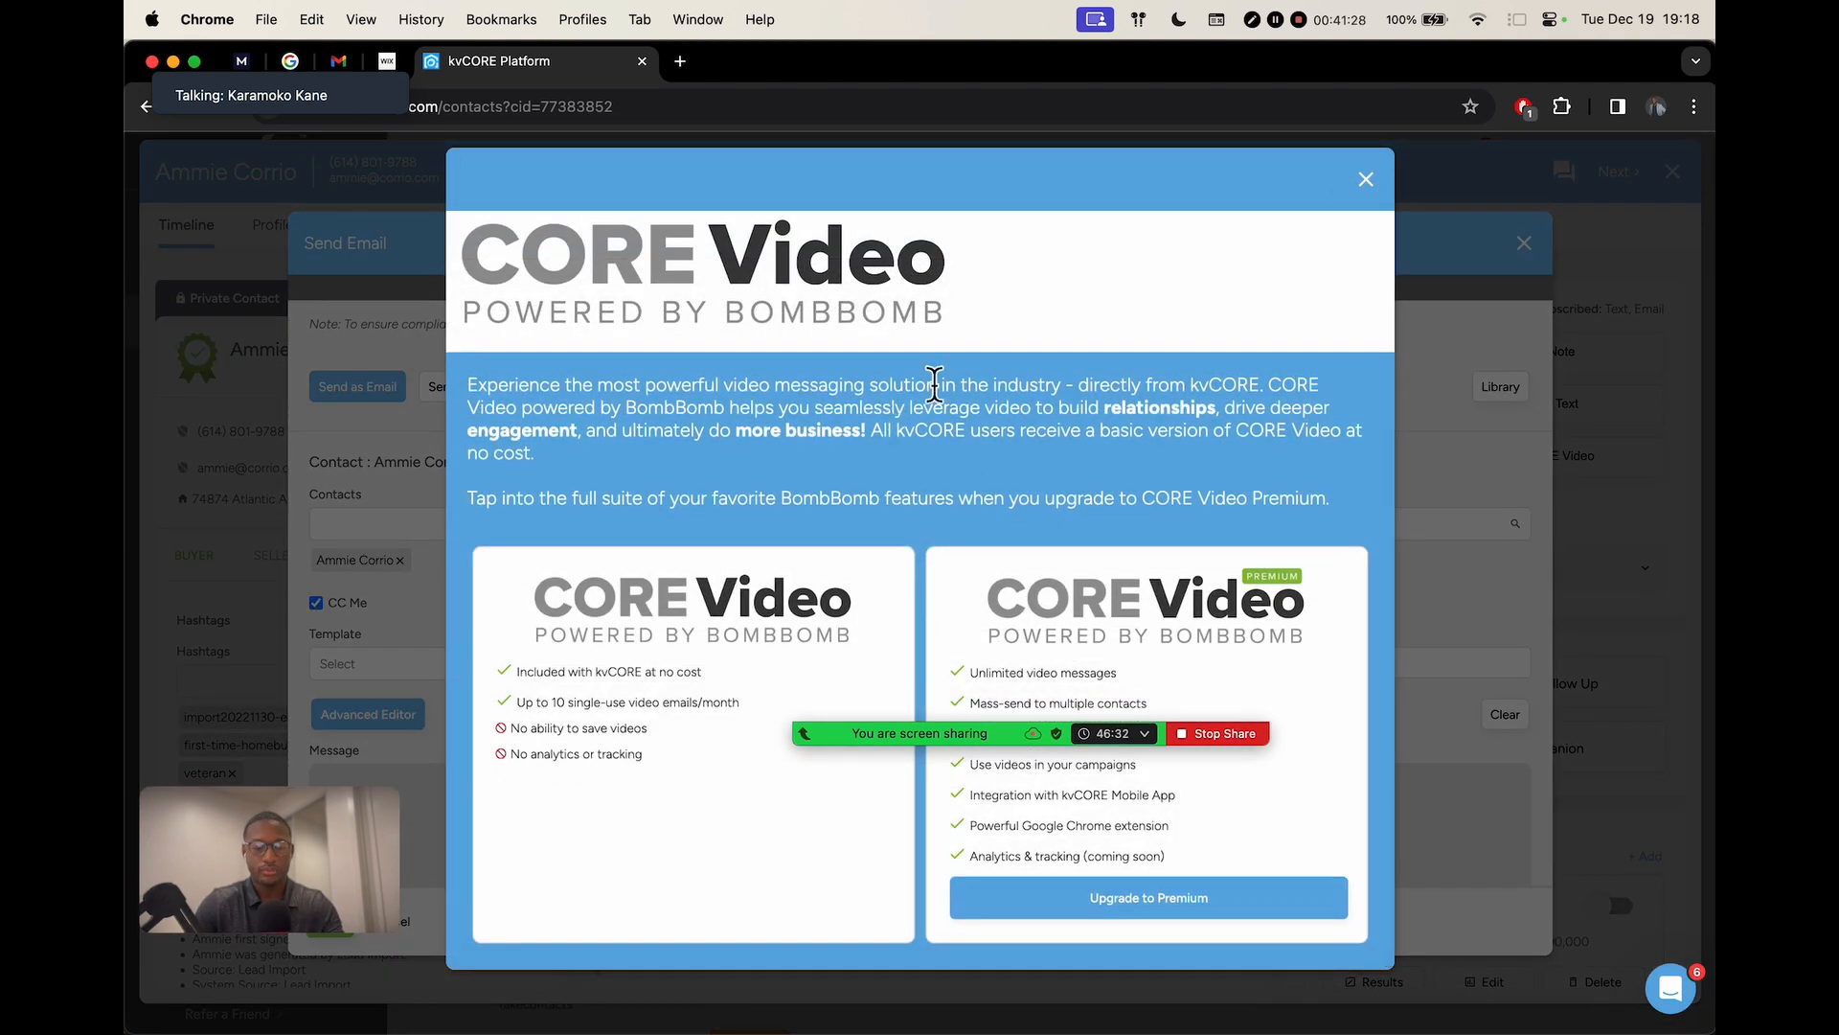
{"action": "left_click", "coordinate": [1364, 180]}
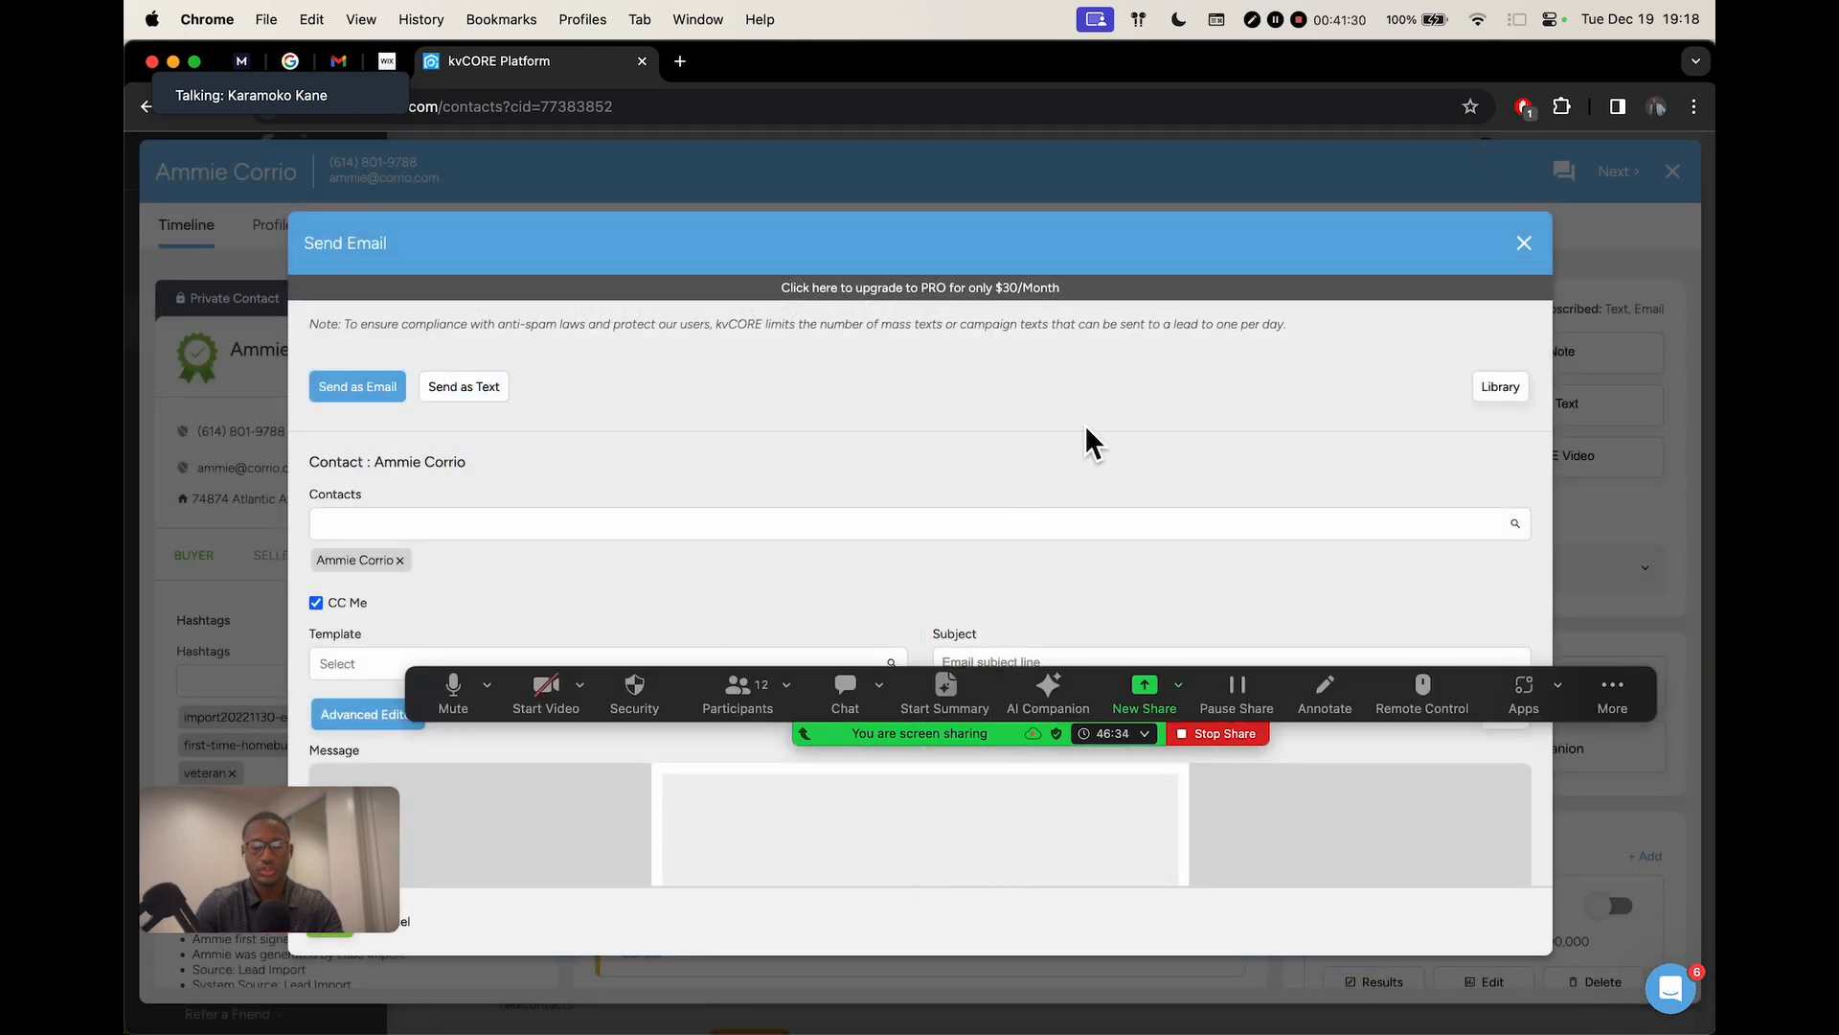
{"action": "left_click", "coordinate": [1524, 244]}
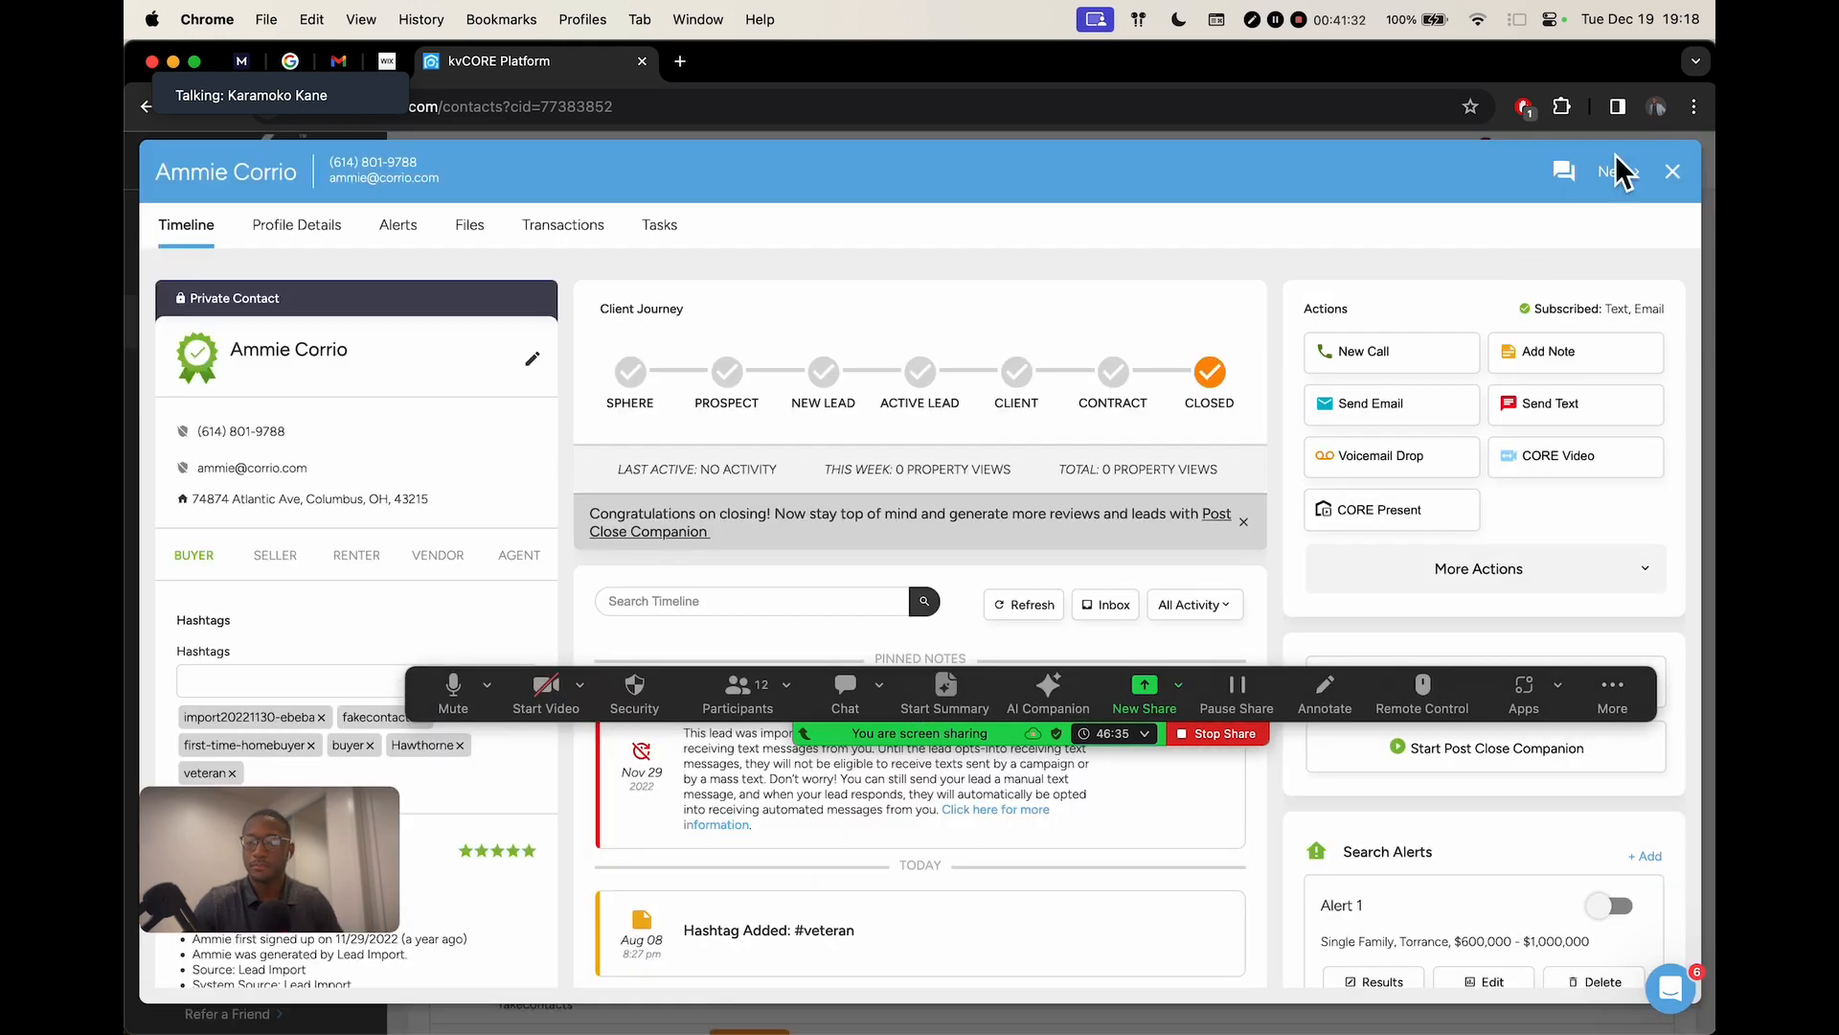
{"action": "left_click", "coordinate": [1673, 173]}
{"action": "left_click", "coordinate": [750, 699]}
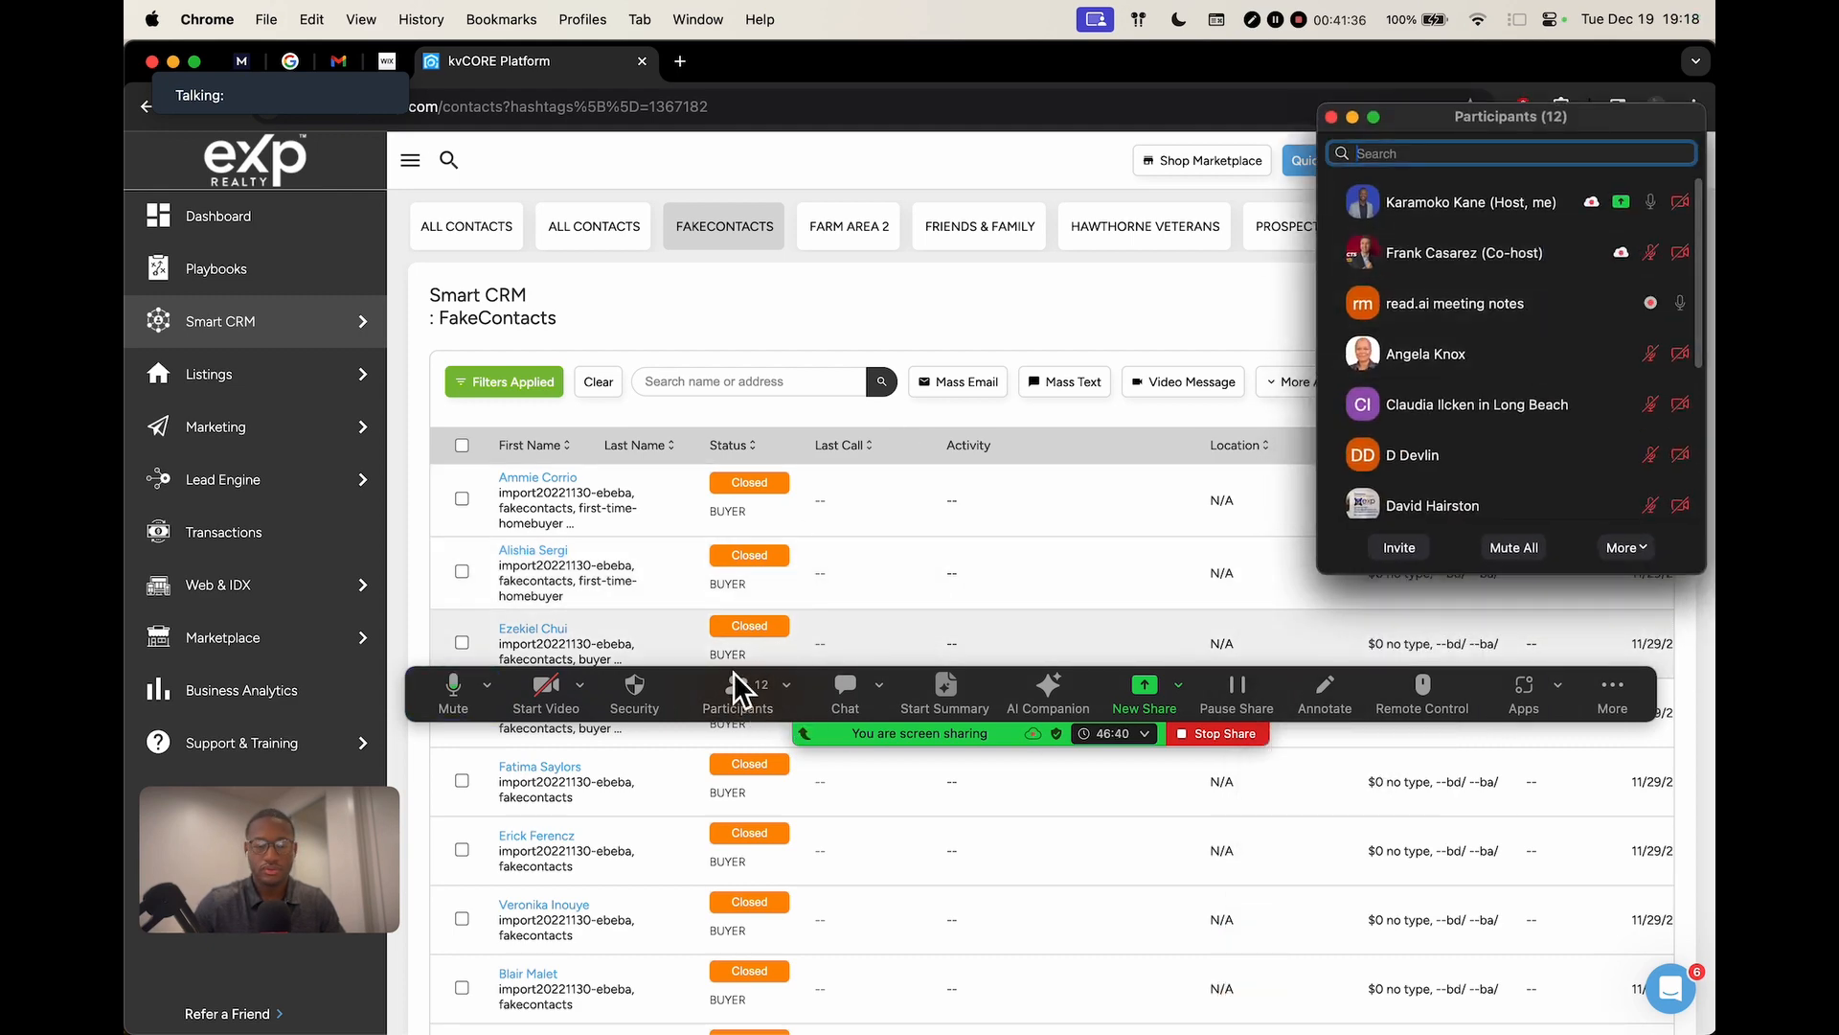
Hide the Zoom participants panel, glance at the meeting chat, then close it
{"action": "left_click", "coordinate": [741, 688]}
{"action": "left_click", "coordinate": [844, 688]}
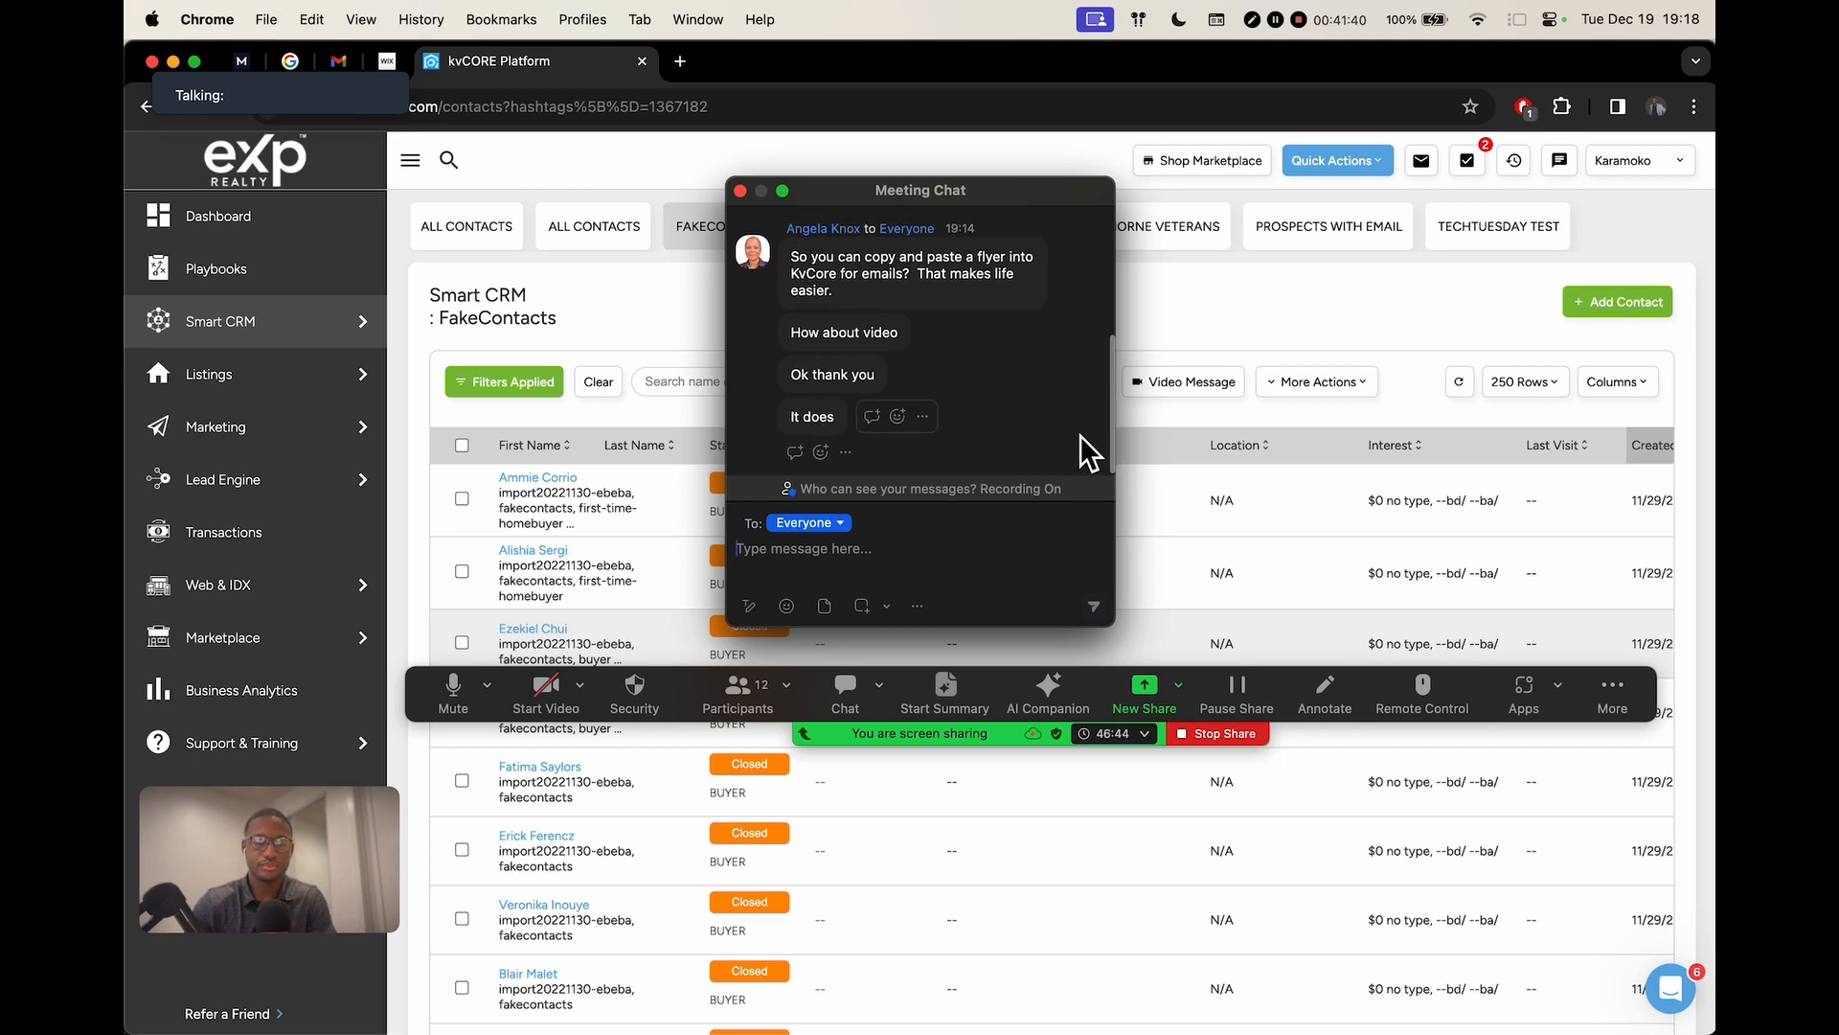
{"action": "left_click", "coordinate": [745, 199]}
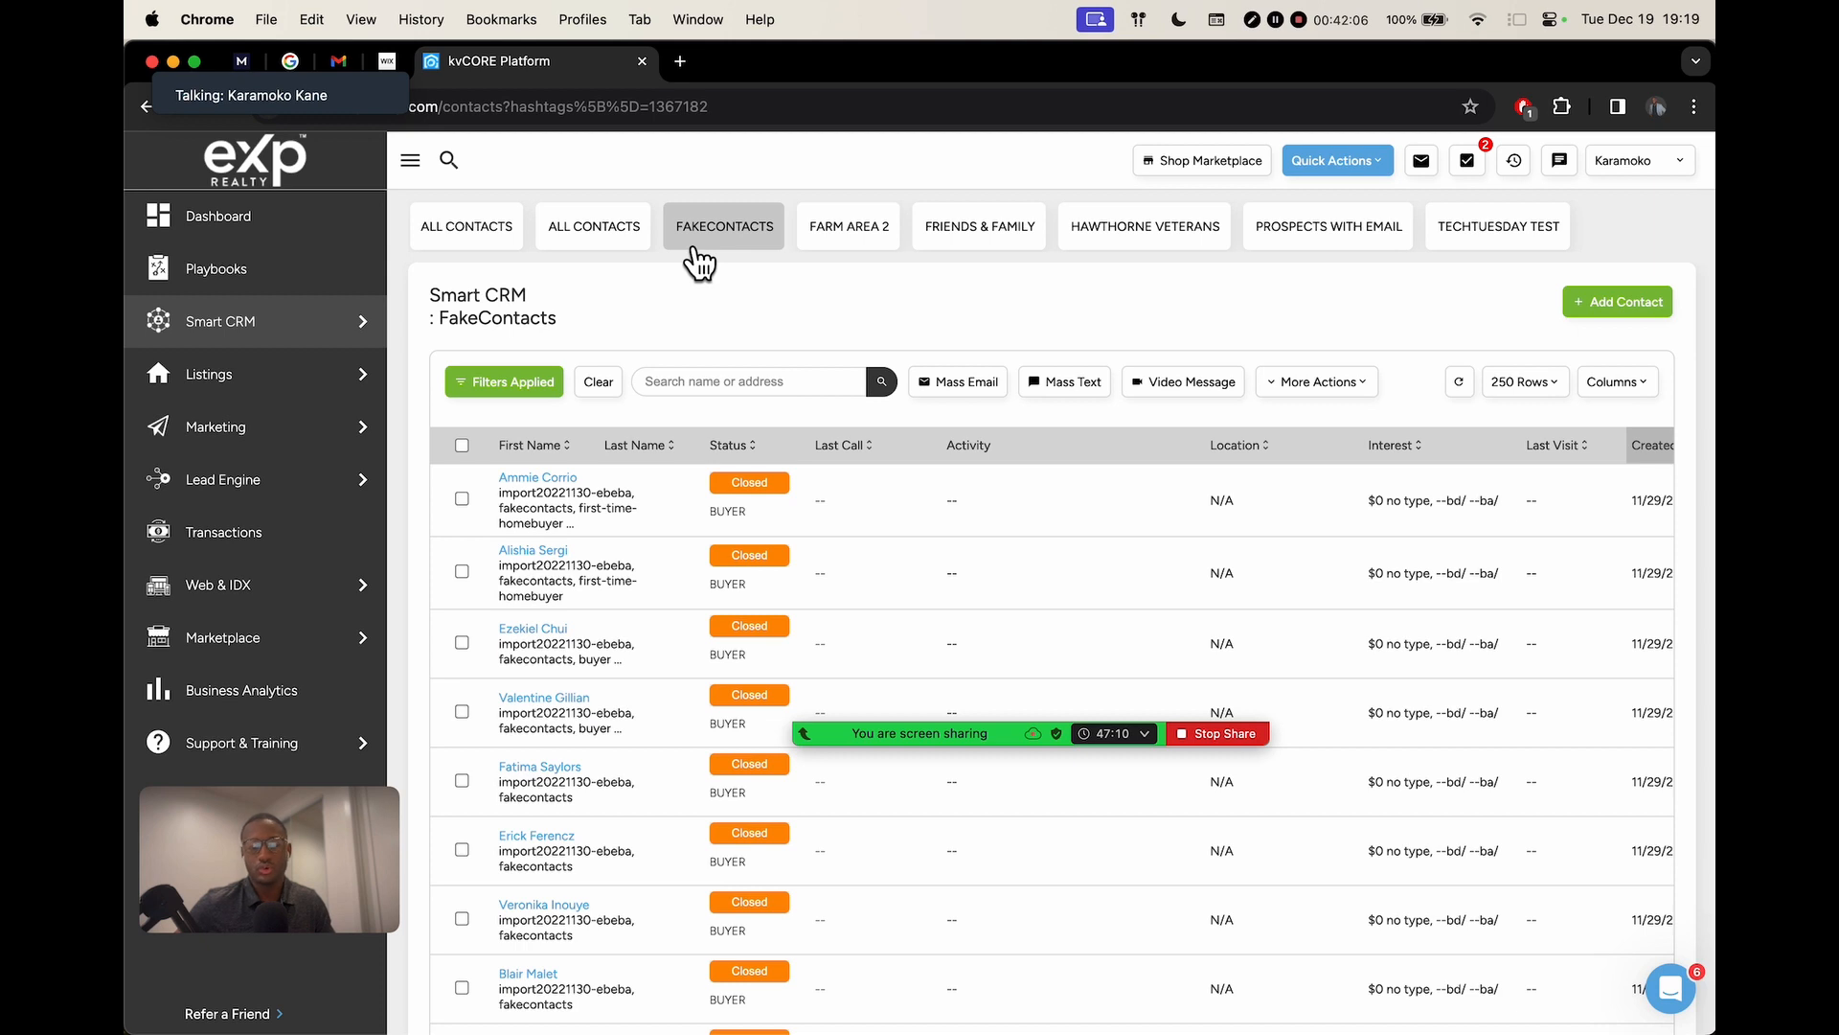
{"action": "mouse_move", "coordinate": [234, 422]}
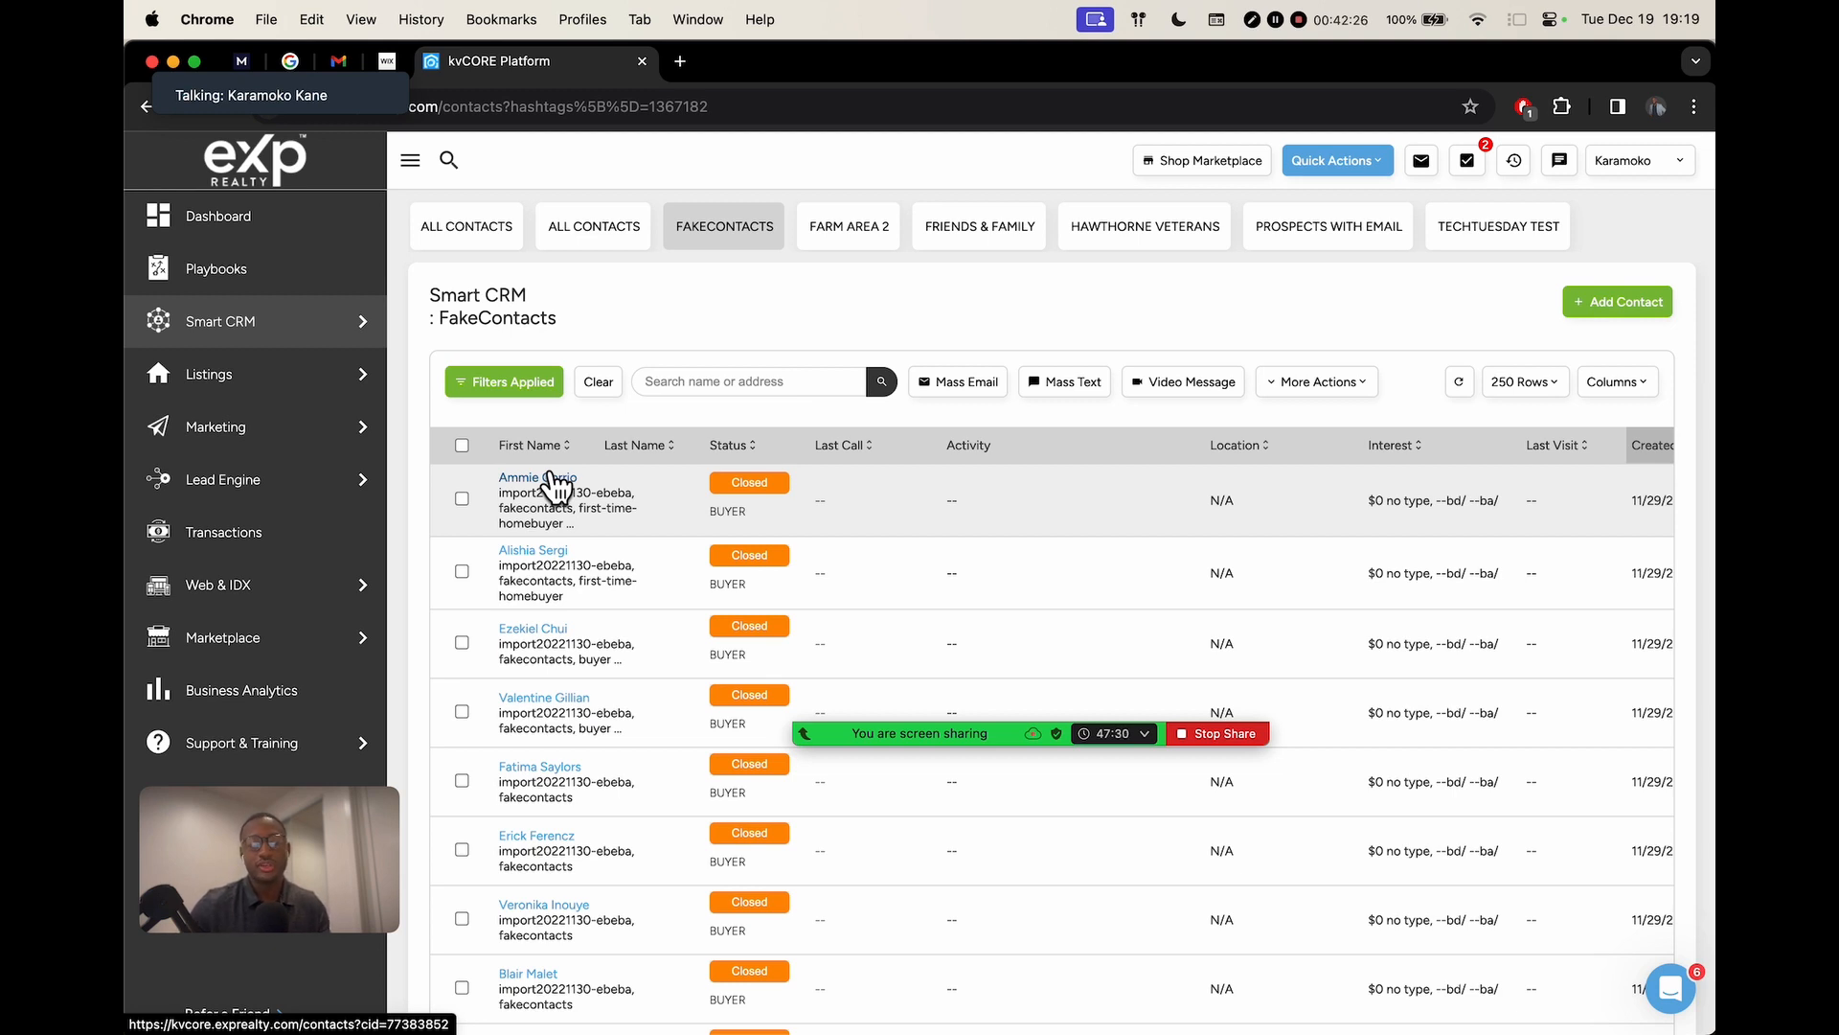
Open the first FakeContacts contact, discard a blank email to them, and close the record
{"action": "left_click", "coordinate": [554, 490]}
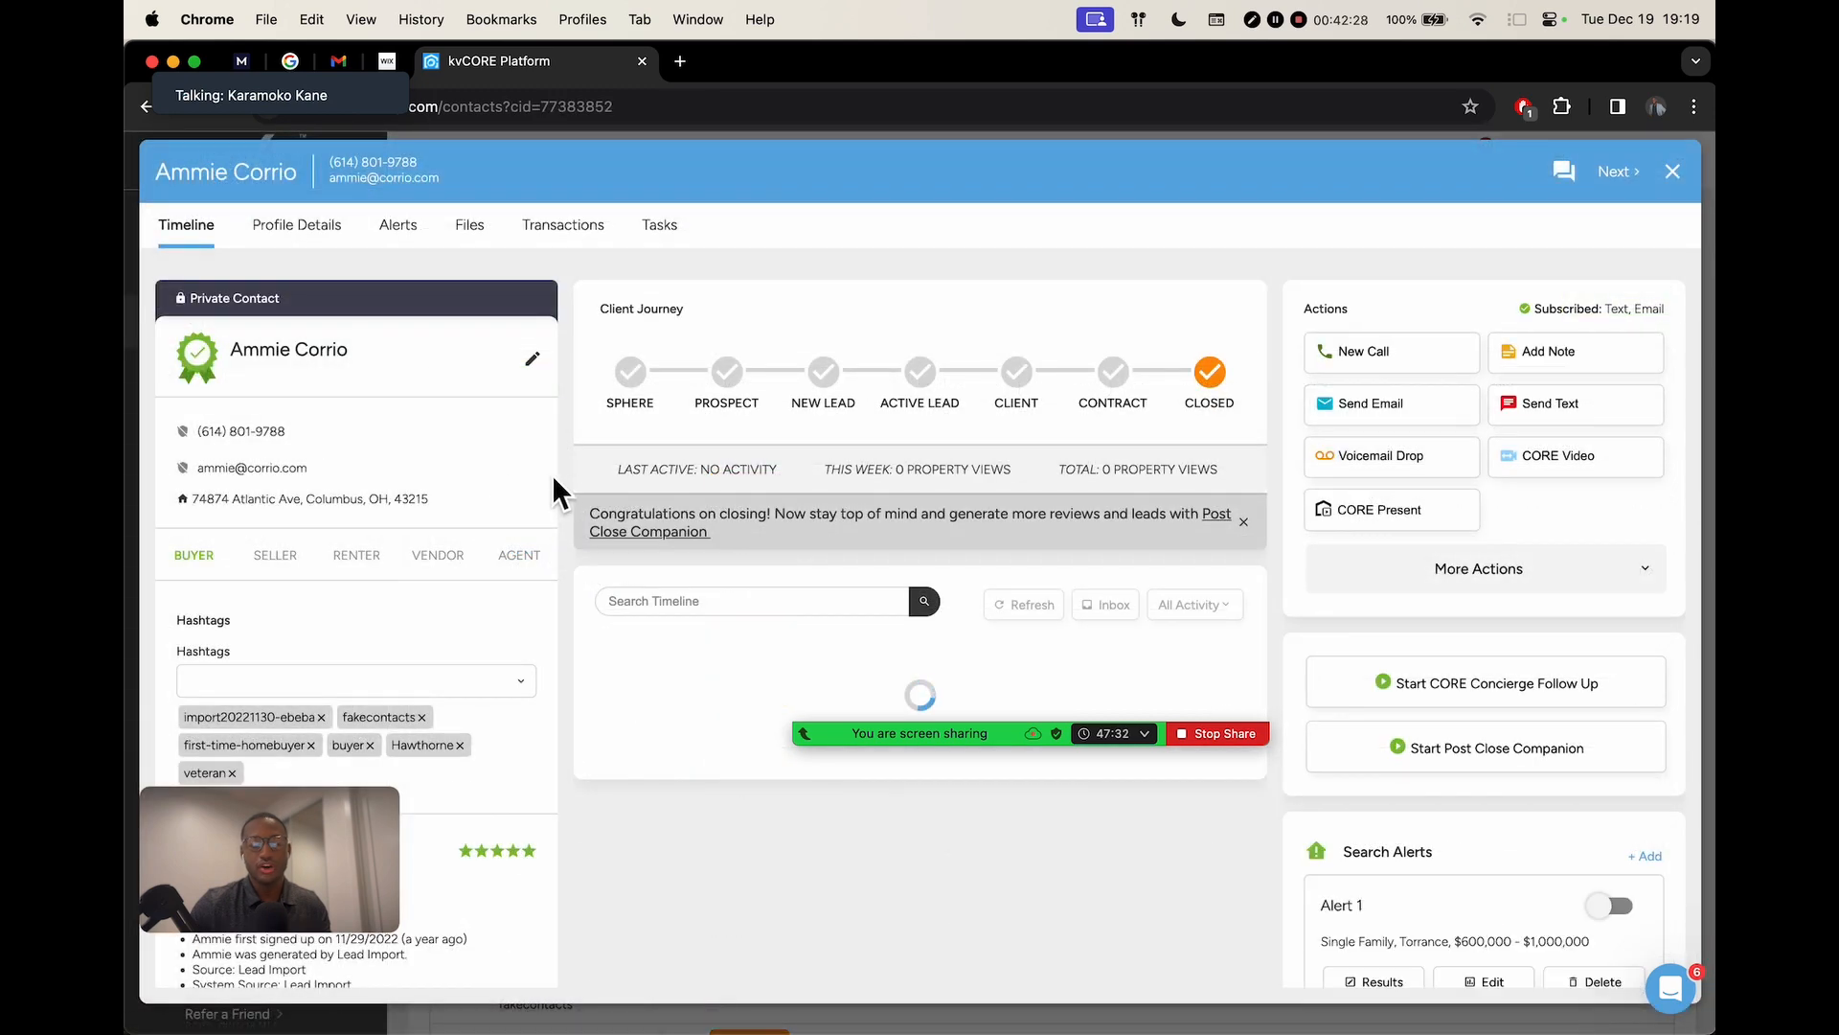
{"action": "left_click", "coordinate": [1367, 412]}
{"action": "left_click", "coordinate": [696, 661]}
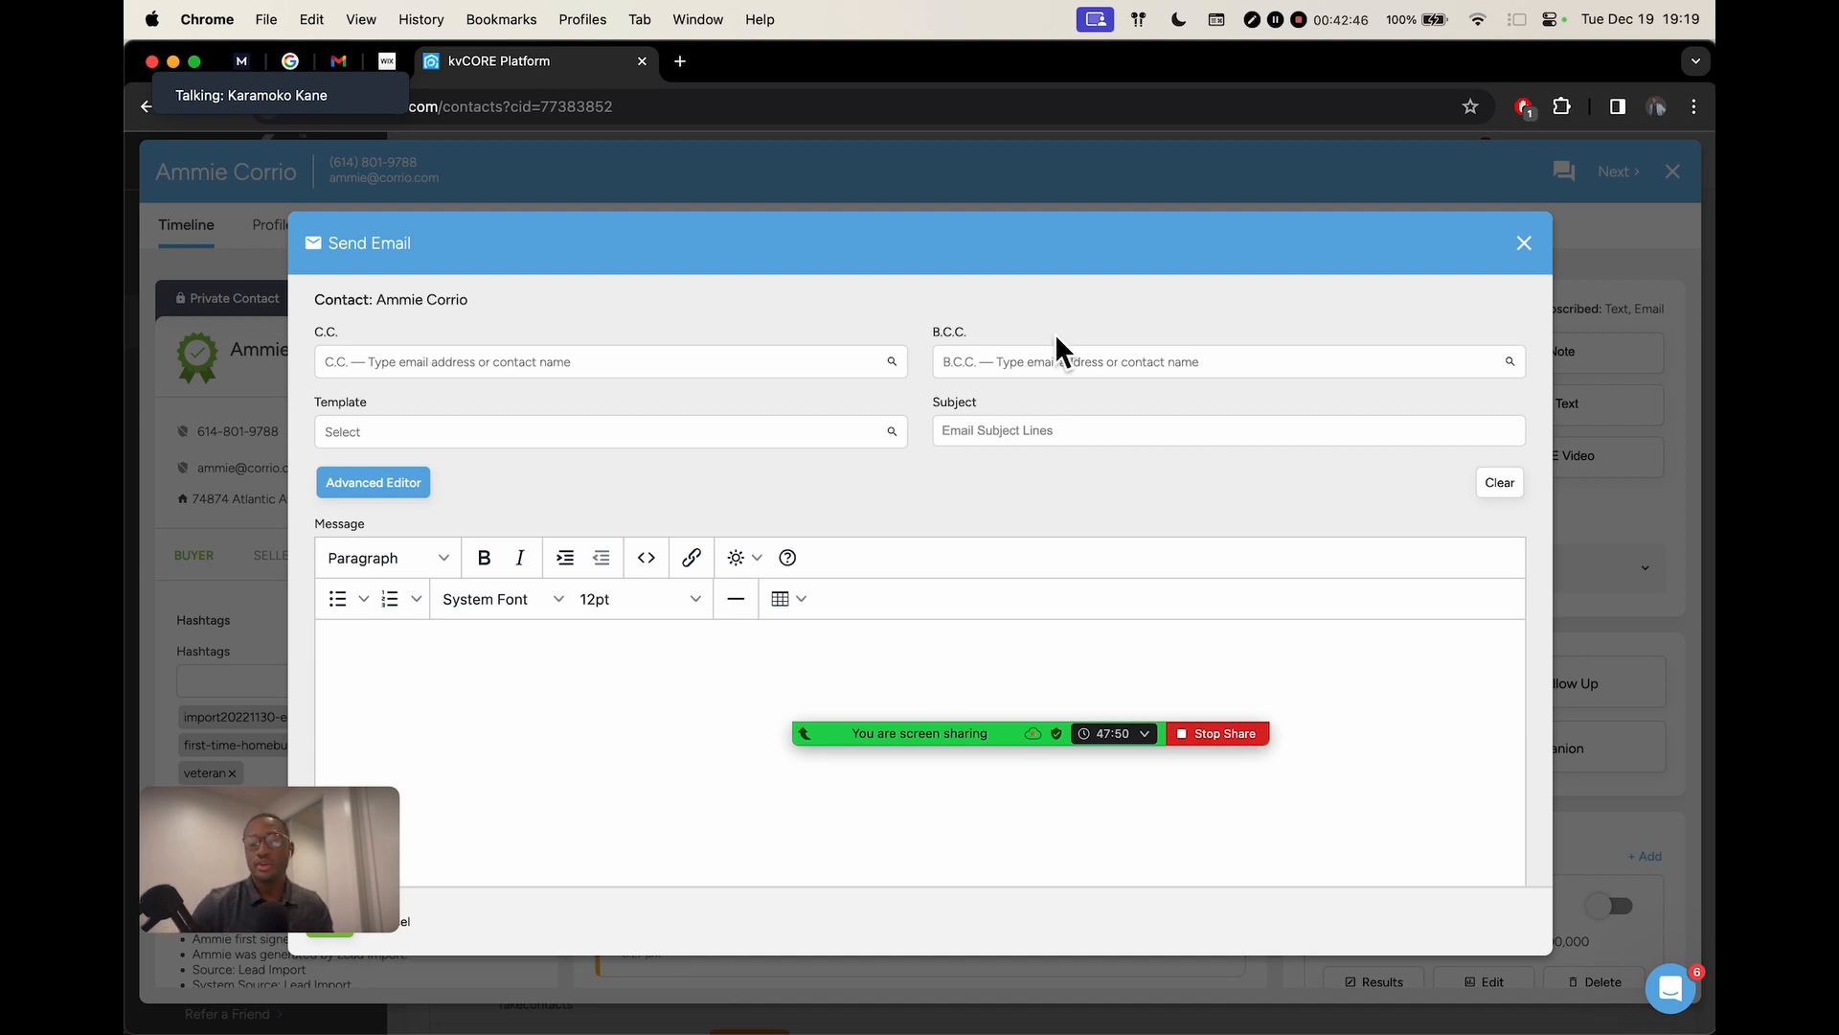
{"action": "left_click", "coordinate": [1523, 244]}
{"action": "left_click", "coordinate": [862, 541]}
{"action": "left_click", "coordinate": [1673, 175]}
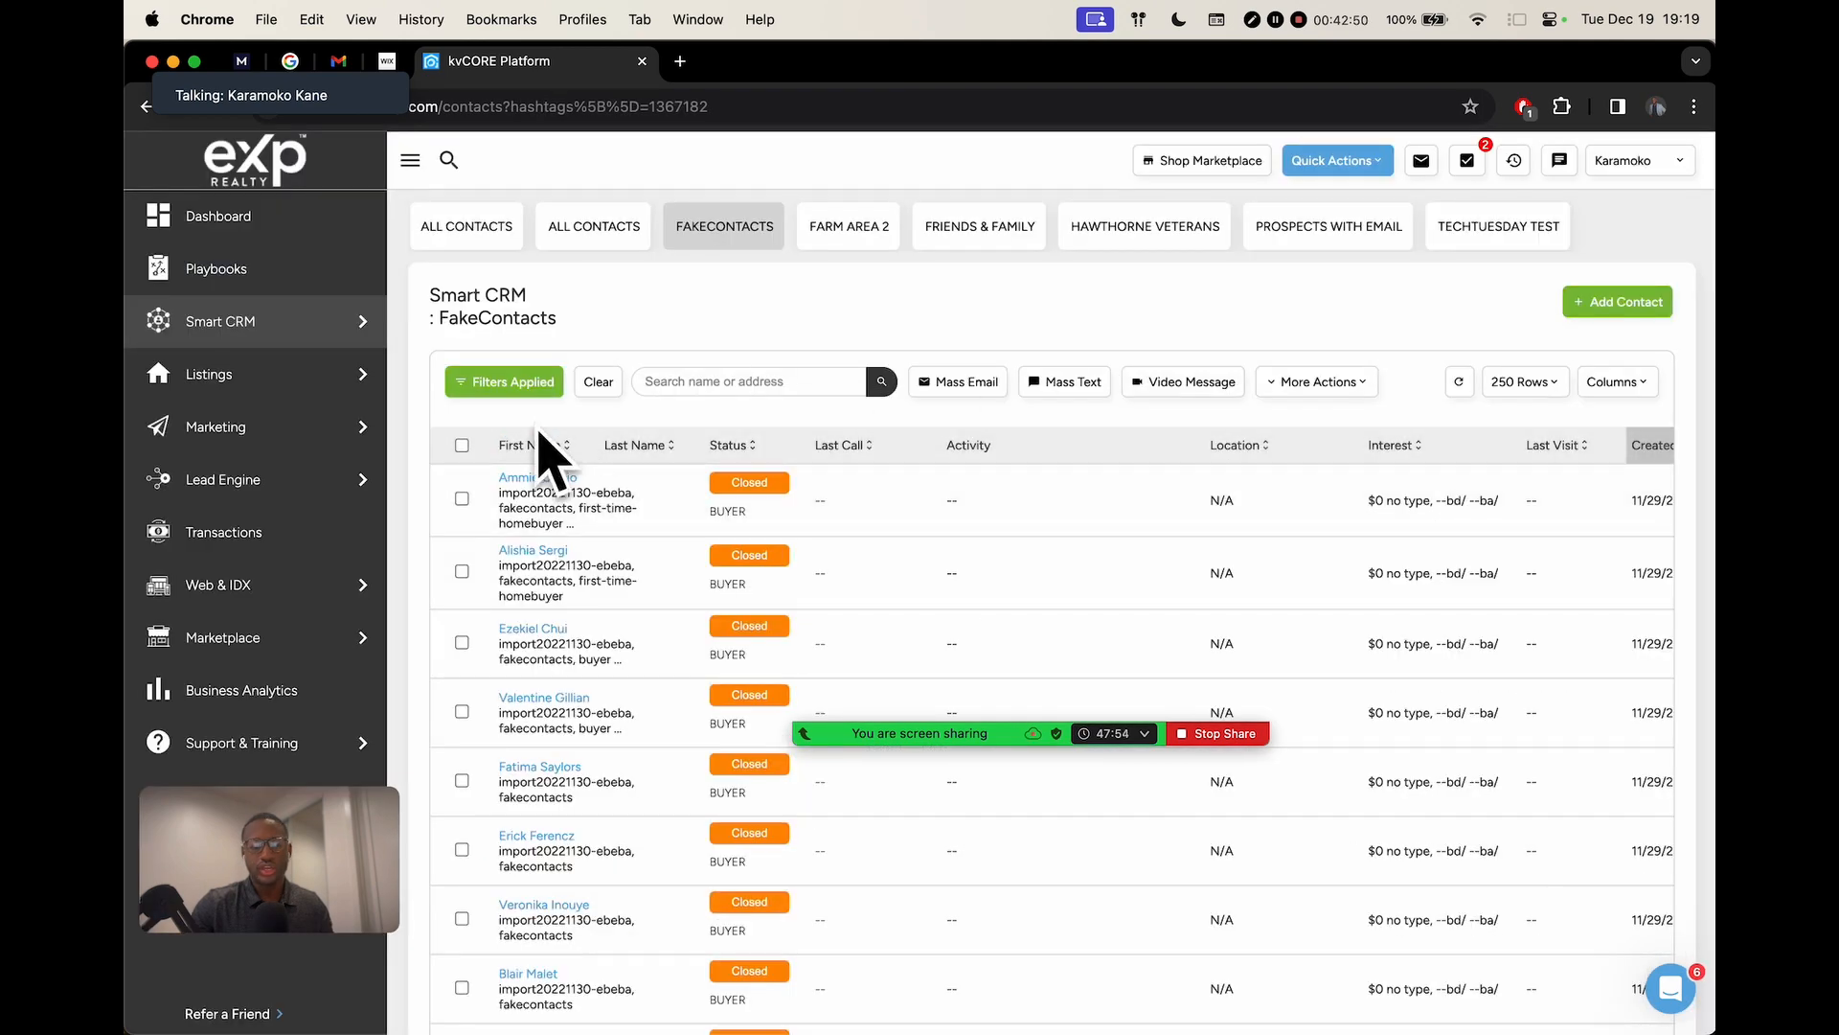
Select all 50 contacts, discard a Mass Email draft to them, then untick every contact
{"action": "left_click", "coordinate": [464, 446]}
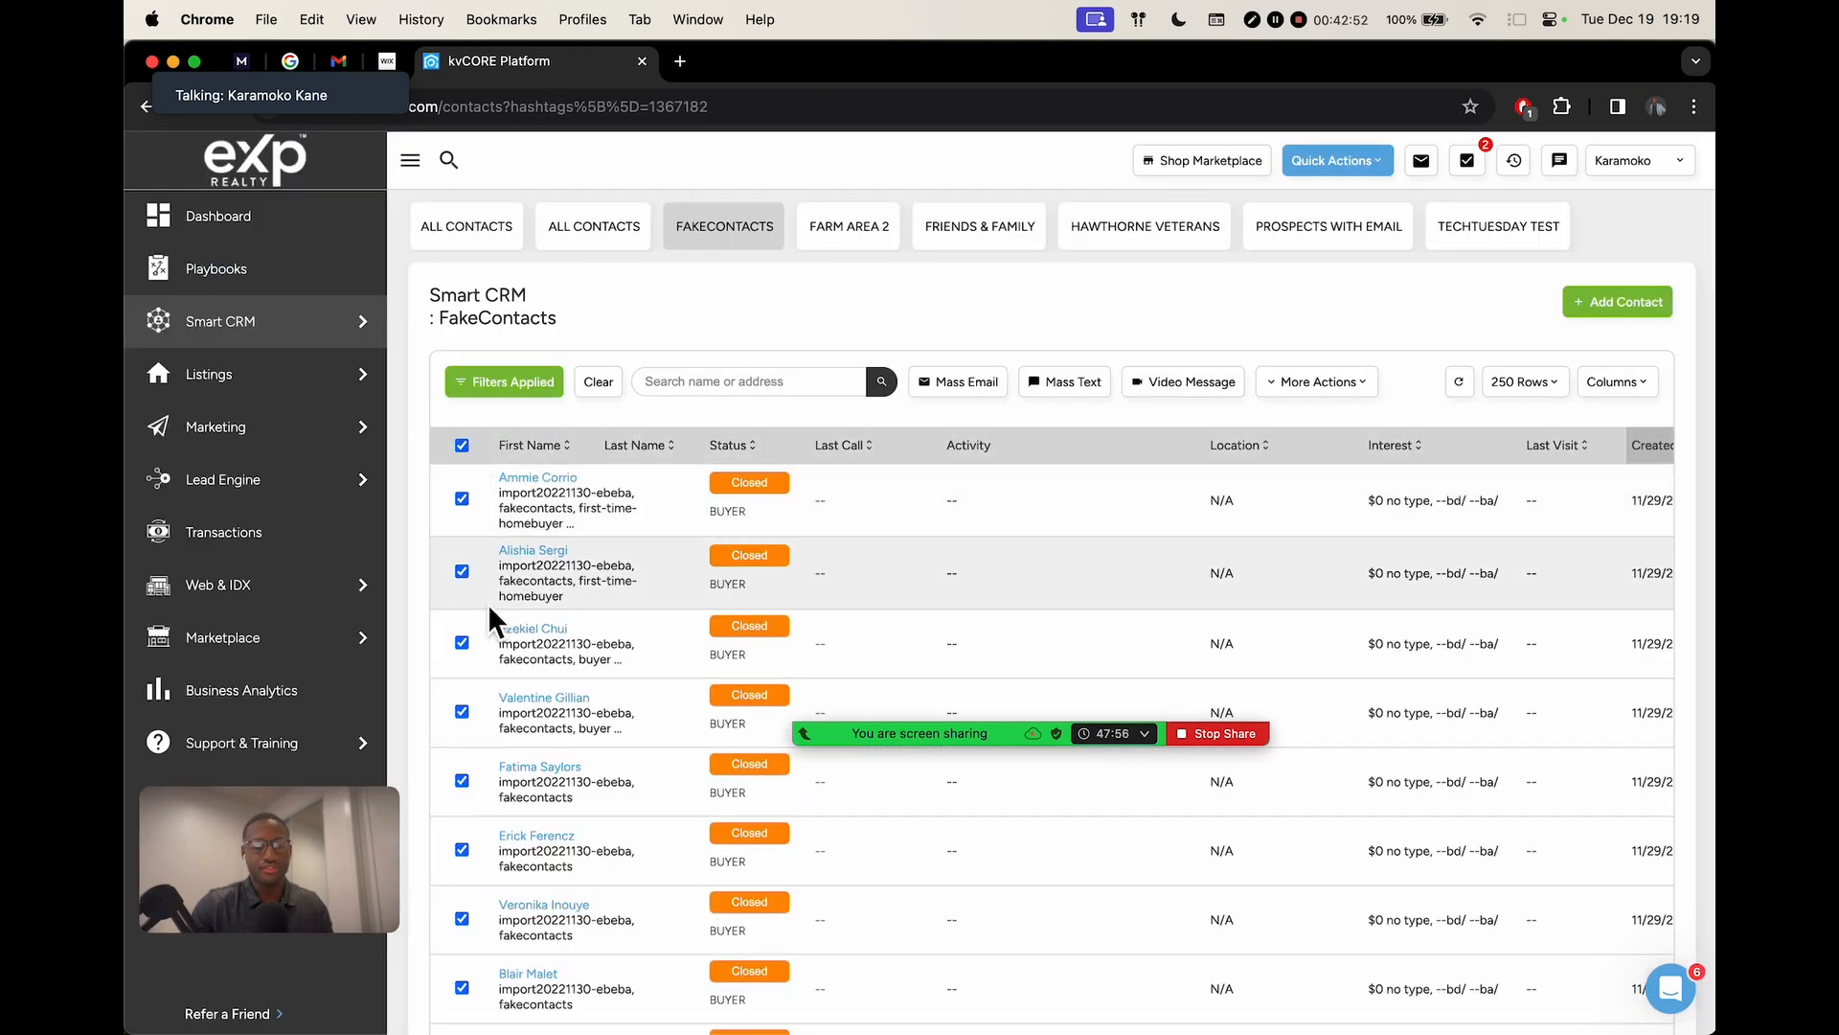
{"action": "scroll", "coordinate": [491, 598], "scroll_direction": "down", "scroll_amount": 5}
{"action": "scroll", "coordinate": [575, 555], "scroll_direction": "up", "scroll_amount": 3}
{"action": "left_click", "coordinate": [985, 251]}
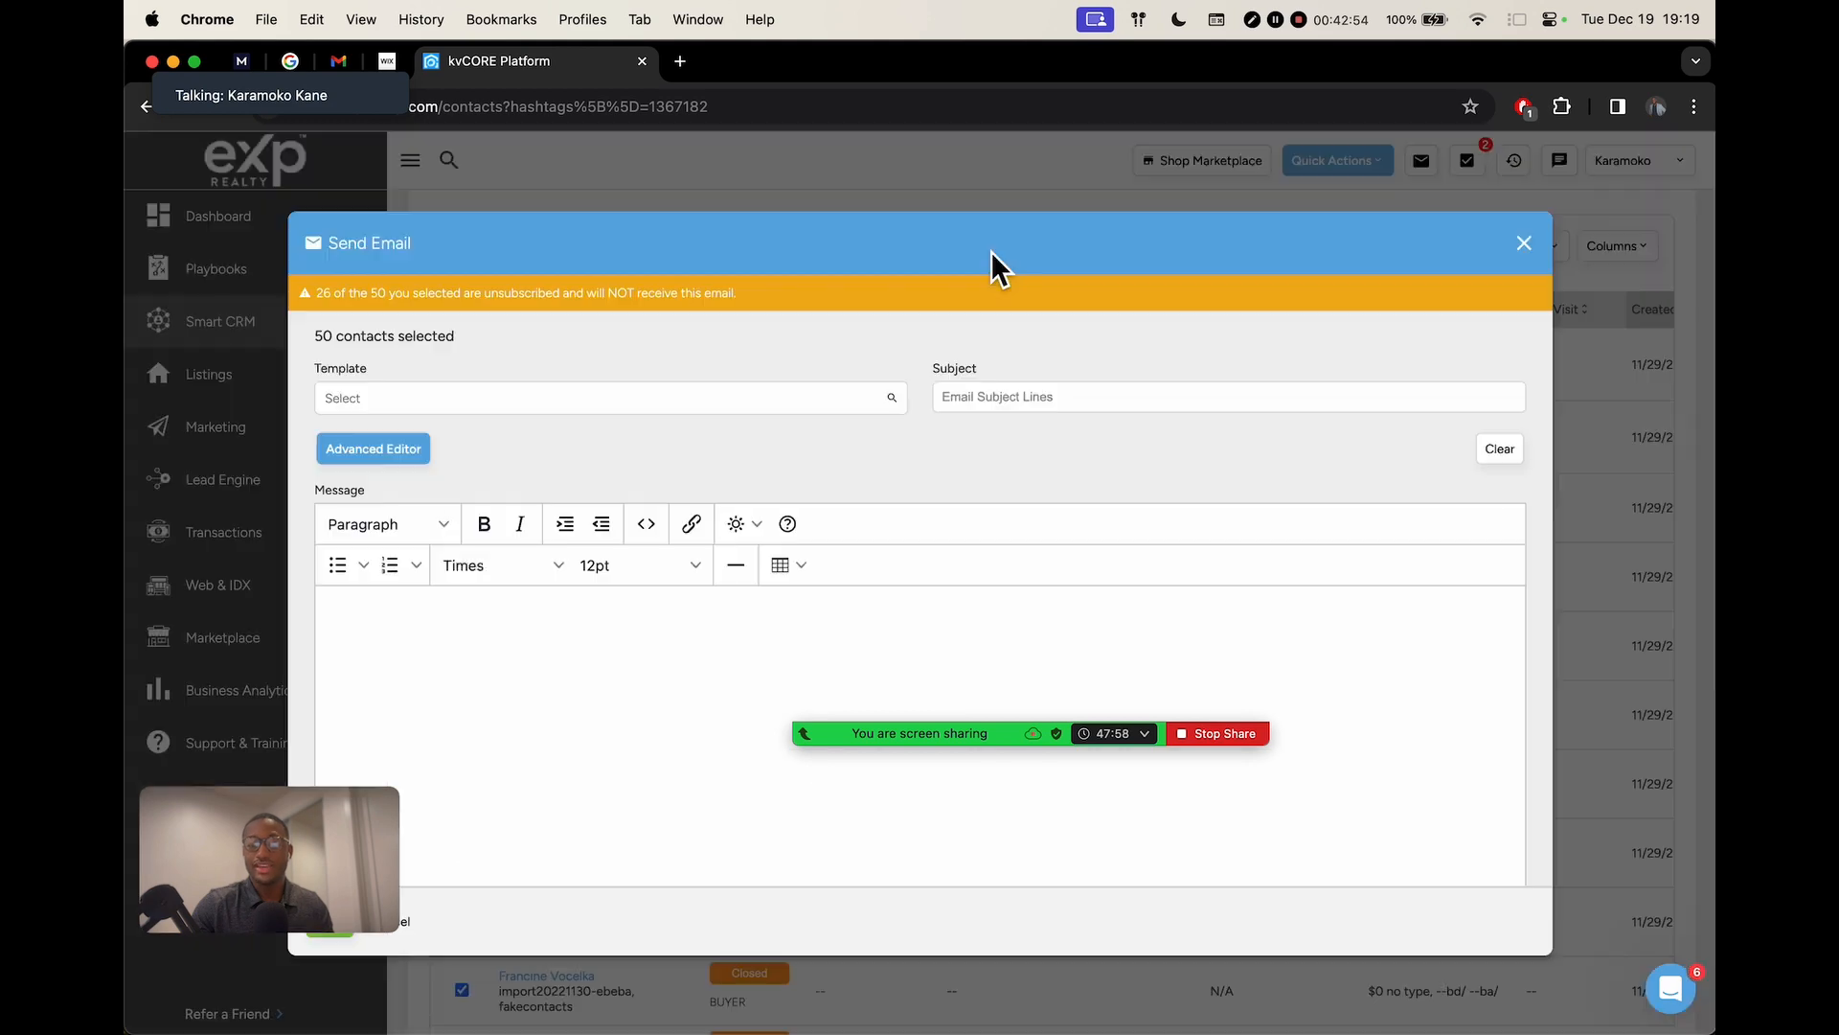
{"action": "left_click_drag", "start_coordinate": [287, 839], "coordinate": [279, 704]}
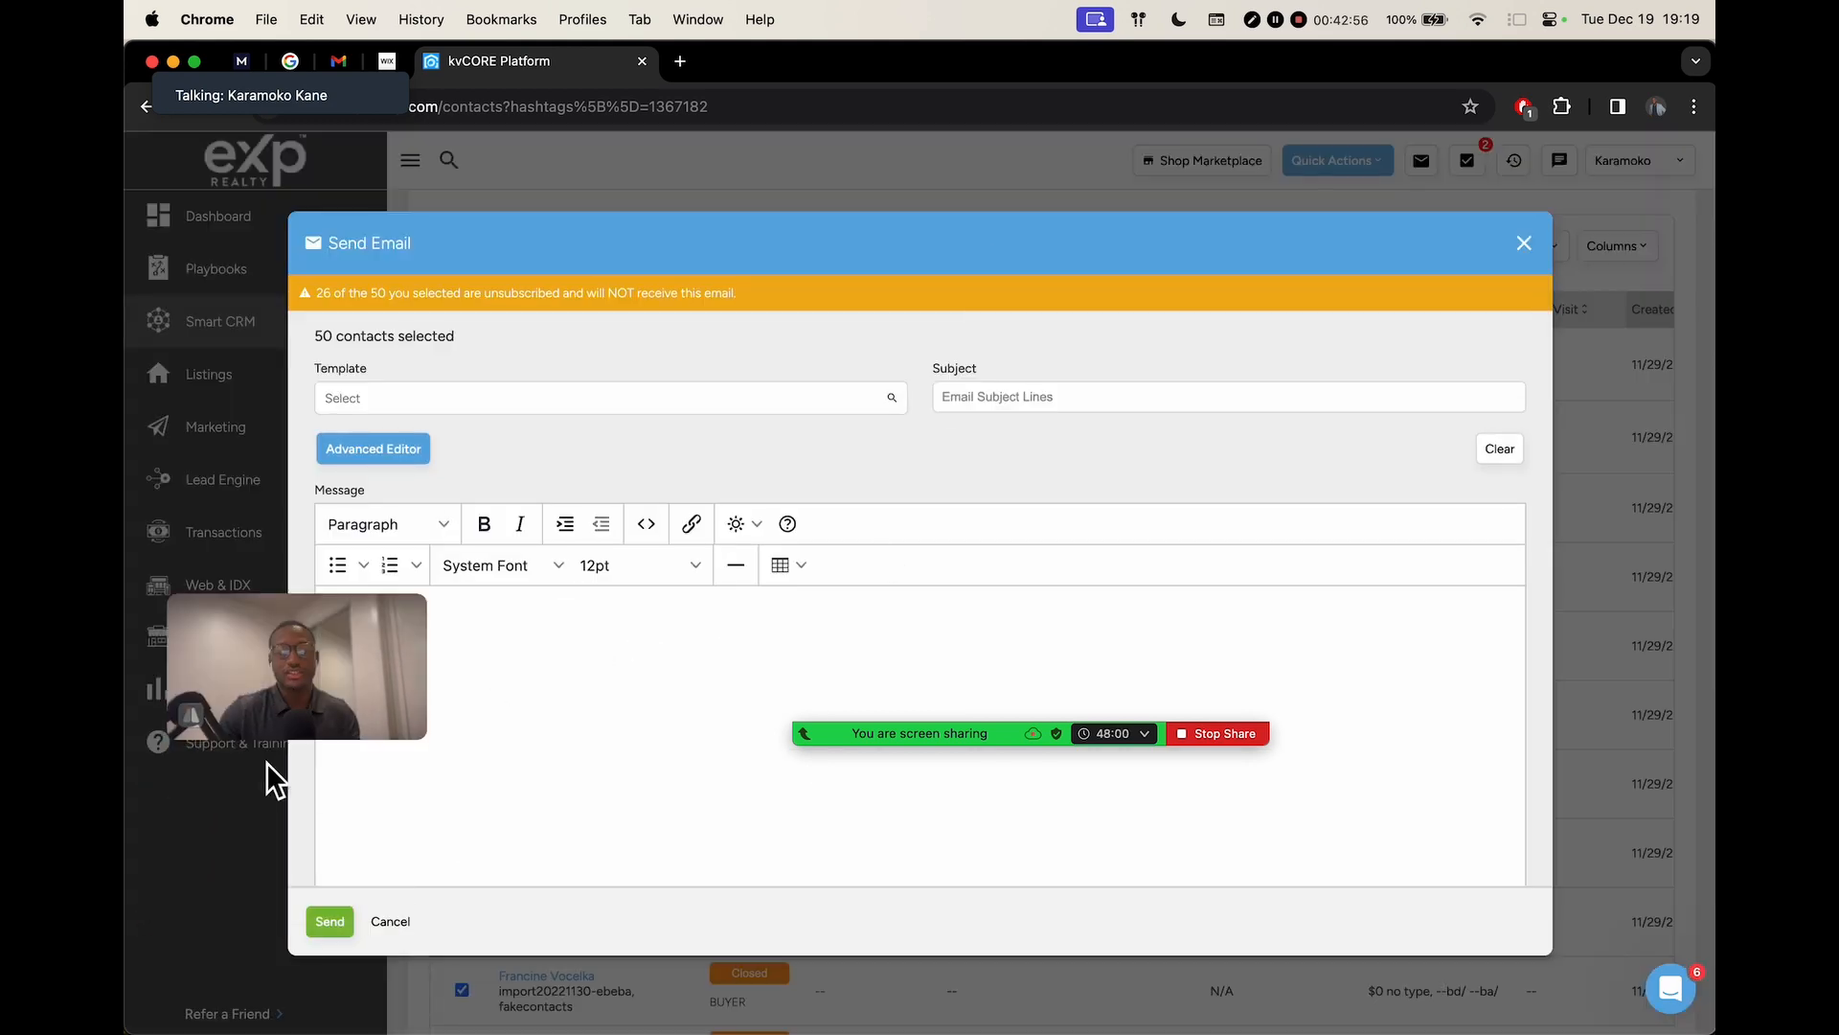
{"action": "left_click", "coordinate": [1525, 245]}
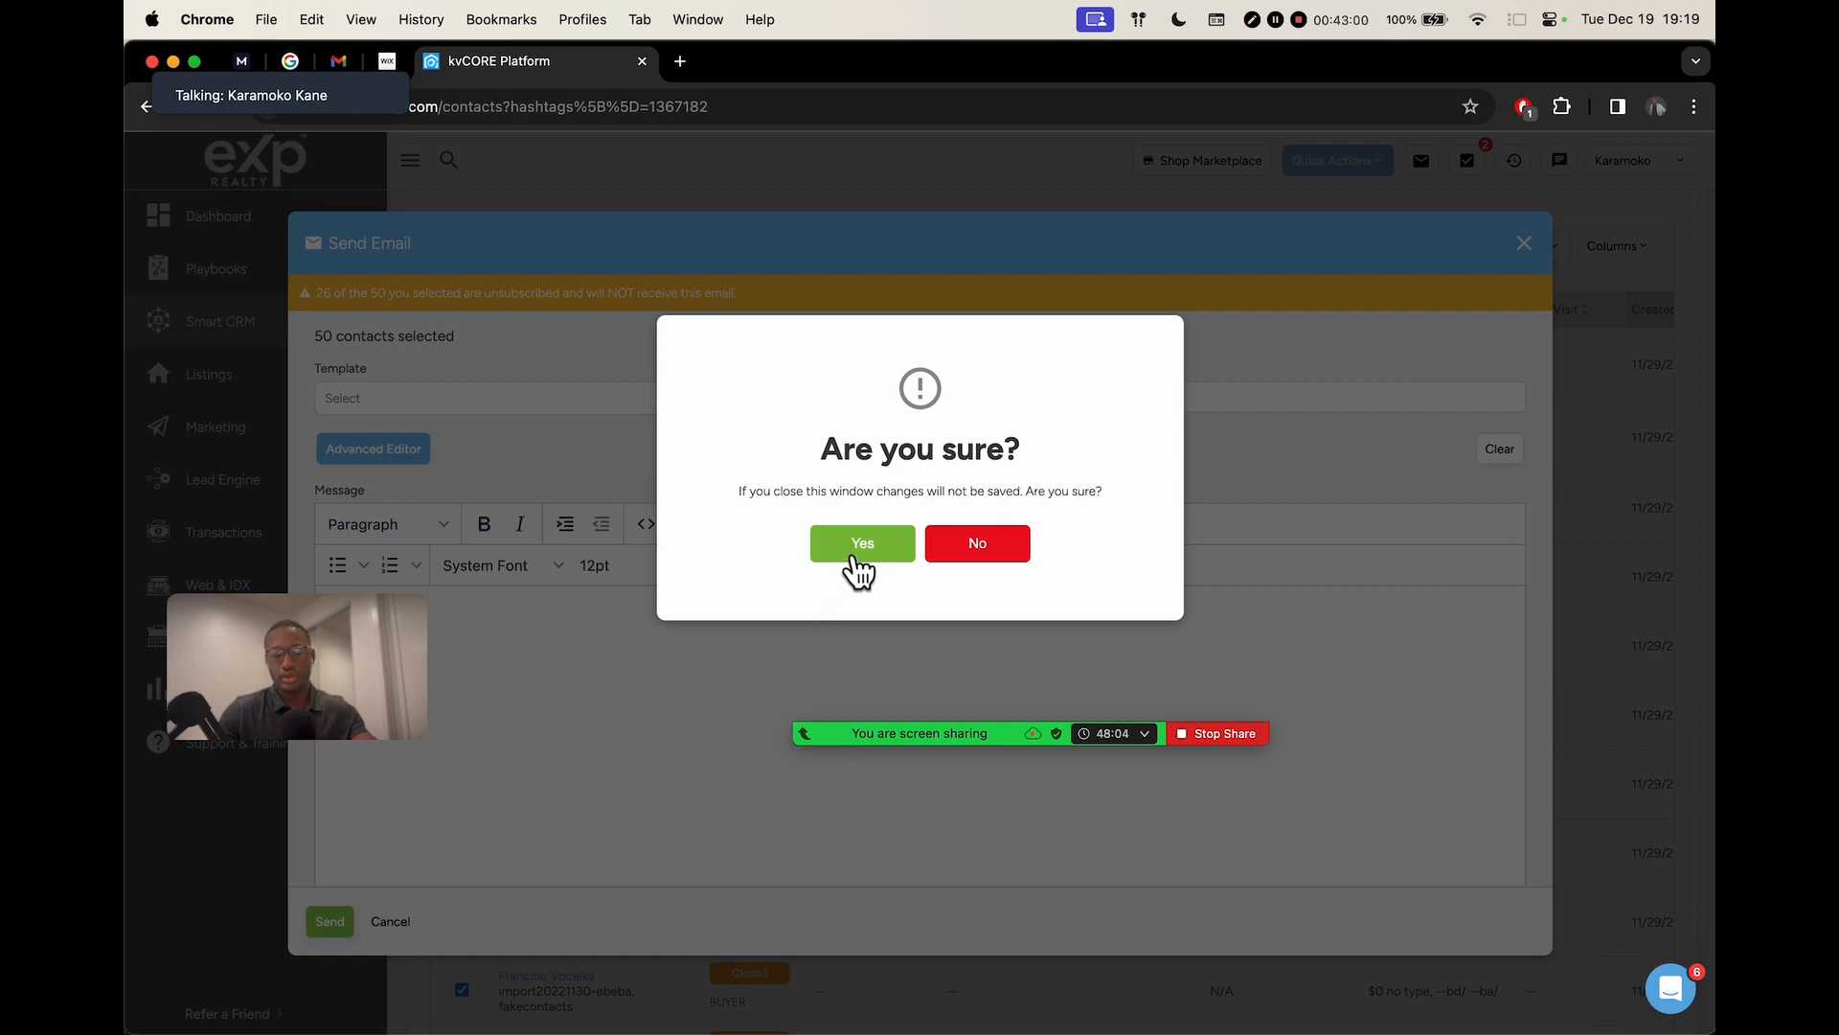
{"action": "left_click", "coordinate": [859, 565]}
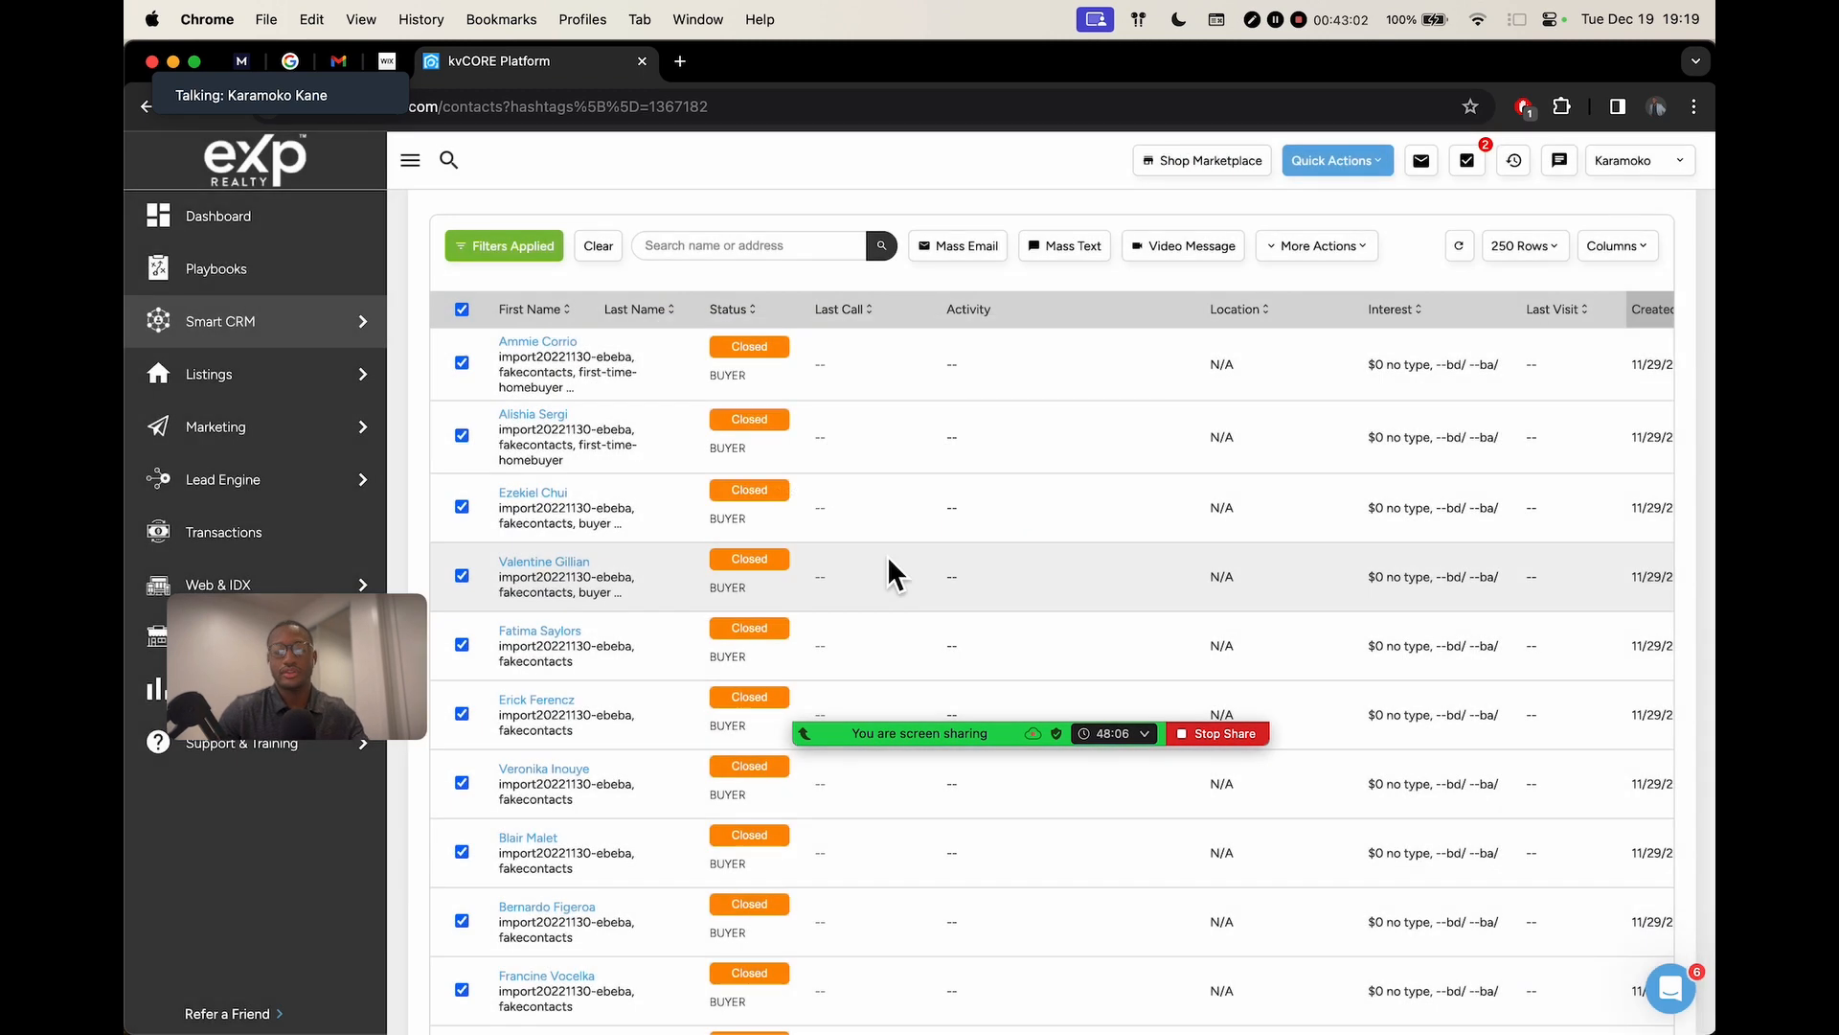
{"action": "left_click", "coordinate": [468, 308]}
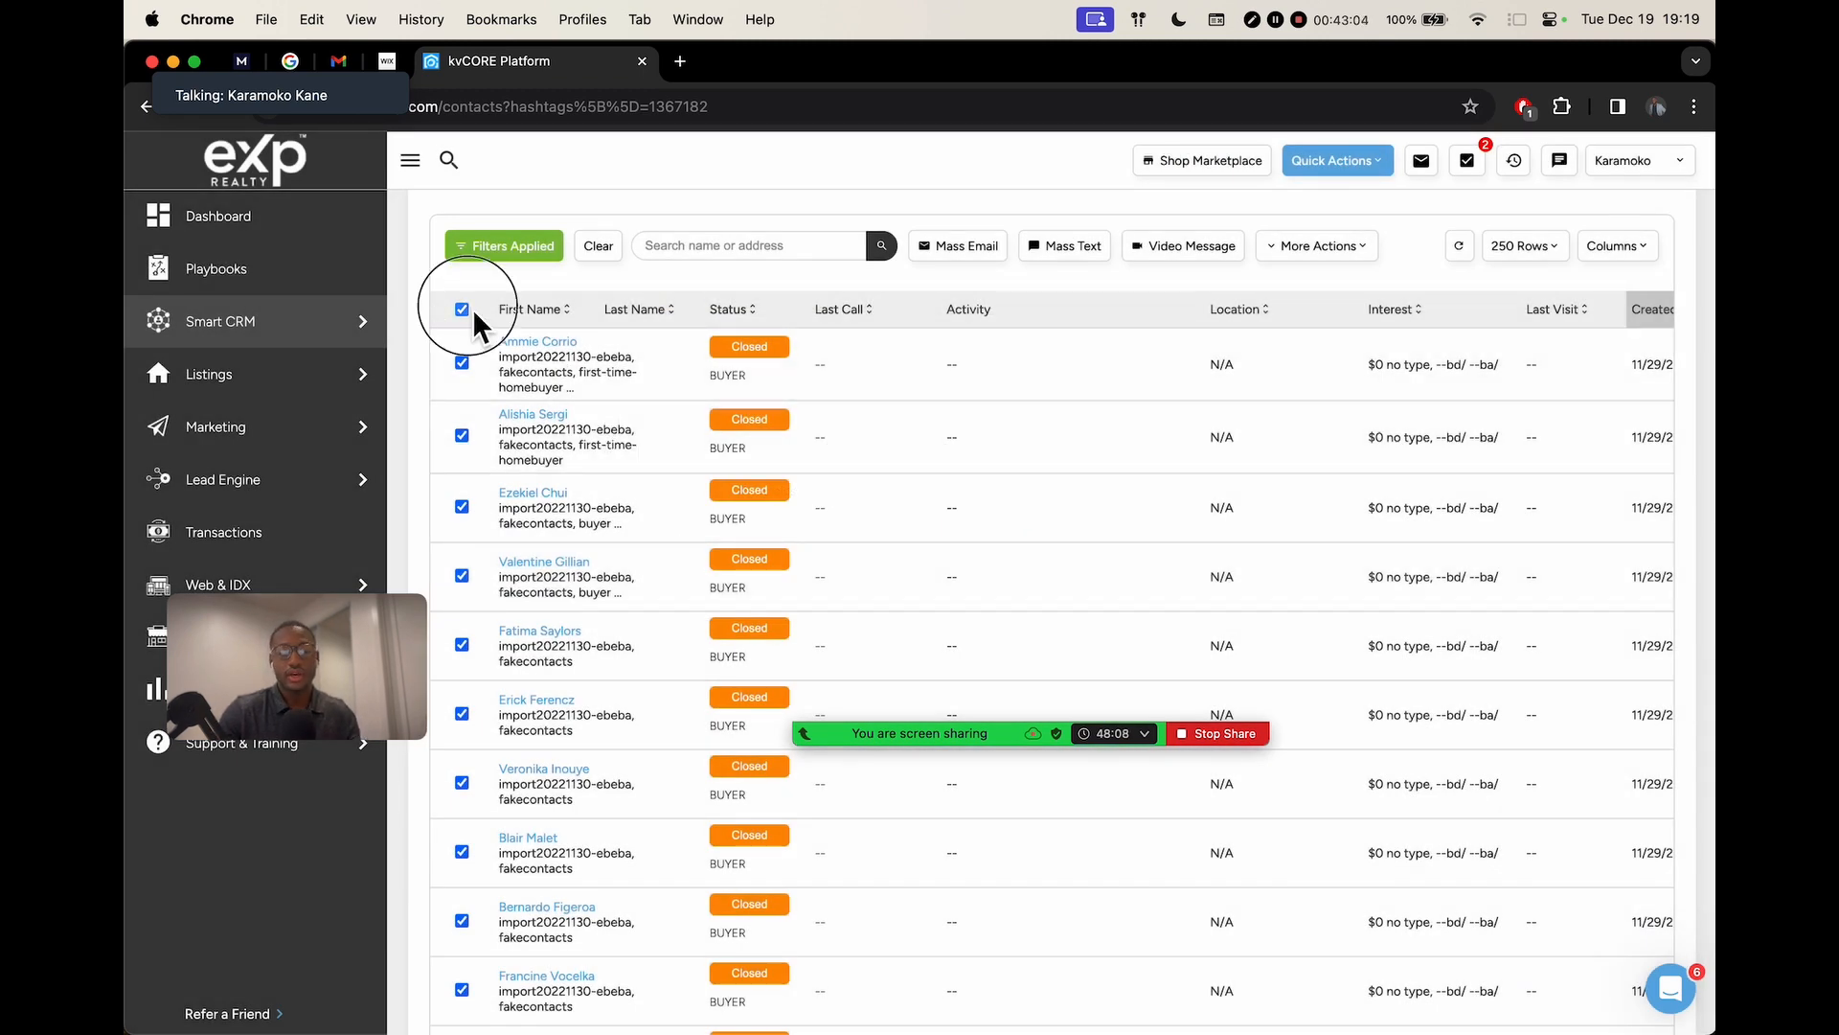
{"action": "mouse_move", "coordinate": [256, 384]}
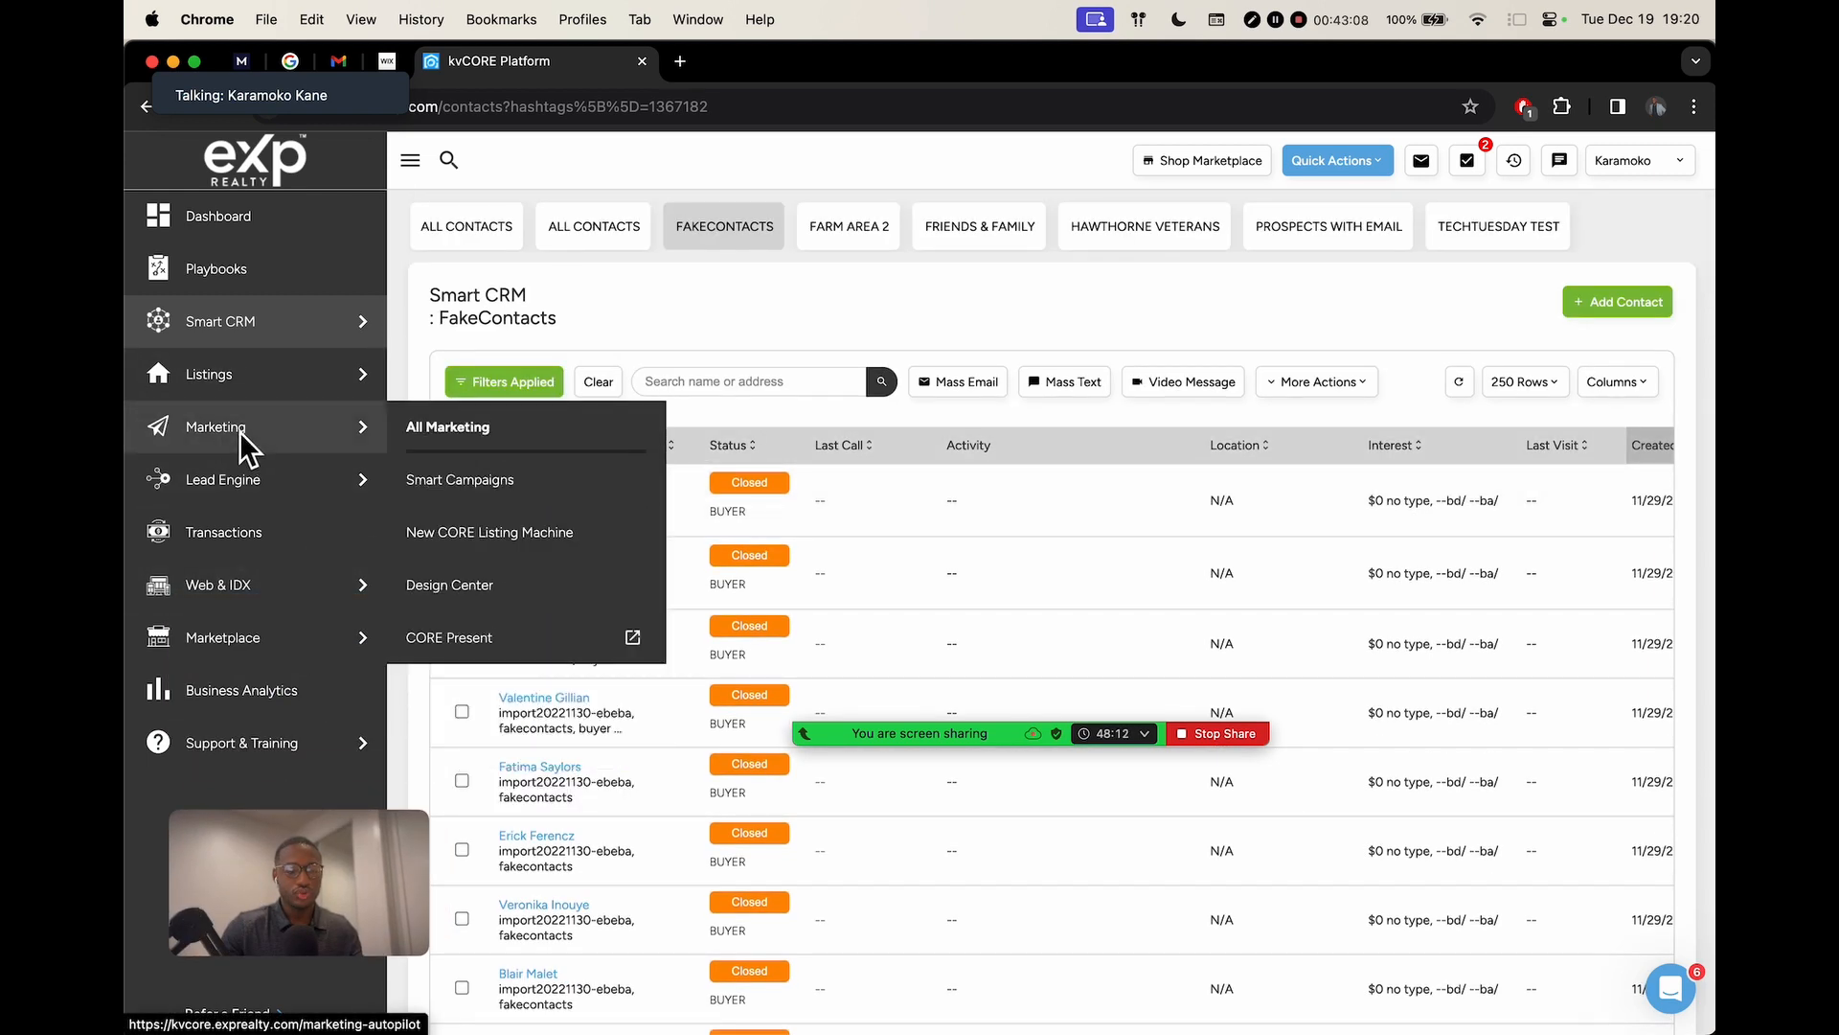
Go to Marketing > Smart Campaigns to show the My Campaigns list
{"action": "left_click", "coordinate": [491, 480]}
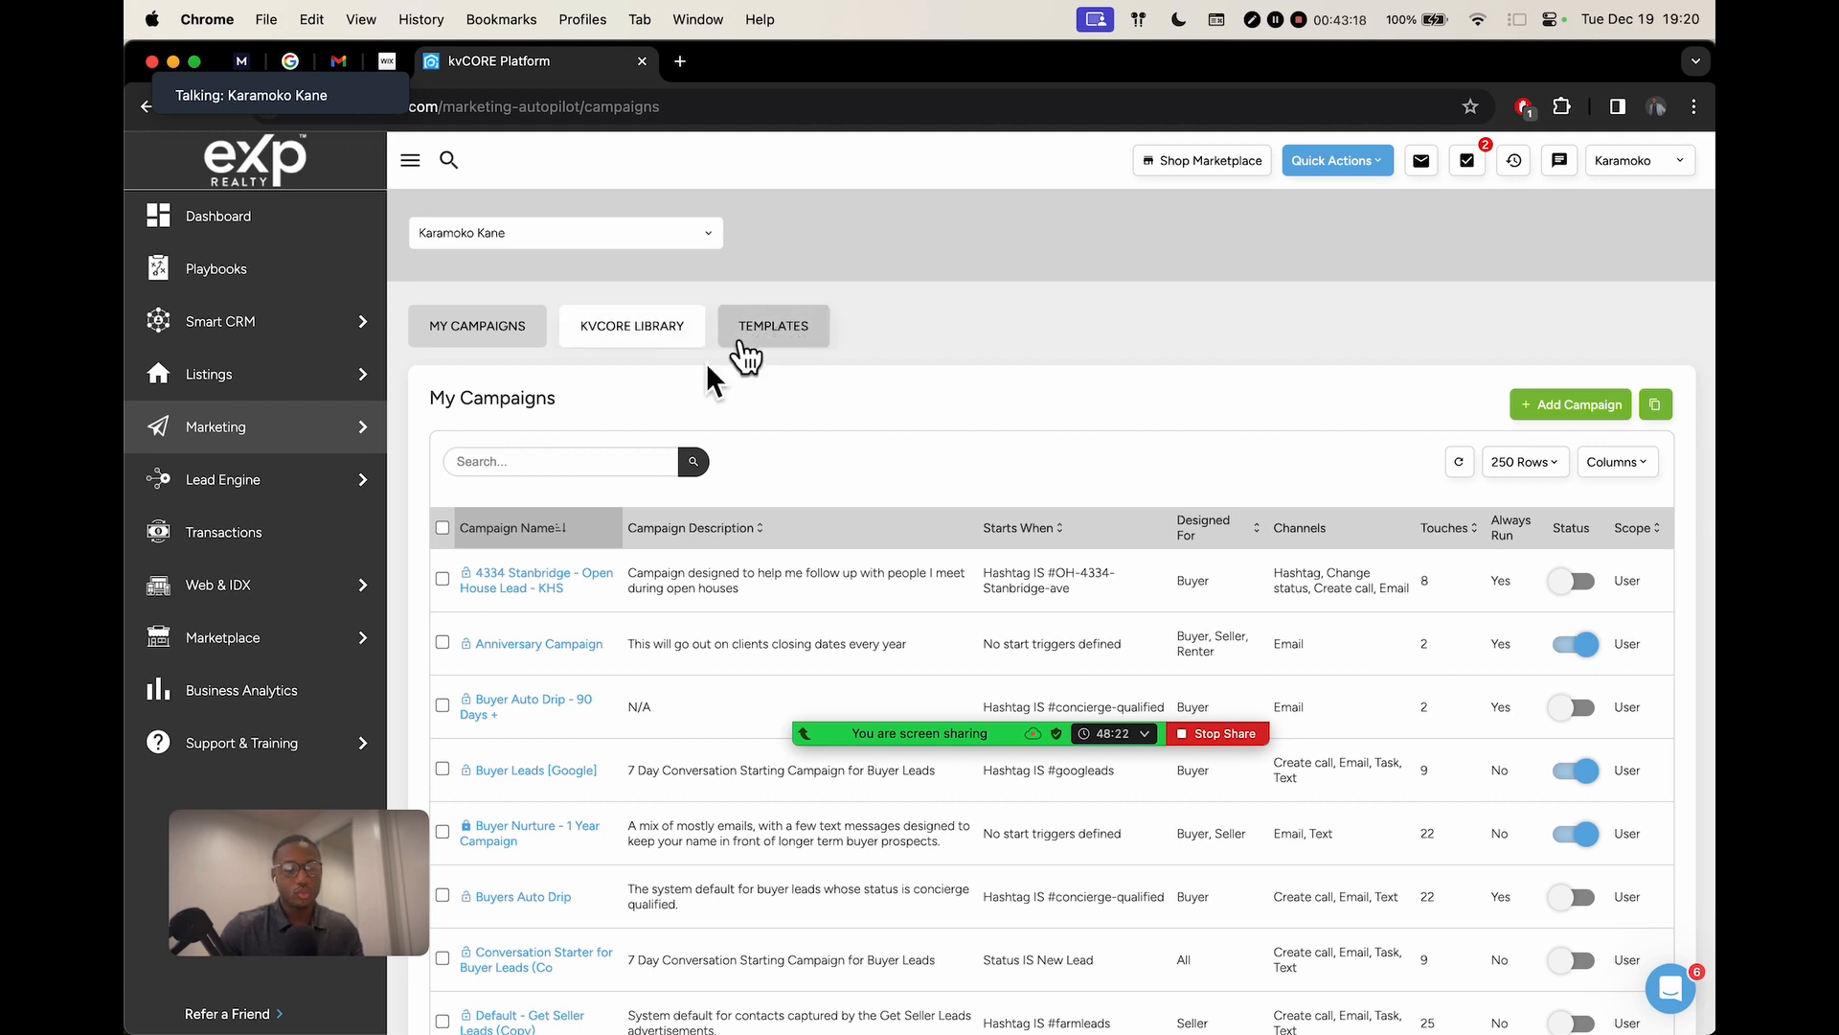
{"action": "mouse_move", "coordinate": [330, 396]}
{"action": "mouse_move", "coordinate": [209, 443]}
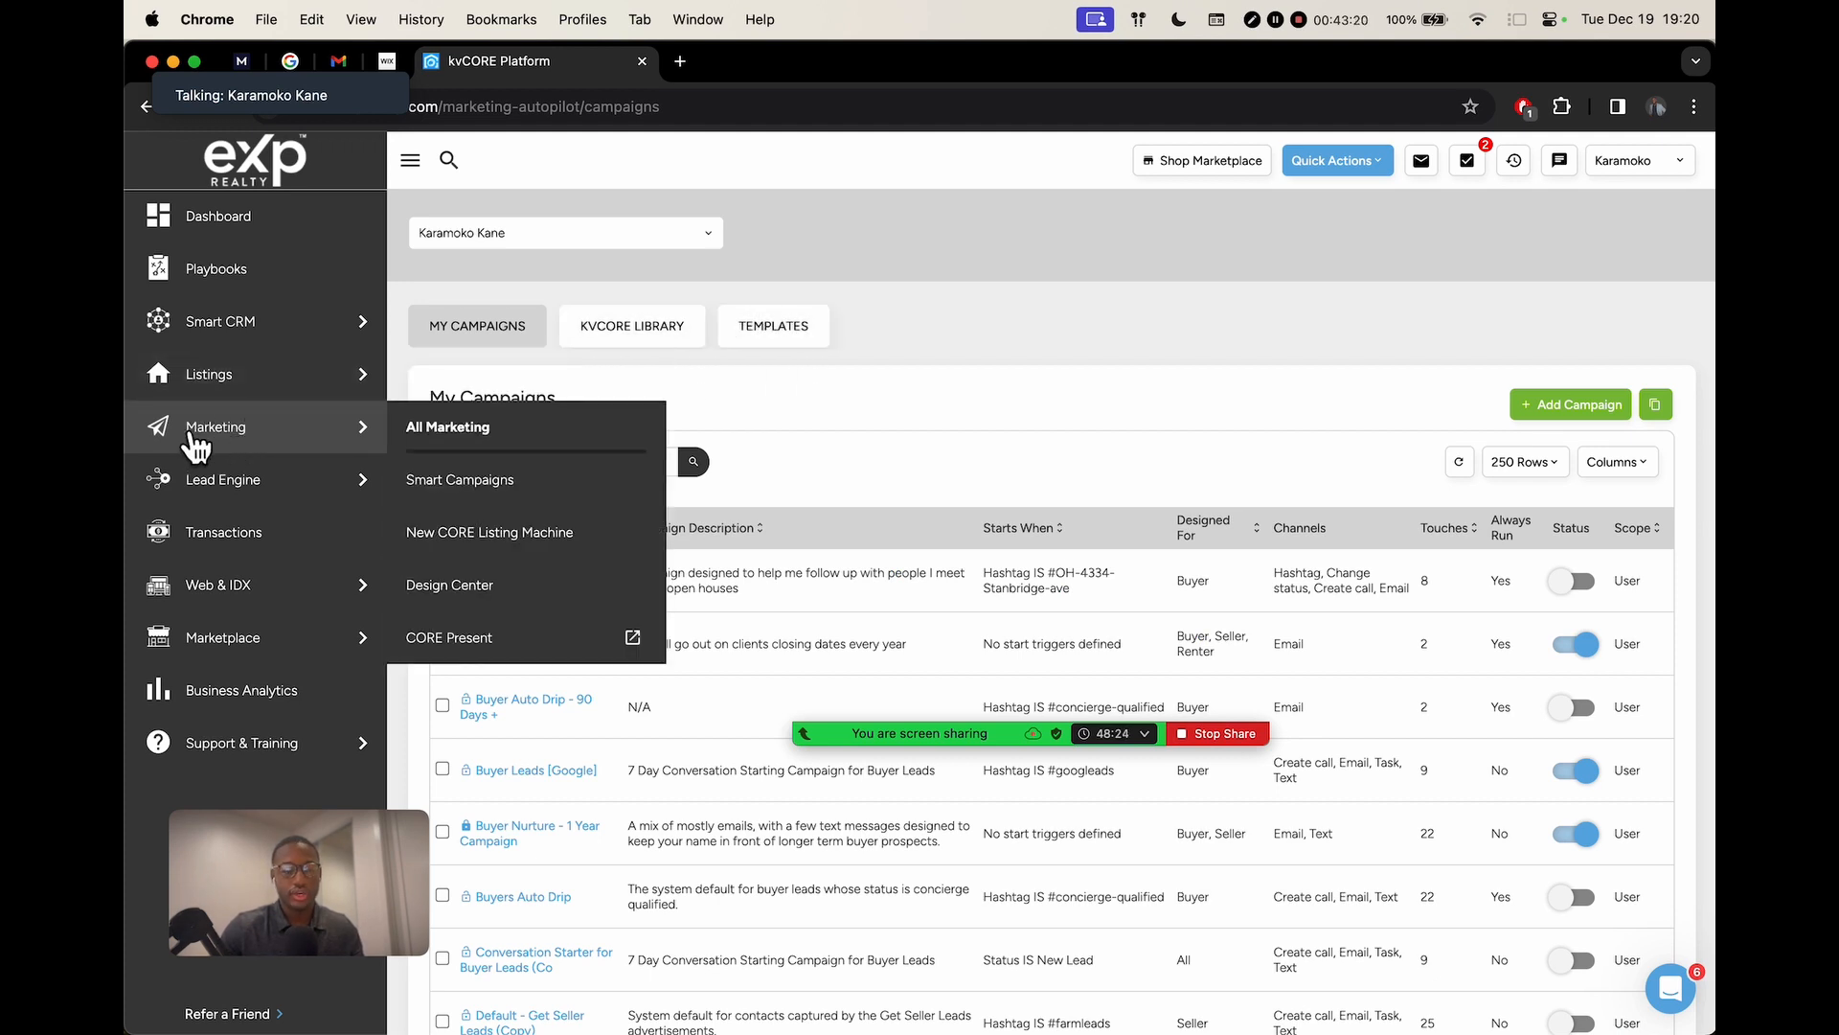
{"action": "left_click", "coordinate": [464, 482]}
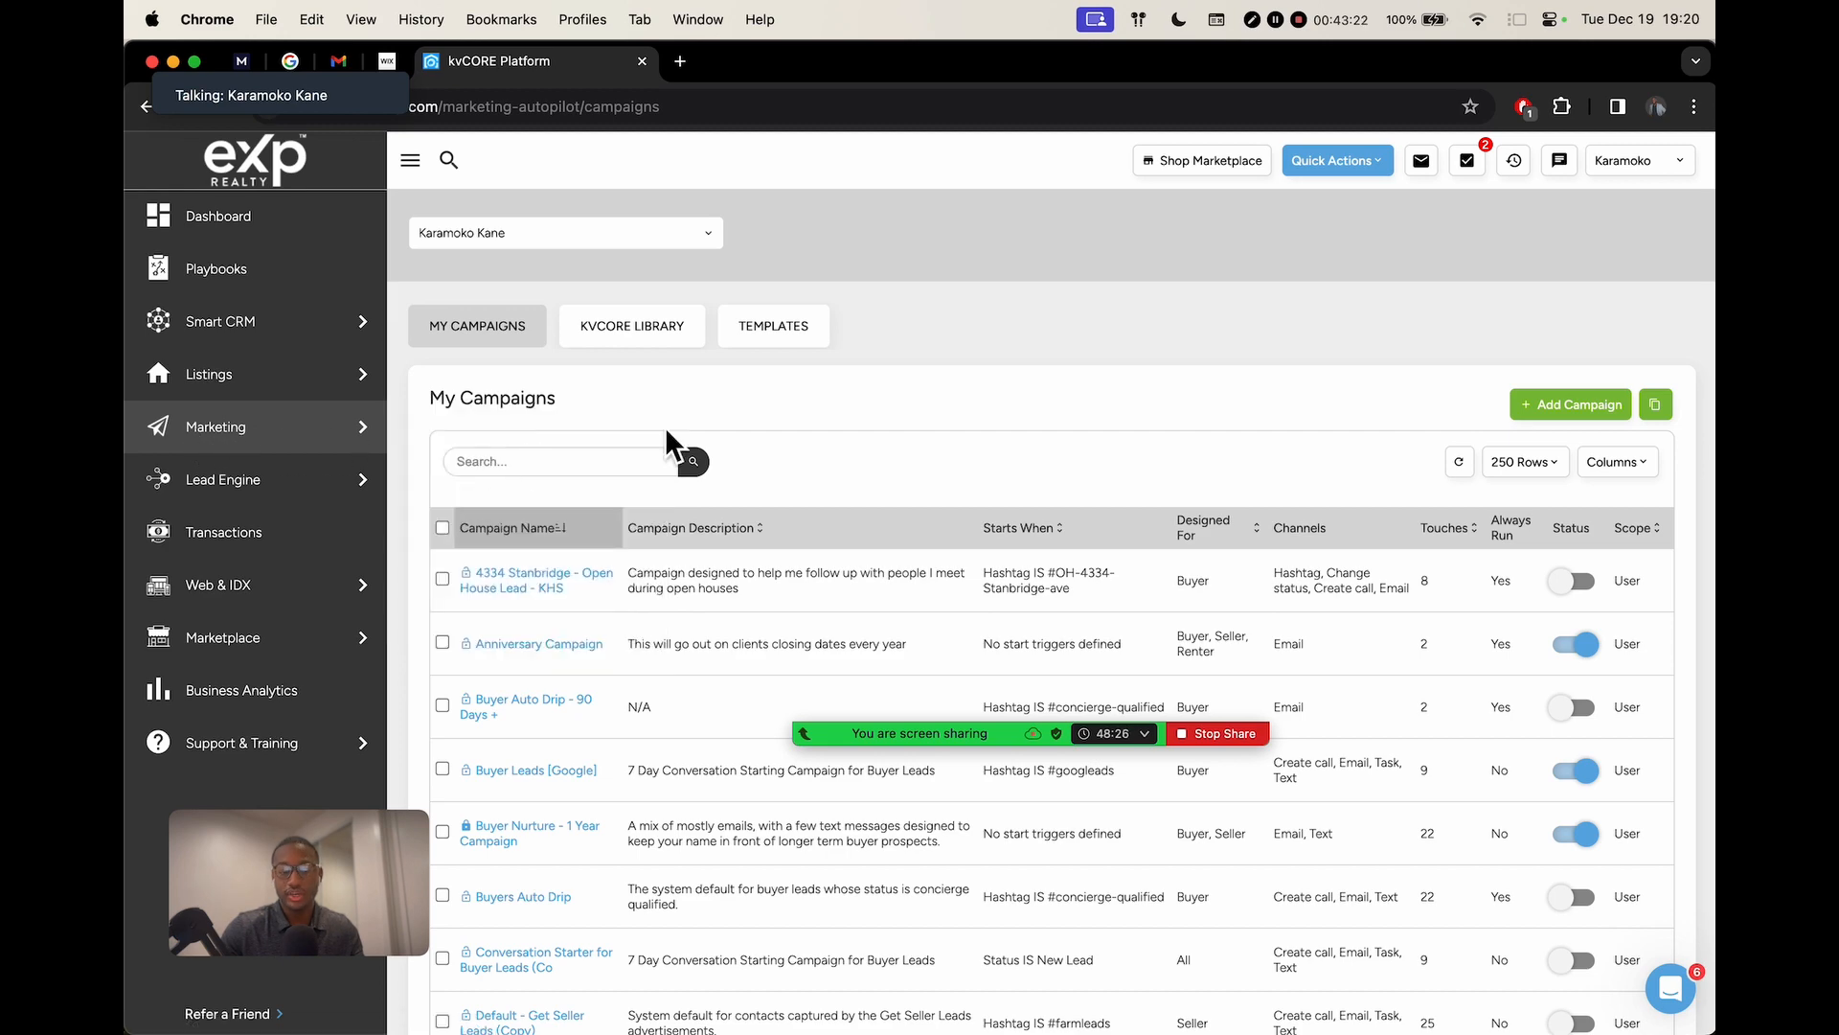
{"action": "scroll", "coordinate": [819, 331], "scroll_direction": "up", "scroll_amount": 5}
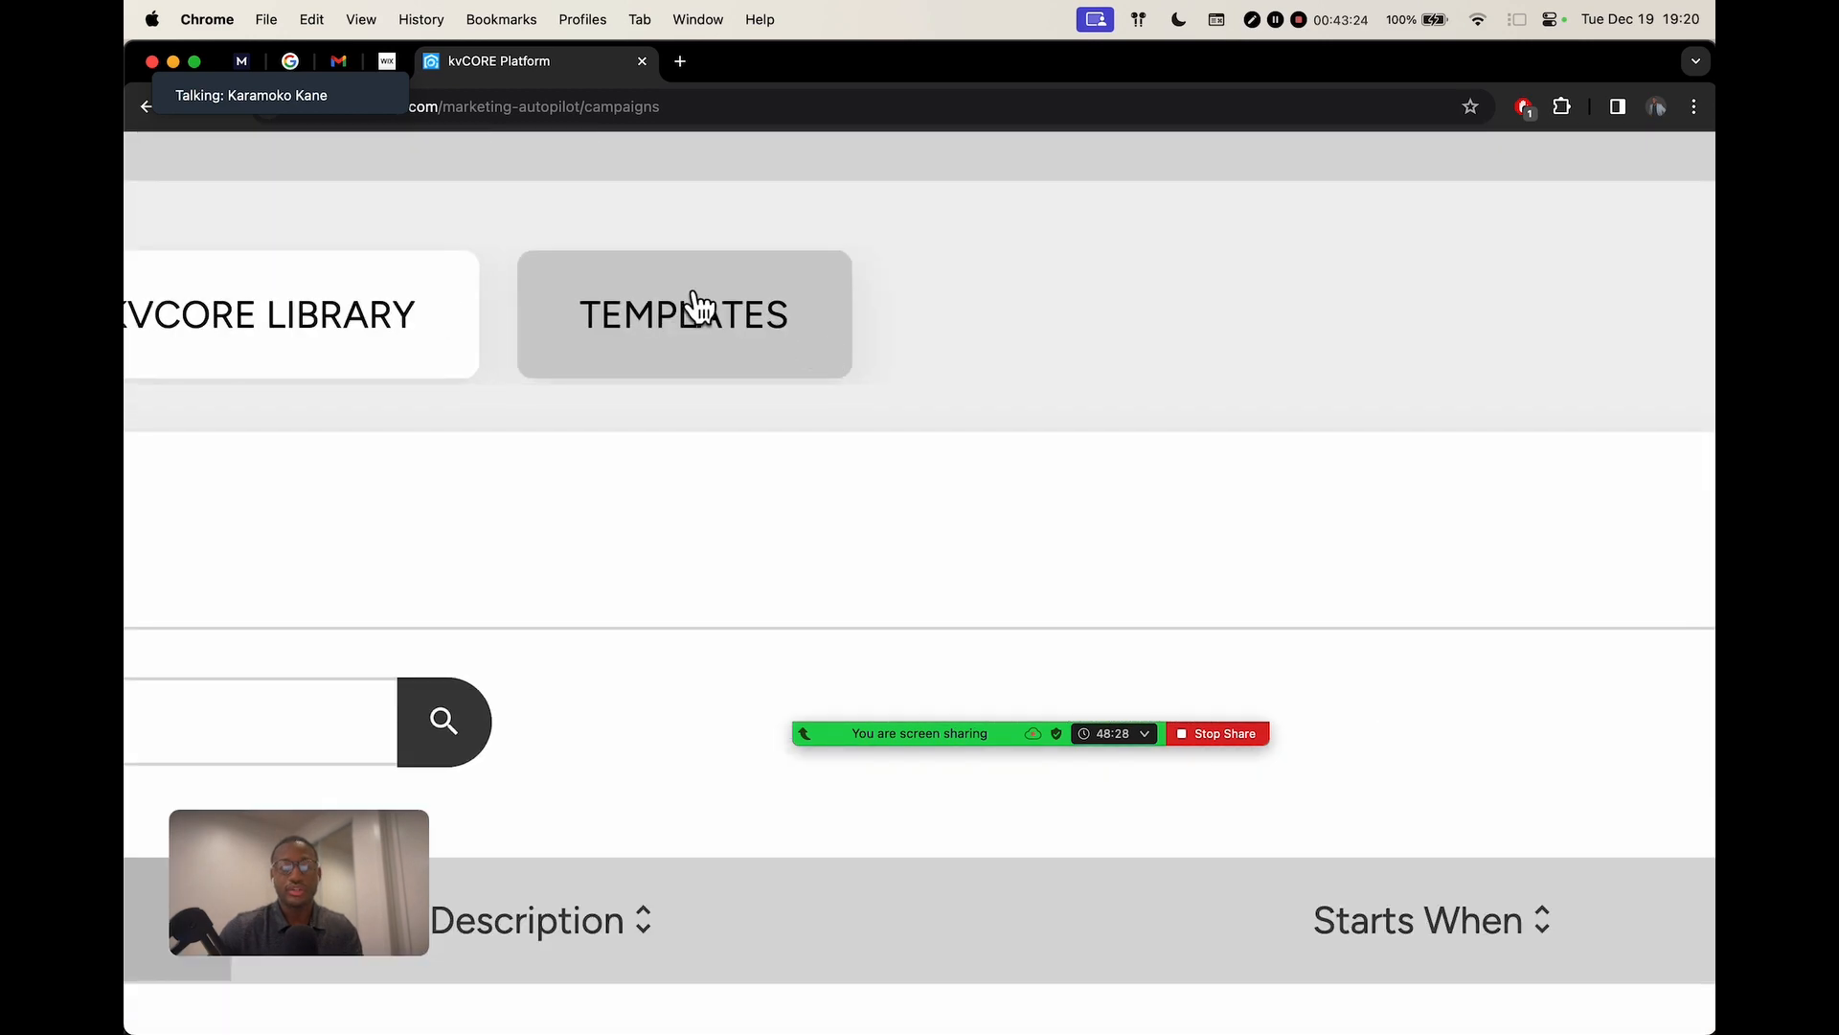
{"action": "scroll", "coordinate": [774, 388], "scroll_direction": "down", "scroll_amount": 5}
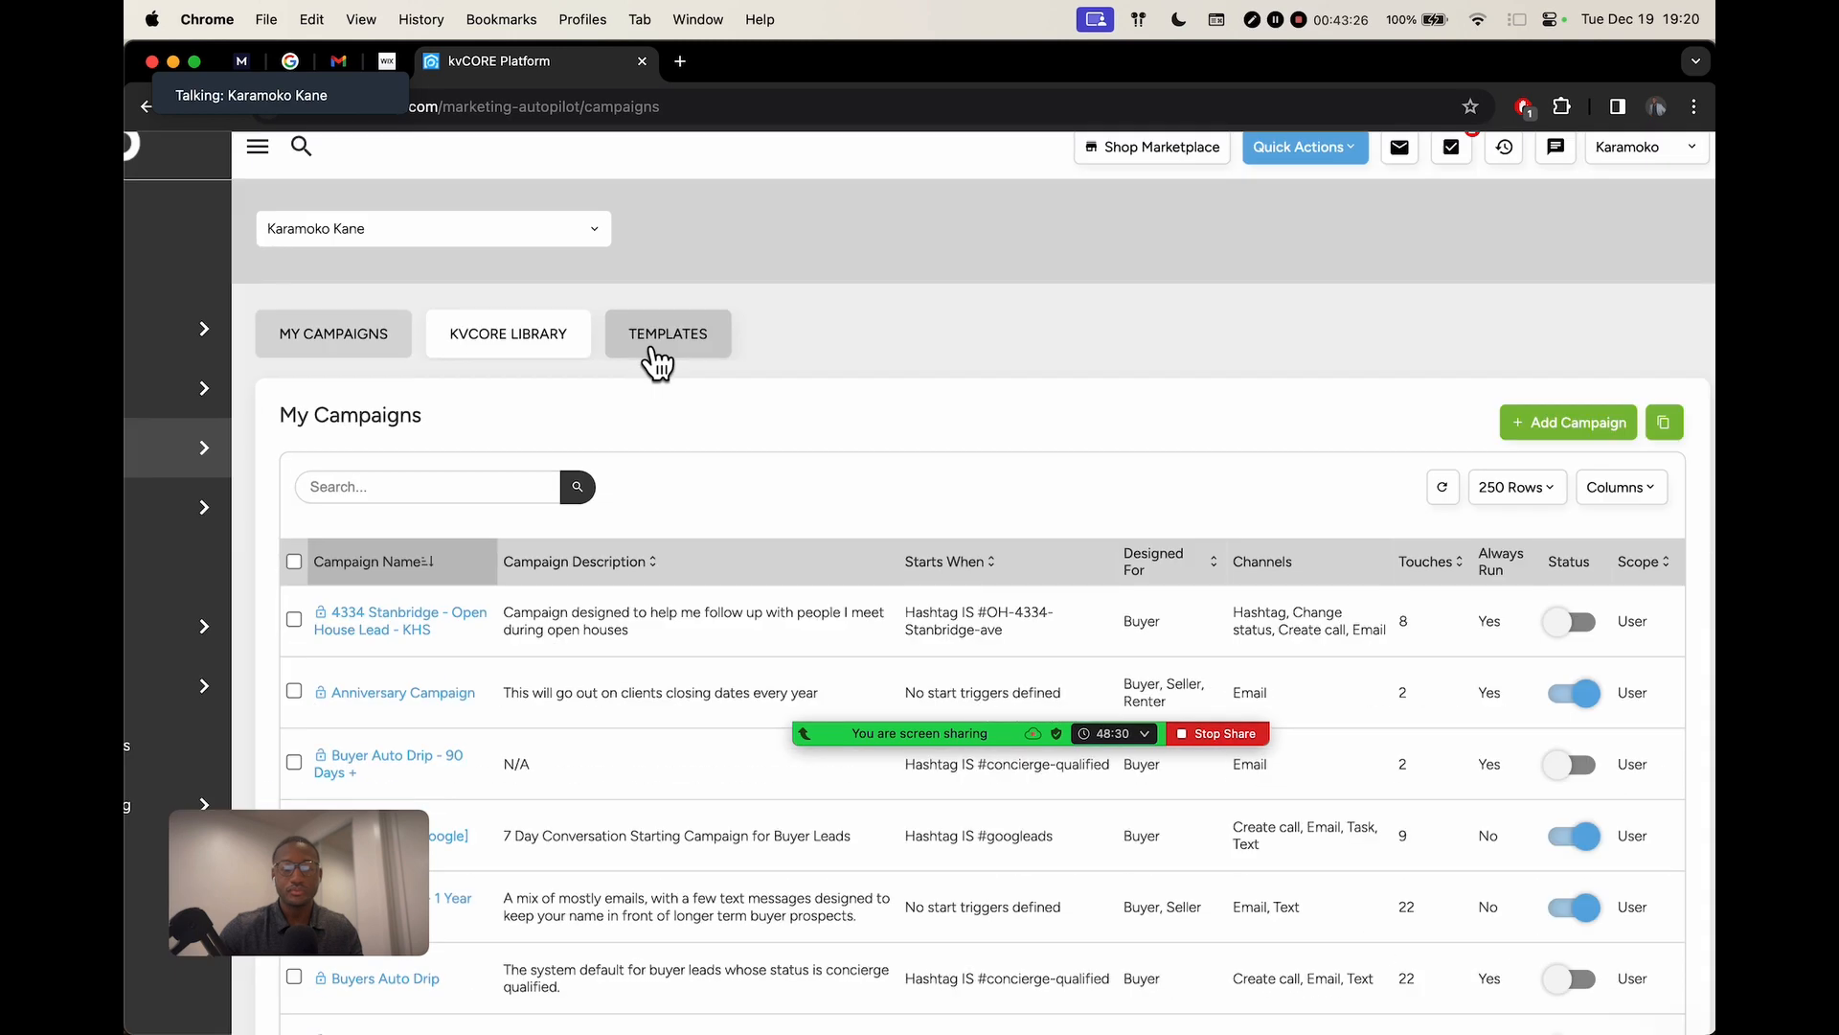
Switch to the campaign Templates tab and scroll through the email templates
{"action": "left_click", "coordinate": [669, 351]}
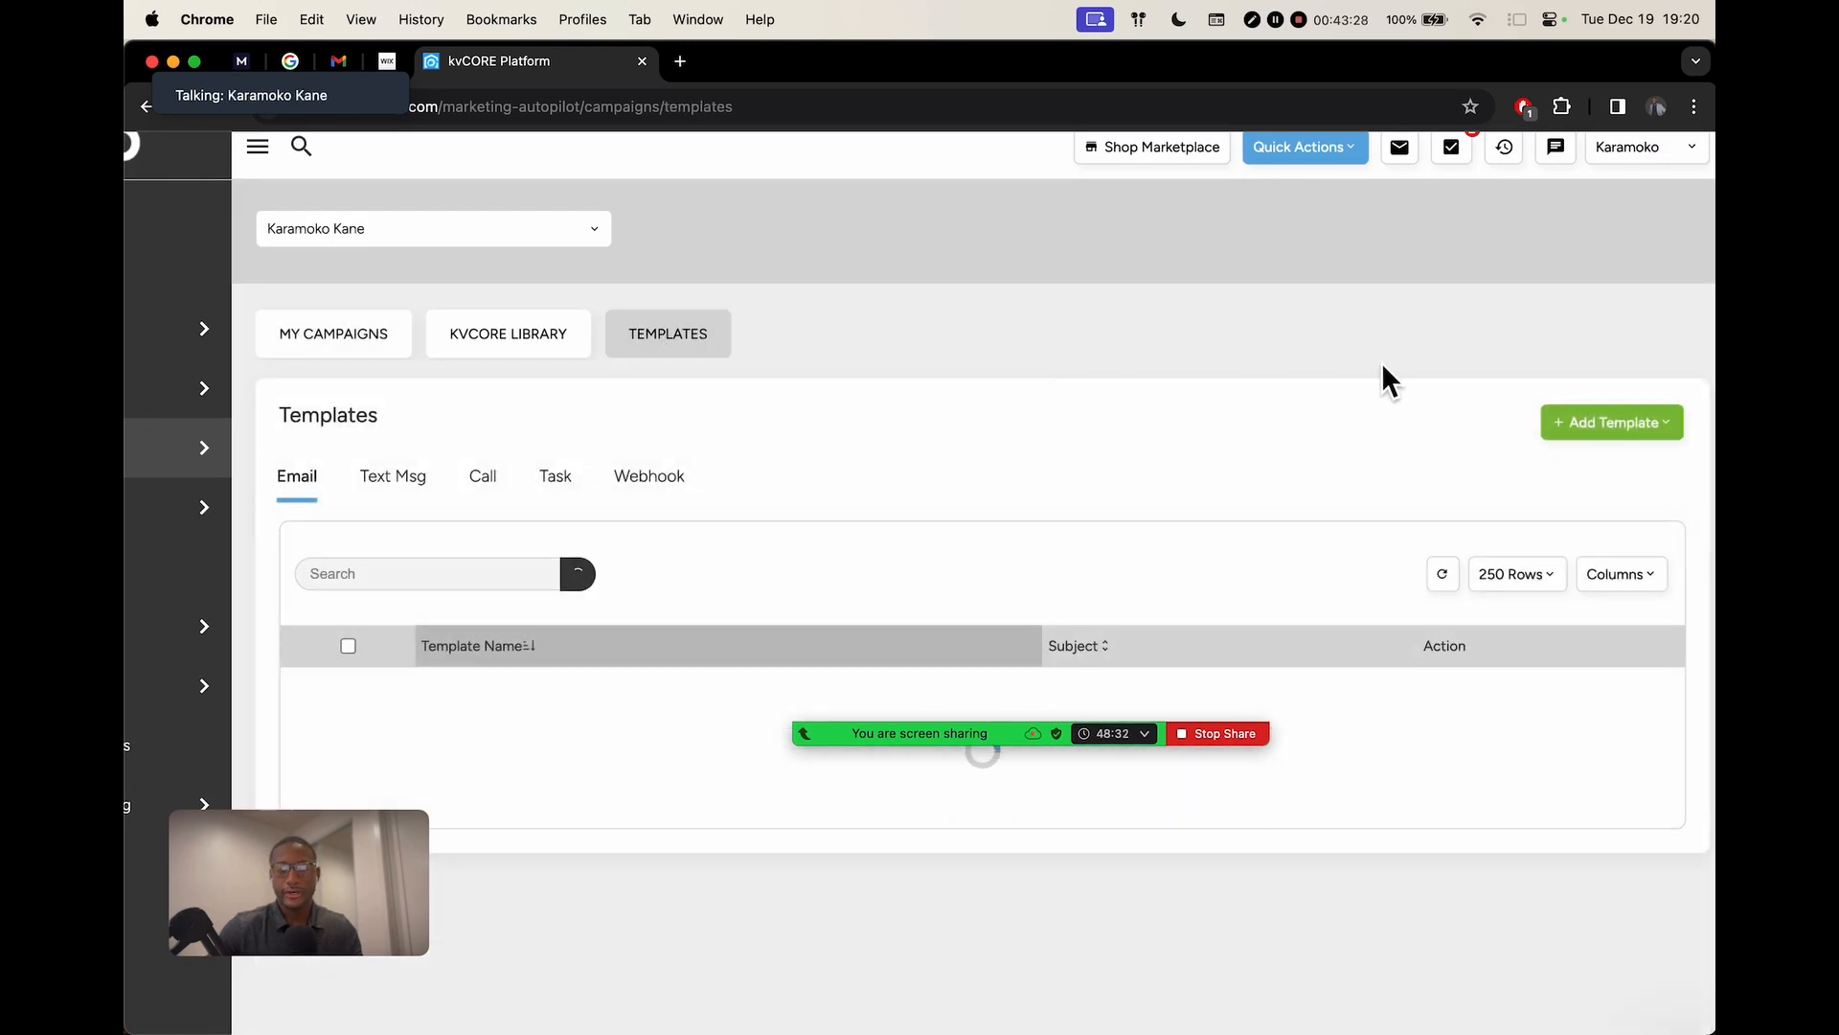
{"action": "scroll", "coordinate": [1384, 368], "scroll_direction": "down", "scroll_amount": 2}
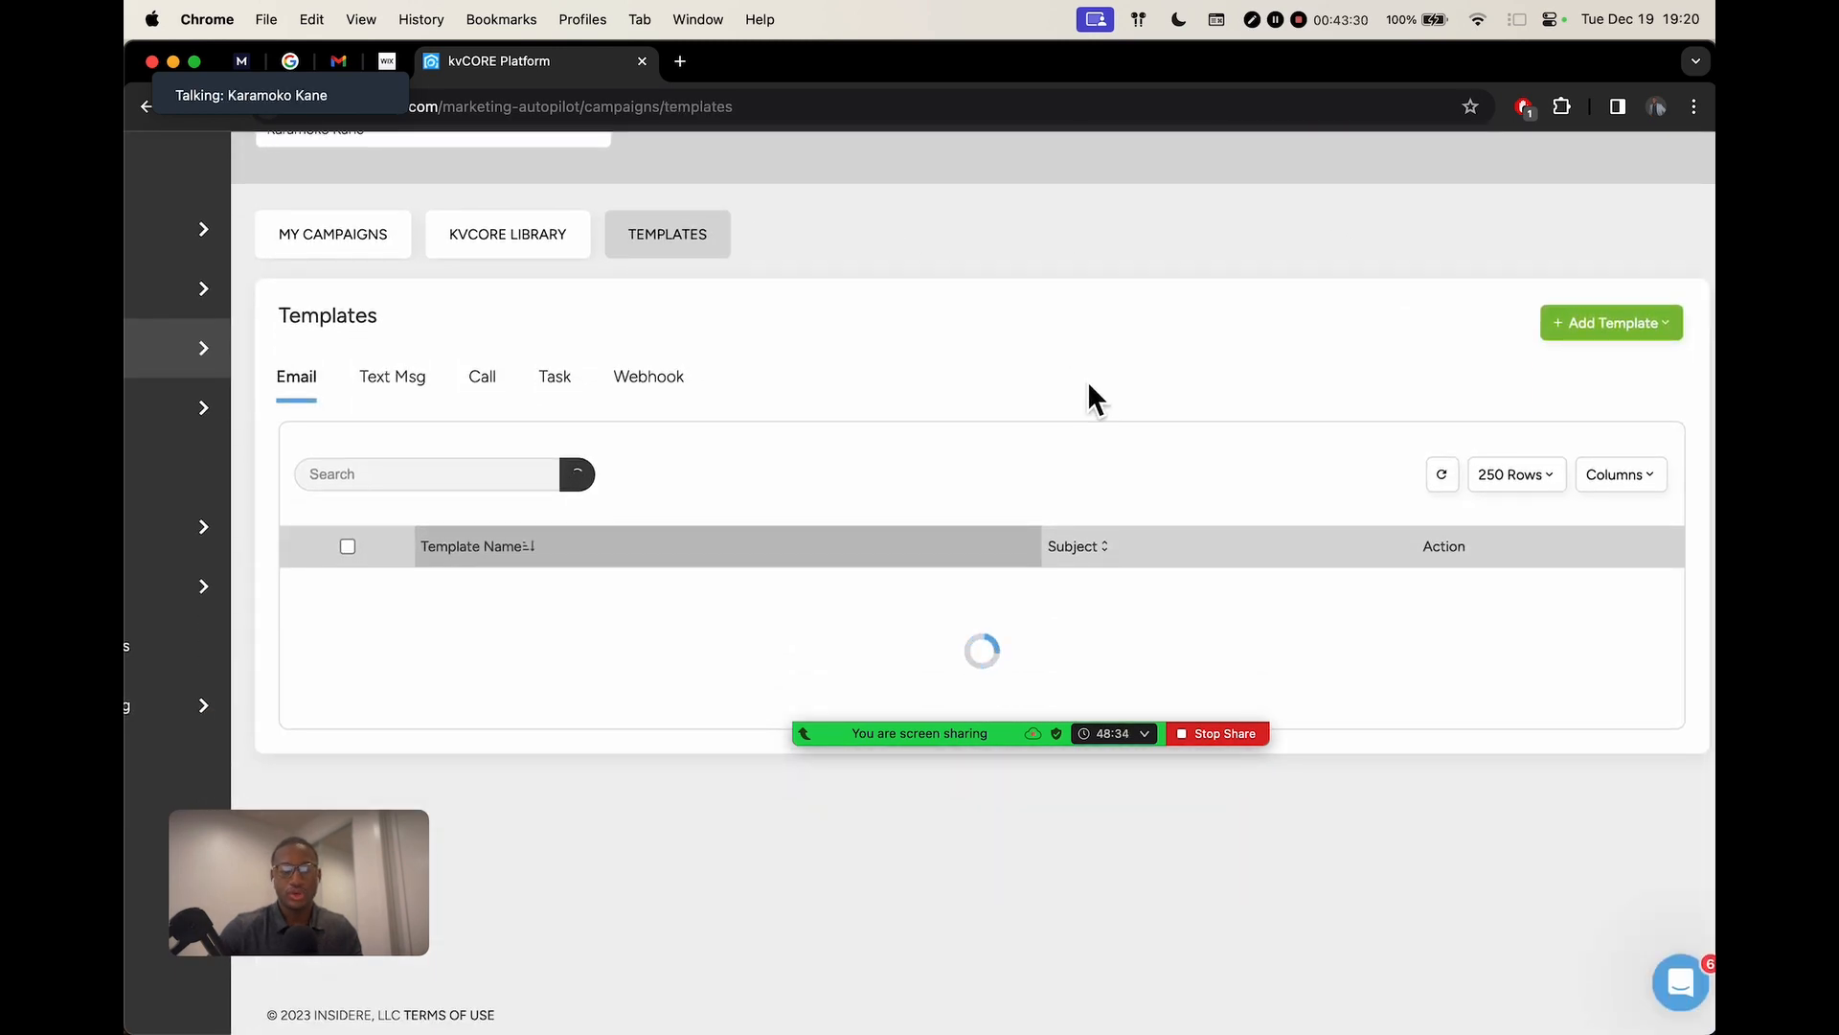
{"action": "scroll", "coordinate": [1089, 382], "scroll_direction": "down", "scroll_amount": 3}
{"action": "scroll", "coordinate": [1088, 388], "scroll_direction": "down", "scroll_amount": 3}
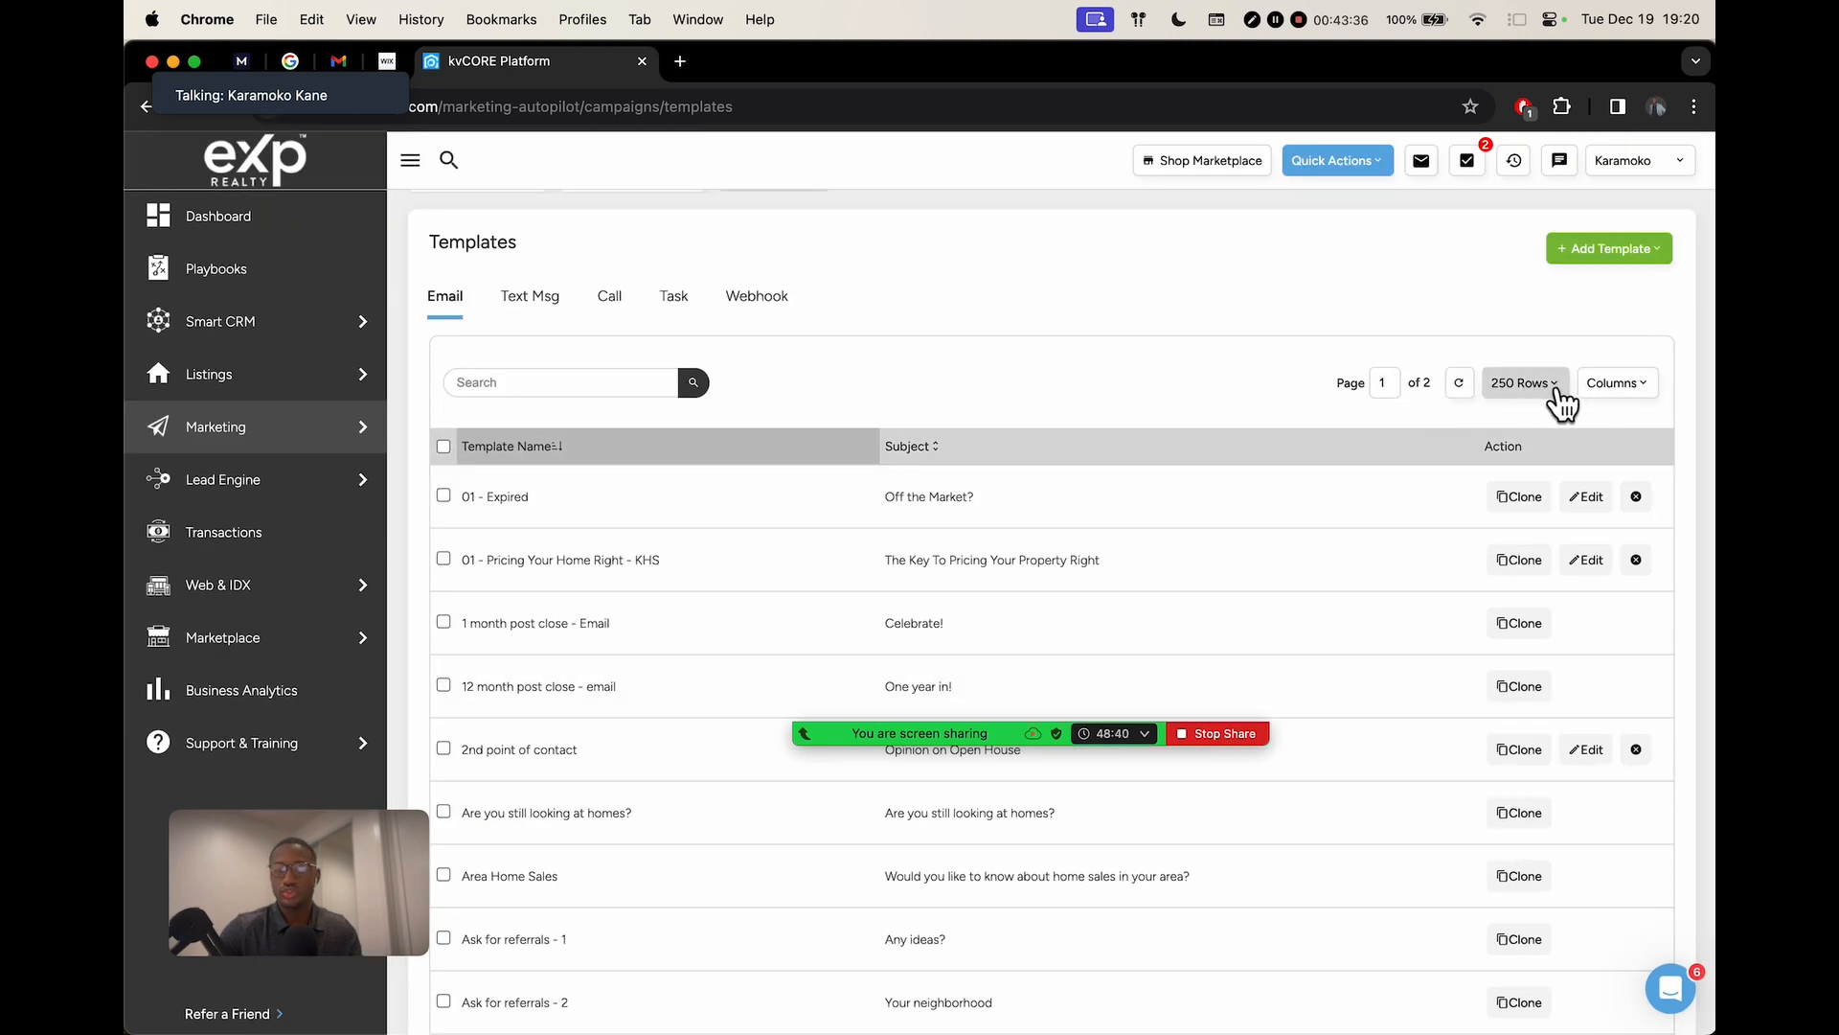
Search the email templates for the misspelled 'referal', then clear it to reload all templates
{"action": "left_click", "coordinate": [556, 395]}
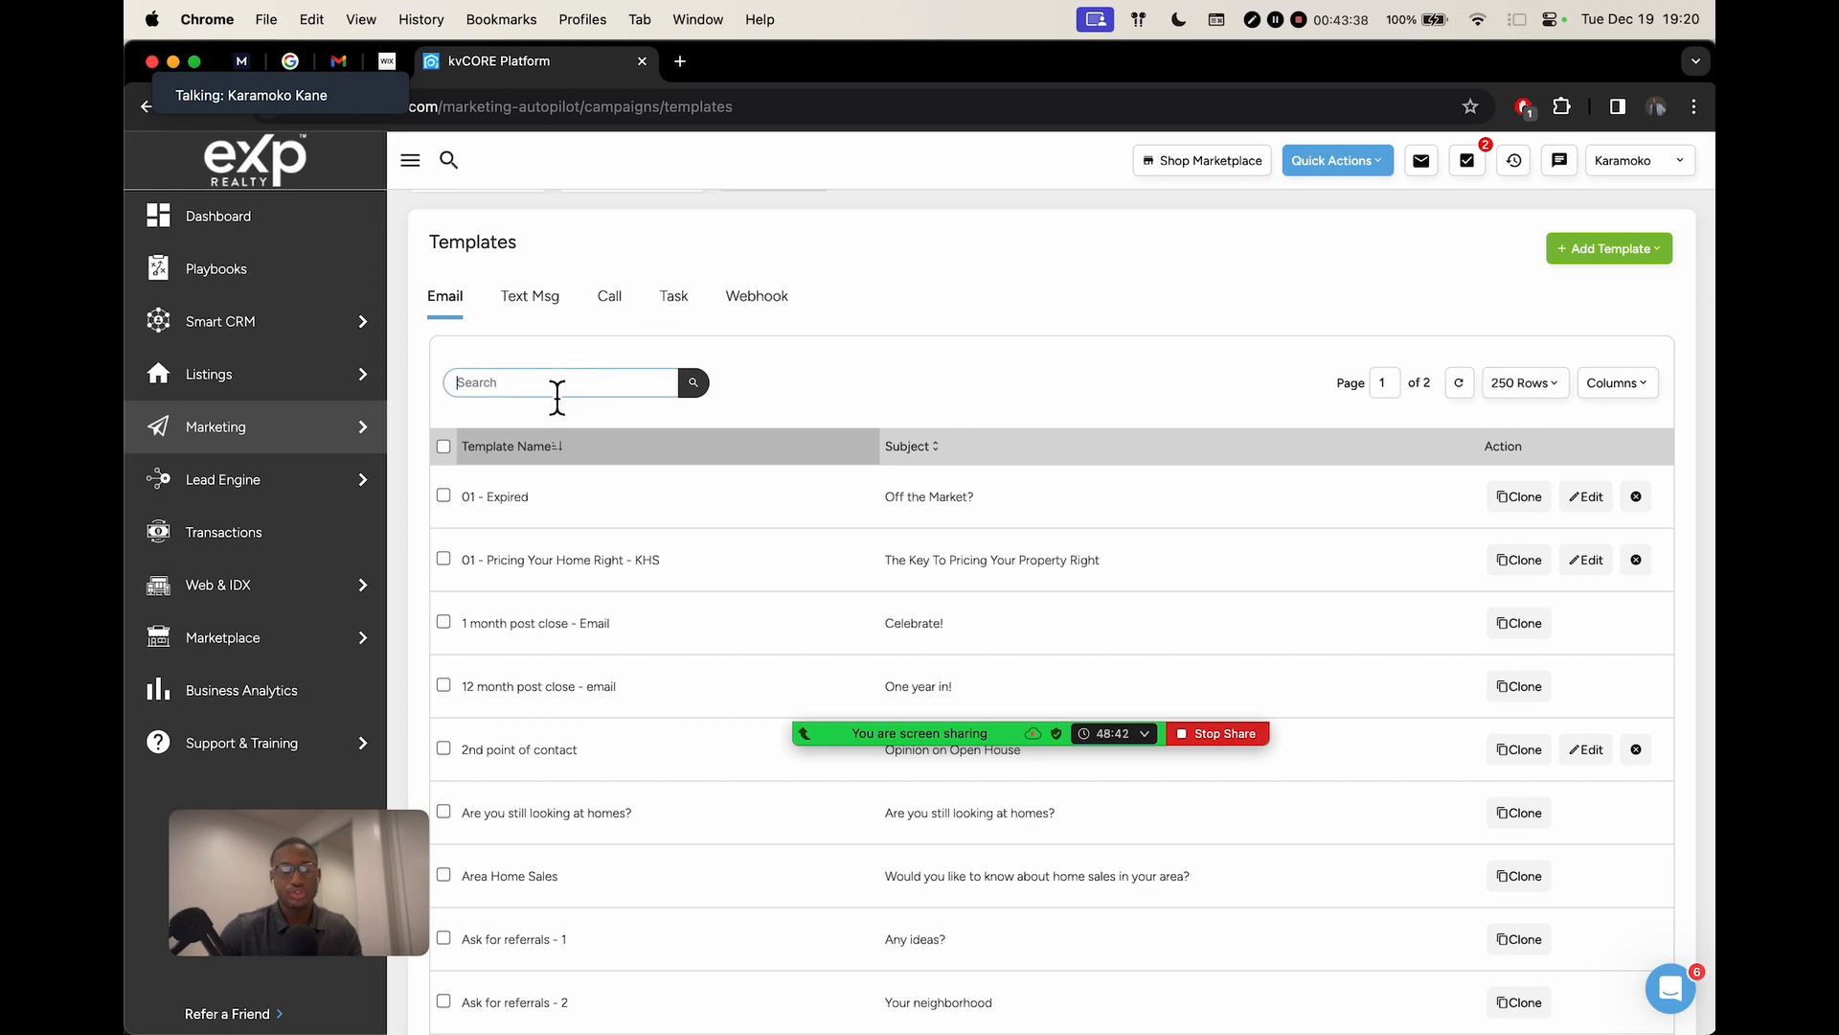
{"action": "type", "text": "refer"}
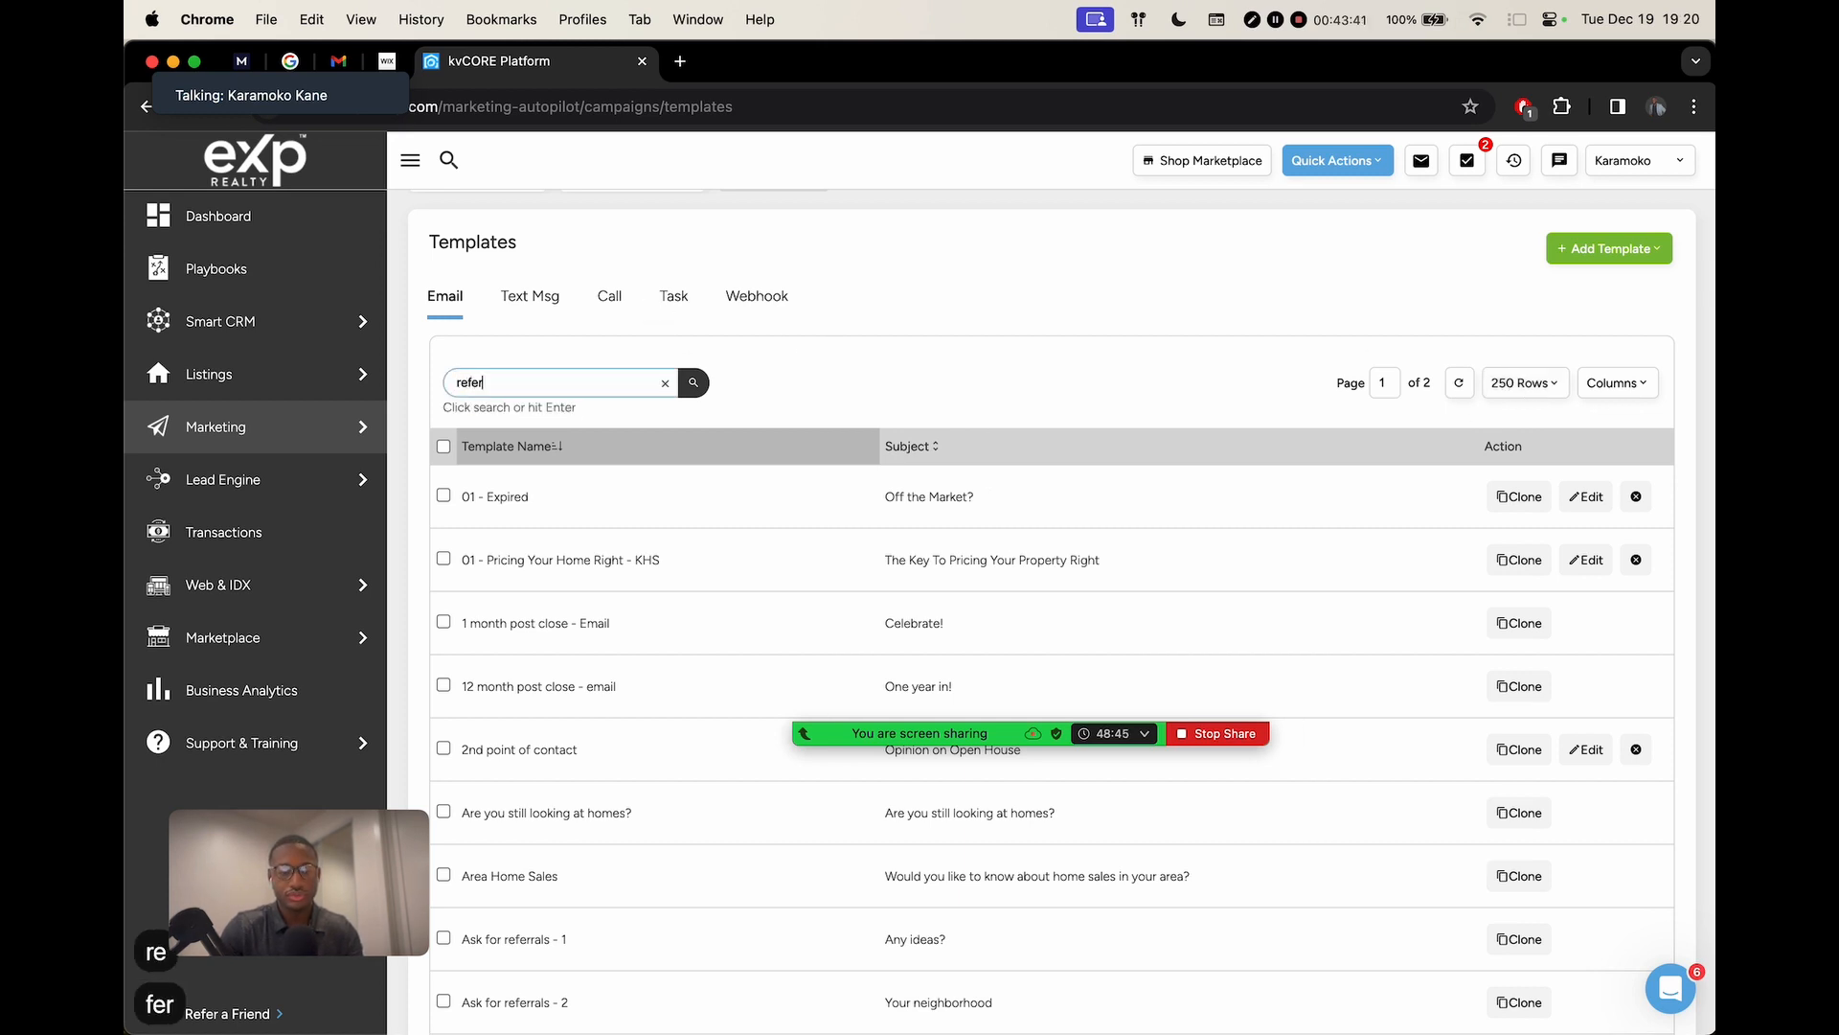
{"action": "key", "text": "BackSpace"}
{"action": "type", "text": "ral"}
{"action": "key", "text": "Return"}
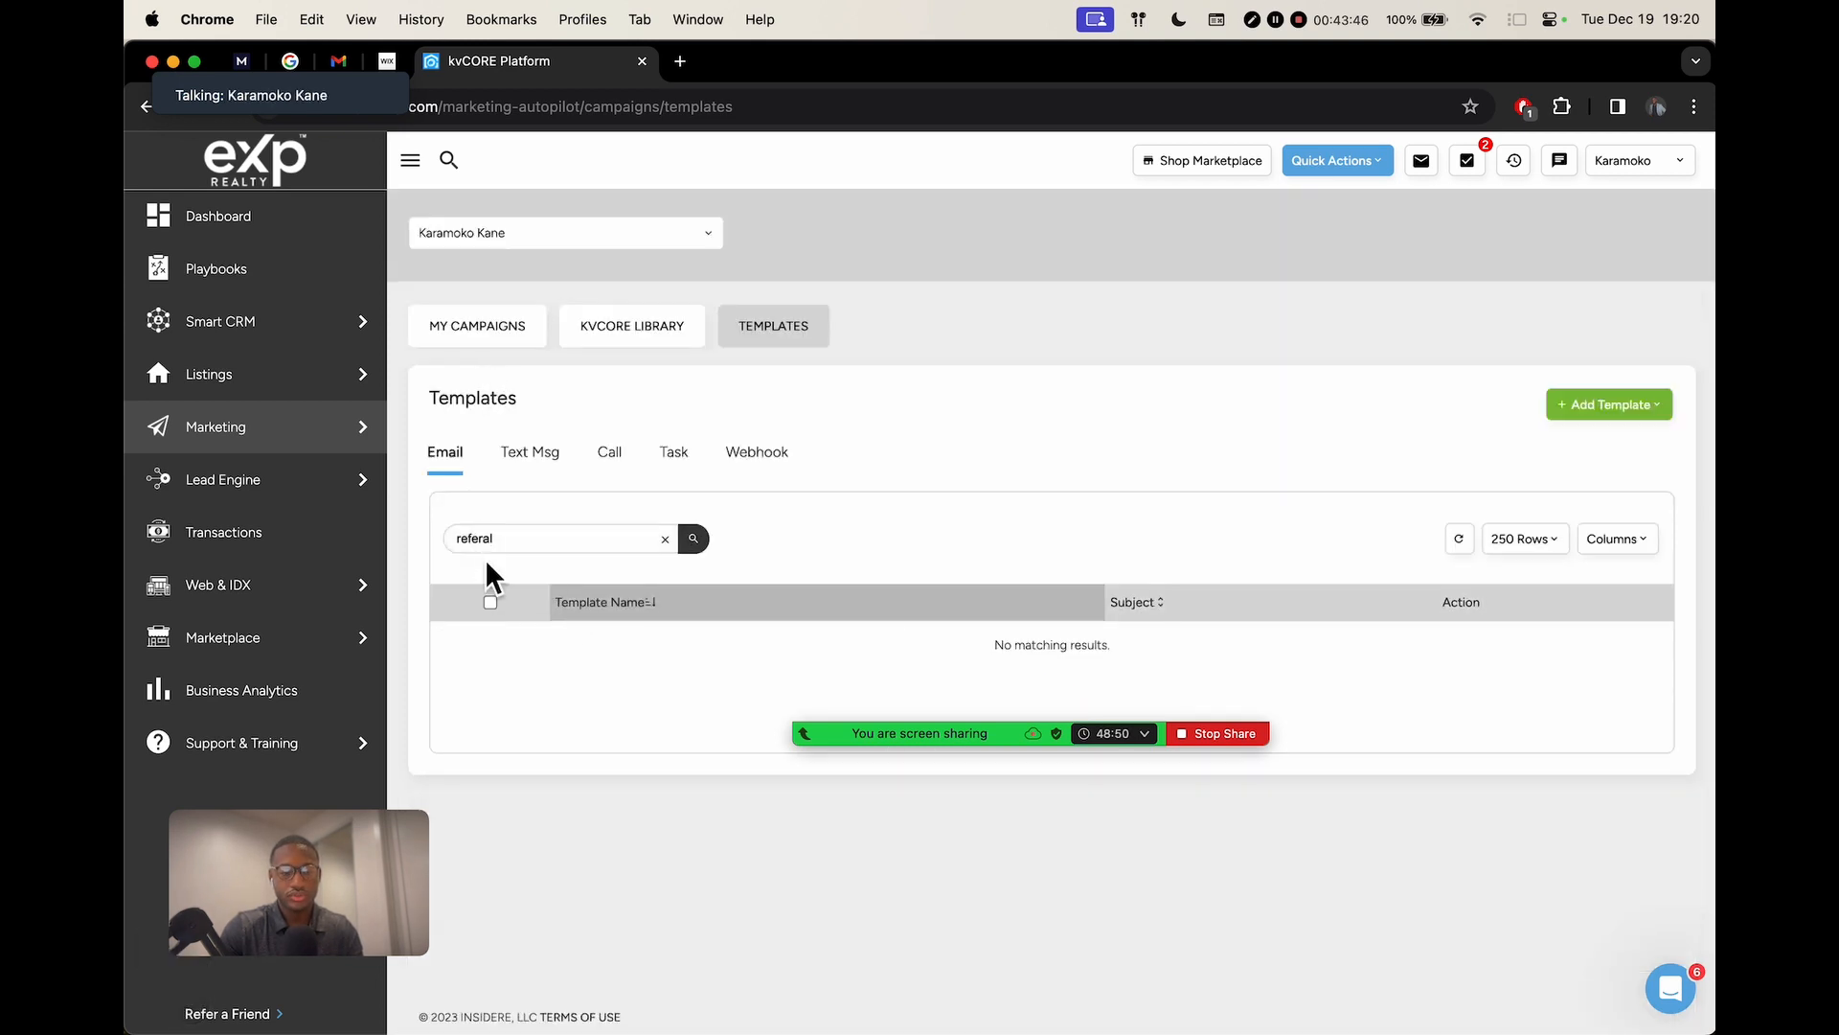
{"action": "type", "text": "f"}
{"action": "key", "text": "Return"}
{"action": "left_click", "coordinate": [670, 538]}
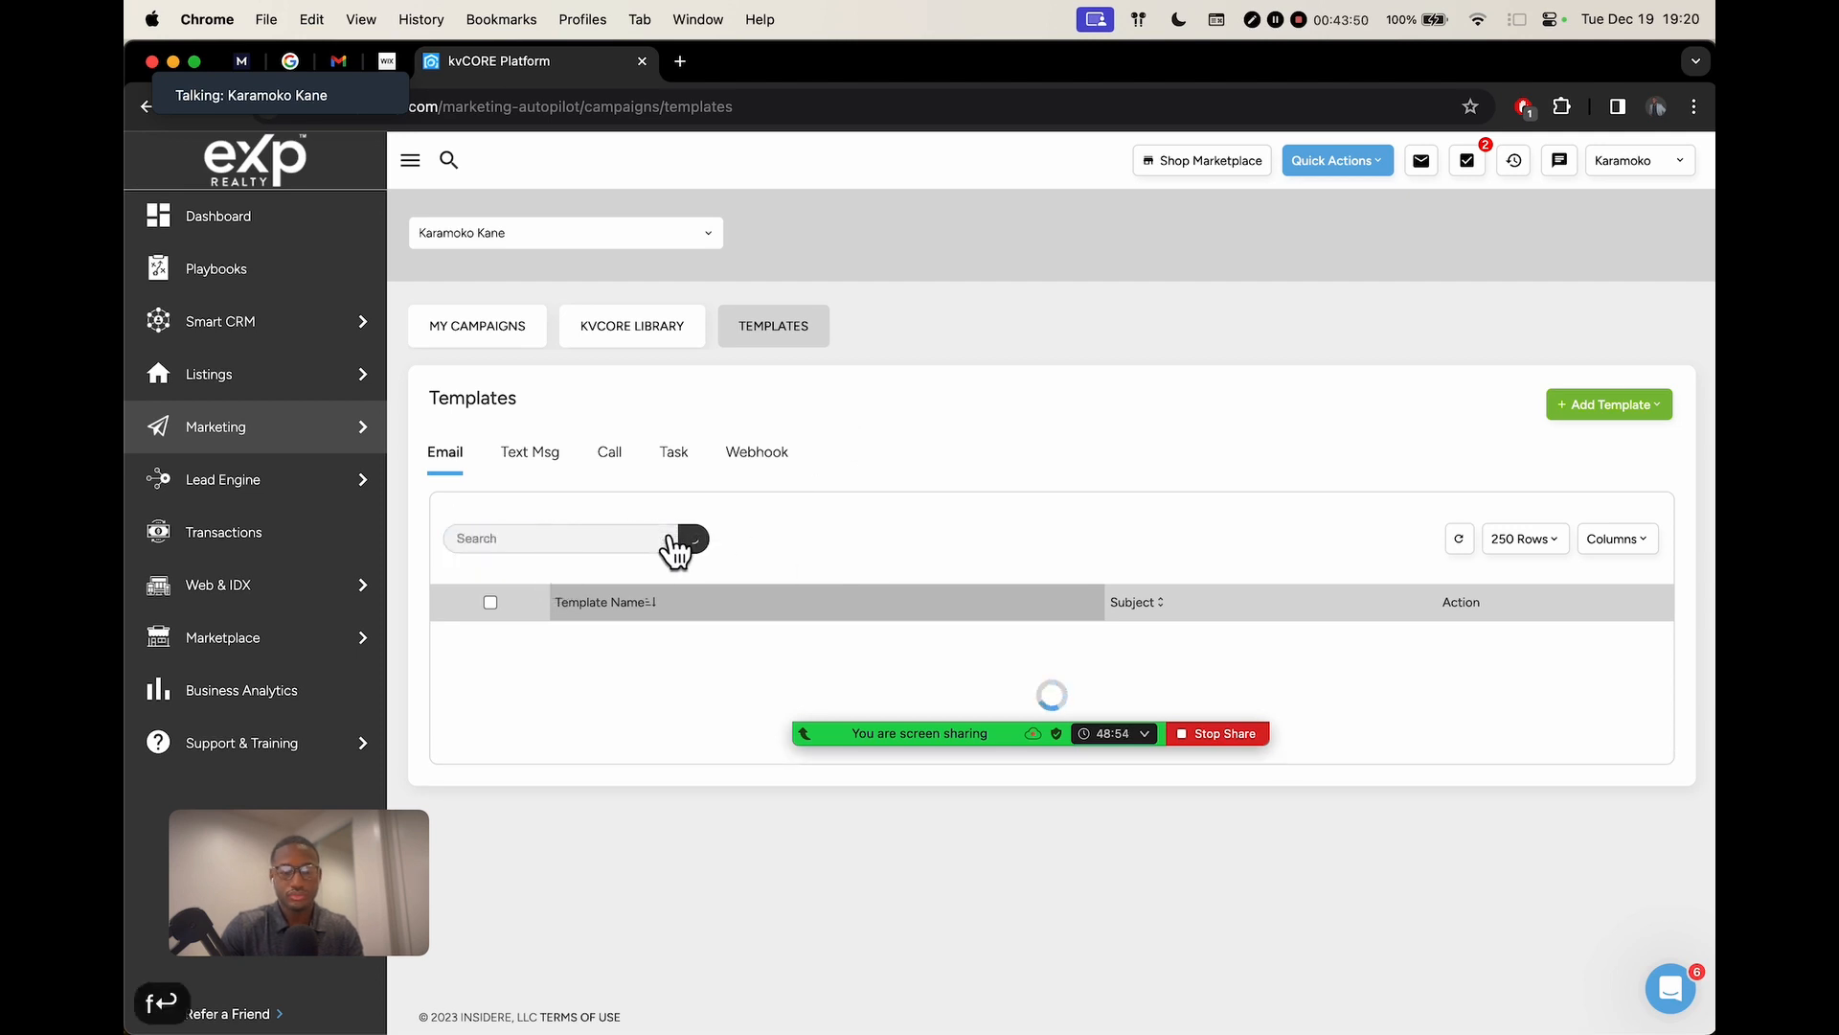
{"action": "left_click", "coordinate": [585, 538]}
{"action": "key", "text": "BackSpace"}
{"action": "key", "text": "BackSpace"}
{"action": "left_click", "coordinate": [446, 458]}
Retry a 'referal' search, clear it when nothing matches, and reload the templates page
{"action": "left_click", "coordinate": [580, 541]}
{"action": "type", "text": "referal"}
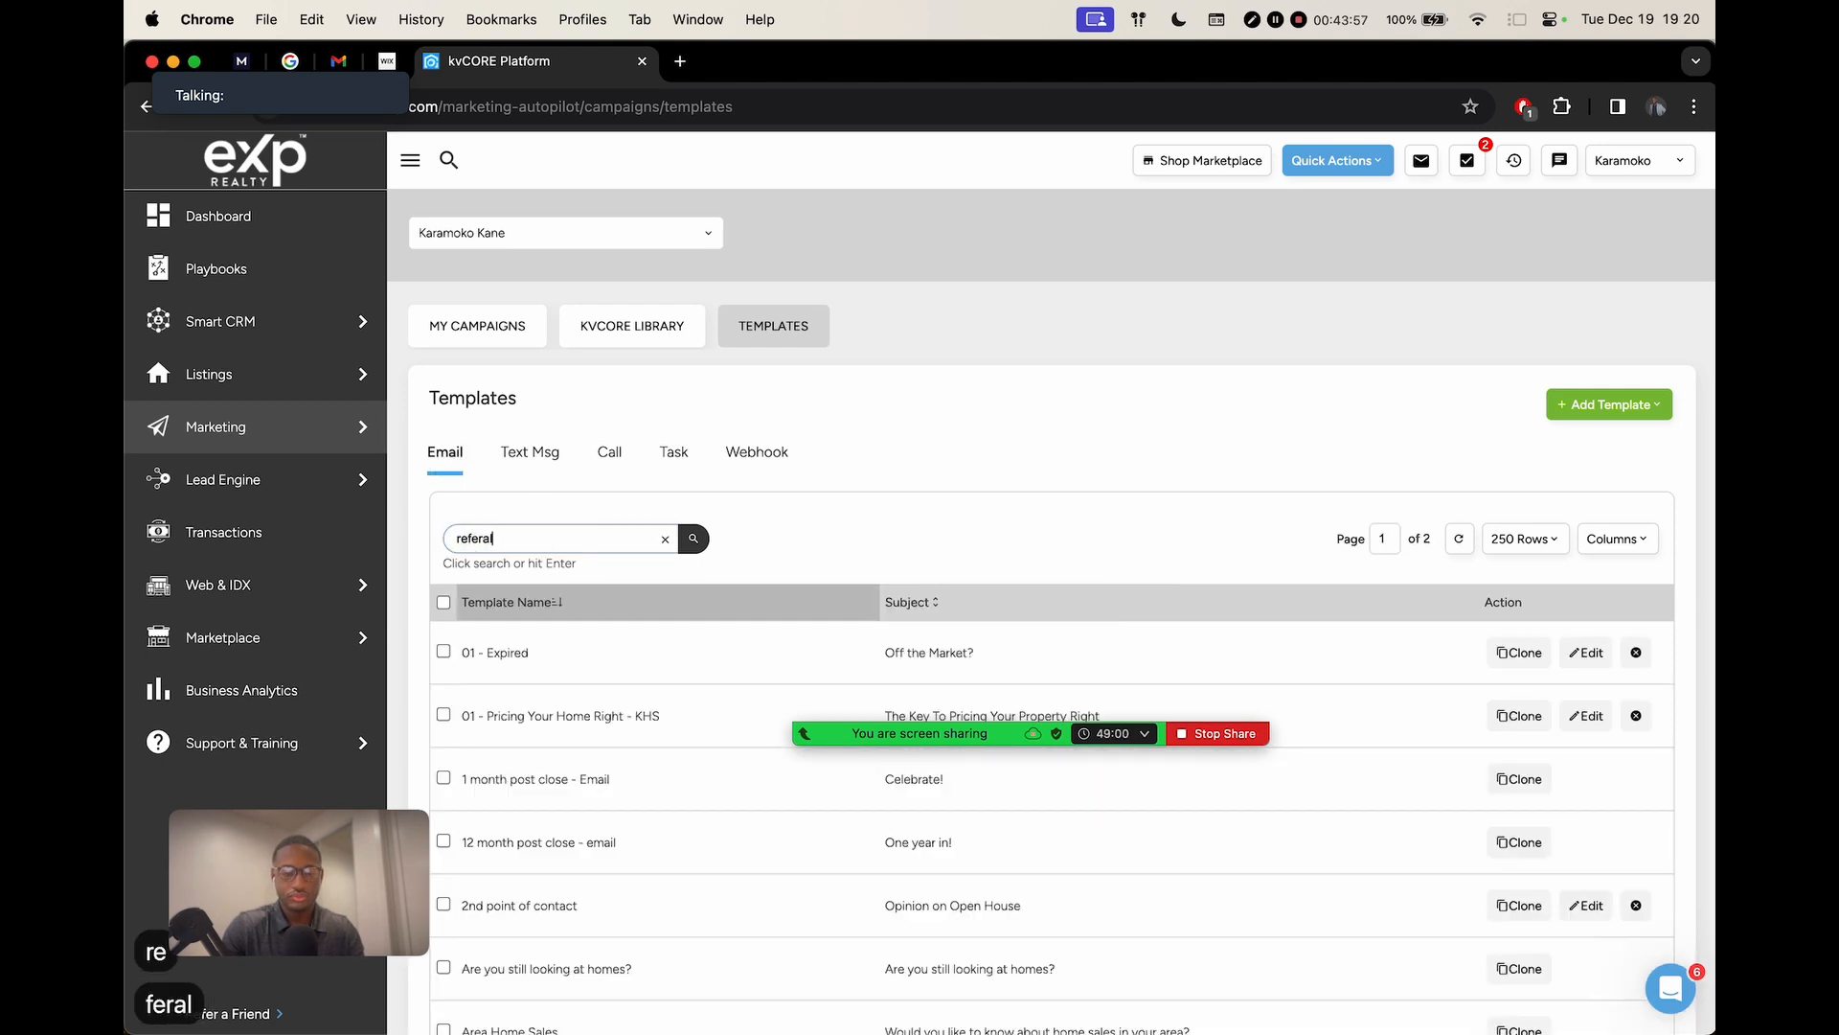
{"action": "left_click", "coordinate": [464, 543]}
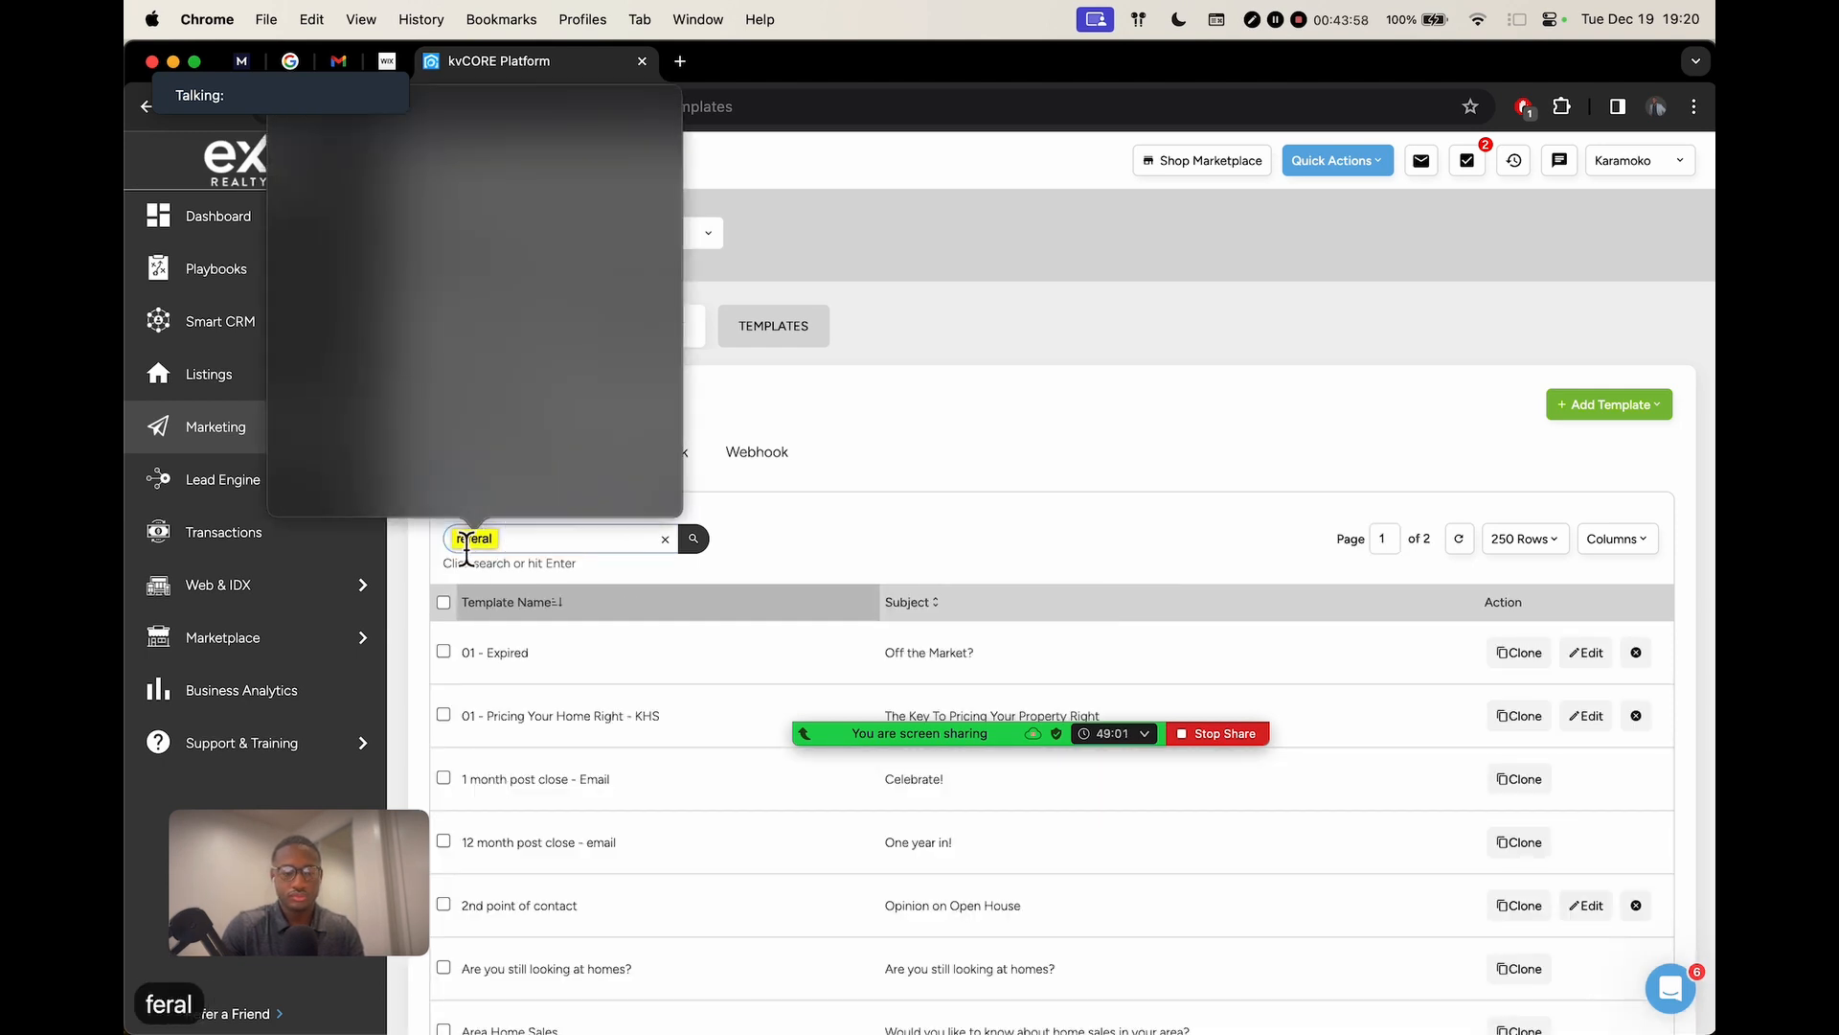
{"action": "left_click", "coordinate": [566, 535]}
{"action": "key", "text": "Return"}
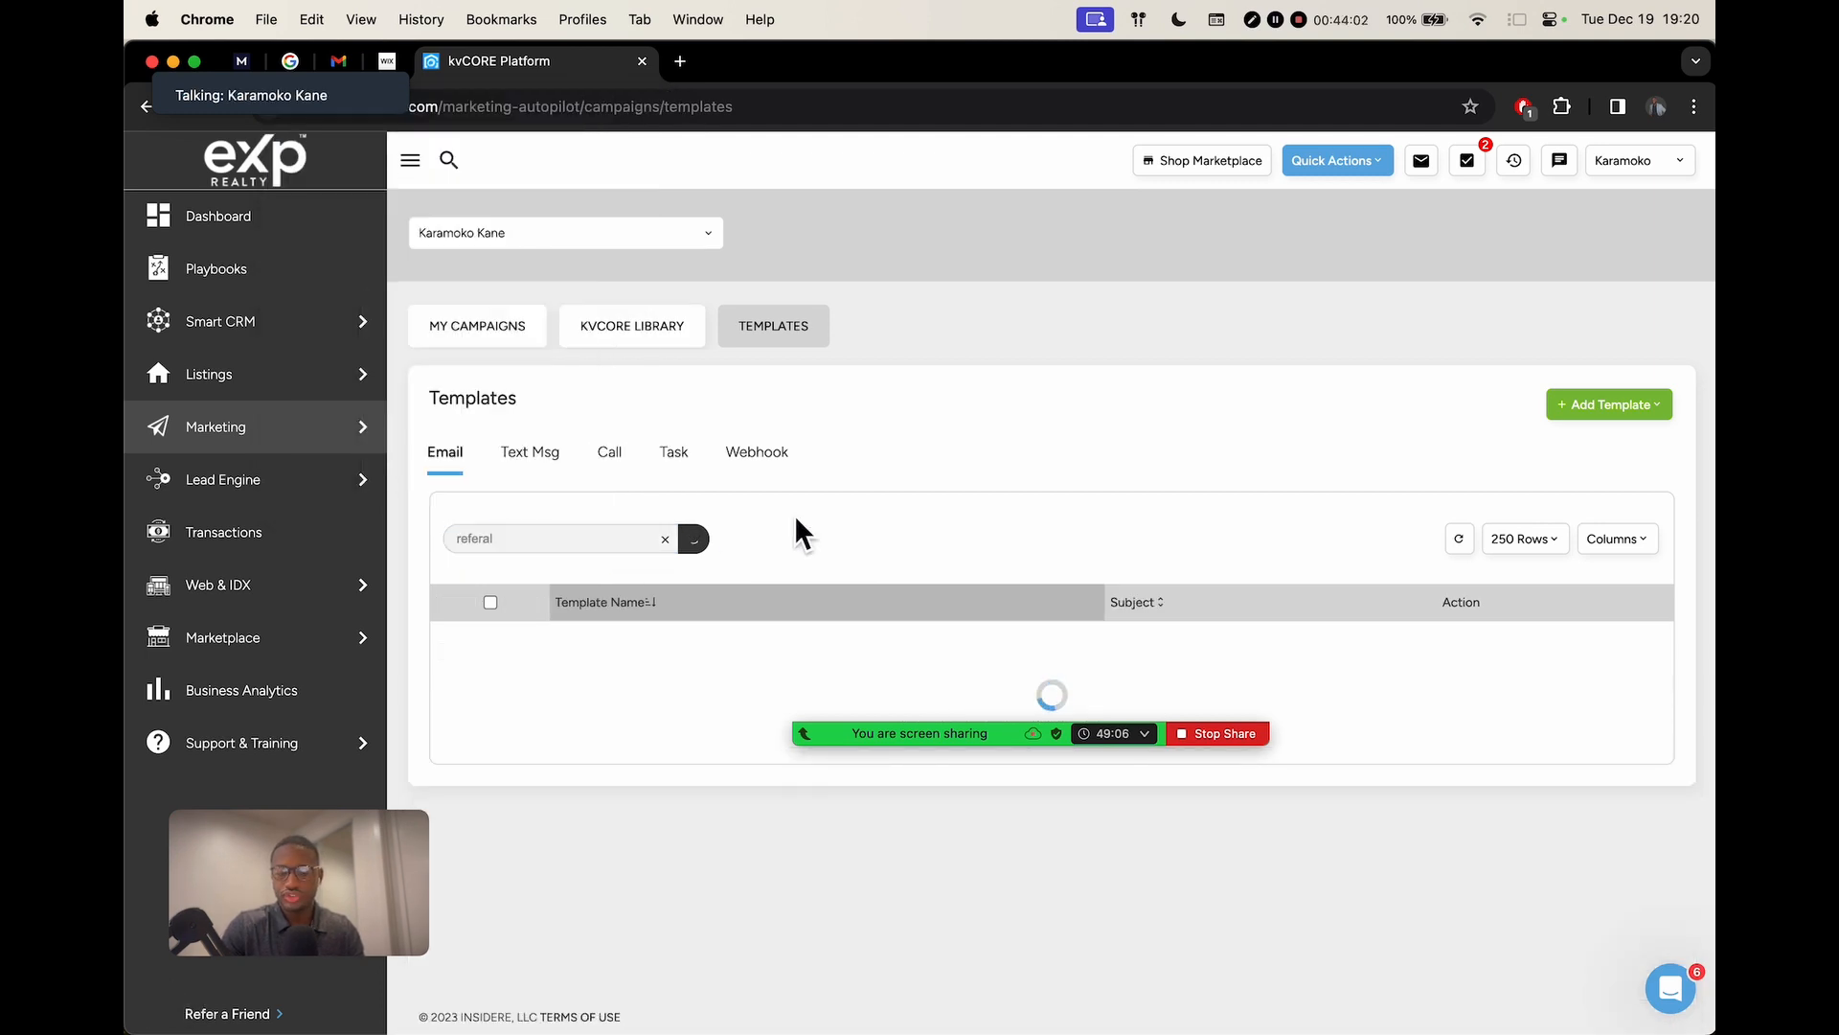
{"action": "left_click", "coordinate": [664, 539]}
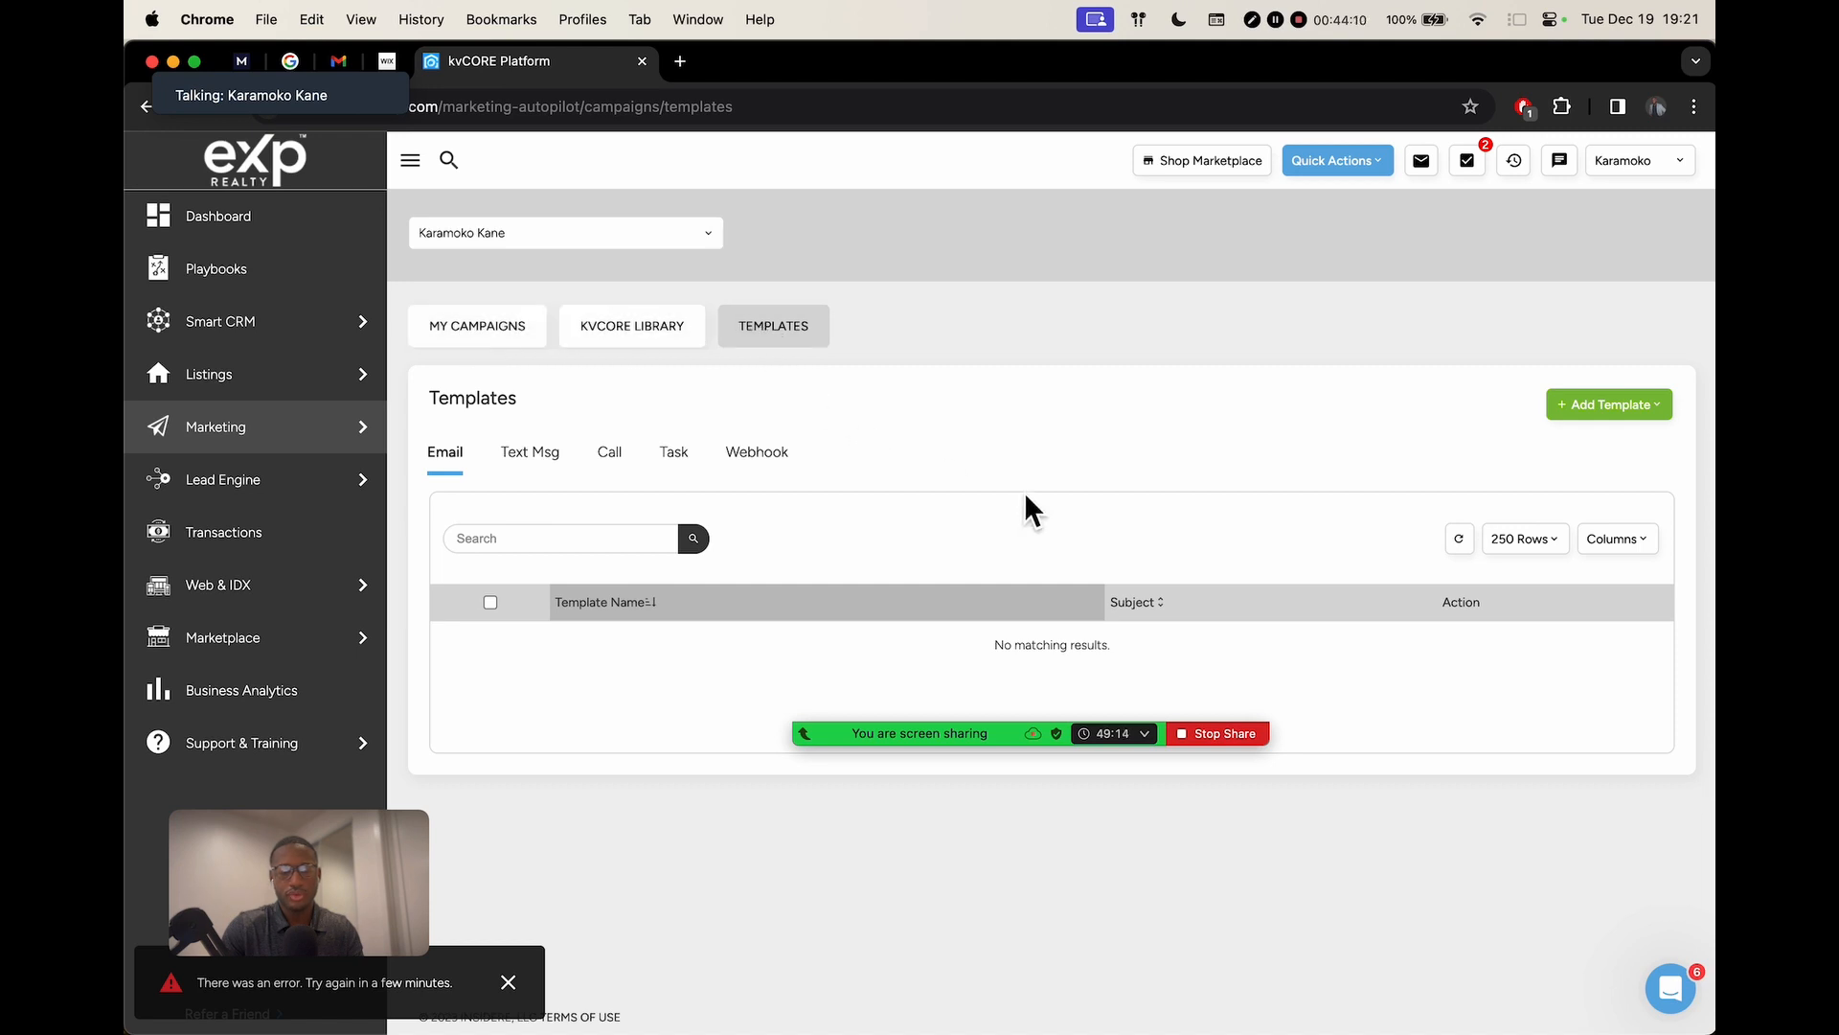
{"action": "left_click", "coordinate": [636, 538]}
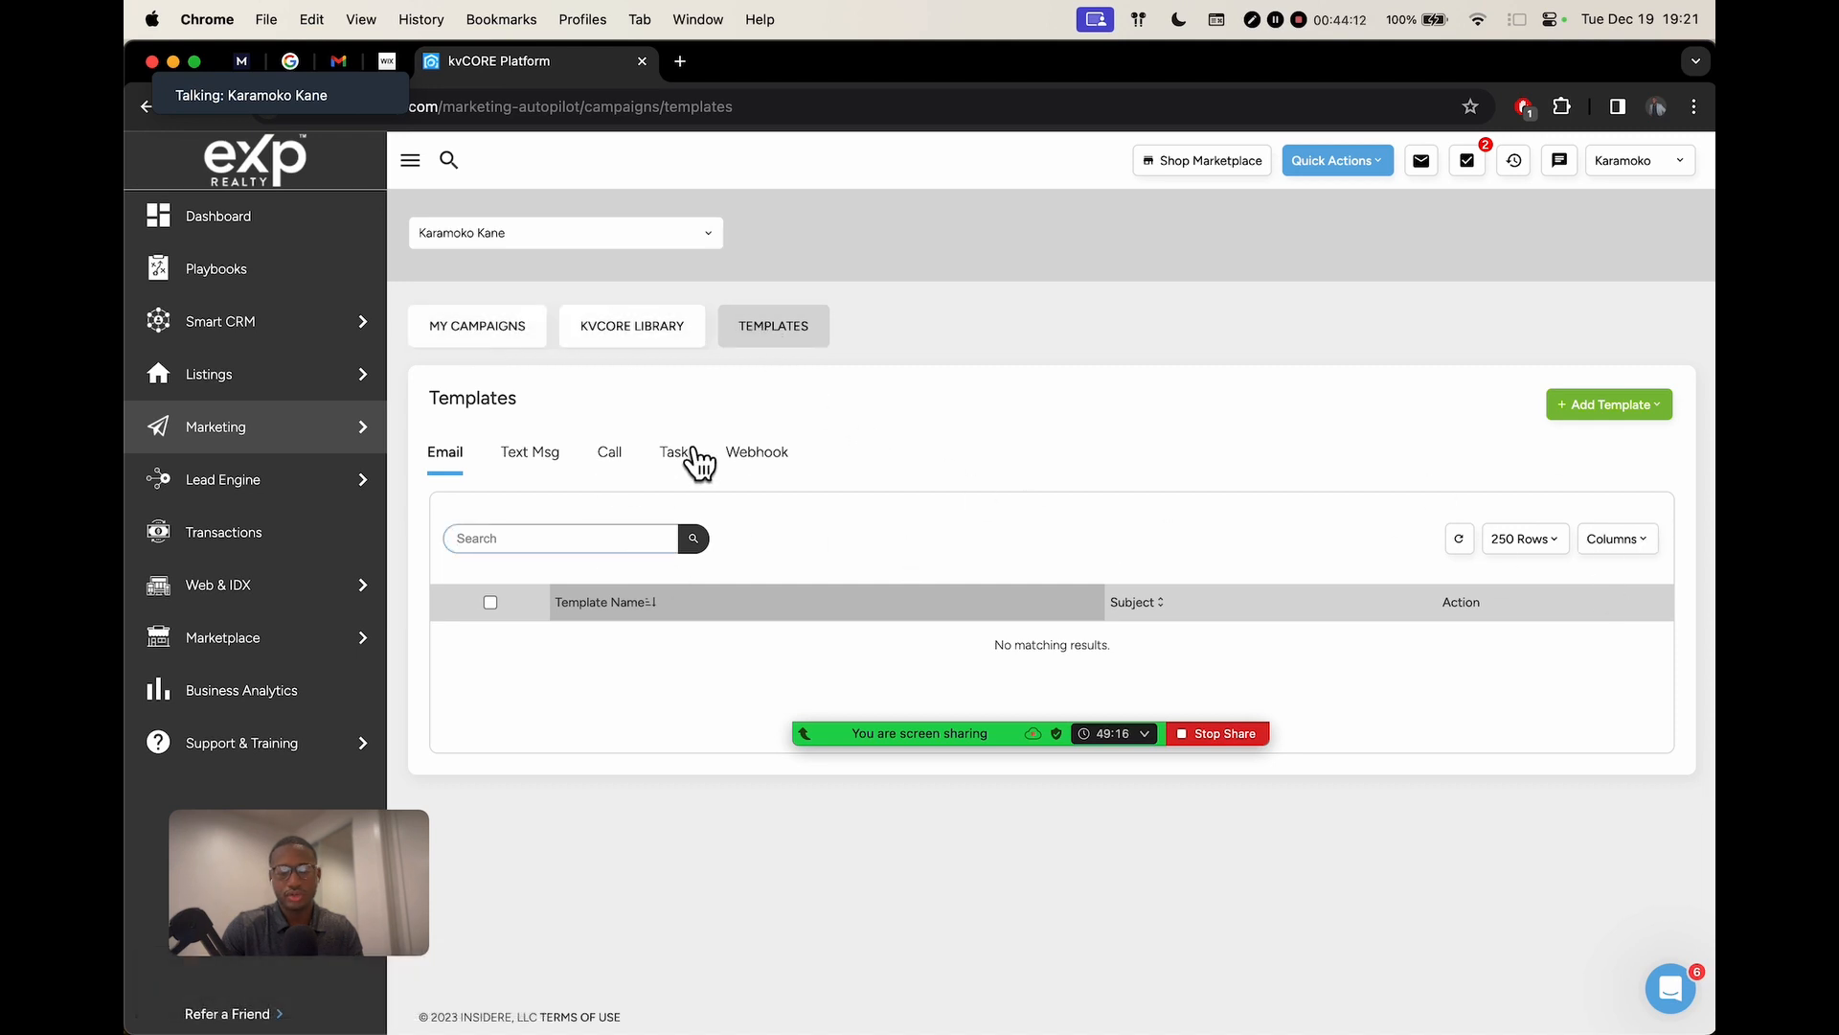
{"action": "left_click", "coordinate": [498, 458]}
{"action": "left_click", "coordinate": [436, 457]}
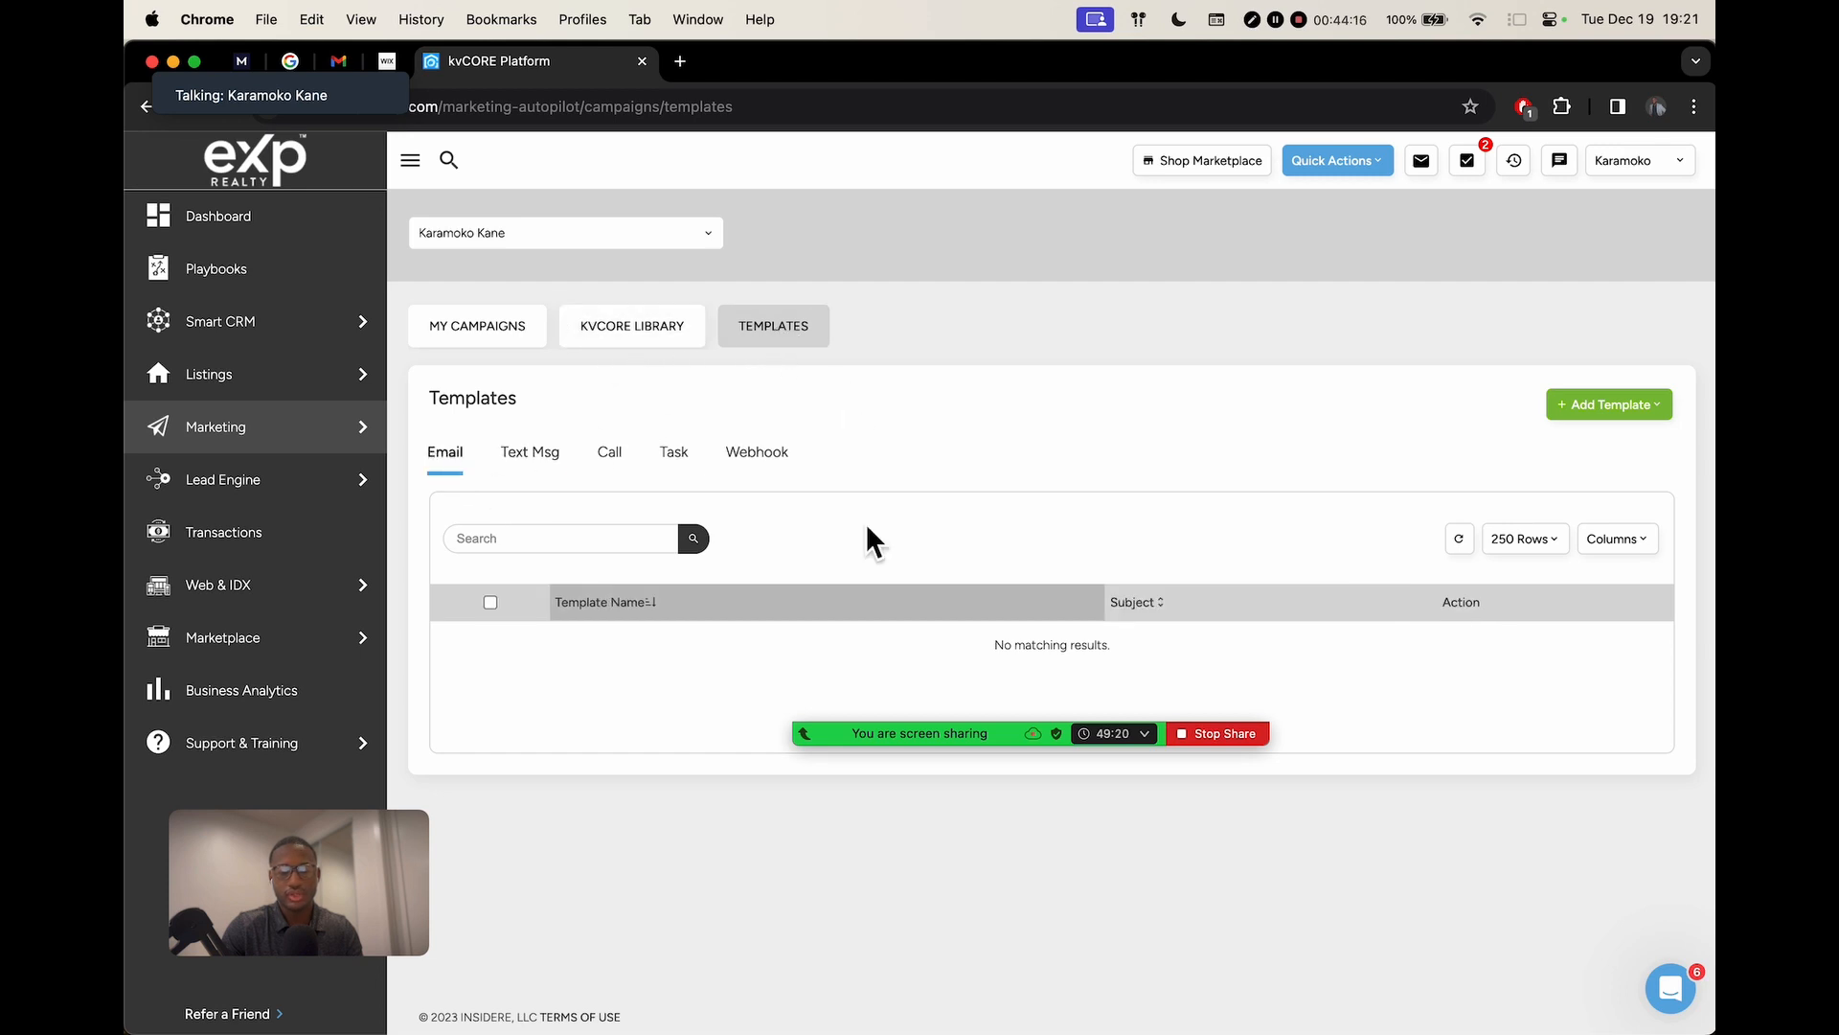
{"action": "key", "text": "super+r"}
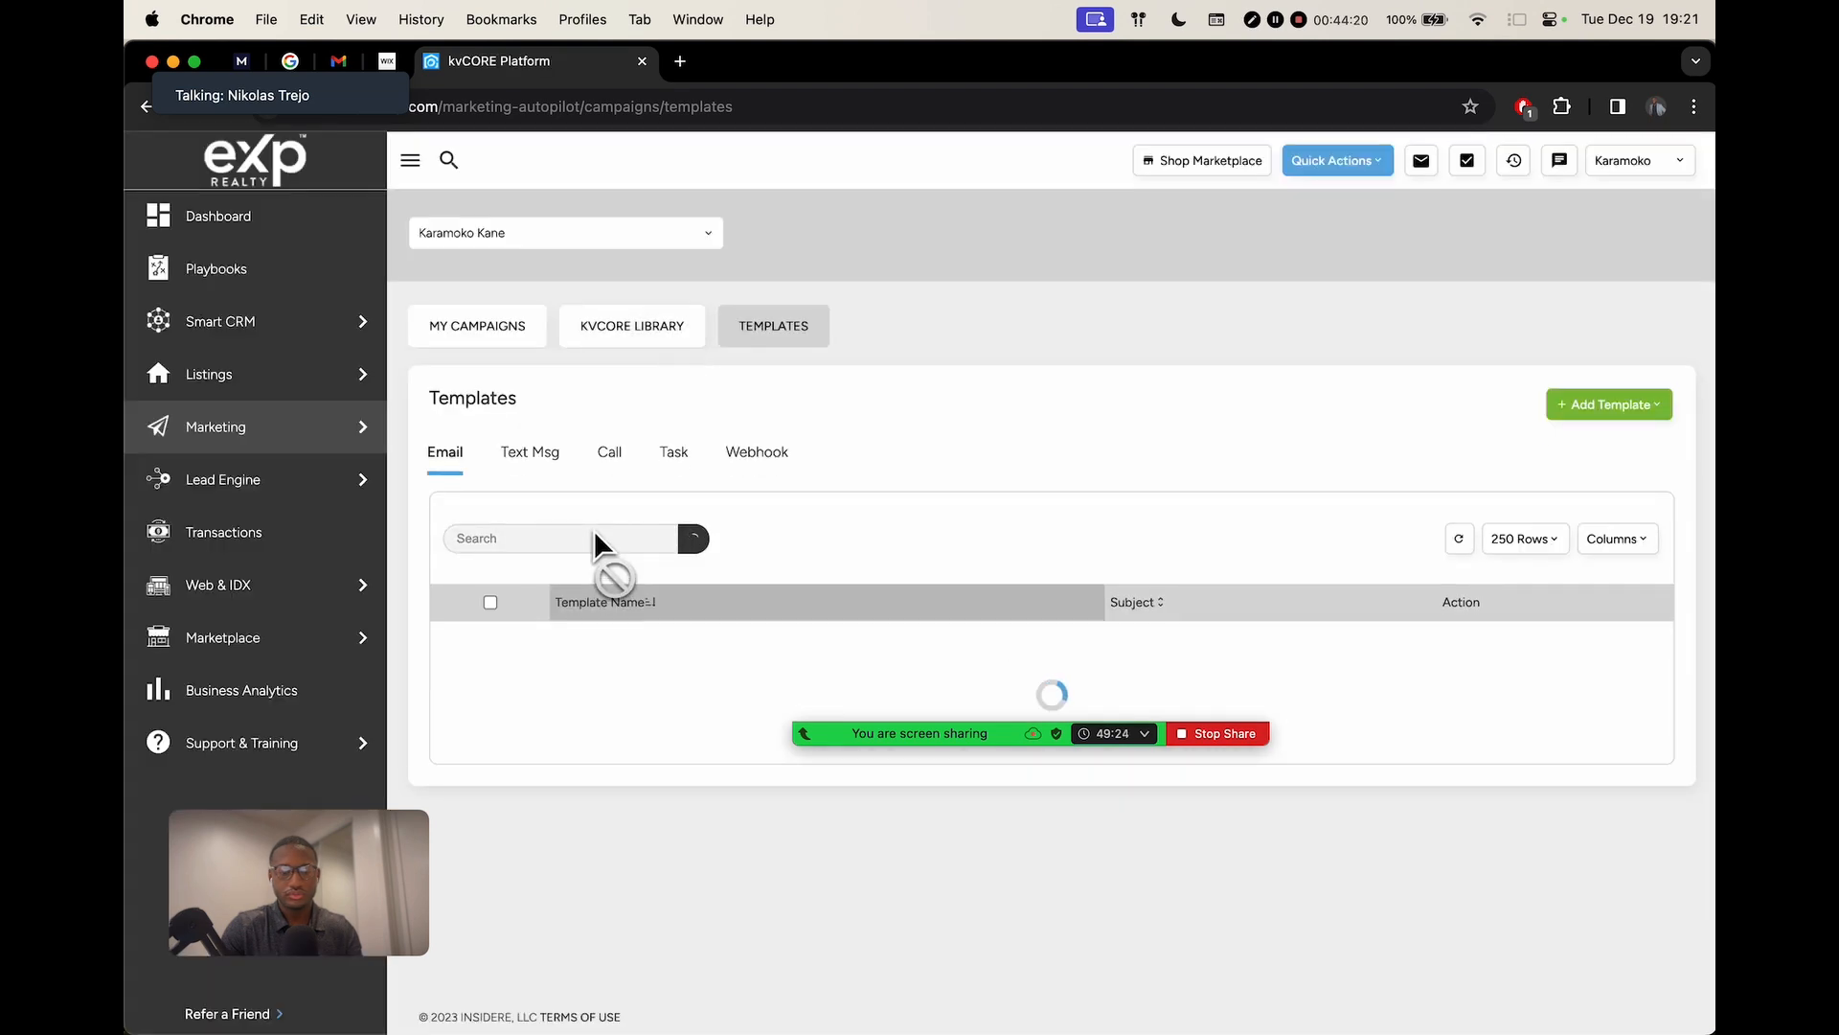
Search the email templates for 'referral'
{"action": "left_click", "coordinate": [557, 539]}
{"action": "type", "text": "re"}
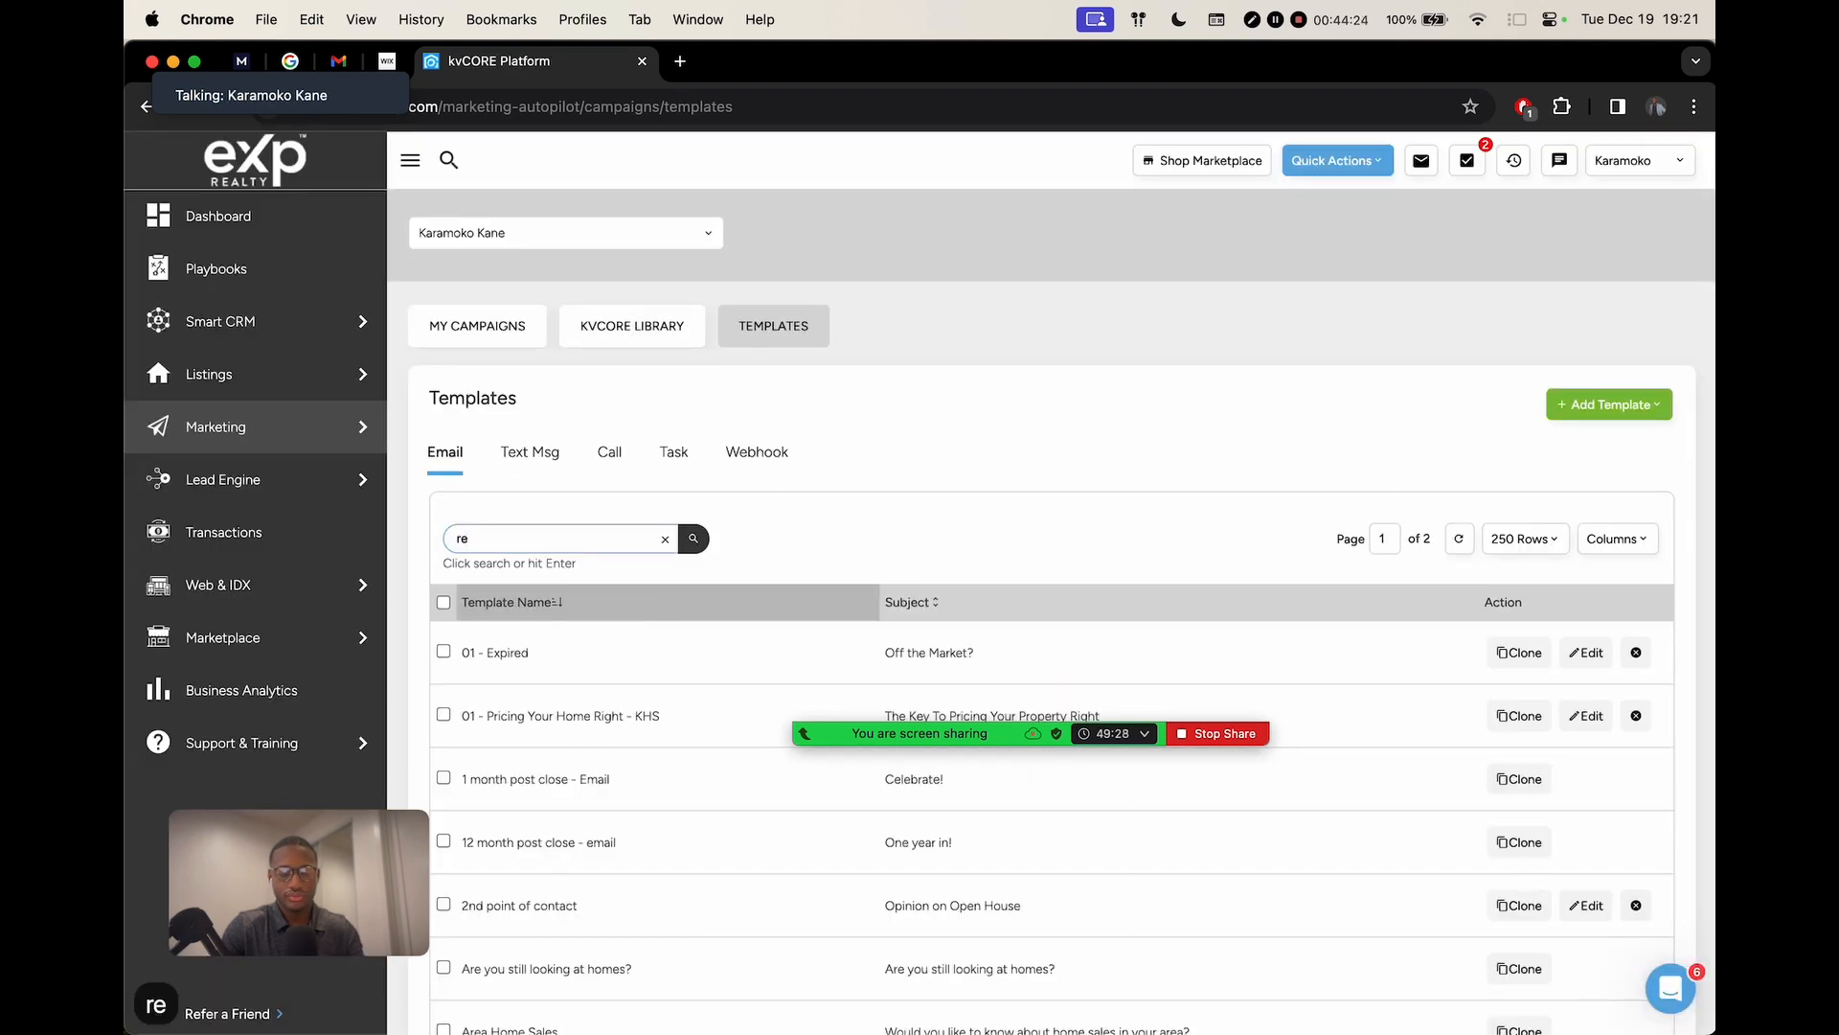
{"action": "type", "text": "ferral"}
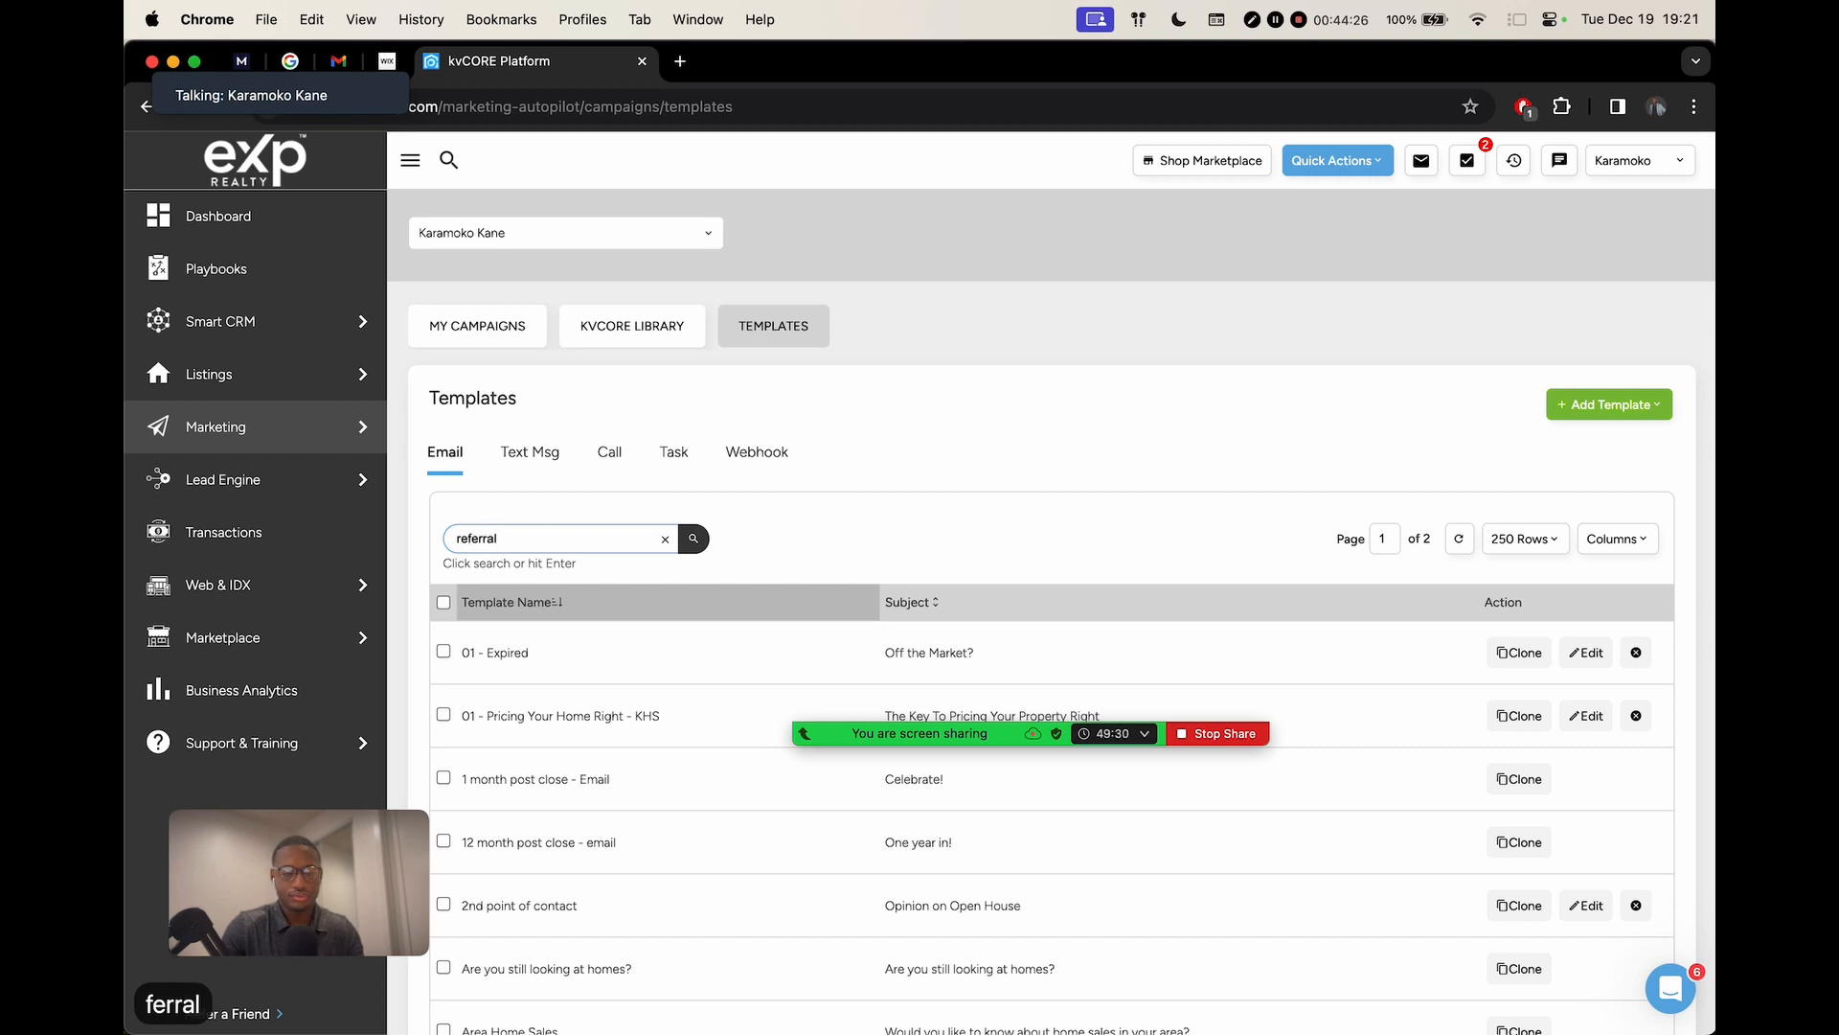
{"action": "left_click", "coordinate": [693, 539]}
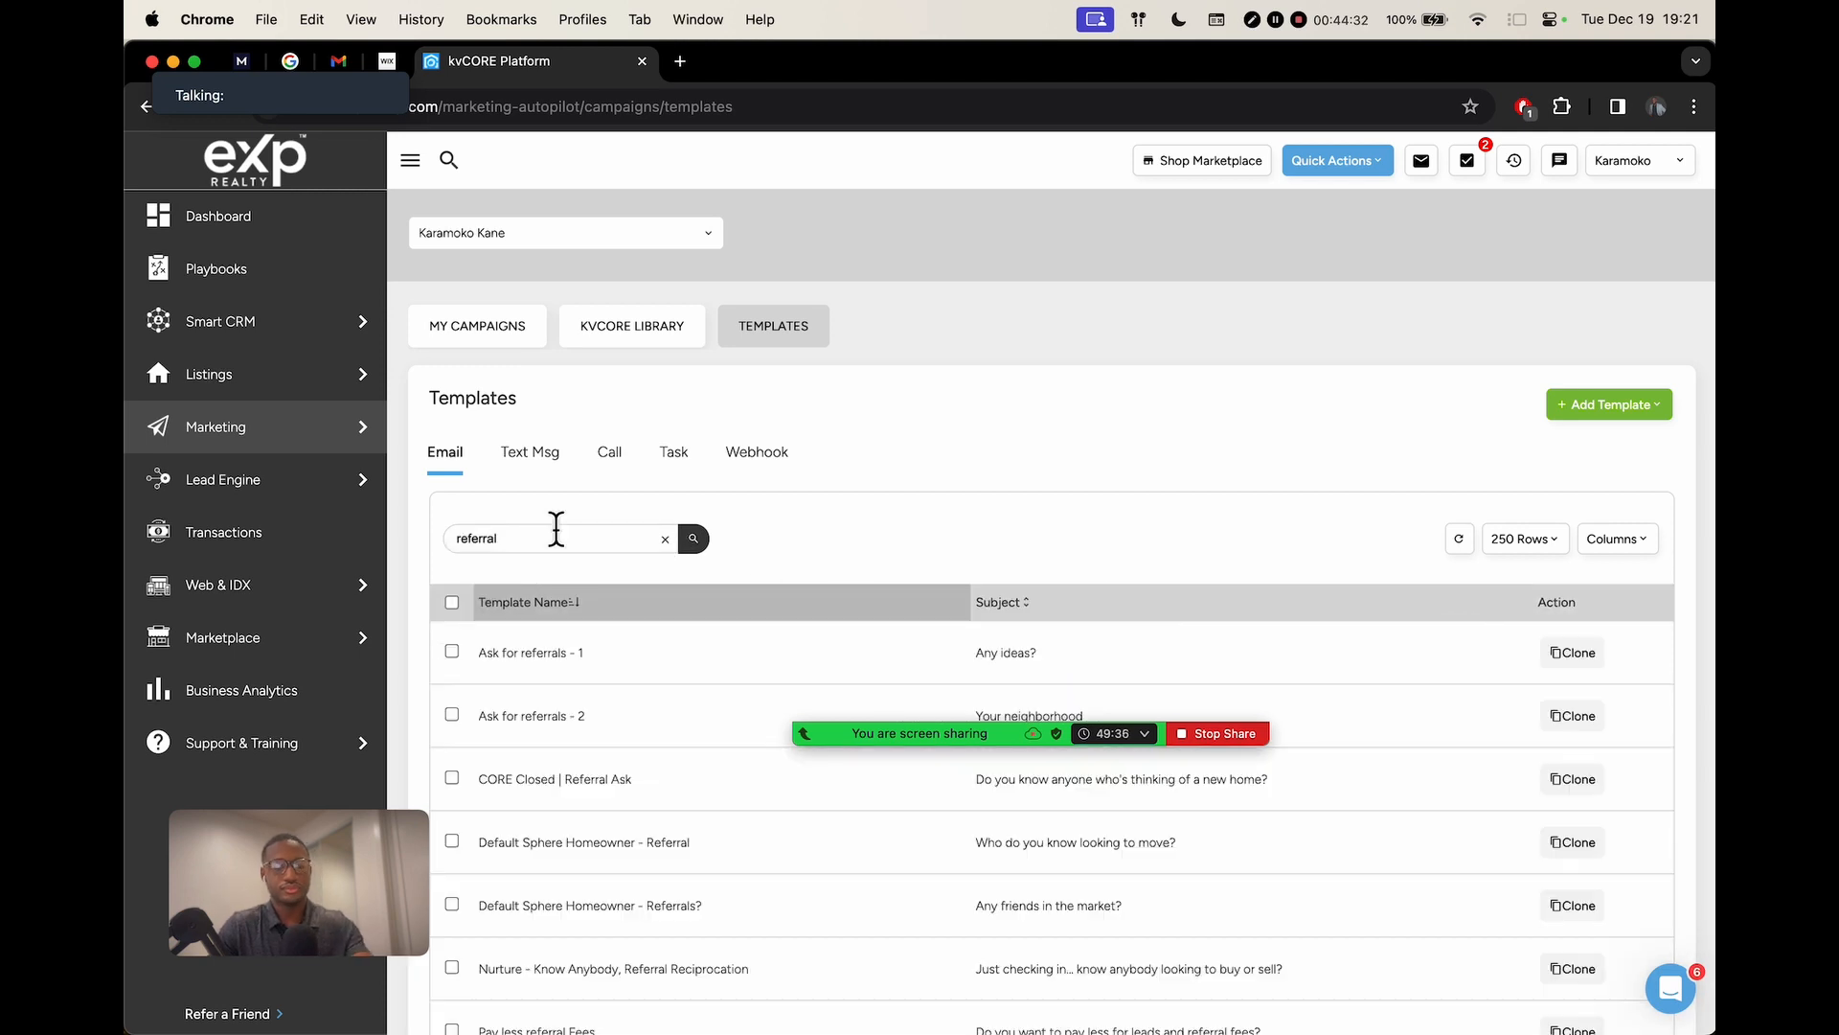
Move the Zoom toolbar and webcam preview off the referral templates list
{"action": "scroll", "coordinate": [668, 569], "scroll_direction": "down", "scroll_amount": 4}
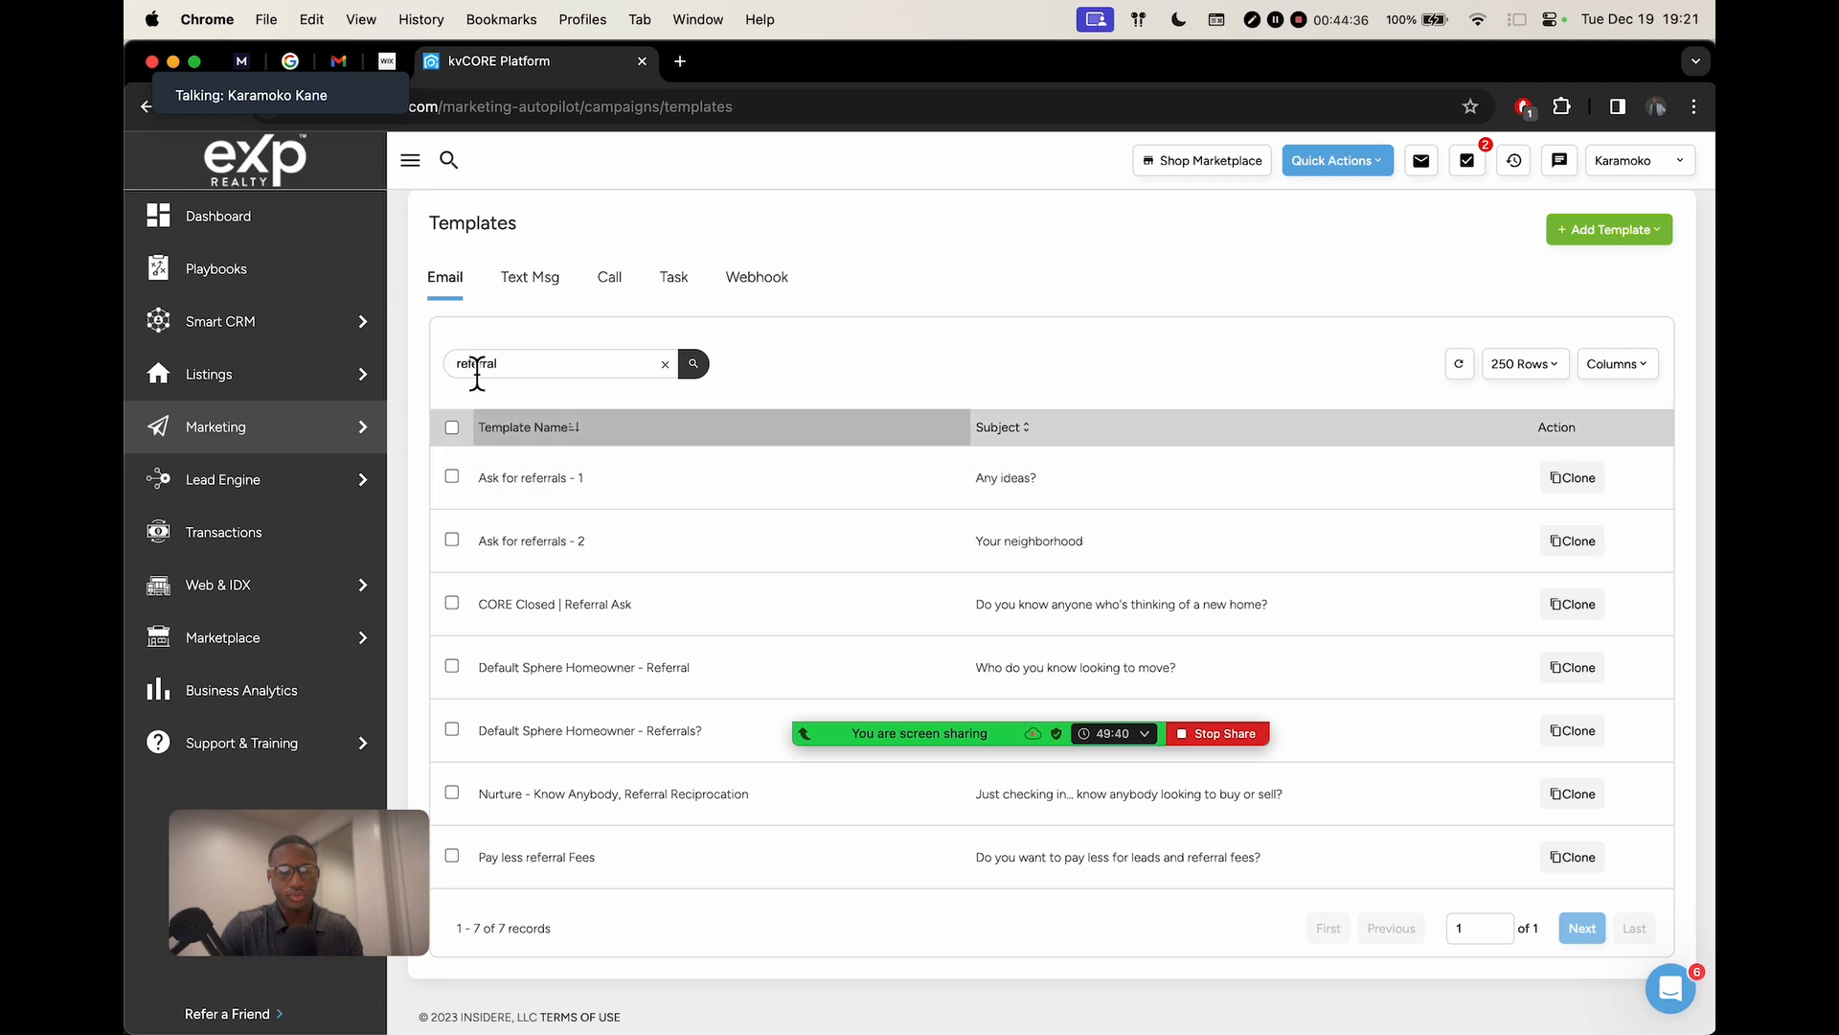
{"action": "mouse_move", "coordinate": [1403, 704]}
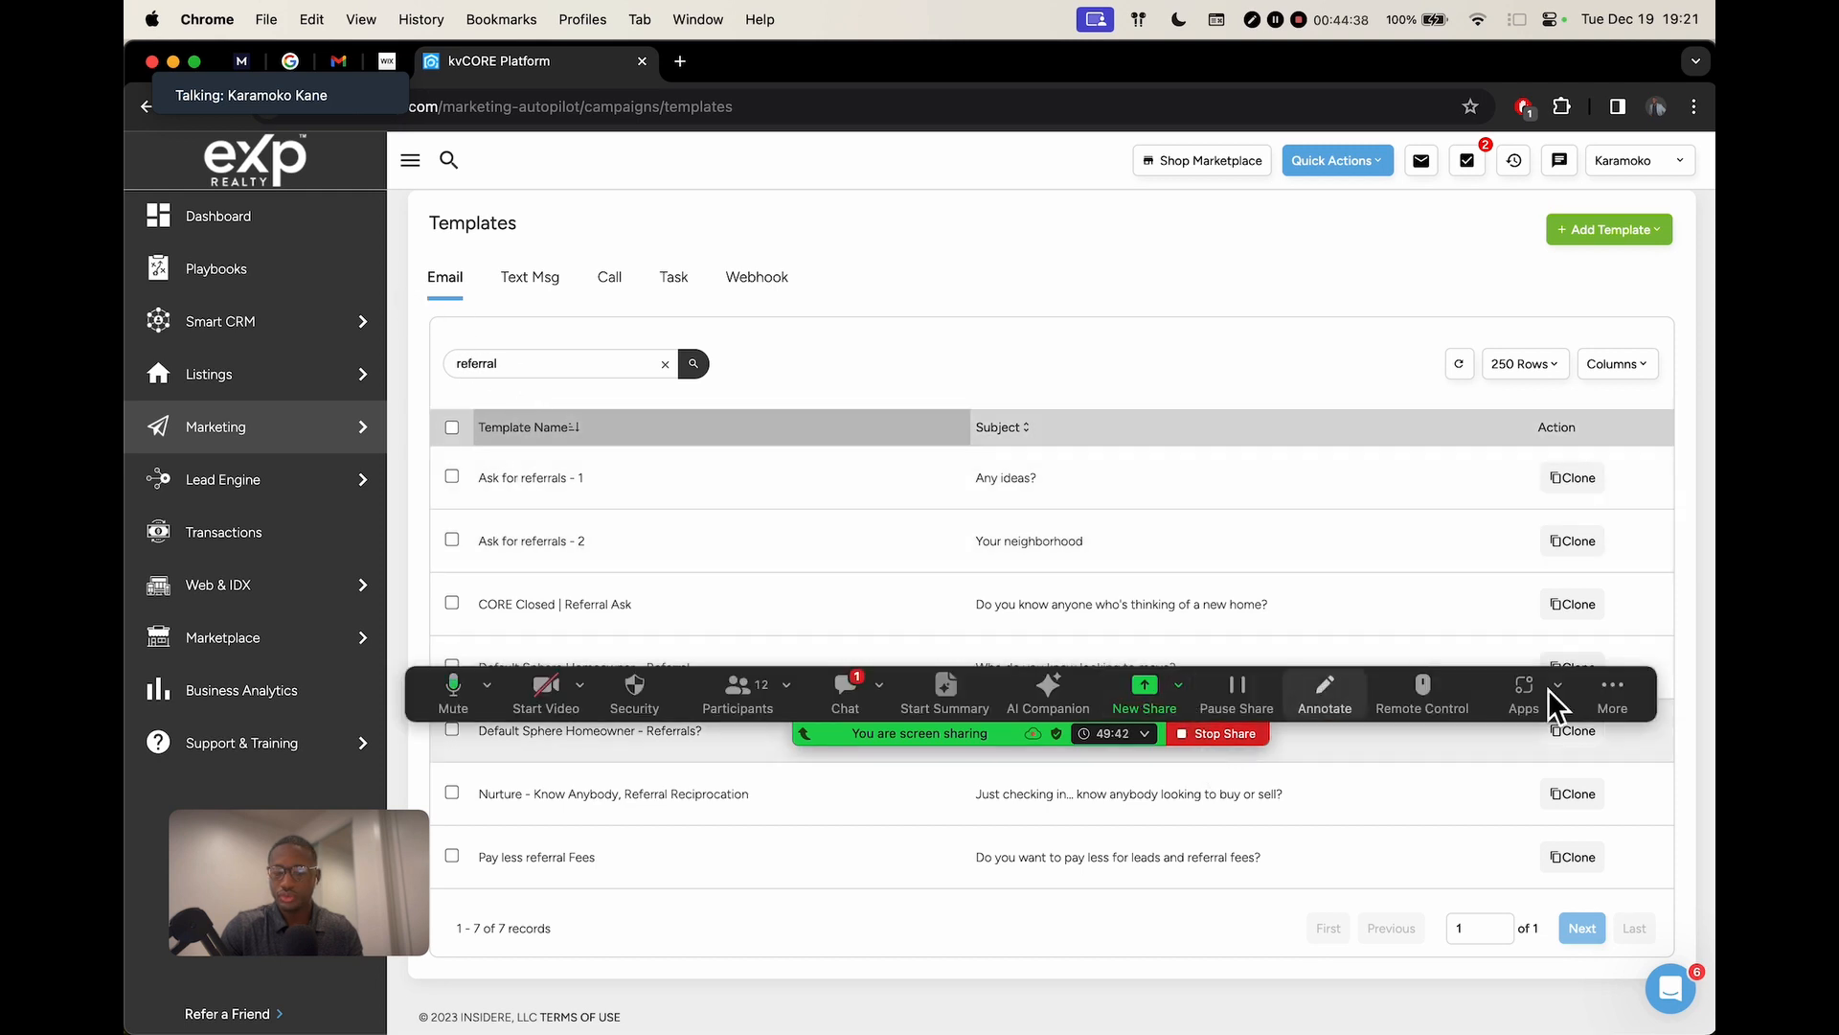
{"action": "left_click_drag", "start_coordinate": [1602, 706], "coordinate": [1623, 215]}
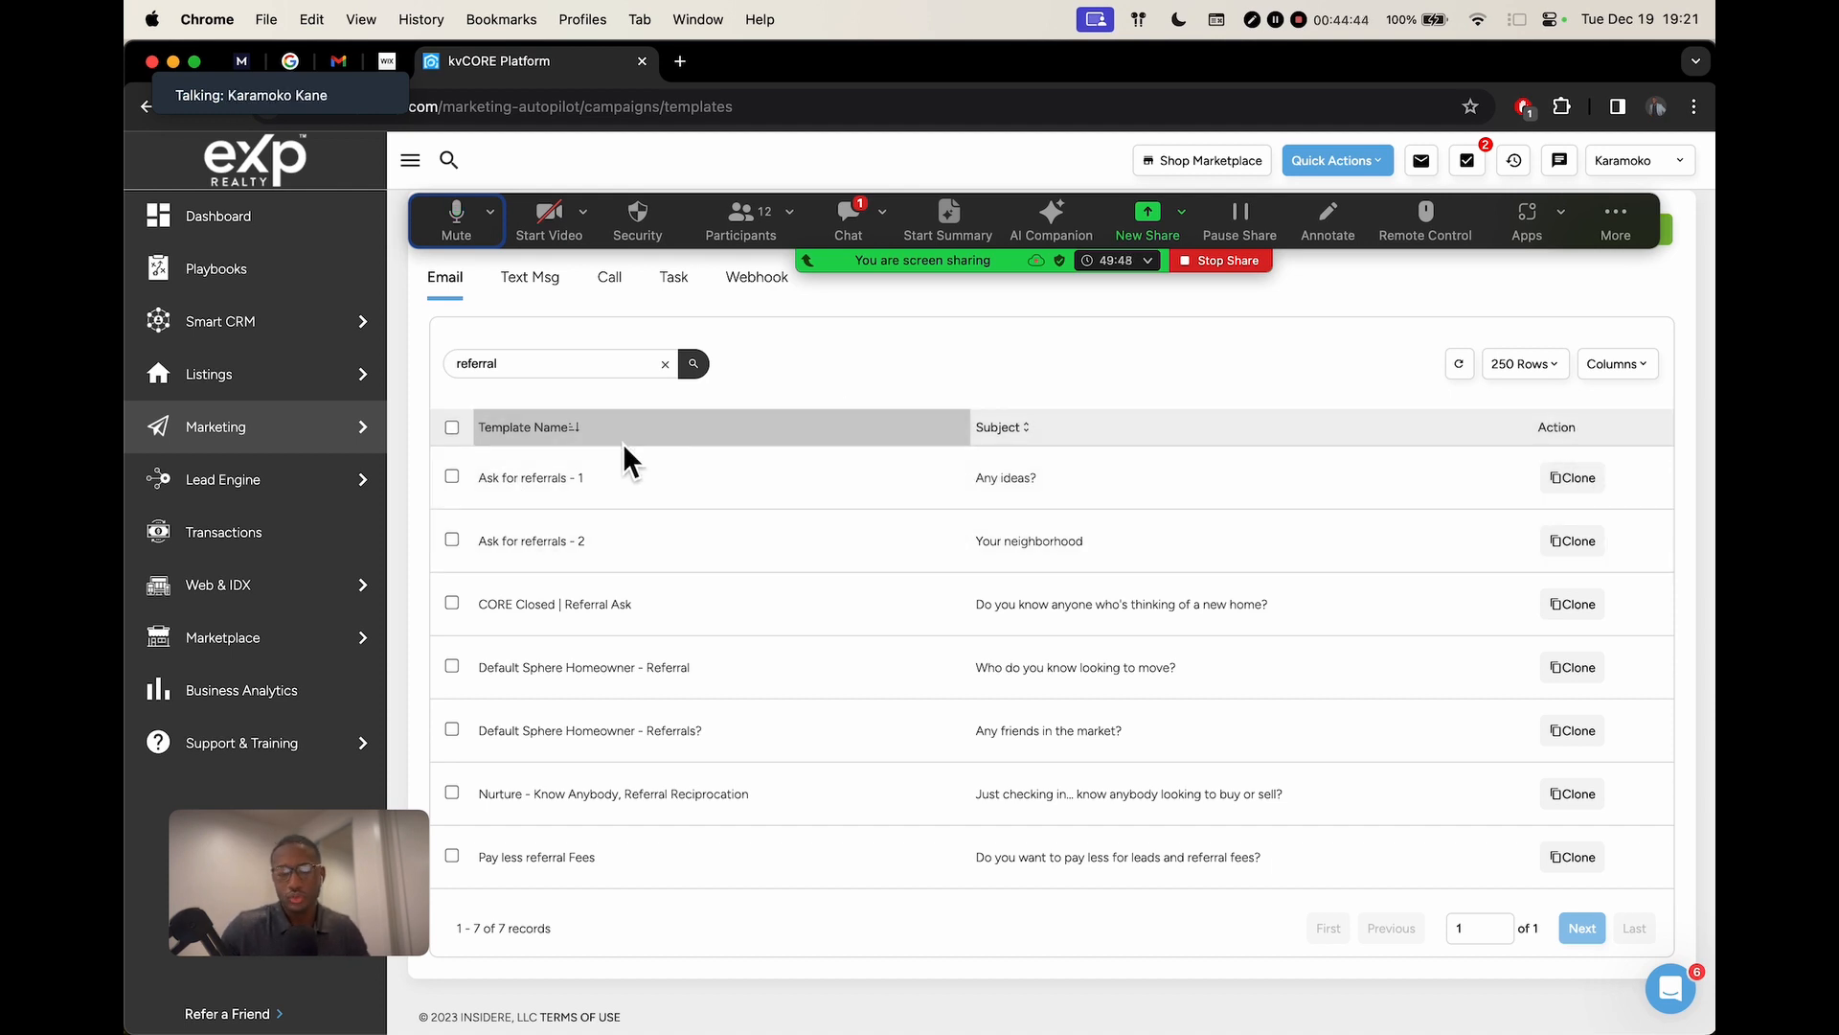
{"action": "left_click_drag", "start_coordinate": [347, 885], "coordinate": [301, 907]}
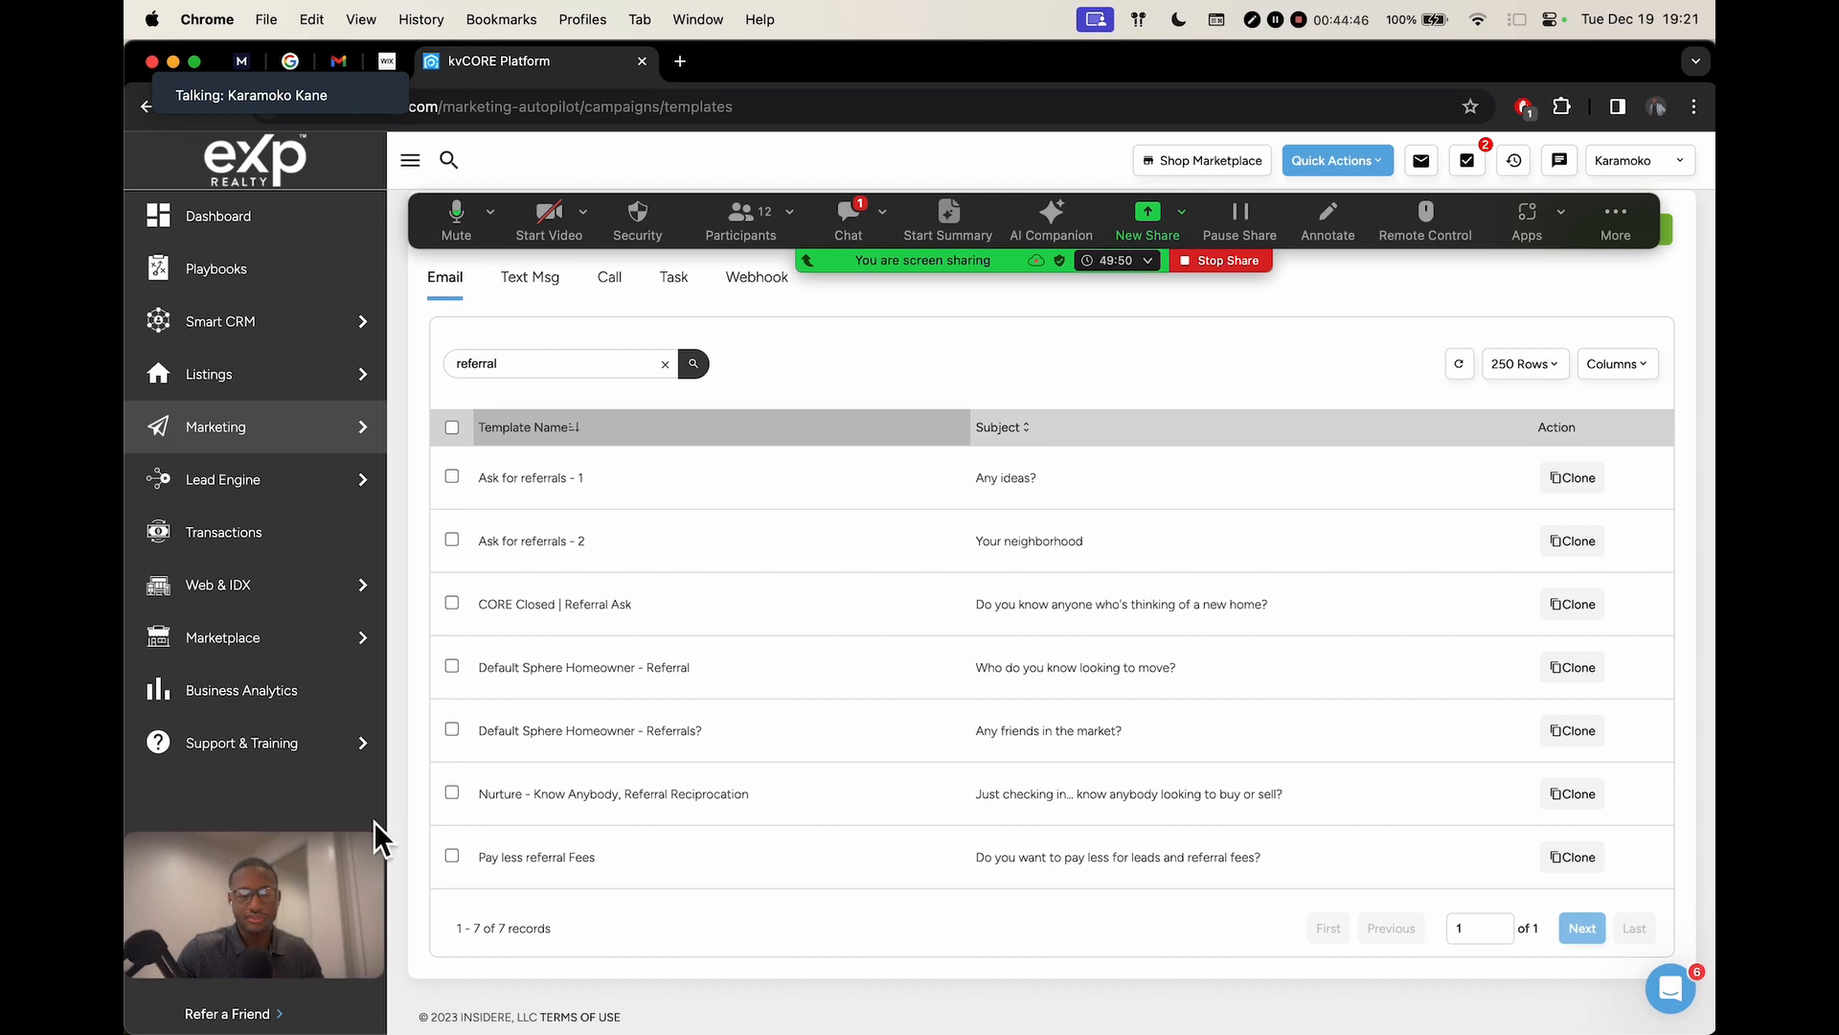
{"action": "left_click_drag", "start_coordinate": [389, 848], "coordinate": [291, 835]}
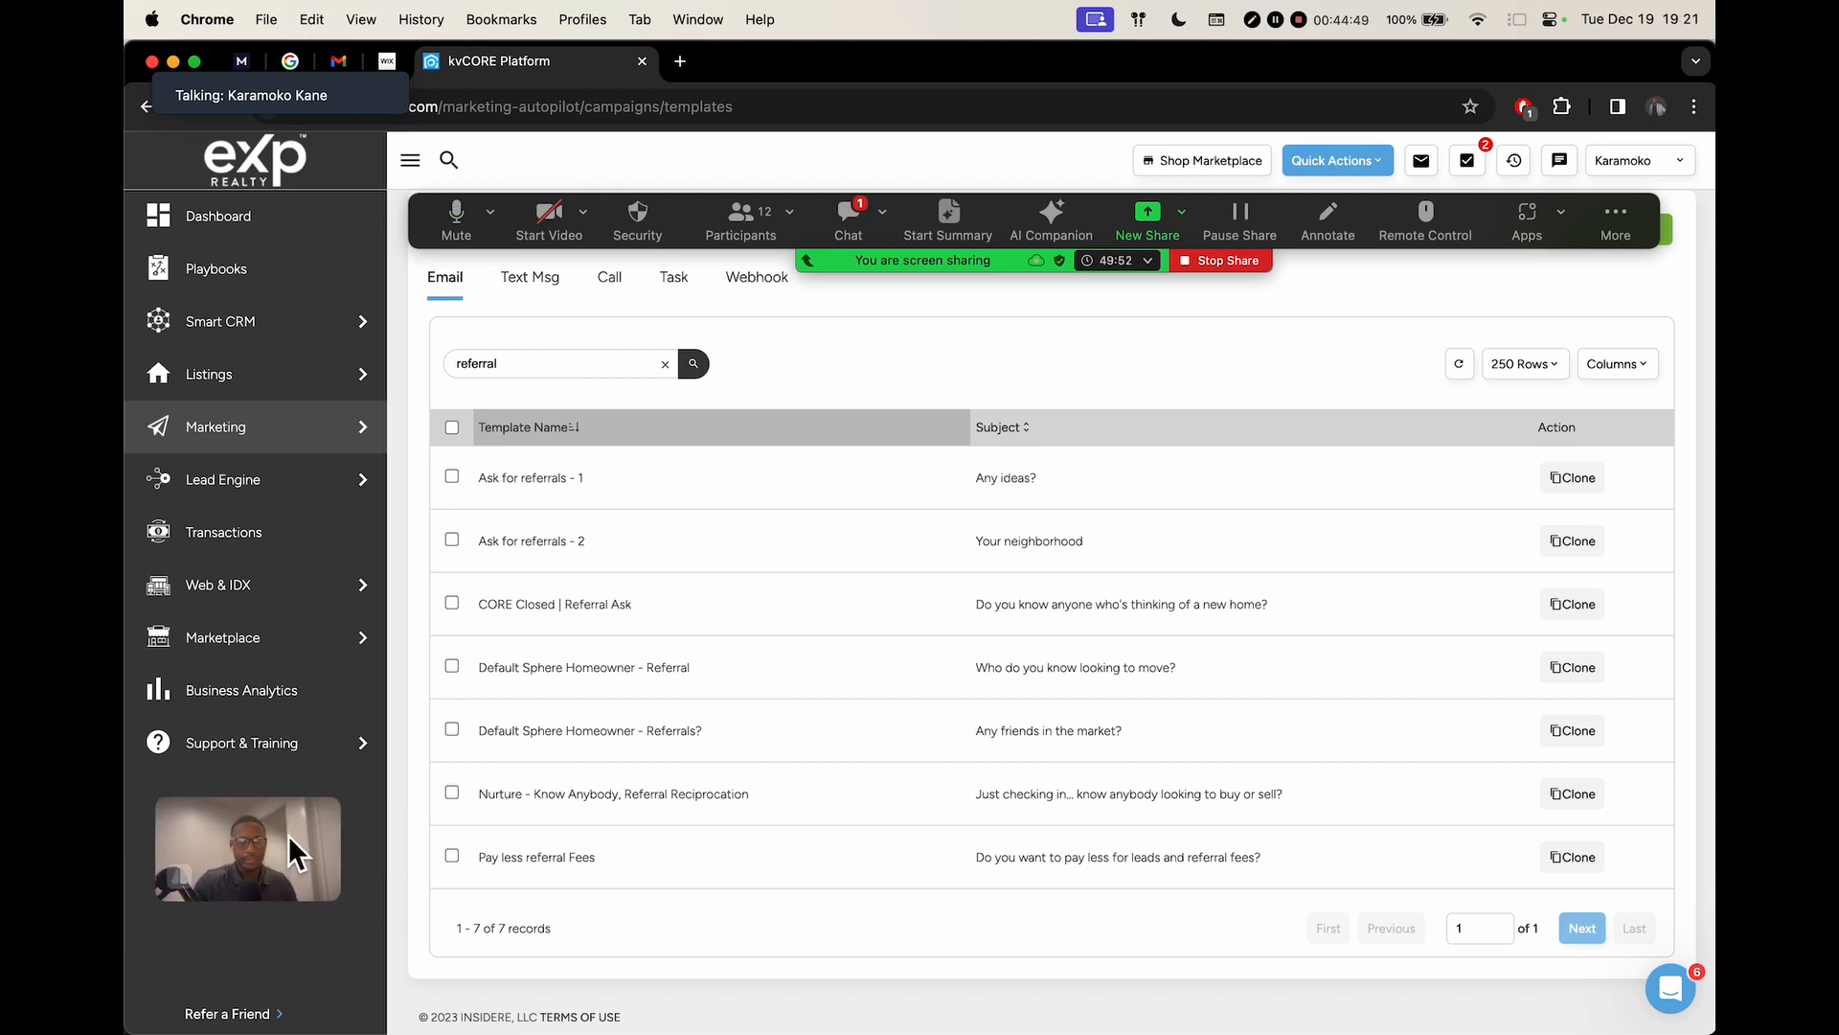
Clone 'Ask for referrals - 1', review its body text, and save the copy
{"action": "left_click", "coordinate": [1572, 479]}
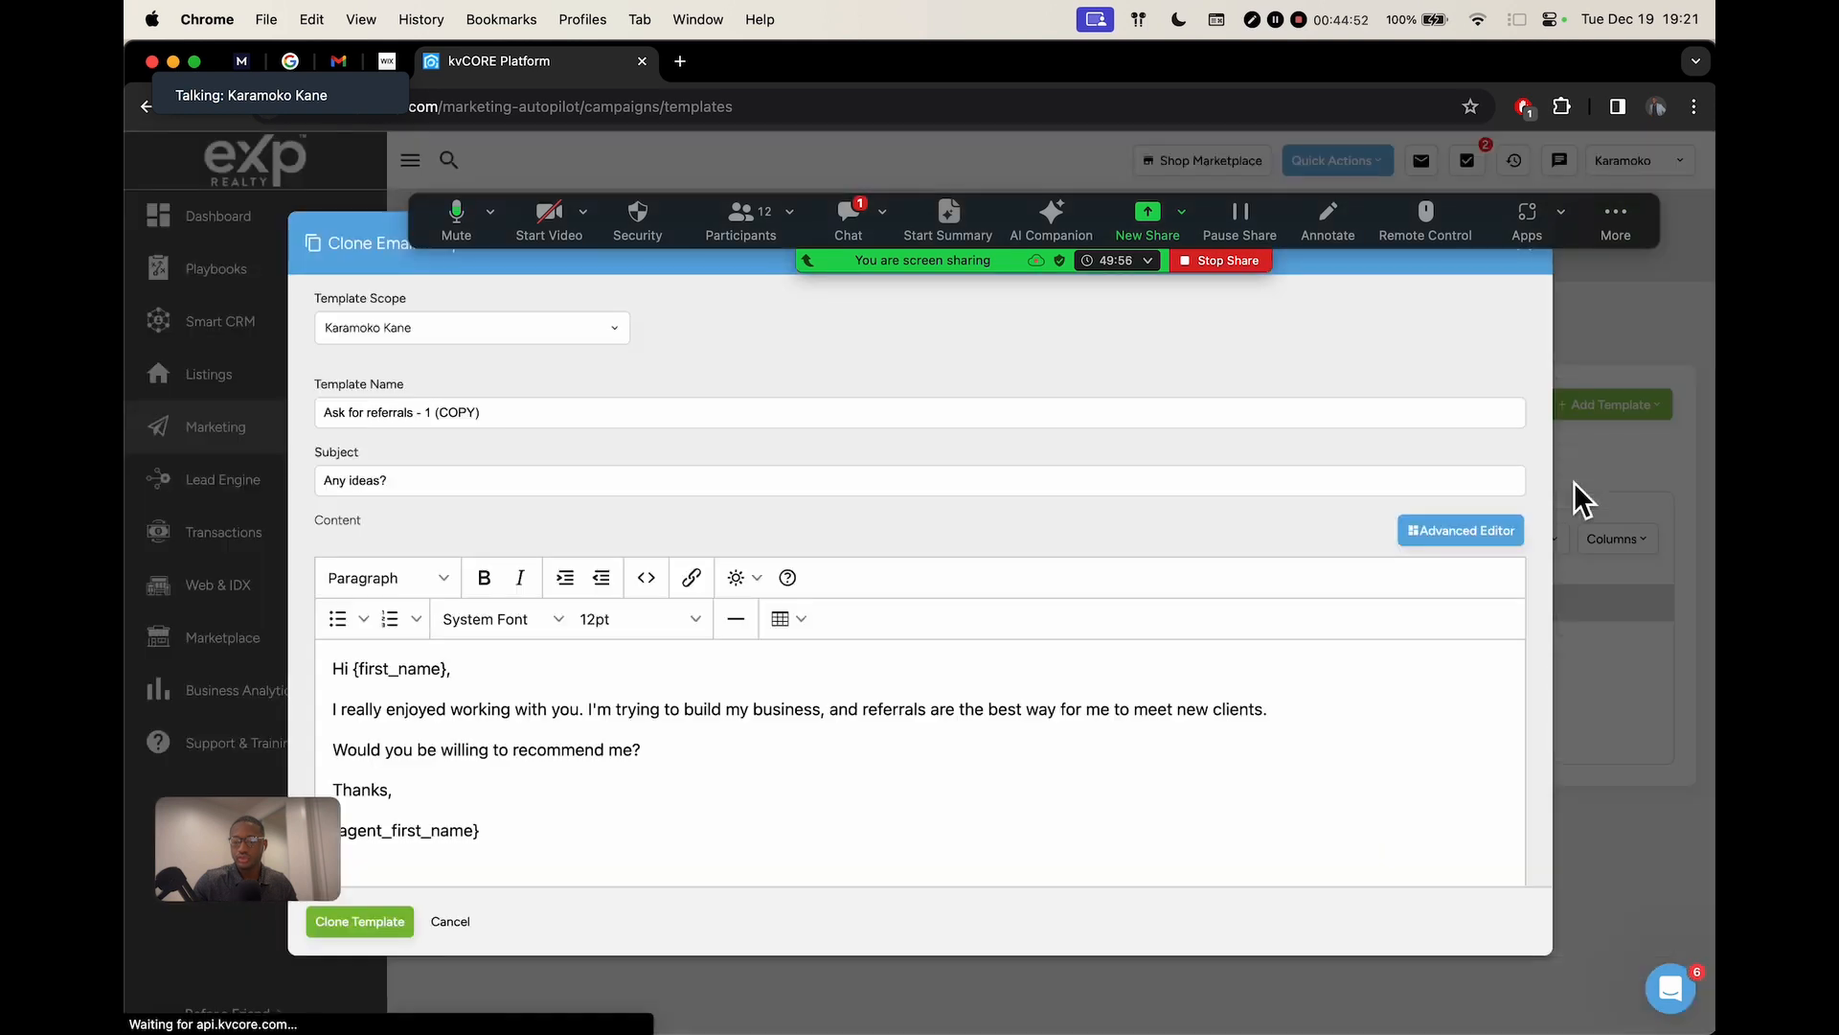
{"action": "left_click_drag", "start_coordinate": [238, 808], "coordinate": [201, 912]}
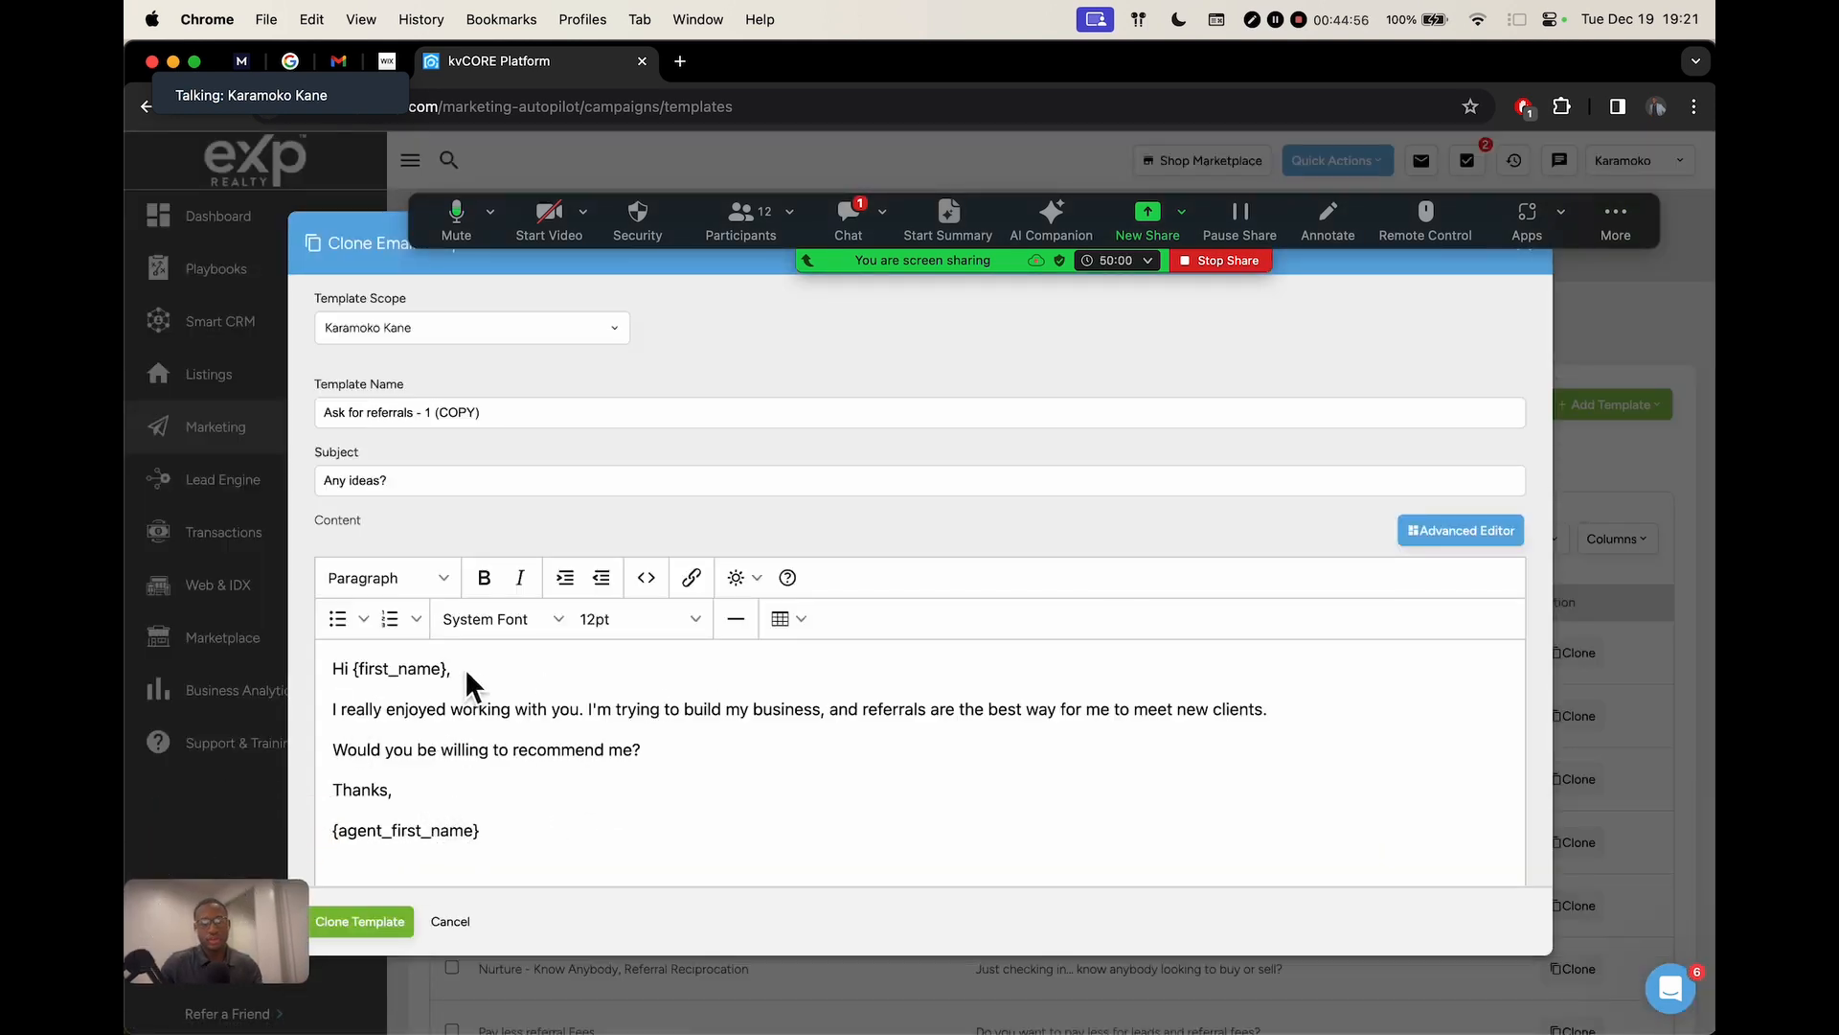
{"action": "left_click_drag", "start_coordinate": [356, 709], "coordinate": [917, 711]}
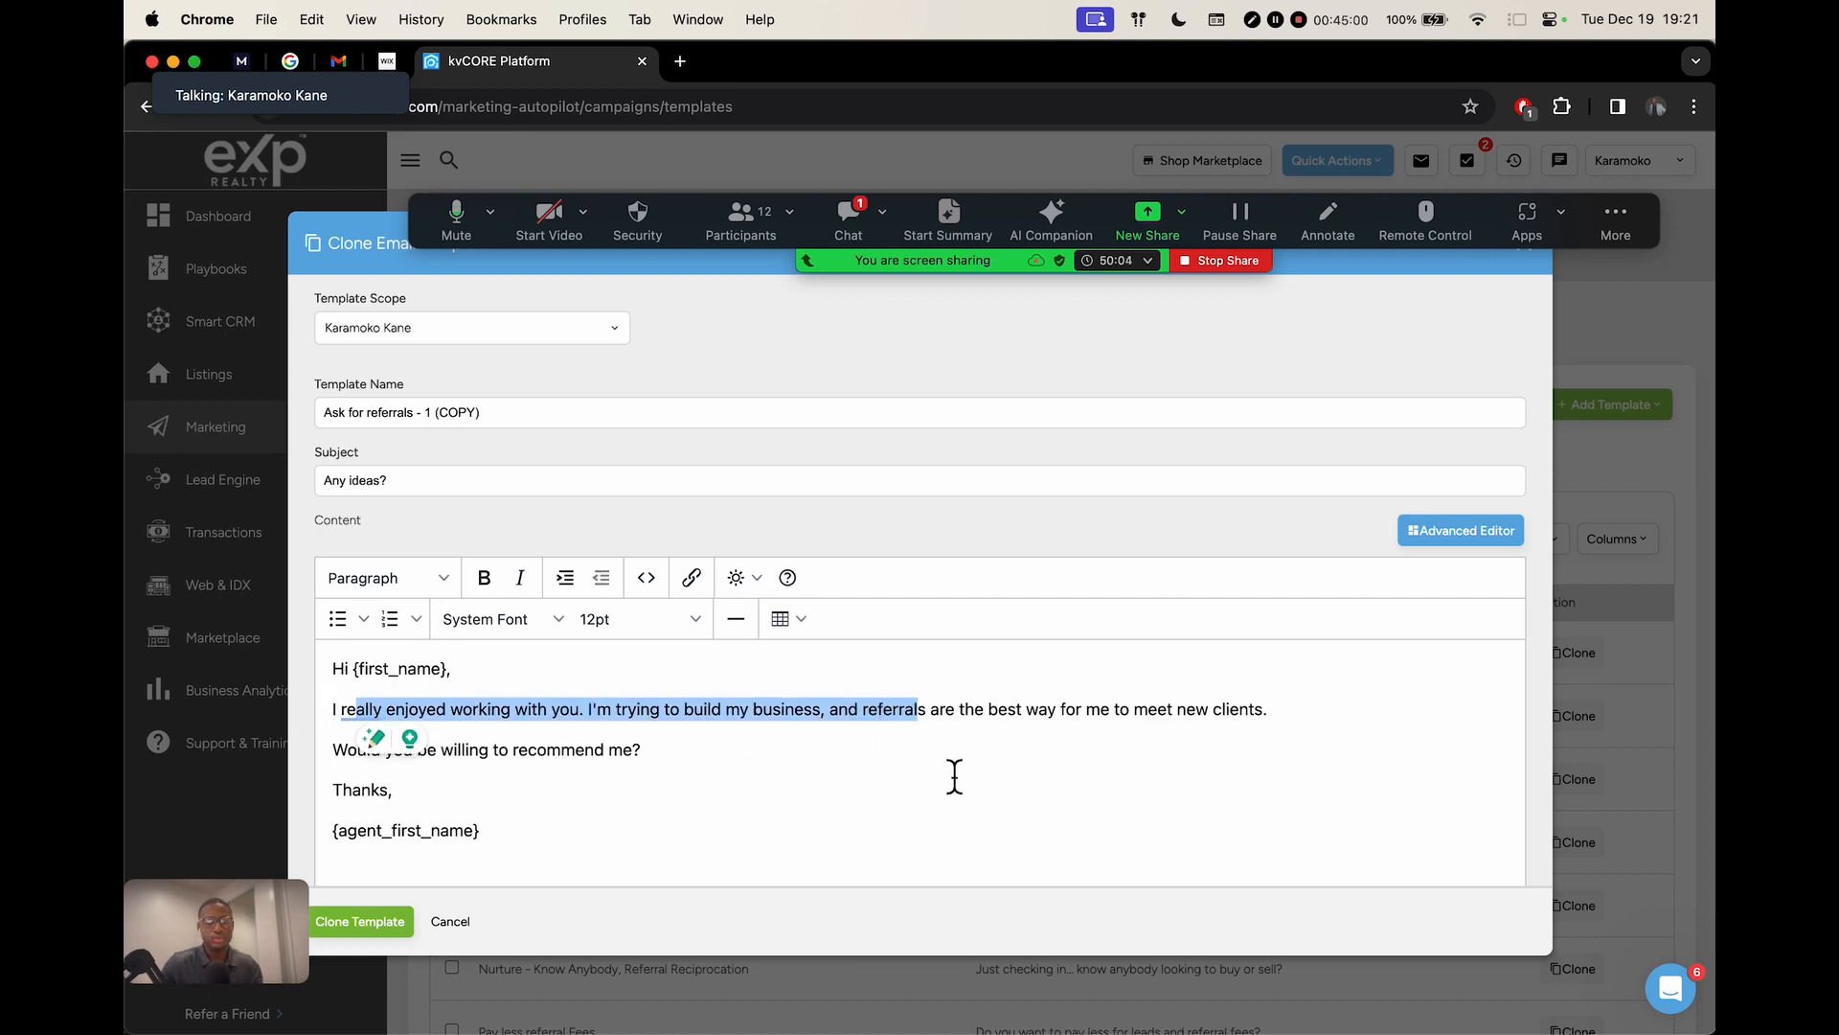
{"action": "left_click", "coordinate": [1111, 710]}
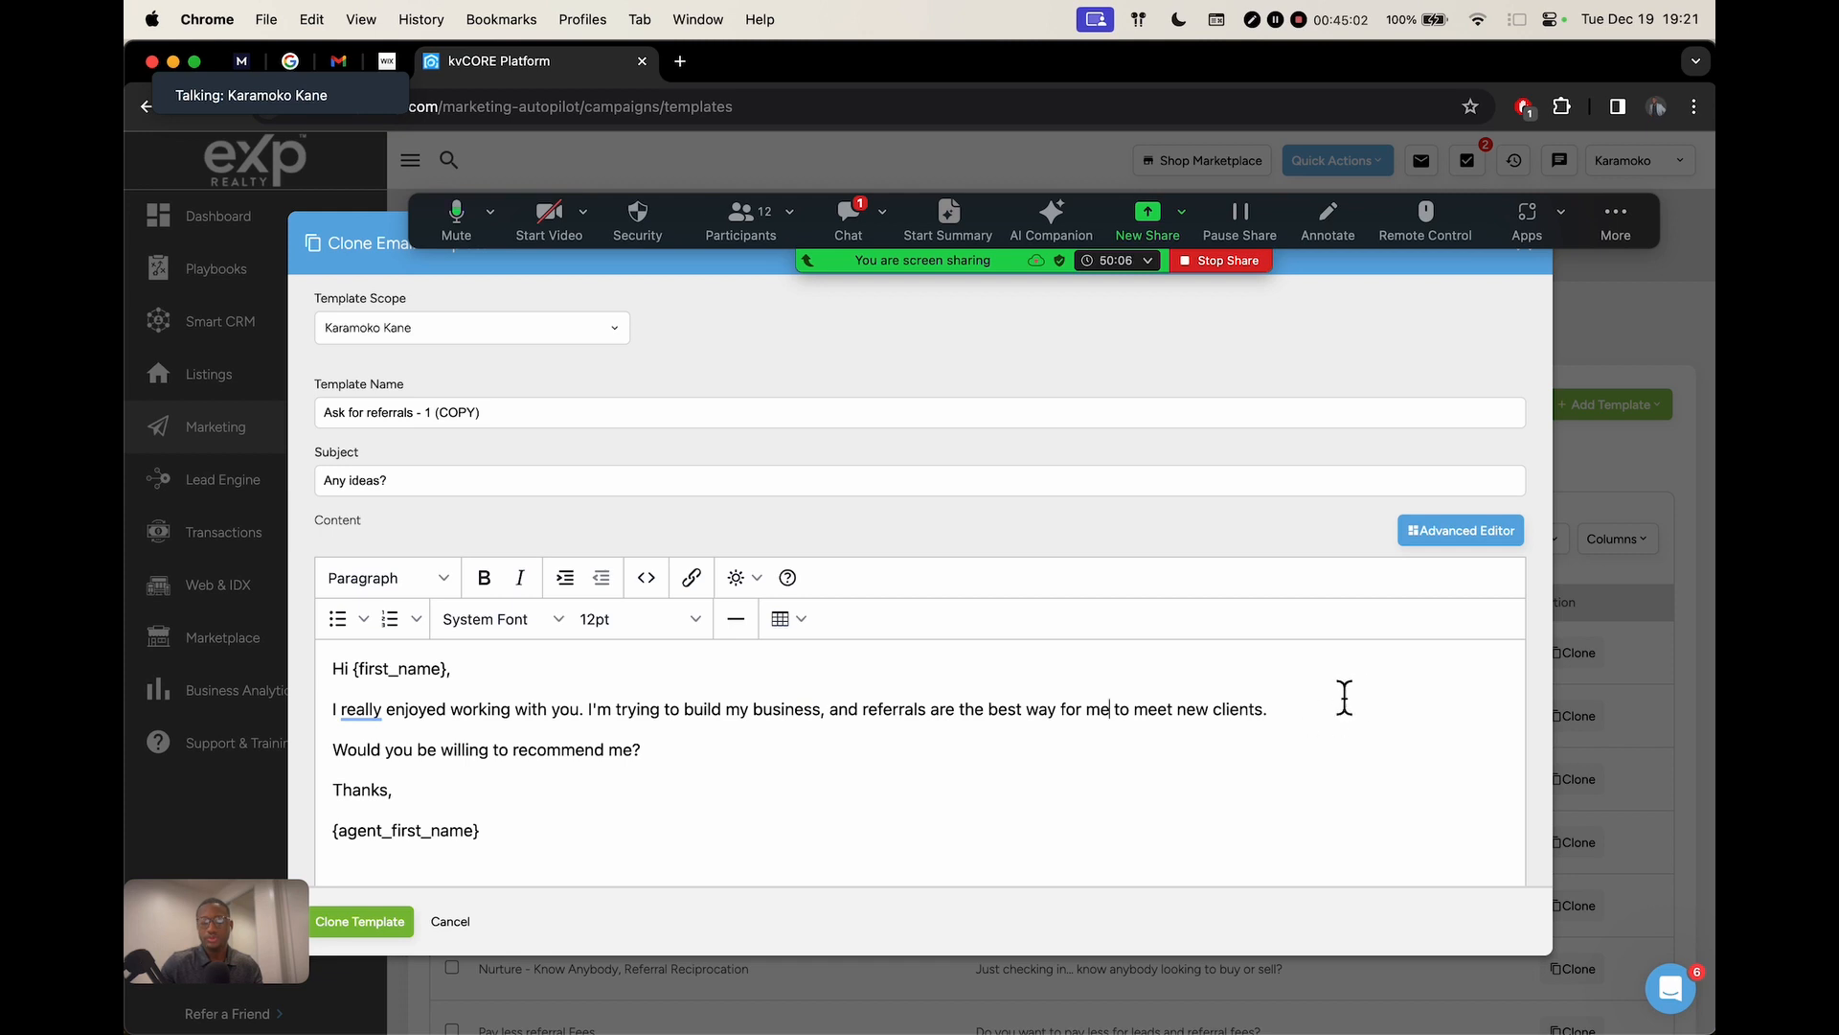
{"action": "left_click_drag", "start_coordinate": [424, 751], "coordinate": [817, 755]}
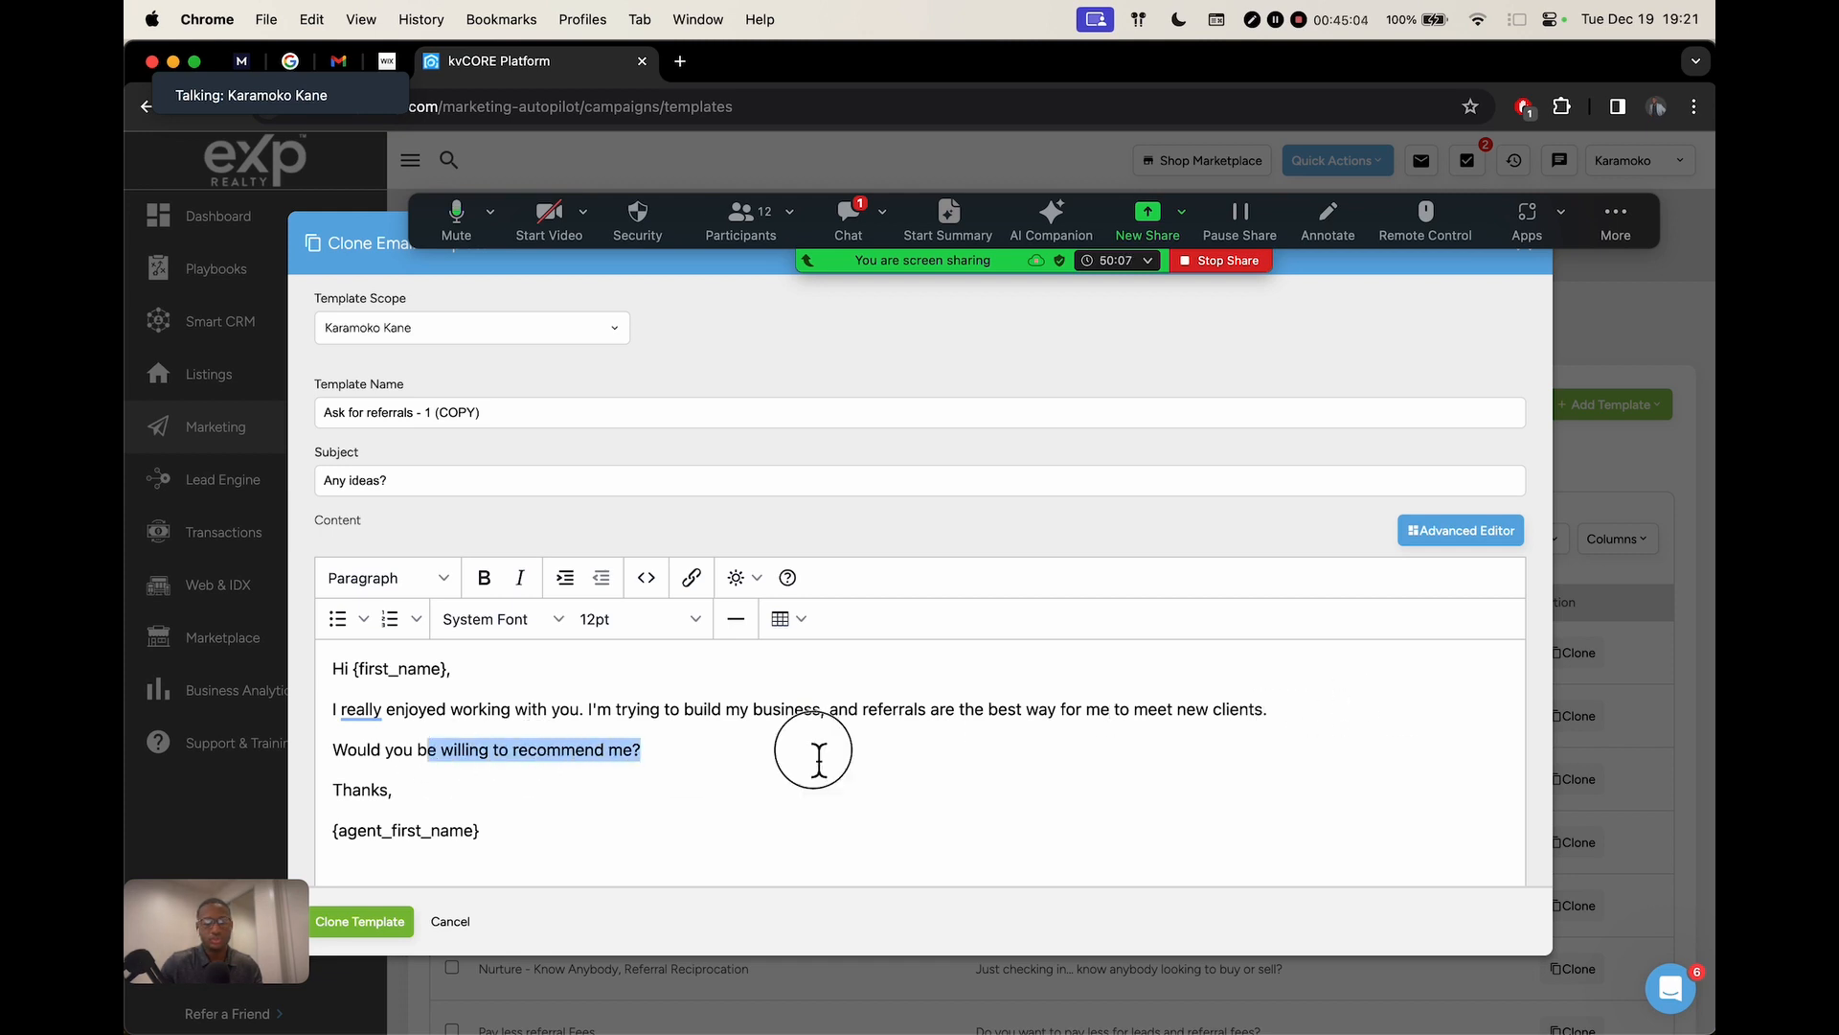
{"action": "left_click", "coordinate": [881, 746]}
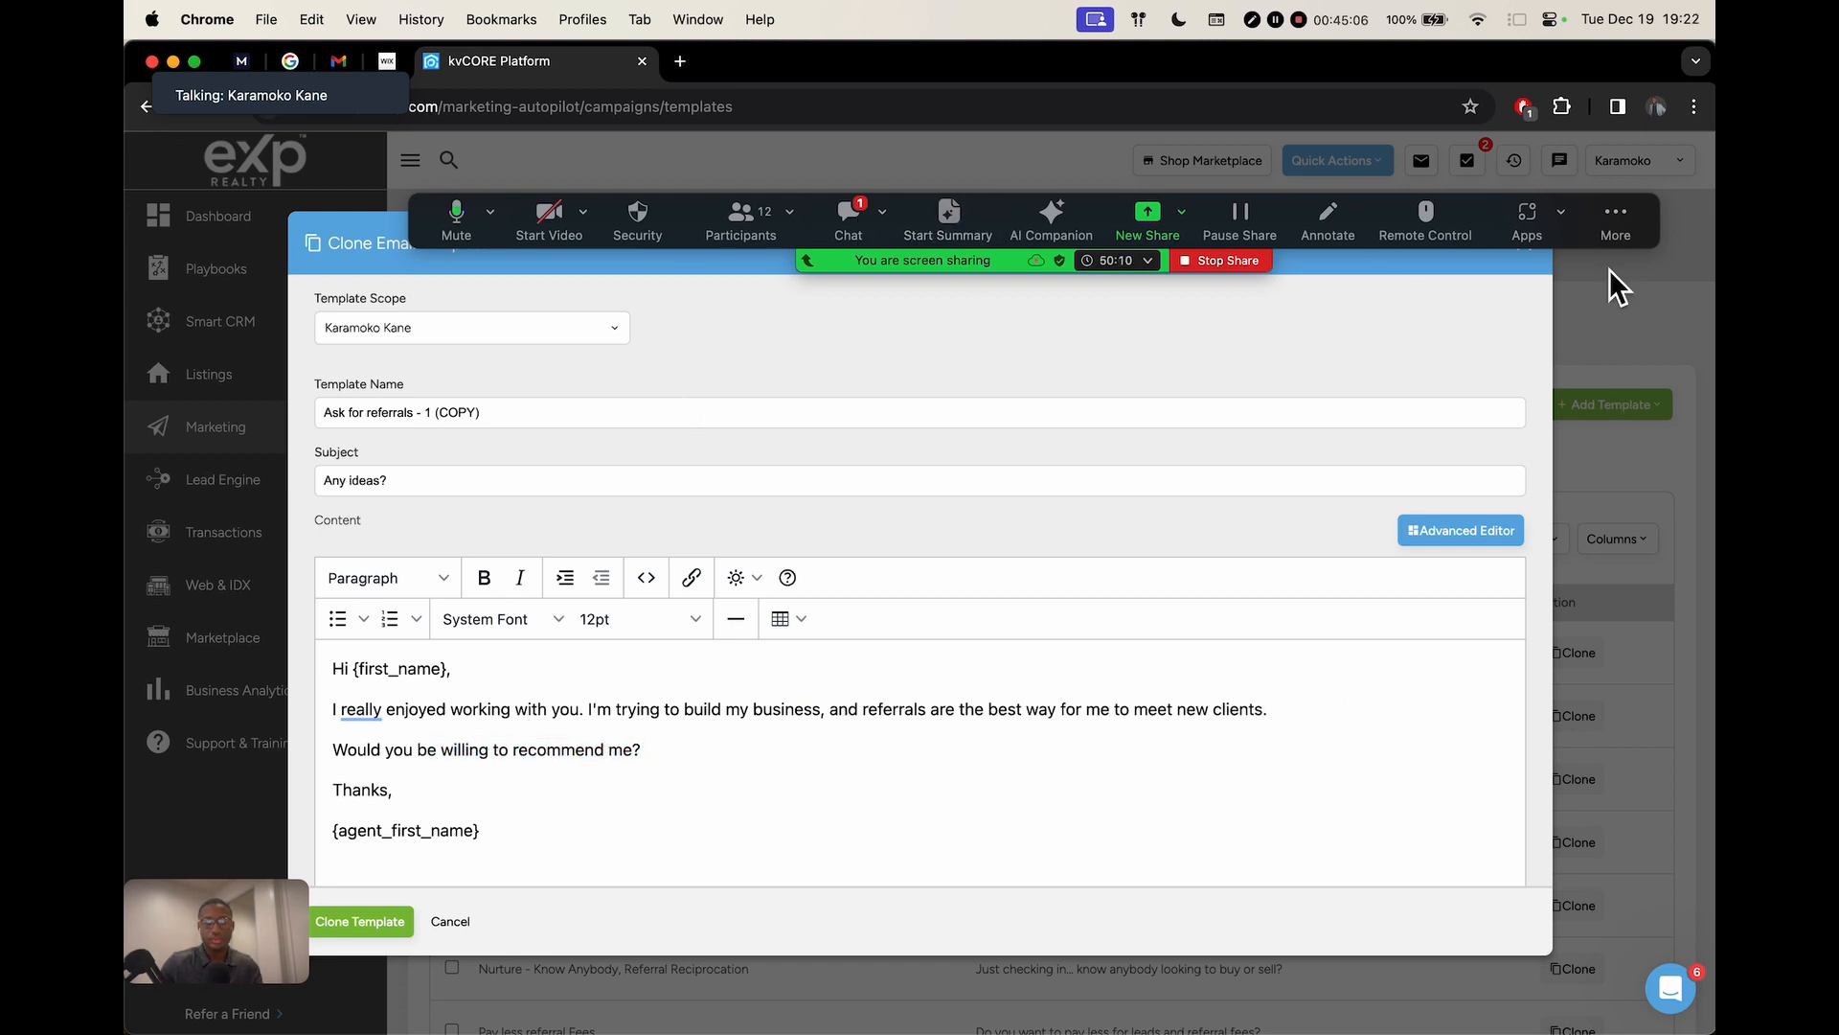
{"action": "left_click_drag", "start_coordinate": [1642, 227], "coordinate": [1617, 117]}
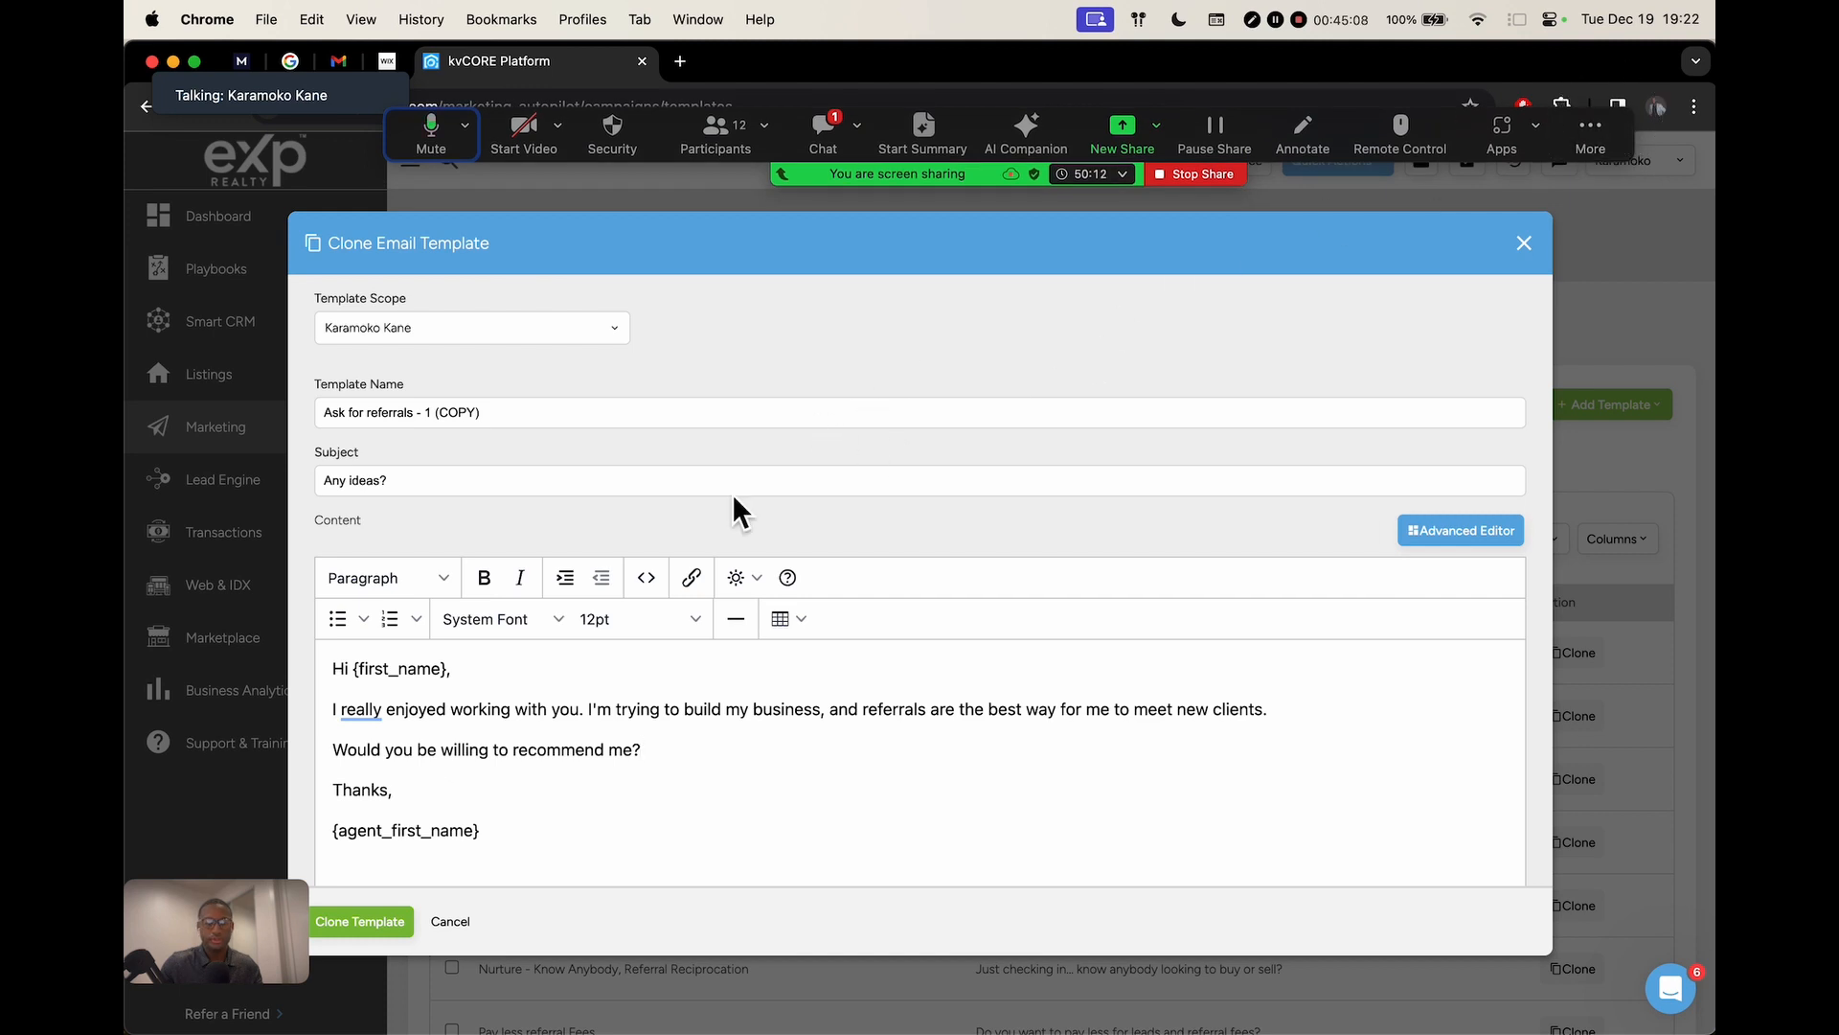
{"action": "left_click", "coordinate": [347, 921]}
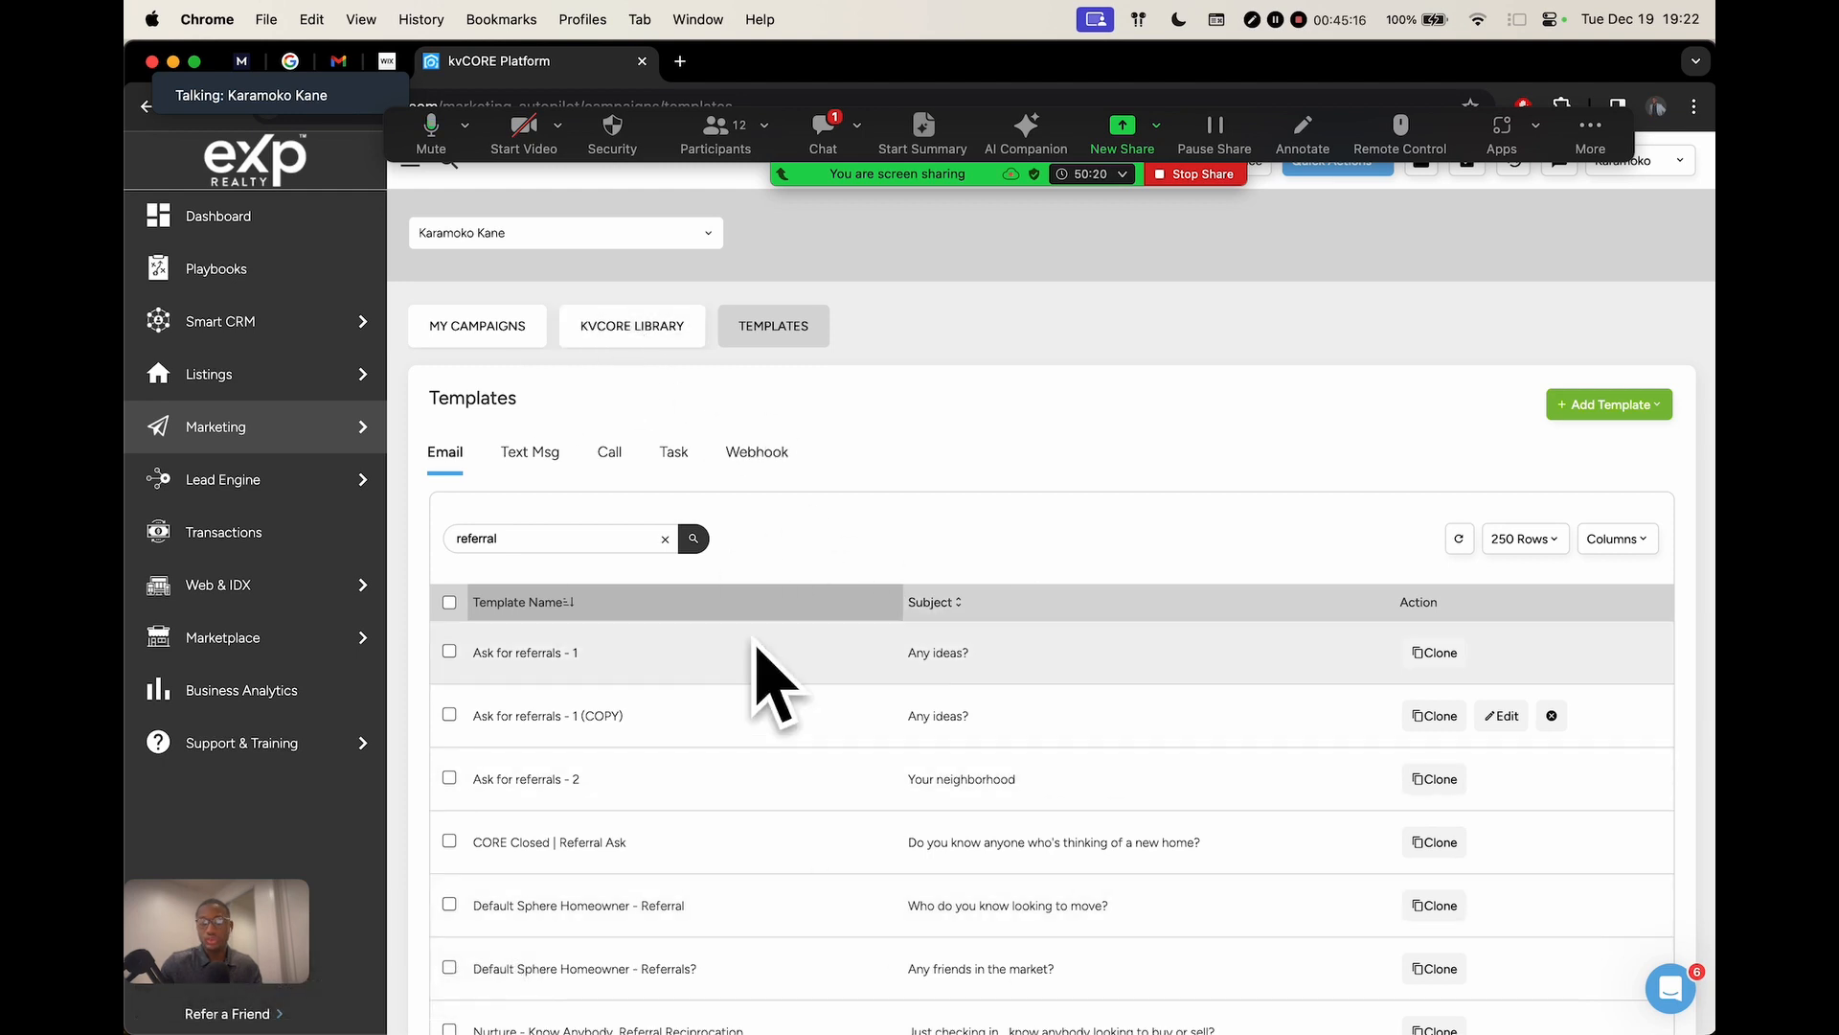
Open 'Ask for referrals - 1 (COPY)' for editing, copy its whole body, and close without saving
{"action": "scroll", "coordinate": [877, 734], "scroll_direction": "down", "scroll_amount": 5}
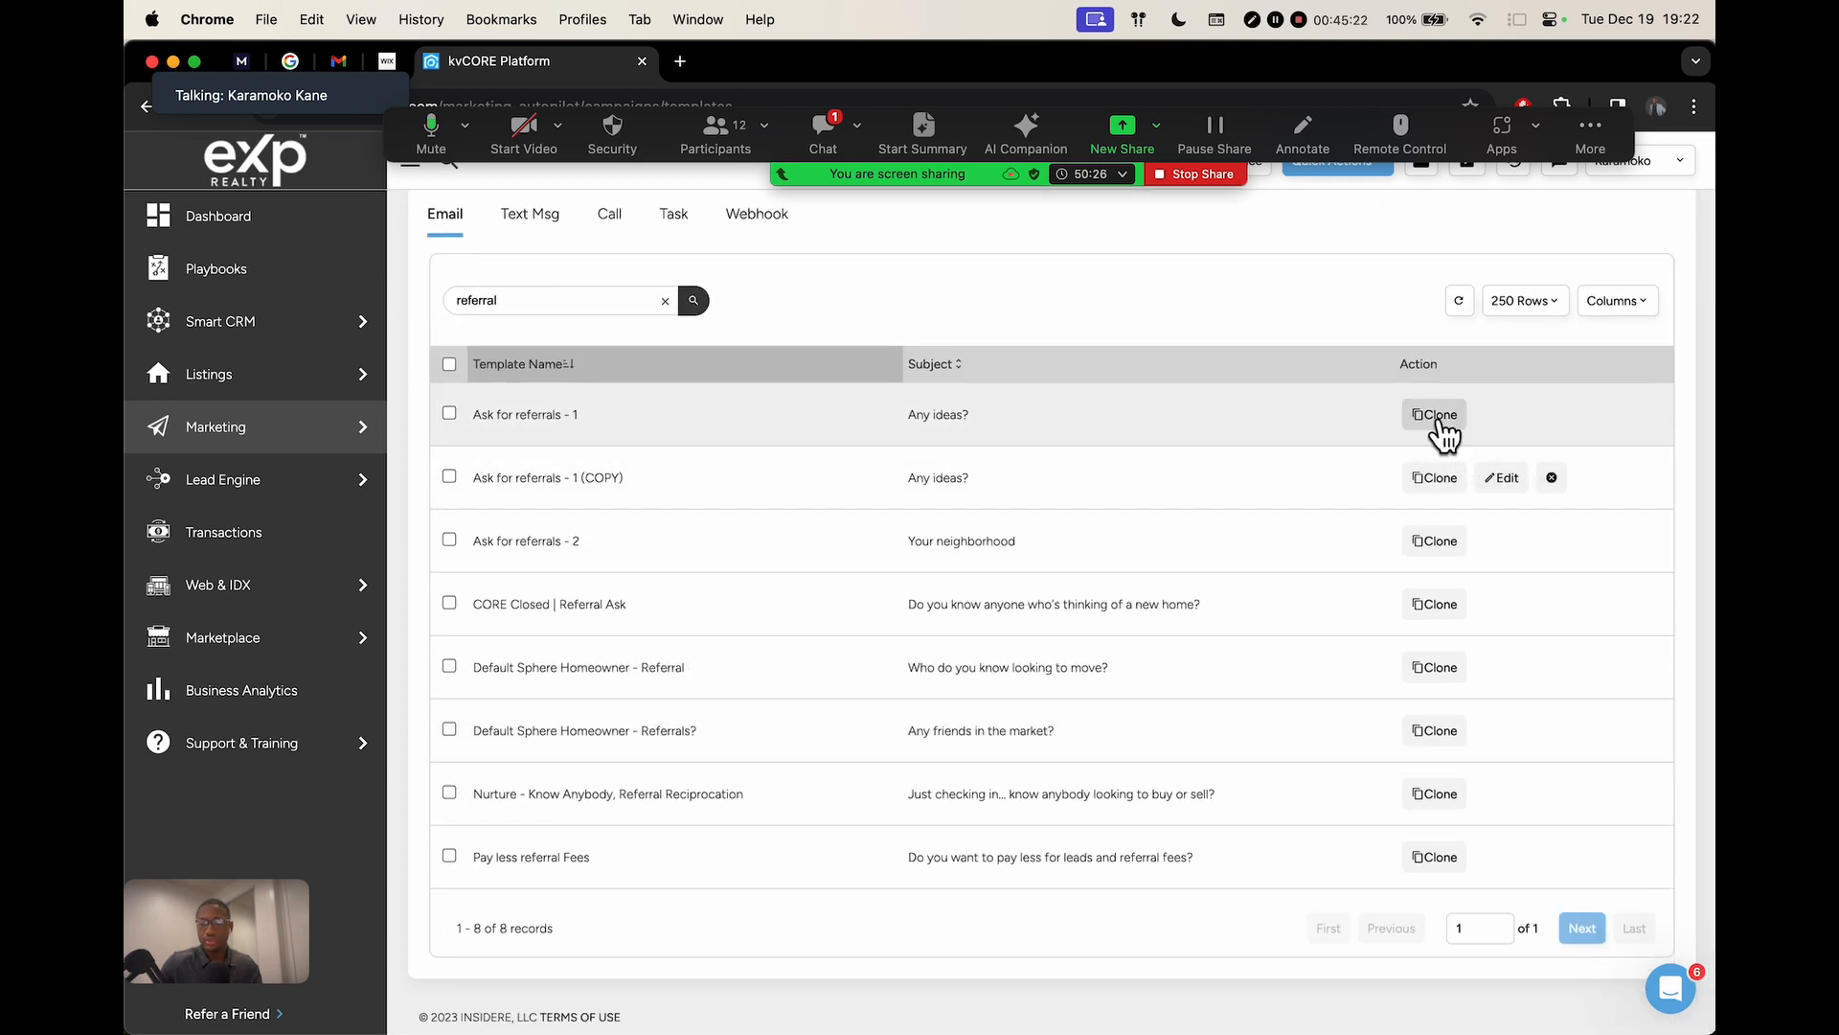
{"action": "left_click", "coordinate": [1502, 479]}
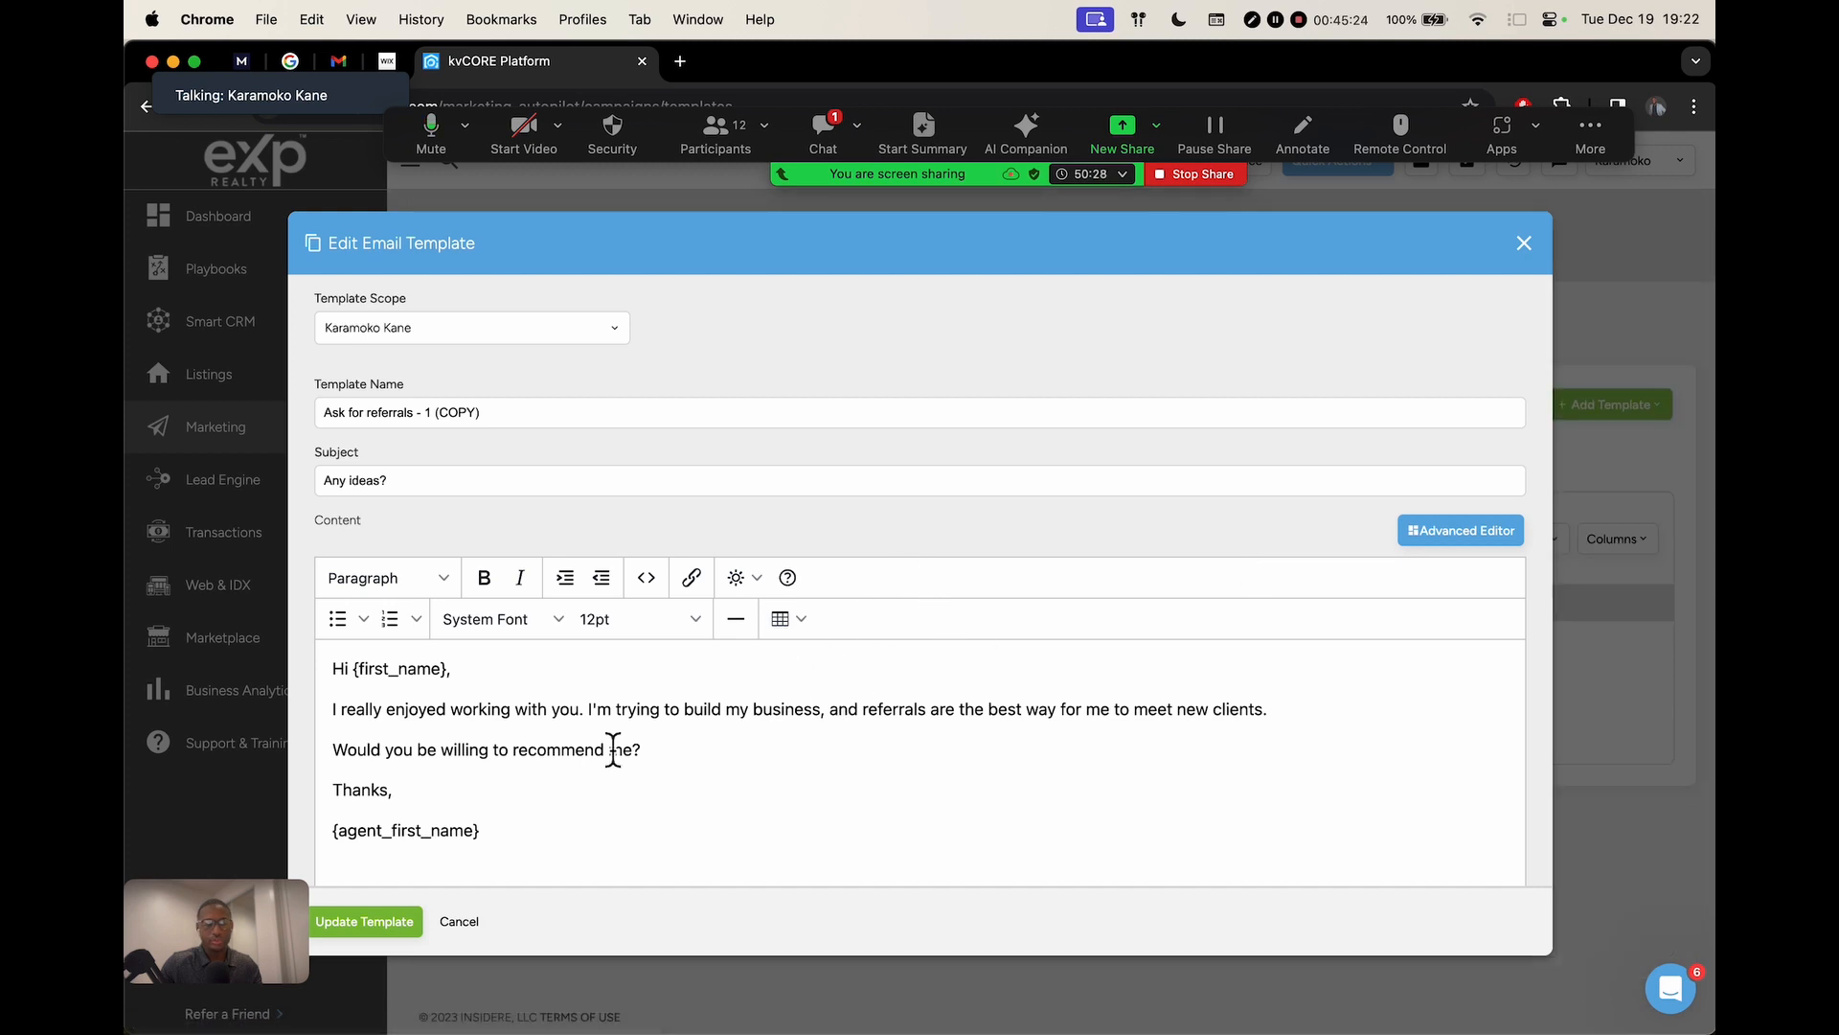
{"action": "left_click_drag", "start_coordinate": [589, 833], "coordinate": [369, 643]}
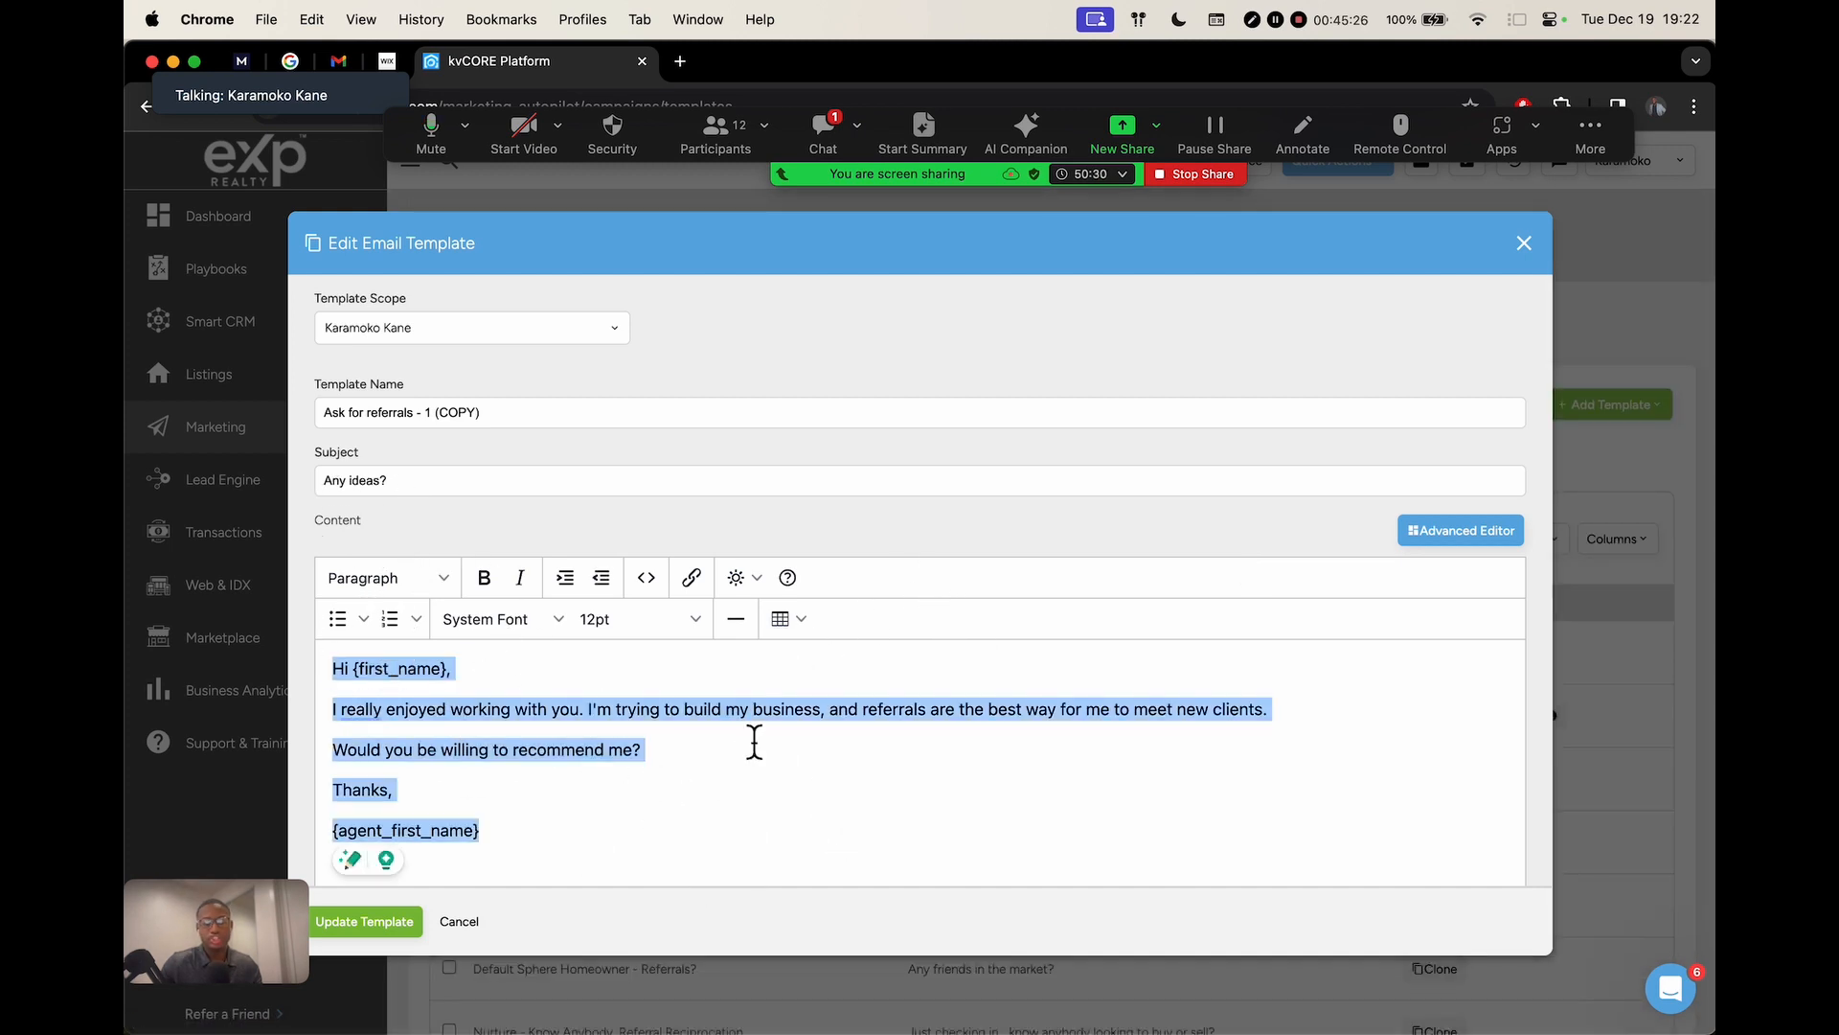
{"action": "left_click", "coordinate": [828, 740]}
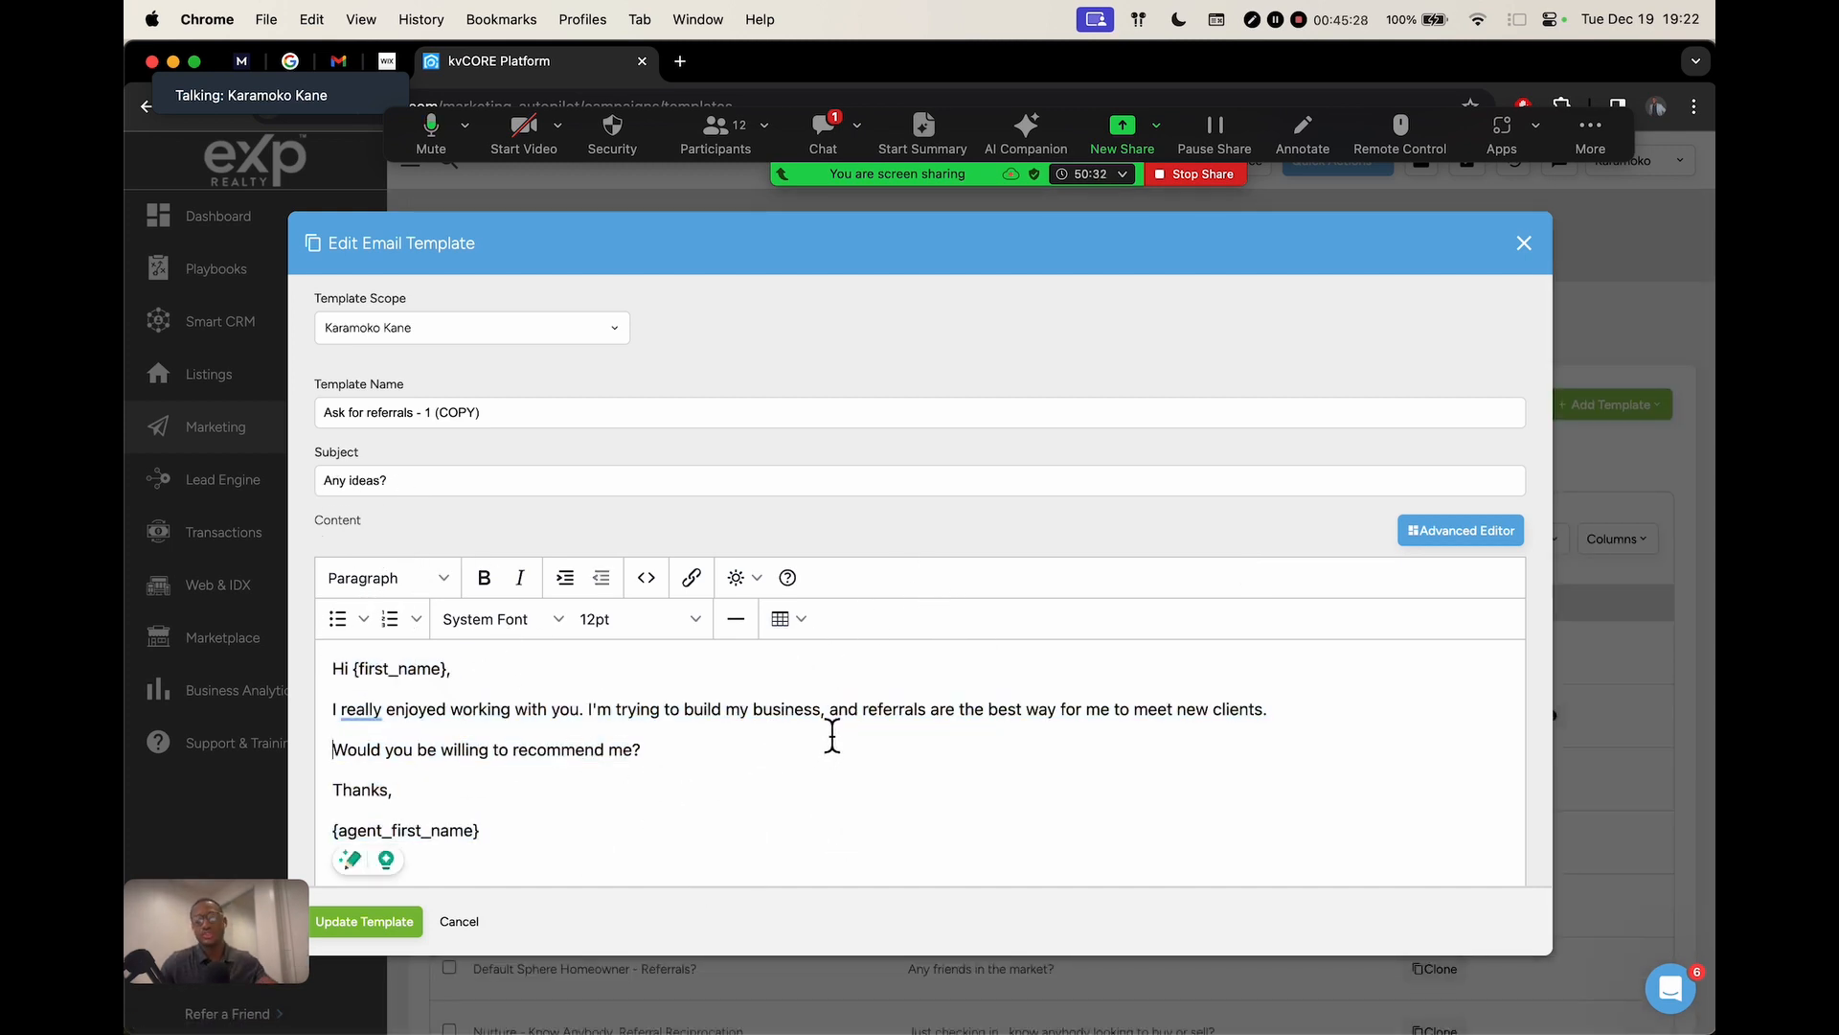
{"action": "left_click_drag", "start_coordinate": [634, 841], "coordinate": [422, 554]}
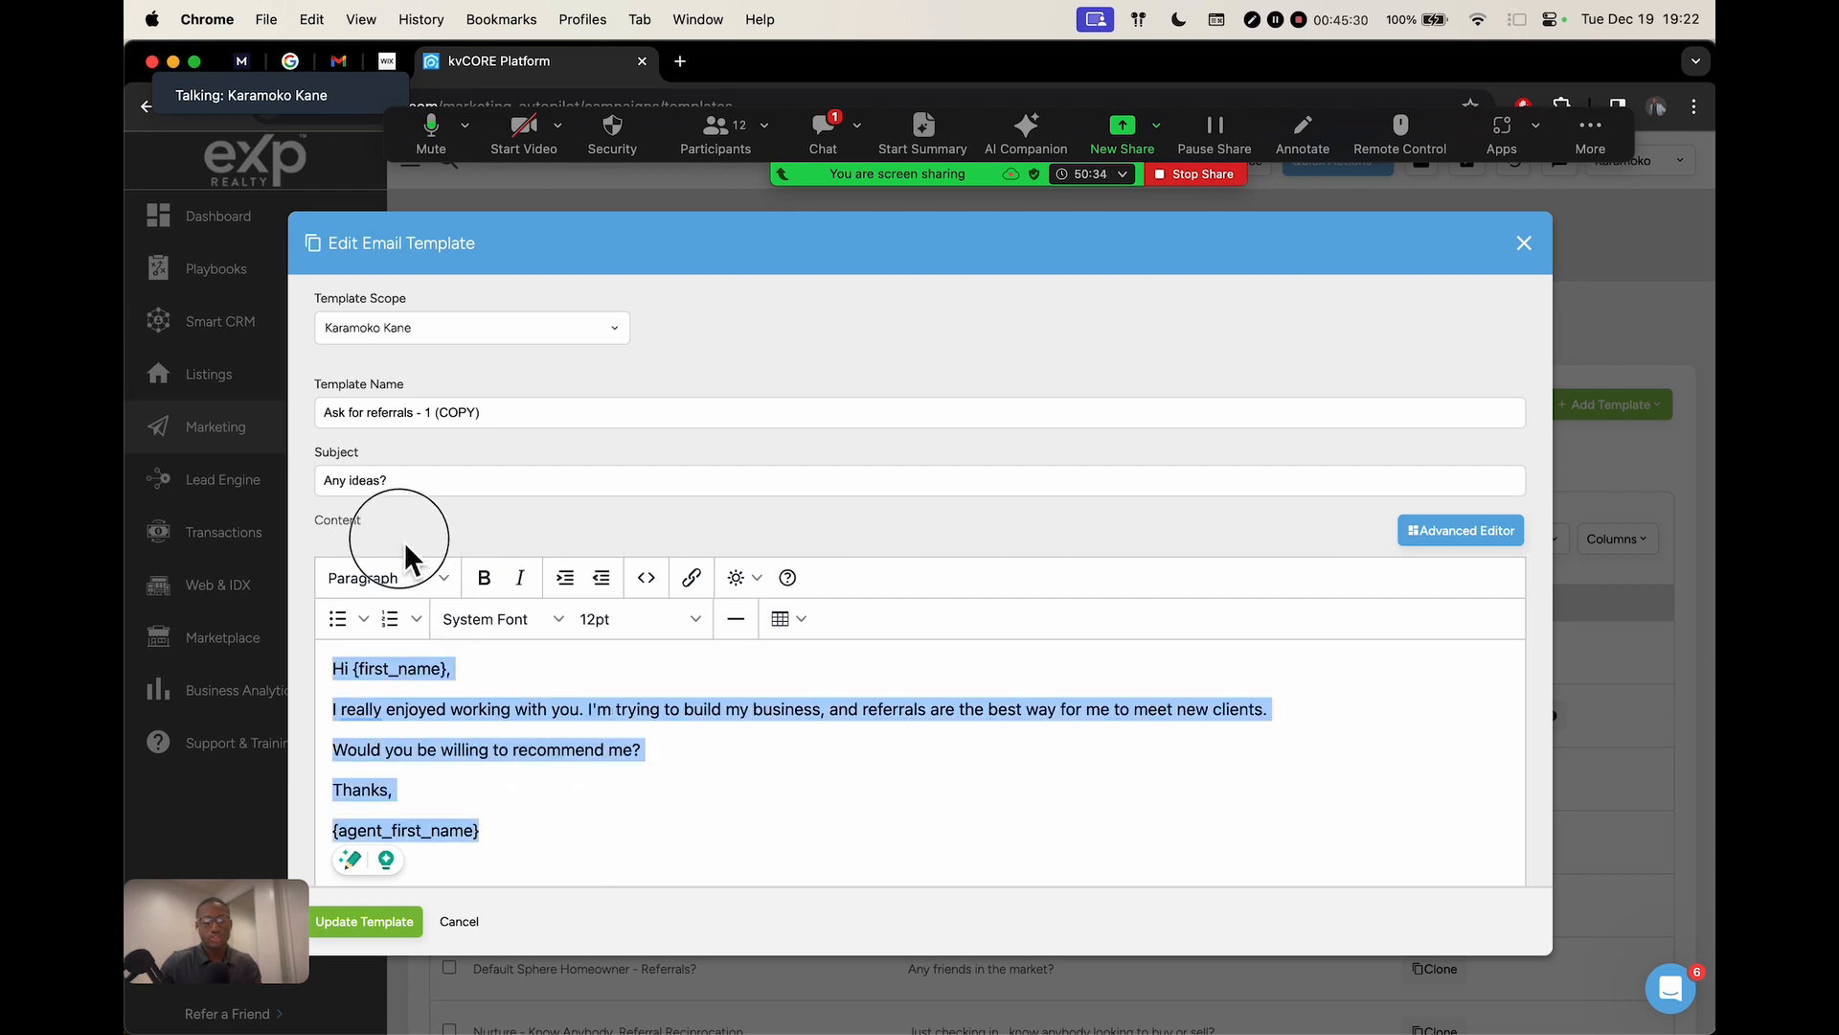
{"action": "key", "text": "super+c"}
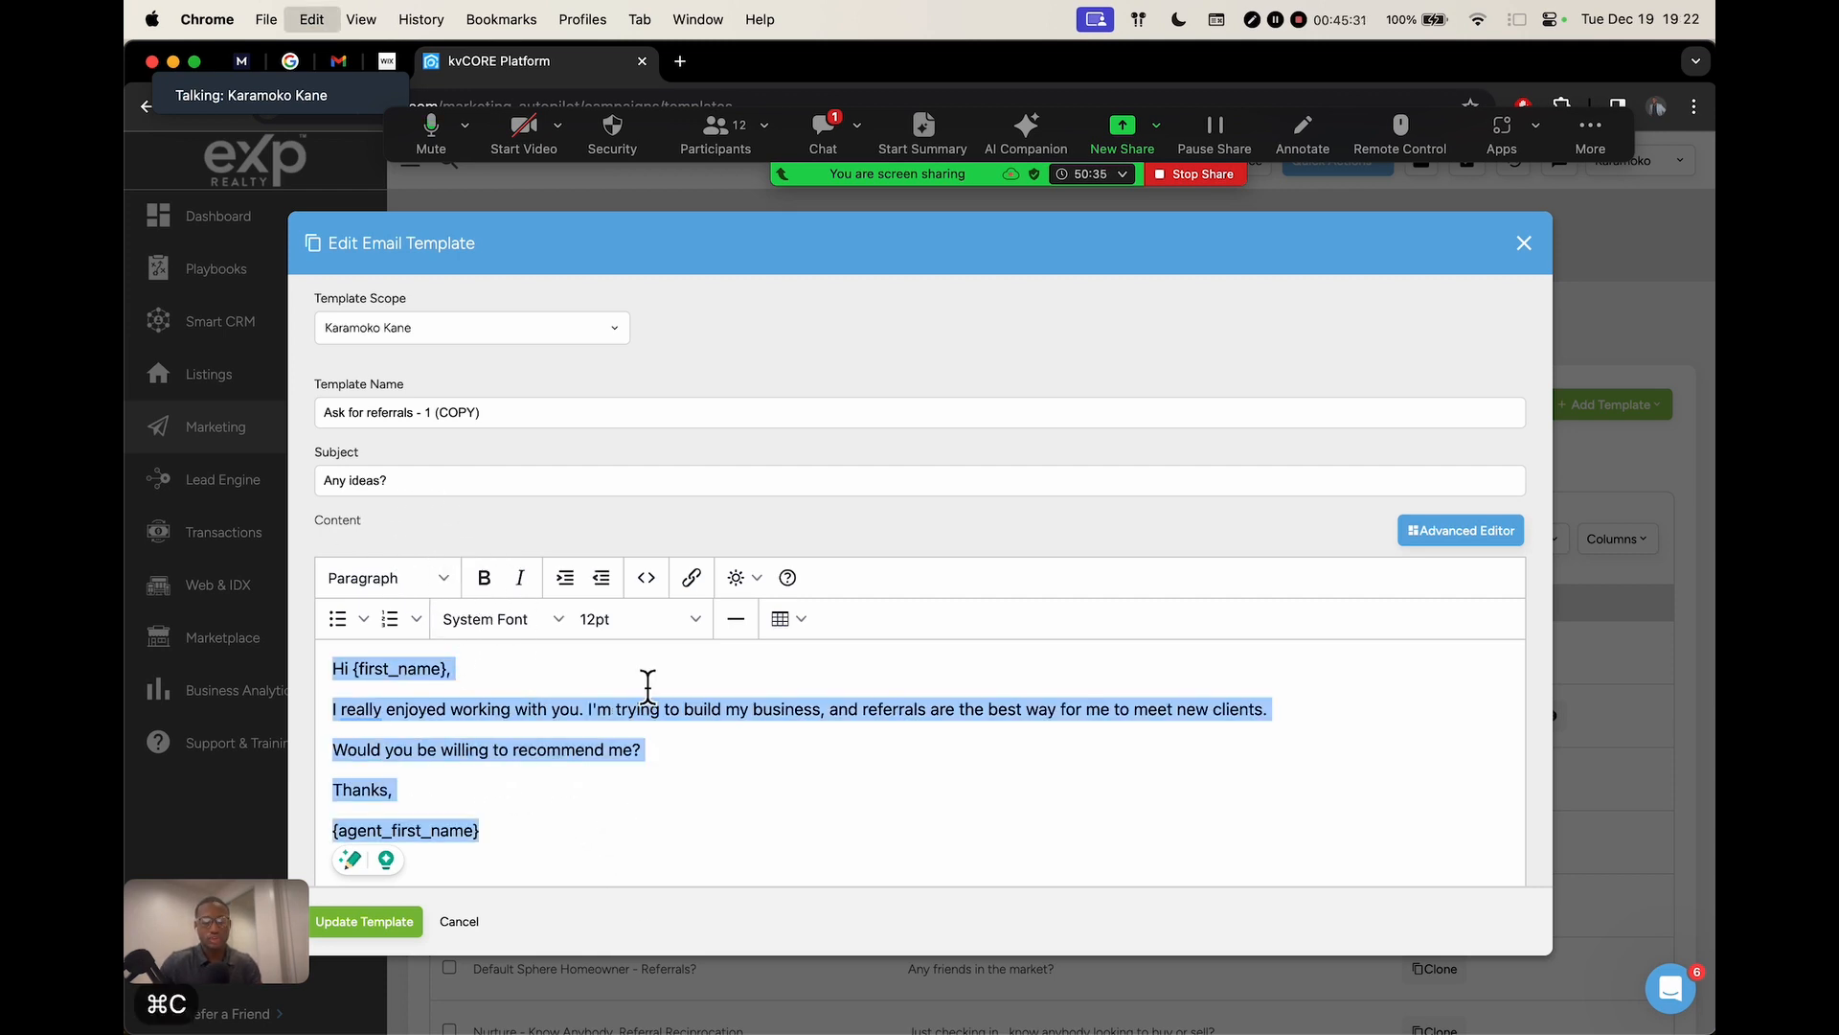
{"action": "left_click", "coordinate": [1524, 251]}
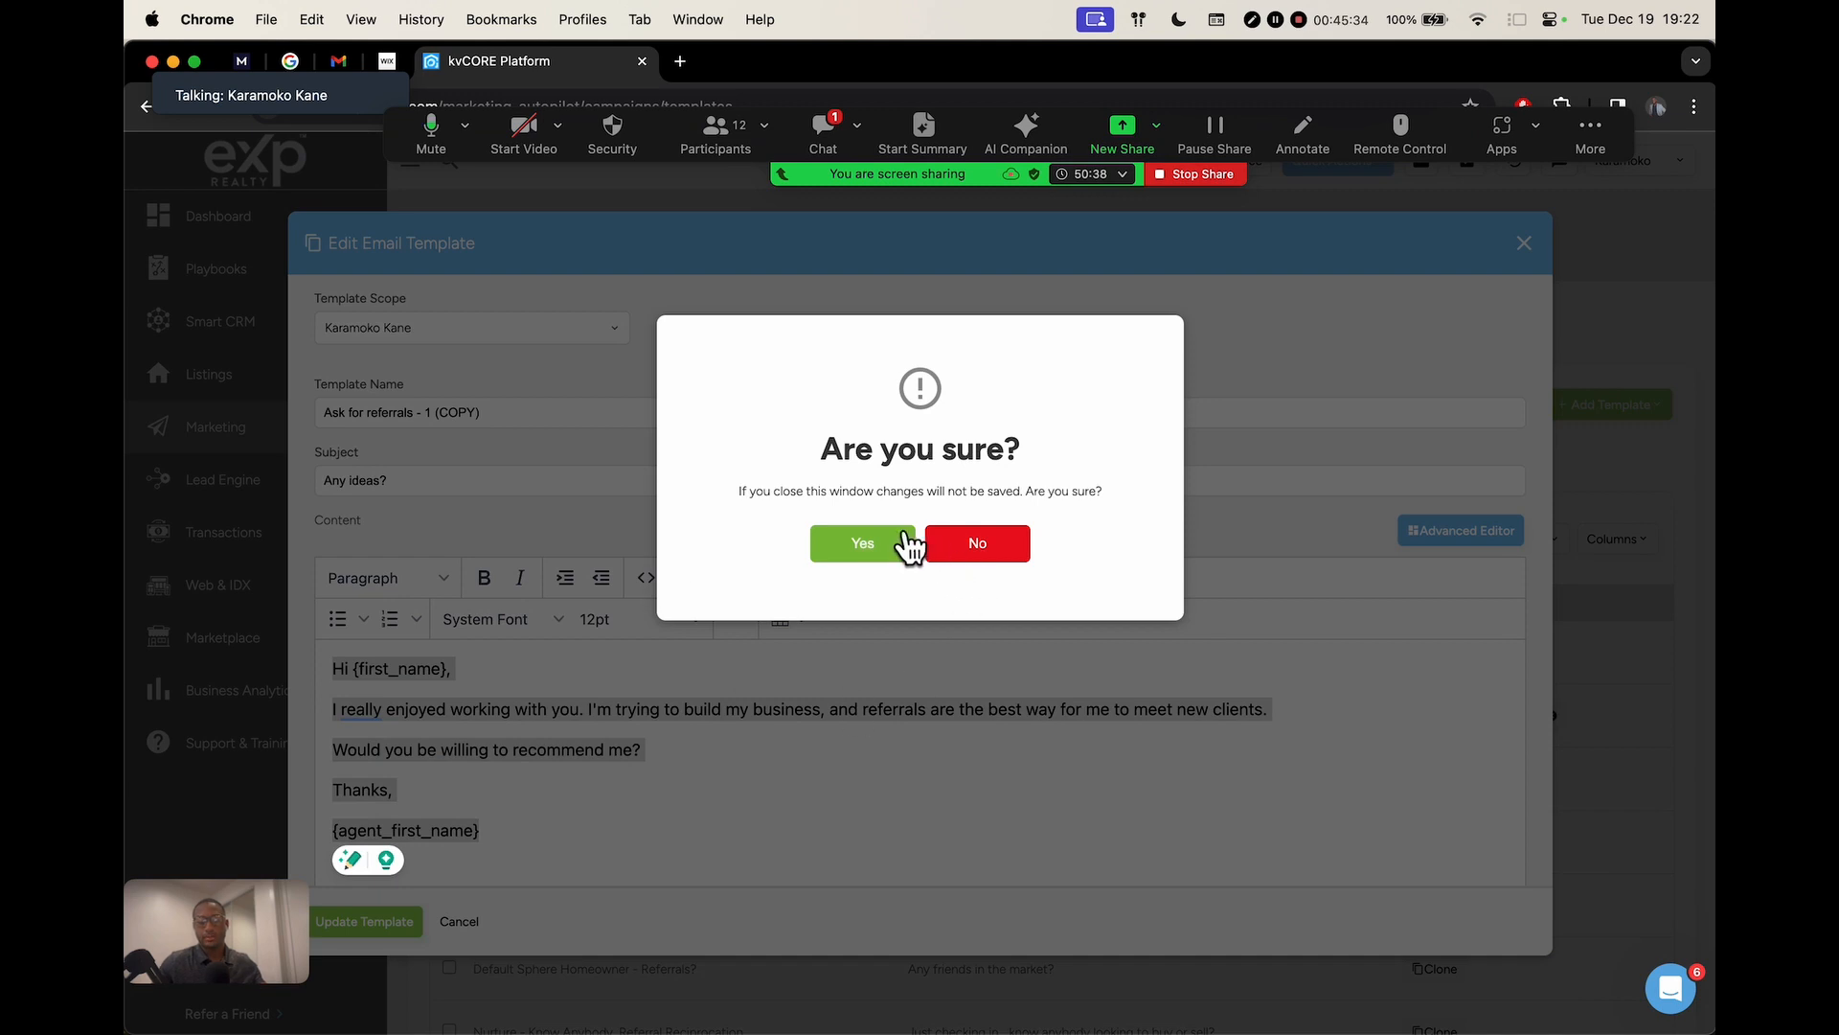
{"action": "left_click", "coordinate": [863, 543]}
{"action": "mouse_move", "coordinate": [239, 329]}
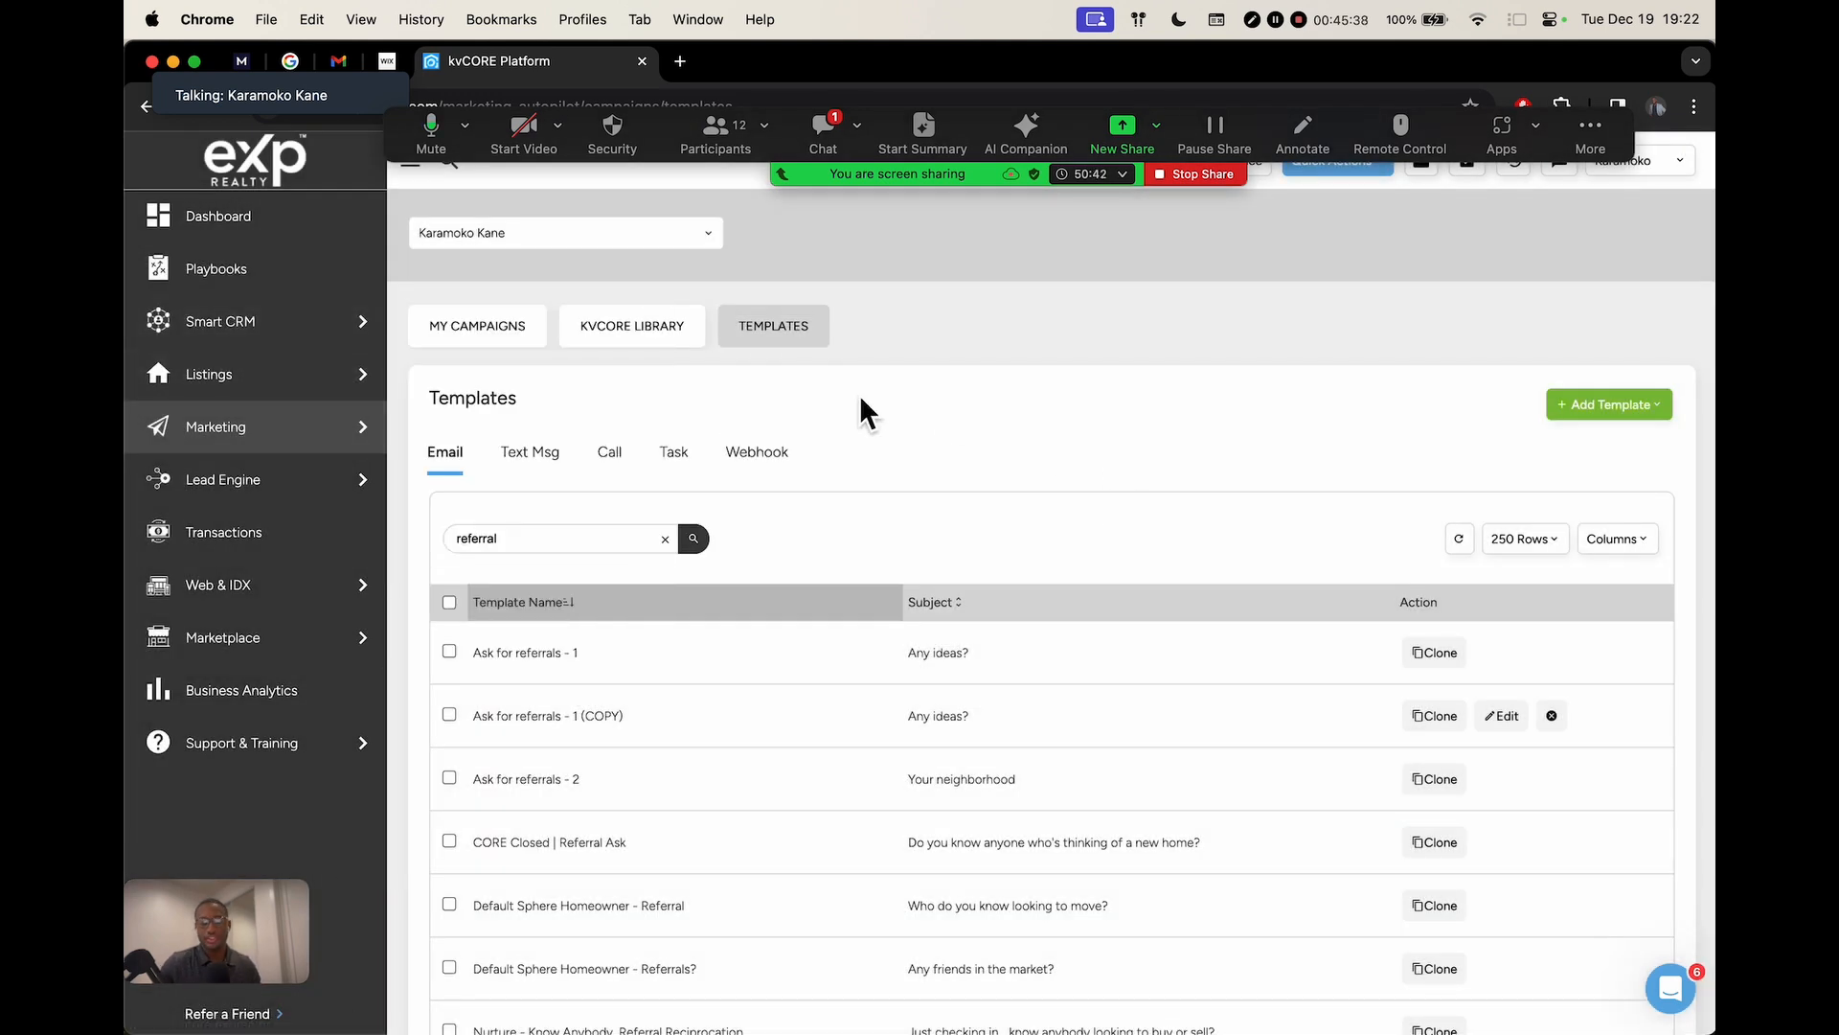
{"action": "scroll", "coordinate": [918, 670], "scroll_direction": "down", "scroll_amount": 3}
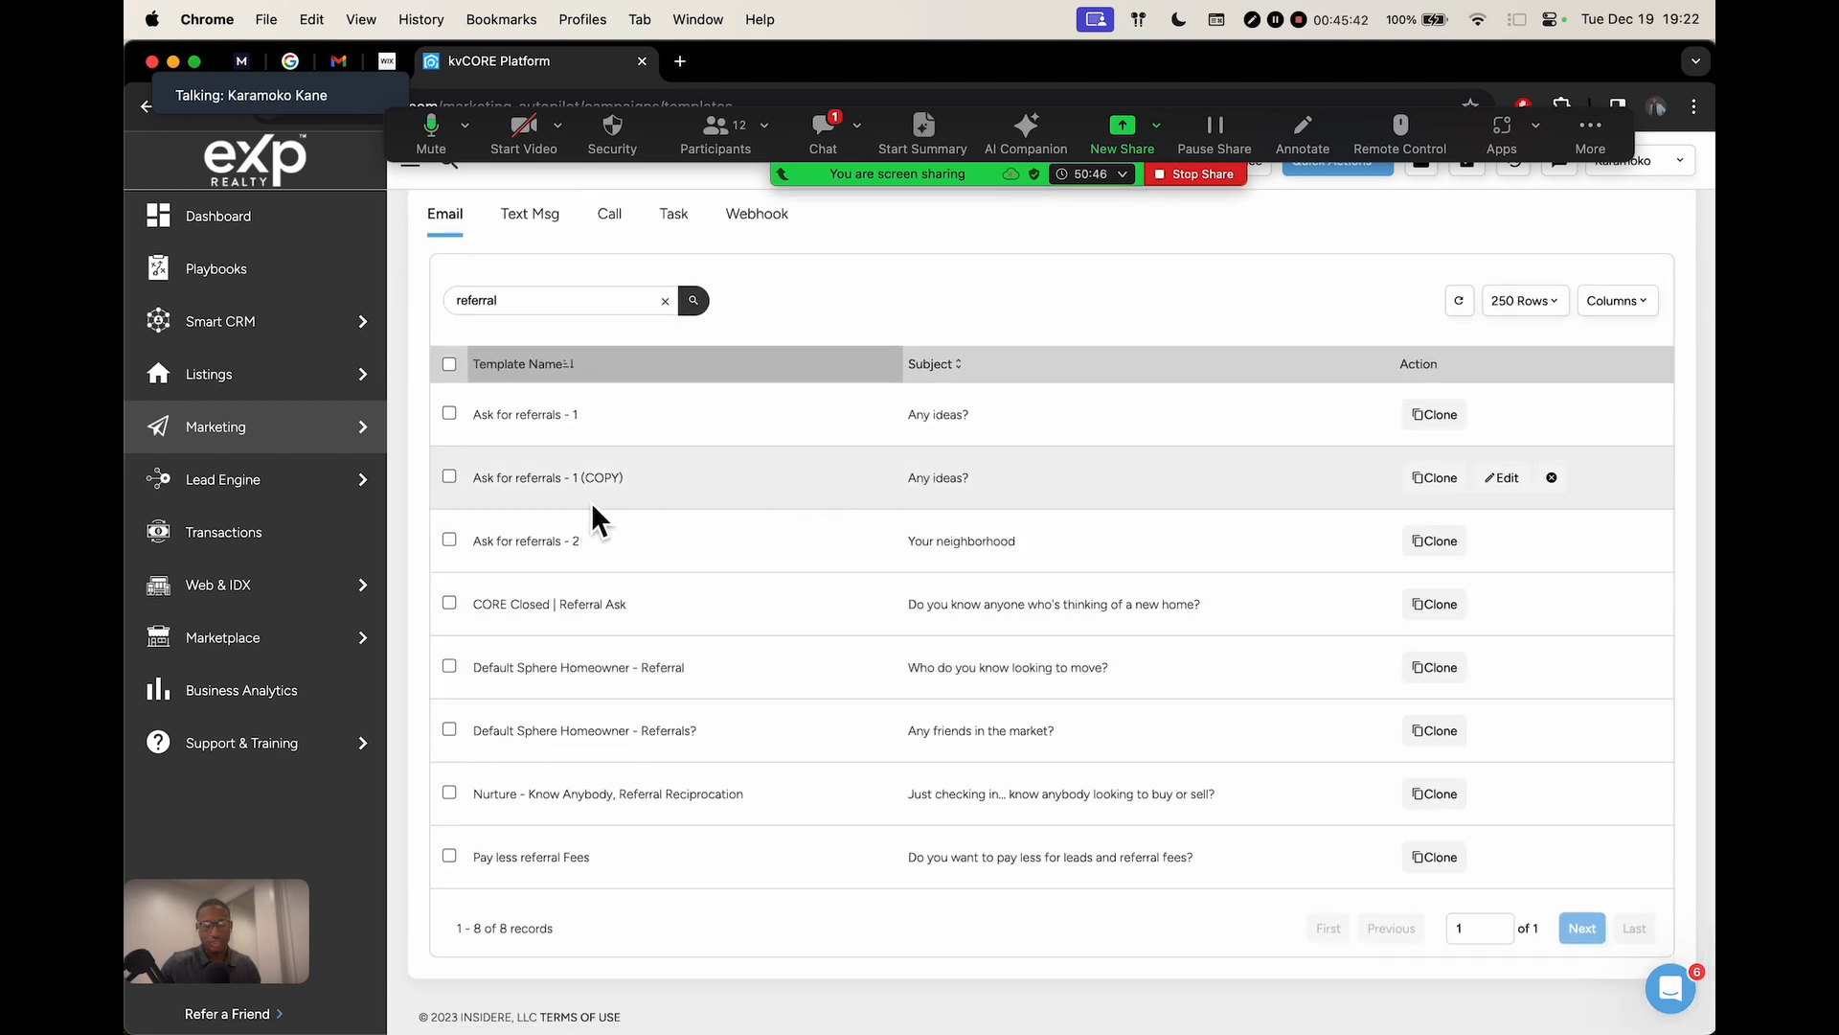
{"action": "left_click", "coordinate": [1435, 542]}
{"action": "left_click_drag", "start_coordinate": [604, 709], "coordinate": [1338, 710]}
{"action": "left_click", "coordinate": [467, 923]}
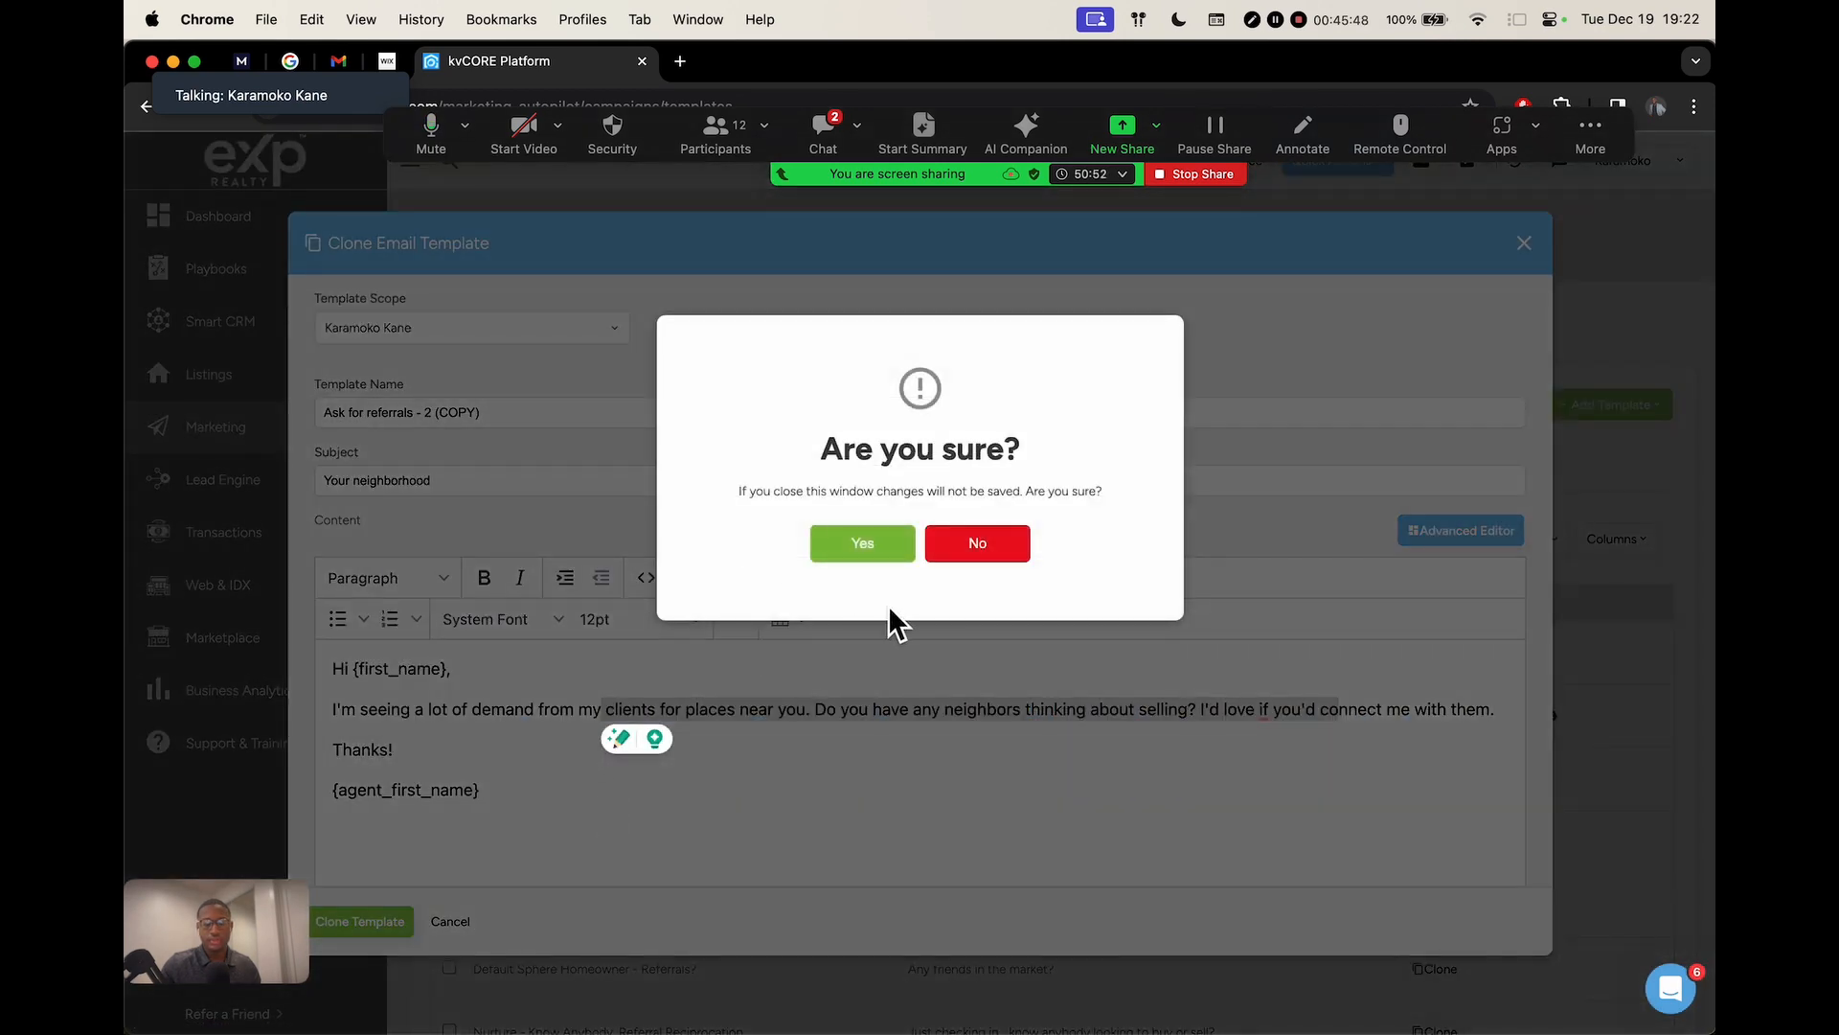
{"action": "left_click", "coordinate": [862, 543]}
{"action": "scroll", "coordinate": [1396, 821], "scroll_direction": "down", "scroll_amount": 3}
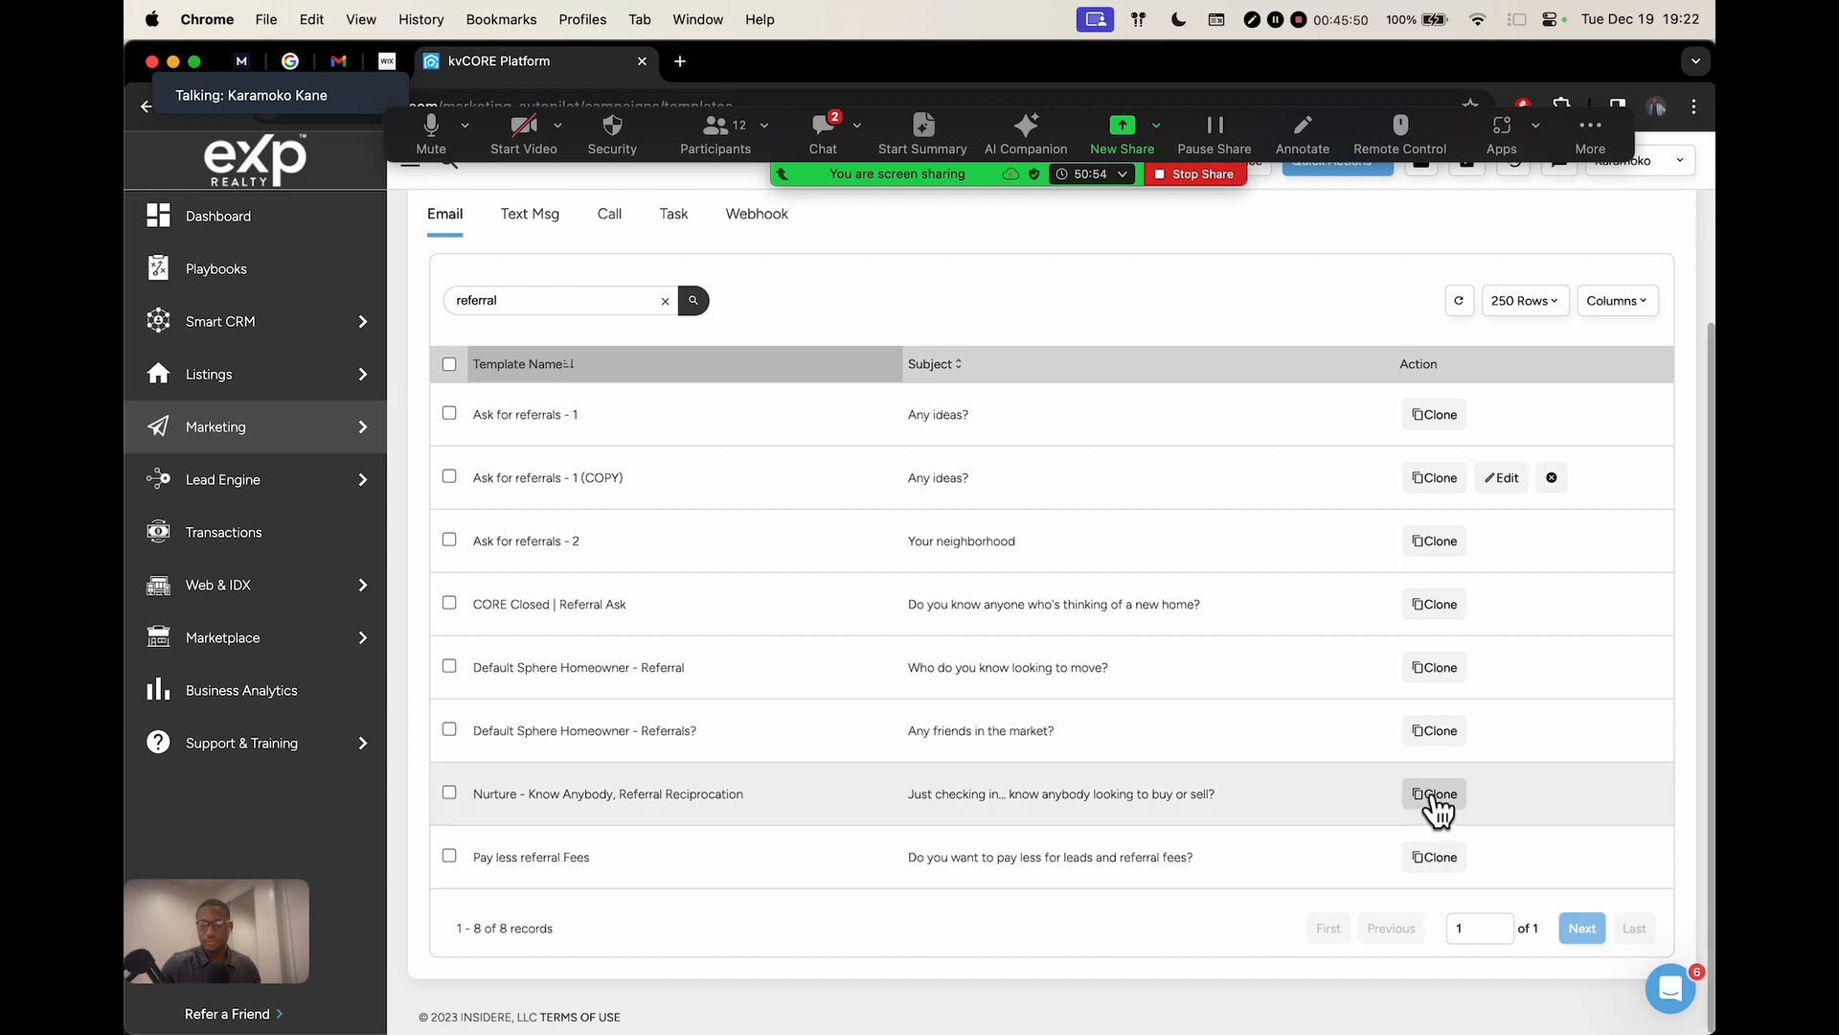
{"action": "left_click", "coordinate": [1434, 797]}
{"action": "left_click_drag", "start_coordinate": [511, 711], "coordinate": [923, 725]}
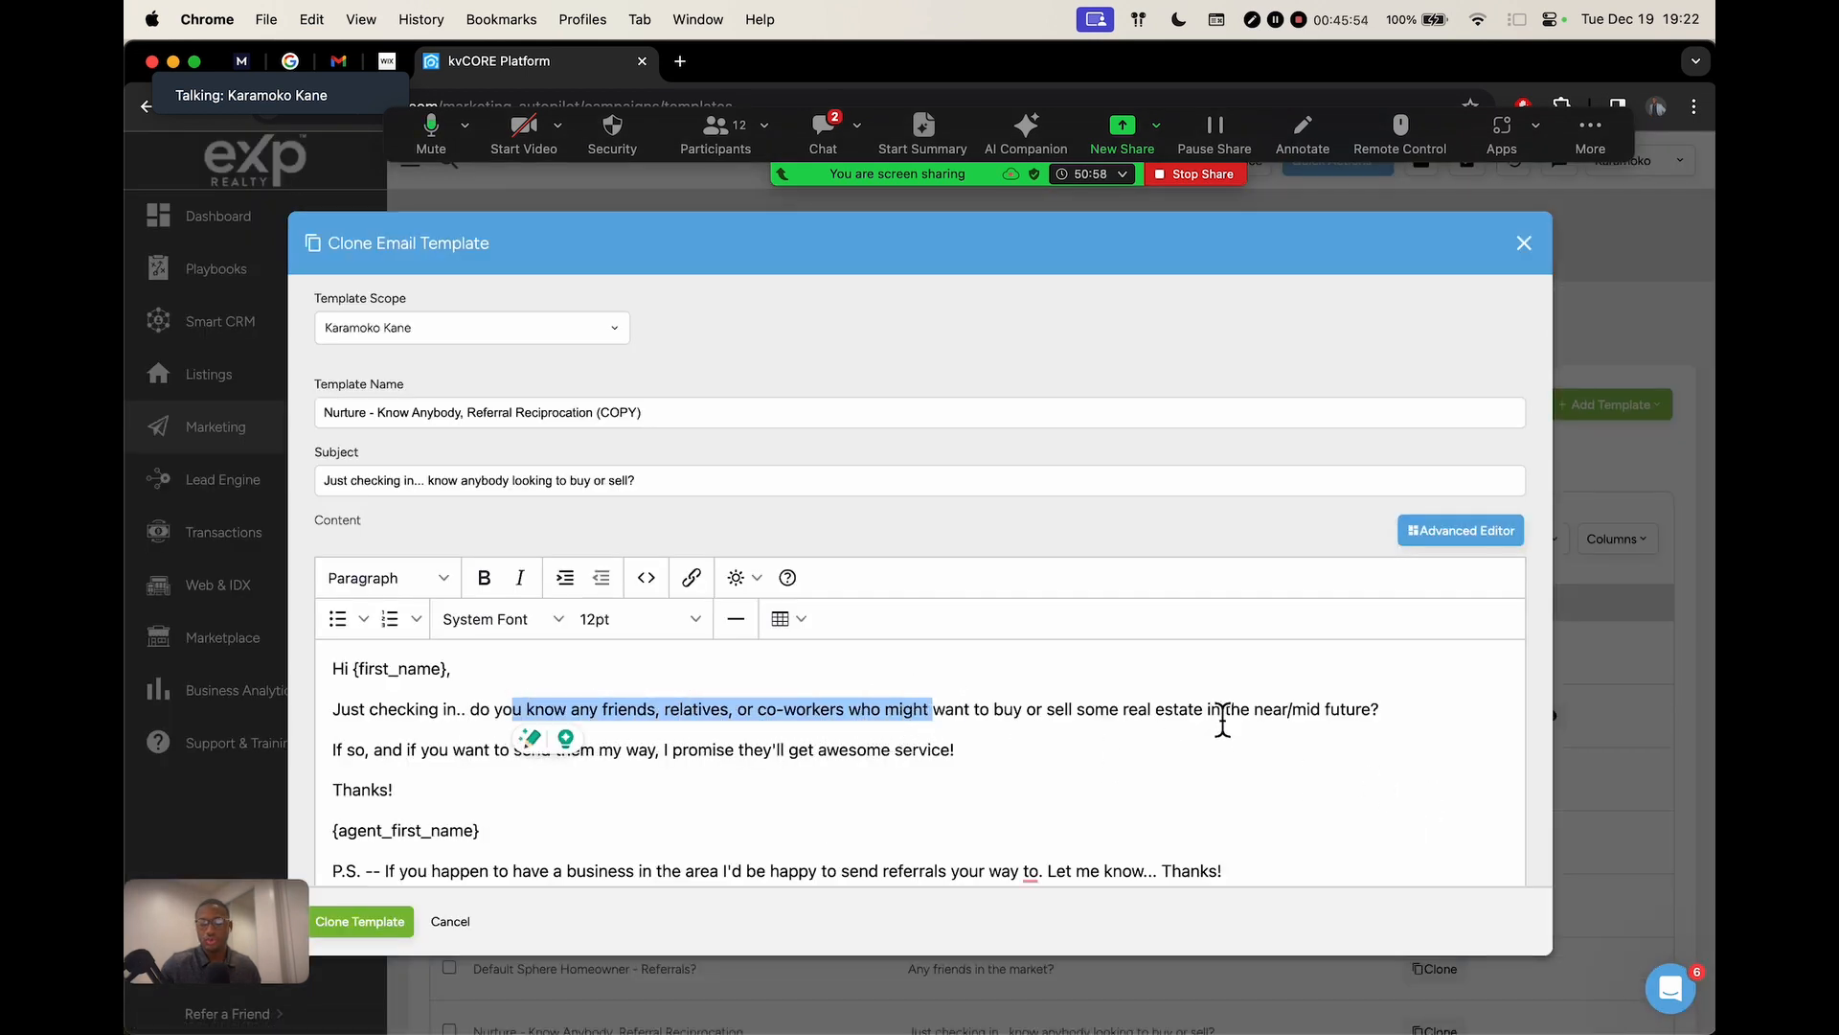
{"action": "scroll", "coordinate": [823, 772], "scroll_direction": "down", "scroll_amount": 3}
{"action": "left_click", "coordinate": [449, 920]}
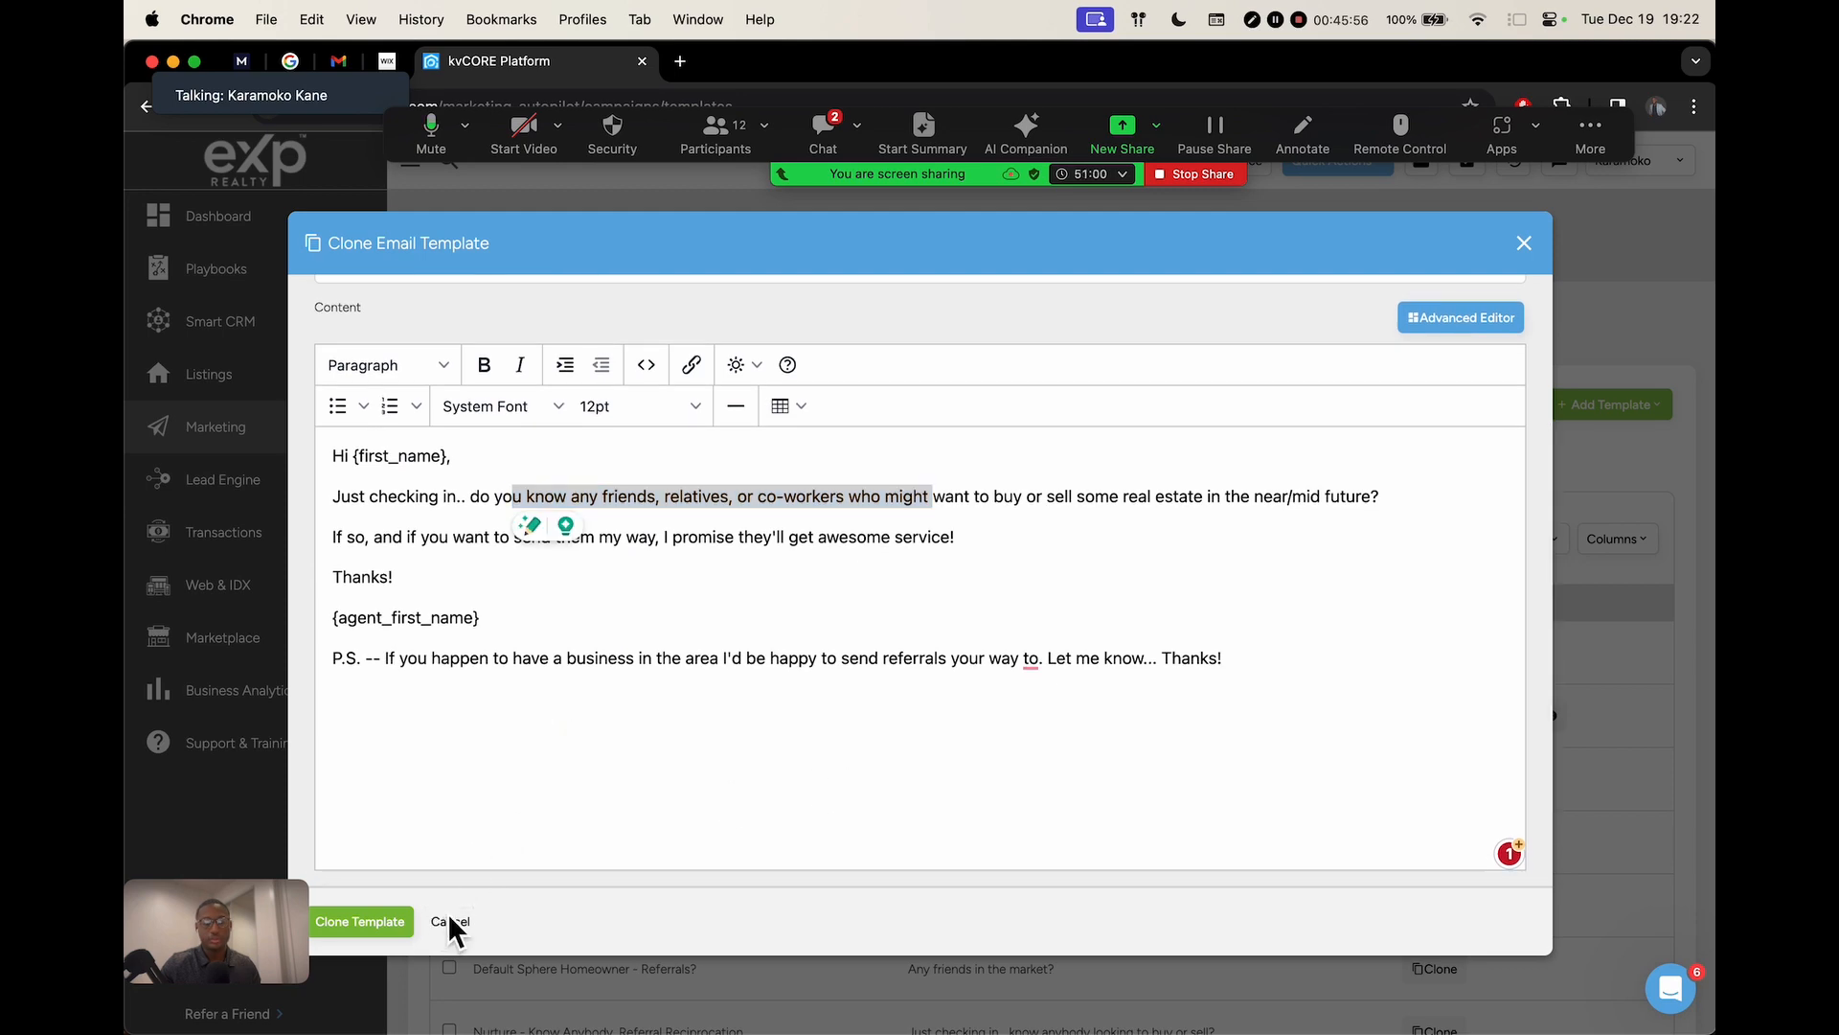
{"action": "left_click", "coordinate": [849, 554]}
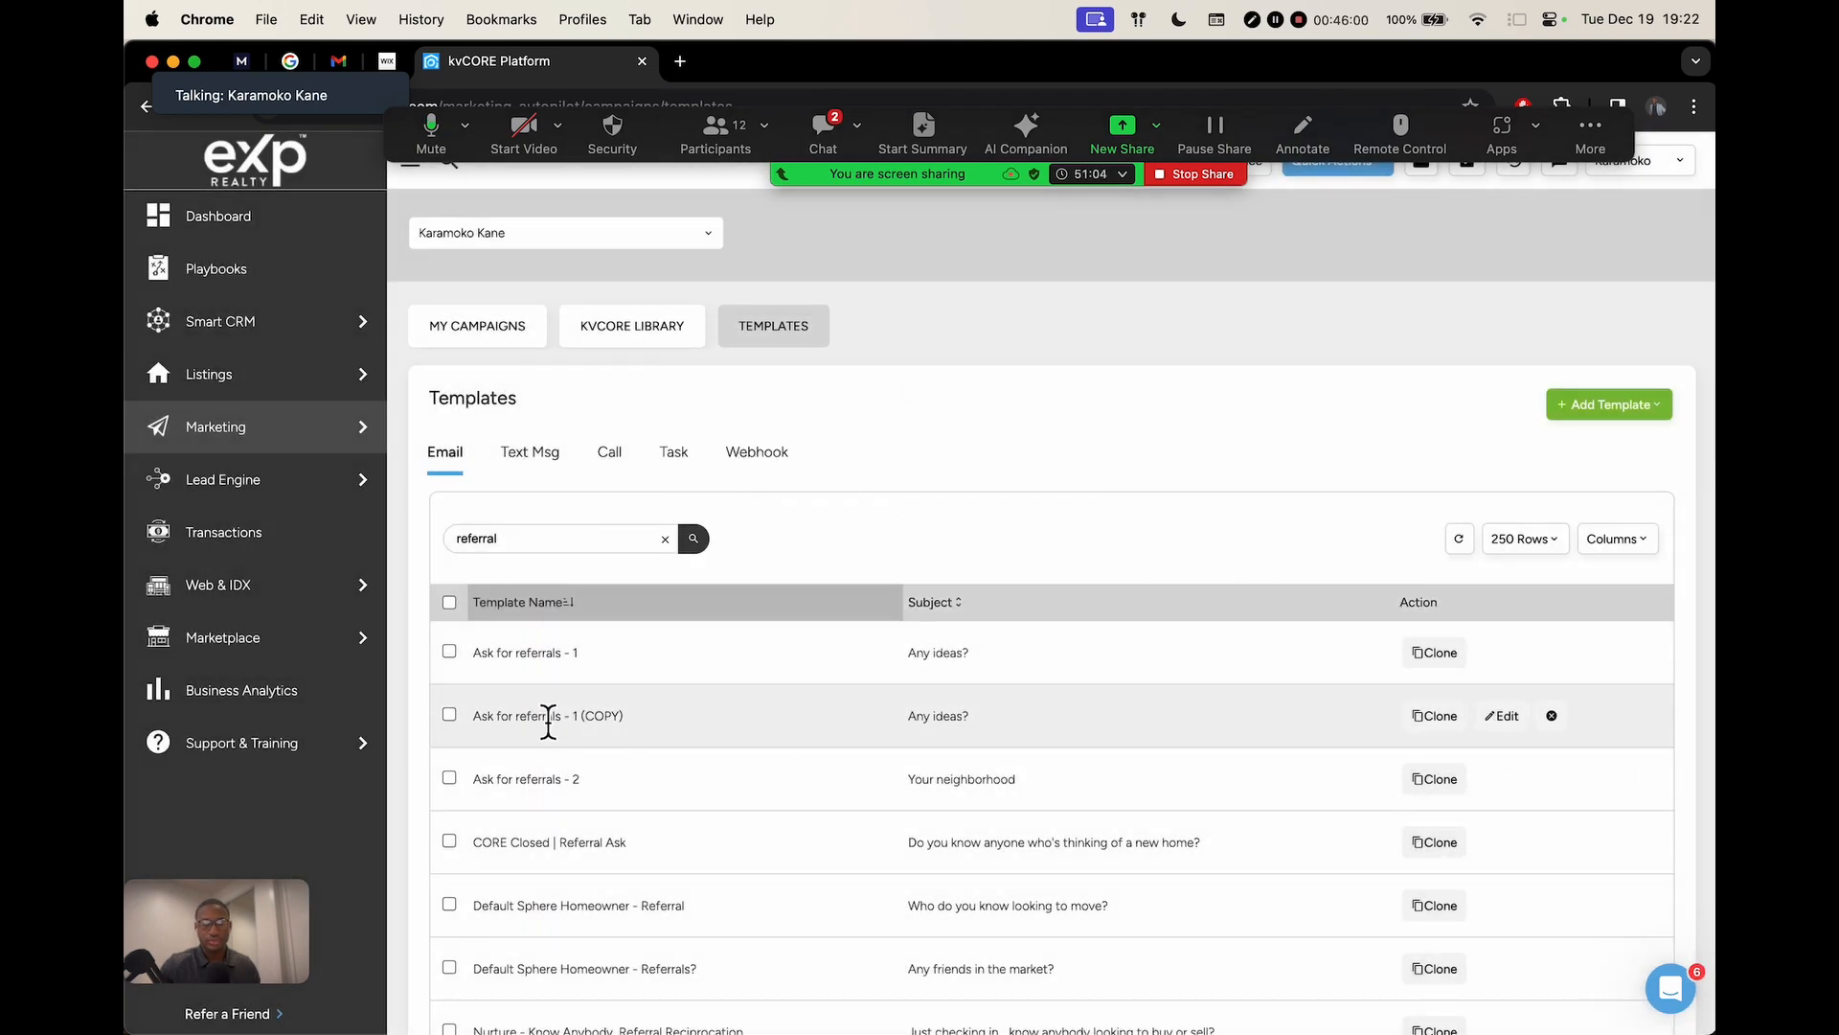
{"action": "scroll", "coordinate": [548, 721], "scroll_direction": "up", "scroll_amount": 5}
{"action": "left_click_drag", "start_coordinate": [418, 737], "coordinate": [710, 721]}
{"action": "left_click", "coordinate": [692, 731]}
{"action": "scroll", "coordinate": [692, 731], "scroll_direction": "down", "scroll_amount": 5}
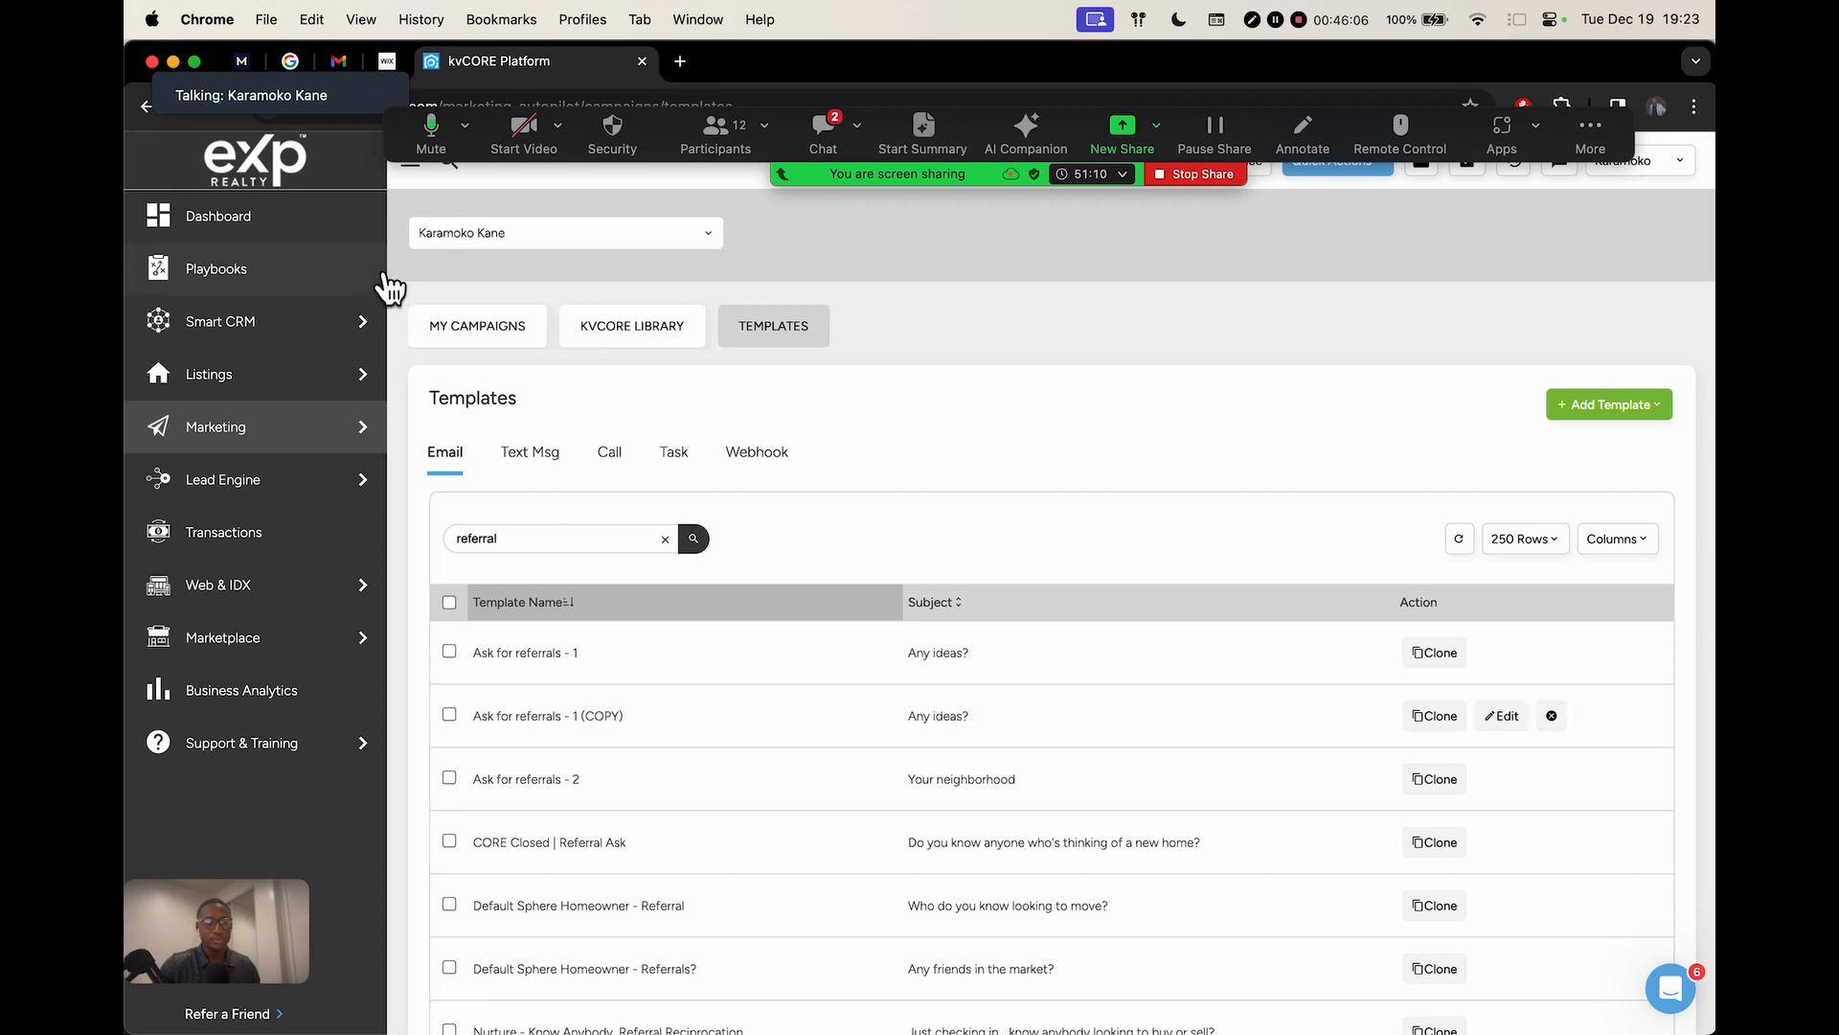
Go to All Contacts, filter to the FAKECONTACTS tab, and open the first contact
{"action": "left_click", "coordinate": [287, 323]}
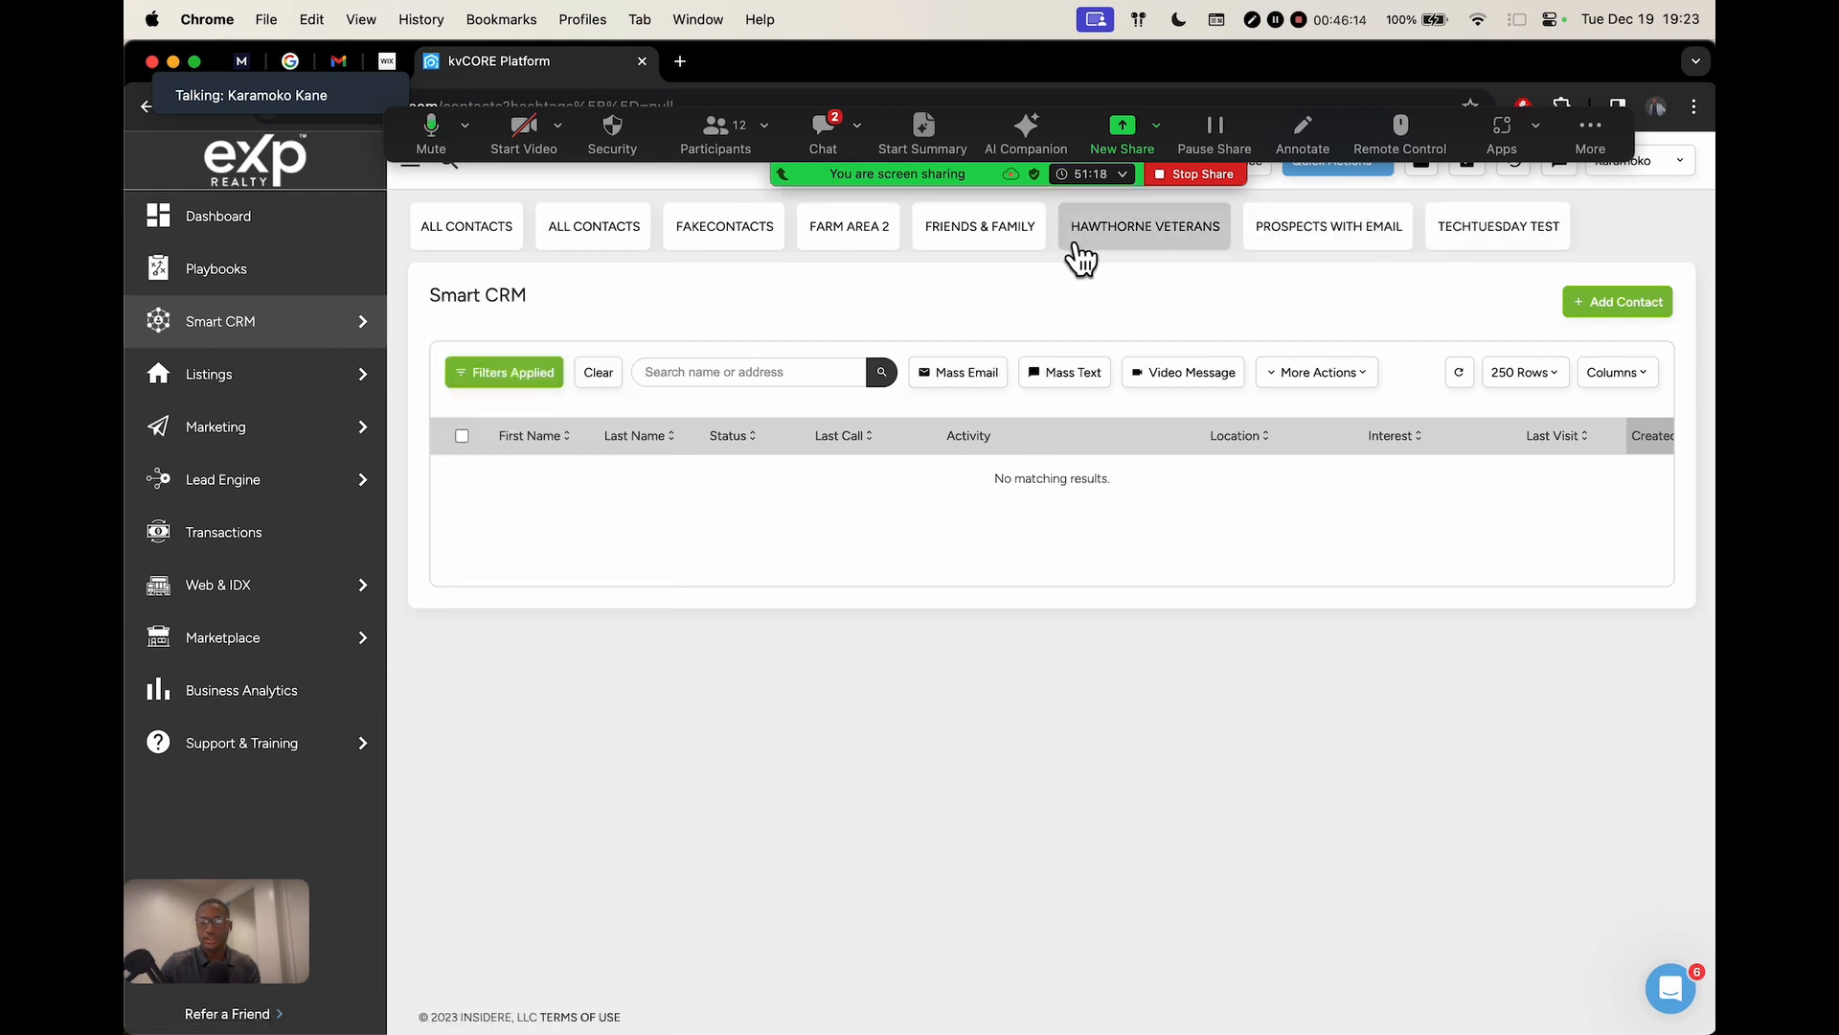
{"action": "left_click", "coordinate": [765, 238]}
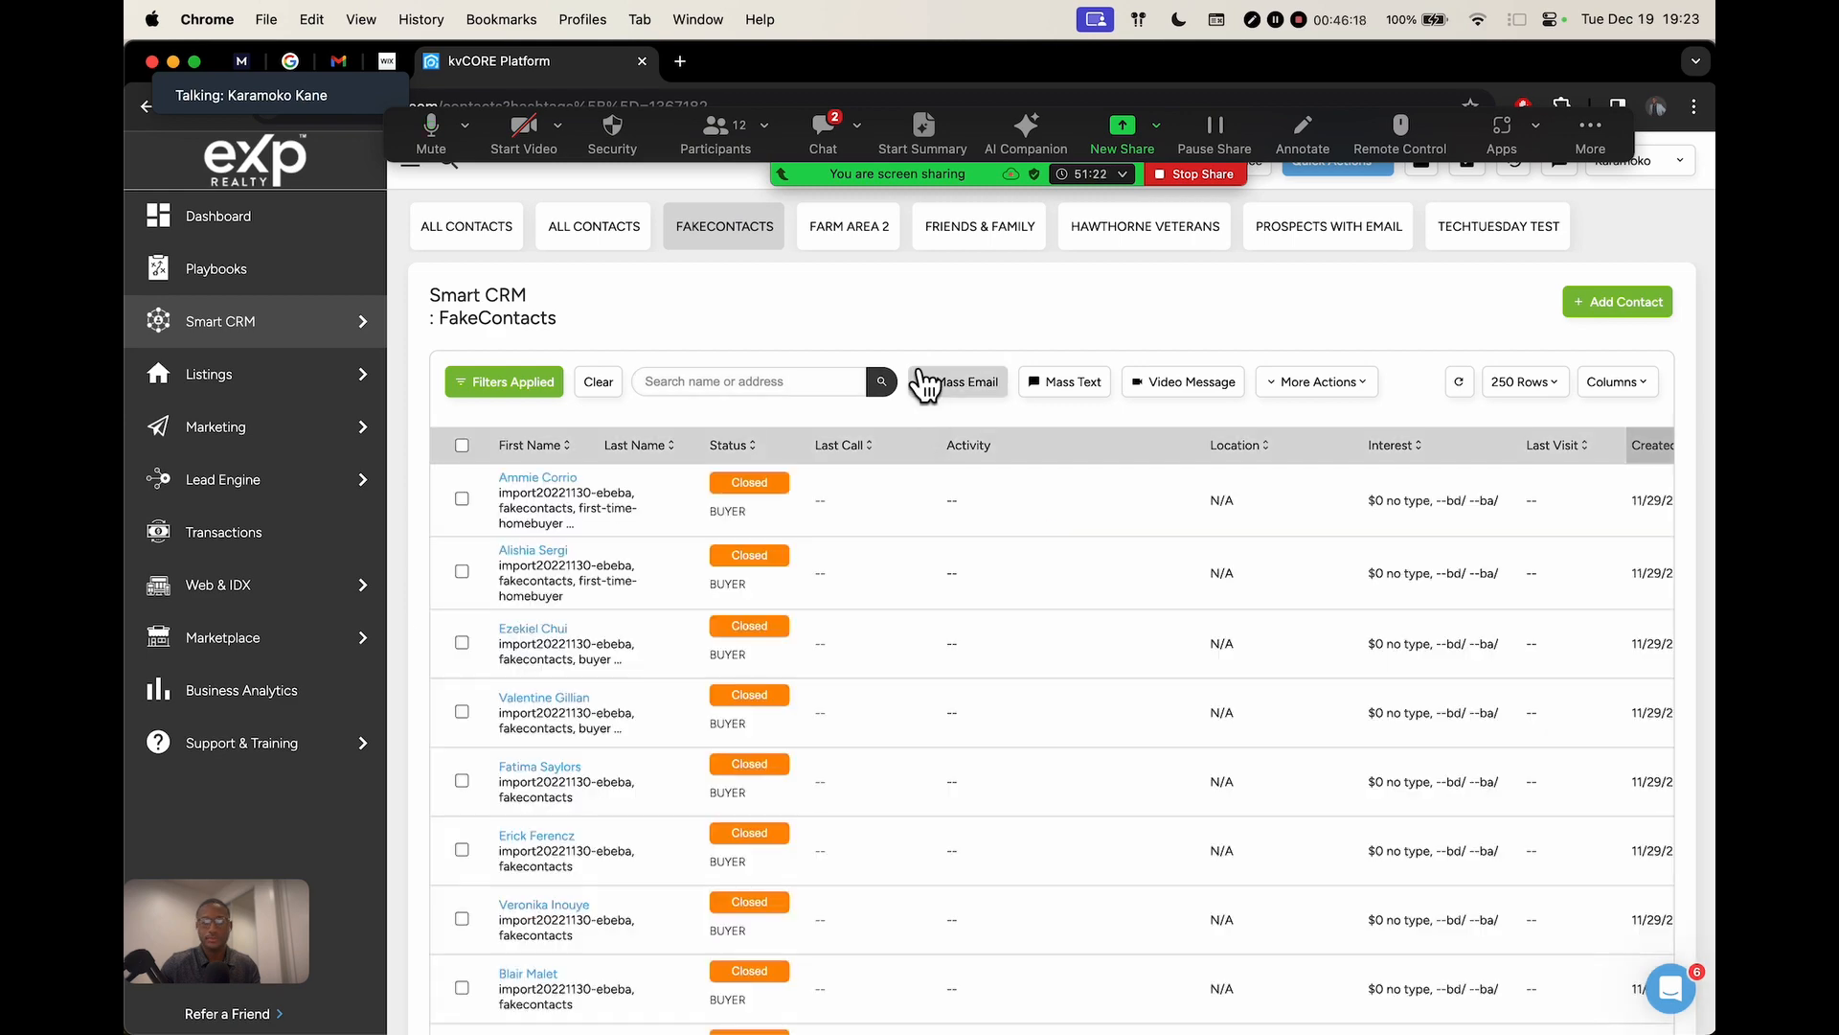
{"action": "left_click", "coordinate": [537, 478]}
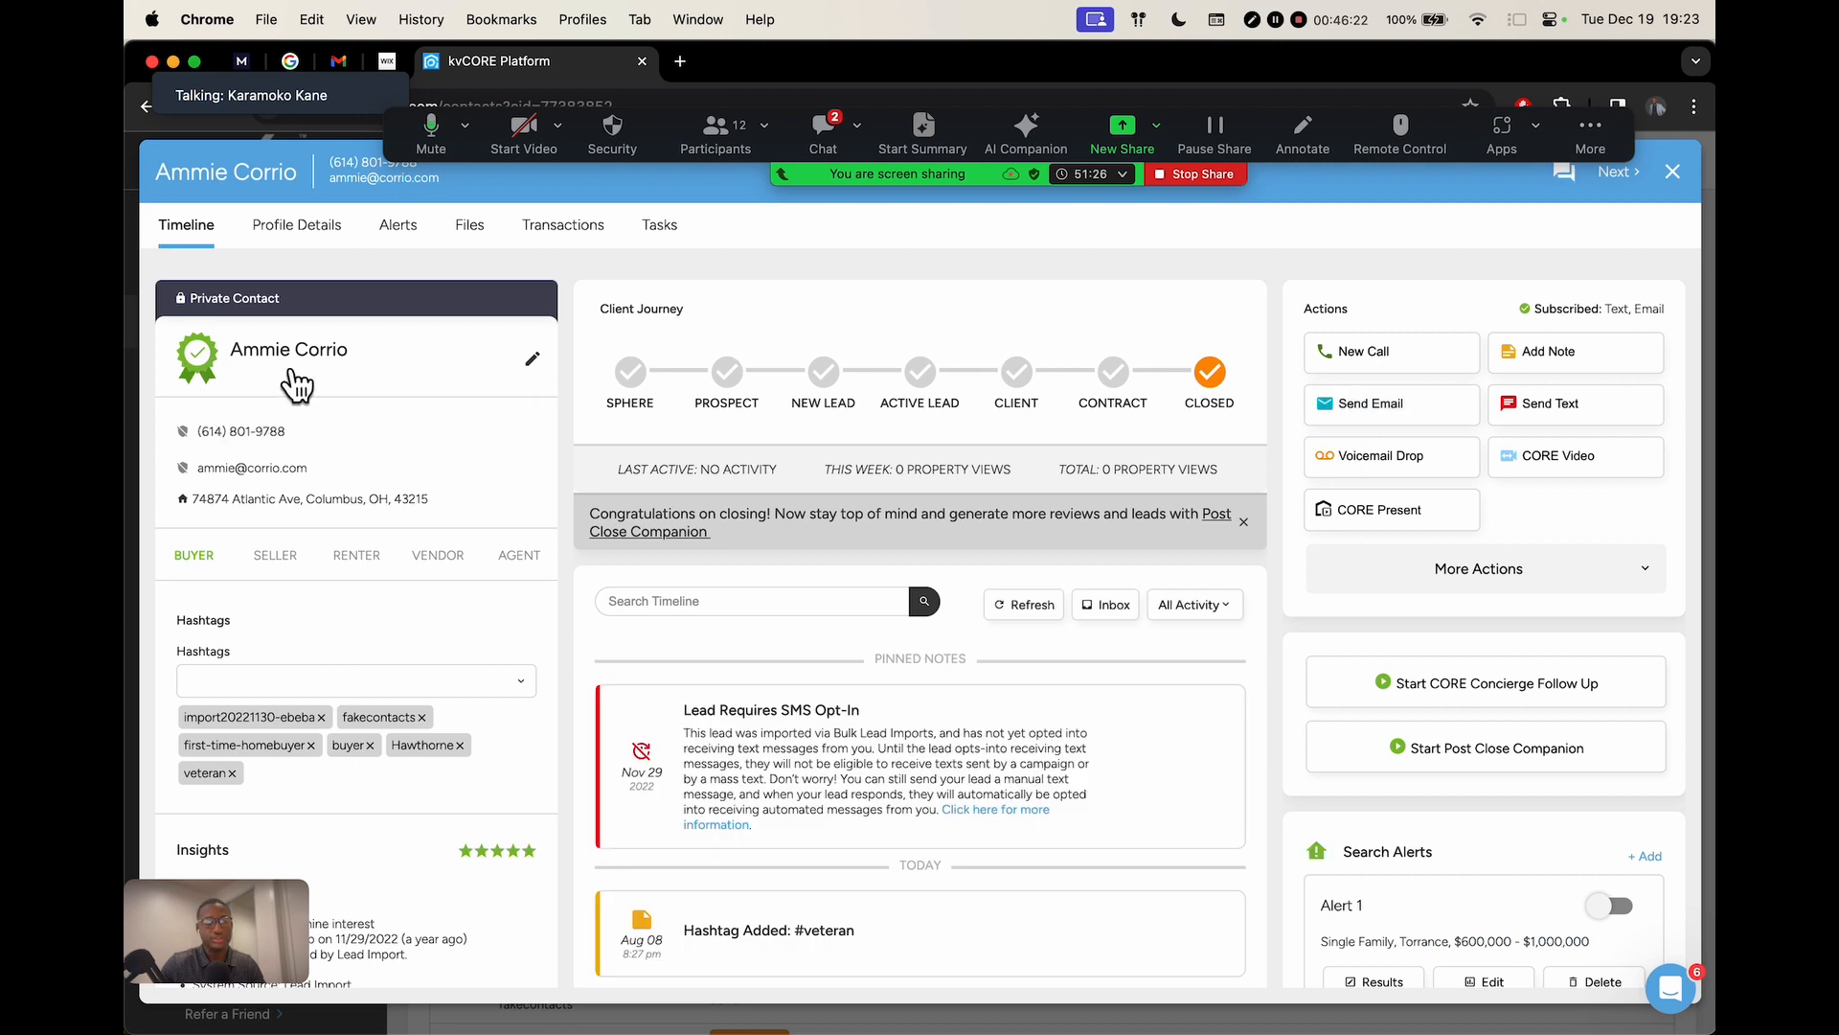
Start an email to the contact using the Ask for referrals template
{"action": "left_click", "coordinate": [1400, 404]}
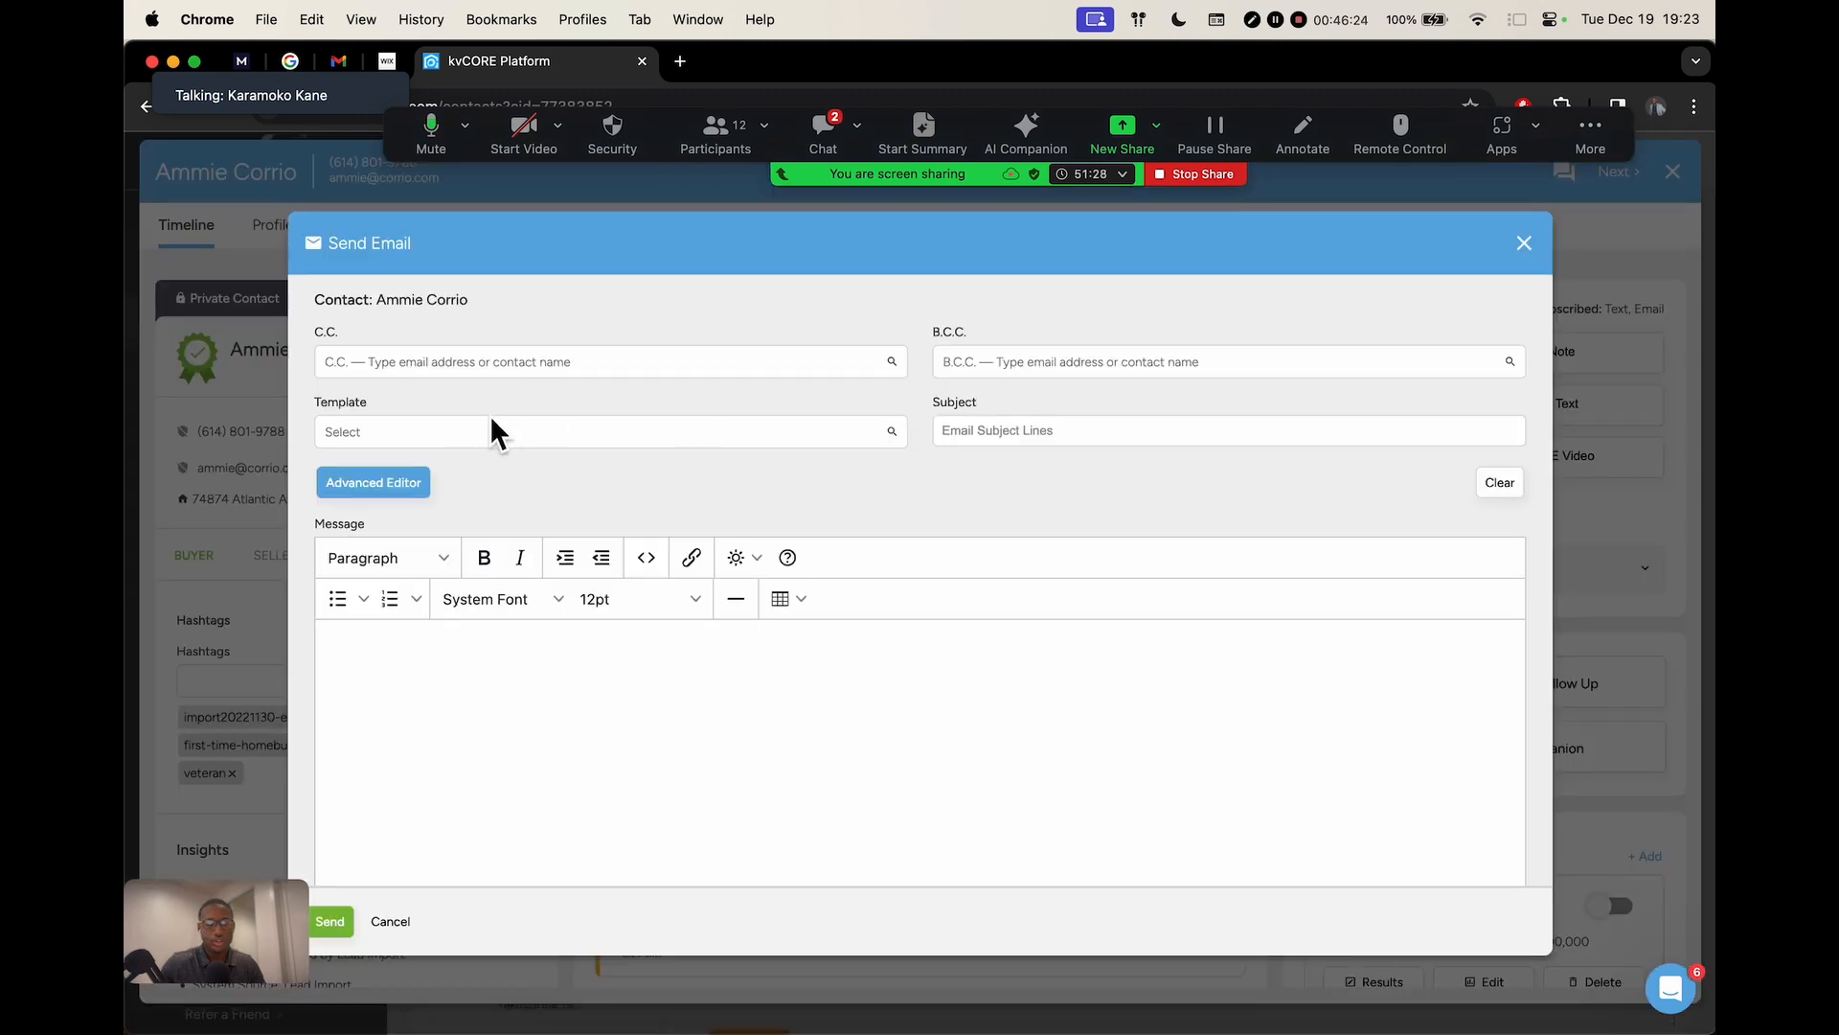
{"action": "left_click", "coordinate": [386, 442]}
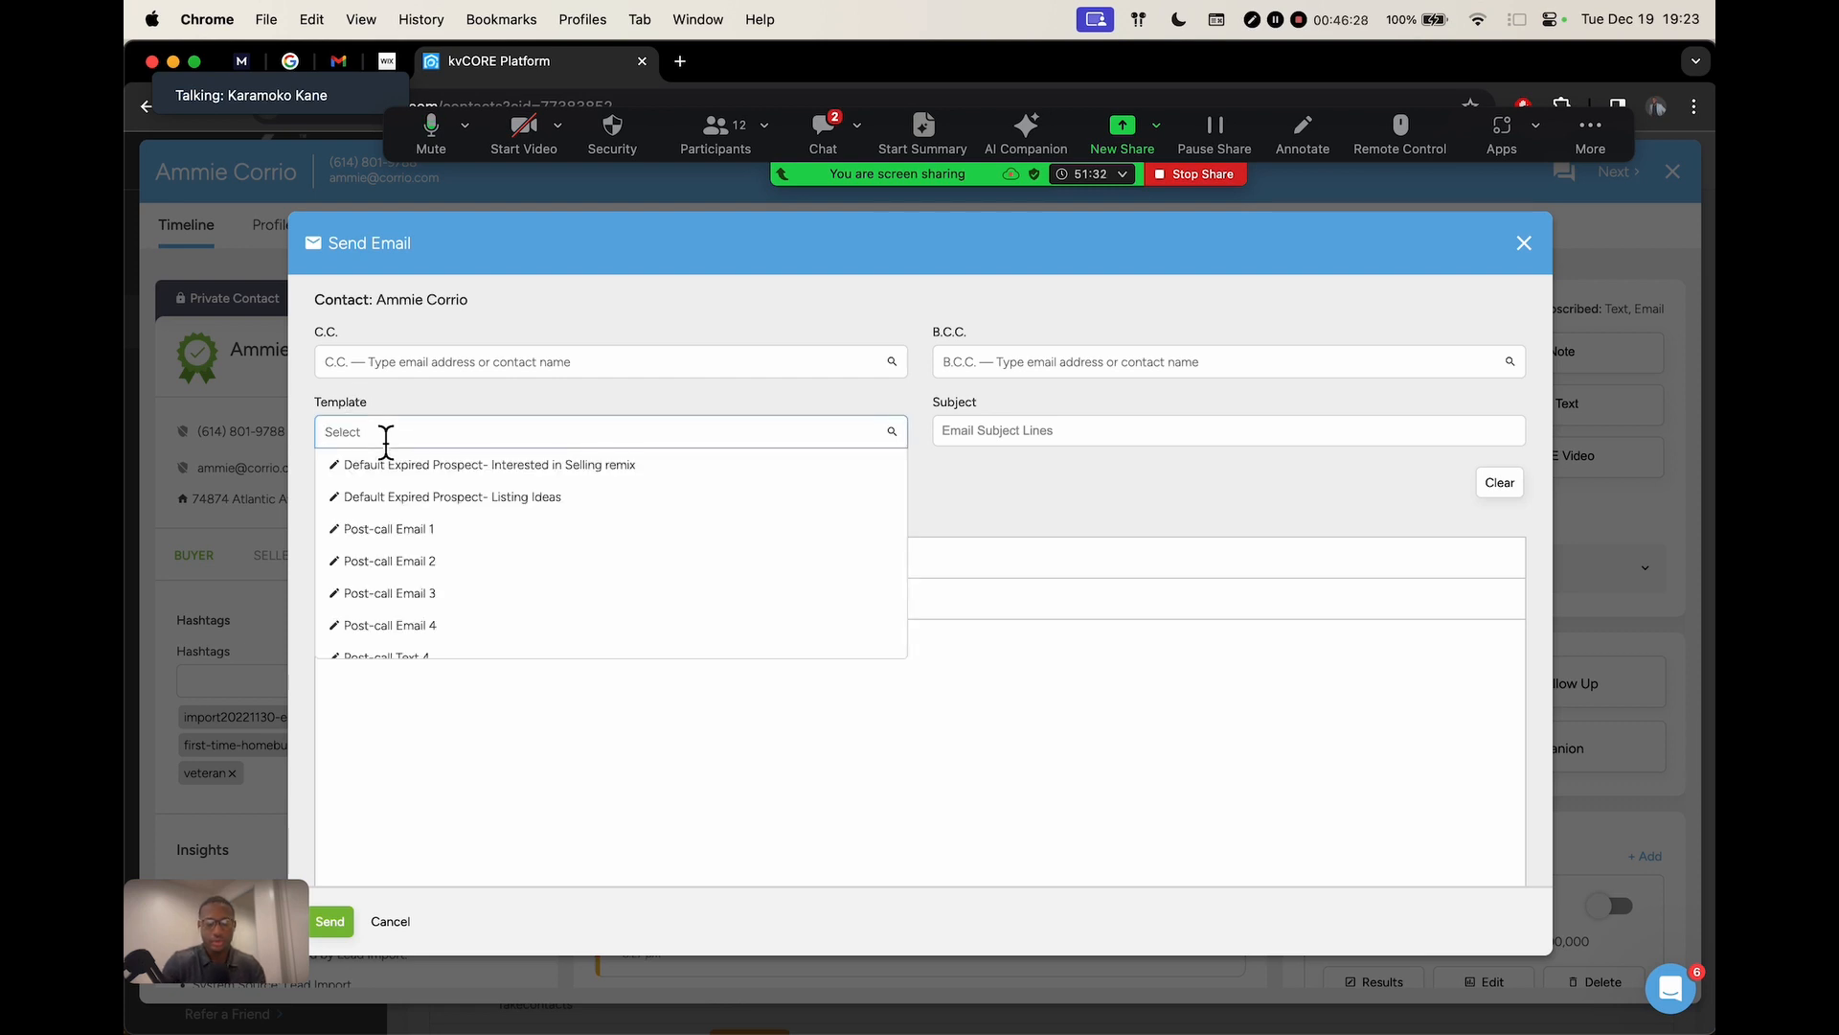
{"action": "type", "text": "referra"}
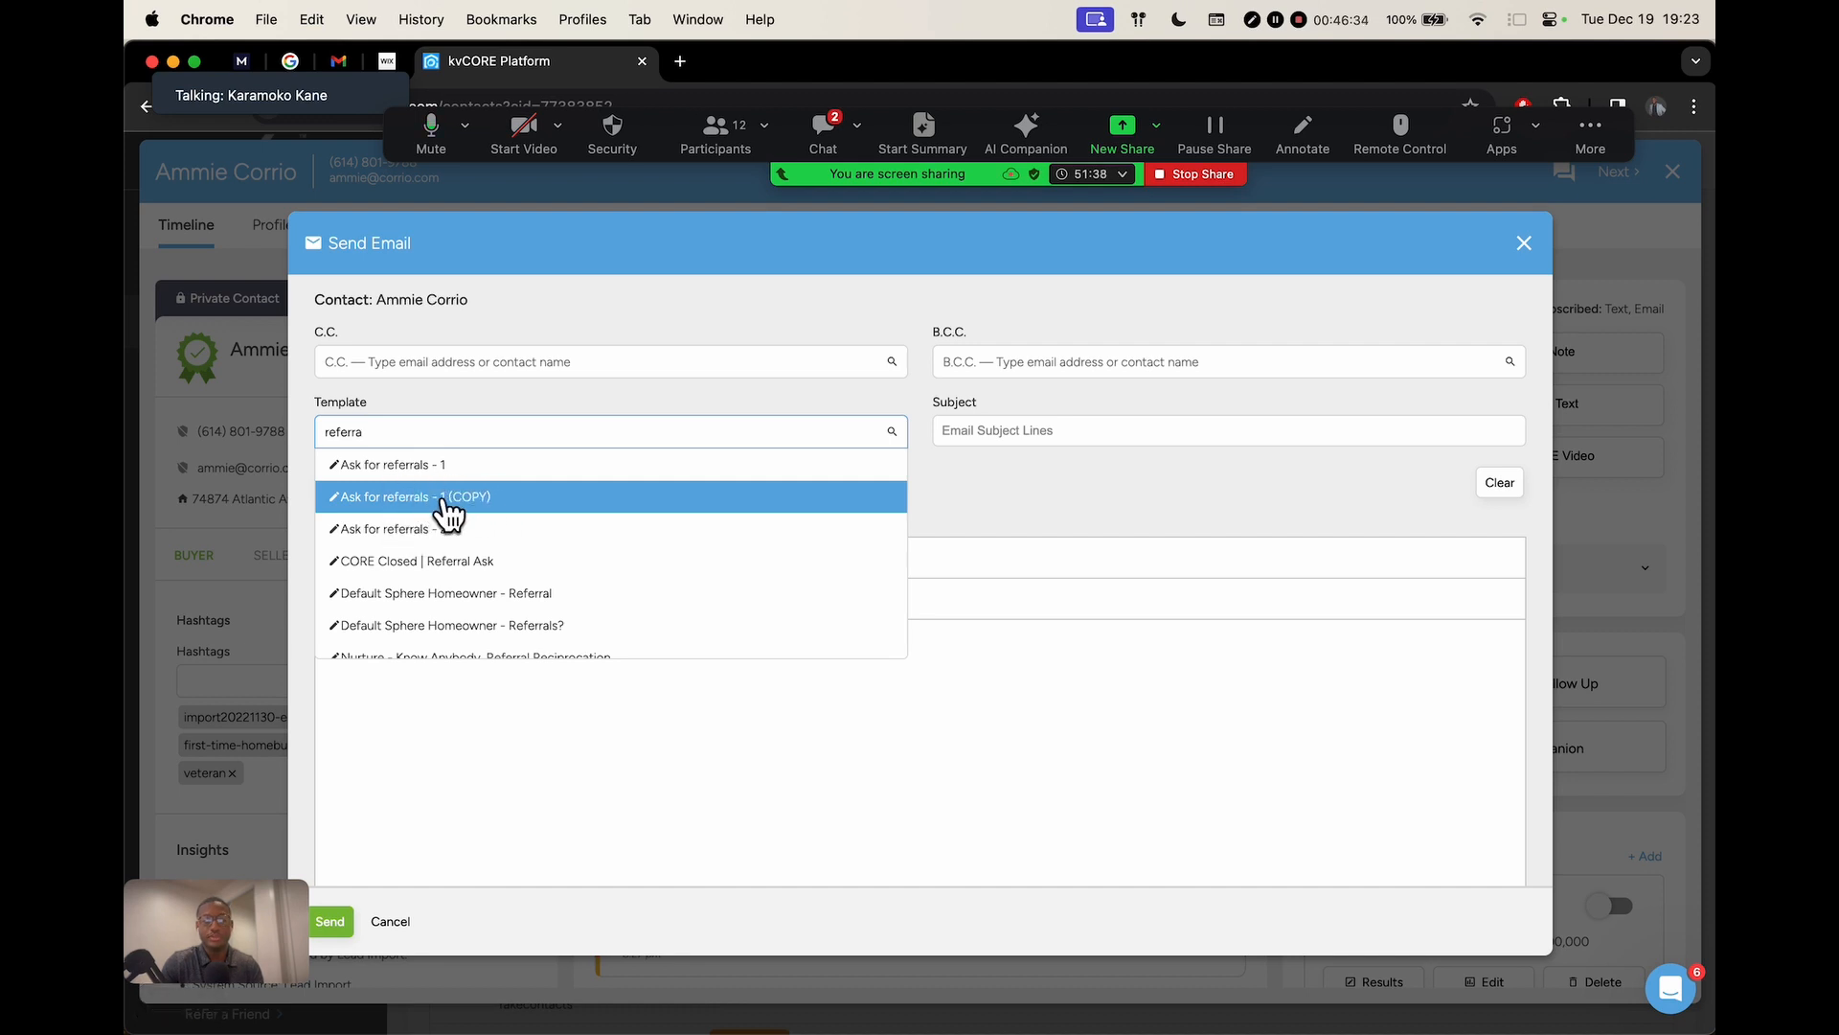
{"action": "left_click", "coordinate": [437, 498]}
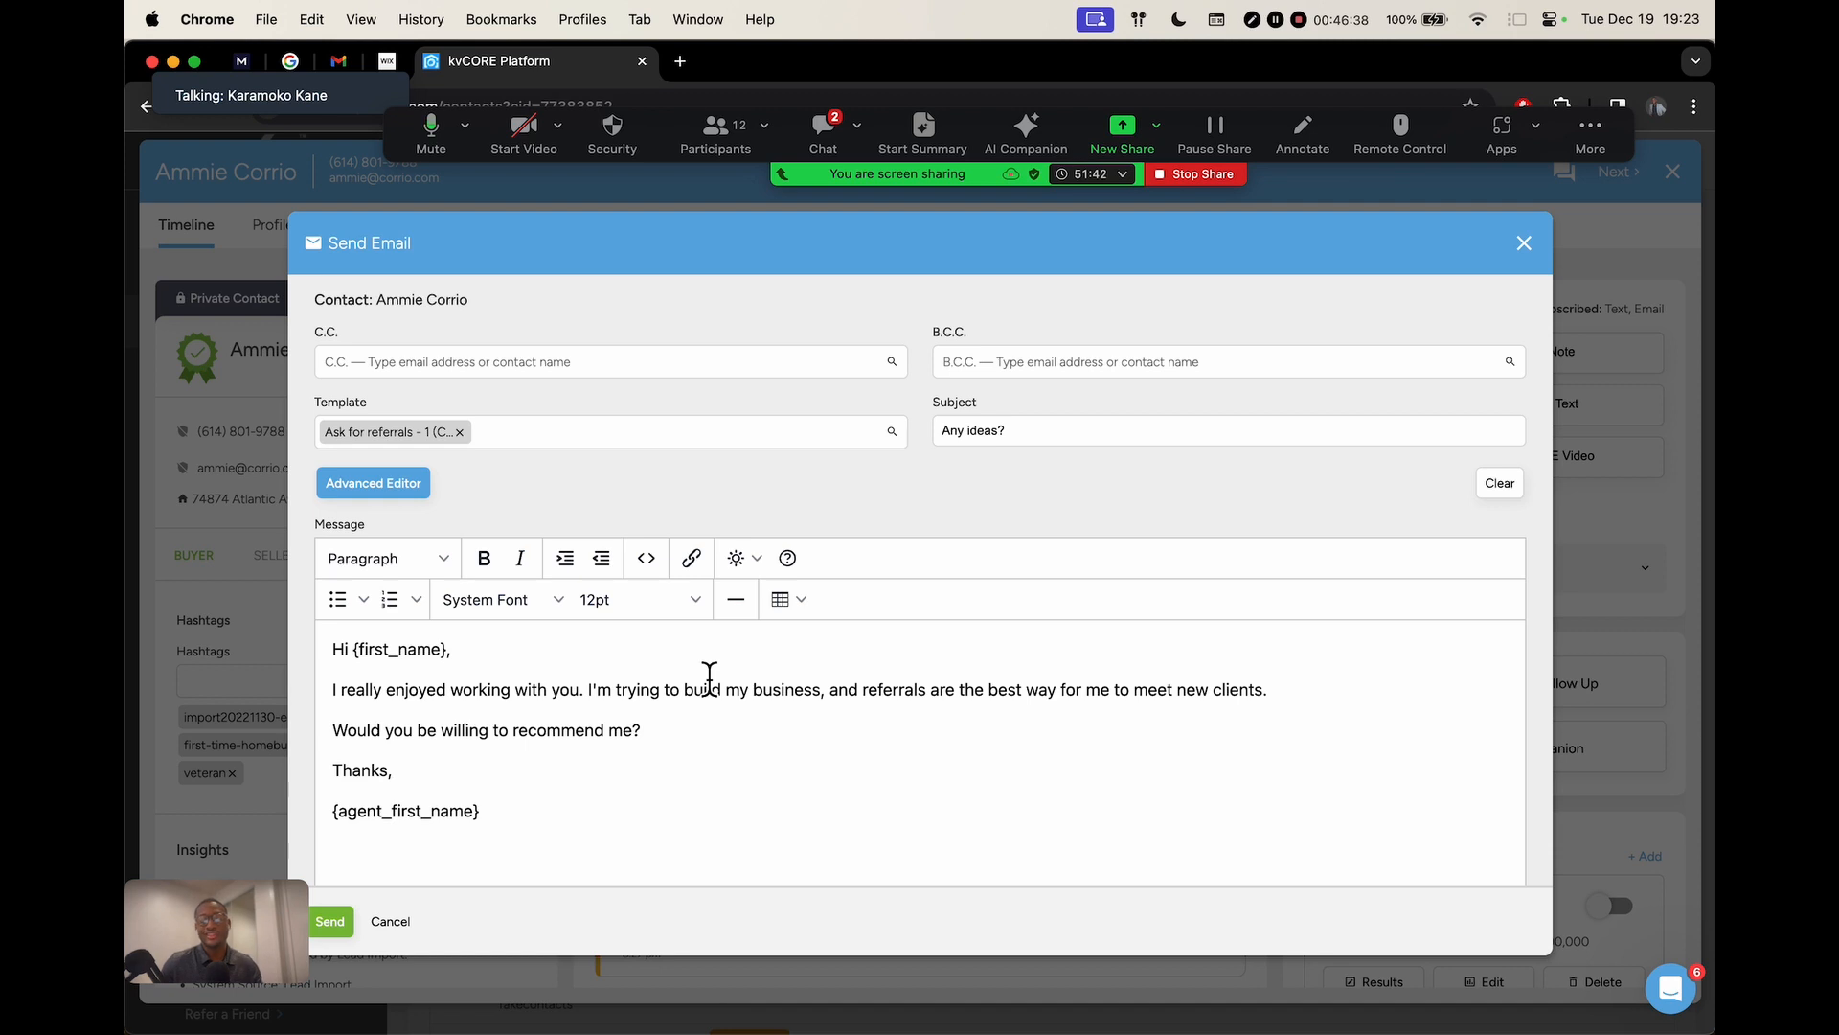
Swap in the Holiday - Thanksgiving 2 template, review it, and close the email unsent
{"action": "left_click", "coordinate": [466, 440]}
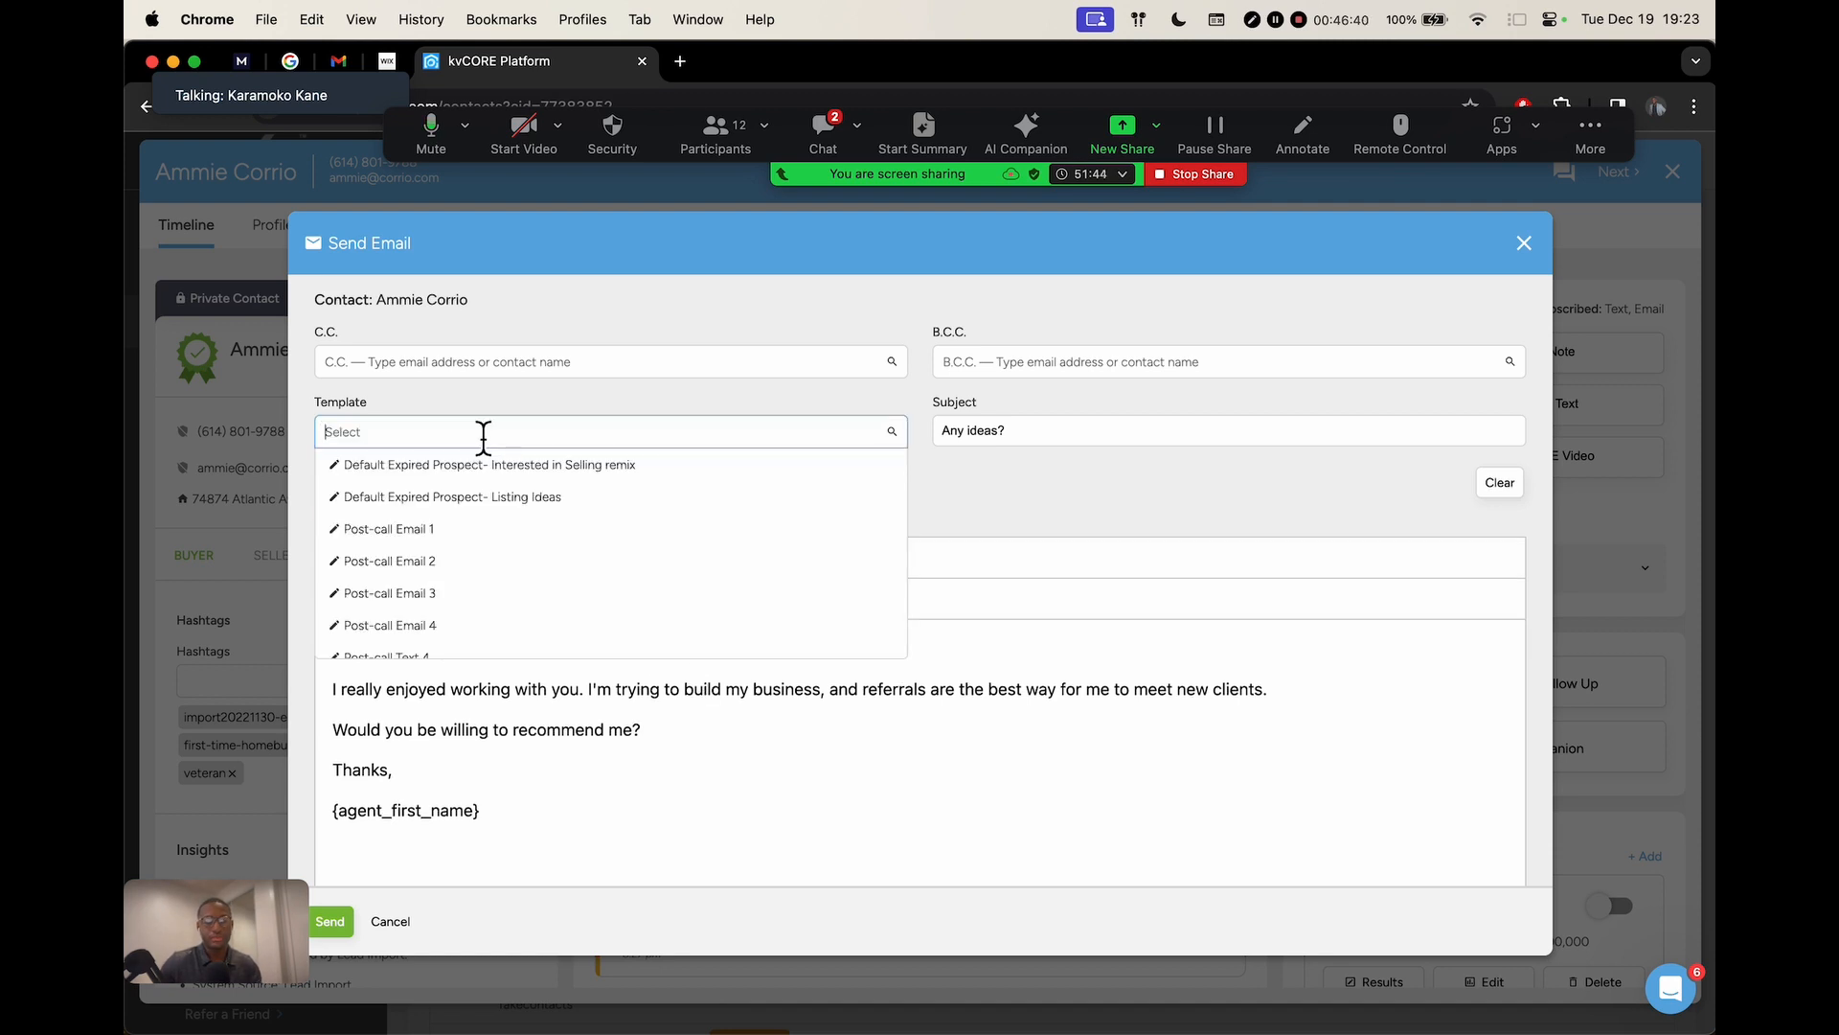
{"action": "type", "text": "holiday"}
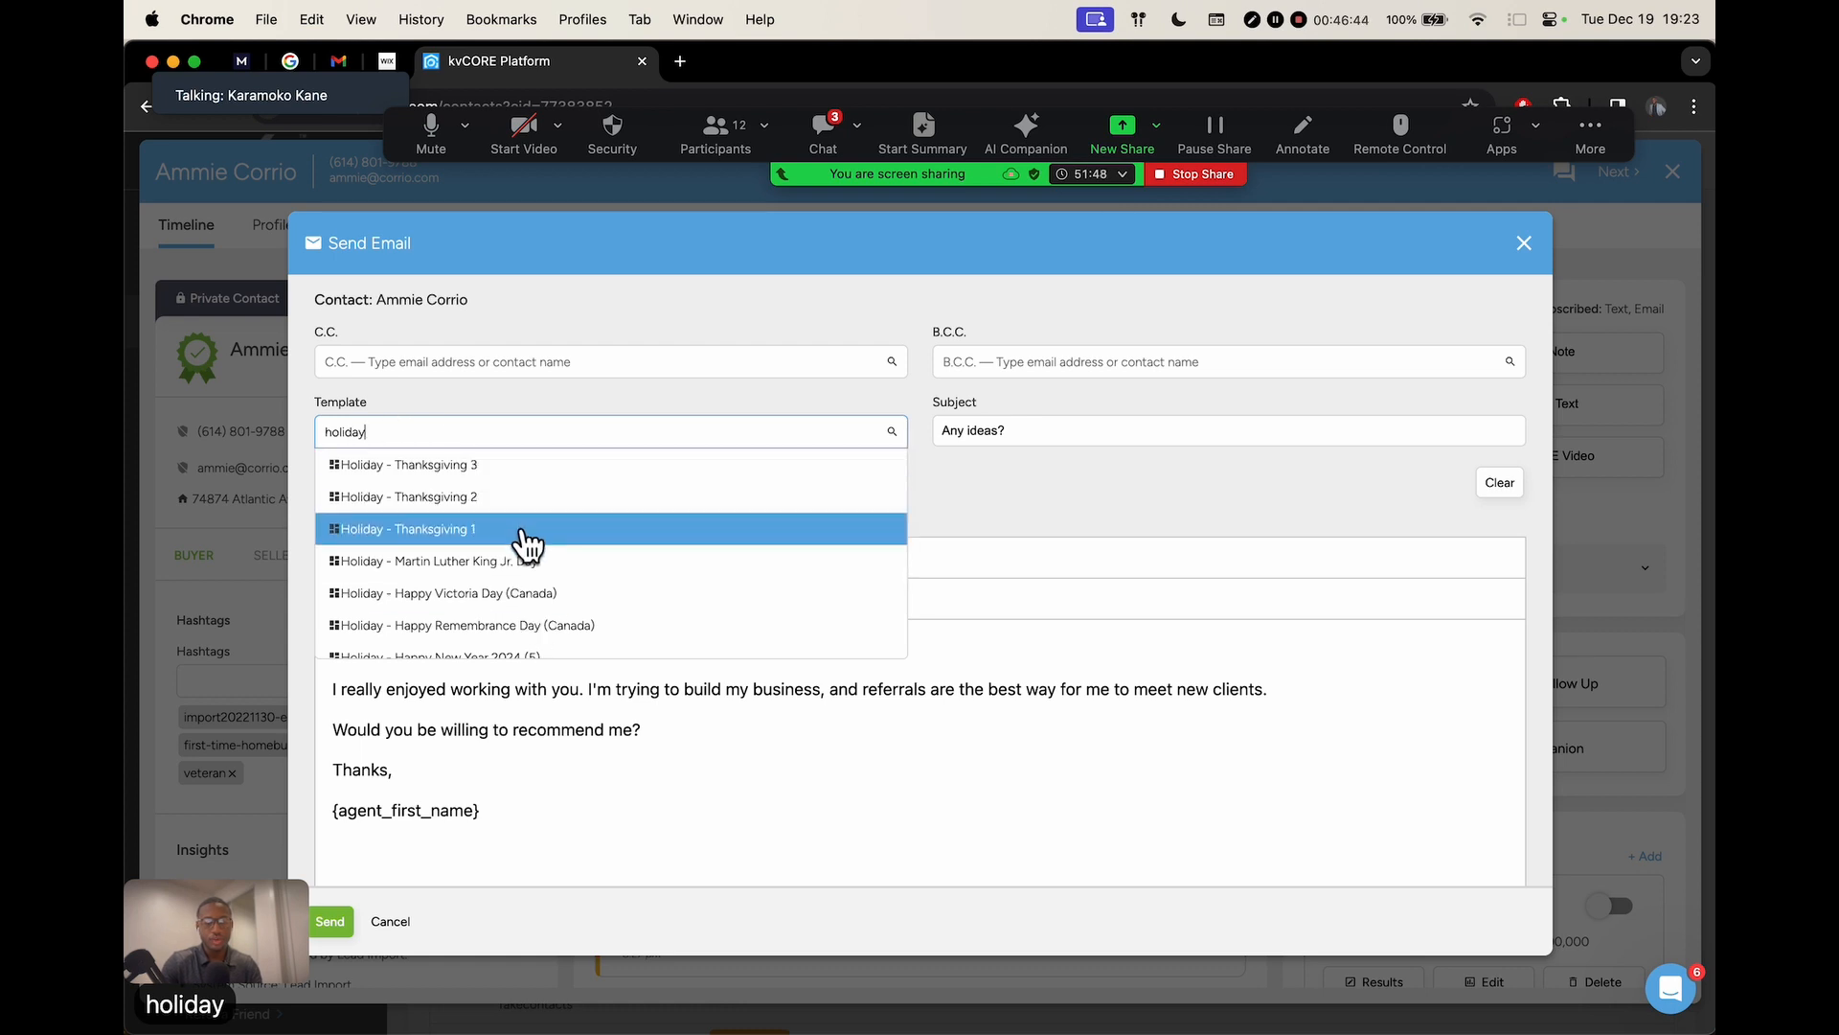
{"action": "left_click", "coordinate": [462, 502]}
{"action": "scroll", "coordinate": [1040, 416], "scroll_direction": "down", "scroll_amount": 3}
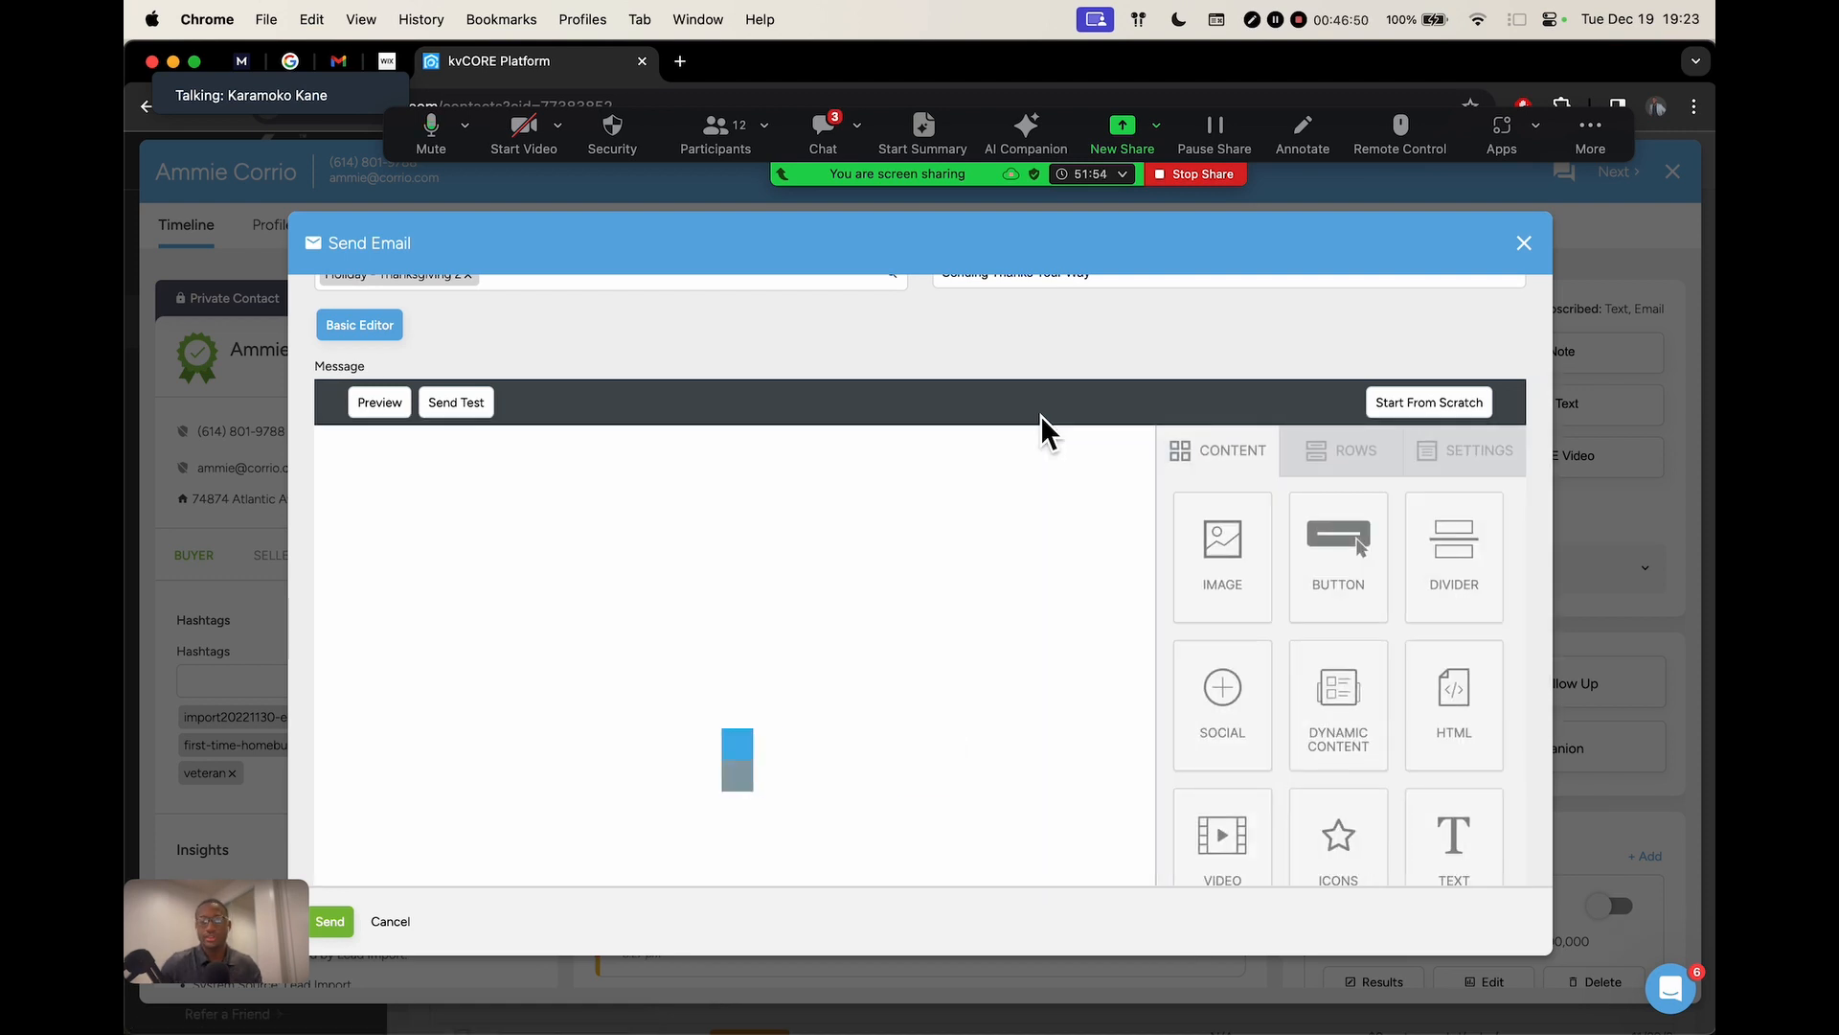
{"action": "scroll", "coordinate": [1039, 383], "scroll_direction": "down", "scroll_amount": 2}
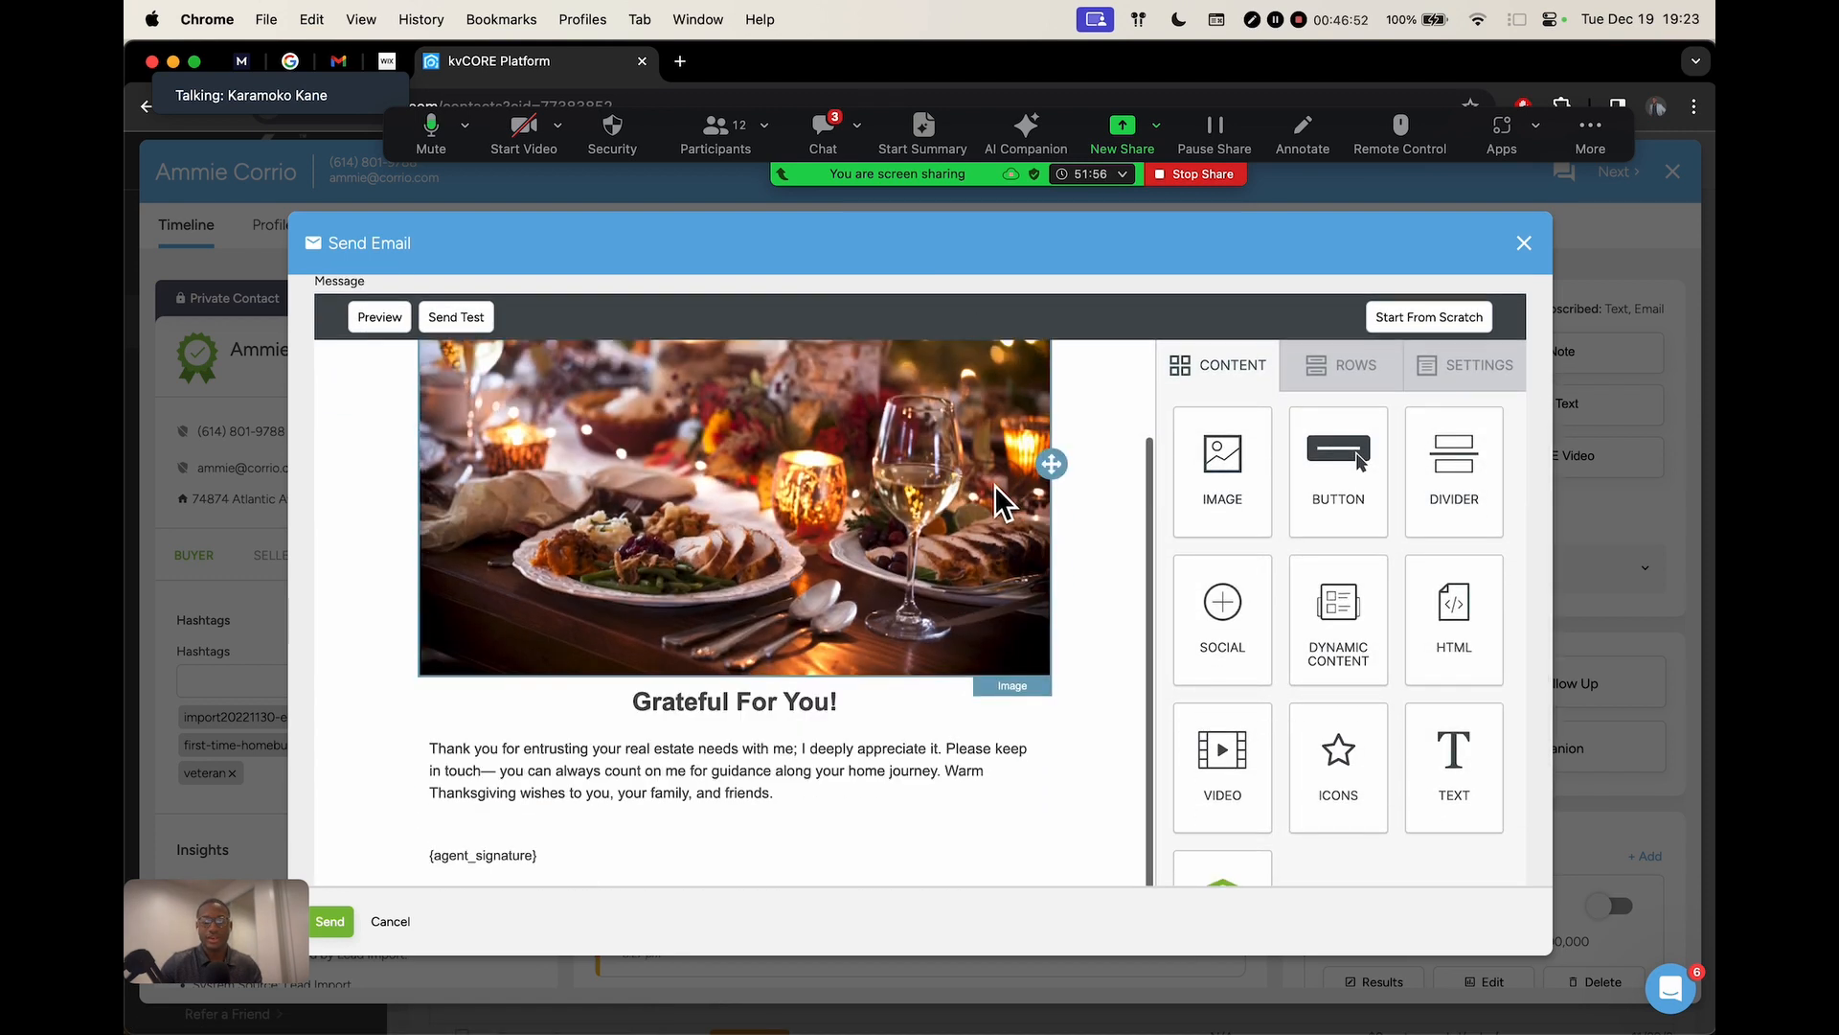
{"action": "scroll", "coordinate": [1000, 498], "scroll_direction": "up", "scroll_amount": 4}
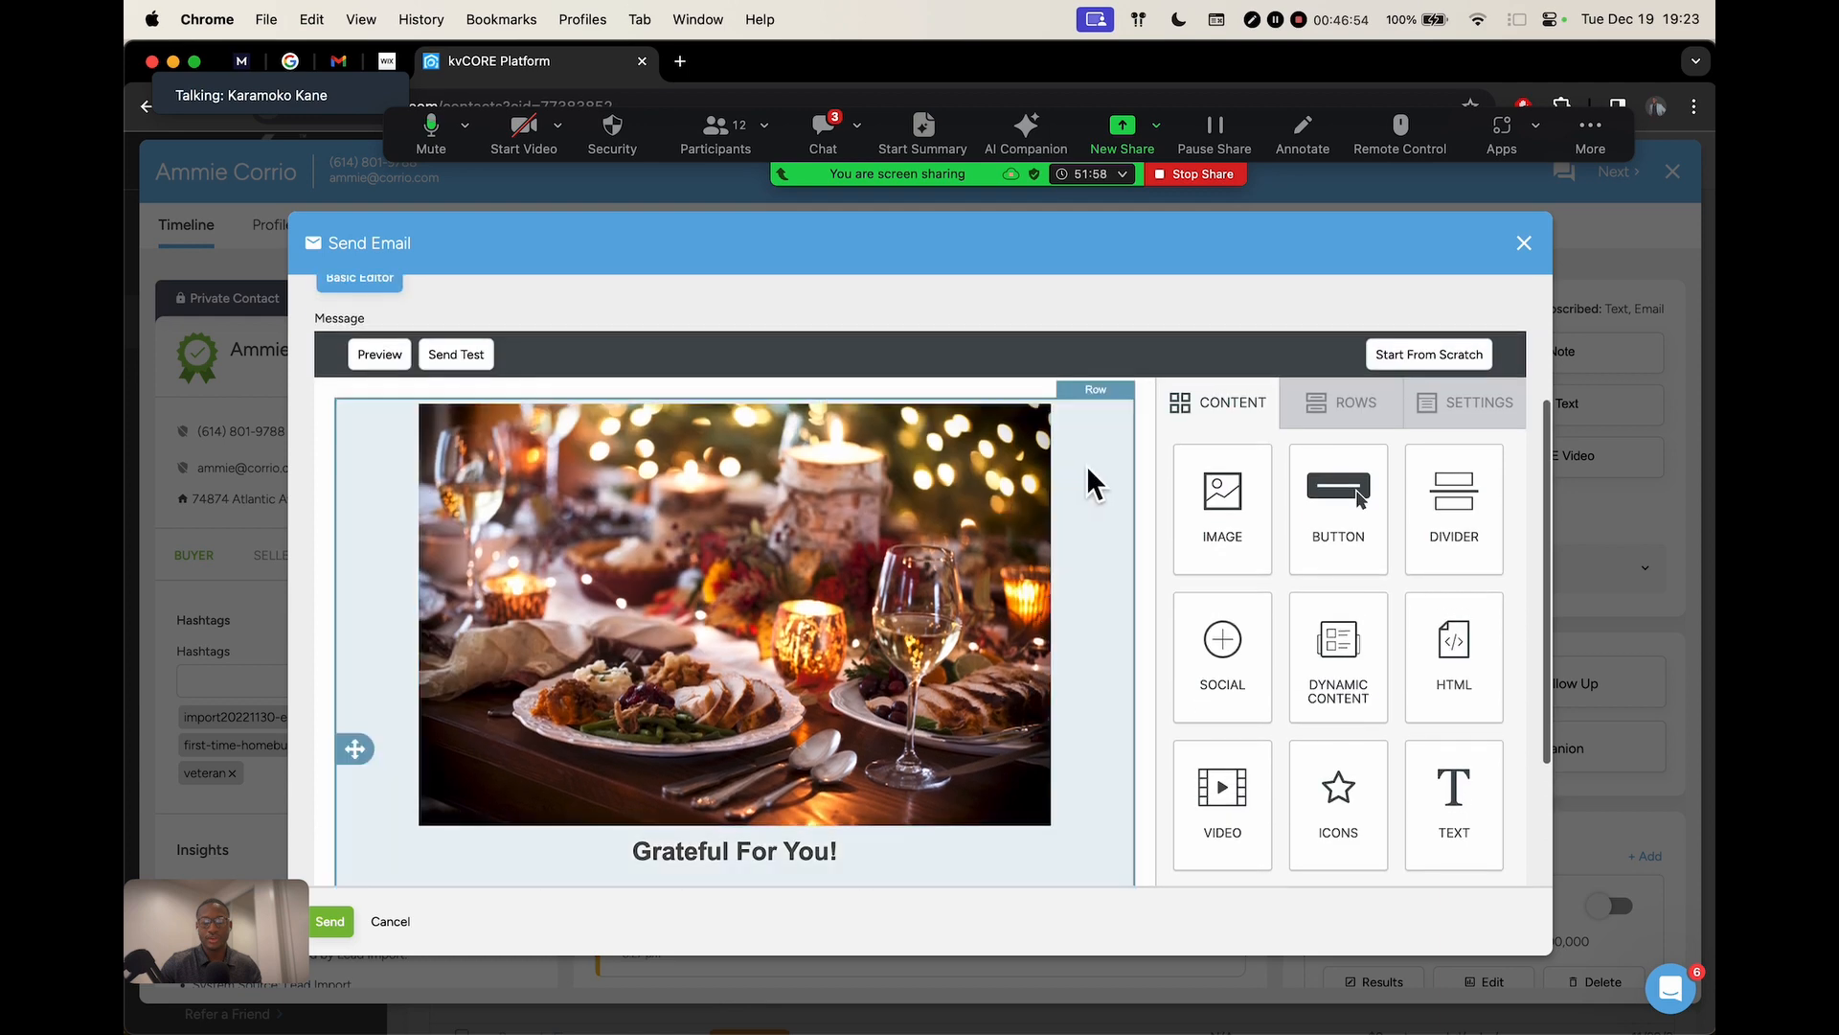
{"action": "scroll", "coordinate": [1184, 431], "scroll_direction": "up", "scroll_amount": 4}
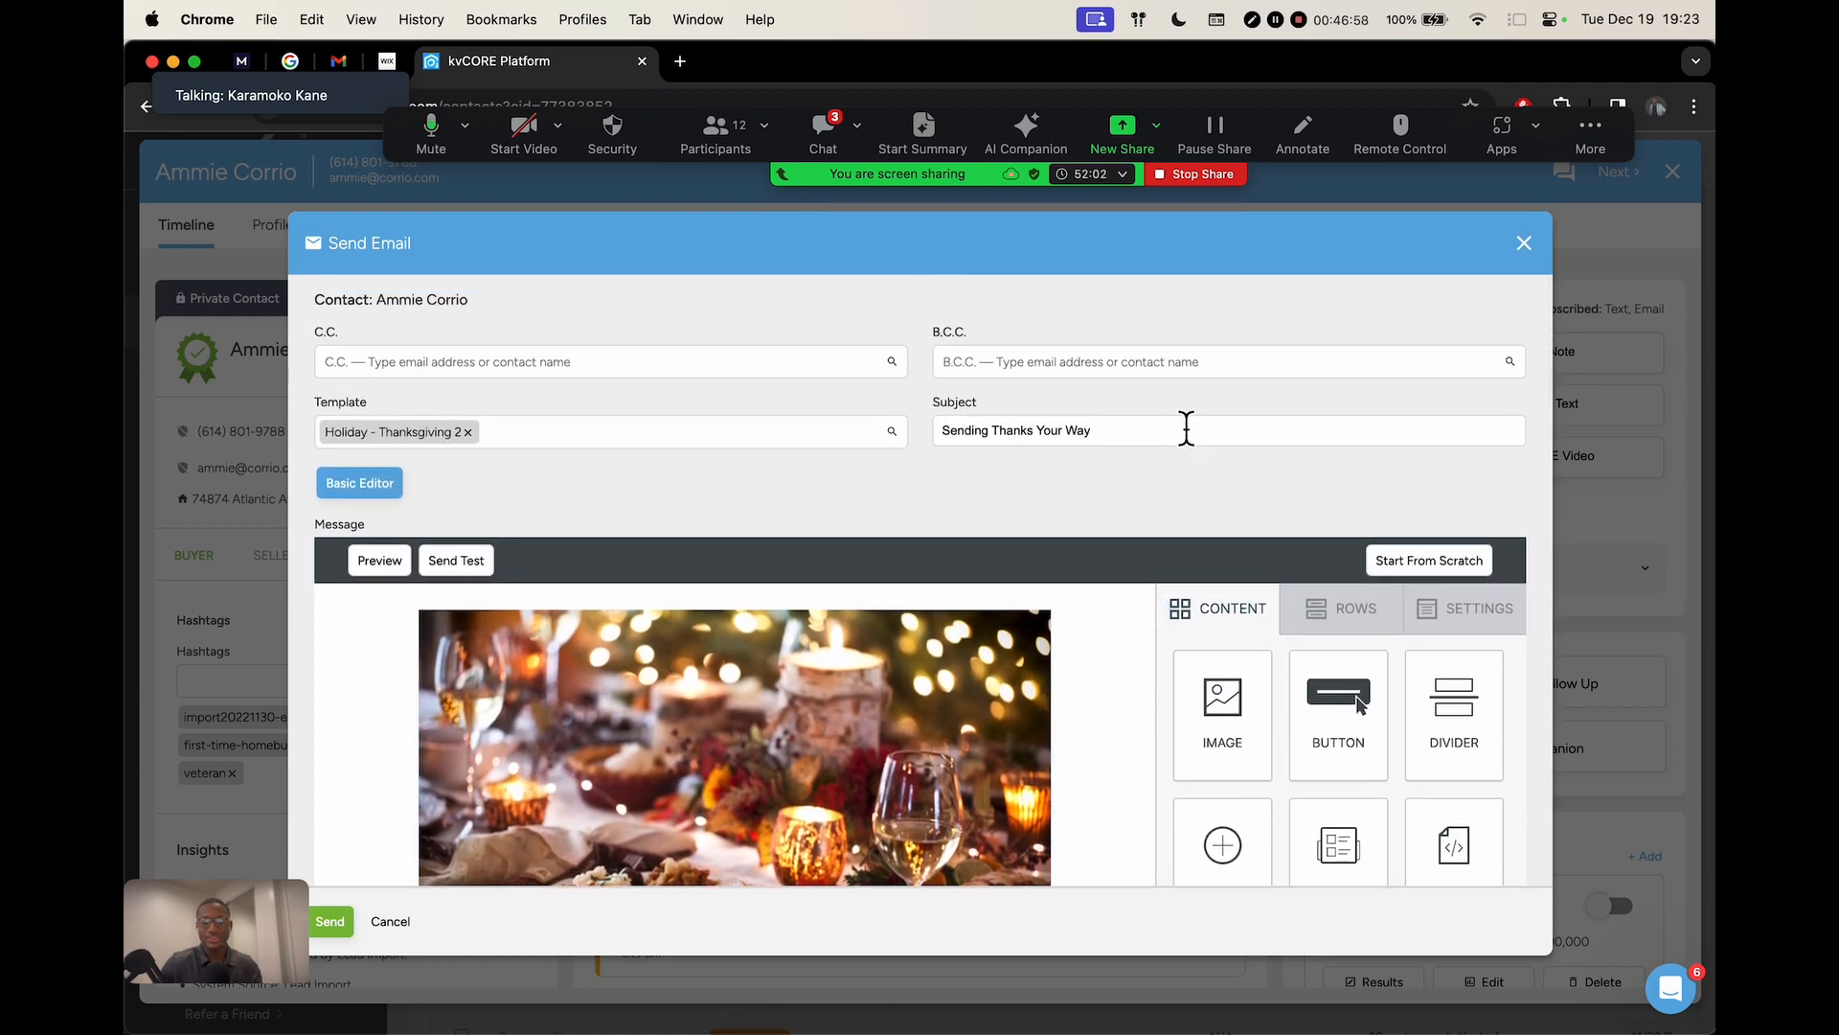
{"action": "scroll", "coordinate": [877, 414], "scroll_direction": "down", "scroll_amount": 3}
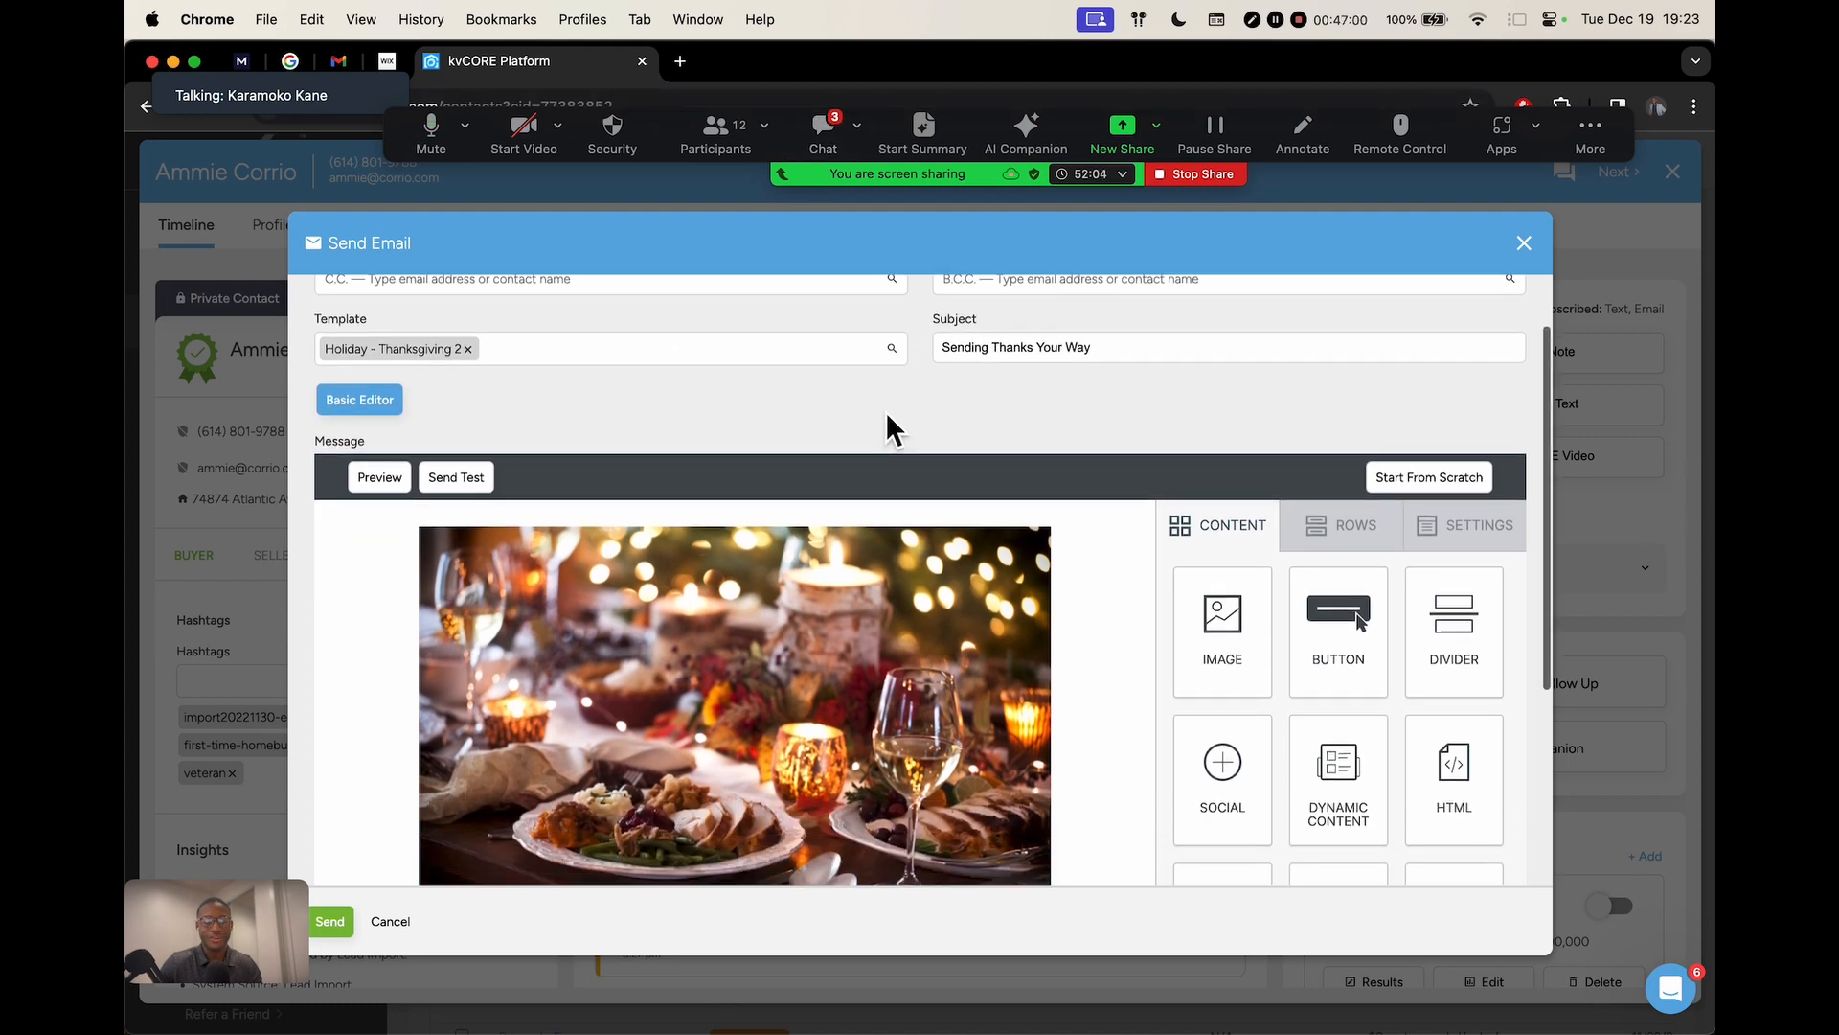
{"action": "scroll", "coordinate": [885, 410], "scroll_direction": "down", "scroll_amount": 2}
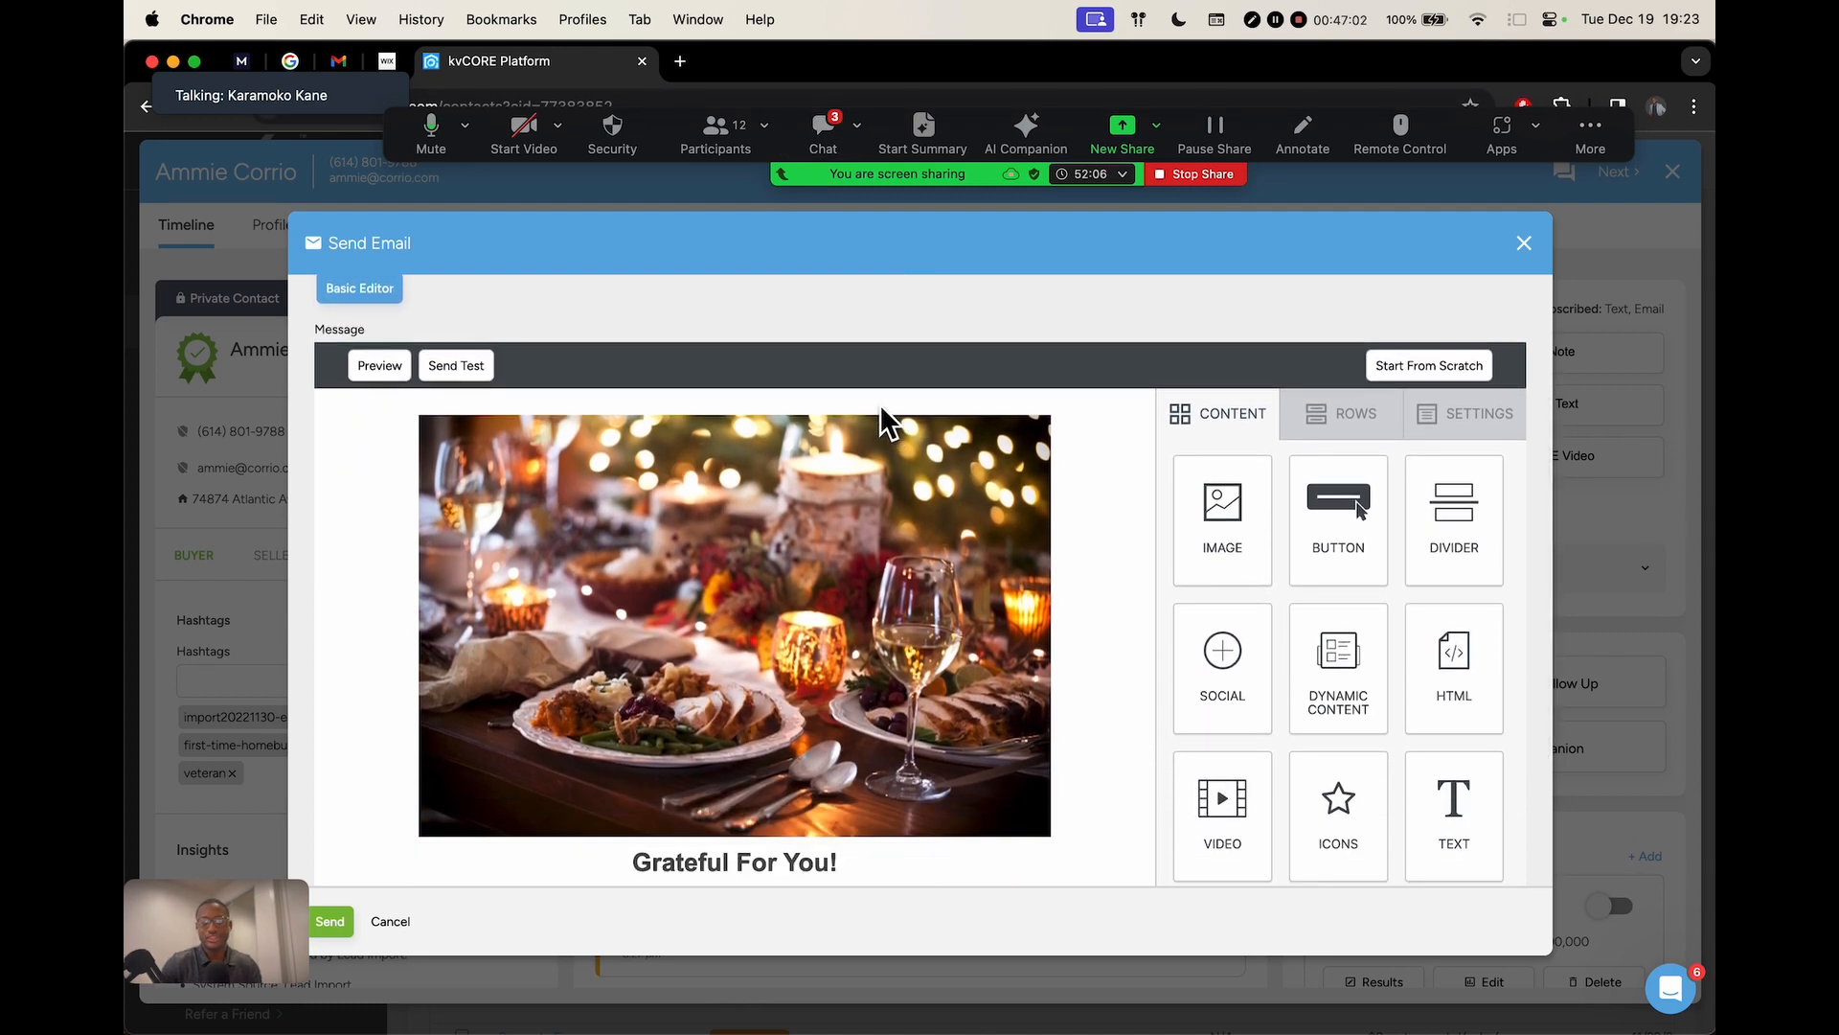
{"action": "scroll", "coordinate": [958, 364], "scroll_direction": "up", "scroll_amount": 5}
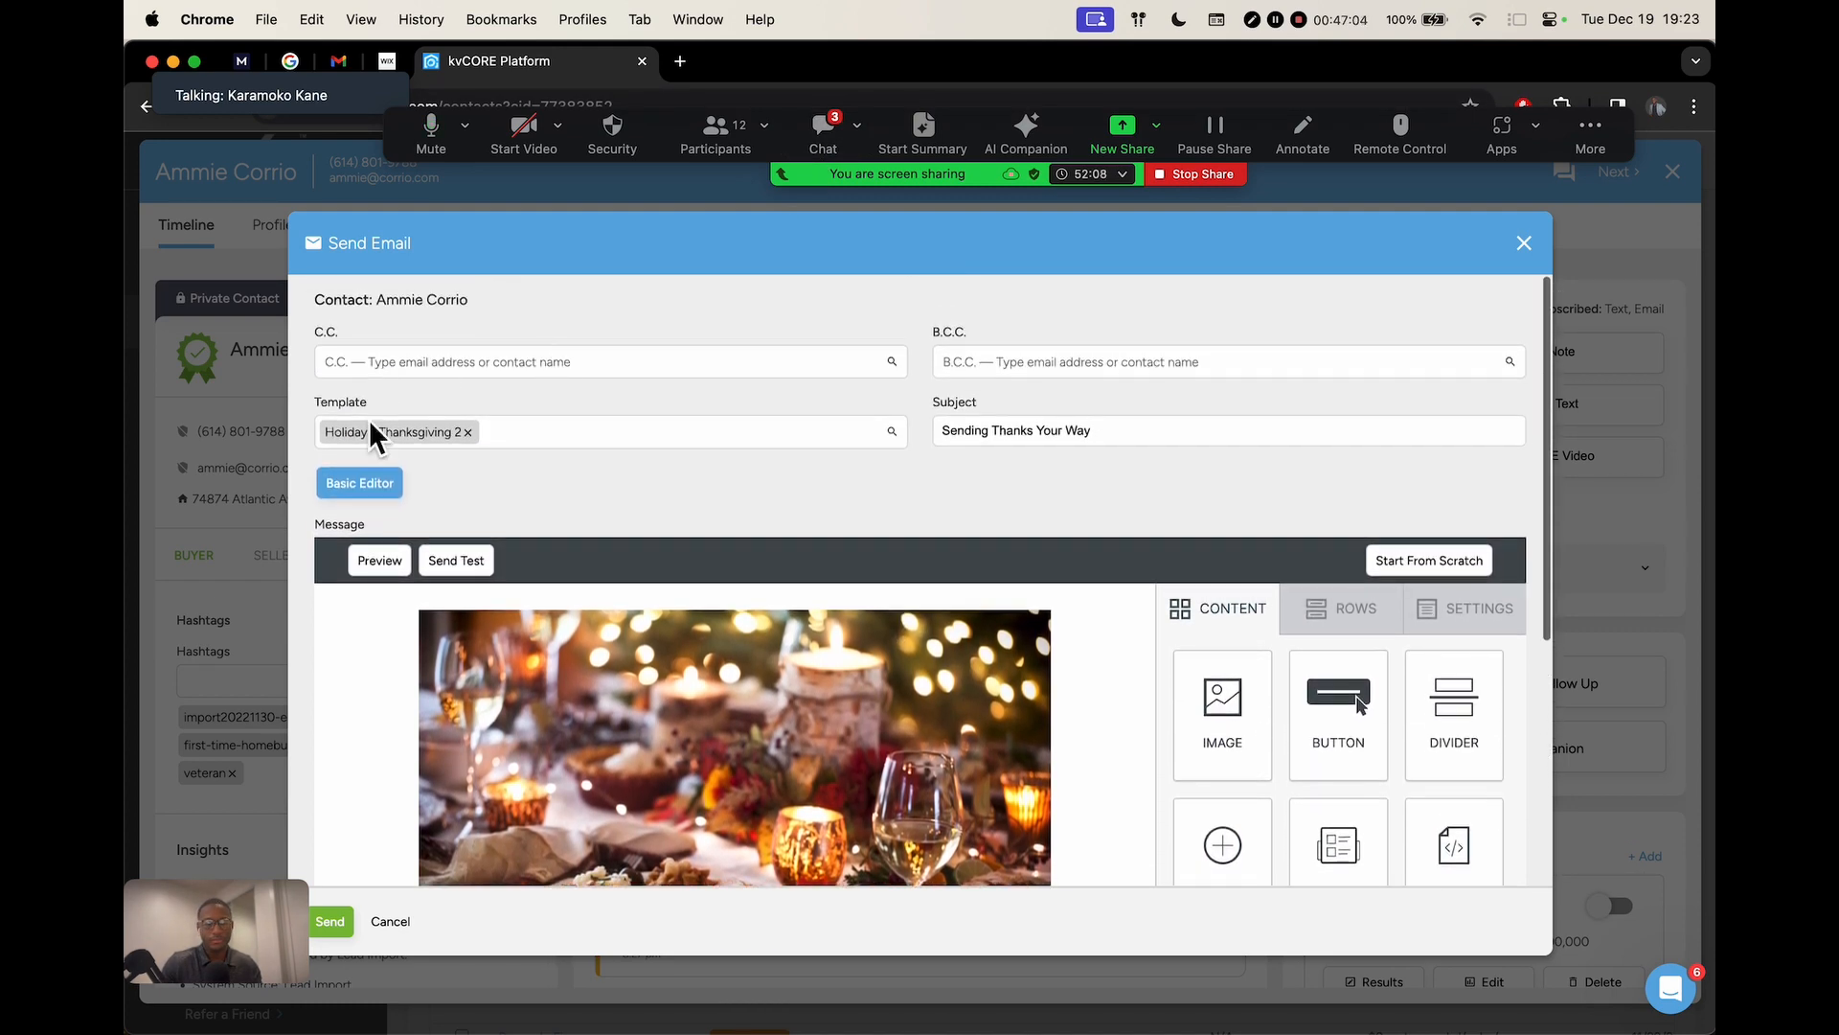
{"action": "left_click_drag", "start_coordinate": [315, 405], "coordinate": [425, 406]}
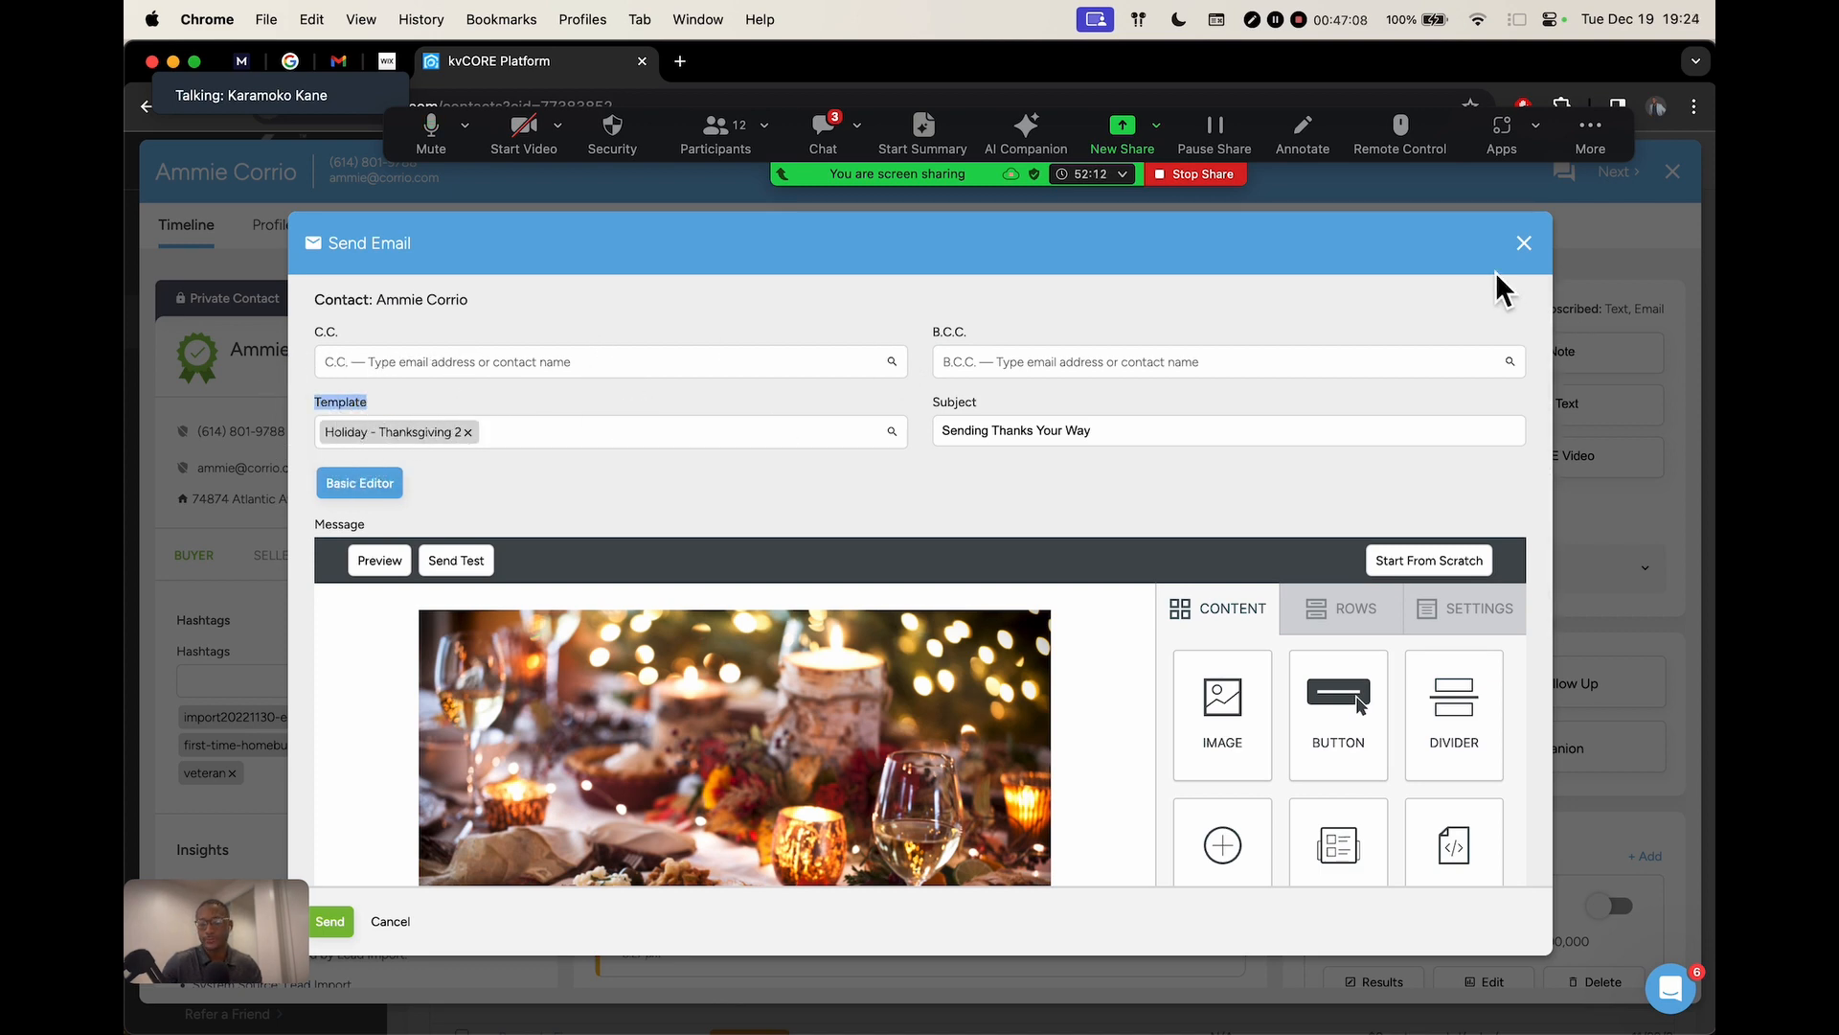
{"action": "left_click", "coordinate": [1527, 244]}
Discard the unsent email, move the meeting chat aside, and close the contact's record
{"action": "left_click", "coordinate": [853, 551]}
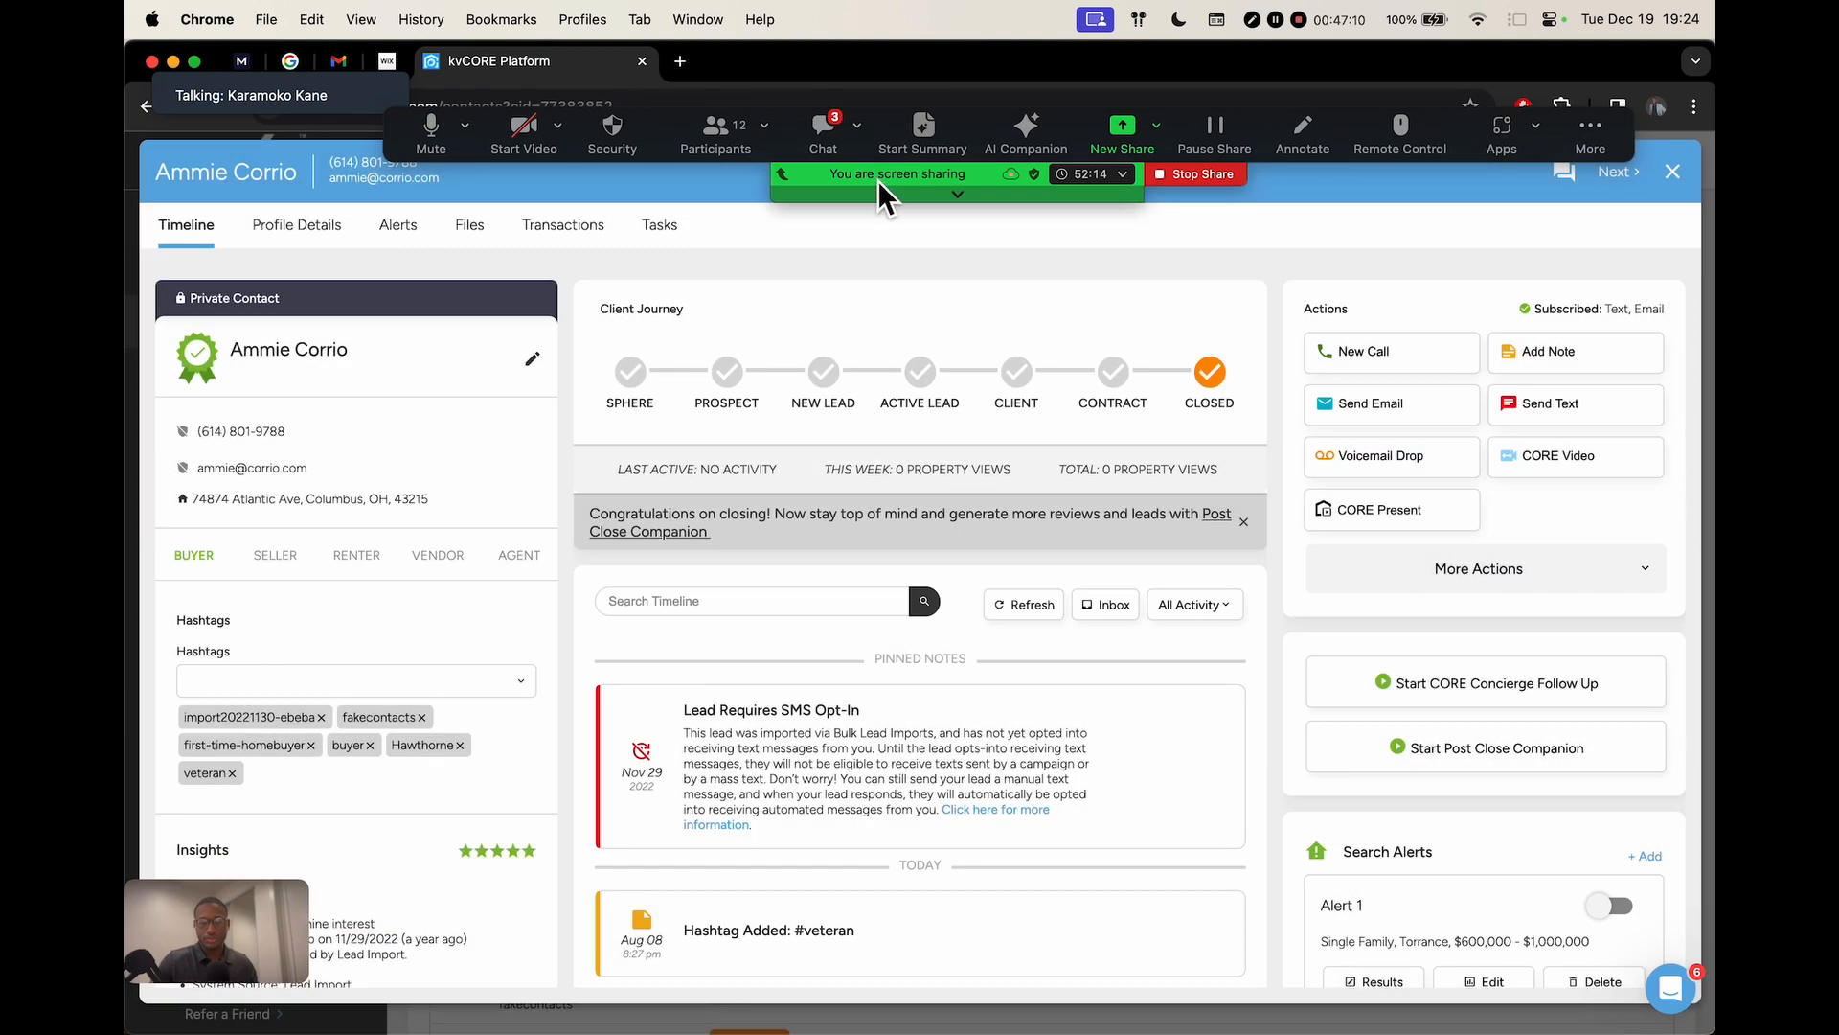
{"action": "left_click", "coordinate": [825, 140]}
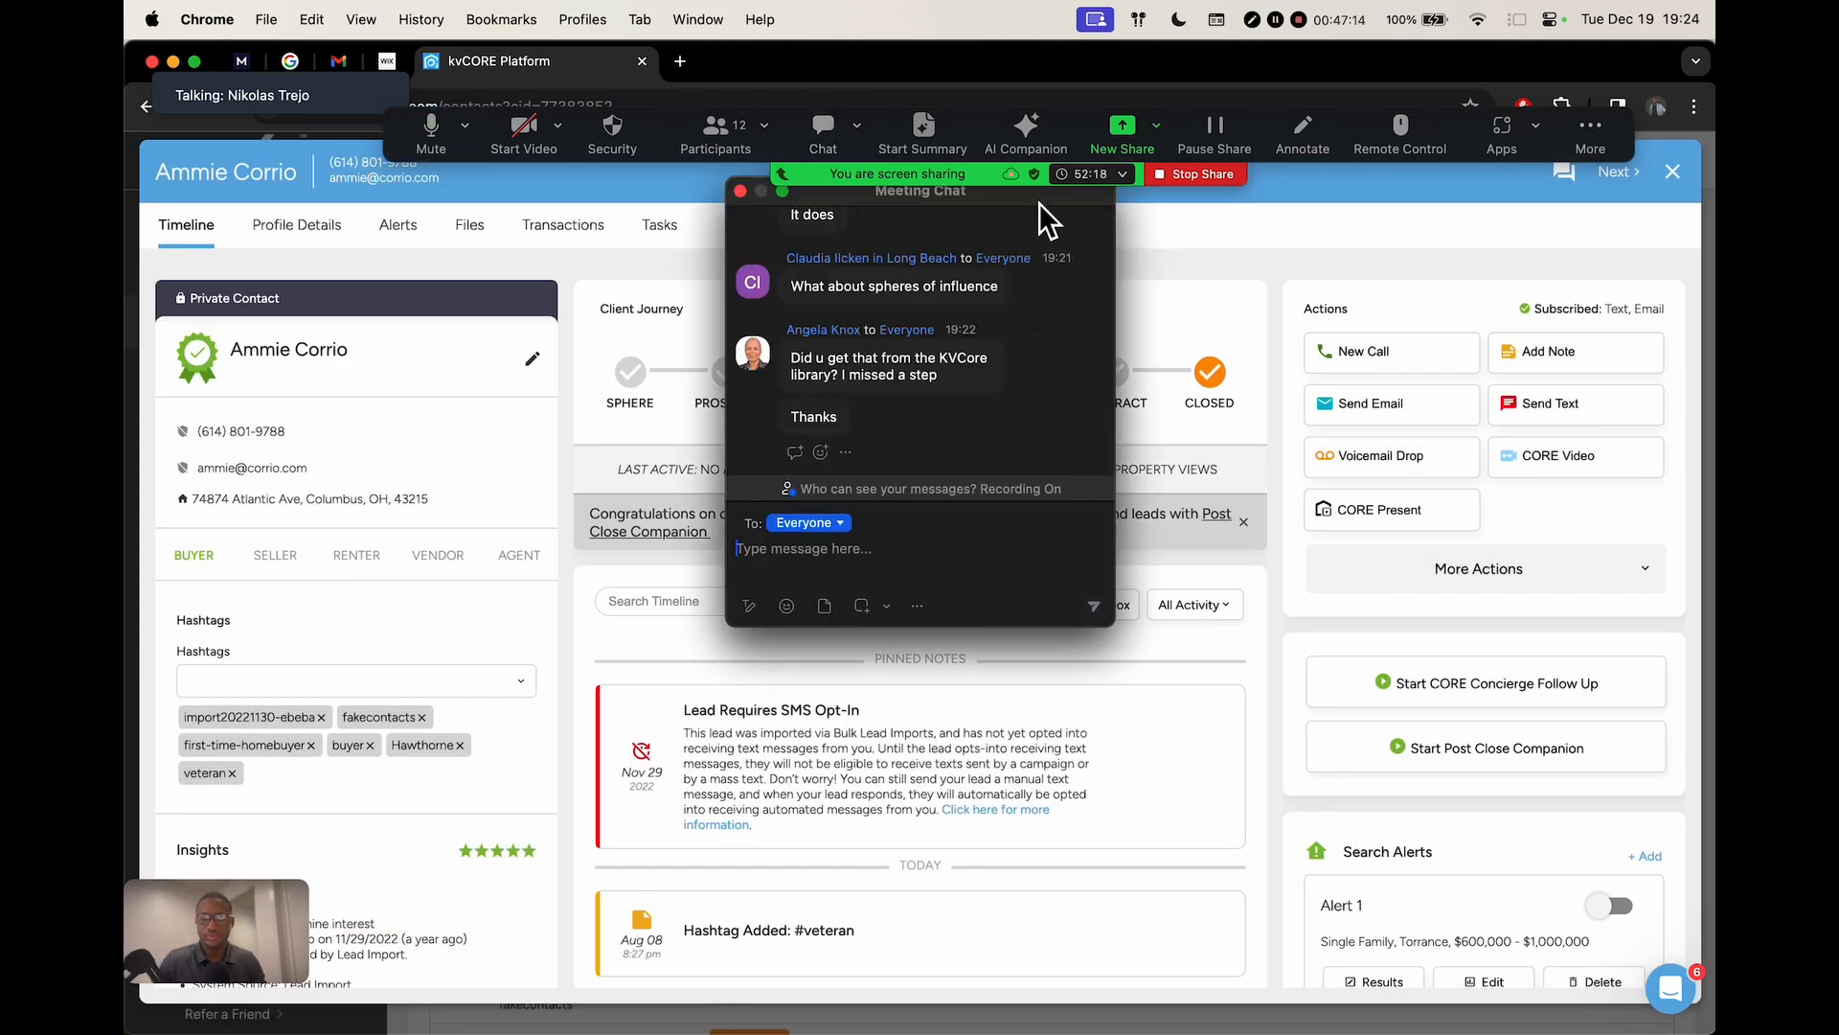
{"action": "left_click_drag", "start_coordinate": [1038, 203], "coordinate": [1061, 322]}
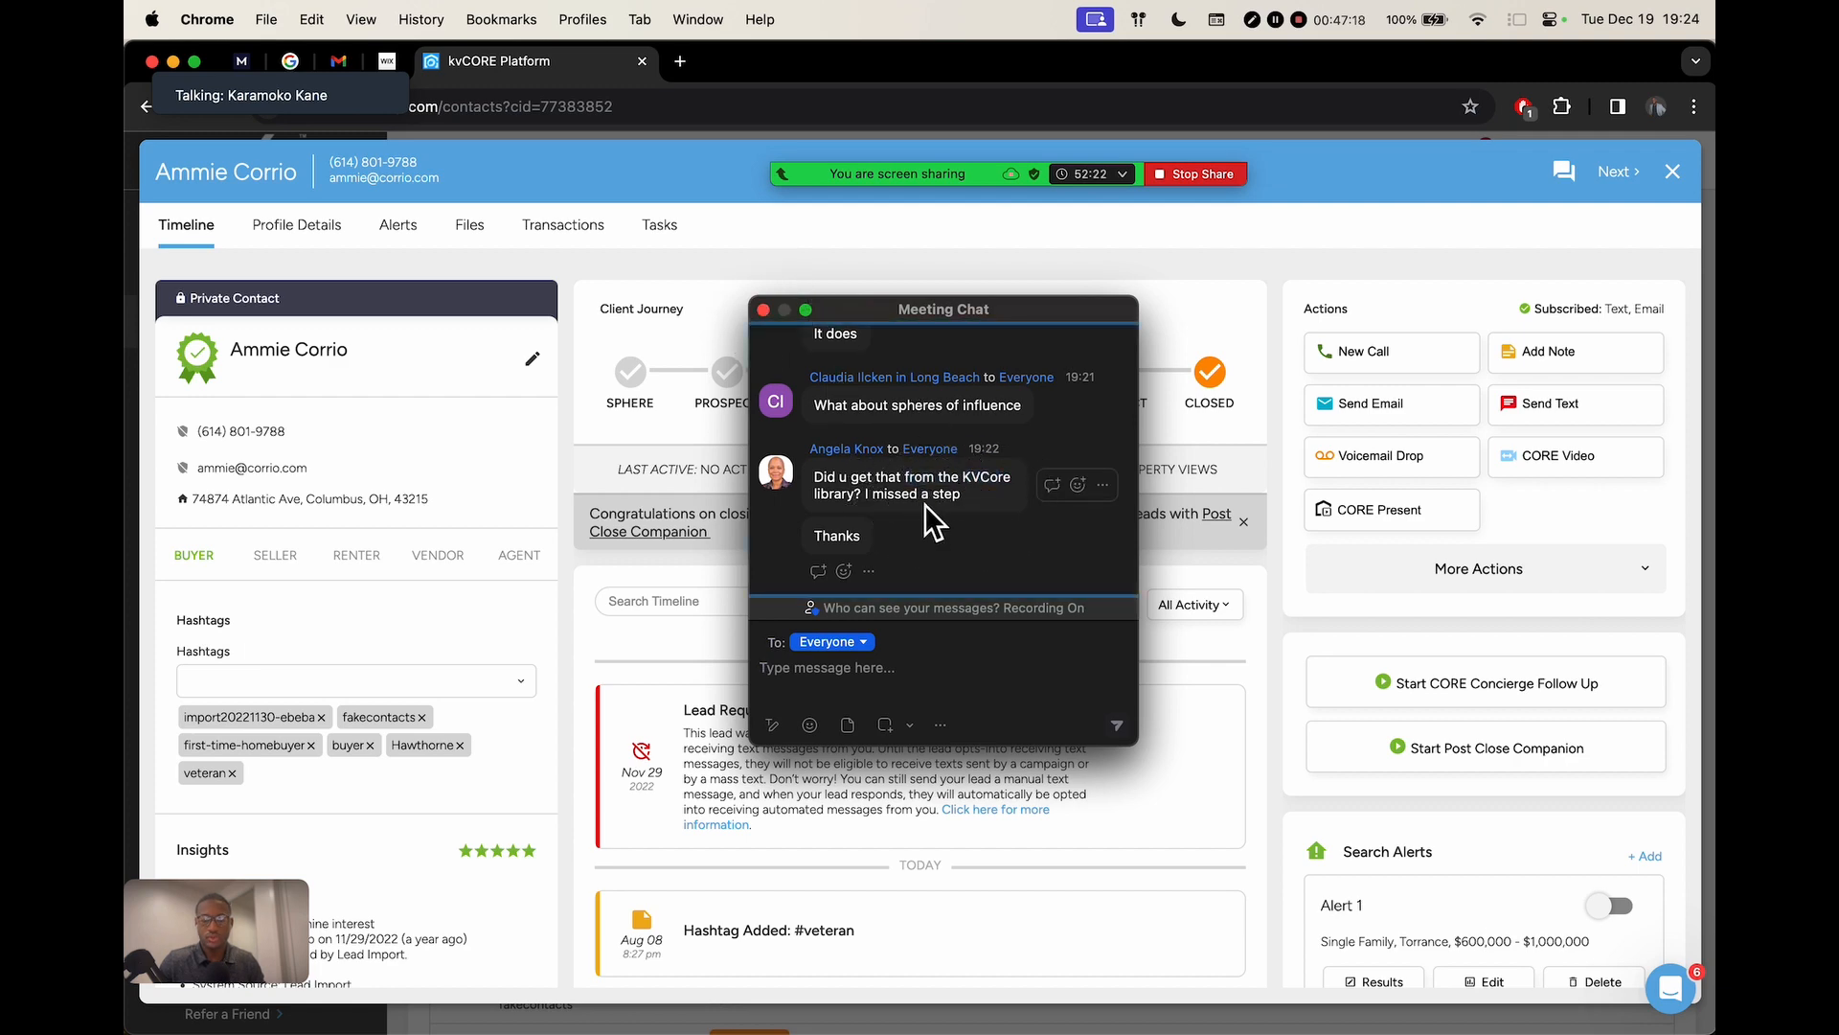
{"action": "left_click", "coordinate": [1672, 173]}
{"action": "mouse_move", "coordinate": [263, 438]}
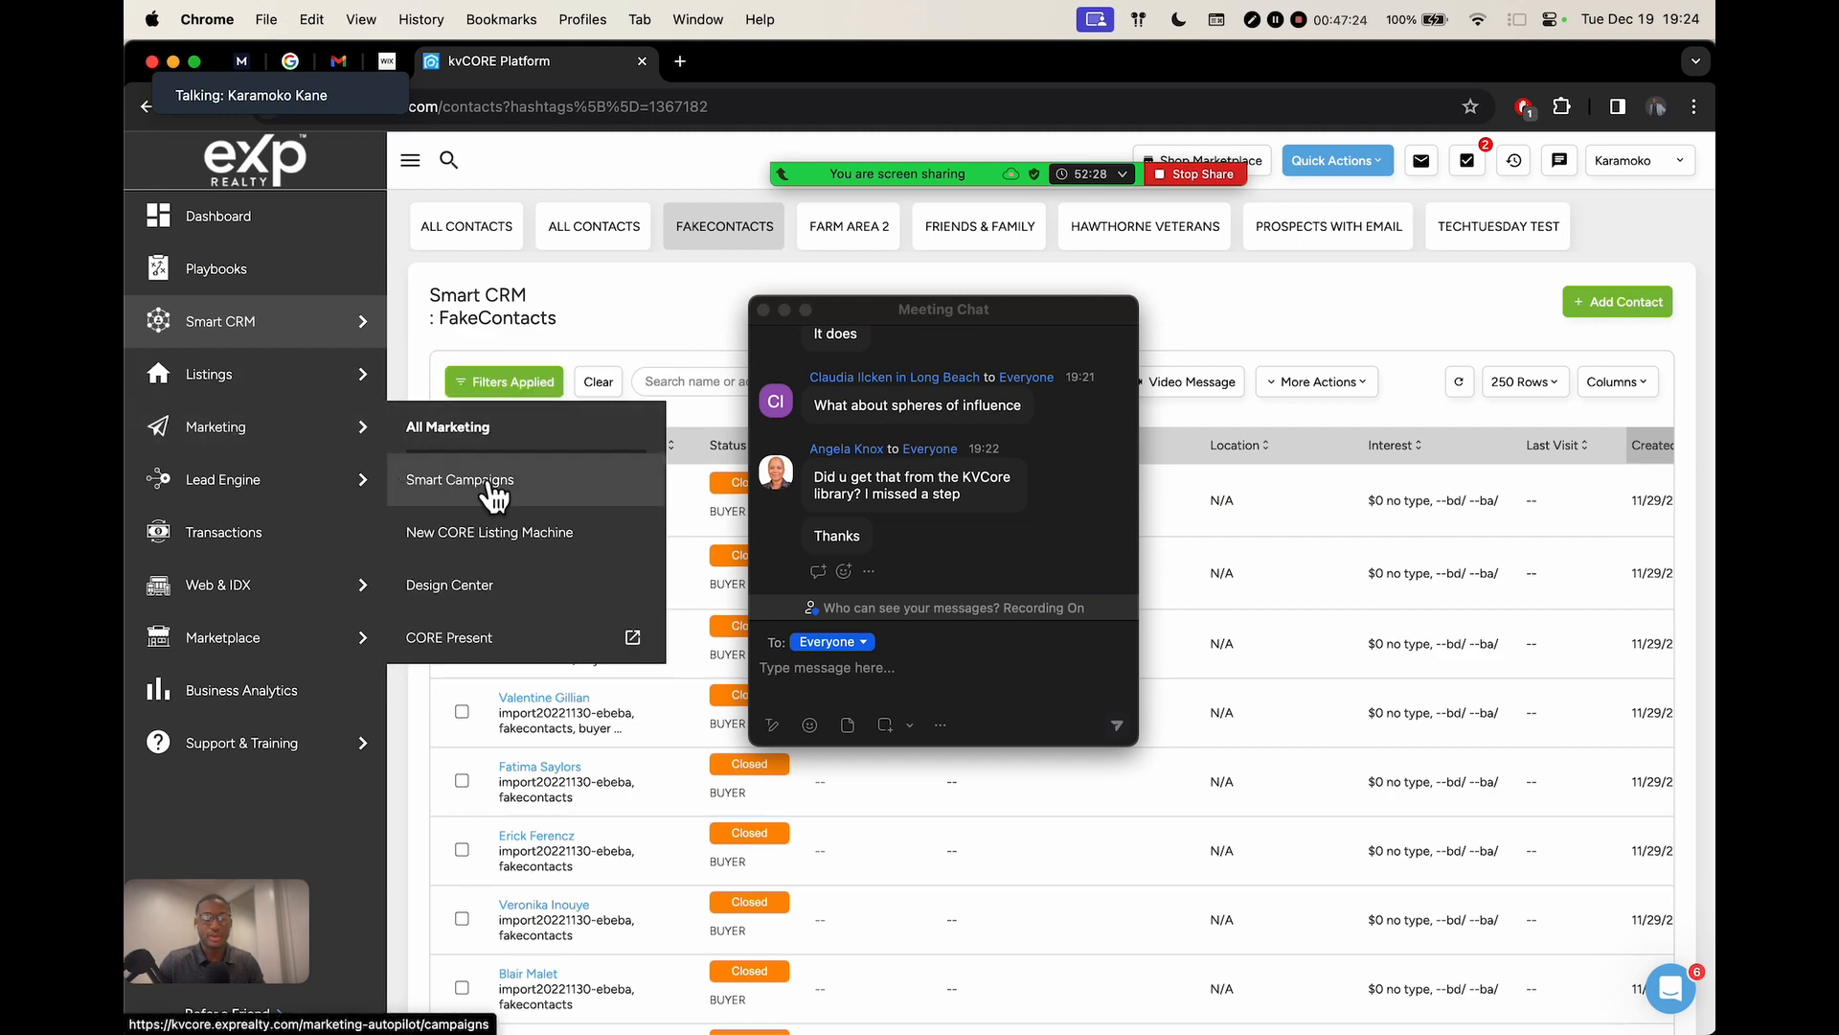
Open Smart Campaigns, look over the My Campaigns list, and close the meeting chat
{"action": "left_click", "coordinate": [450, 490]}
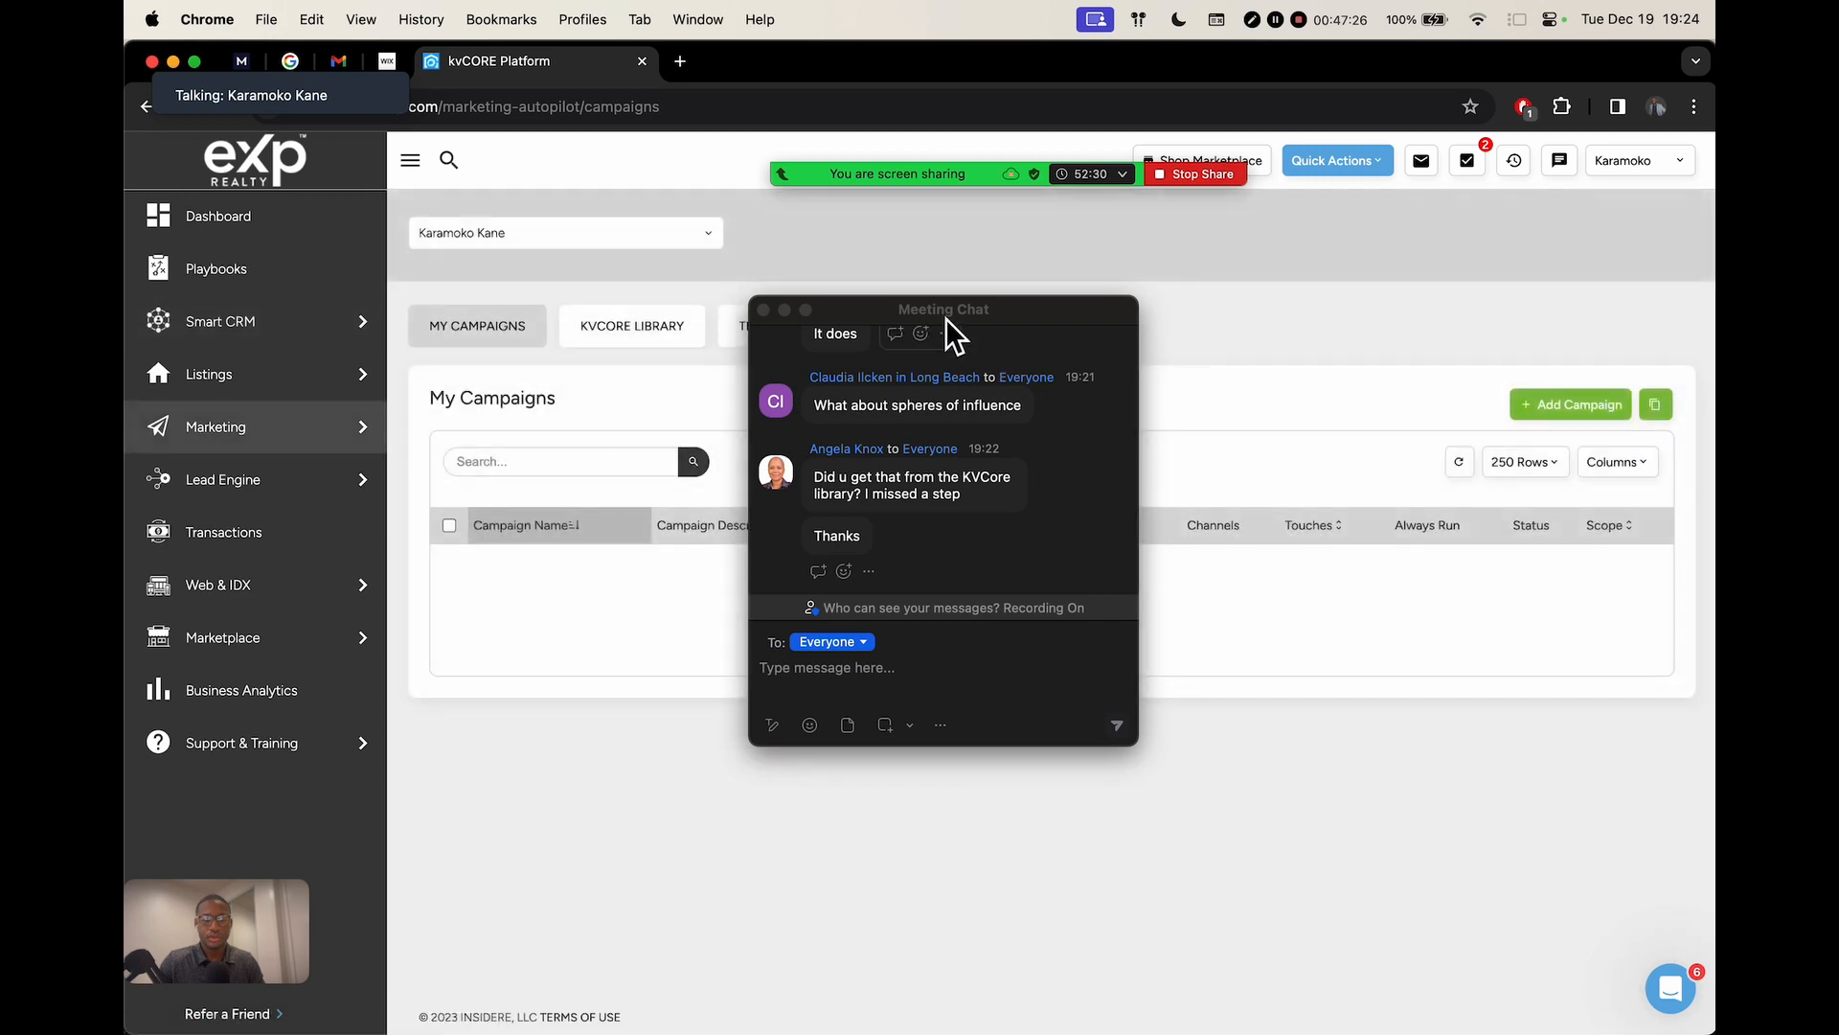
{"action": "left_click_drag", "start_coordinate": [927, 311], "coordinate": [304, 506]}
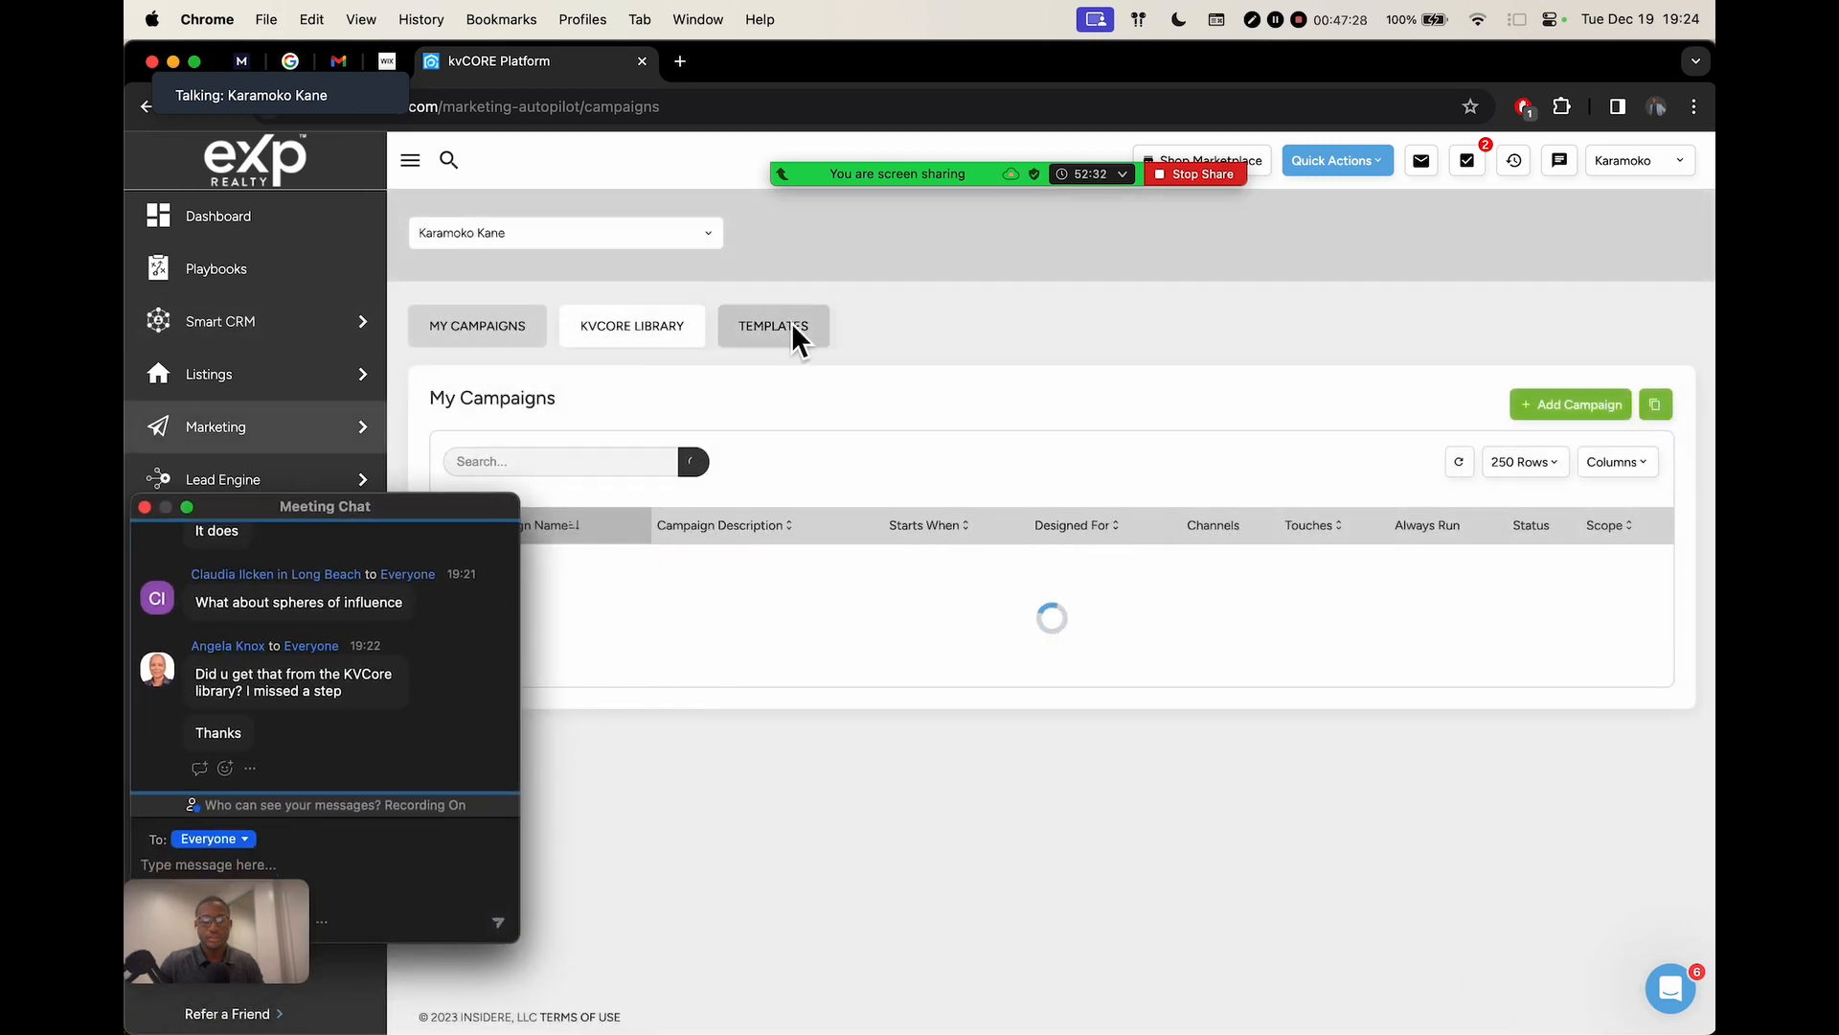
{"action": "scroll", "coordinate": [806, 339], "scroll_direction": "up", "scroll_amount": 5}
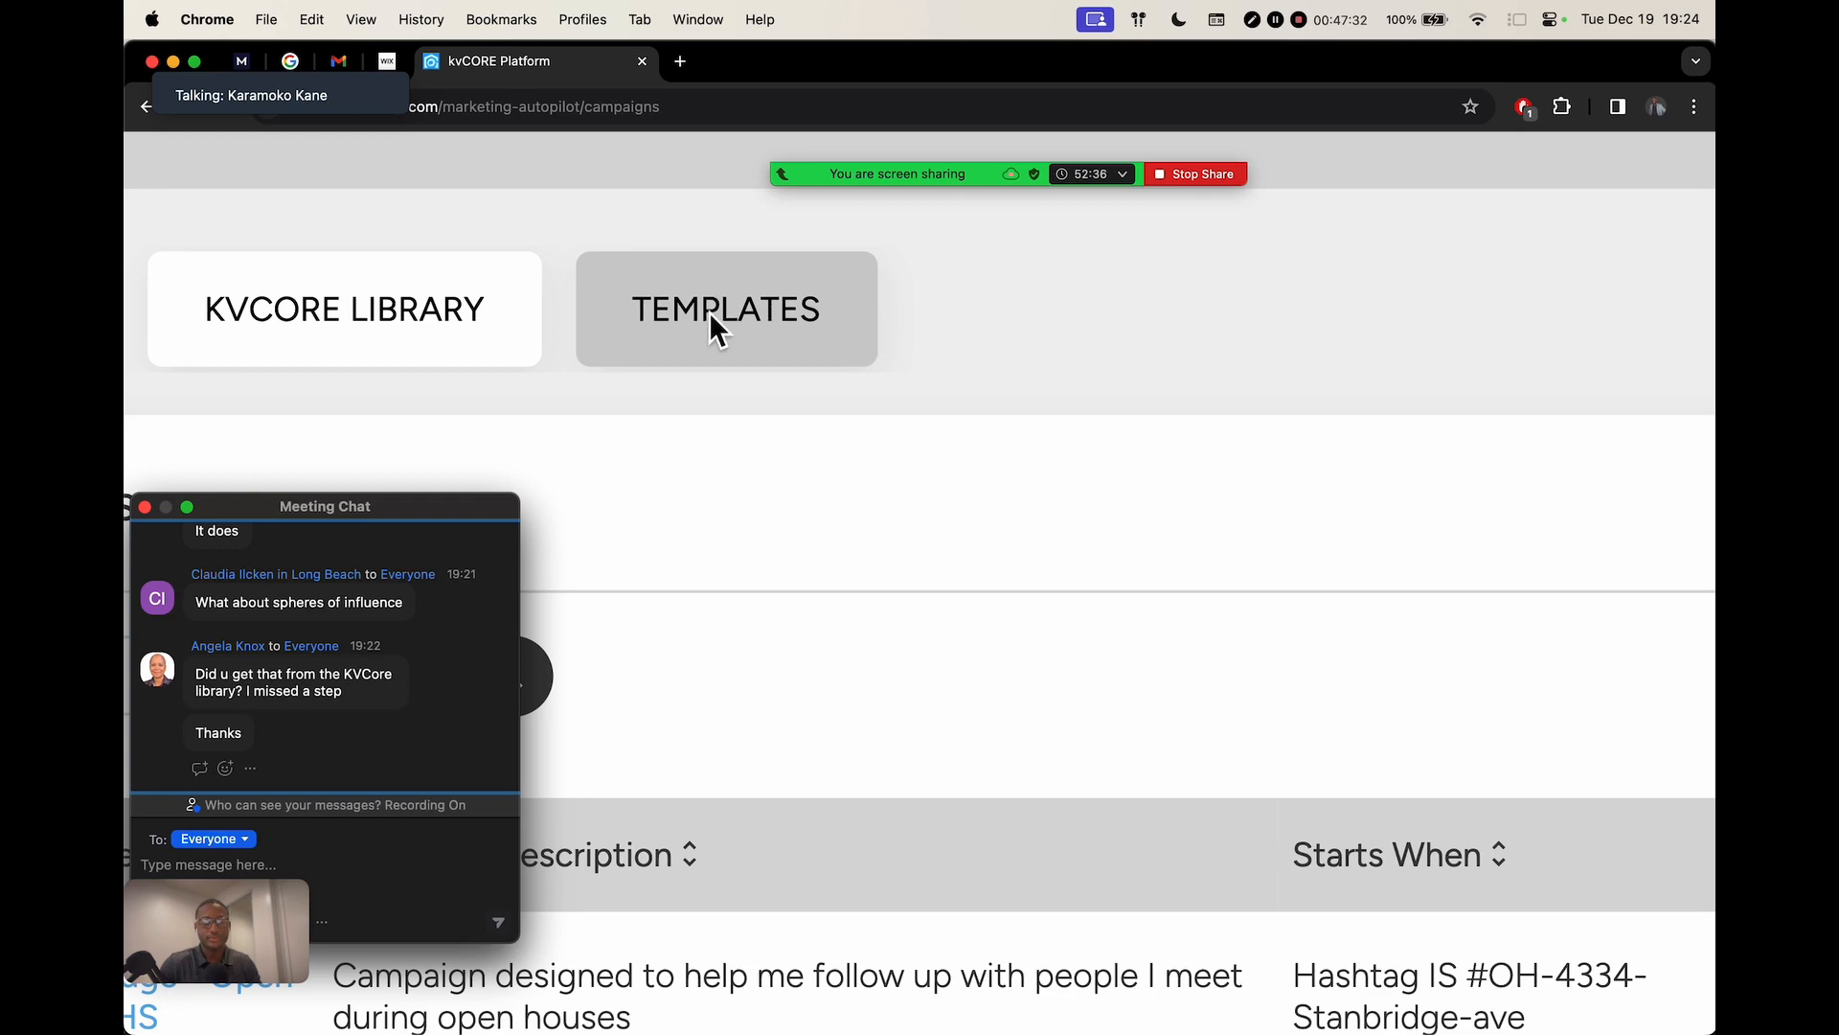
{"action": "scroll", "coordinate": [709, 312], "scroll_direction": "down", "scroll_amount": 4}
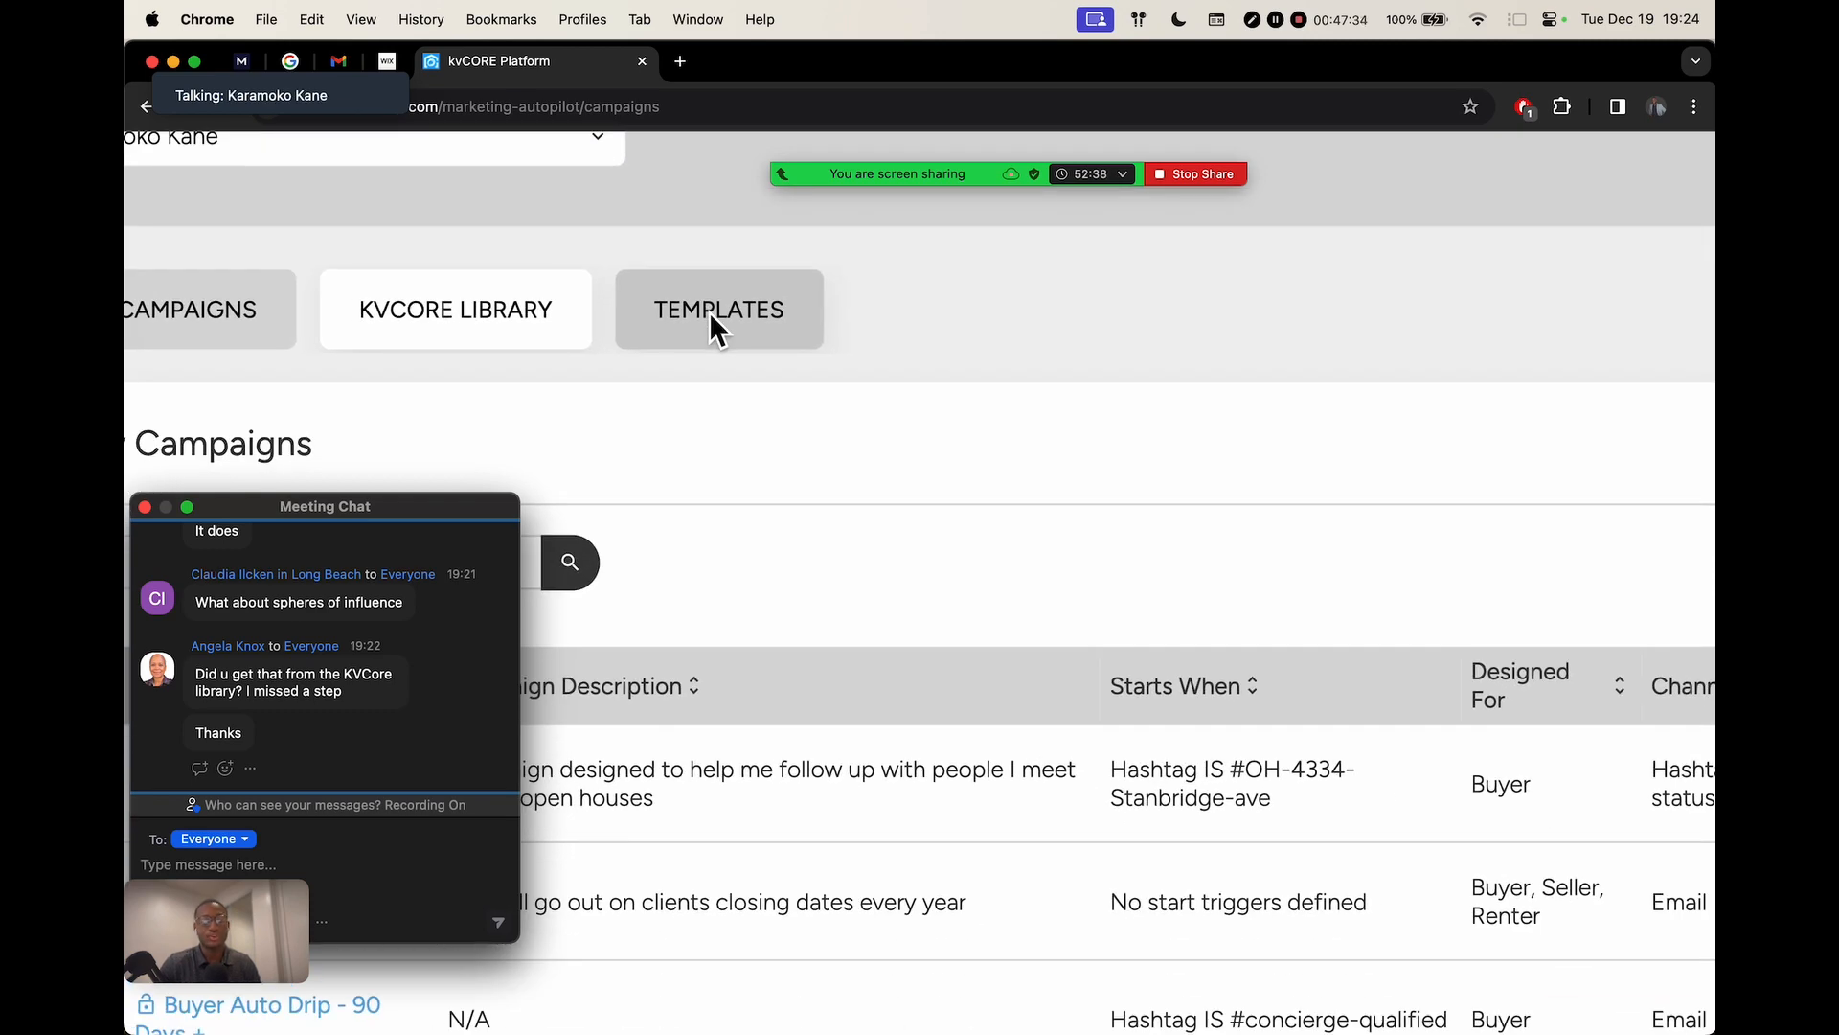
{"action": "scroll", "coordinate": [708, 312], "scroll_direction": "down", "scroll_amount": 5}
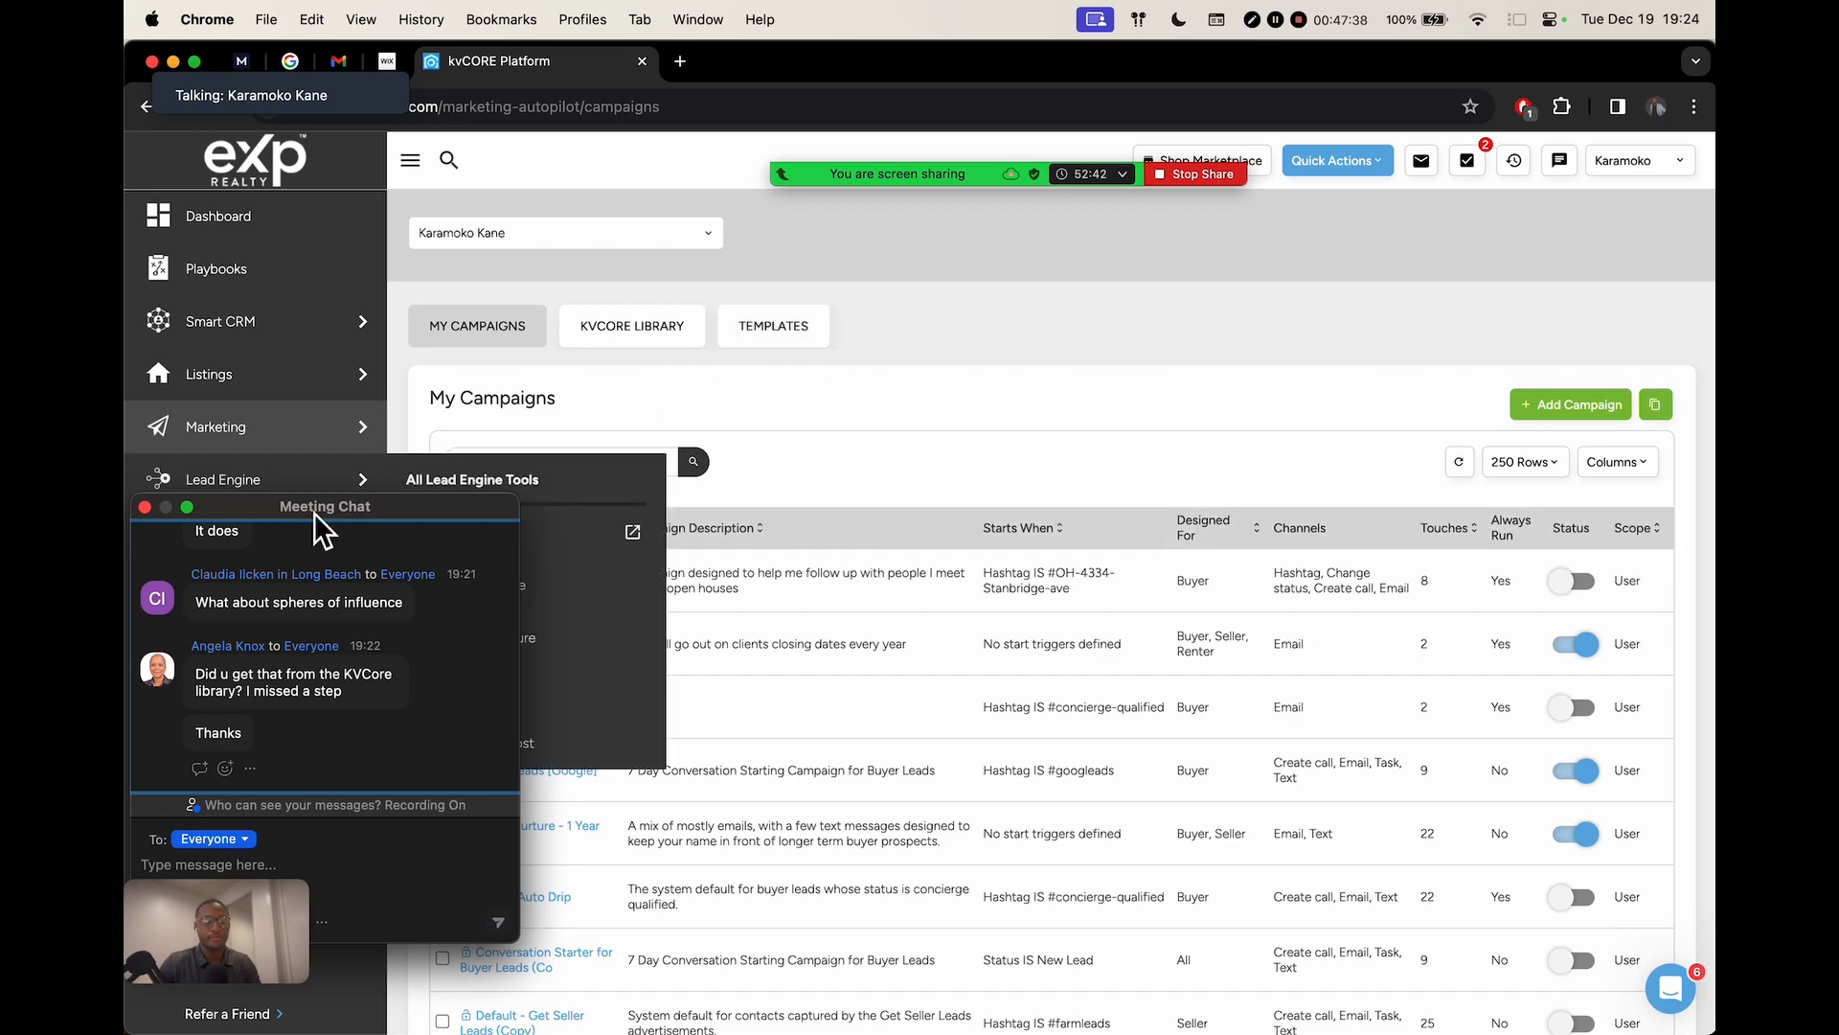
{"action": "left_click_drag", "start_coordinate": [290, 506], "coordinate": [920, 504]}
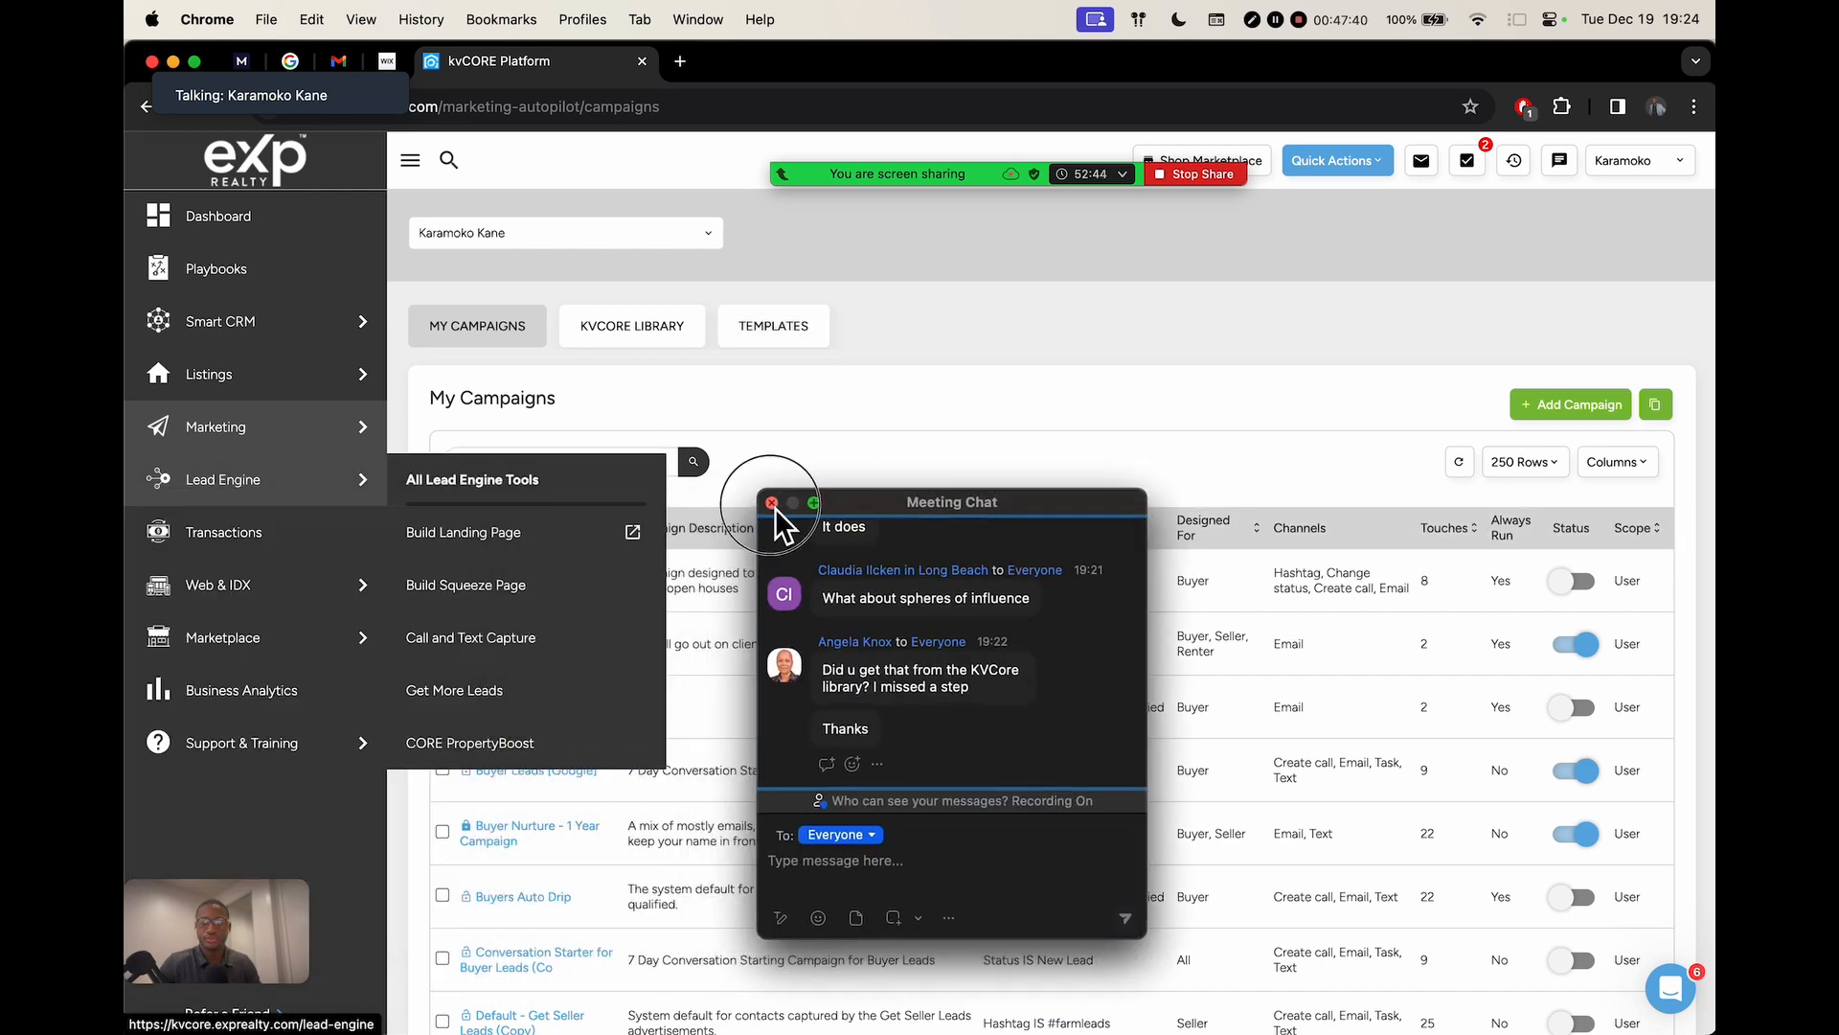
{"action": "left_click", "coordinate": [772, 504]}
Reopen the meeting chat, highlight the spheres of influence question, then close the chat
{"action": "left_click", "coordinate": [825, 129]}
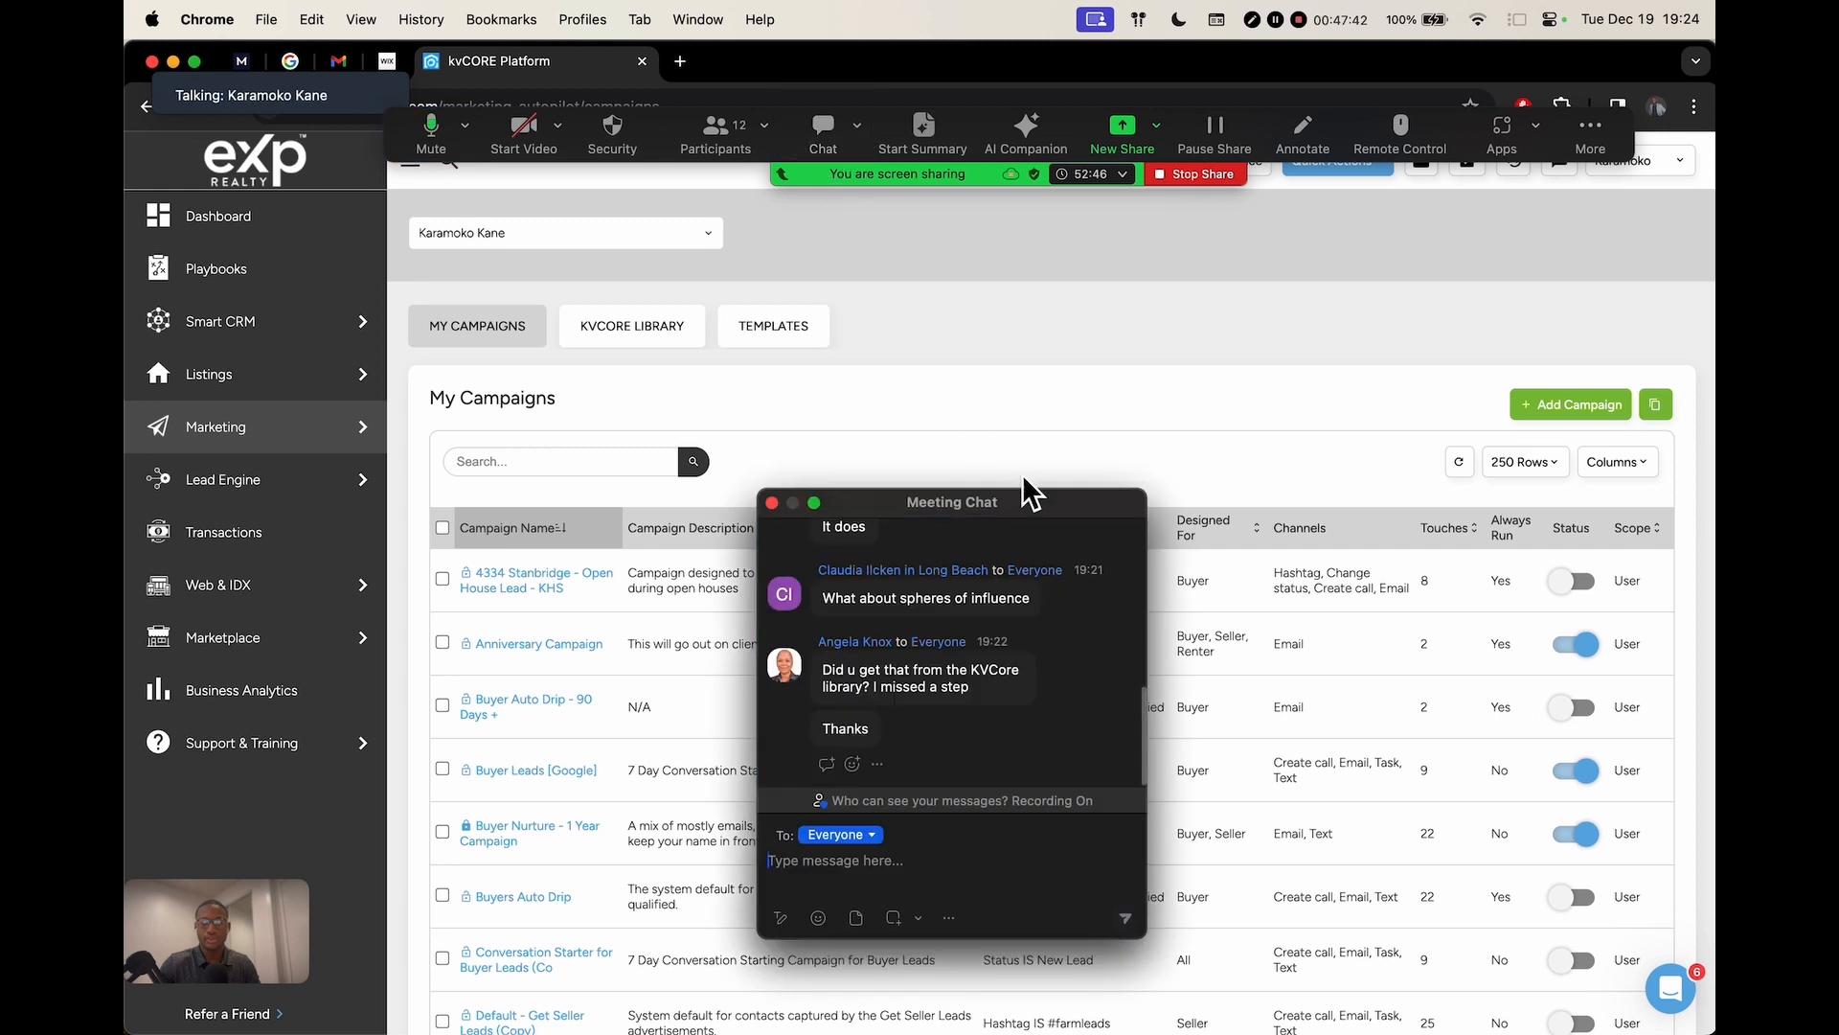
{"action": "scroll", "coordinate": [985, 684], "scroll_direction": "up", "scroll_amount": 5}
{"action": "scroll", "coordinate": [984, 684], "scroll_direction": "down", "scroll_amount": 5}
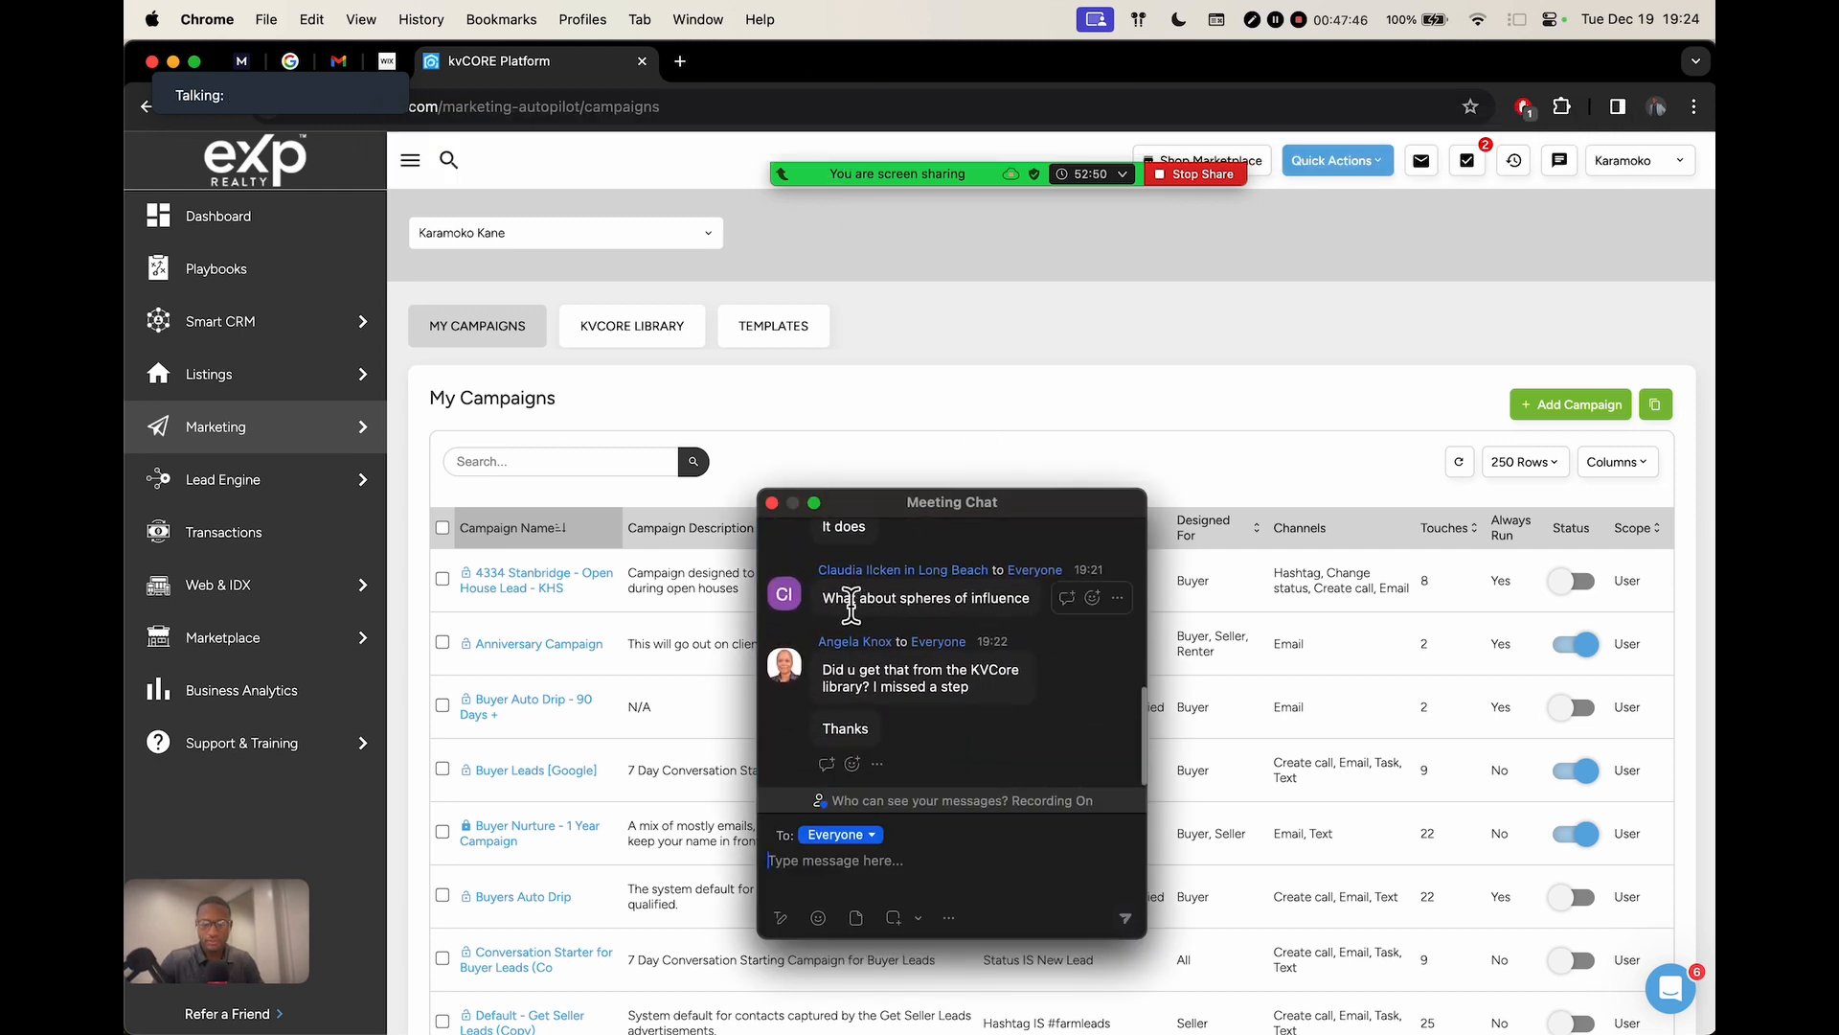
{"action": "left_click_drag", "start_coordinate": [828, 601], "coordinate": [937, 600]}
{"action": "left_click", "coordinate": [965, 602]}
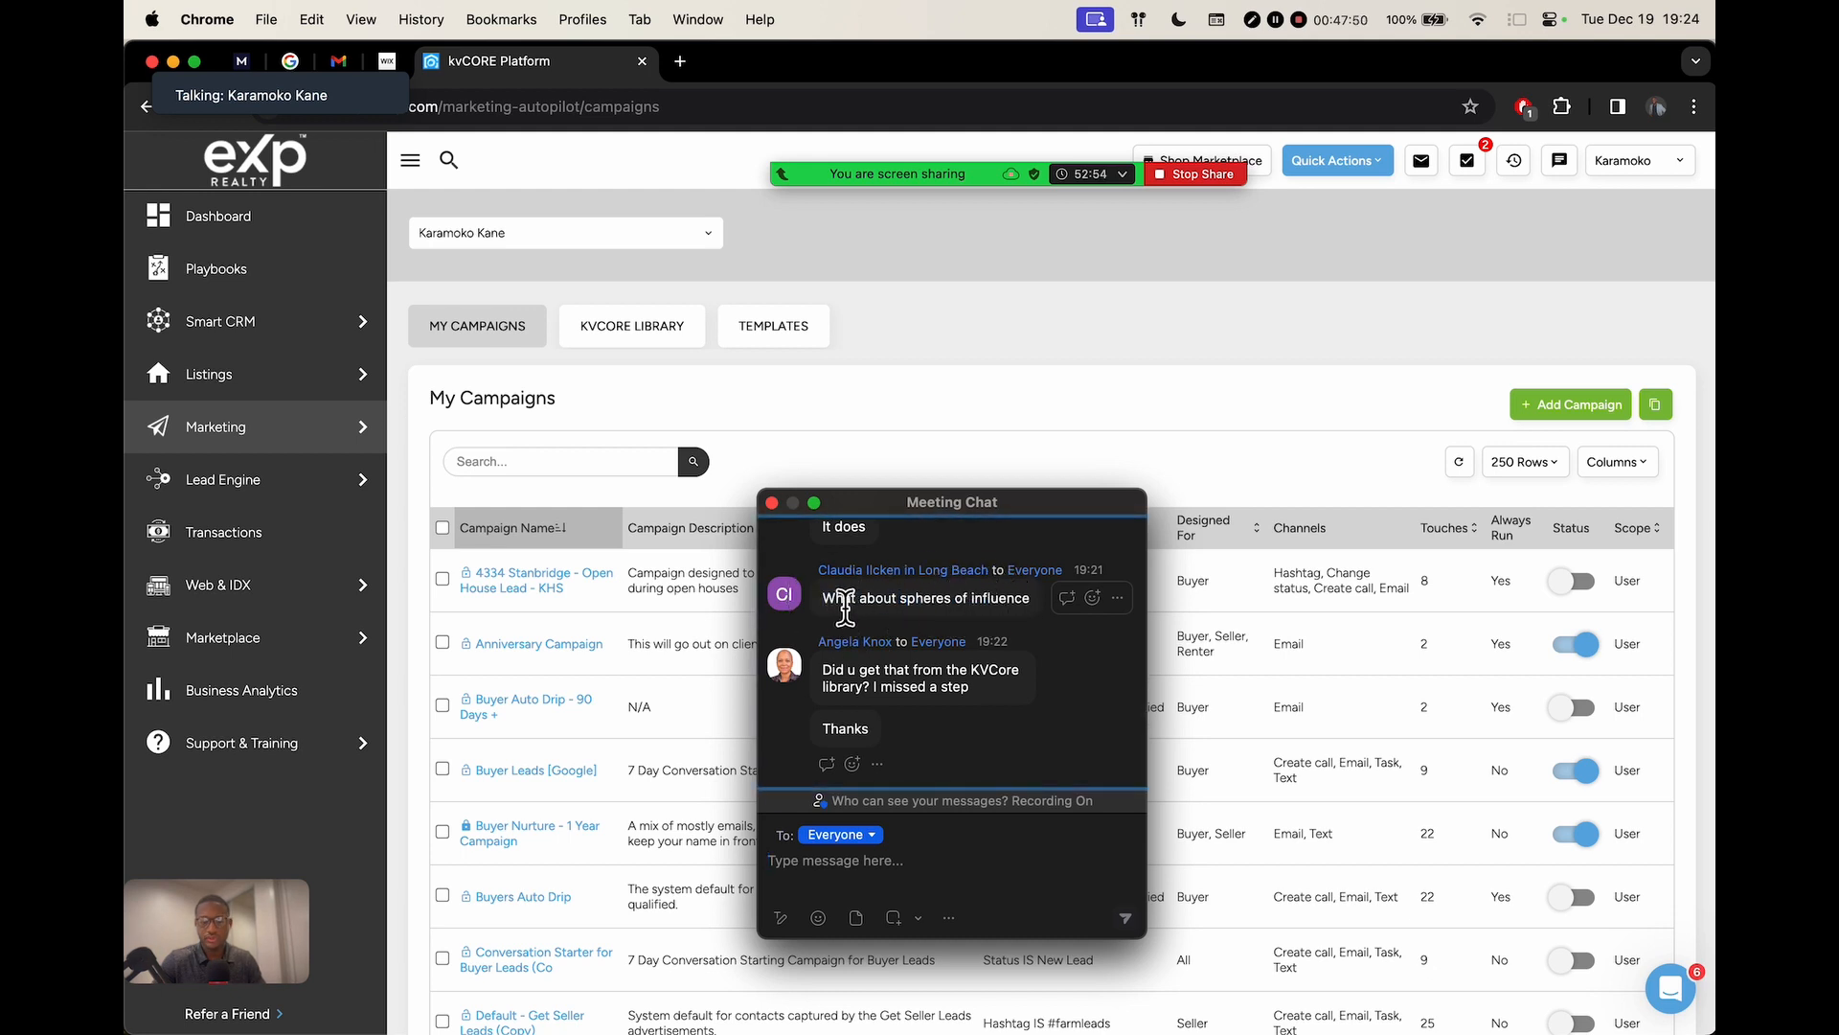
{"action": "left_click_drag", "start_coordinate": [822, 601], "coordinate": [943, 611]}
{"action": "left_click", "coordinate": [997, 608]}
{"action": "left_click", "coordinate": [896, 615]}
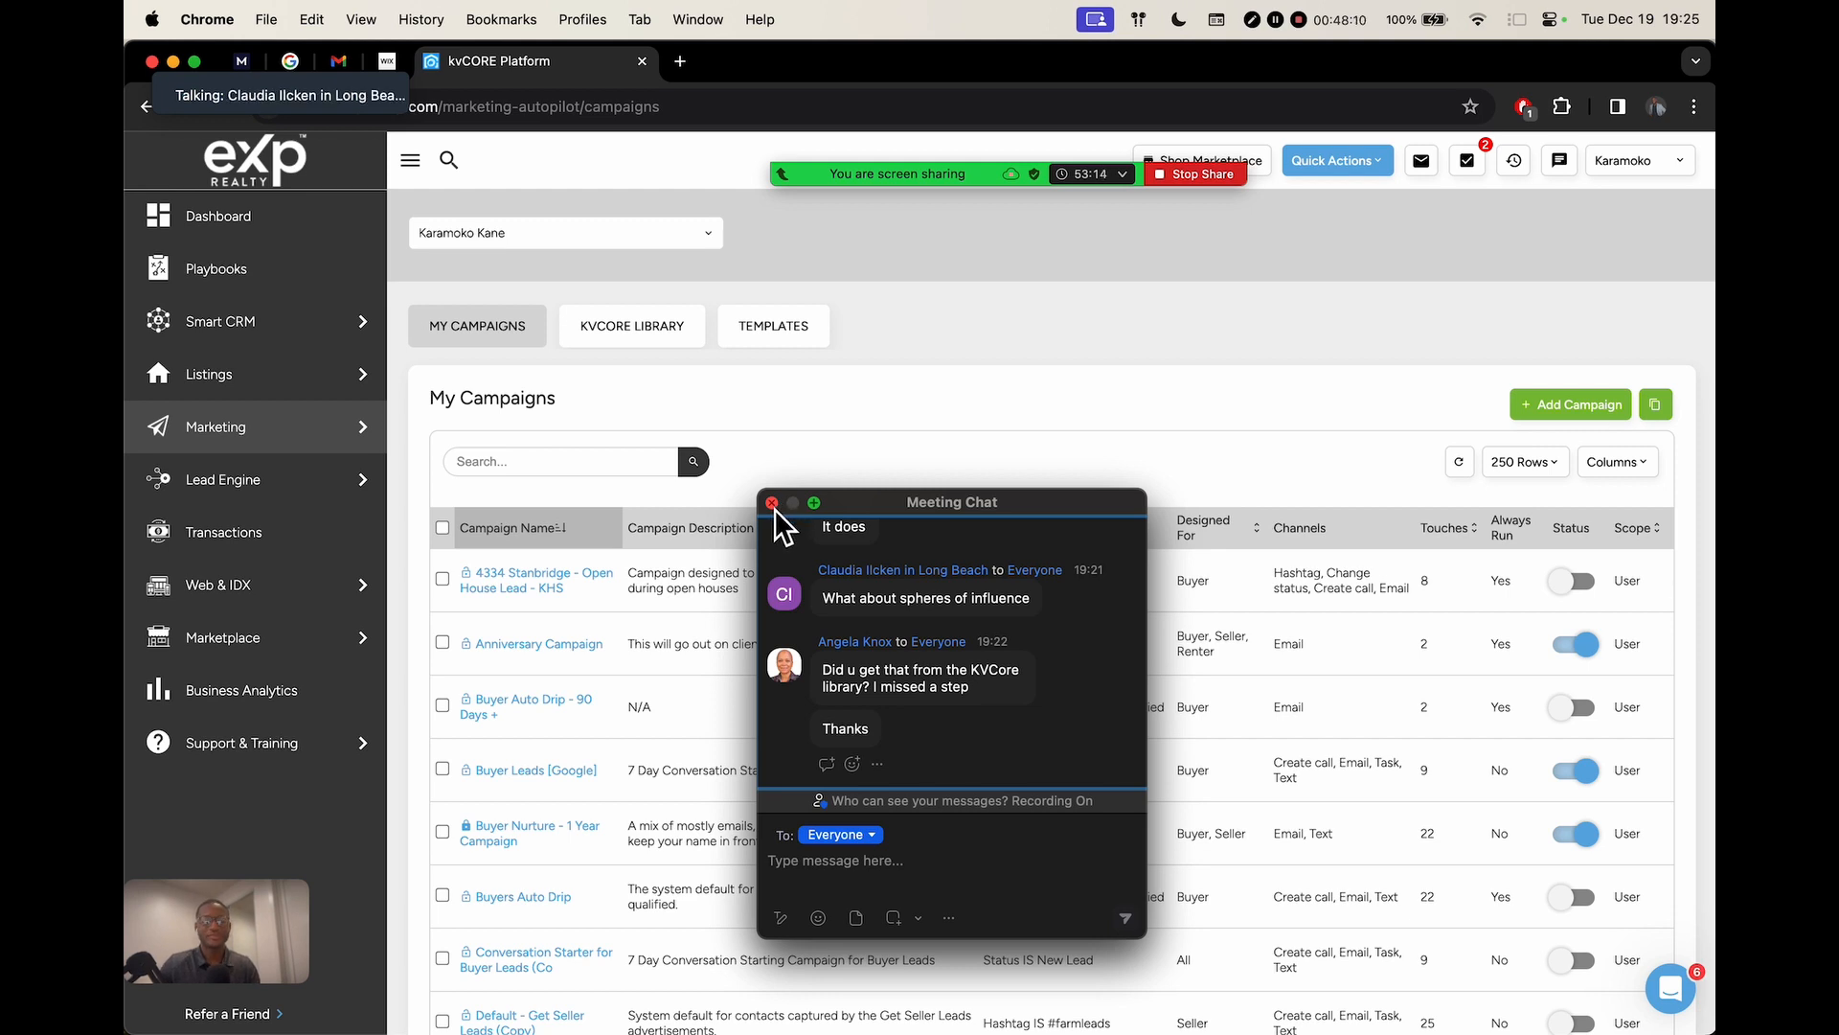
{"action": "left_click_drag", "start_coordinate": [912, 500], "coordinate": [1136, 347]}
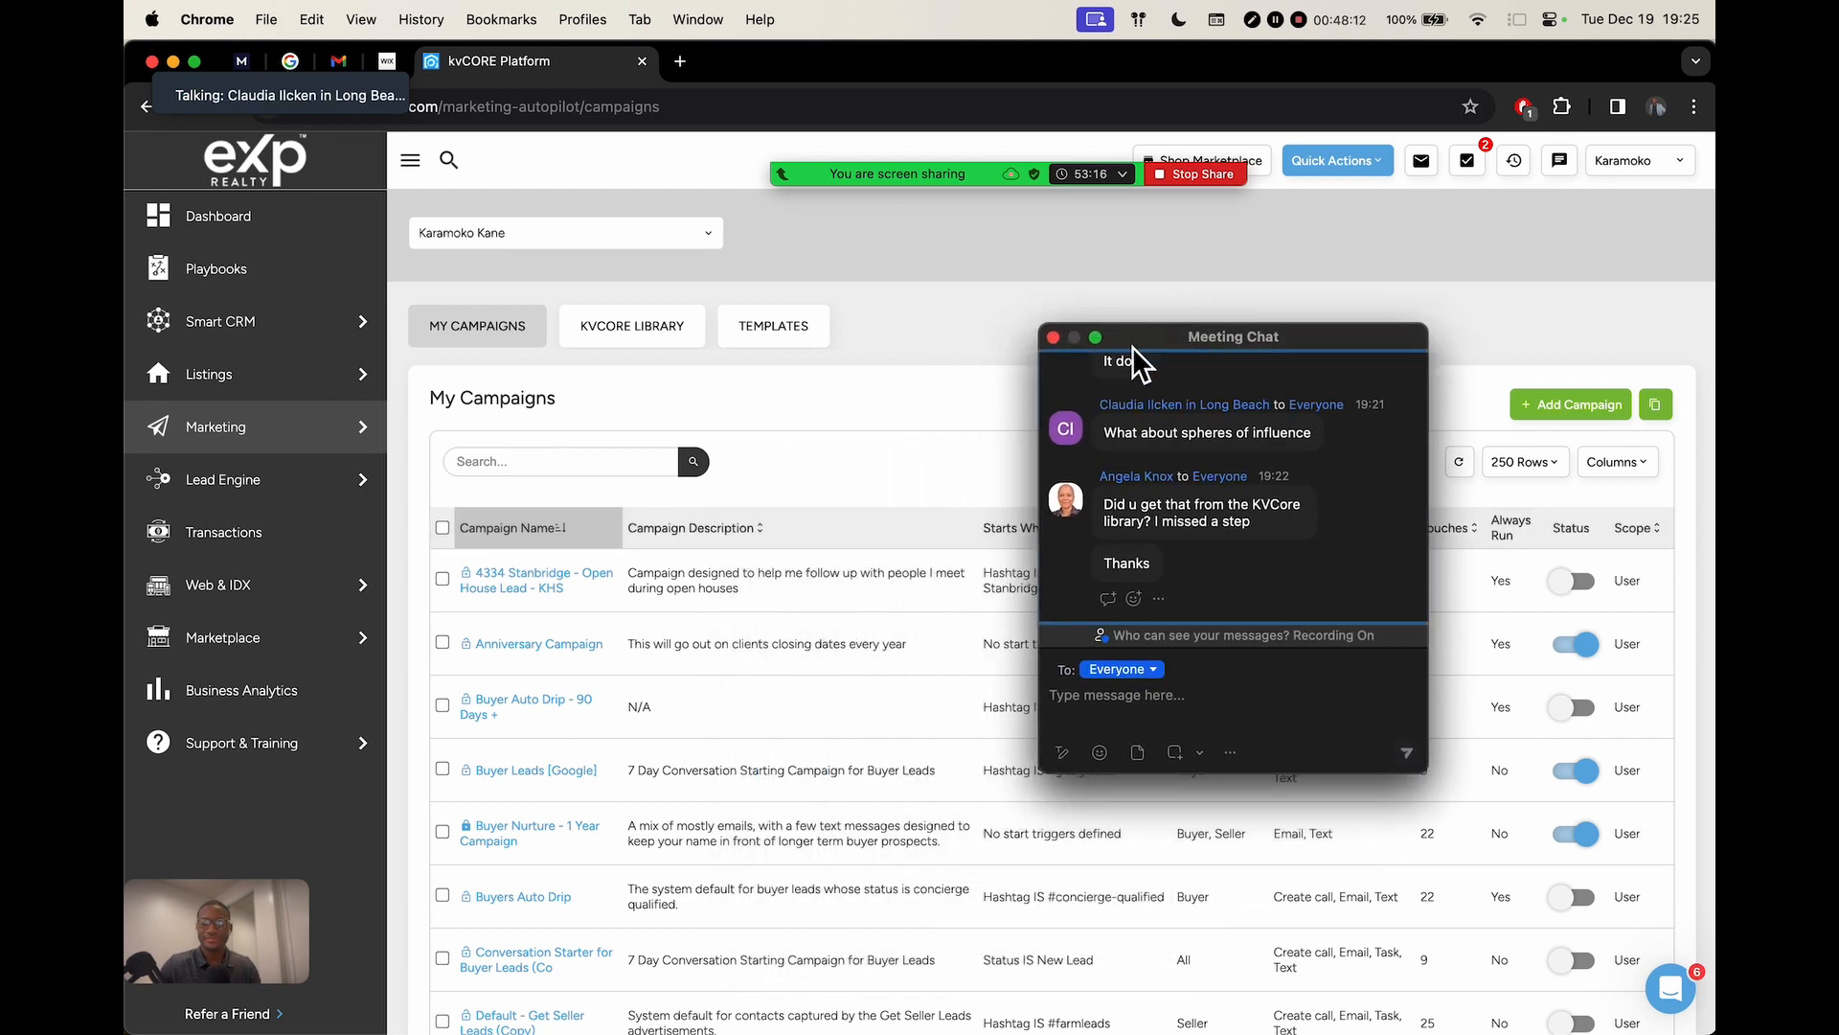
{"action": "left_click", "coordinate": [1057, 343]}
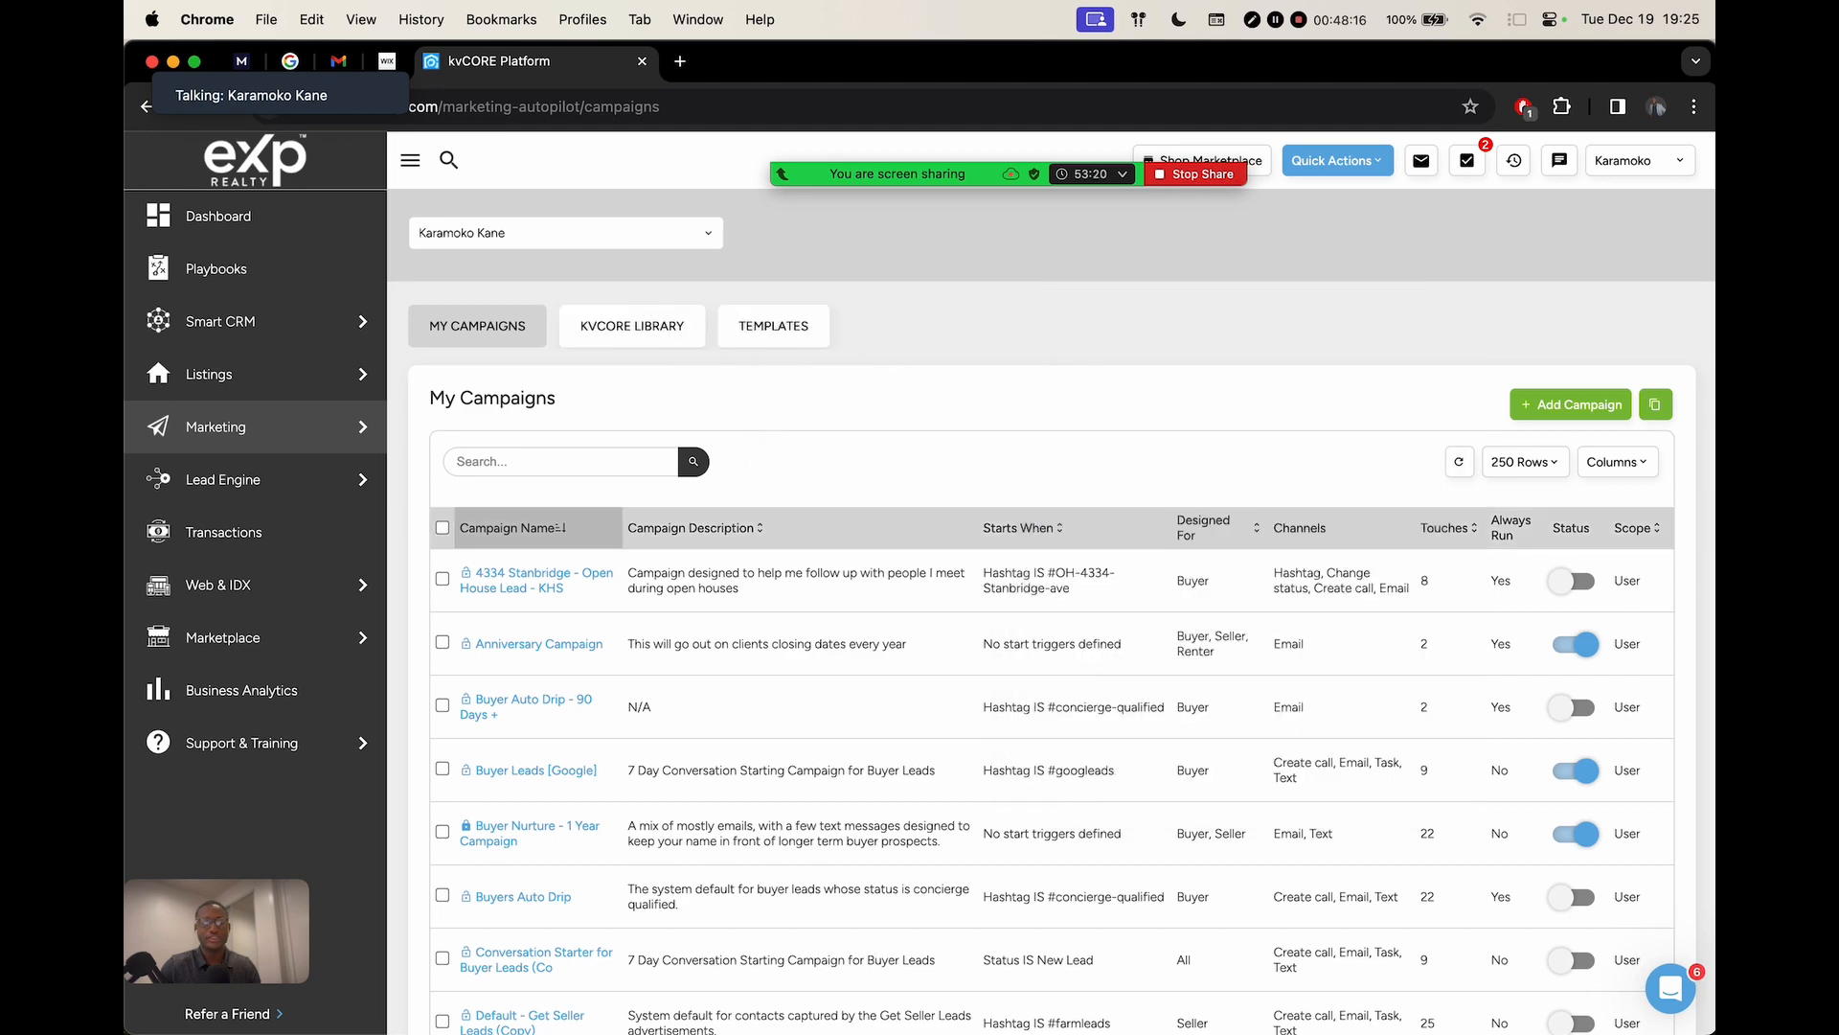
Show the Canva Organic Leads slide, then return to the kvCORE campaigns page
{"action": "key", "text": "ctrl+Right"}
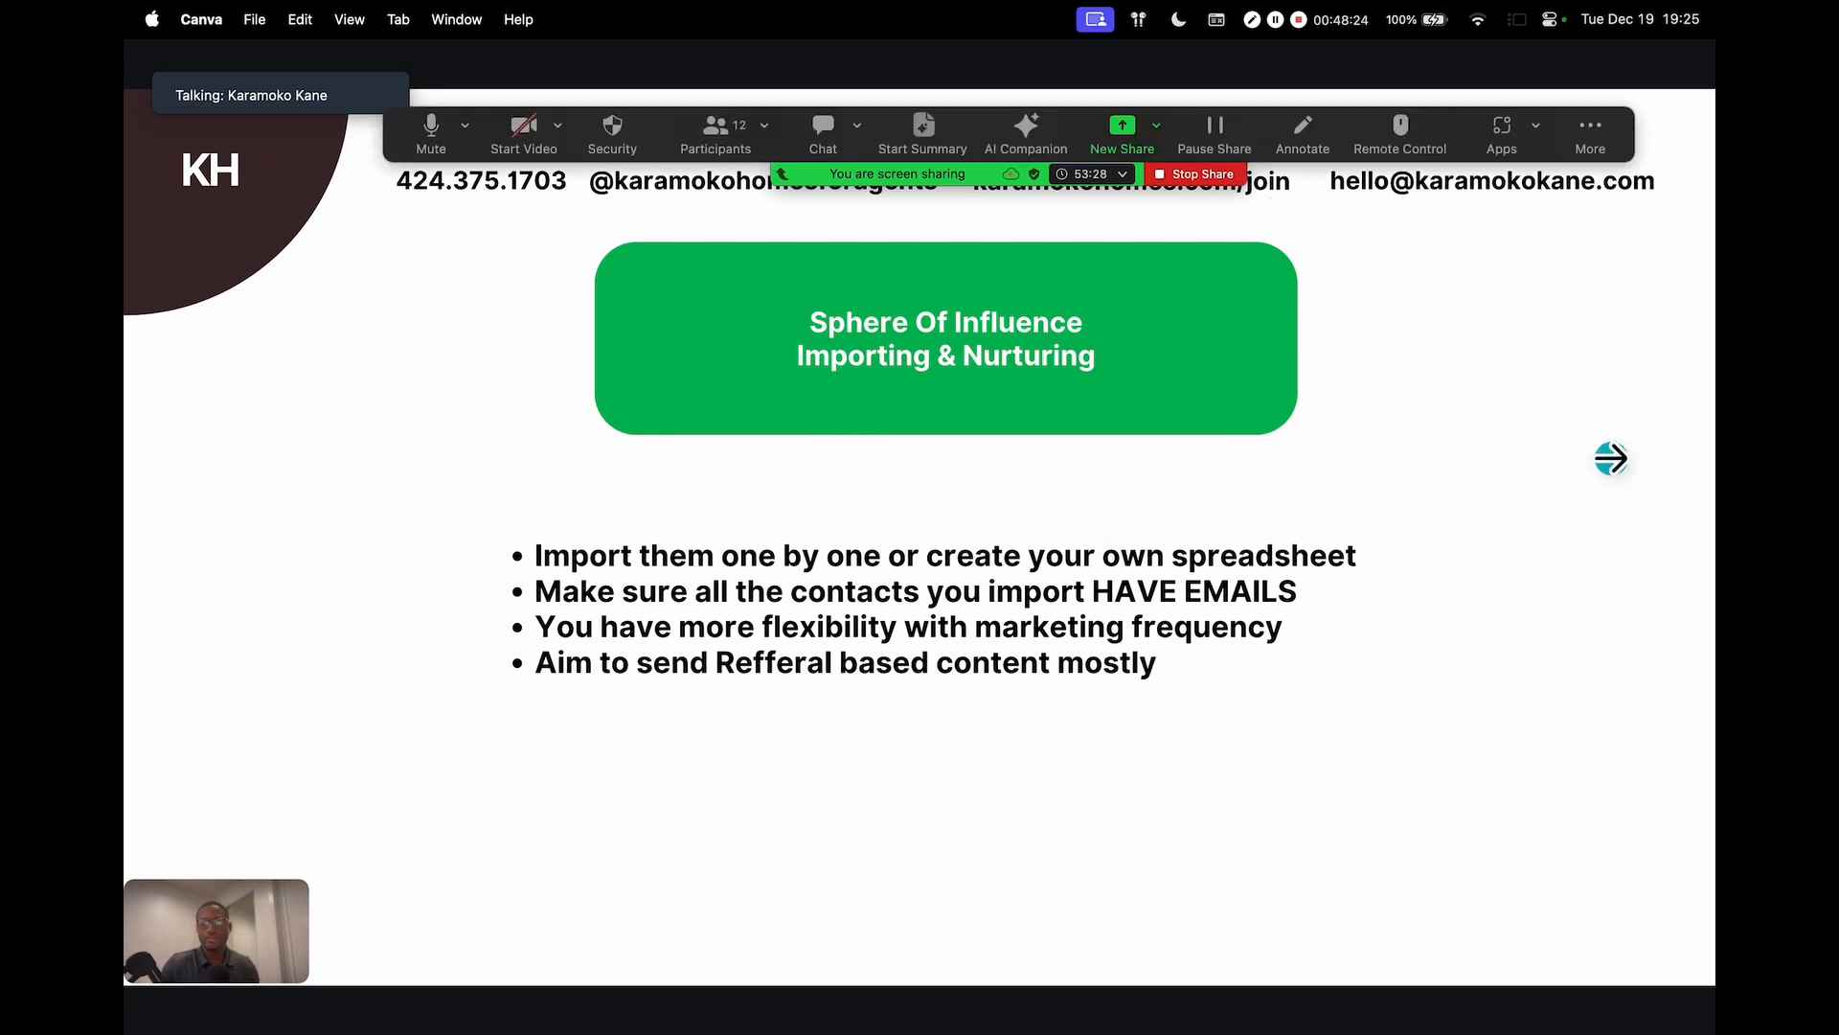
{"action": "left_click", "coordinate": [1620, 451]}
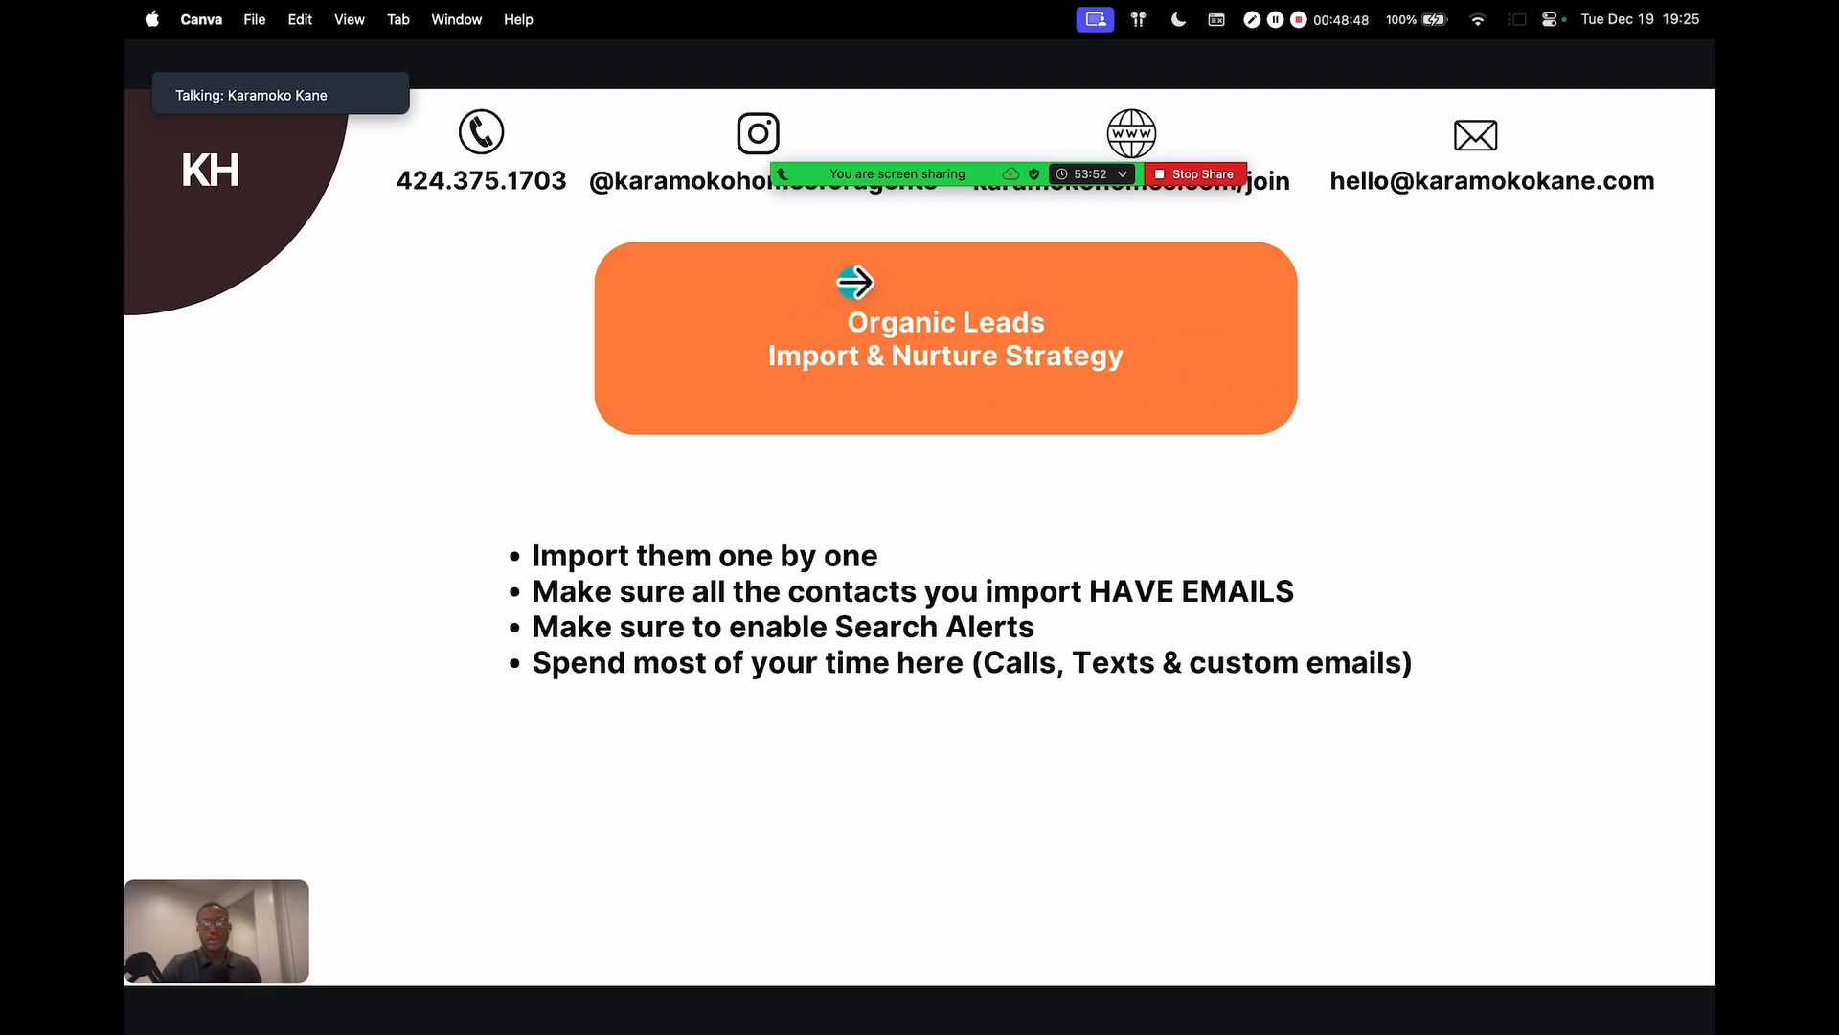
{"action": "key", "text": "ctrl+Left"}
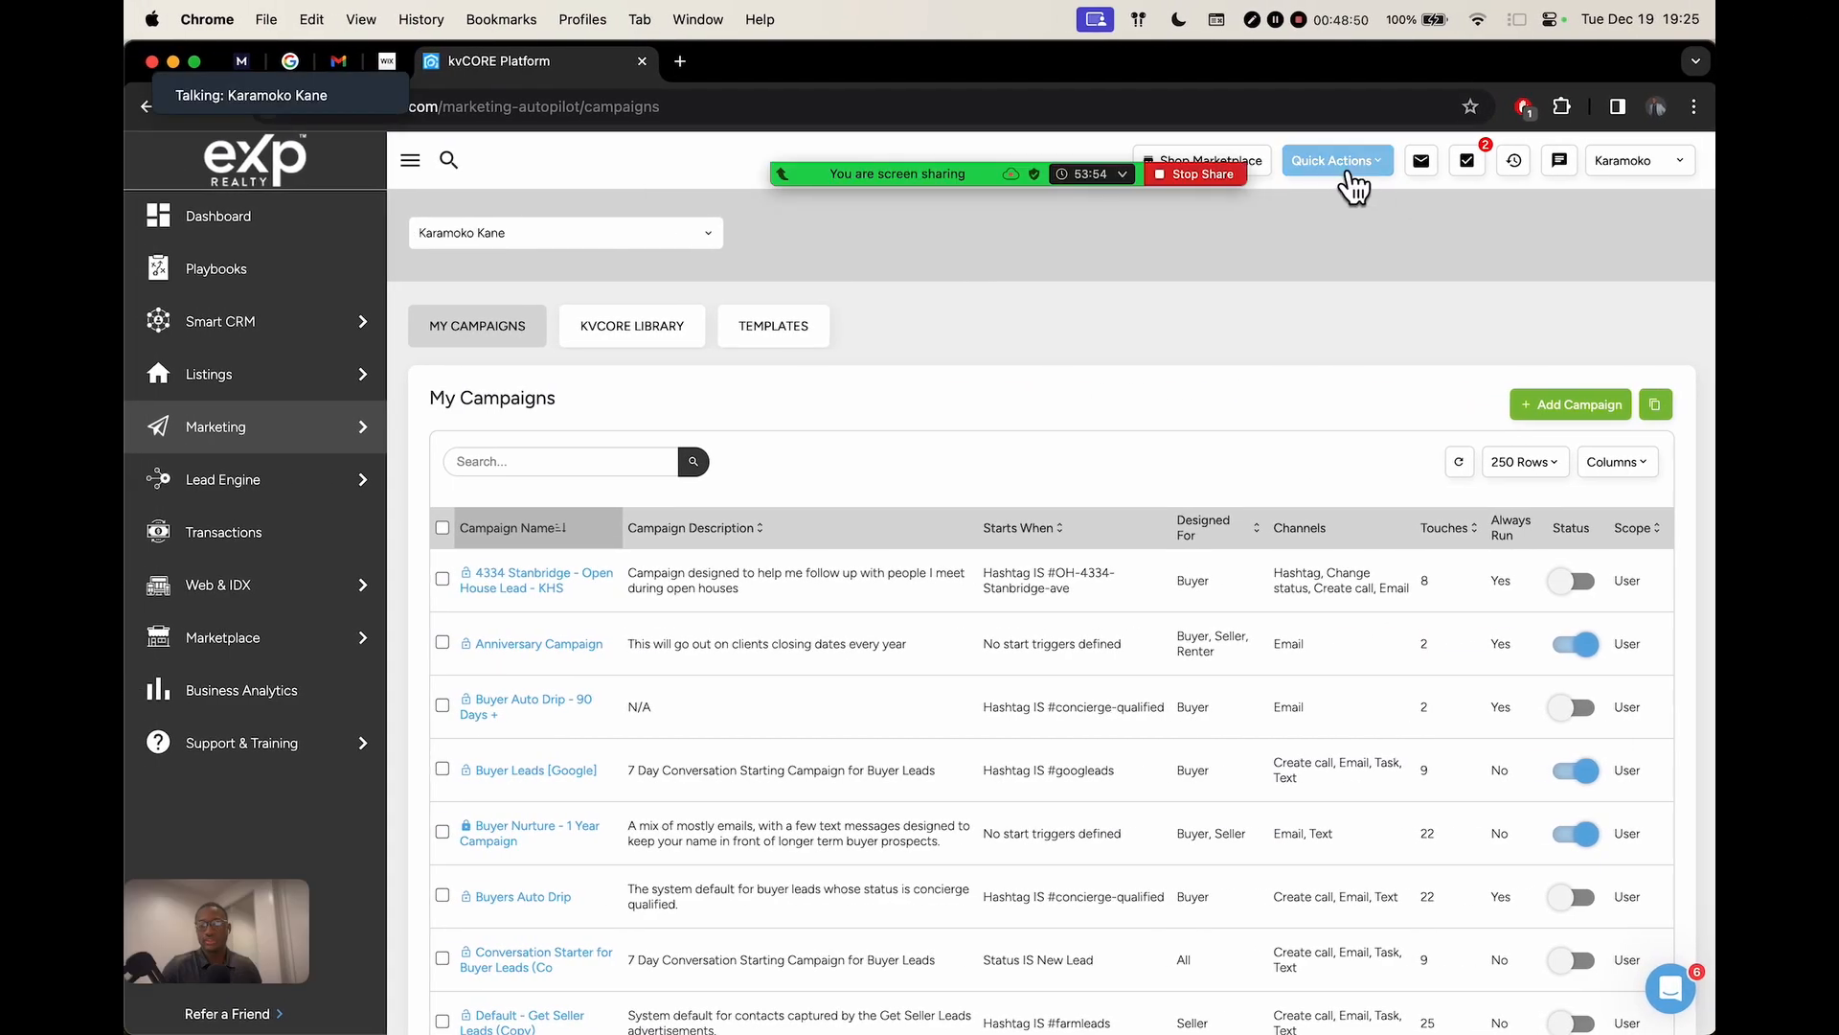
Open a blank Add Contact form from Quick Actions and focus the First Name field
{"action": "left_click", "coordinate": [1346, 163]}
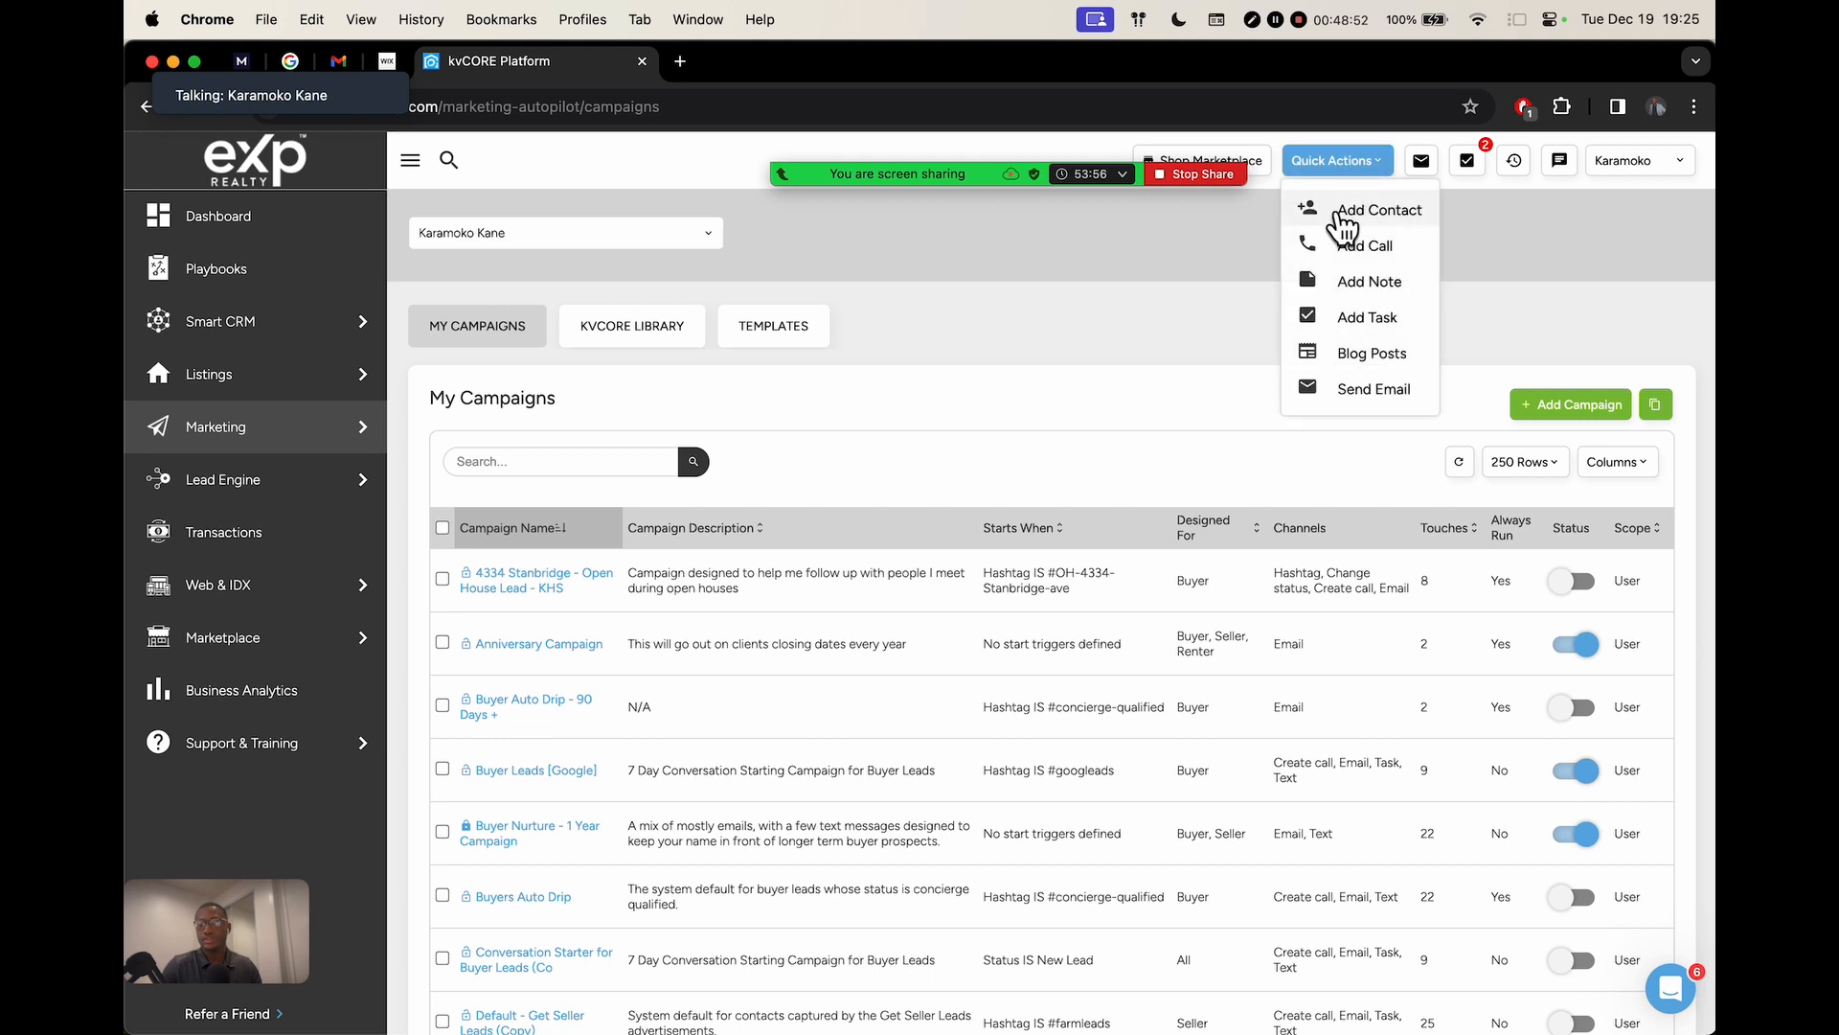
{"action": "left_click", "coordinate": [1345, 208]}
{"action": "left_click", "coordinate": [773, 399]}
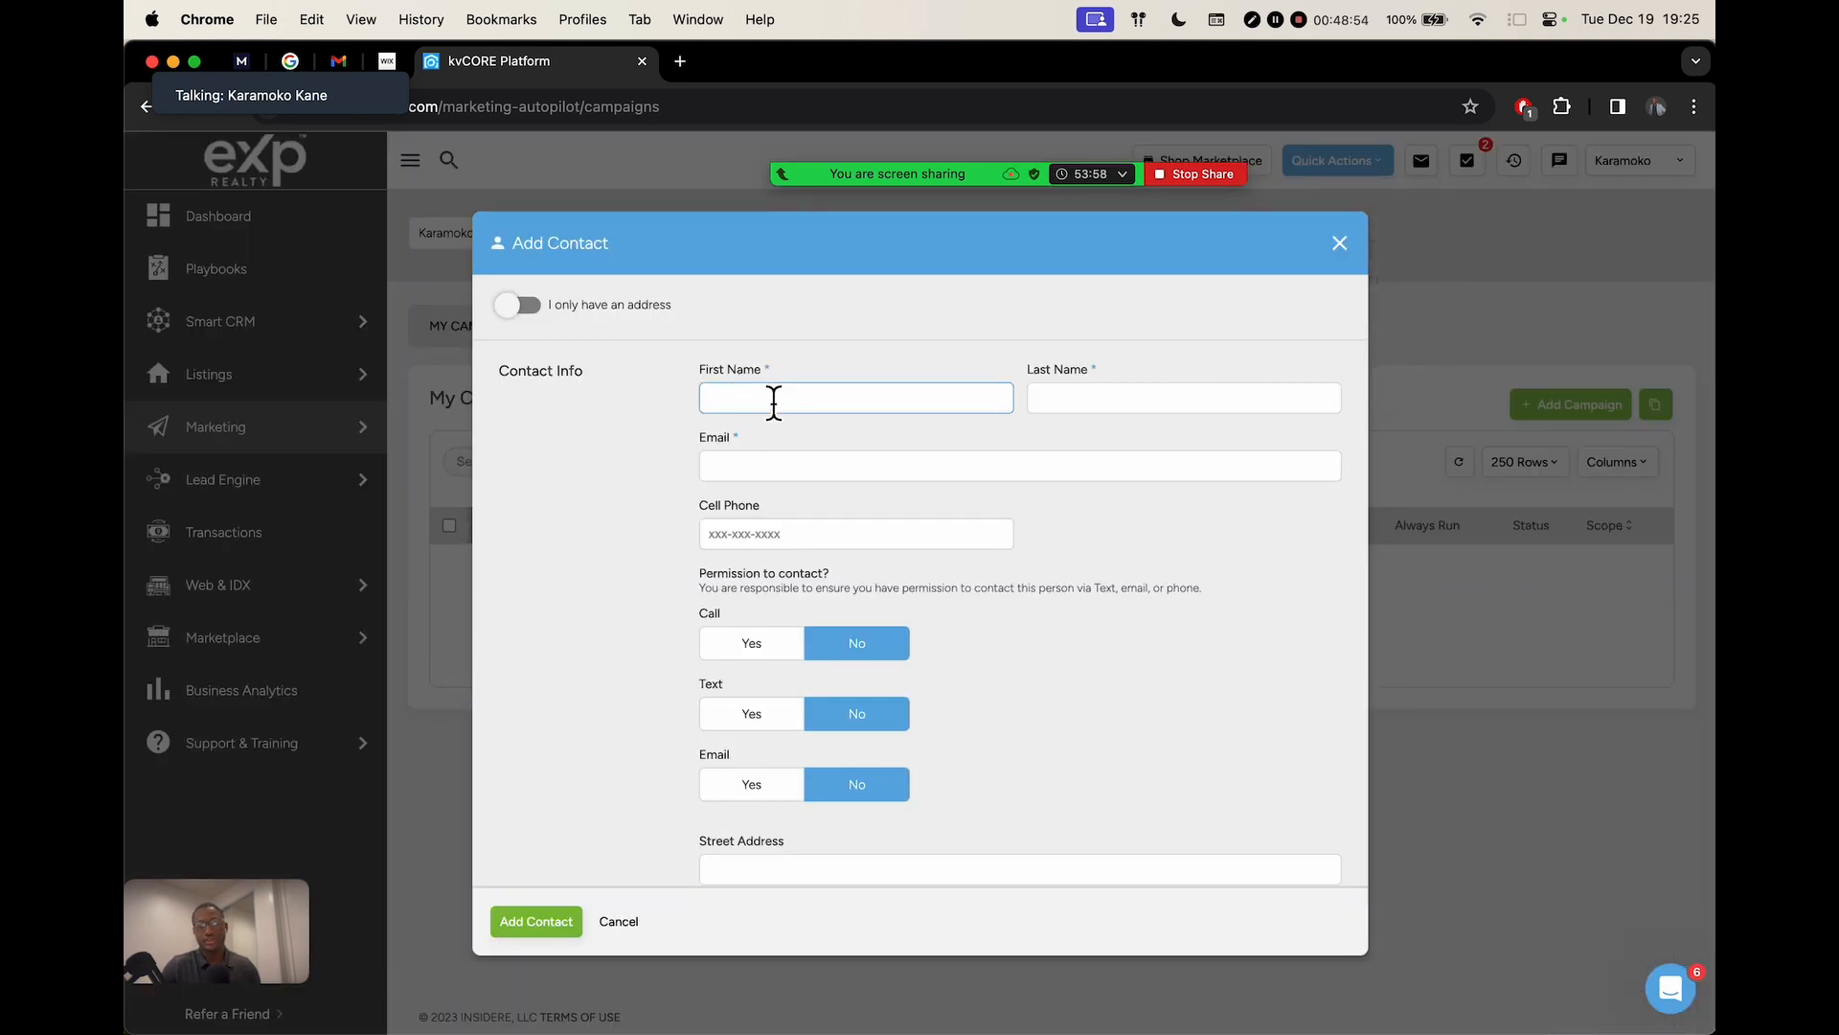
Set the new contact's Email permission to Yes, then switch to the Canva slides
{"action": "left_click", "coordinate": [780, 466]}
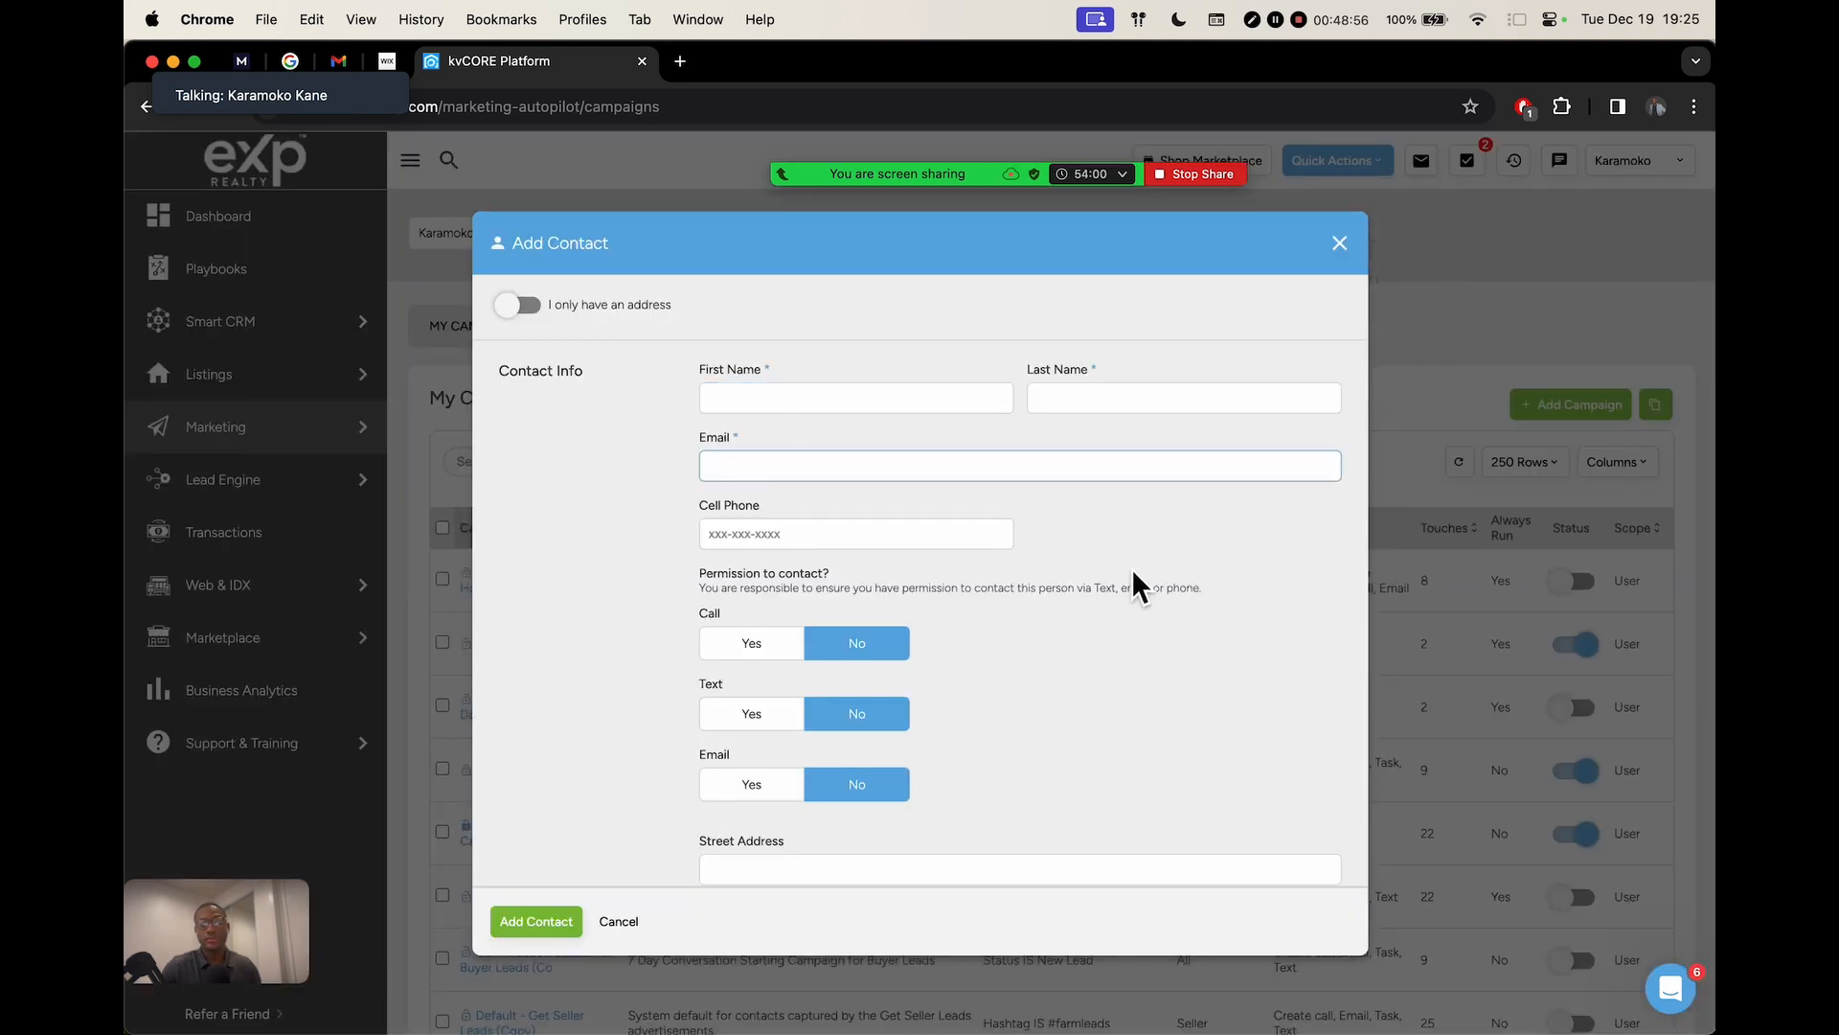
{"action": "scroll", "coordinate": [1130, 575], "scroll_direction": "down", "scroll_amount": 3}
{"action": "scroll", "coordinate": [1130, 567], "scroll_direction": "down", "scroll_amount": 1}
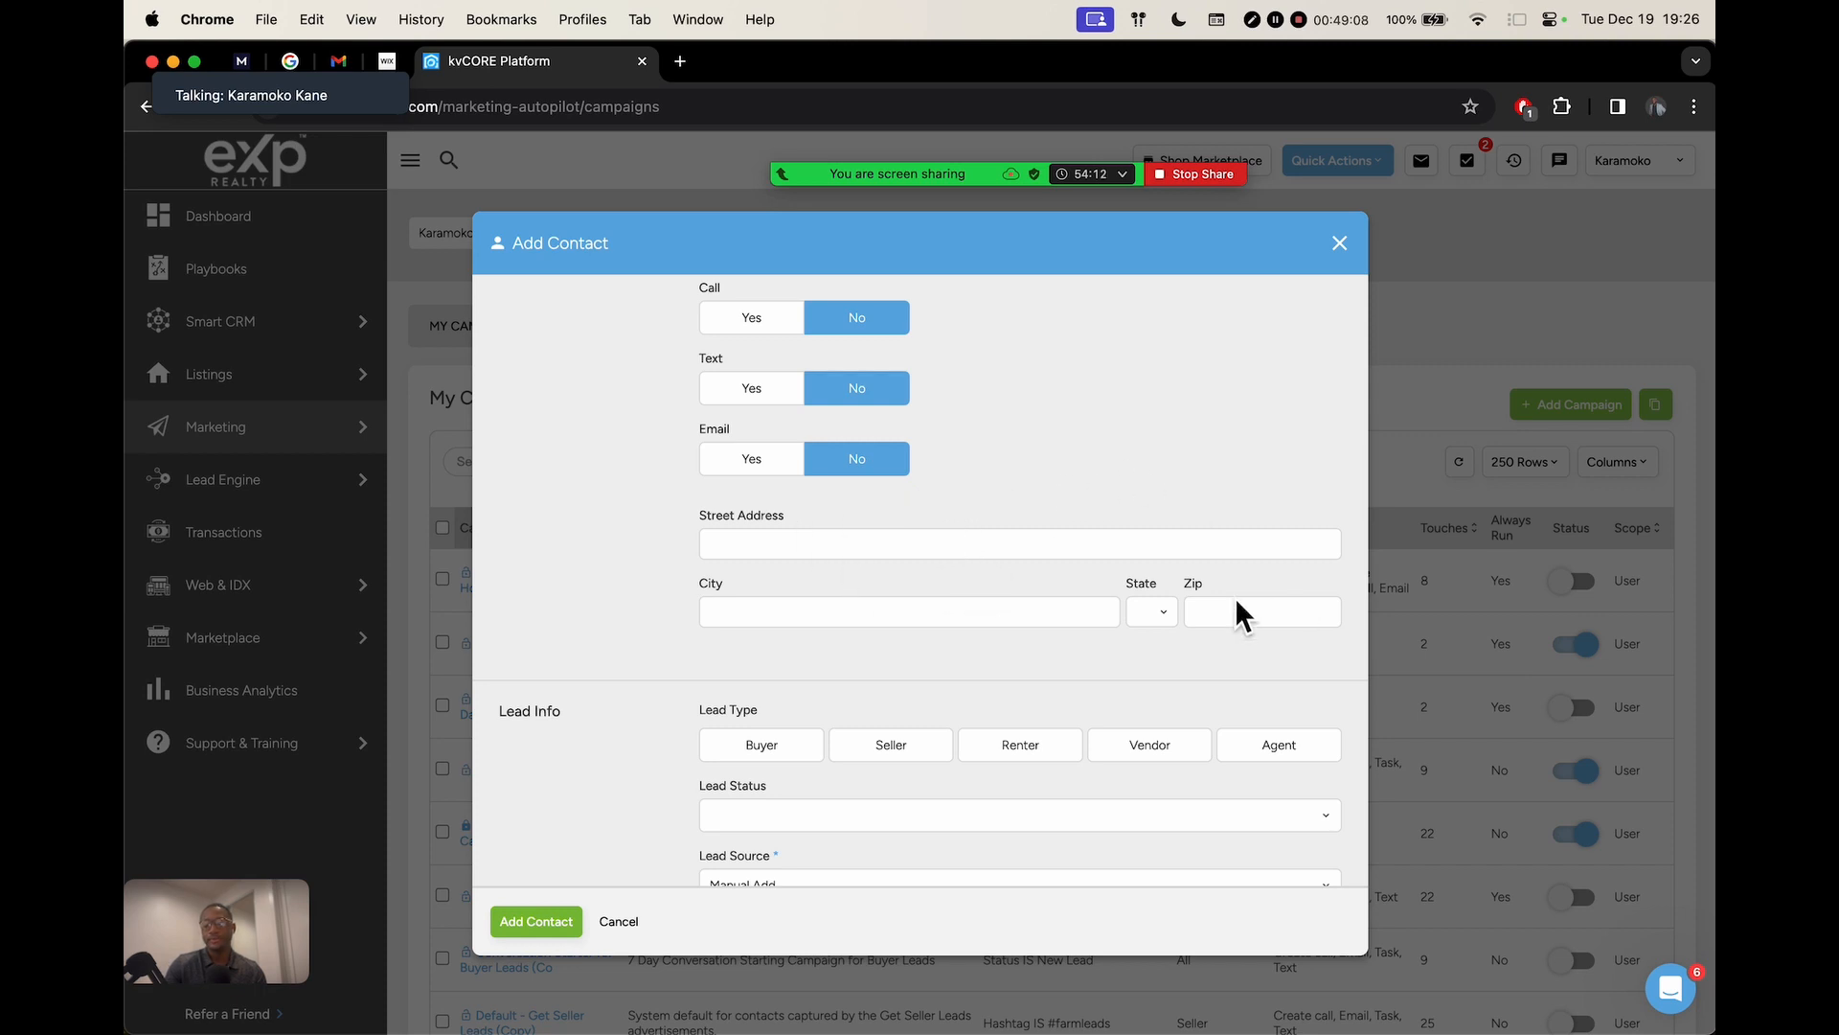
{"action": "scroll", "coordinate": [918, 513], "scroll_direction": "up", "scroll_amount": 5}
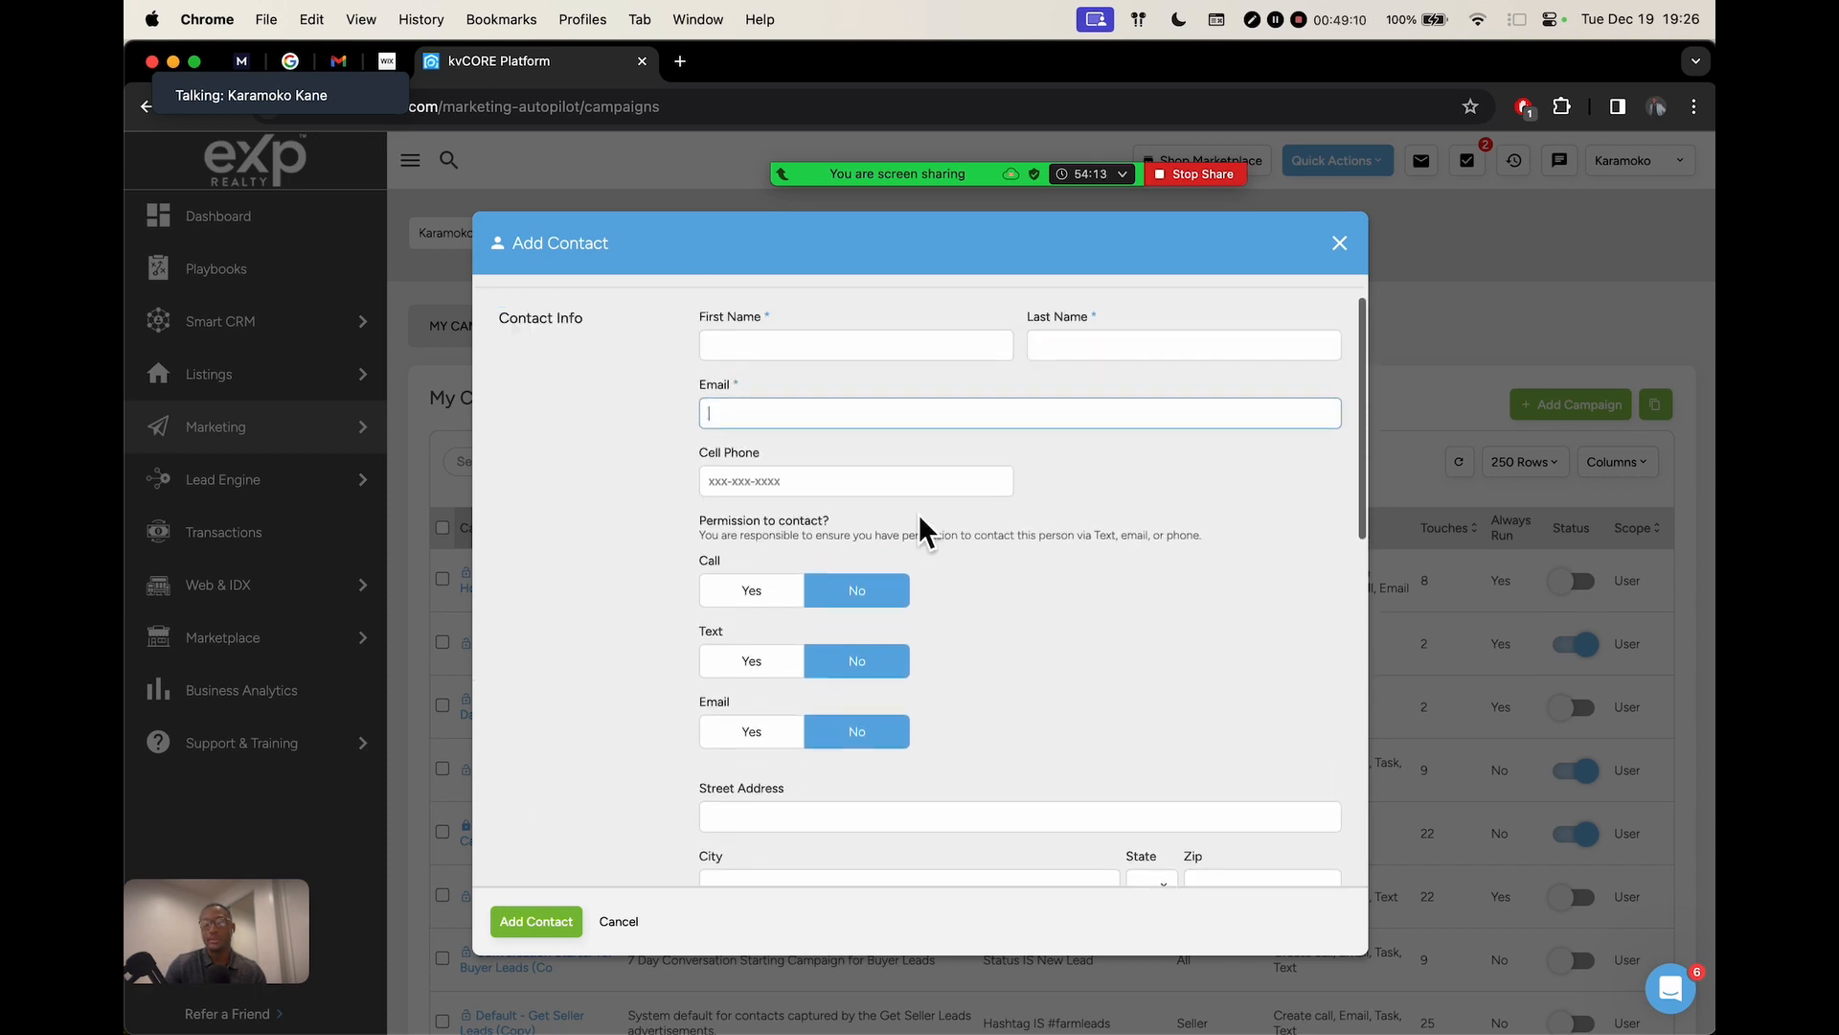
{"action": "left_click", "coordinate": [745, 750]}
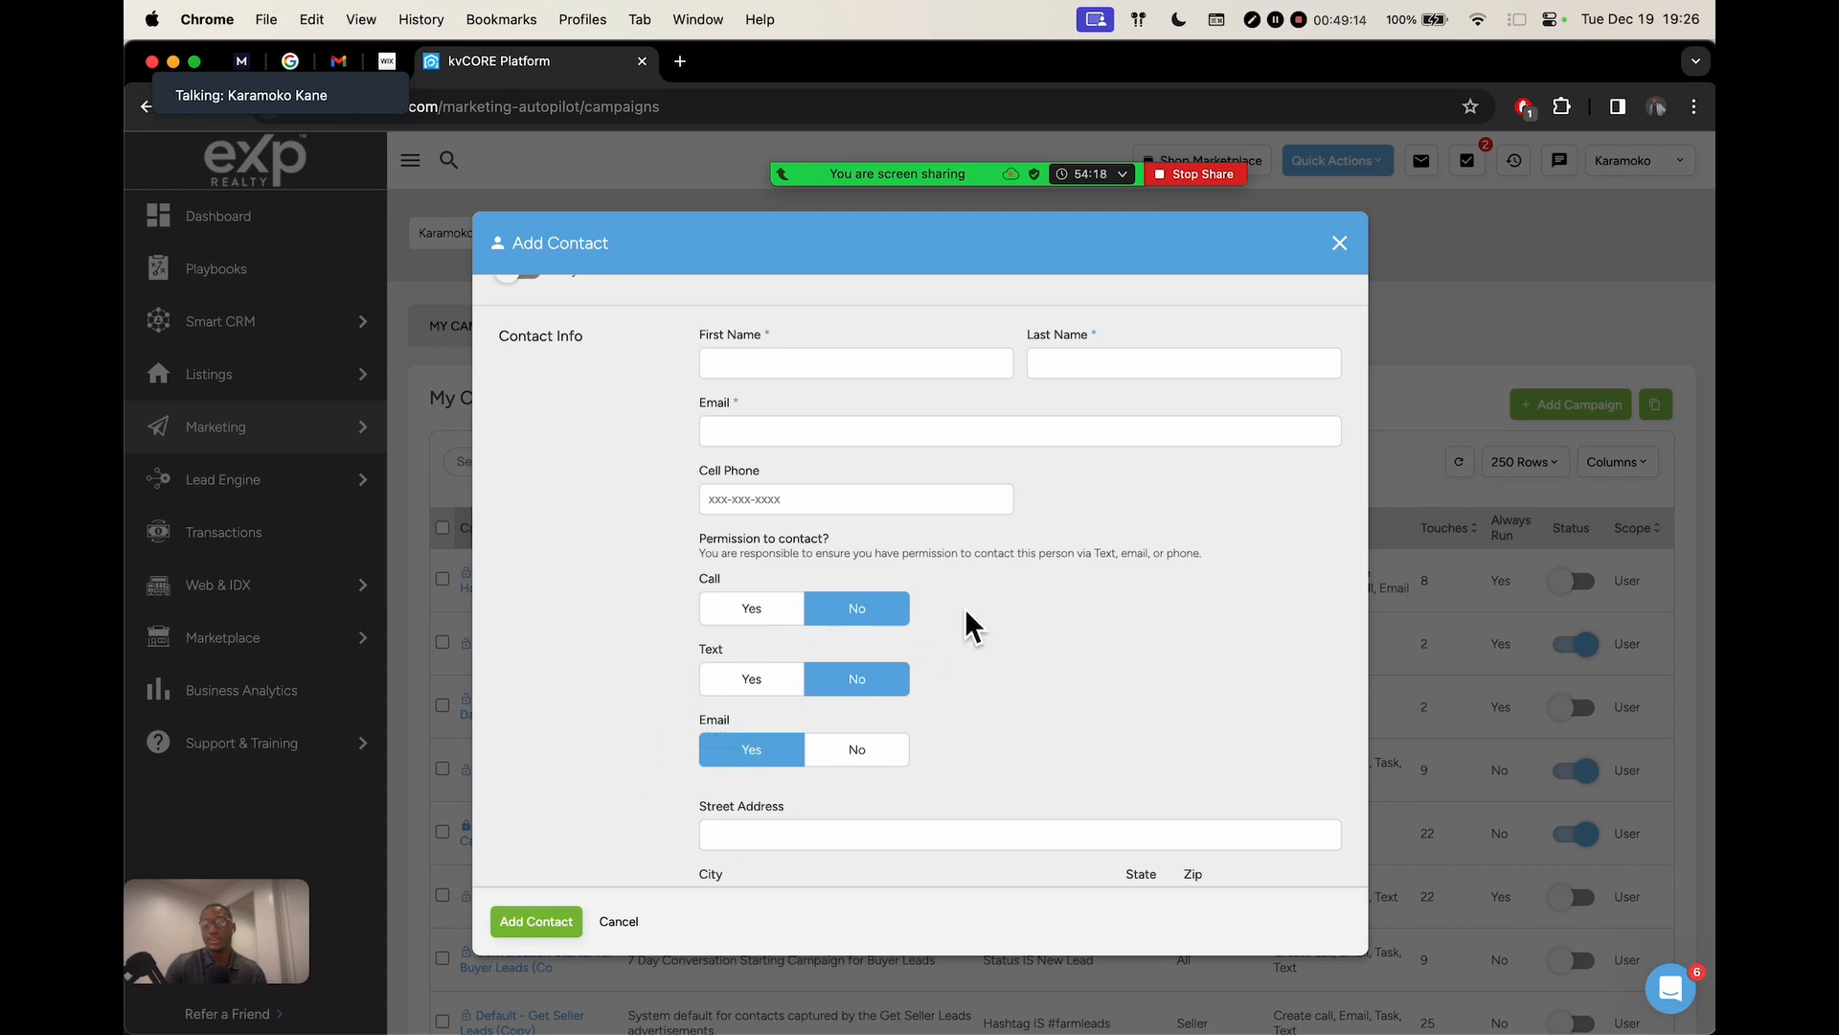
{"action": "scroll", "coordinate": [968, 623], "scroll_direction": "down", "scroll_amount": 3}
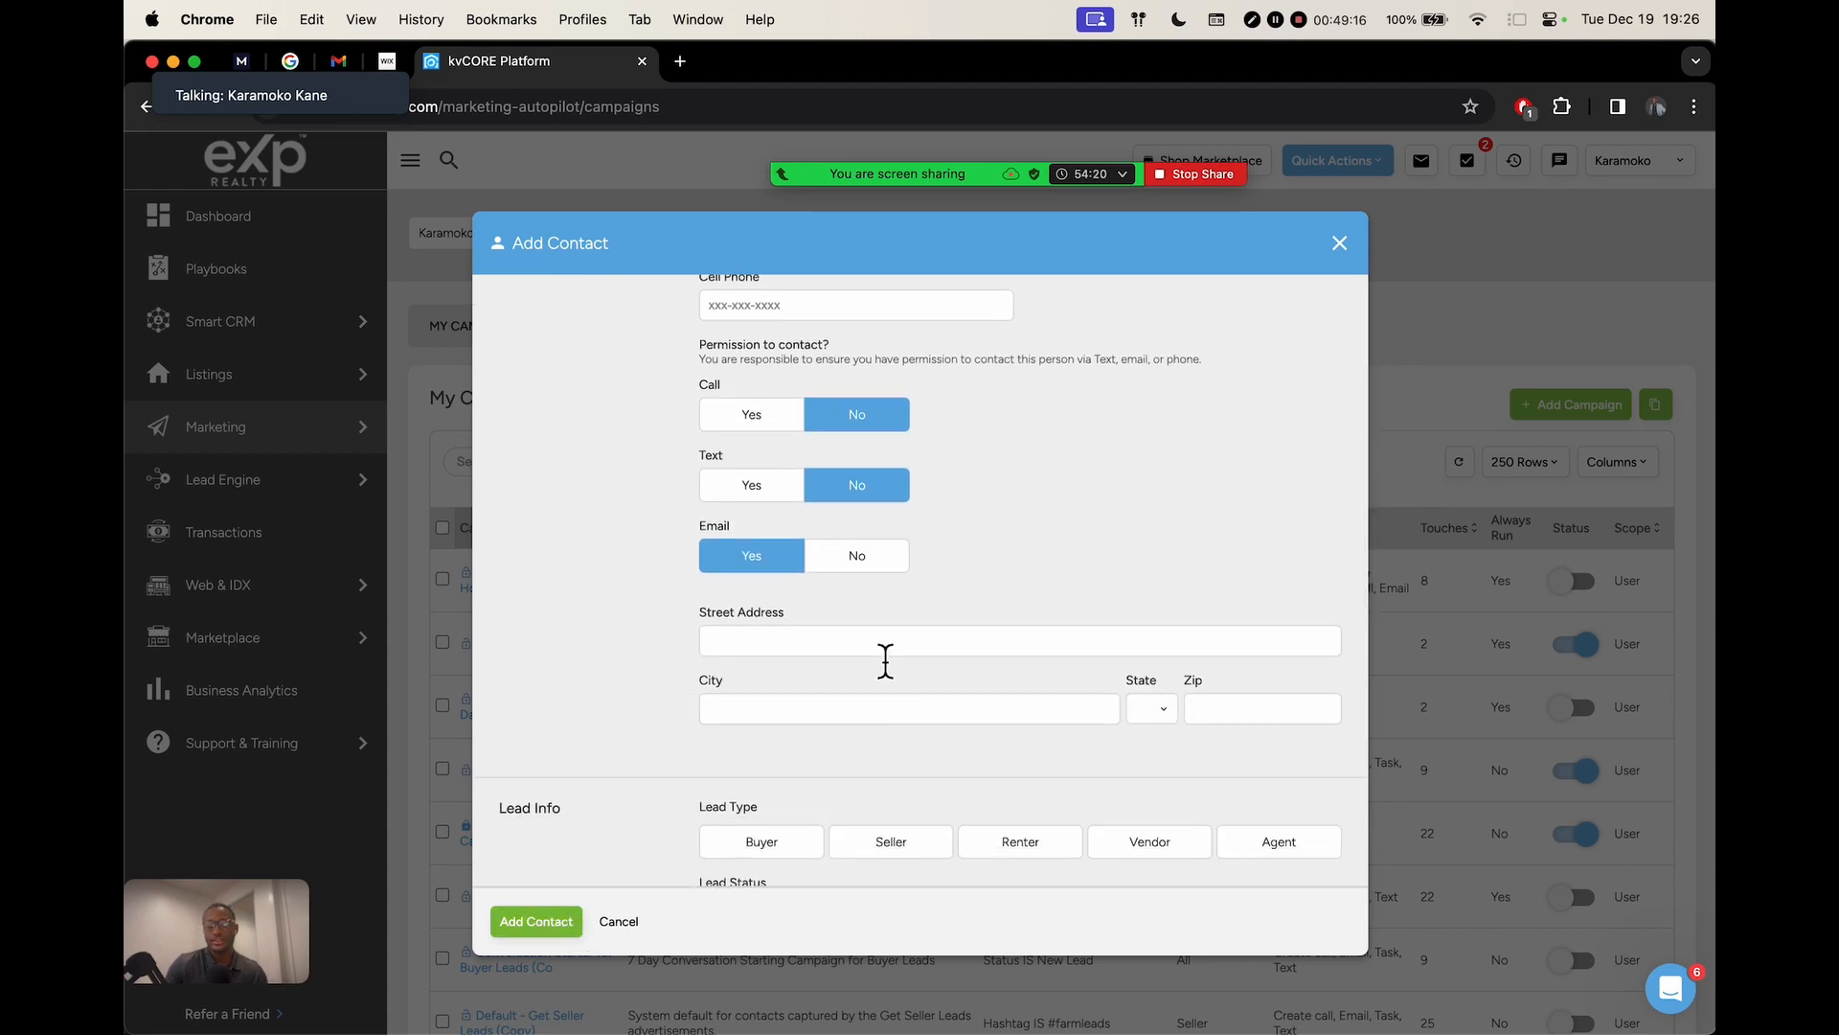
{"action": "key", "text": "ctrl+Right"}
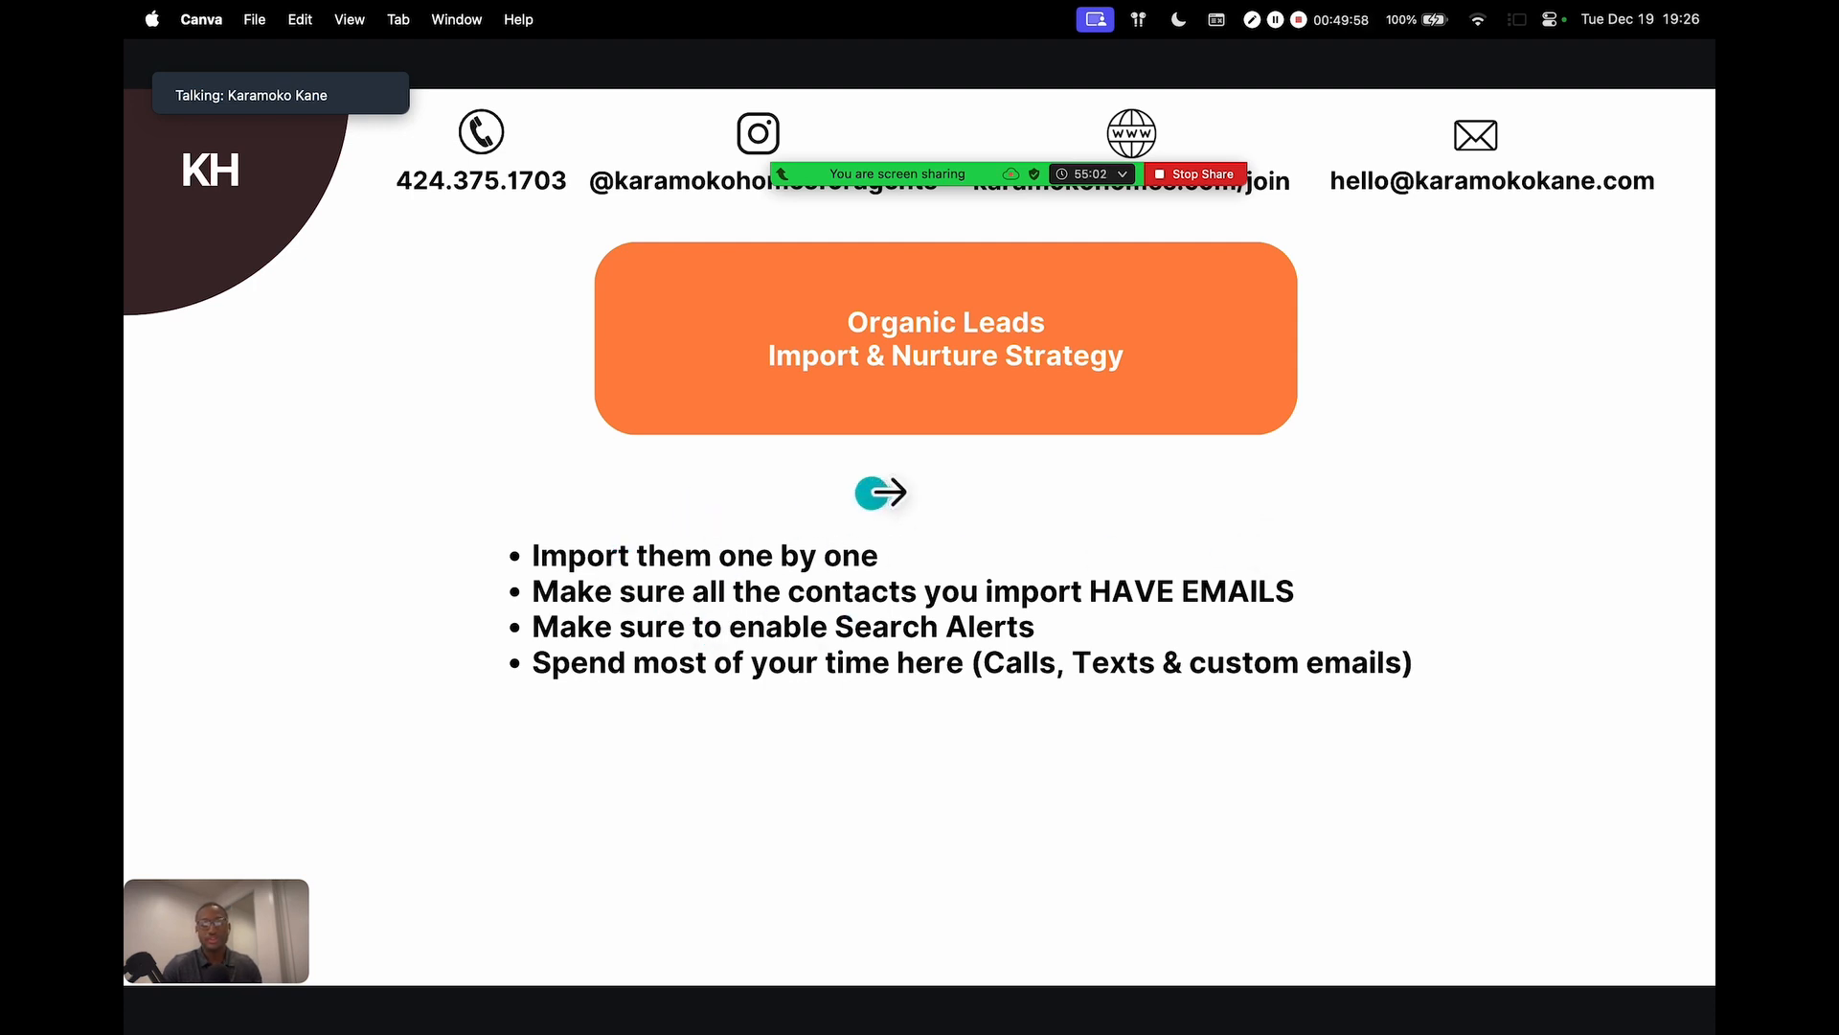
Leave the Canva Organic Leads slide and return to kvCORE's Add Contact form
{"action": "key", "text": "ctrl+Left"}
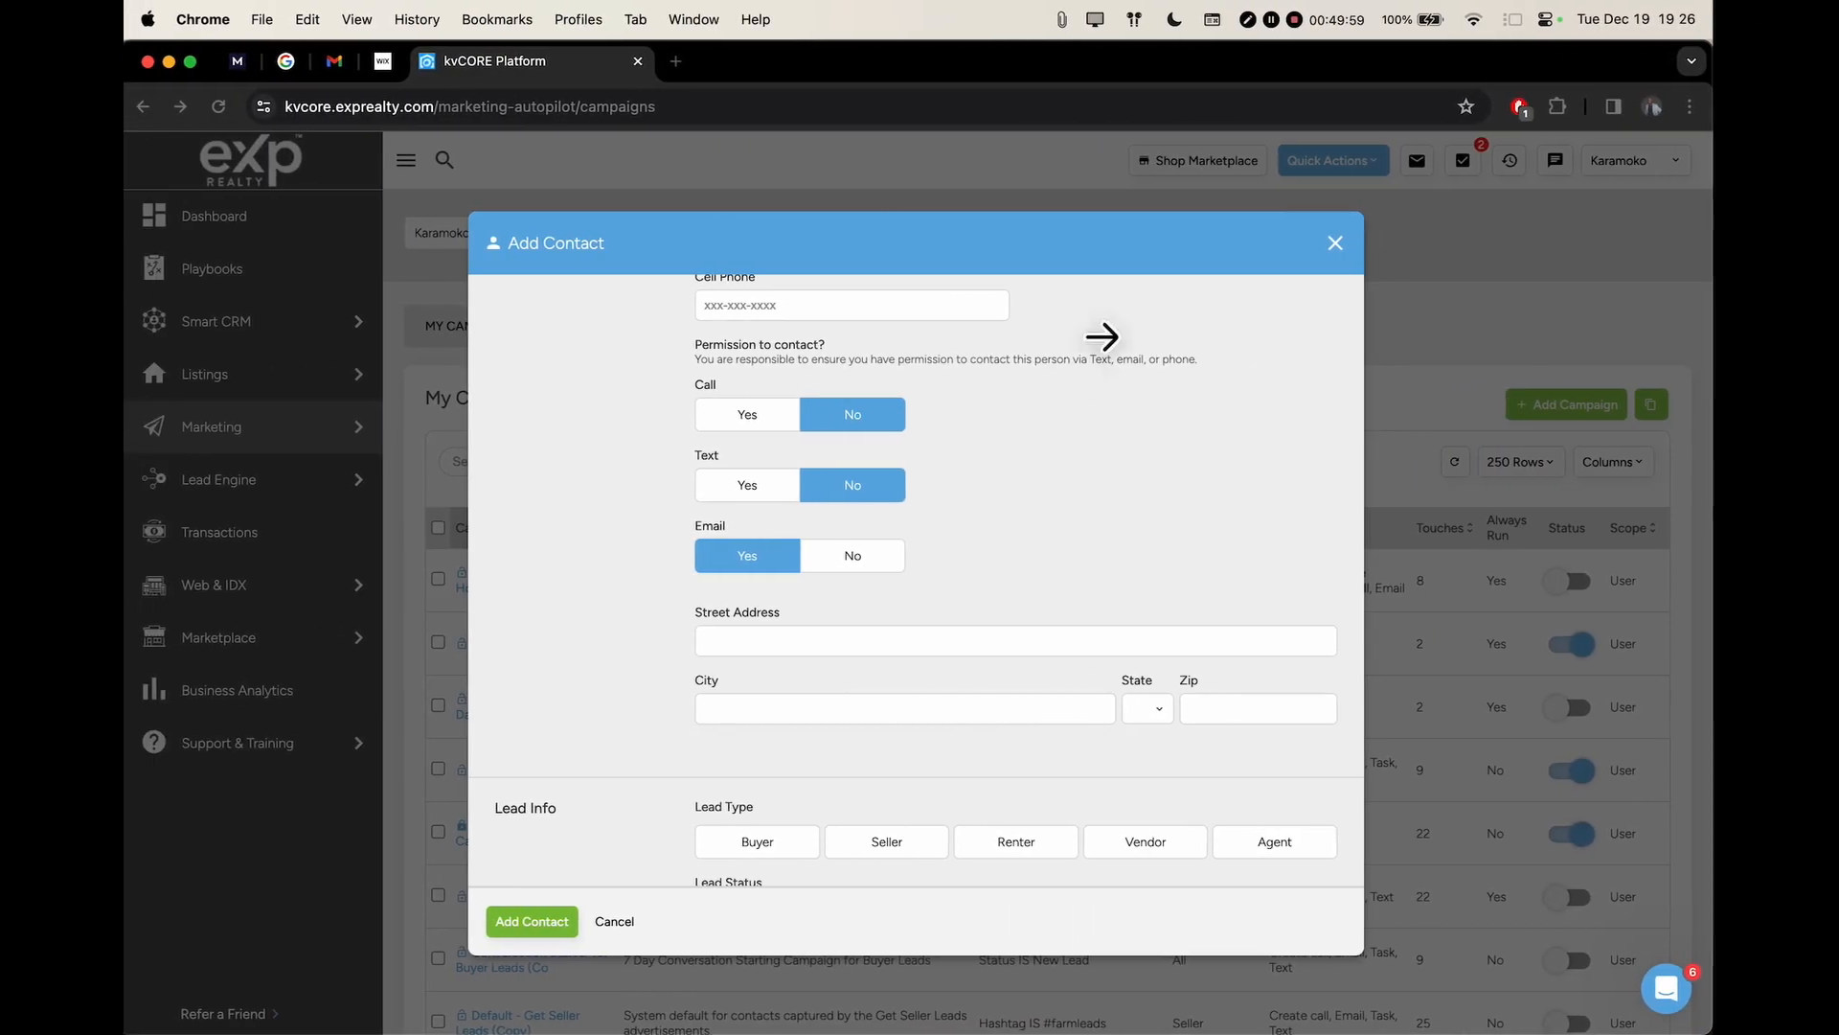
Discard the unfinished new contact and move the meeting toolbar out of the way
{"action": "left_click", "coordinate": [1340, 243]}
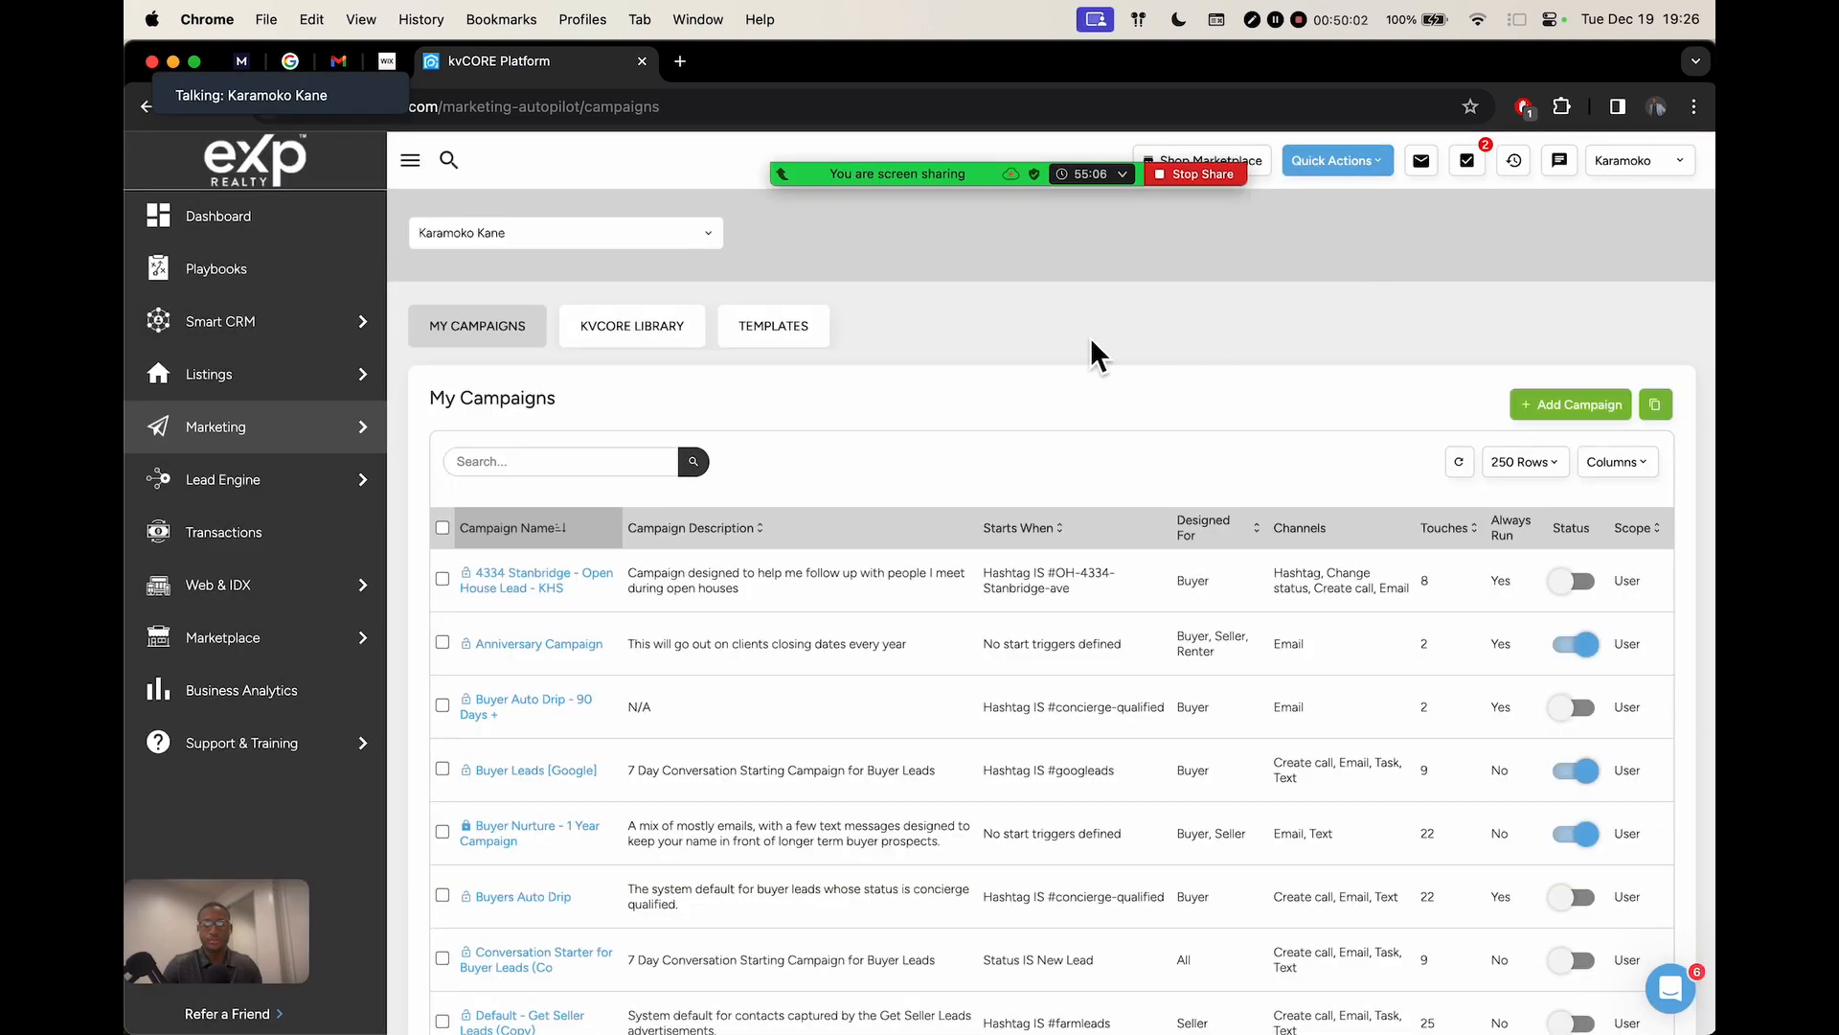
{"action": "mouse_move", "coordinate": [1437, 151]}
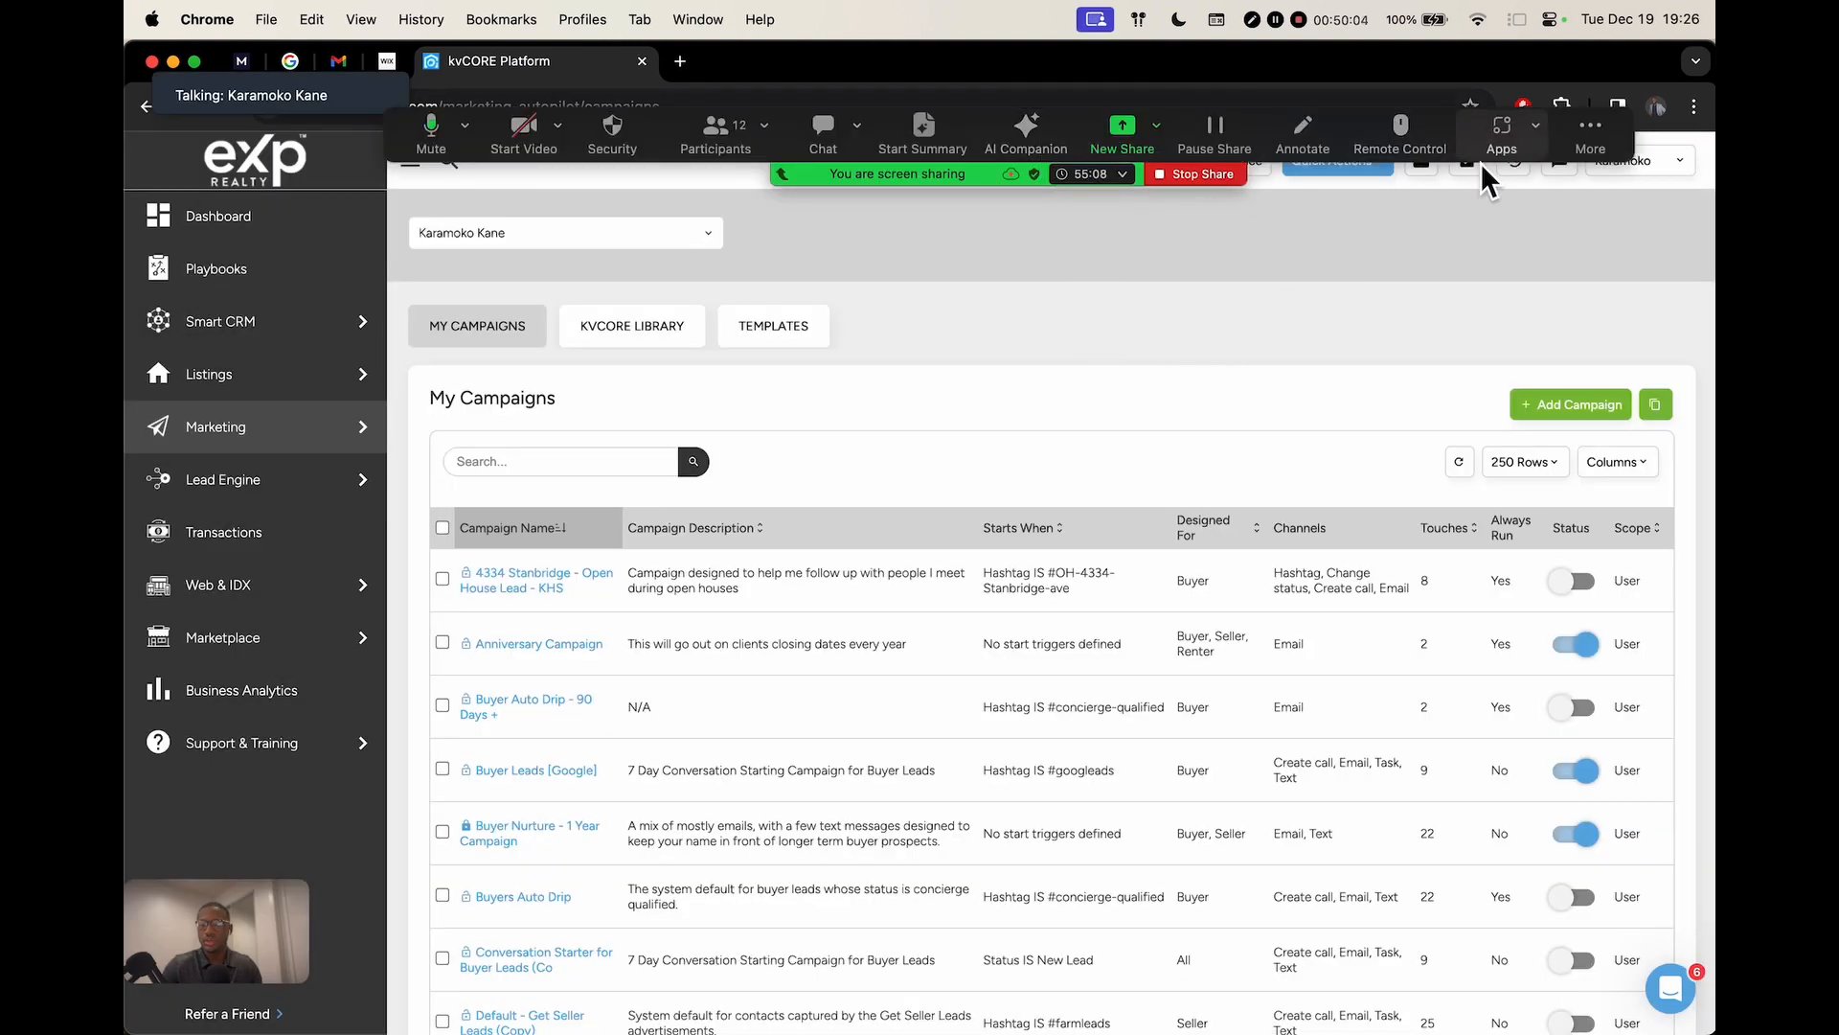
{"action": "left_click_drag", "start_coordinate": [1600, 130], "coordinate": [1619, 395]}
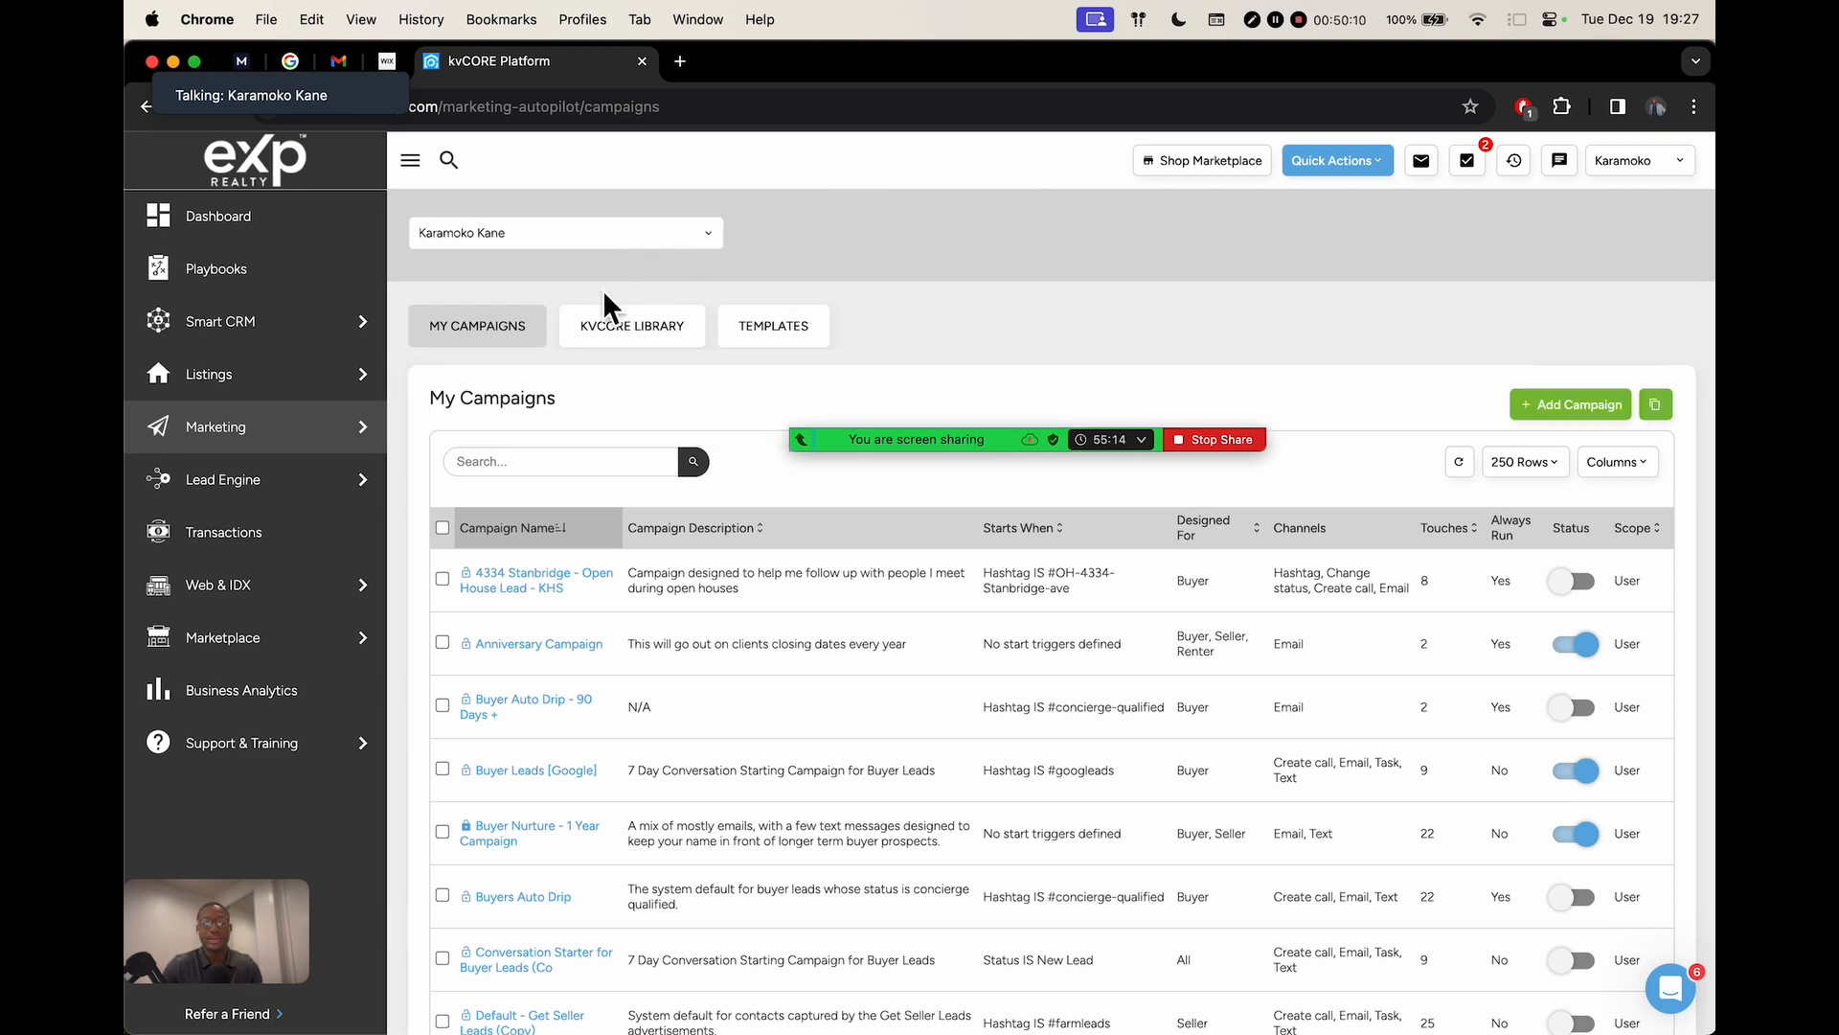
Open the first FakeContacts record and review its search alerts and presentations
{"action": "mouse_move", "coordinate": [326, 319]}
{"action": "left_click", "coordinate": [474, 436]}
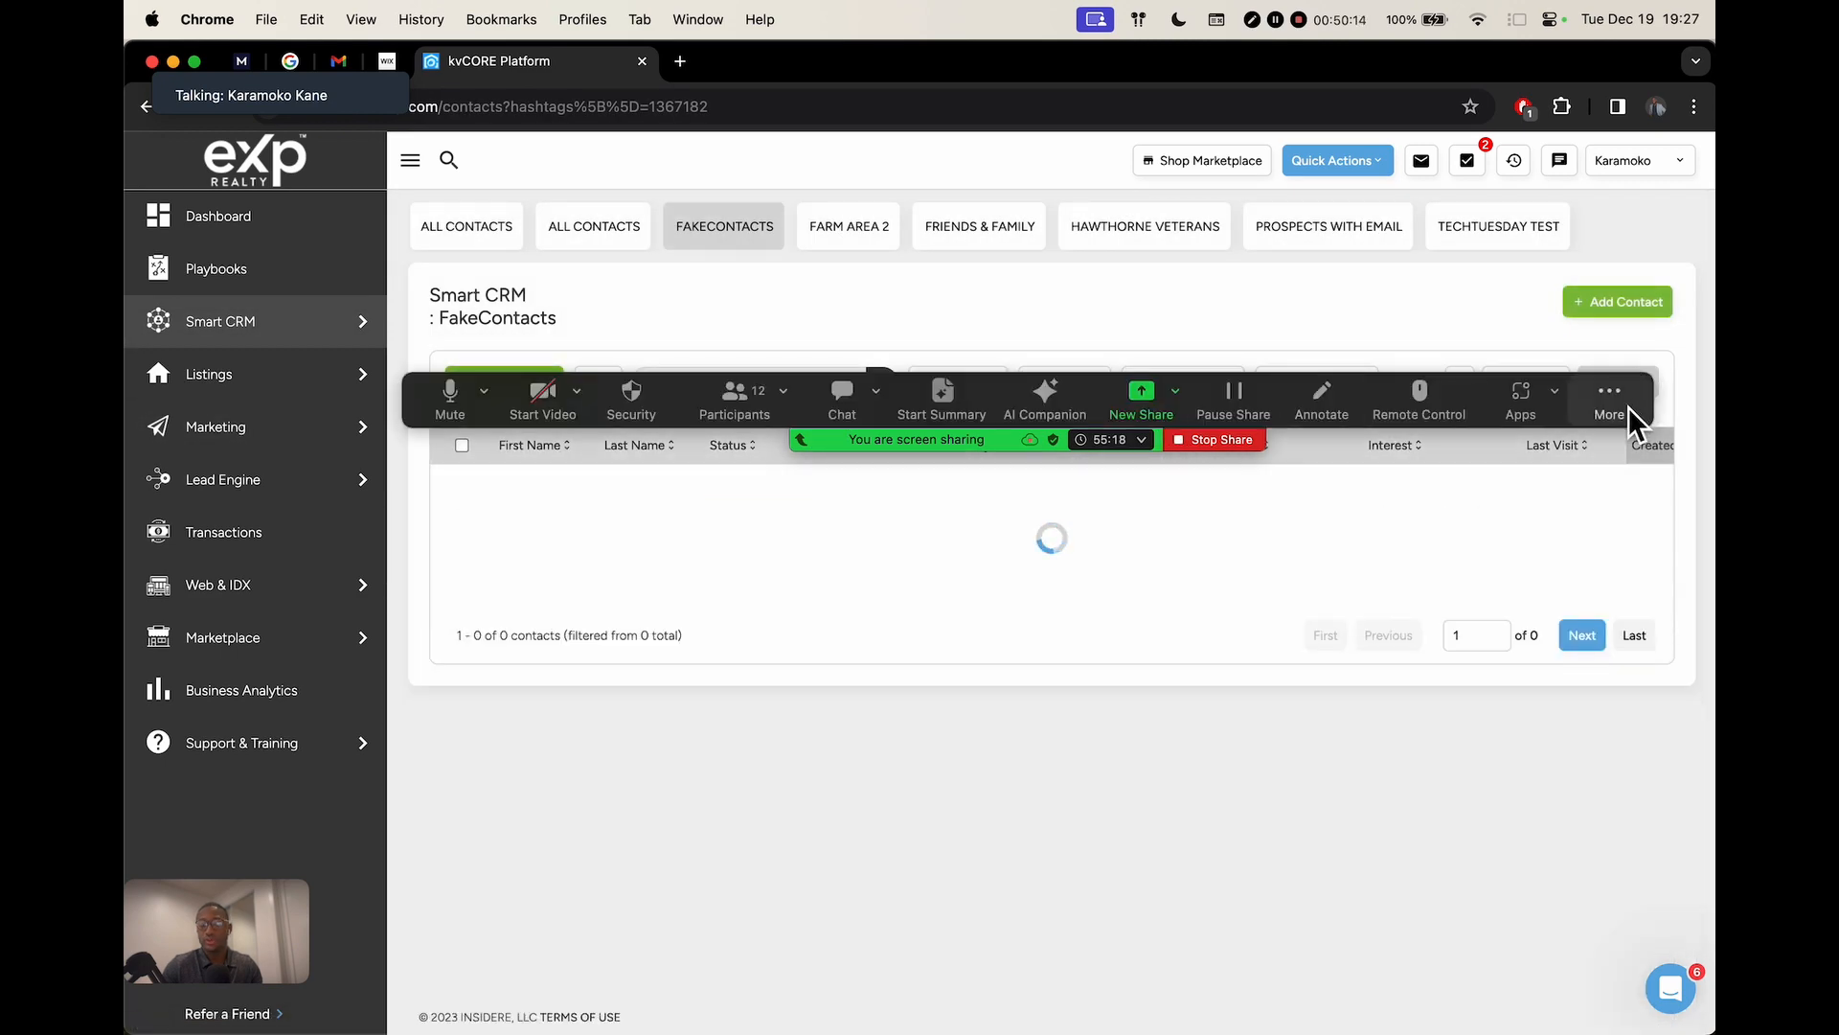
{"action": "left_click_drag", "start_coordinate": [1629, 410], "coordinate": [1611, 113]}
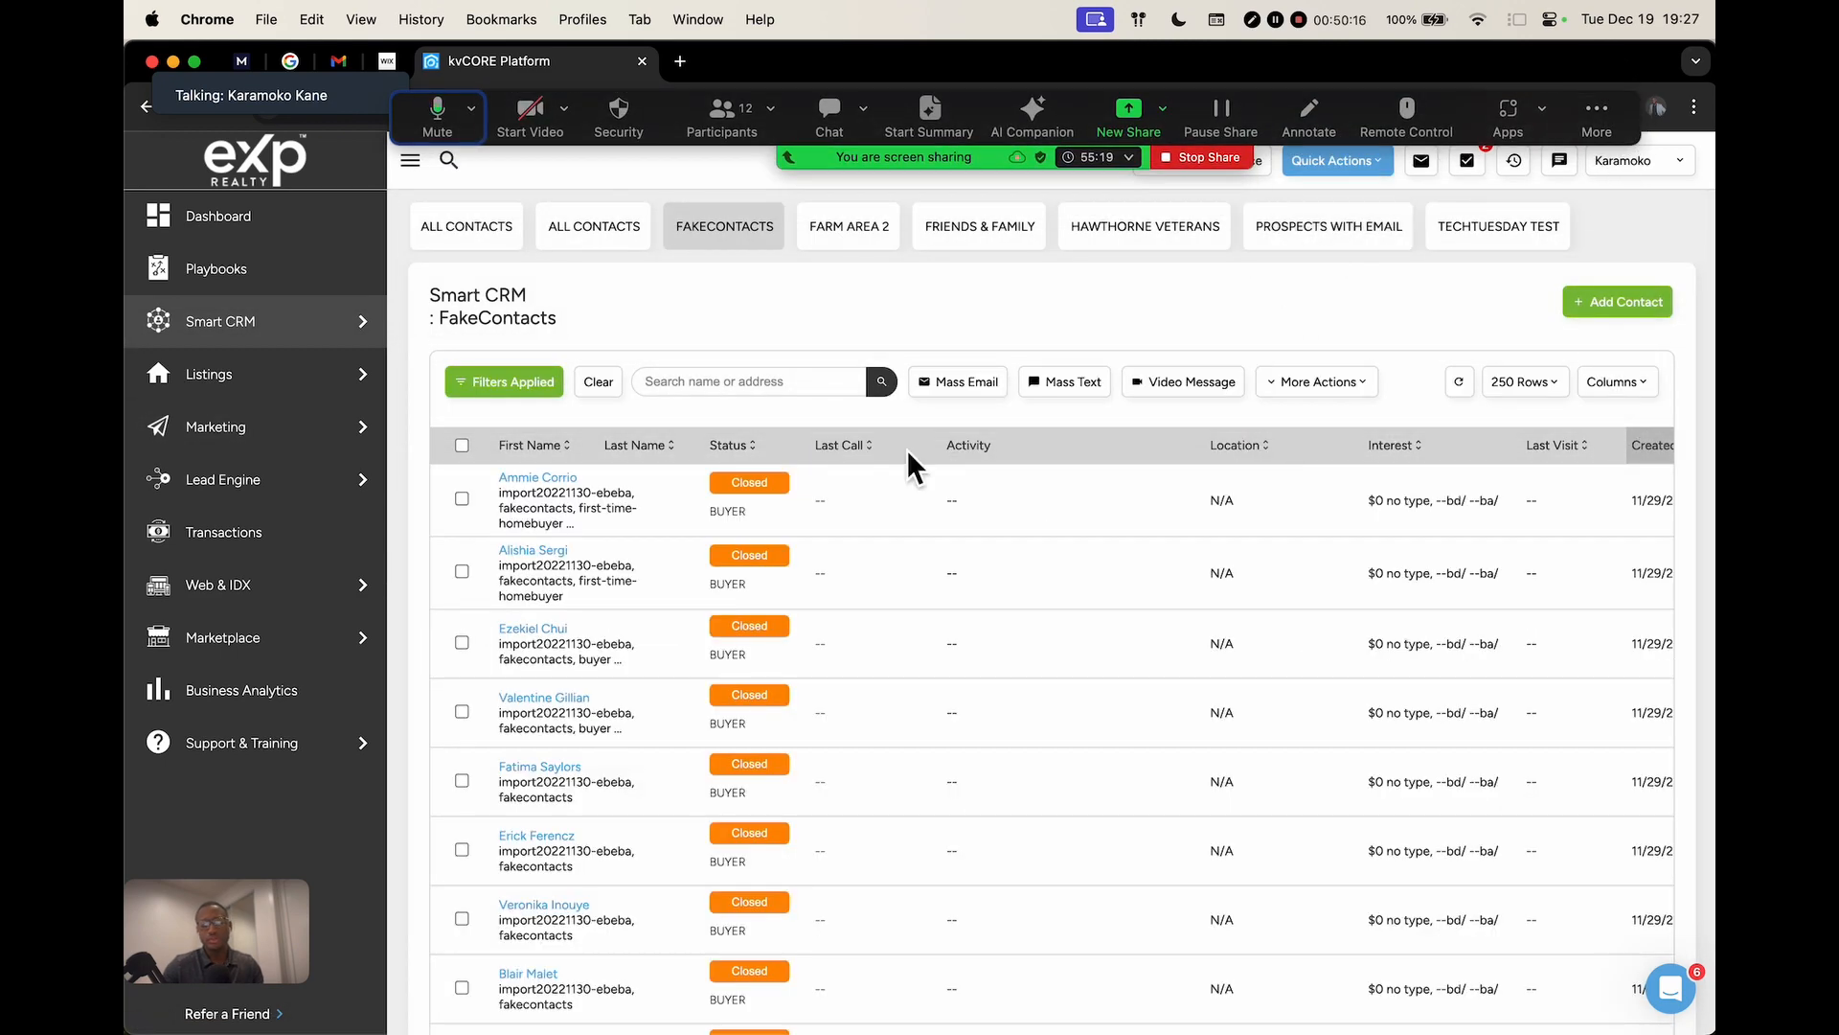
{"action": "left_click", "coordinate": [562, 477]}
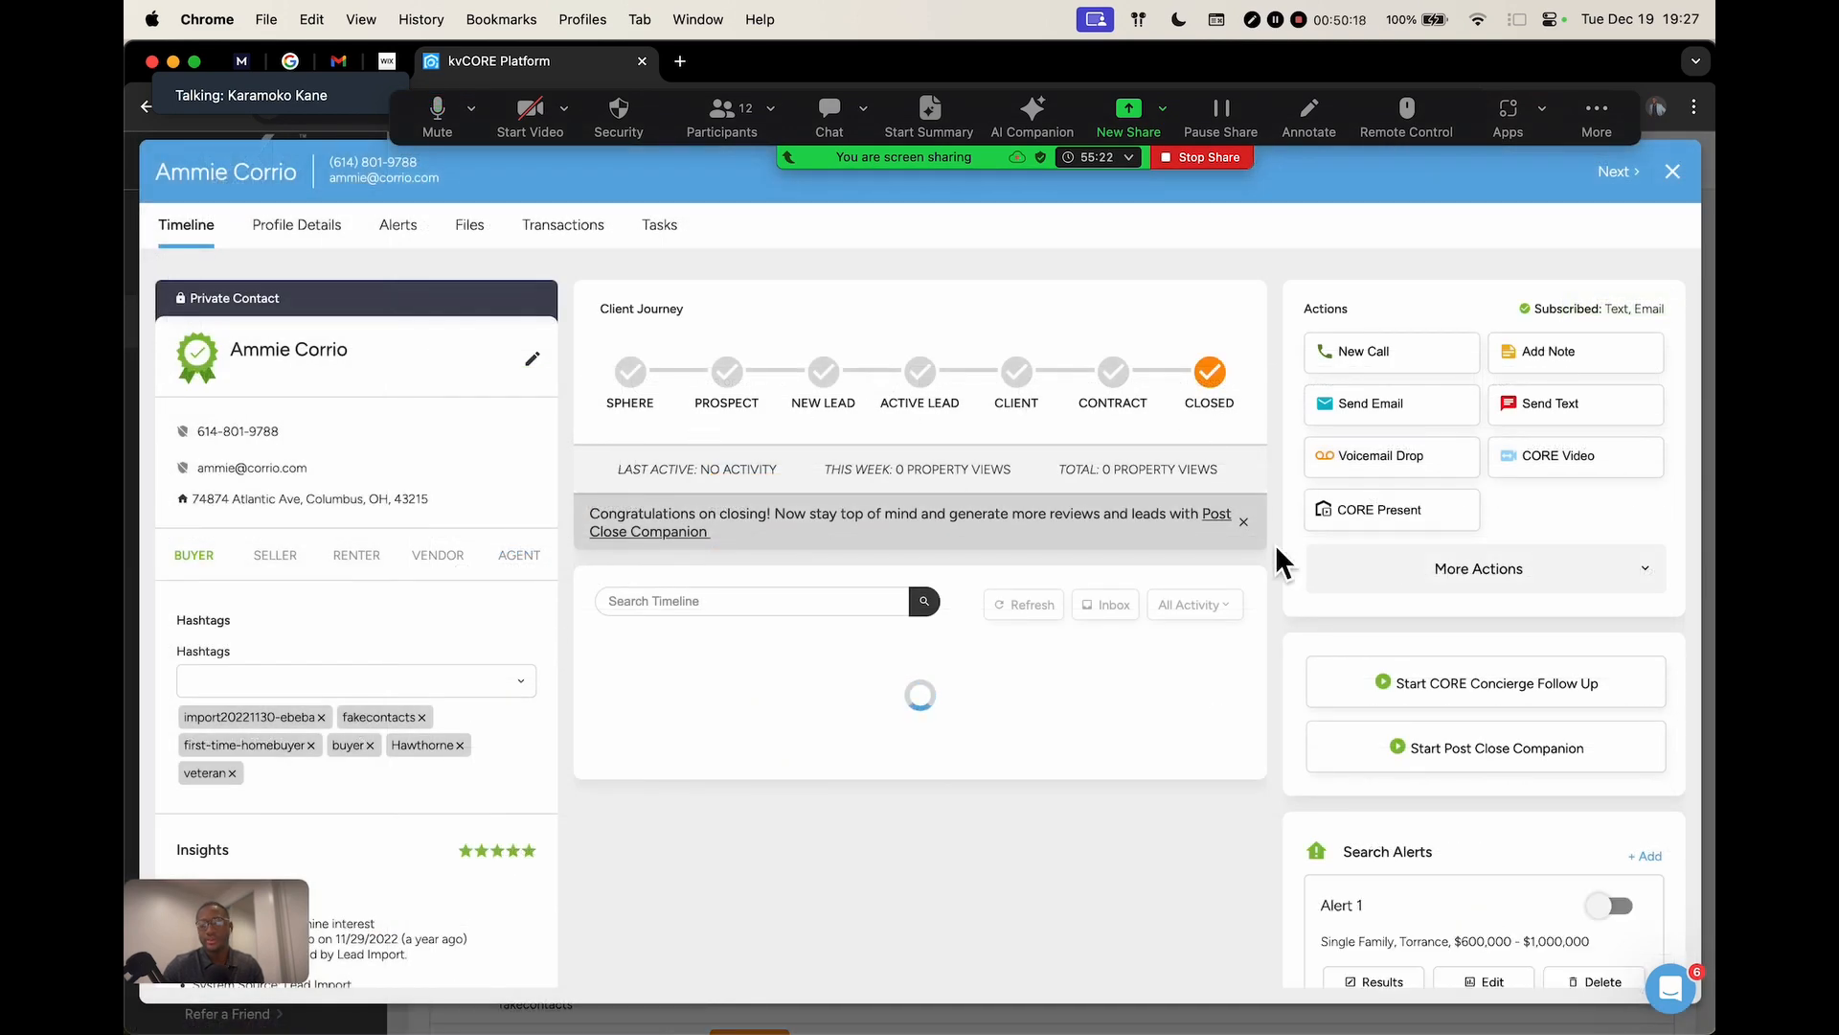
{"action": "scroll", "coordinate": [1324, 491], "scroll_direction": "down", "scroll_amount": 2}
{"action": "scroll", "coordinate": [1324, 491], "scroll_direction": "up", "scroll_amount": 2}
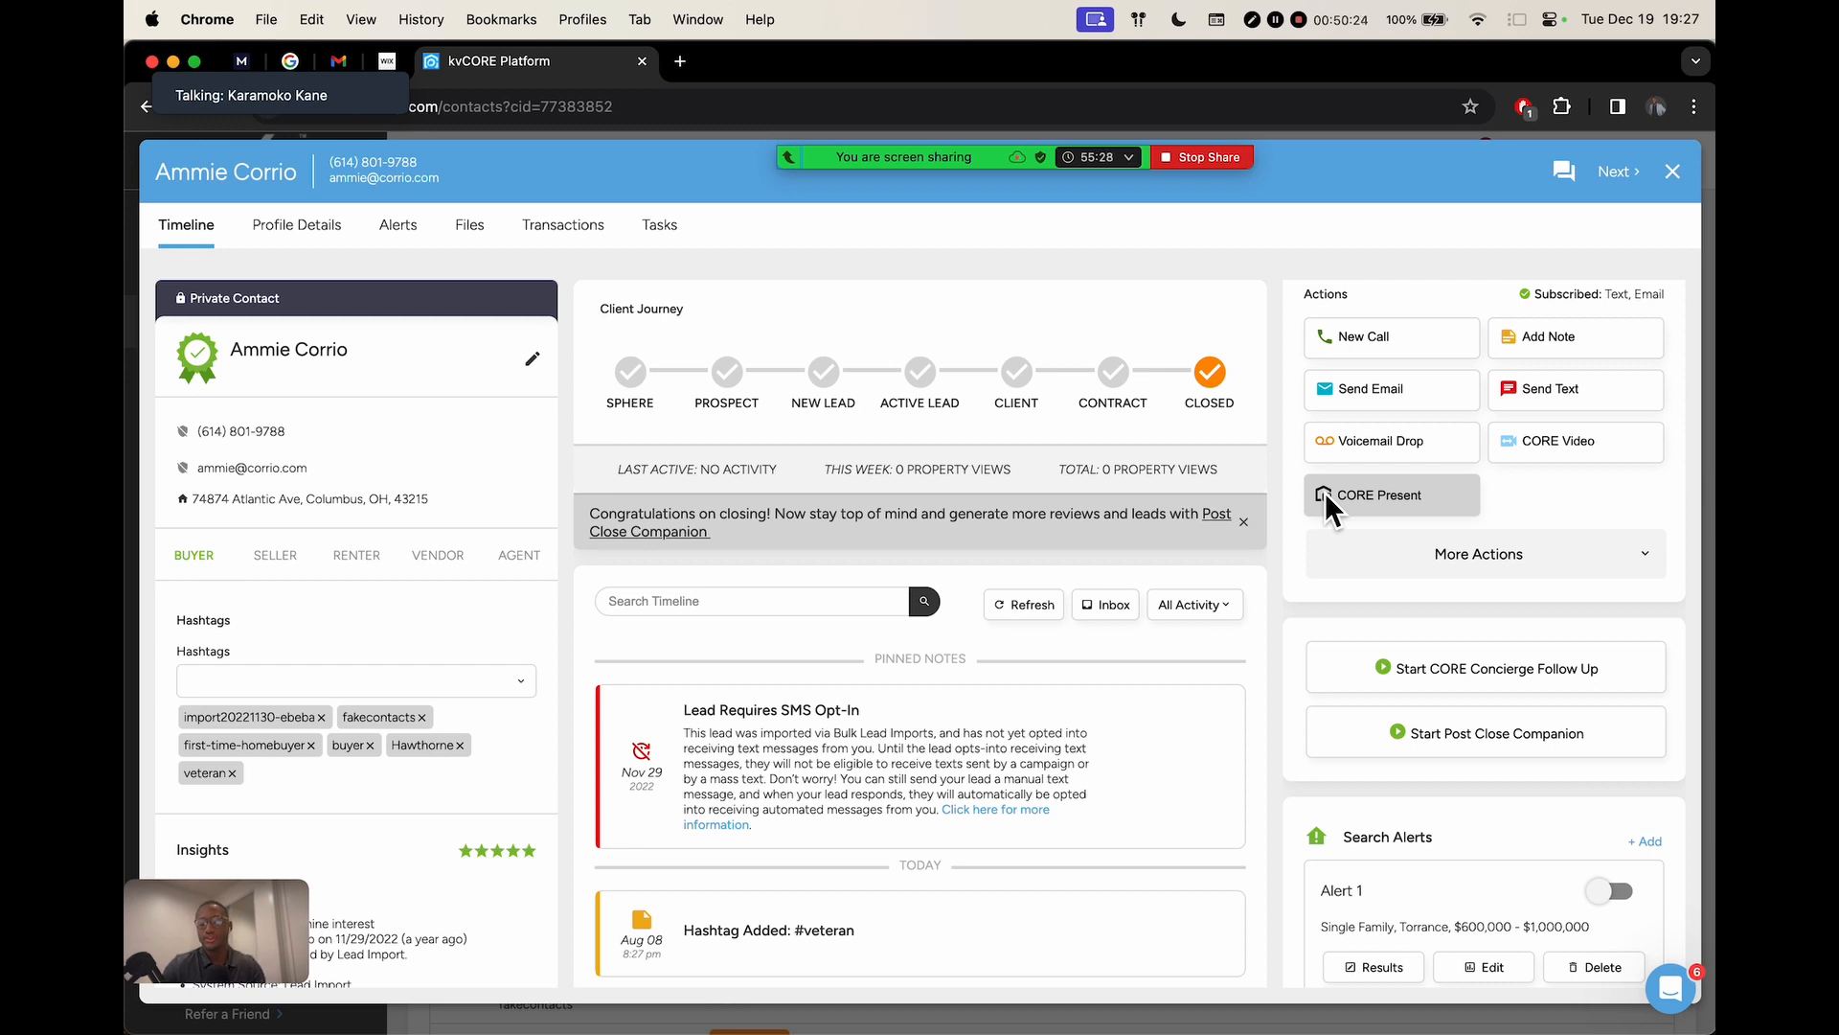
{"action": "scroll", "coordinate": [1462, 552], "scroll_direction": "down", "scroll_amount": 3}
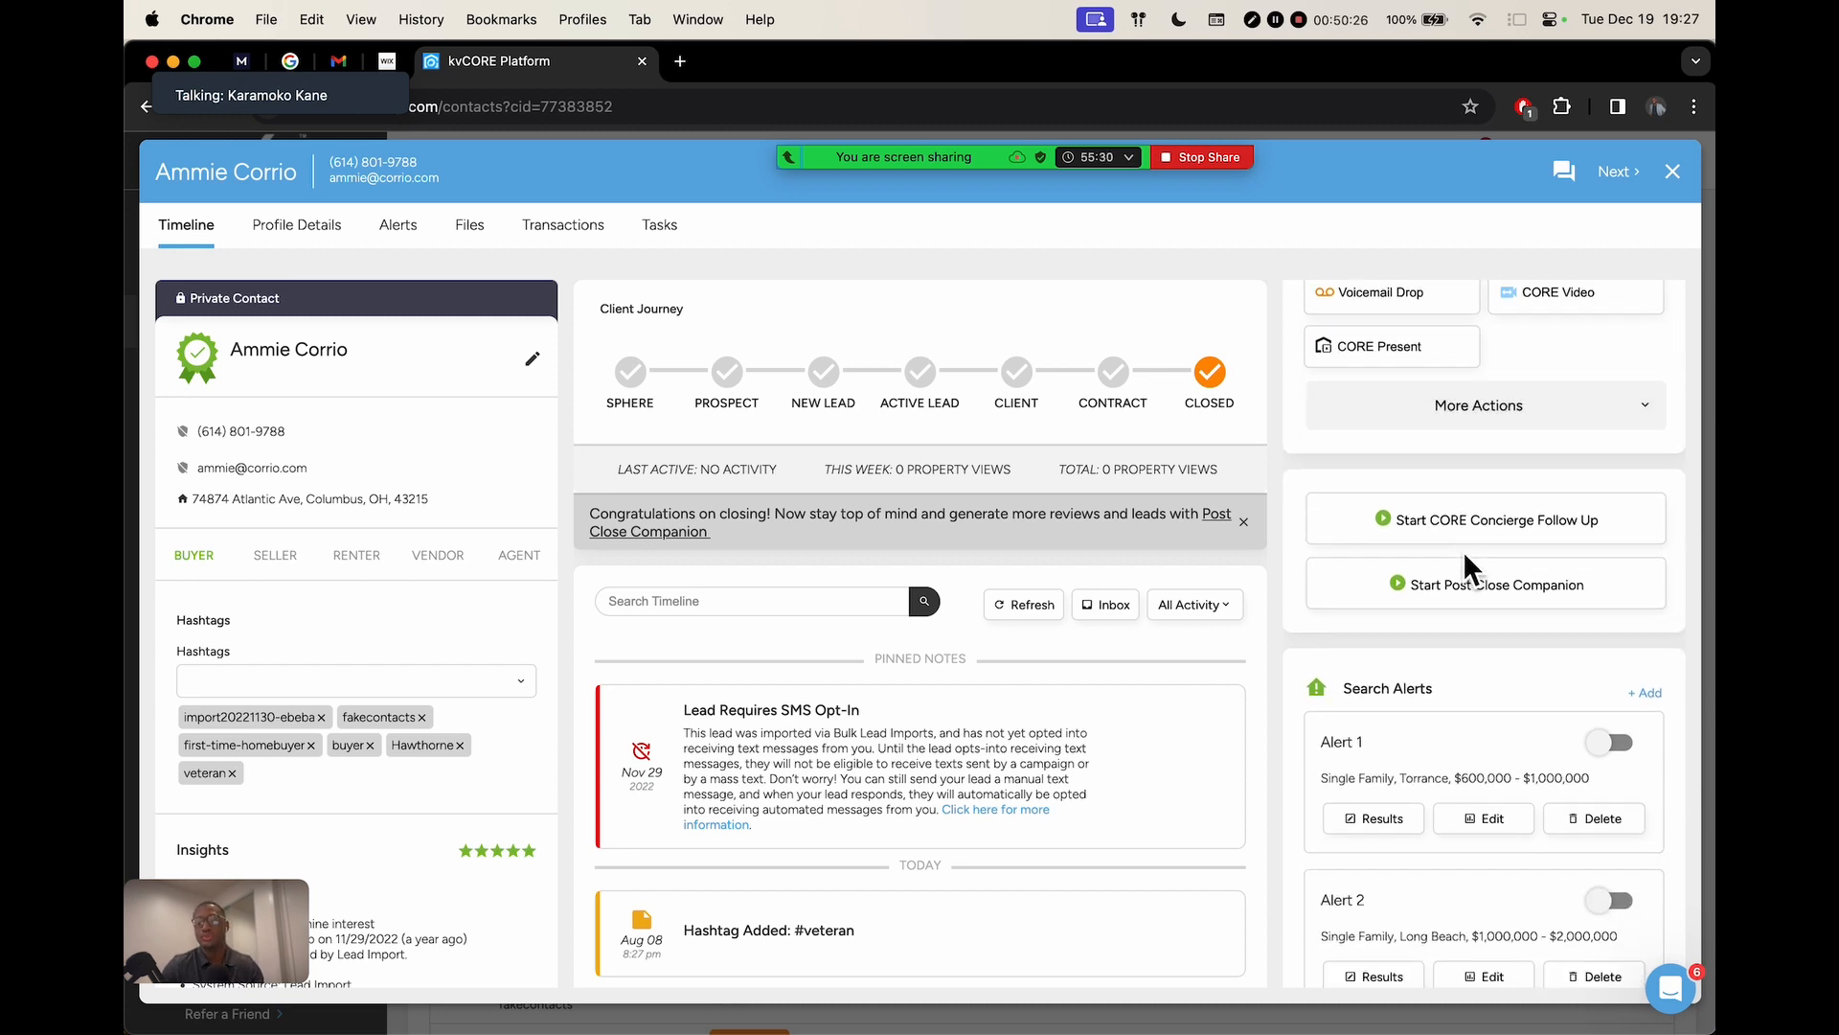
{"action": "scroll", "coordinate": [1463, 549], "scroll_direction": "down", "scroll_amount": 4}
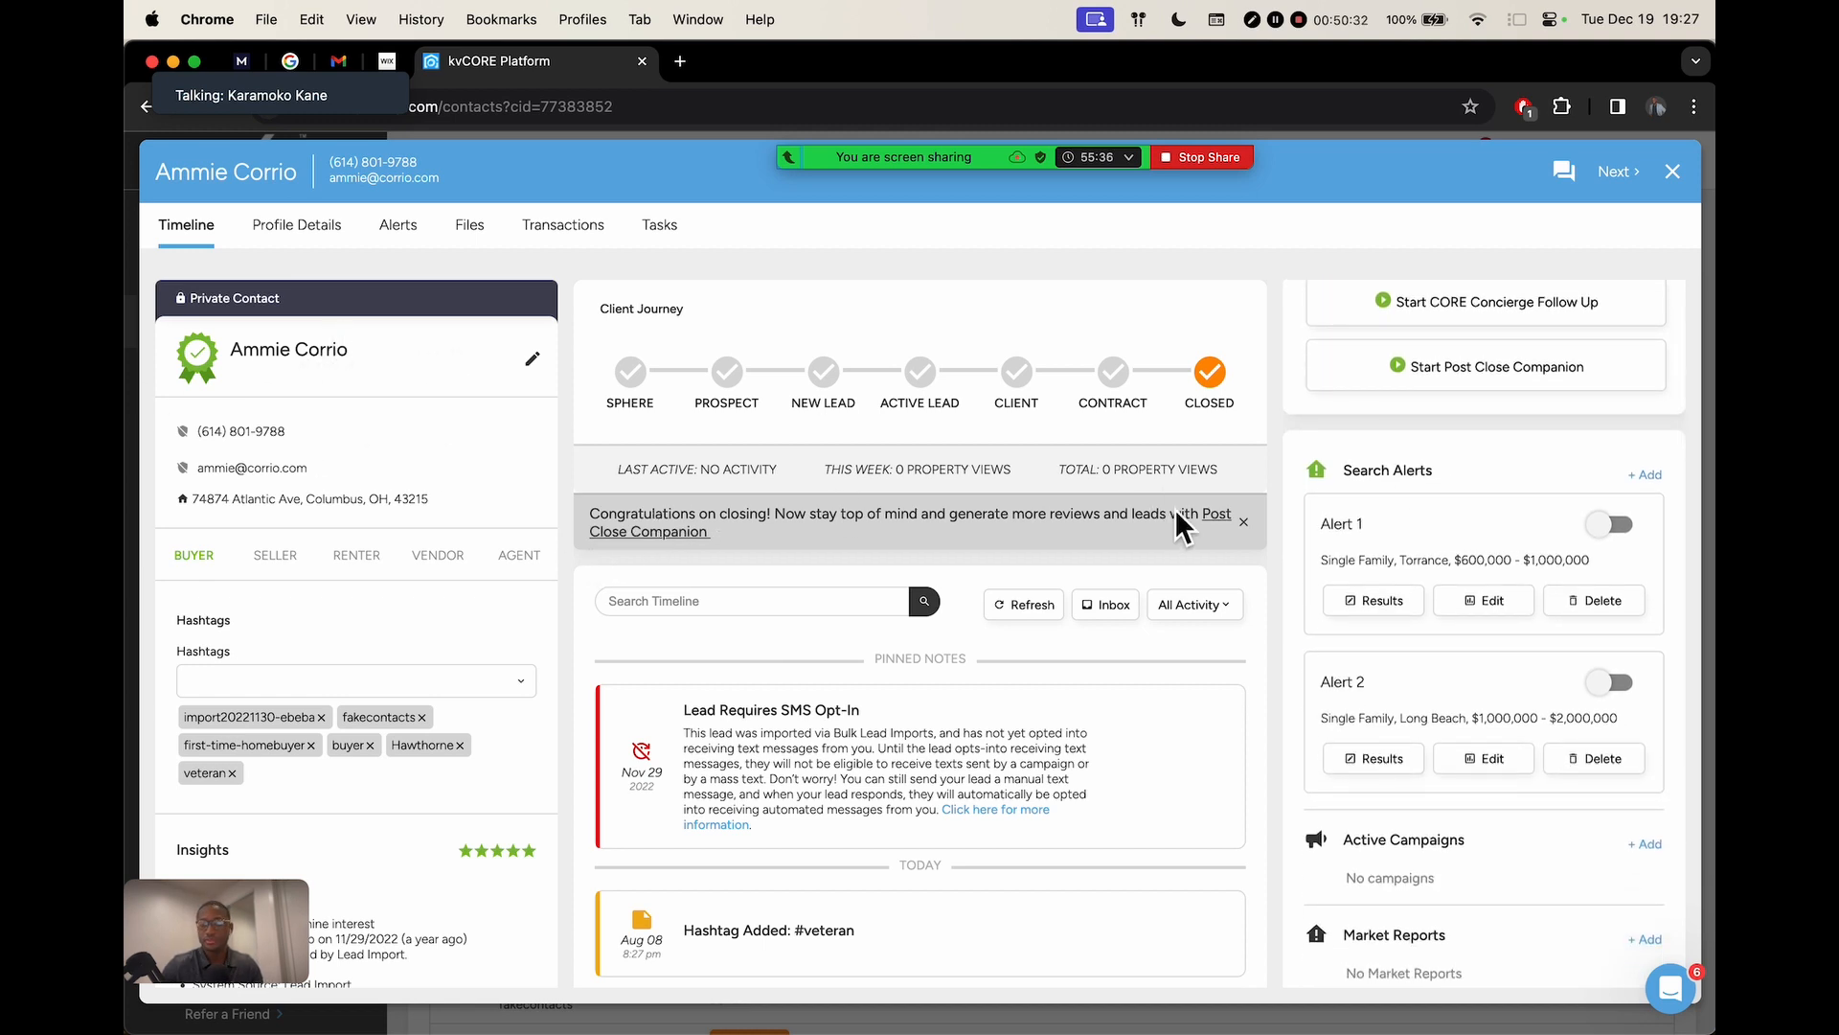
{"action": "scroll", "coordinate": [1463, 685], "scroll_direction": "down", "scroll_amount": 4}
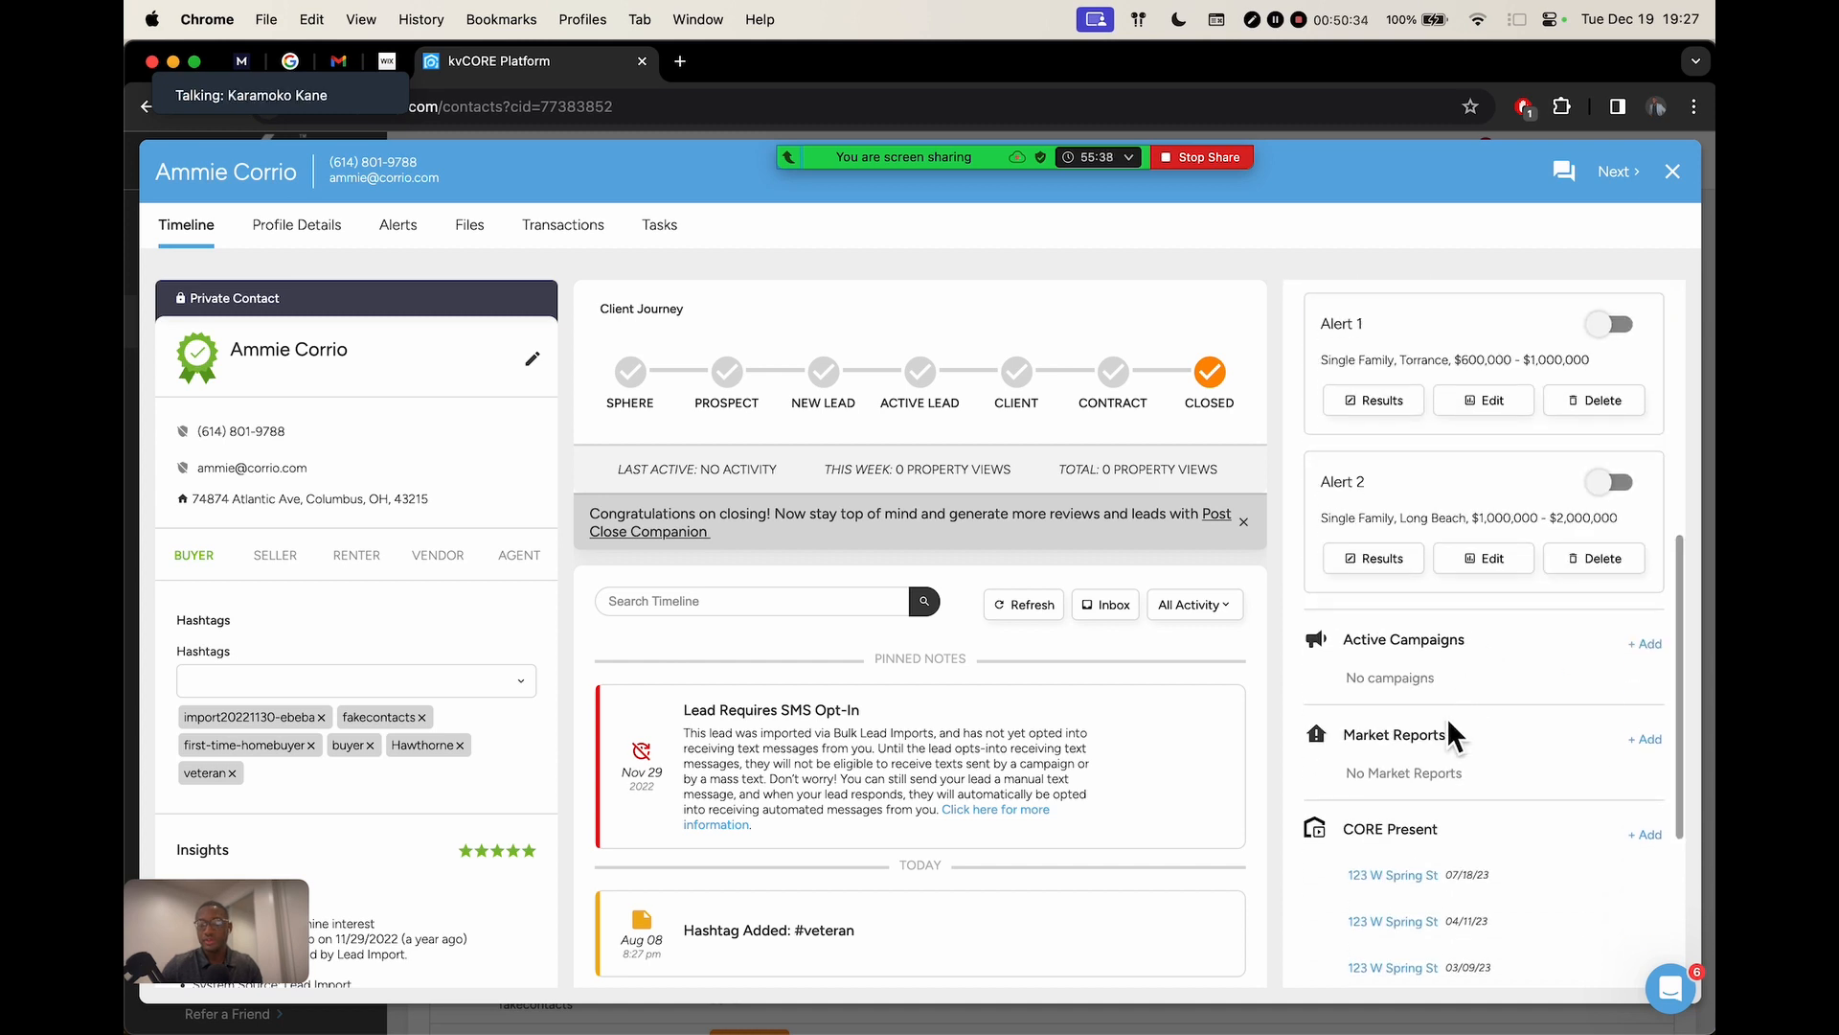
{"action": "left_click", "coordinate": [1648, 738]}
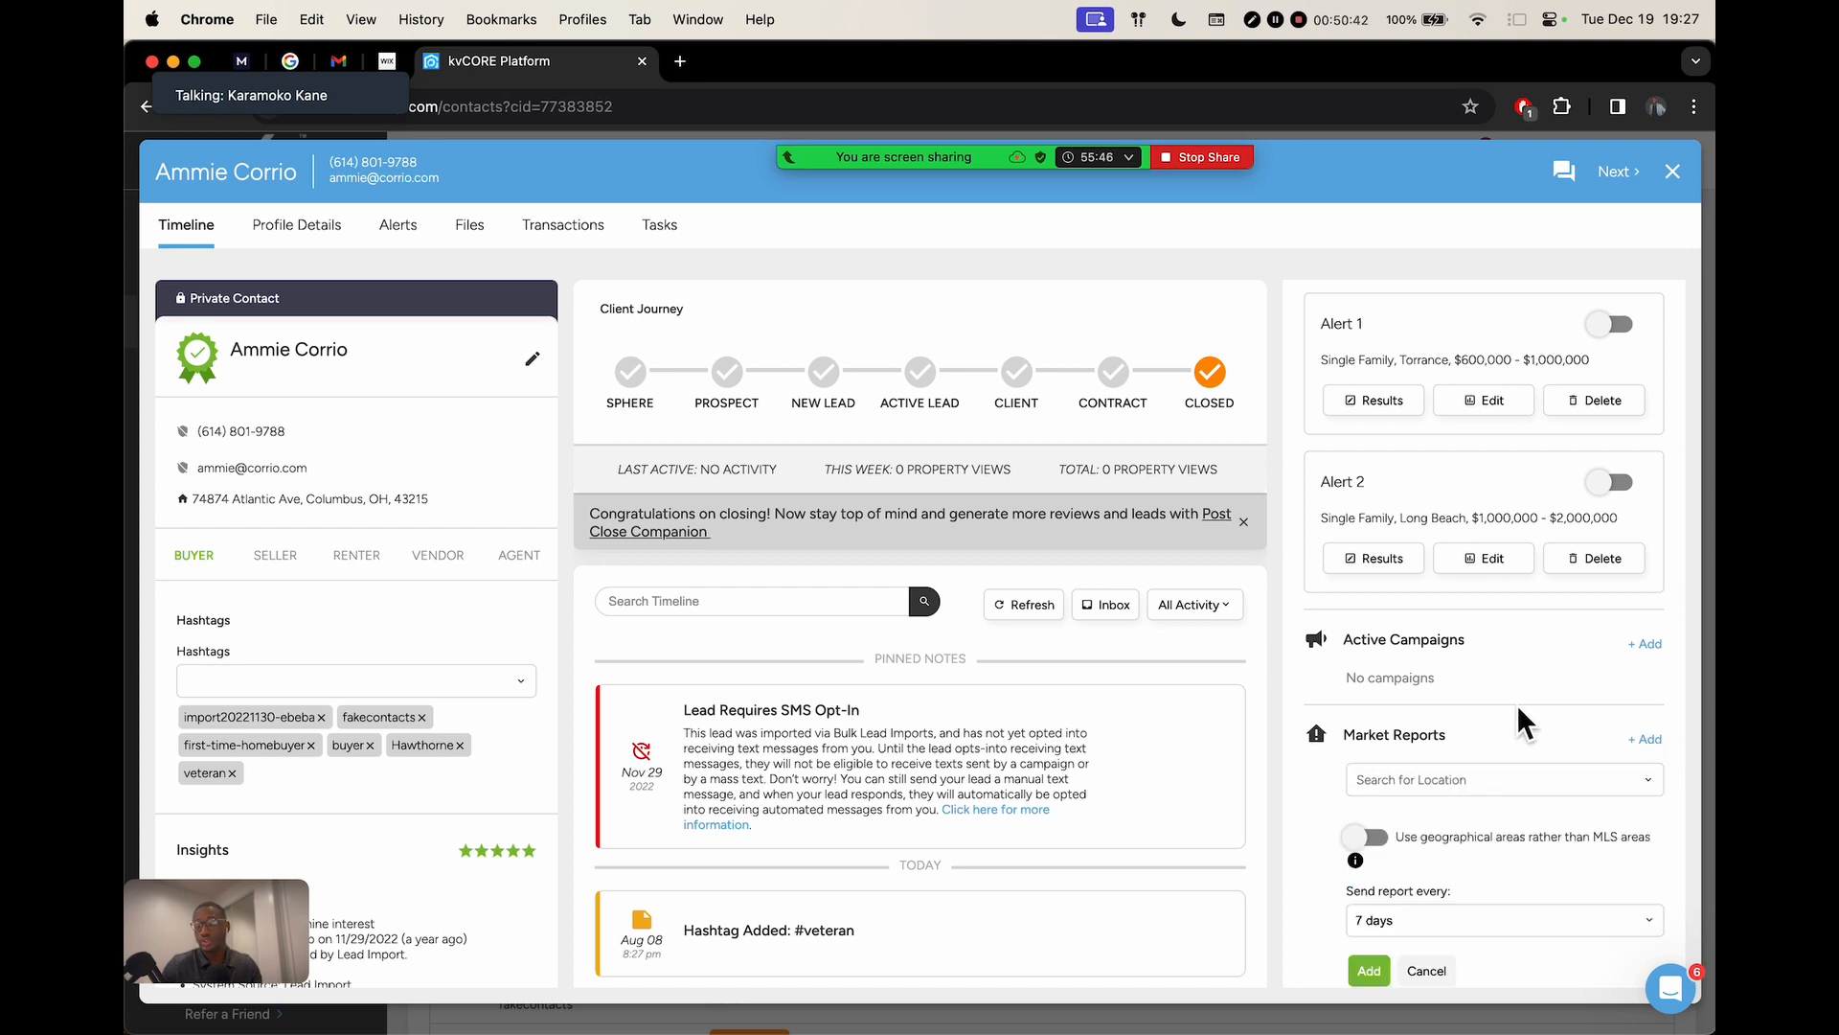
{"action": "scroll", "coordinate": [1494, 685], "scroll_direction": "down", "scroll_amount": 3}
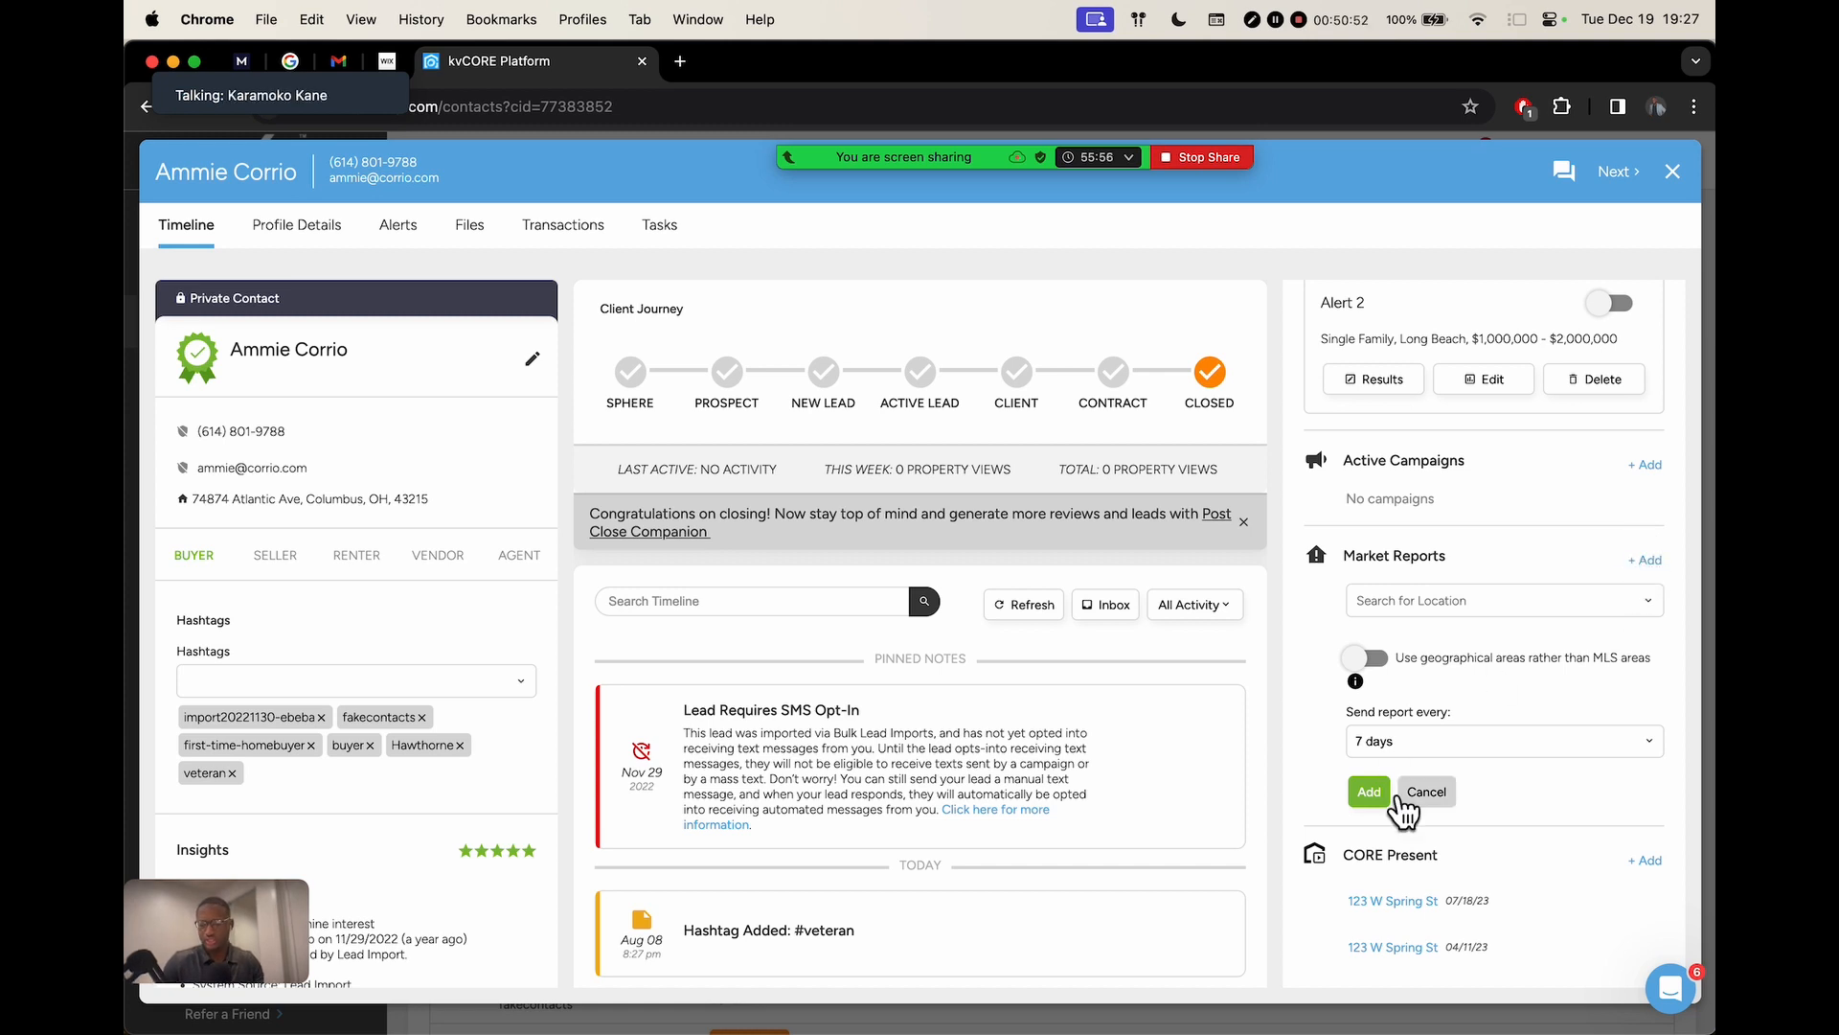
{"action": "left_click", "coordinate": [1429, 792]}
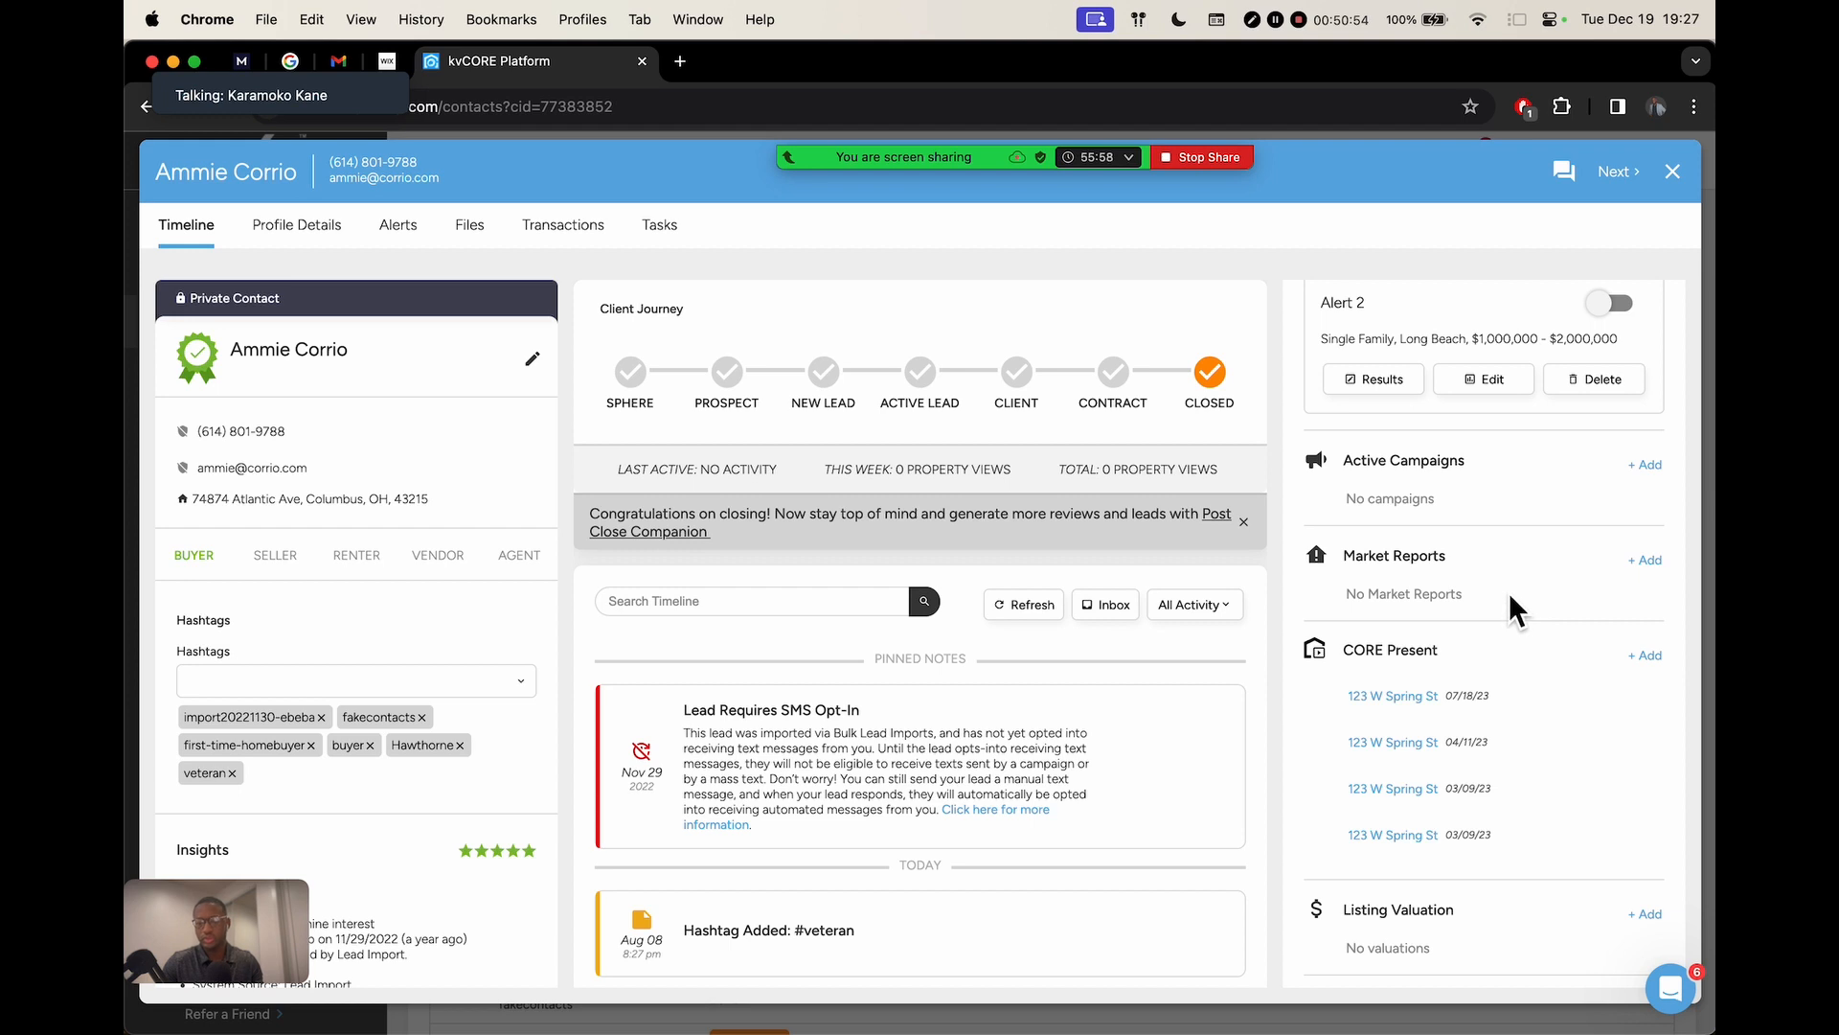
{"action": "scroll", "coordinate": [1517, 549], "scroll_direction": "up", "scroll_amount": 5}
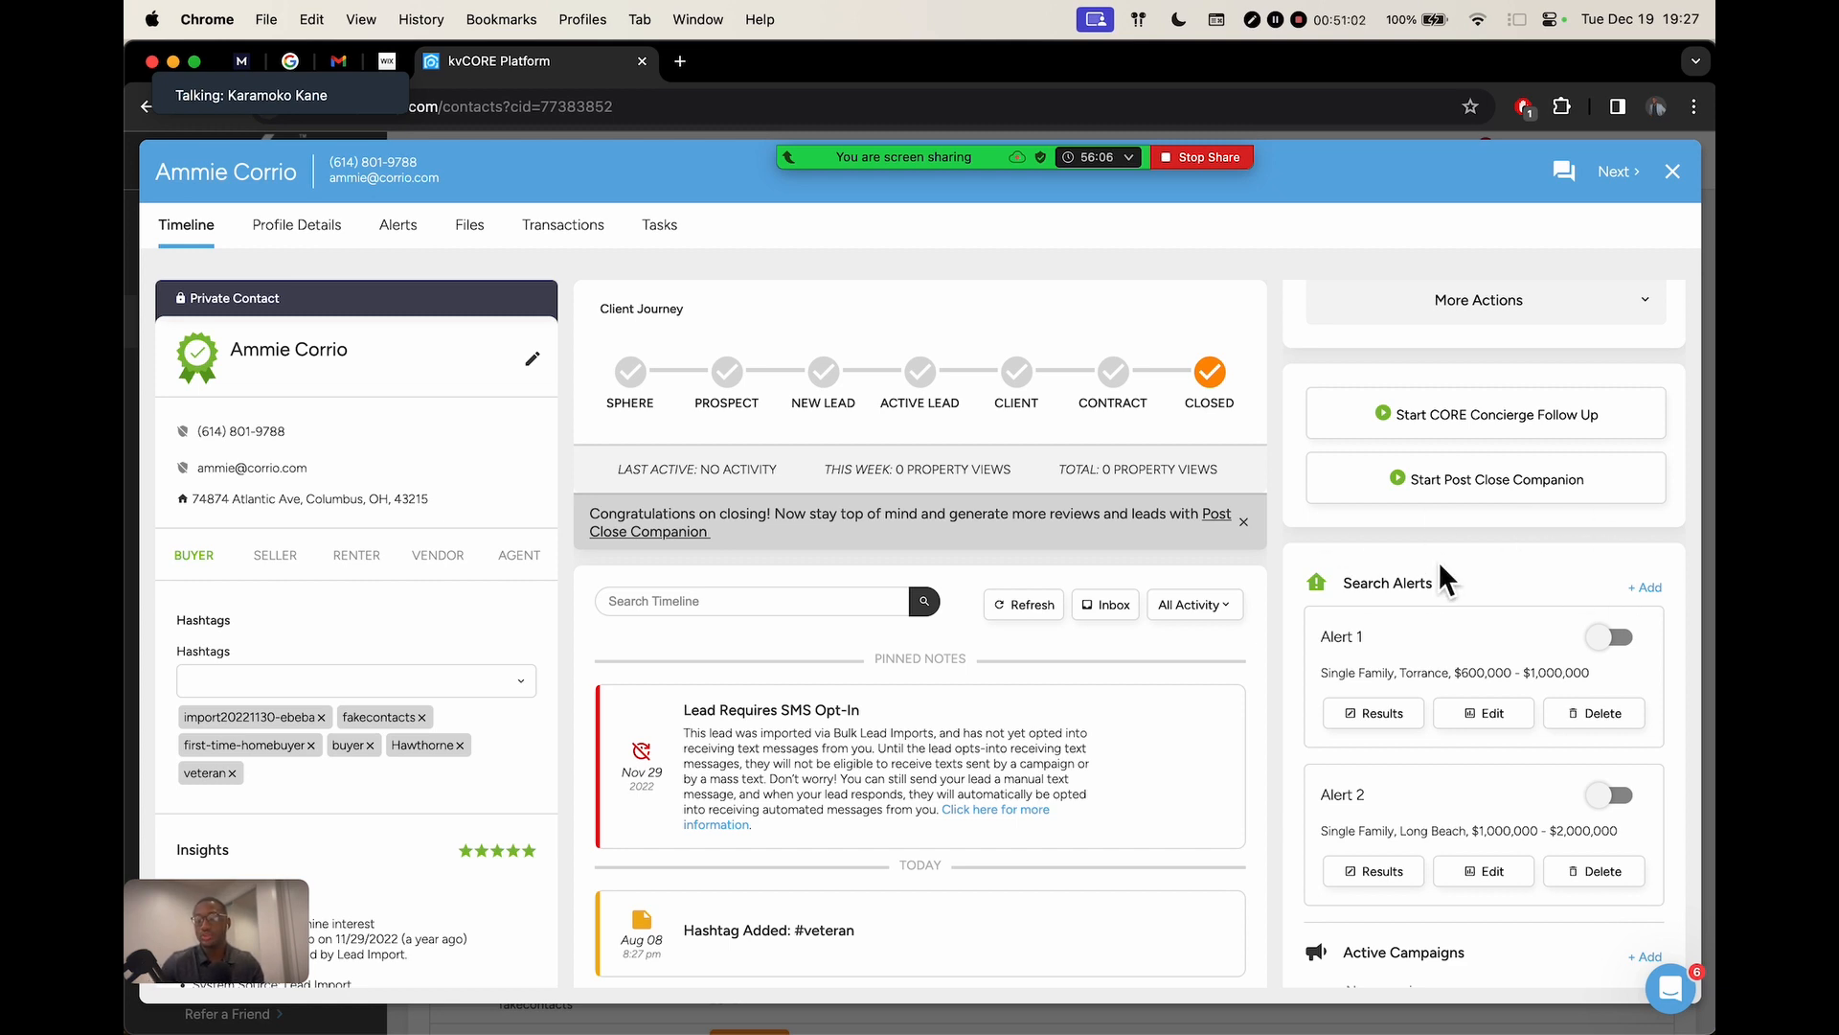
{"action": "left_click_drag", "start_coordinate": [1345, 586], "coordinate": [1452, 585]}
{"action": "left_click", "coordinate": [1470, 578]}
{"action": "scroll", "coordinate": [1479, 563], "scroll_direction": "up", "scroll_amount": 5}
{"action": "scroll", "coordinate": [1479, 563], "scroll_direction": "right", "scroll_amount": 3}
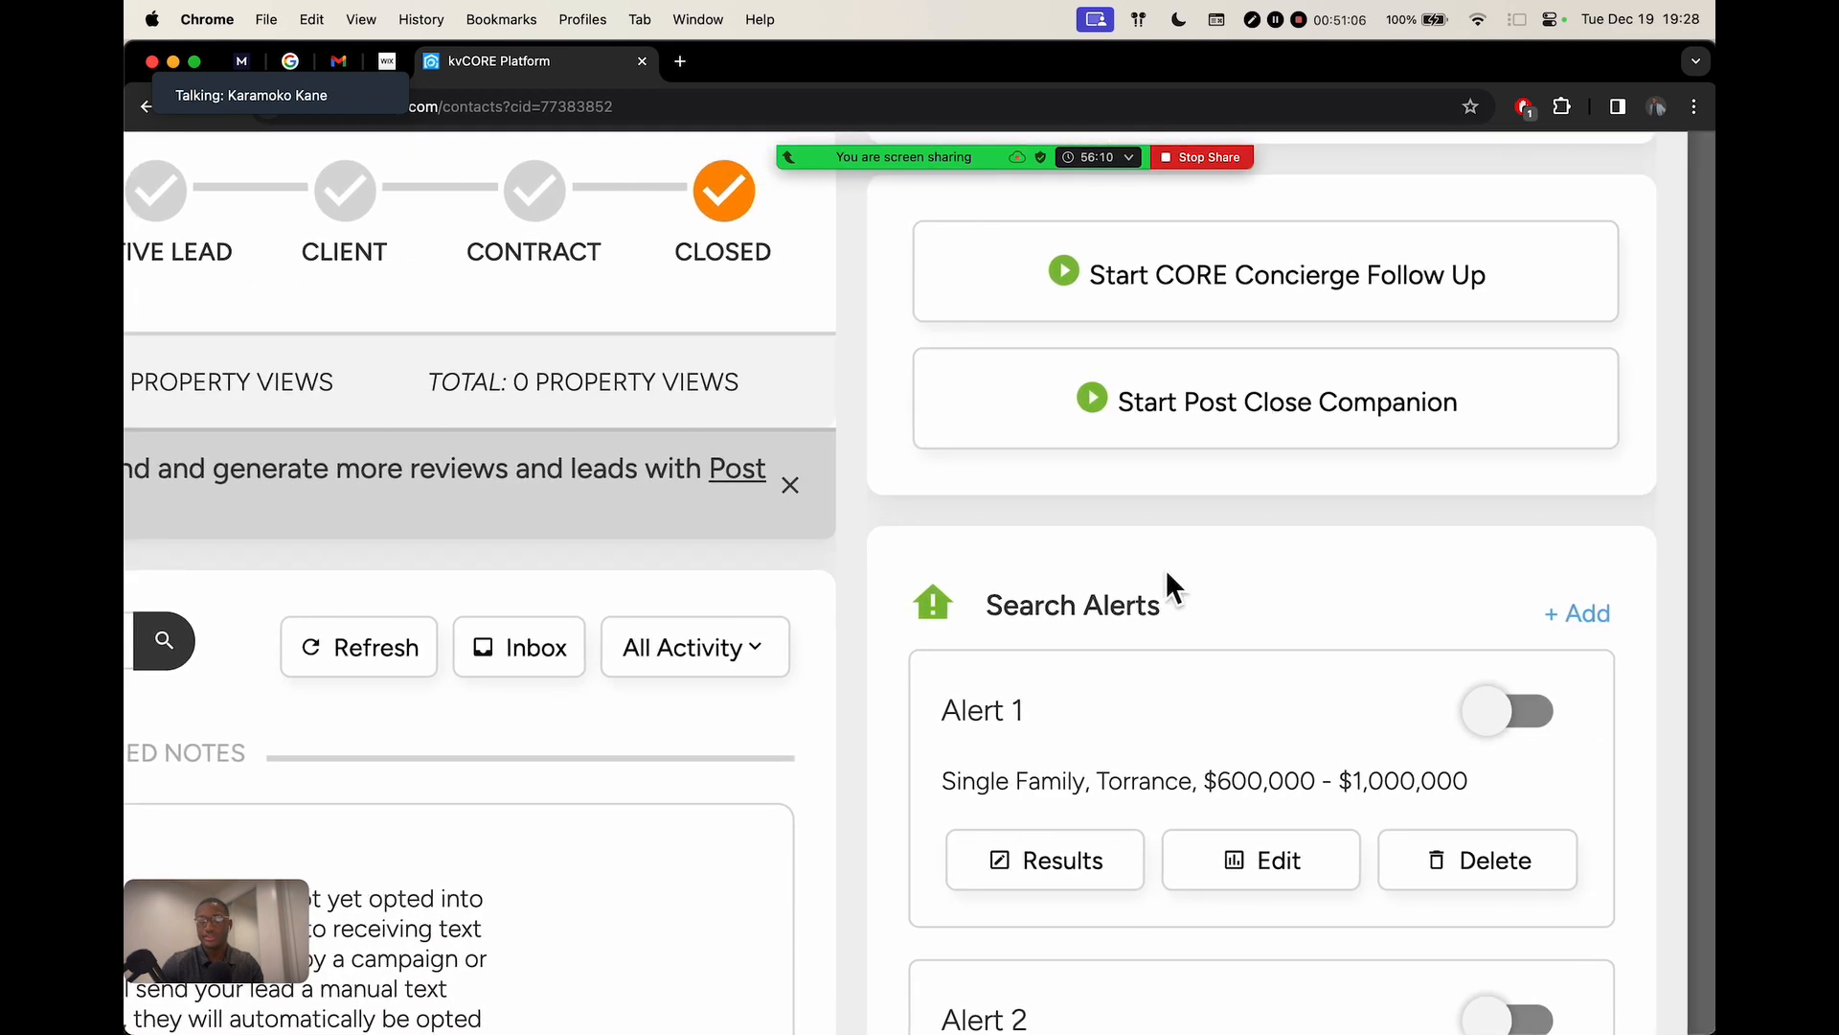
{"action": "scroll", "coordinate": [1293, 544], "scroll_direction": "down", "scroll_amount": 5}
{"action": "scroll", "coordinate": [1433, 744], "scroll_direction": "down", "scroll_amount": 3}
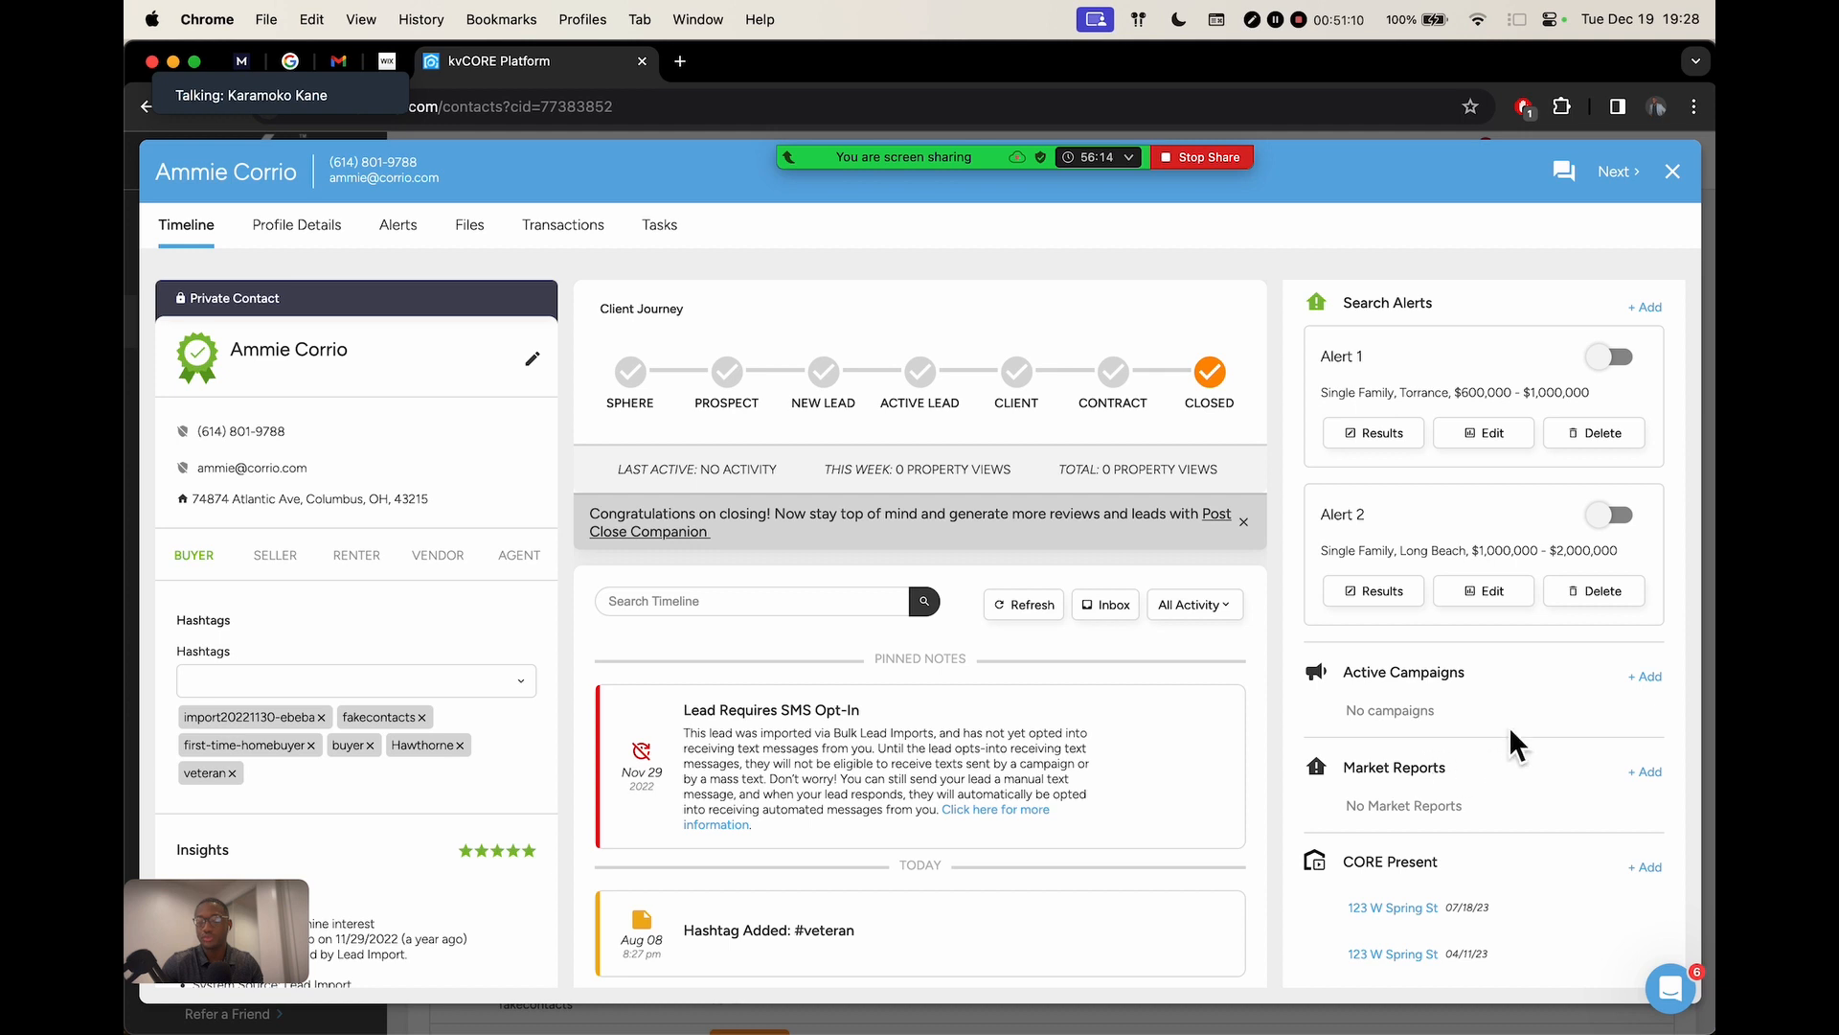
{"action": "scroll", "coordinate": [1509, 727], "scroll_direction": "up", "scroll_amount": 3}
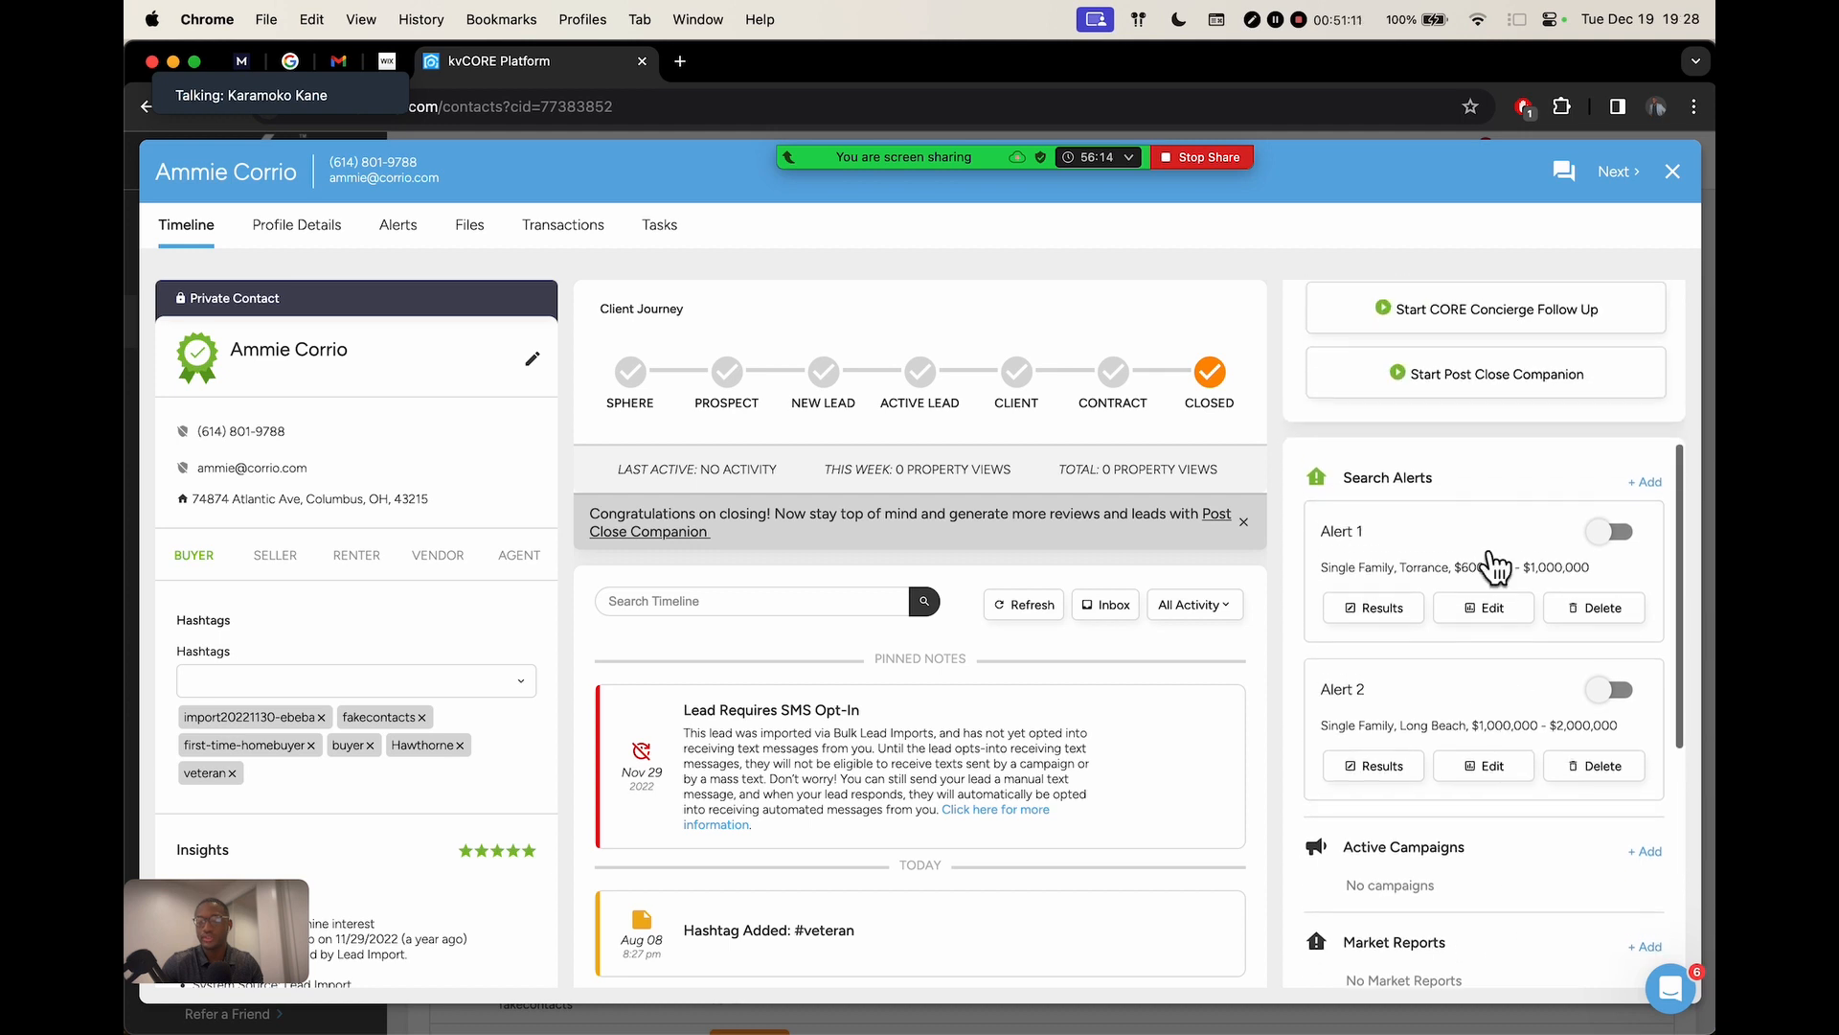
Start a new search alert for the contact titled 'Ammie Search'
{"action": "left_click", "coordinate": [1648, 482]}
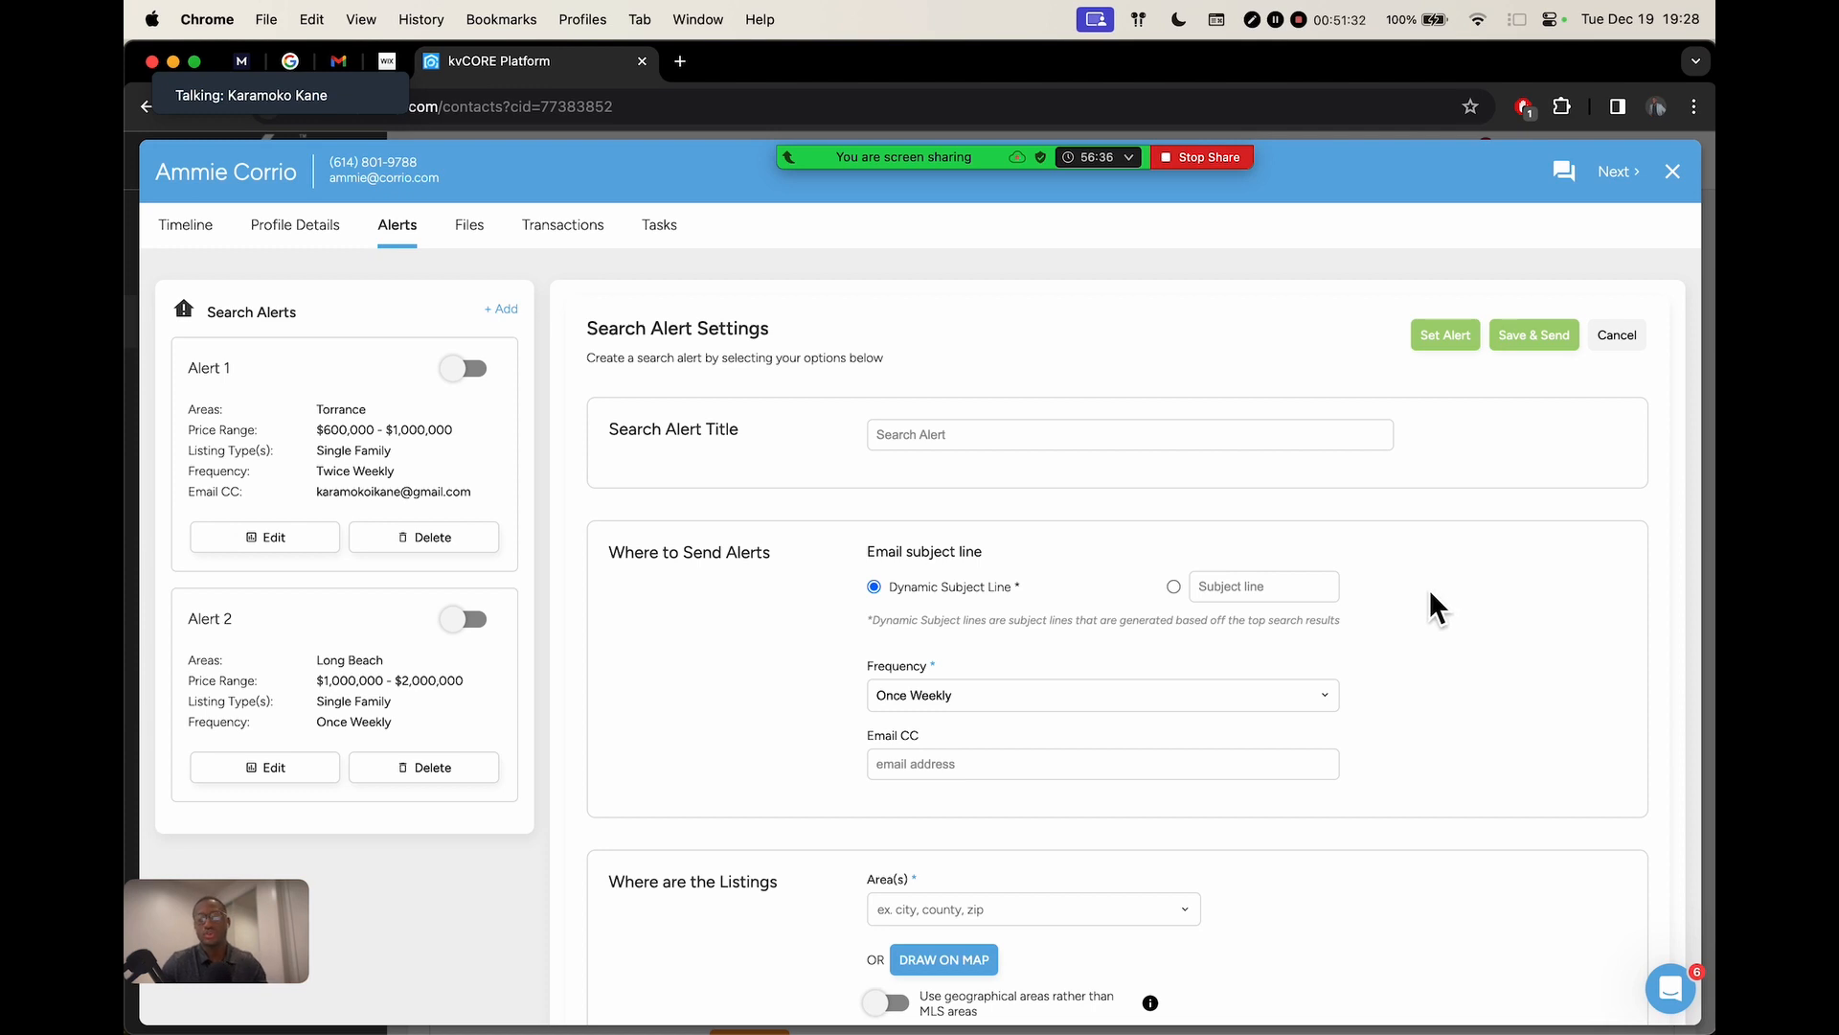
{"action": "scroll", "coordinate": [1431, 590], "scroll_direction": "down", "scroll_amount": 1}
{"action": "left_click", "coordinate": [997, 375]}
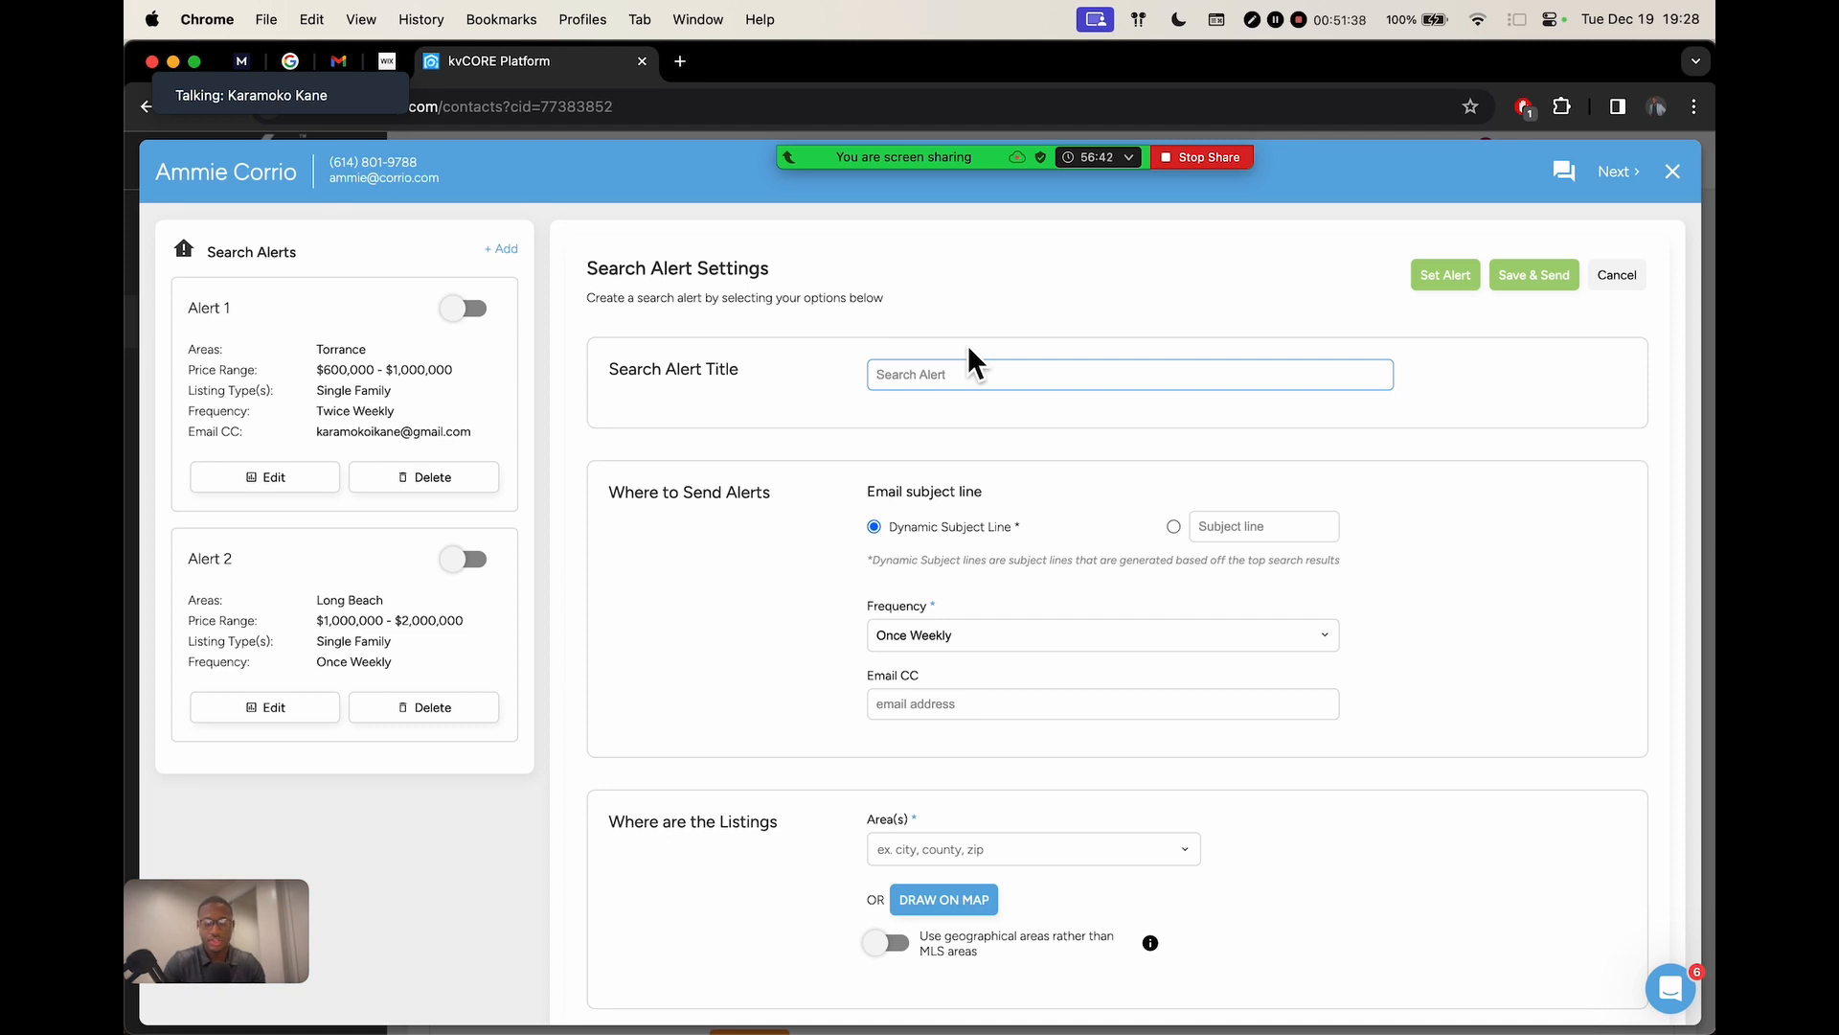
{"action": "type", "text": "Ammie Search"}
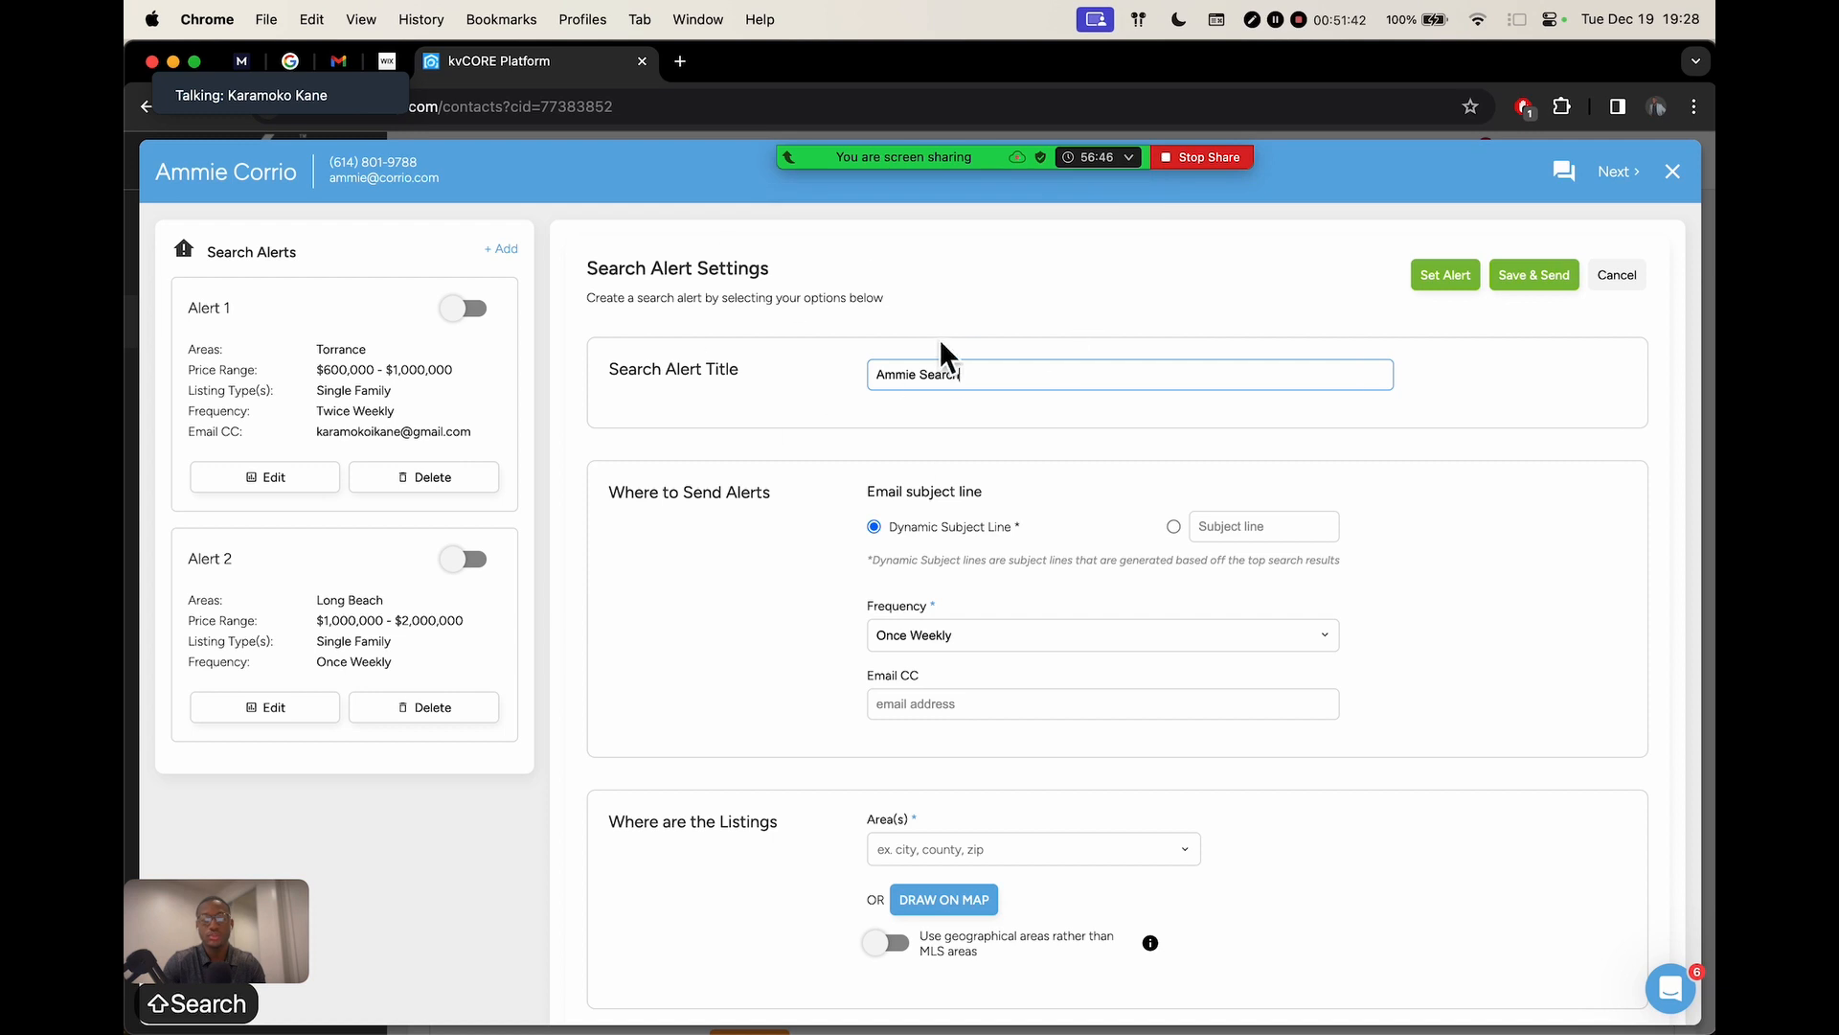
{"action": "scroll", "coordinate": [738, 457], "scroll_direction": "down", "scroll_amount": 5}
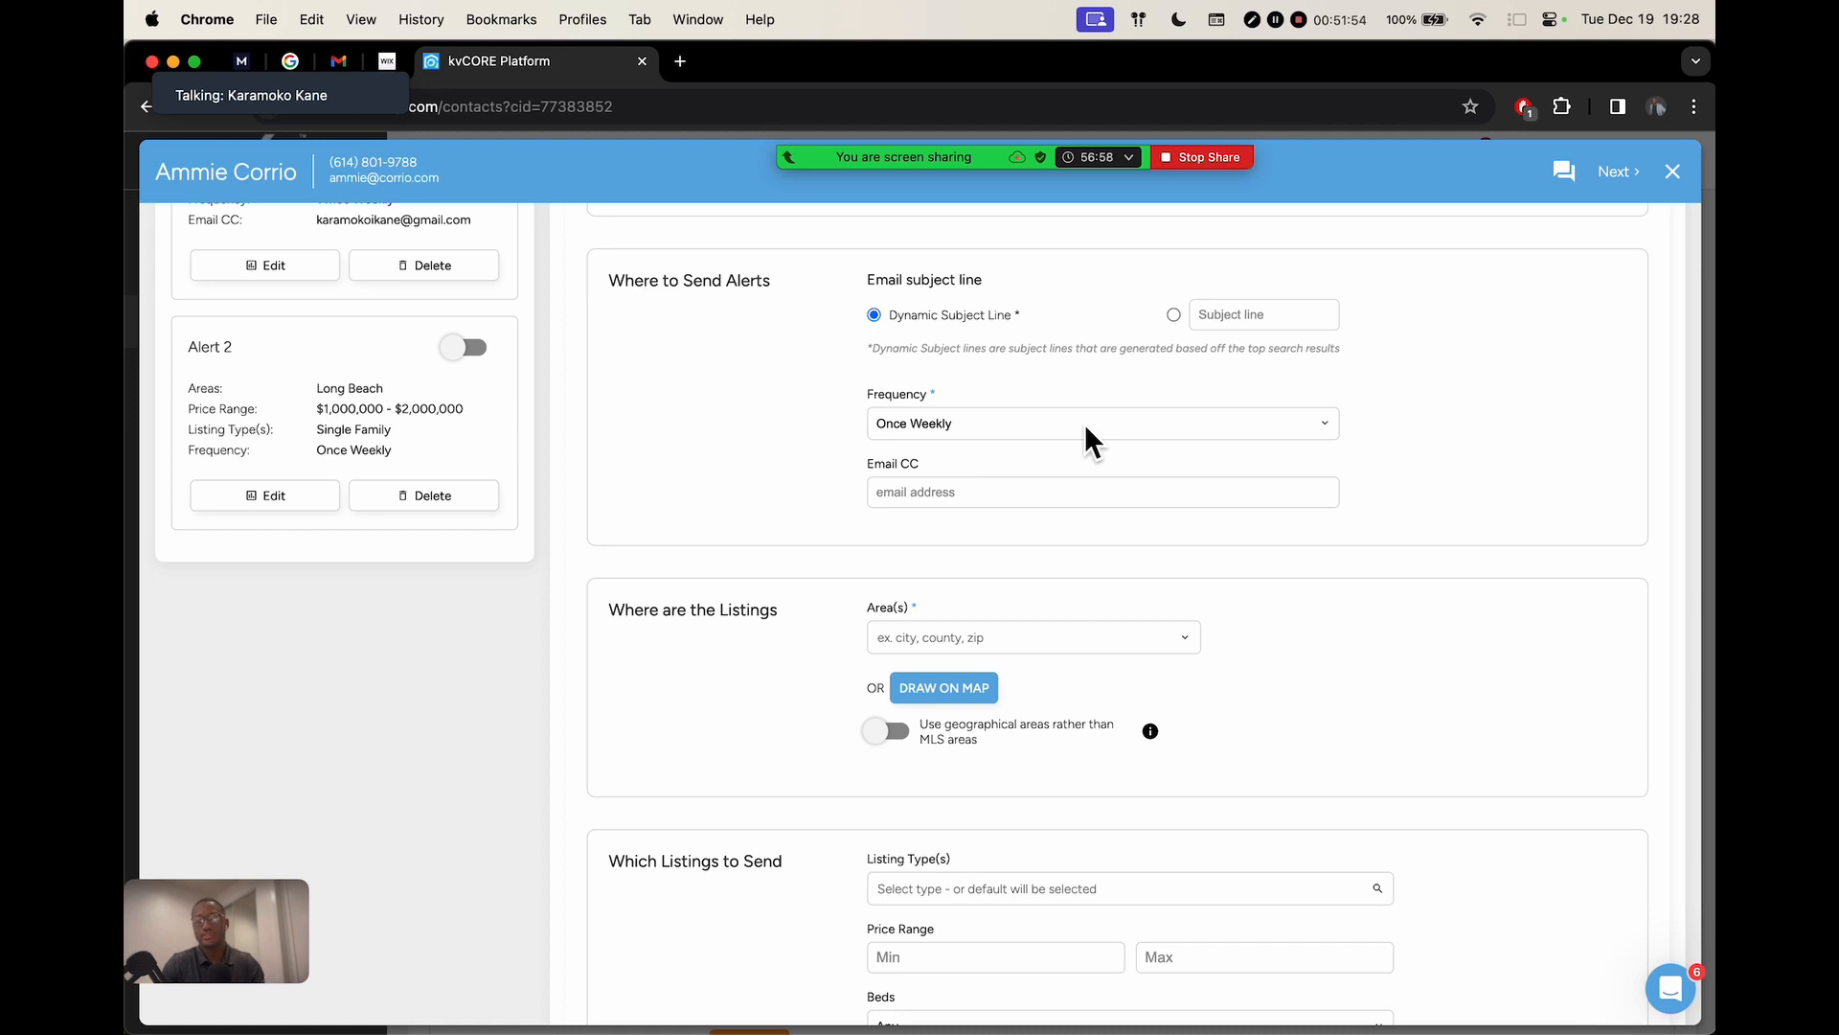
Change the alert frequency from Once Weekly to Daily
{"action": "left_click", "coordinate": [1026, 421]}
{"action": "left_click", "coordinate": [950, 422]}
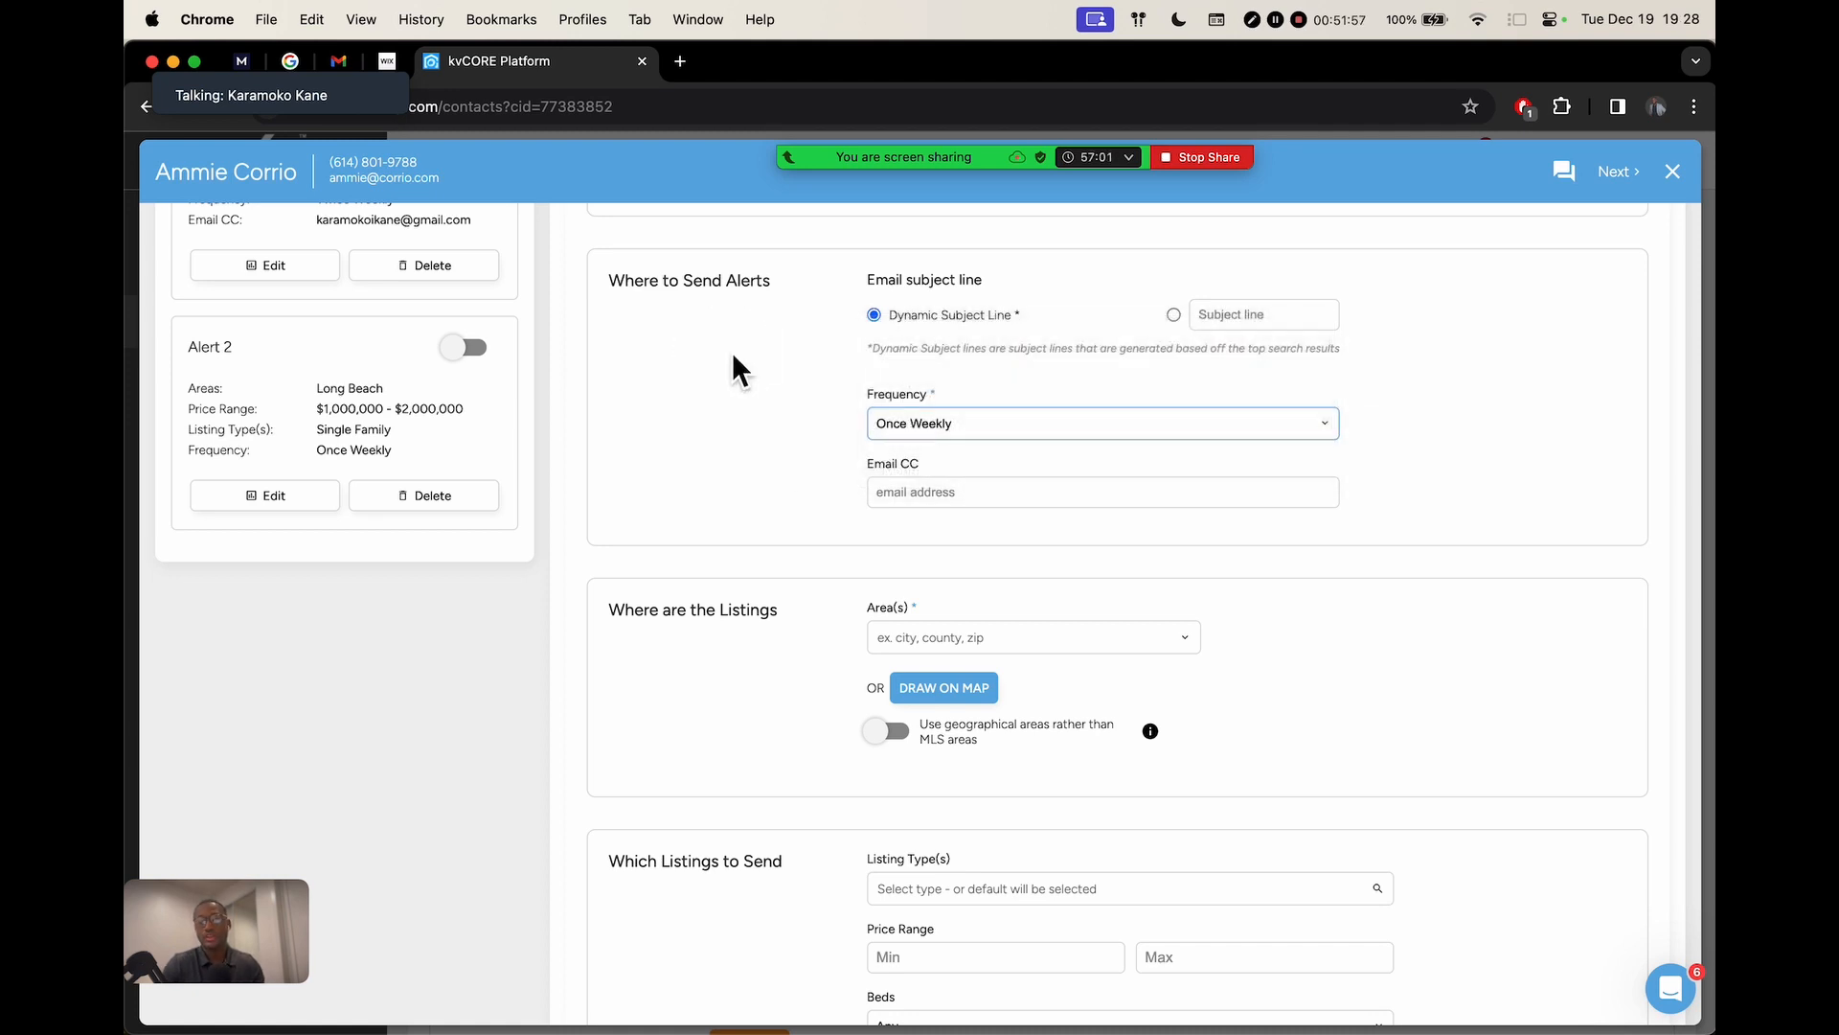
{"action": "left_click", "coordinate": [966, 423]}
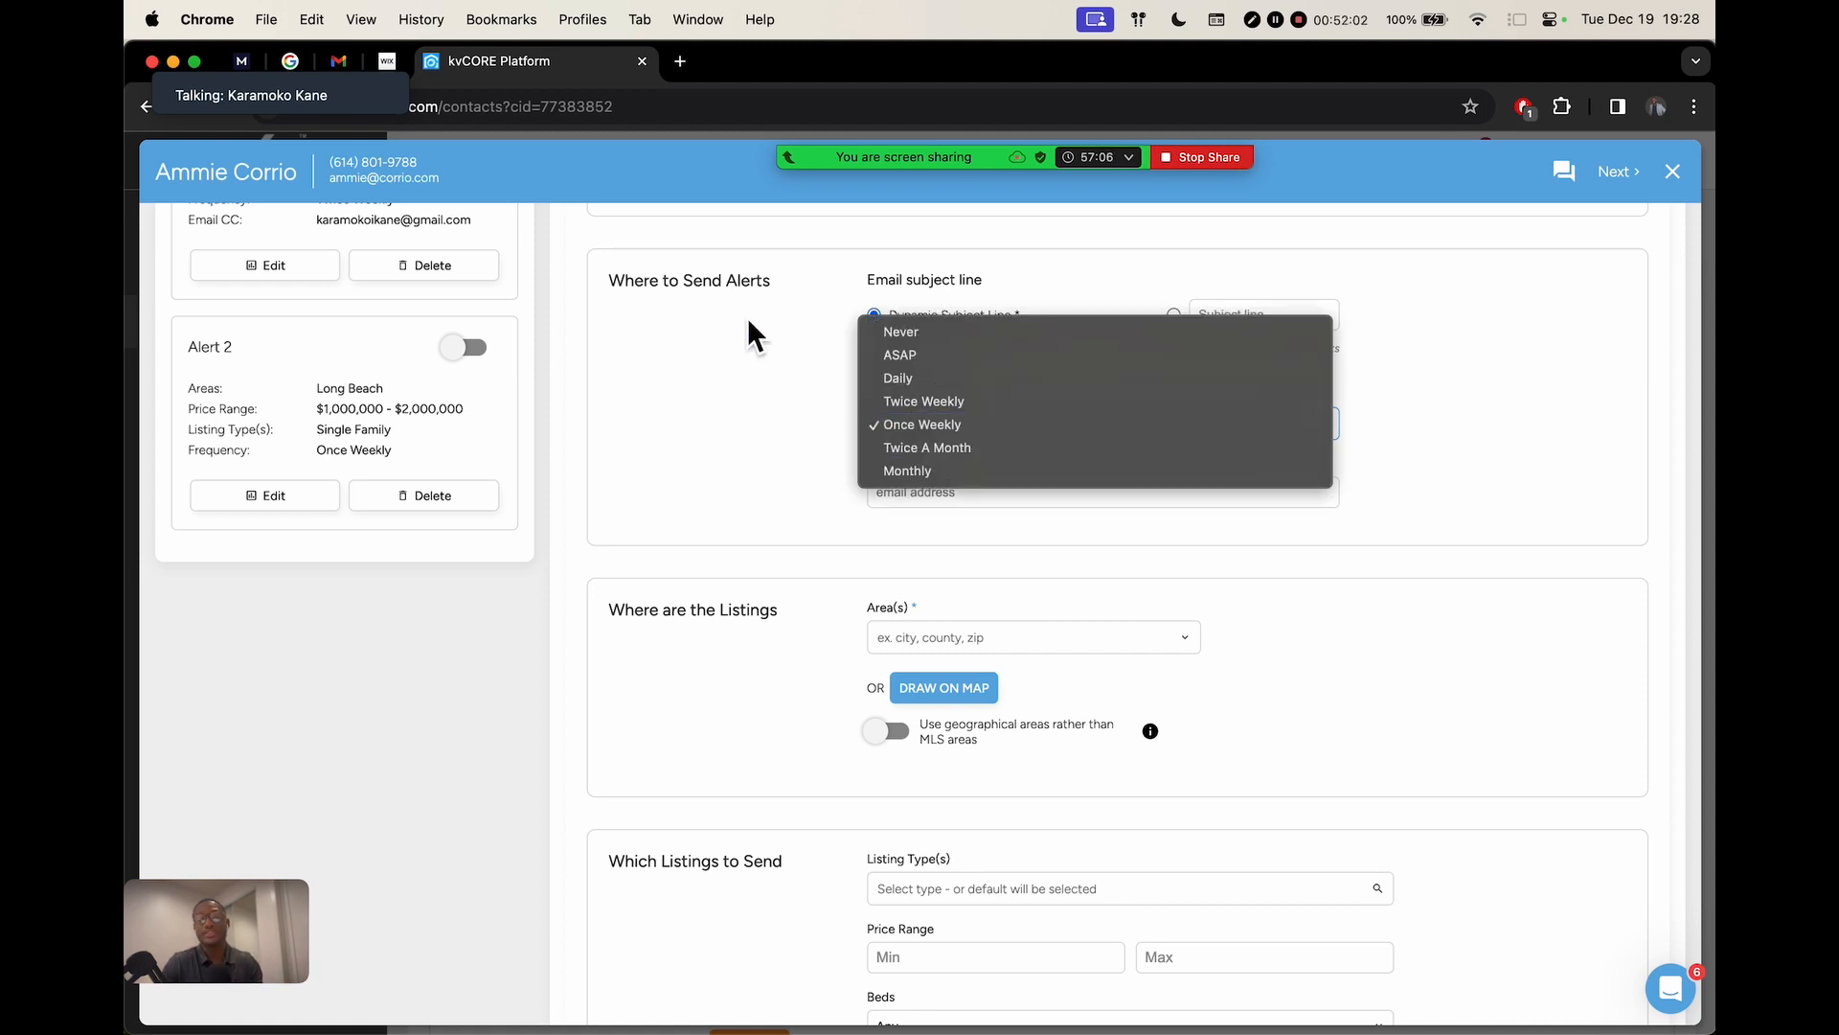
{"action": "left_click", "coordinate": [927, 387]}
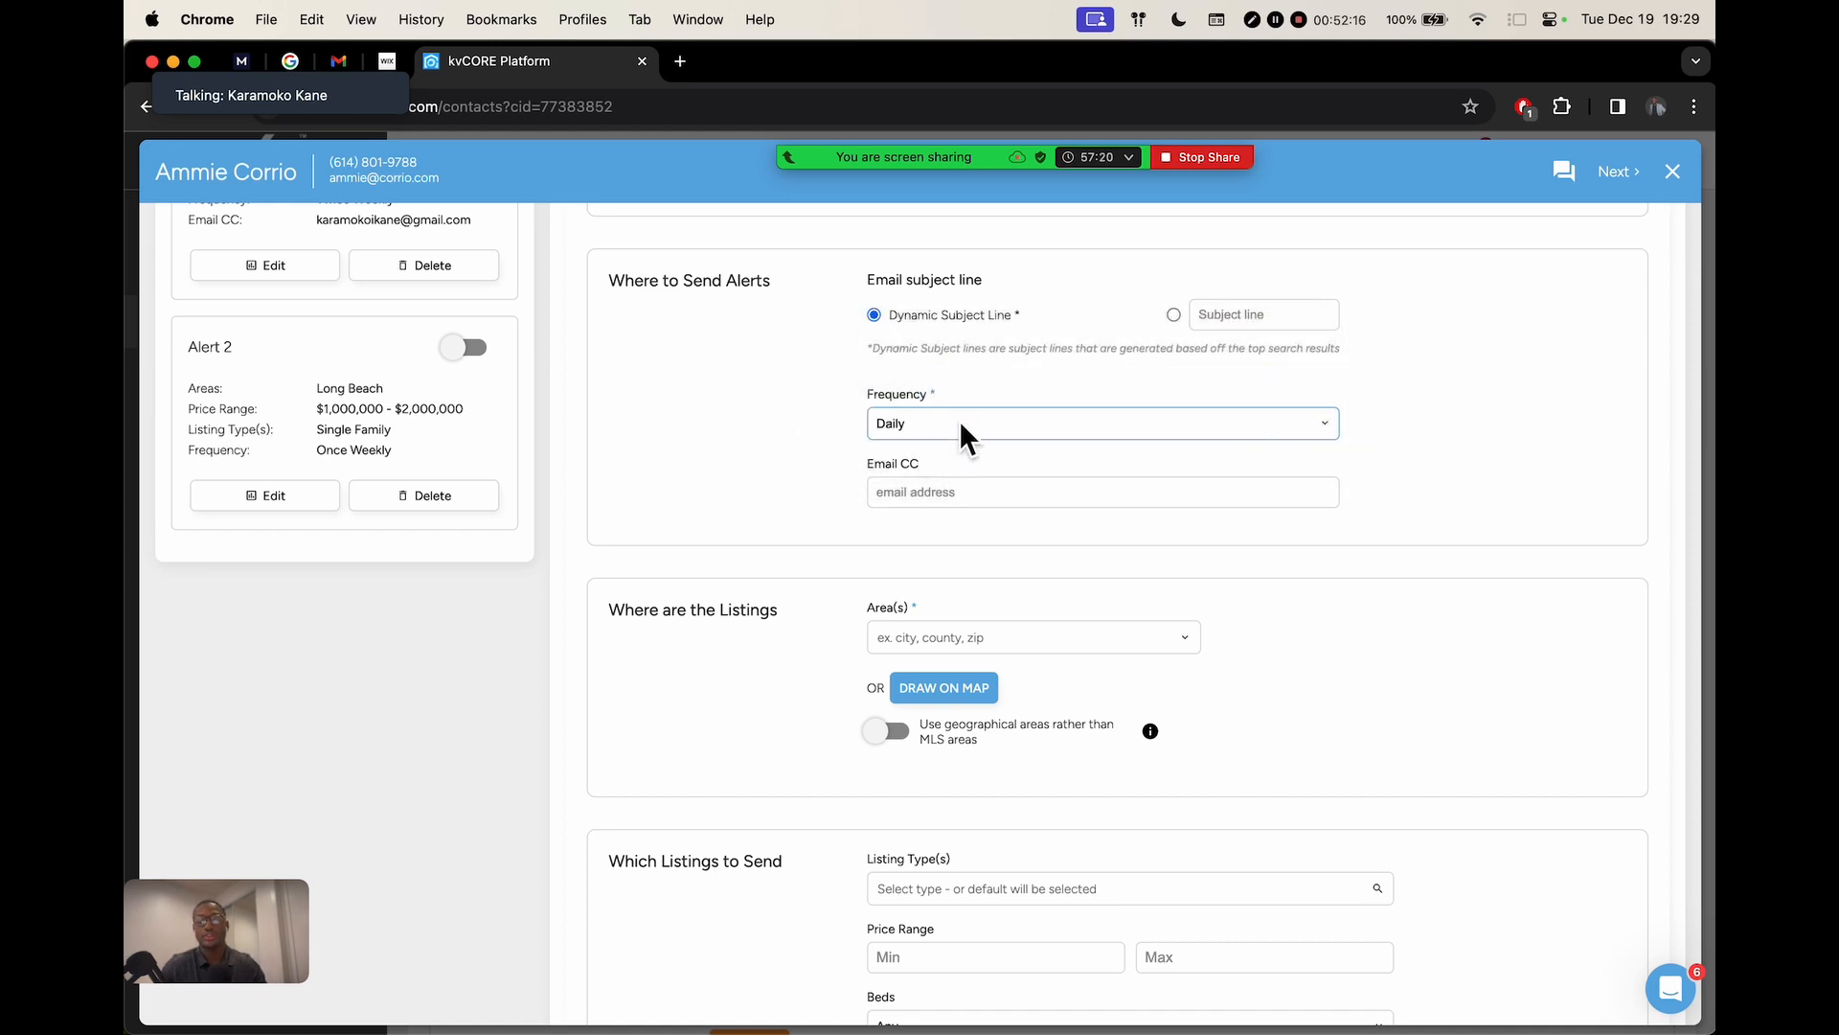
Add Zip: 90210, CA as the alert's area, correcting the mistyped digits
{"action": "scroll", "coordinate": [977, 513], "scroll_direction": "down", "scroll_amount": 1}
{"action": "left_click", "coordinate": [915, 414]}
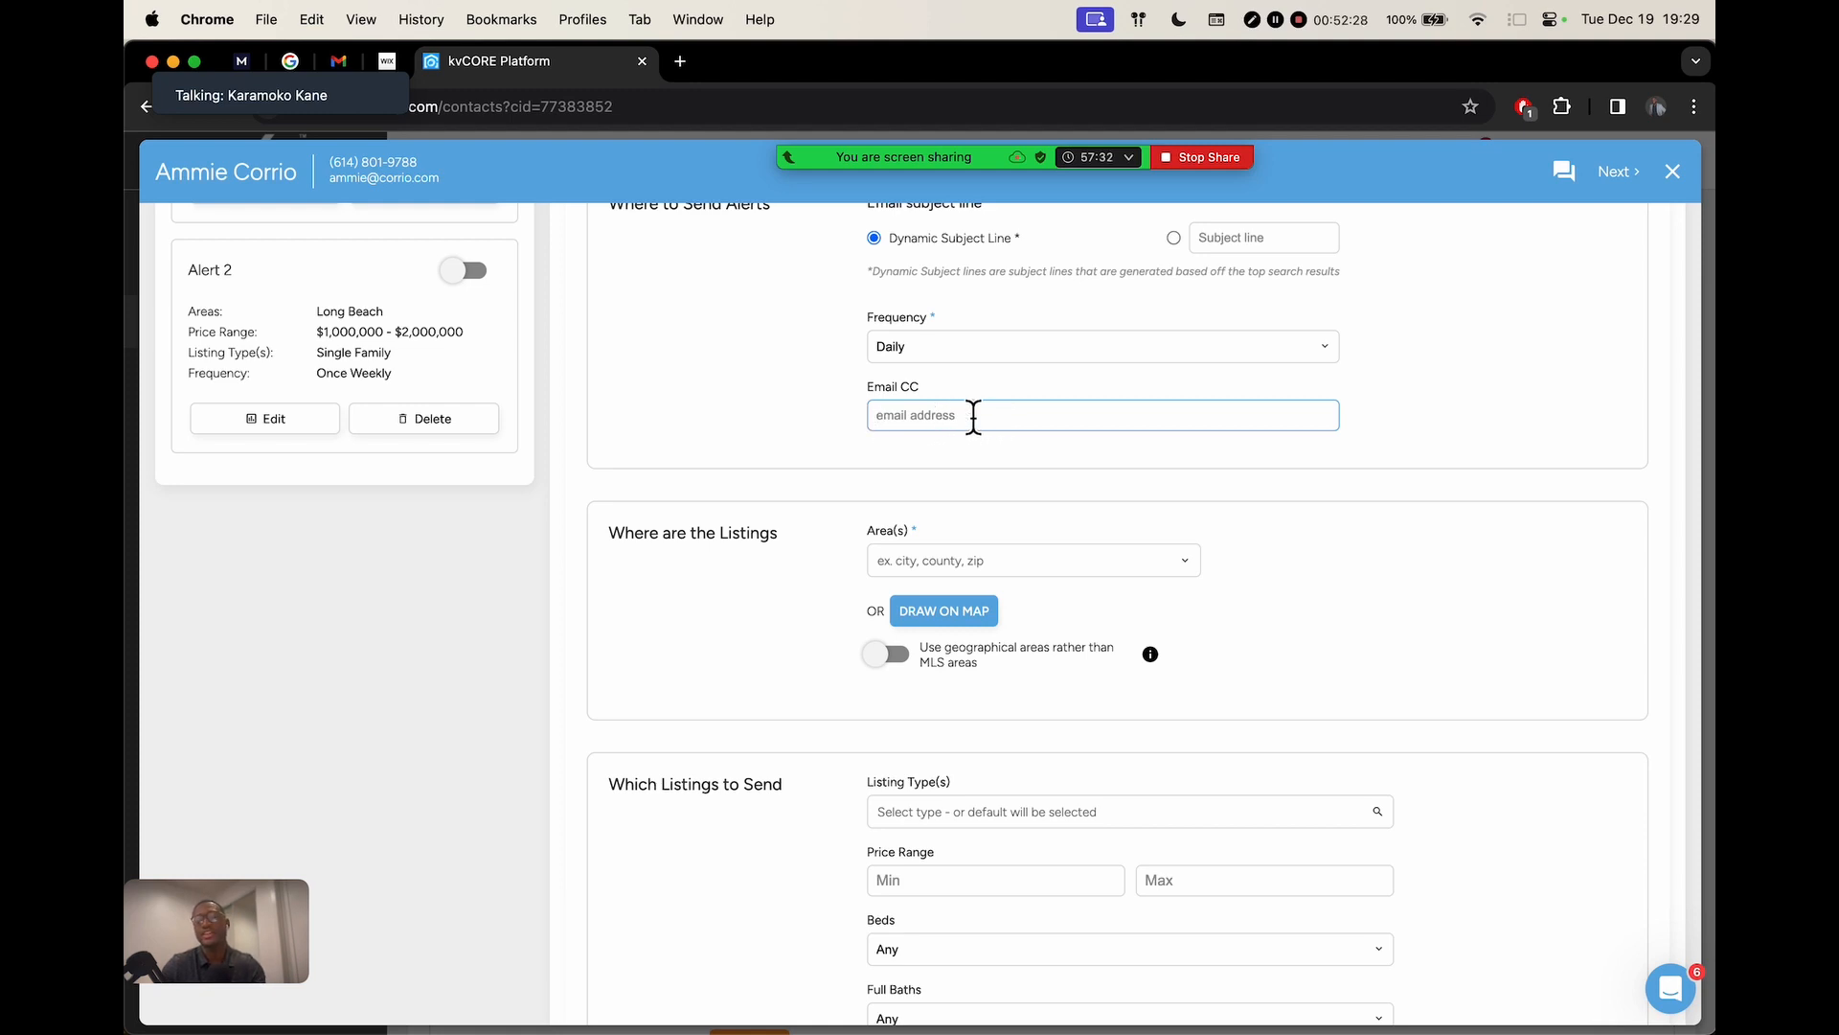
{"action": "scroll", "coordinate": [982, 409], "scroll_direction": "up", "scroll_amount": 5}
{"action": "scroll", "coordinate": [789, 490], "scroll_direction": "down", "scroll_amount": 5}
{"action": "scroll", "coordinate": [911, 459], "scroll_direction": "down", "scroll_amount": 4}
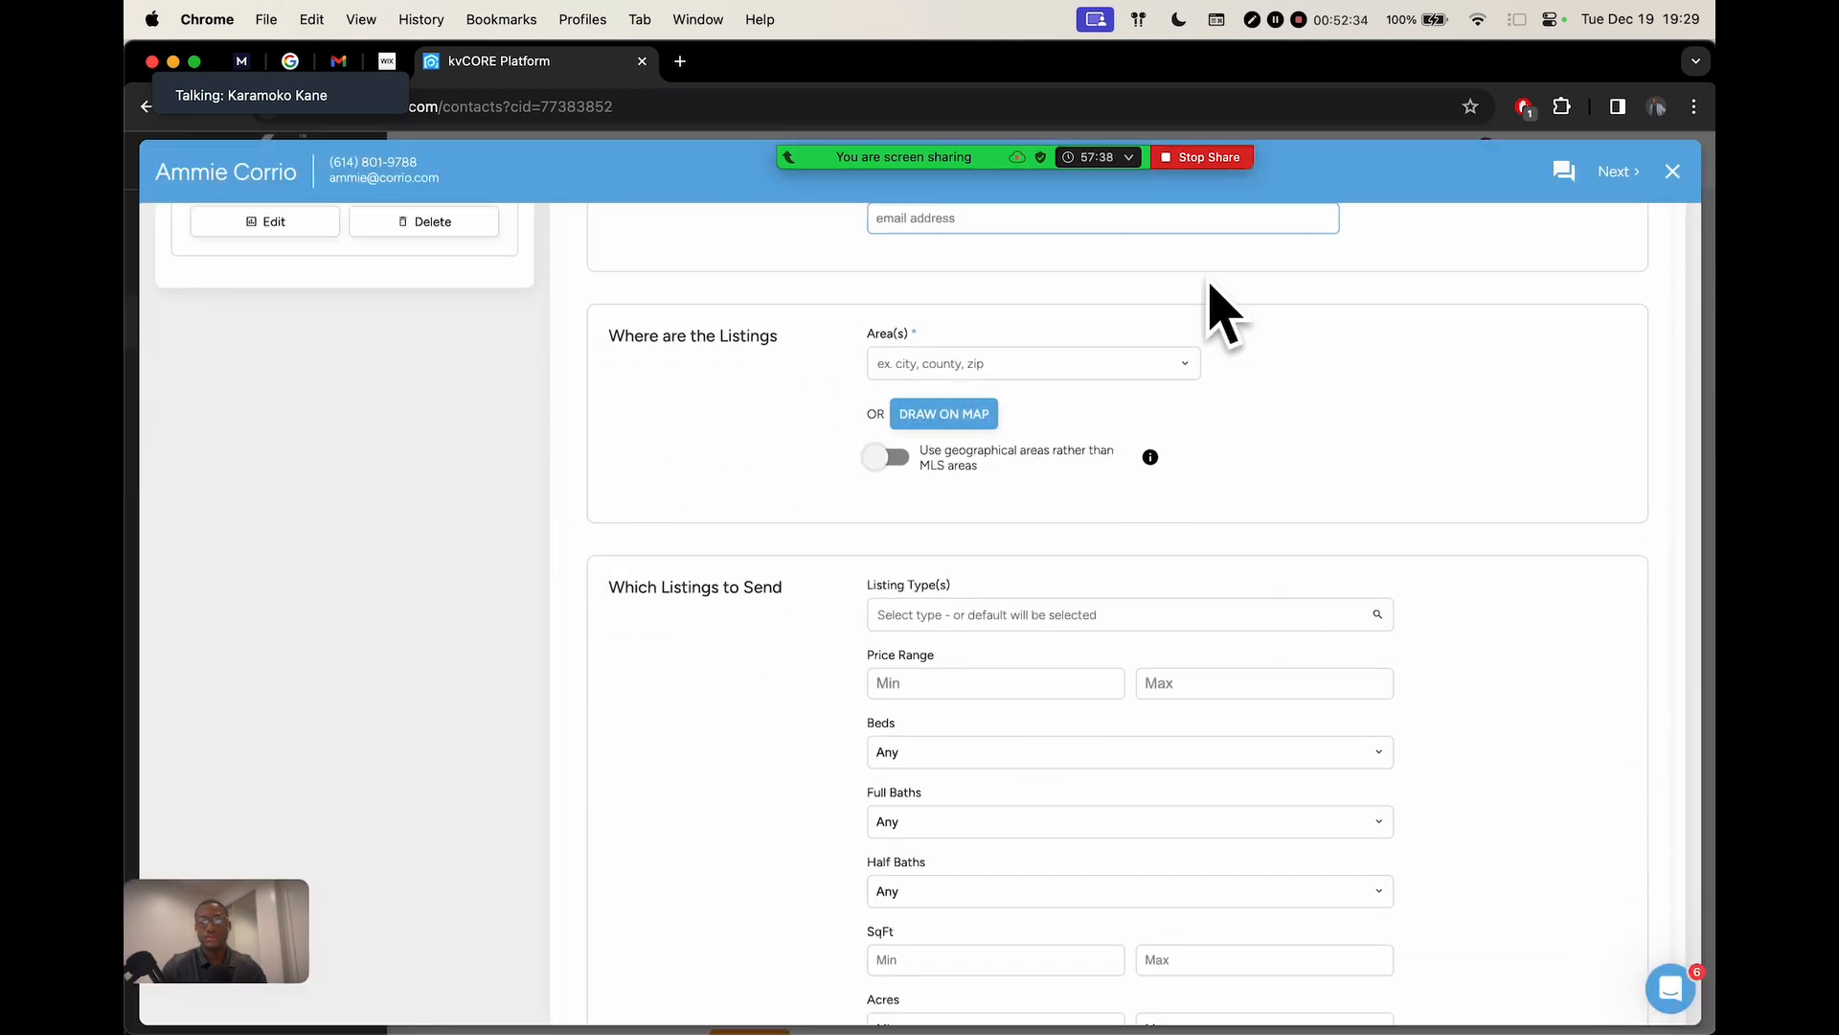
{"action": "left_click", "coordinate": [977, 370]}
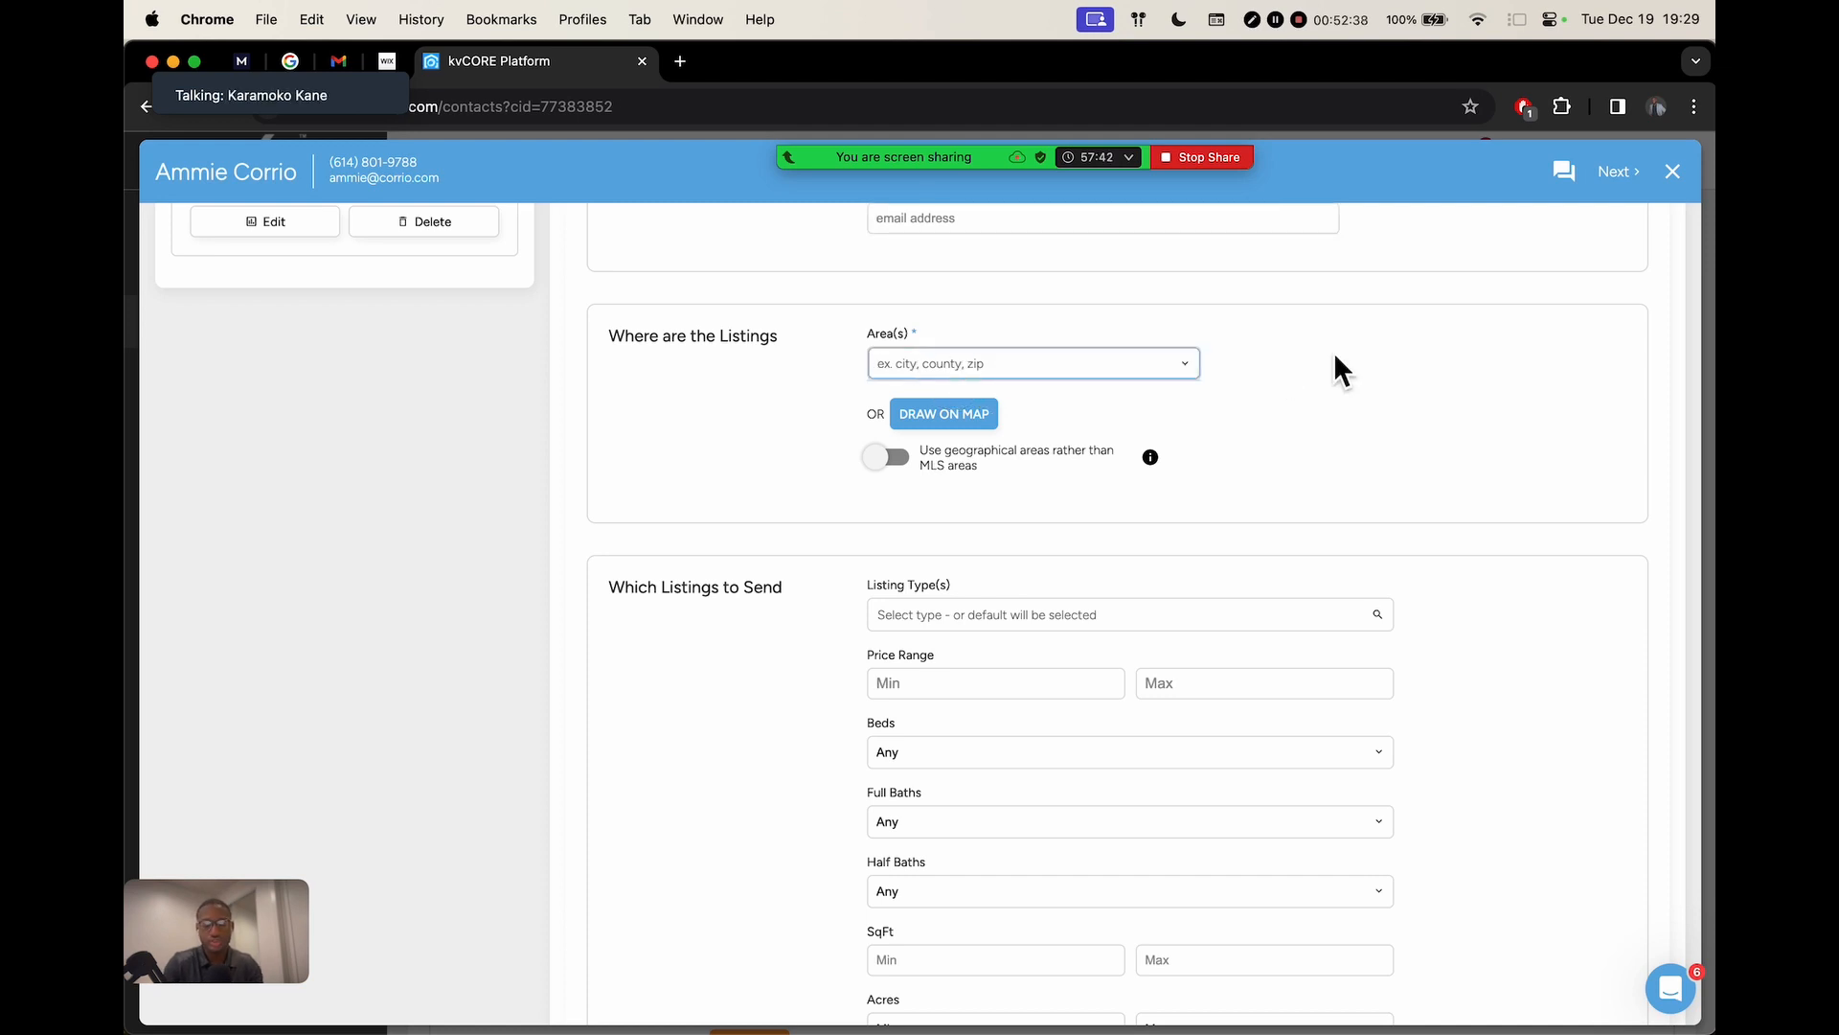
{"action": "type", "text": "902010"}
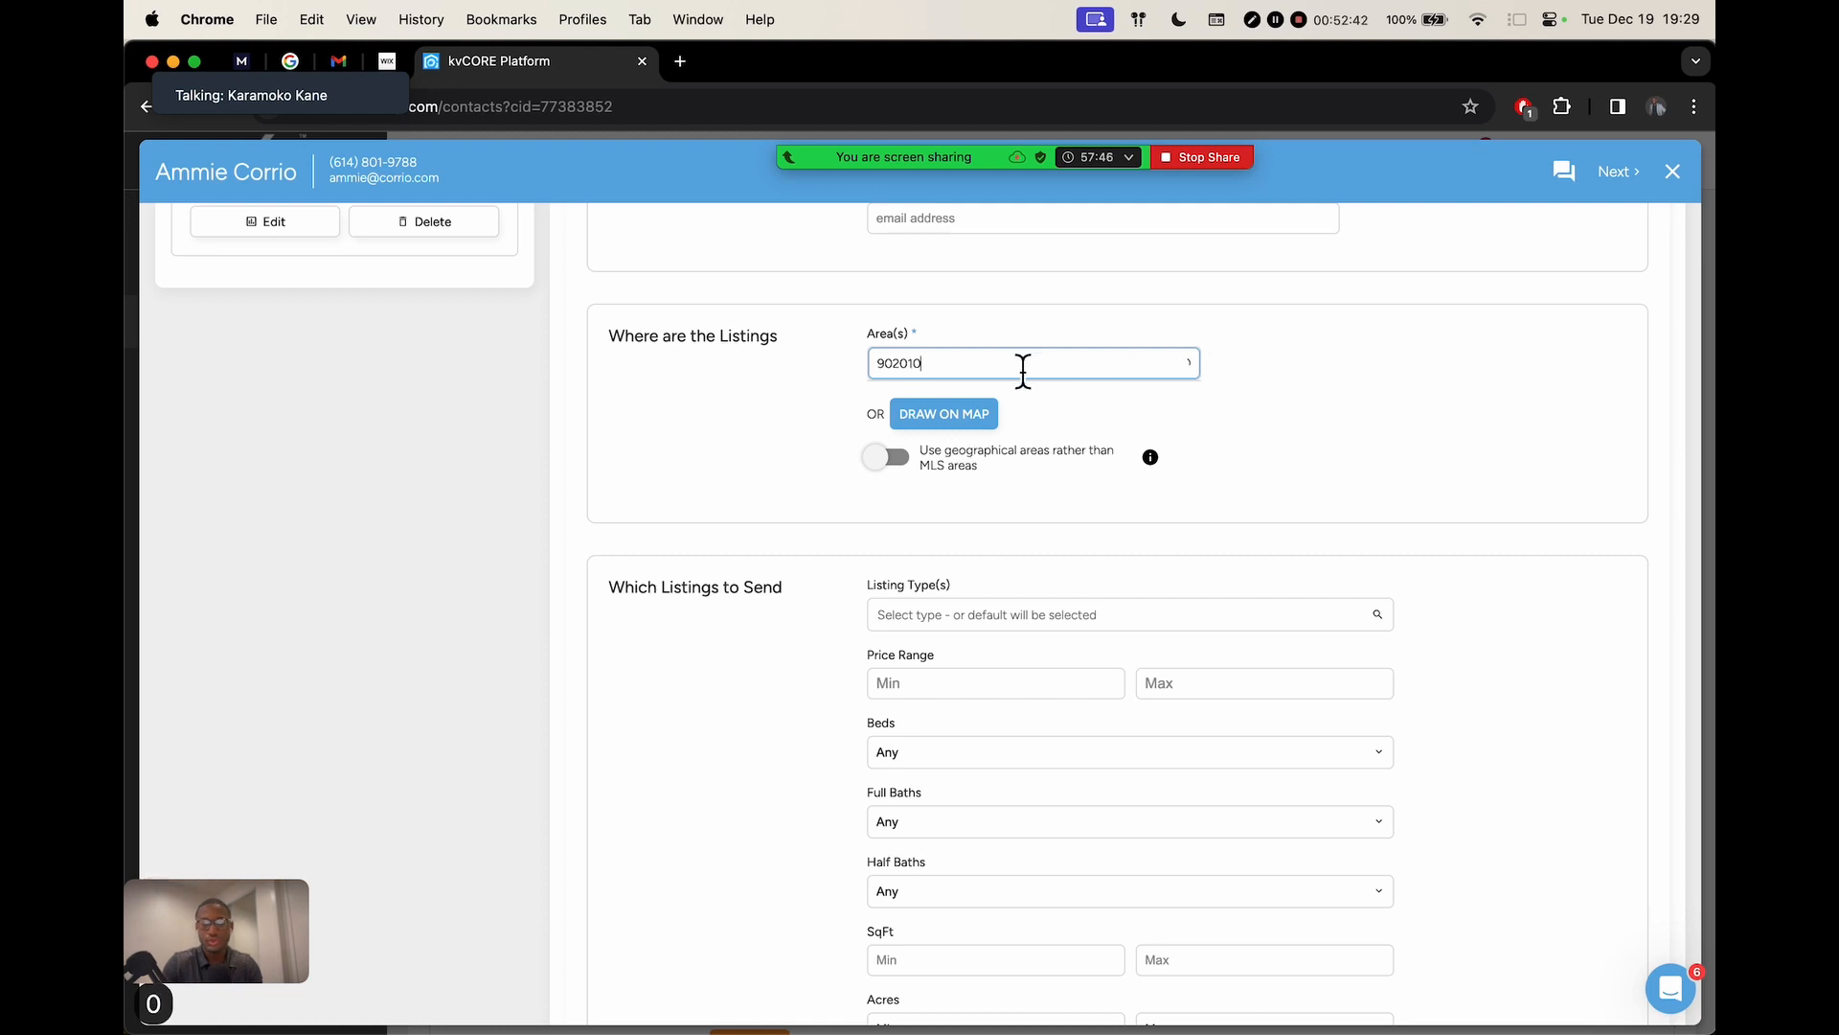
{"action": "key", "text": "BackSpace"}
{"action": "key", "text": "BackSpace"}
{"action": "key", "text": "BackSpace"}
{"action": "key", "text": "BackSpace"}
{"action": "type", "text": "210"}
{"action": "left_click", "coordinate": [1002, 390]}
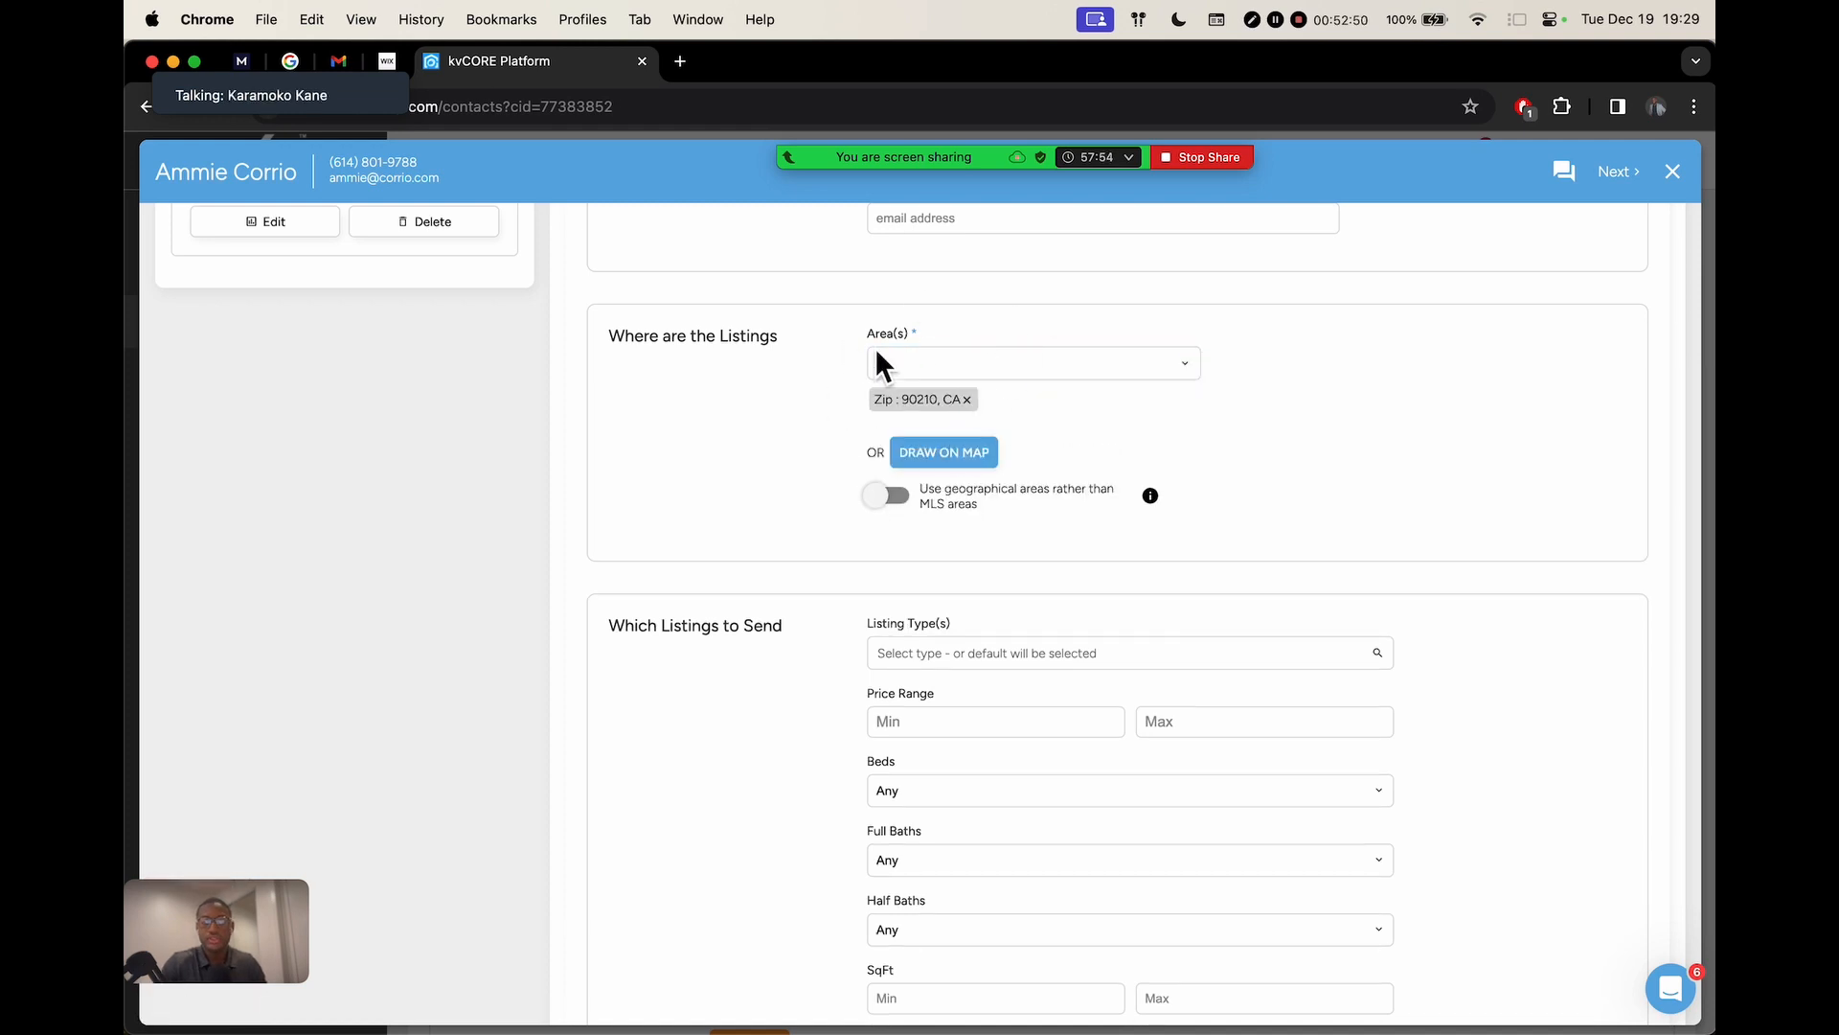
Try listing types 'sin' and 'Com', clearing both when nothing matches
{"action": "scroll", "coordinate": [1124, 473], "scroll_direction": "down", "scroll_amount": 5}
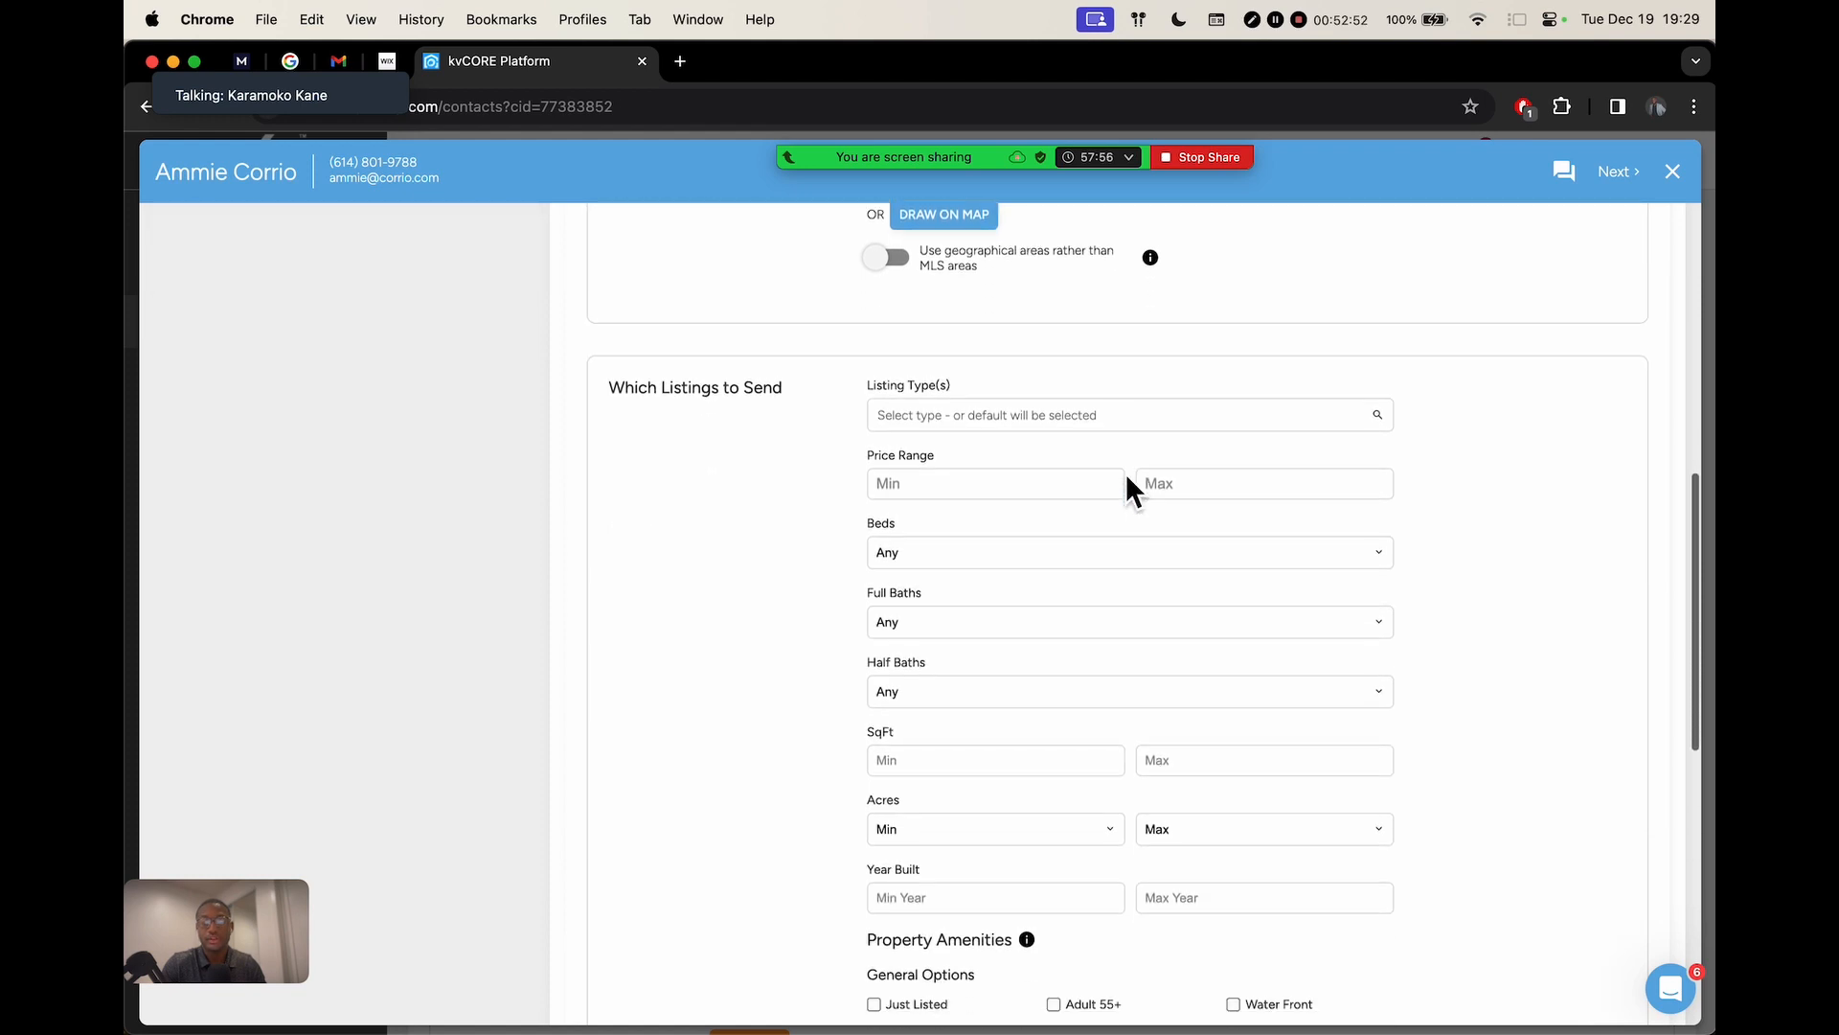
{"action": "left_click", "coordinate": [948, 303]}
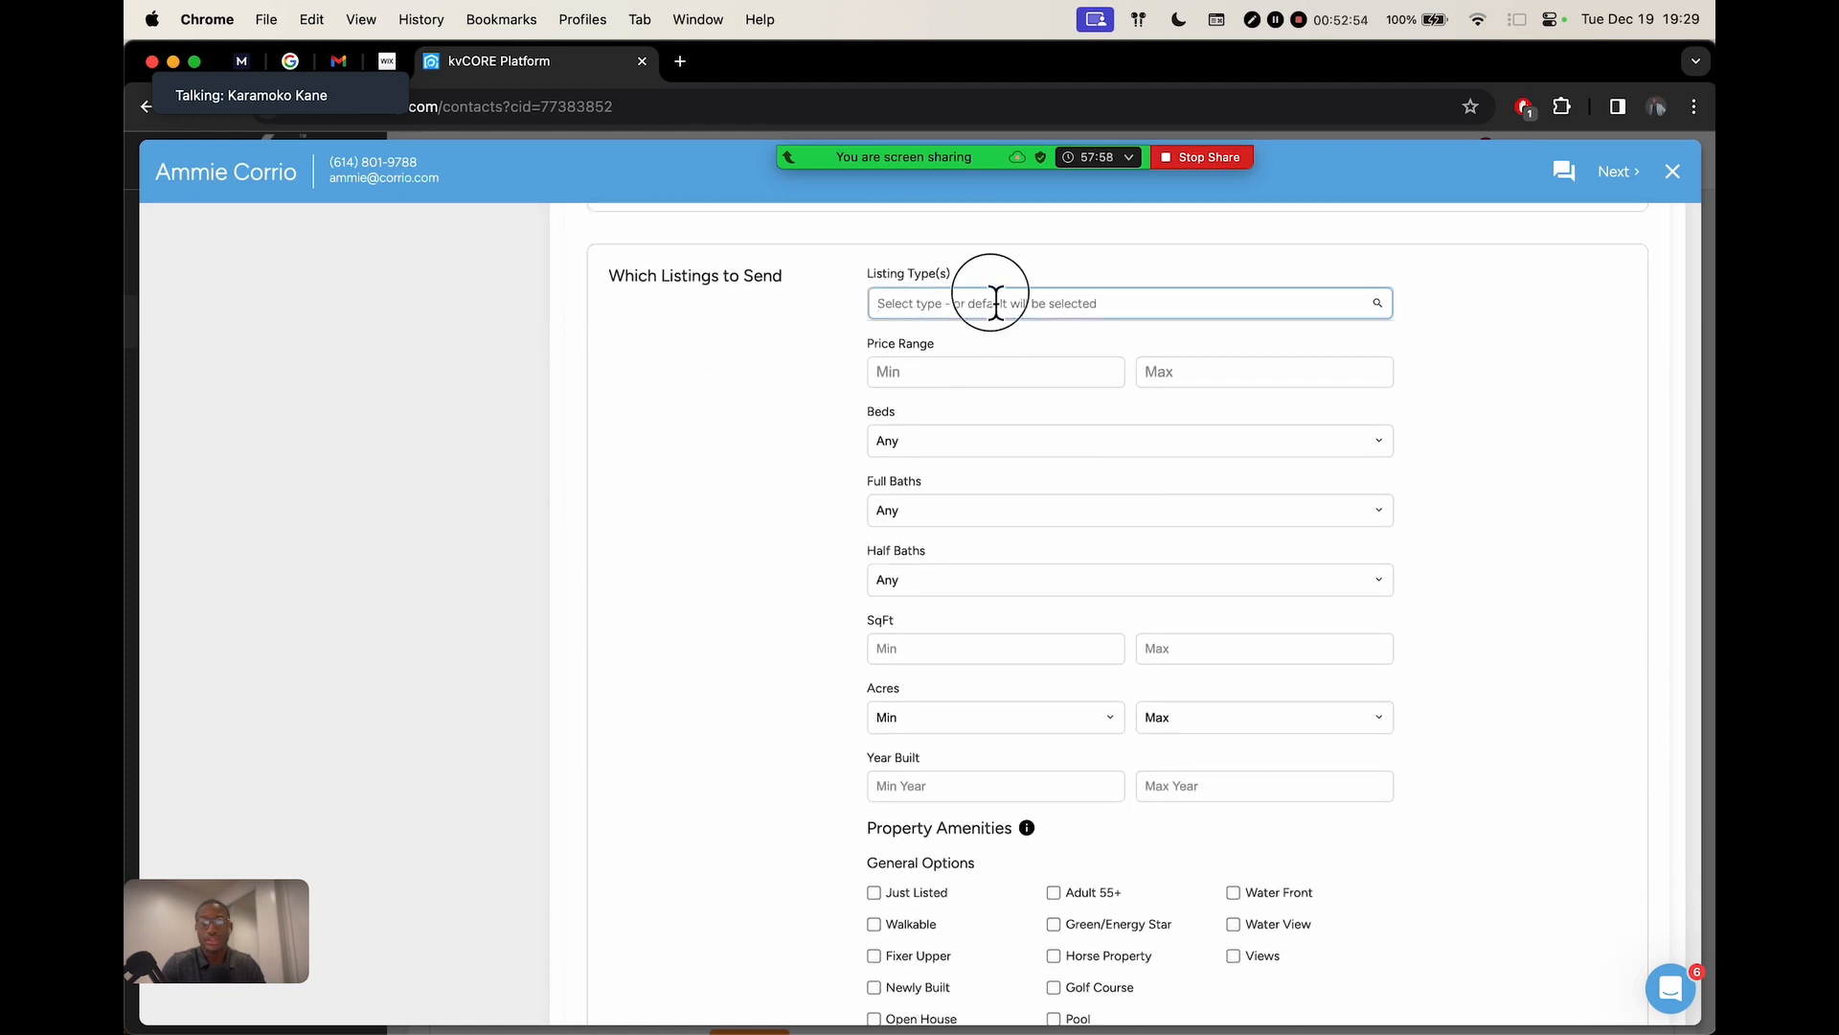
{"action": "type", "text": "s"}
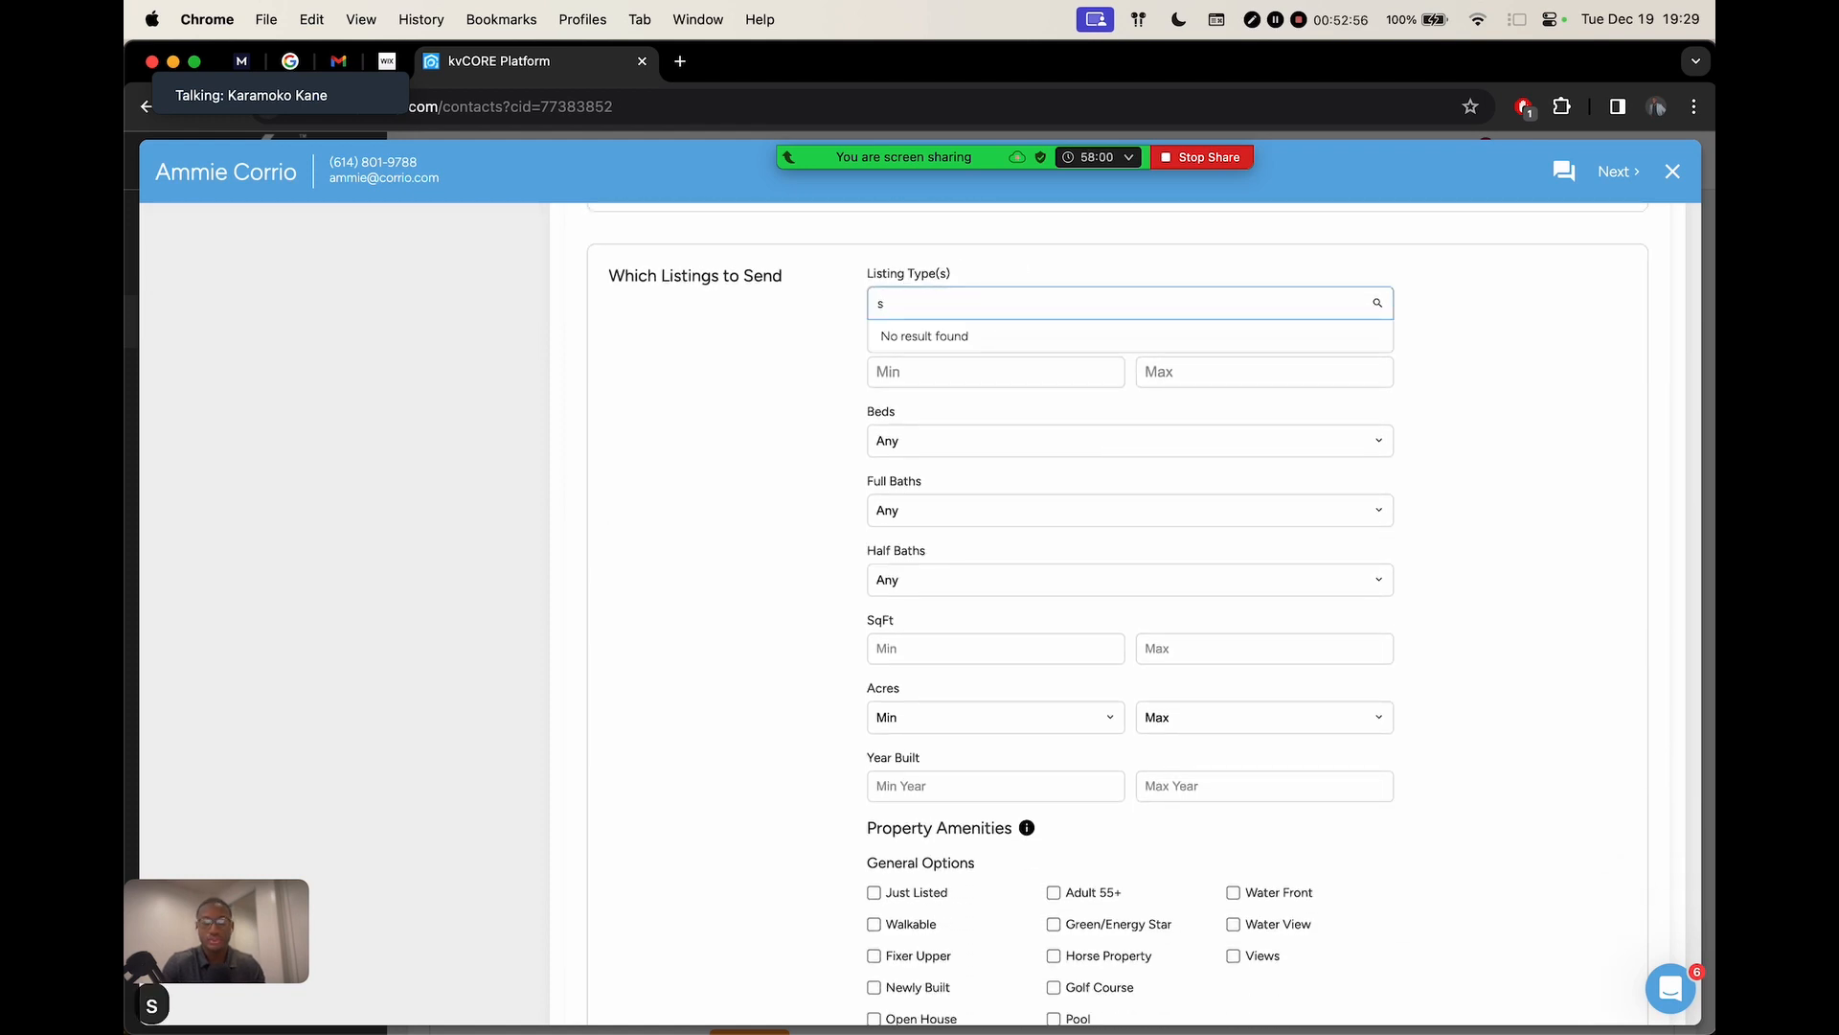
{"action": "type", "text": "in"}
{"action": "key", "text": "BackSpace"}
{"action": "key", "text": "BackSpace"}
{"action": "key", "text": "BackSpace"}
{"action": "key", "text": "BackSpace"}
{"action": "left_click", "coordinate": [821, 344]}
{"action": "left_click", "coordinate": [1022, 318]}
{"action": "type", "text": "Com"}
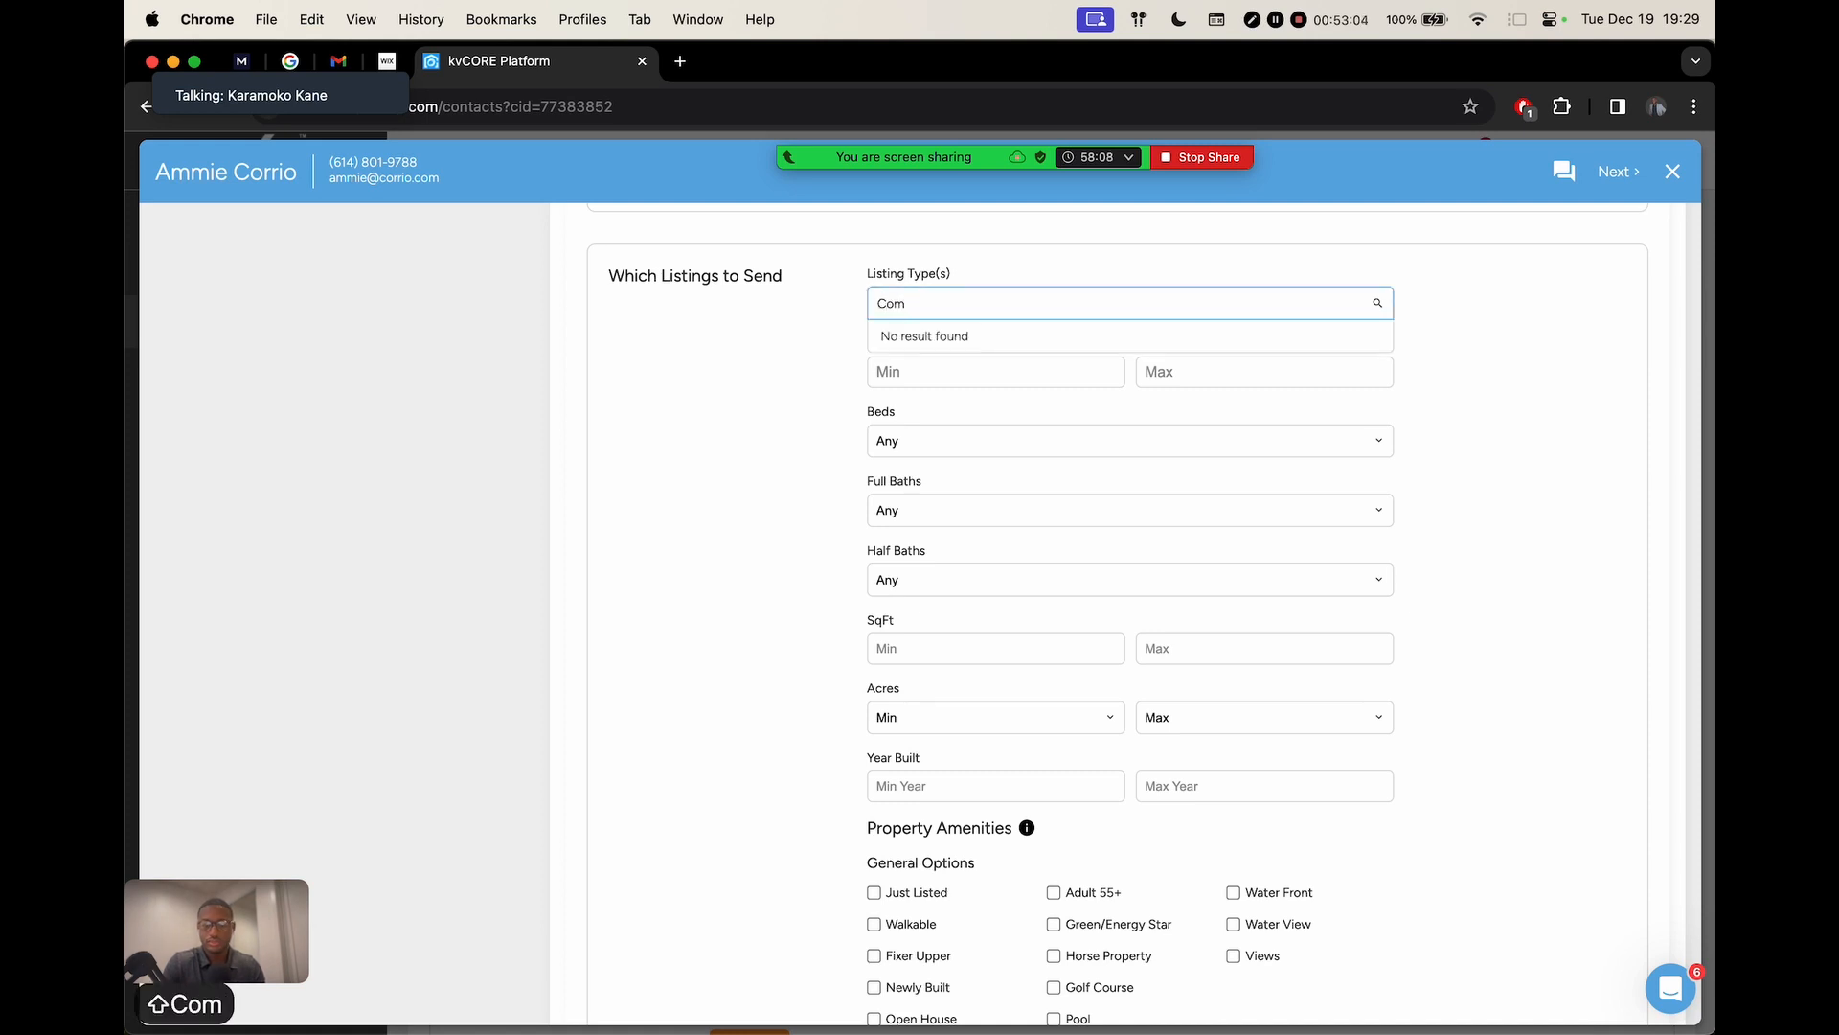
{"action": "key", "text": "BackSpace"}
{"action": "key", "text": "BackSpace"}
{"action": "key", "text": "BackSpace"}
{"action": "key", "text": "BackSpace"}
{"action": "key", "text": "BackSpace"}
{"action": "left_click", "coordinate": [615, 436]}
{"action": "scroll", "coordinate": [1018, 417], "scroll_direction": "up", "scroll_amount": 3}
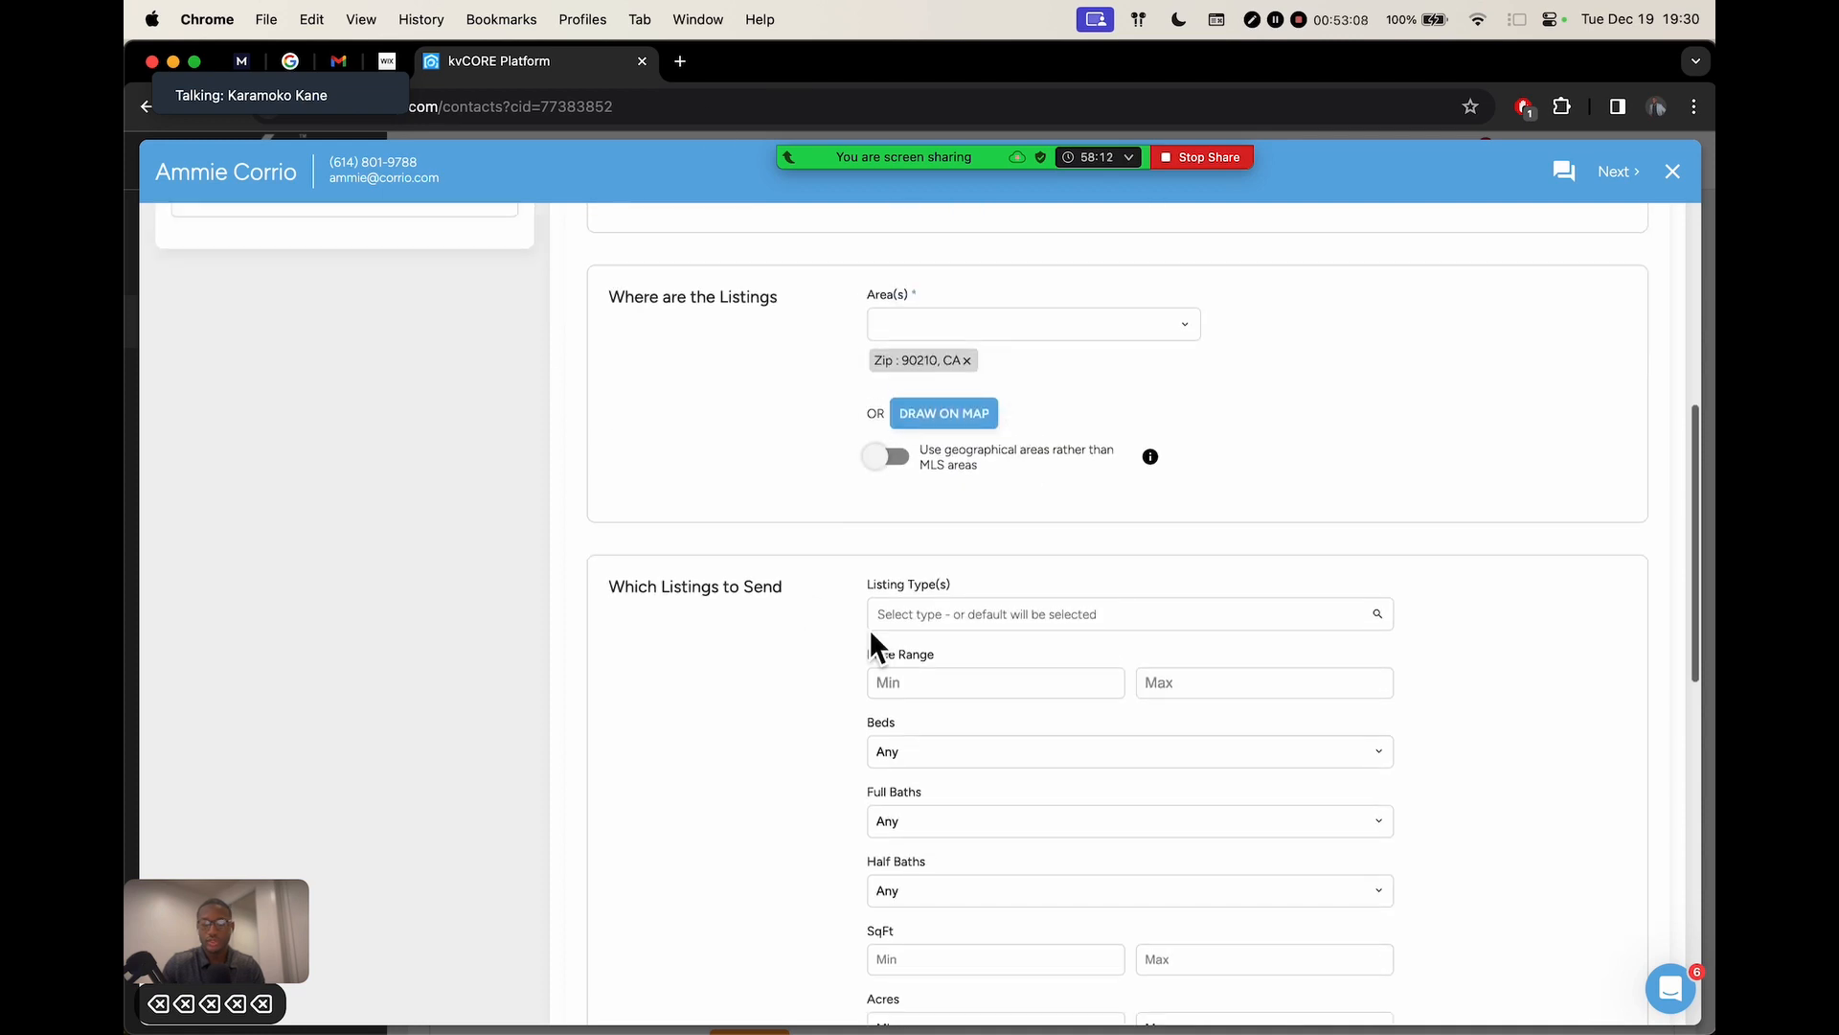
{"action": "left_click", "coordinate": [986, 615]}
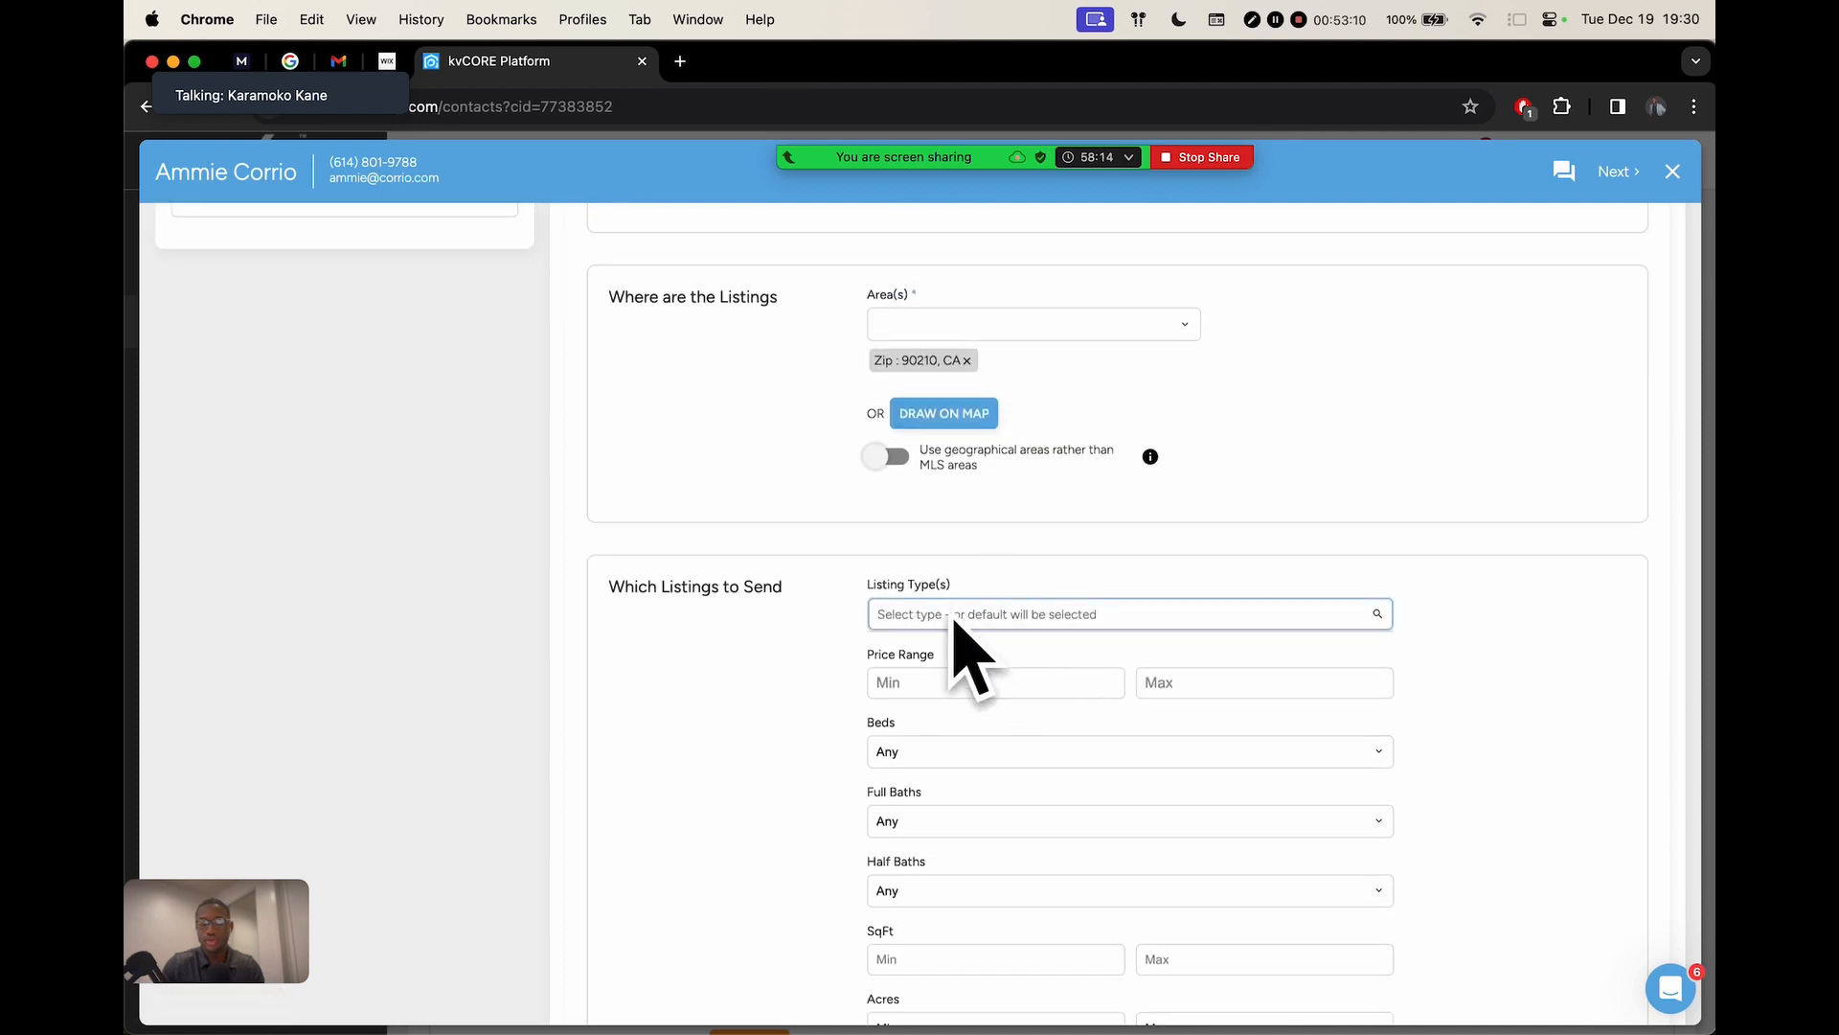
{"action": "scroll", "coordinate": [843, 608], "scroll_direction": "down", "scroll_amount": 2}
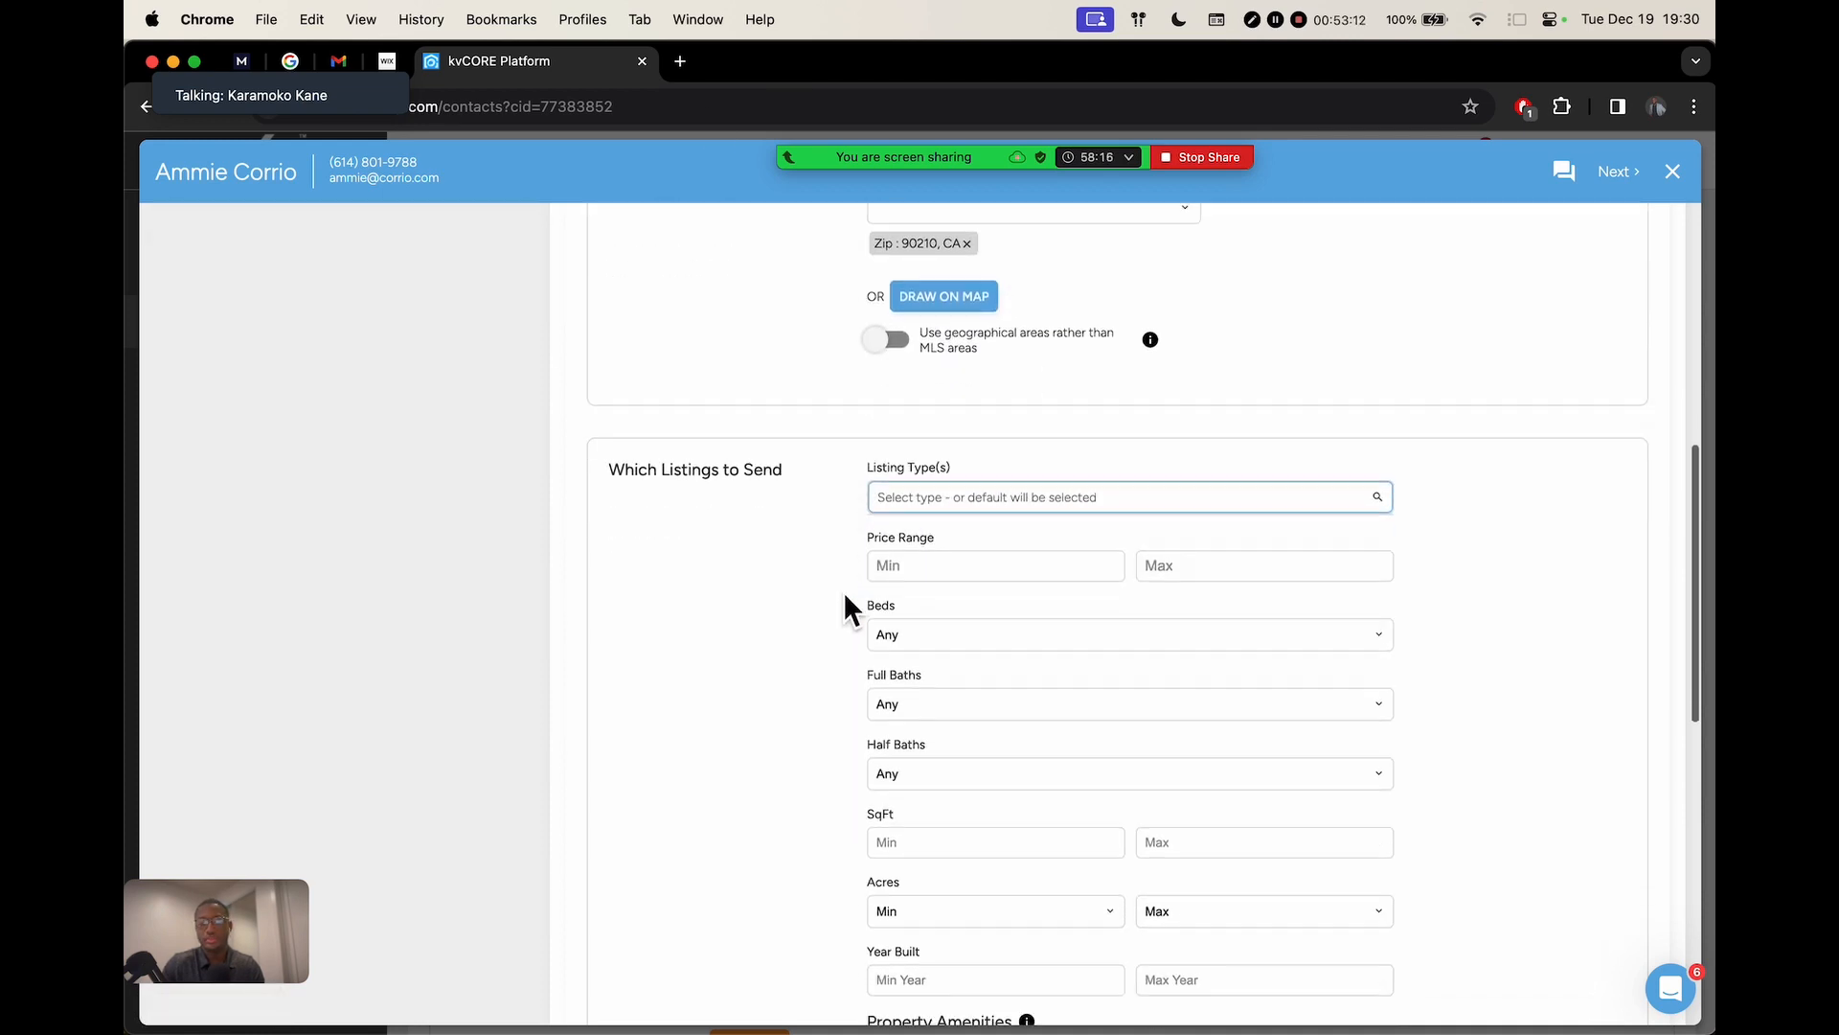
{"action": "scroll", "coordinate": [1293, 563], "scroll_direction": "up", "scroll_amount": 3}
{"action": "scroll", "coordinate": [1291, 555], "scroll_direction": "down", "scroll_amount": 2}
{"action": "scroll", "coordinate": [1095, 426], "scroll_direction": "up", "scroll_amount": 4}
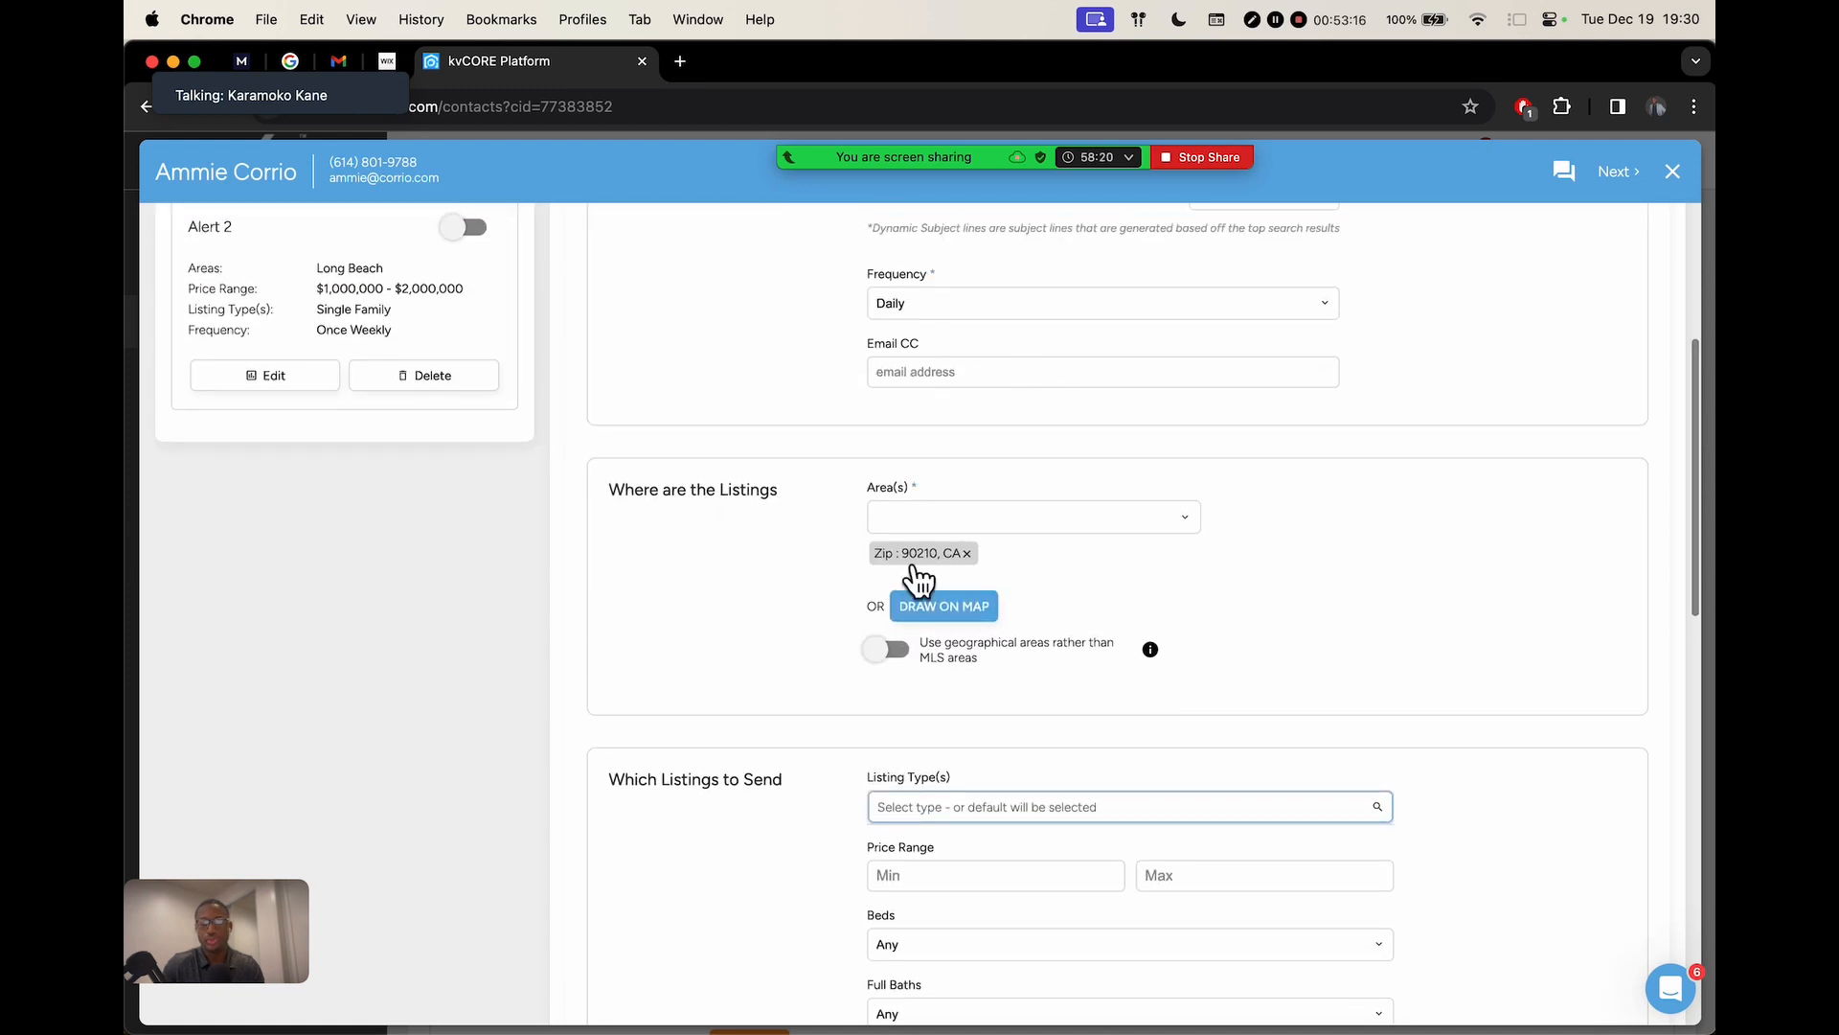
{"action": "scroll", "coordinate": [1098, 693], "scroll_direction": "down", "scroll_amount": 2}
{"action": "scroll", "coordinate": [1098, 693], "scroll_direction": "down", "scroll_amount": 3}
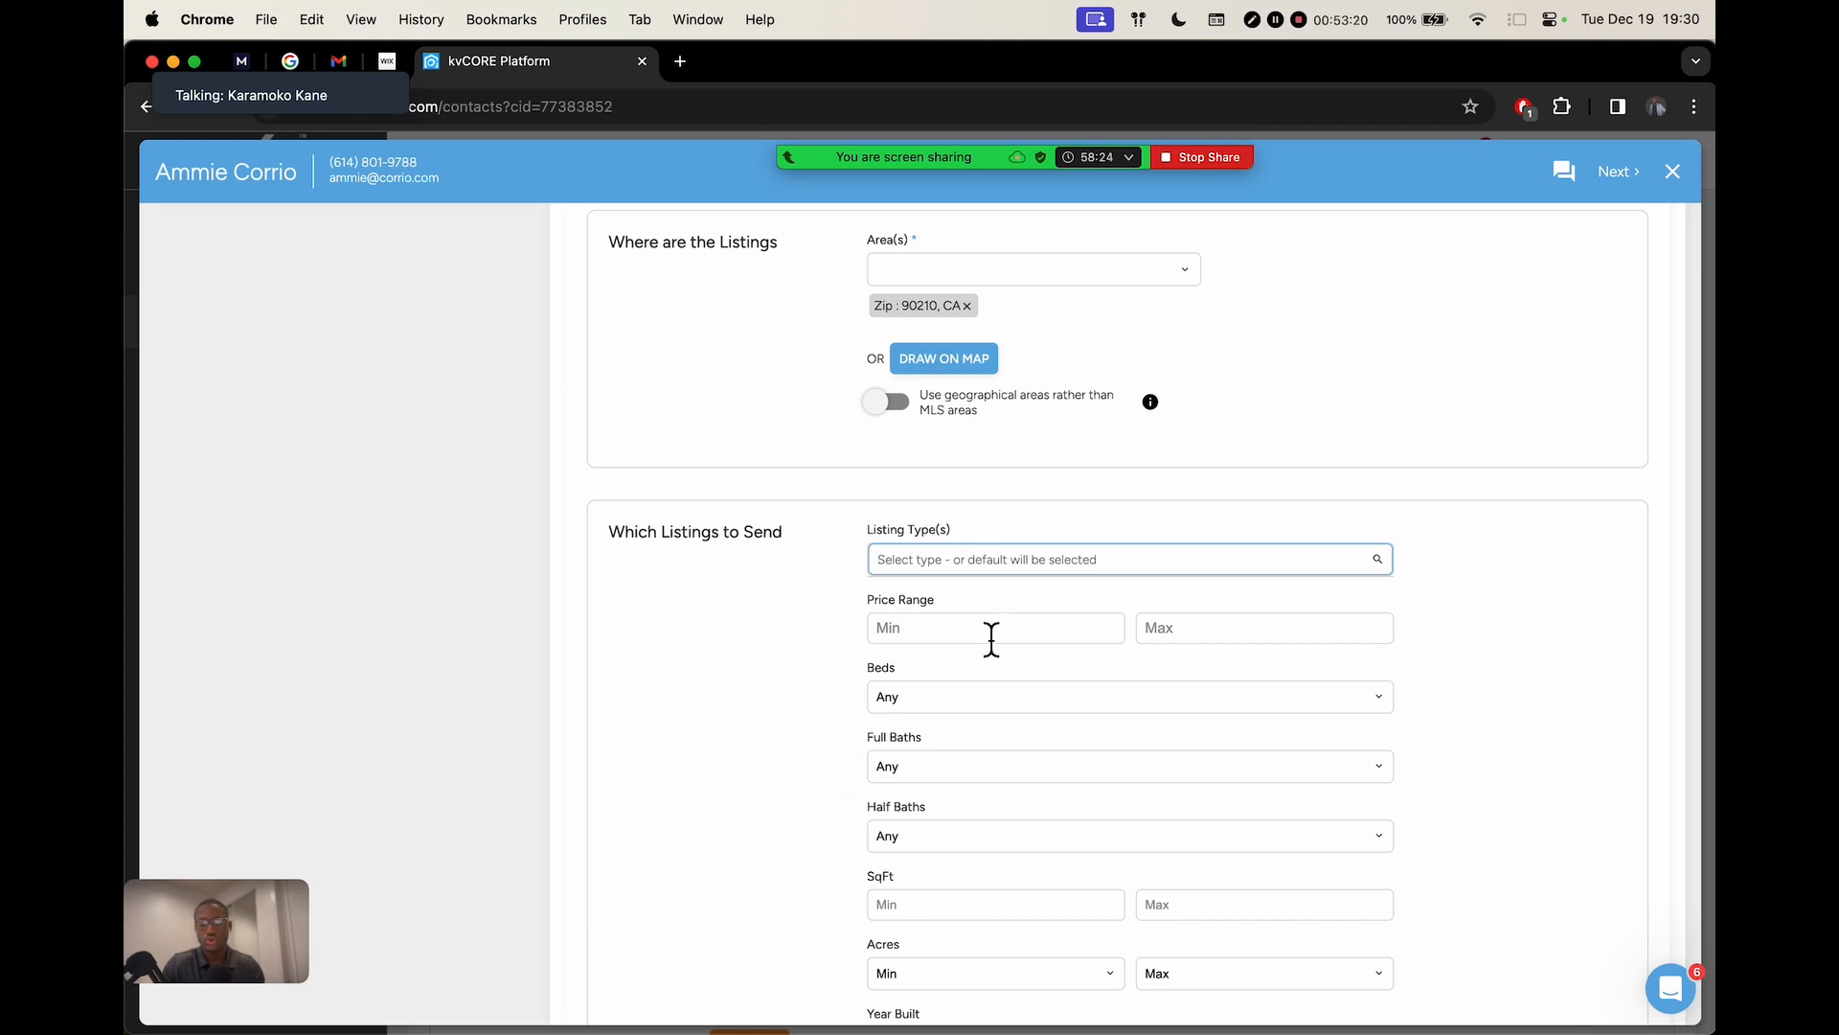
{"action": "scroll", "coordinate": [993, 681], "scroll_direction": "down", "scroll_amount": 3}
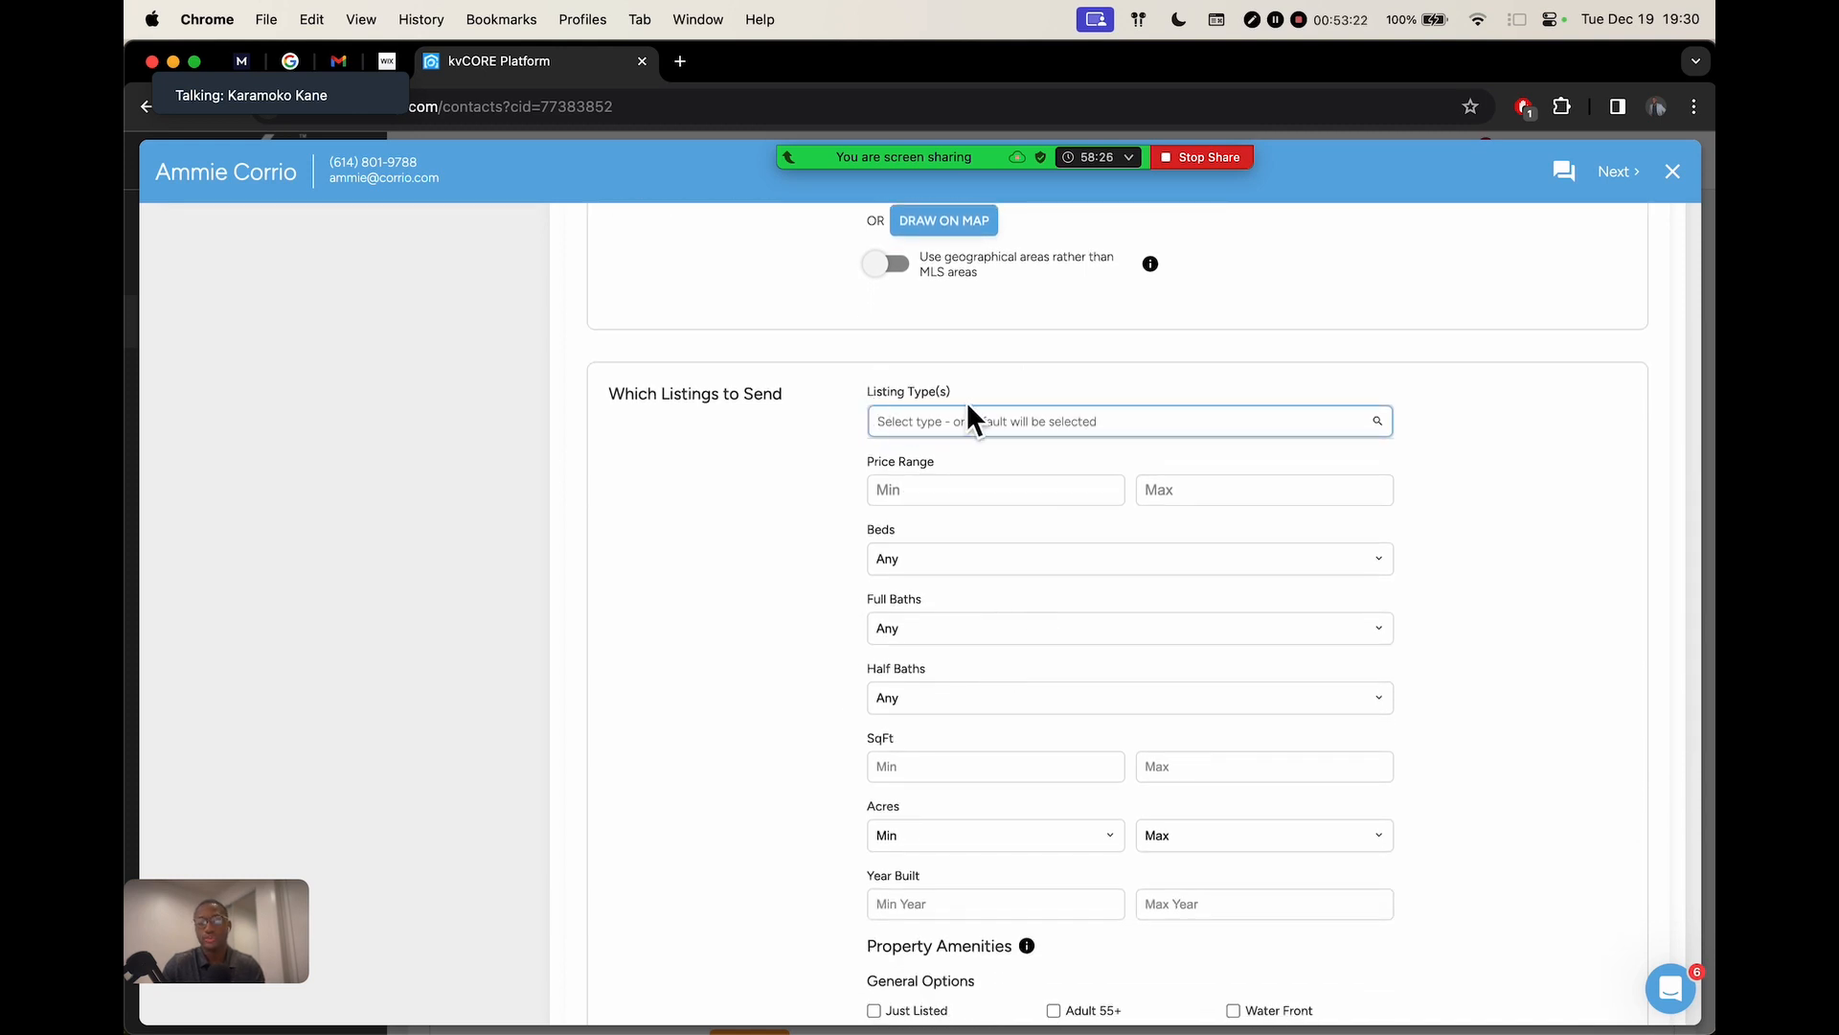
Review the price and remaining alert options, then save the alert with Set Alert
{"action": "left_click", "coordinate": [948, 490]}
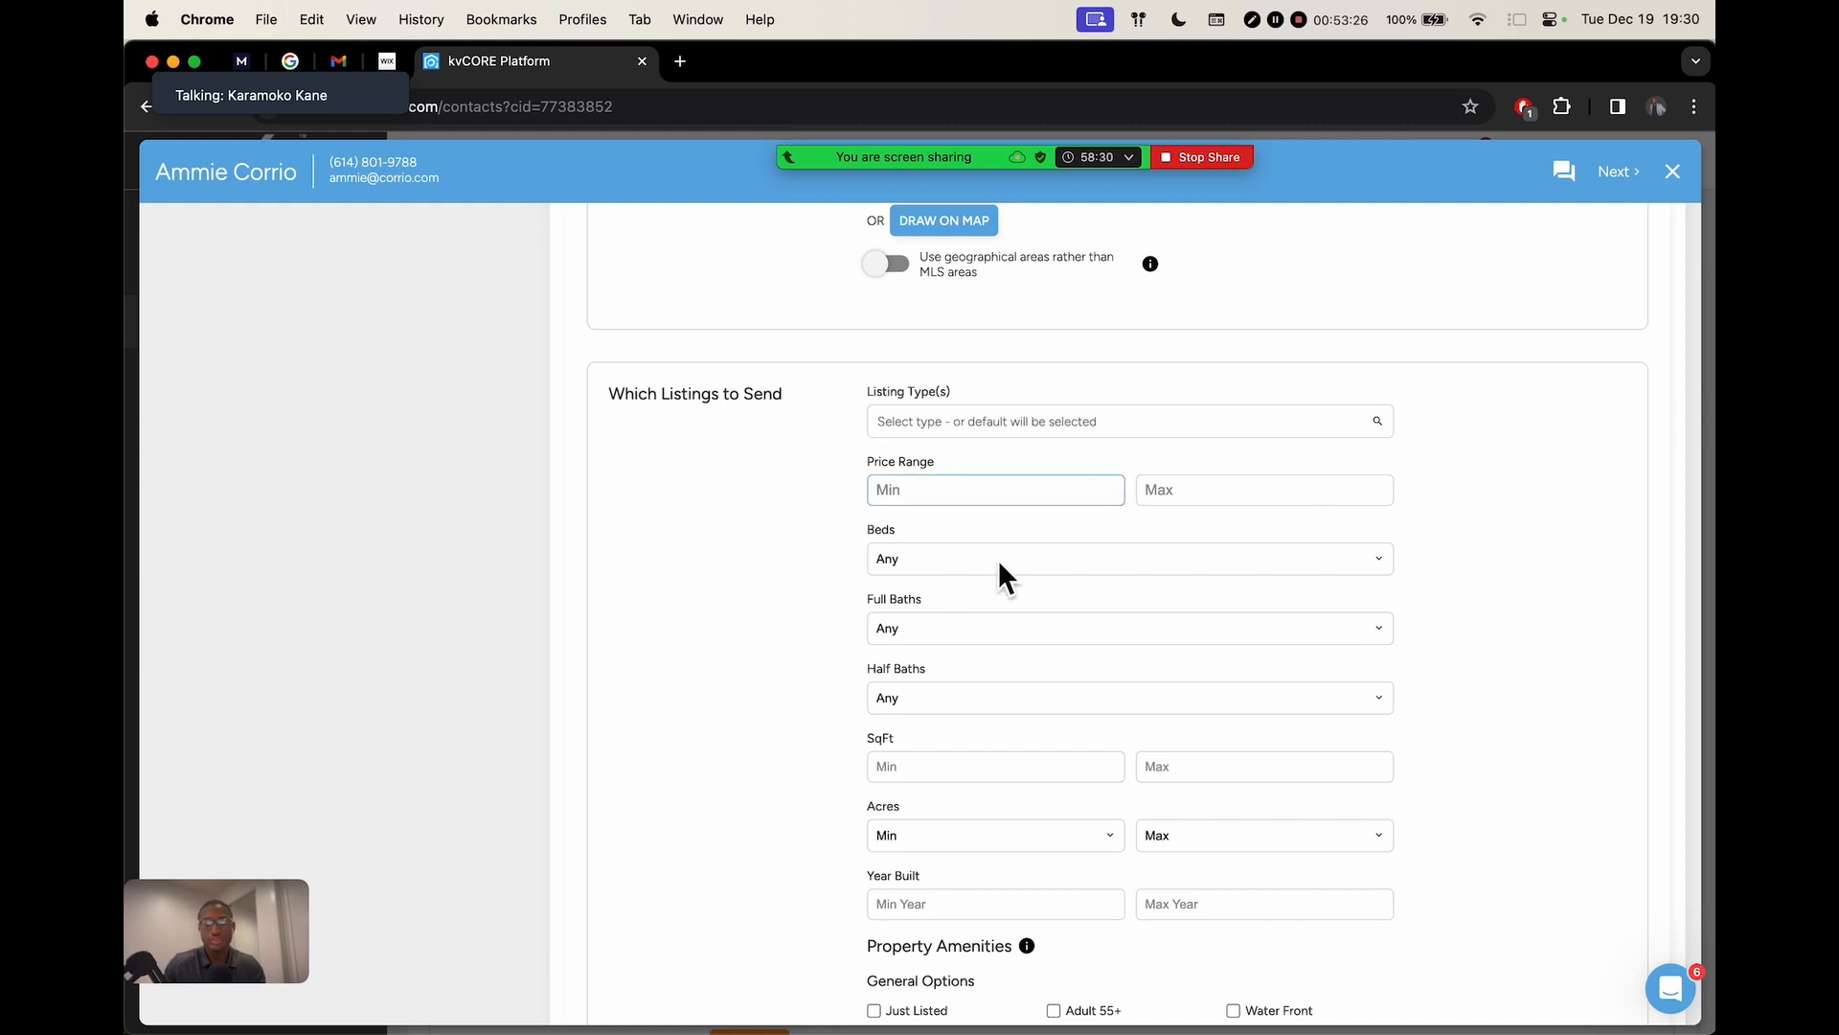
{"action": "scroll", "coordinate": [958, 603], "scroll_direction": "down", "scroll_amount": 3}
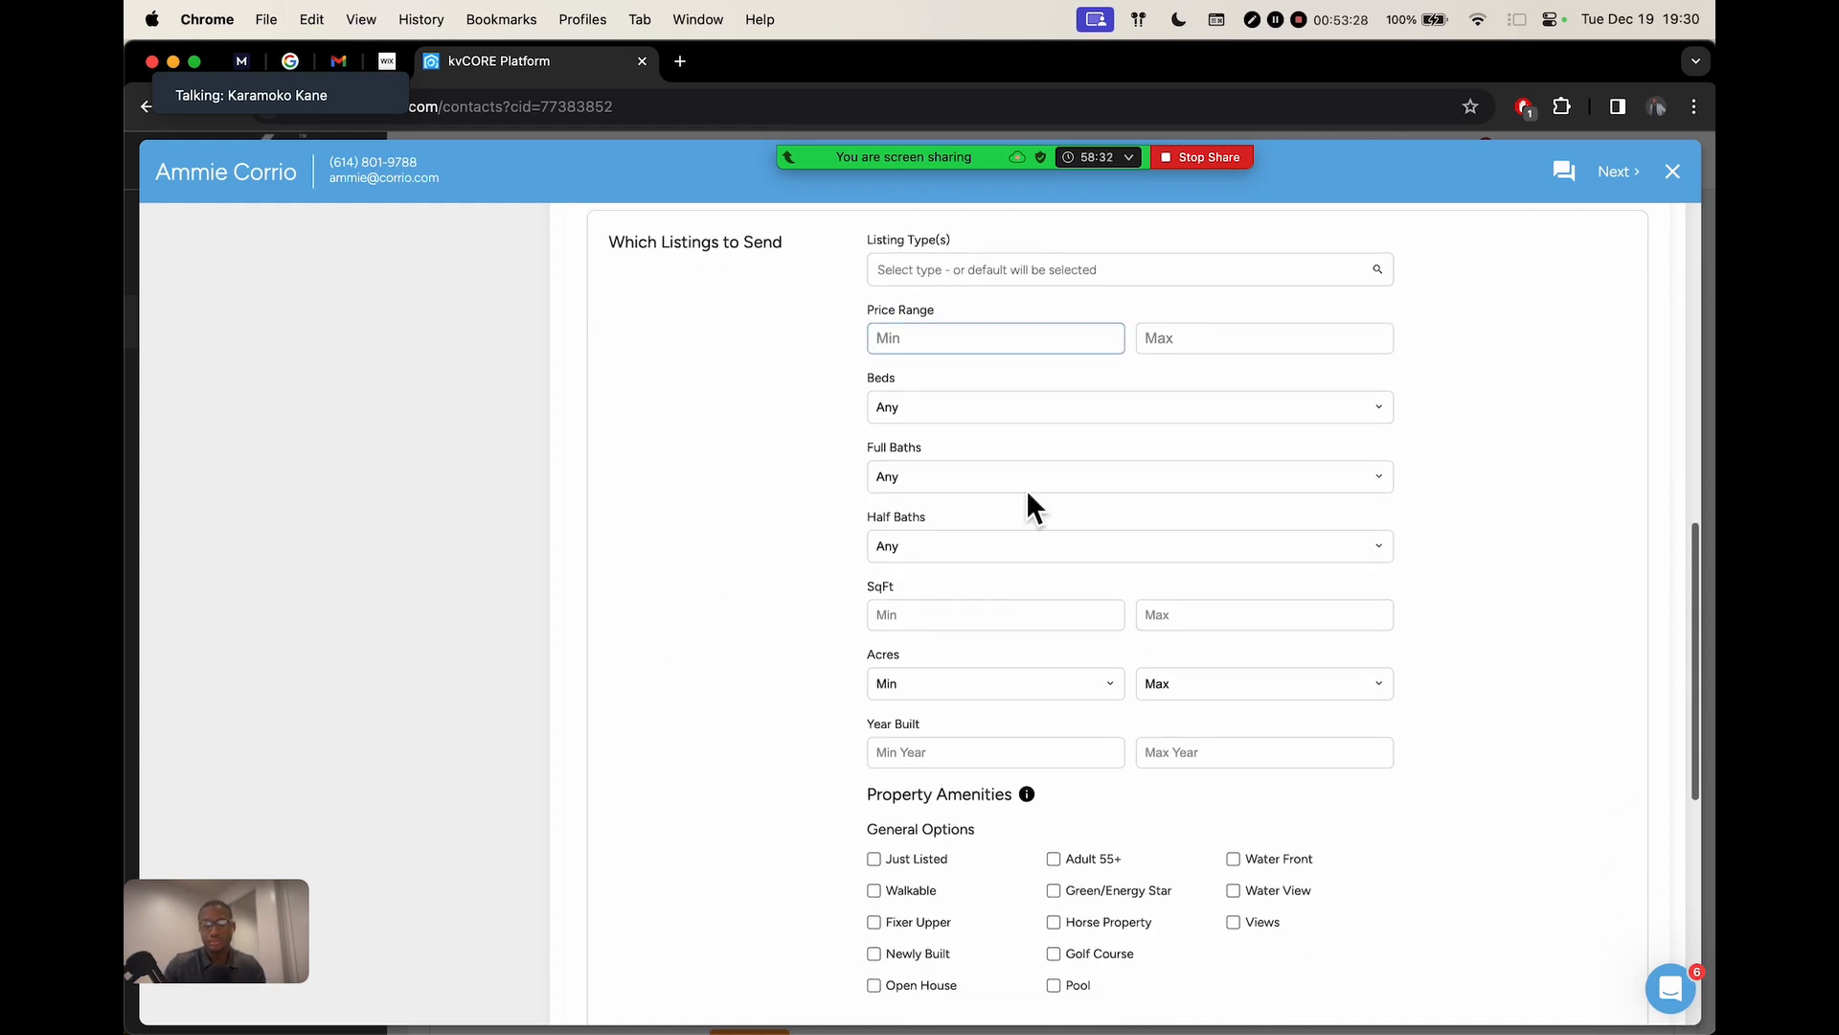
{"action": "scroll", "coordinate": [934, 682], "scroll_direction": "down", "scroll_amount": 7}
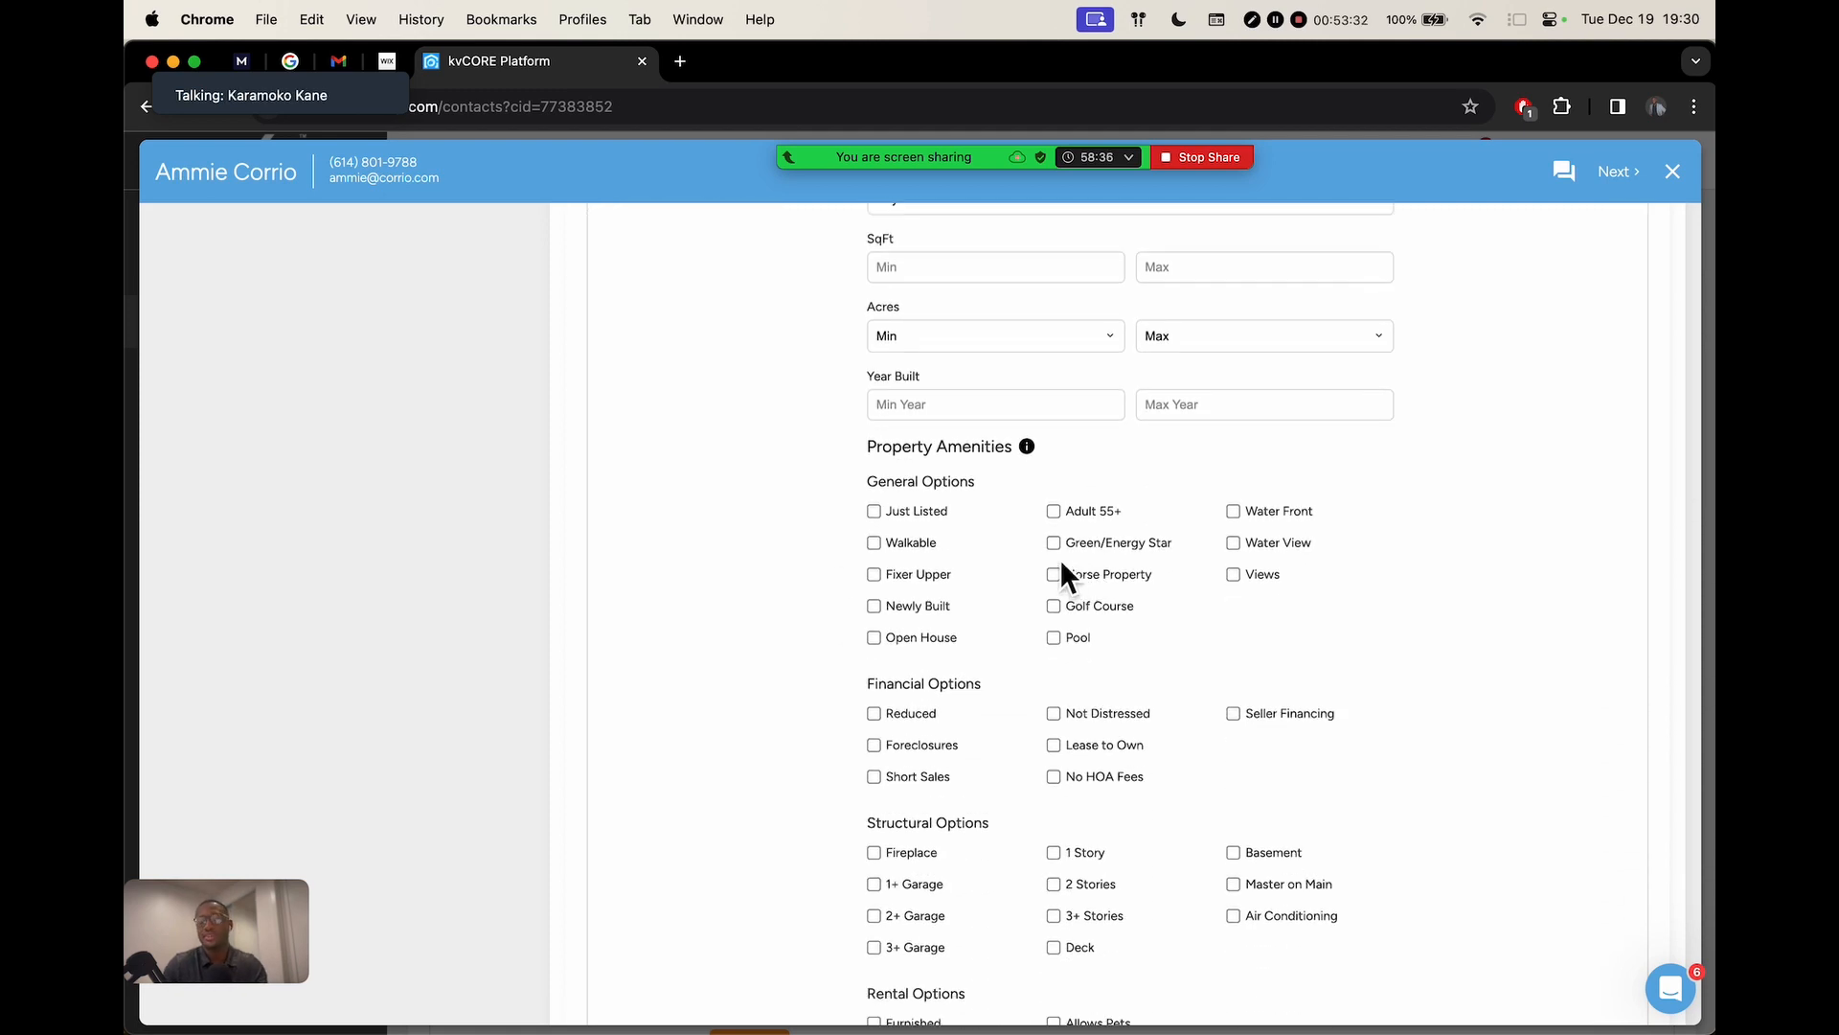
{"action": "scroll", "coordinate": [1061, 563], "scroll_direction": "down", "scroll_amount": 3}
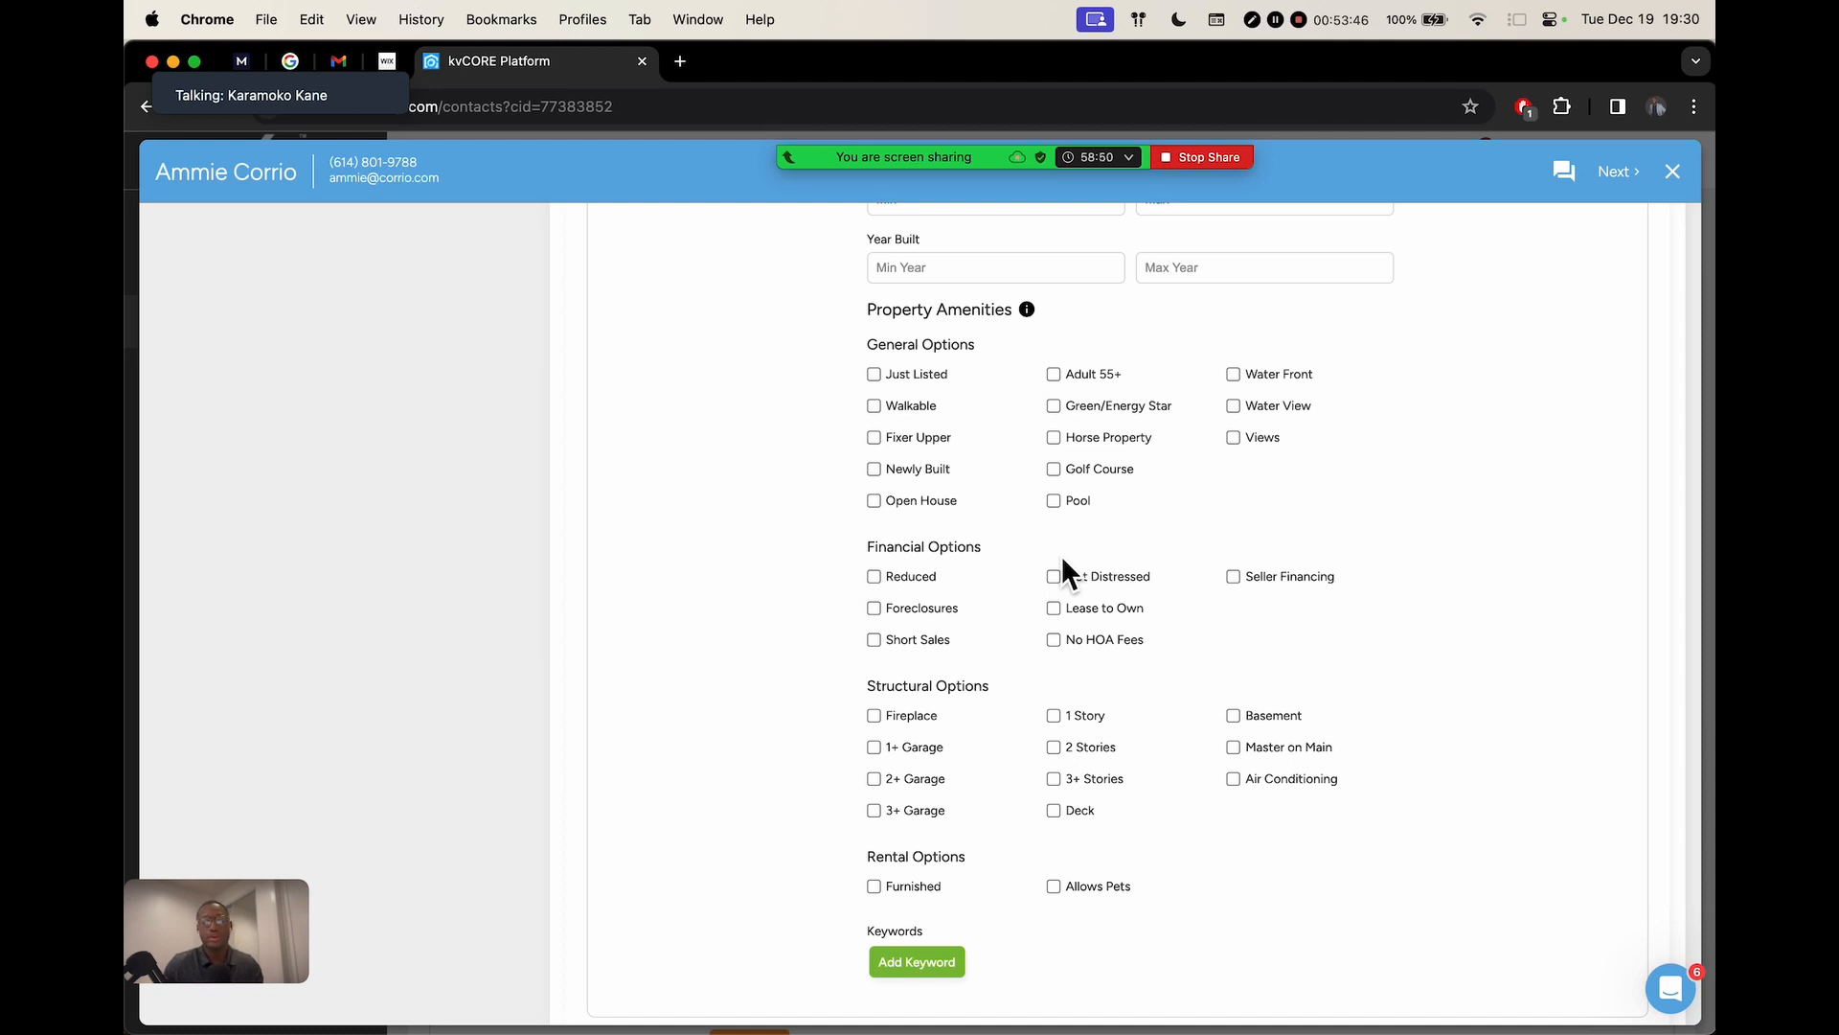
{"action": "scroll", "coordinate": [974, 445], "scroll_direction": "up", "scroll_amount": 5}
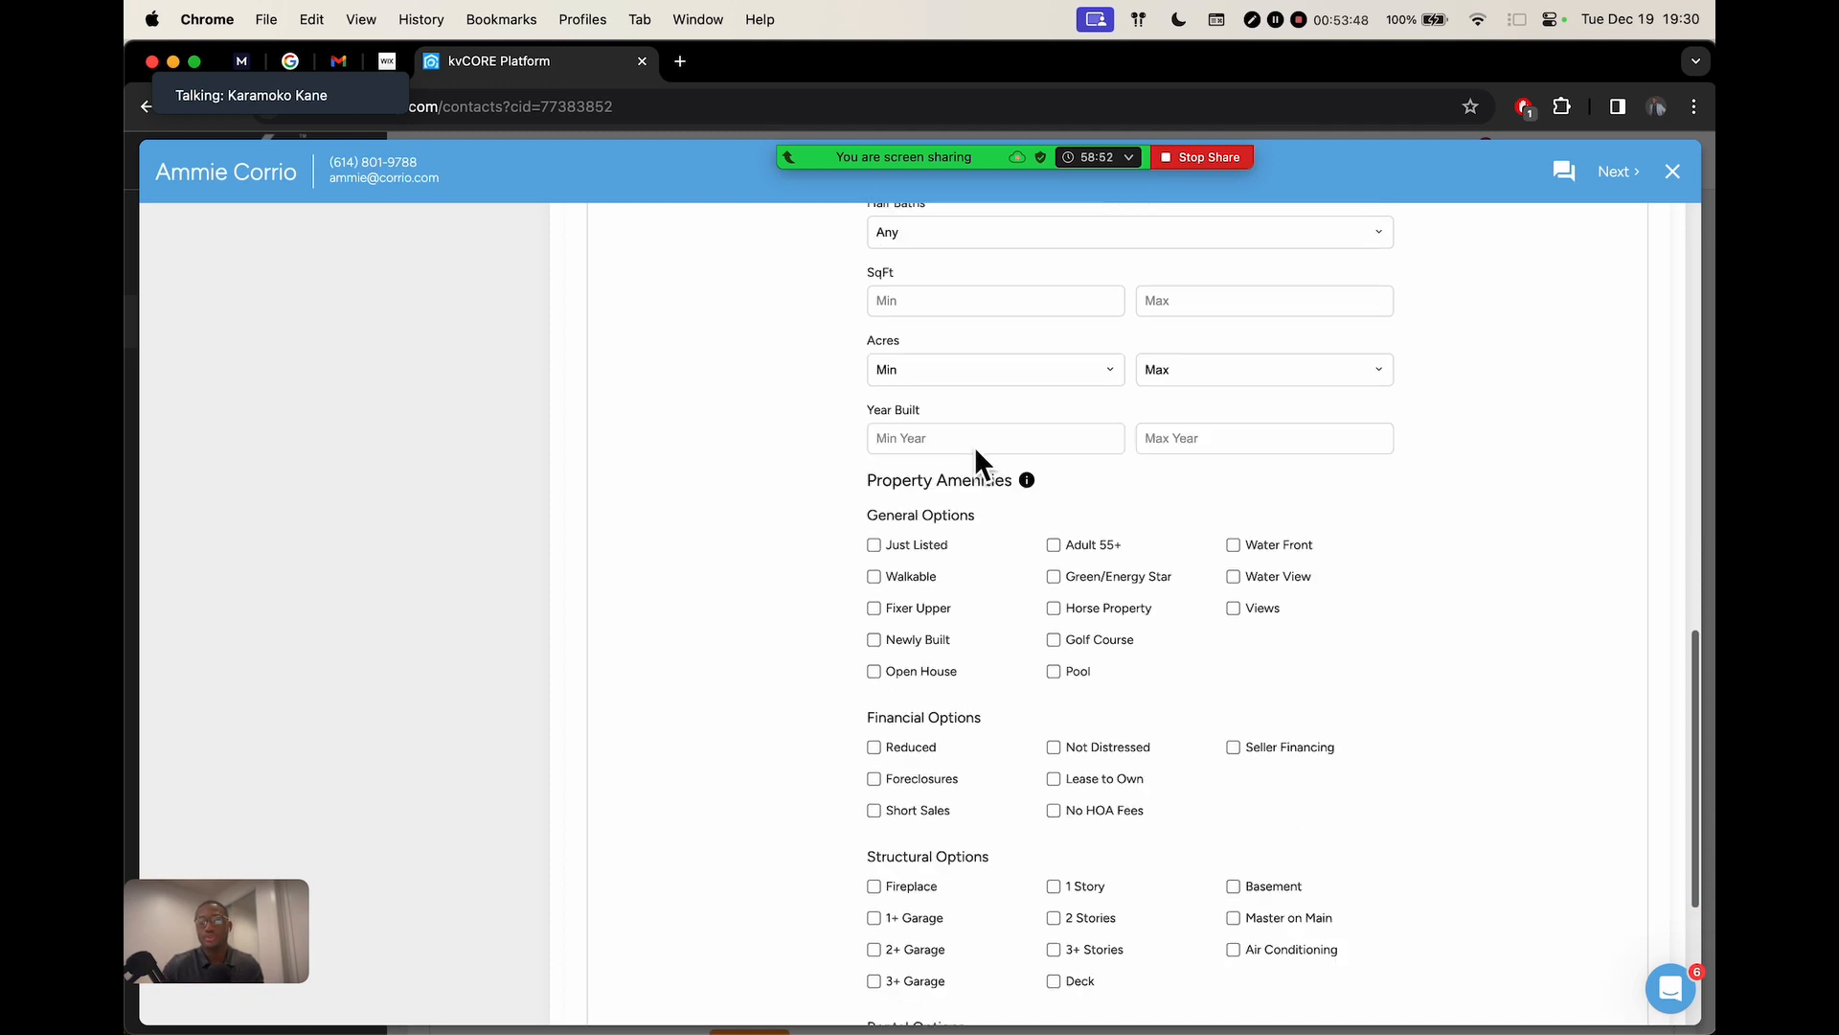
{"action": "scroll", "coordinate": [974, 449], "scroll_direction": "up", "scroll_amount": 1}
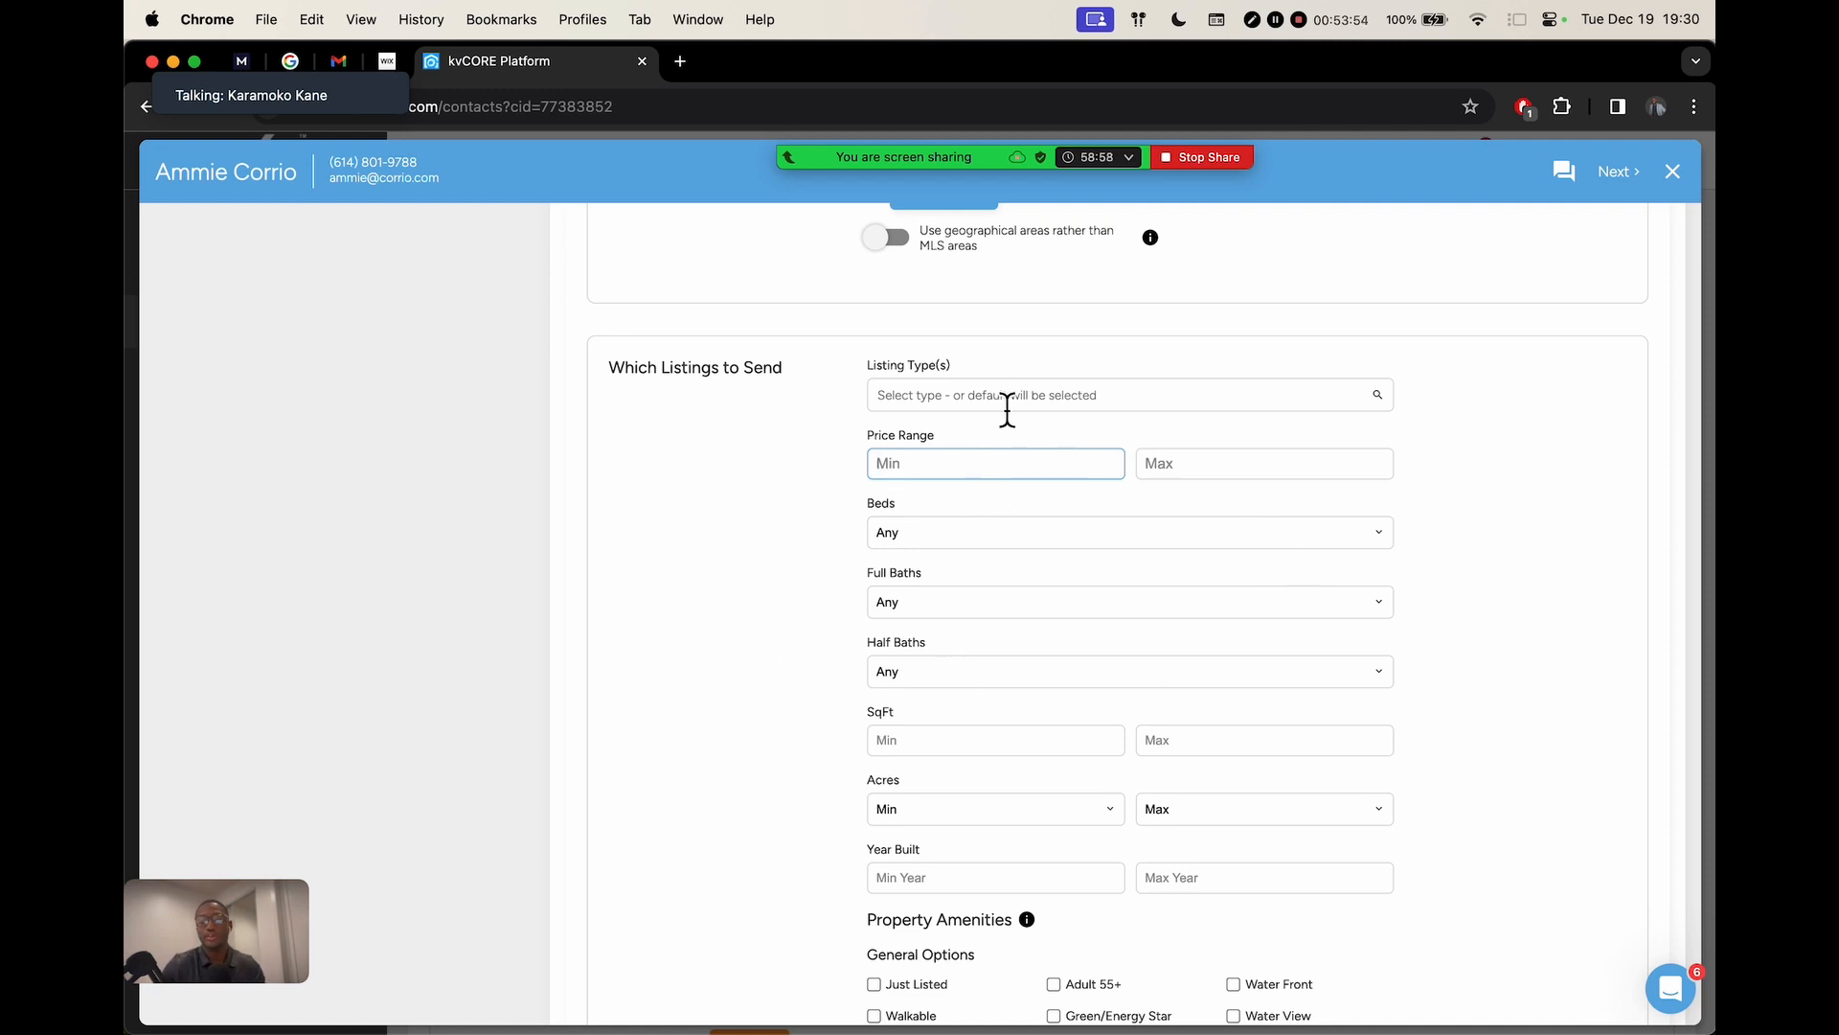
{"action": "scroll", "coordinate": [1002, 376], "scroll_direction": "up", "scroll_amount": 2}
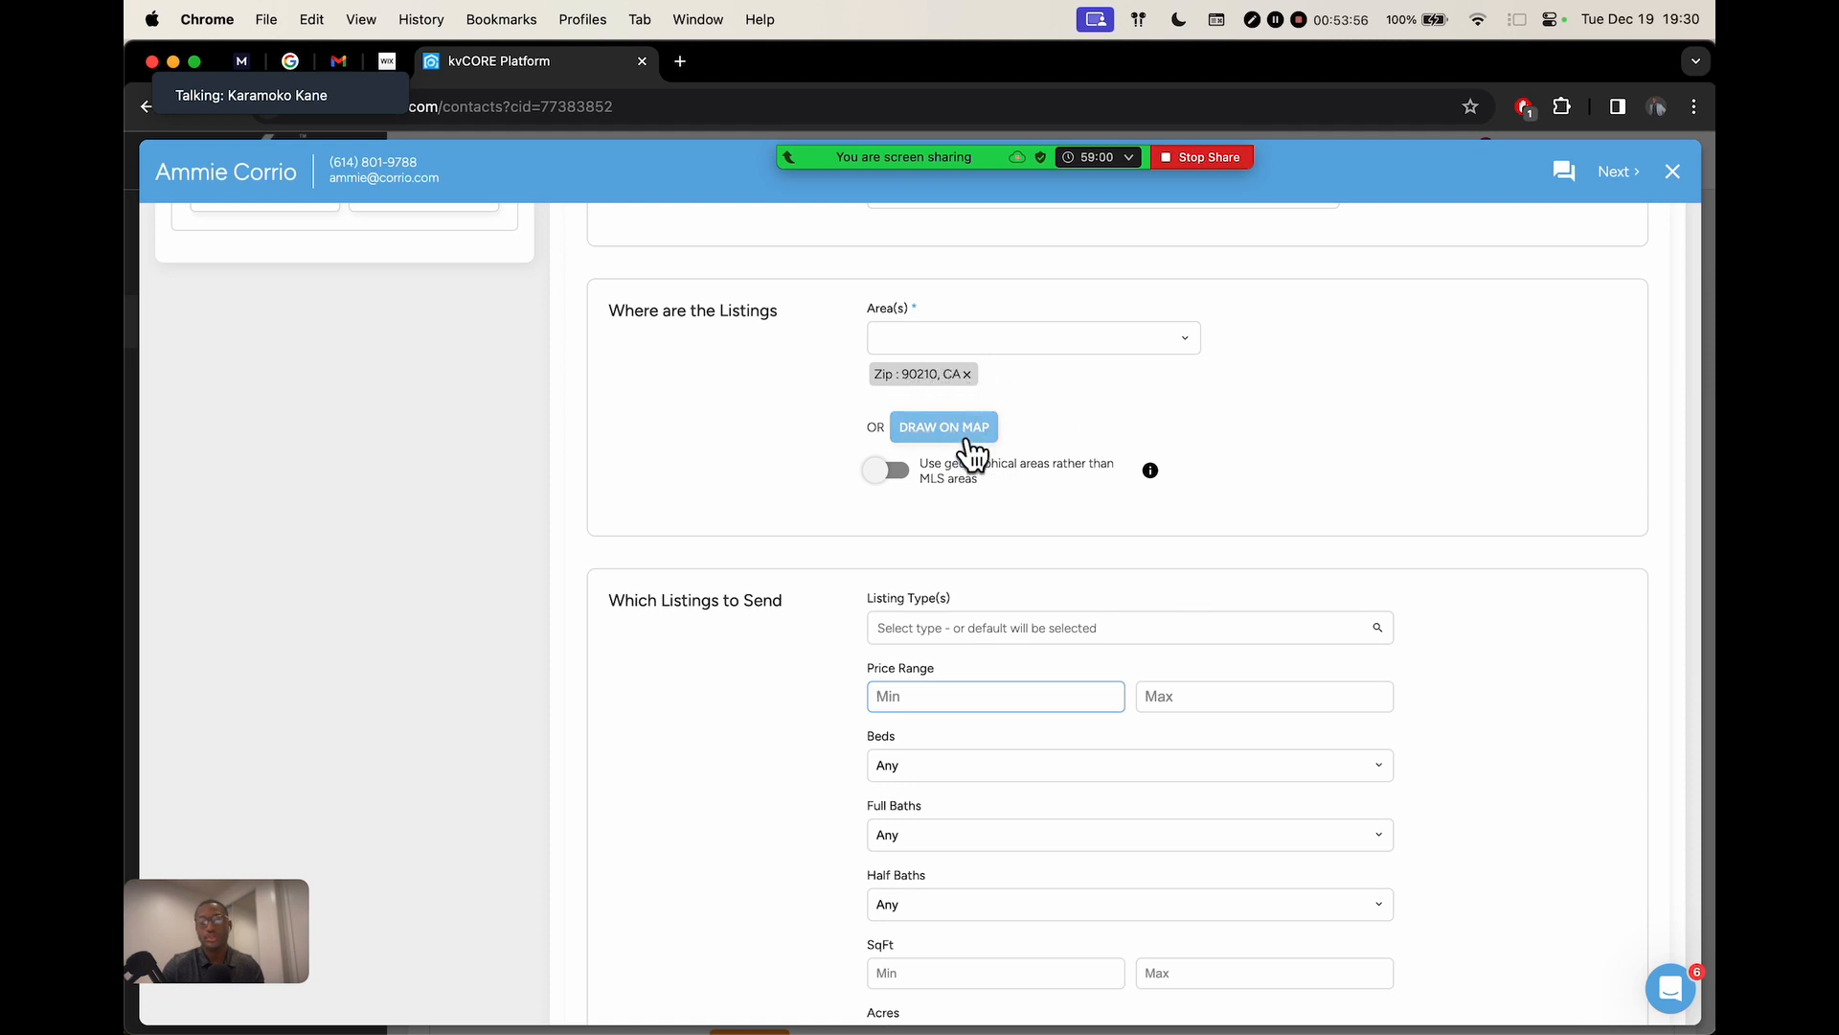
{"action": "scroll", "coordinate": [1103, 551], "scroll_direction": "down", "scroll_amount": 3}
{"action": "scroll", "coordinate": [1042, 483], "scroll_direction": "down", "scroll_amount": 8}
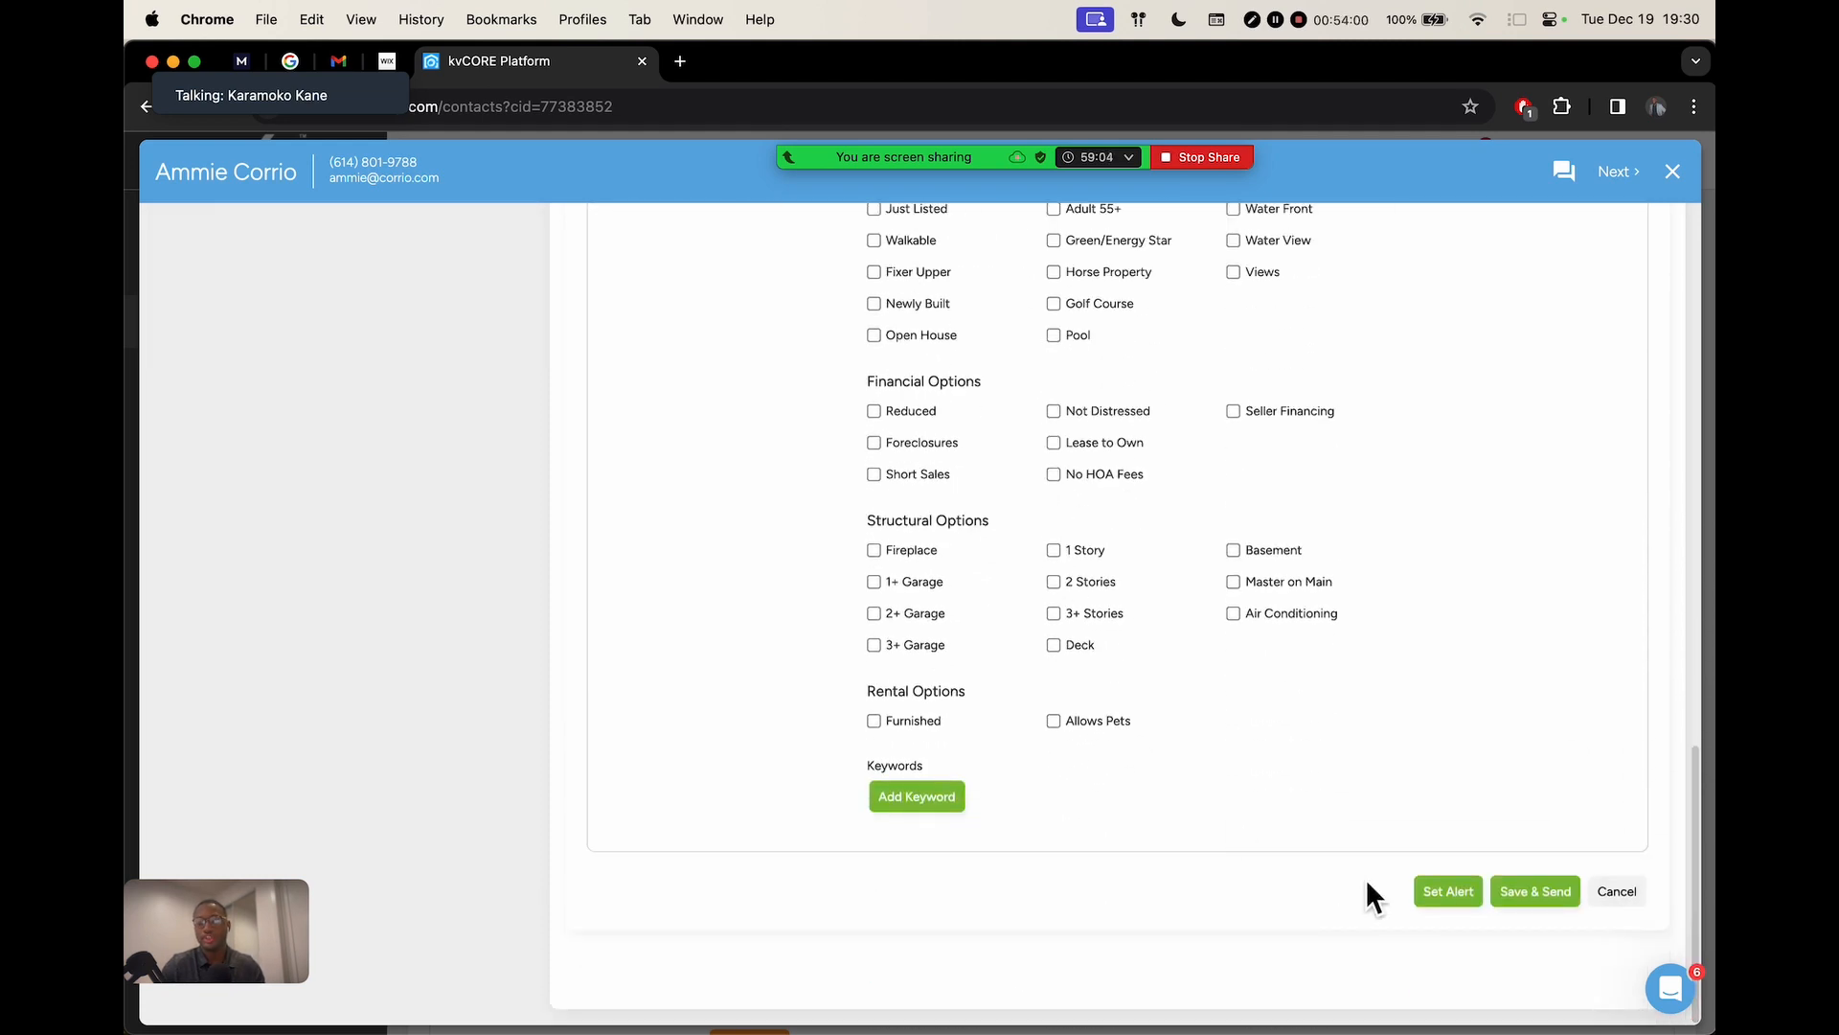
{"action": "left_click", "coordinate": [1460, 893]}
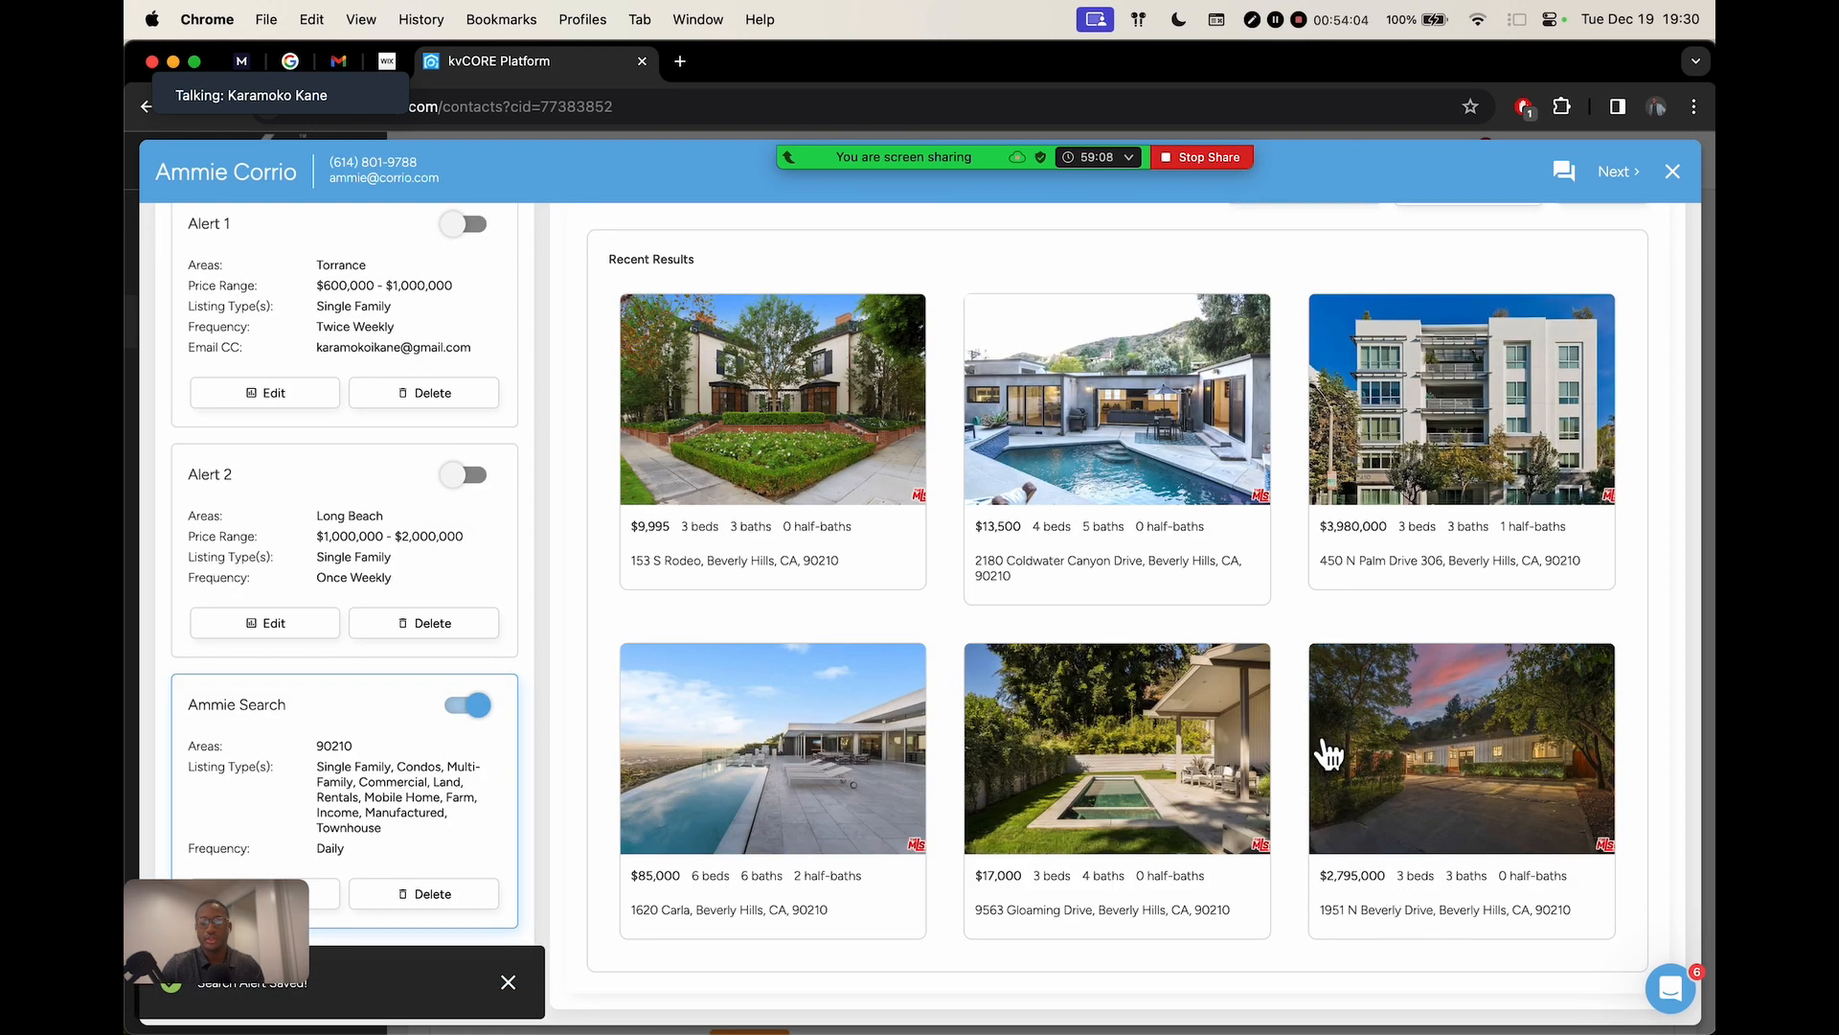
Scroll back up past the Ammie Search alert's 424 Beverly Hills results
{"action": "scroll", "coordinate": [956, 431], "scroll_direction": "up", "scroll_amount": 2}
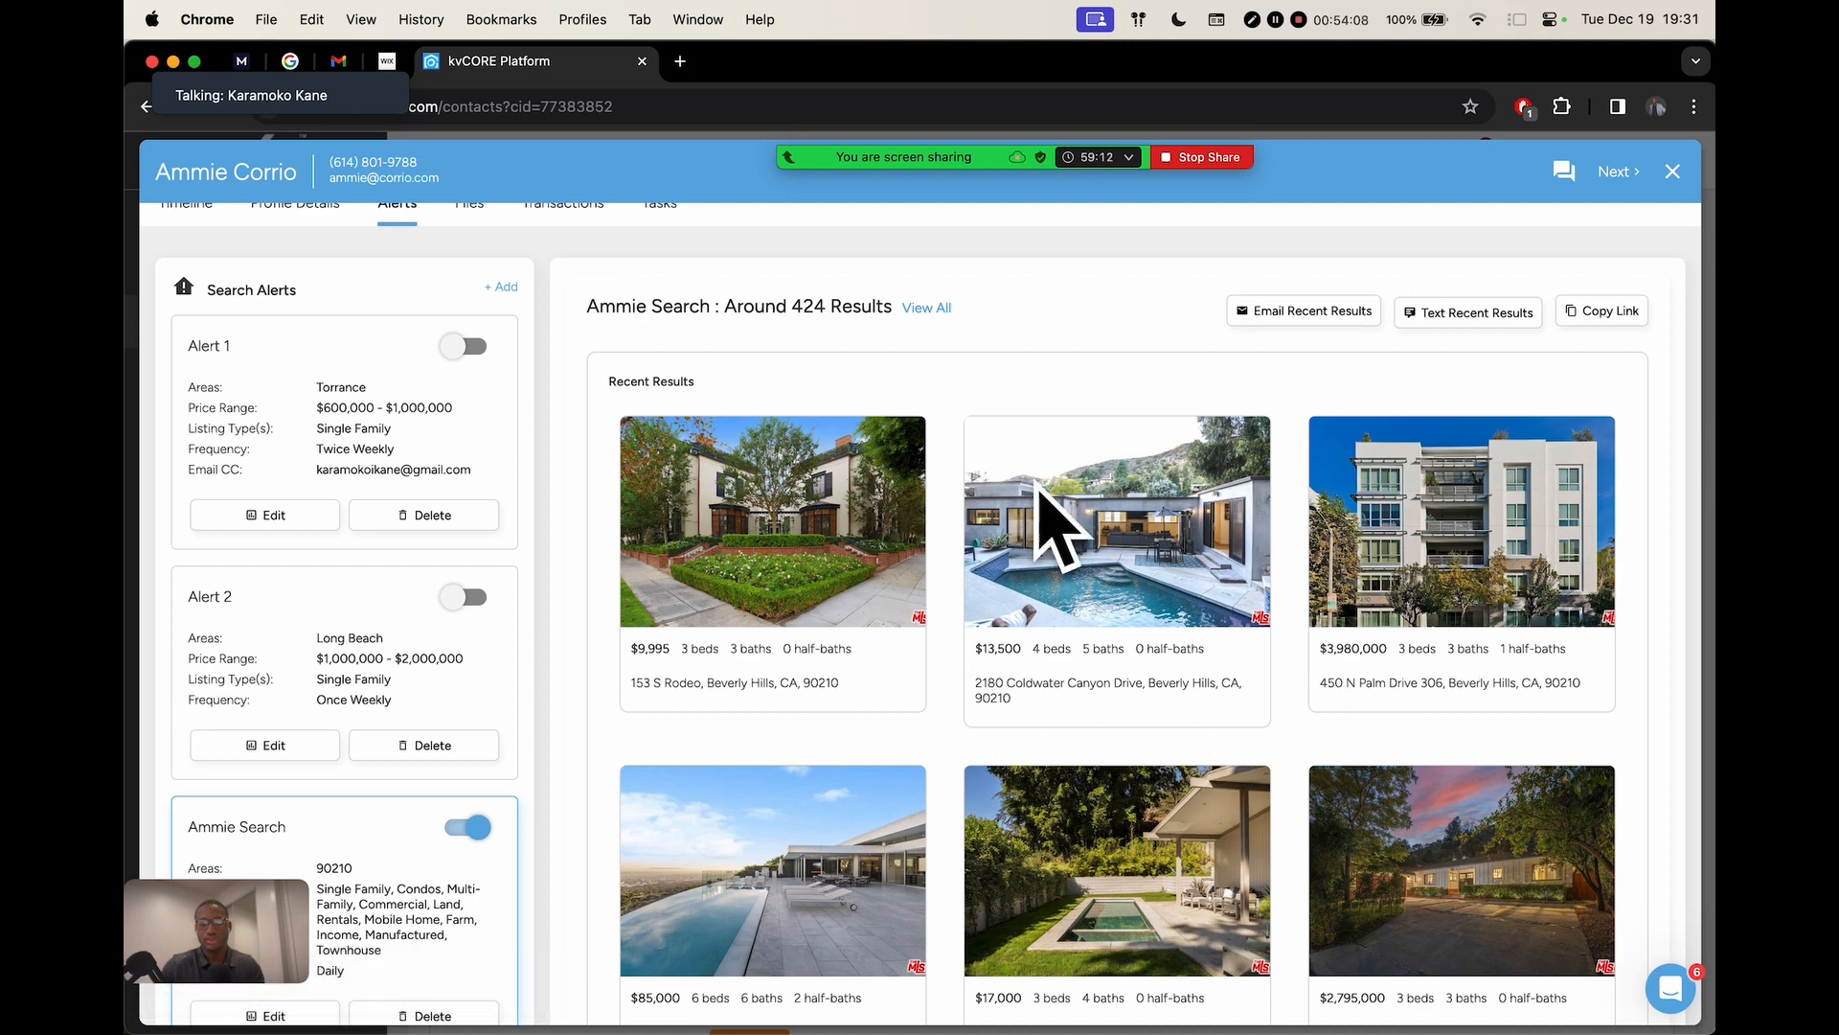
{"action": "scroll", "coordinate": [958, 555], "scroll_direction": "up", "scroll_amount": 1}
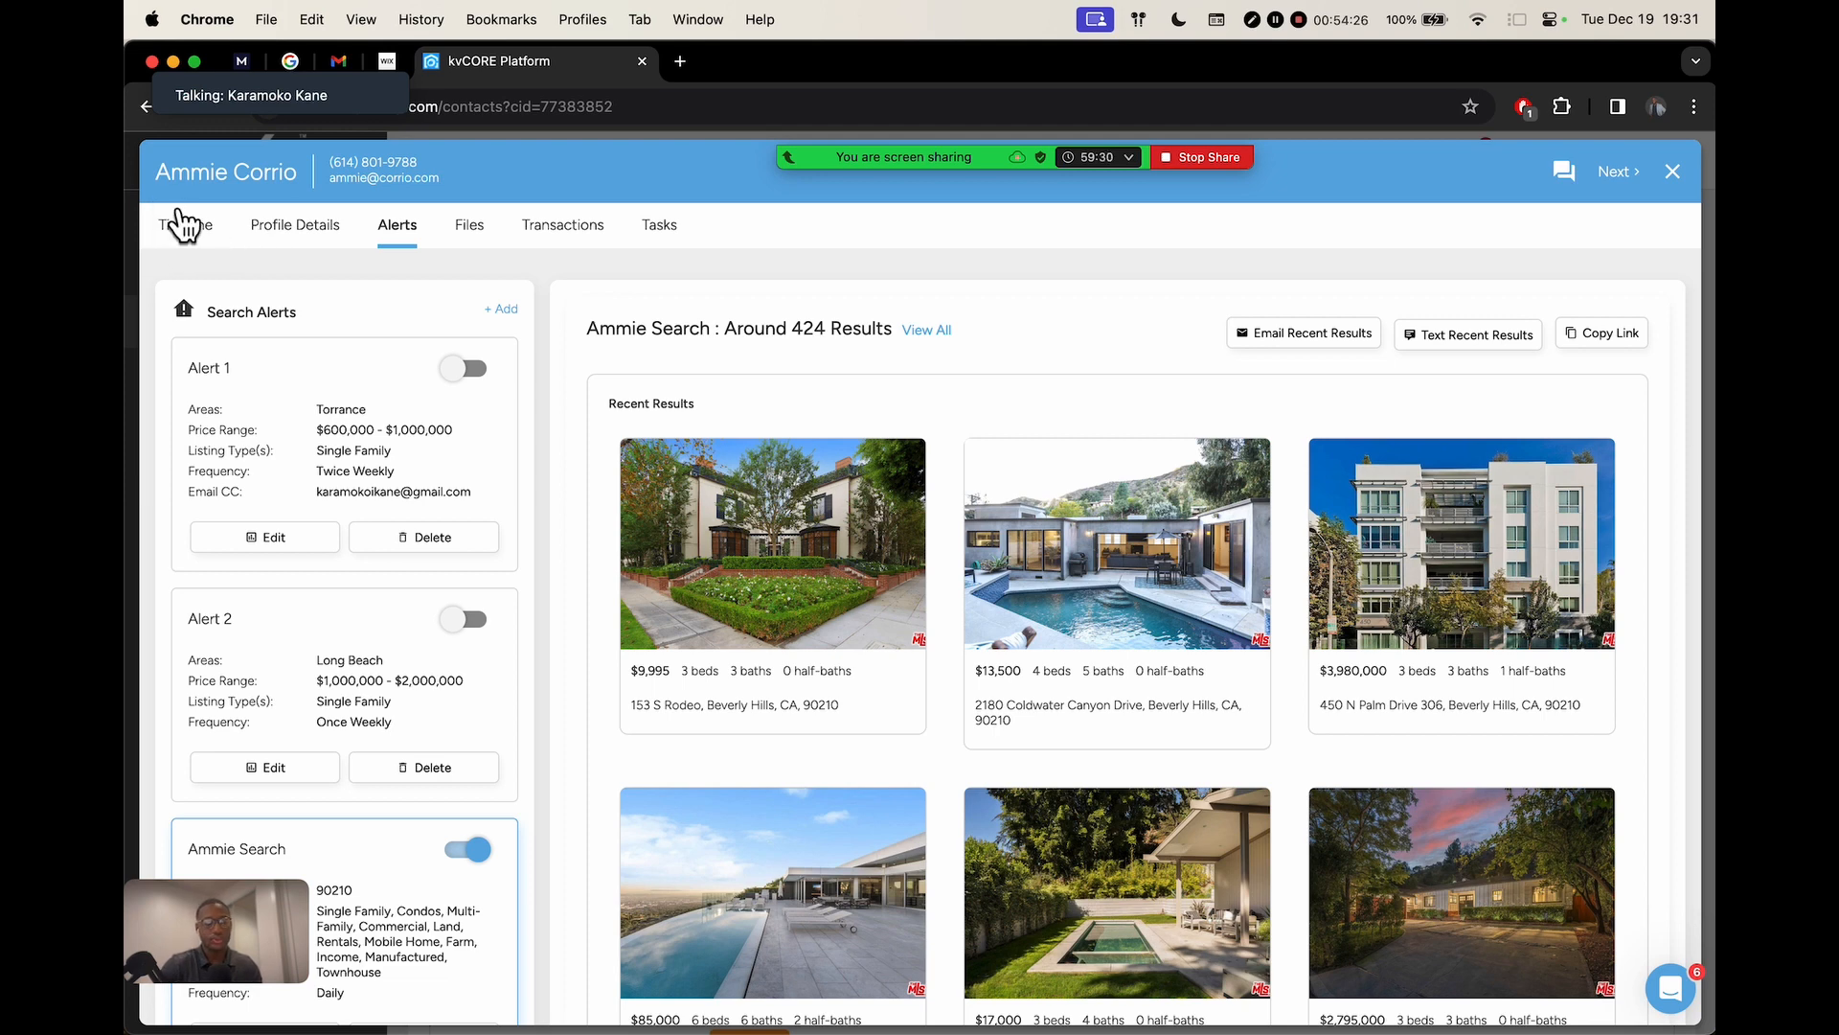
{"action": "left_click", "coordinate": [174, 228]}
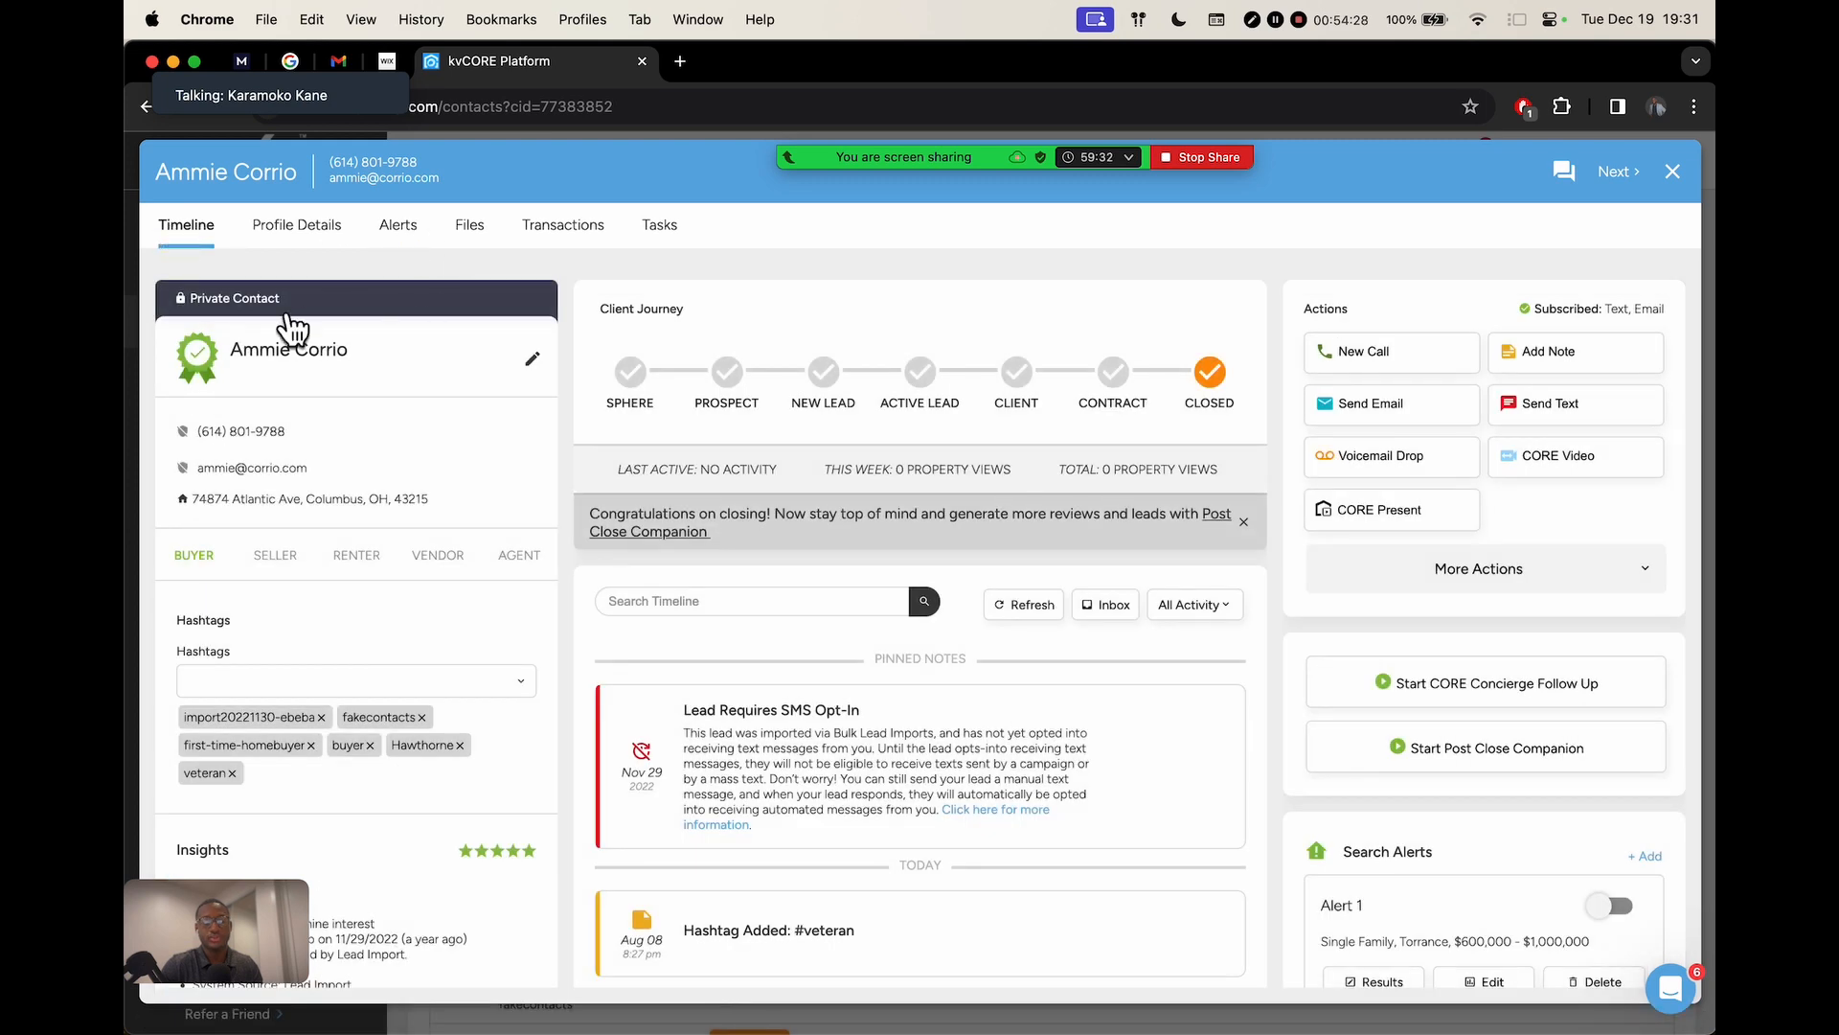
{"action": "scroll", "coordinate": [1441, 685], "scroll_direction": "down", "scroll_amount": 10}
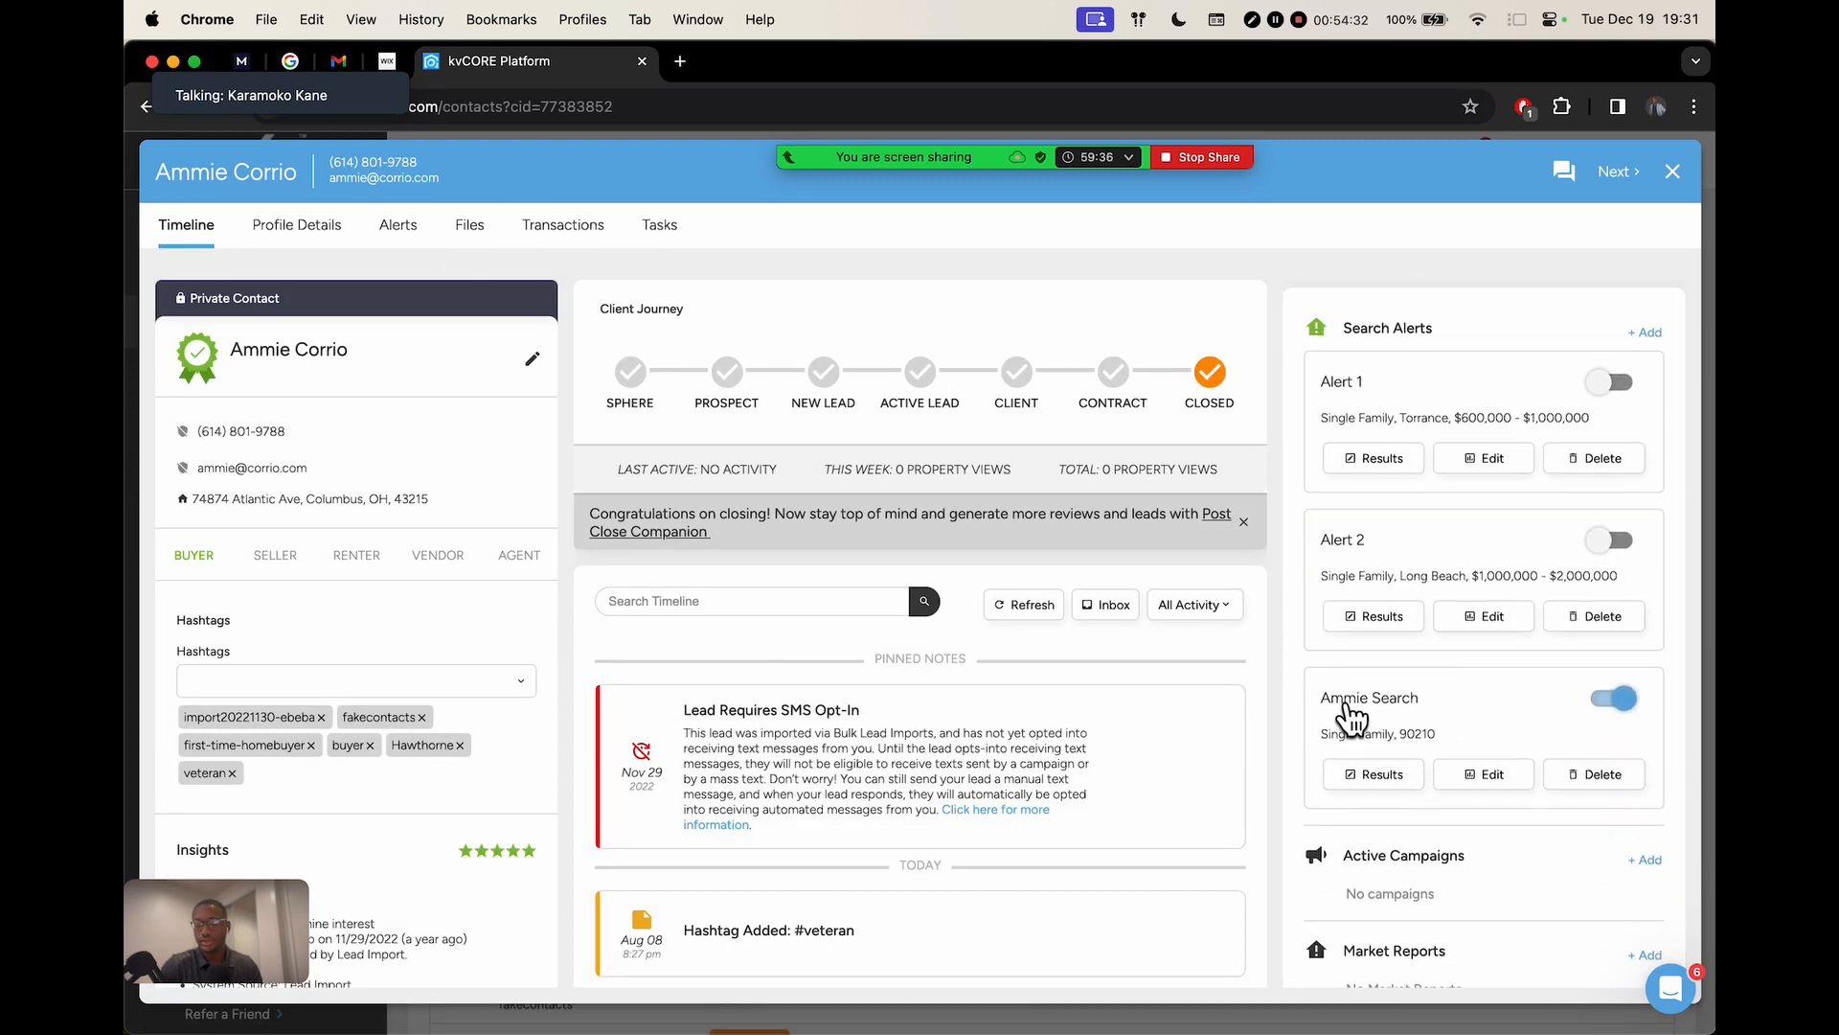
{"action": "scroll", "coordinate": [1344, 724], "scroll_direction": "up", "scroll_amount": 5}
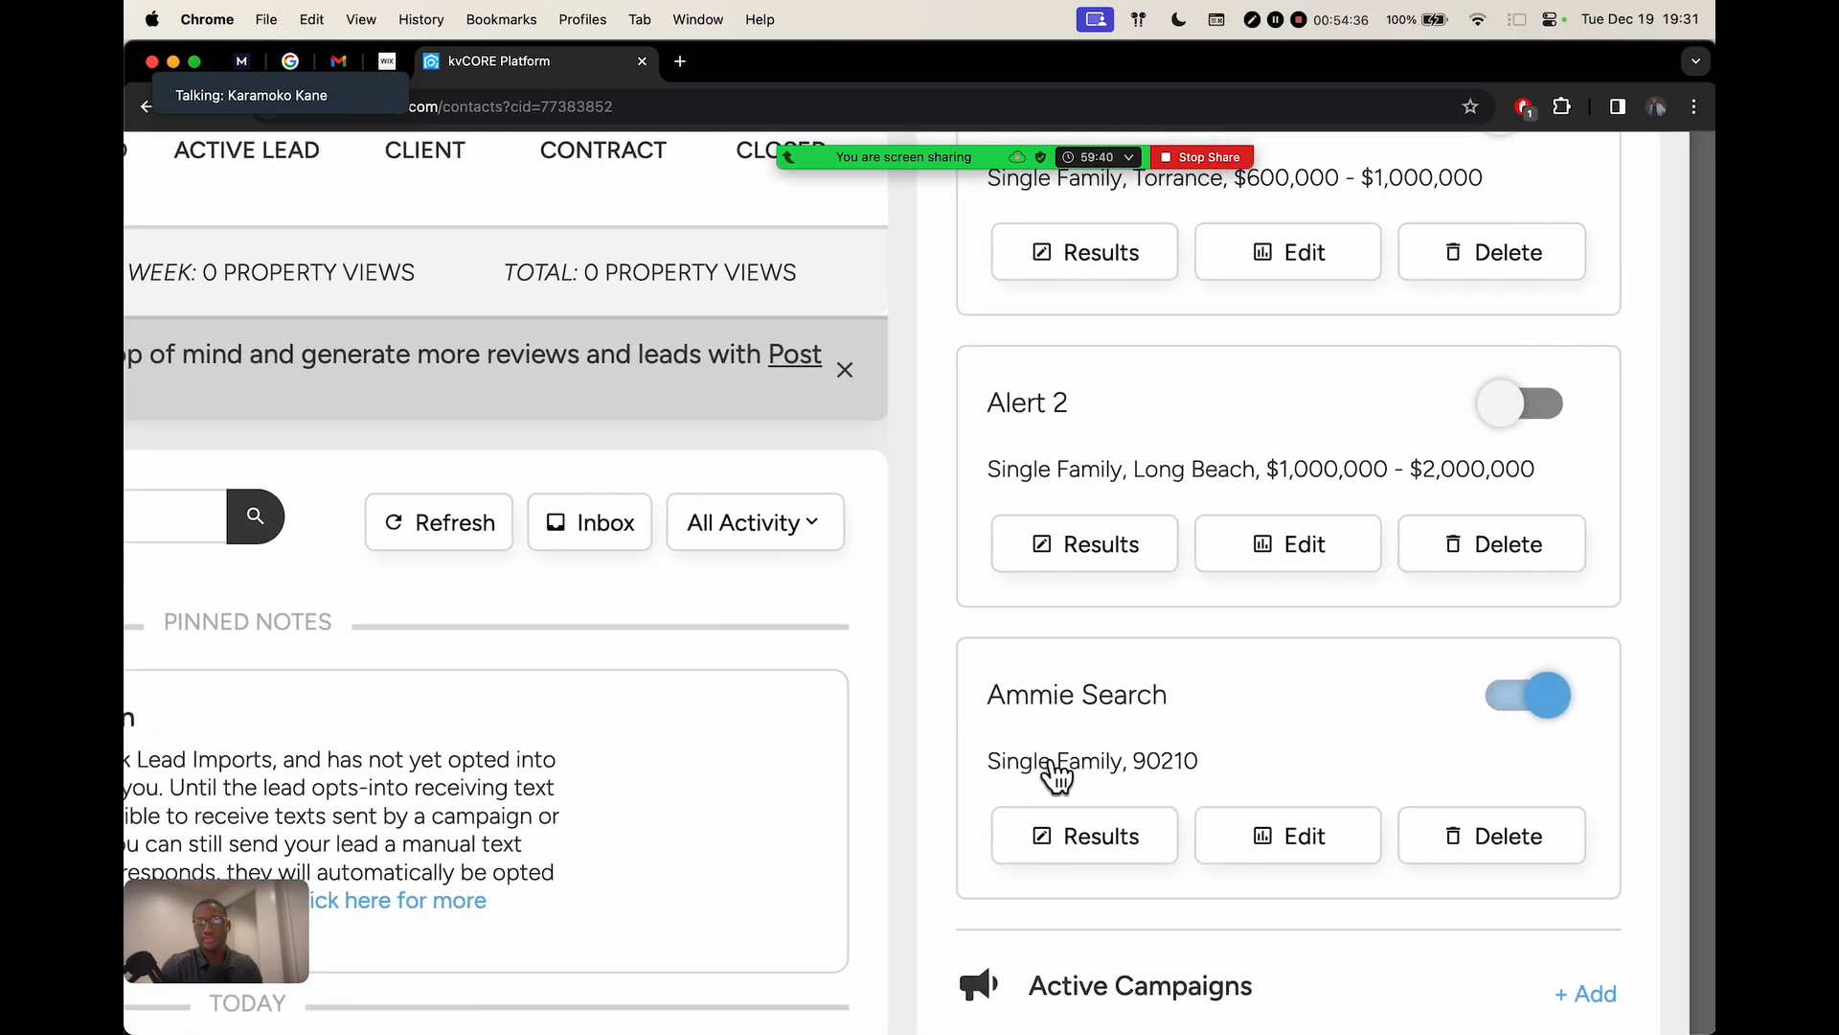
{"action": "scroll", "coordinate": [1185, 761], "scroll_direction": "down", "scroll_amount": 5}
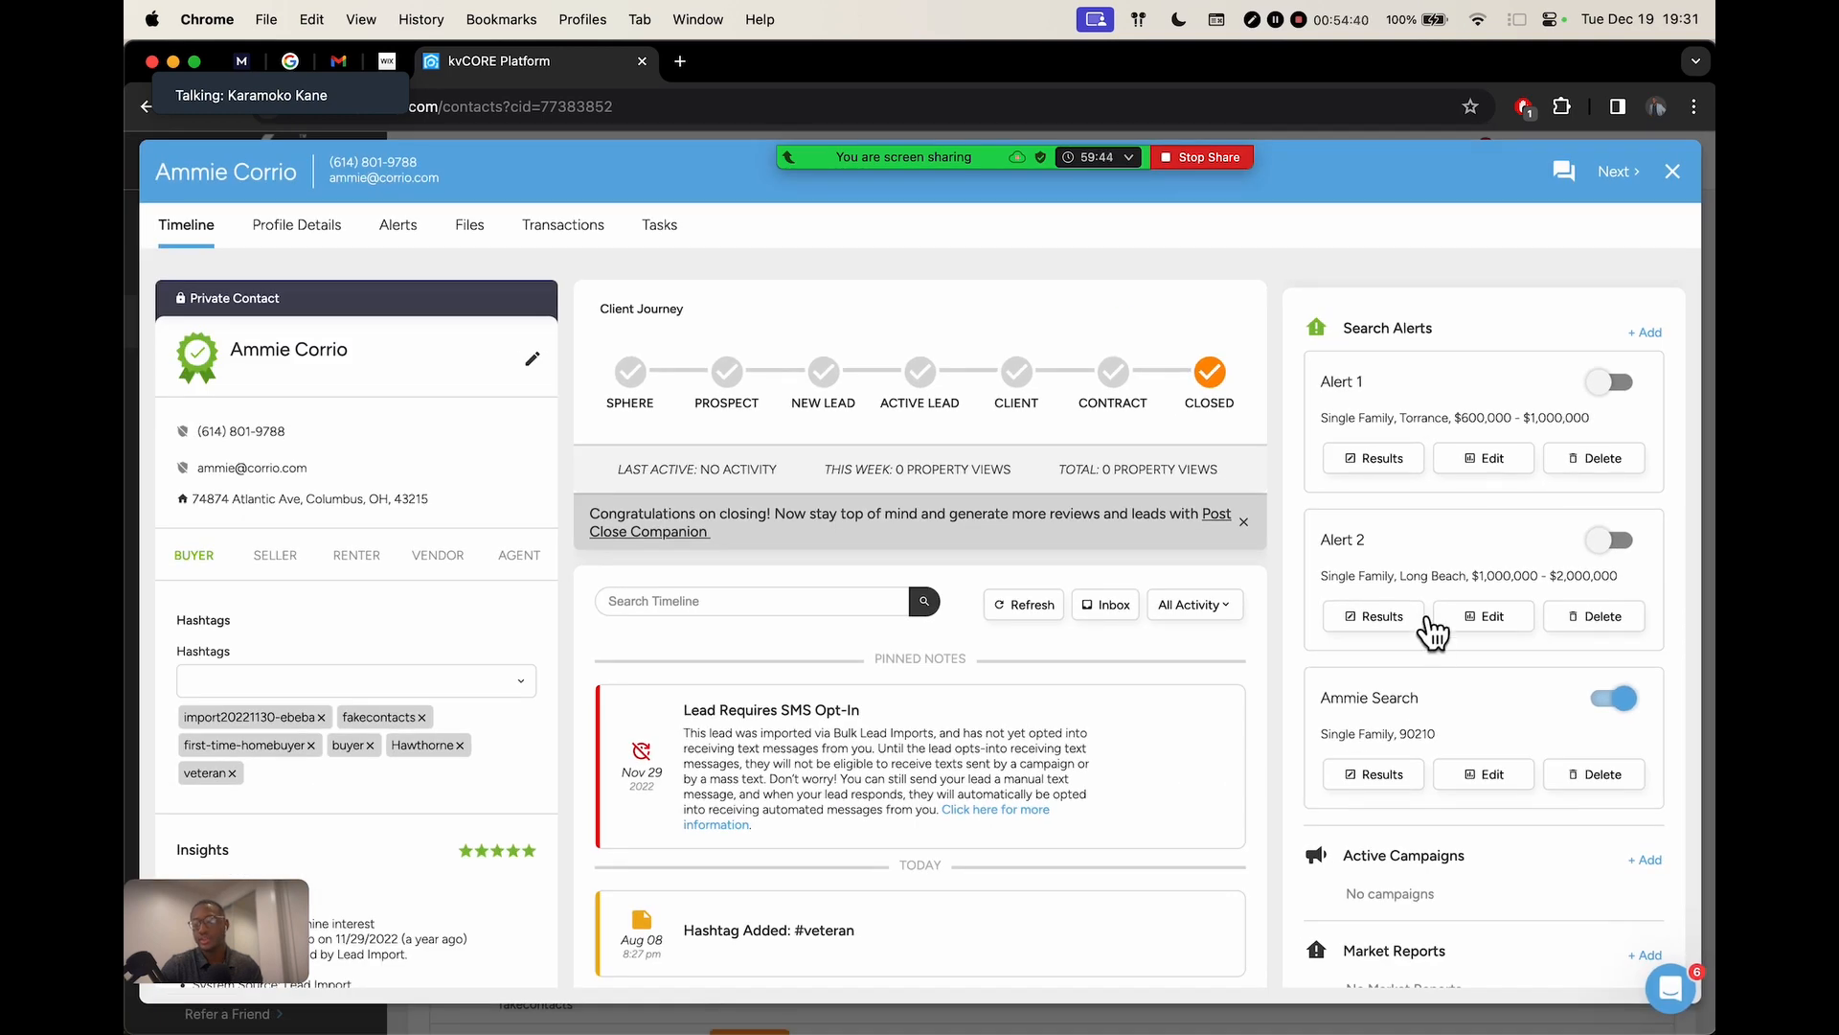
{"action": "scroll", "coordinate": [1434, 631], "scroll_direction": "up", "scroll_amount": 6}
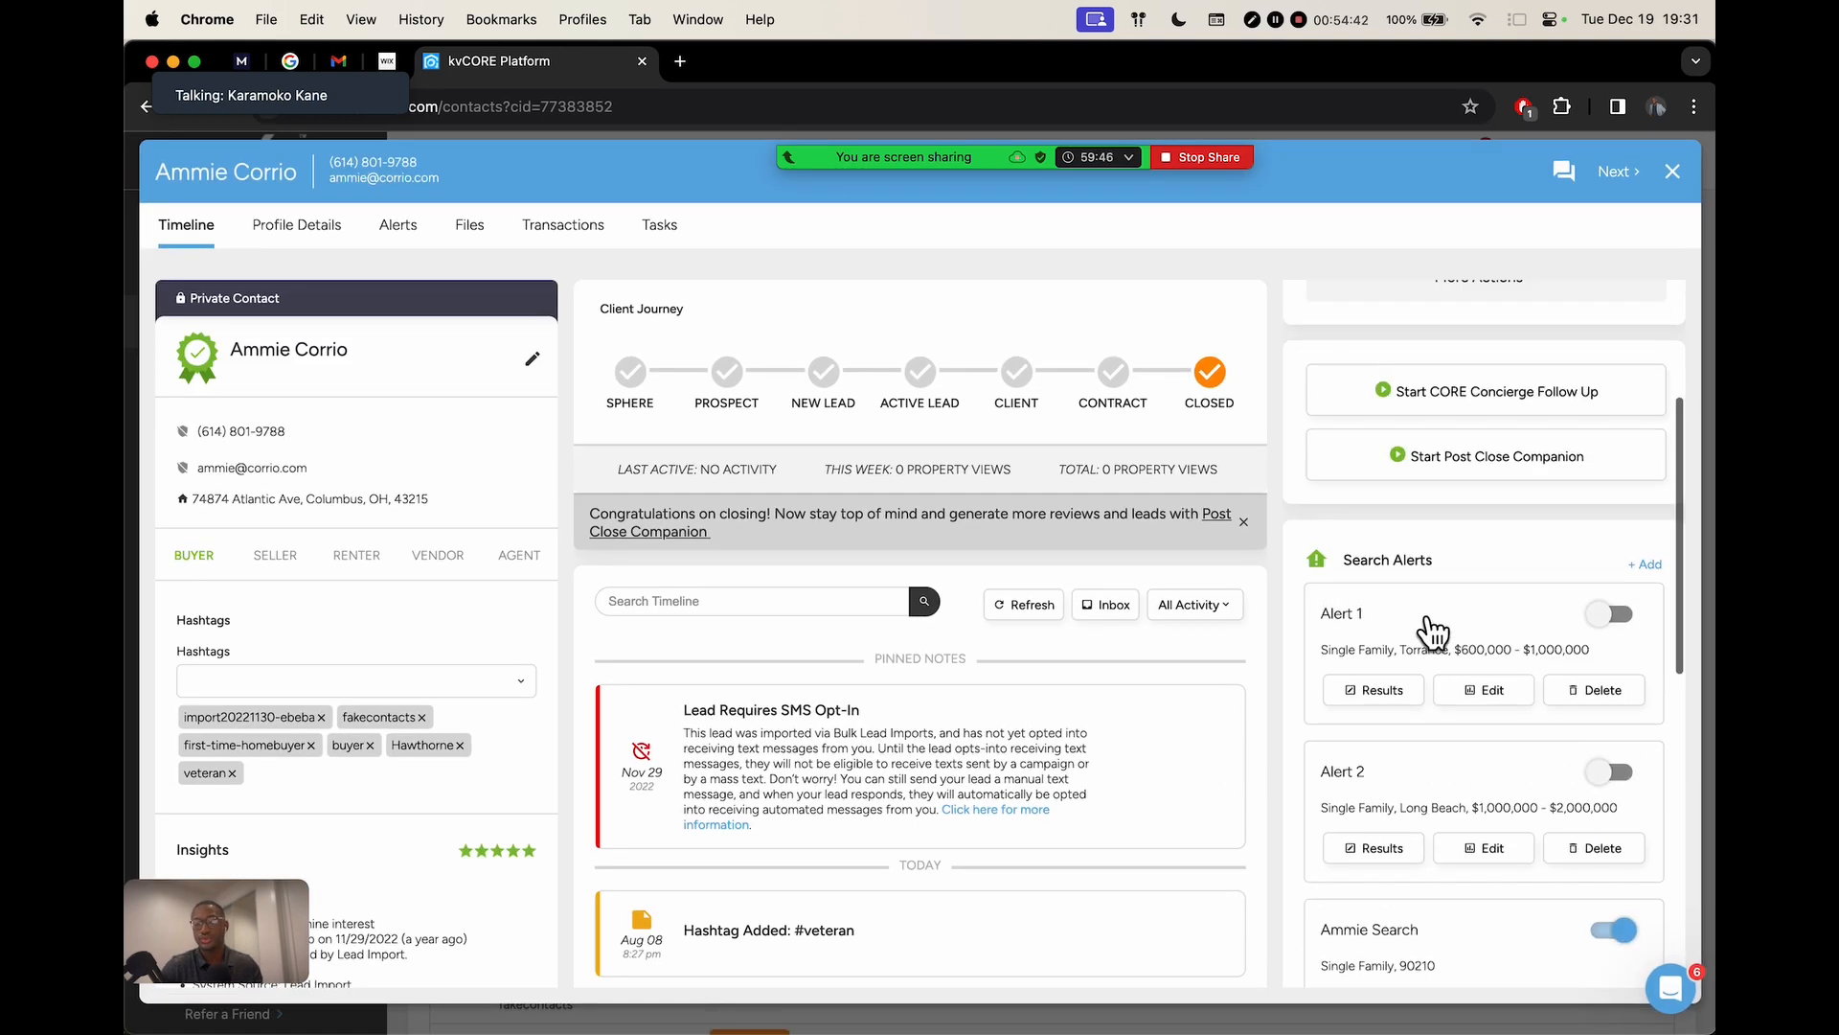
{"action": "scroll", "coordinate": [1434, 630], "scroll_direction": "down", "scroll_amount": 7}
{"action": "mouse_move", "coordinate": [918, 147]}
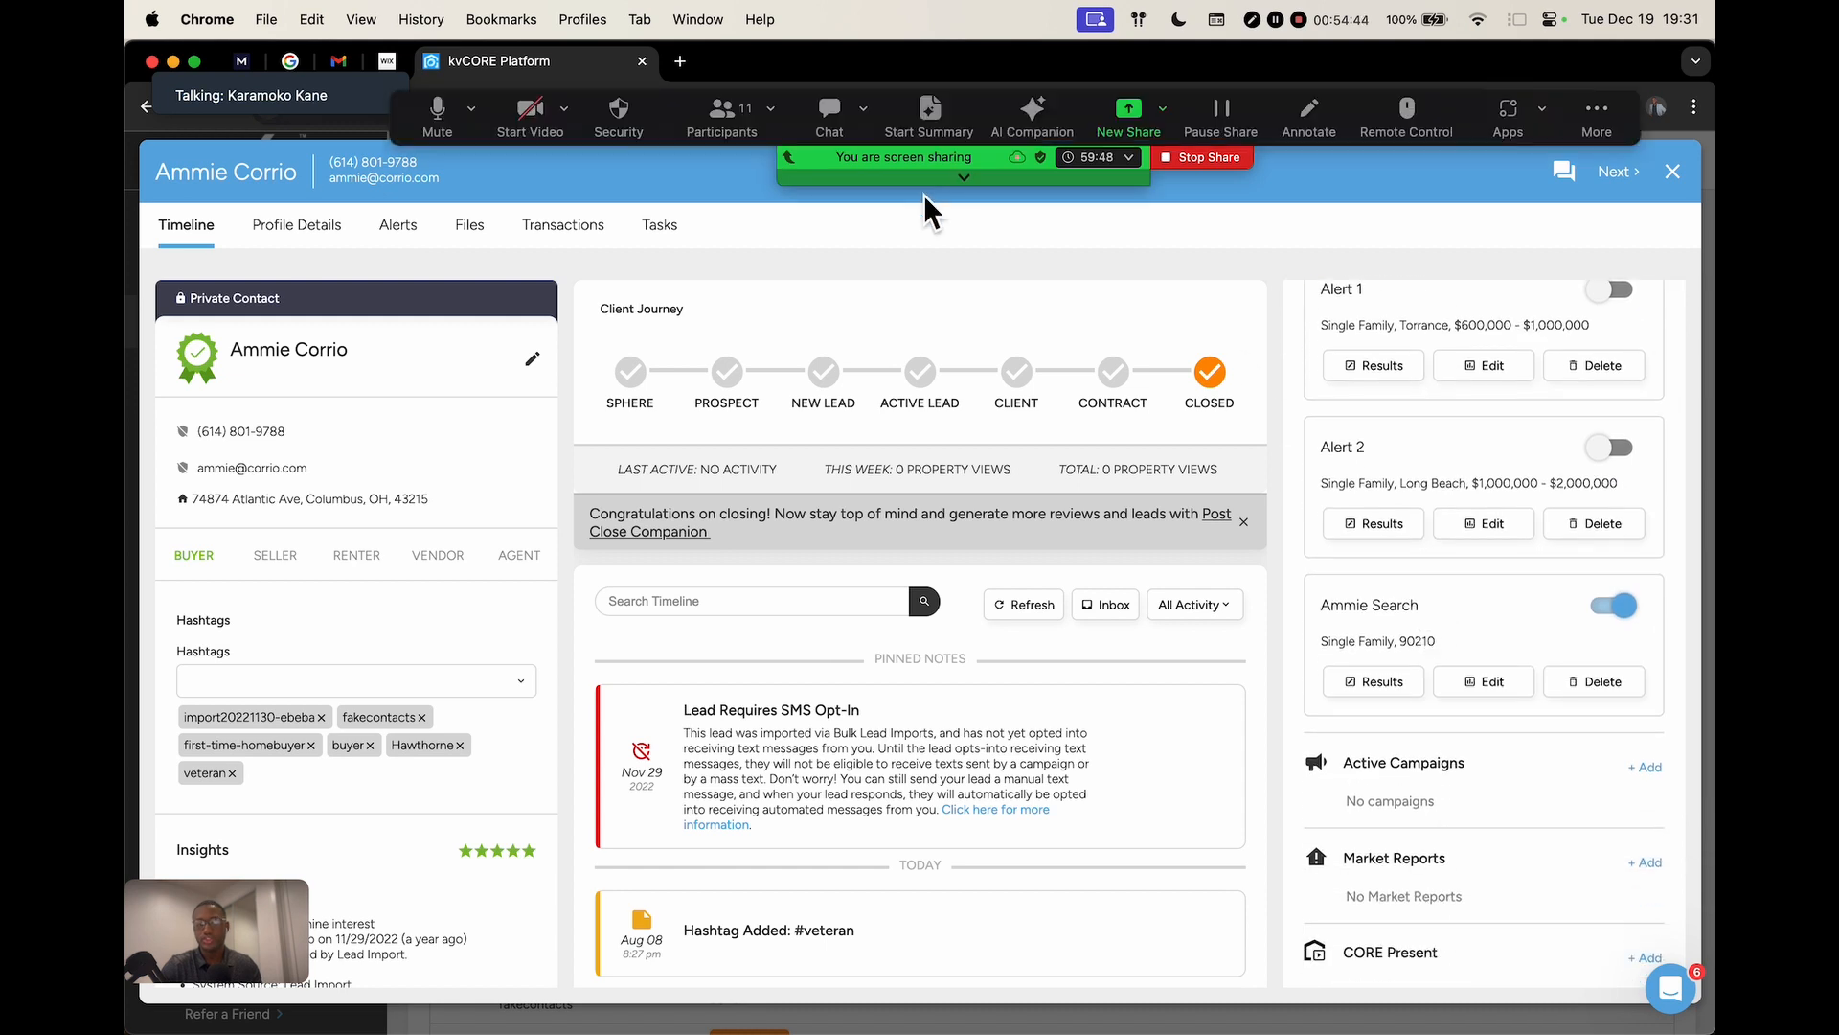
{"action": "left_click", "coordinate": [728, 118]}
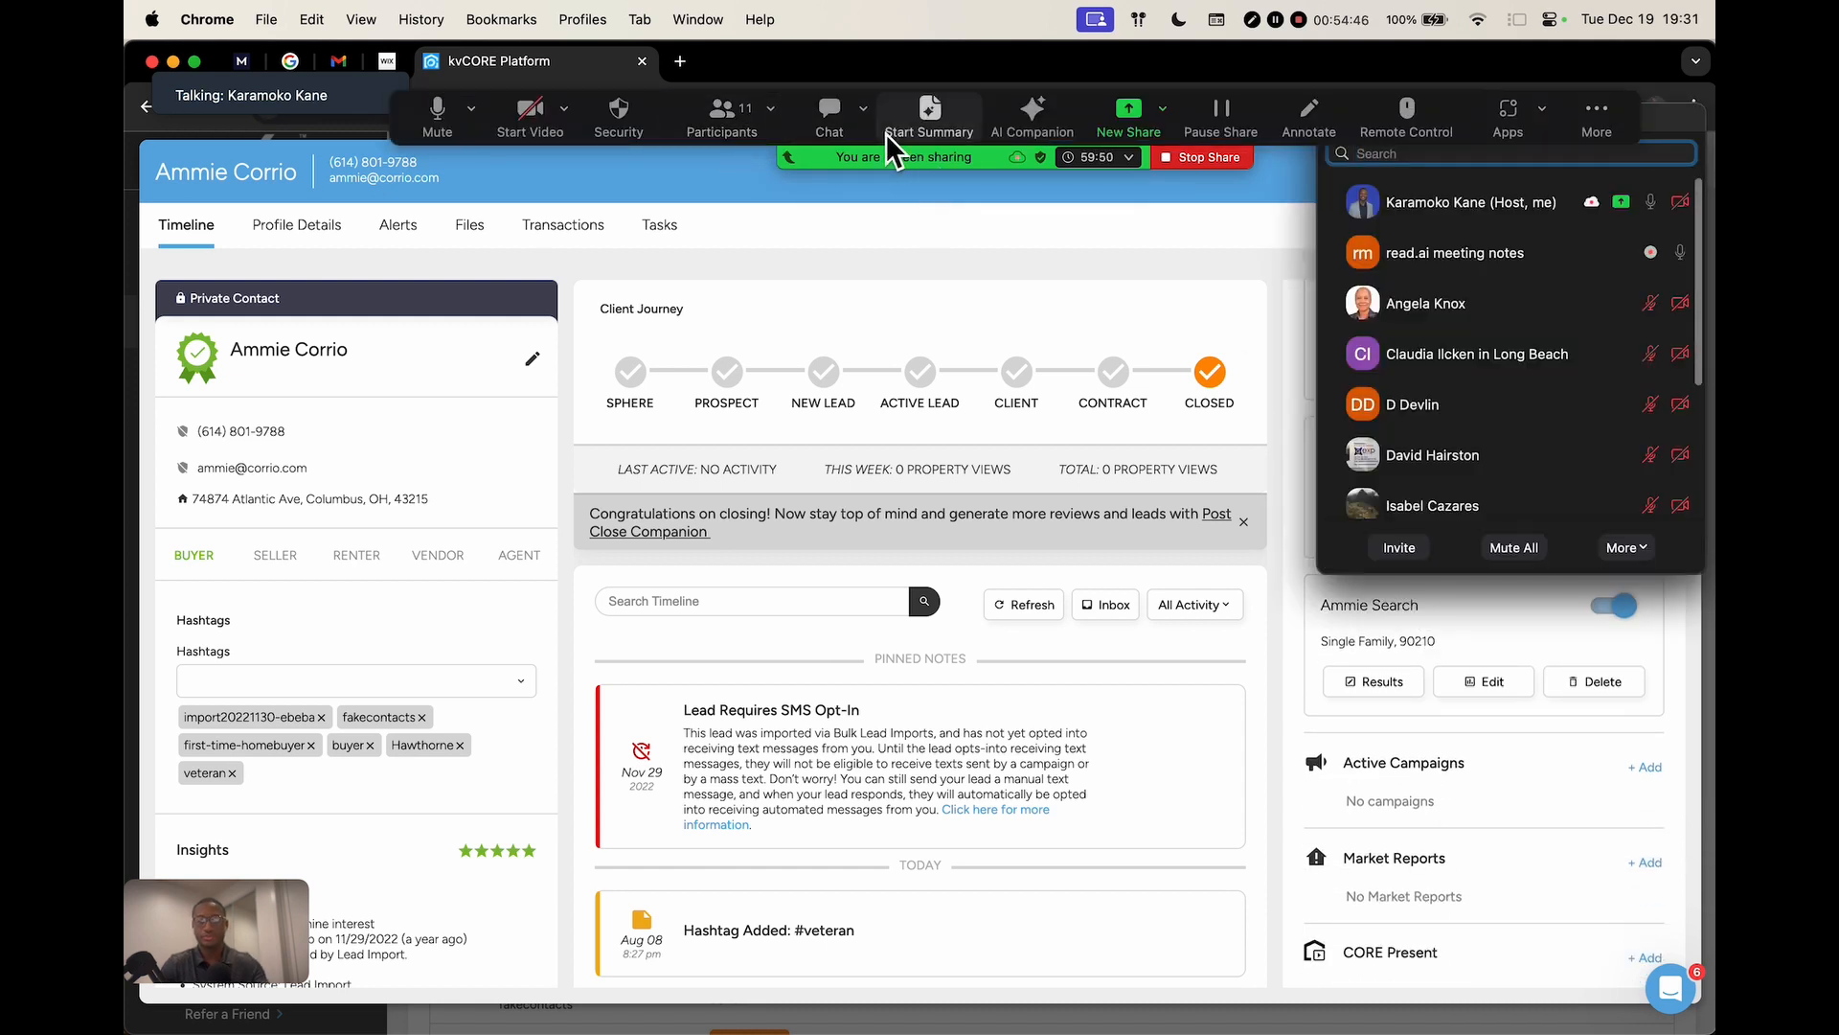
{"action": "scroll", "coordinate": [1508, 423], "scroll_direction": "down", "scroll_amount": 4}
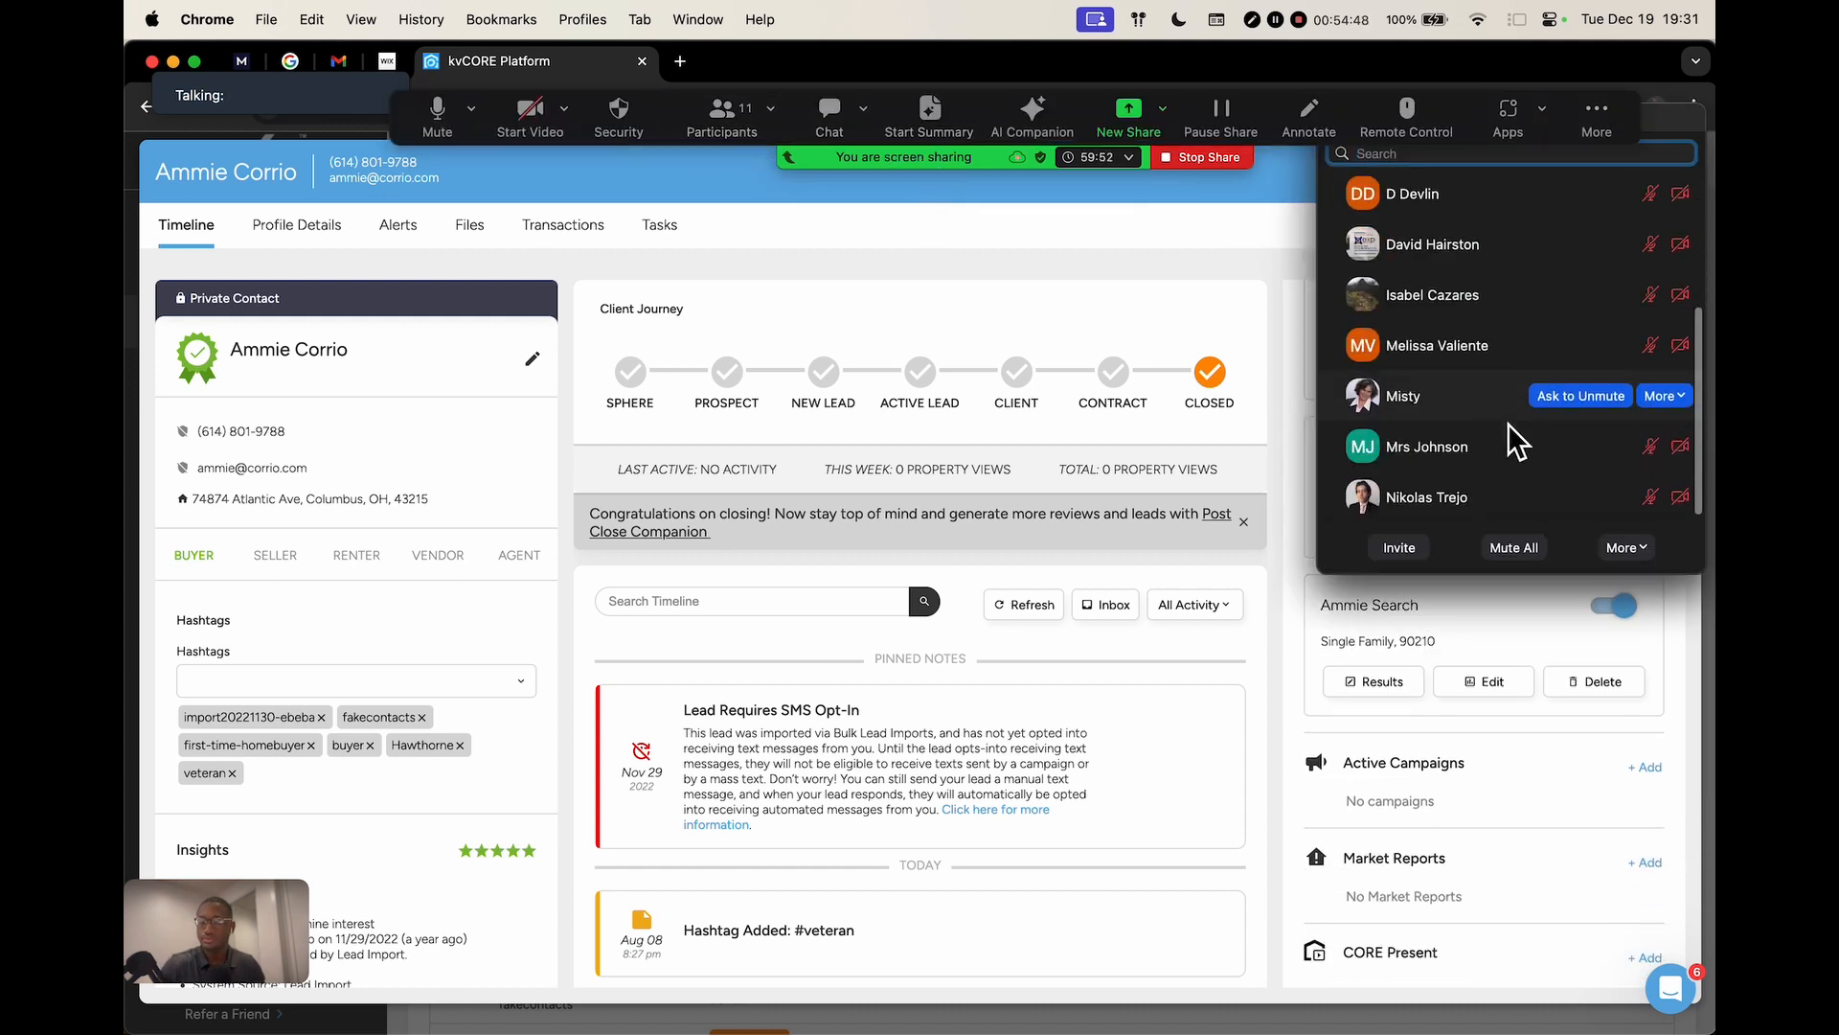
{"action": "scroll", "coordinate": [1509, 408], "scroll_direction": "up", "scroll_amount": 4}
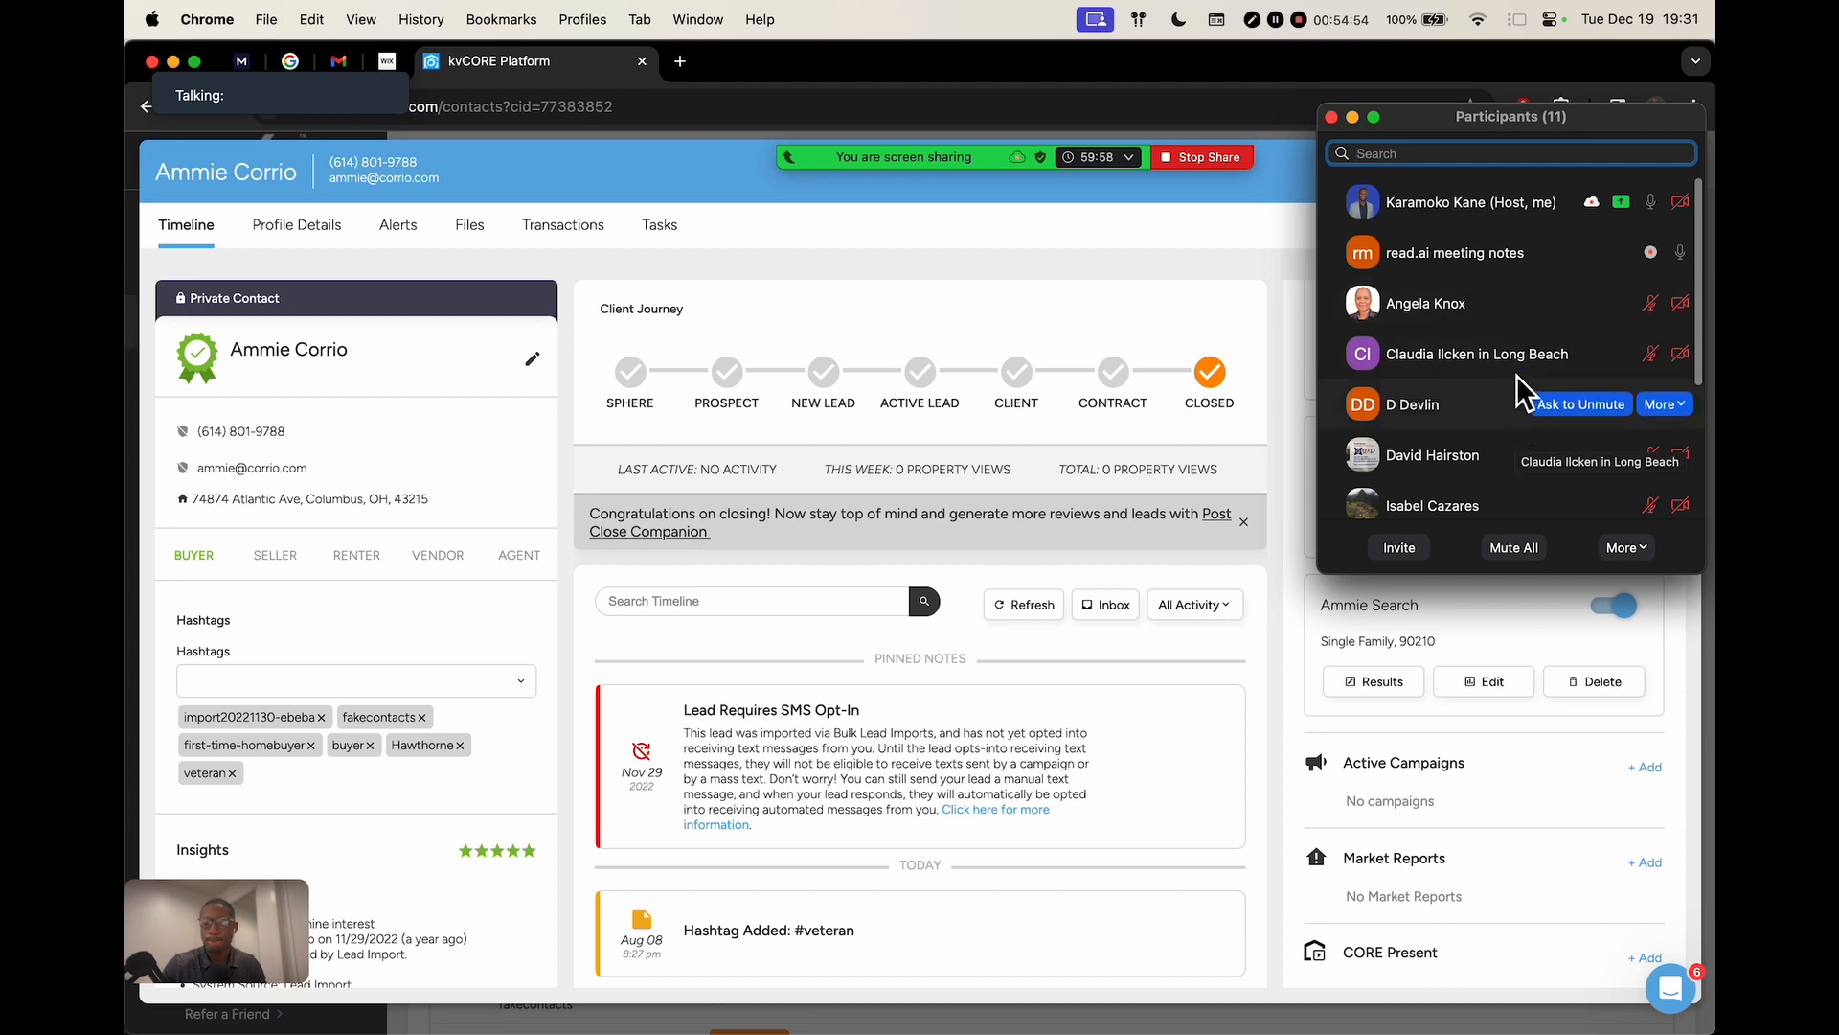
{"action": "scroll", "coordinate": [1519, 311], "scroll_direction": "down", "scroll_amount": 5}
{"action": "scroll", "coordinate": [1494, 297], "scroll_direction": "up", "scroll_amount": 5}
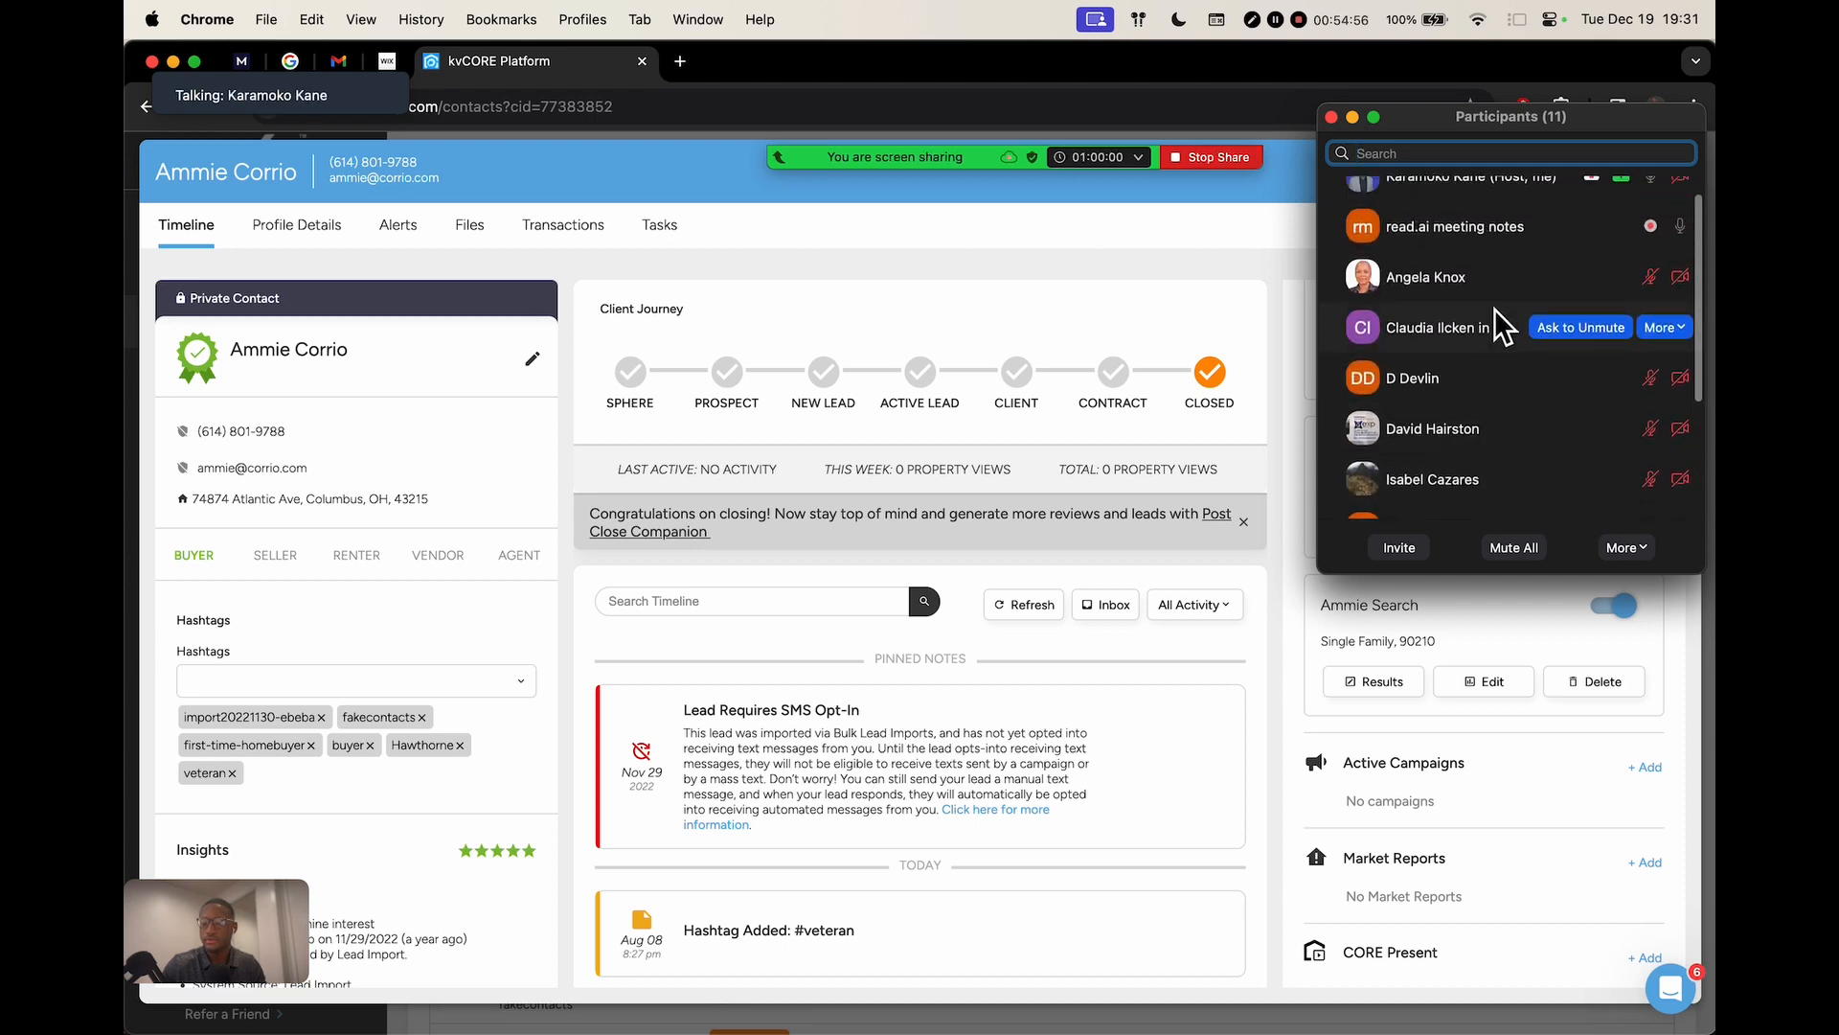
{"action": "left_click_drag", "start_coordinate": [1496, 127], "coordinate": [812, 335]}
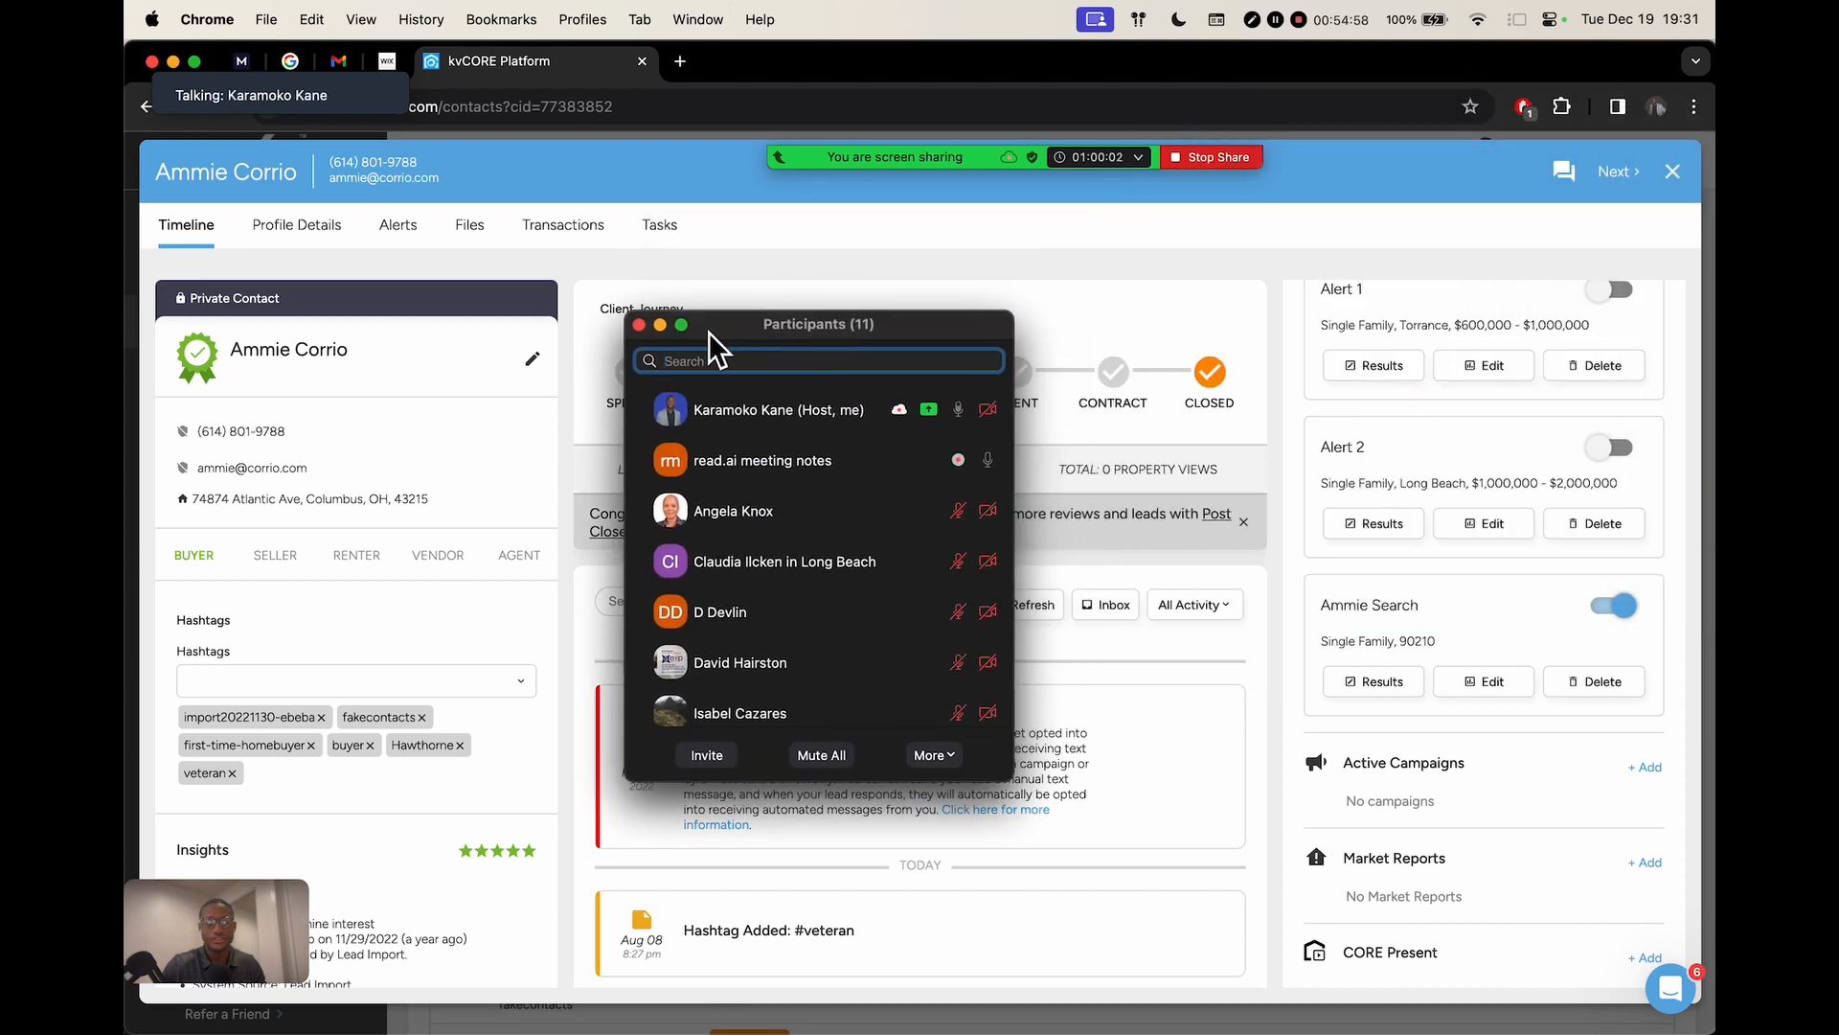
{"action": "left_click", "coordinate": [640, 324]}
{"action": "scroll", "coordinate": [1341, 503], "scroll_direction": "up", "scroll_amount": 5}
{"action": "scroll", "coordinate": [1353, 504], "scroll_direction": "down", "scroll_amount": 5}
{"action": "scroll", "coordinate": [1352, 504], "scroll_direction": "down", "scroll_amount": 2}
{"action": "scroll", "coordinate": [1355, 521], "scroll_direction": "up", "scroll_amount": 4}
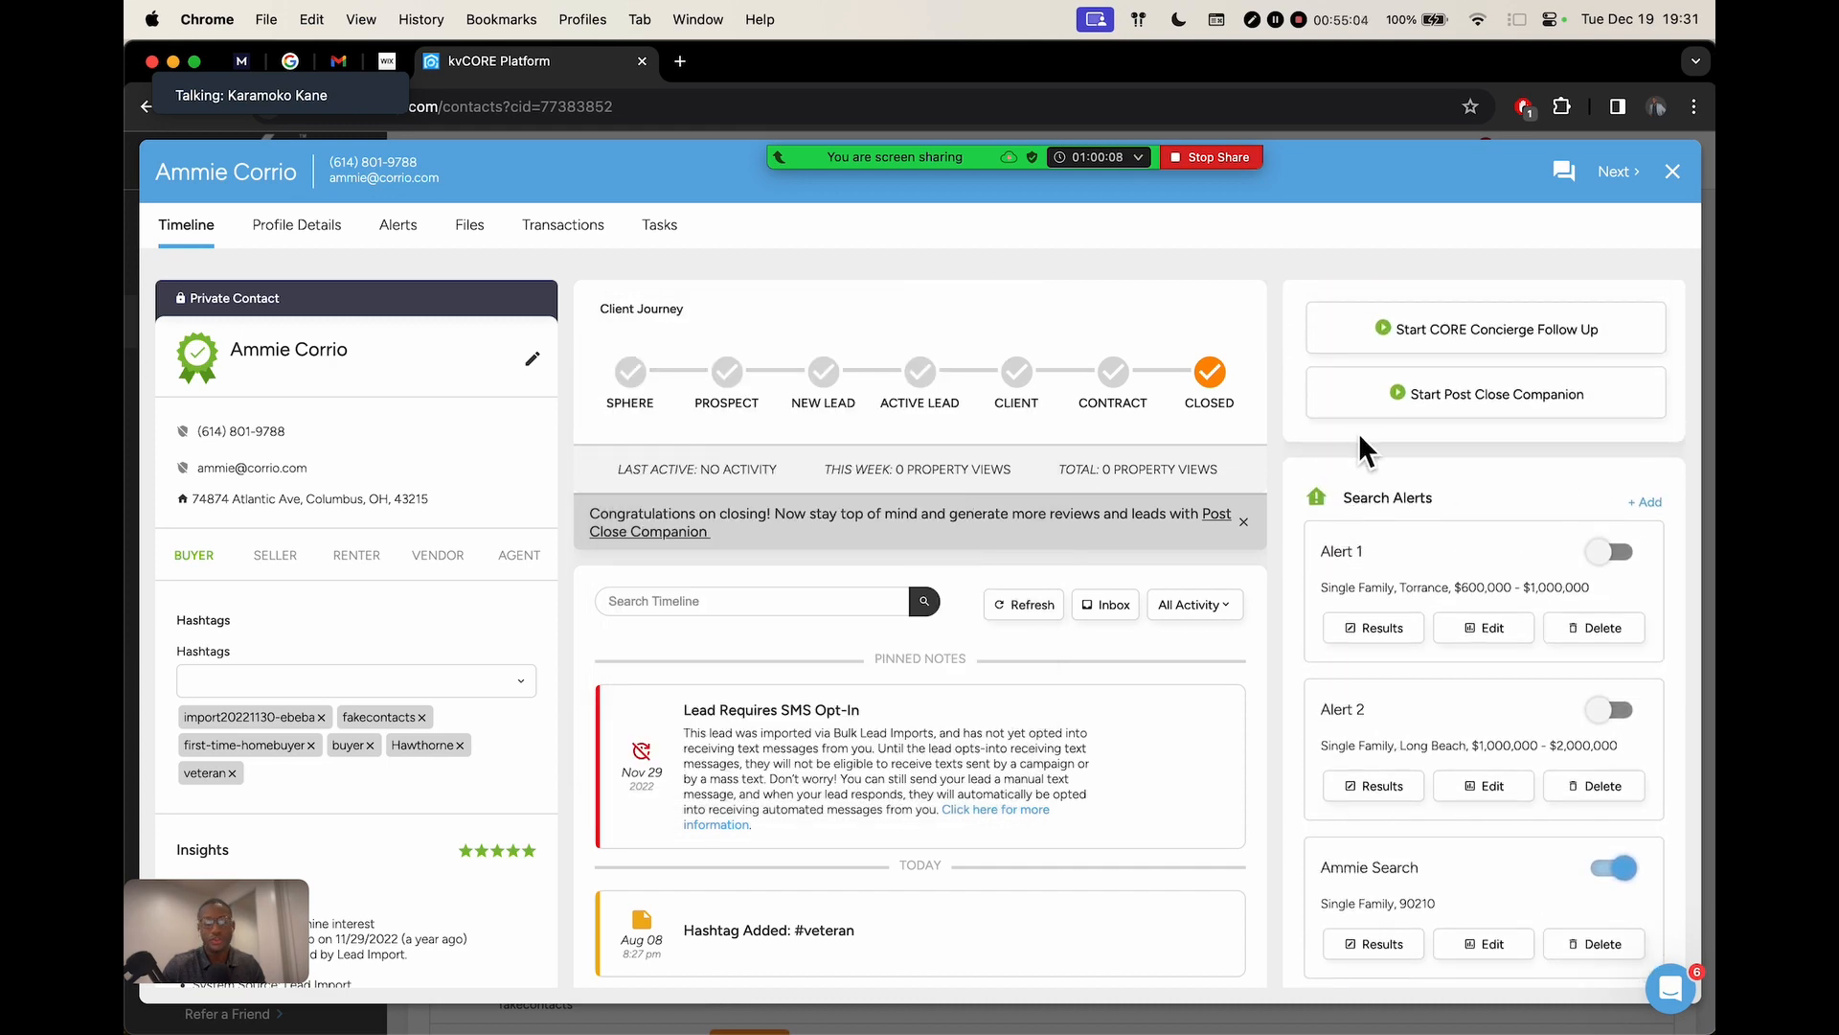
{"action": "scroll", "coordinate": [1359, 433], "scroll_direction": "up", "scroll_amount": 4}
{"action": "key", "text": "ctrl+Right"}
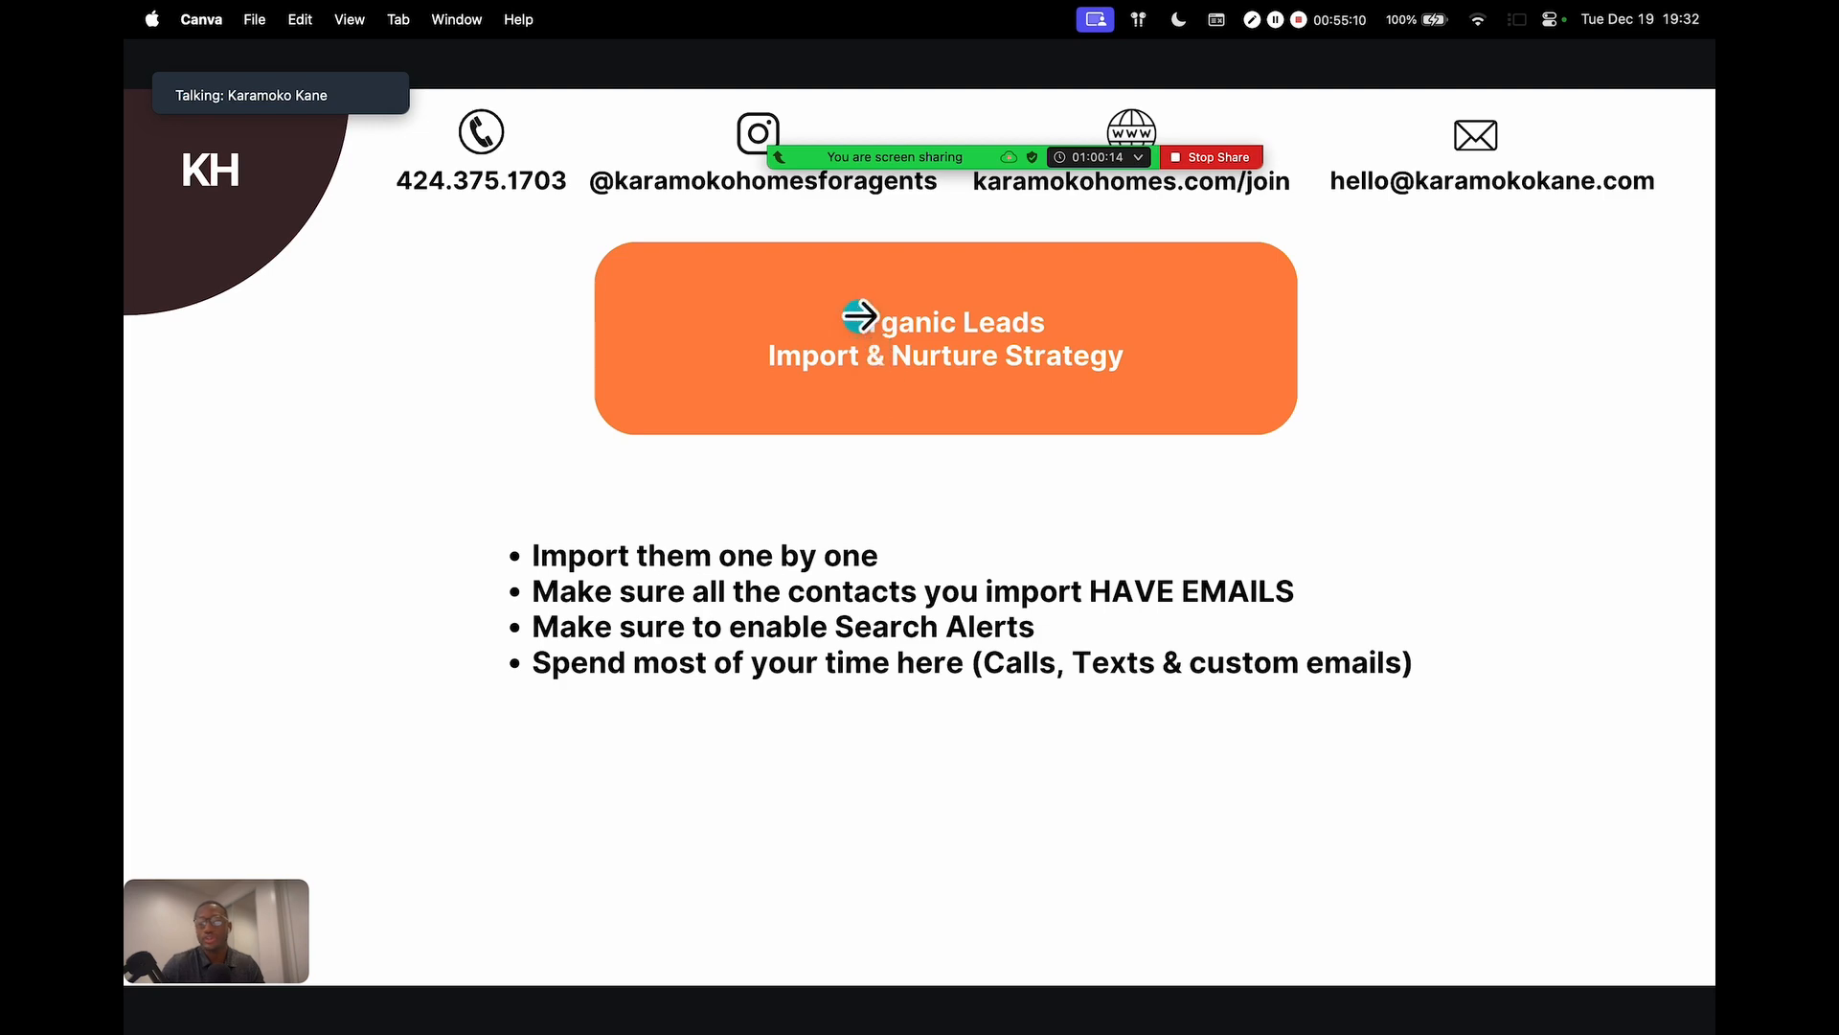
Switch from the full-screen Canva slide back to the kvCORE contact record
{"action": "key", "text": "super+Tab"}
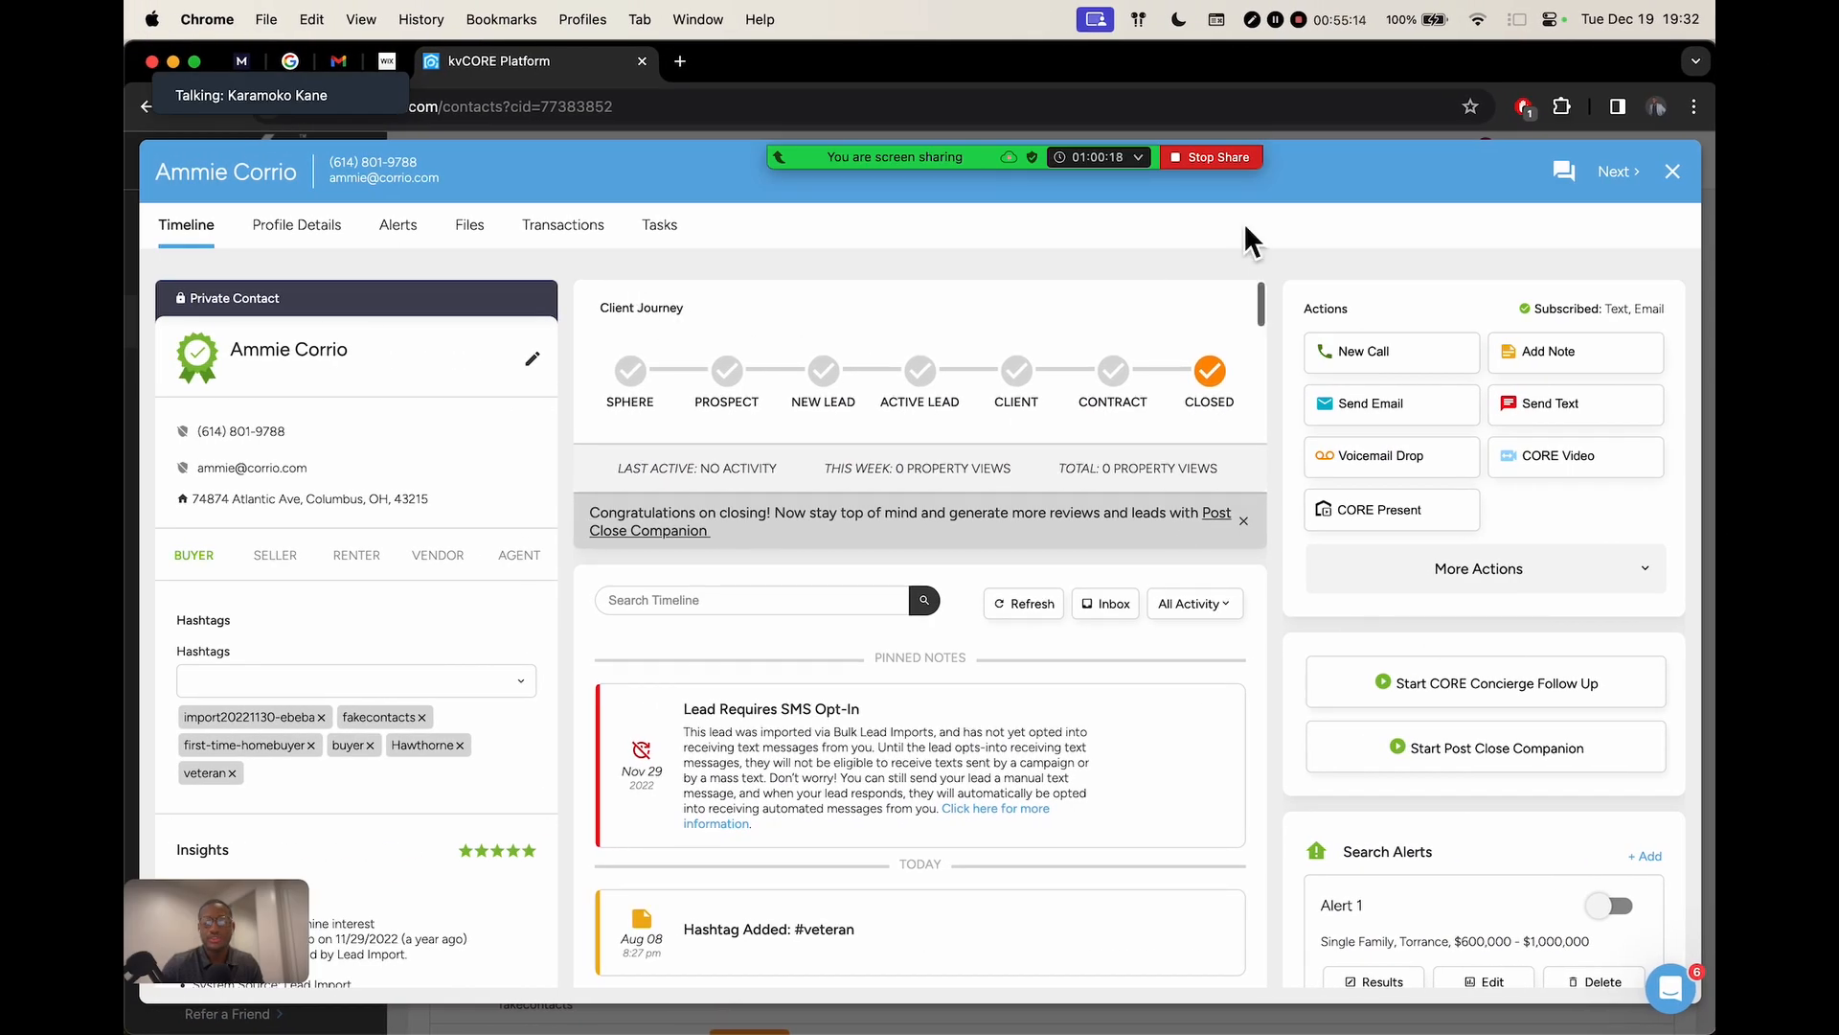
Close the contact and reopen the first contact's record from the contacts list
{"action": "left_click", "coordinate": [1673, 170]}
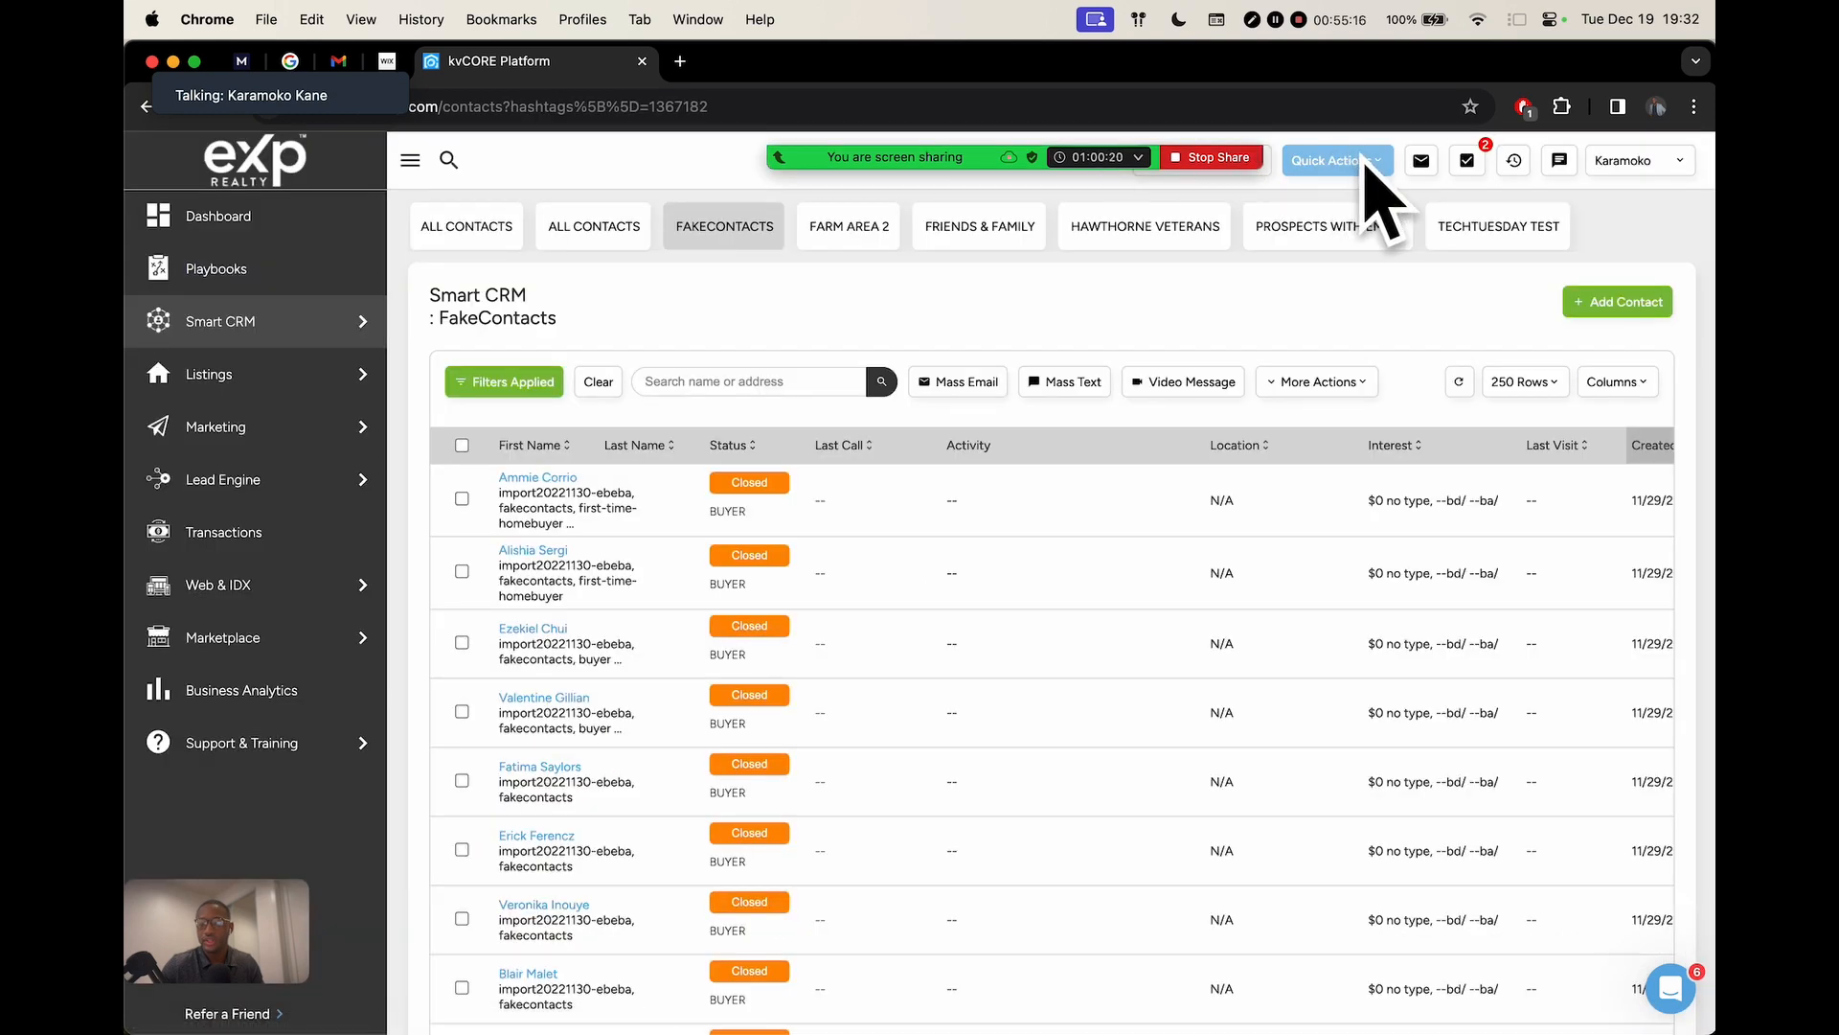
{"action": "left_click", "coordinate": [1341, 164]}
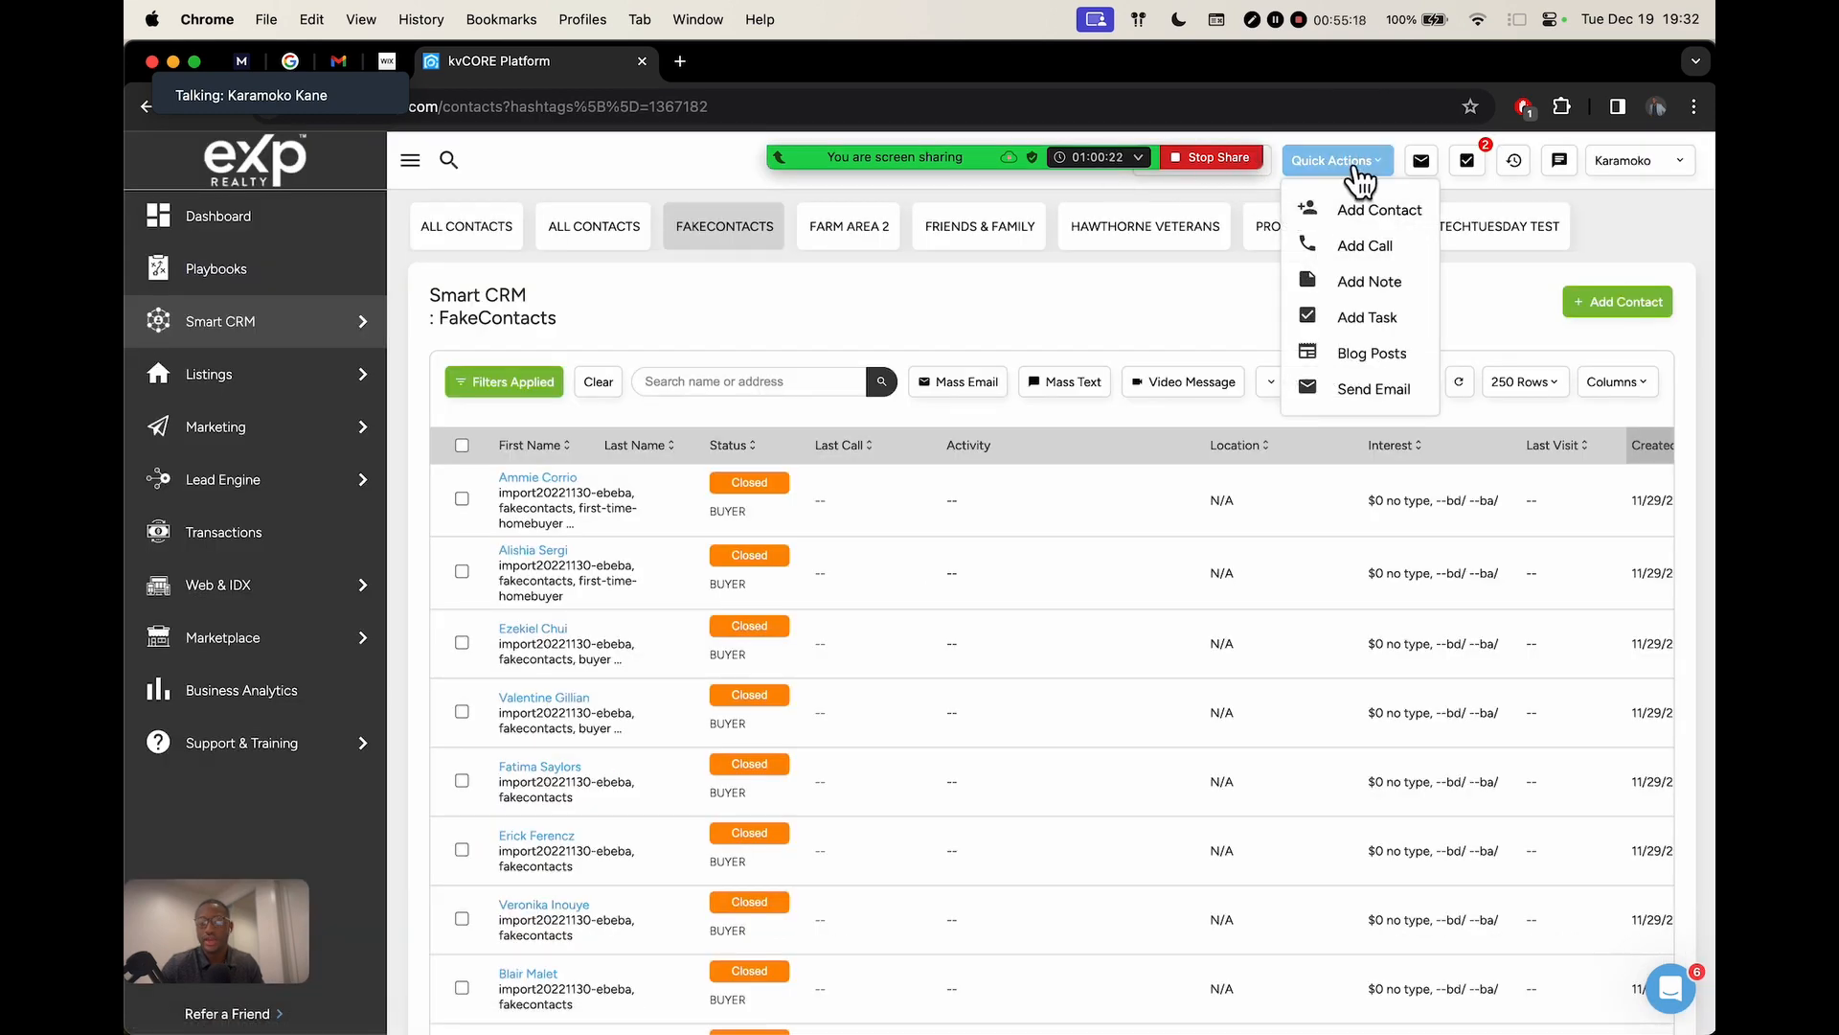
{"action": "left_click", "coordinate": [1352, 169]}
{"action": "left_click", "coordinate": [530, 478]}
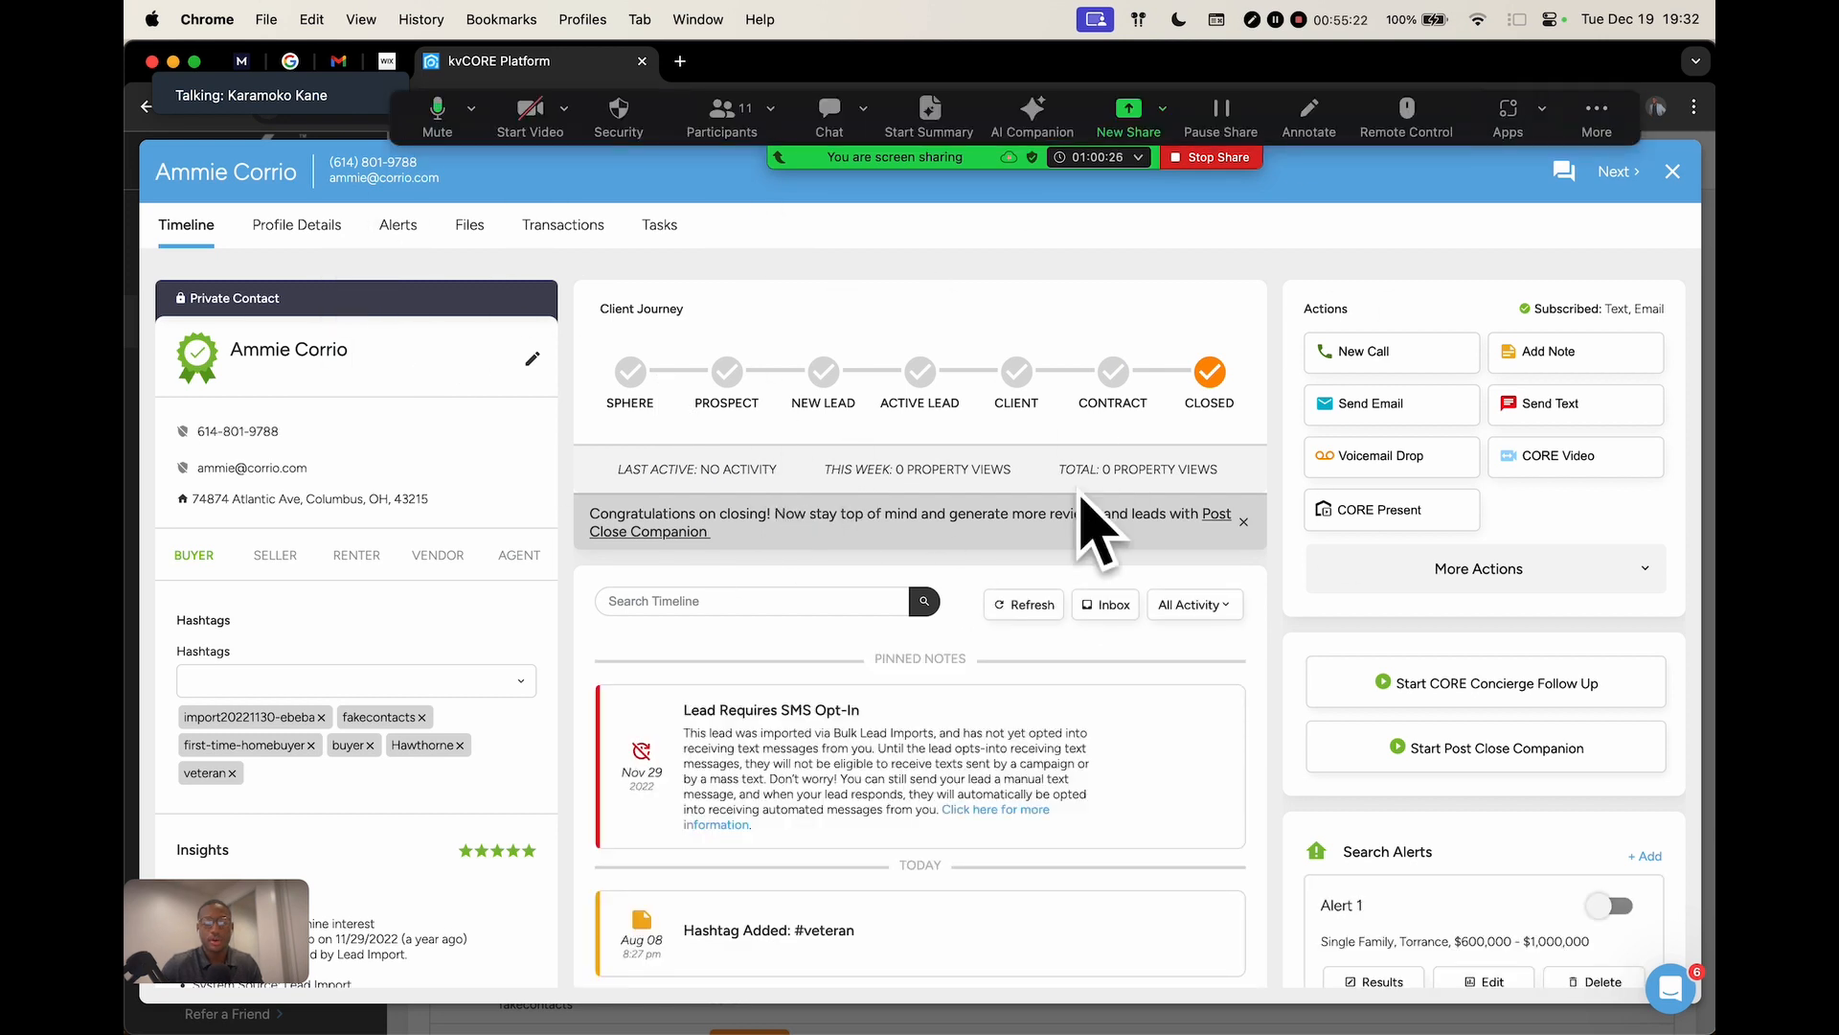
Start another new alert under the contact's Search Alerts section
{"action": "scroll", "coordinate": [1513, 565], "scroll_direction": "down", "scroll_amount": 5}
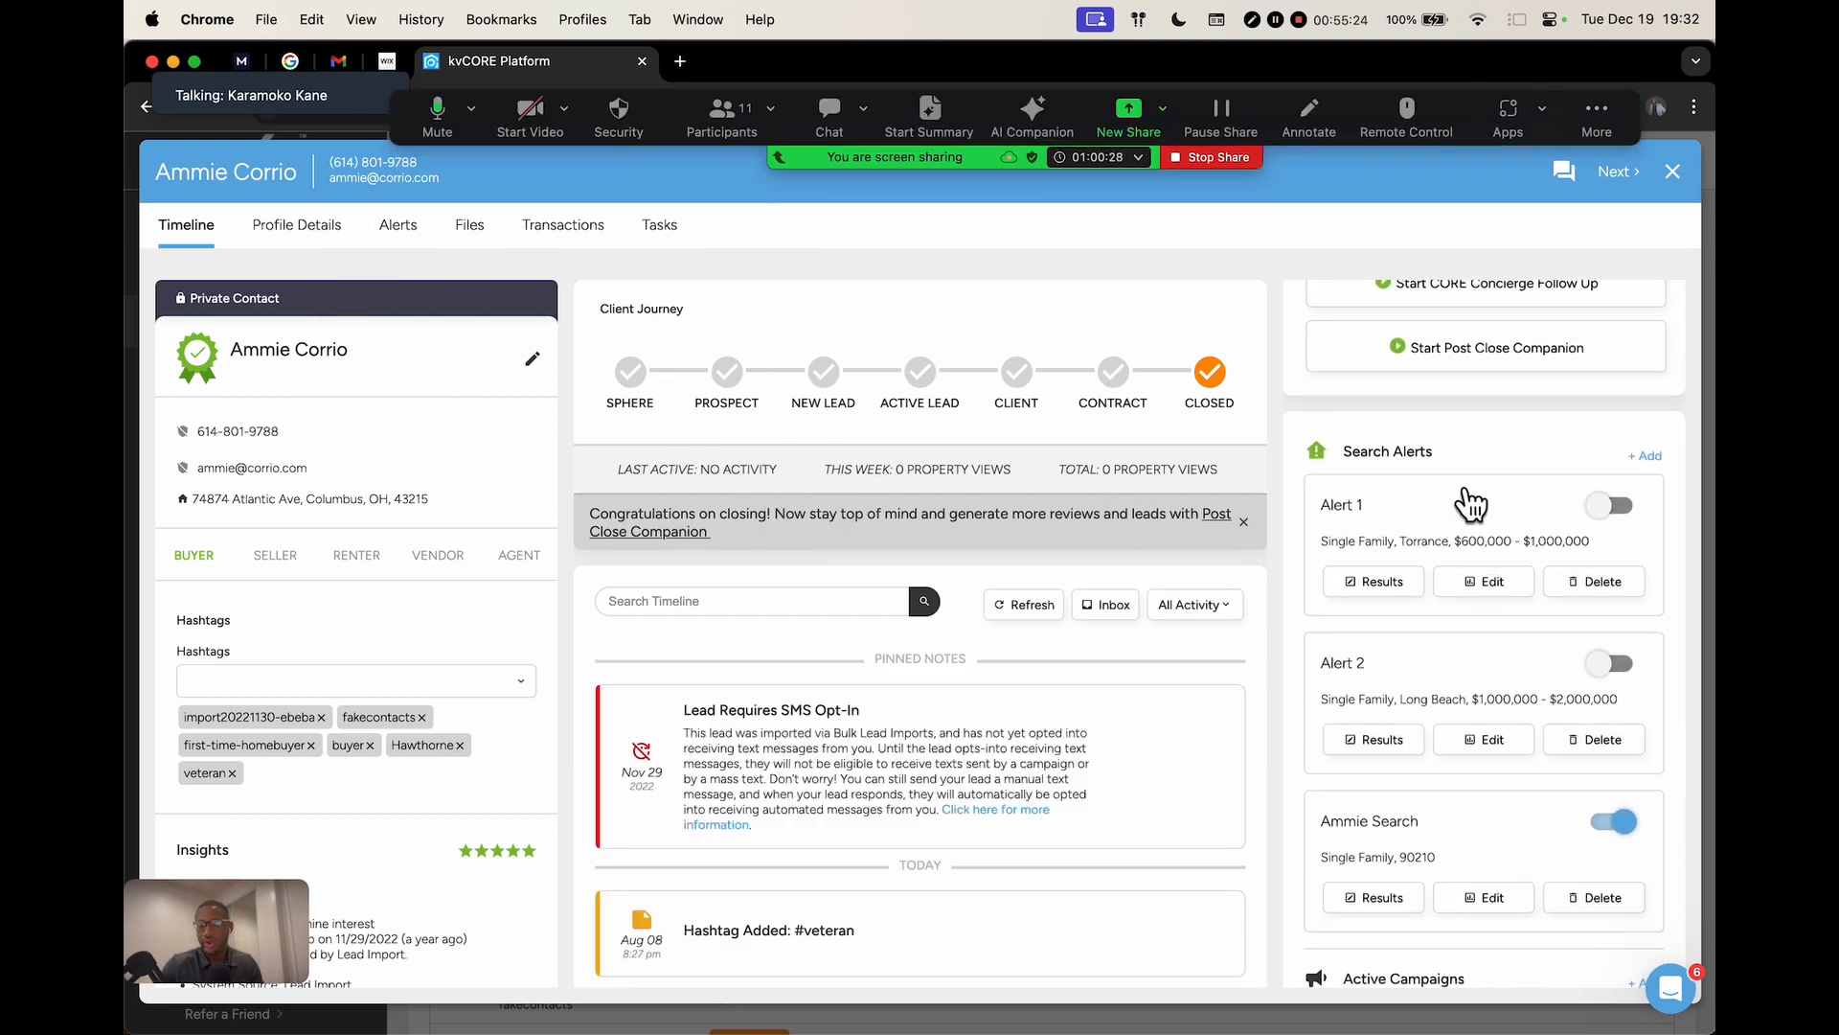
{"action": "scroll", "coordinate": [1461, 529], "scroll_direction": "down", "scroll_amount": 2}
{"action": "left_click_drag", "start_coordinate": [1361, 342], "coordinate": [1478, 342]}
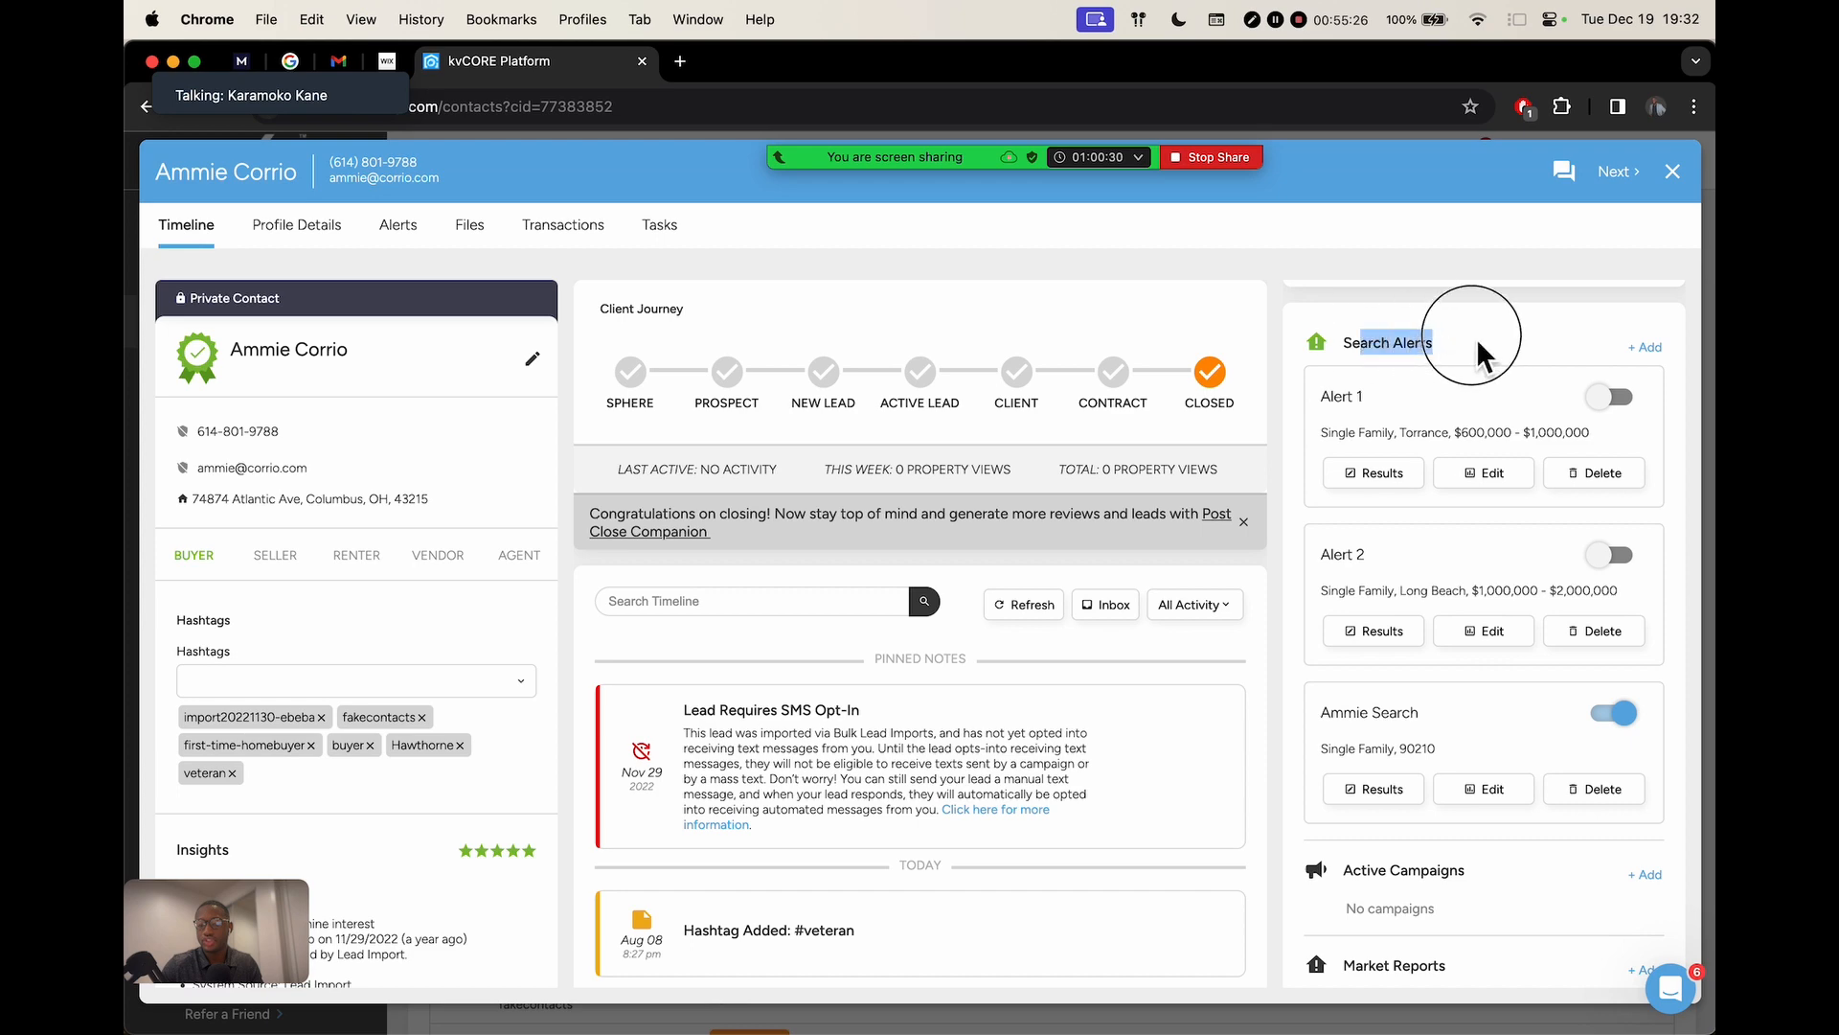
{"action": "left_click", "coordinate": [1444, 351]}
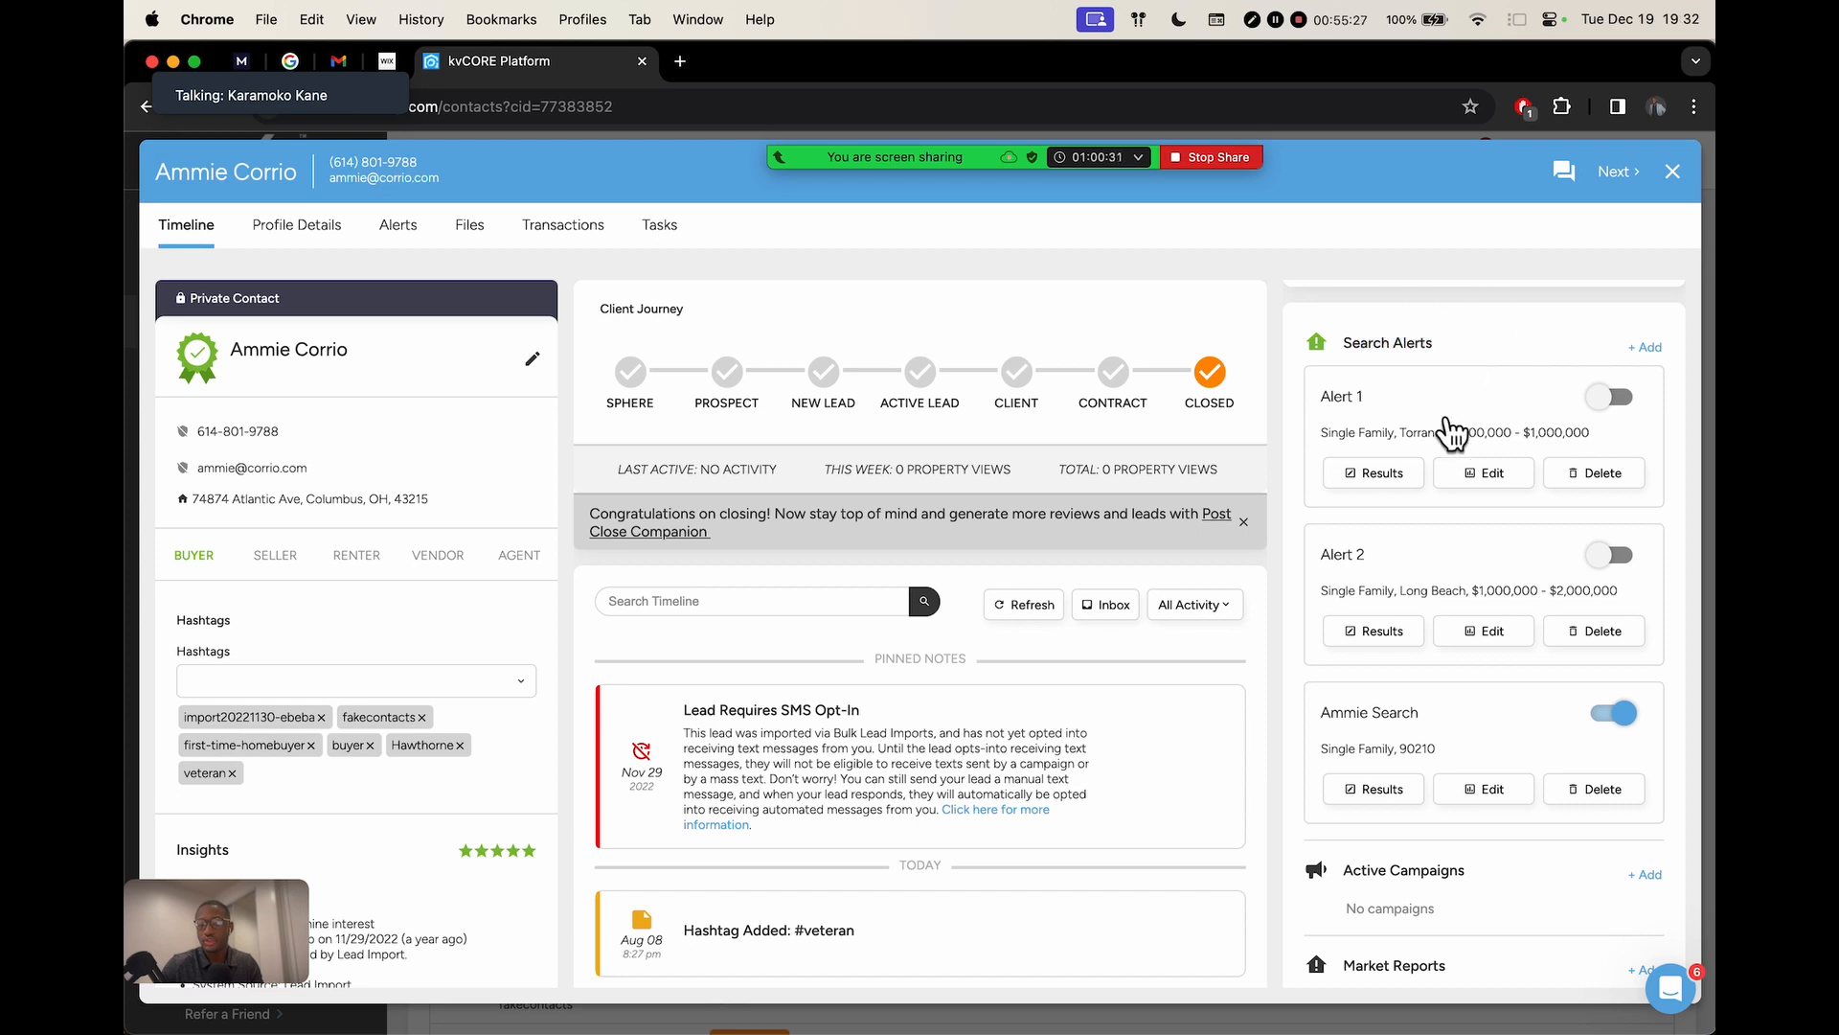
{"action": "left_click", "coordinate": [1649, 351]}
Title the new alert 'Riverside Search' and keep its frequency at Once Weekly
{"action": "left_click", "coordinate": [970, 432]}
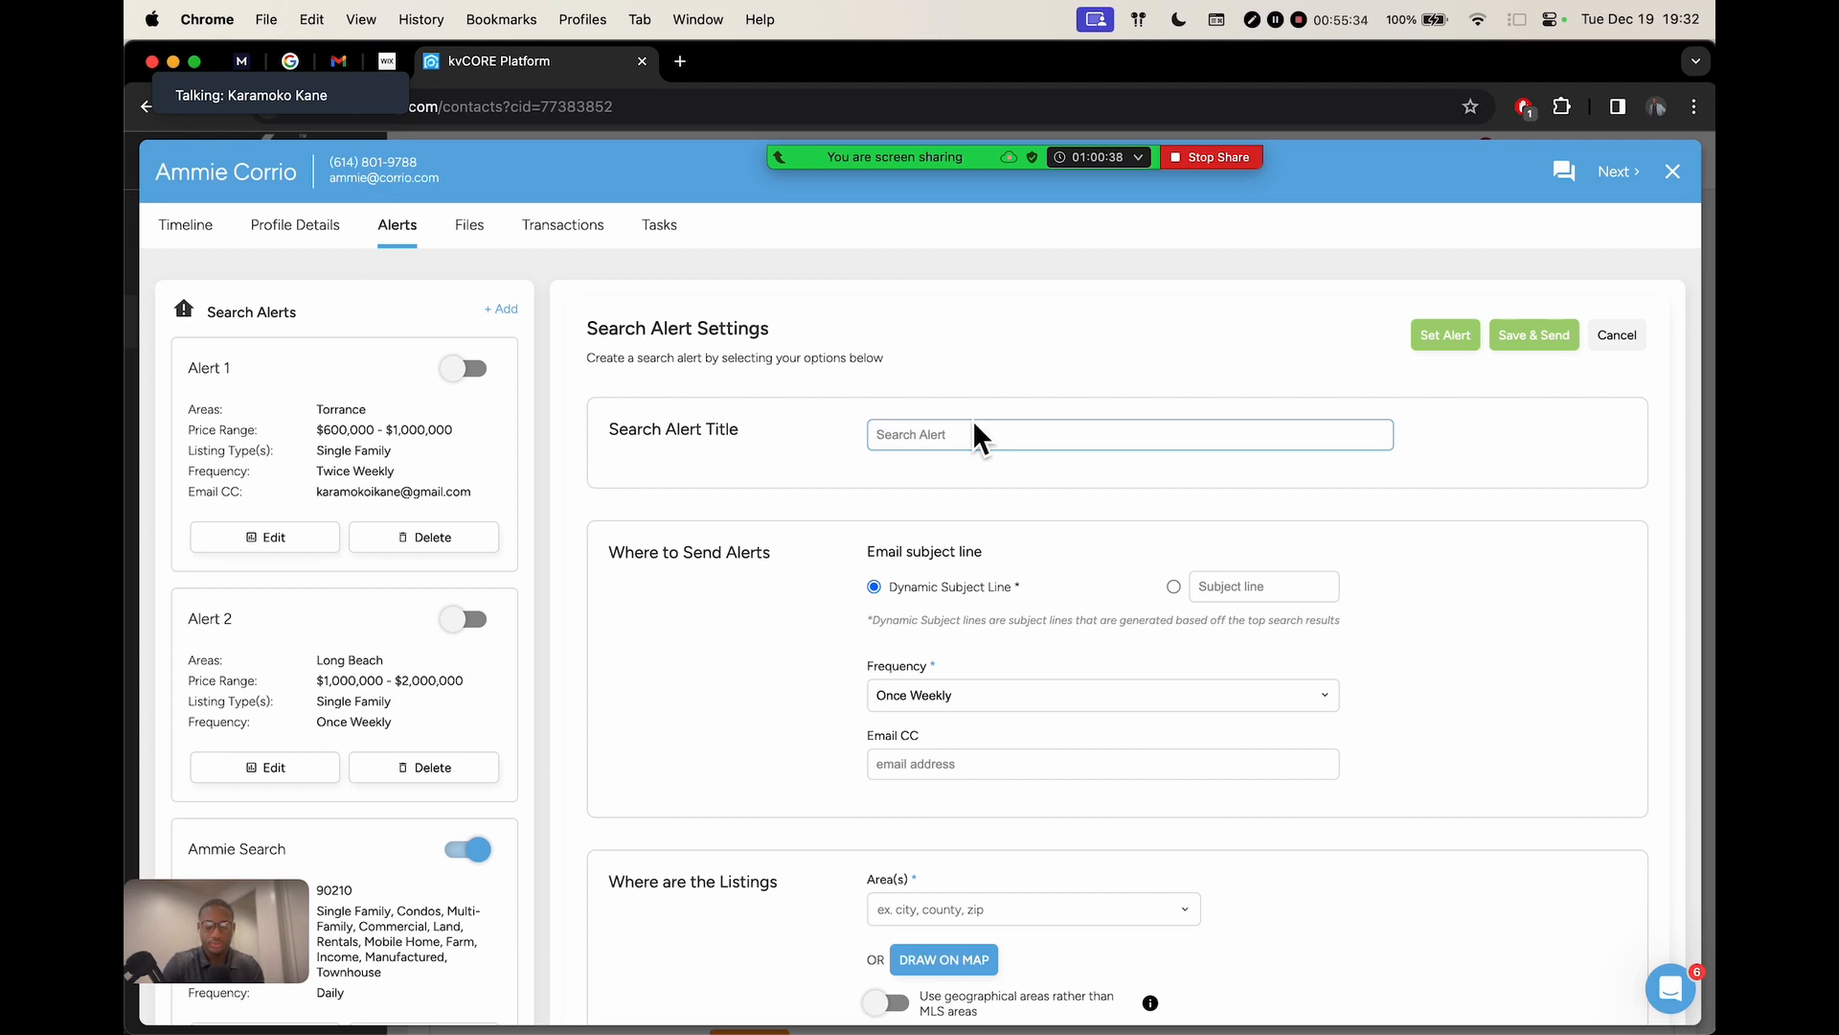
{"action": "type", "text": "Riverside Search"}
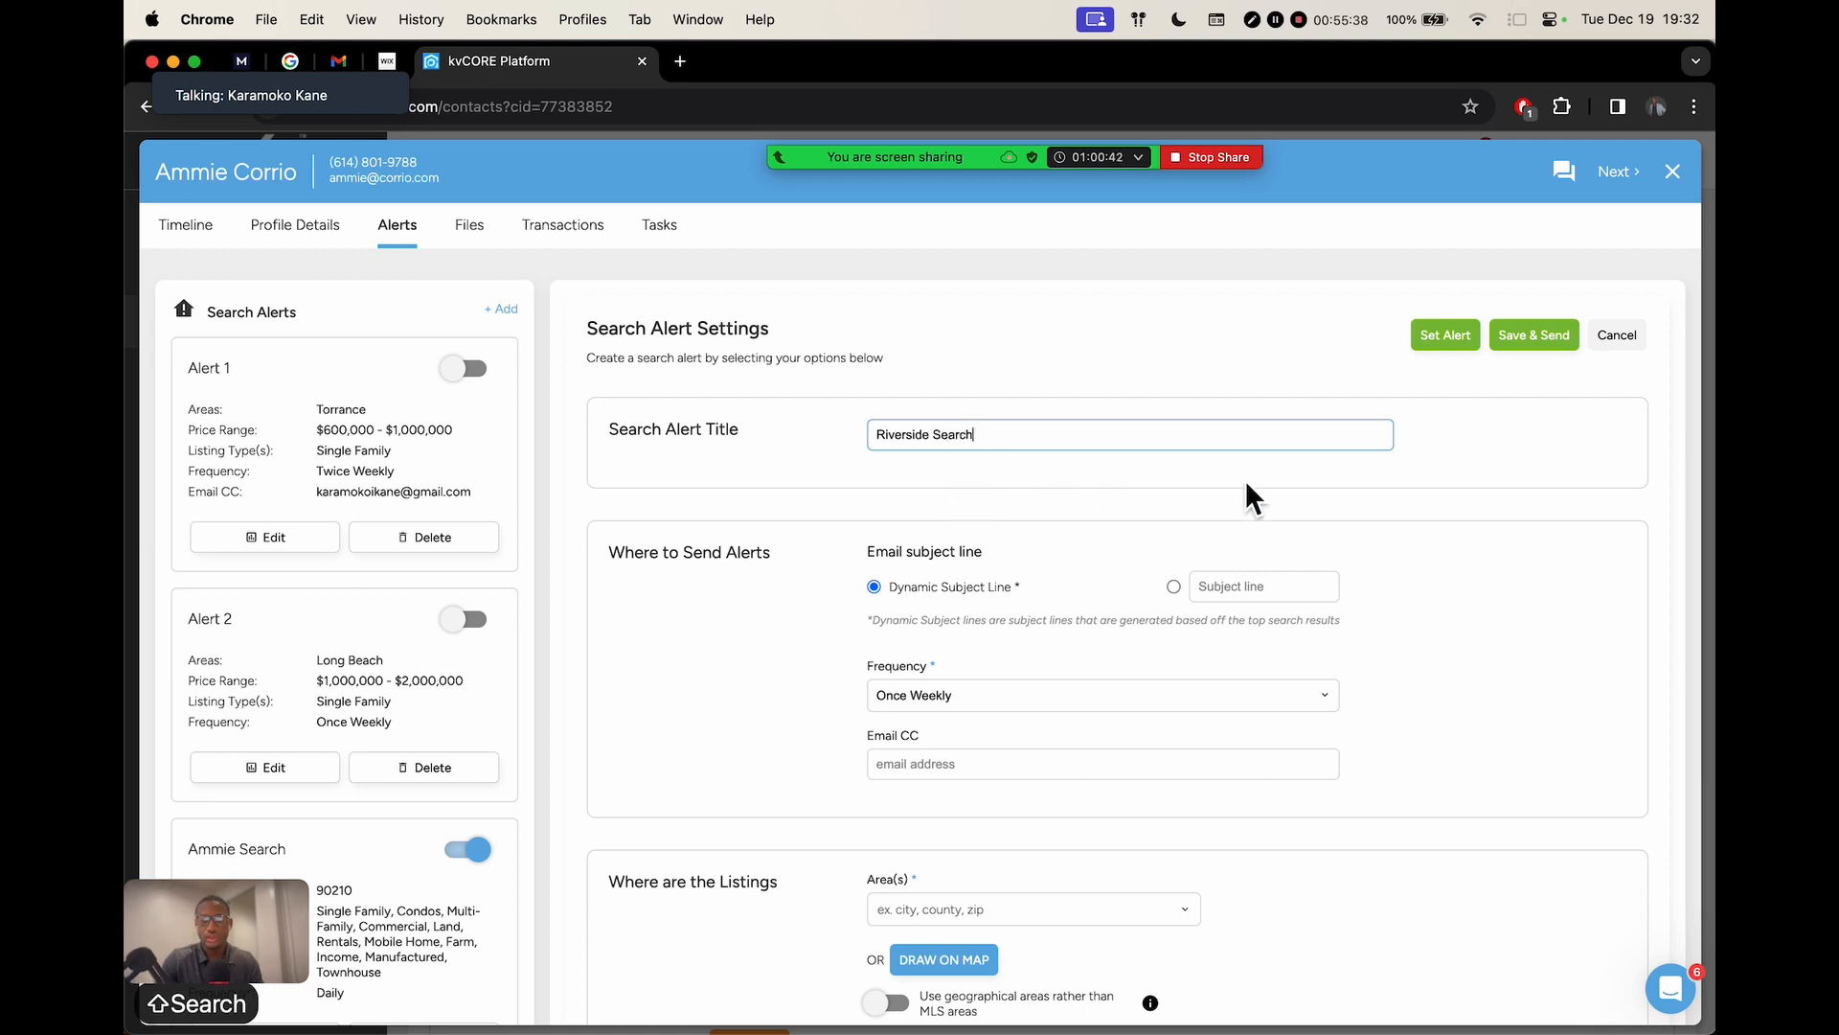
{"action": "scroll", "coordinate": [1246, 480], "scroll_direction": "down", "scroll_amount": 3}
{"action": "left_click", "coordinate": [991, 486]}
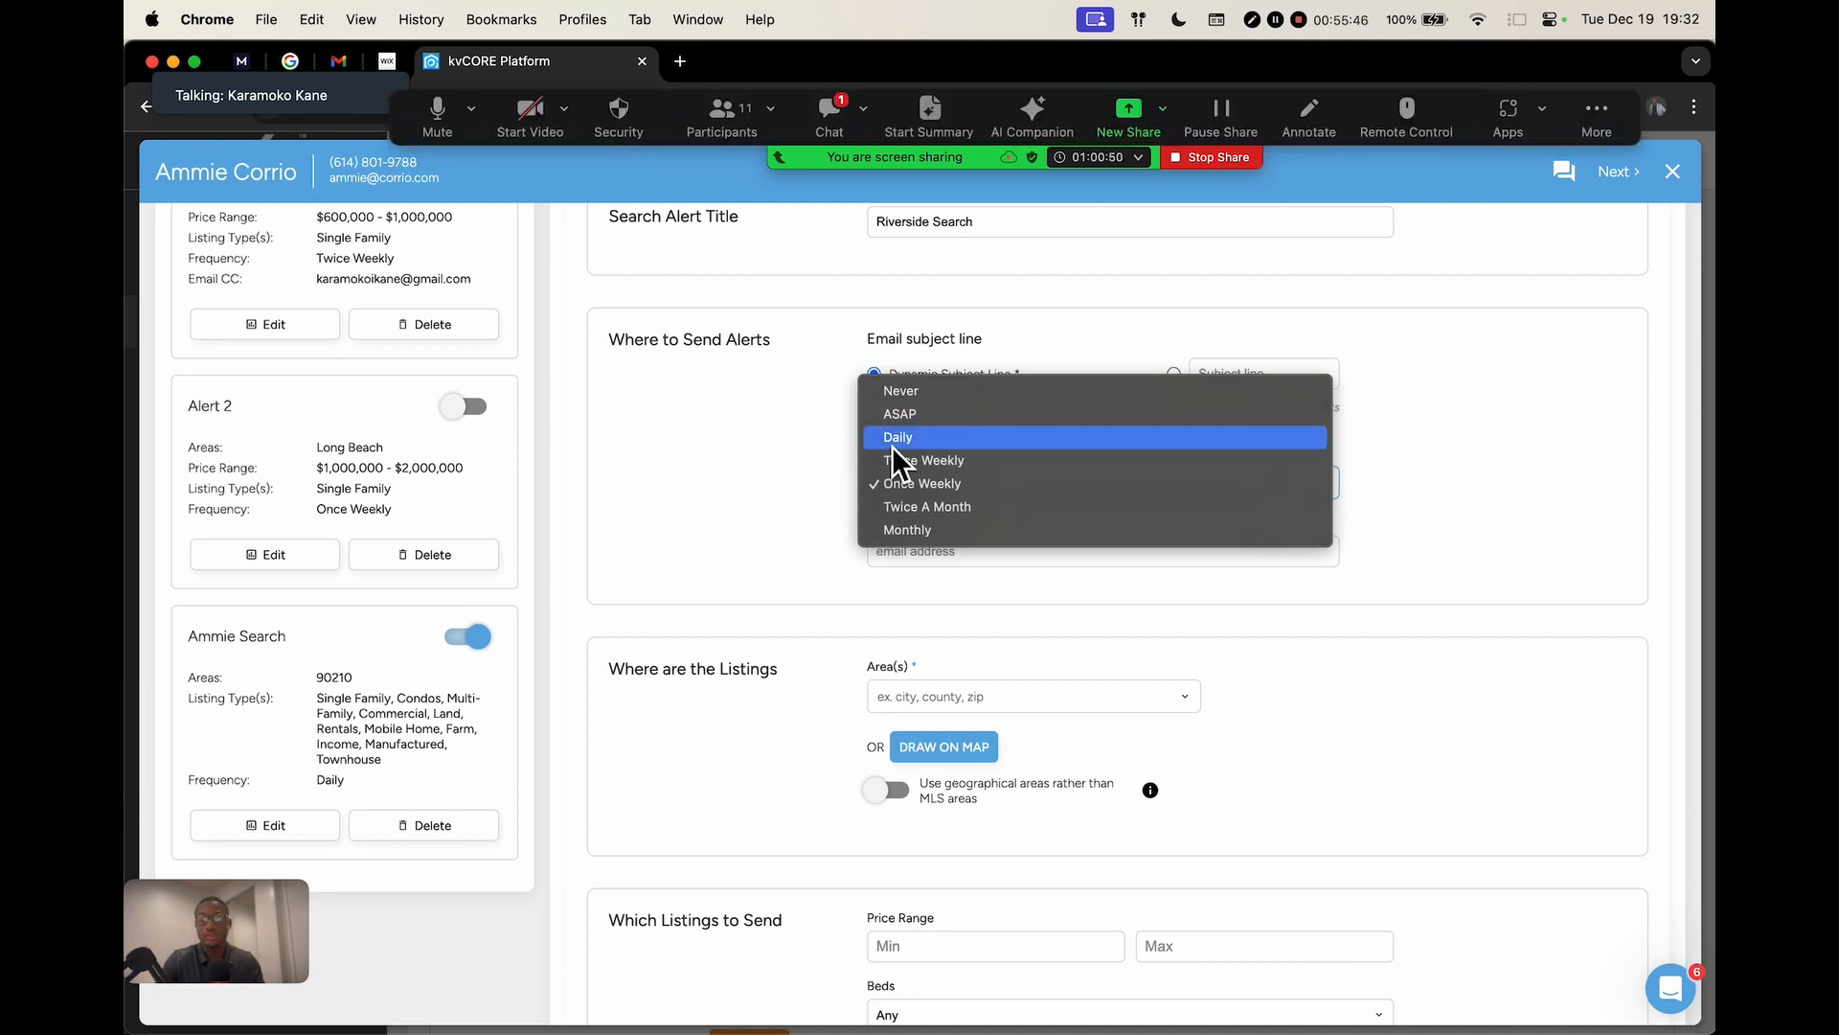
{"action": "left_click", "coordinate": [816, 440]}
Leave the alert's Area(s) empty and go back to the contact's timeline
{"action": "scroll", "coordinate": [891, 571], "scroll_direction": "down", "scroll_amount": 3}
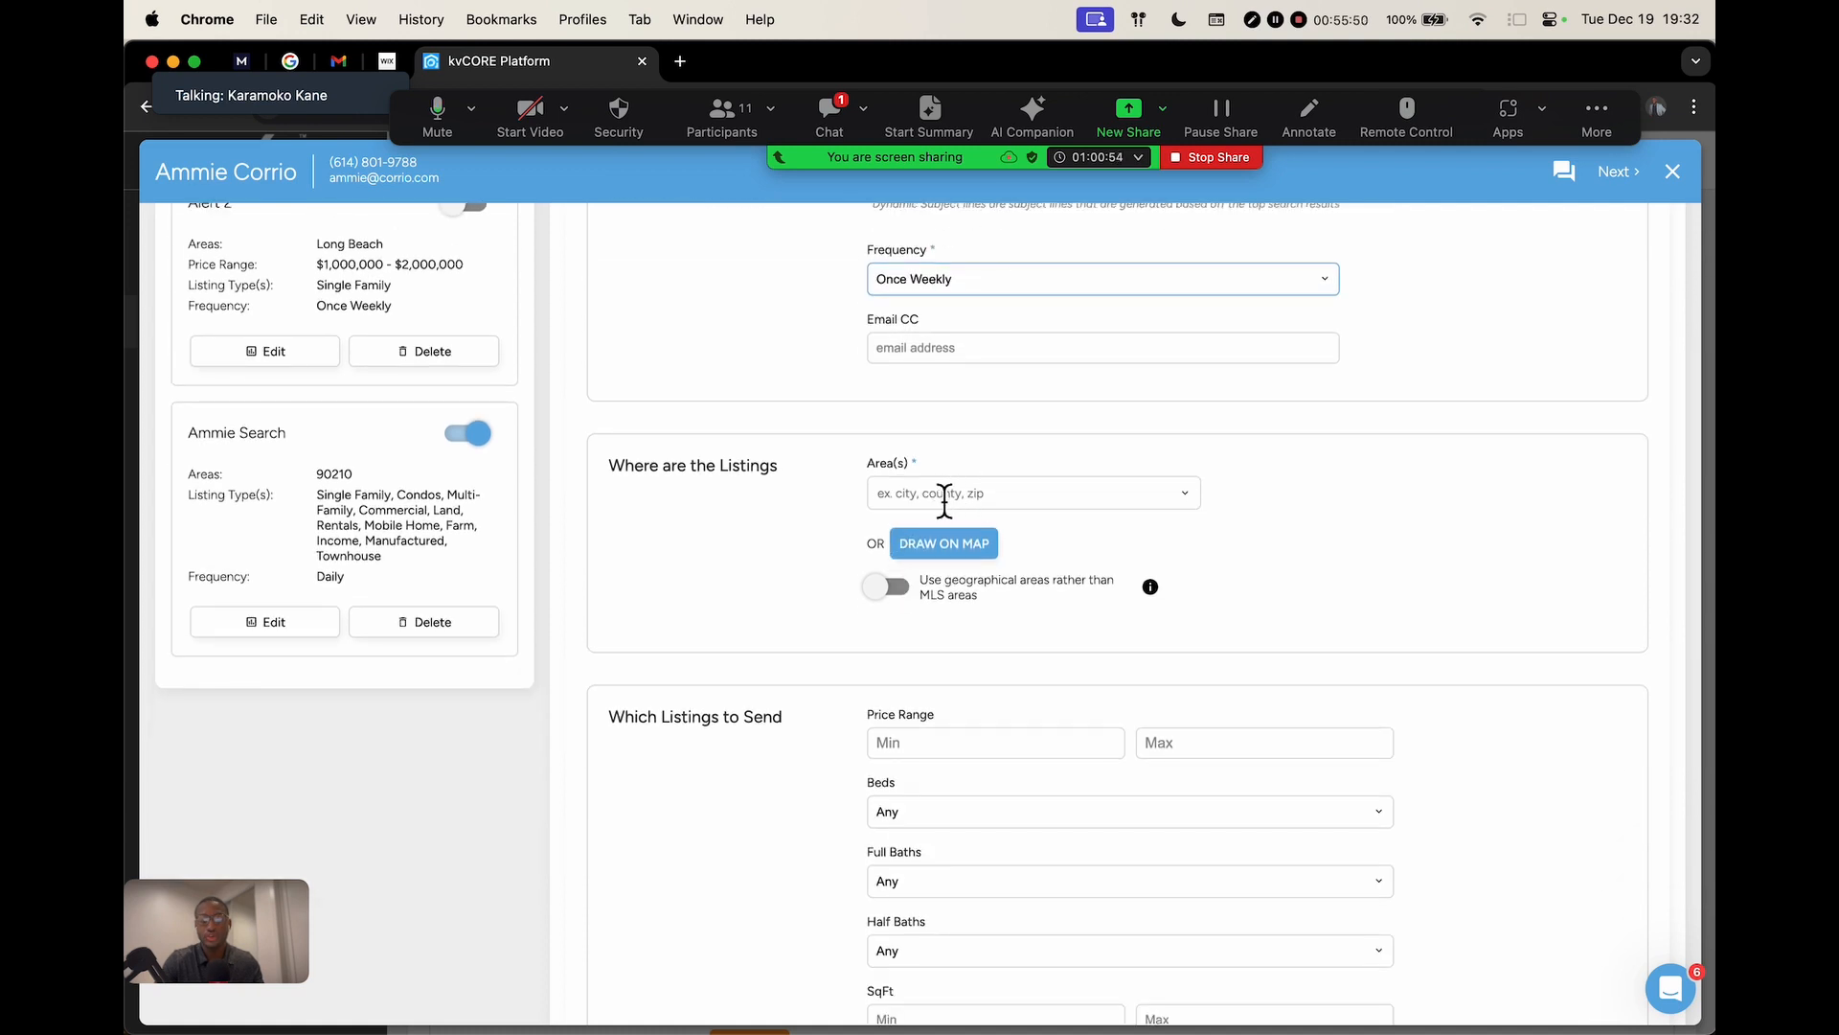
{"action": "left_click", "coordinate": [974, 494]}
{"action": "scroll", "coordinate": [1222, 586], "scroll_direction": "down", "scroll_amount": 4}
{"action": "scroll", "coordinate": [1222, 586], "scroll_direction": "up", "scroll_amount": 3}
{"action": "scroll", "coordinate": [1221, 578], "scroll_direction": "up", "scroll_amount": 1}
{"action": "scroll", "coordinate": [1221, 579], "scroll_direction": "down", "scroll_amount": 10}
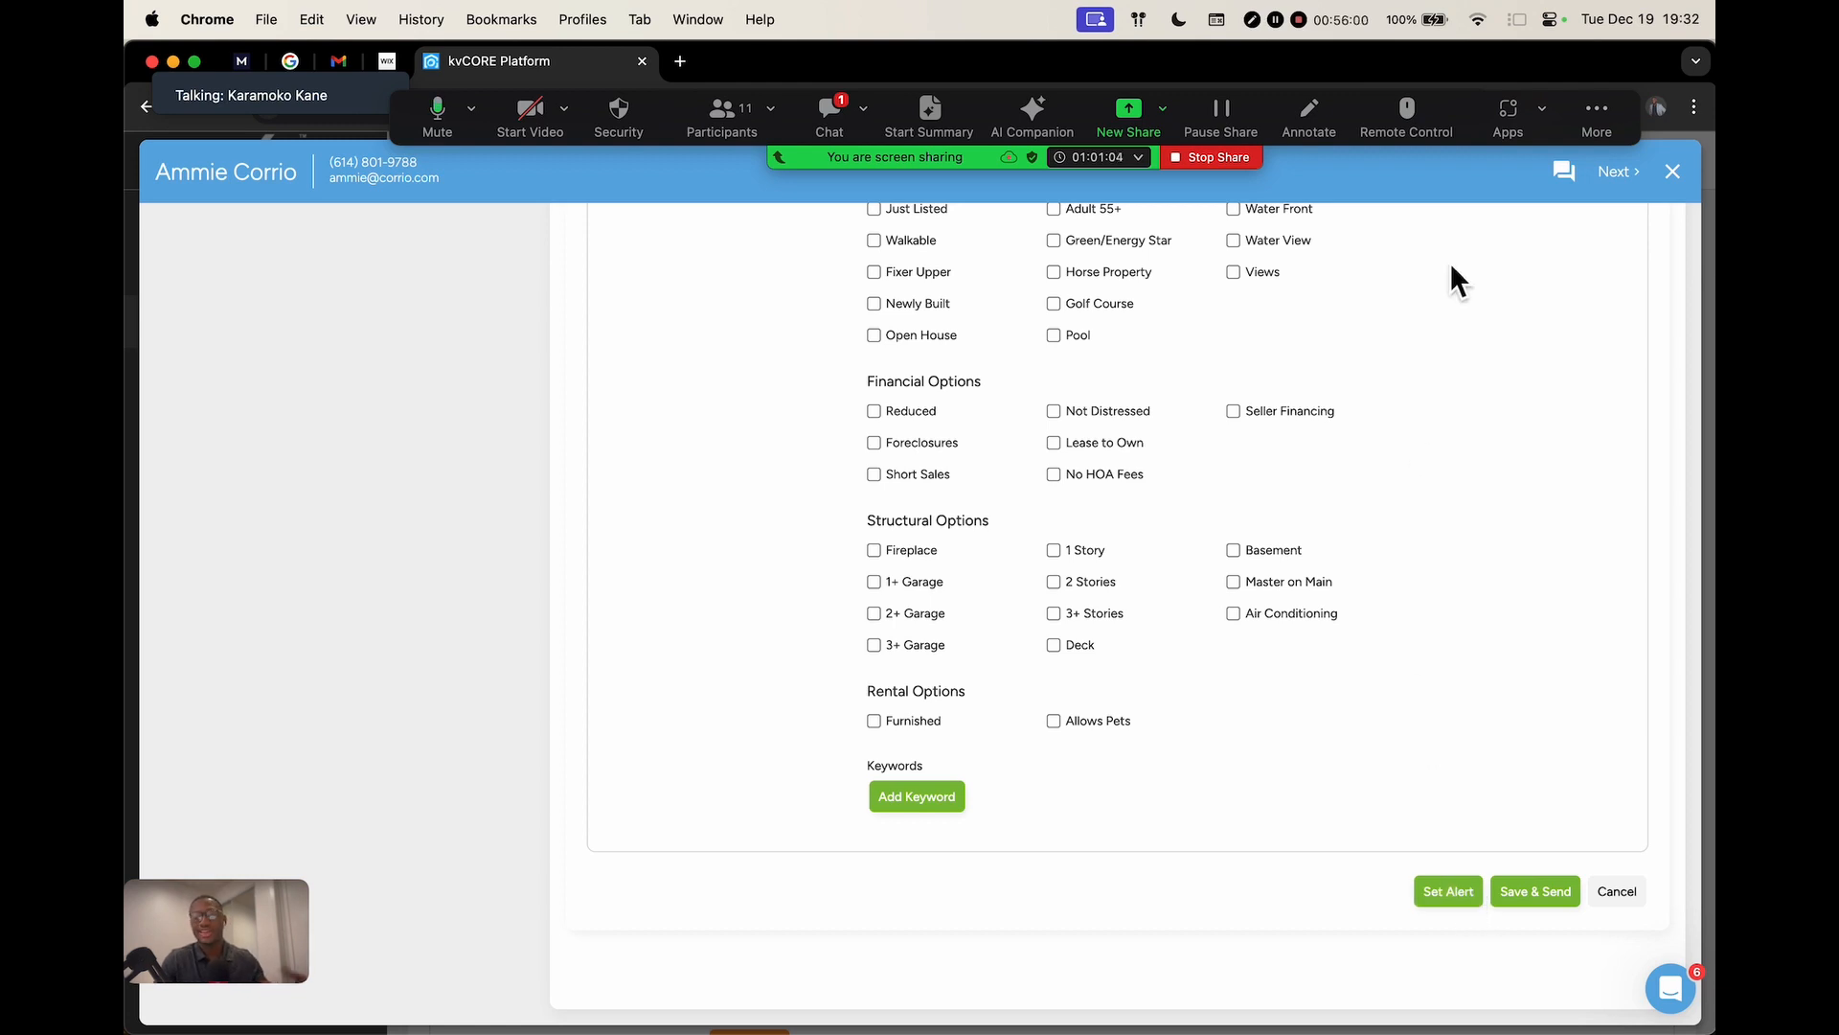
{"action": "scroll", "coordinate": [1450, 263], "scroll_direction": "up", "scroll_amount": 2}
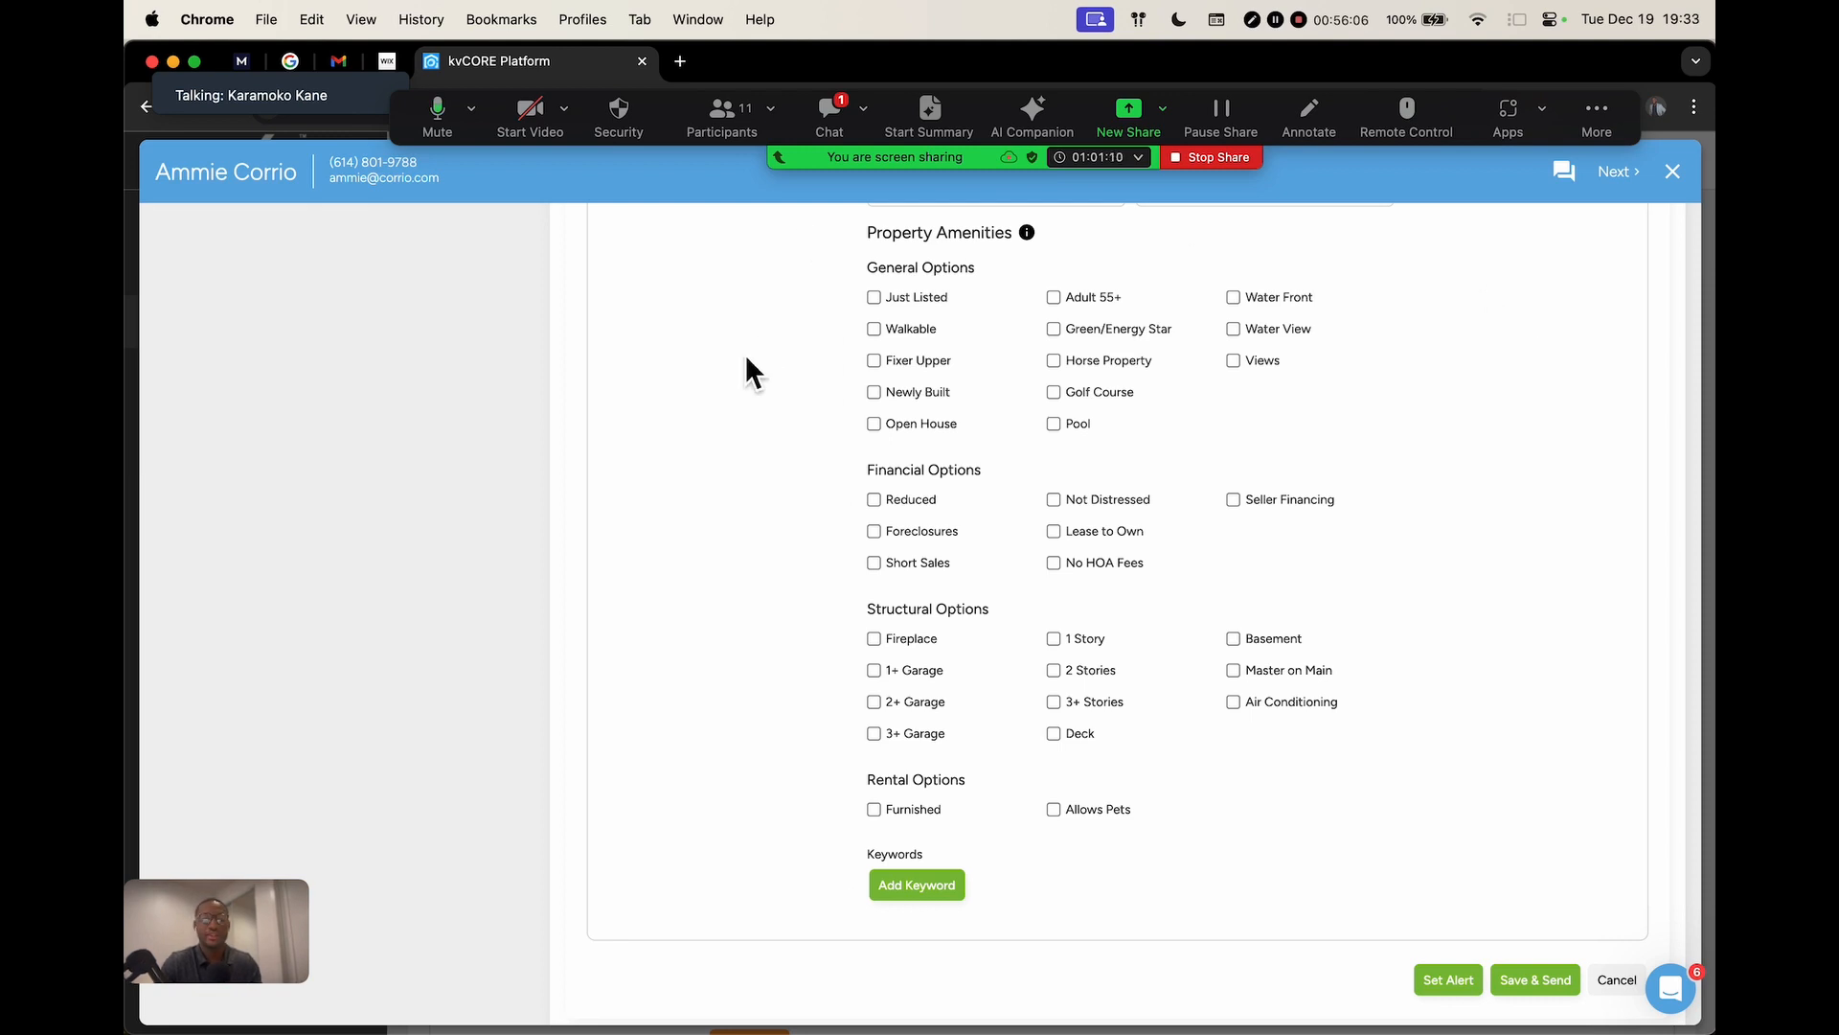
{"action": "scroll", "coordinate": [745, 364], "scroll_direction": "up", "scroll_amount": 15}
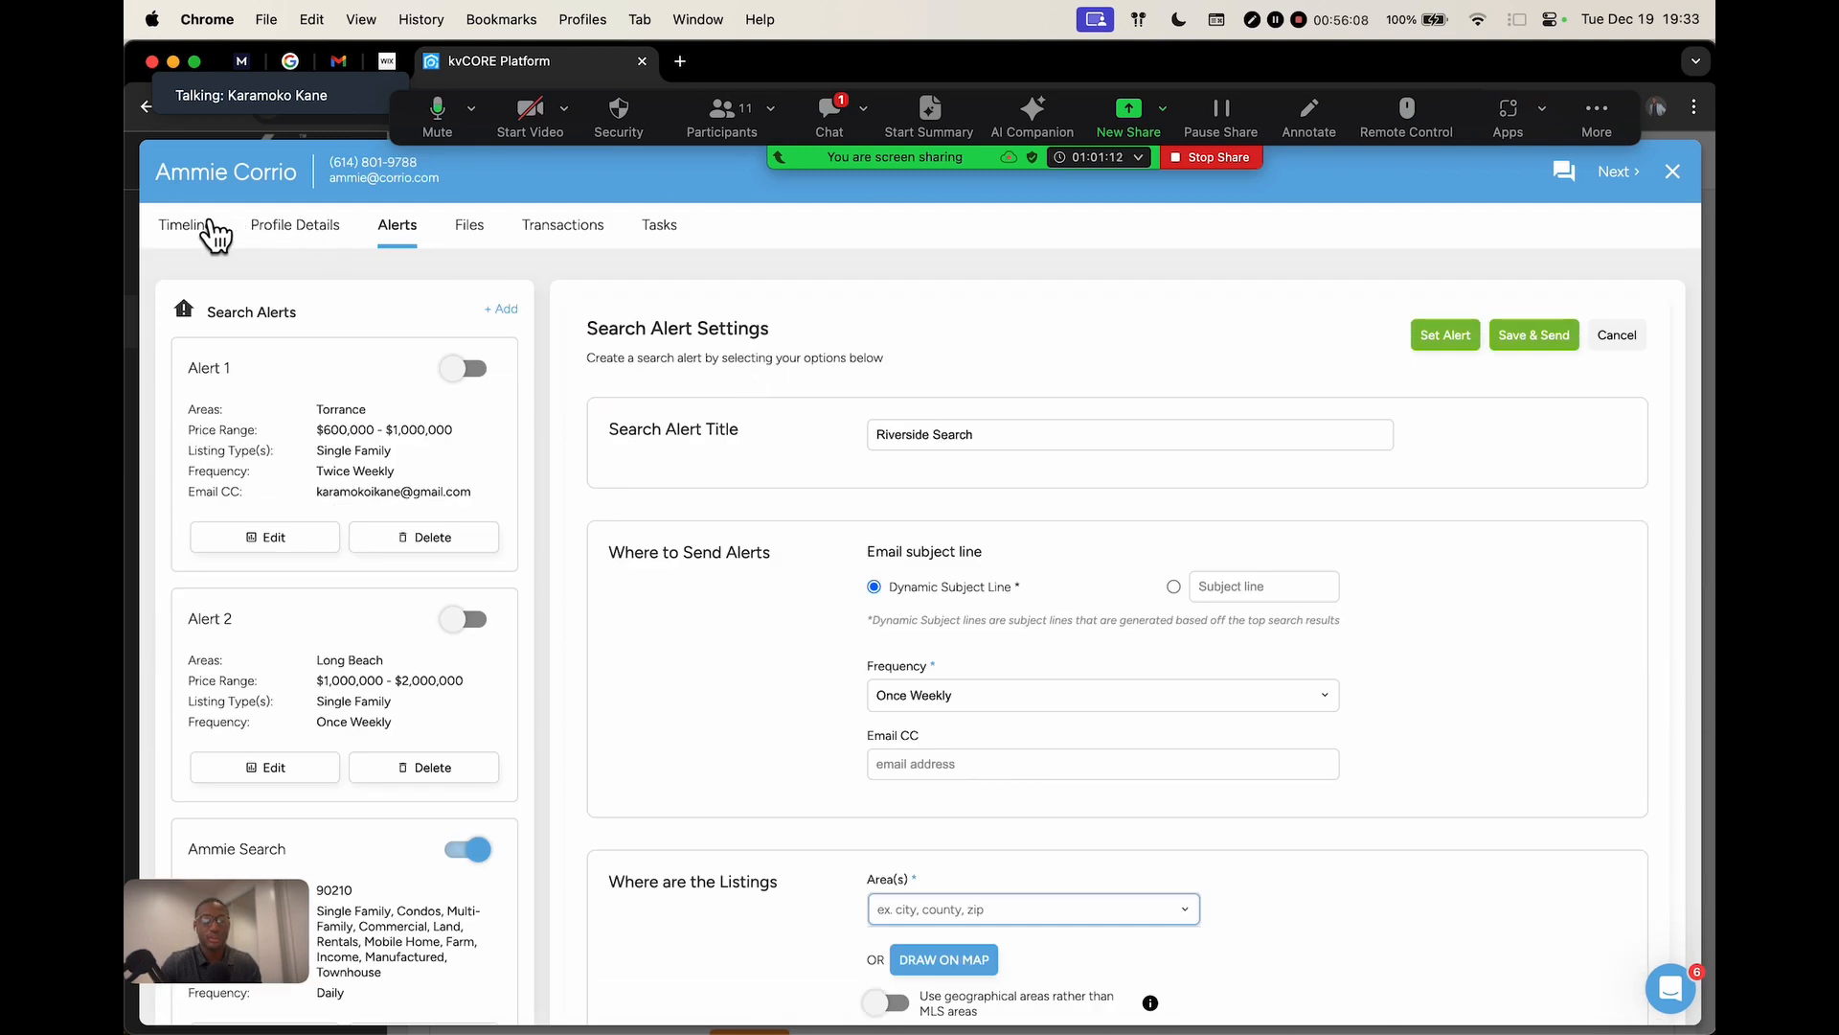
{"action": "left_click", "coordinate": [213, 233]}
Add a new market report for the contact, leaving its location blank
{"action": "scroll", "coordinate": [1435, 624], "scroll_direction": "down", "scroll_amount": 3}
{"action": "scroll", "coordinate": [1435, 640], "scroll_direction": "down", "scroll_amount": 6}
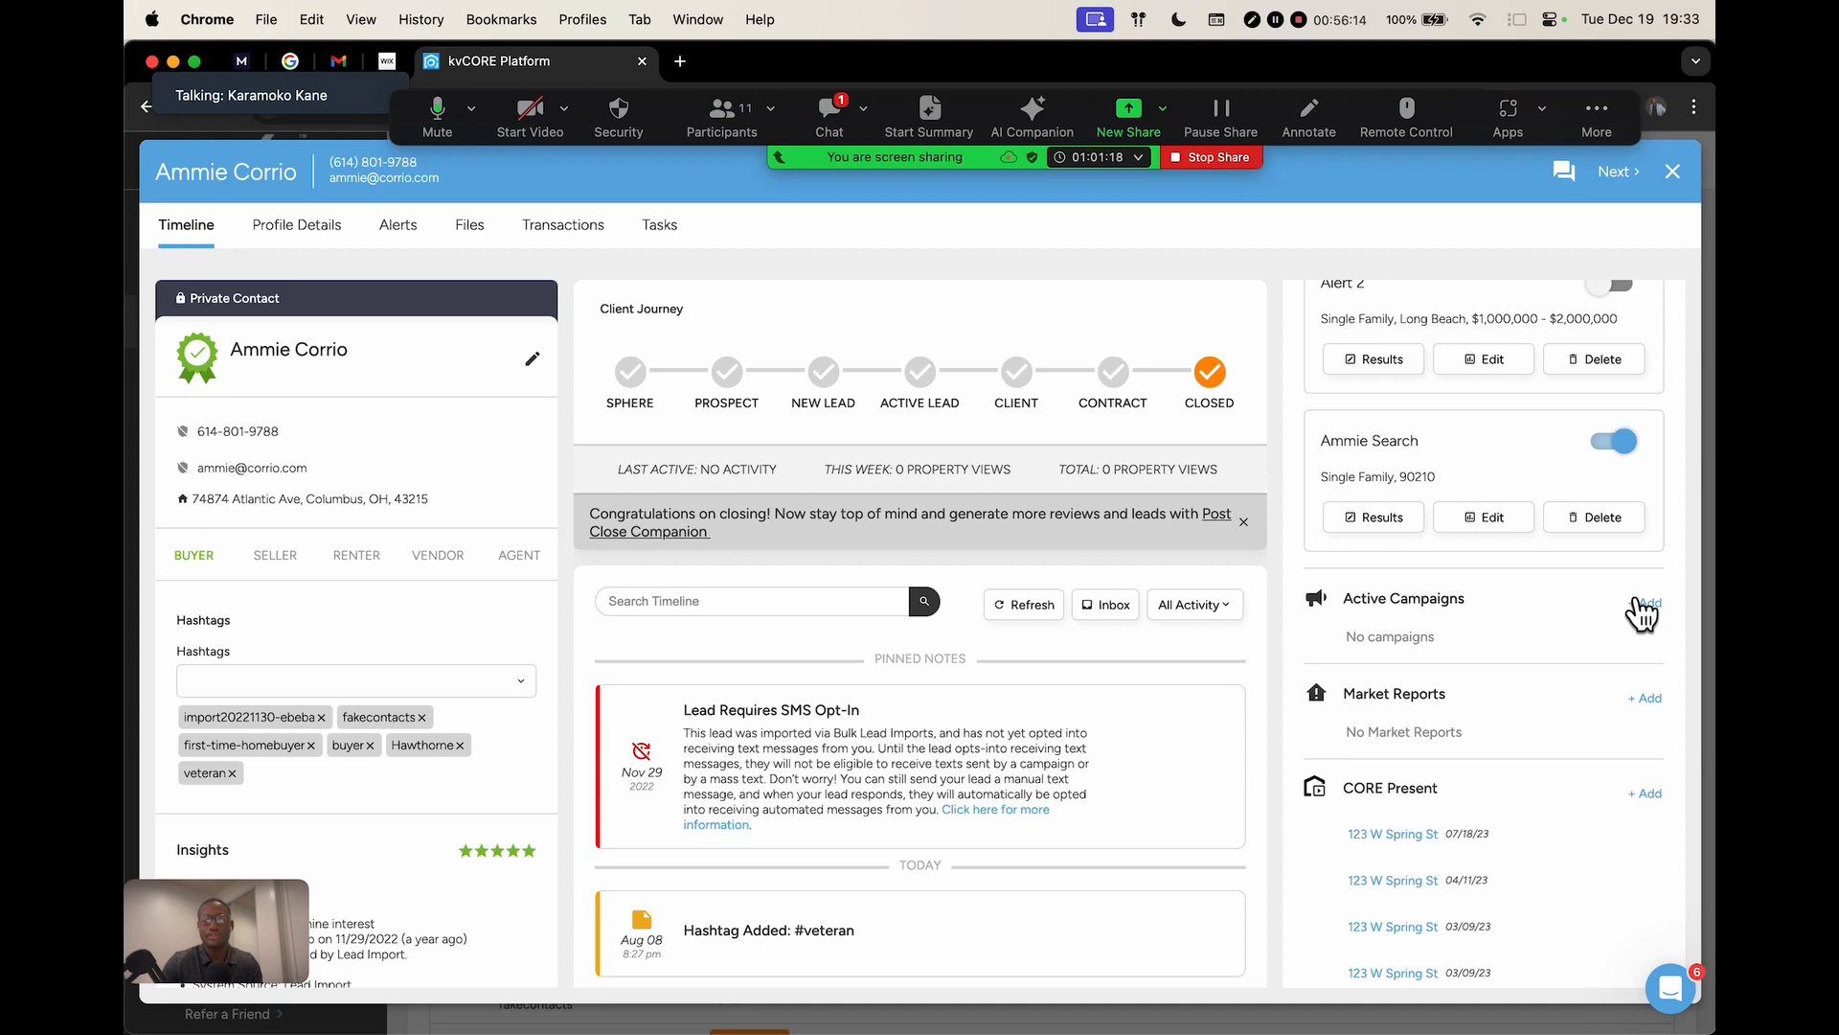
{"action": "left_click", "coordinate": [1647, 699]}
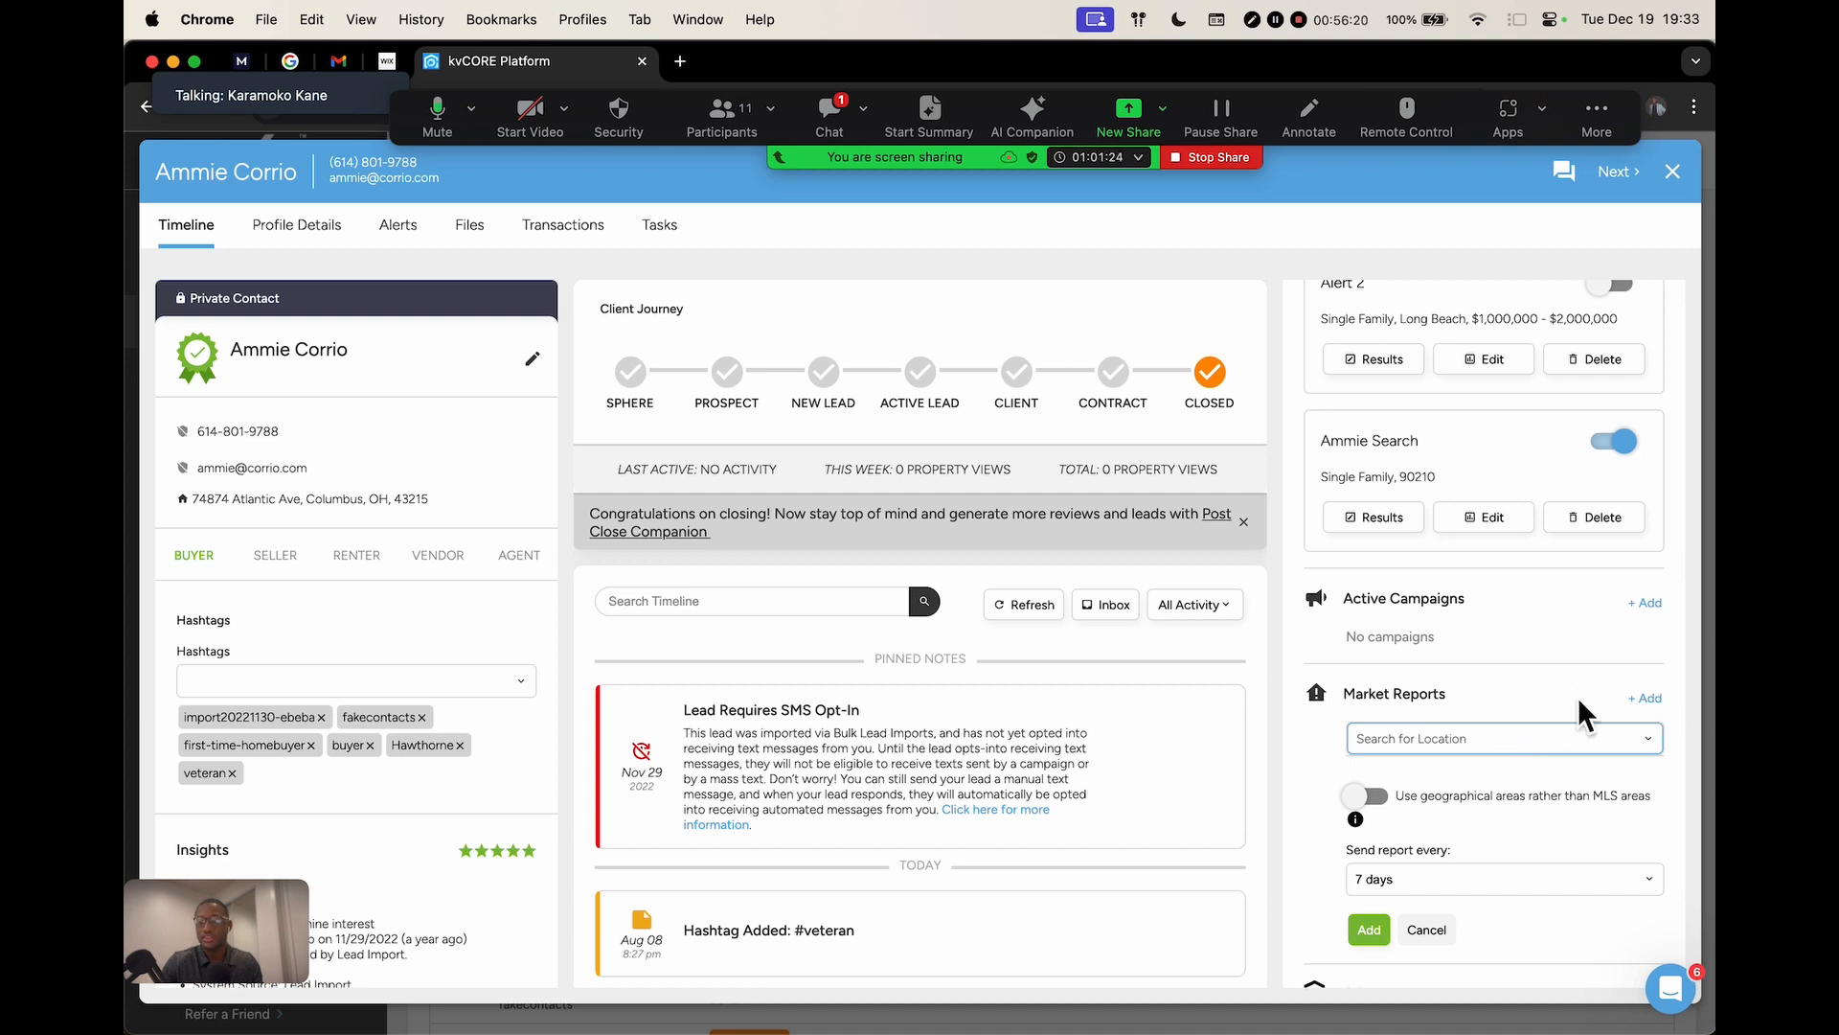
{"action": "left_click", "coordinate": [1633, 660]}
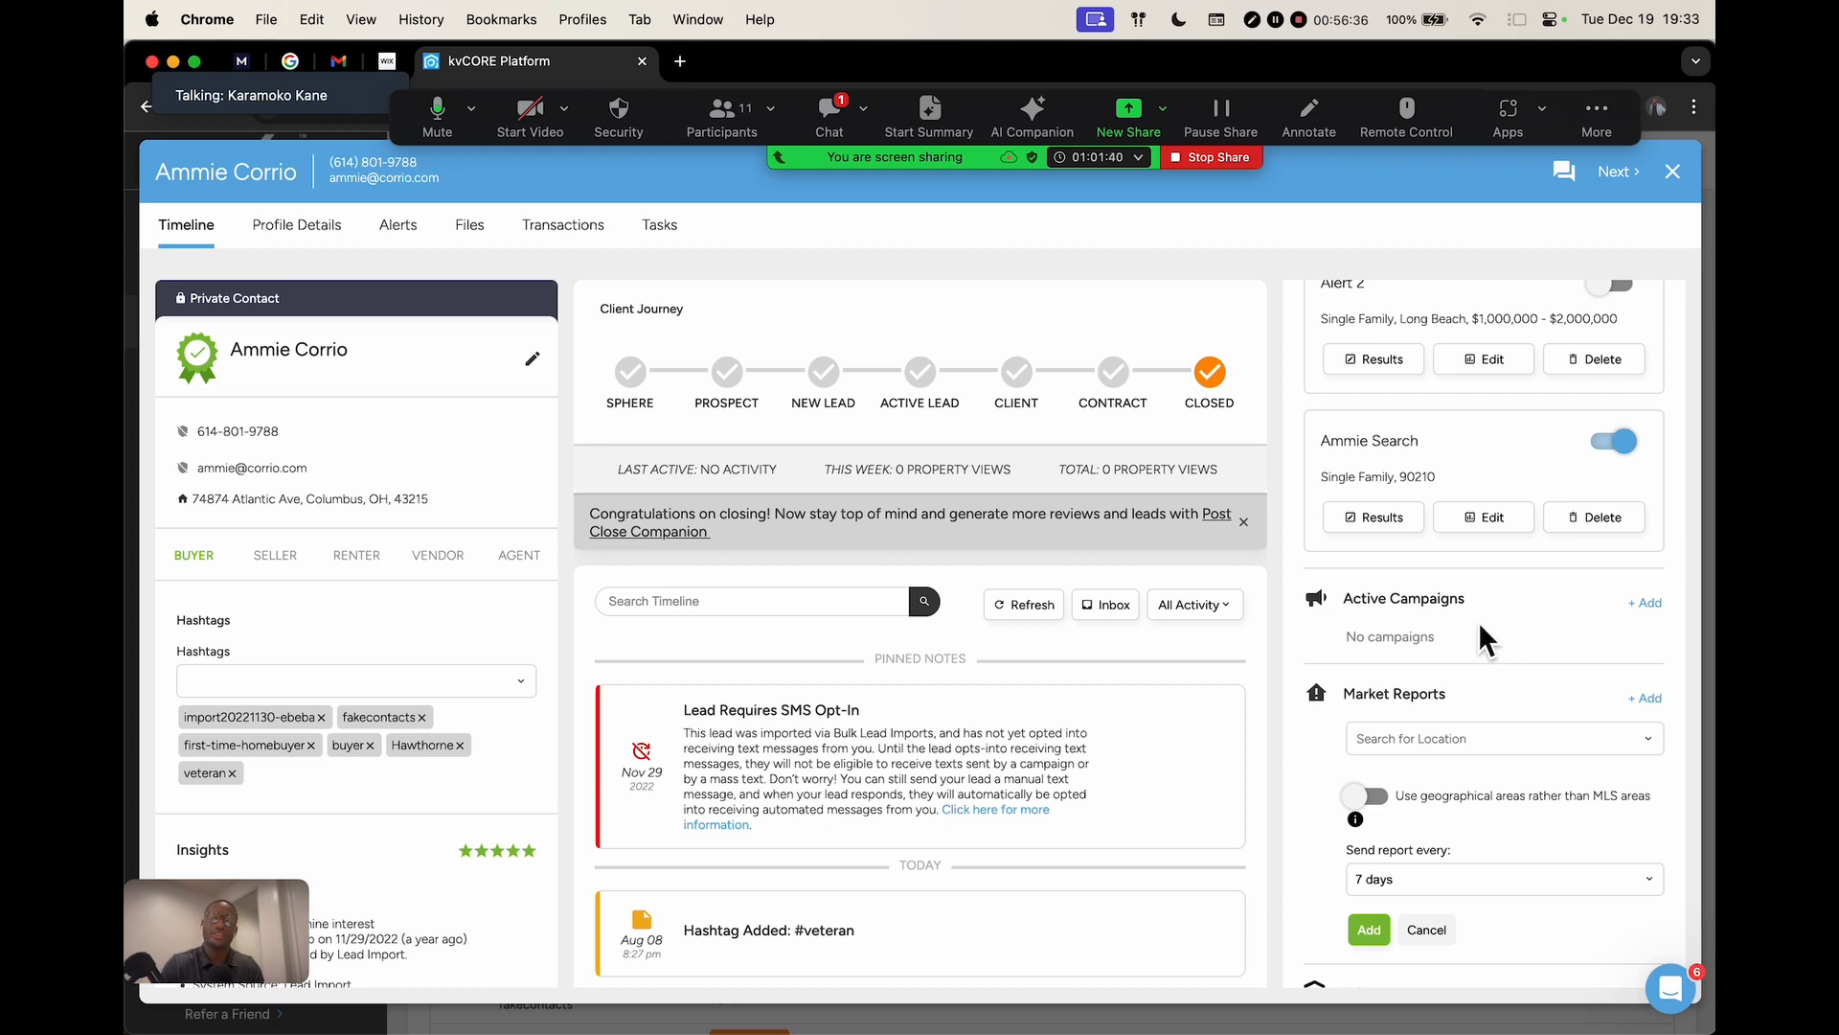
Read the meeting chat, then return to the Organic Leads presentation slide
{"action": "left_click", "coordinate": [830, 123]}
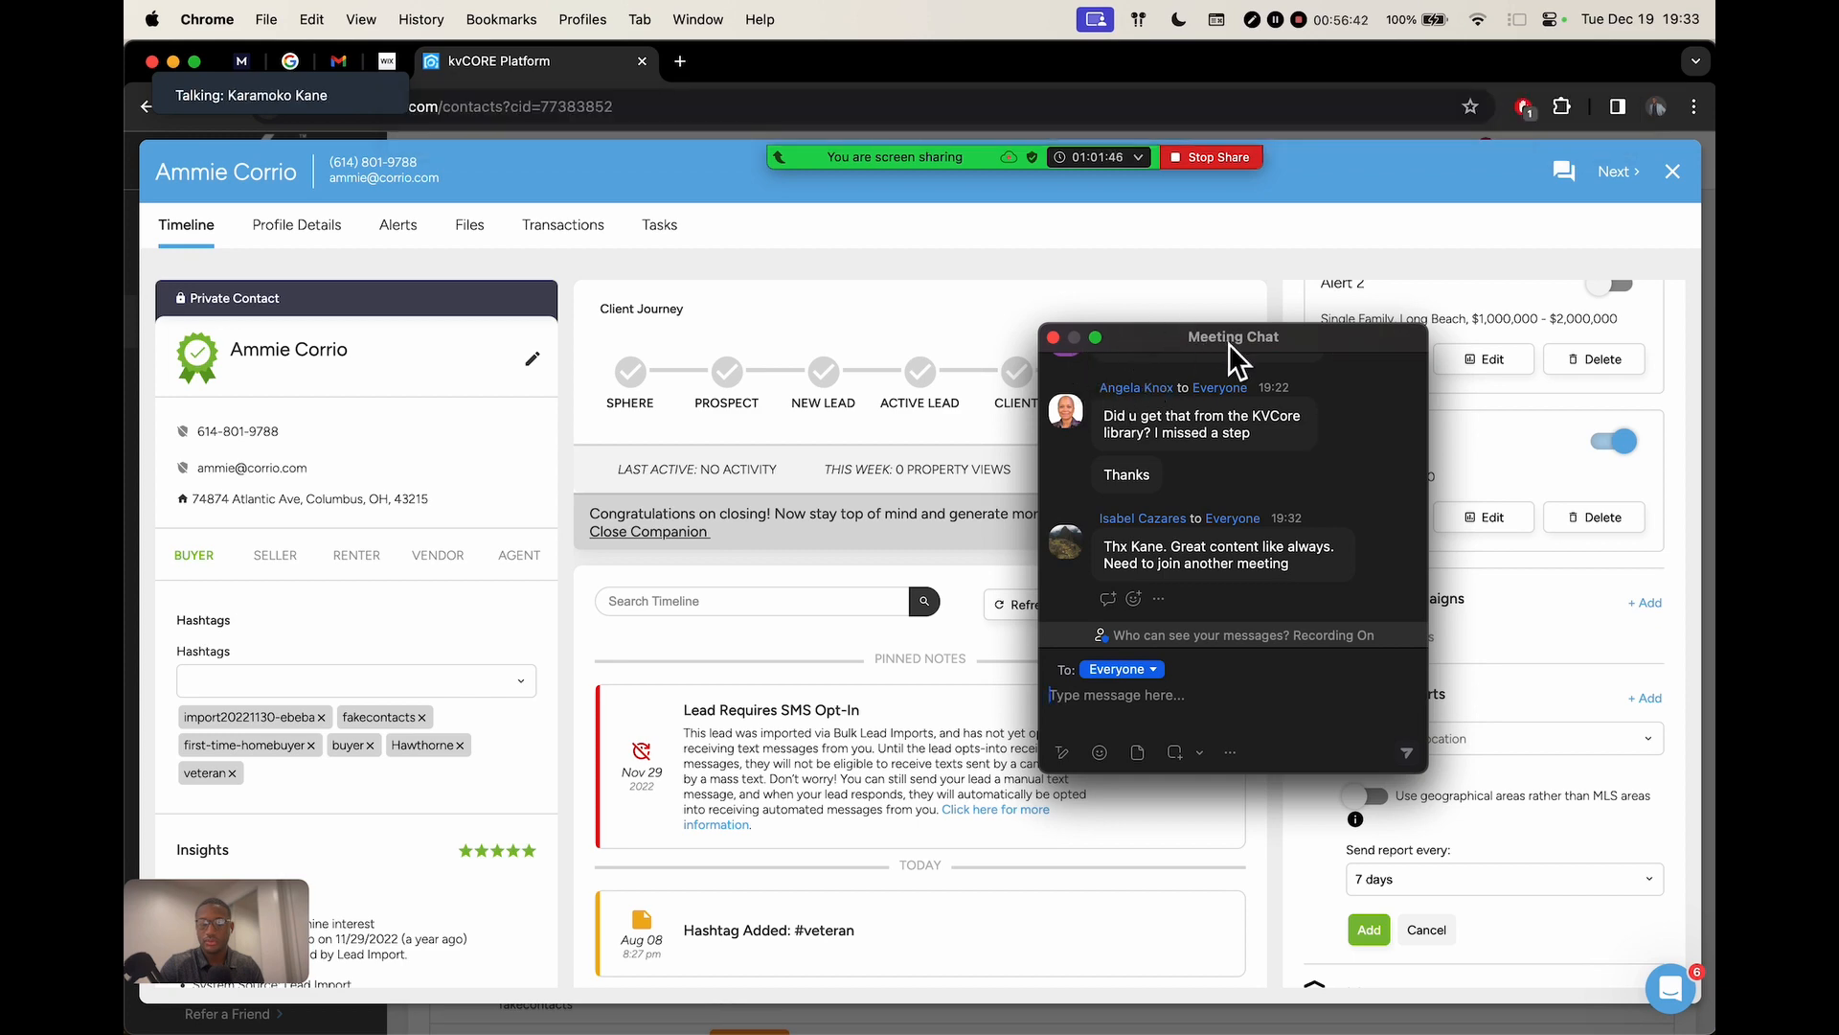
{"action": "left_click", "coordinate": [1054, 338]}
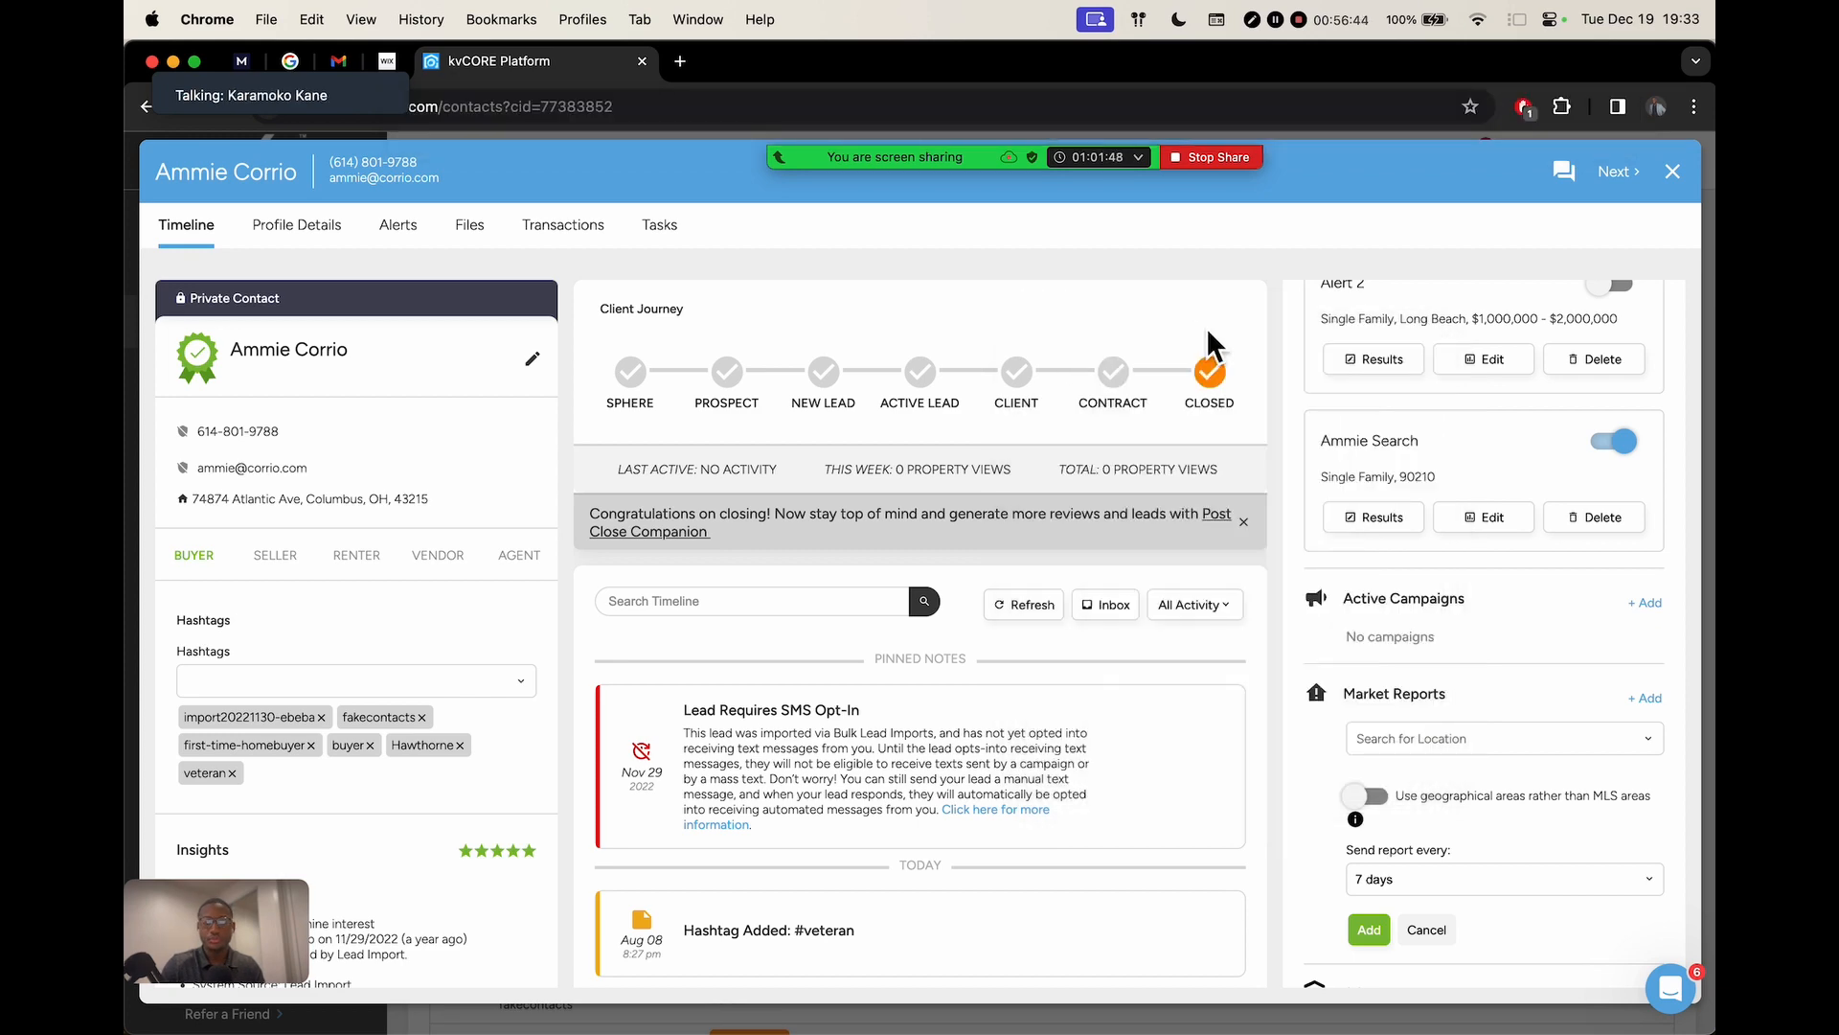
{"action": "key", "text": "ctrl+Right"}
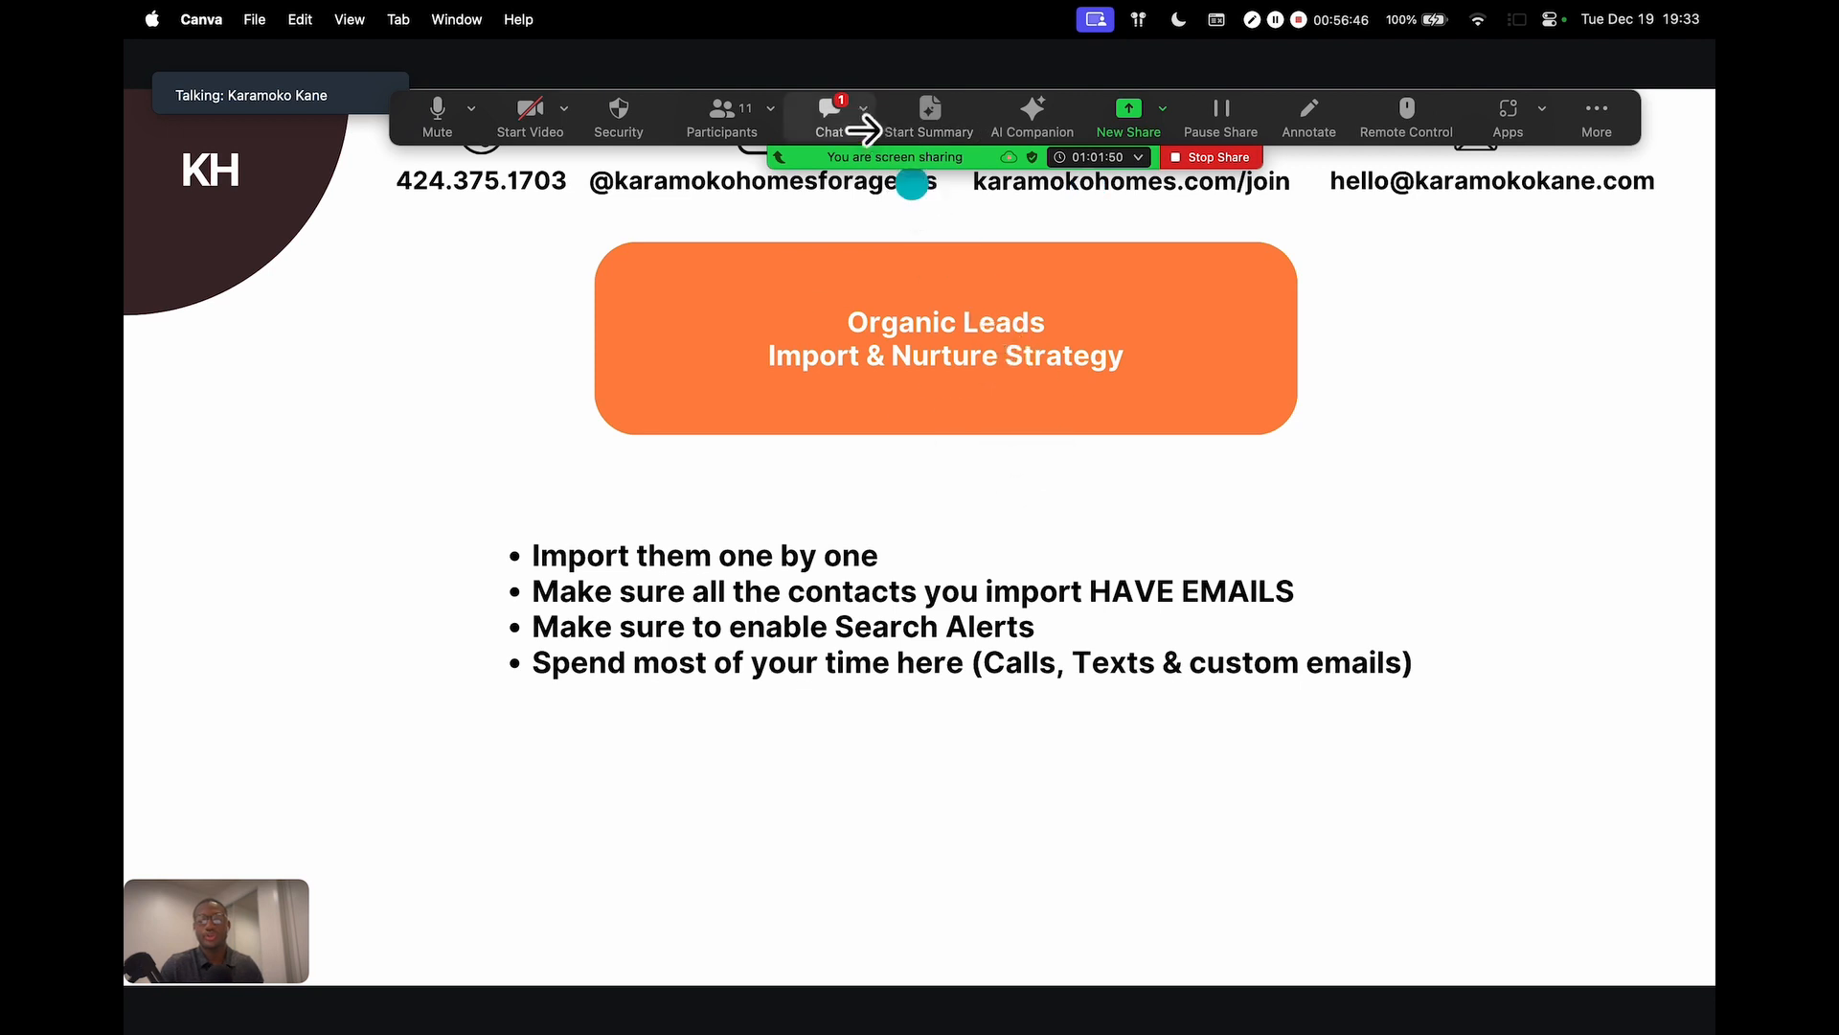
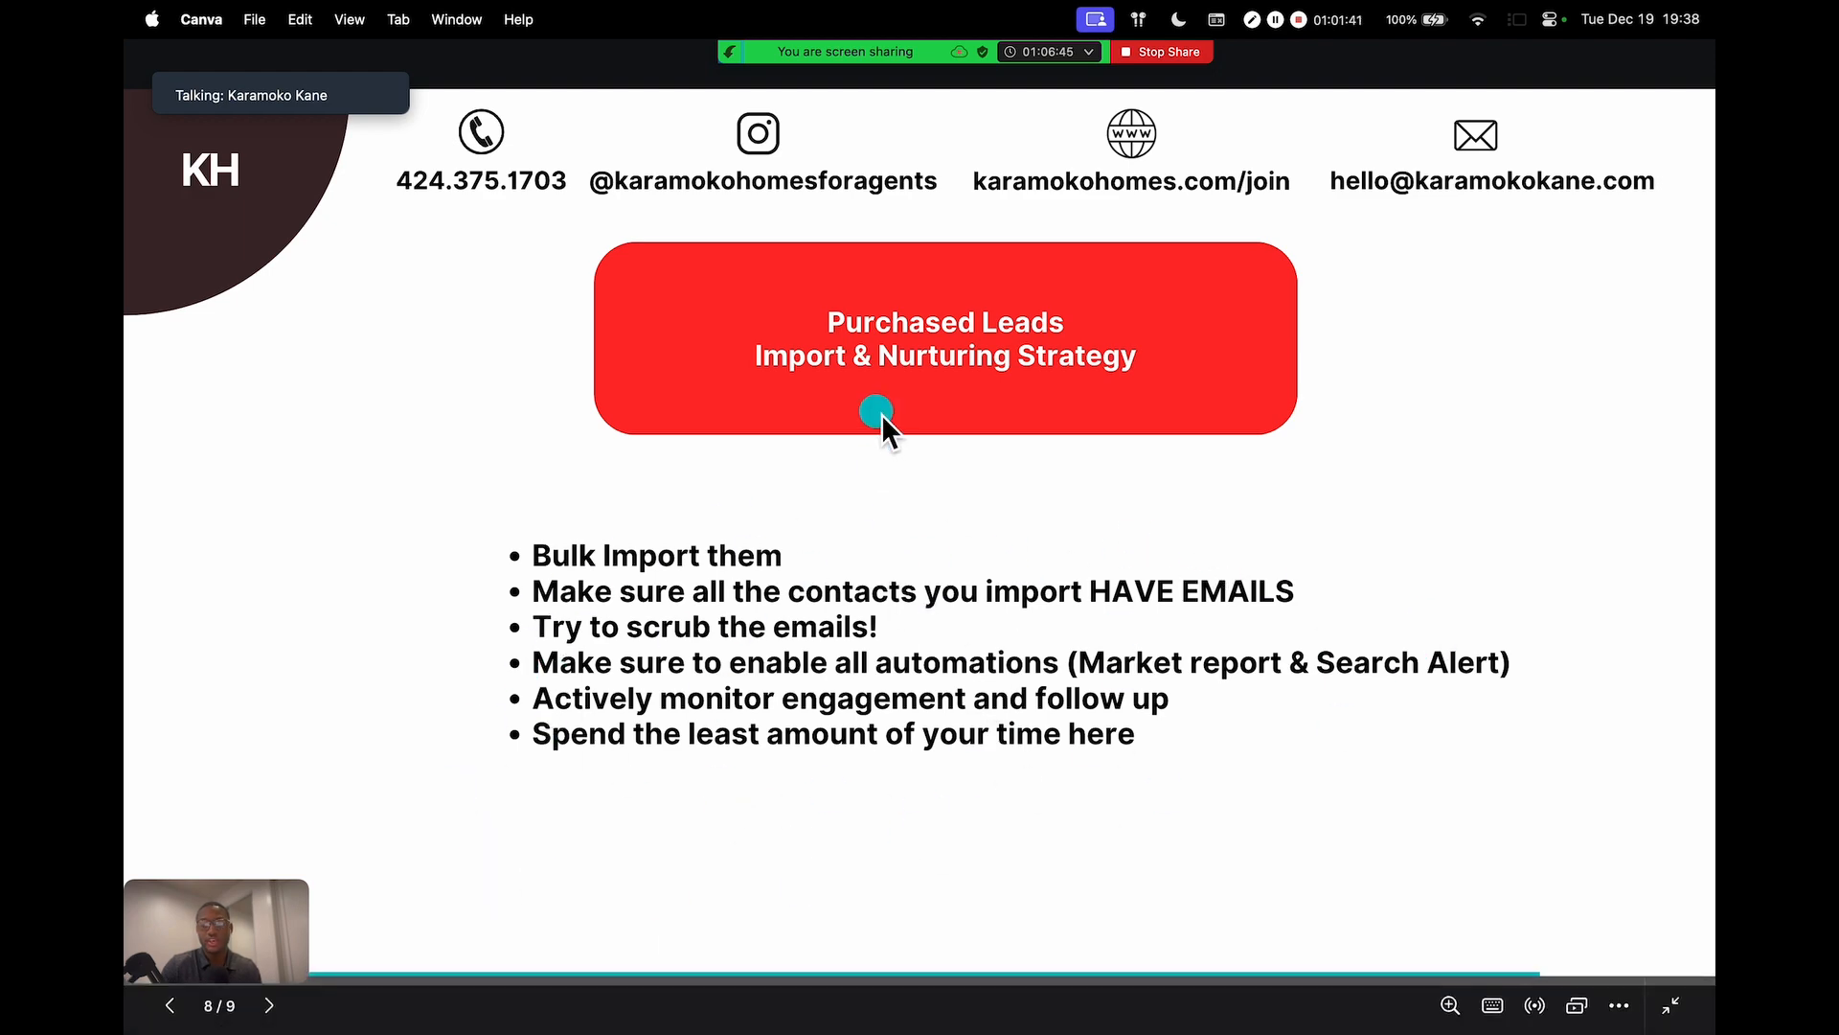
Switch to kvCORE, close the contact's record, and go to the Dashboard
{"action": "key", "text": "ctrl+Left"}
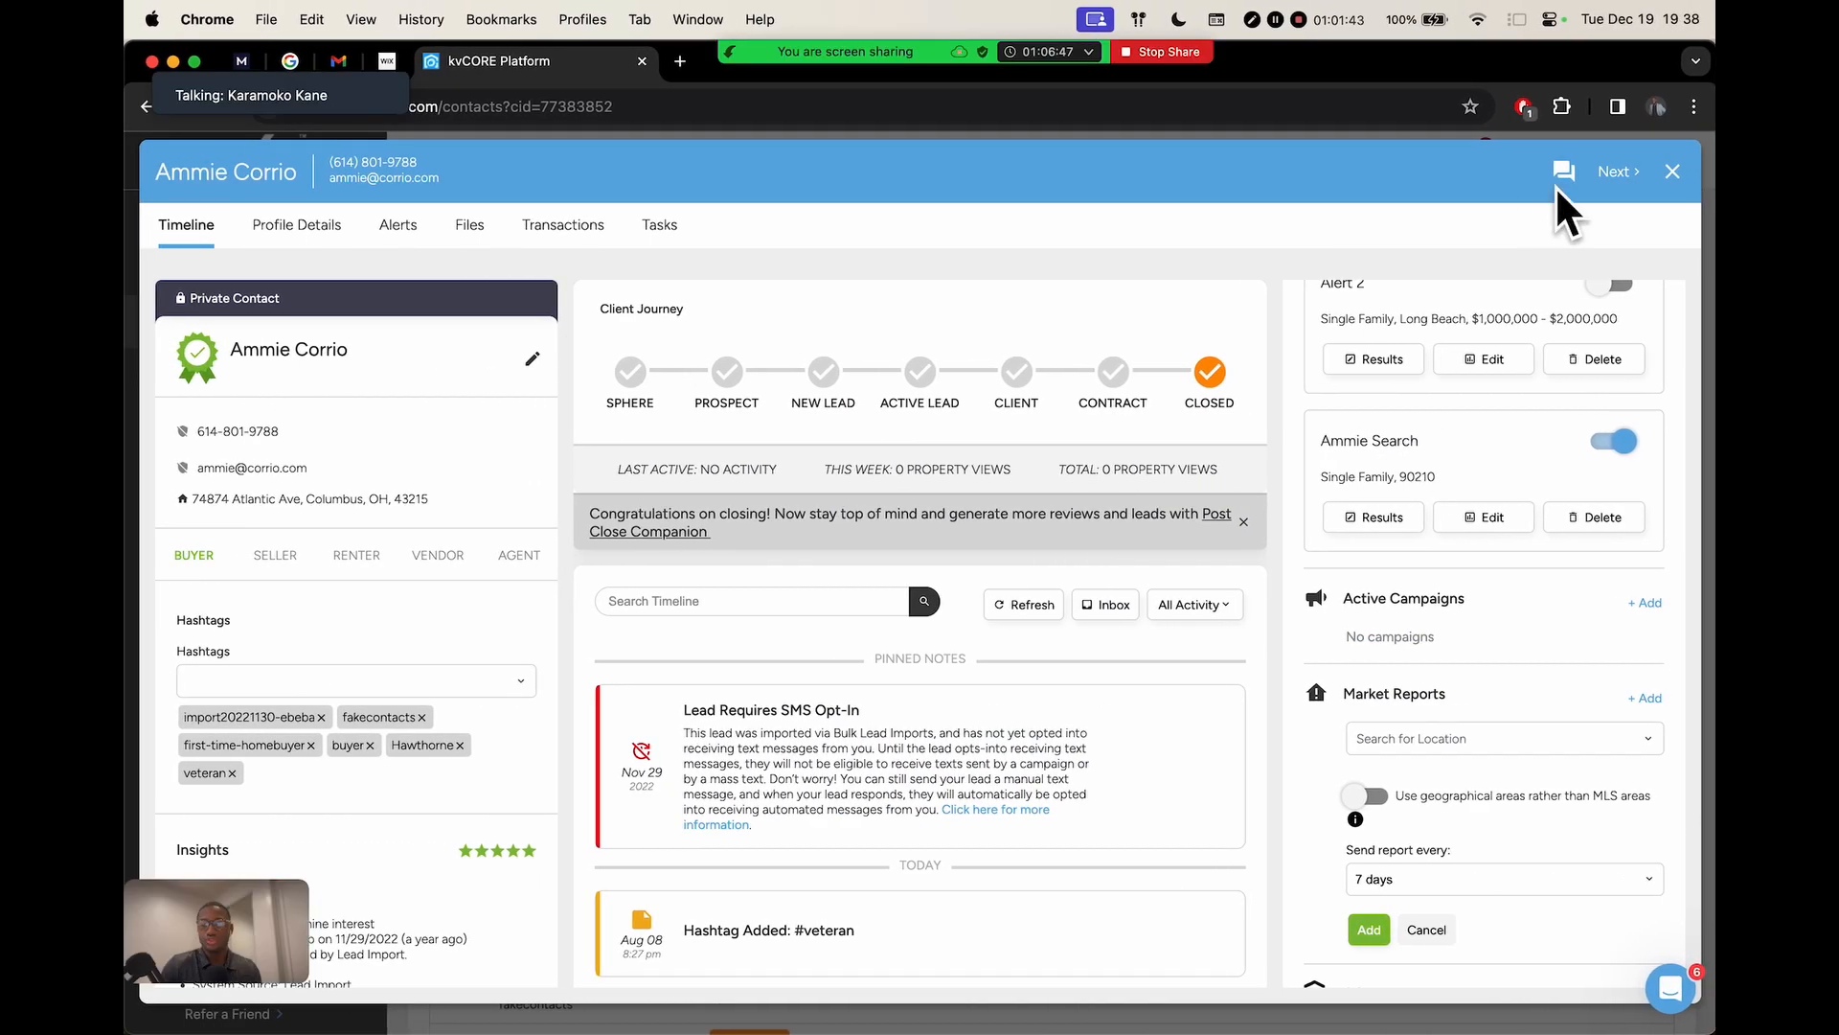
{"action": "left_click", "coordinate": [1673, 170]}
{"action": "left_click", "coordinate": [240, 231]}
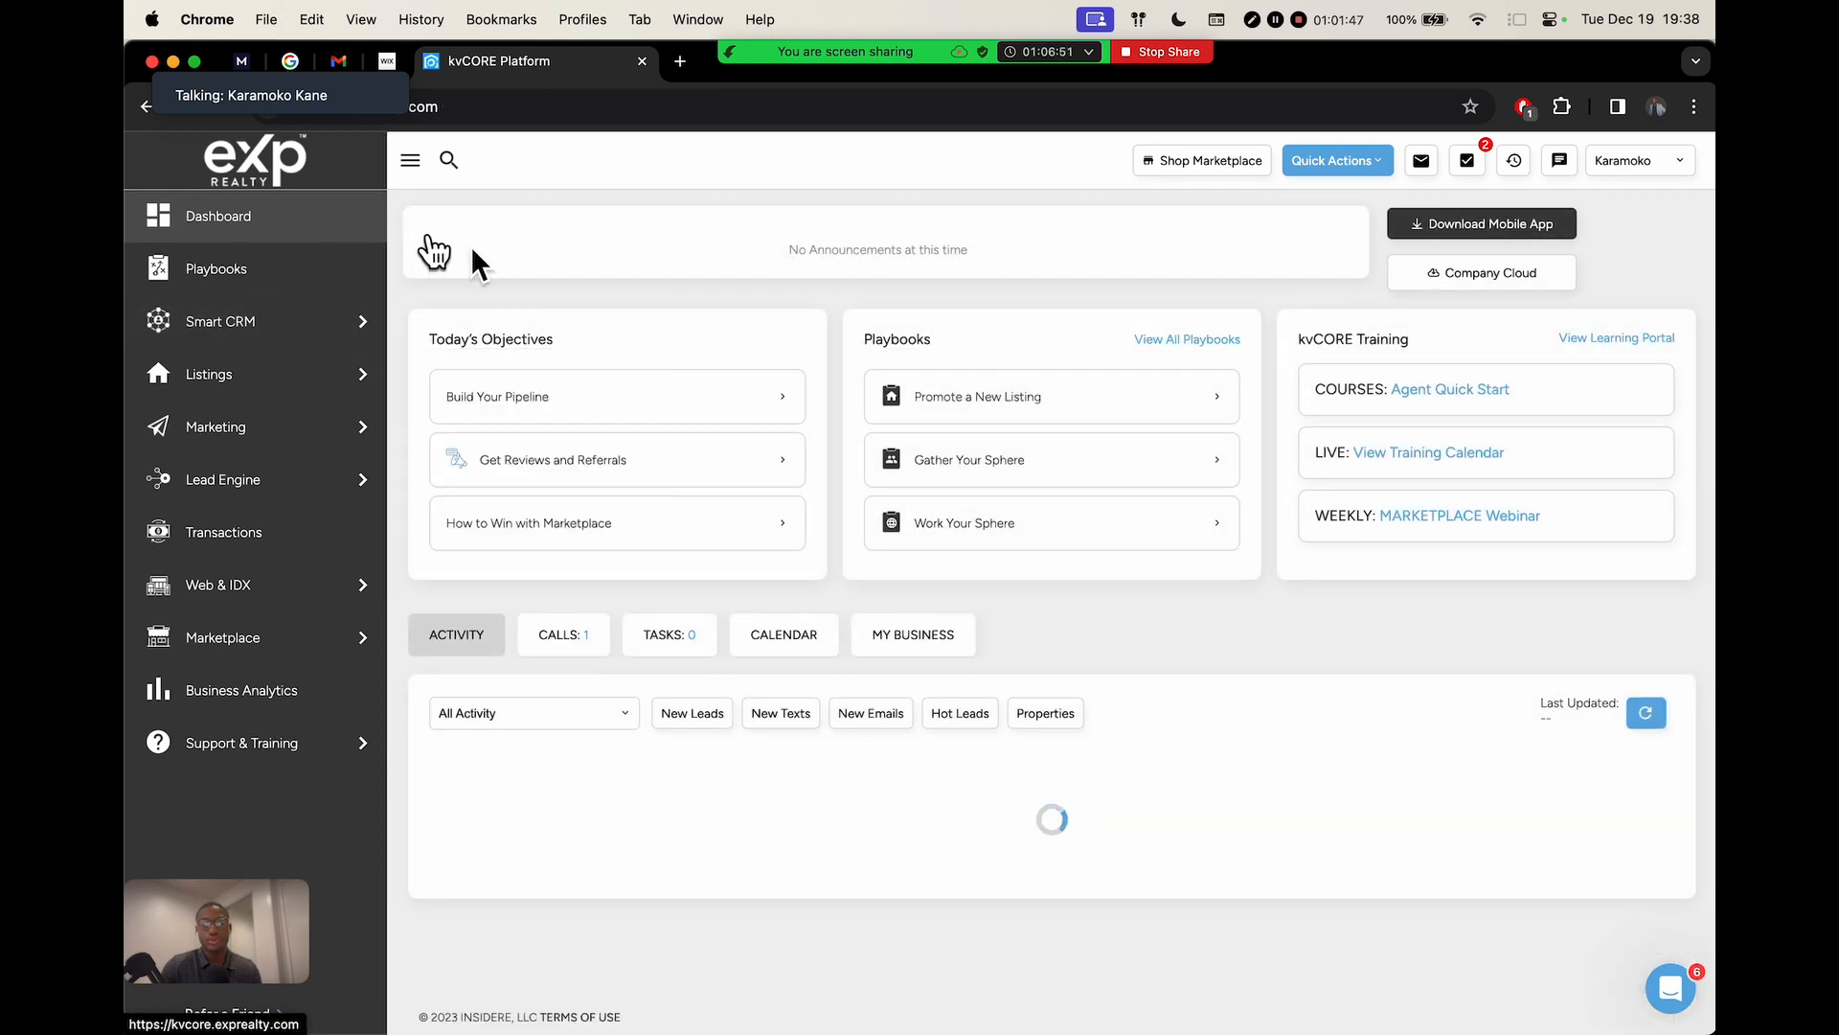
Scroll through the dashboard's lead Activity cards, then return to the Purchased Leads slide
{"action": "scroll", "coordinate": [794, 251], "scroll_direction": "down", "scroll_amount": 5}
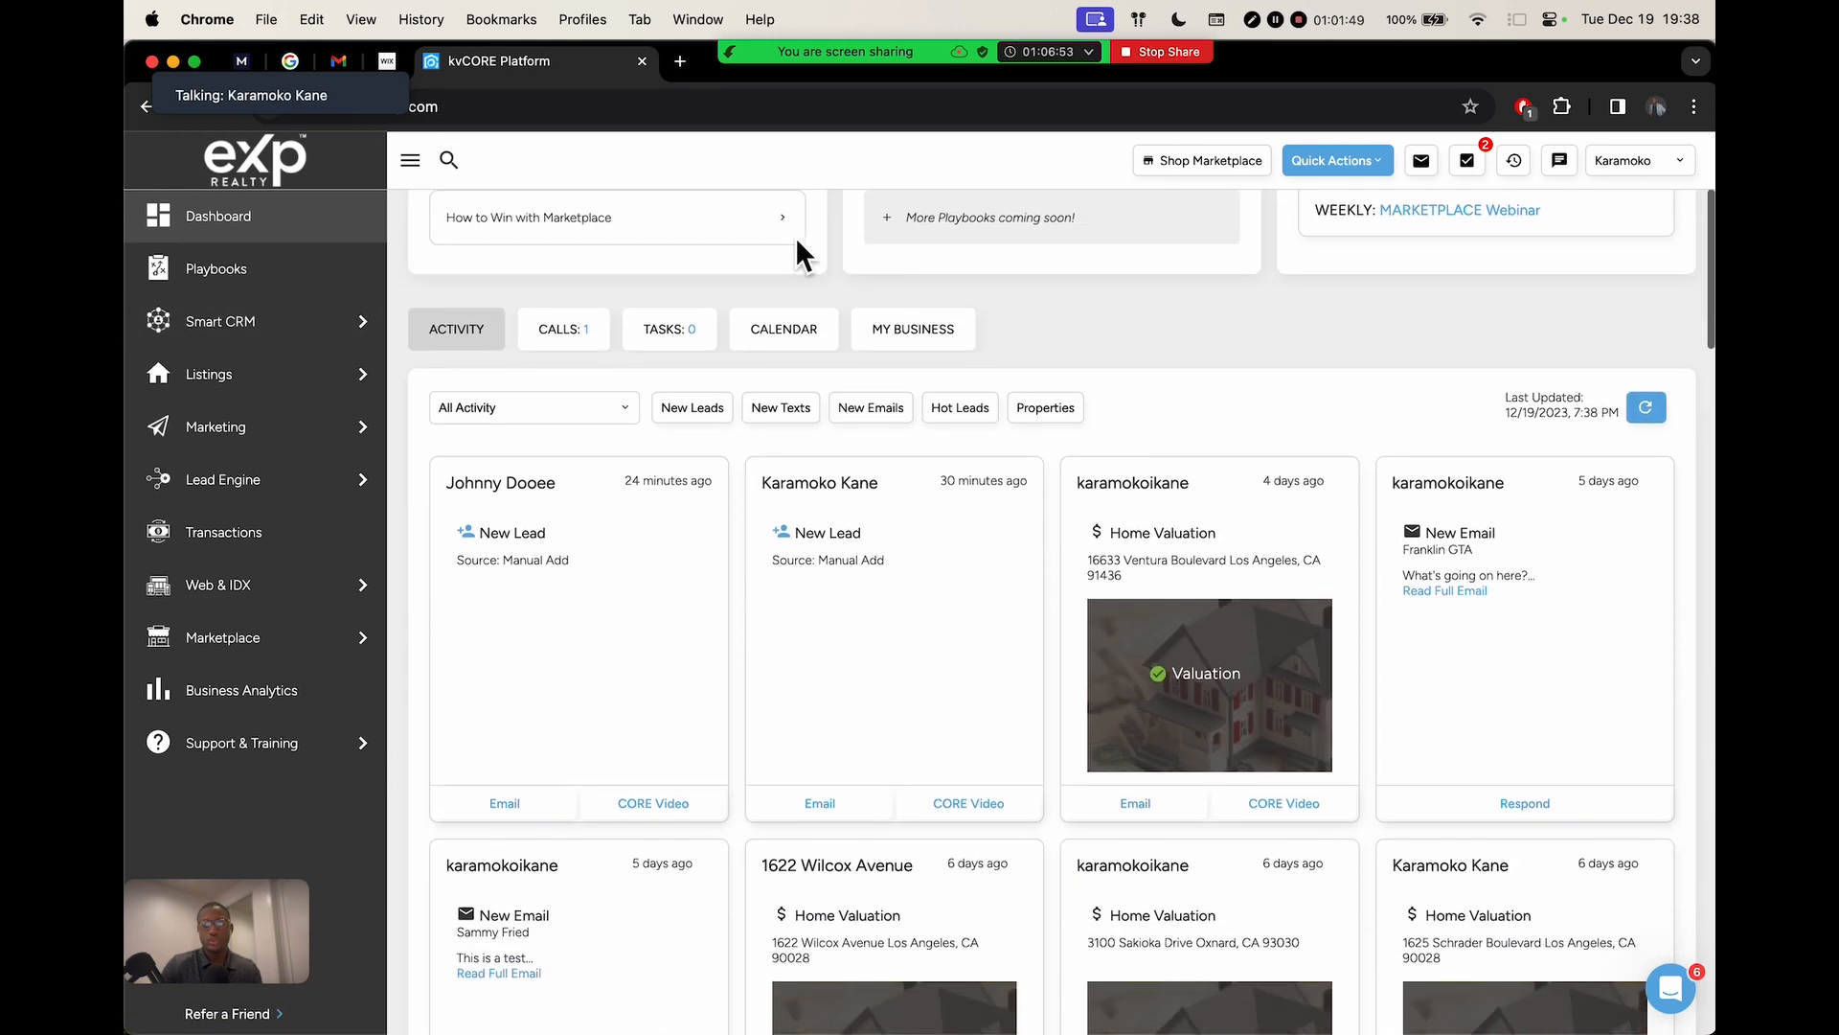
{"action": "scroll", "coordinate": [657, 272], "scroll_direction": "down", "scroll_amount": 20}
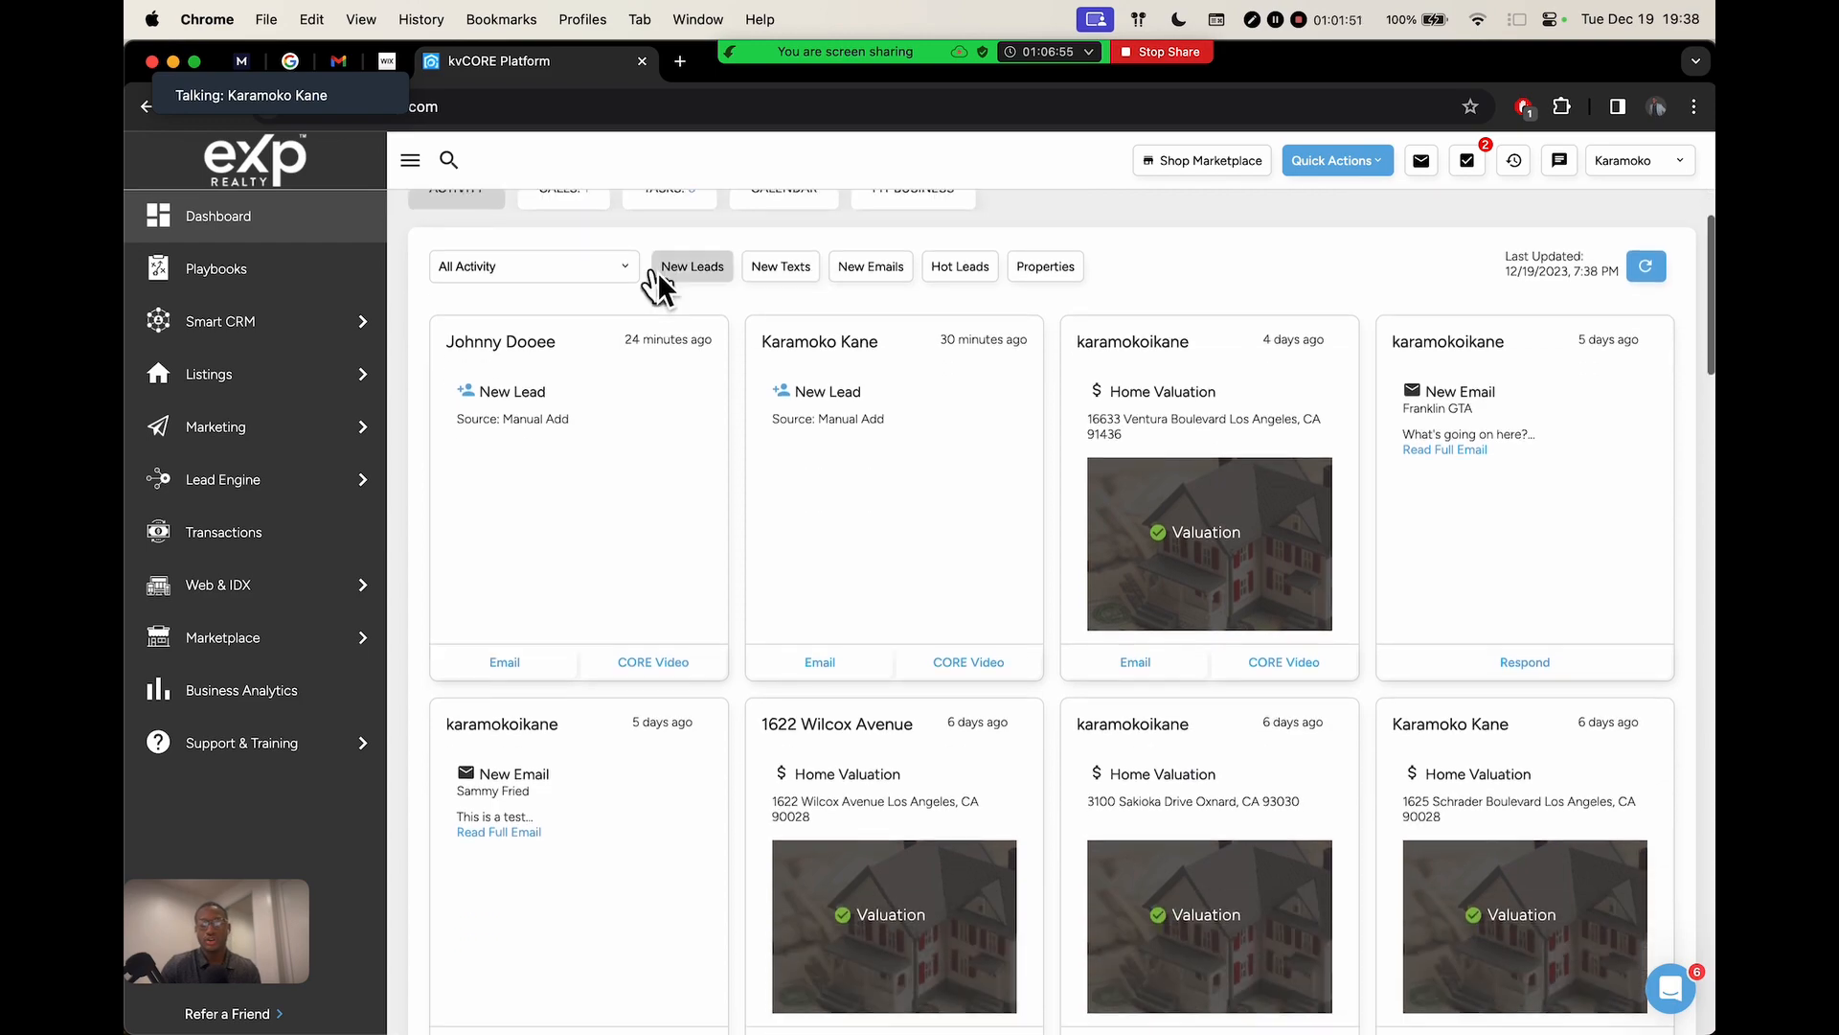
{"action": "scroll", "coordinate": [659, 287], "scroll_direction": "up", "scroll_amount": 3}
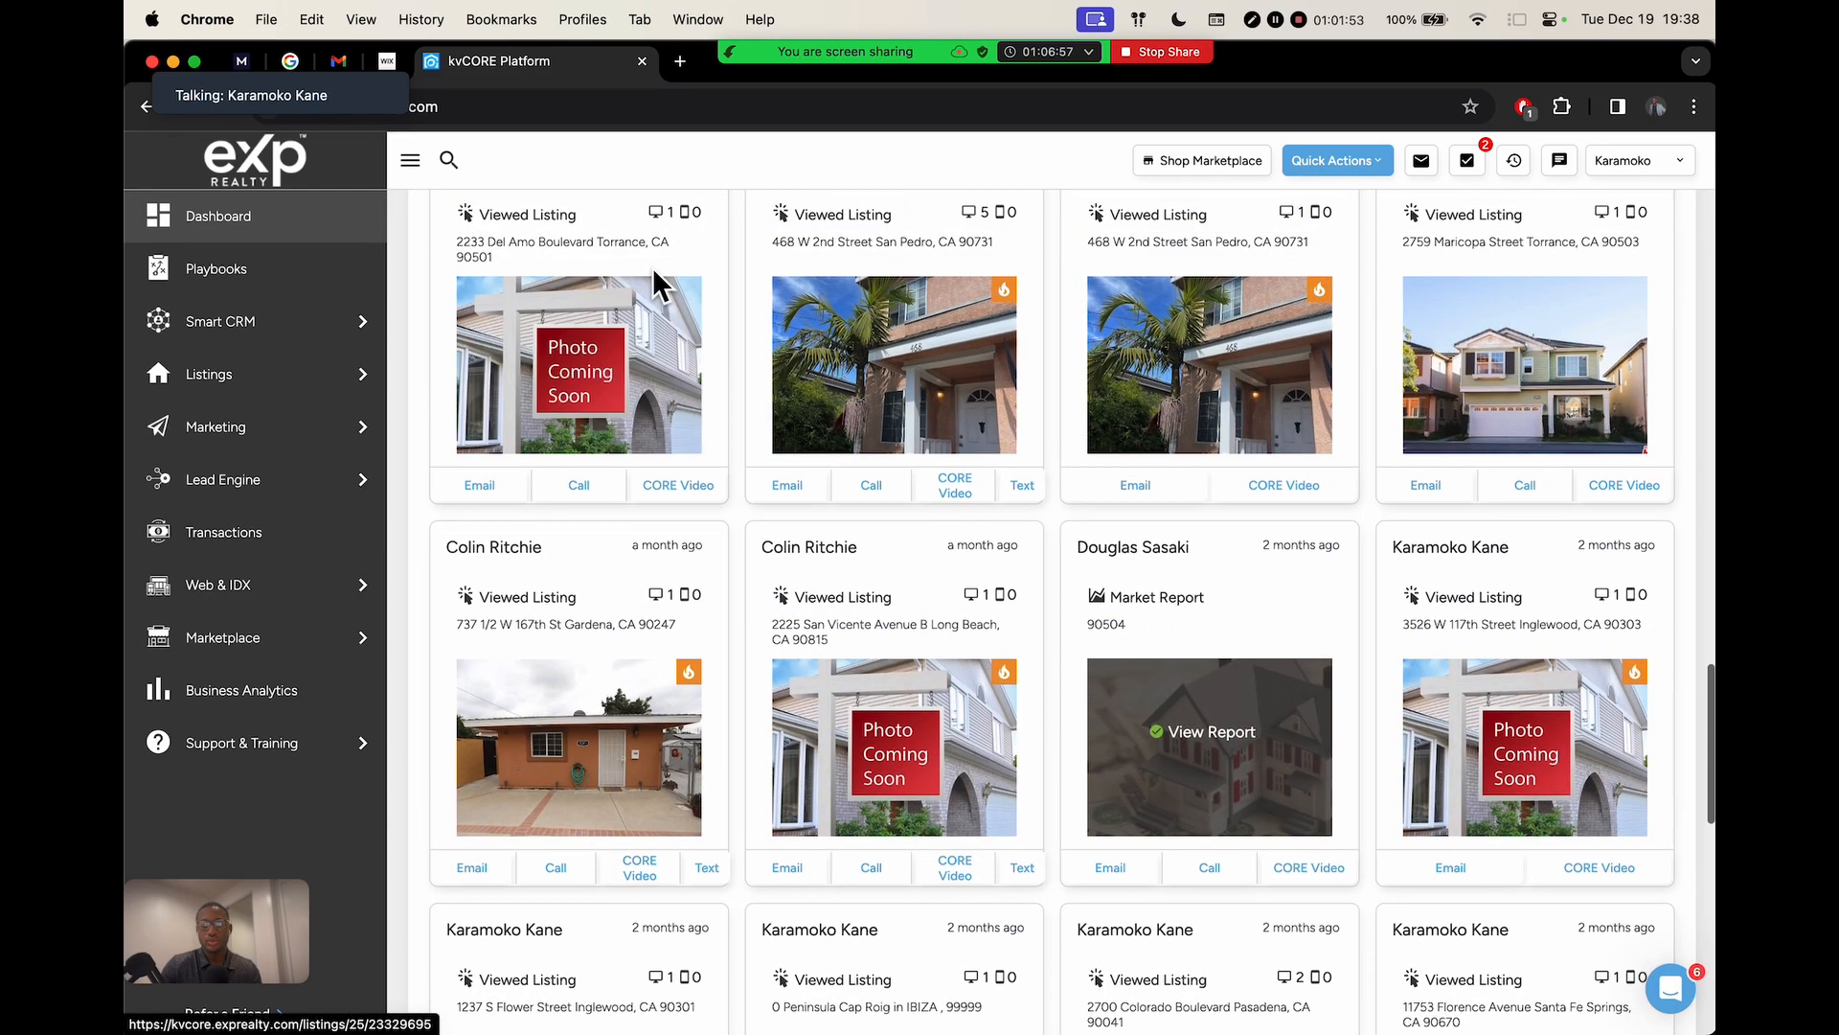
{"action": "scroll", "coordinate": [728, 316], "scroll_direction": "up", "scroll_amount": 1}
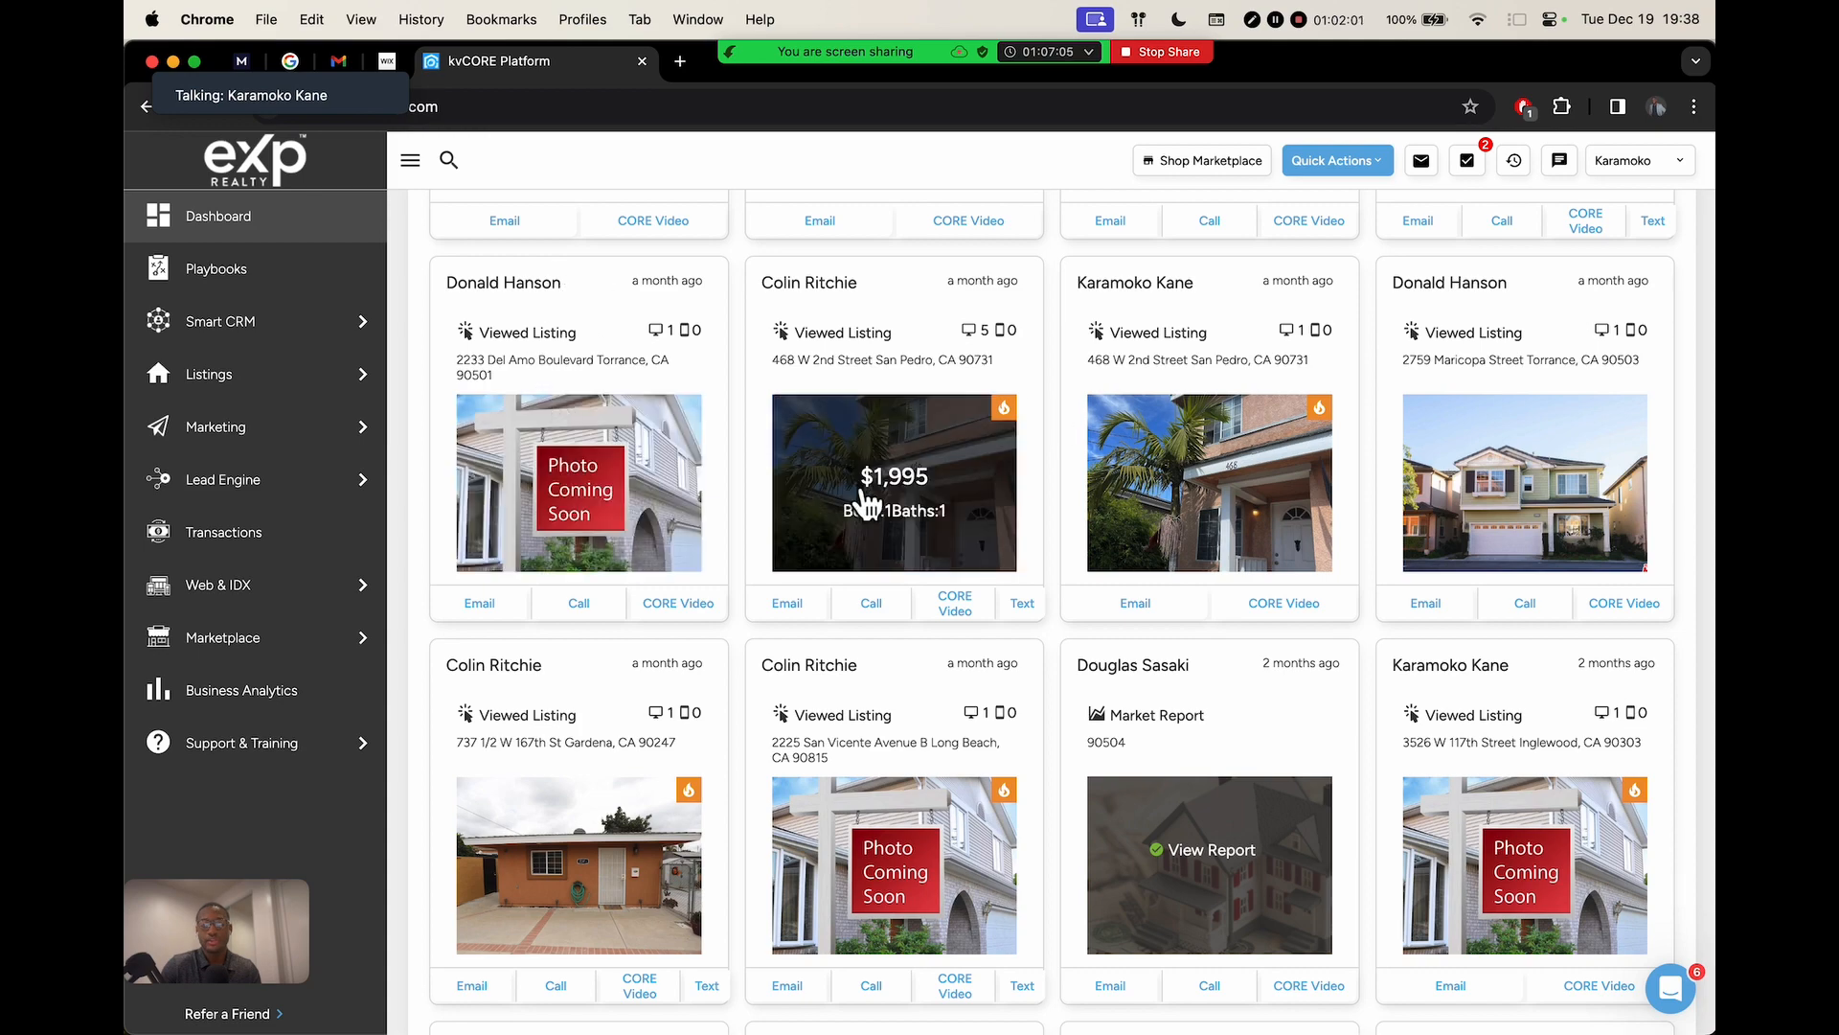
{"action": "scroll", "coordinate": [944, 435], "scroll_direction": "down", "scroll_amount": 2}
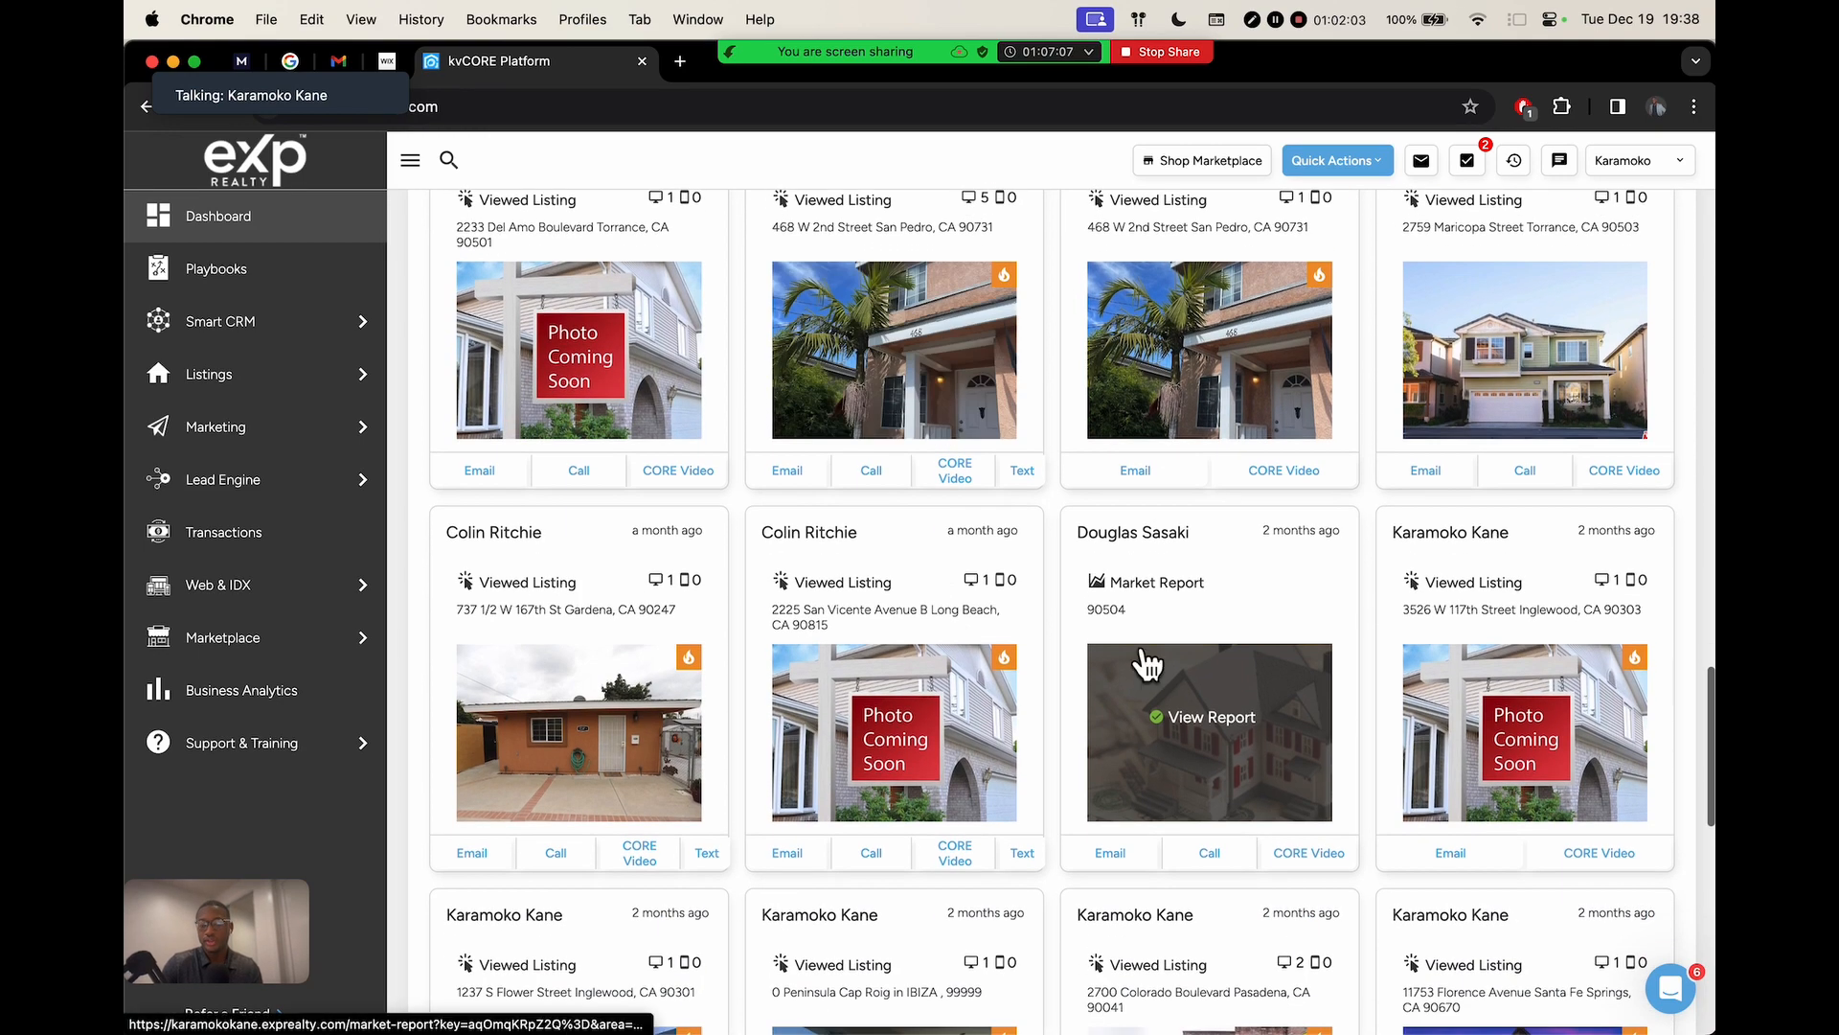
{"action": "scroll", "coordinate": [1216, 613], "scroll_direction": "up", "scroll_amount": 5}
{"action": "scroll", "coordinate": [1215, 612], "scroll_direction": "down", "scroll_amount": 5}
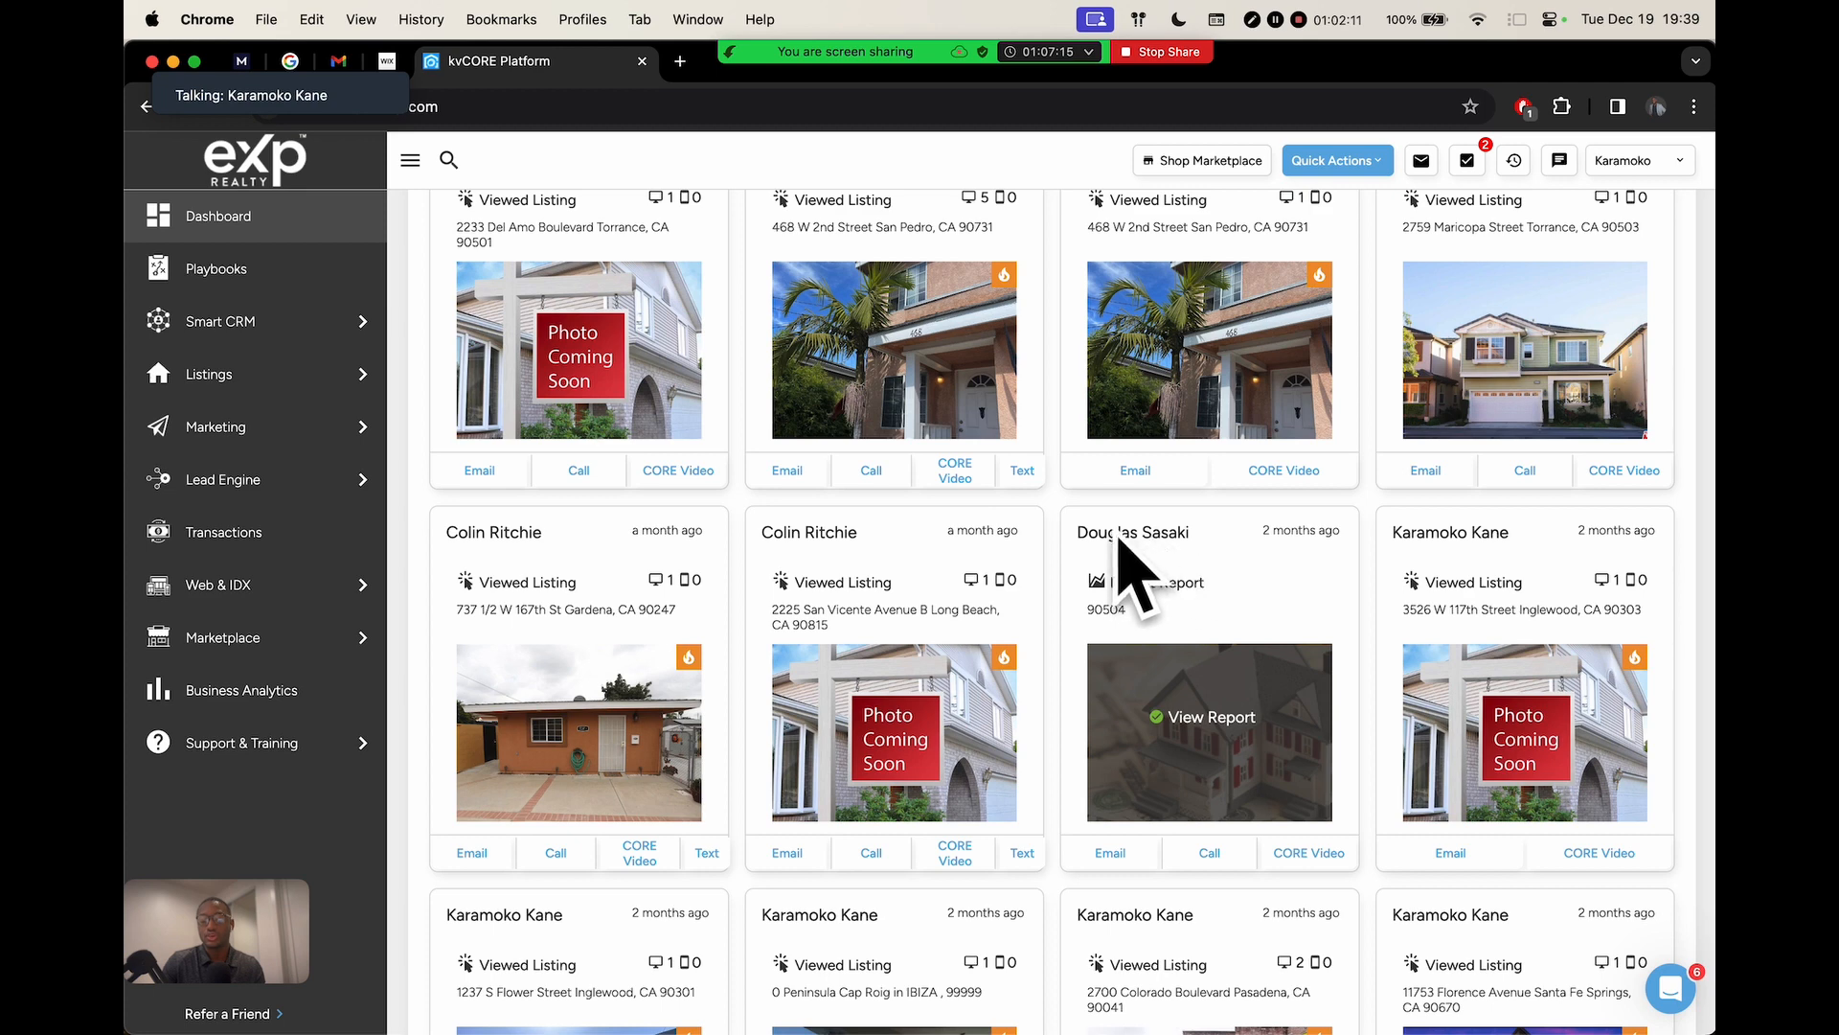
{"action": "scroll", "coordinate": [1150, 499], "scroll_direction": "up", "scroll_amount": 1}
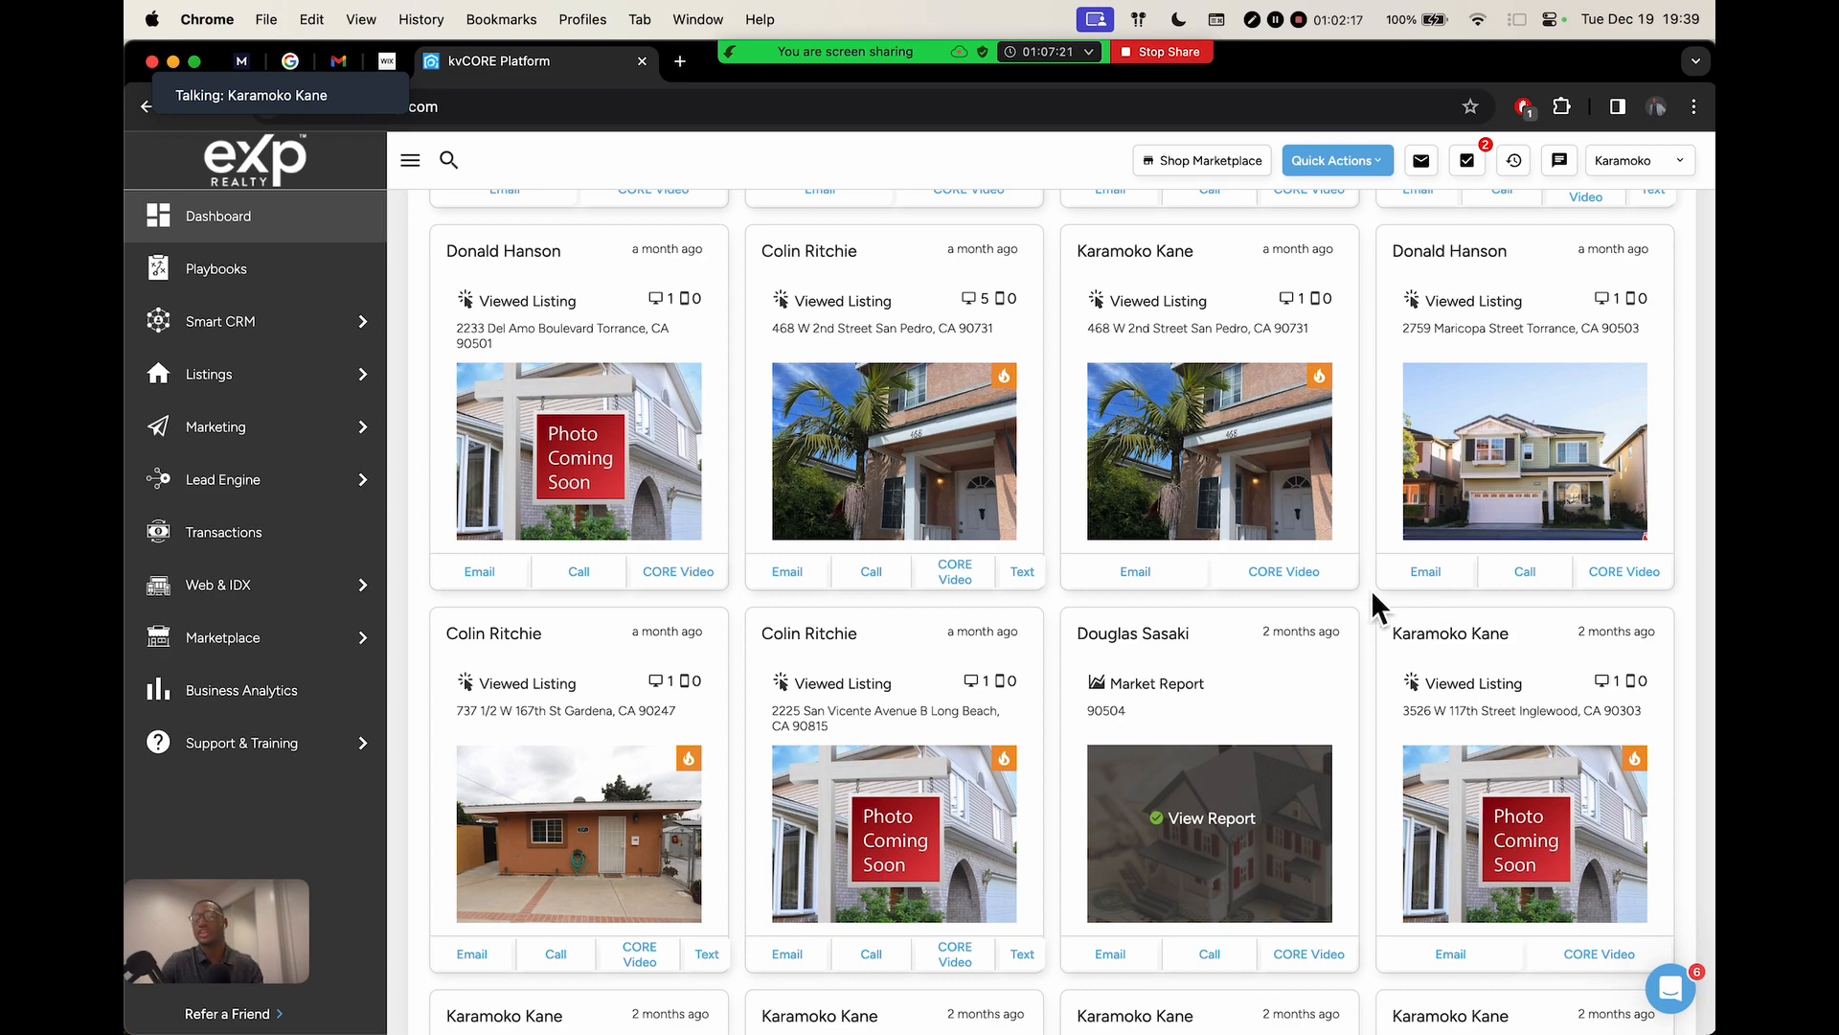
{"action": "key", "text": "ctrl+Right"}
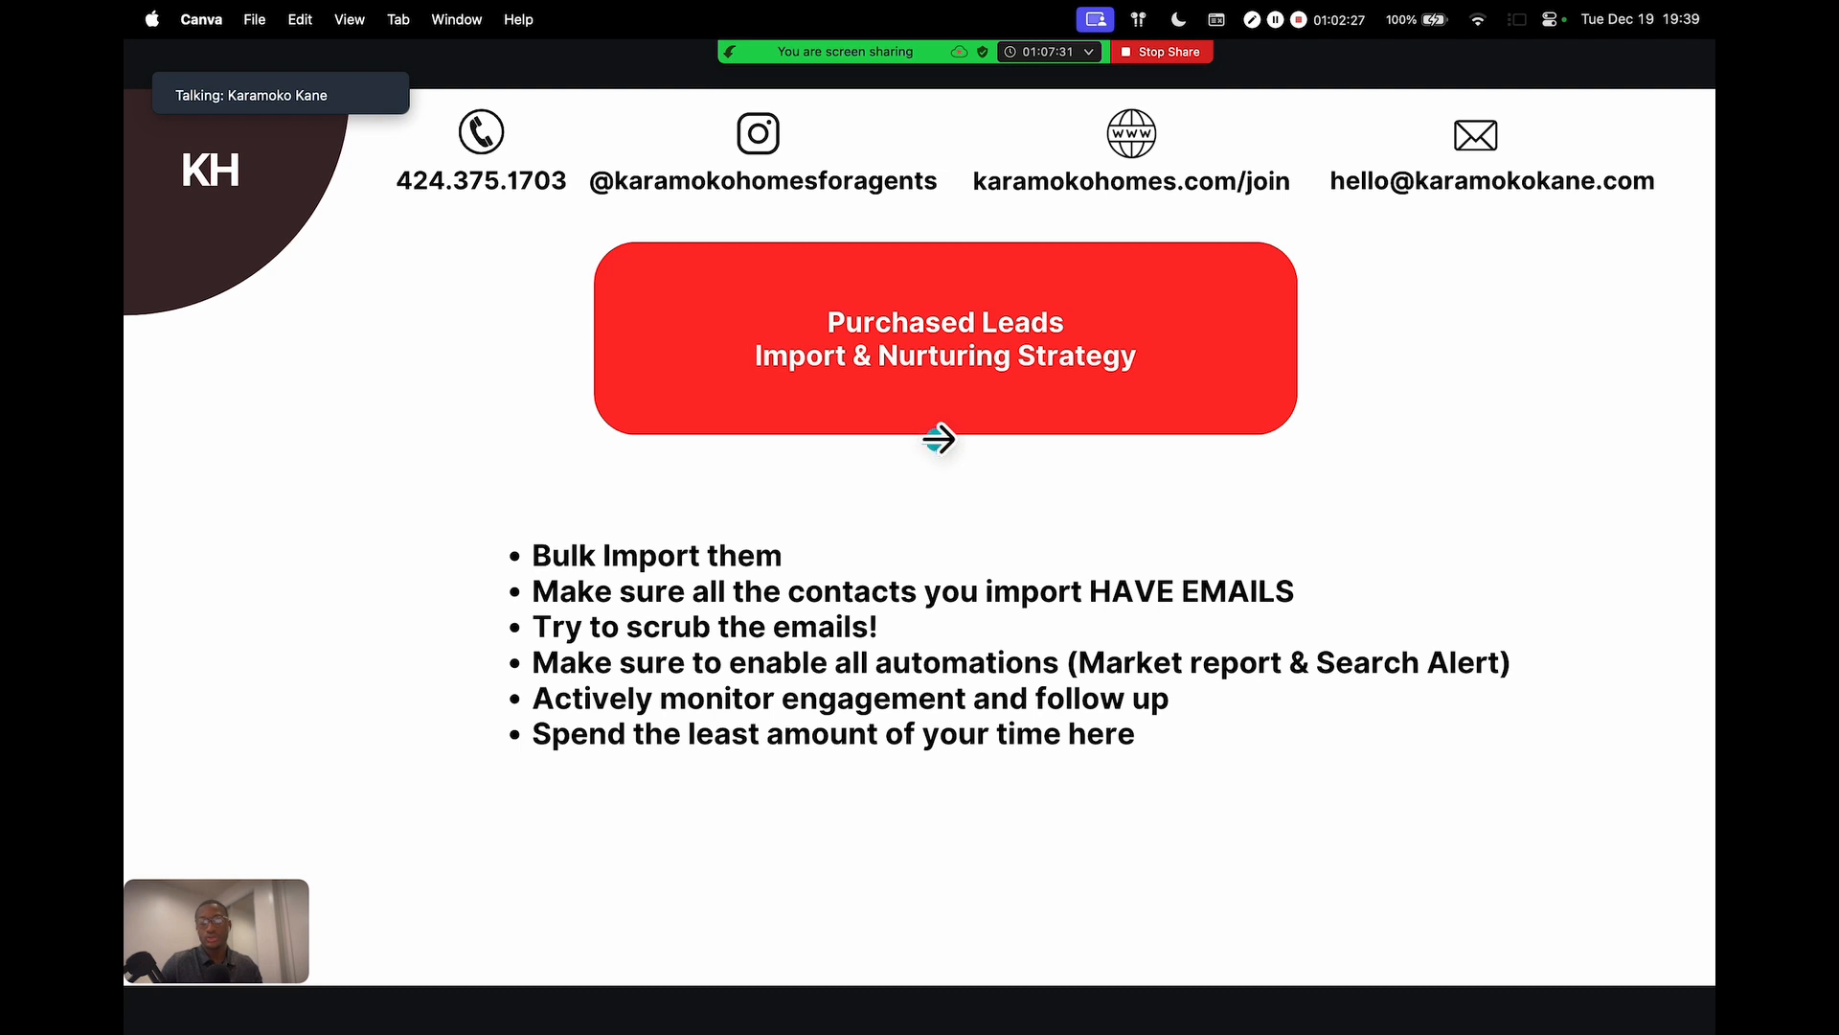
Open and close the meeting's participant list, returning focus to the slide
{"action": "mouse_move", "coordinate": [762, 61]}
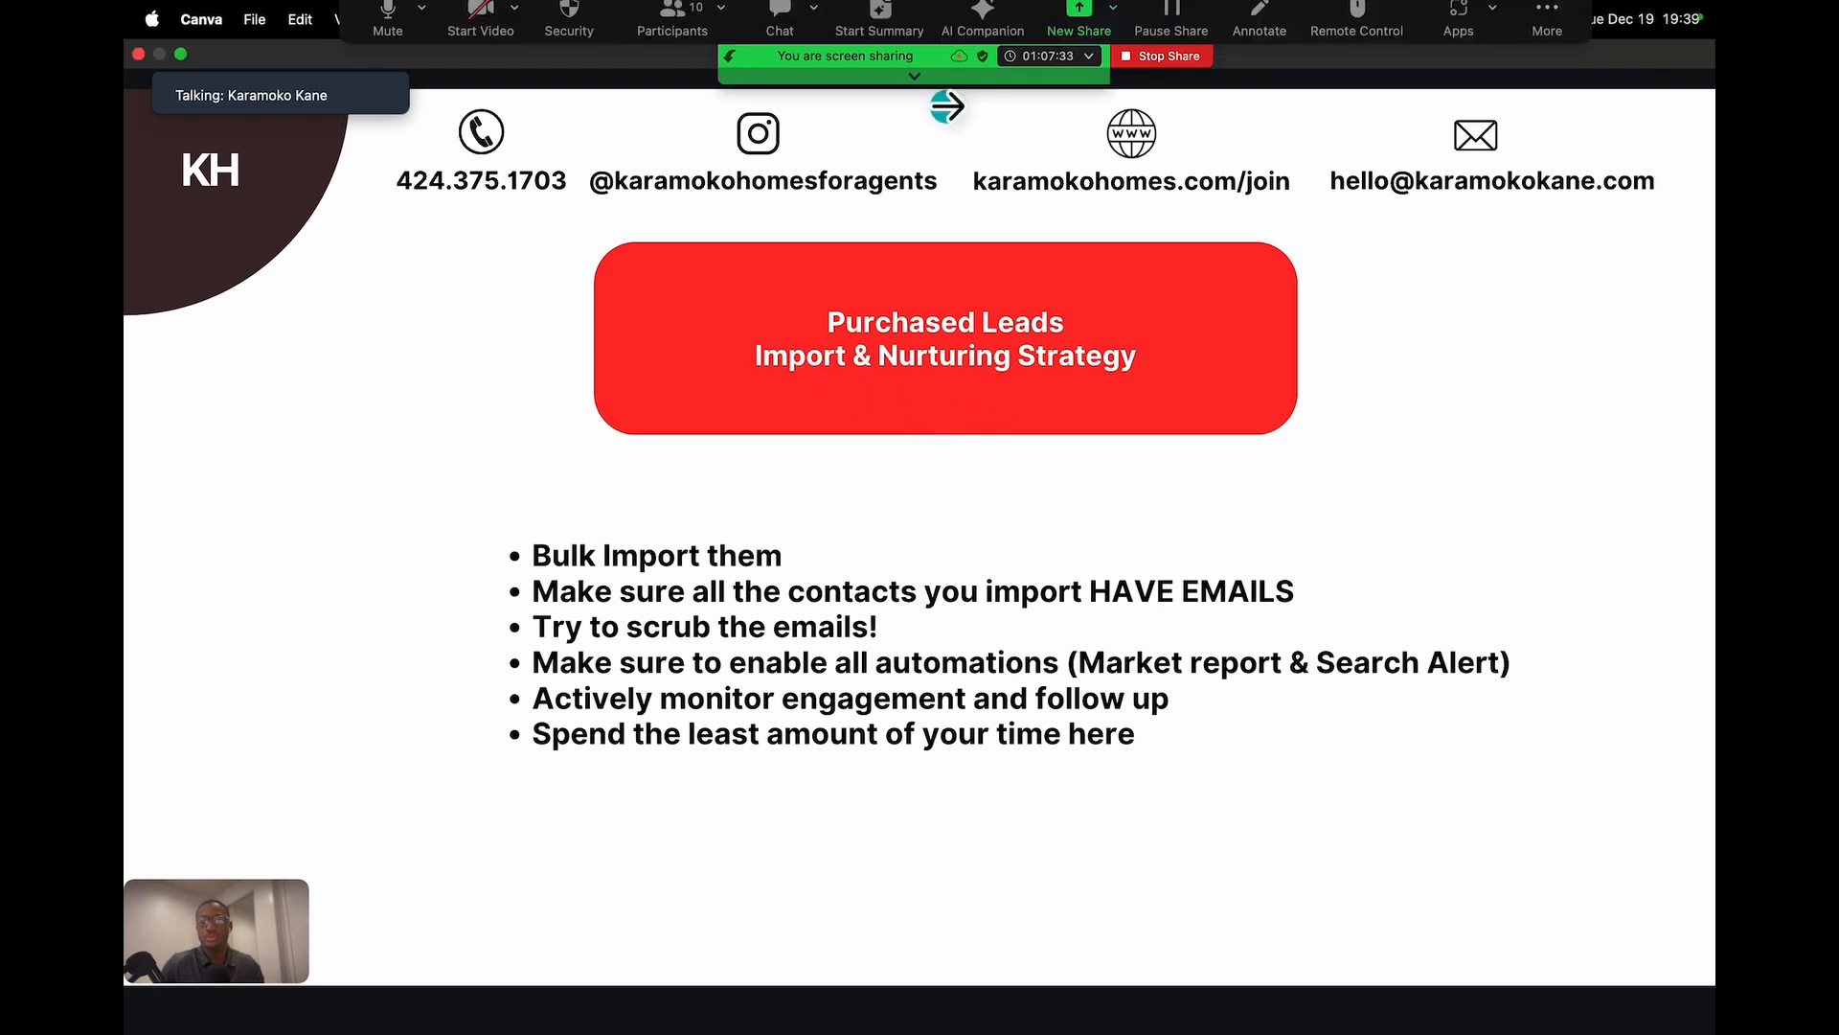
{"action": "left_click", "coordinate": [689, 72]}
{"action": "left_click", "coordinate": [688, 72]}
{"action": "left_click", "coordinate": [923, 305]}
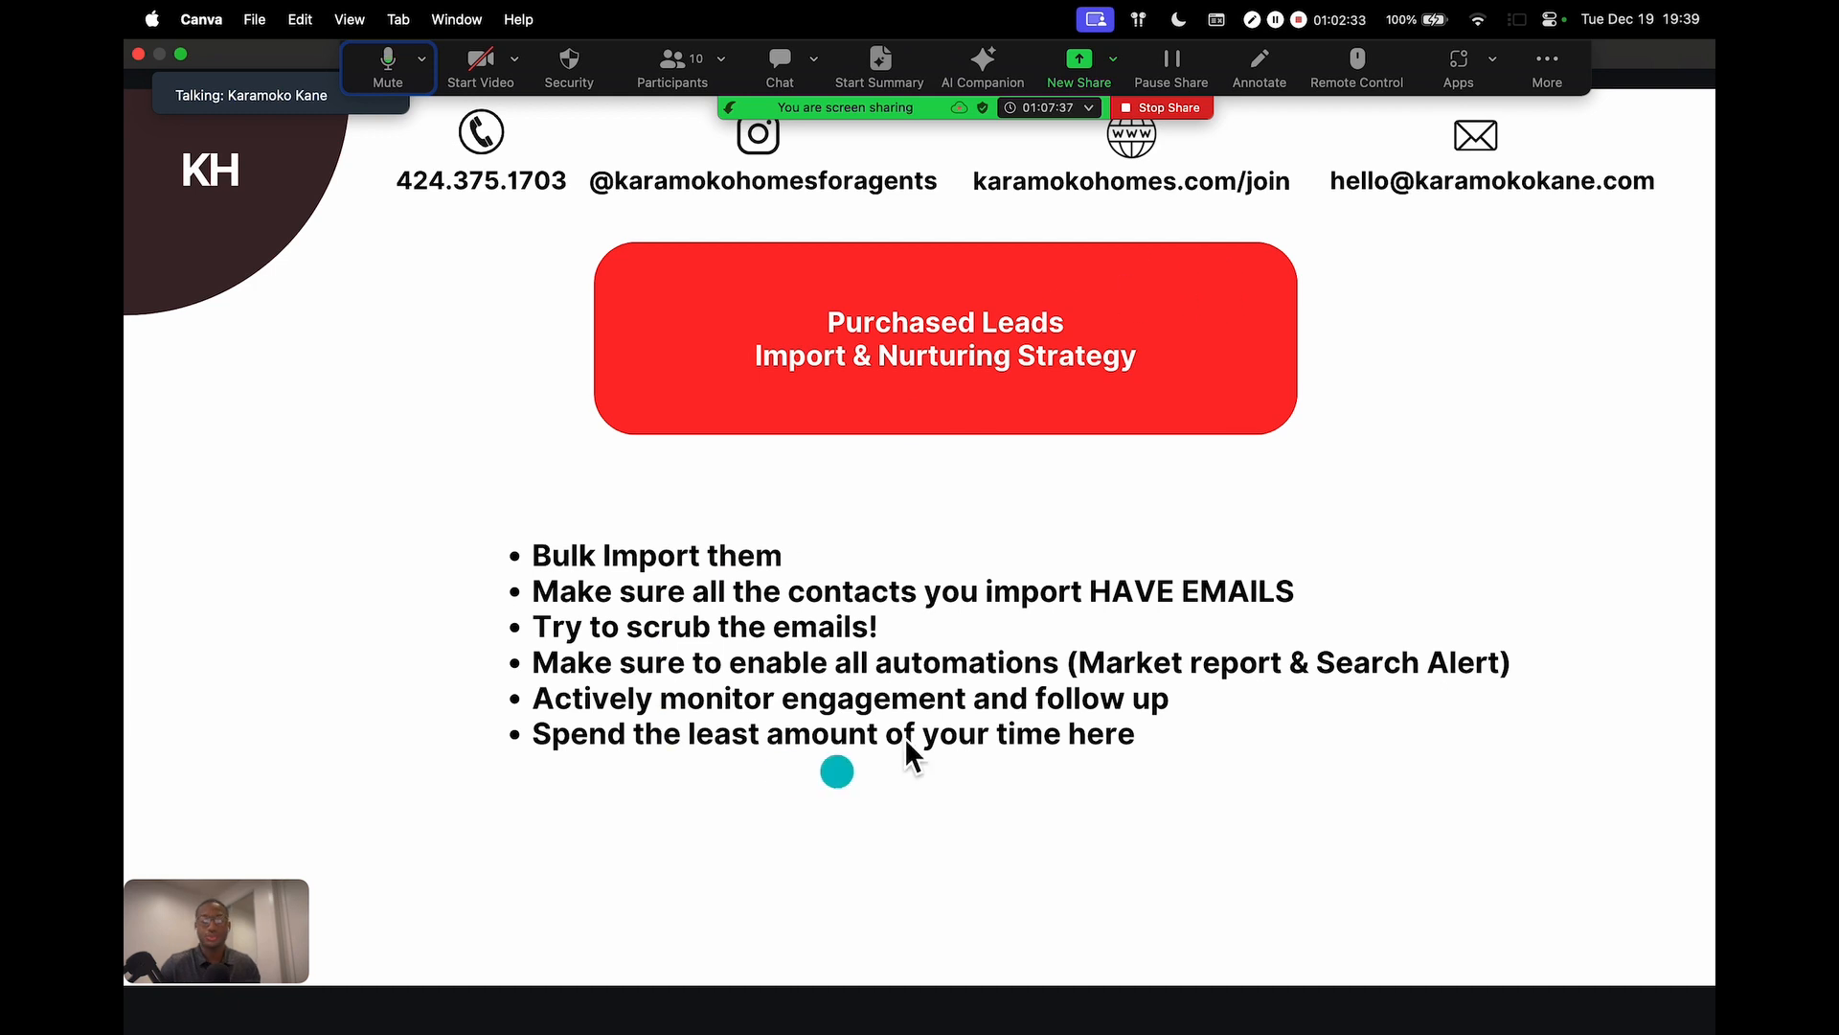
Advance to Organic Leads and Sphere Of Influence, step back to Purchased Leads, then return to kvCORE
{"action": "key", "text": "Right"}
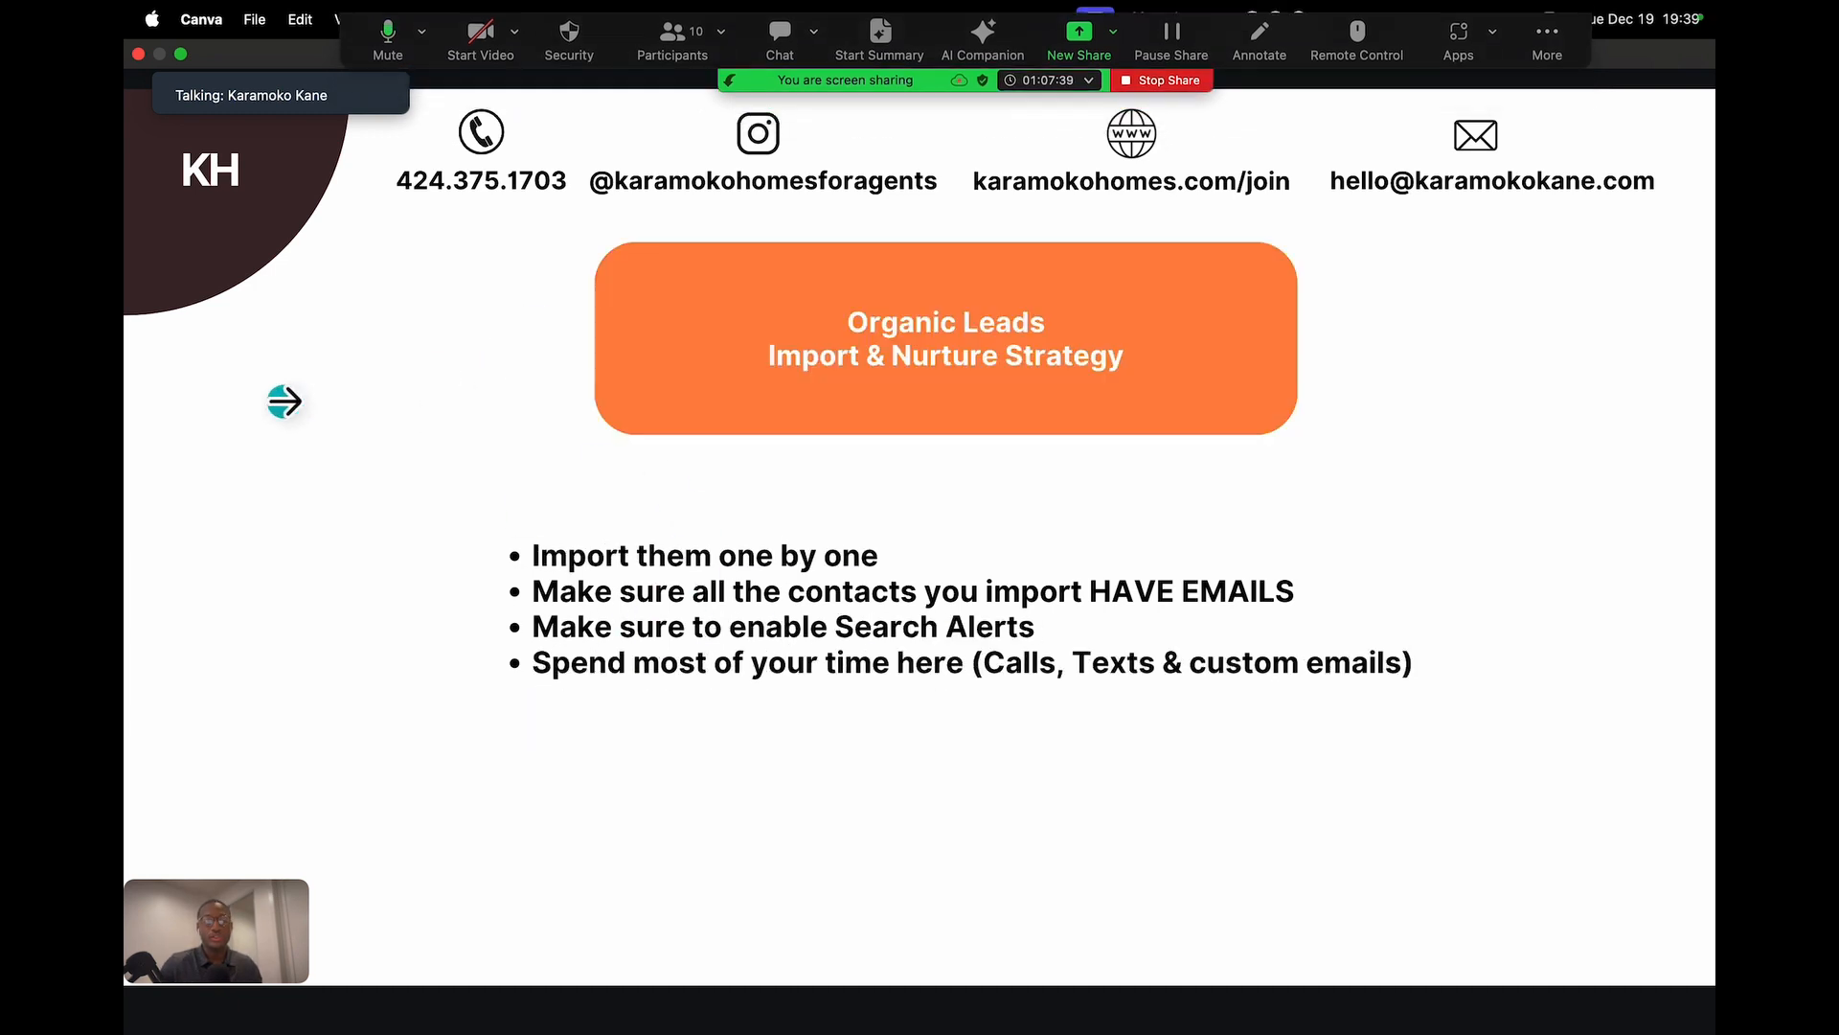
{"action": "key", "text": "Right"}
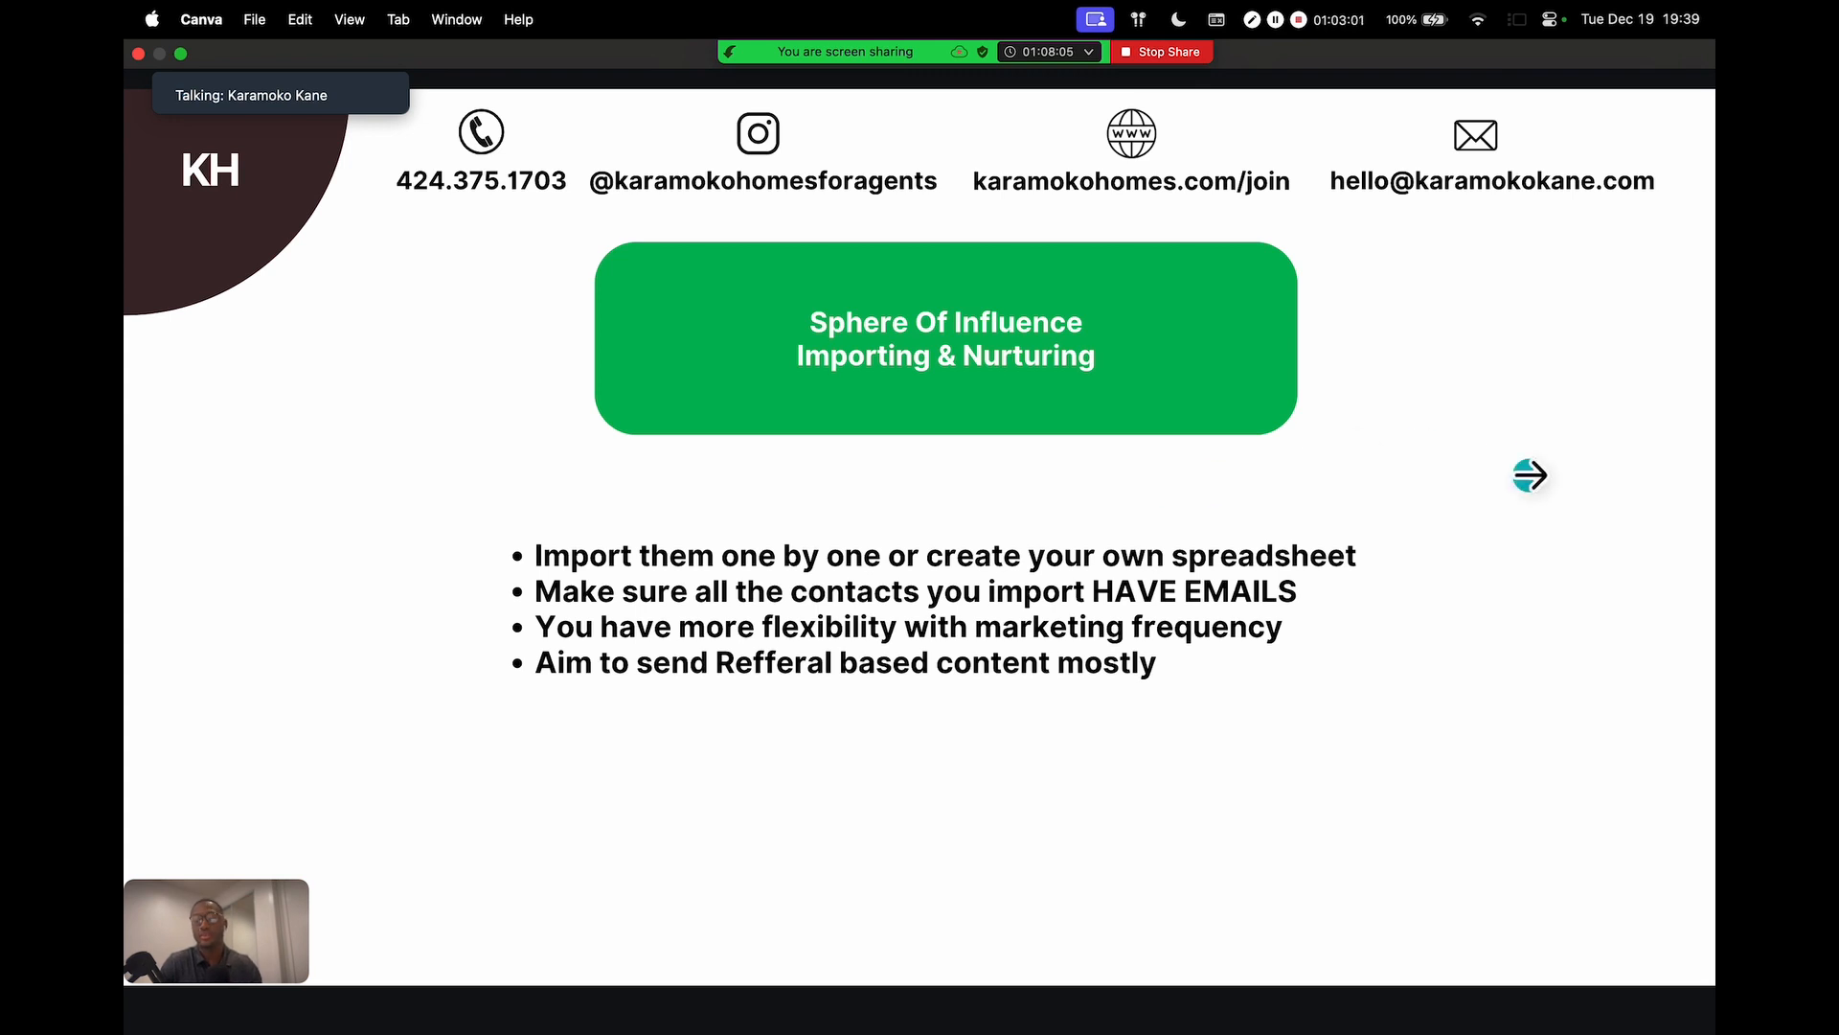
{"action": "left_click", "coordinate": [1611, 475]}
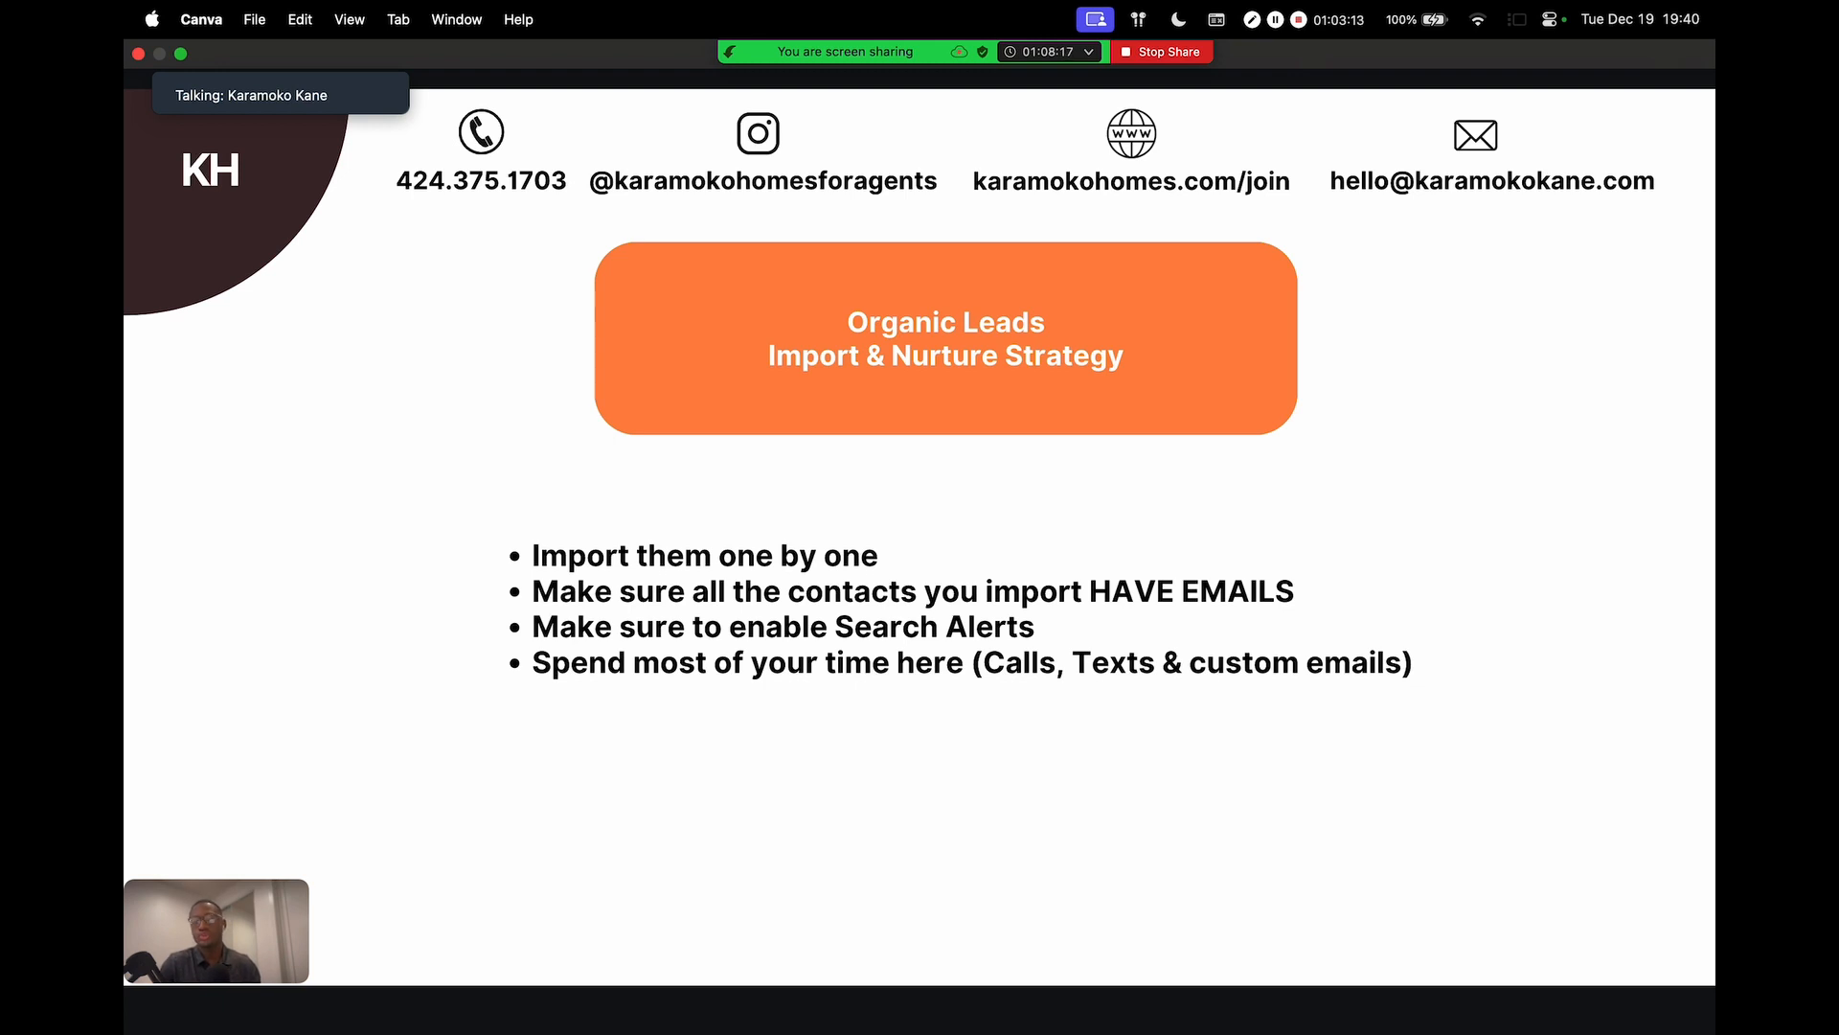
{"action": "left_click", "coordinate": [1553, 400]}
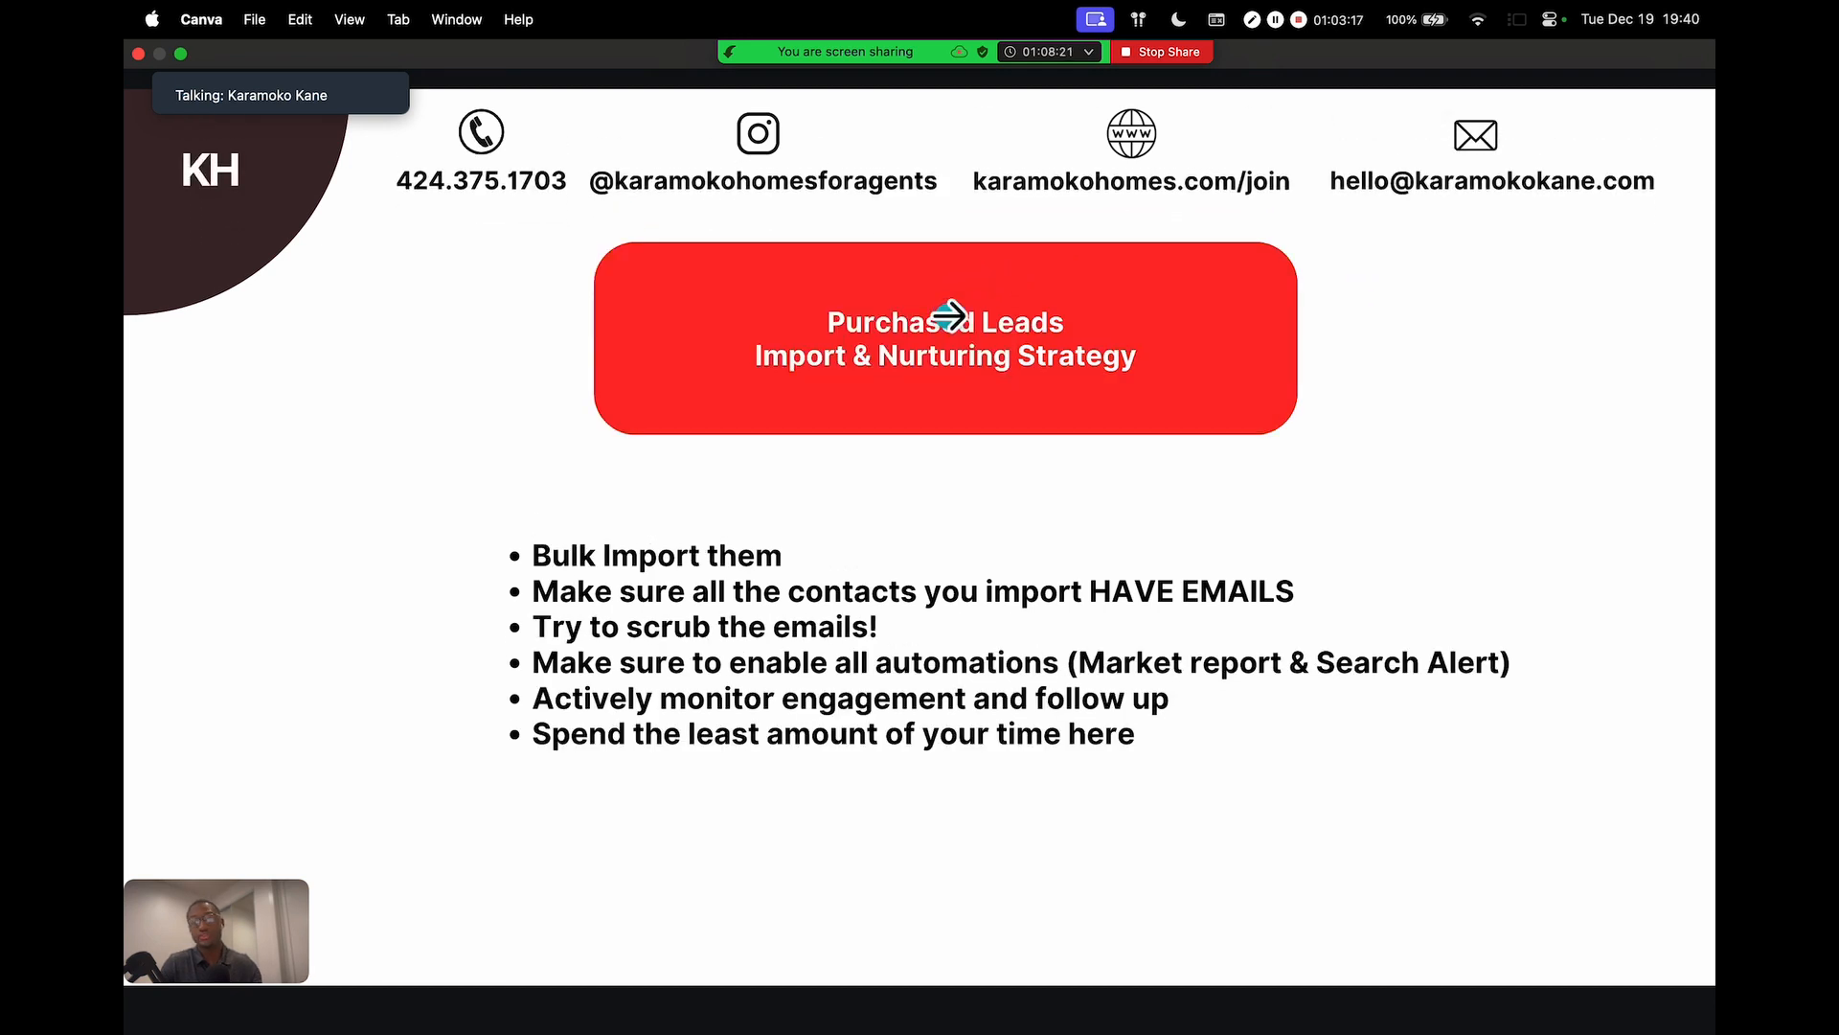
{"action": "scroll", "coordinate": [917, 437], "scroll_direction": "left", "scroll_amount": 3}
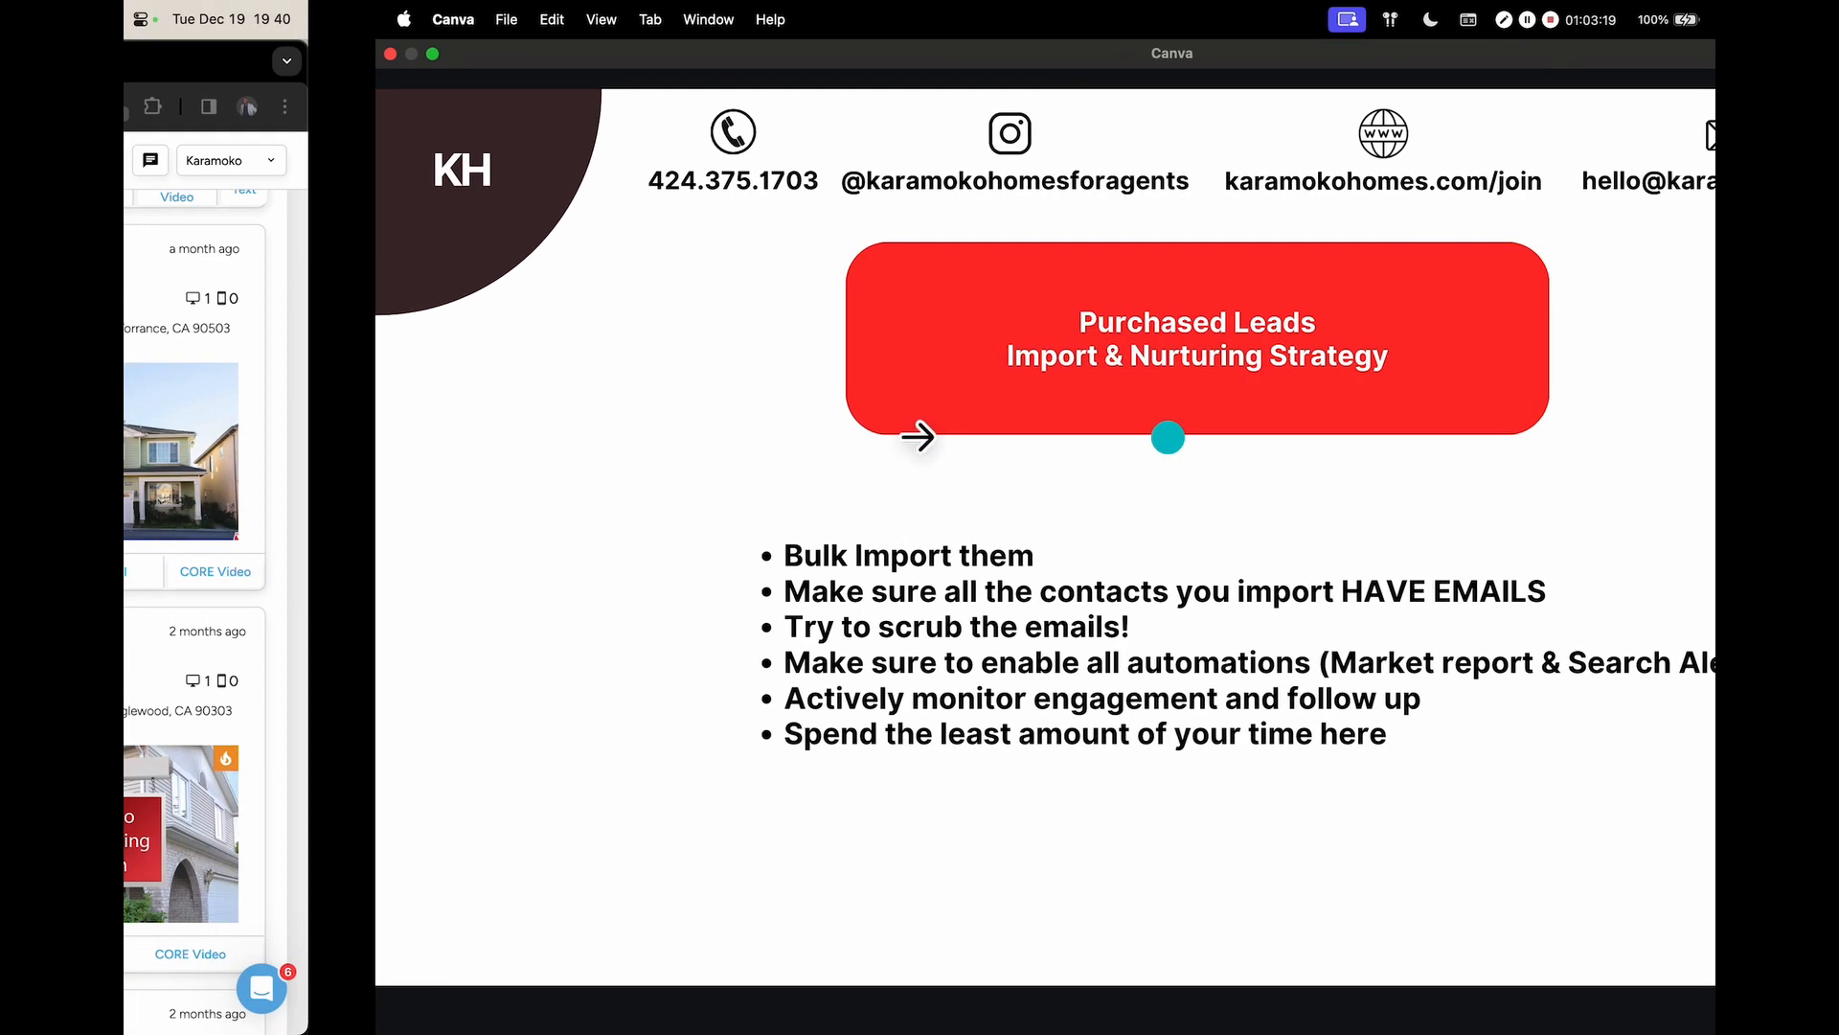
{"action": "scroll", "coordinate": [917, 436], "scroll_direction": "right", "scroll_amount": 3}
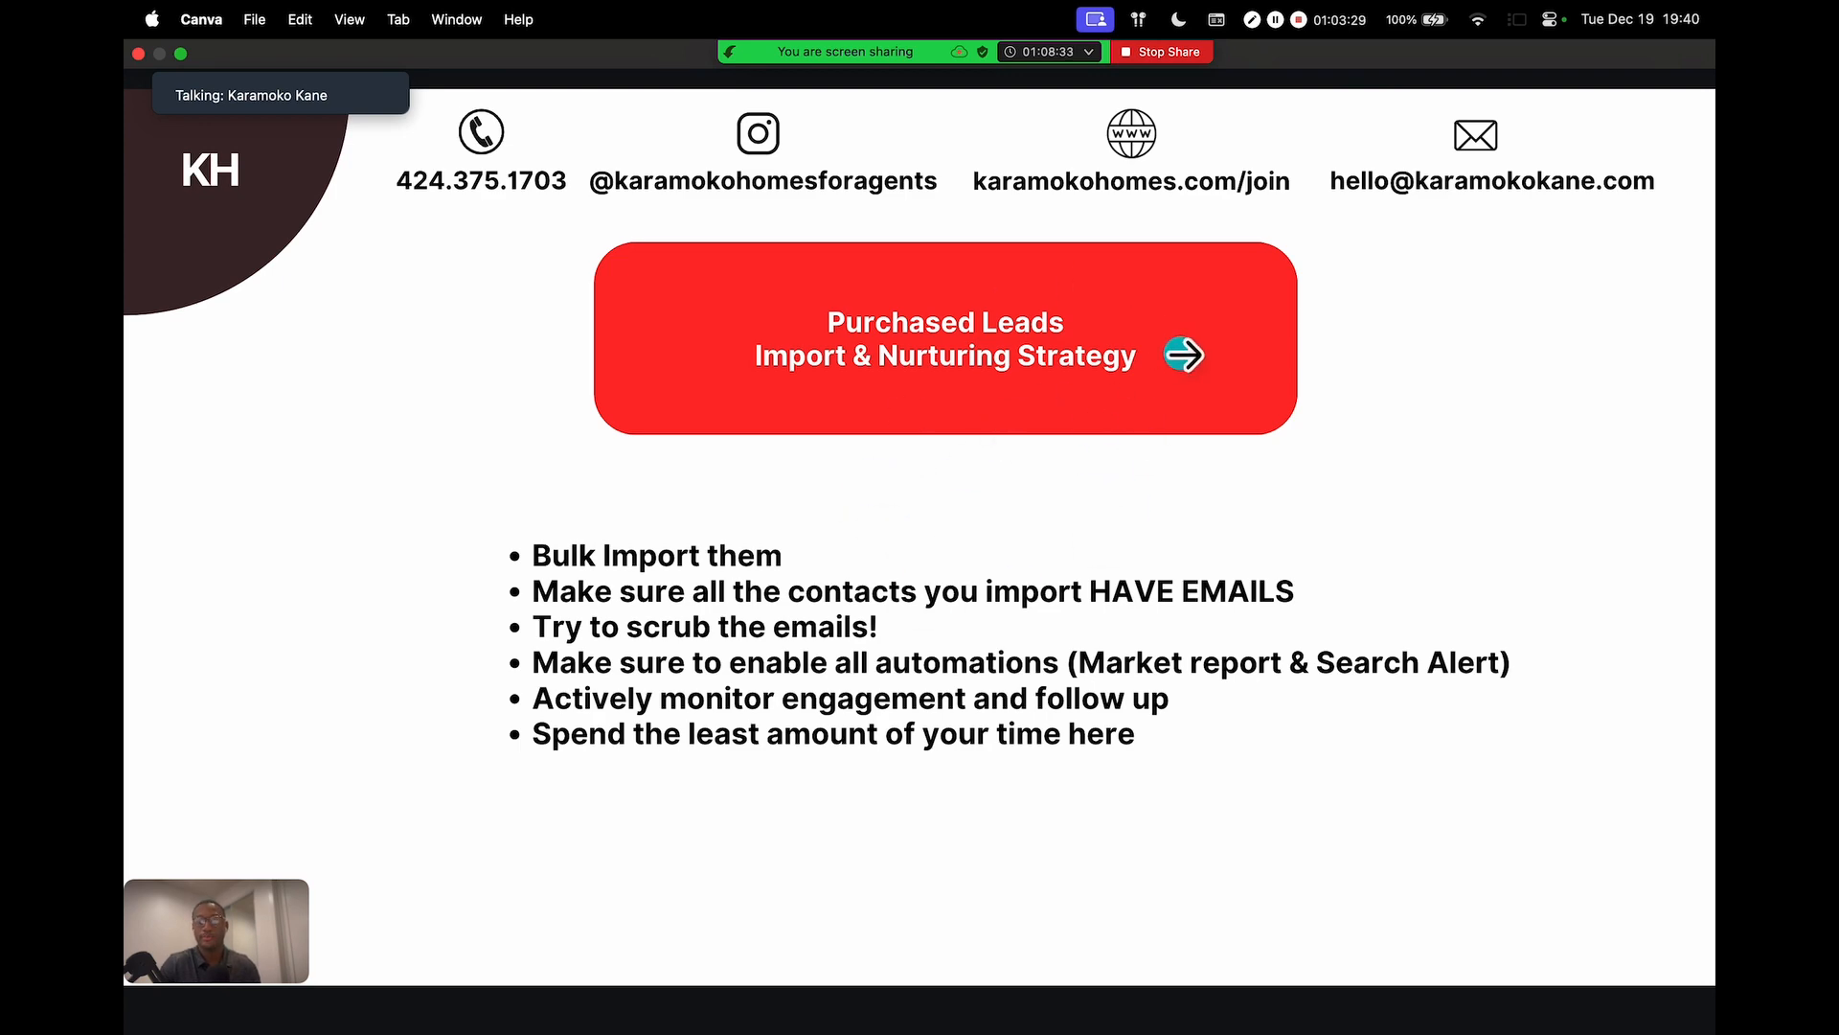
{"action": "key", "text": "ctrl+Left"}
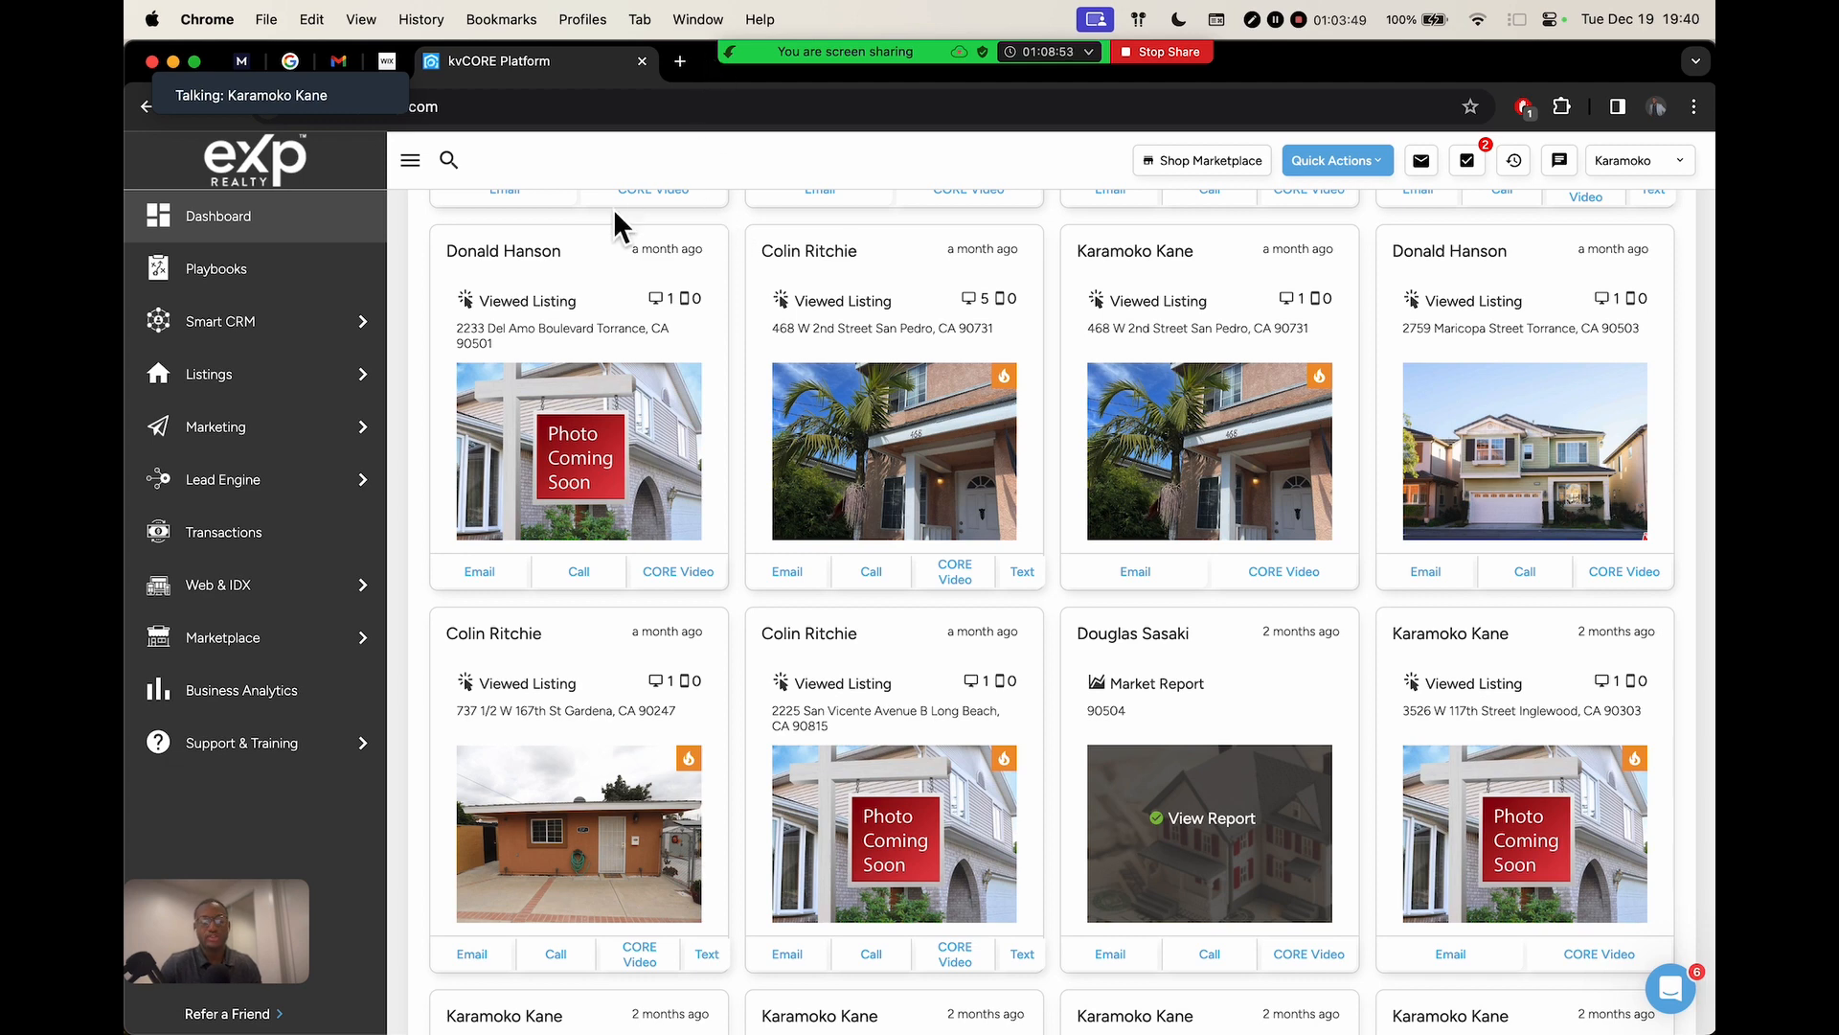
Open the Lead Engine tools page from the sidebar
{"action": "scroll", "coordinate": [740, 221], "scroll_direction": "down", "scroll_amount": 1}
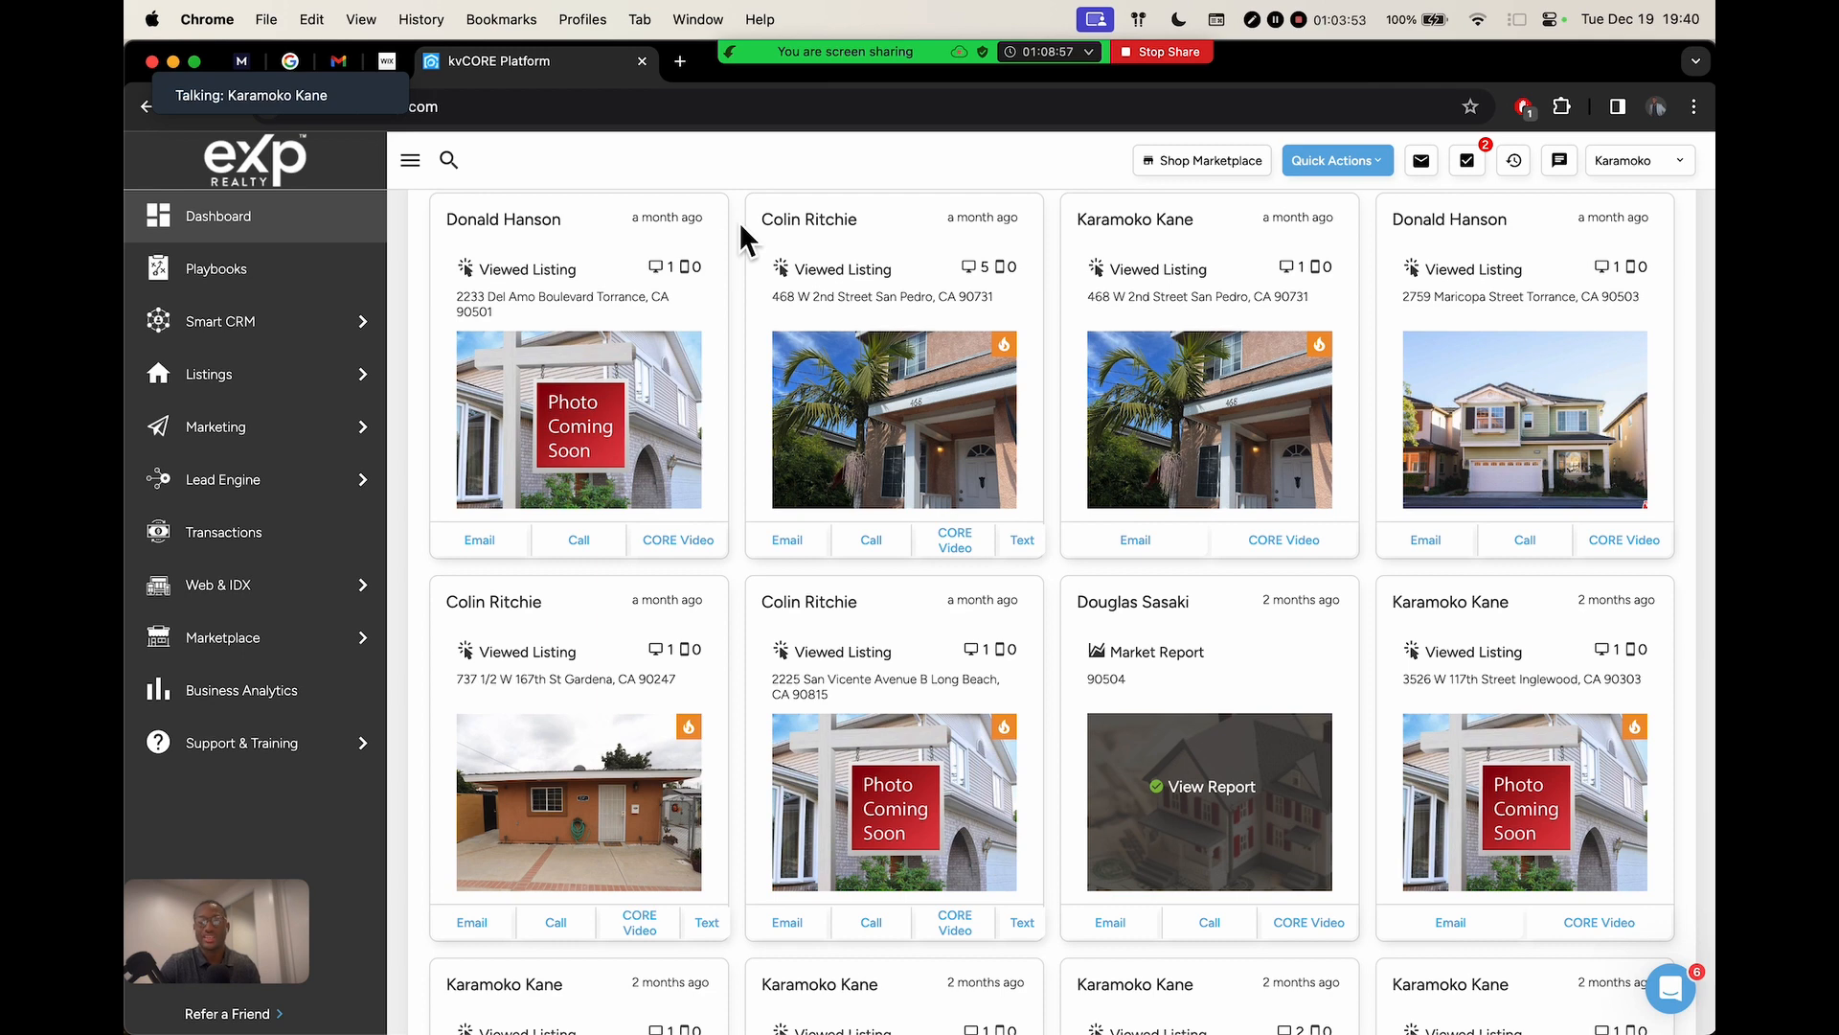
{"action": "mouse_move", "coordinate": [271, 426]}
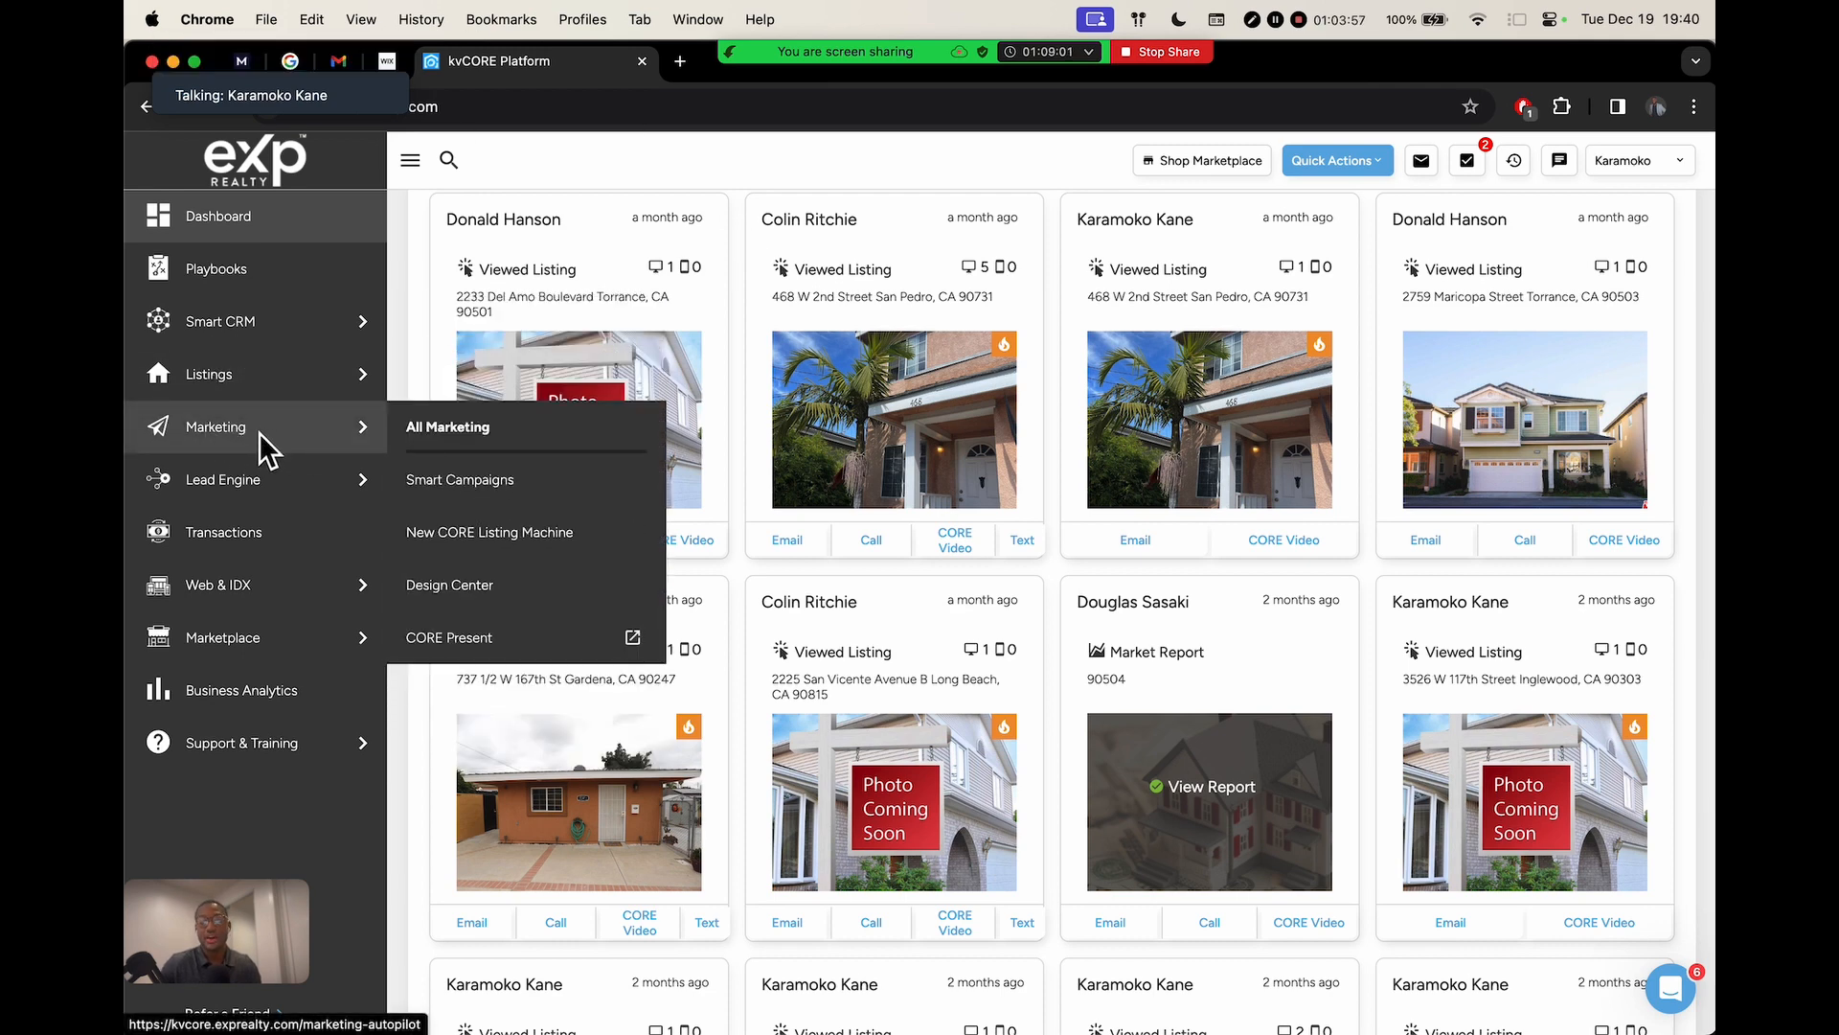
{"action": "mouse_move", "coordinate": [270, 477]}
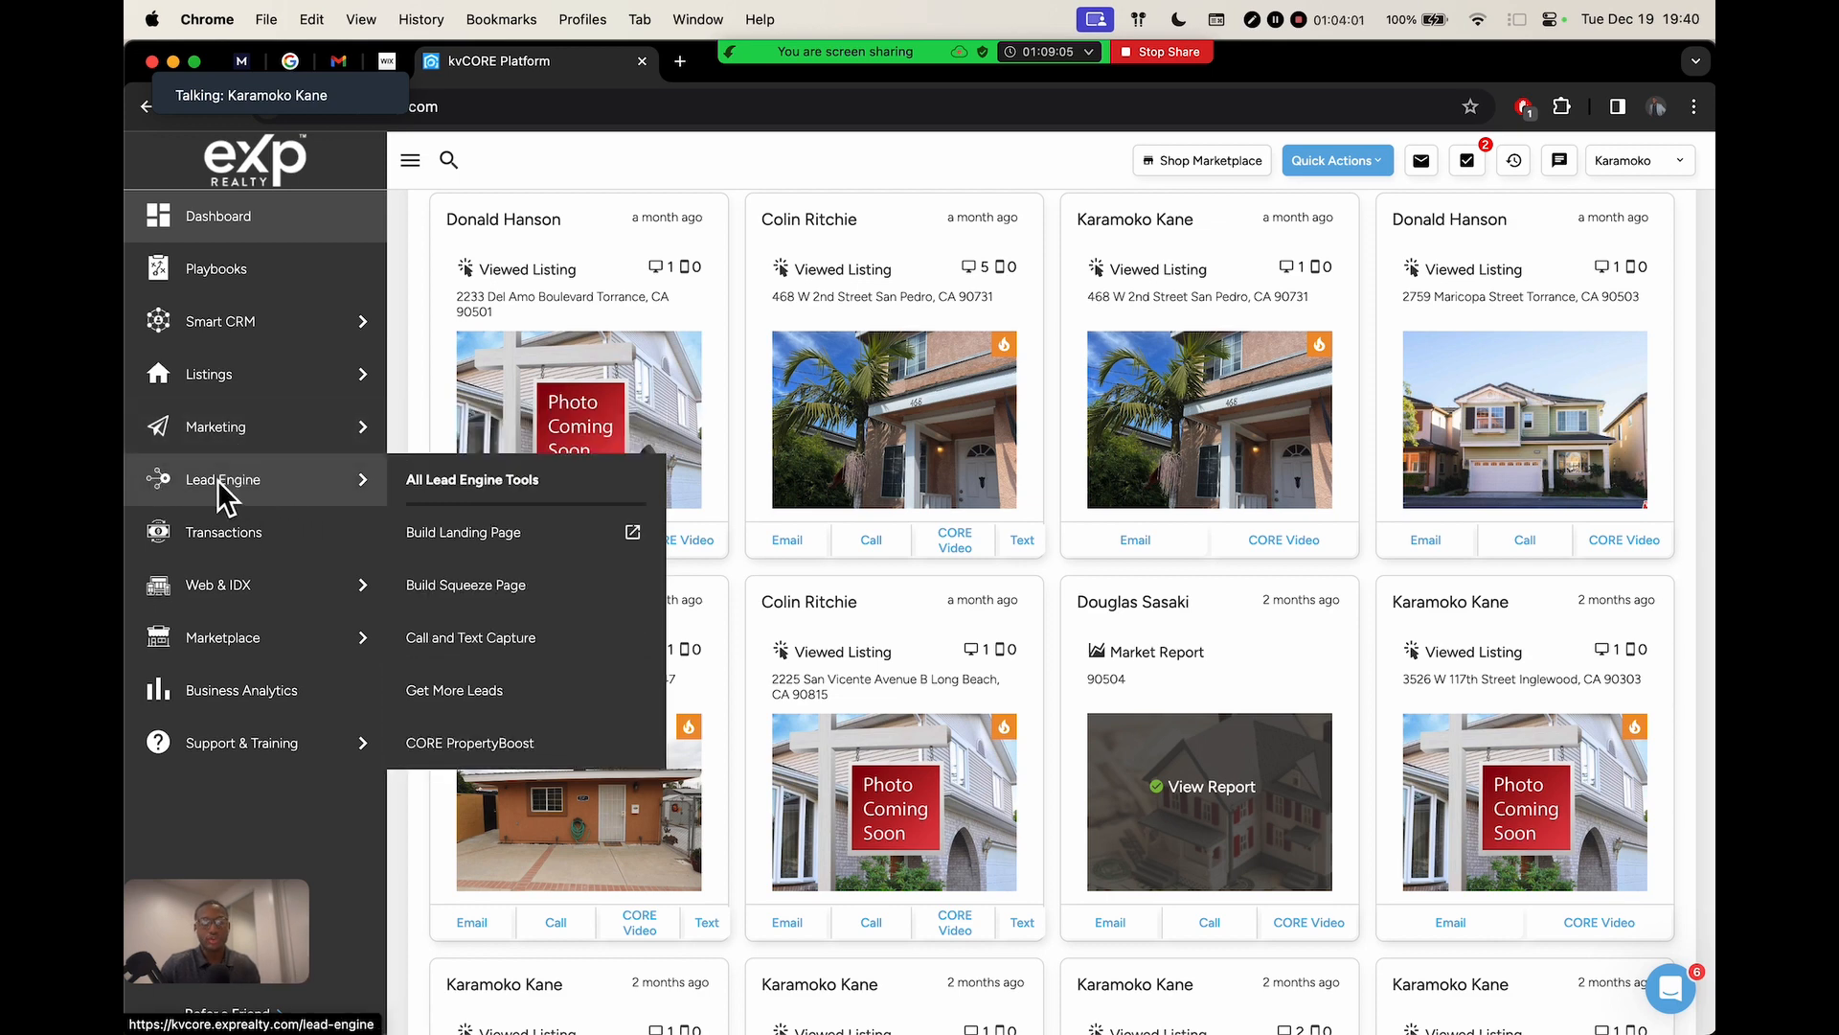
{"action": "left_click", "coordinate": [223, 483]}
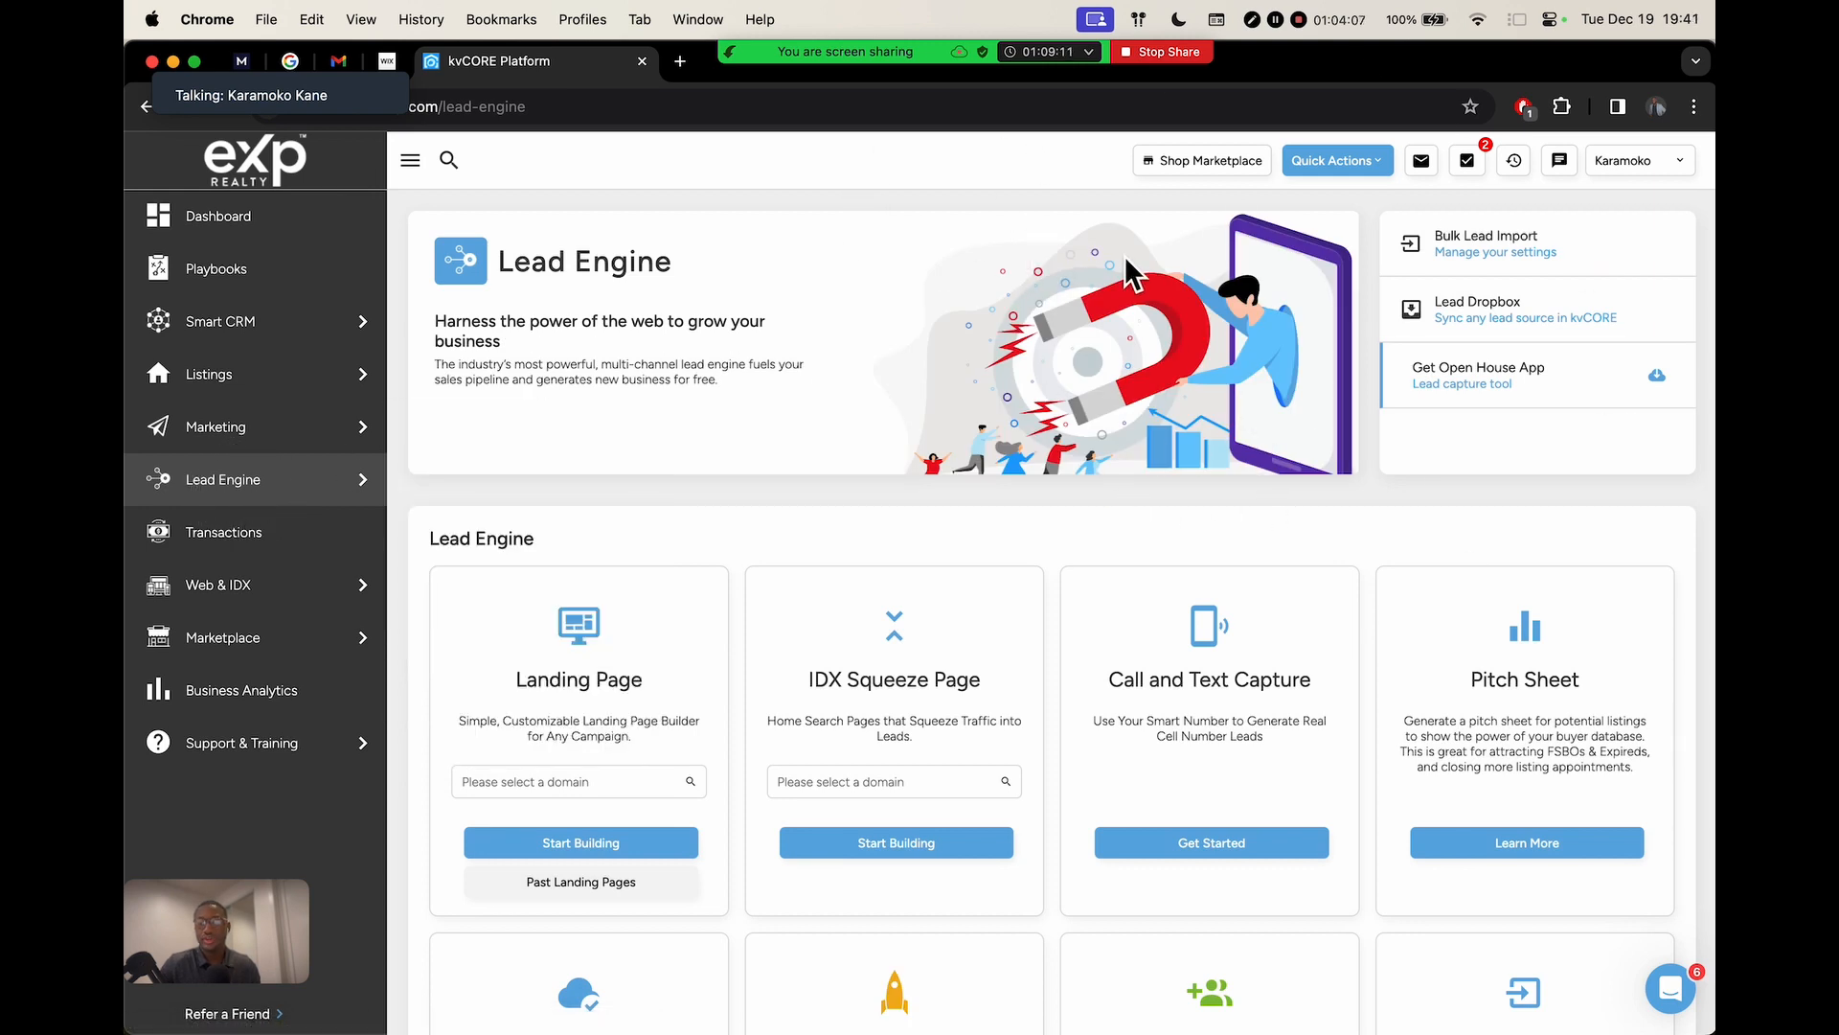
Scroll down to the Bulk Import card and choose Start an Import
{"action": "scroll", "coordinate": [1128, 260], "scroll_direction": "down", "scroll_amount": 7}
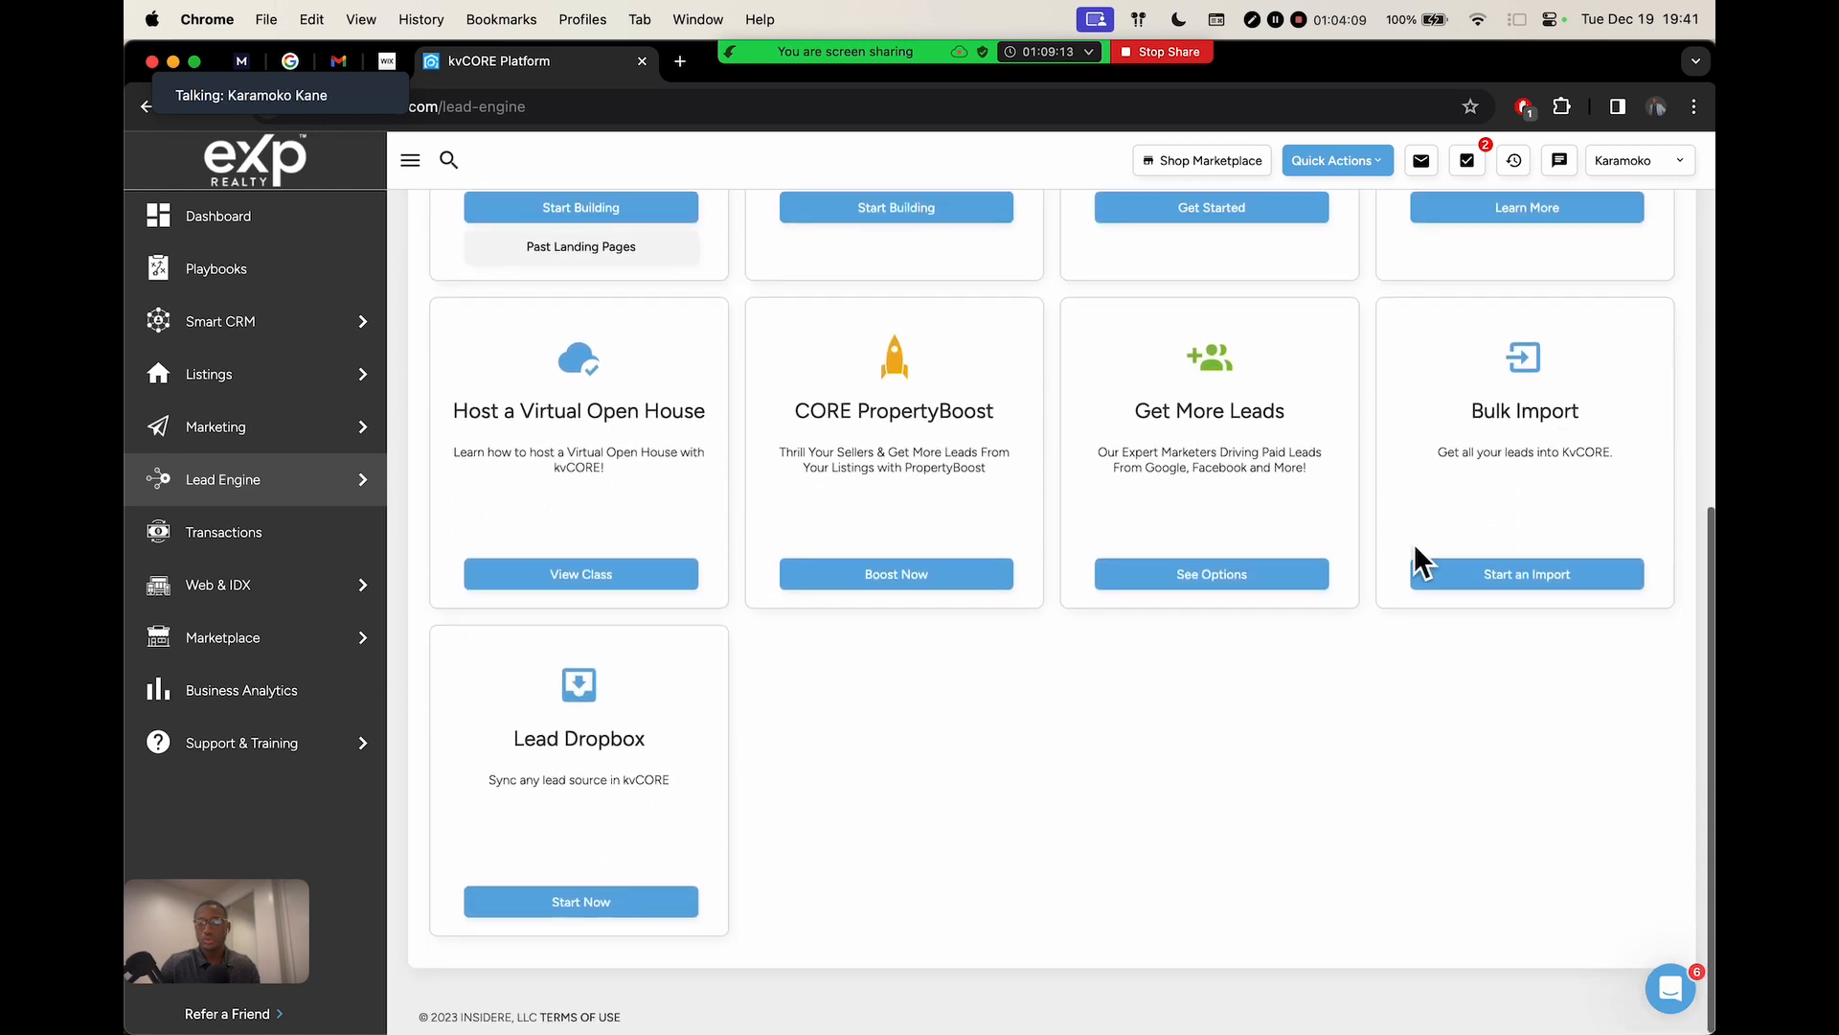
{"action": "scroll", "coordinate": [1555, 458], "scroll_direction": "up", "scroll_amount": 5}
{"action": "scroll", "coordinate": [1556, 458], "scroll_direction": "right", "scroll_amount": 2}
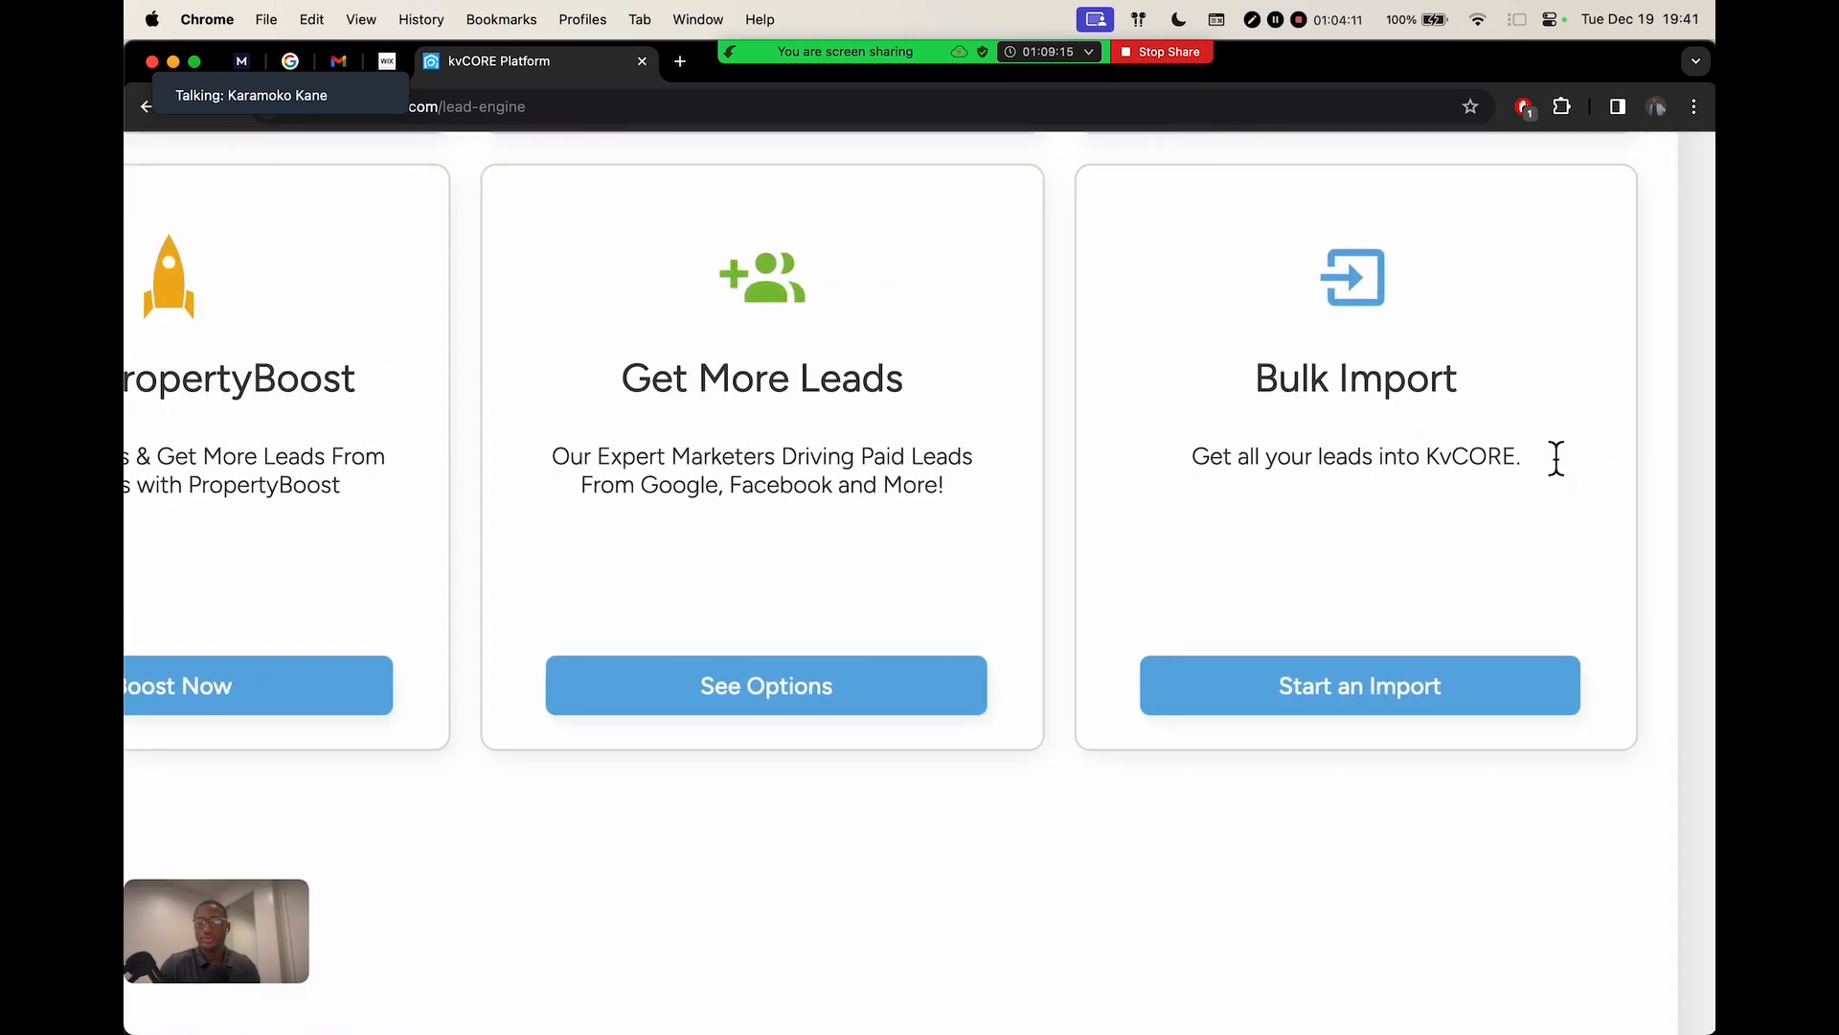
{"action": "scroll", "coordinate": [1556, 458], "scroll_direction": "up", "scroll_amount": 3}
{"action": "scroll", "coordinate": [1556, 458], "scroll_direction": "right", "scroll_amount": 2}
{"action": "scroll", "coordinate": [1556, 458], "scroll_direction": "up", "scroll_amount": 2}
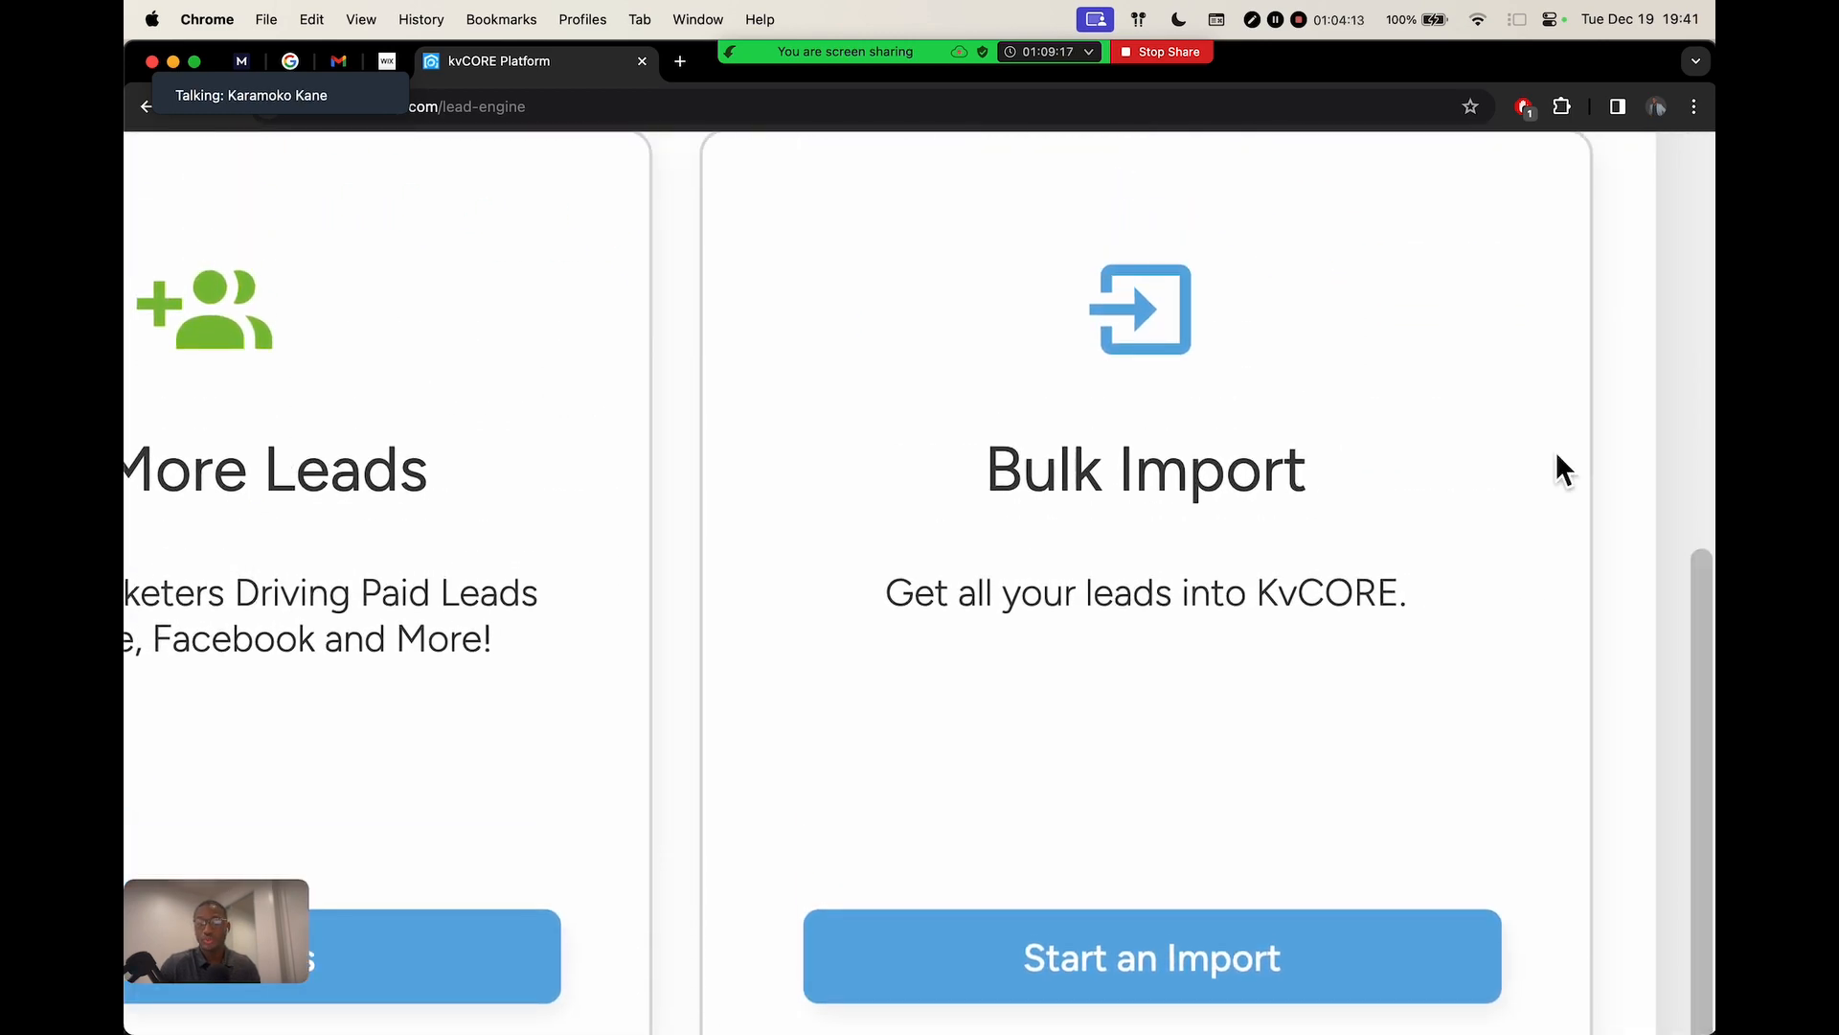
{"action": "scroll", "coordinate": [1557, 457], "scroll_direction": "down", "scroll_amount": 3}
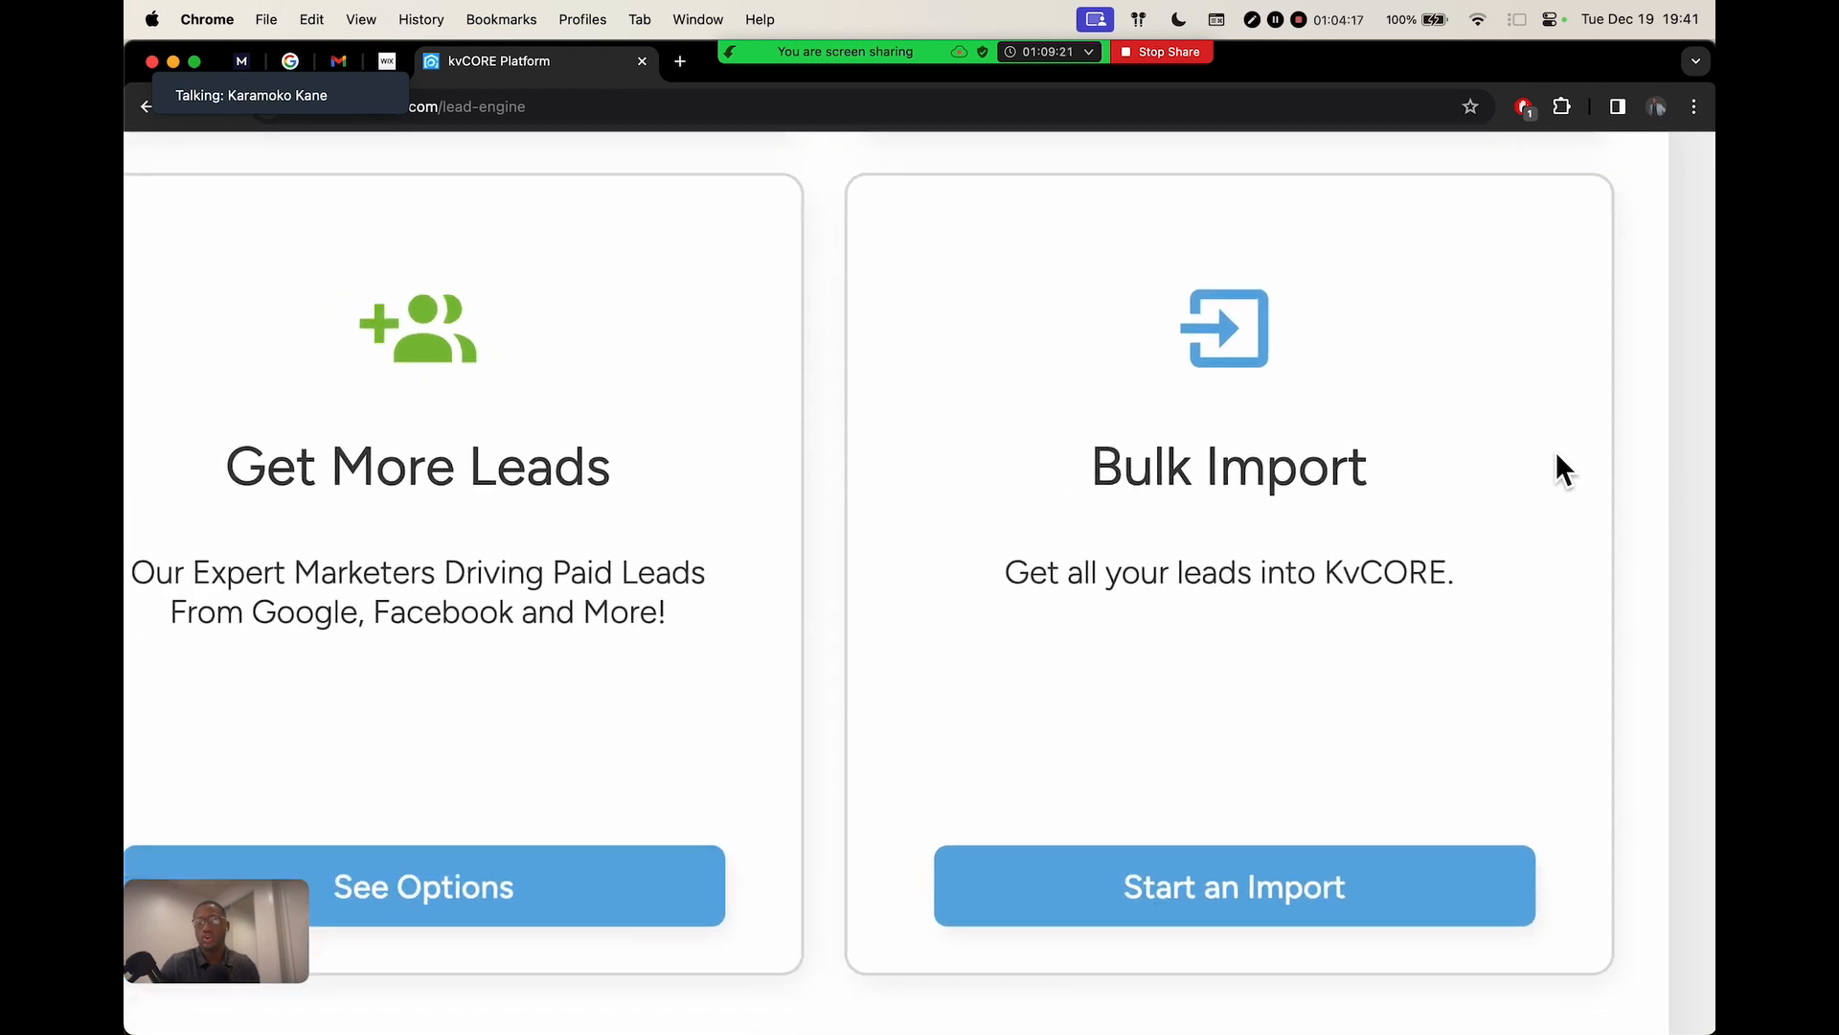
{"action": "mouse_move", "coordinate": [959, 5]}
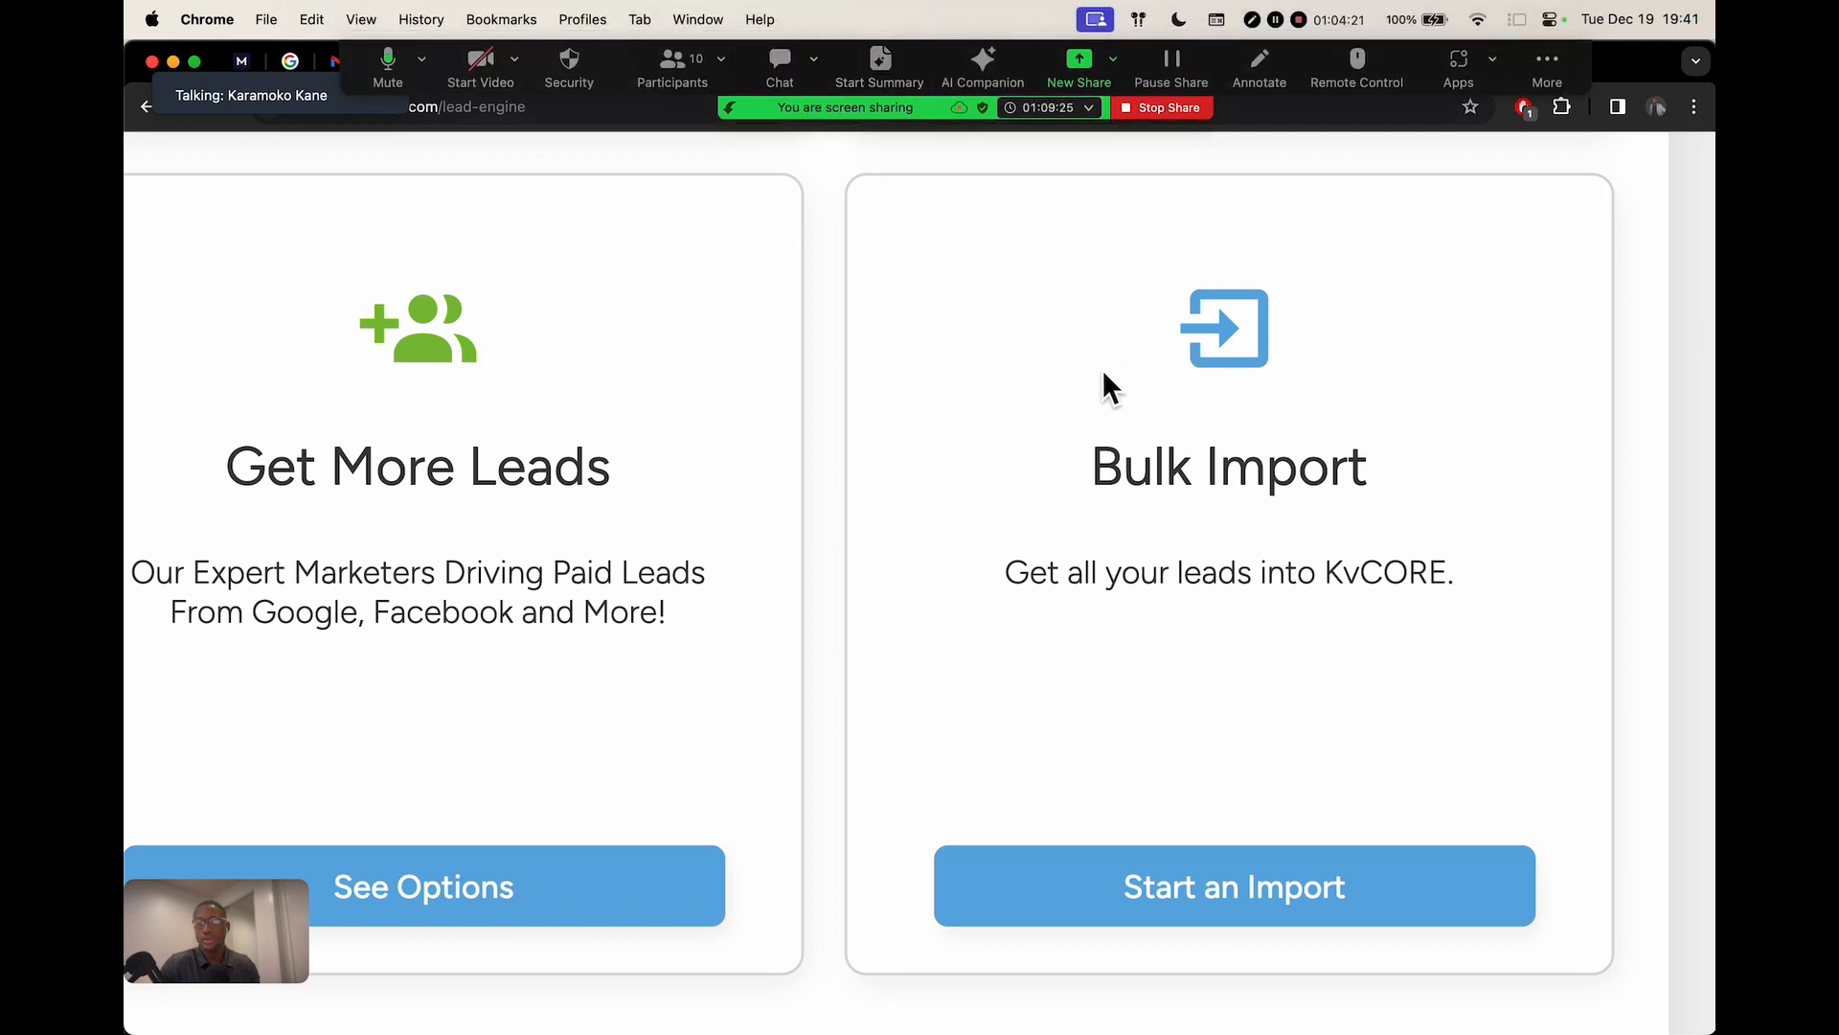
{"action": "scroll", "coordinate": [1194, 407], "scroll_direction": "up", "scroll_amount": 1}
{"action": "scroll", "coordinate": [1194, 407], "scroll_direction": "down", "scroll_amount": 1}
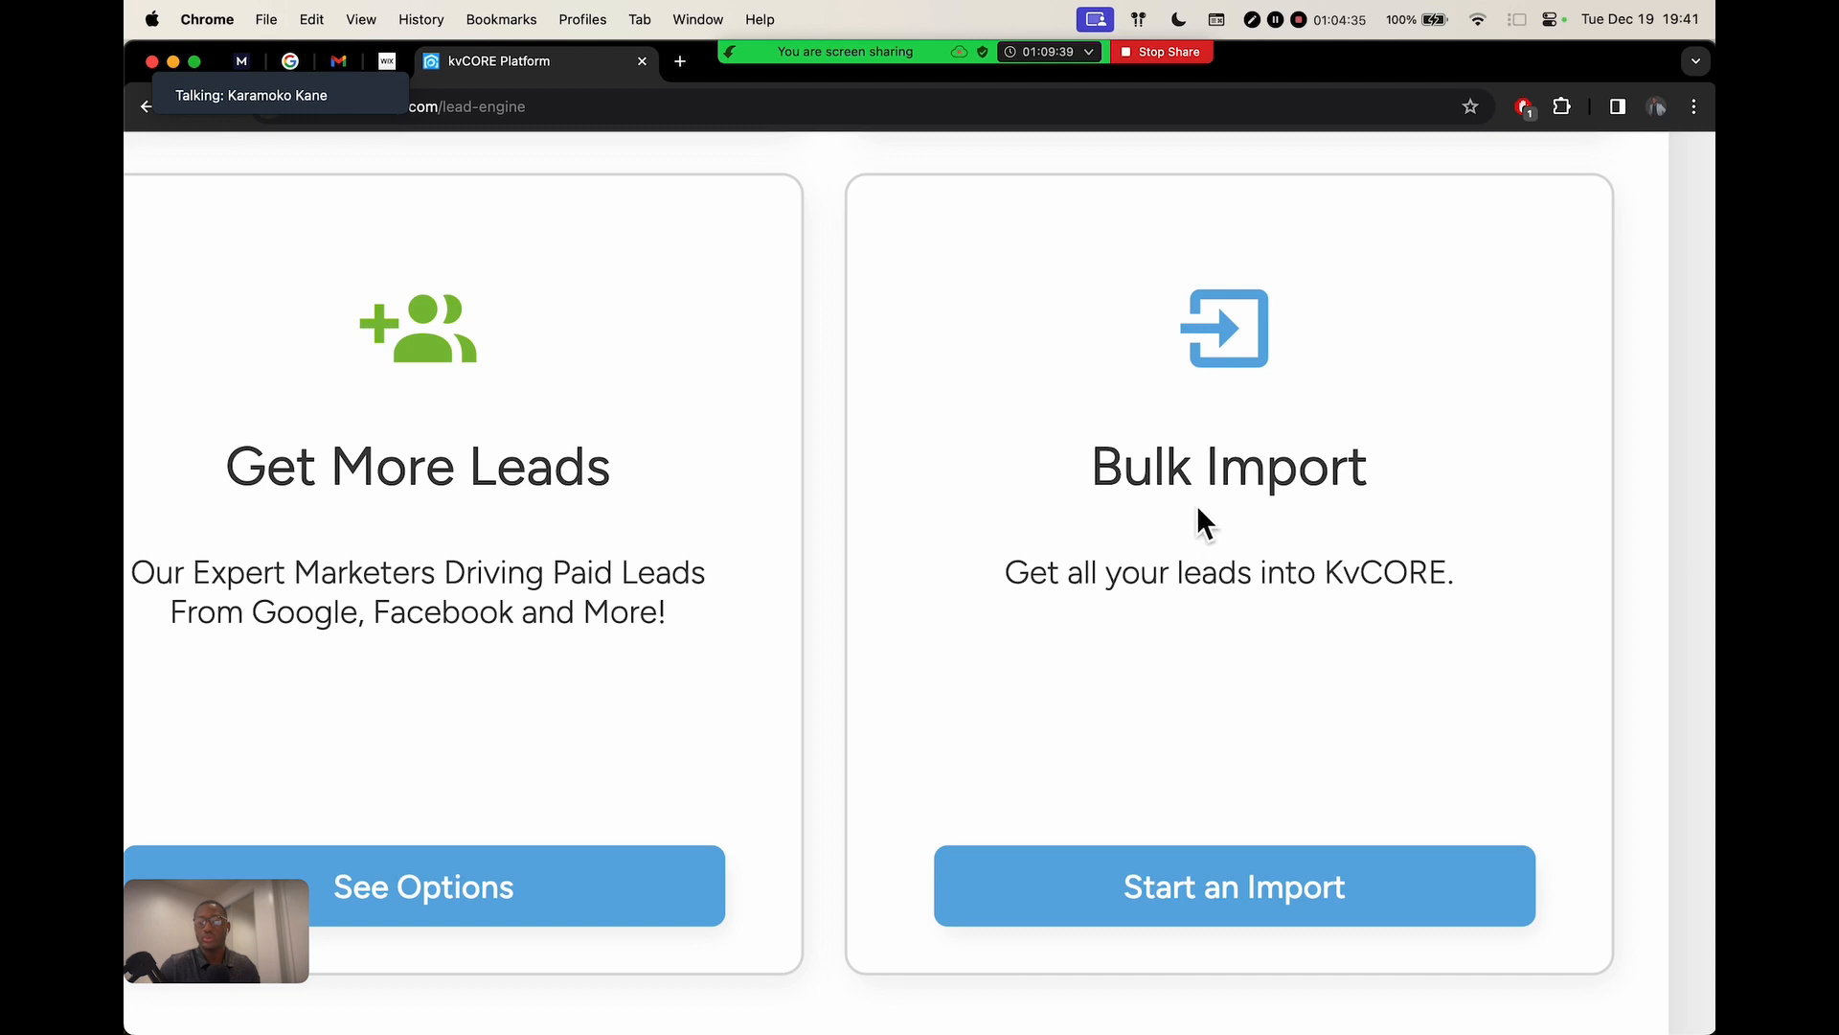
{"action": "scroll", "coordinate": [1199, 508], "scroll_direction": "down", "scroll_amount": 5}
{"action": "left_click", "coordinate": [1520, 616]}
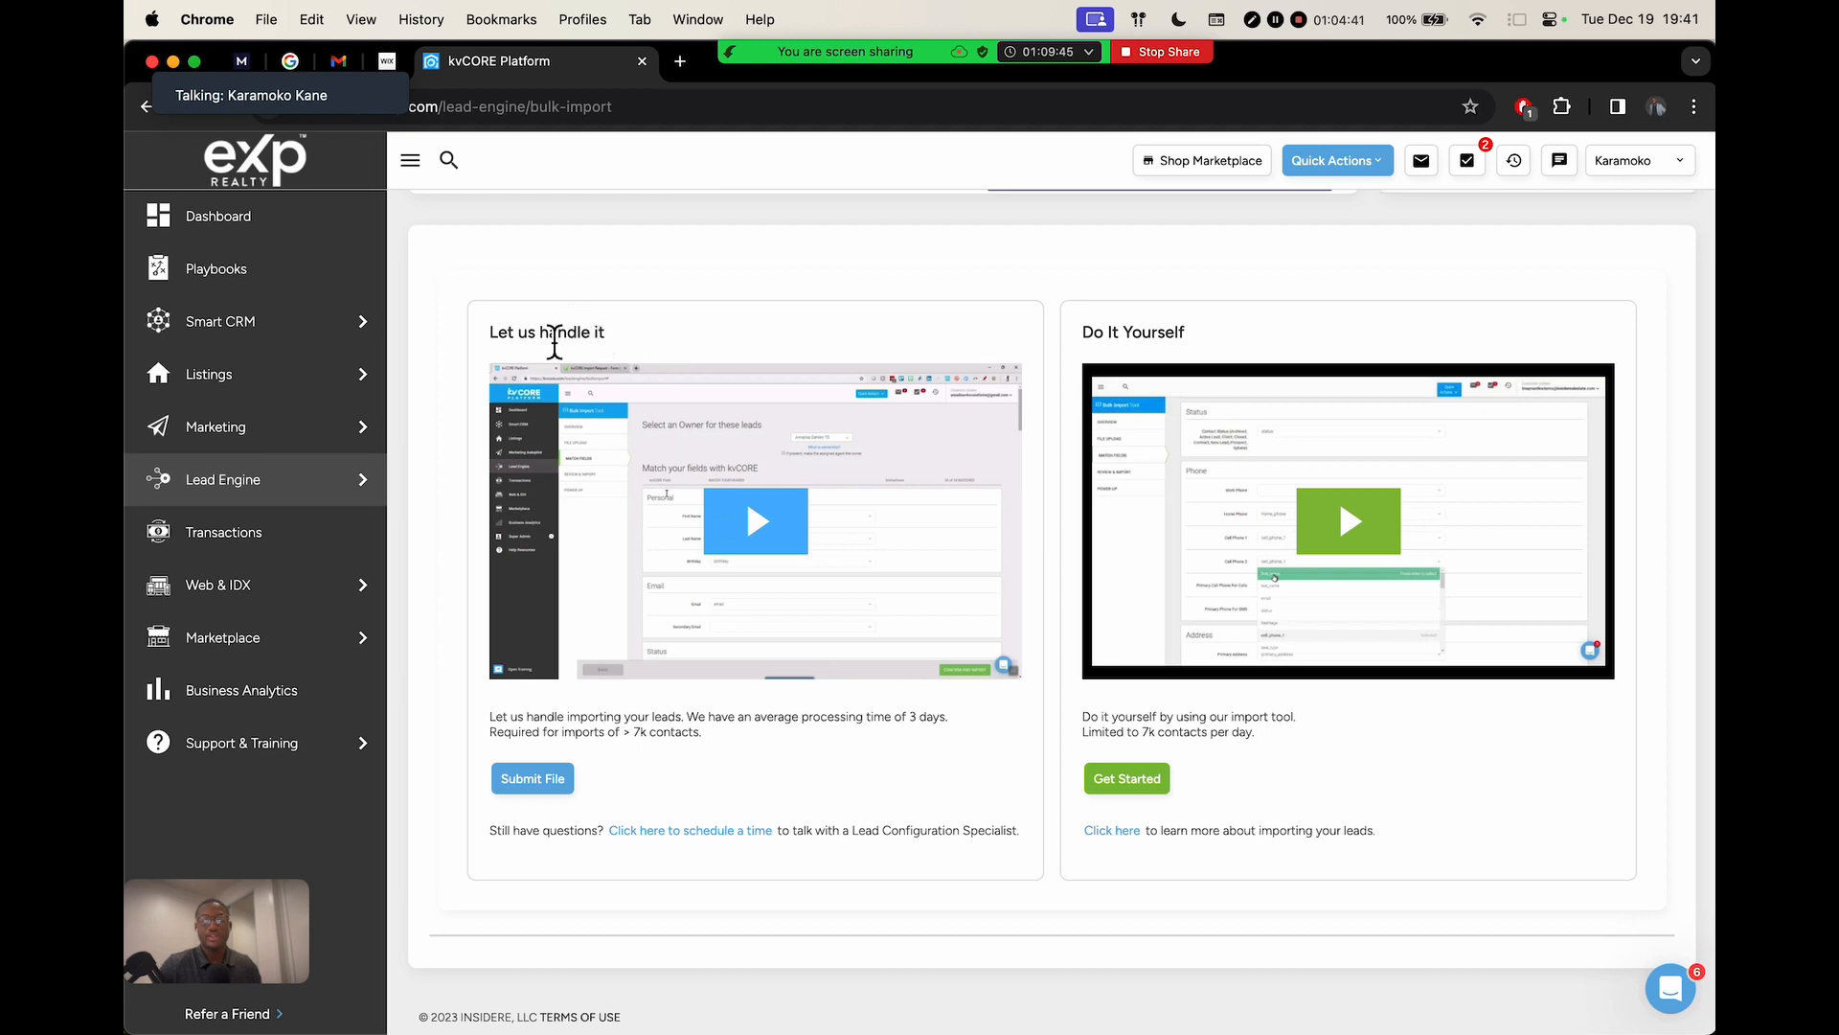
Highlight the 'Let us handle it' and 'Do It Yourself' option titles to compare them
{"action": "left_click_drag", "start_coordinate": [497, 334], "coordinate": [645, 335]}
{"action": "left_click_drag", "start_coordinate": [1083, 326], "coordinate": [1309, 325]}
{"action": "left_click", "coordinate": [1205, 308]}
Open the meeting chat to read messages, then close it
{"action": "mouse_move", "coordinate": [917, 65]}
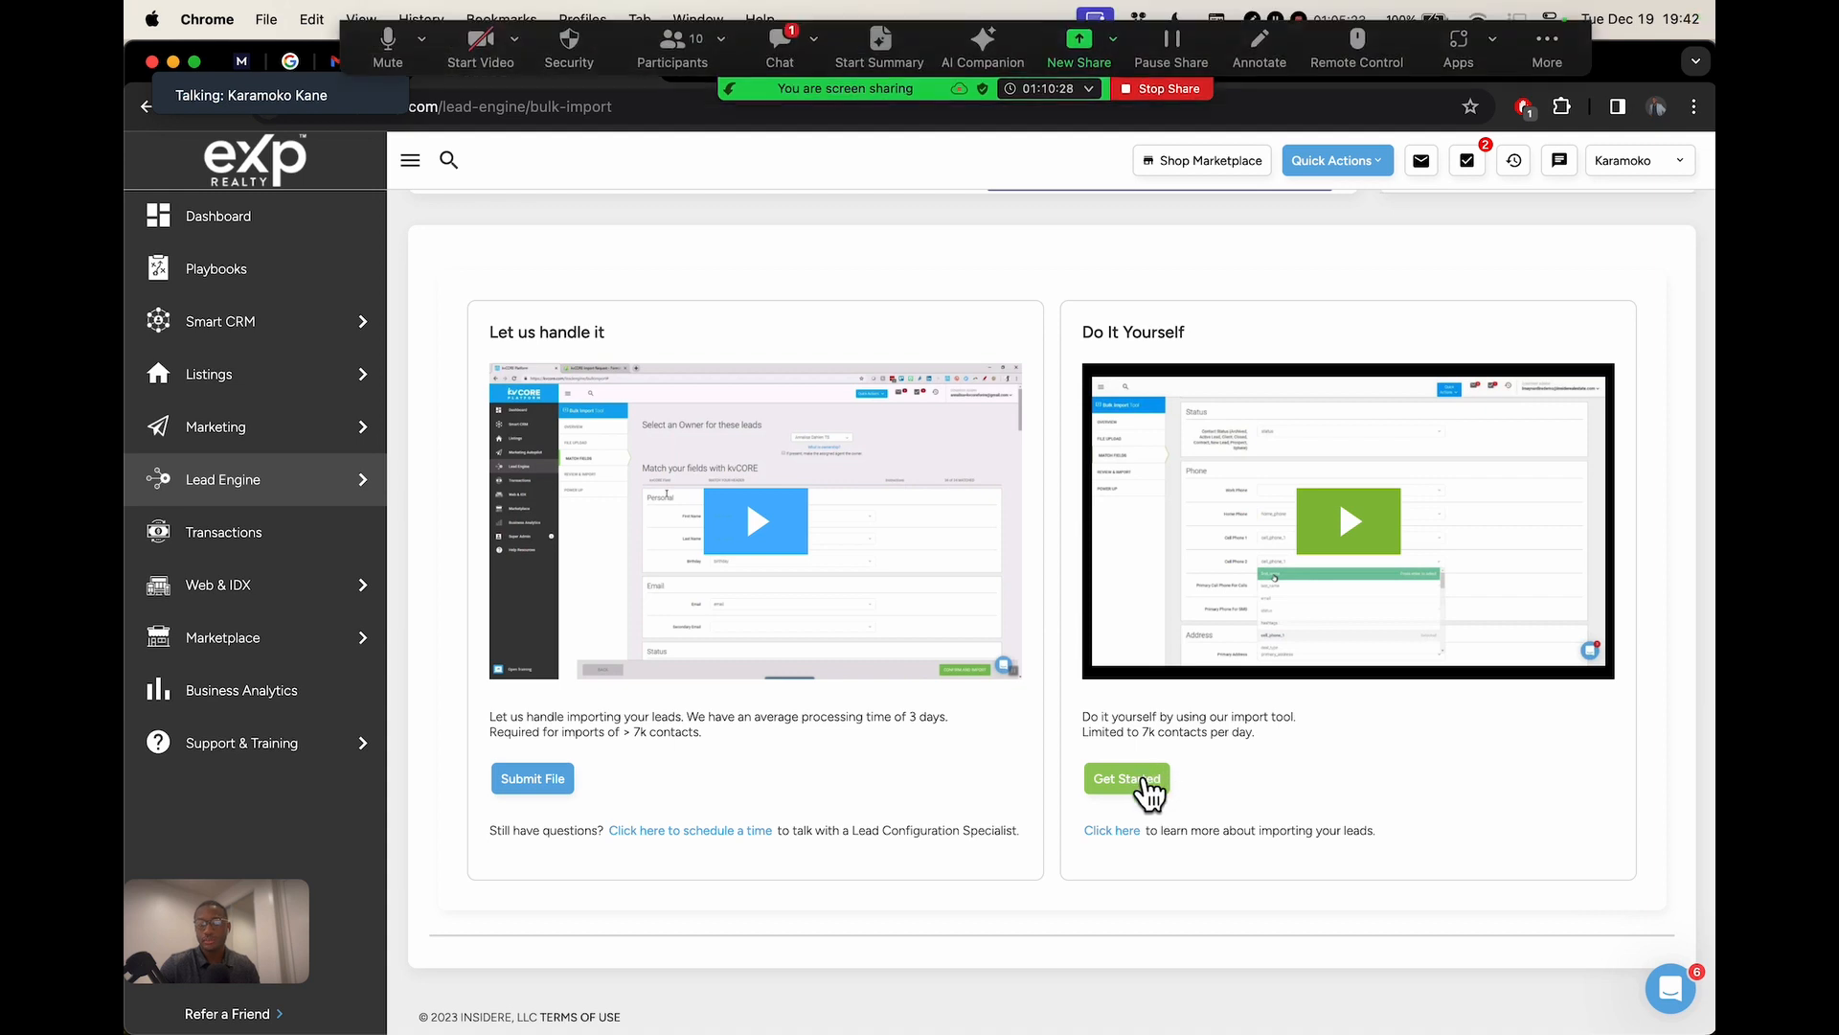
{"action": "left_click", "coordinate": [783, 69]}
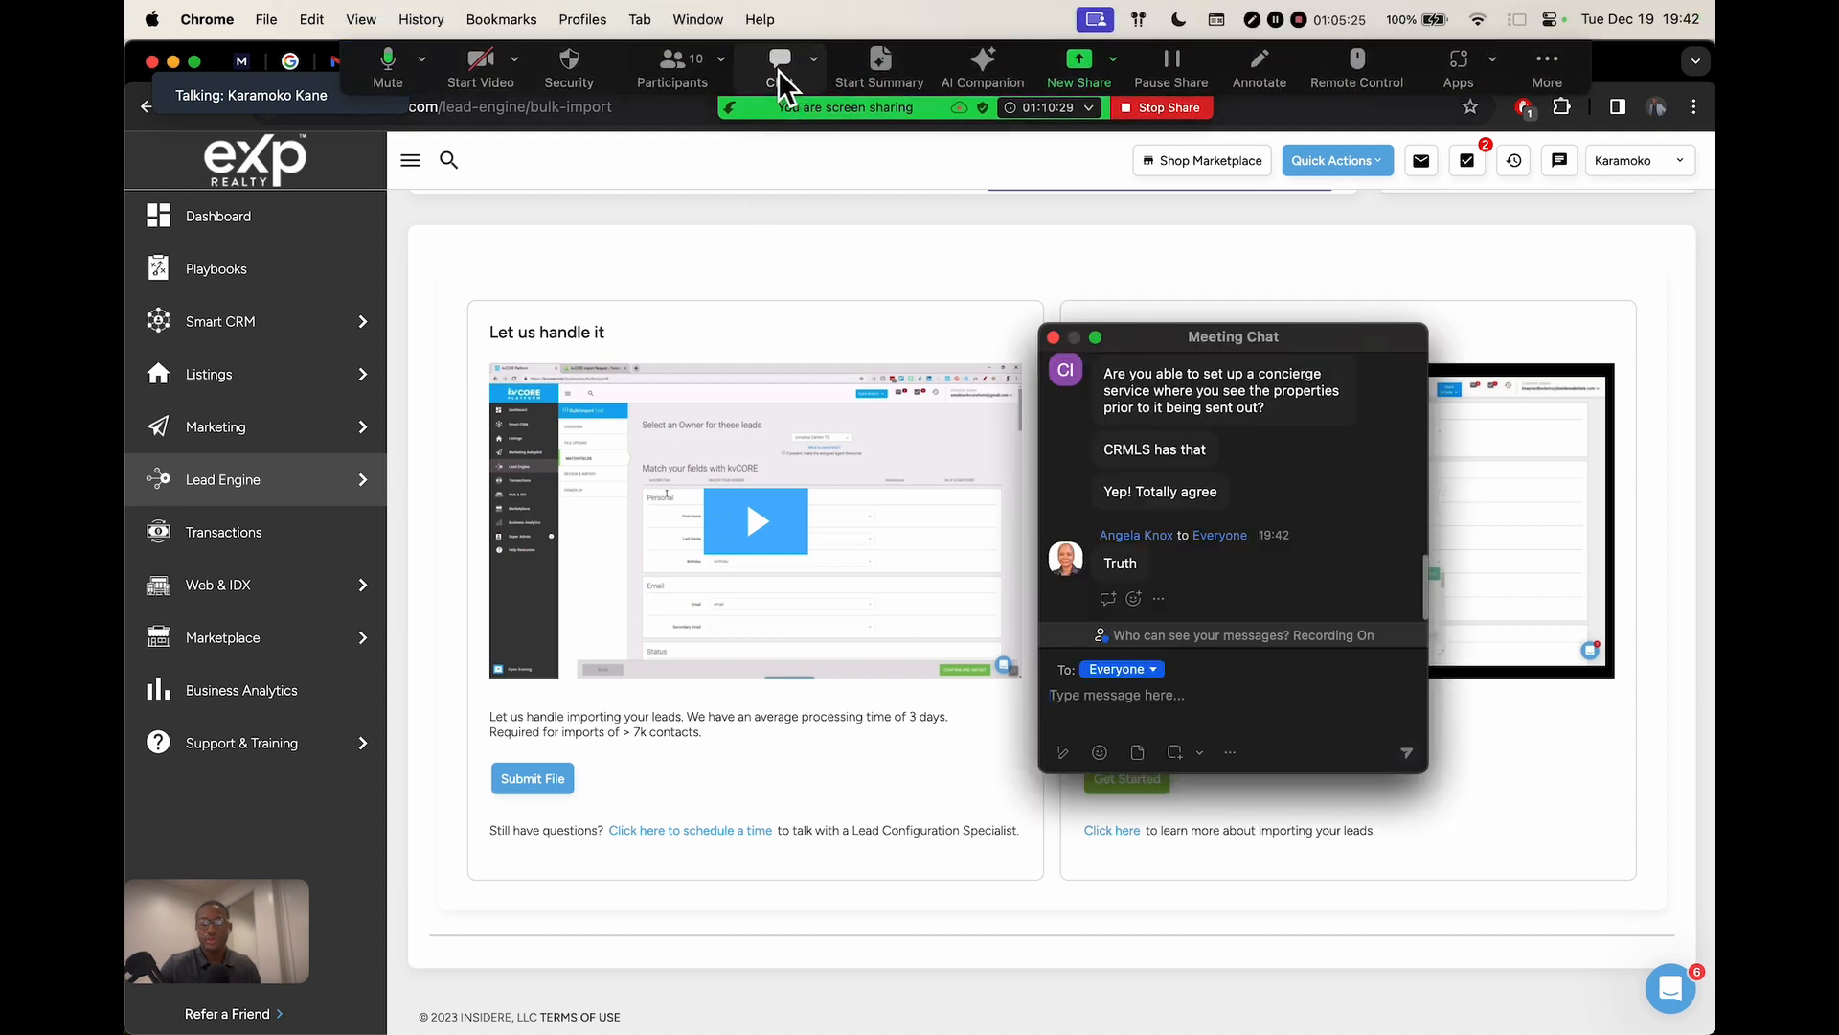
{"action": "left_click", "coordinate": [777, 70]}
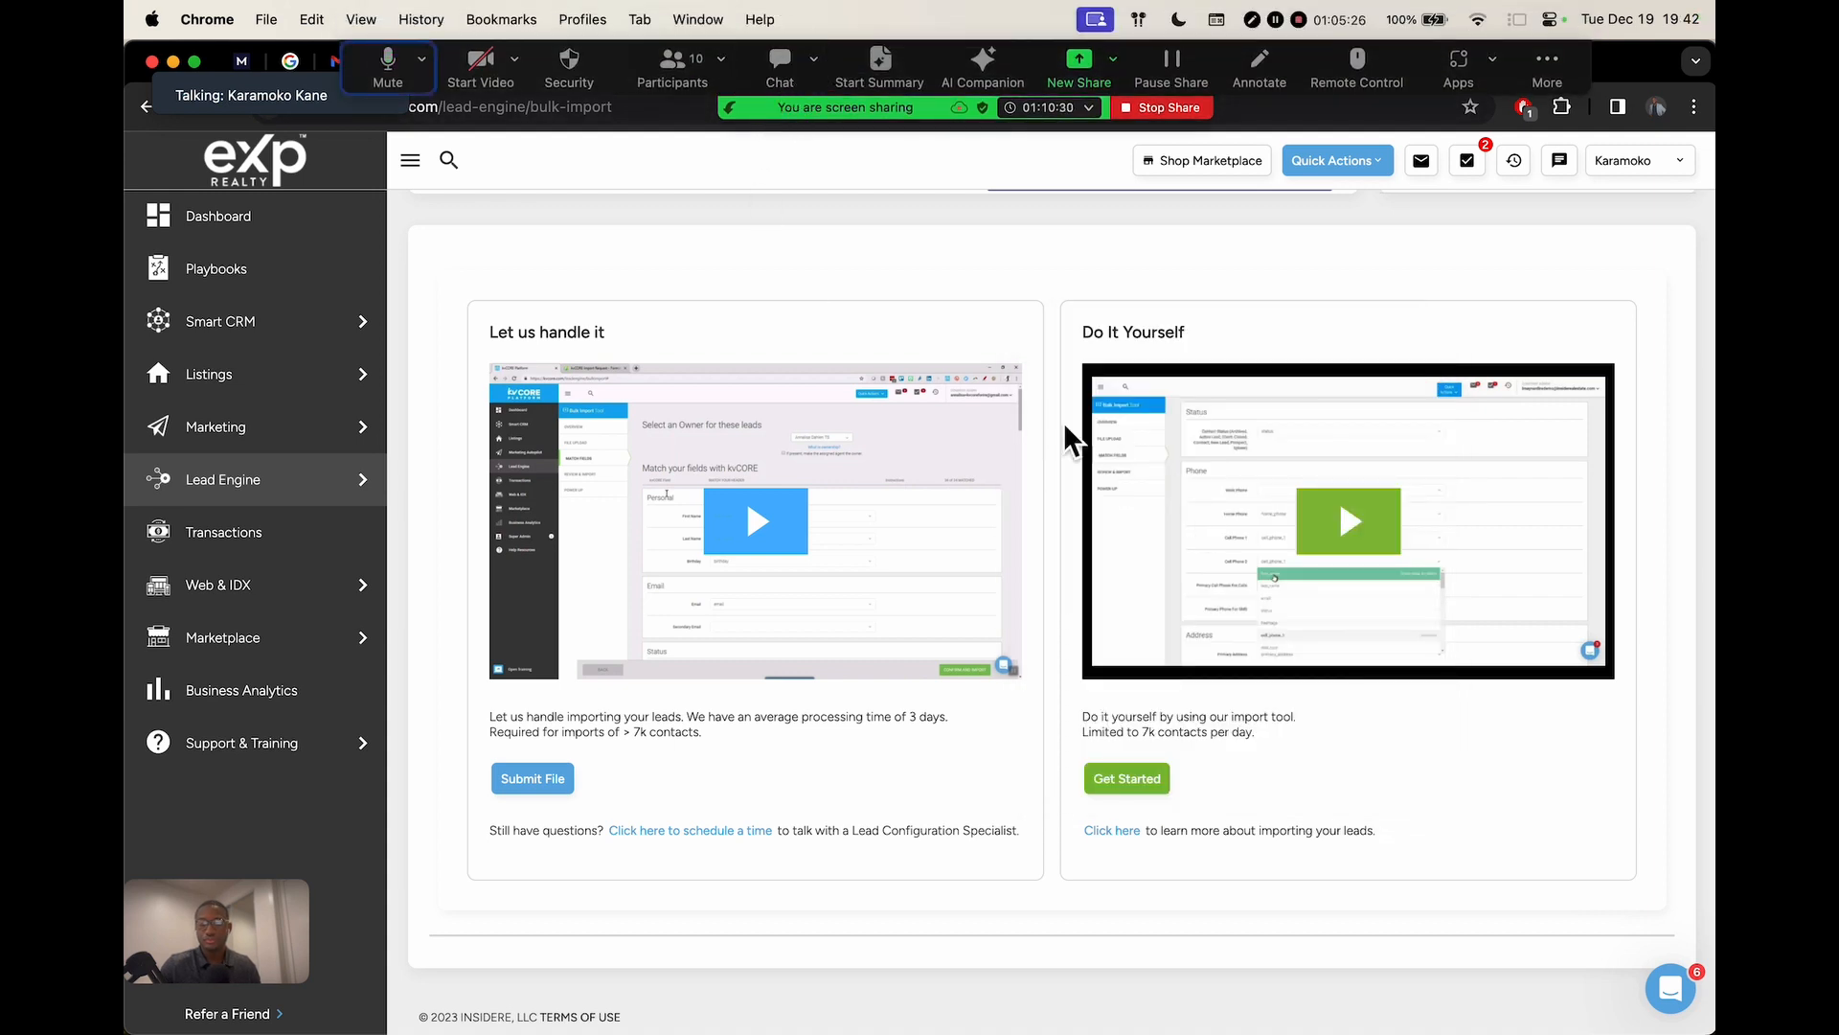
{"action": "left_click", "coordinate": [780, 63]}
{"action": "left_click", "coordinate": [780, 63]}
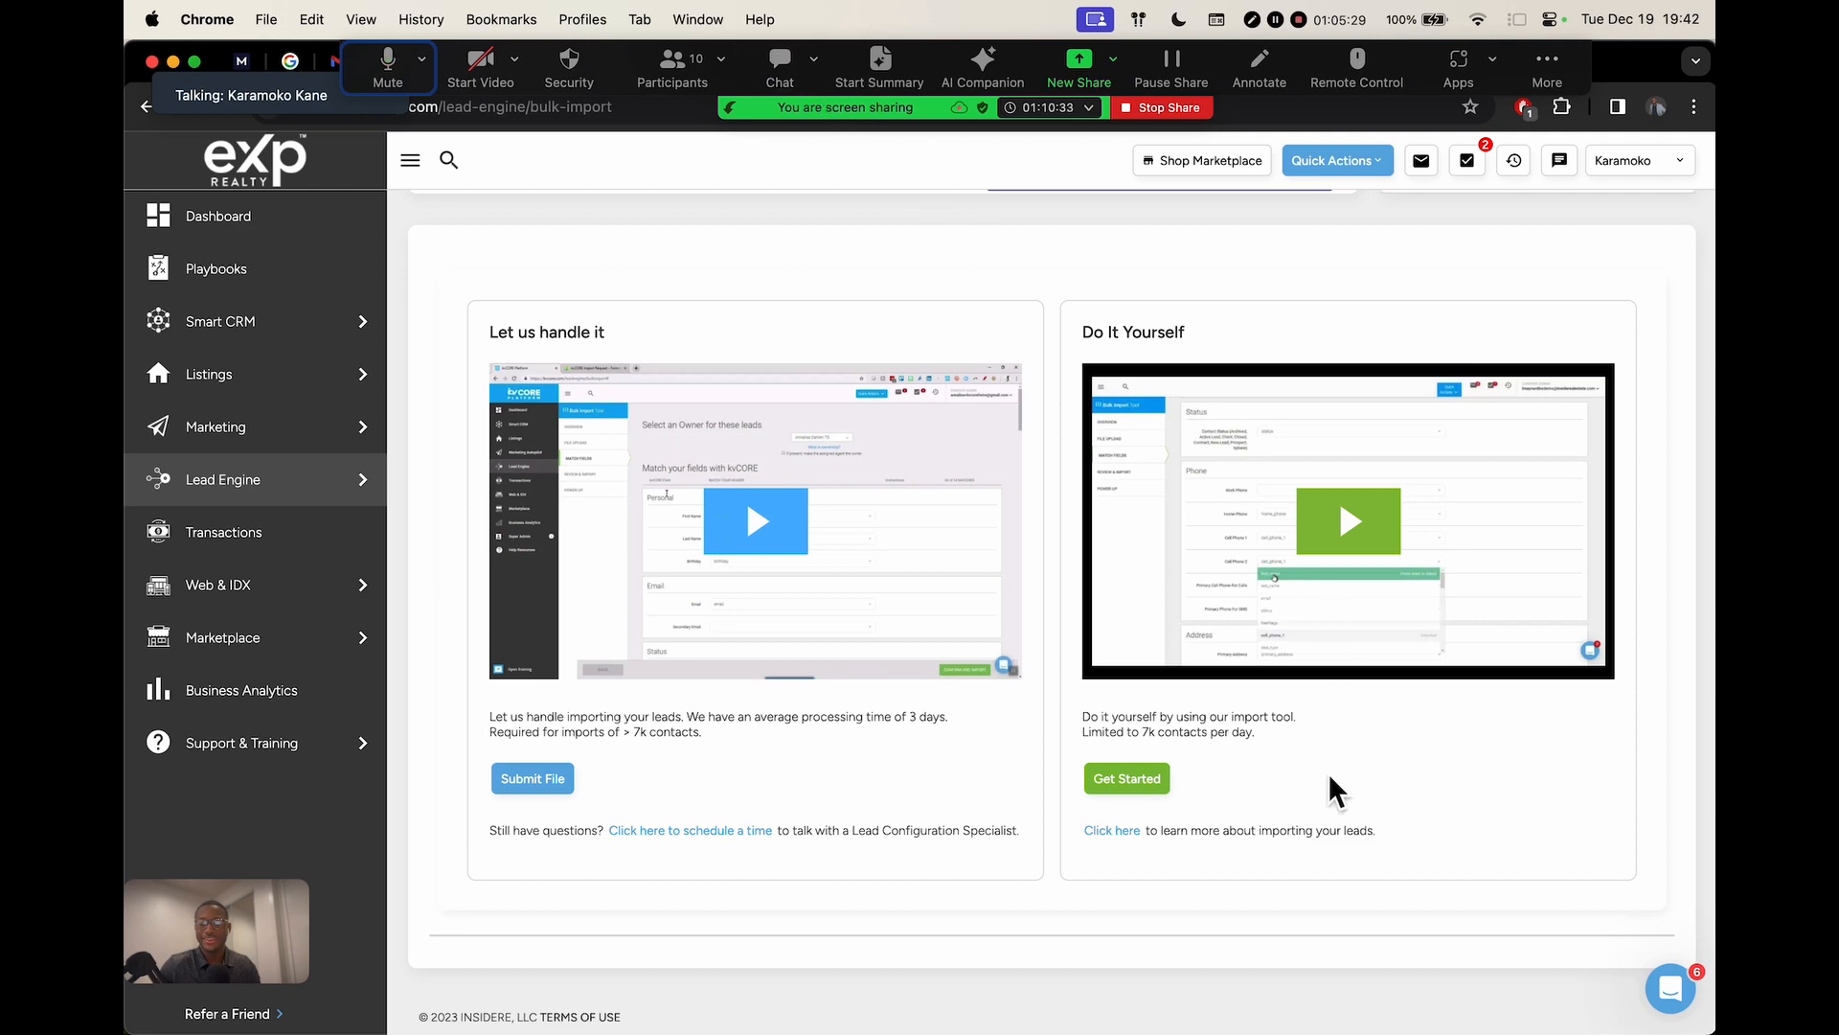
Choose Get Started under the Do It Yourself import option
{"action": "scroll", "coordinate": [1328, 772], "scroll_direction": "up", "scroll_amount": 5}
{"action": "scroll", "coordinate": [1247, 611], "scroll_direction": "up", "scroll_amount": 2}
{"action": "scroll", "coordinate": [1248, 611], "scroll_direction": "right", "scroll_amount": 2}
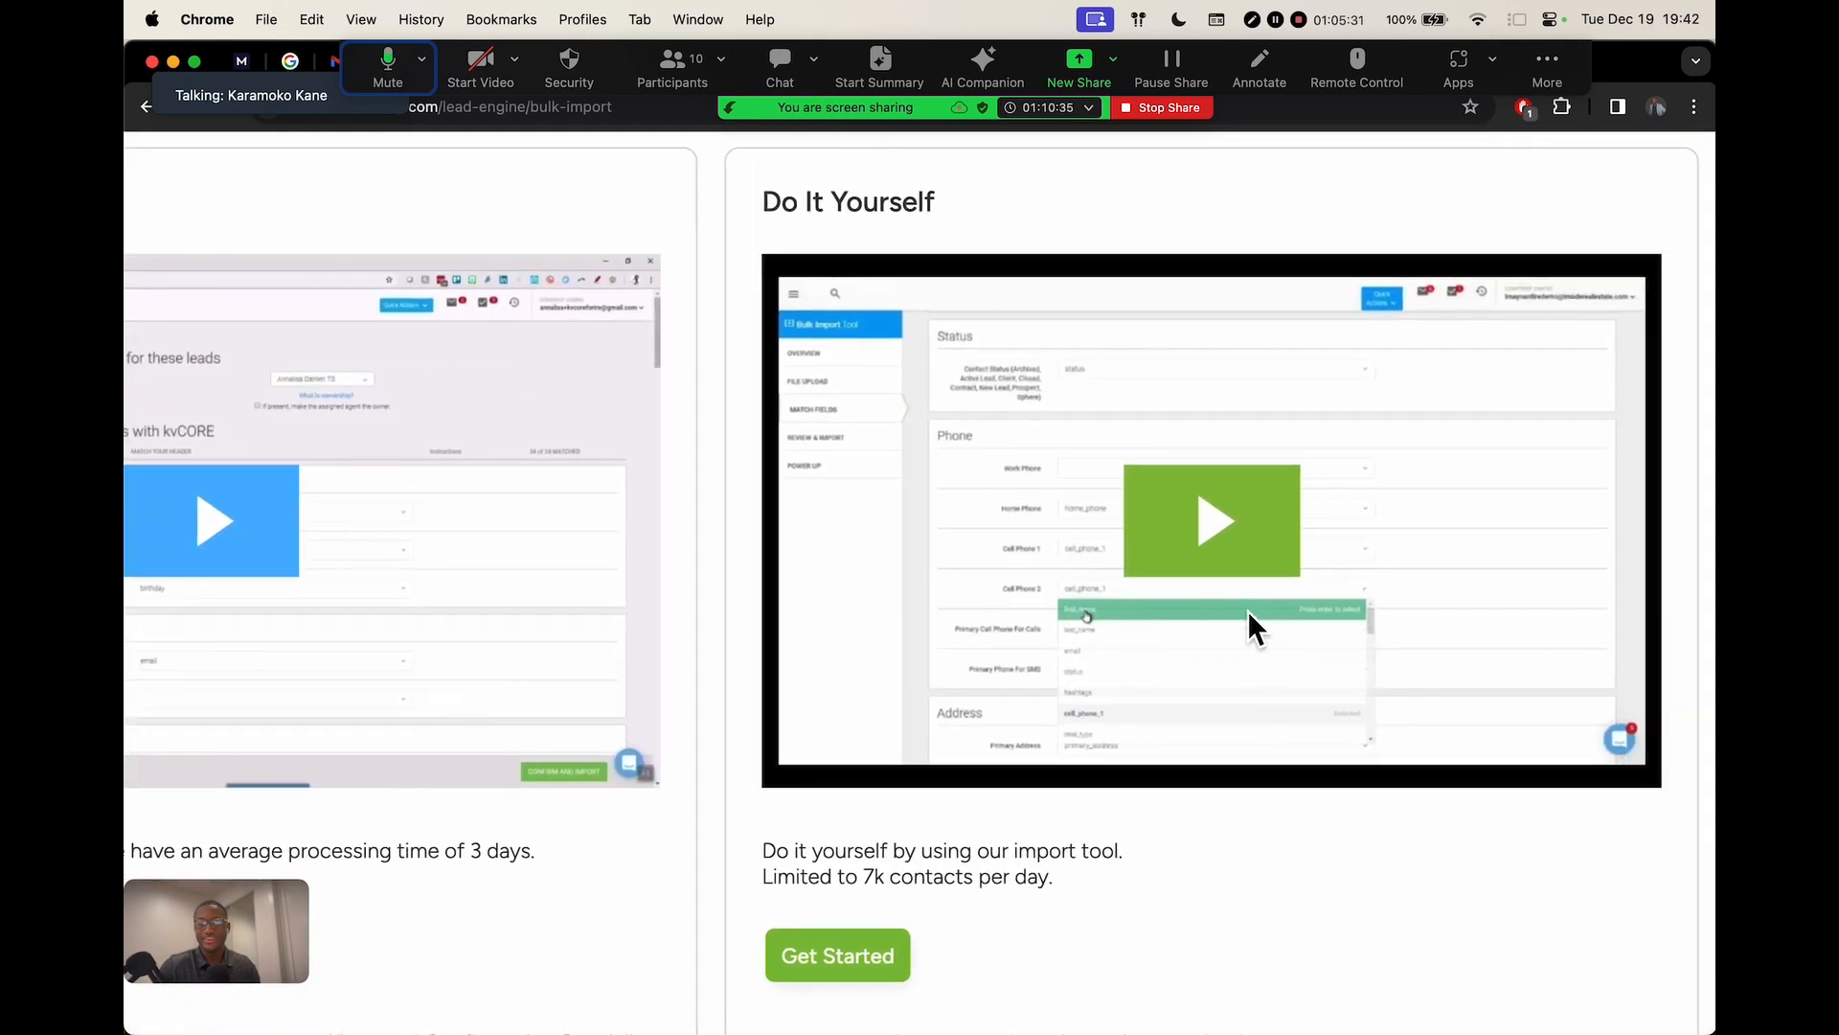
{"action": "scroll", "coordinate": [1247, 612], "scroll_direction": "right", "scroll_amount": 2}
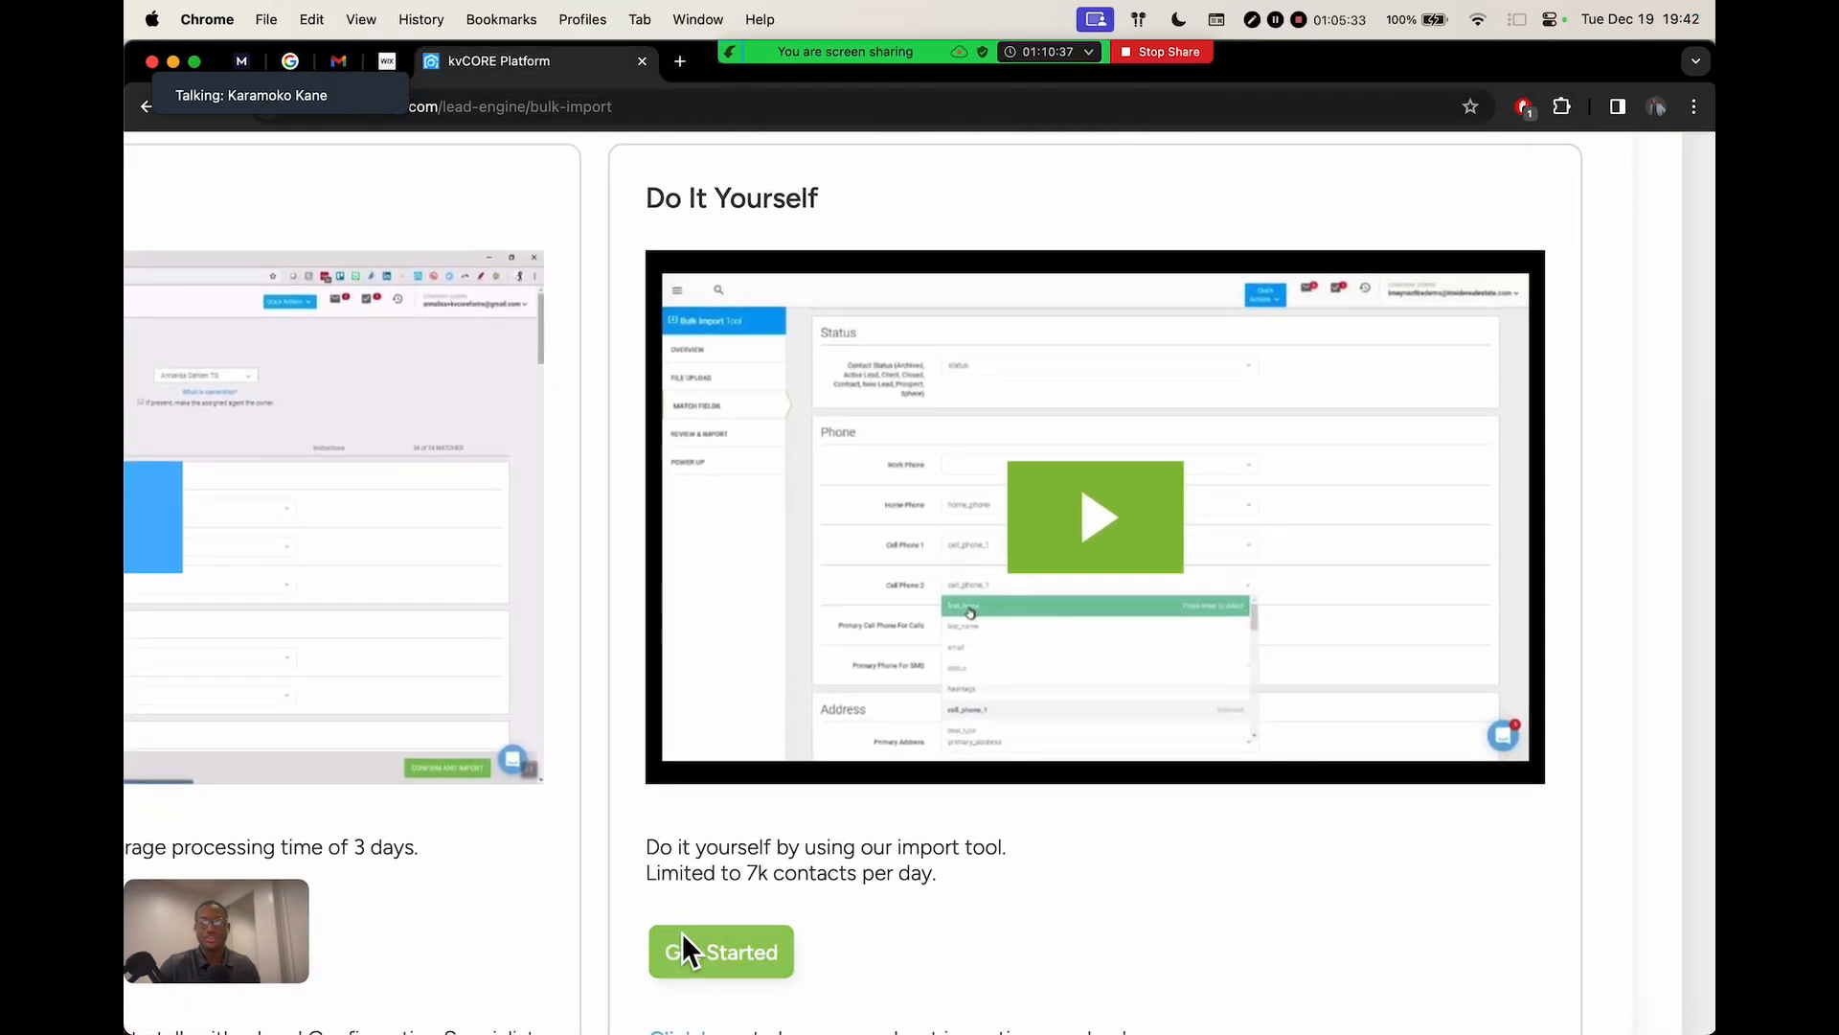
{"action": "scroll", "coordinate": [714, 952], "scroll_direction": "down", "scroll_amount": 5}
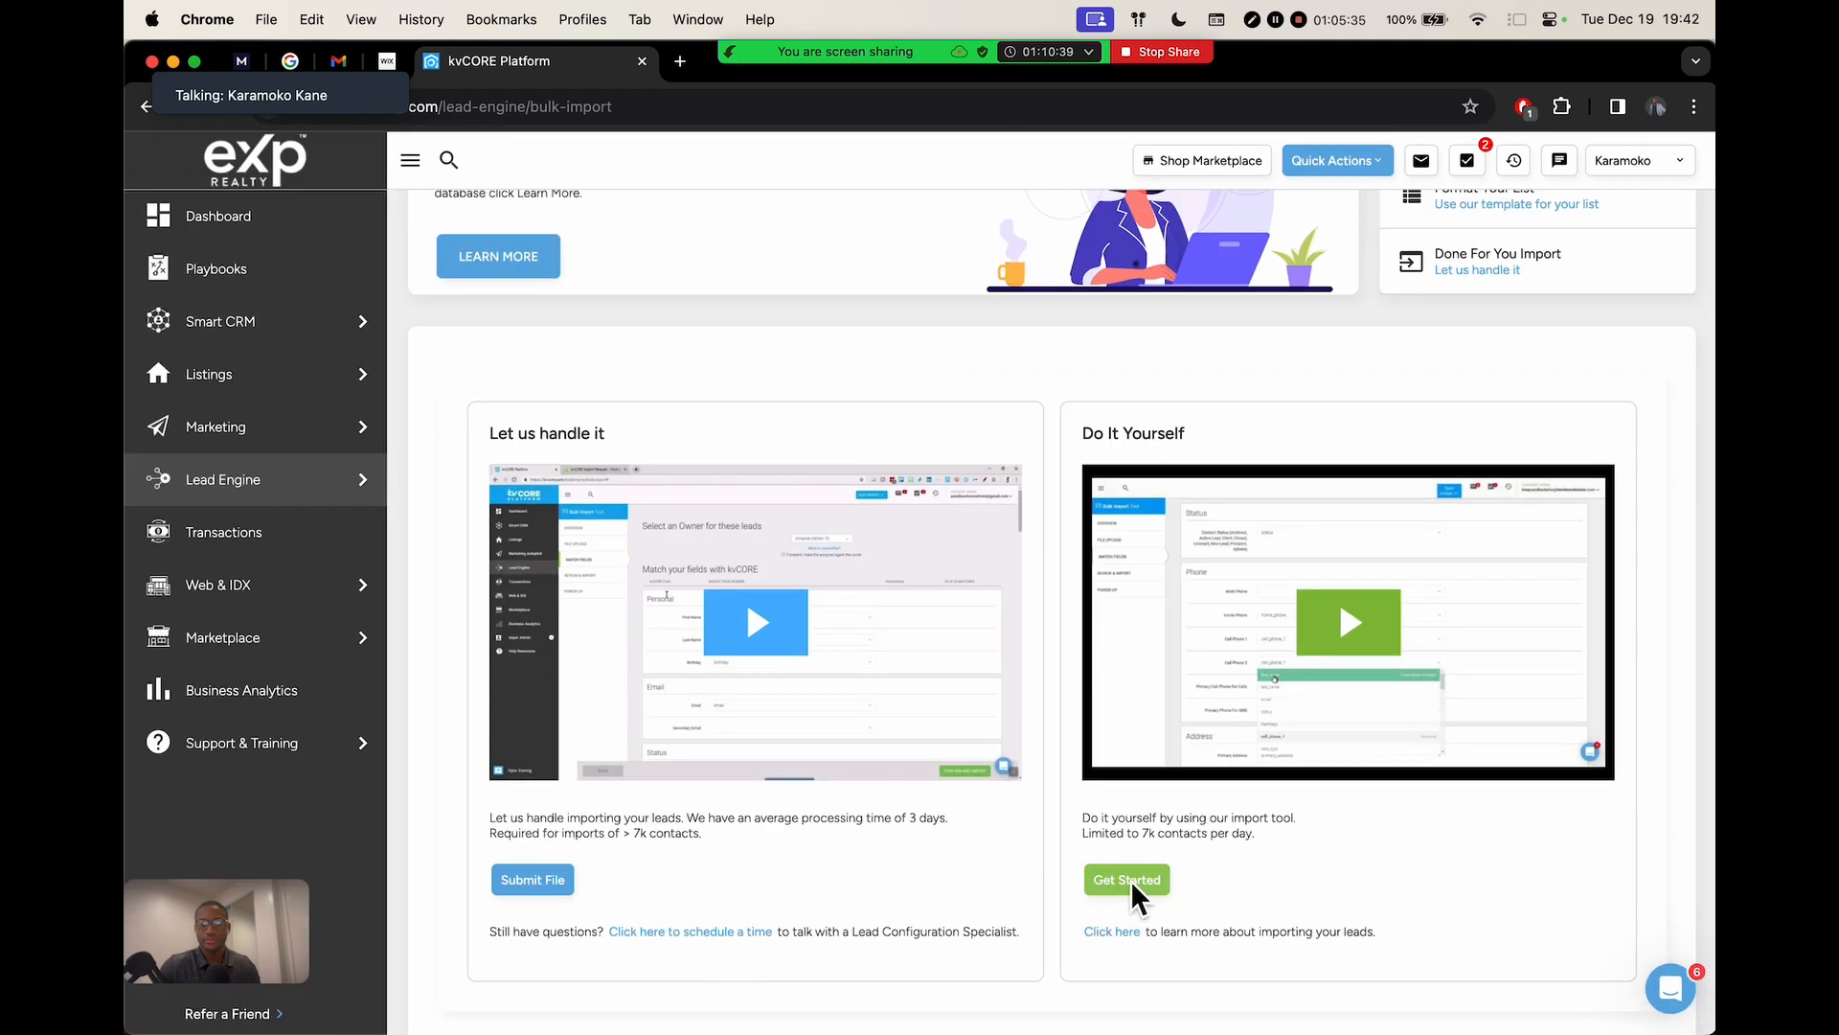
{"action": "left_click", "coordinate": [1130, 879]}
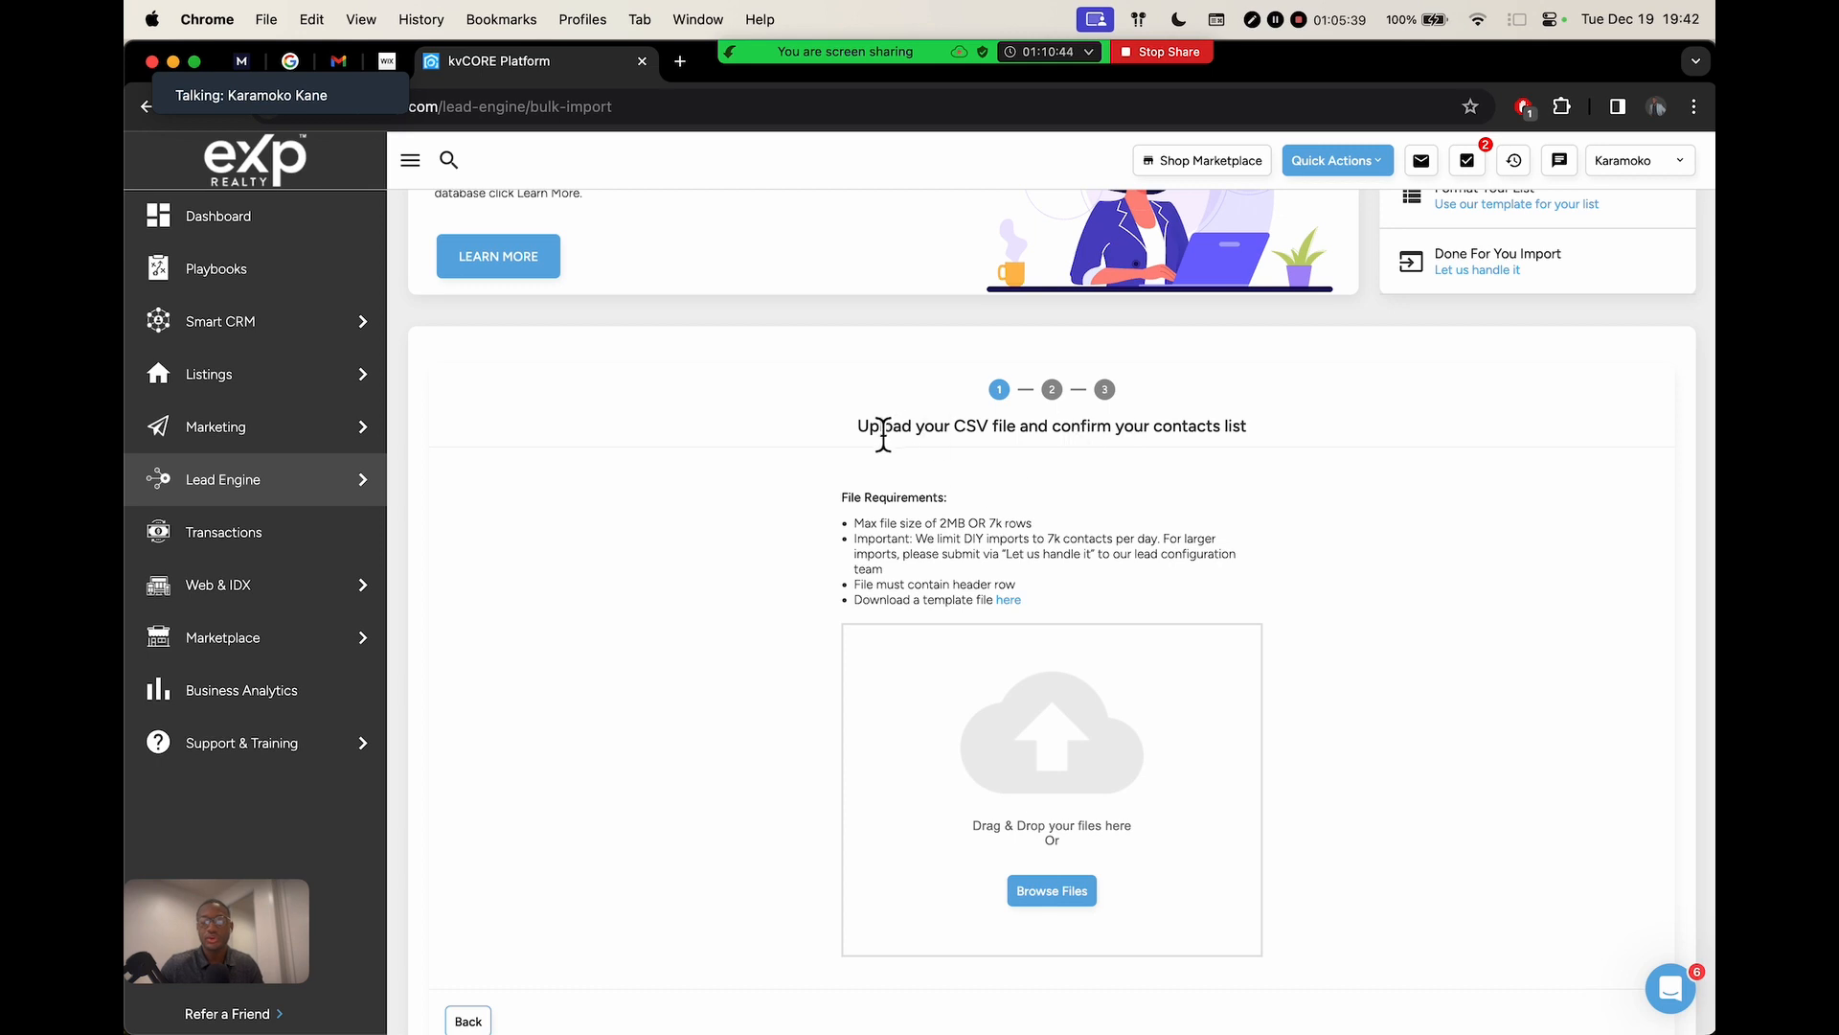
Point out the CSV file requirement, then Browse Files for a contacts list
{"action": "left_click_drag", "start_coordinate": [966, 438], "coordinate": [1018, 431]}
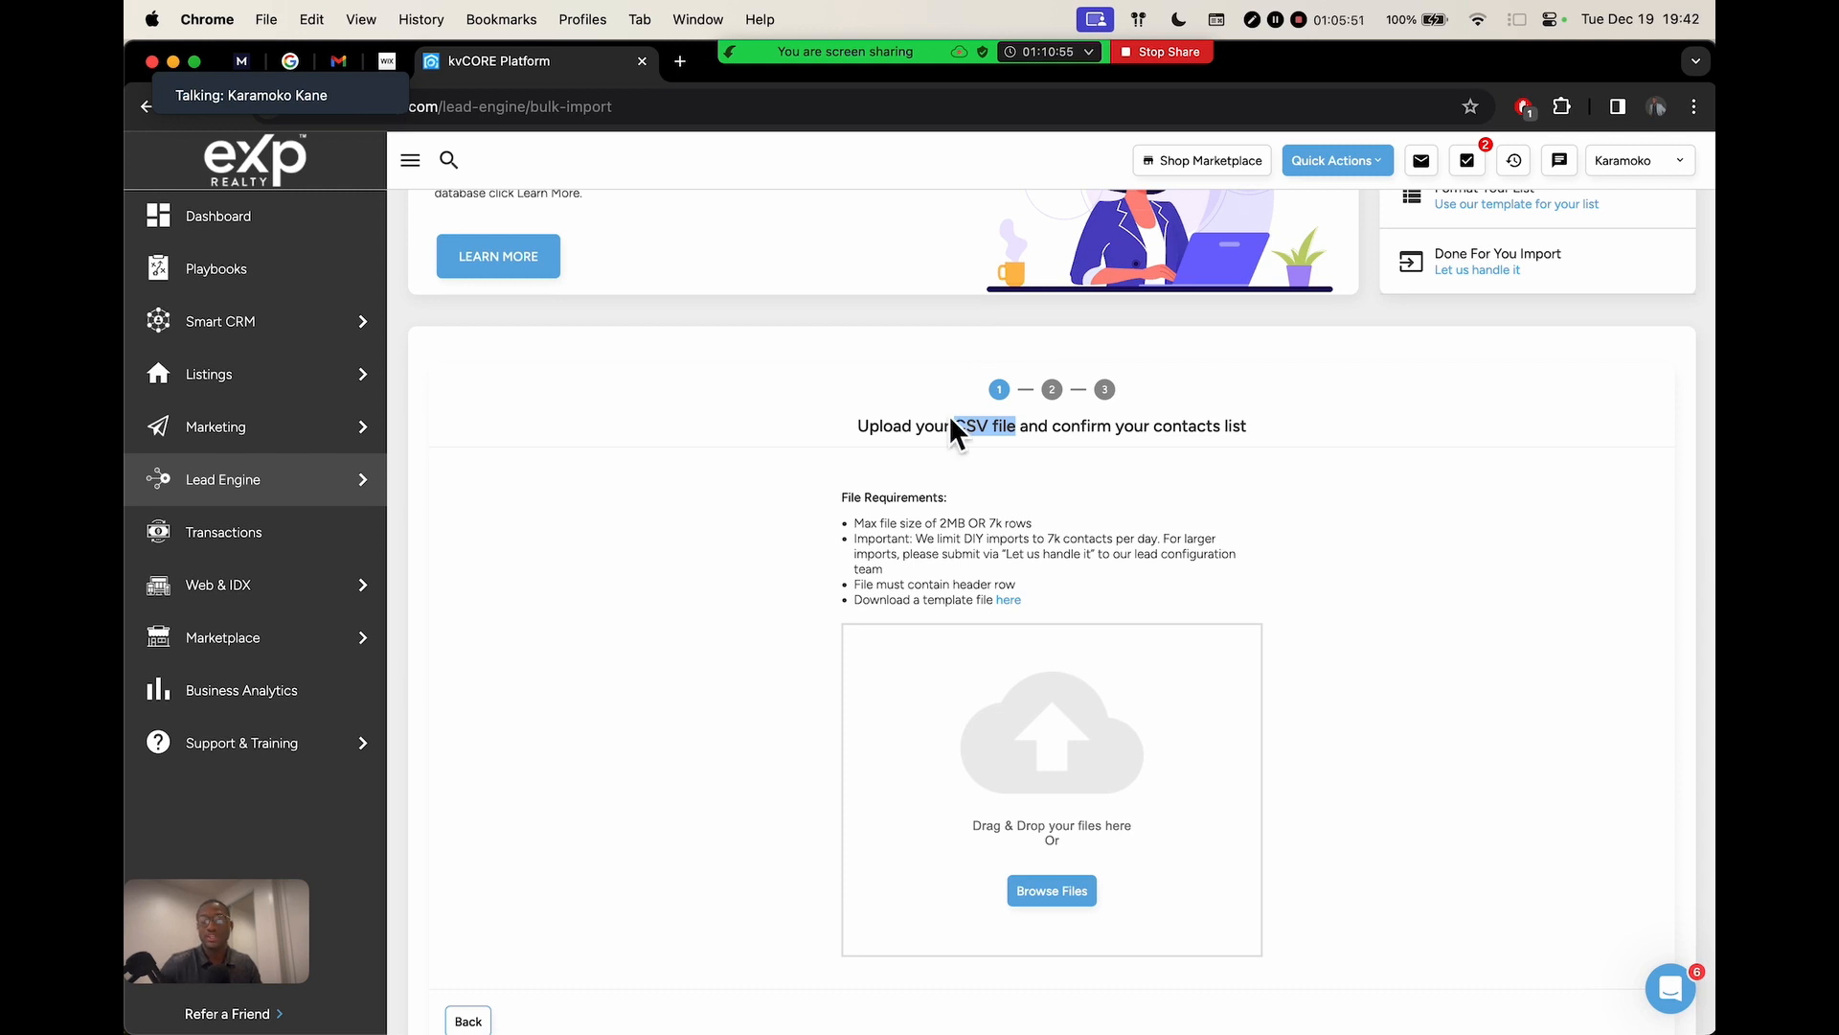
{"action": "left_click", "coordinate": [1033, 429]}
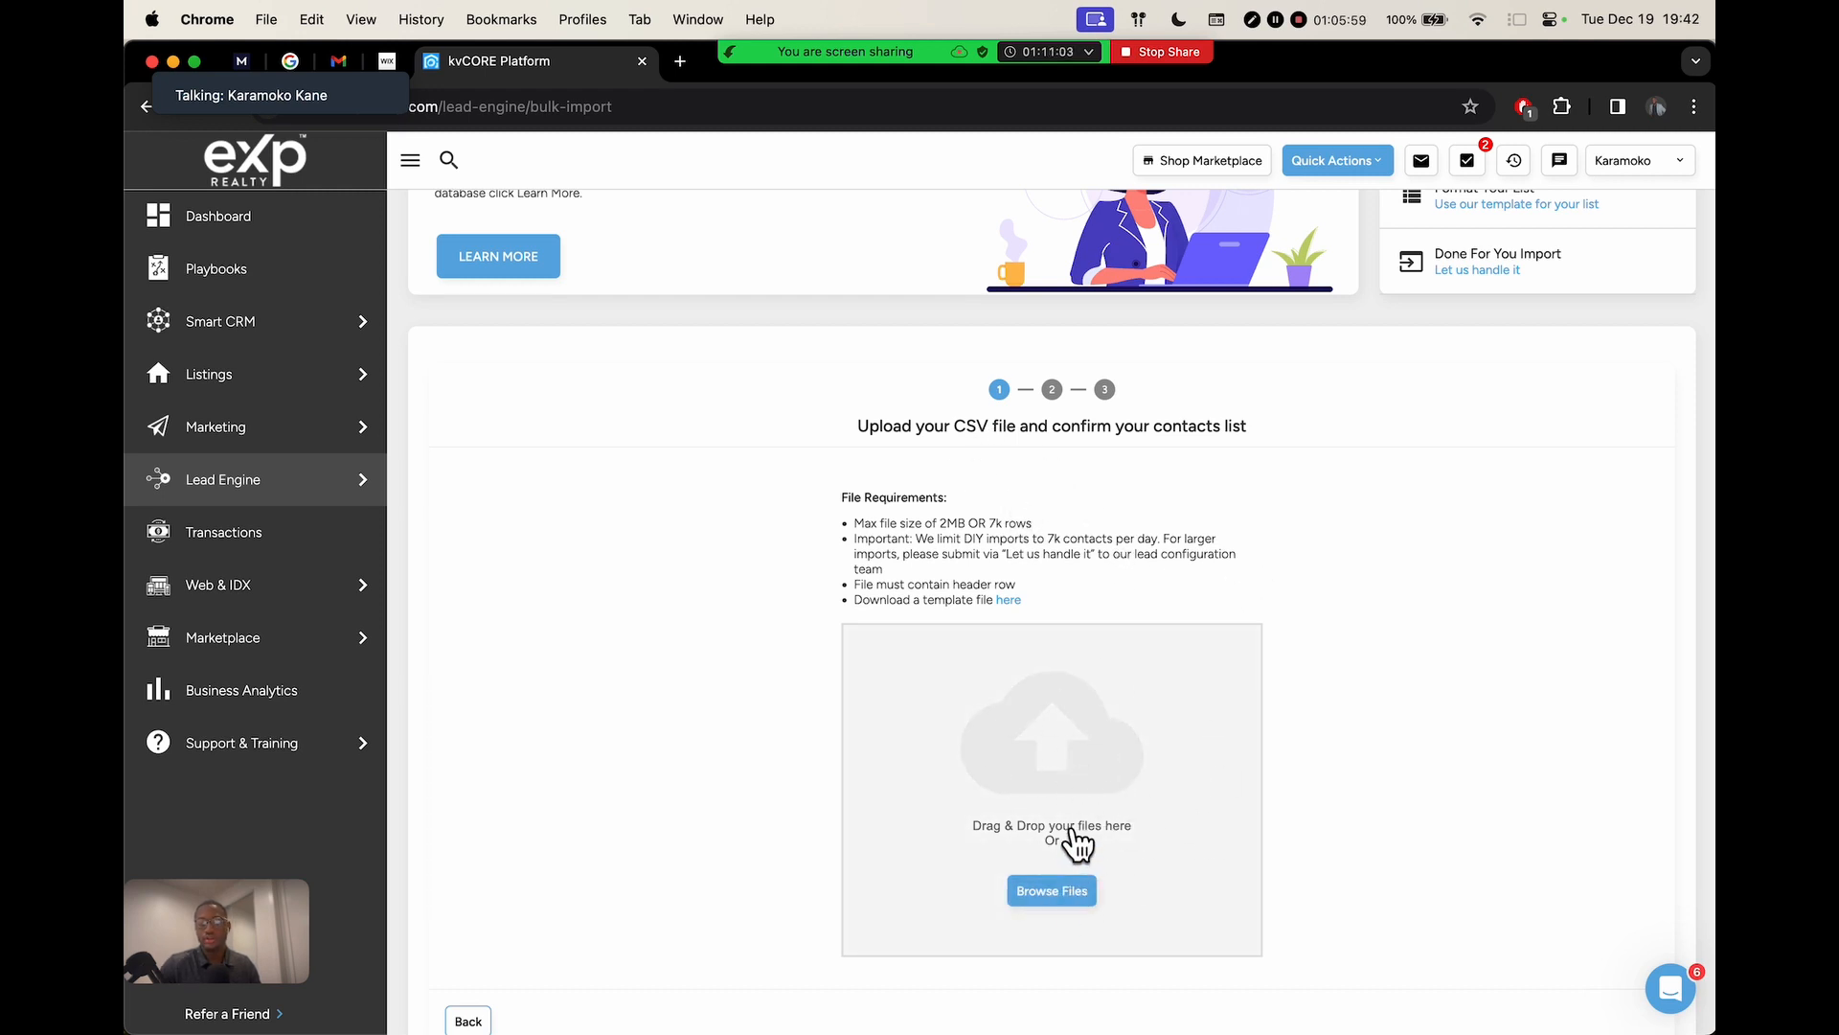
{"action": "left_click", "coordinate": [1047, 899]}
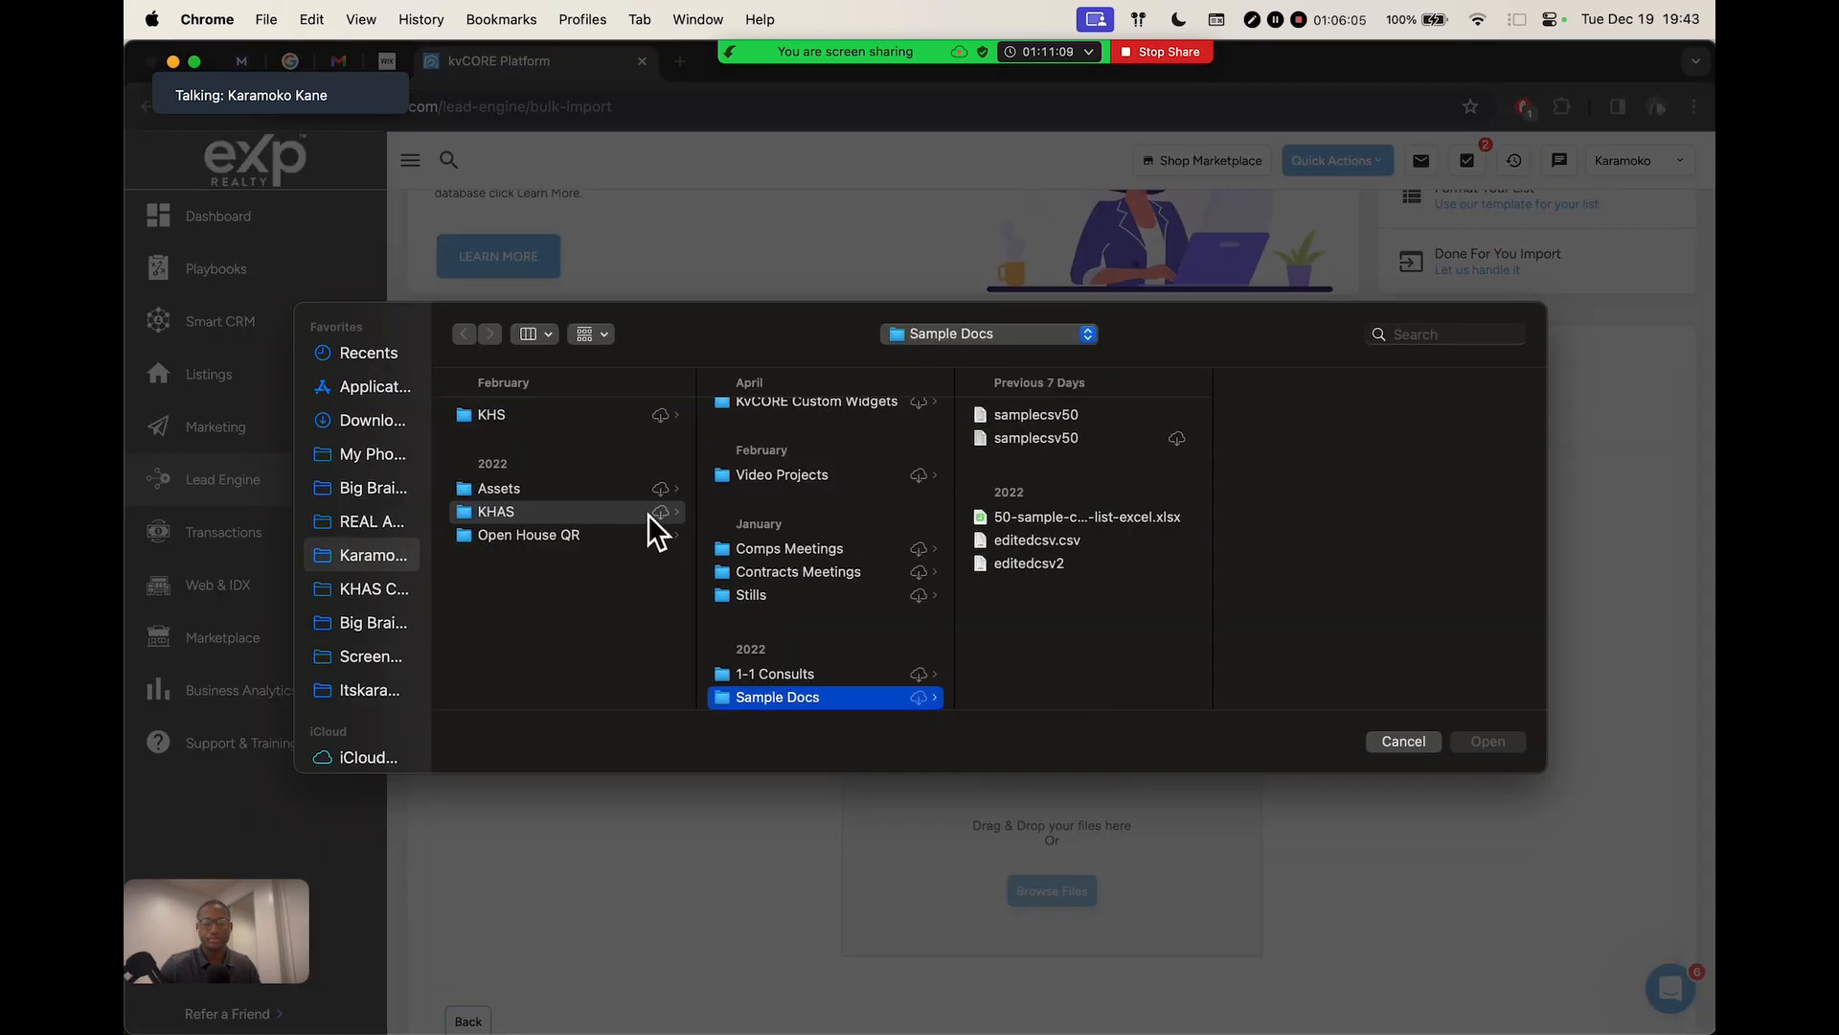
Select samplecsv50 in Sample Docs and admit the waiting attendee into the meeting
{"action": "left_click", "coordinate": [1046, 422]}
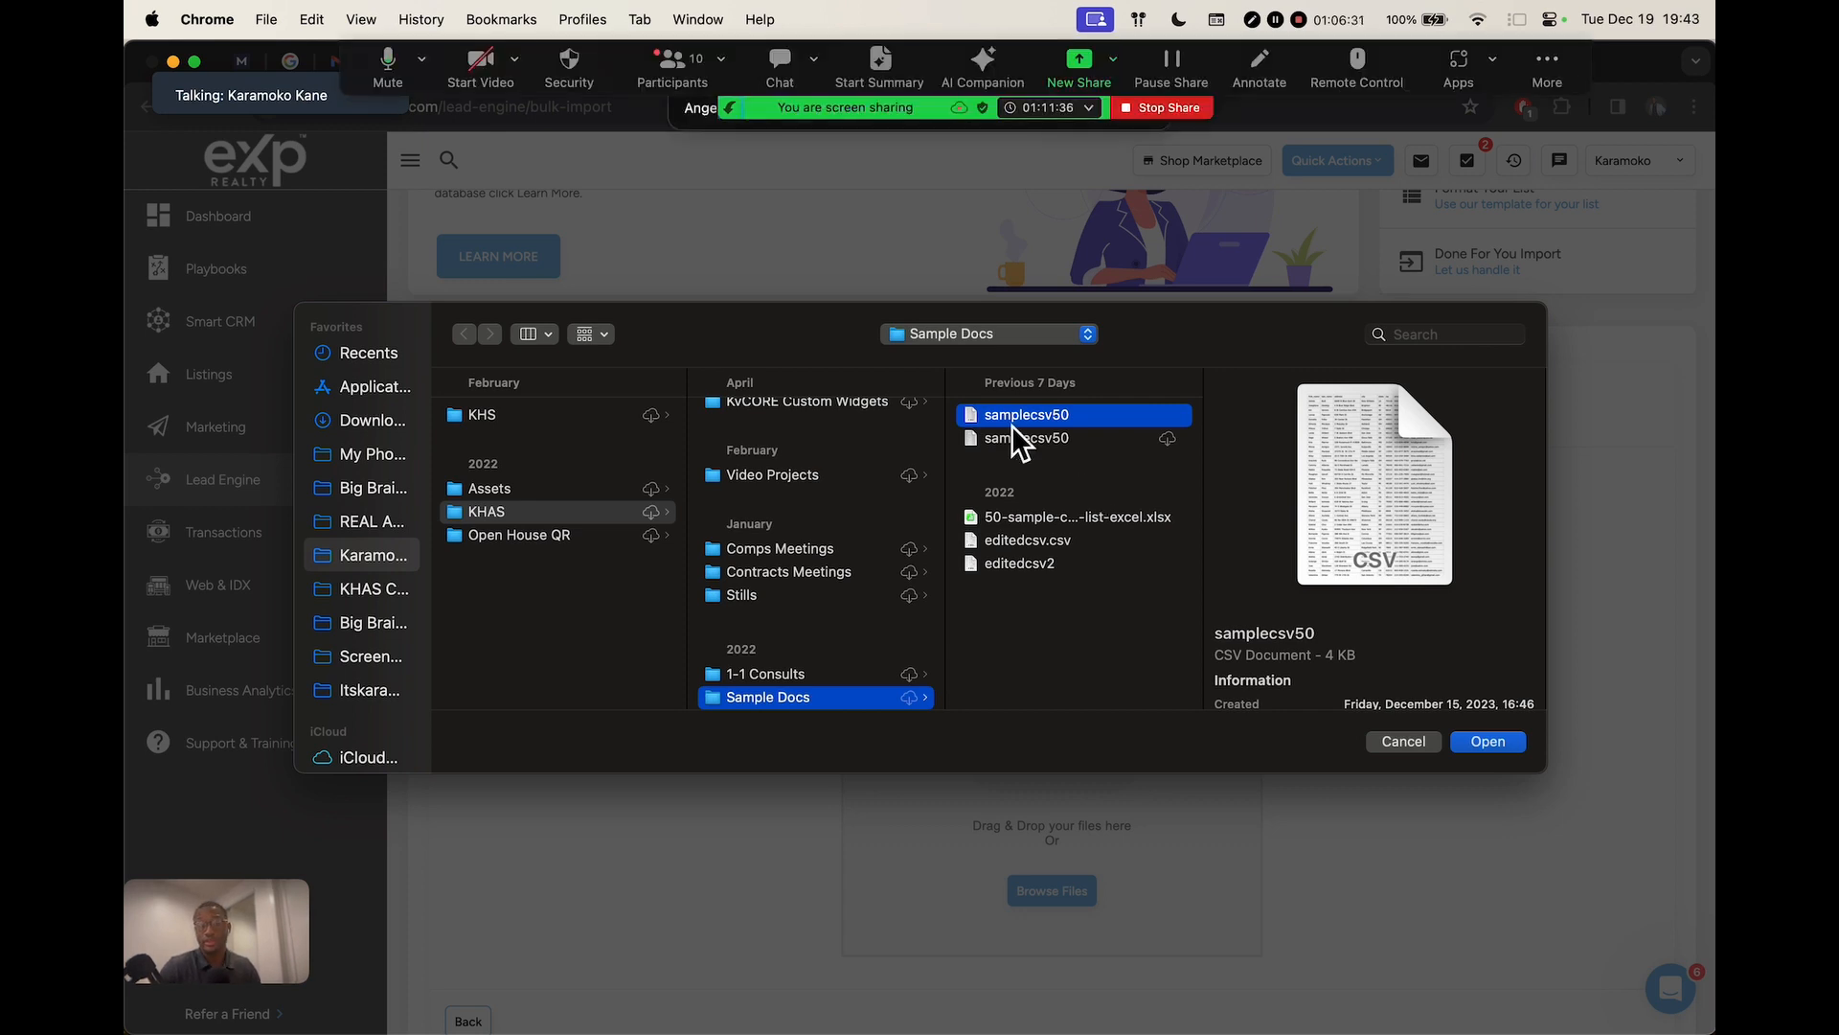
{"action": "left_click", "coordinate": [673, 67]}
{"action": "left_click", "coordinate": [675, 66]}
{"action": "left_click", "coordinate": [675, 66]}
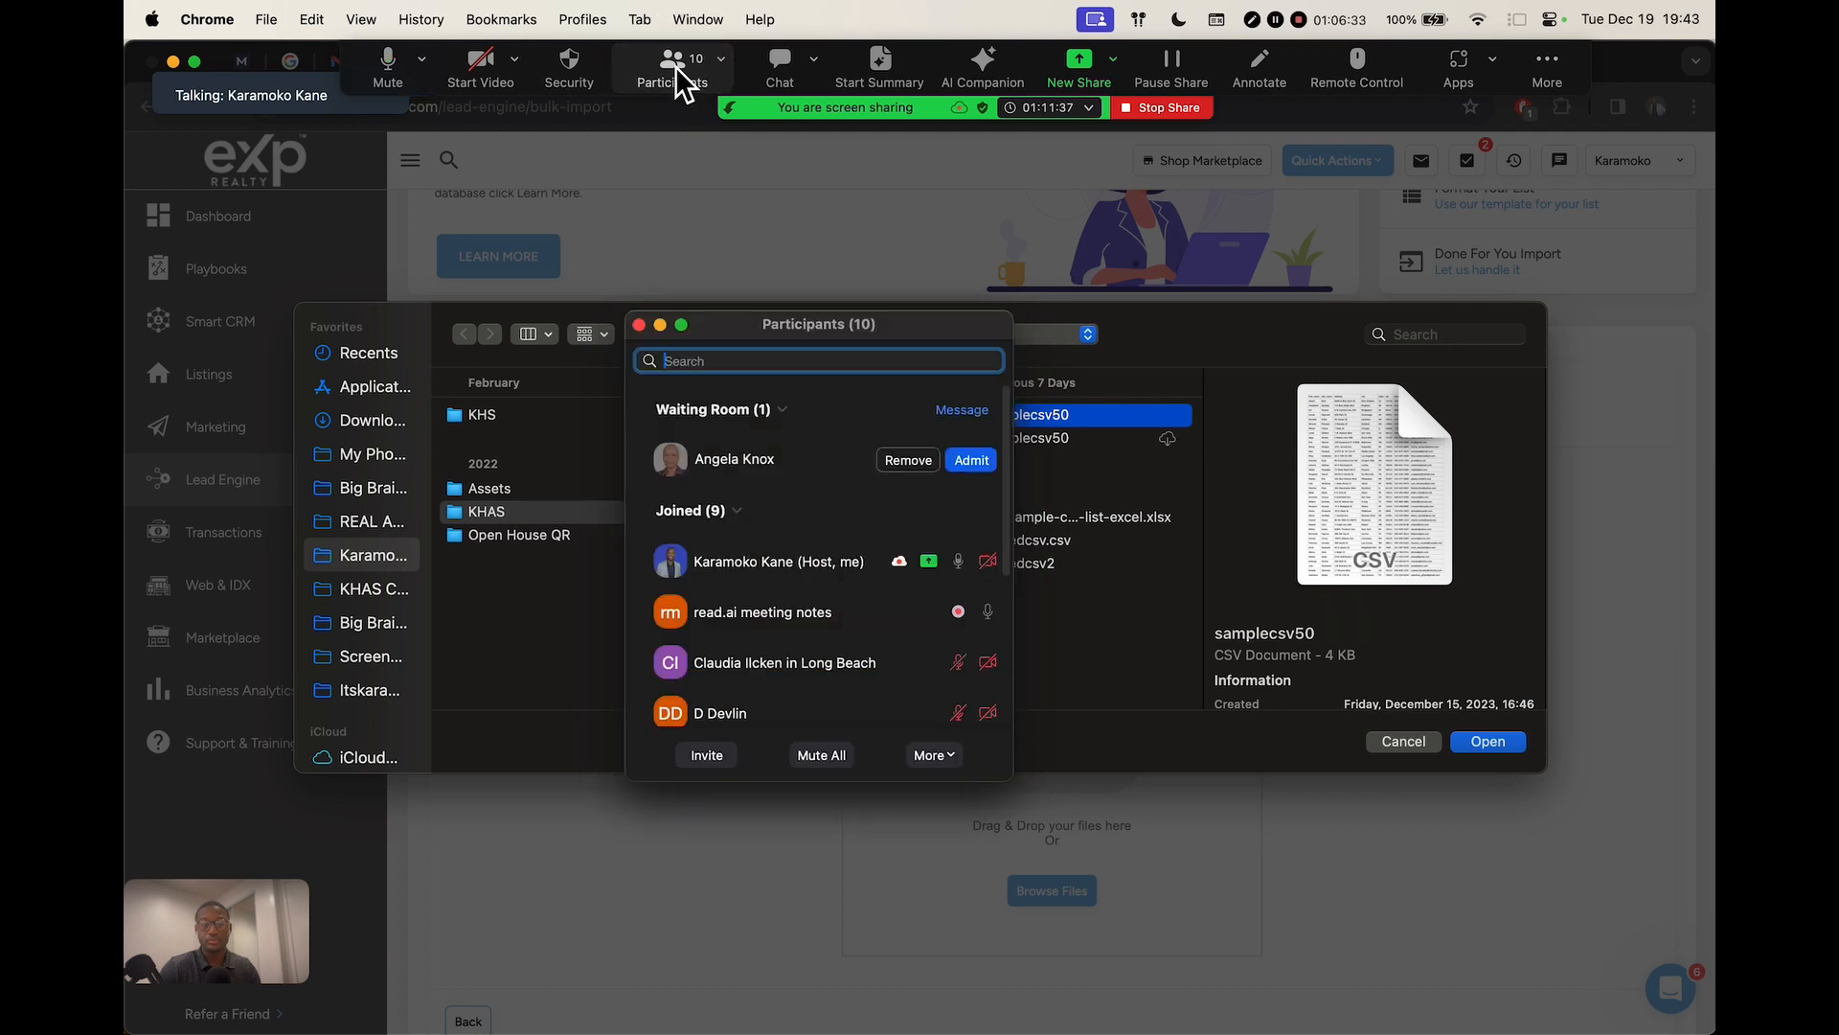
{"action": "left_click", "coordinate": [972, 460]}
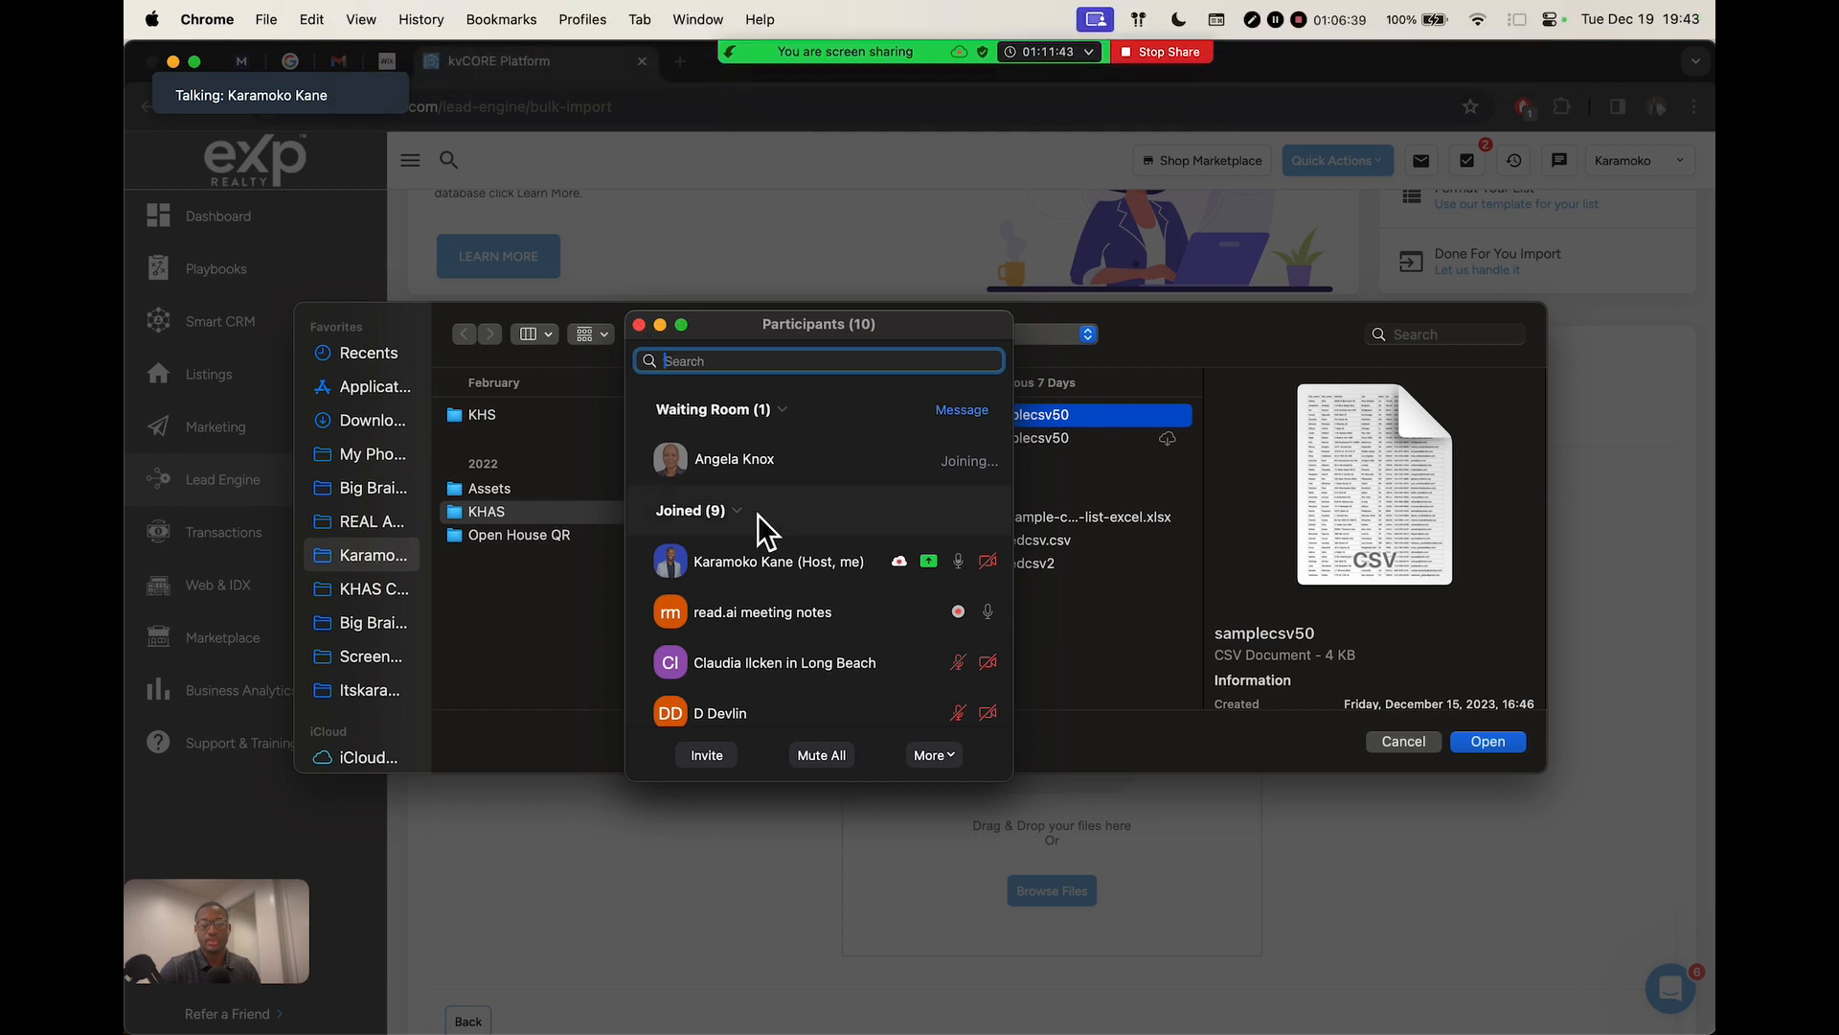
Close the participants list and upload the selected samplecsv50 file
{"action": "scroll", "coordinate": [796, 640], "scroll_direction": "down", "scroll_amount": 5}
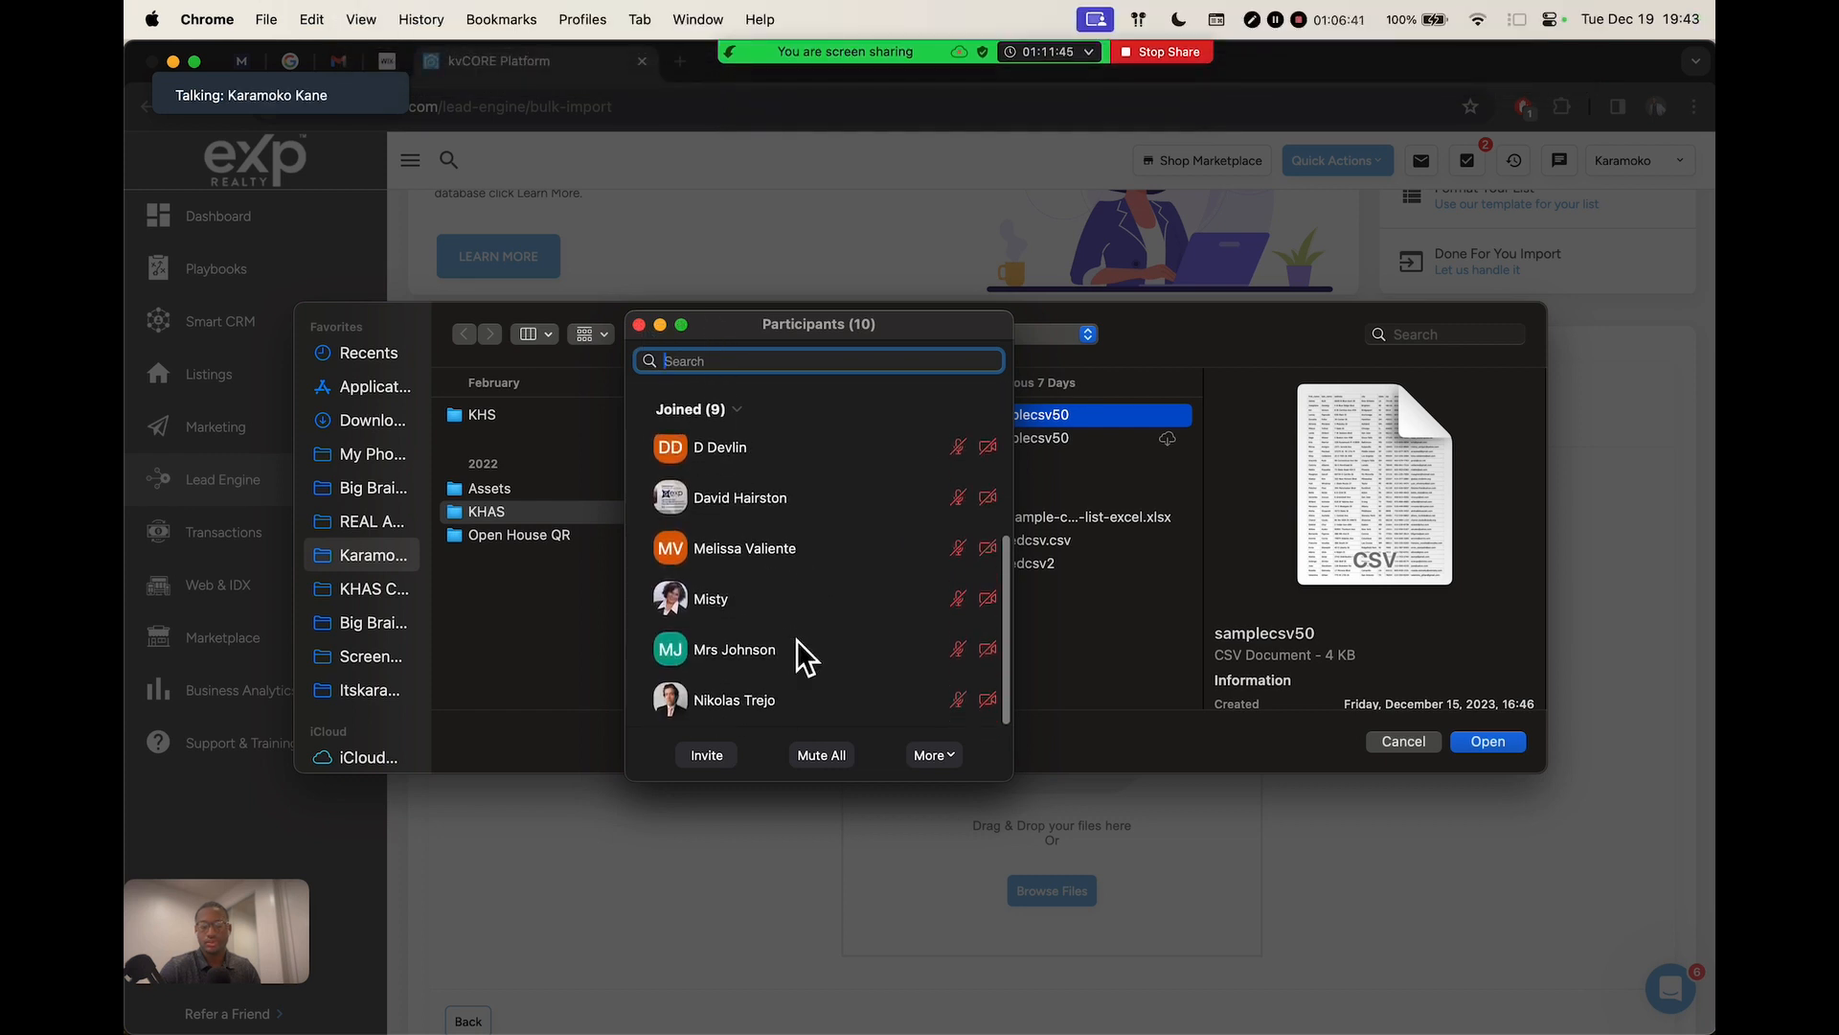
{"action": "scroll", "coordinate": [751, 537], "scroll_direction": "up", "scroll_amount": 5}
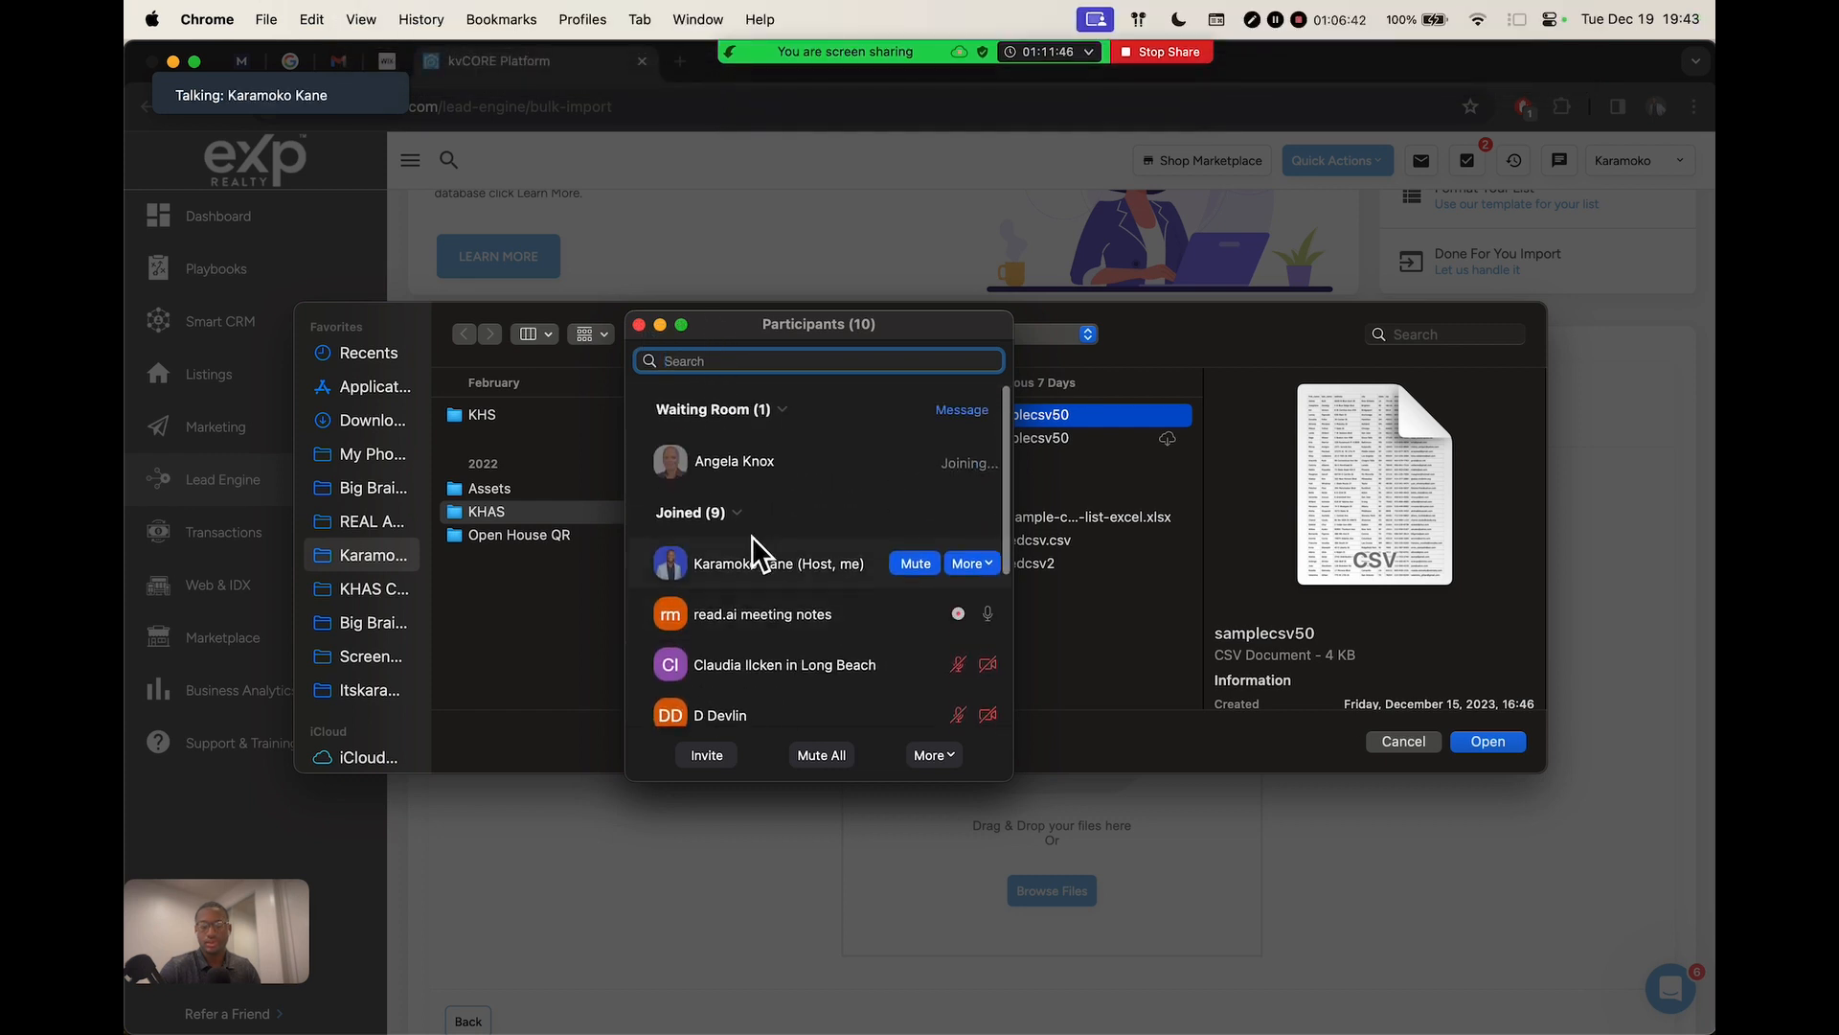
{"action": "left_click", "coordinate": [640, 325]}
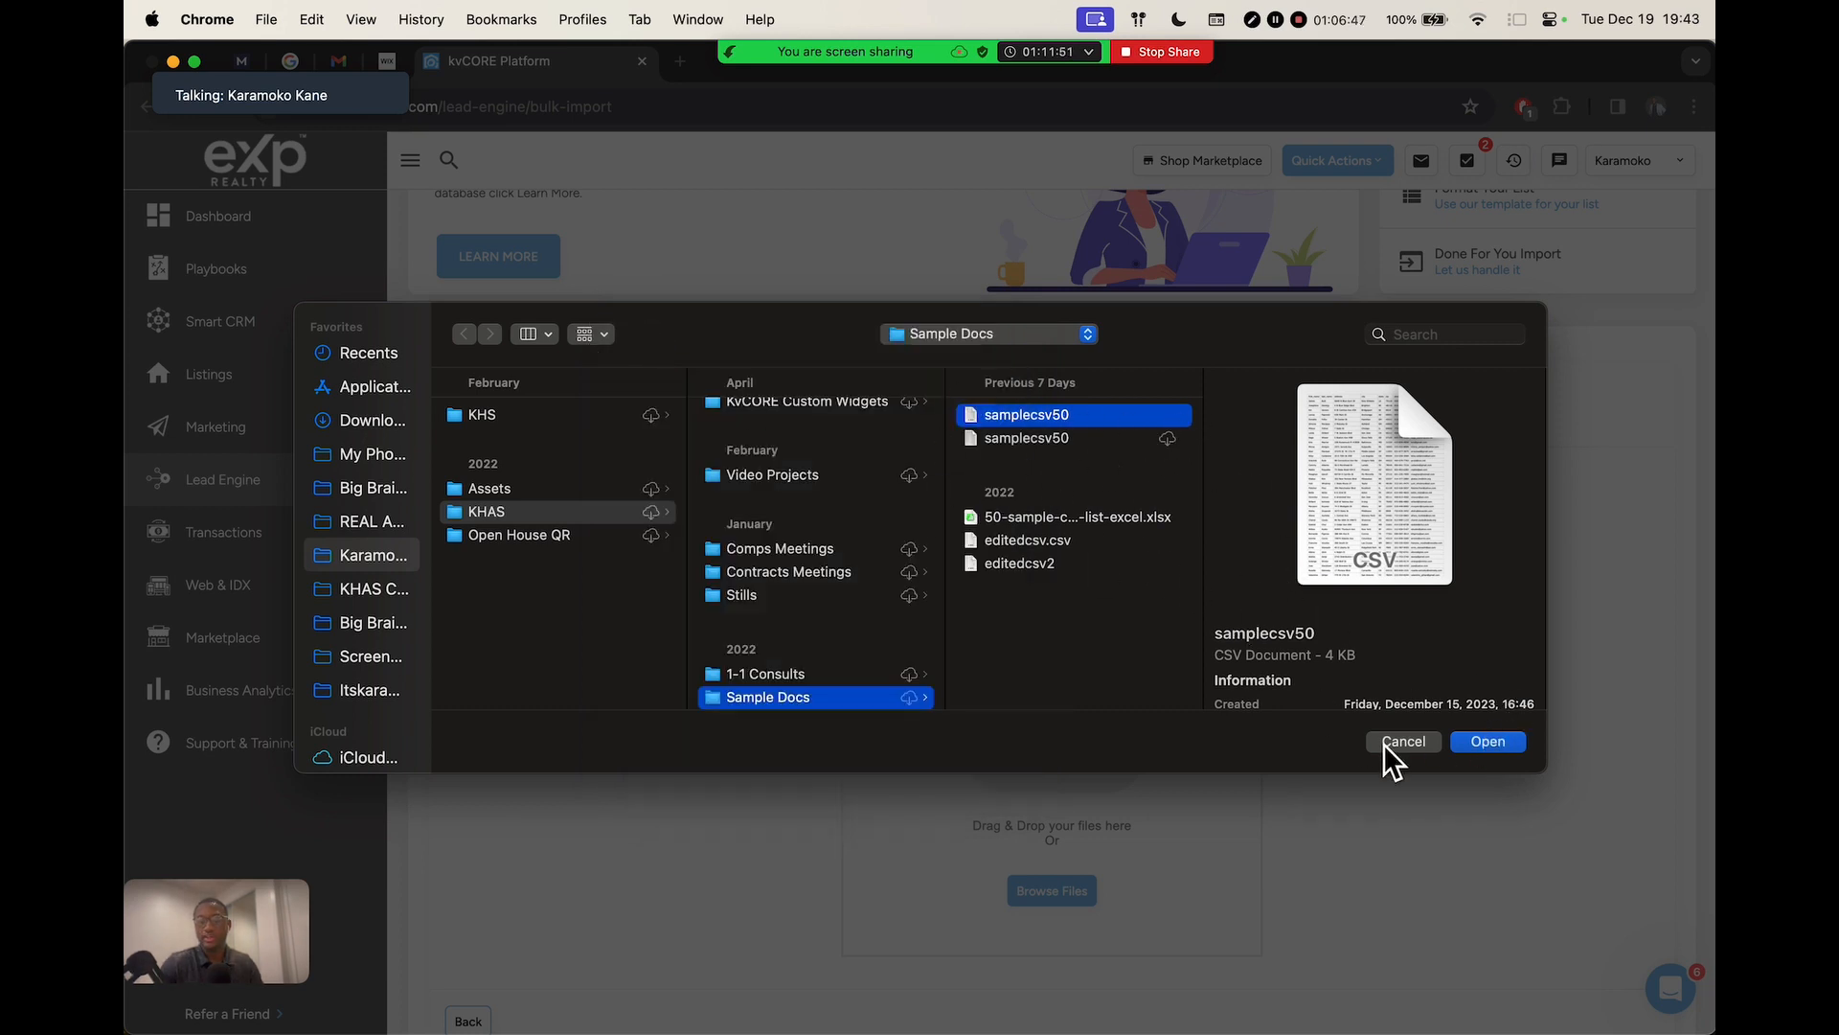
{"action": "left_click", "coordinate": [1487, 742]}
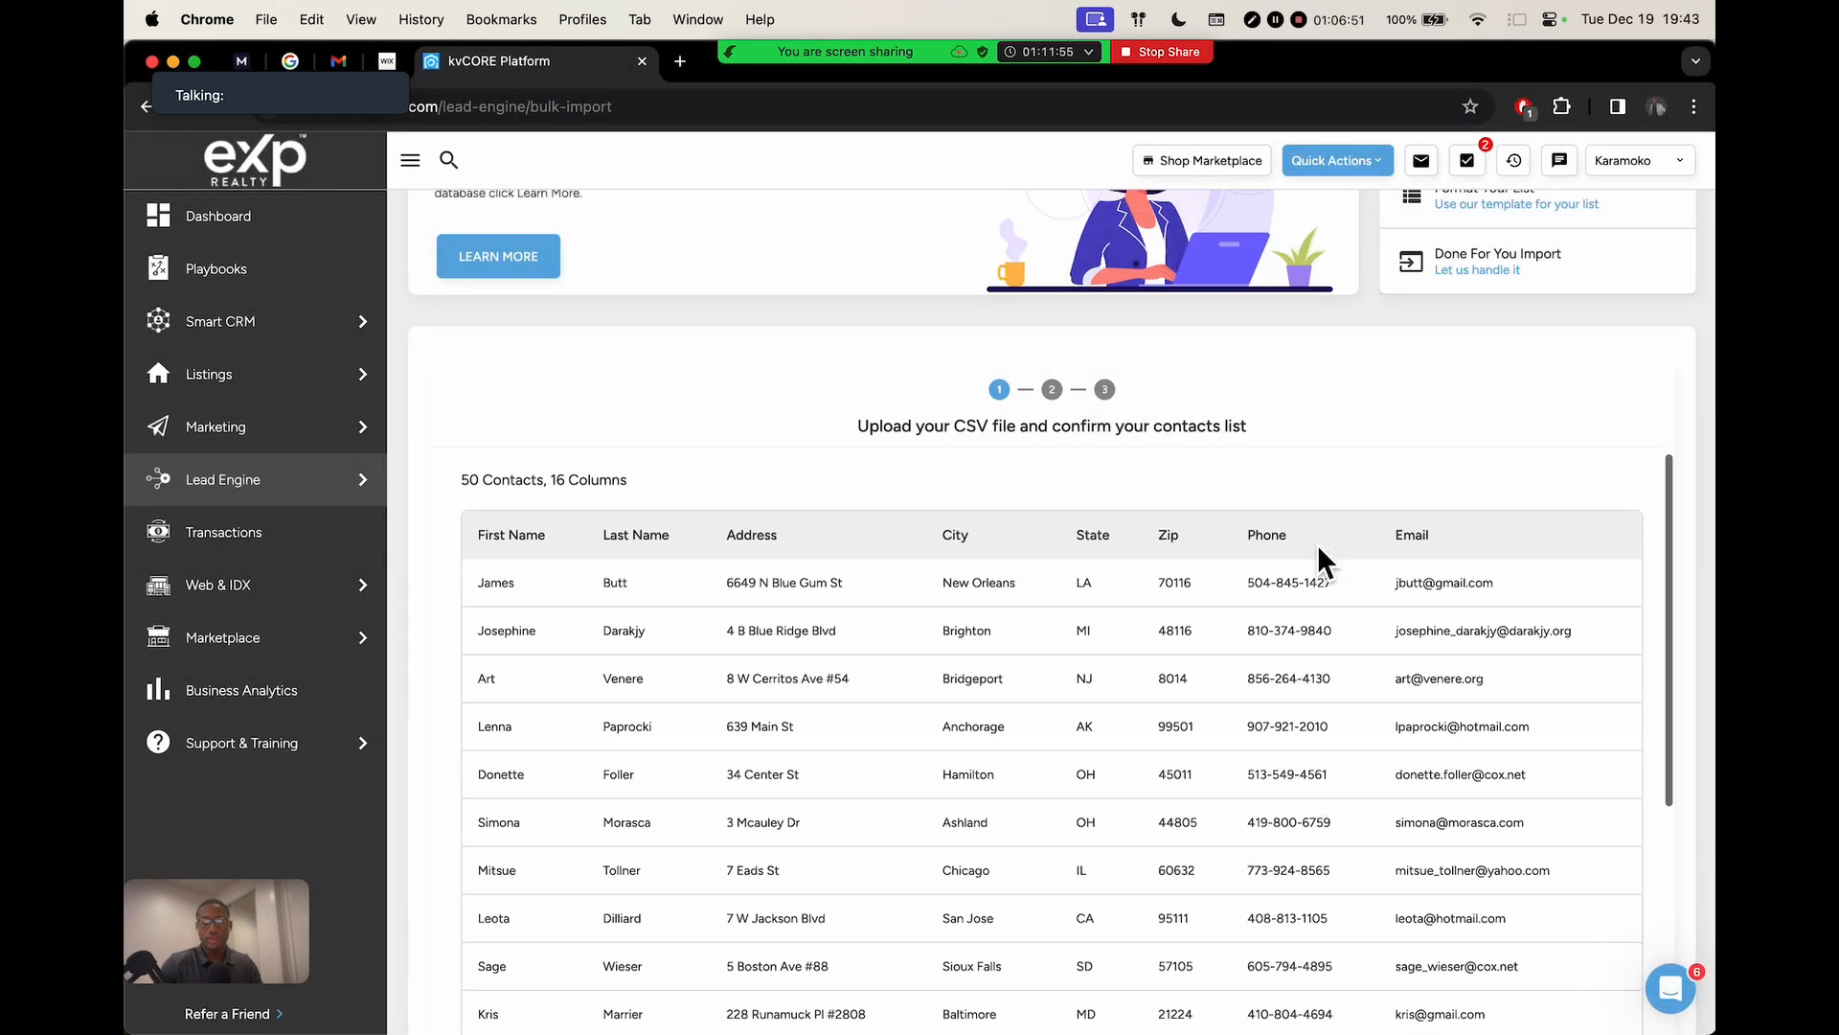
{"action": "left_click_drag", "start_coordinate": [462, 493], "coordinate": [616, 480]}
{"action": "left_click", "coordinate": [451, 481]}
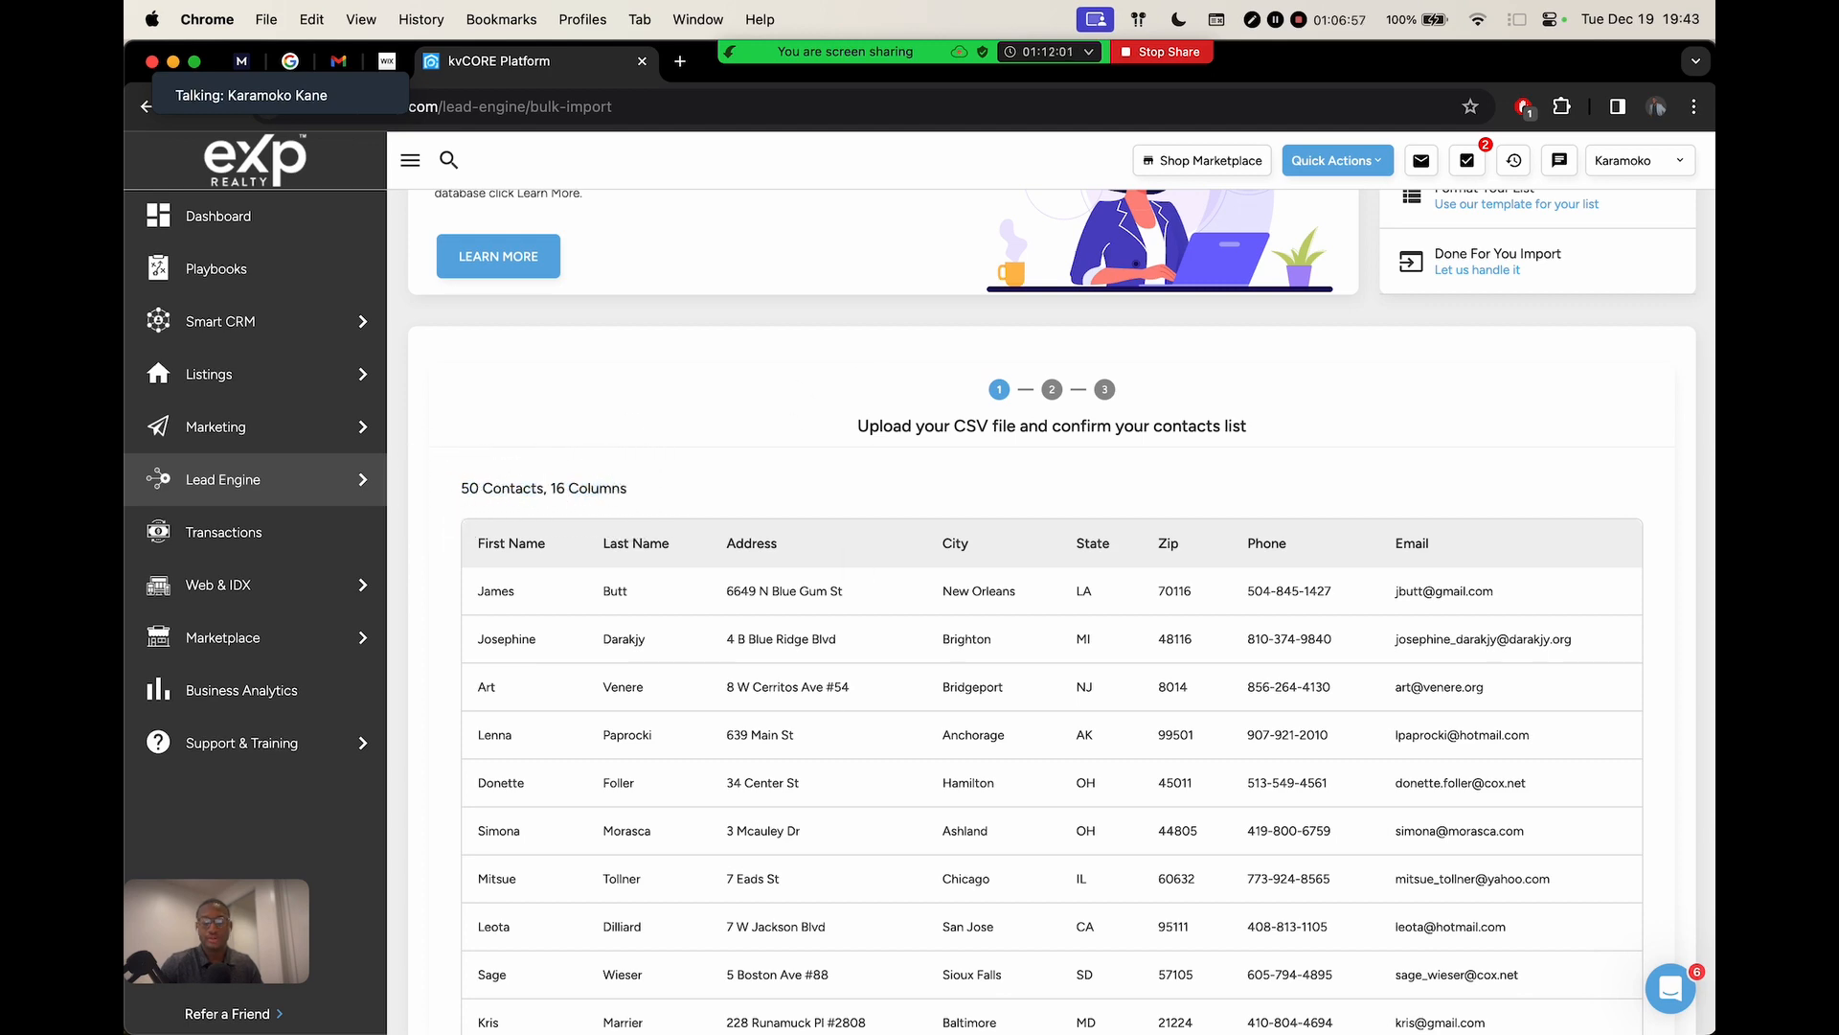
Browse Finder through the KaramokoHomes, KHAS, Tech Tuesday Meetings and RAW Meetin Files folders
{"action": "left_click", "coordinate": [588, 997]}
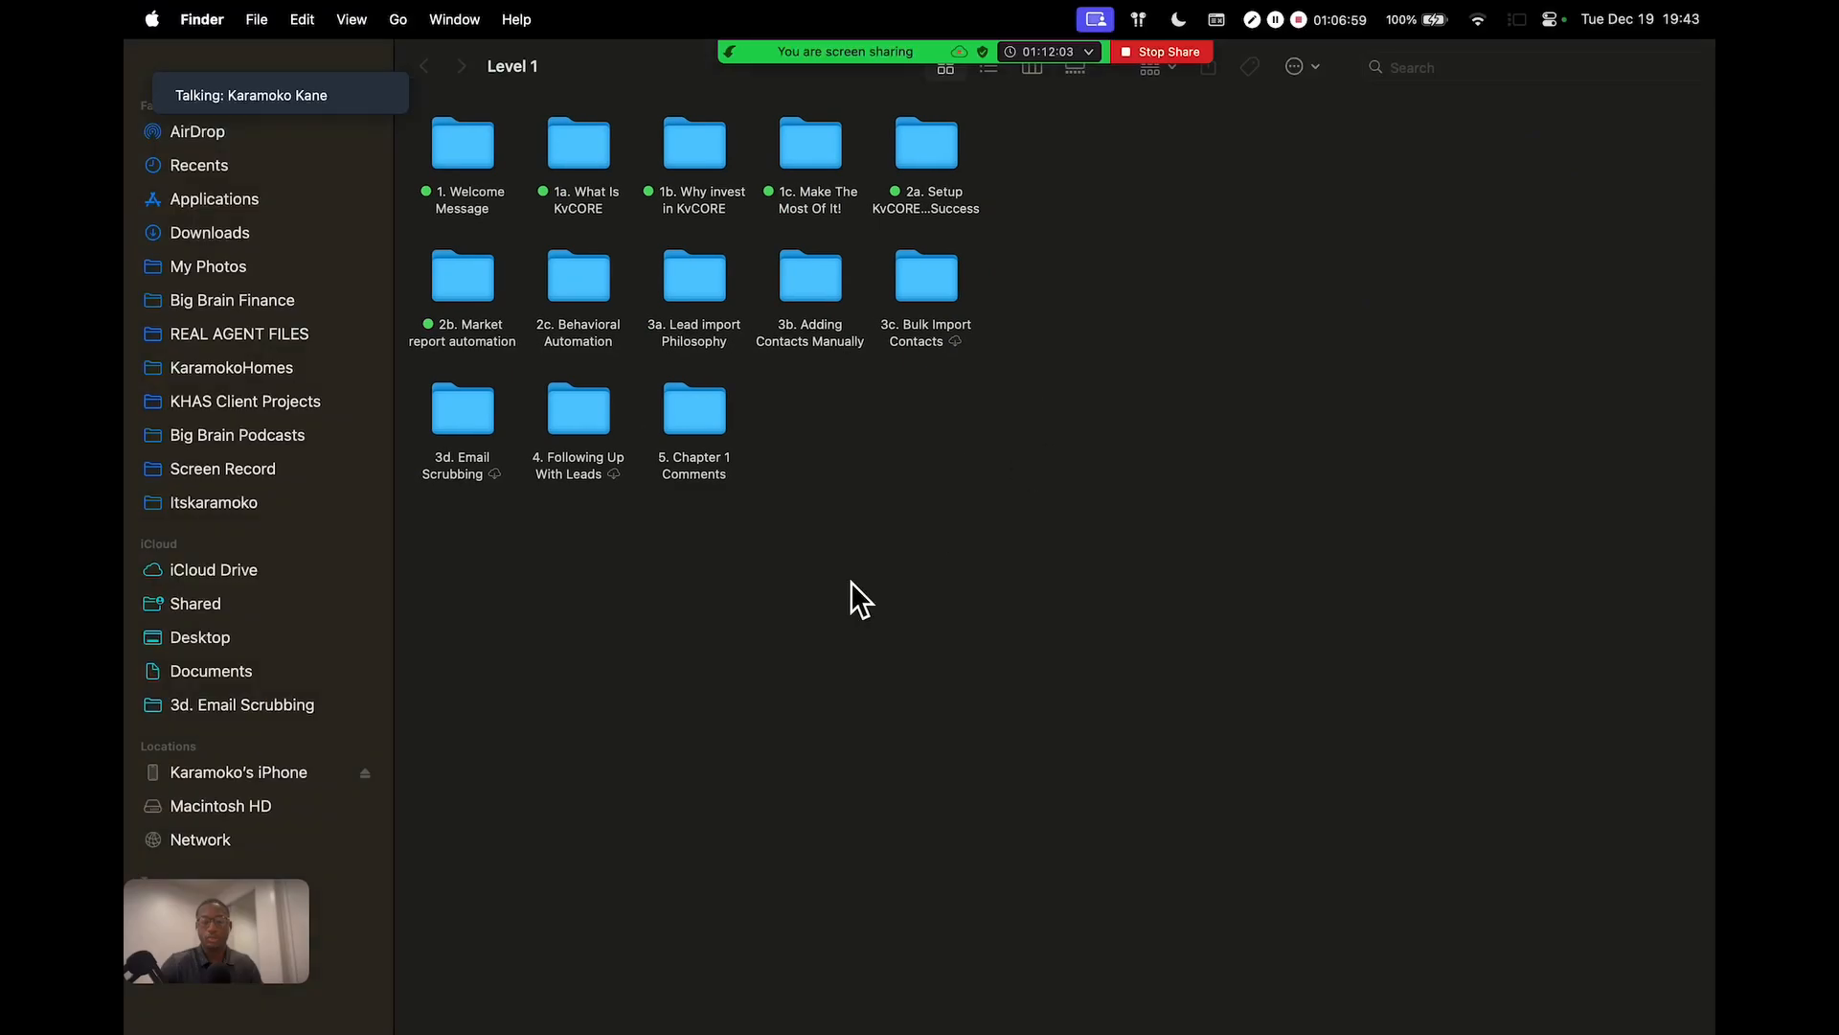
{"action": "key", "text": "ctrl+Left"}
{"action": "key", "text": "ctrl+Right"}
{"action": "left_click", "coordinate": [283, 372]}
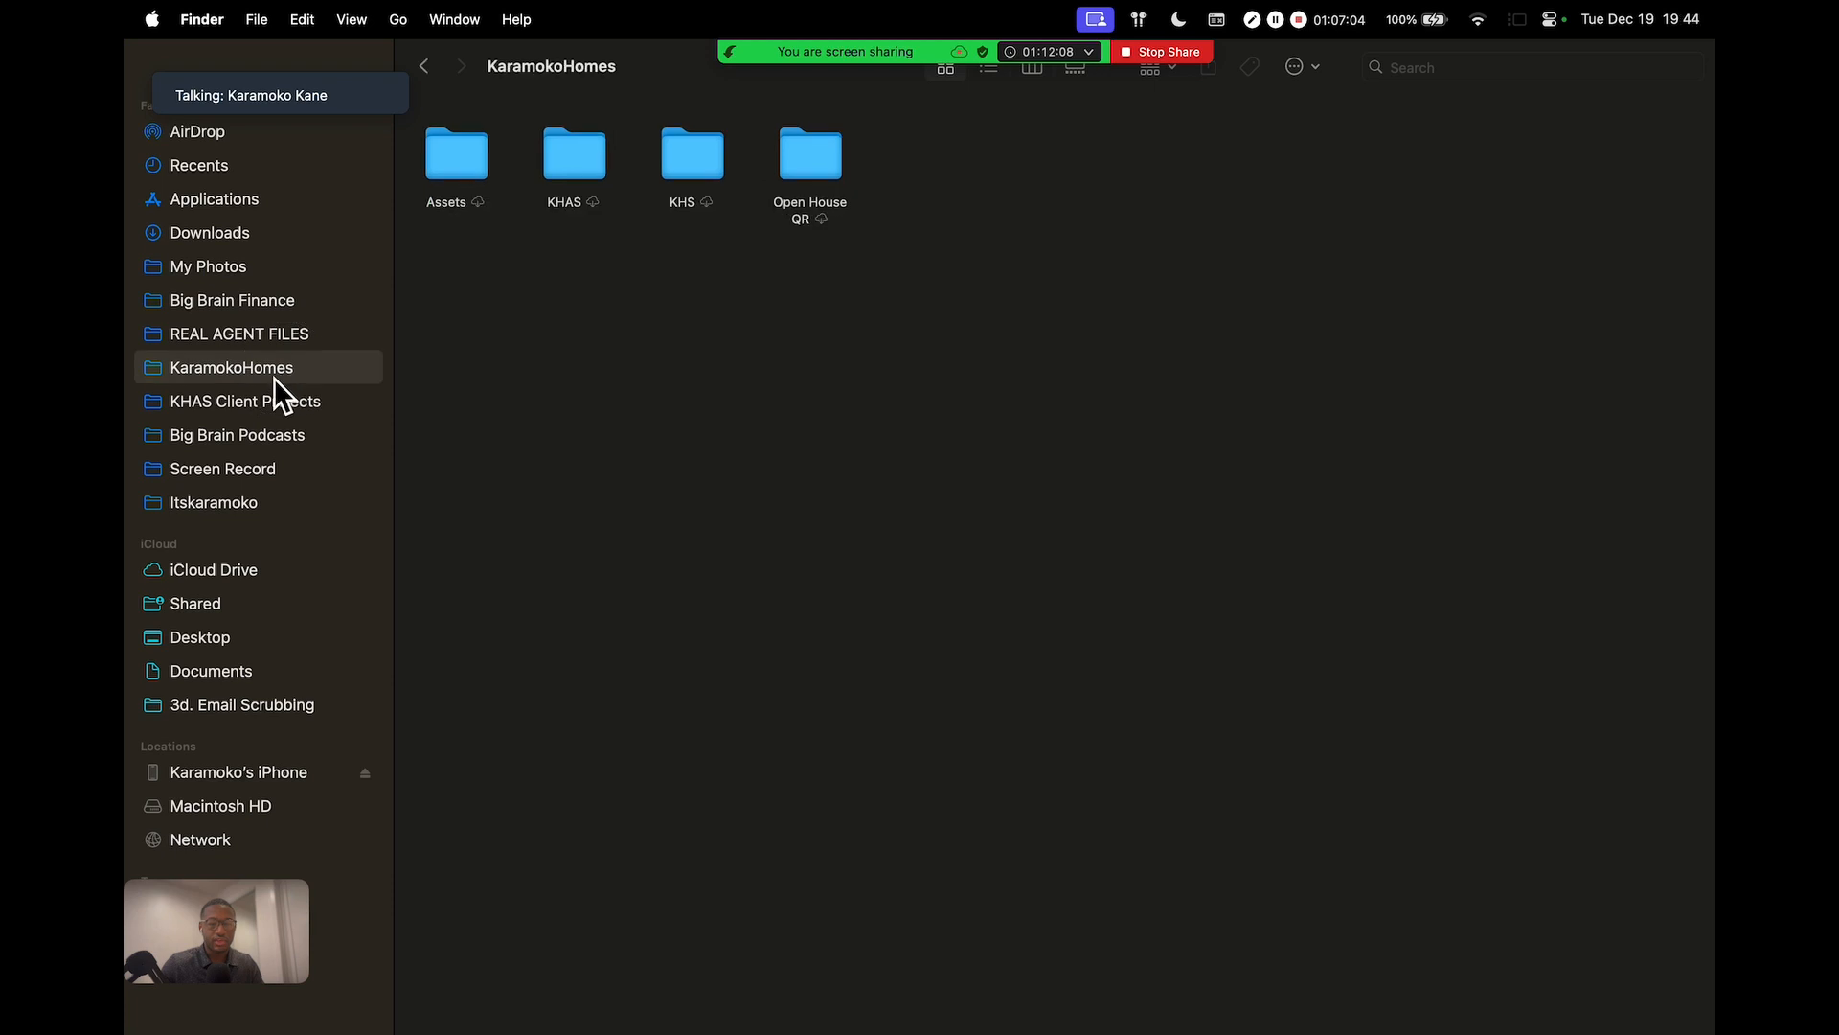
{"action": "double_click", "coordinate": [573, 158]}
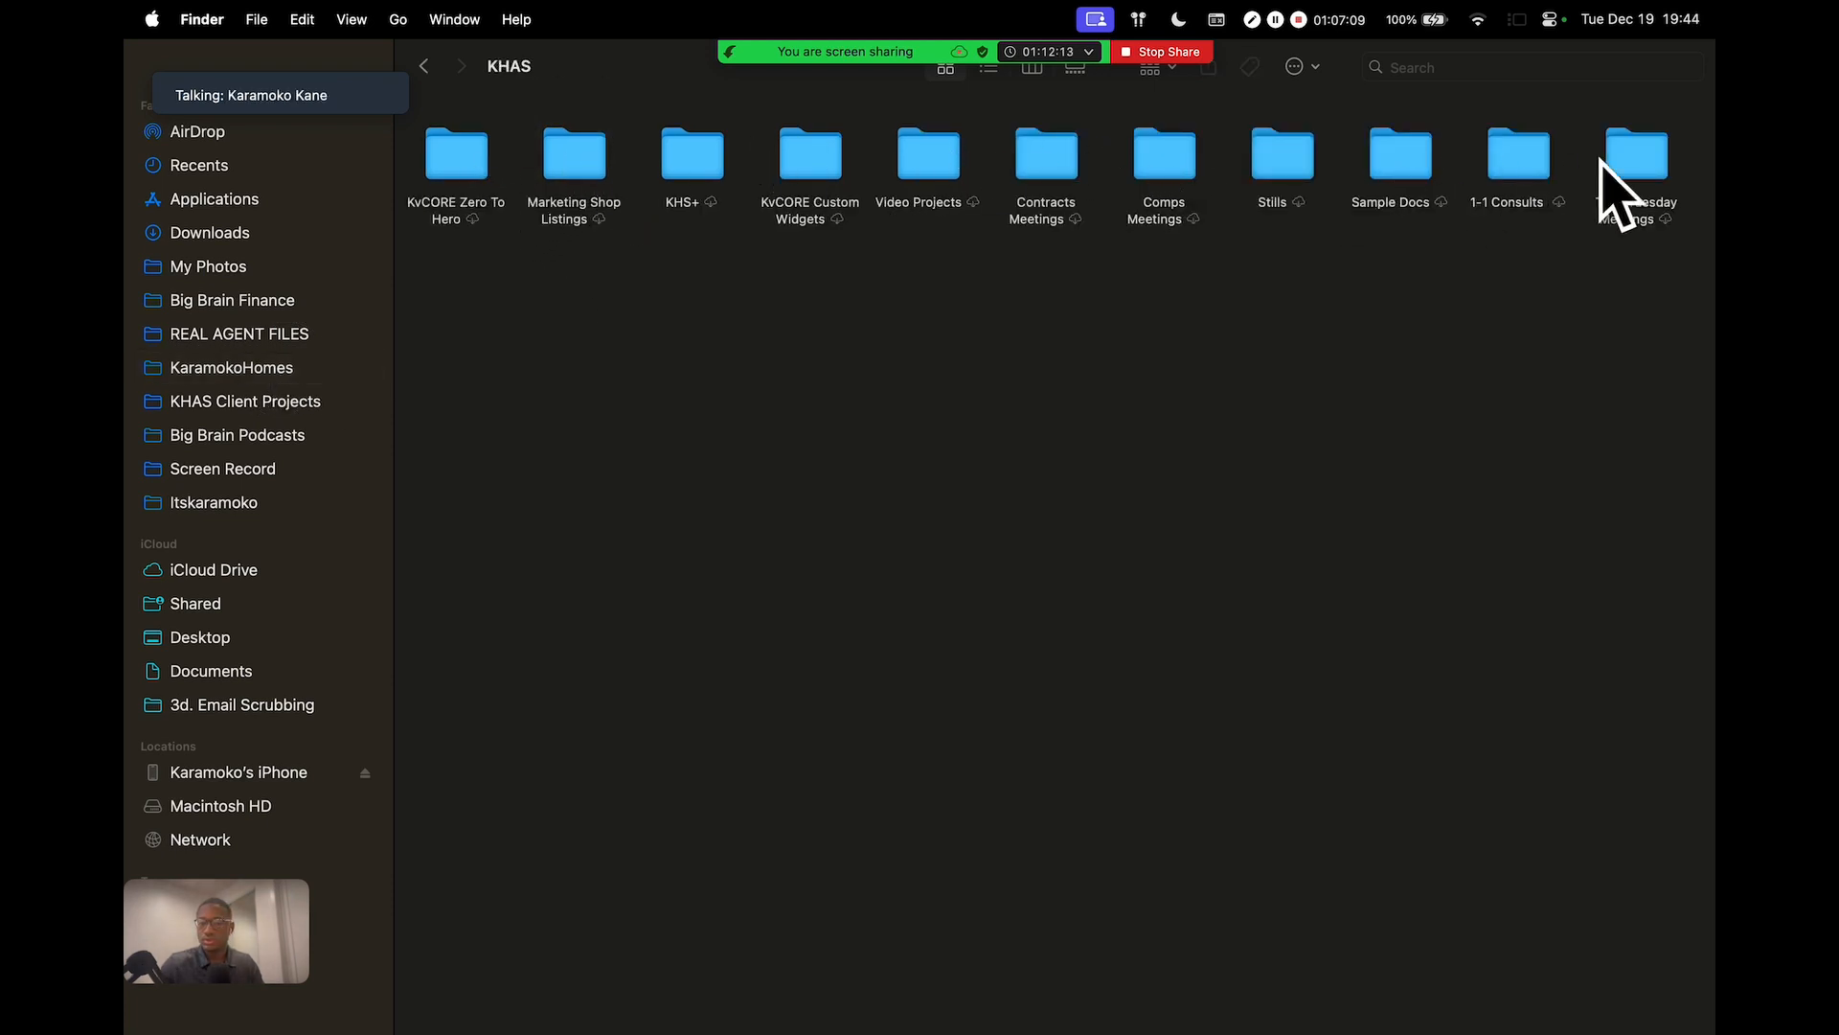
{"action": "double_click", "coordinate": [1631, 168]}
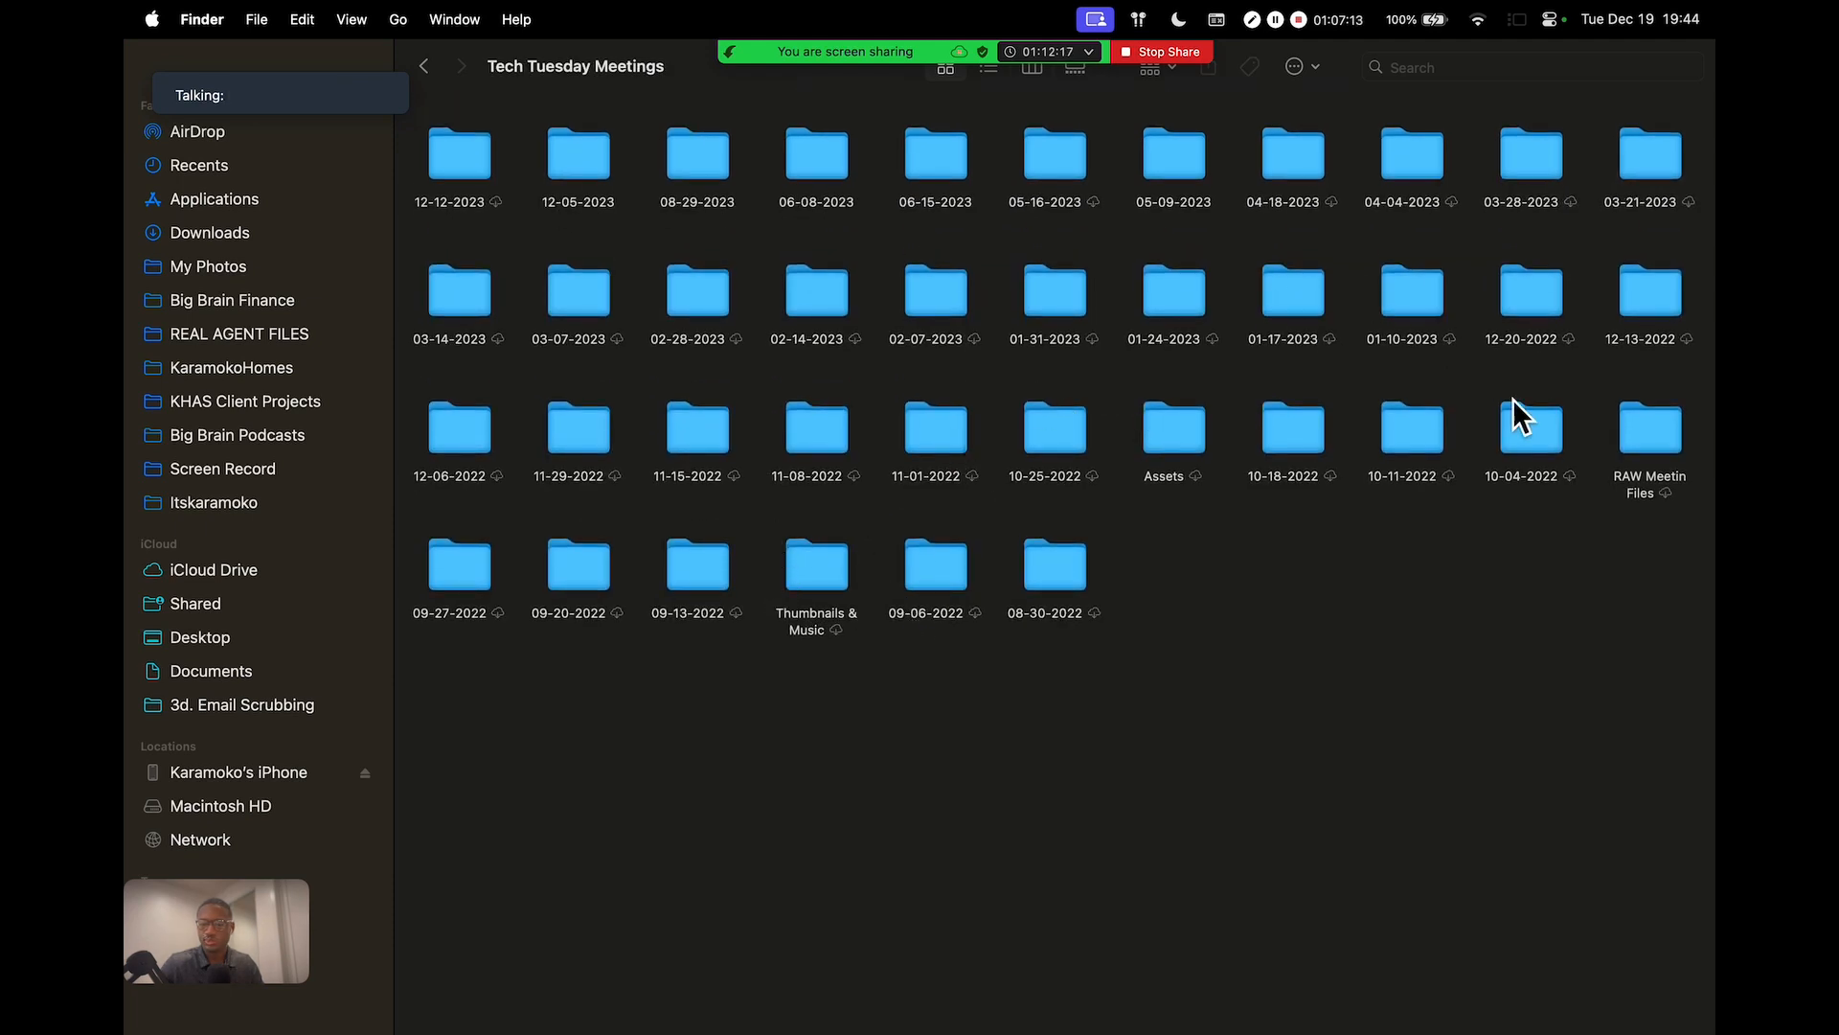
{"action": "left_click", "coordinate": [437, 66]}
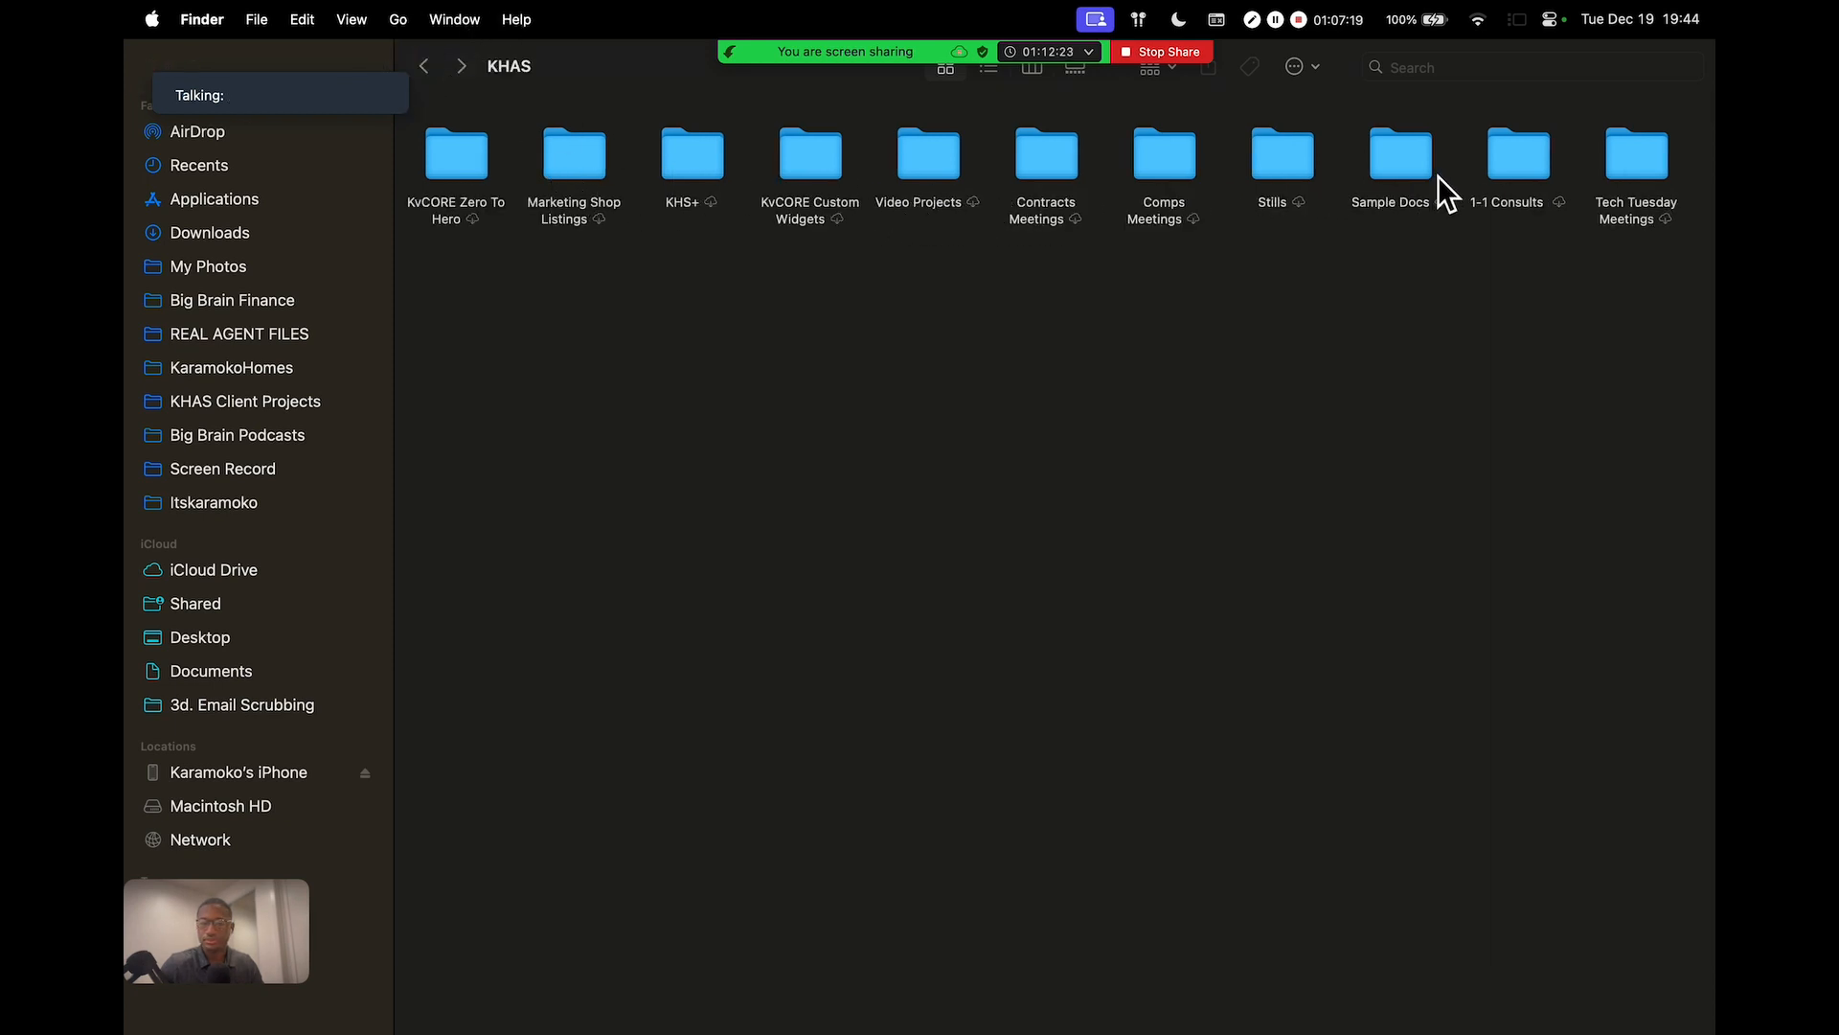
{"action": "double_click", "coordinate": [1638, 165]}
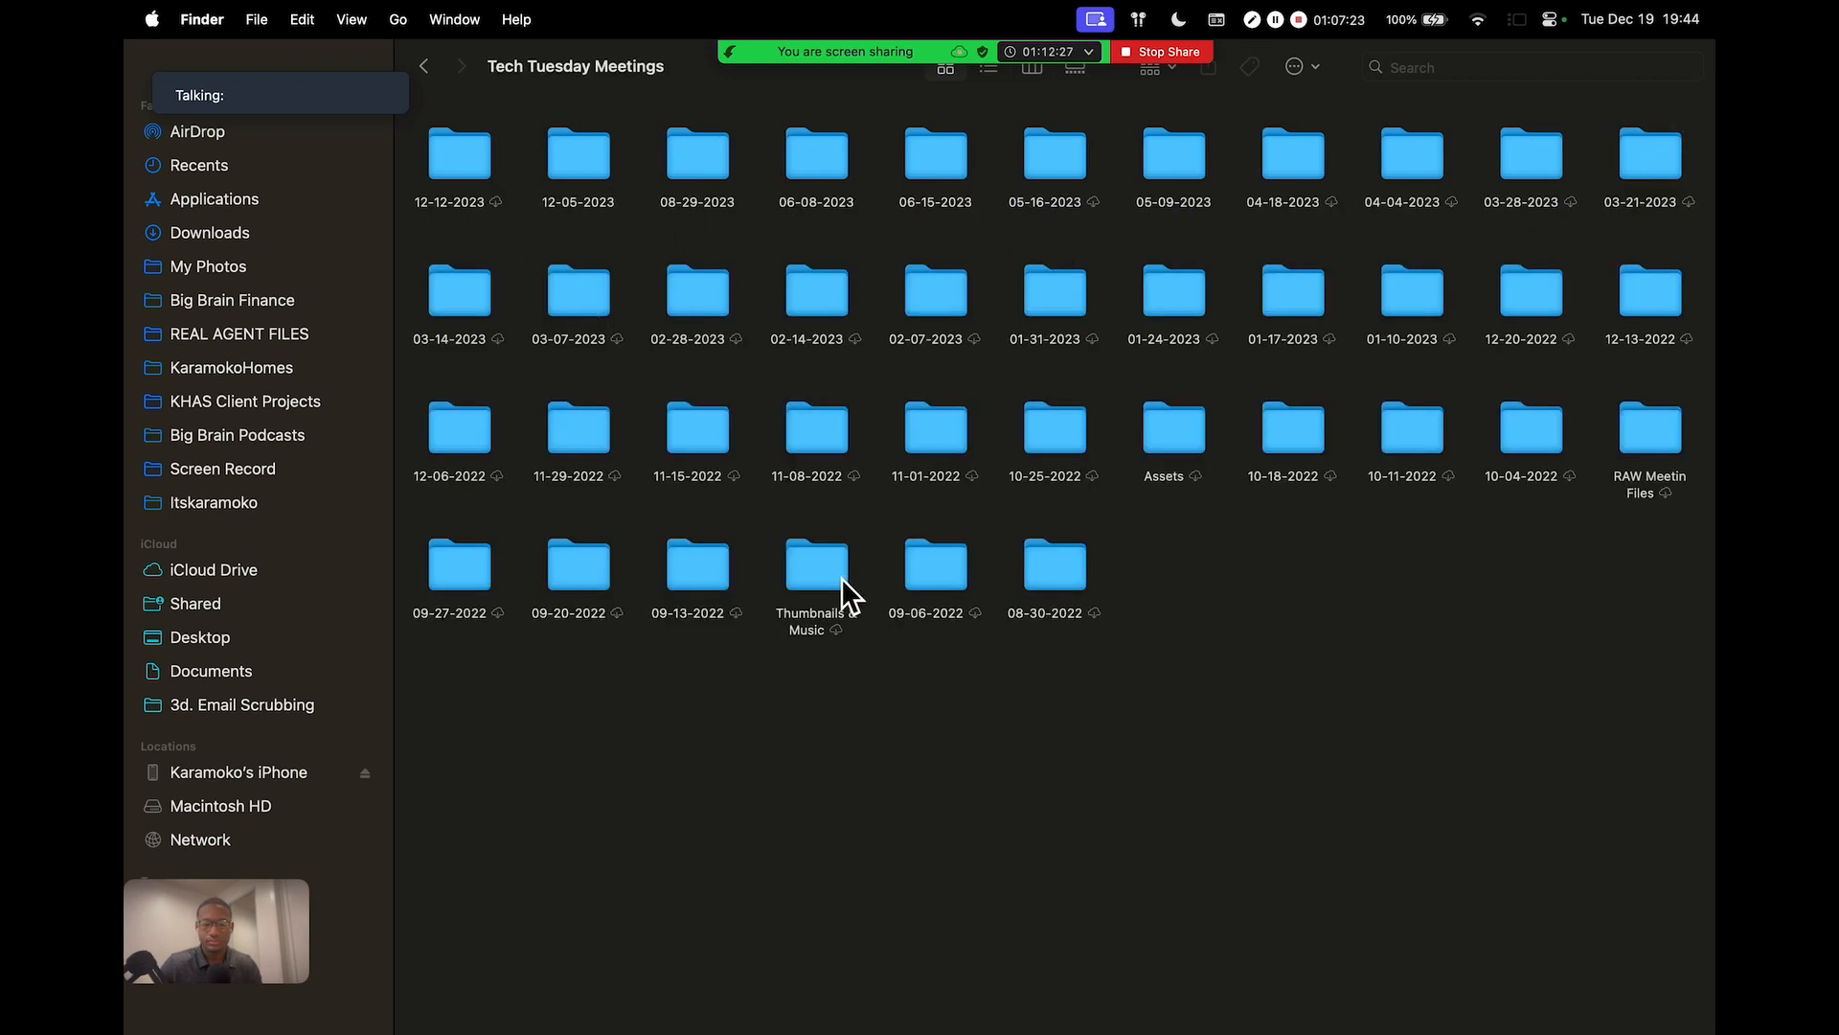
{"action": "double_click", "coordinate": [1656, 443]}
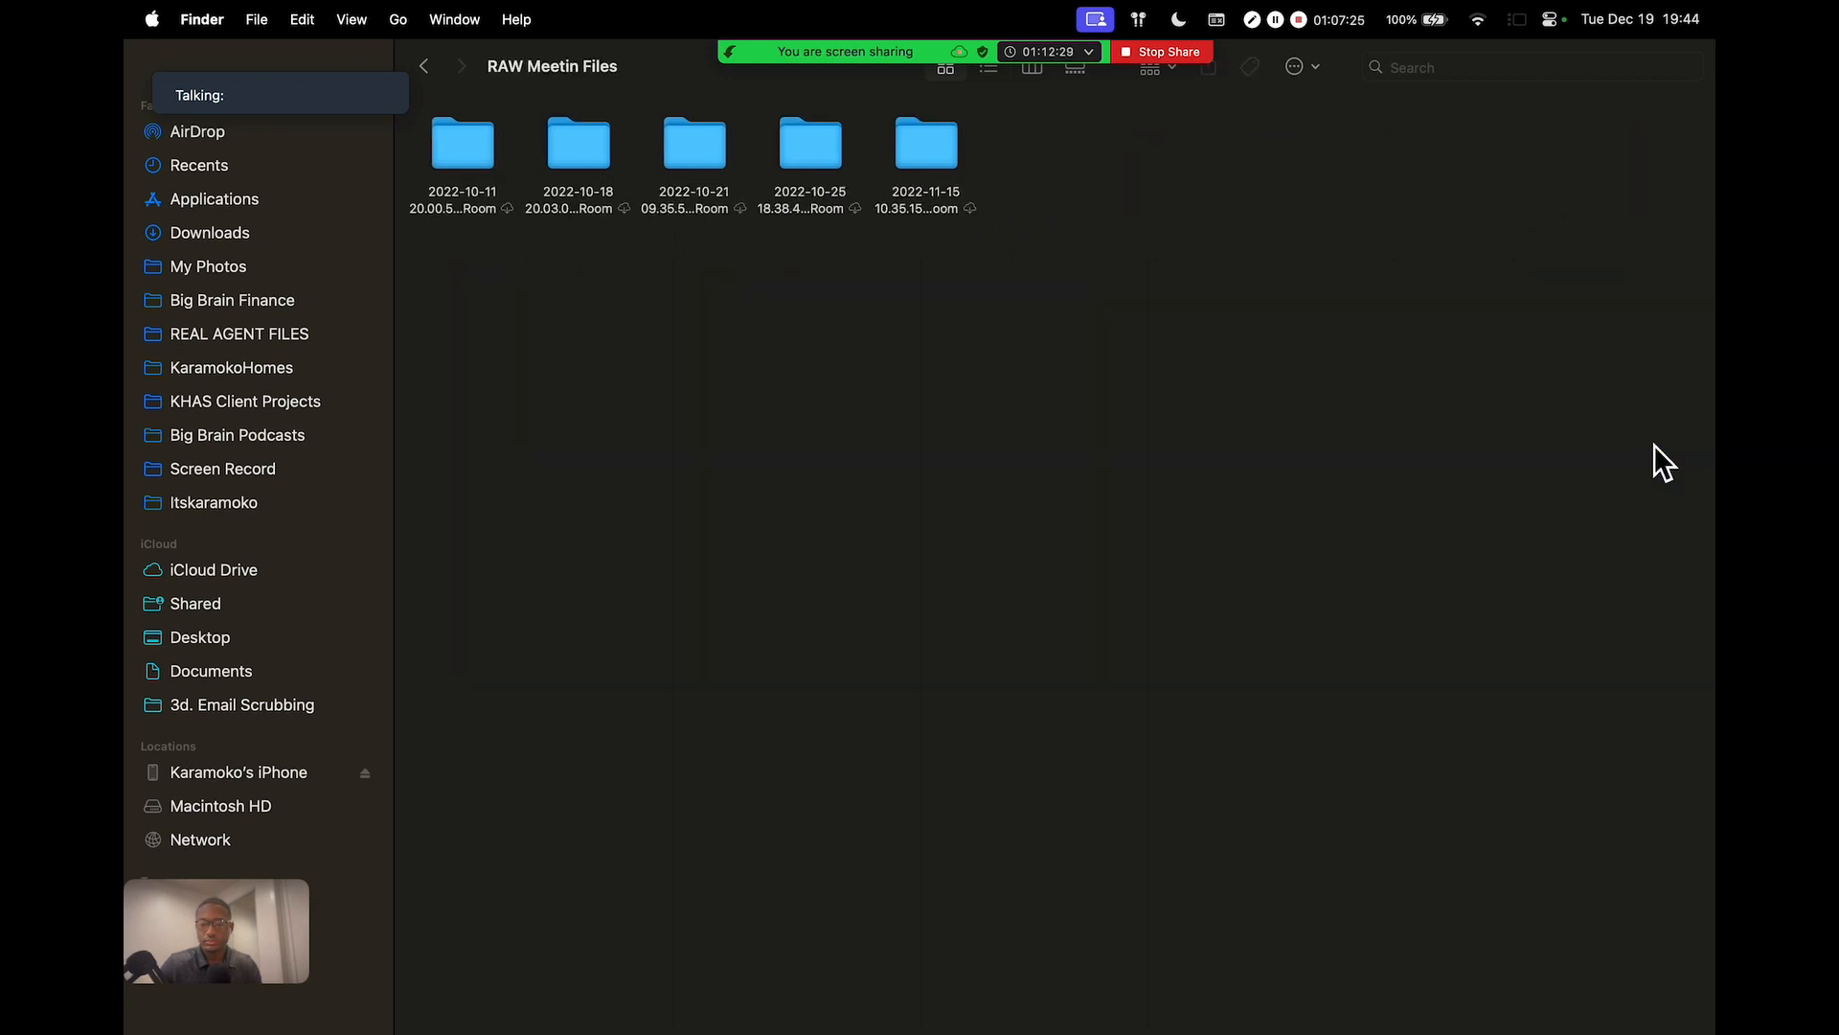
{"action": "left_click", "coordinate": [428, 71]}
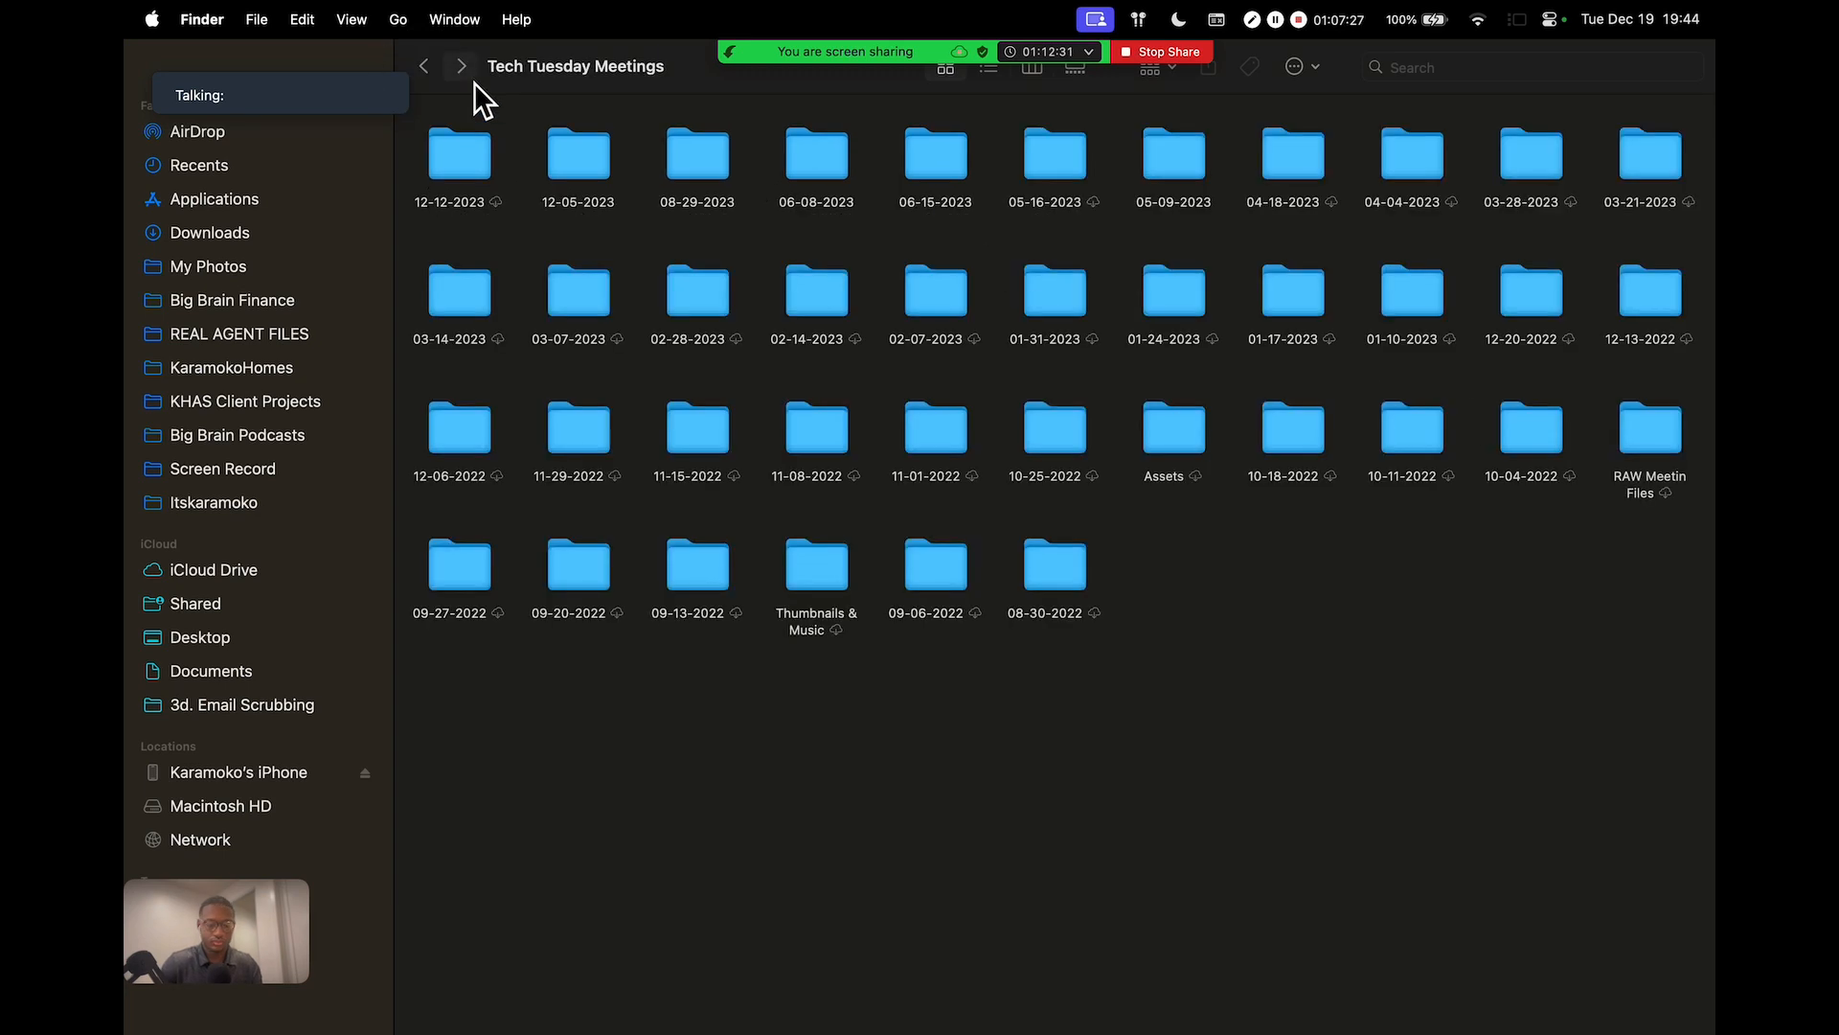
Search Spotlight for the samplecsv50 file and open the spreadsheet
{"action": "key", "text": "super+space"}
{"action": "type", "text": "smapl"}
{"action": "key", "text": "BackSpace"}
{"action": "key", "text": "BackSpace"}
{"action": "key", "text": "BackSpace"}
{"action": "key", "text": "BackSpace"}
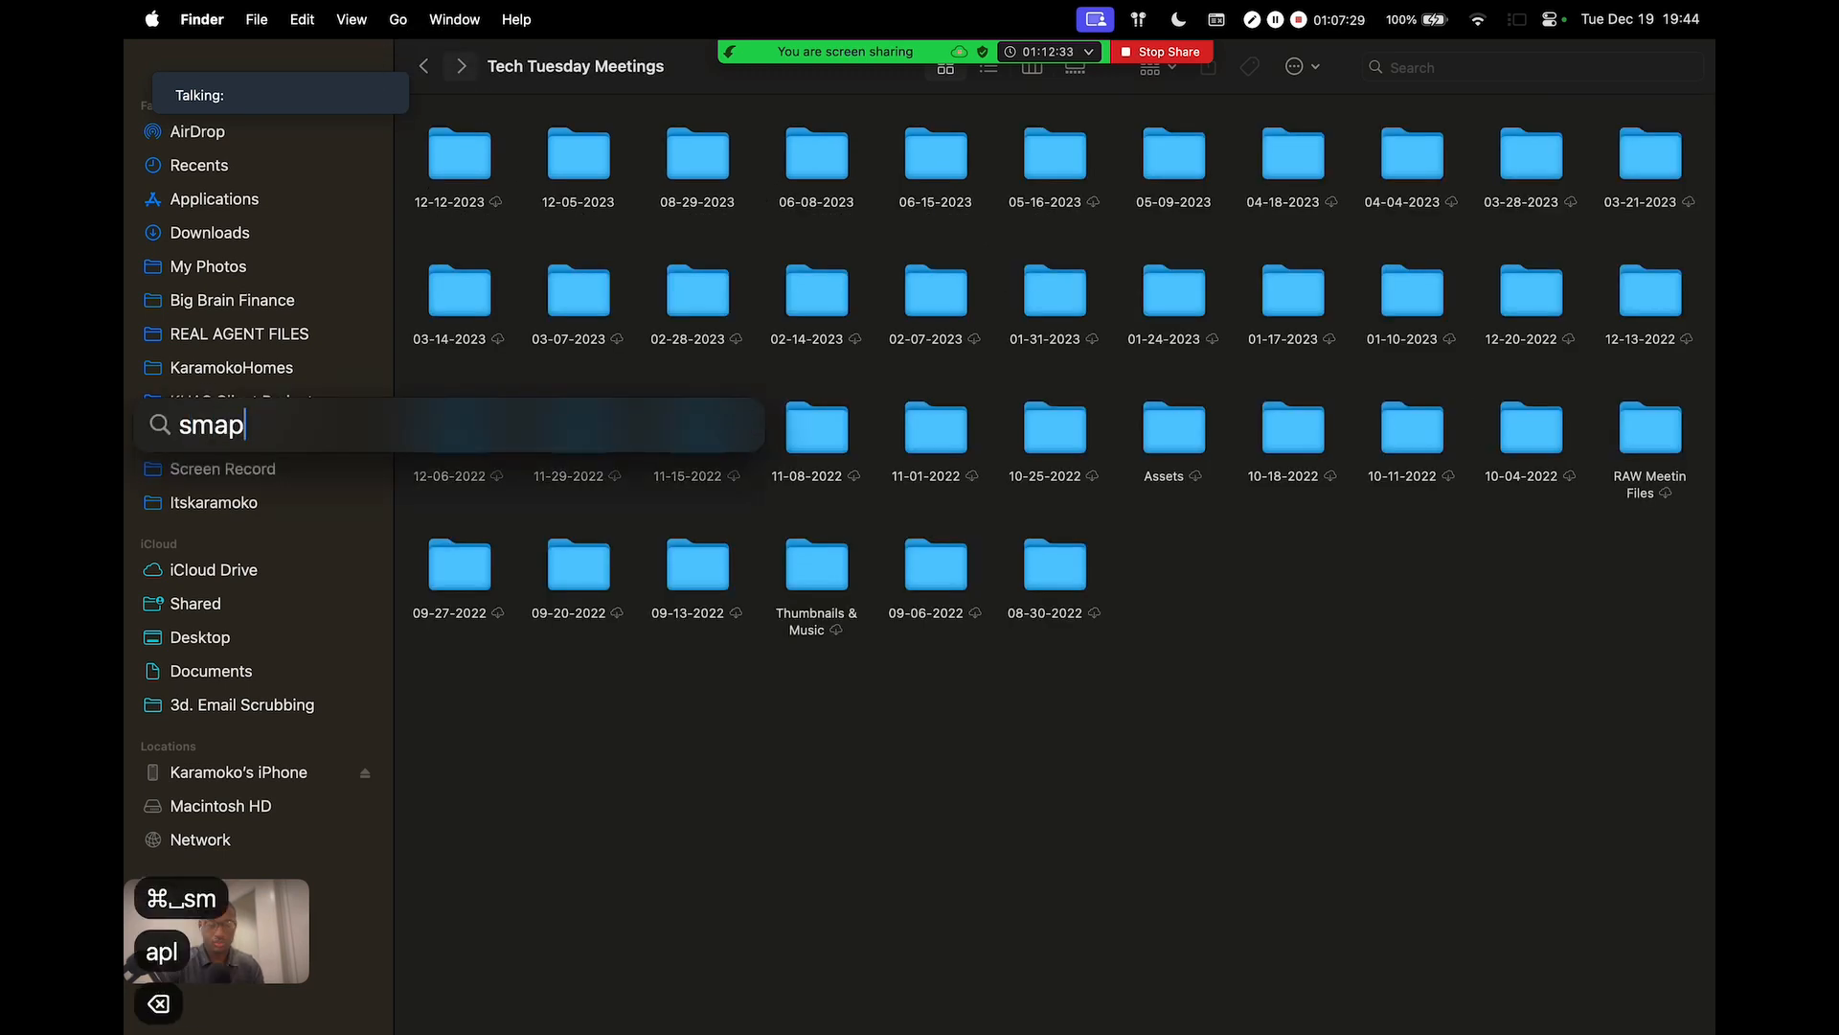
{"action": "type", "text": "ample"}
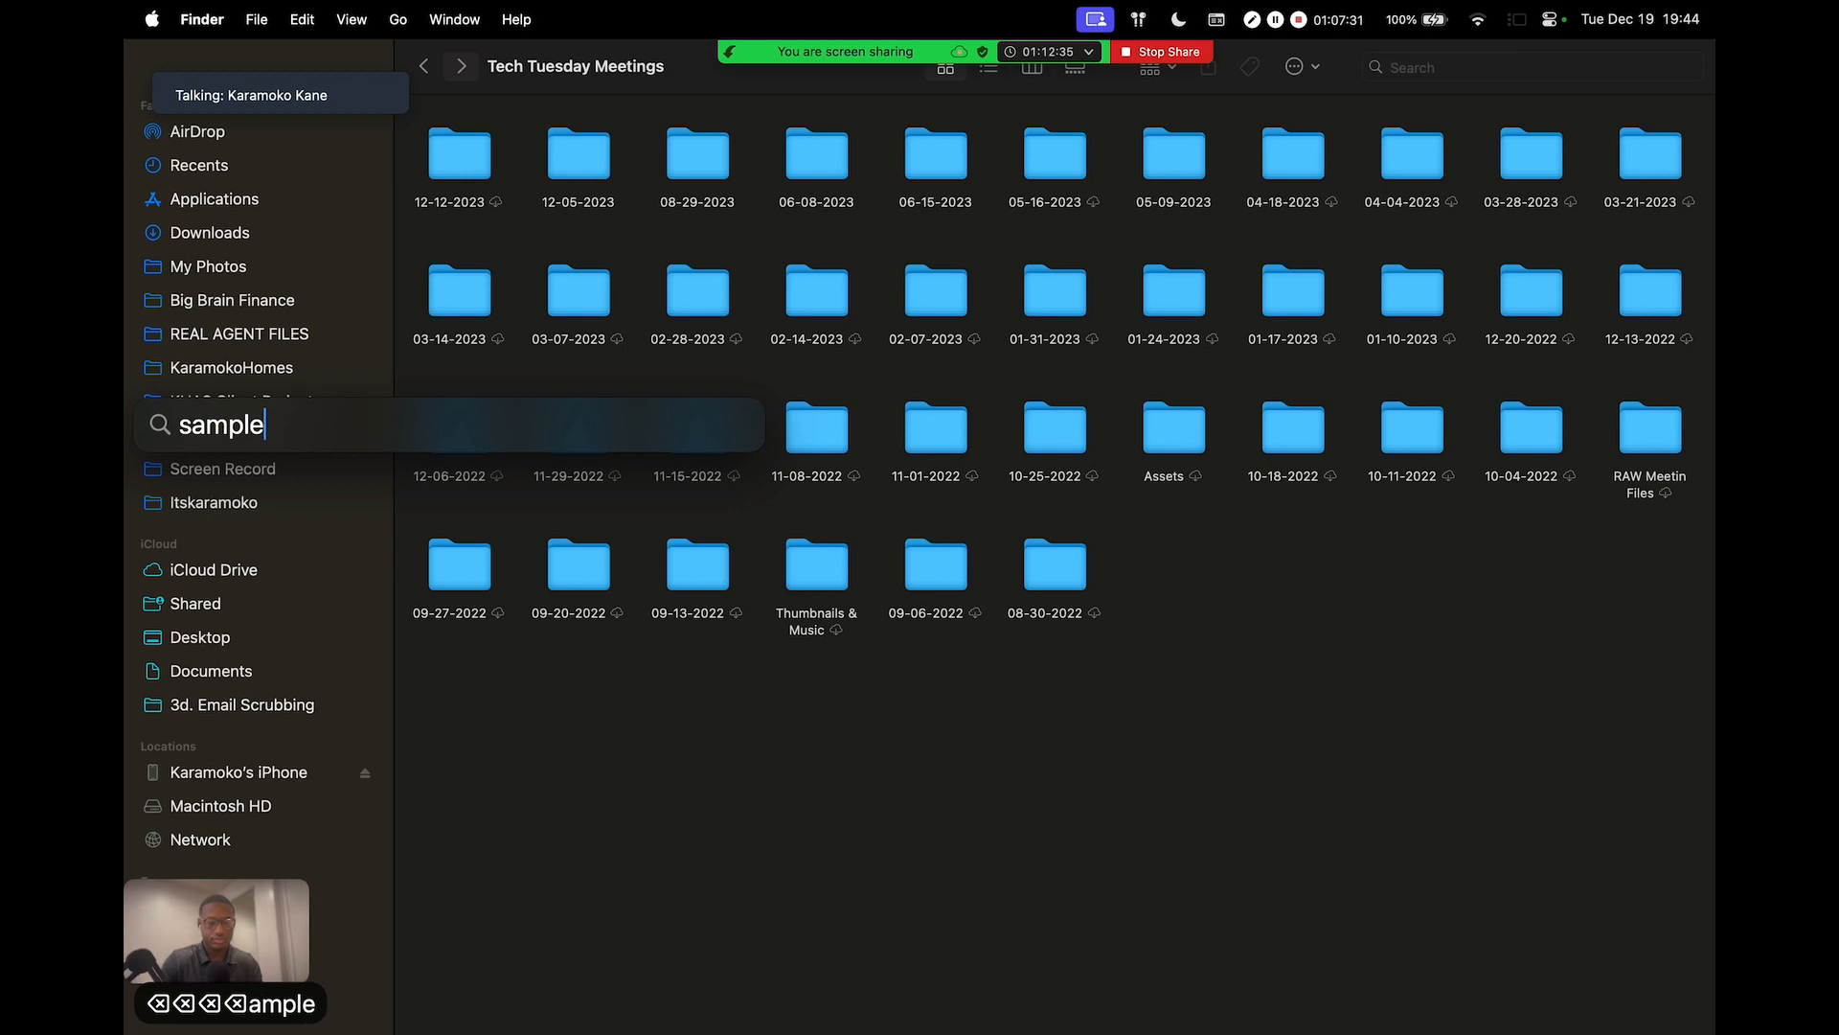
{"action": "type", "text": "50"}
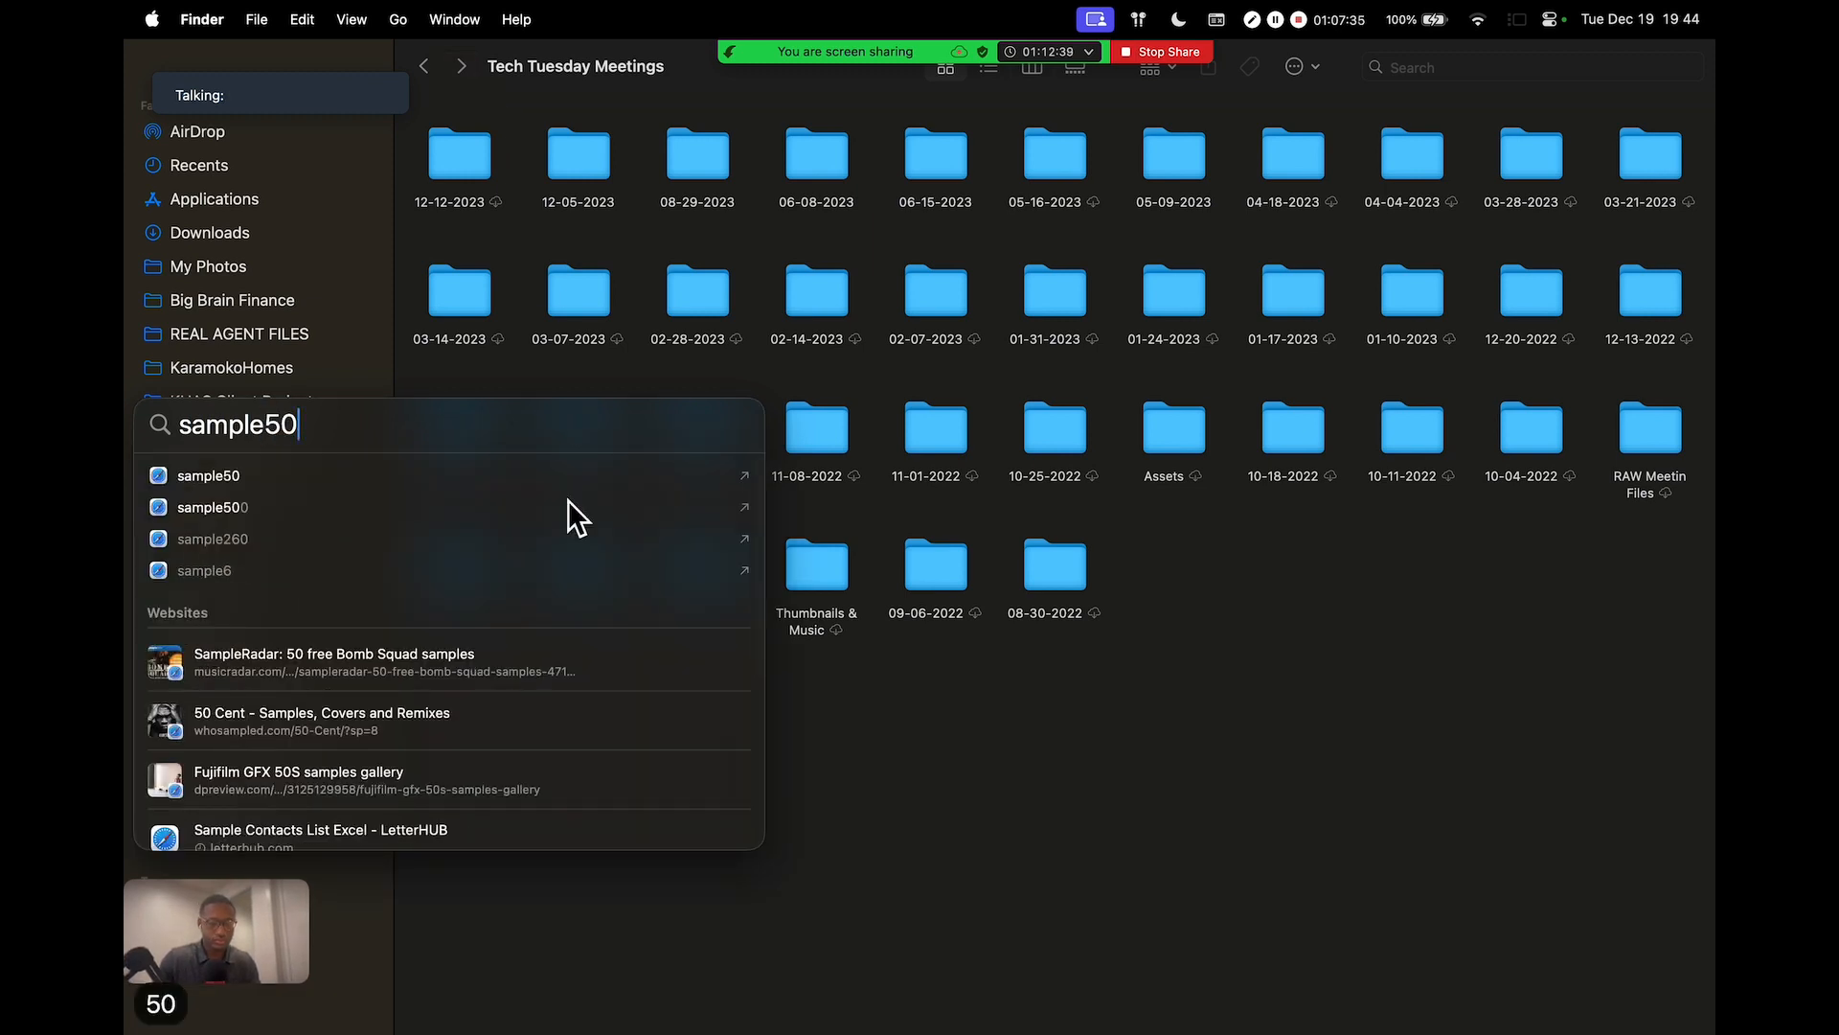
{"action": "scroll", "coordinate": [567, 500], "scroll_direction": "down", "scroll_amount": 5}
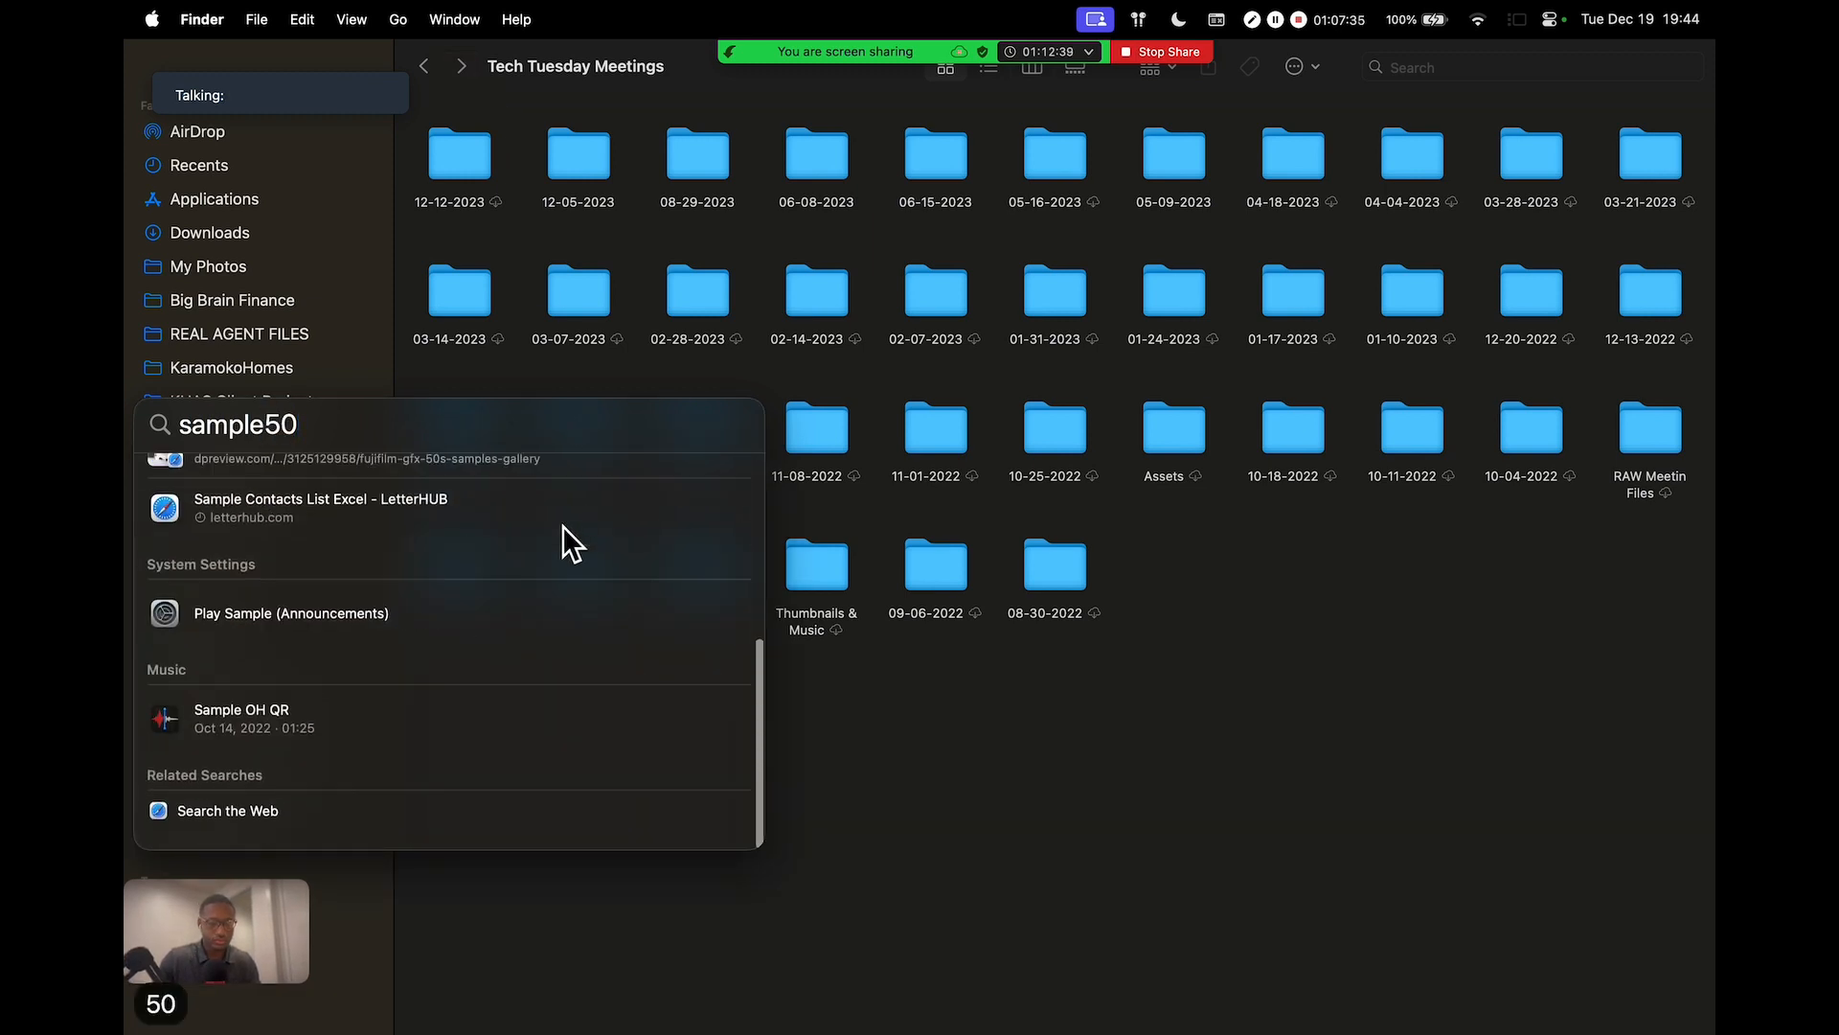
{"action": "scroll", "coordinate": [561, 525], "scroll_direction": "up", "scroll_amount": 5}
{"action": "key", "text": "BackSpace"}
{"action": "key", "text": "BackSpace"}
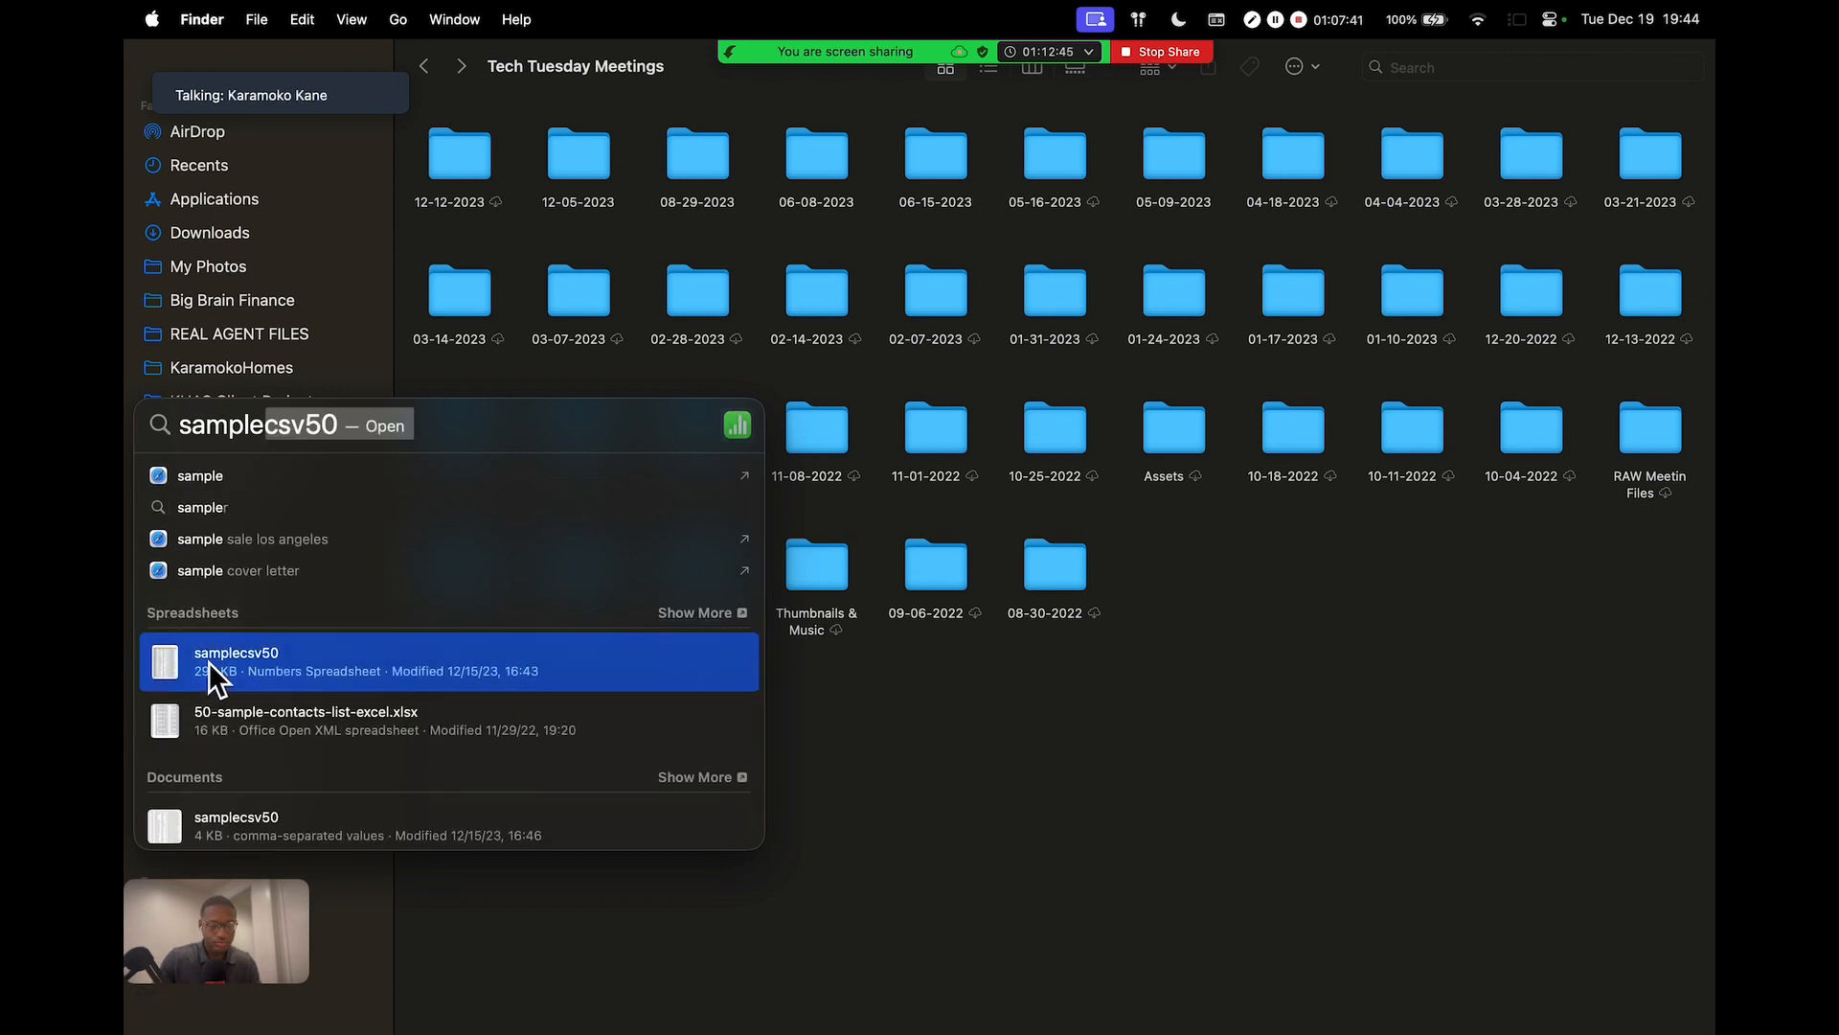
{"action": "left_click", "coordinate": [303, 669]}
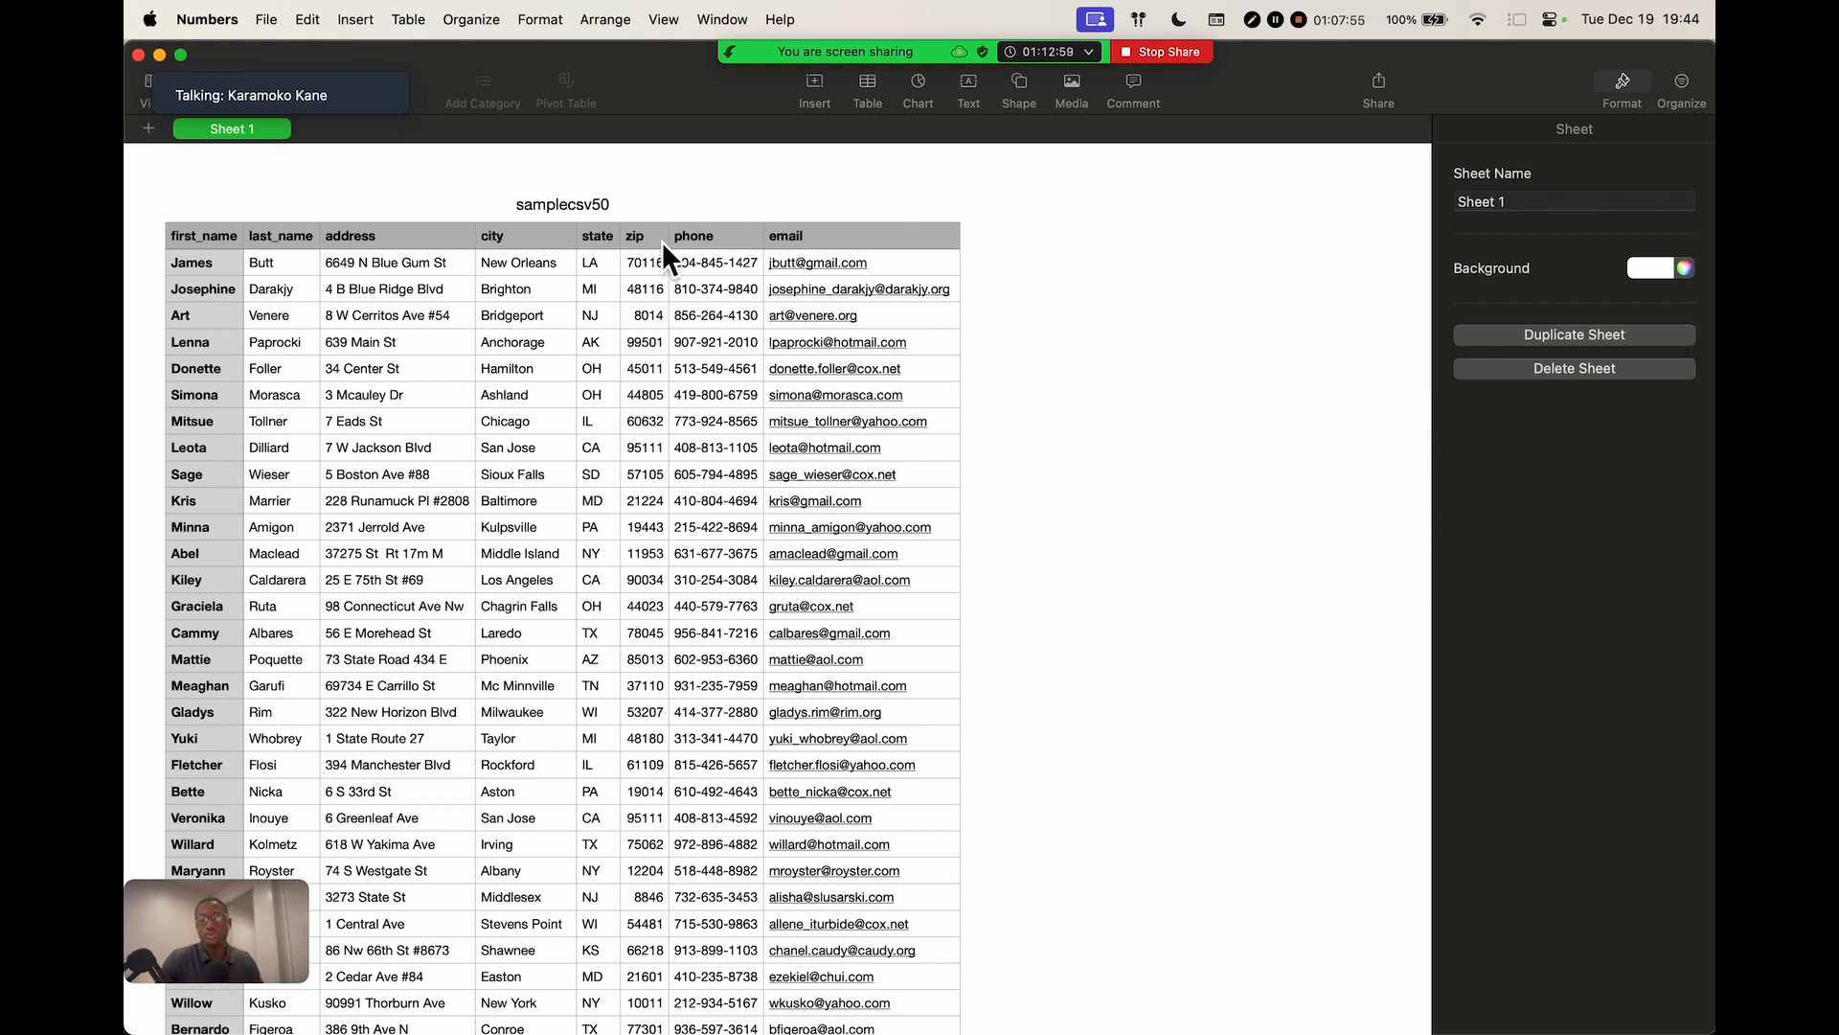
Inspect the first_name, last_name, address and city header cells of the samplecsv50 table
{"action": "left_click", "coordinate": [204, 238]}
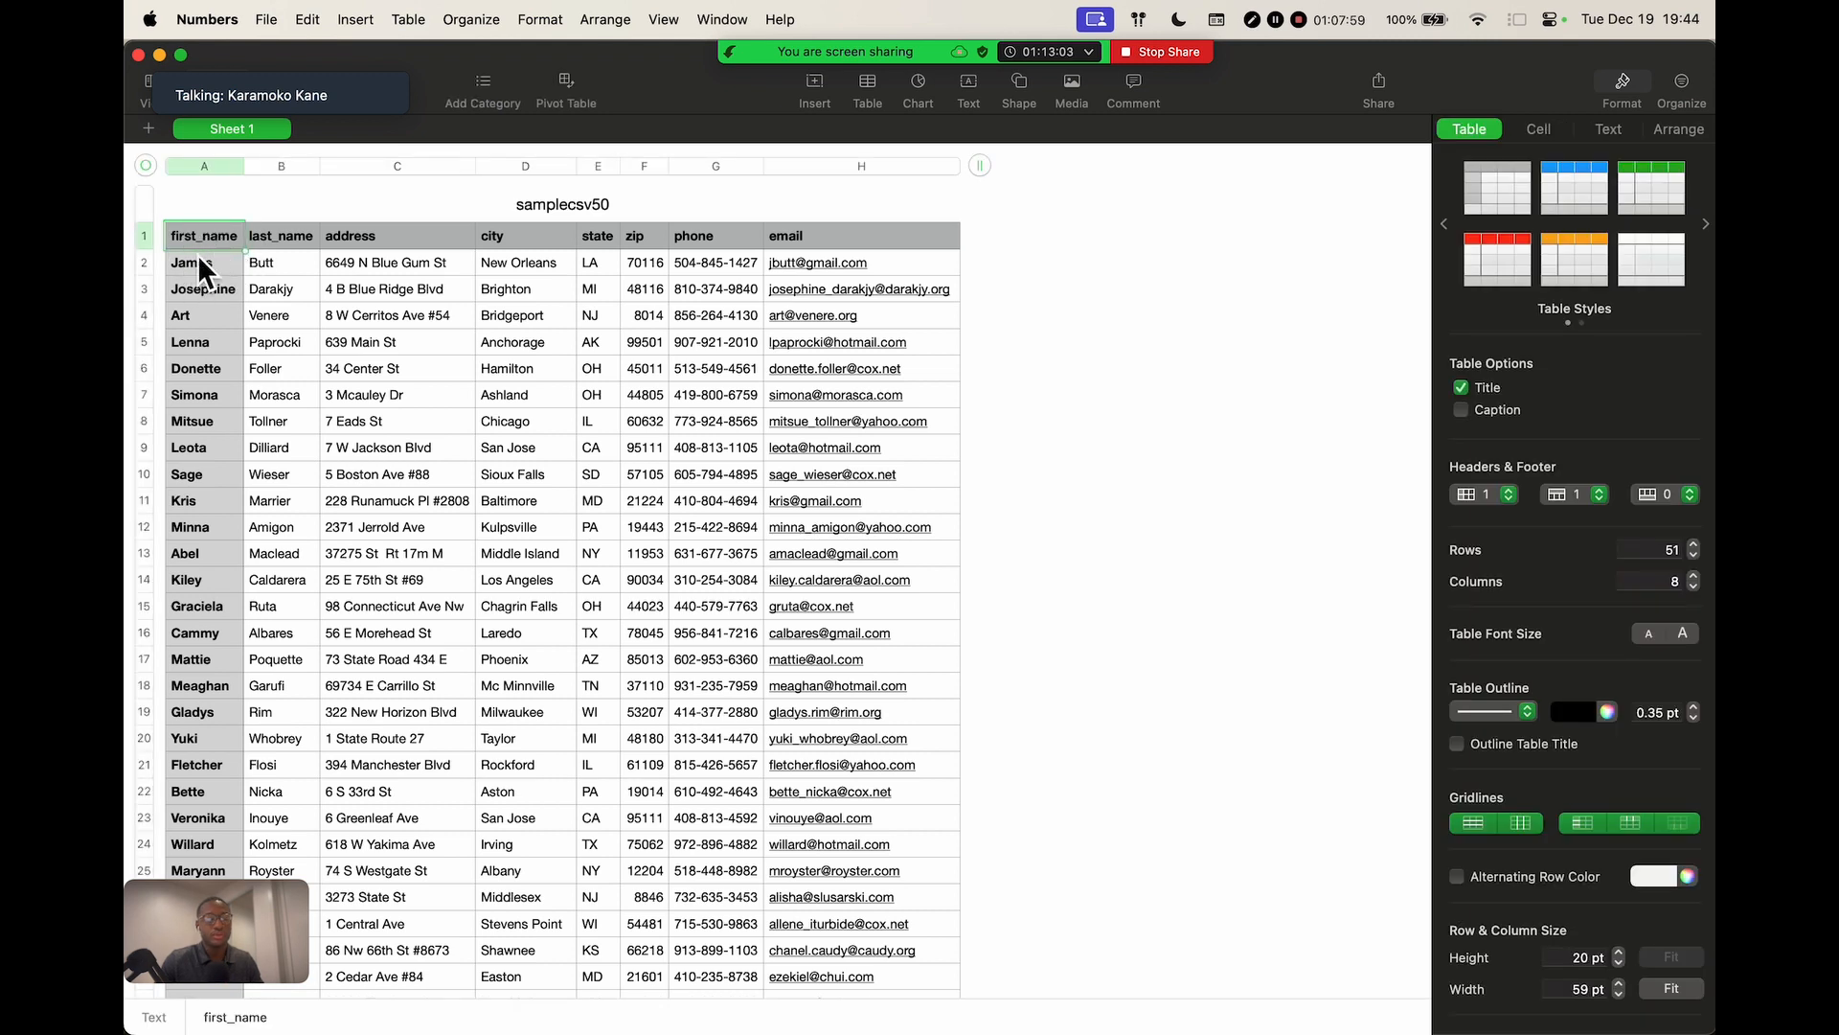
{"action": "left_click", "coordinate": [287, 244]}
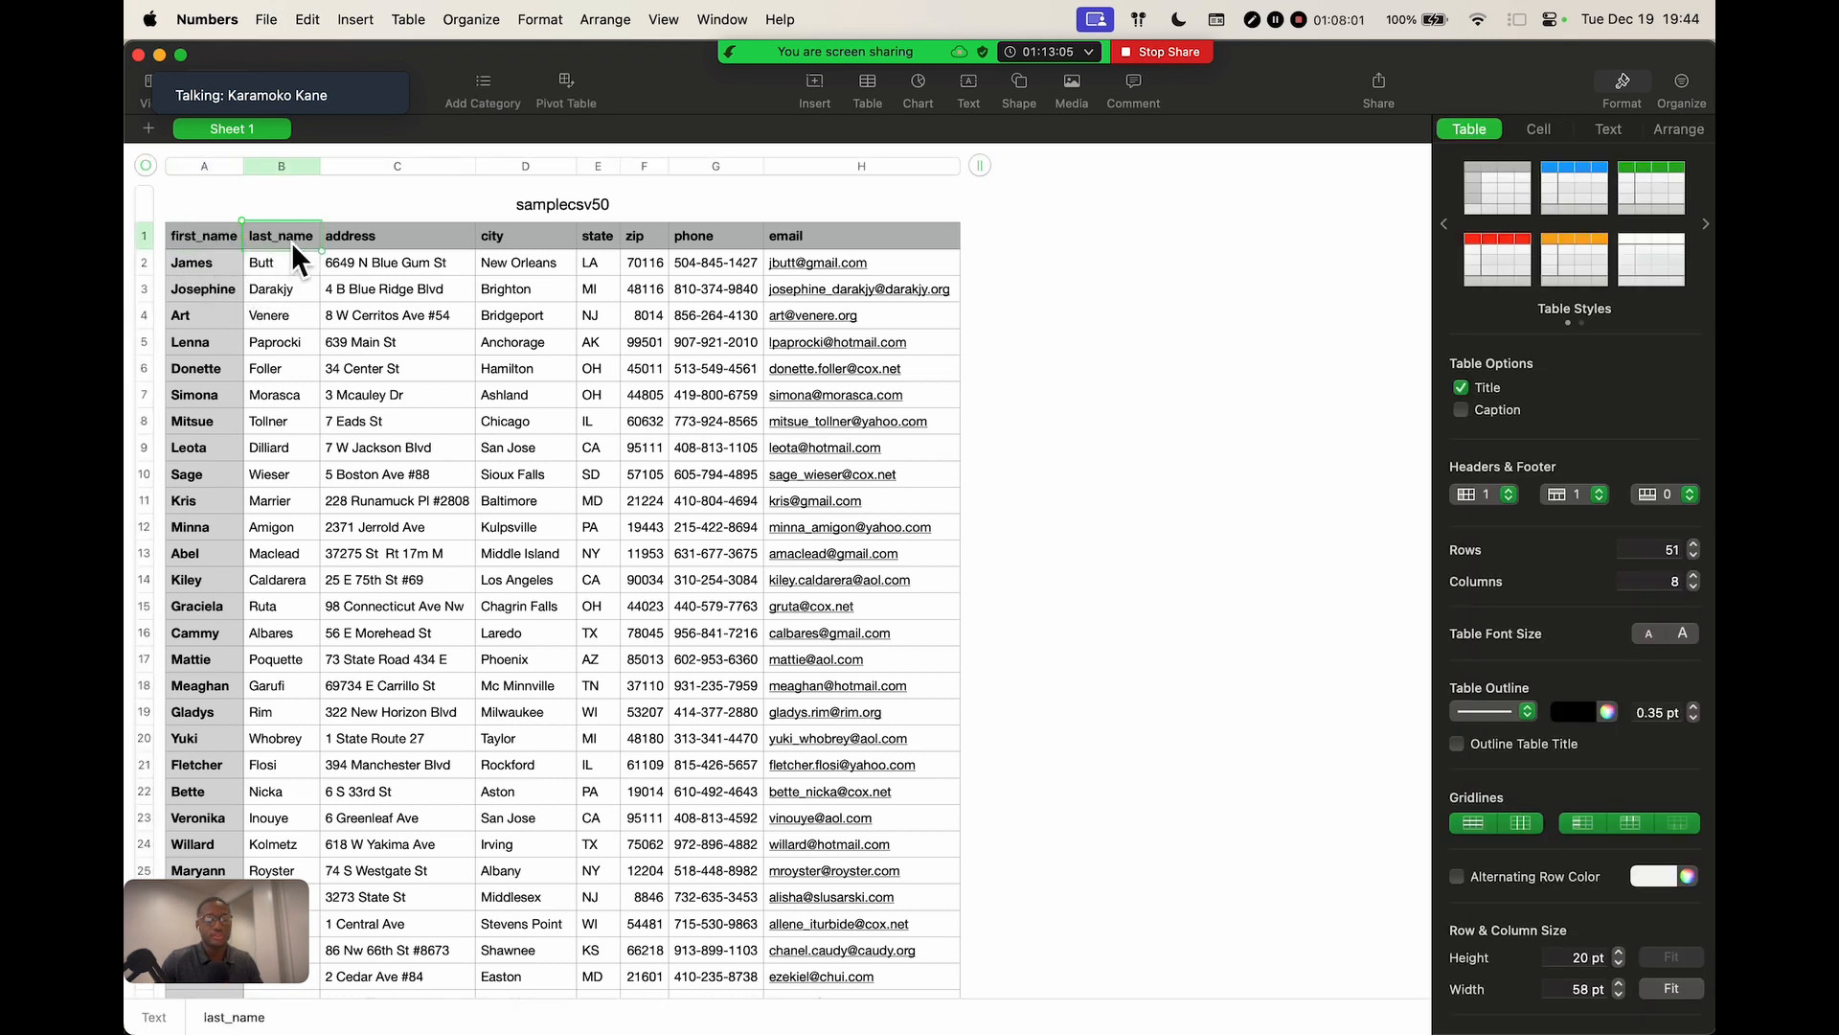
{"action": "left_click", "coordinate": [289, 248]}
{"action": "left_click", "coordinate": [394, 241]}
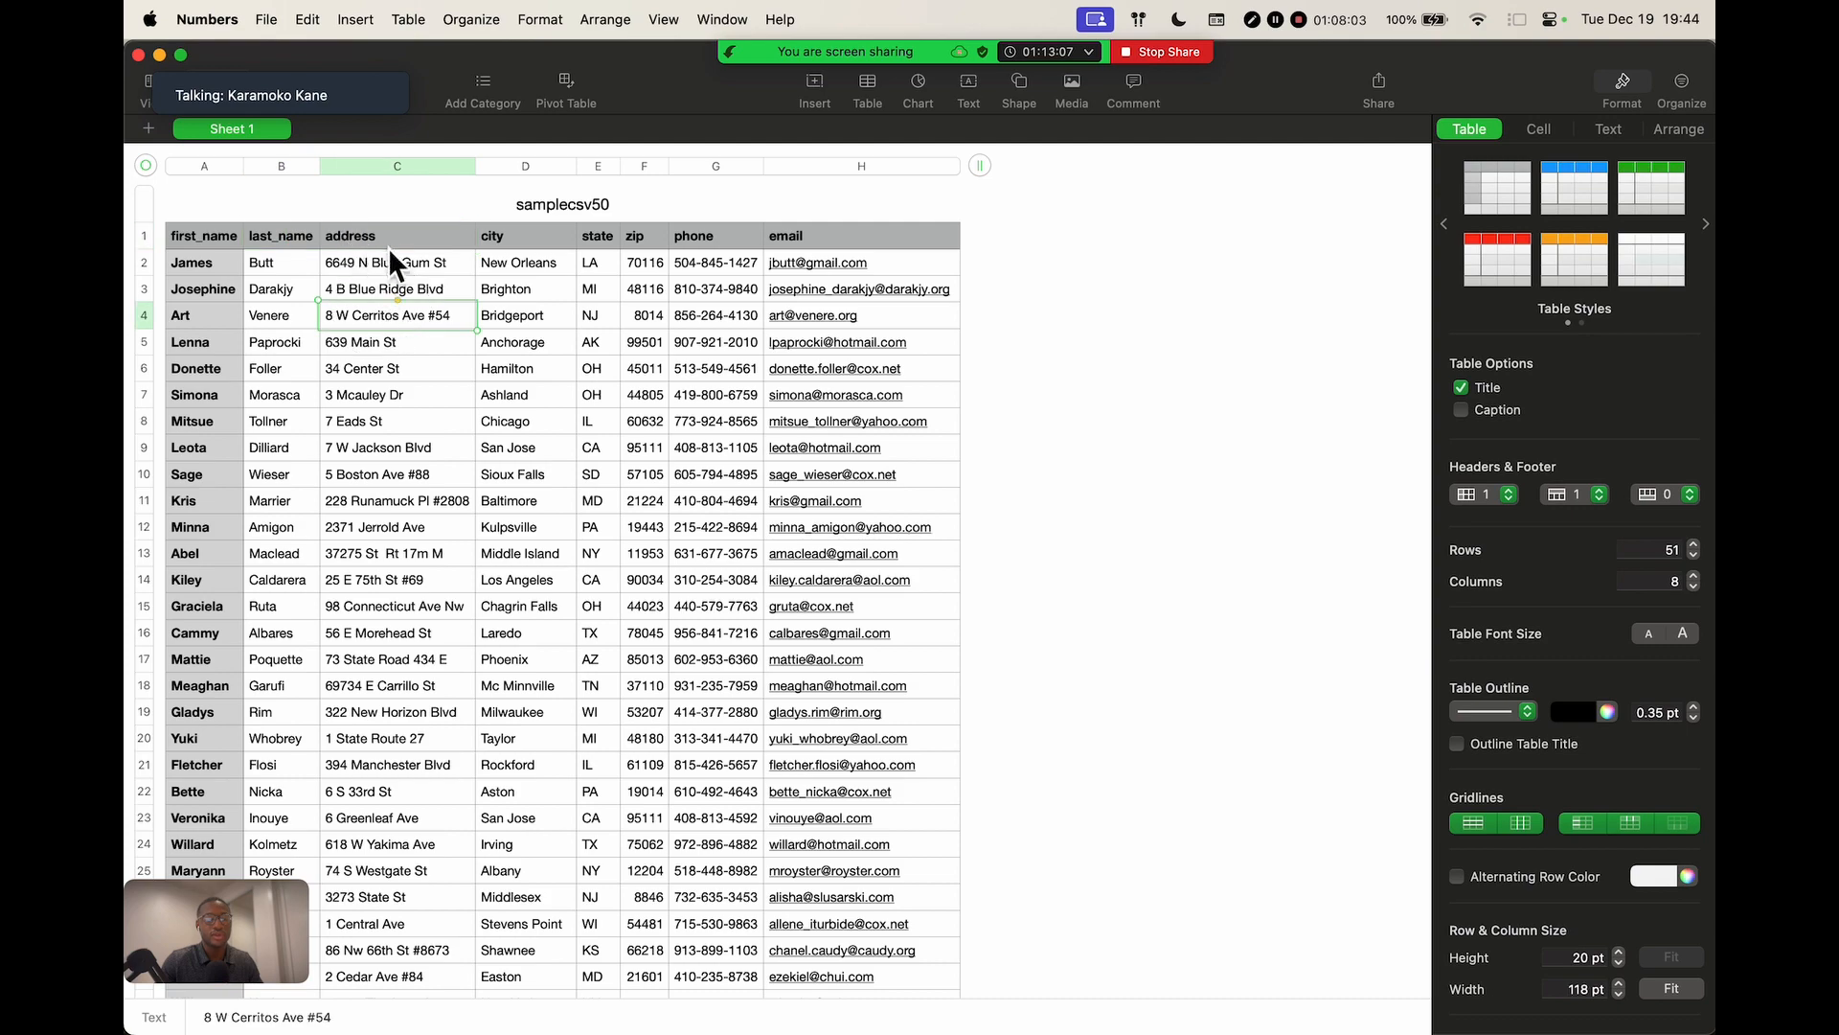
{"action": "scroll", "coordinate": [398, 249], "scroll_direction": "up", "scroll_amount": 5}
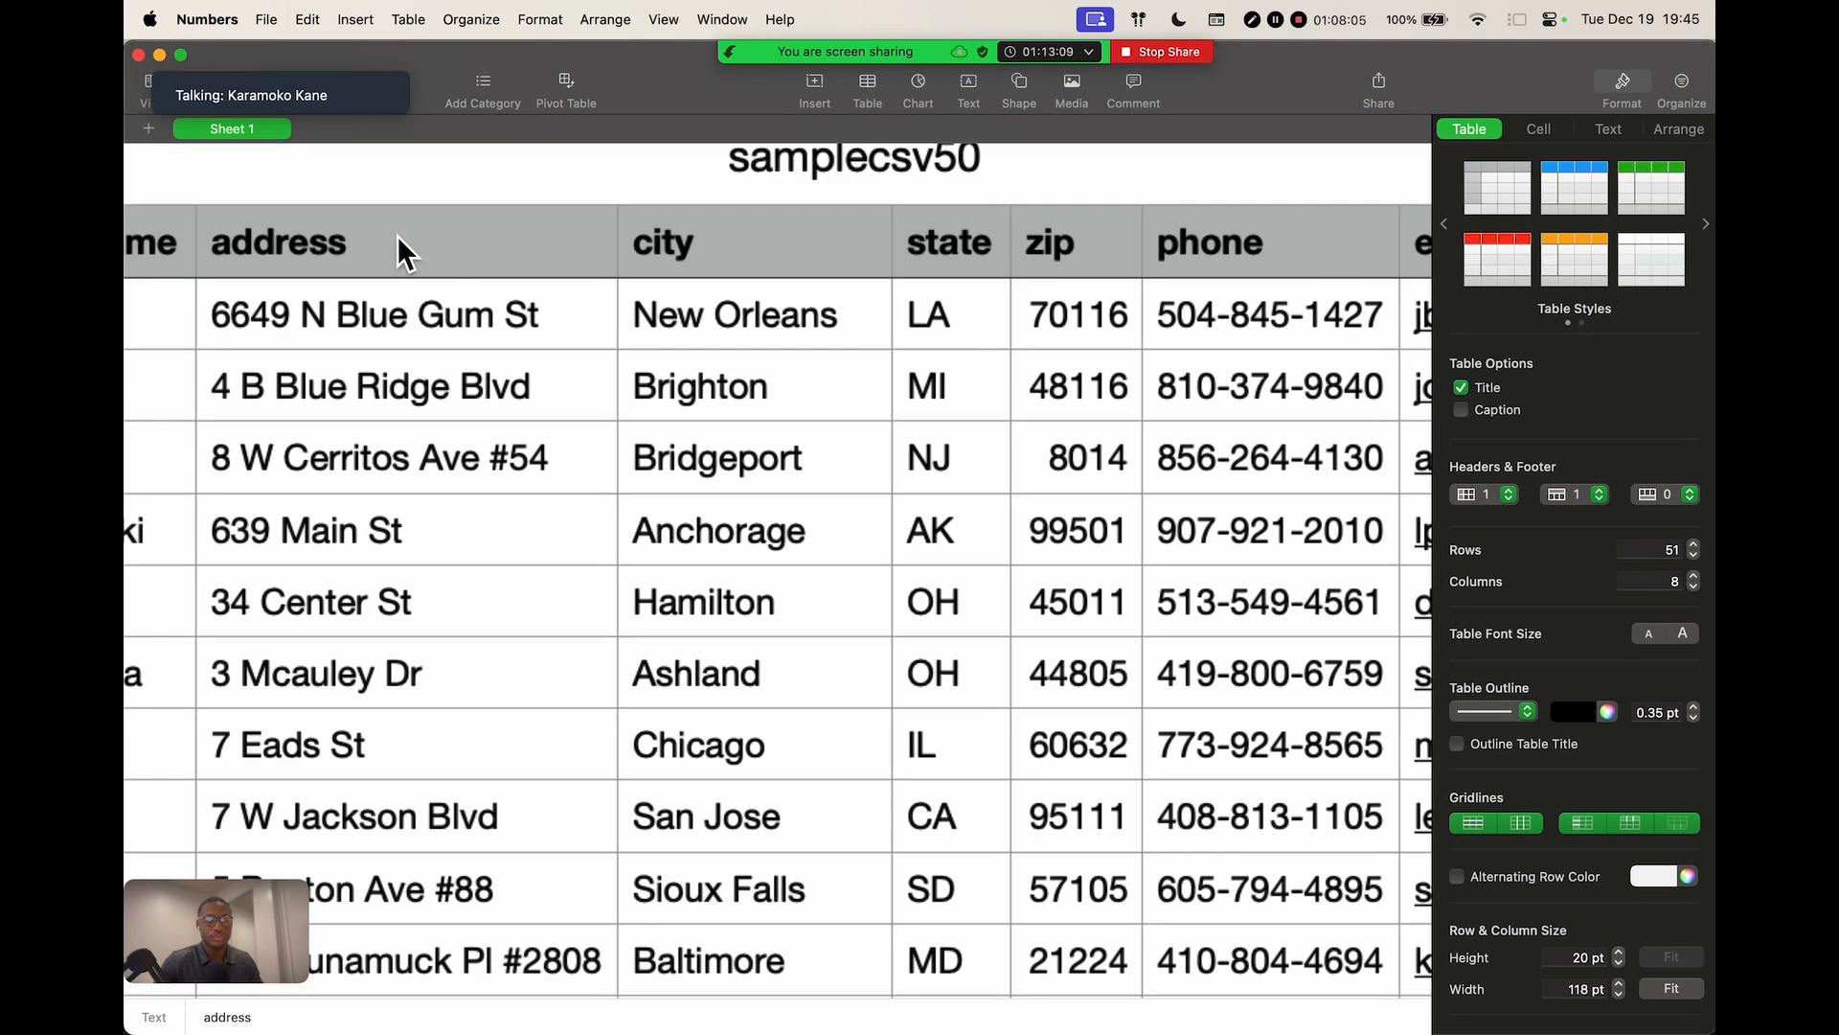
{"action": "scroll", "coordinate": [398, 249], "scroll_direction": "left", "scroll_amount": 3}
{"action": "double_click", "coordinate": [617, 261]}
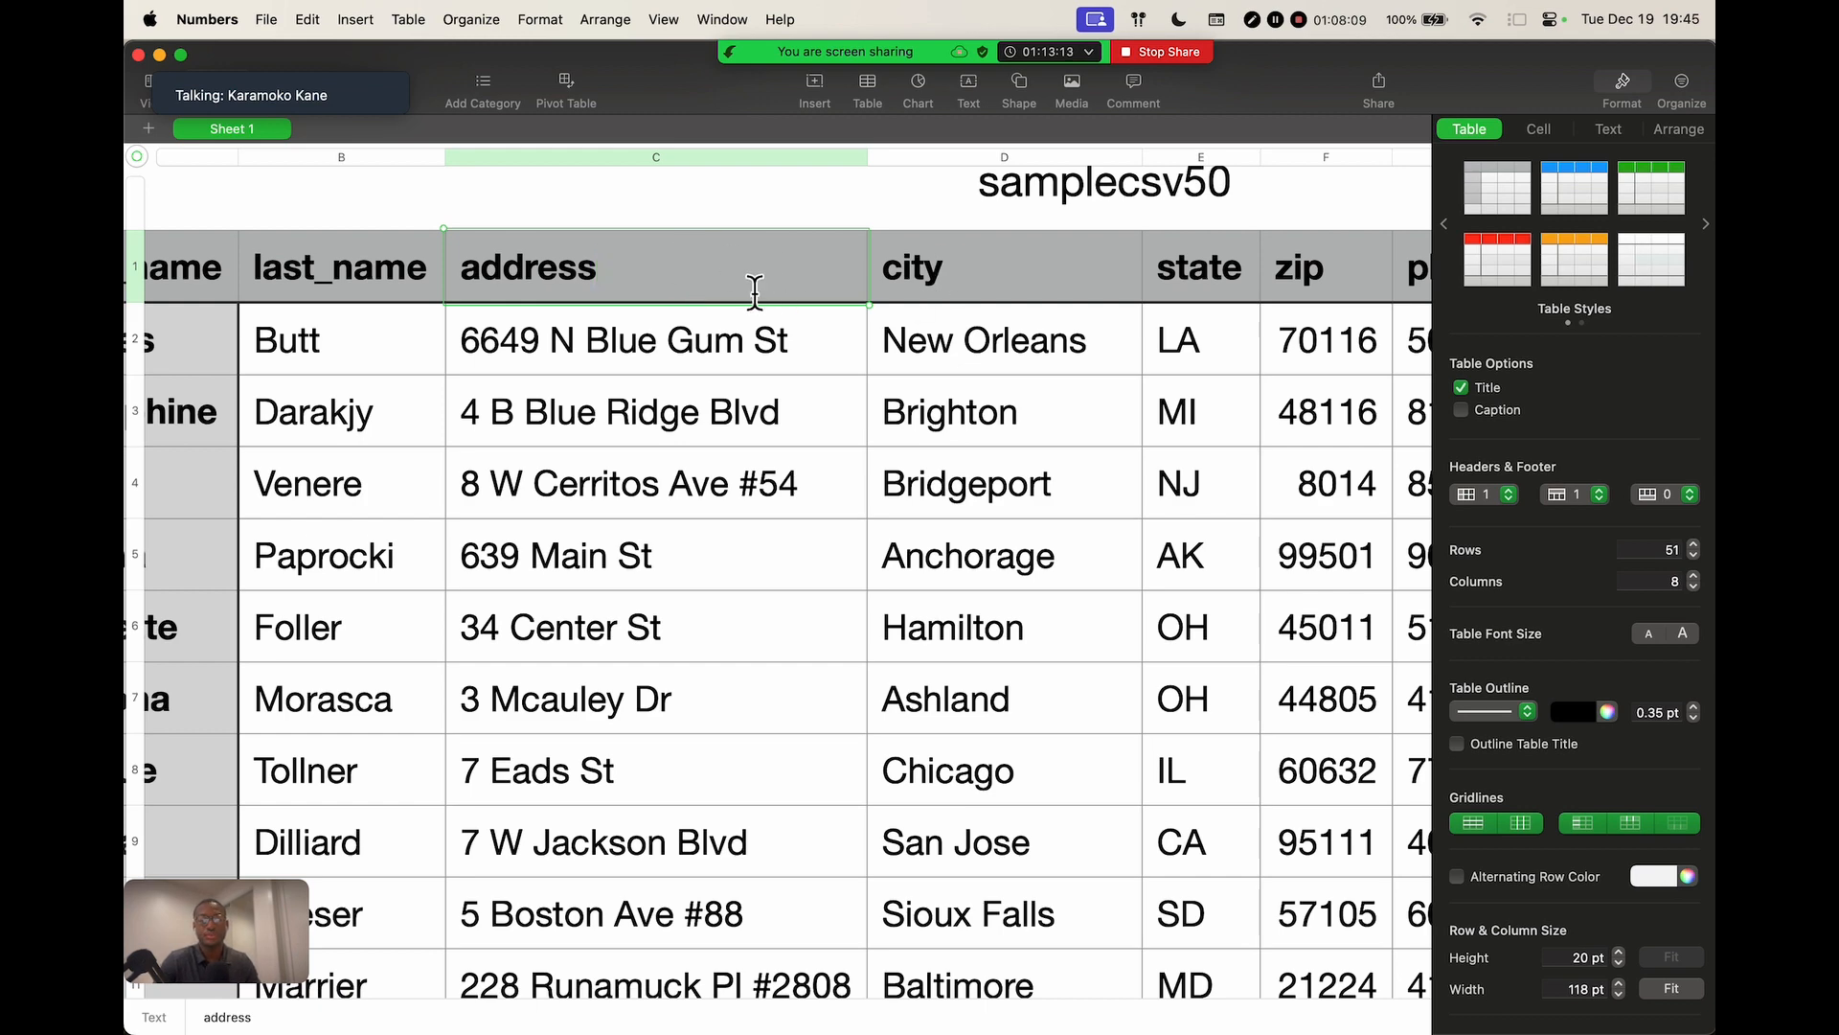
{"action": "left_click", "coordinate": [979, 278]}
{"action": "scroll", "coordinate": [1071, 292], "scroll_direction": "right", "scroll_amount": 5}
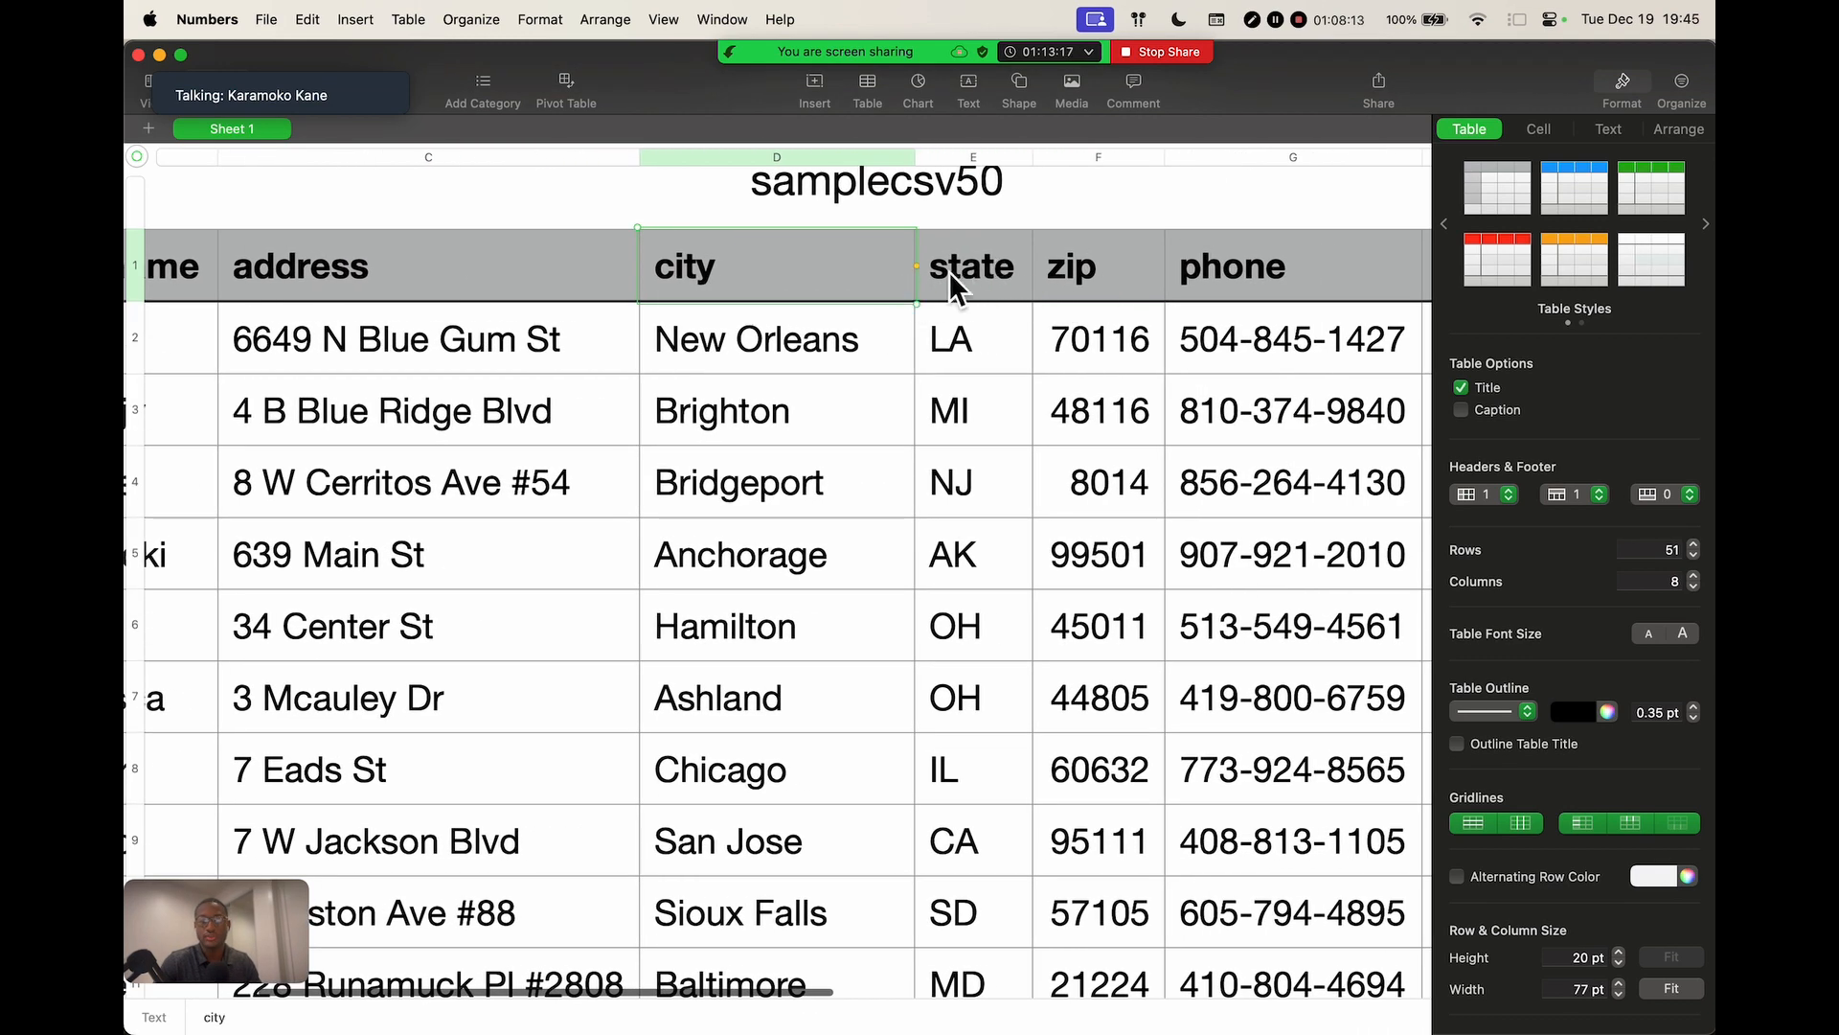
{"action": "scroll", "coordinate": [923, 299], "scroll_direction": "down", "scroll_amount": 5}
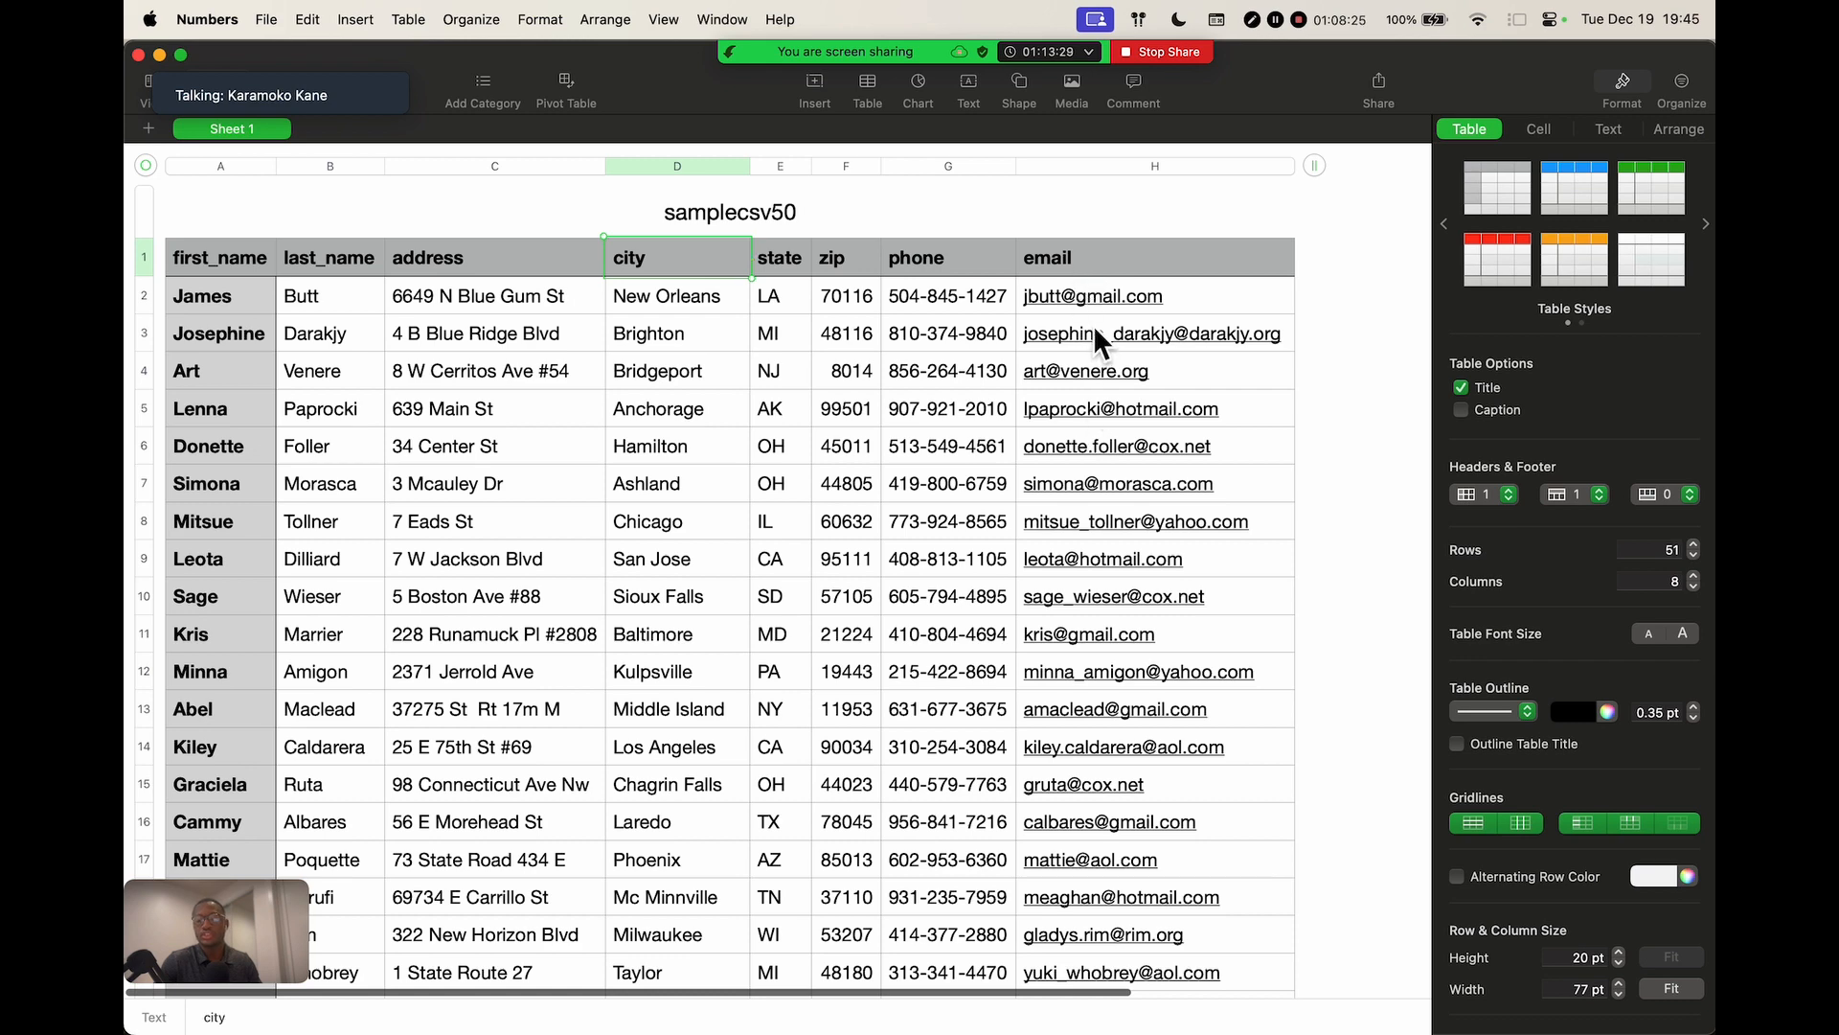
Deselect the table, move the talker panel aside, and minimize the Numbers window
{"action": "left_click", "coordinate": [1303, 275]}
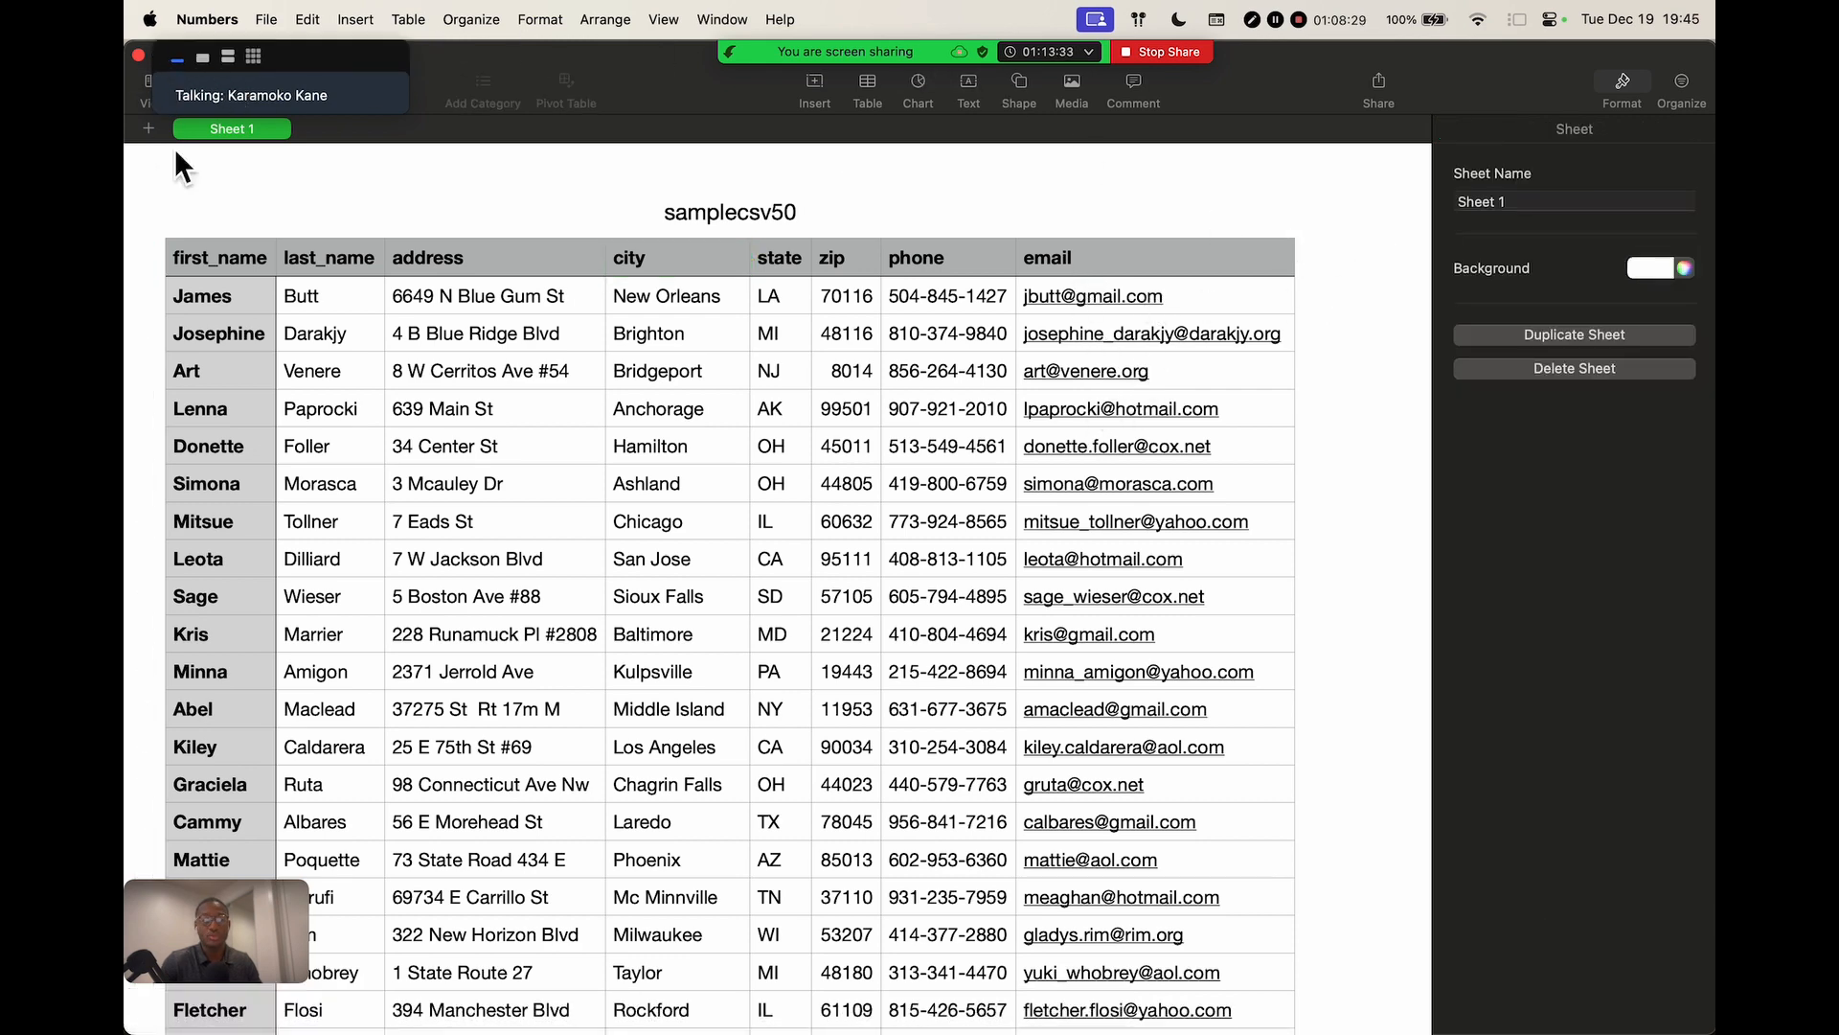
{"action": "left_click_drag", "start_coordinate": [278, 67], "coordinate": [522, 136]}
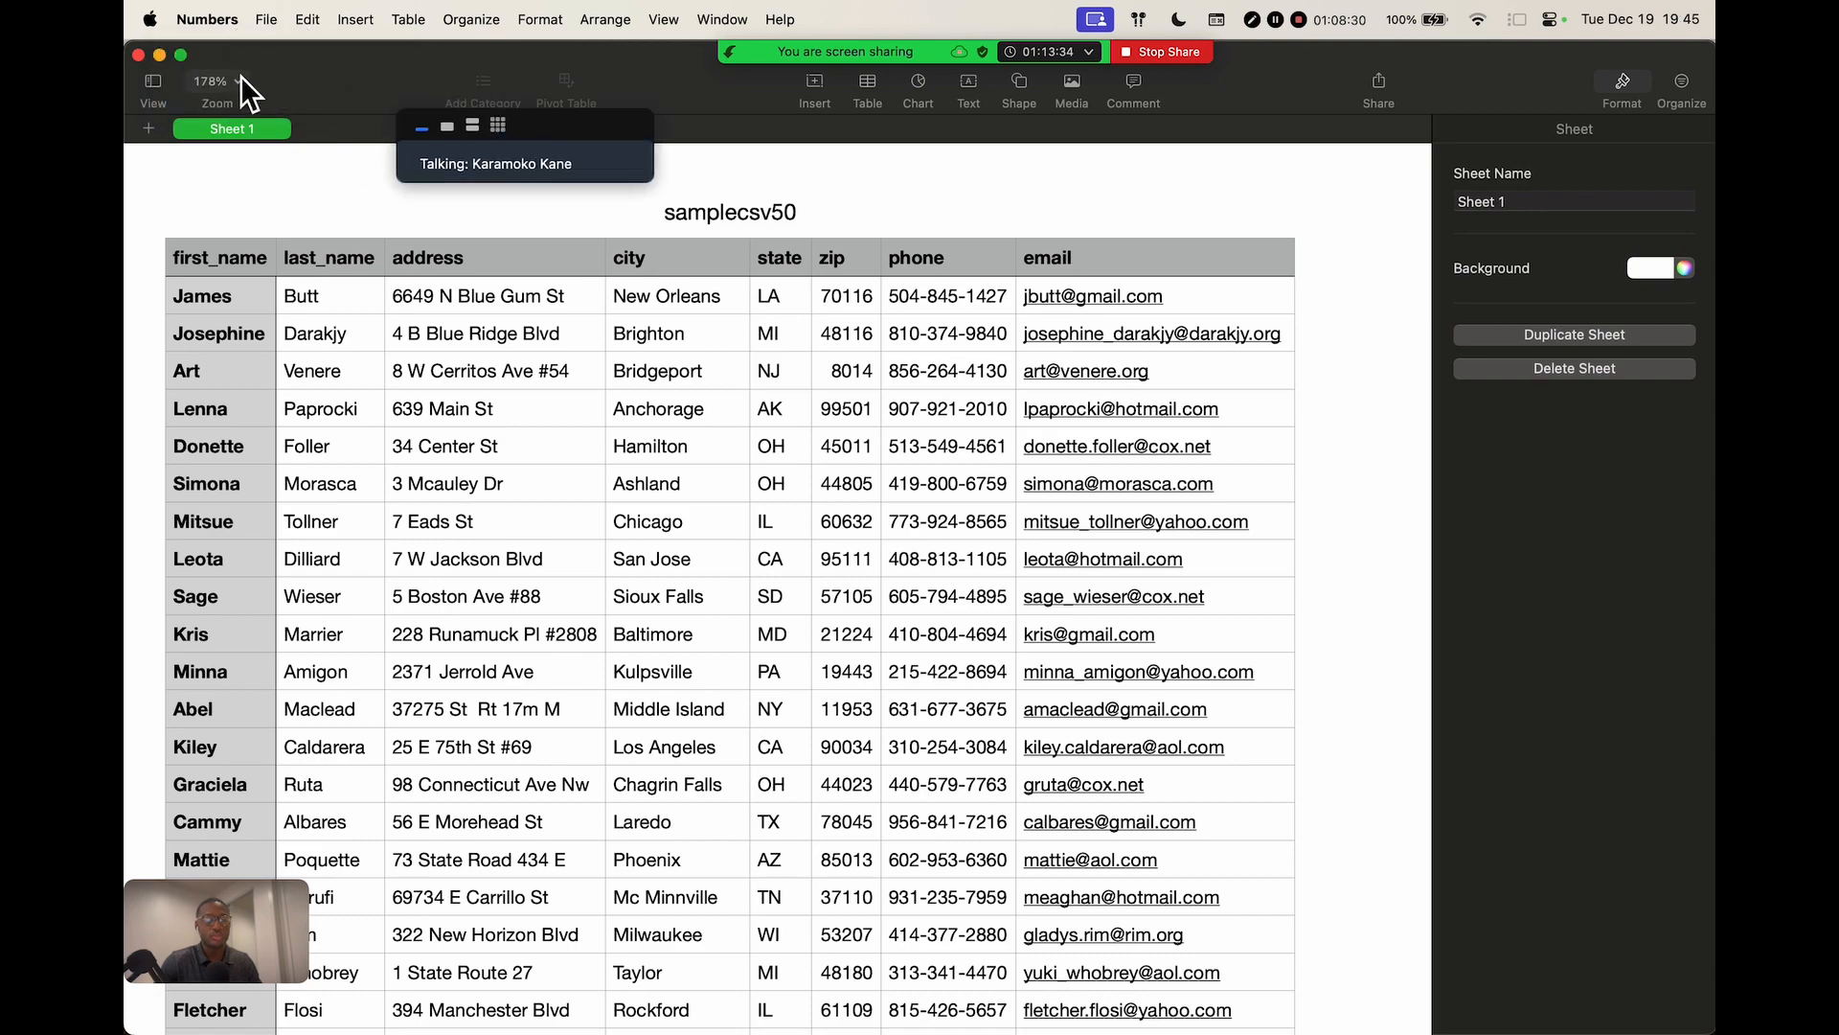
{"action": "left_click", "coordinate": [160, 55]}
From Finder, Spotlight-search 'csv' and open vortex (7).csv from Documents
{"action": "mouse_move", "coordinate": [655, 999]}
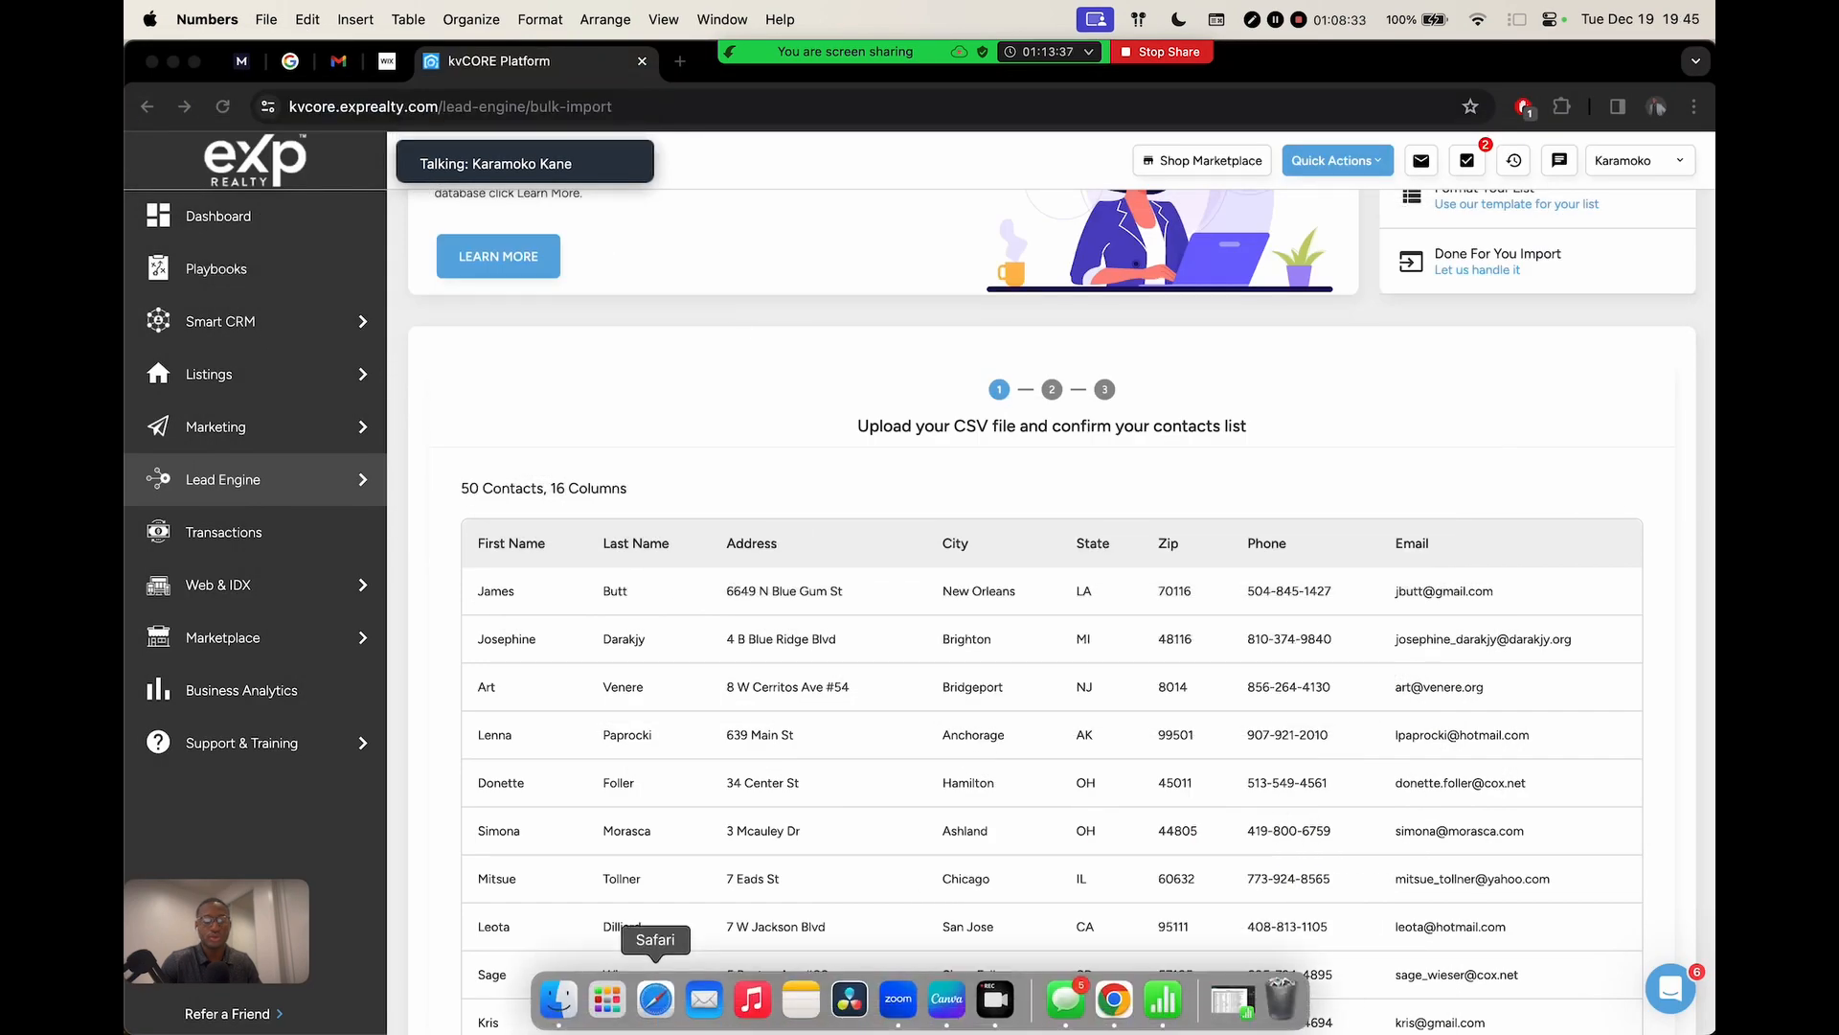
{"action": "left_click", "coordinate": [559, 999]}
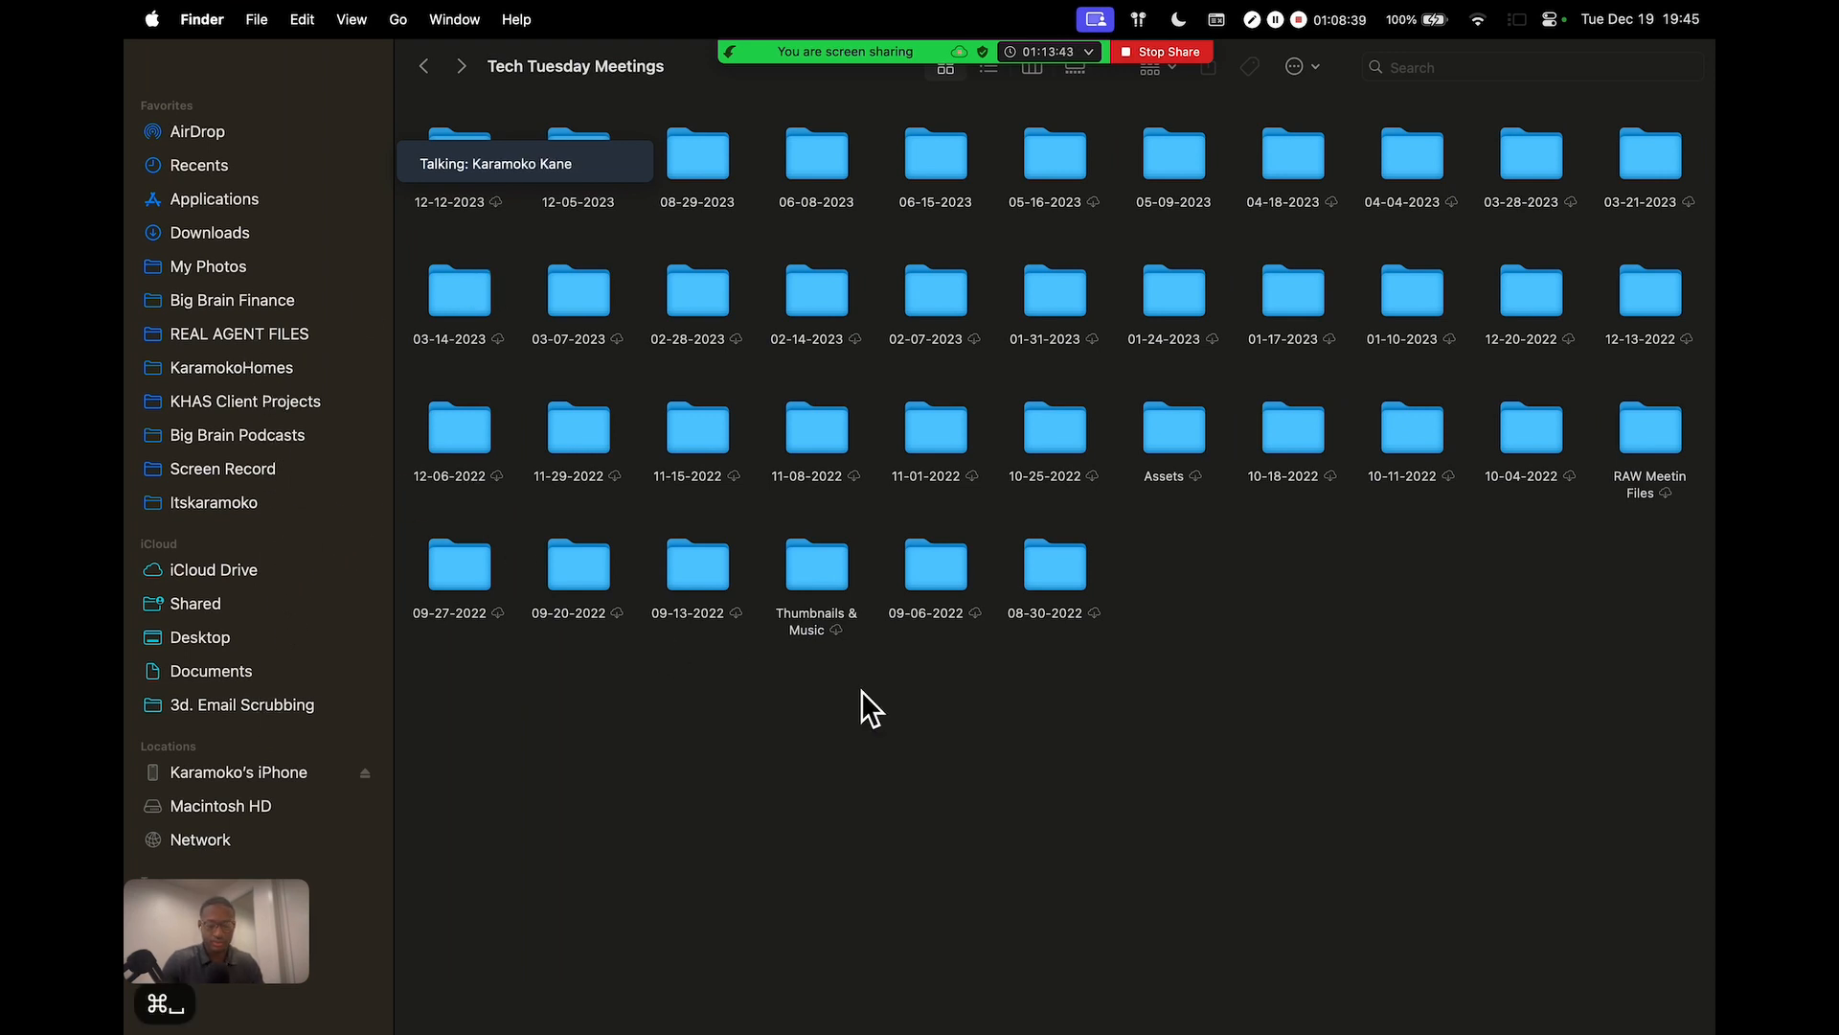
{"action": "key", "text": "super+space"}
{"action": "type", "text": "csv"}
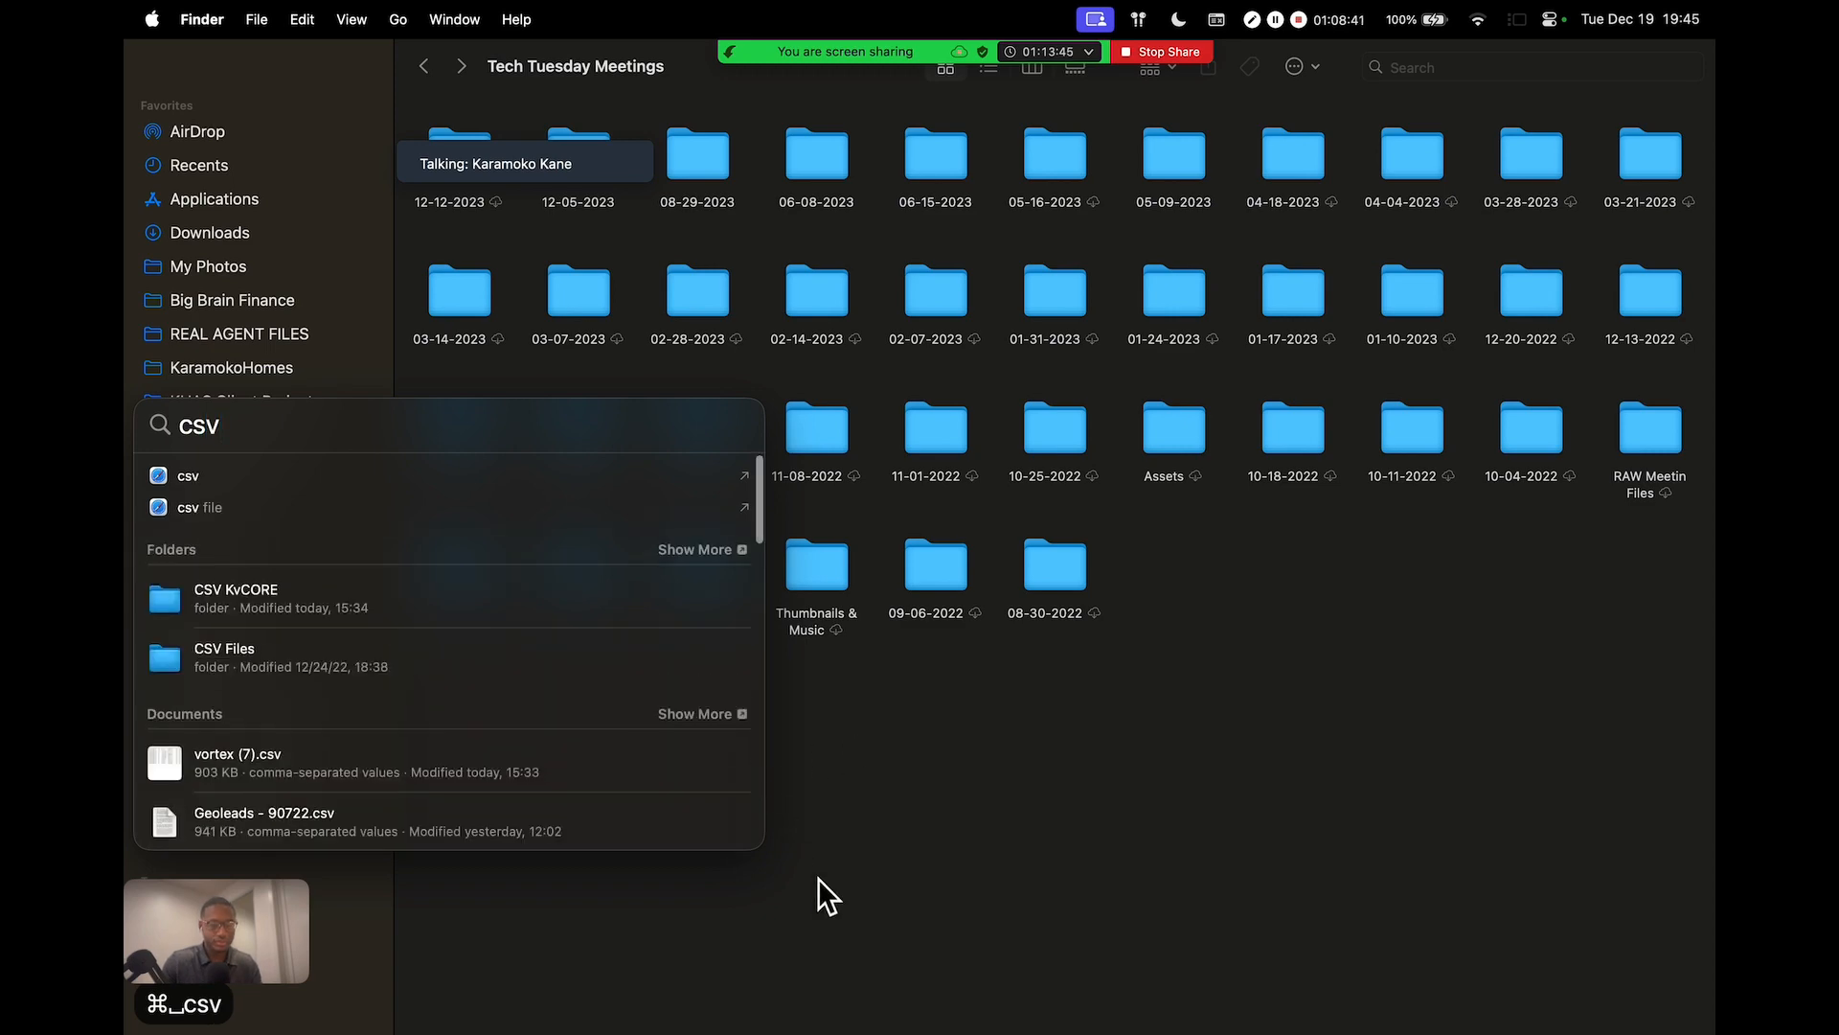
{"action": "scroll", "coordinate": [502, 585], "scroll_direction": "down", "scroll_amount": 5}
{"action": "left_click", "coordinate": [381, 584]}
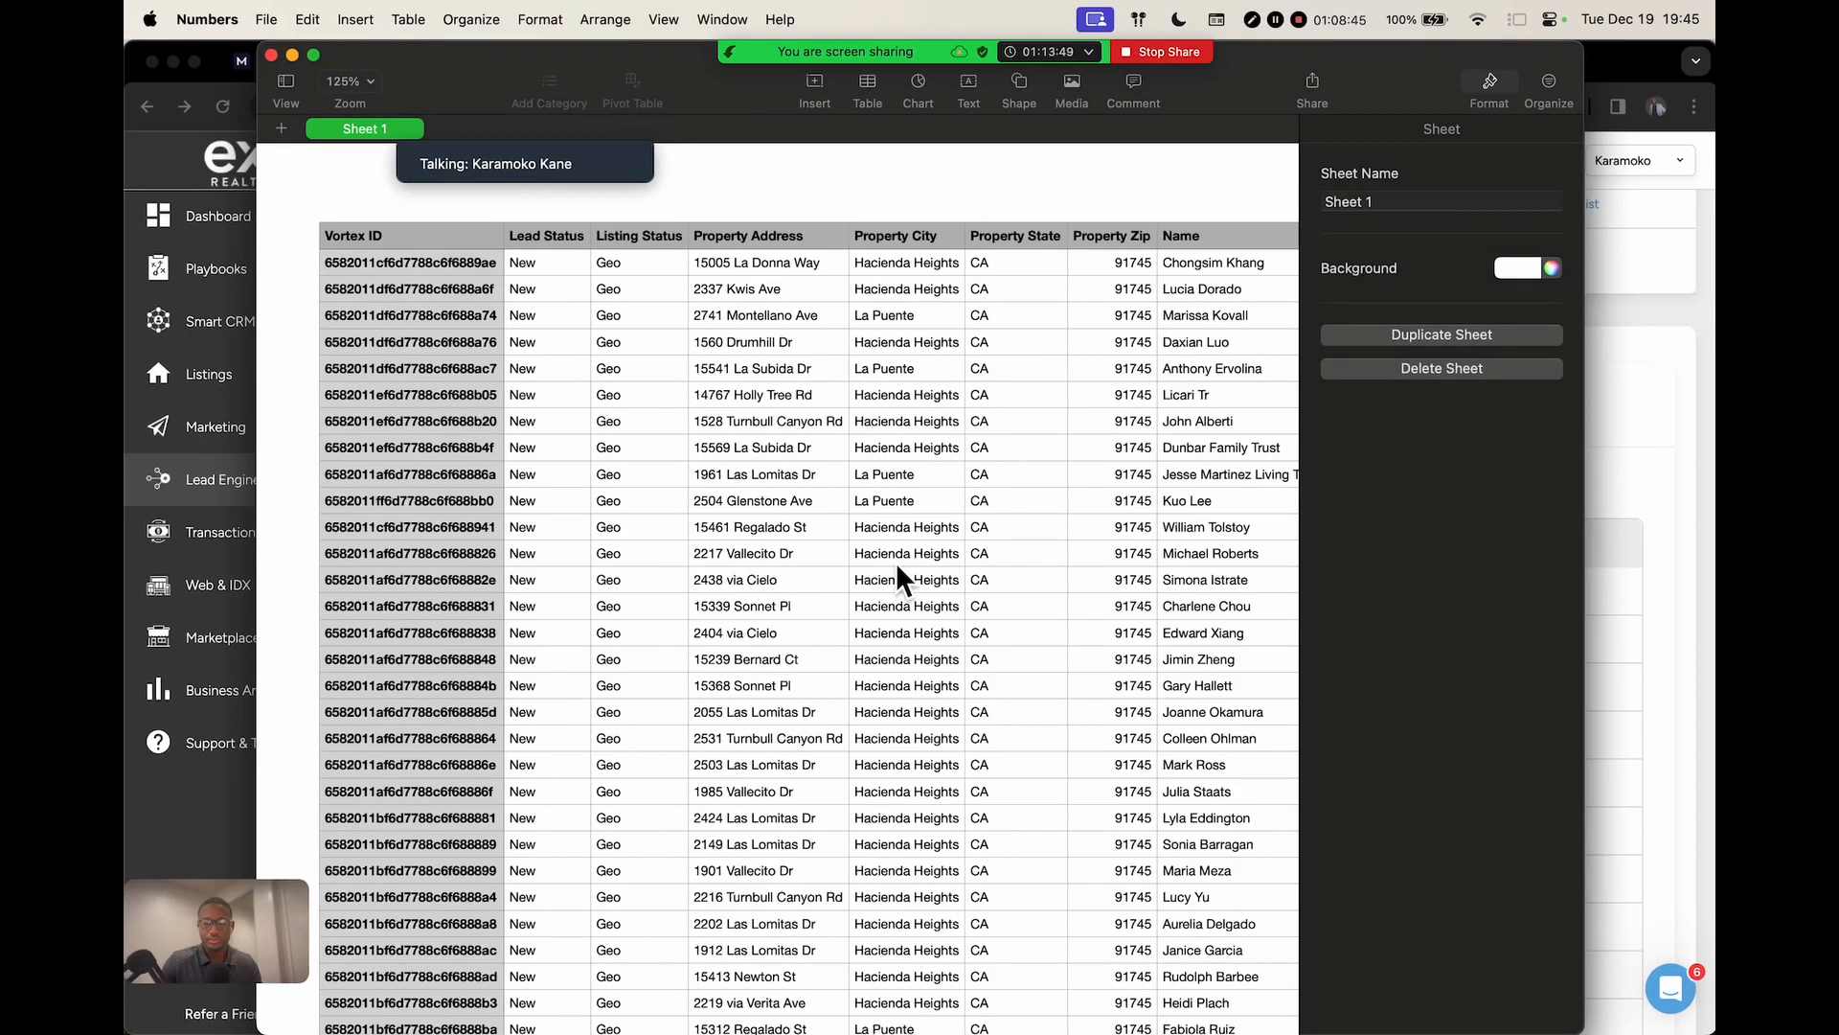
Scroll through vortex (7) and inspect House Number, Tax ID, Folders, Mortgage Debt and Household Income columns
{"action": "scroll", "coordinate": [778, 450], "scroll_direction": "right", "scroll_amount": 1}
{"action": "scroll", "coordinate": [777, 450], "scroll_direction": "left", "scroll_amount": 1}
{"action": "scroll", "coordinate": [772, 450], "scroll_direction": "down", "scroll_amount": 5}
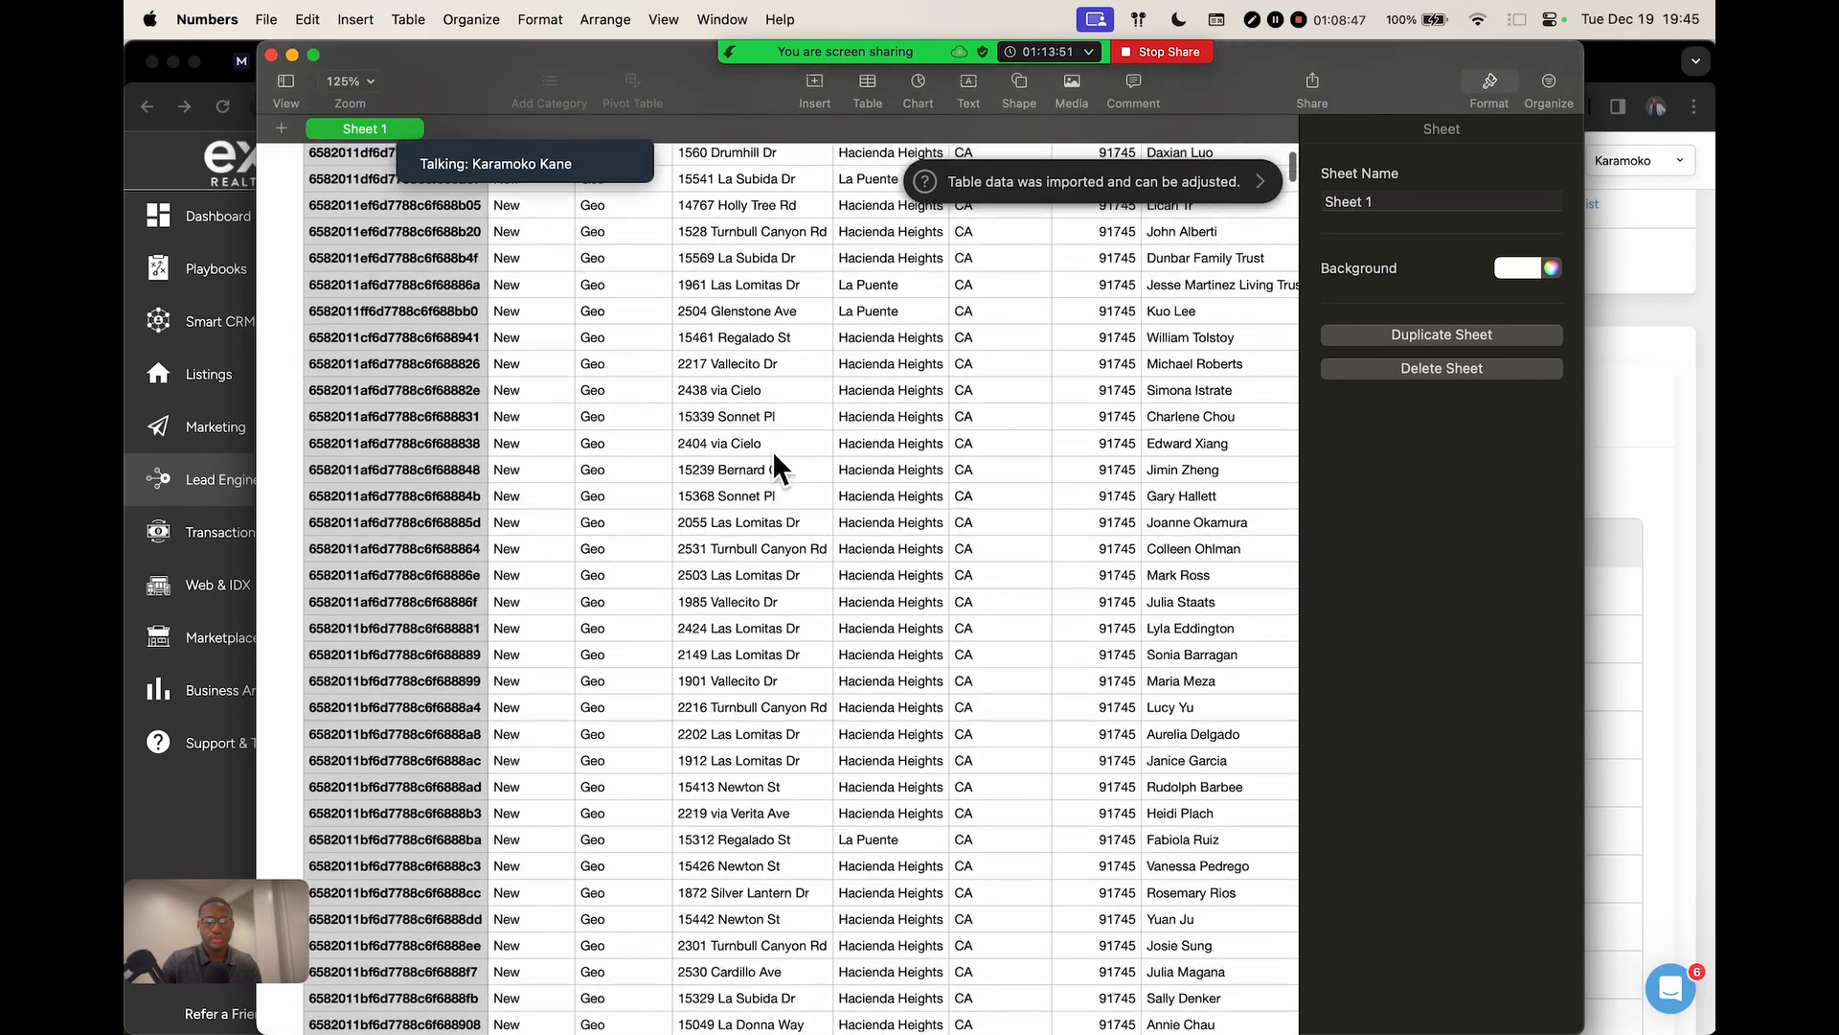
{"action": "scroll", "coordinate": [772, 450], "scroll_direction": "up", "scroll_amount": 5}
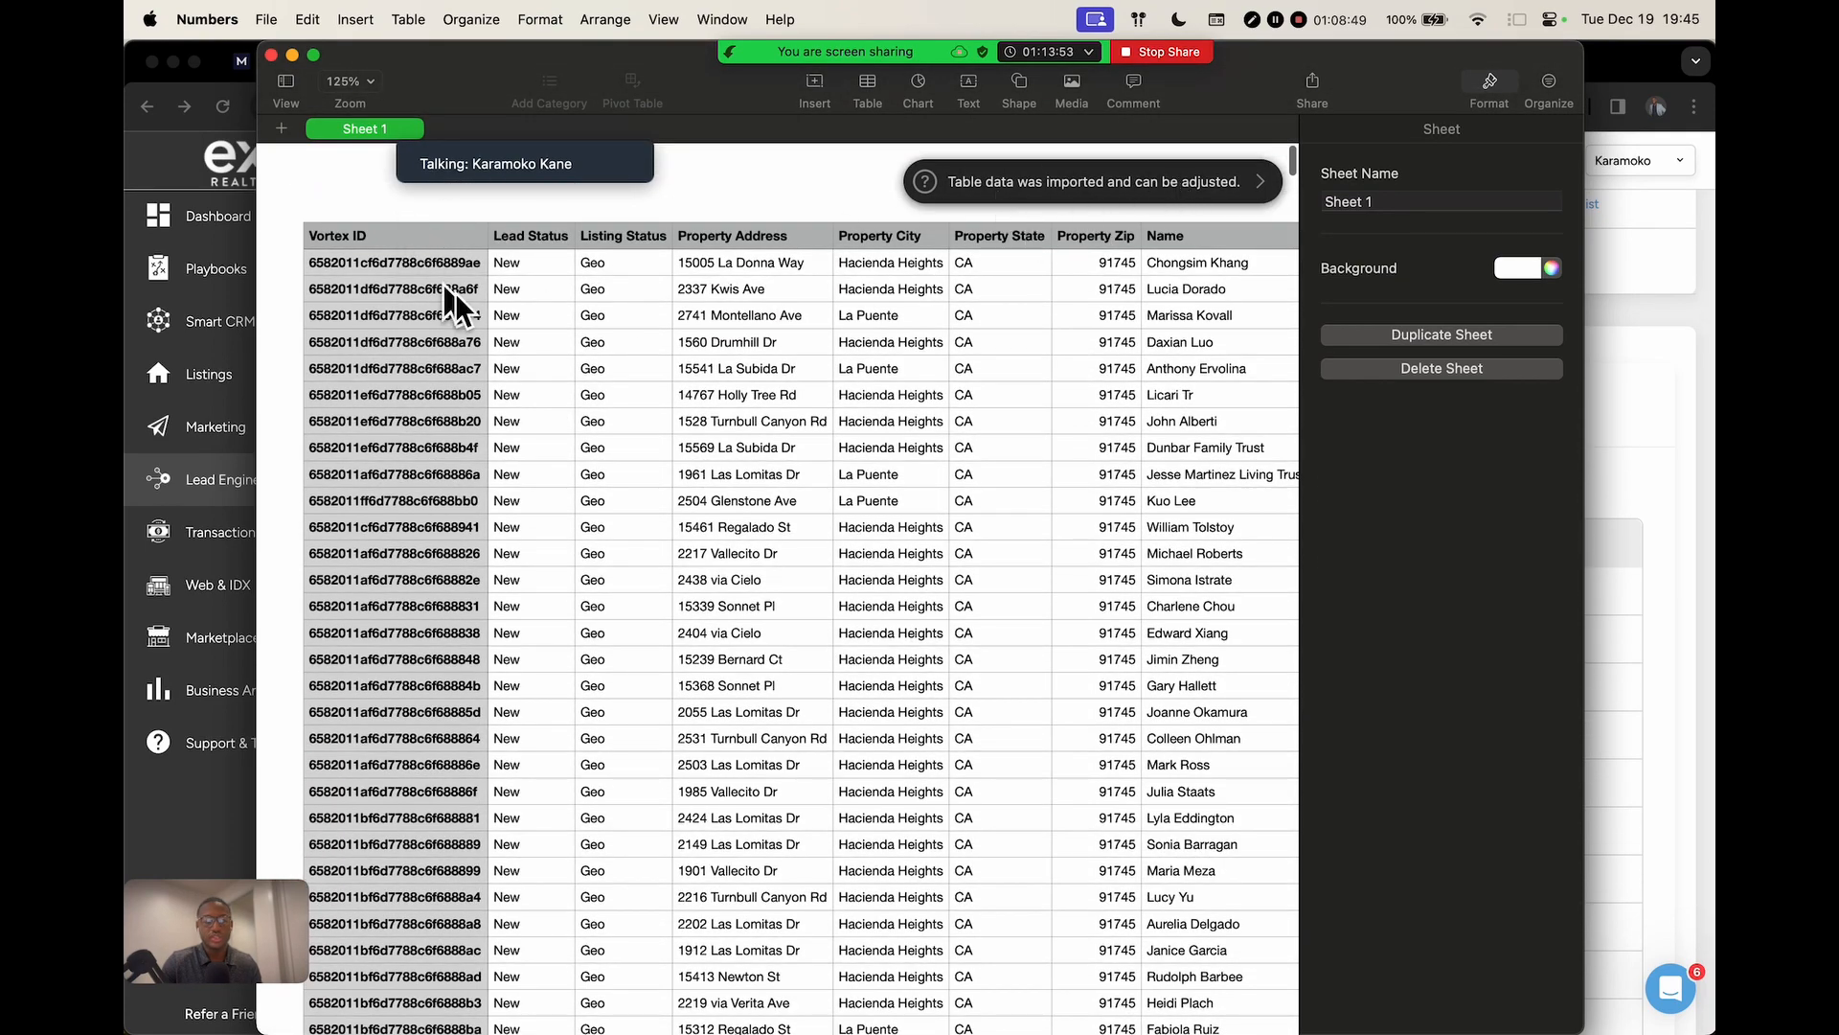
{"action": "scroll", "coordinate": [553, 299], "scroll_direction": "right", "scroll_amount": 1}
{"action": "scroll", "coordinate": [554, 298], "scroll_direction": "right", "scroll_amount": 20}
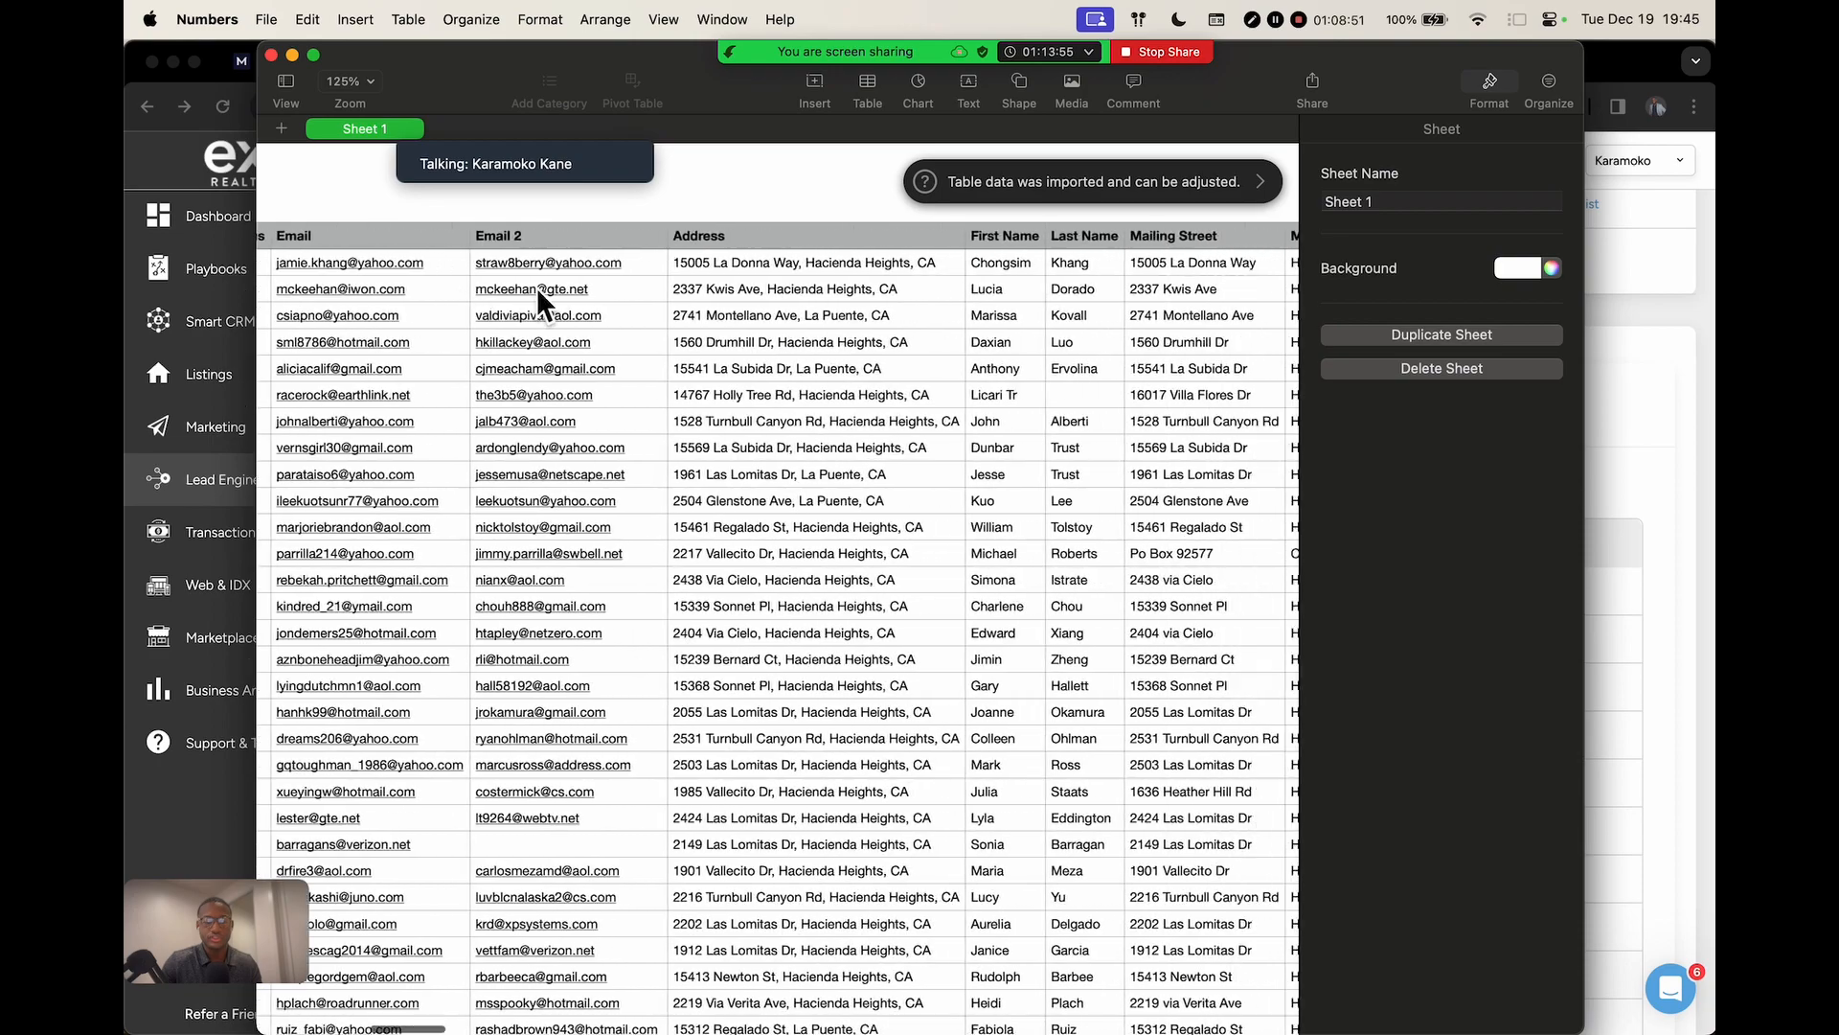
{"action": "scroll", "coordinate": [537, 285], "scroll_direction": "right", "scroll_amount": 20}
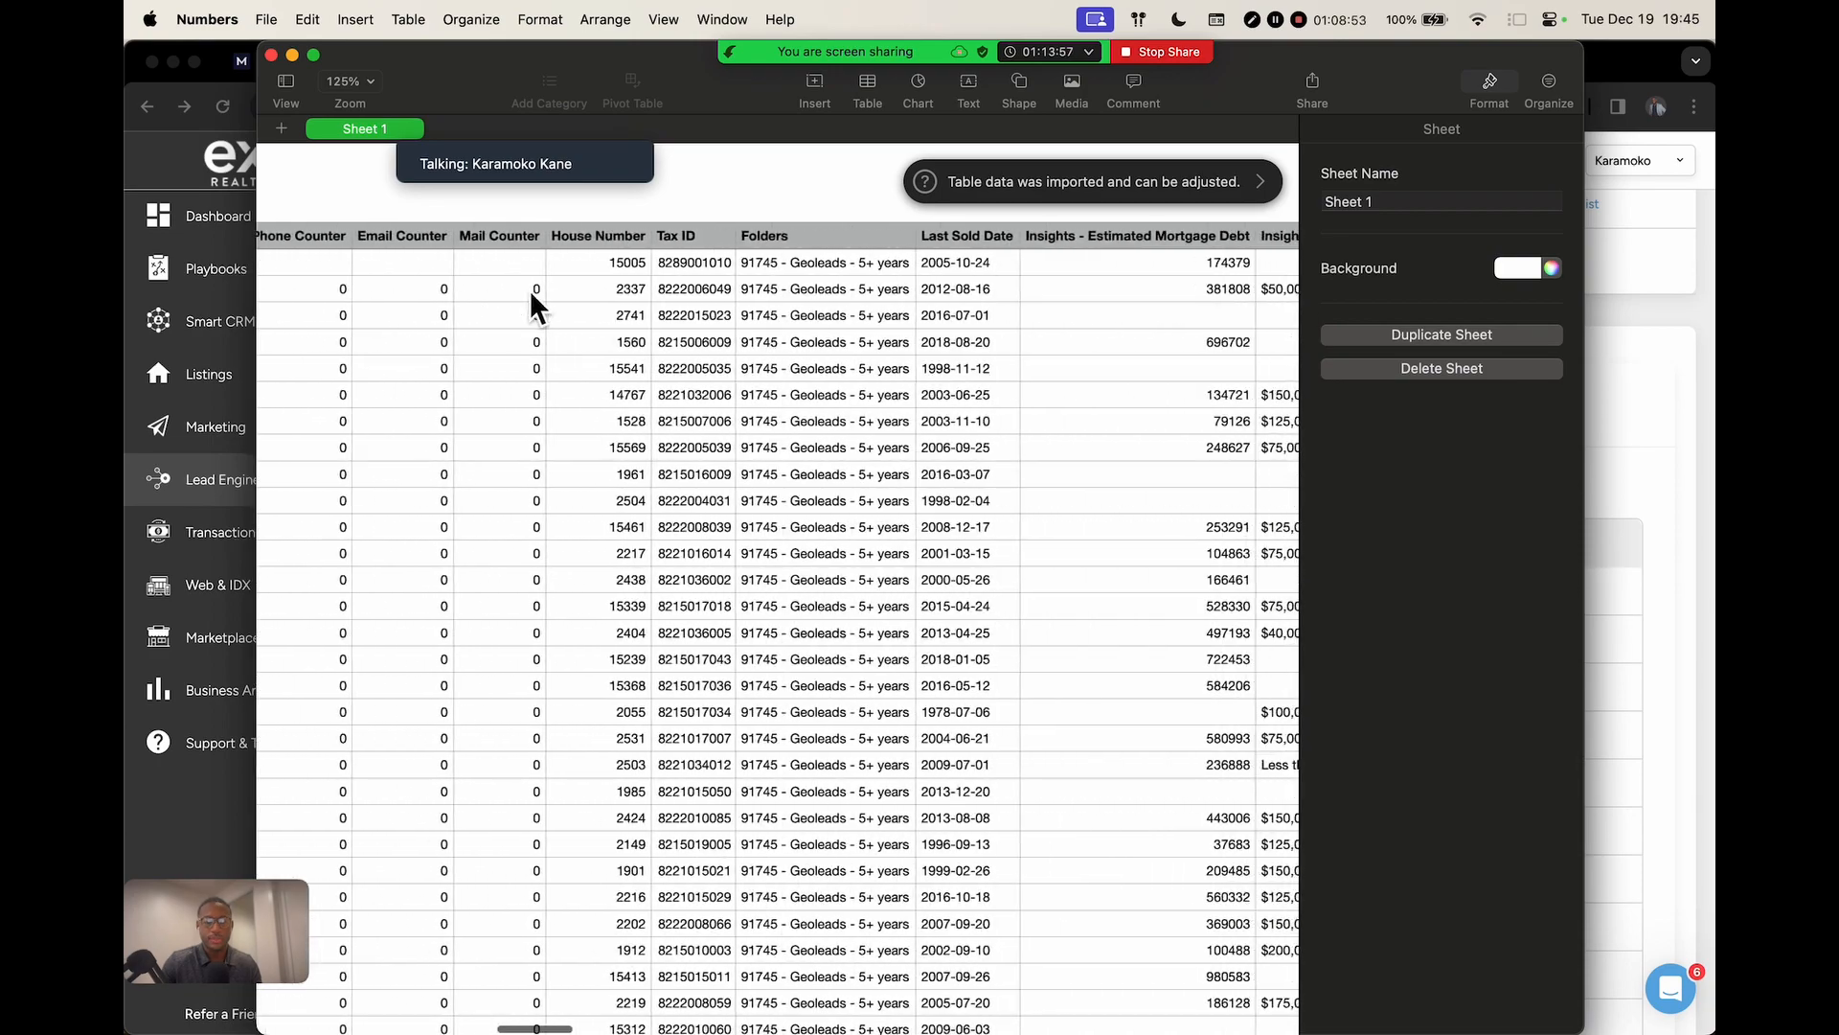
{"action": "left_click", "coordinate": [630, 239]}
{"action": "left_click", "coordinate": [689, 236]}
{"action": "left_click", "coordinate": [796, 235]}
{"action": "scroll", "coordinate": [816, 251], "scroll_direction": "right", "scroll_amount": 5}
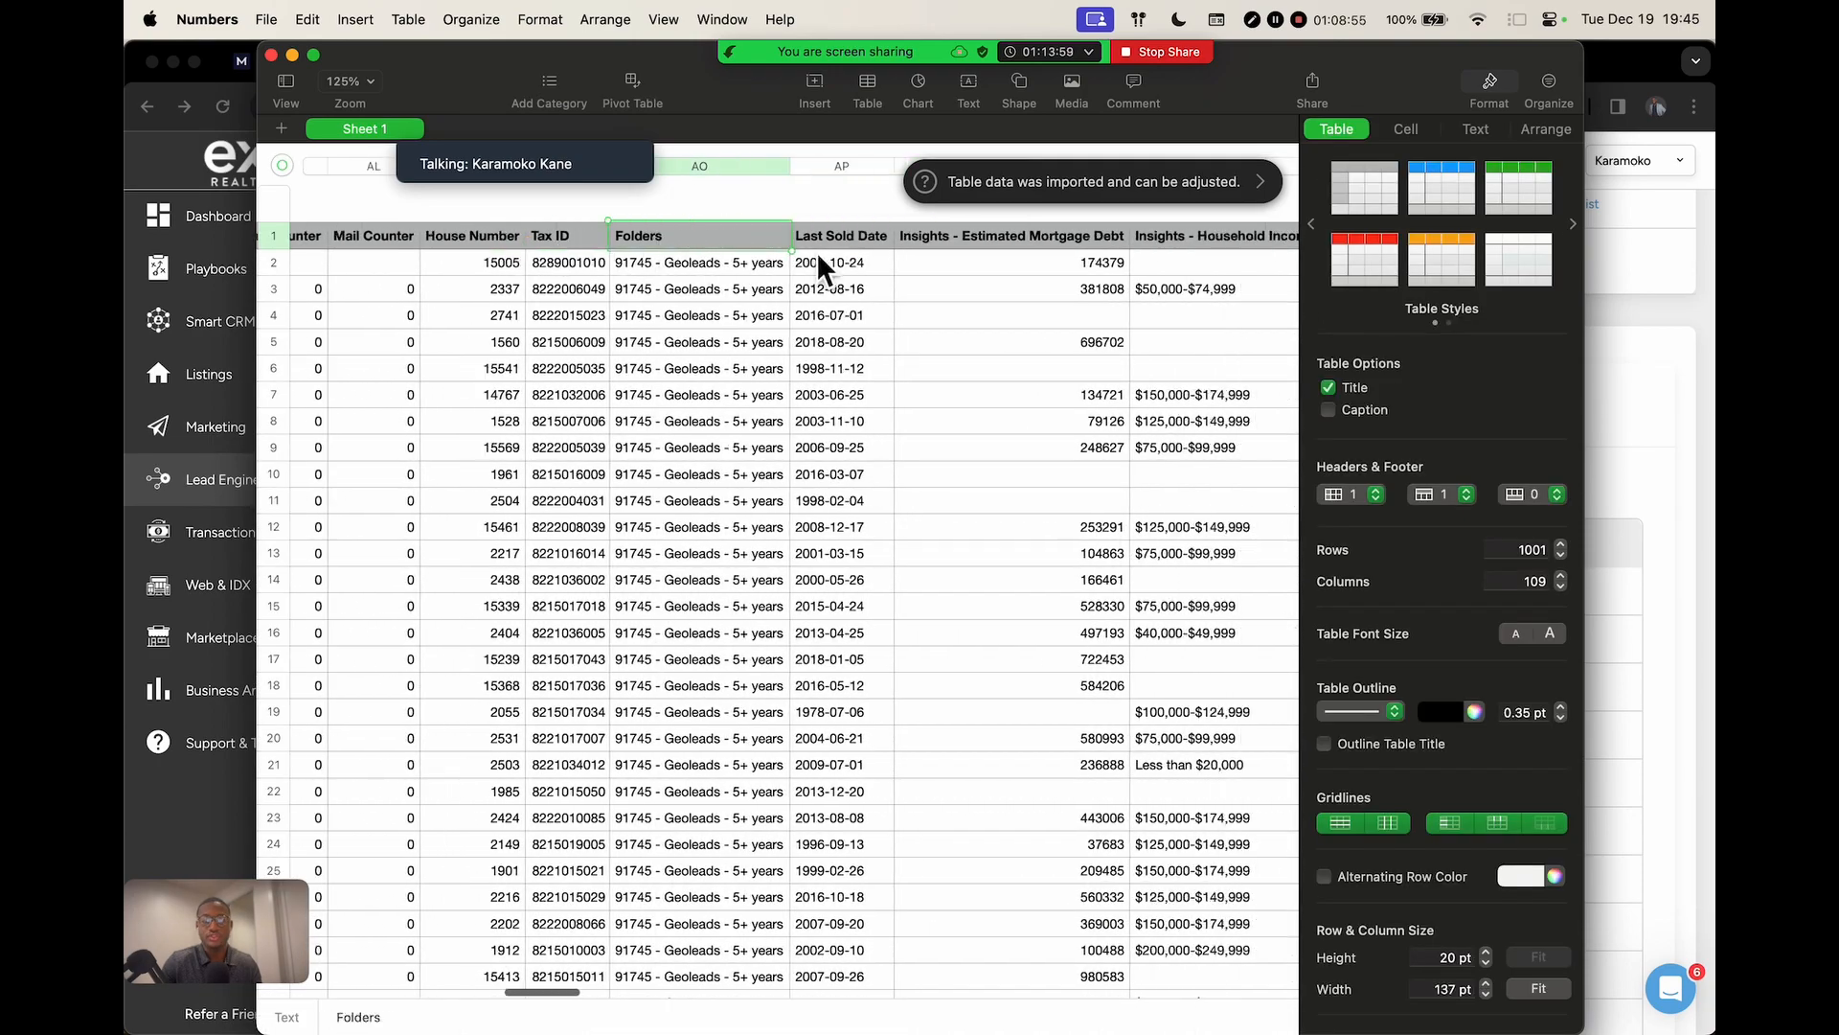
{"action": "scroll", "coordinate": [747, 247], "scroll_direction": "right", "scroll_amount": 3}
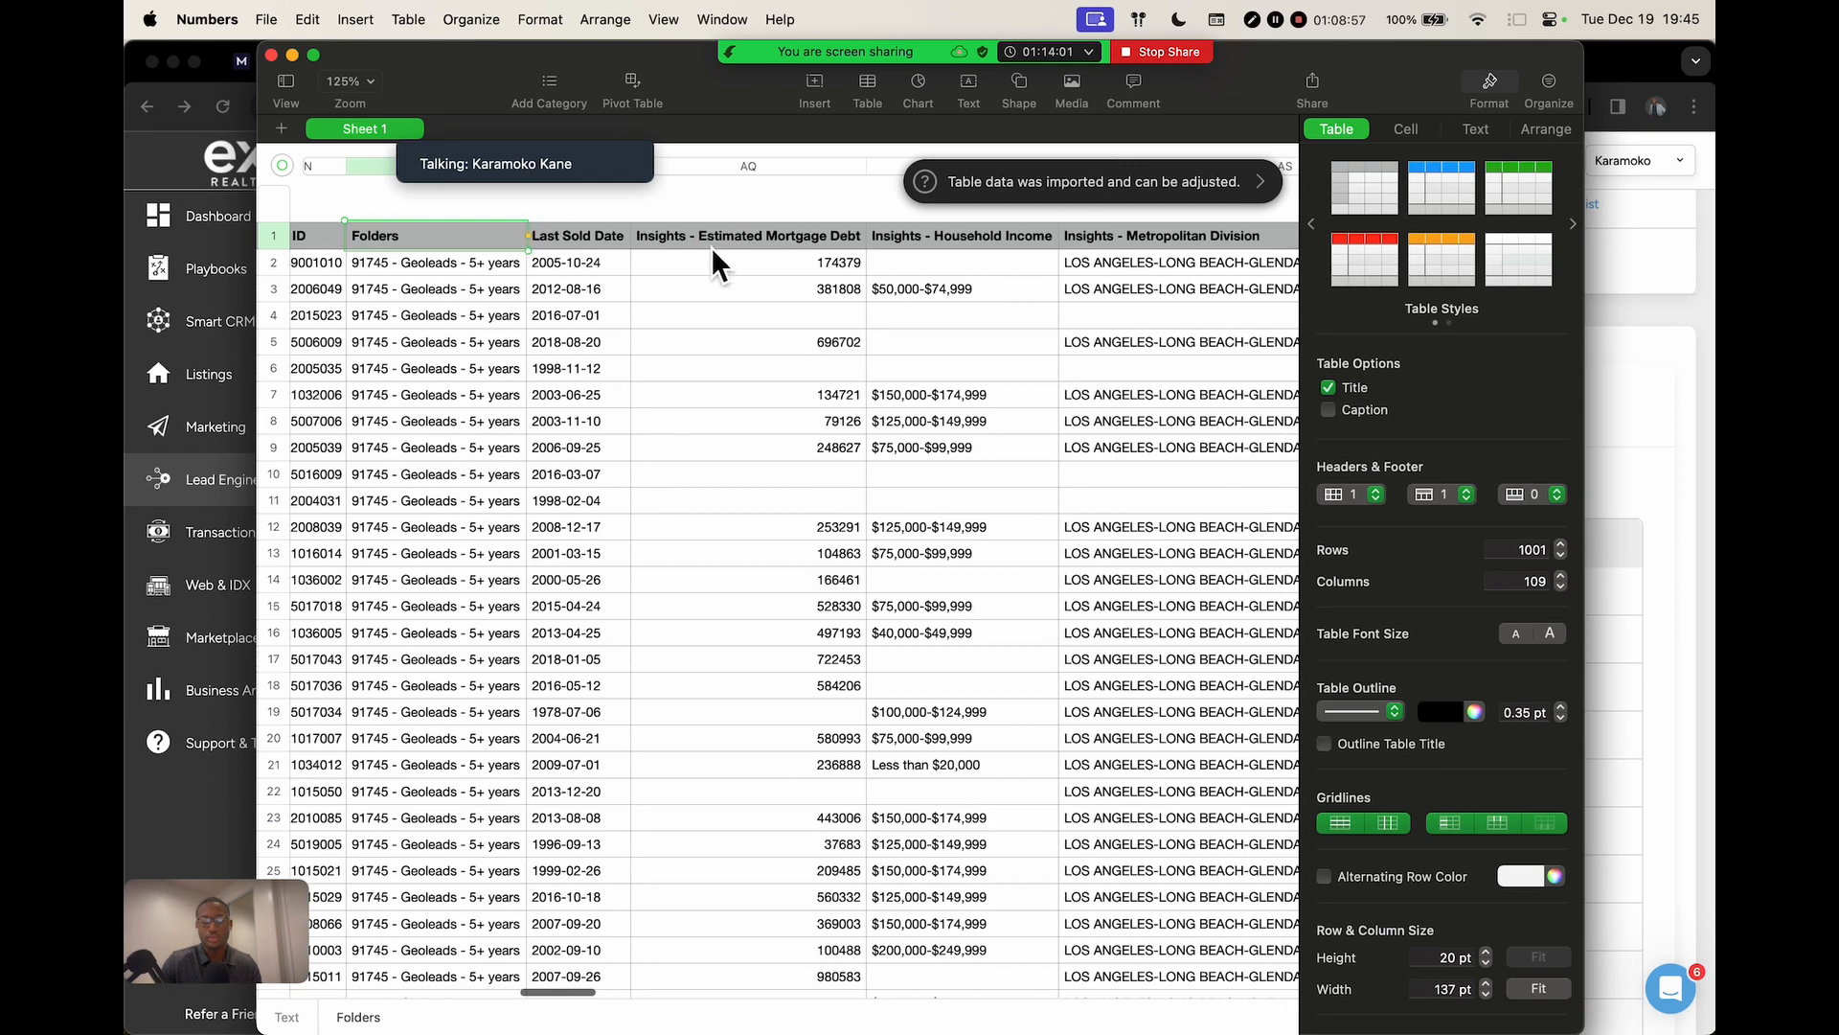
{"action": "left_click", "coordinate": [786, 239]}
{"action": "left_click", "coordinate": [887, 246]}
Check the Metropolitan Division, Estimated Equity and Property Zoning insight columns, then close the spreadsheet
{"action": "scroll", "coordinate": [895, 244], "scroll_direction": "right", "scroll_amount": 10}
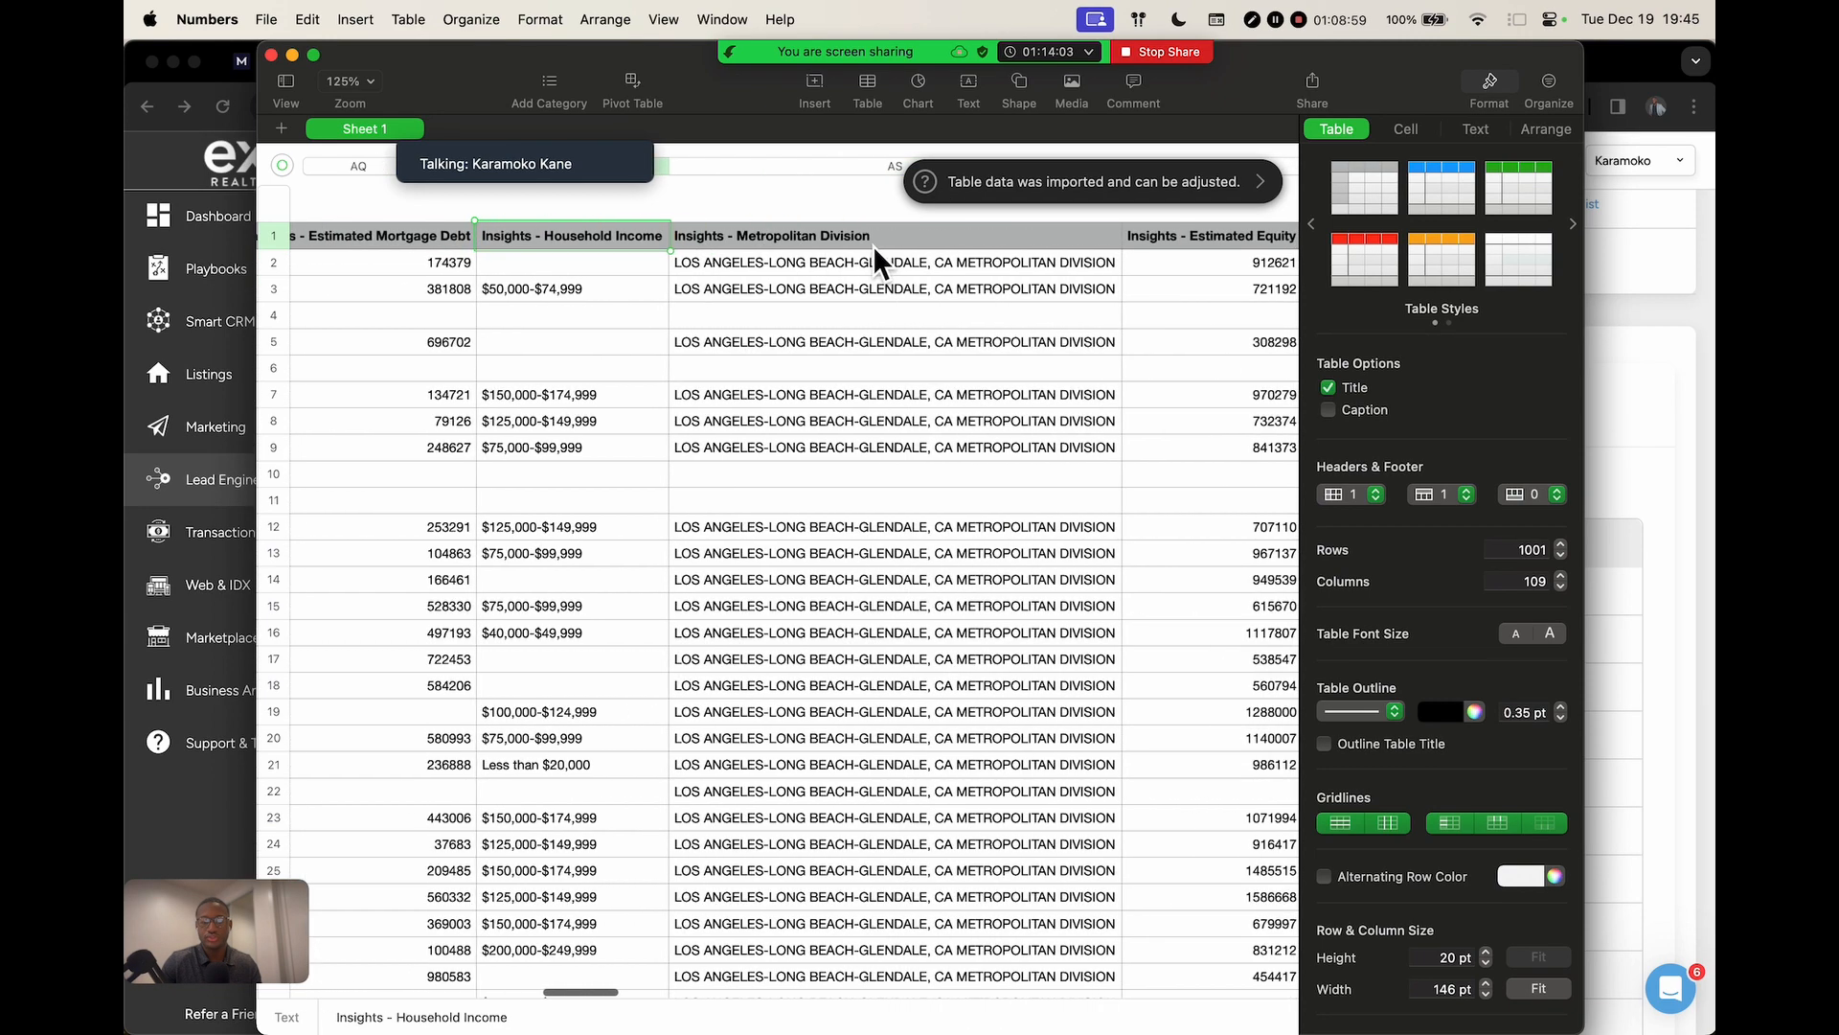
{"action": "left_click", "coordinate": [756, 236]}
{"action": "scroll", "coordinate": [829, 288], "scroll_direction": "right", "scroll_amount": 4}
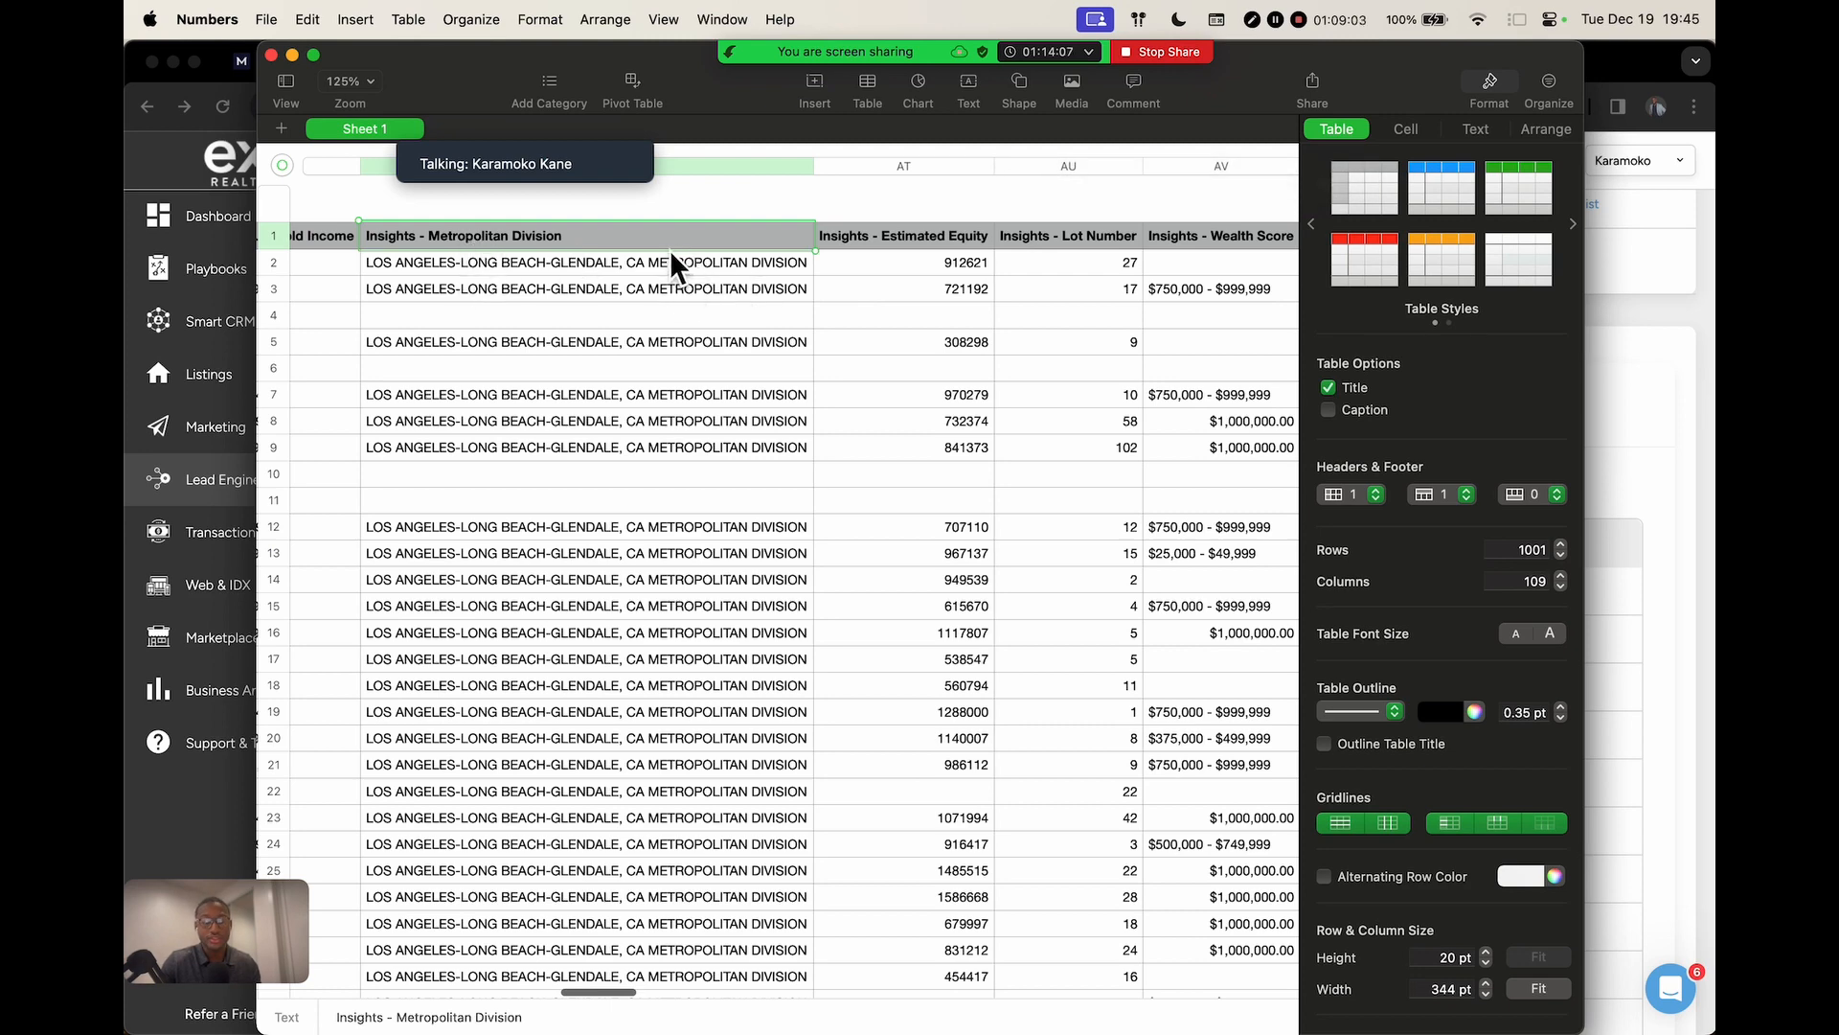
{"action": "scroll", "coordinate": [690, 264], "scroll_direction": "right", "scroll_amount": 5}
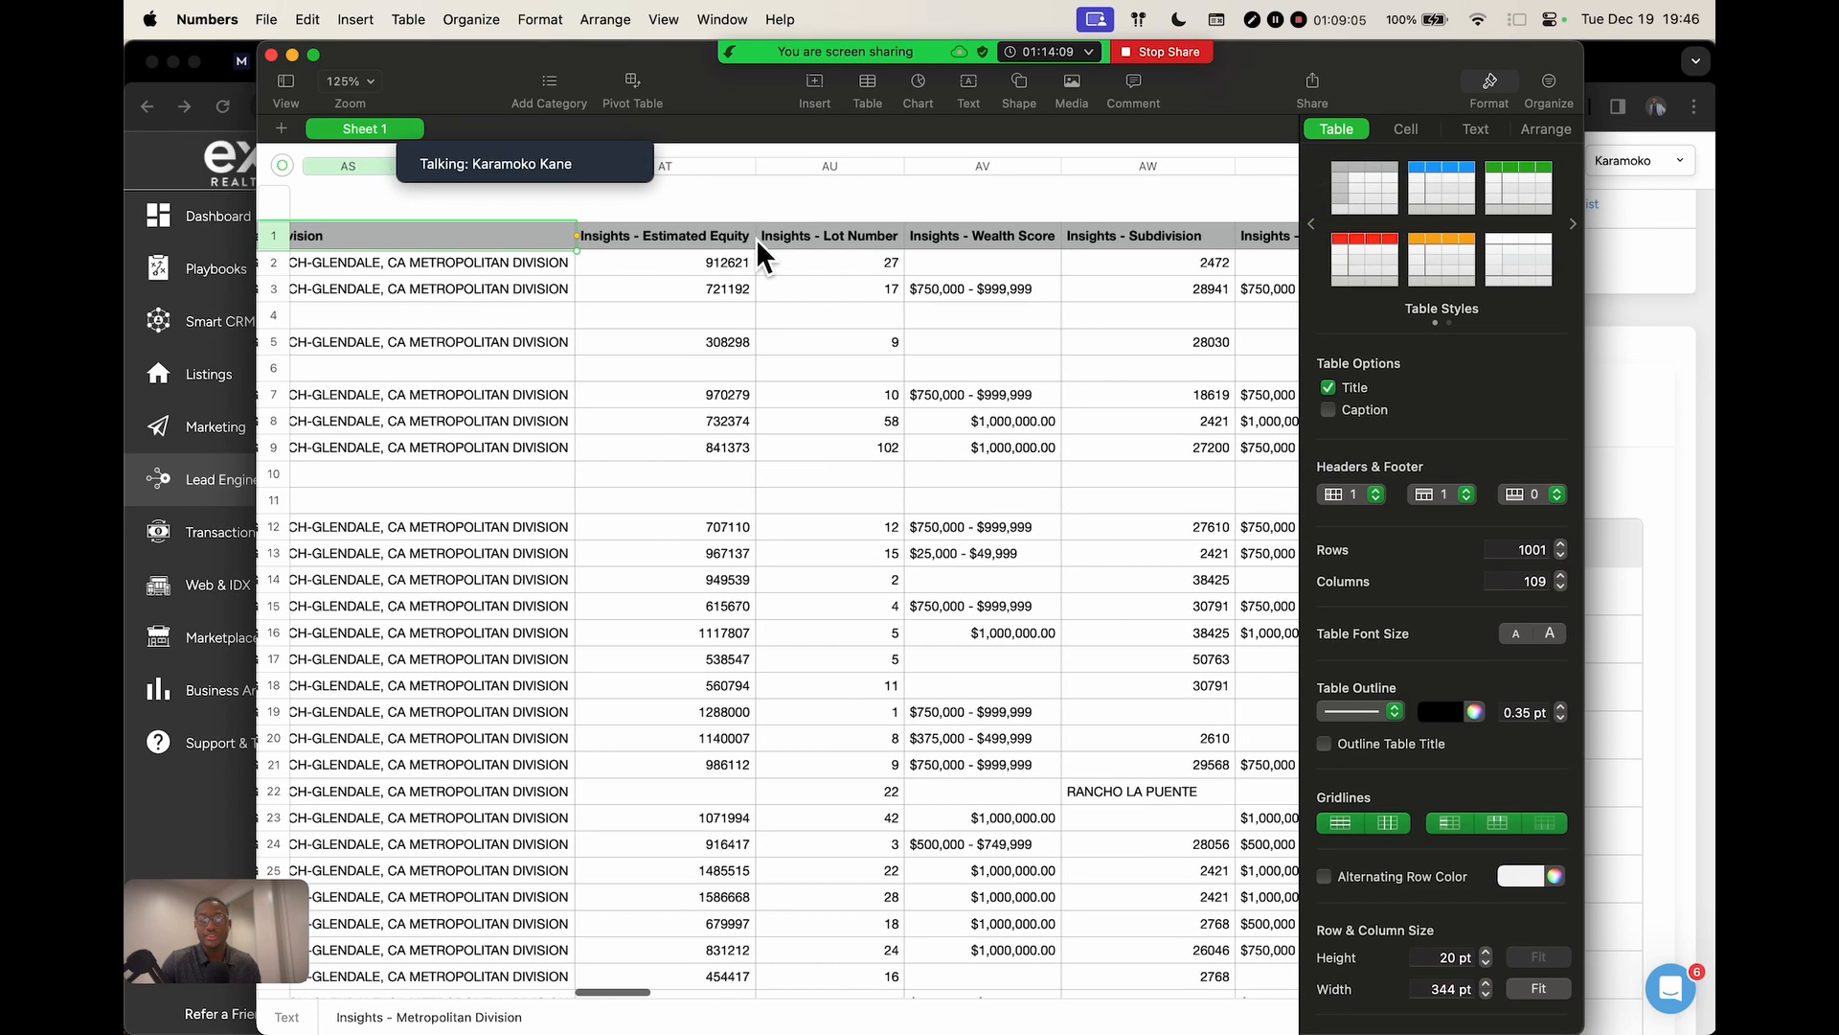
{"action": "left_click", "coordinate": [753, 240]}
{"action": "scroll", "coordinate": [862, 245], "scroll_direction": "right", "scroll_amount": 12}
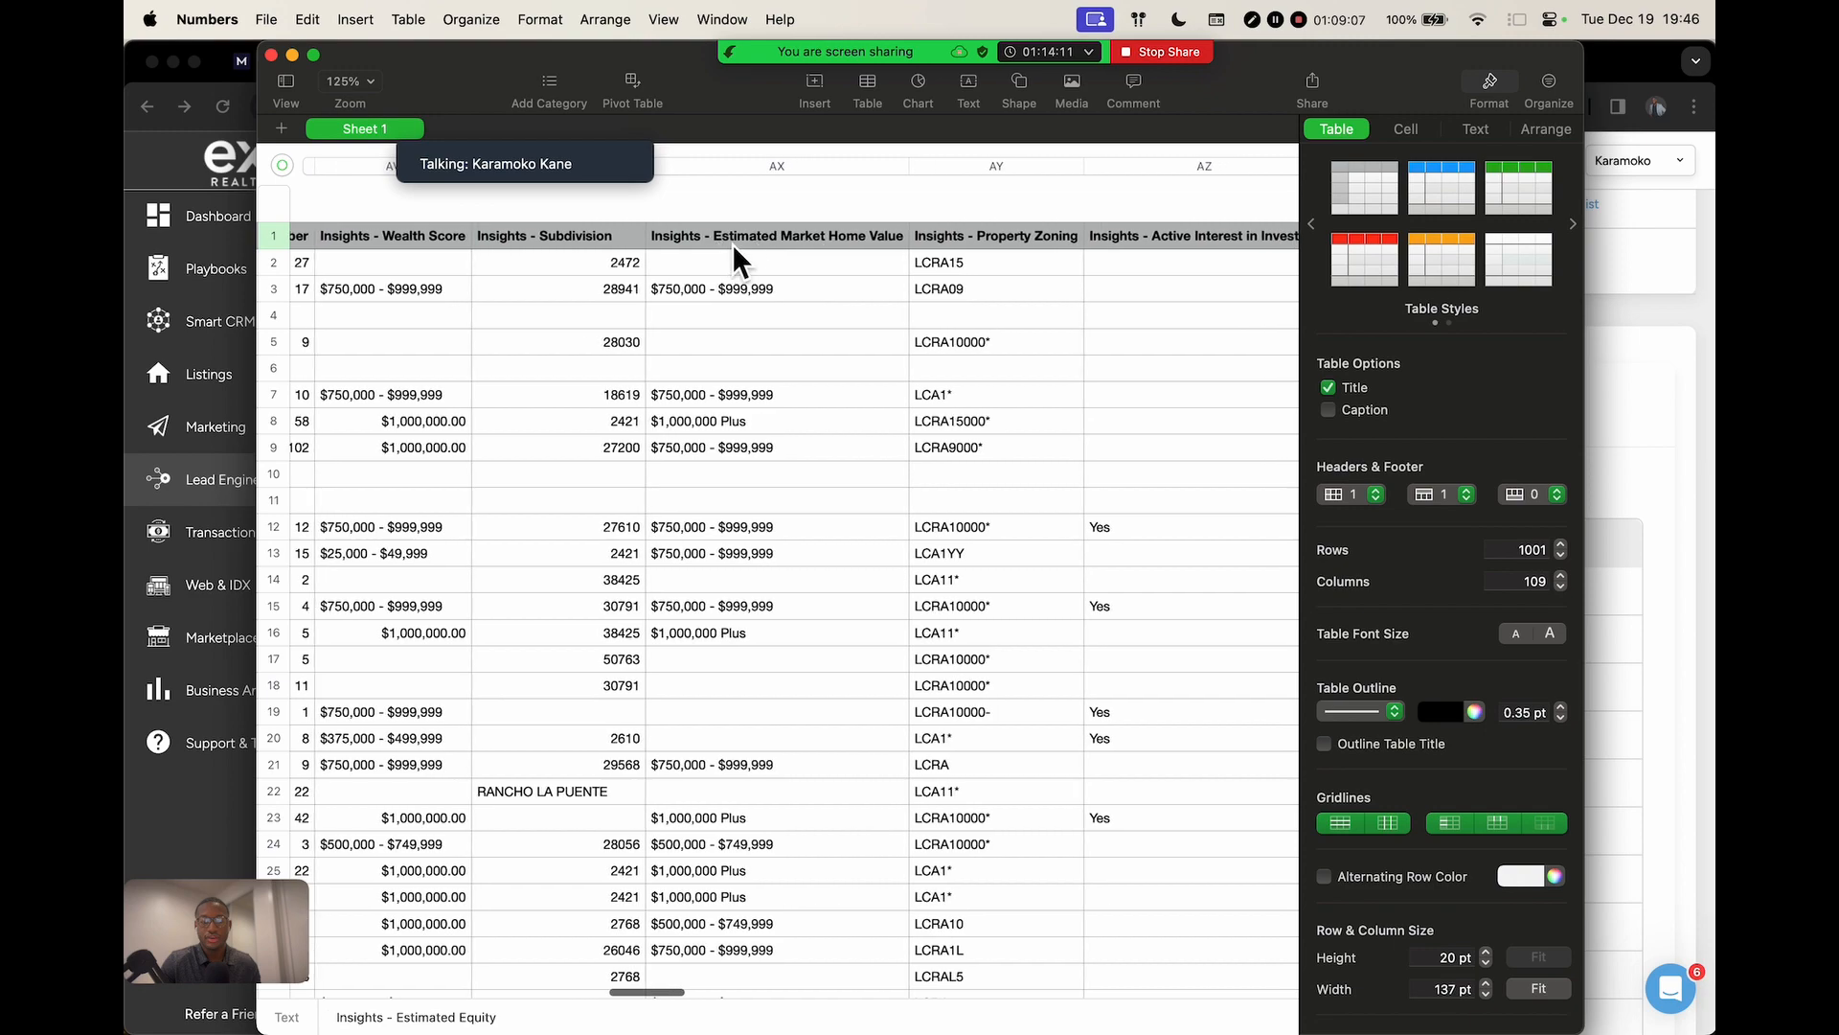
{"action": "scroll", "coordinate": [834, 239], "scroll_direction": "right", "scroll_amount": 5}
{"action": "left_click", "coordinate": [870, 238]}
{"action": "scroll", "coordinate": [958, 251], "scroll_direction": "right", "scroll_amount": 18}
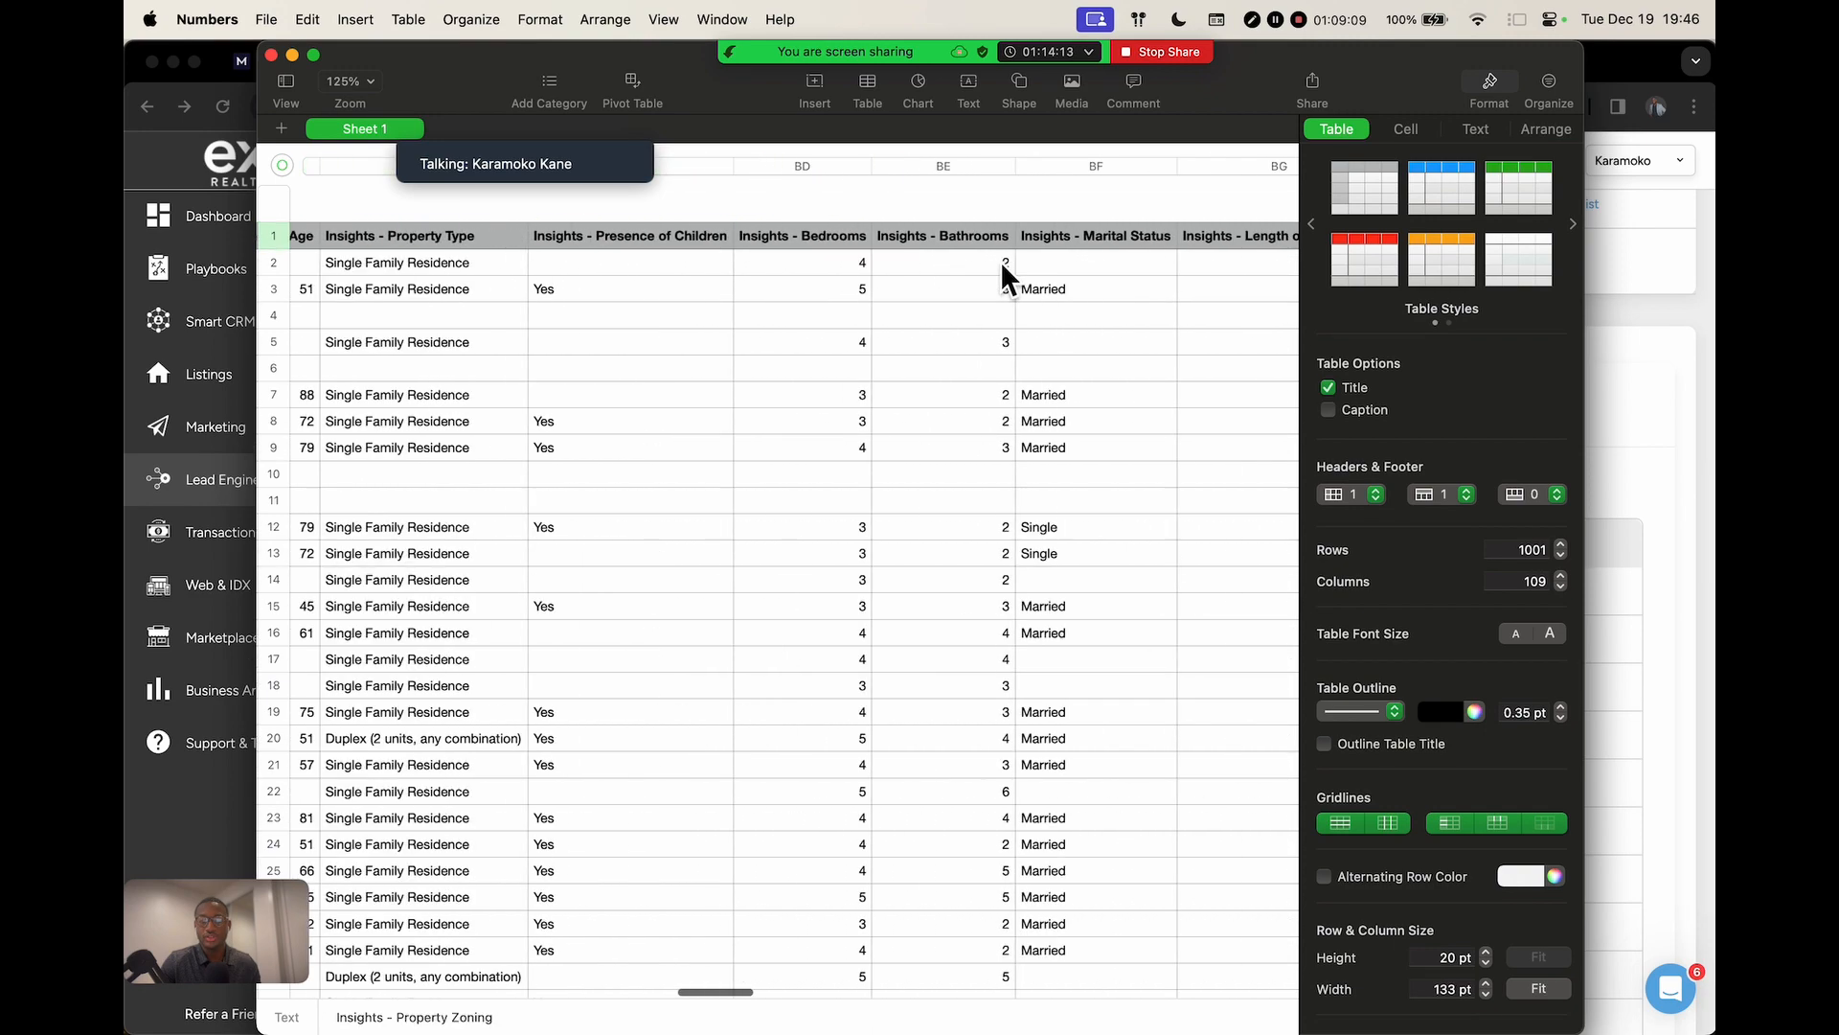
{"action": "scroll", "coordinate": [997, 263], "scroll_direction": "right", "scroll_amount": 20}
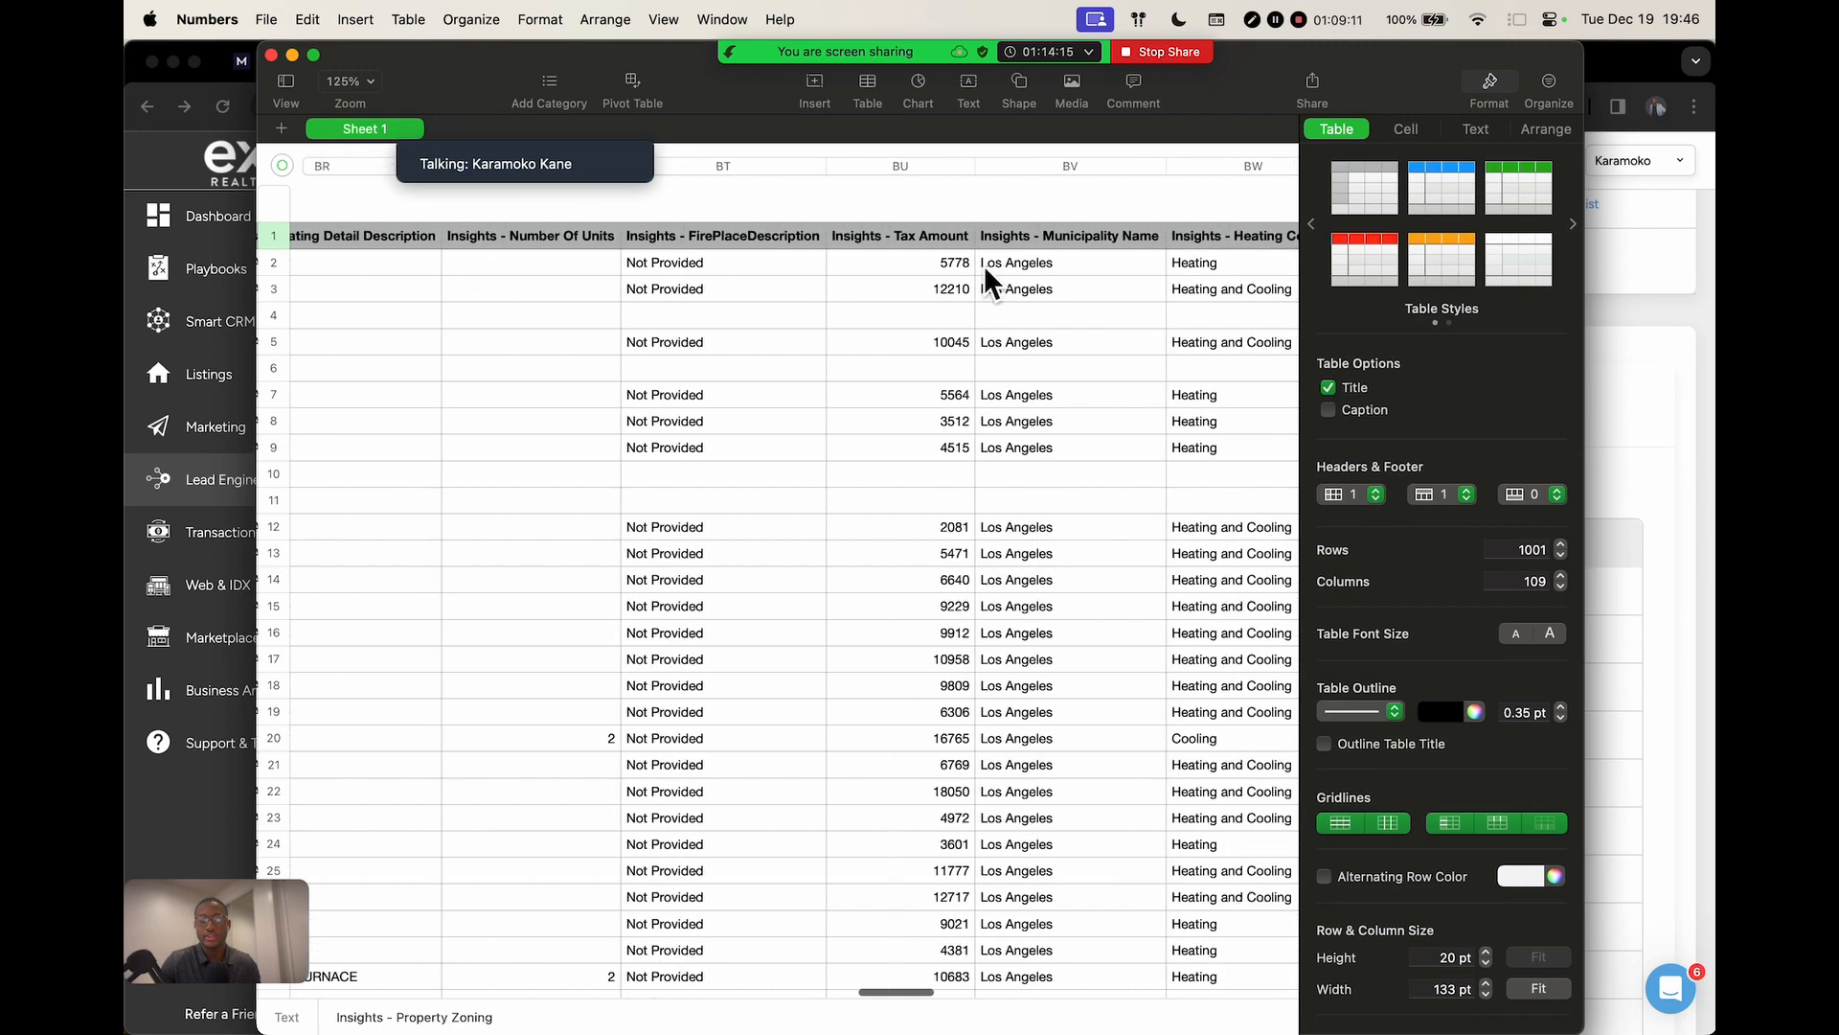
{"action": "scroll", "coordinate": [984, 264], "scroll_direction": "right", "scroll_amount": 20}
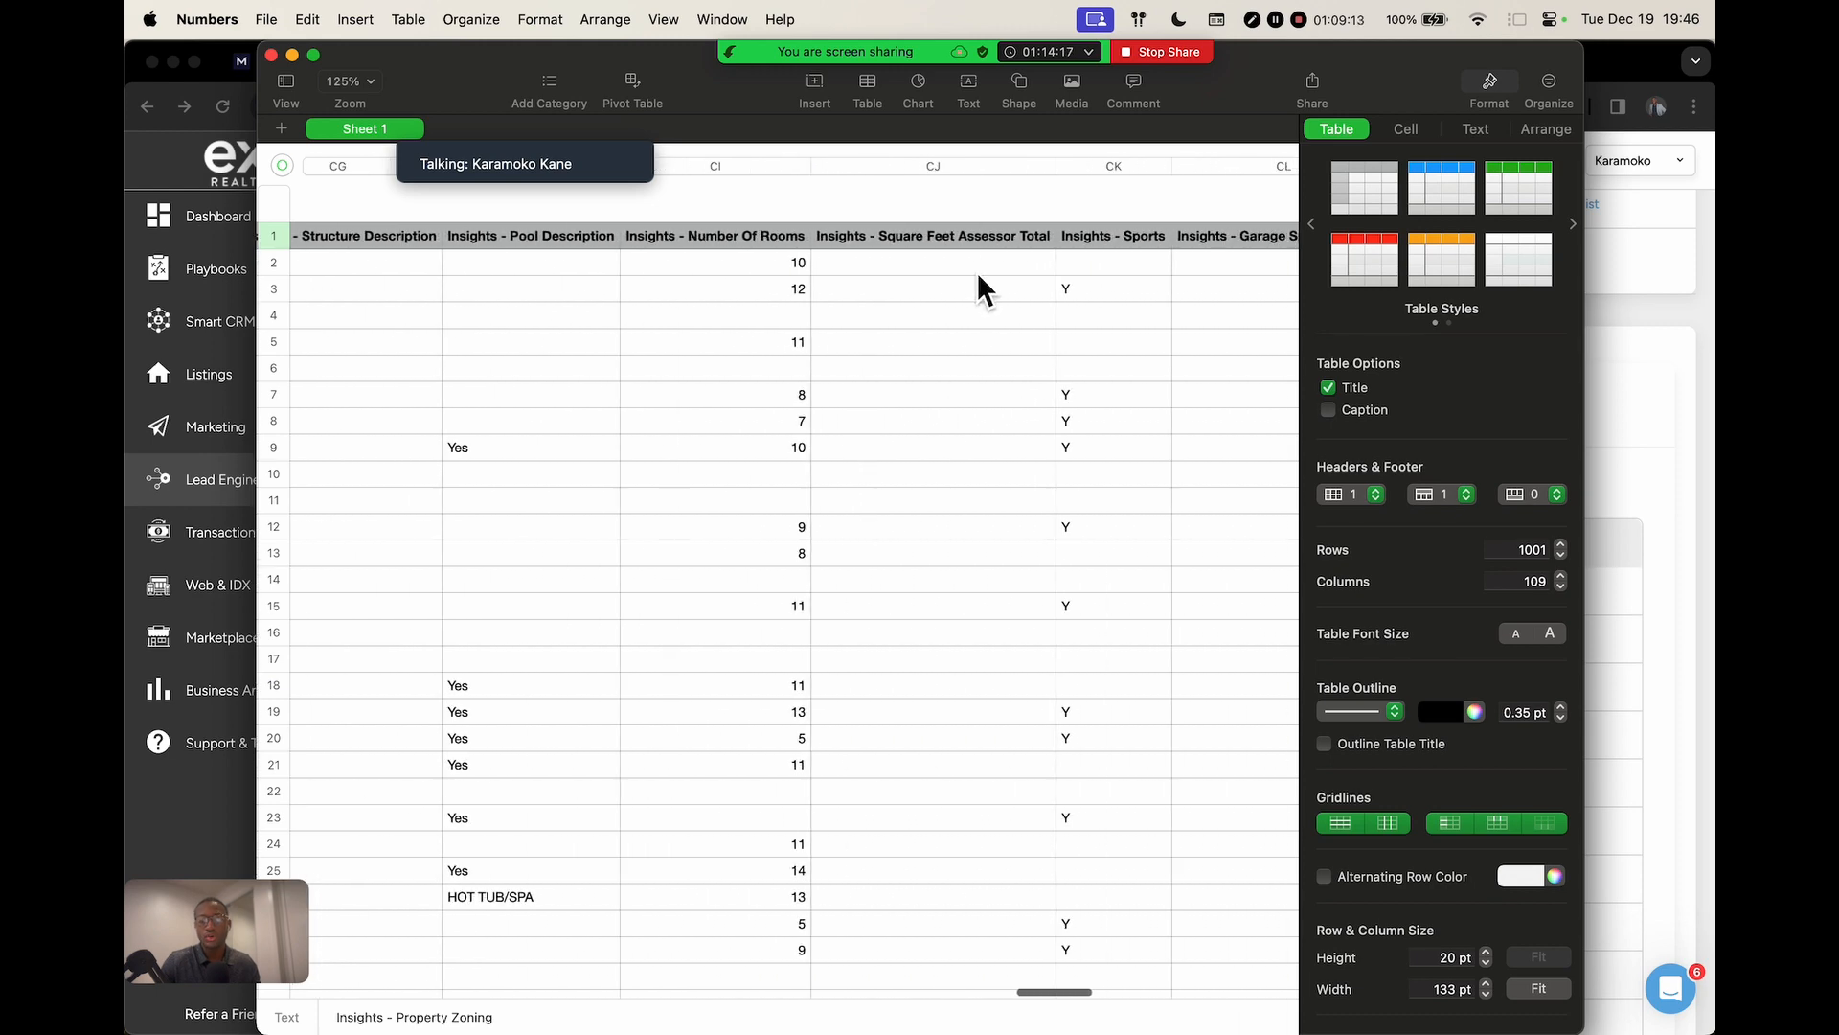
{"action": "scroll", "coordinate": [977, 272], "scroll_direction": "right", "scroll_amount": 20}
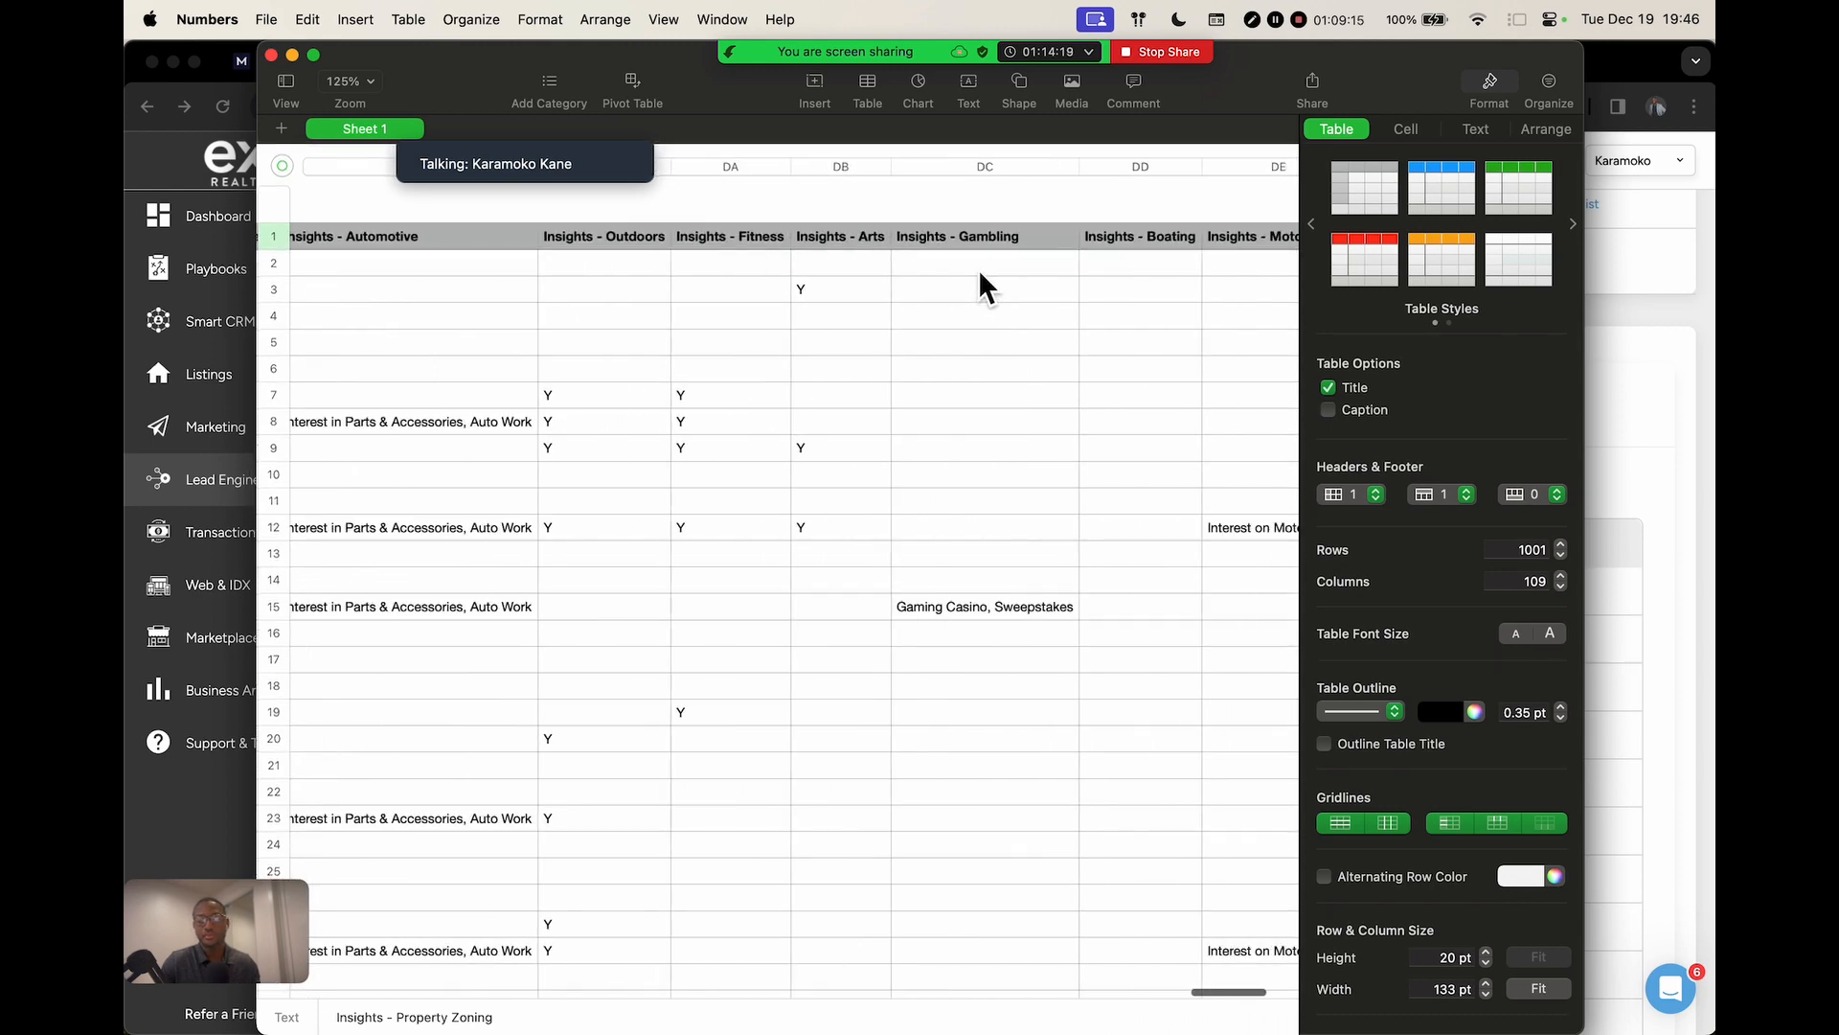
{"action": "scroll", "coordinate": [977, 269], "scroll_direction": "right", "scroll_amount": 10}
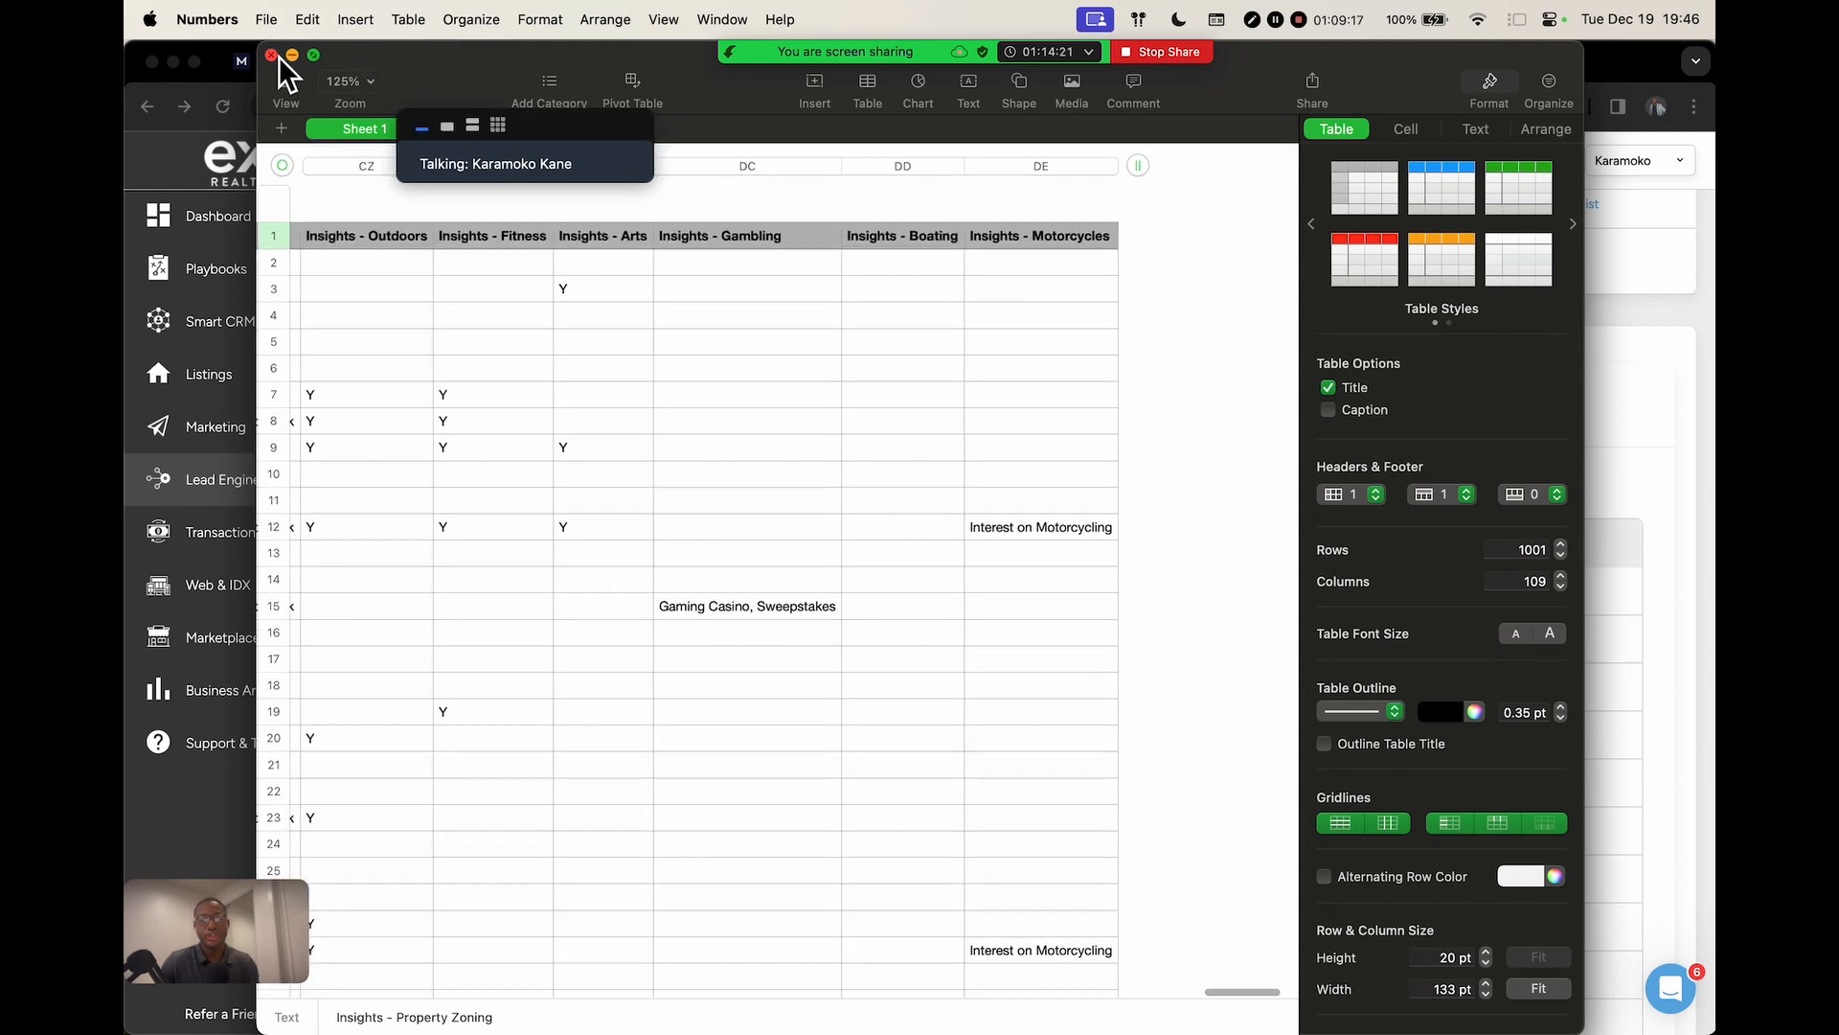
{"action": "left_click", "coordinate": [274, 55]}
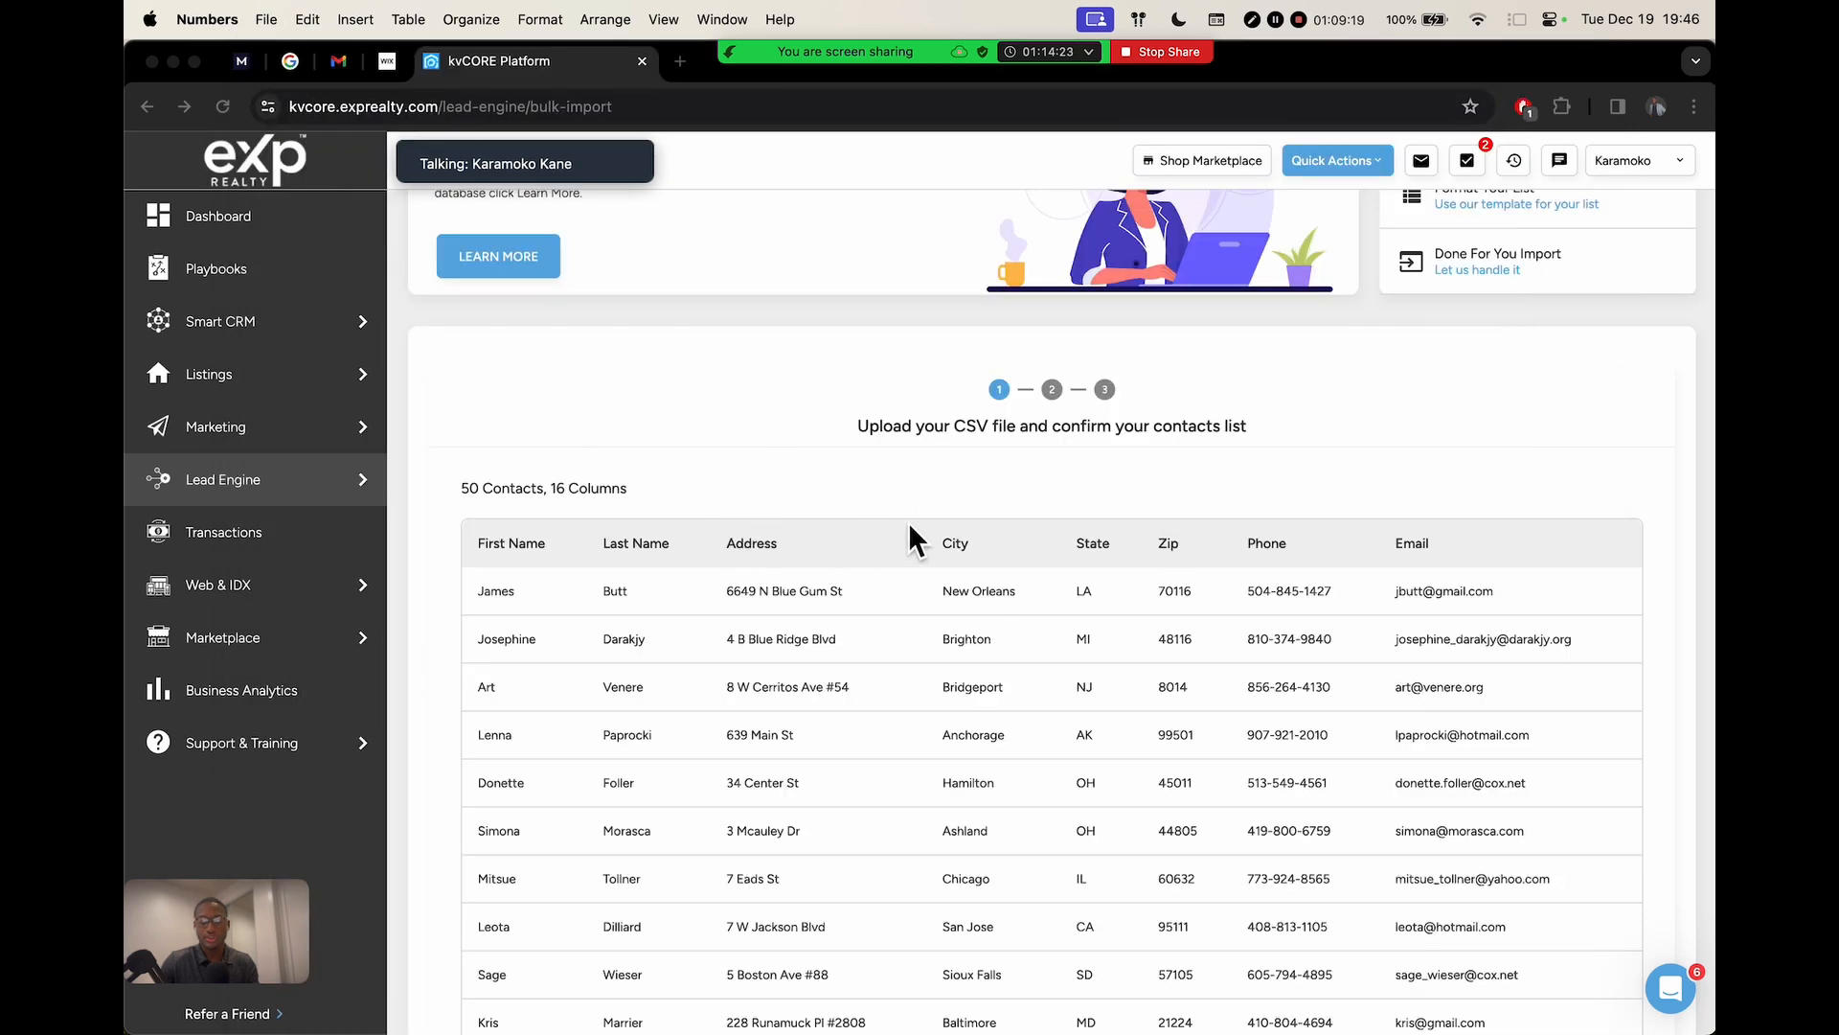
Bring the kvCORE import page forward and review the 50 uploaded contacts across 16 columns
{"action": "scroll", "coordinate": [908, 521], "scroll_direction": "down", "scroll_amount": 10}
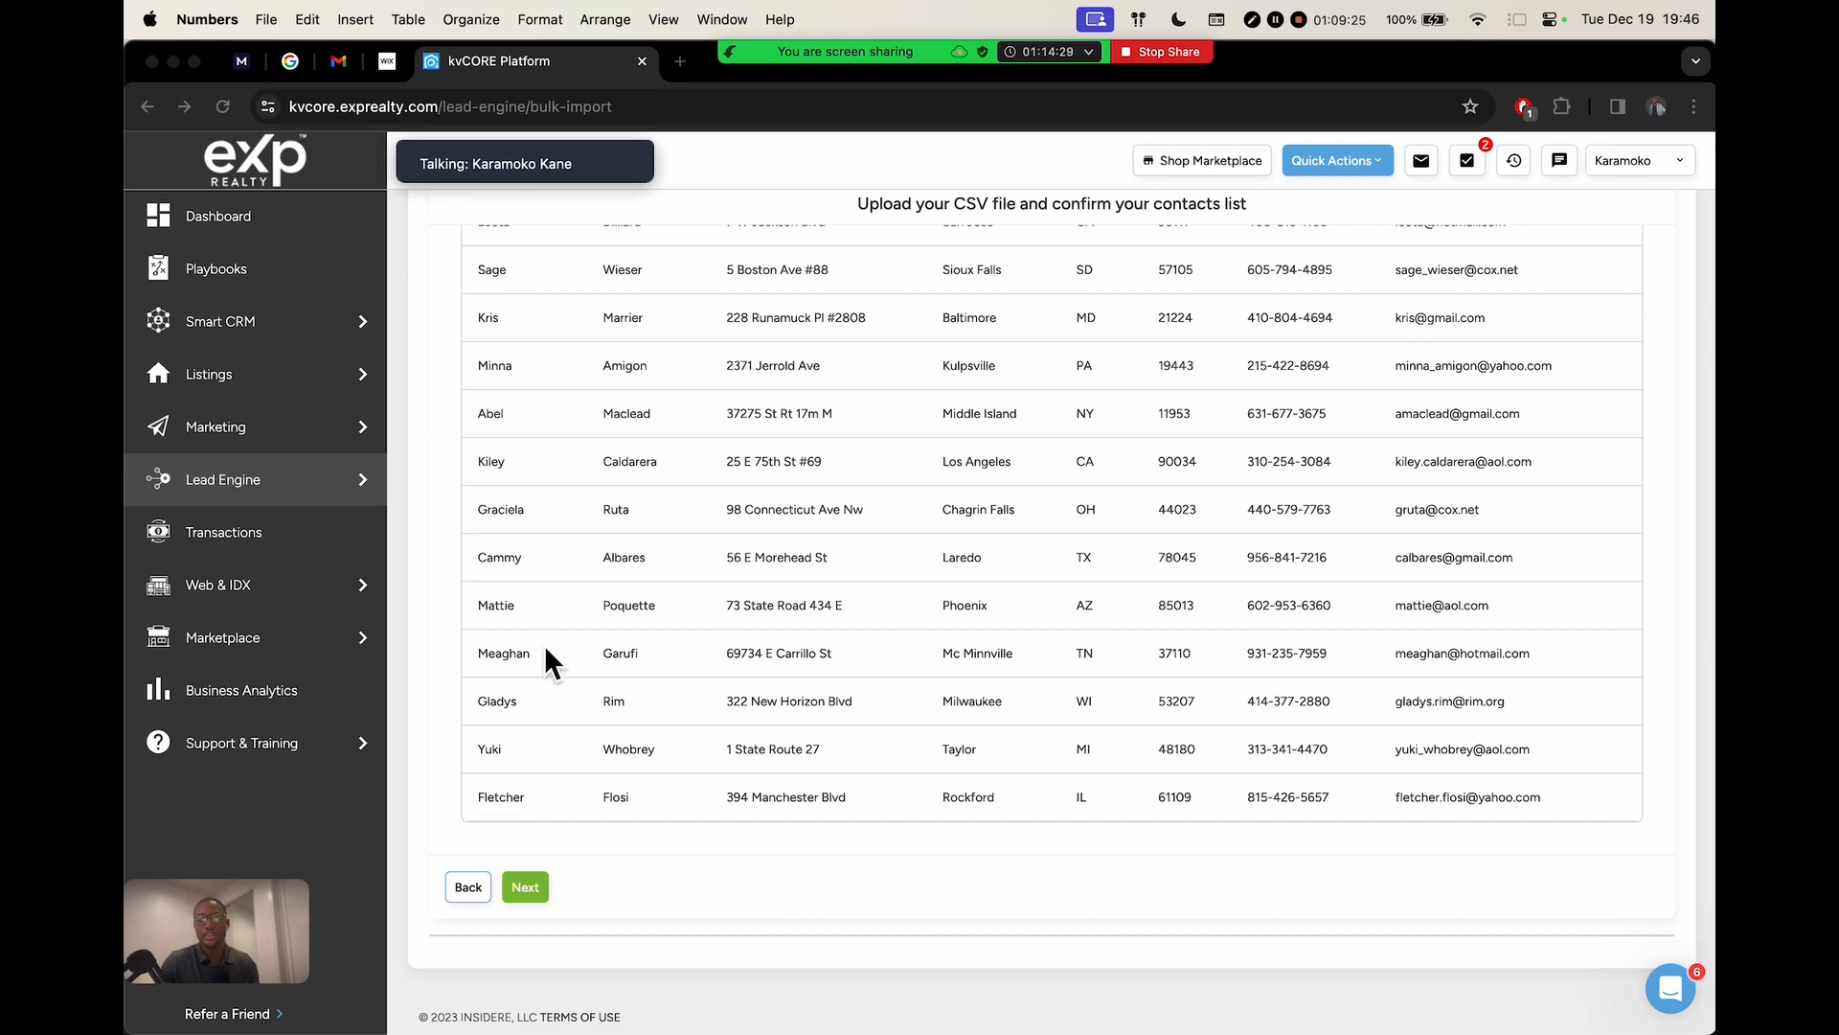
{"action": "scroll", "coordinate": [447, 498], "scroll_direction": "up", "scroll_amount": 10}
{"action": "scroll", "coordinate": [677, 578], "scroll_direction": "down", "scroll_amount": 3}
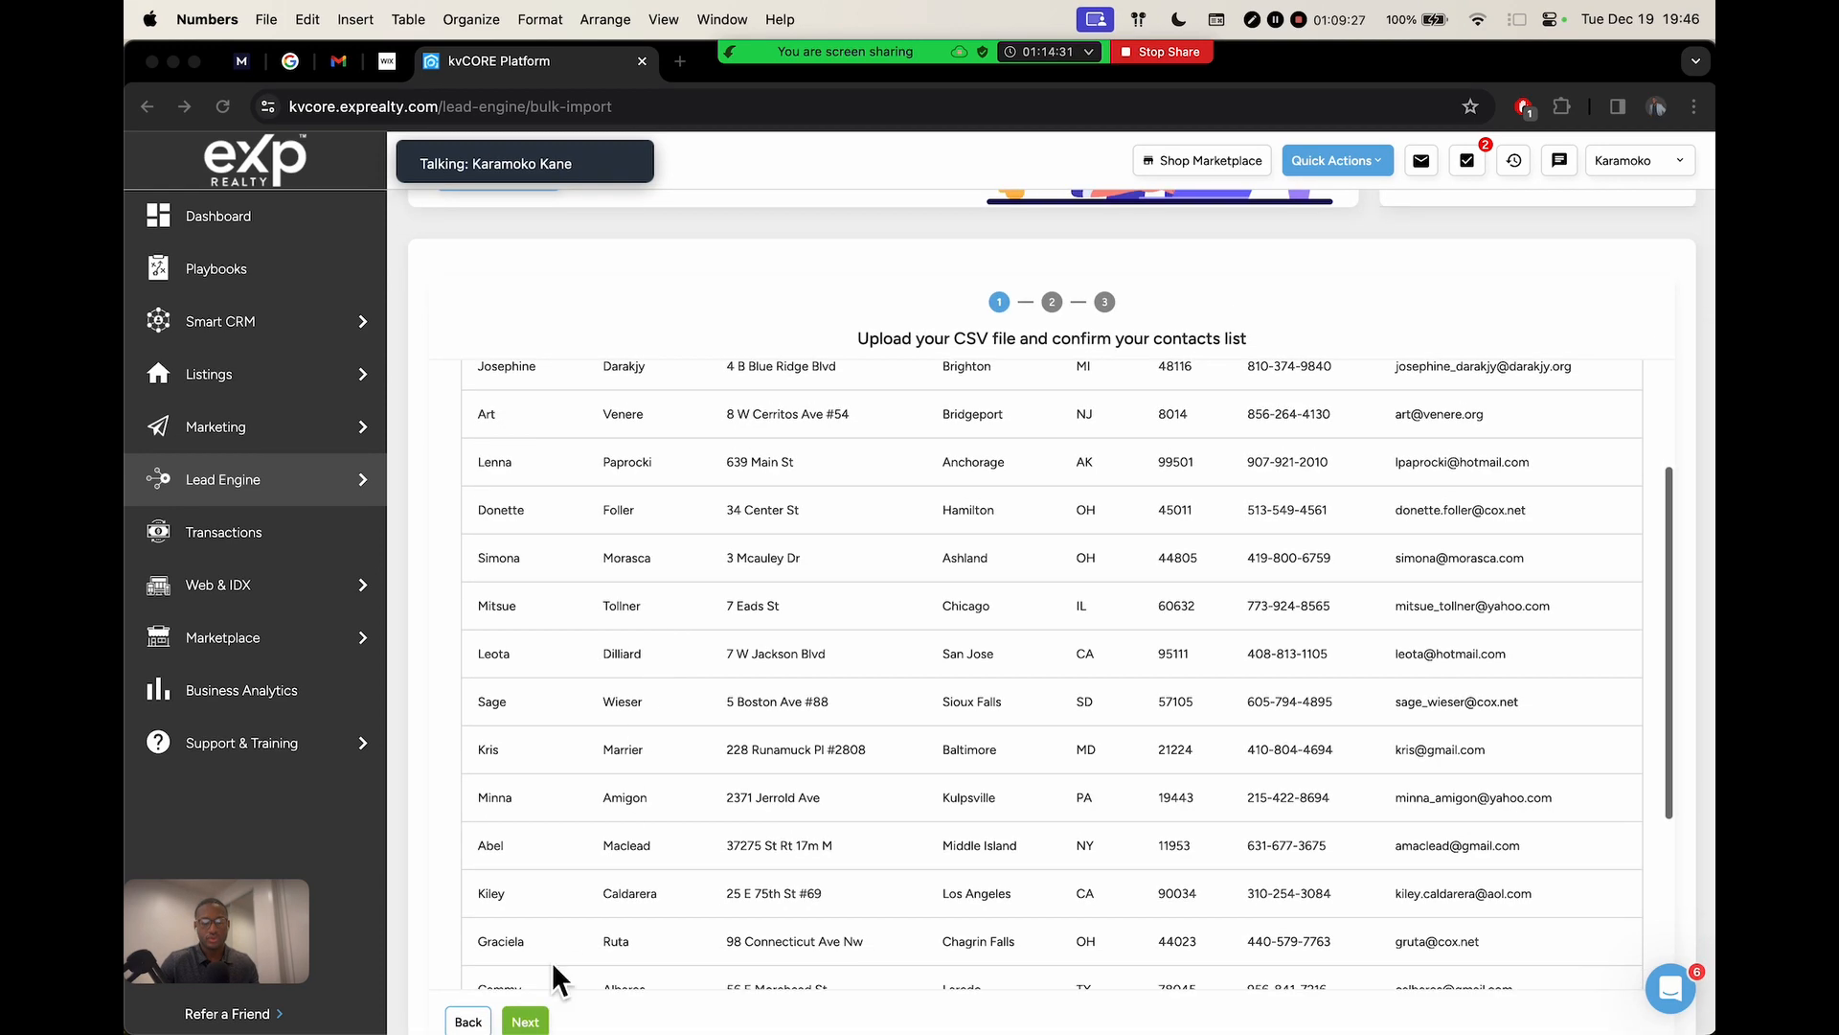
{"action": "scroll", "coordinate": [1111, 574], "scroll_direction": "up", "scroll_amount": 2}
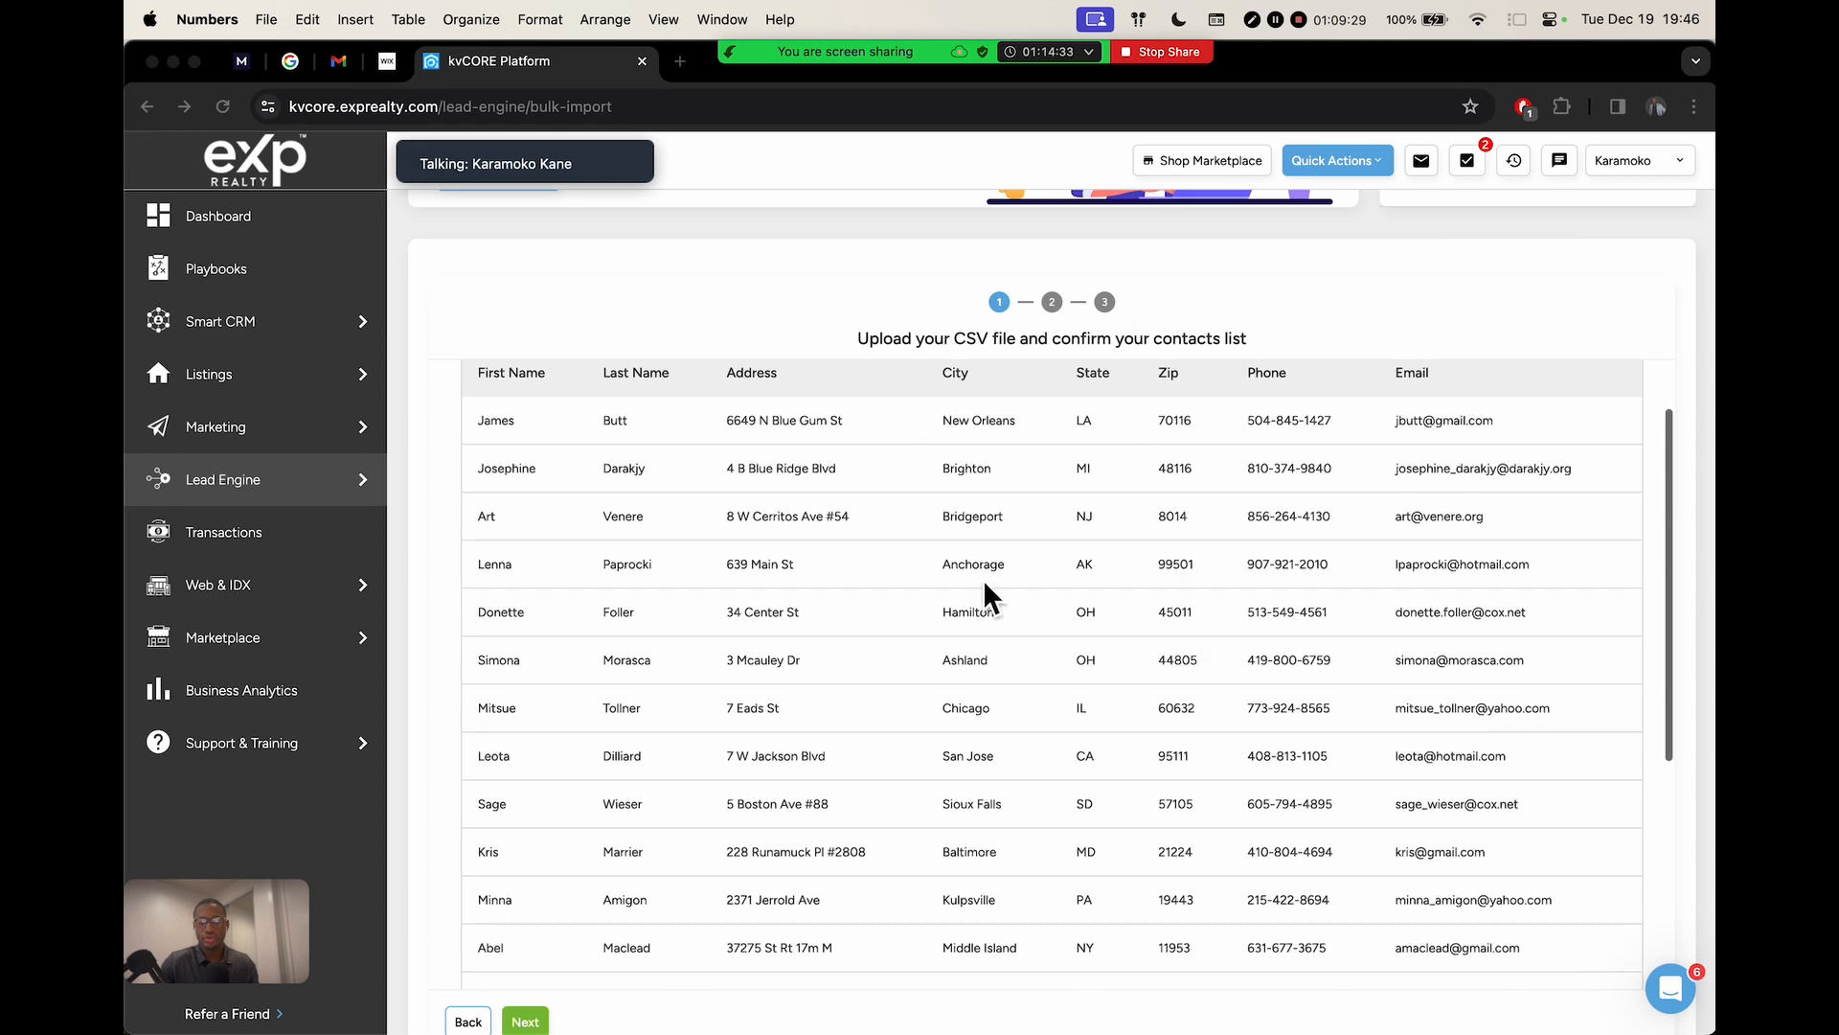
{"action": "scroll", "coordinate": [785, 479], "scroll_direction": "up", "scroll_amount": 1}
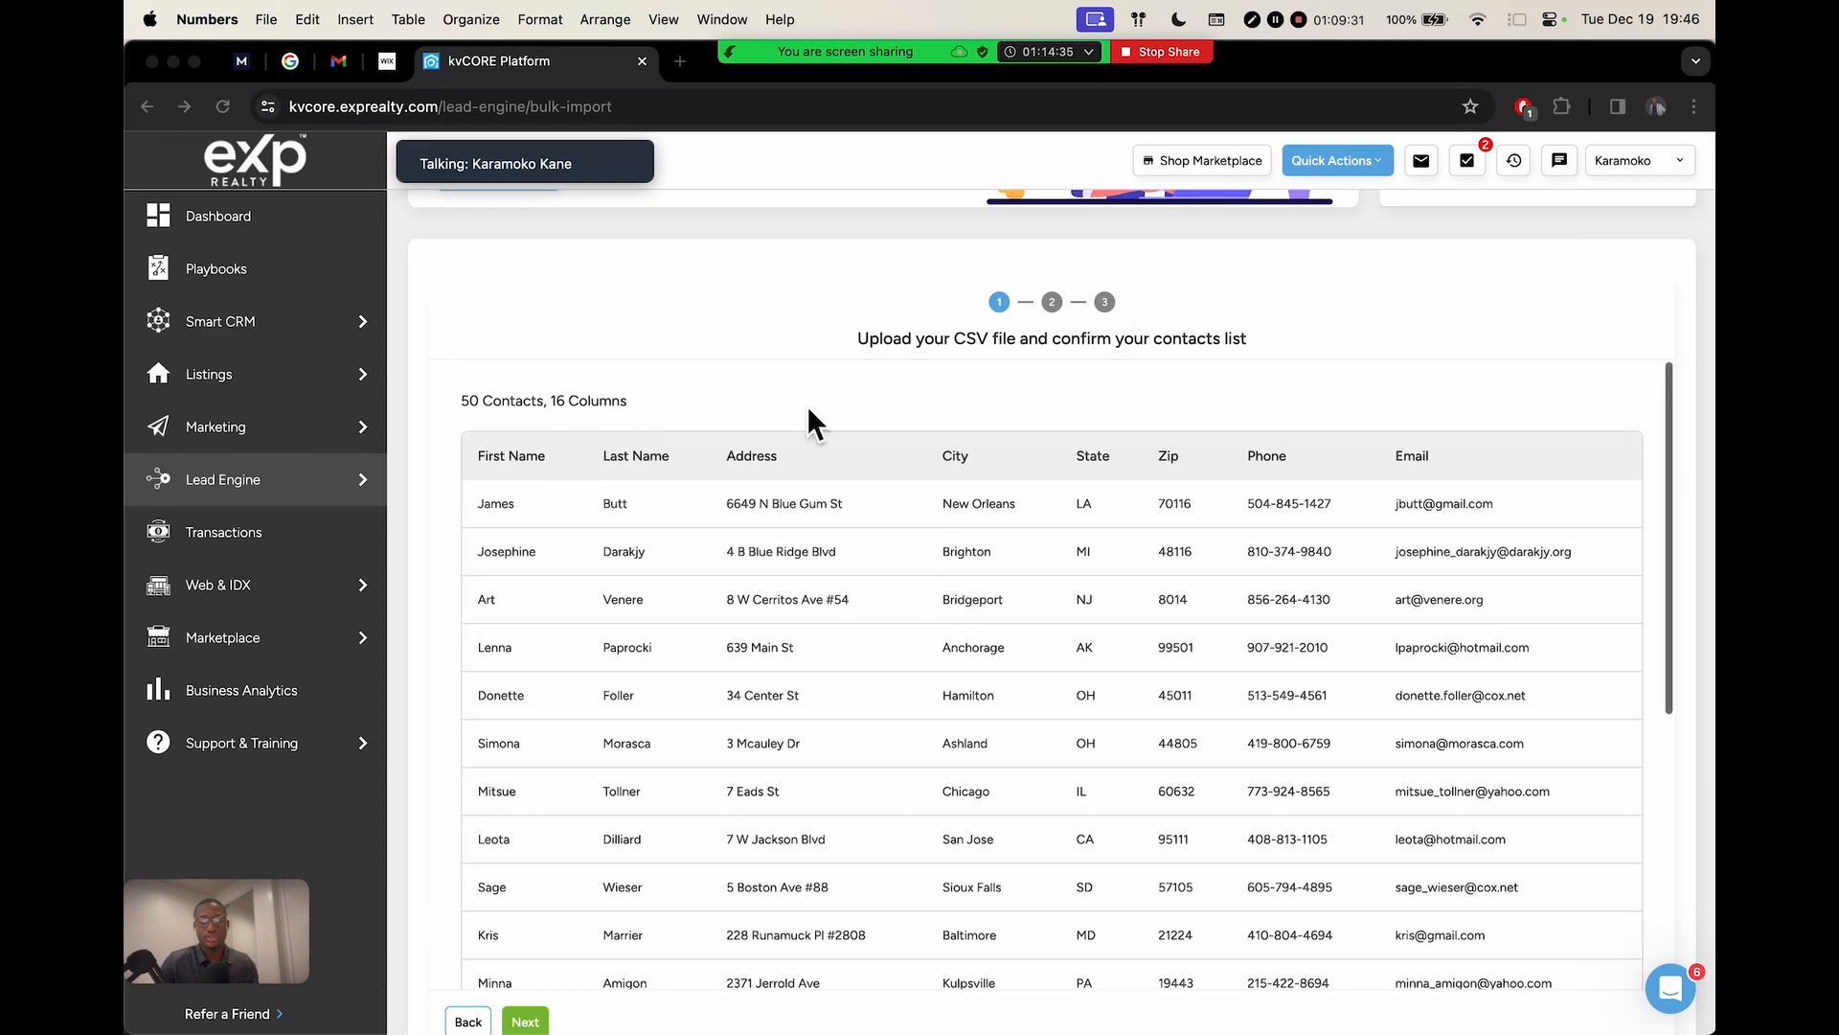
{"action": "scroll", "coordinate": [1100, 476], "scroll_direction": "down", "scroll_amount": 2}
{"action": "scroll", "coordinate": [607, 435], "scroll_direction": "up", "scroll_amount": 2}
{"action": "left_click", "coordinate": [476, 407]}
{"action": "scroll", "coordinate": [712, 388], "scroll_direction": "down", "scroll_amount": 2}
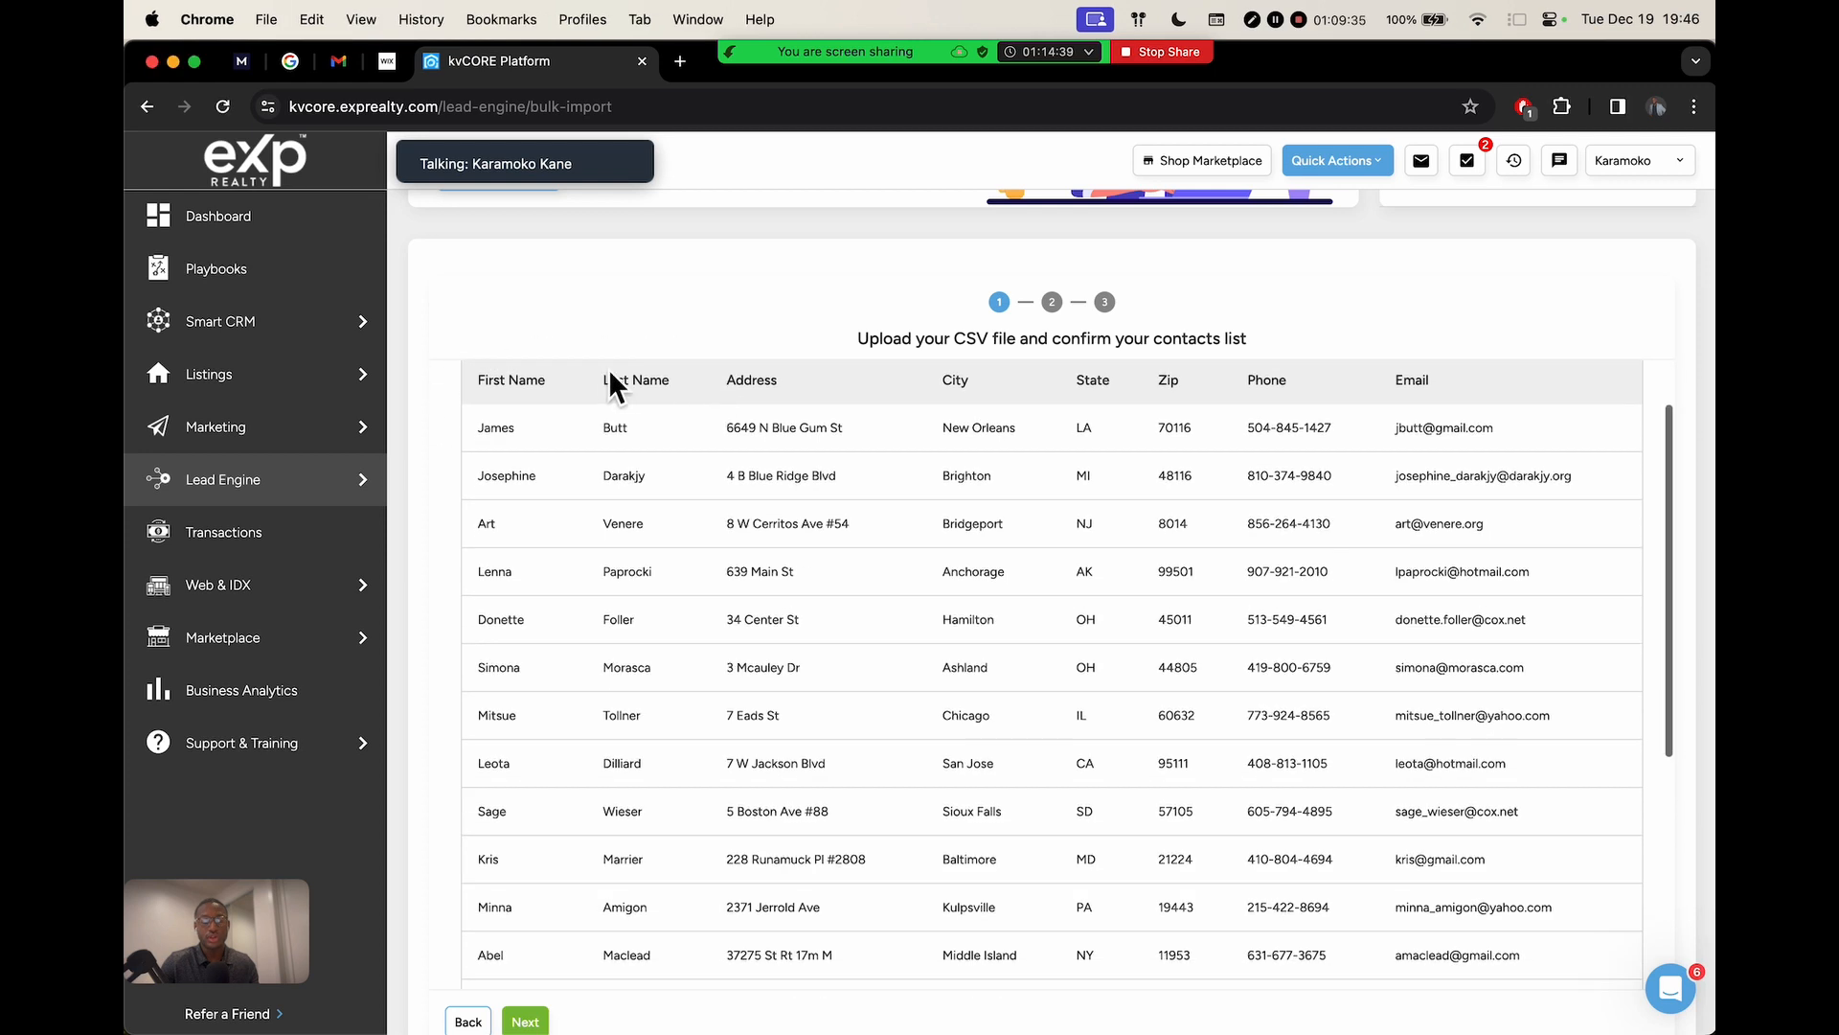
{"action": "scroll", "coordinate": [607, 374], "scroll_direction": "up", "scroll_amount": 2}
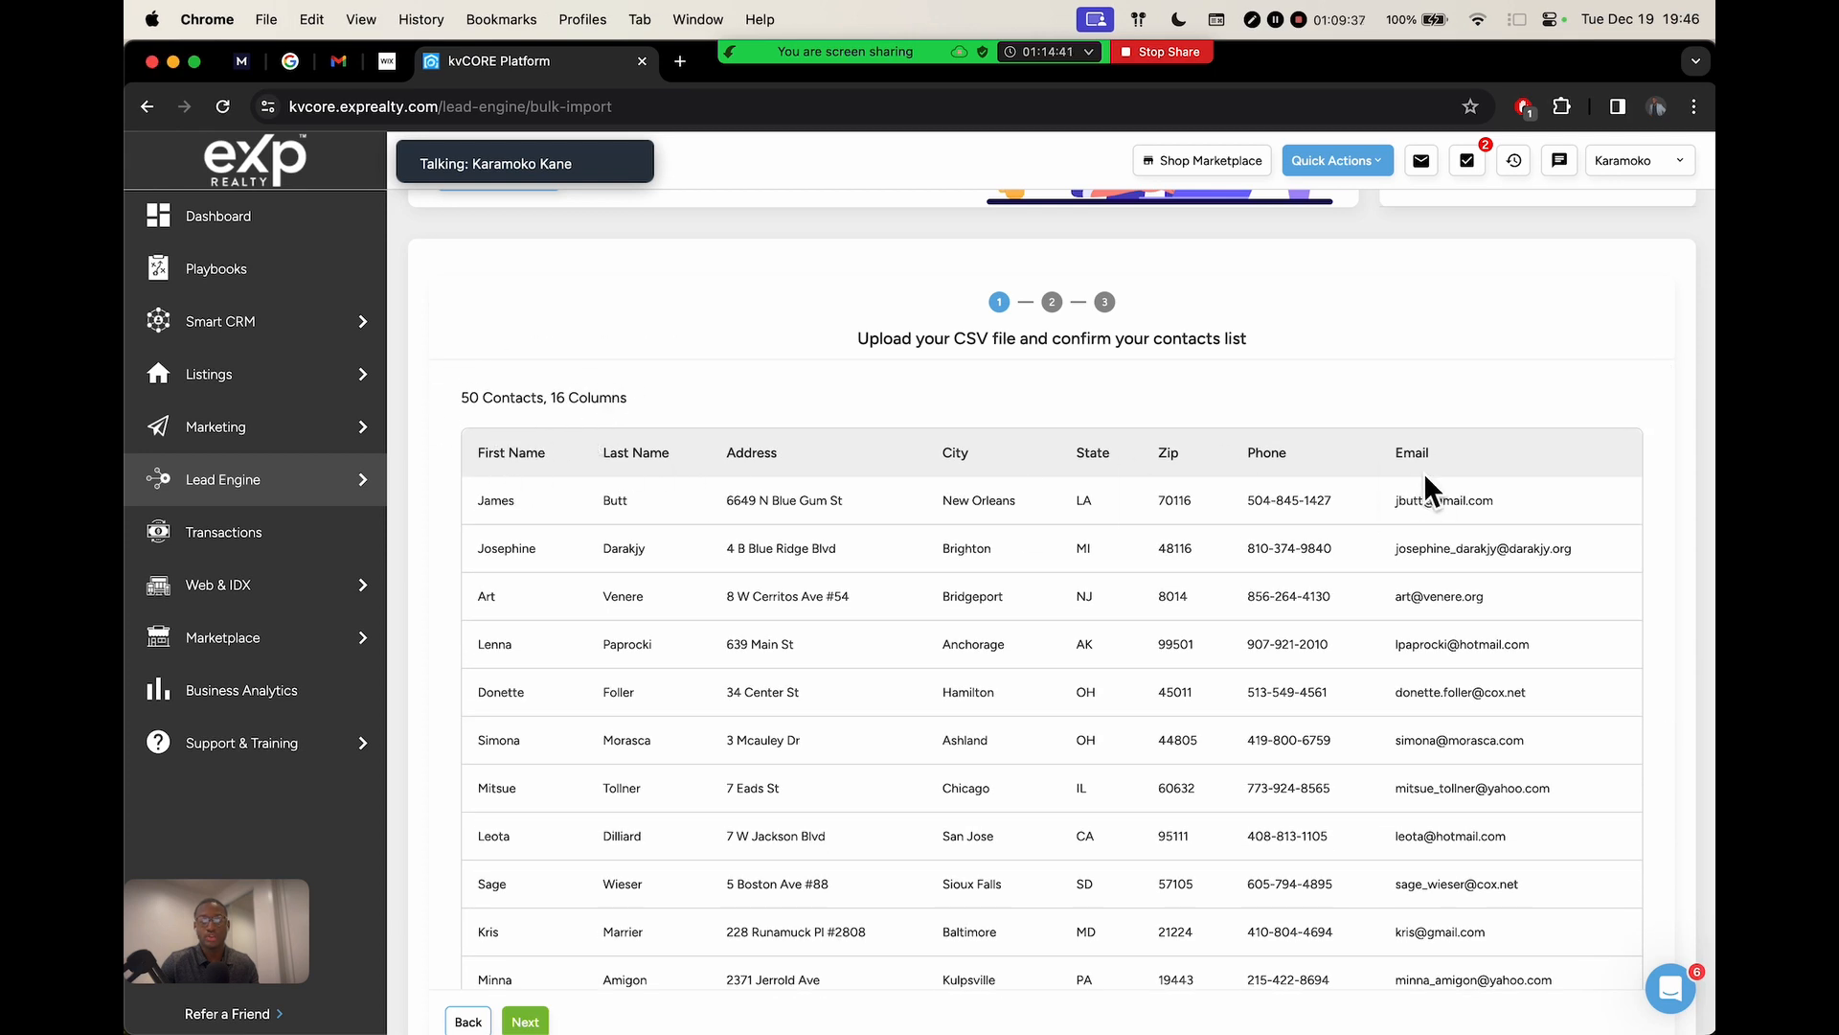
Advance the bulk import to the field-matching step and collapse the navigation sidebar
{"action": "left_click", "coordinate": [525, 1022]}
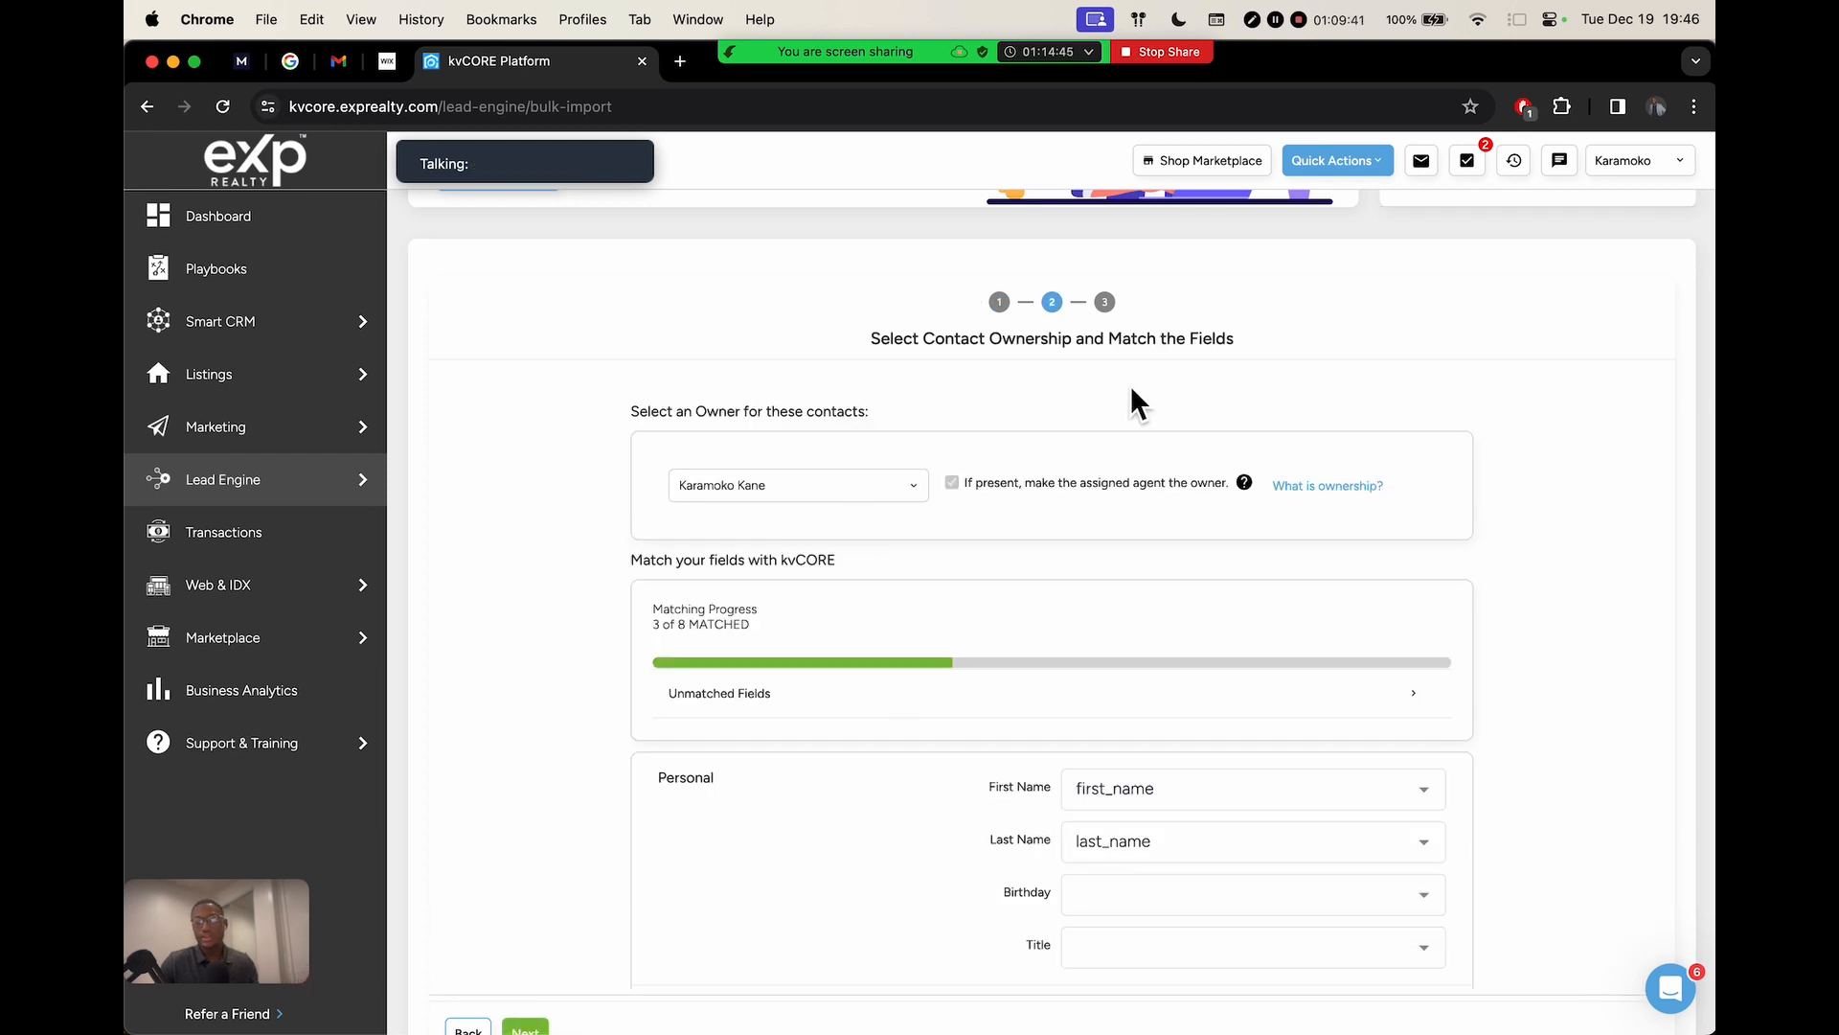
{"action": "scroll", "coordinate": [1140, 385], "scroll_direction": "down", "scroll_amount": 5}
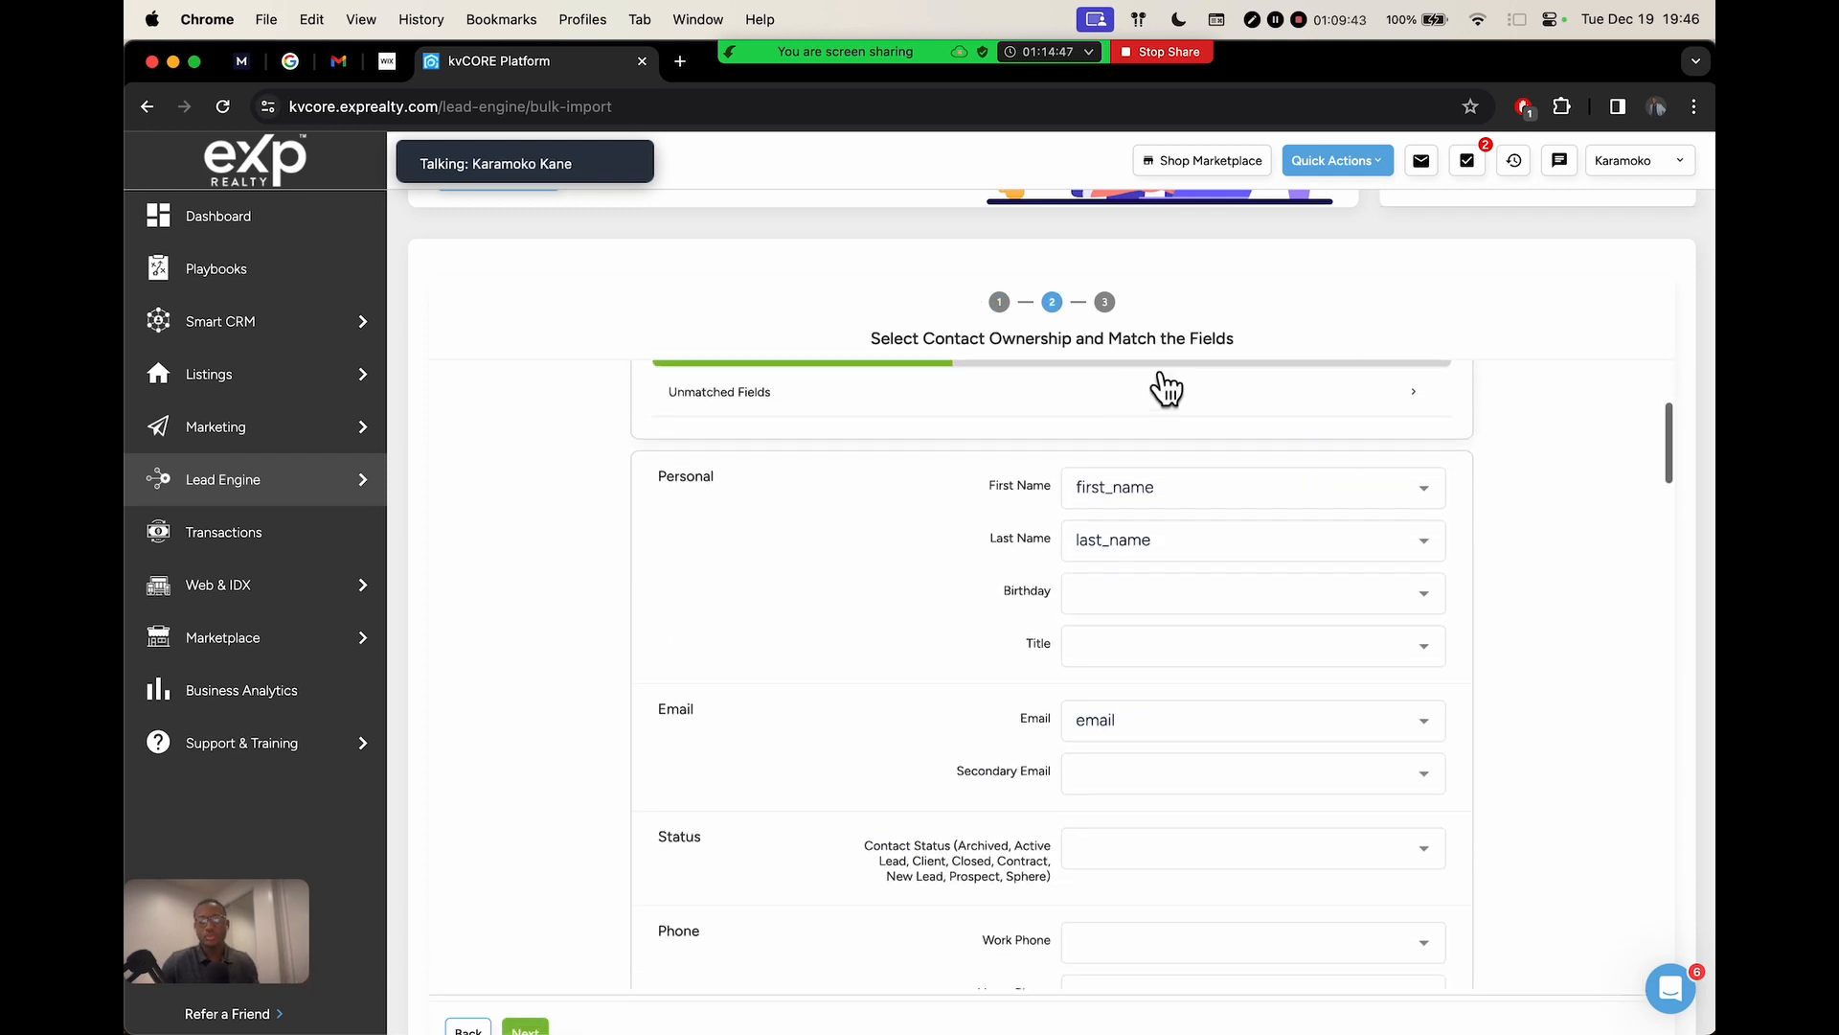
{"action": "scroll", "coordinate": [1167, 388], "scroll_direction": "up", "scroll_amount": 5}
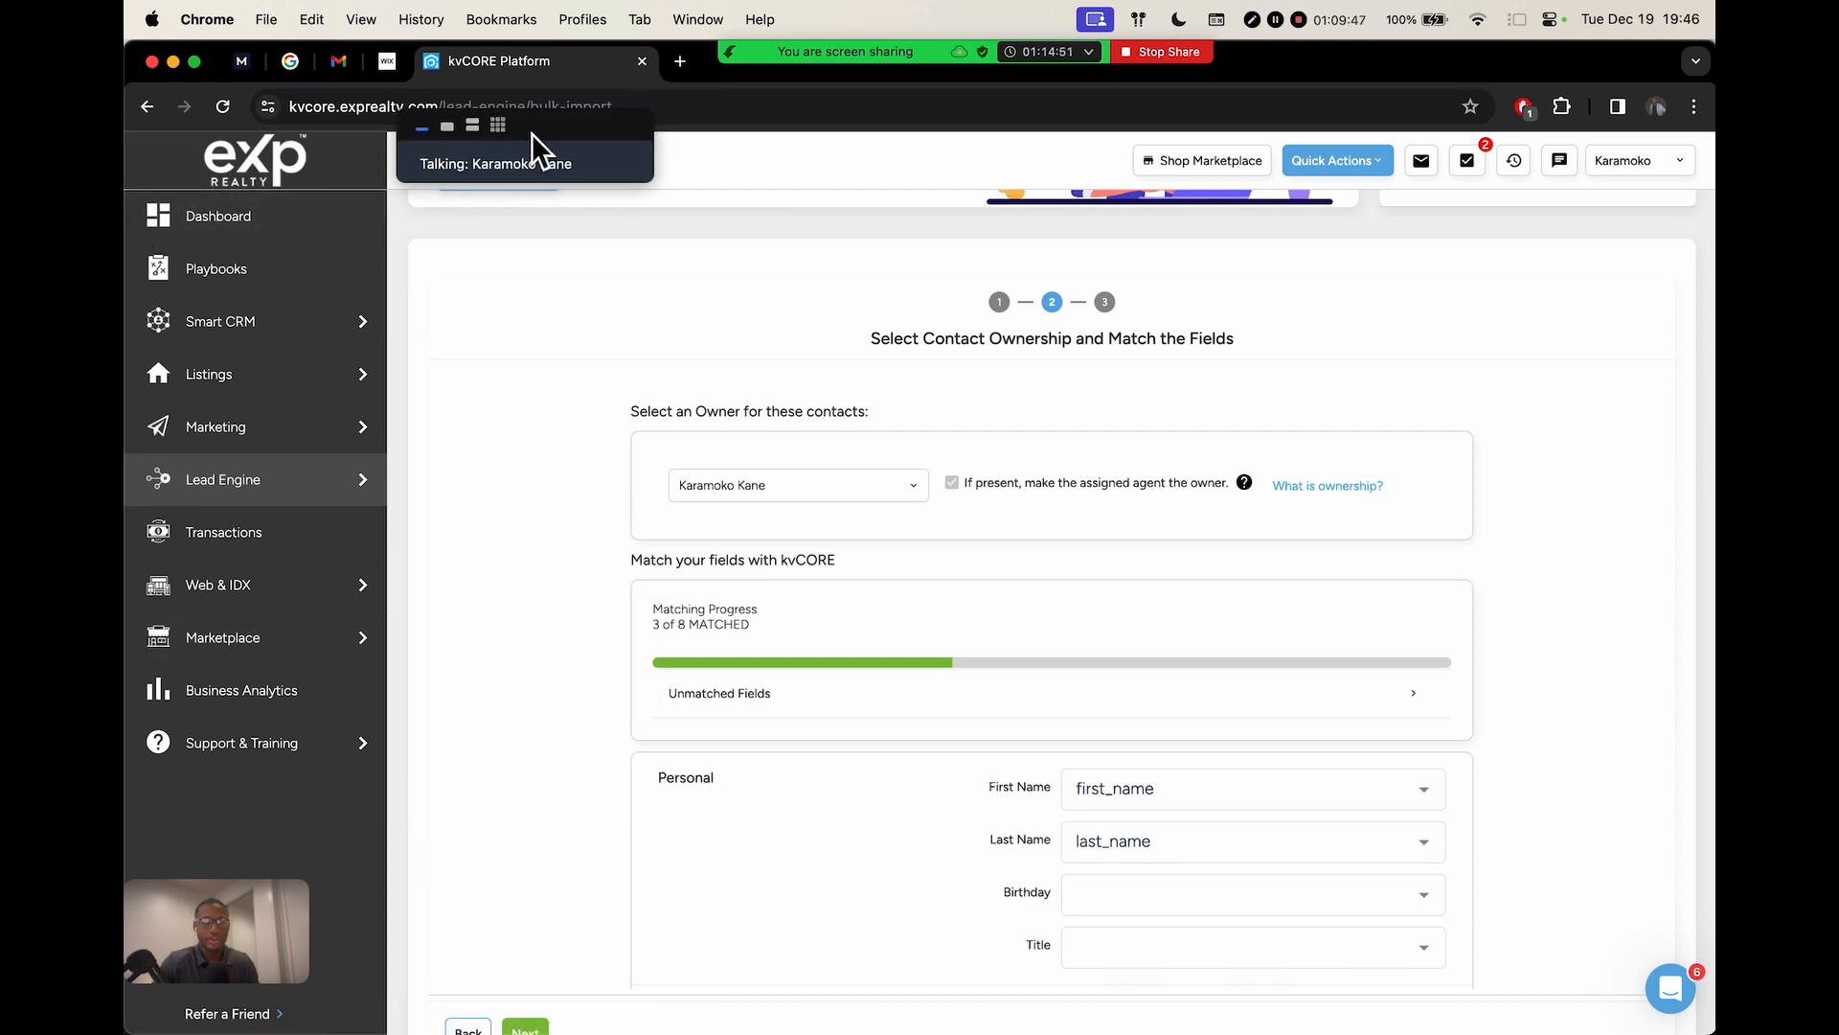
{"action": "left_click_drag", "start_coordinate": [532, 134], "coordinate": [432, 185]}
{"action": "left_click", "coordinate": [414, 163]}
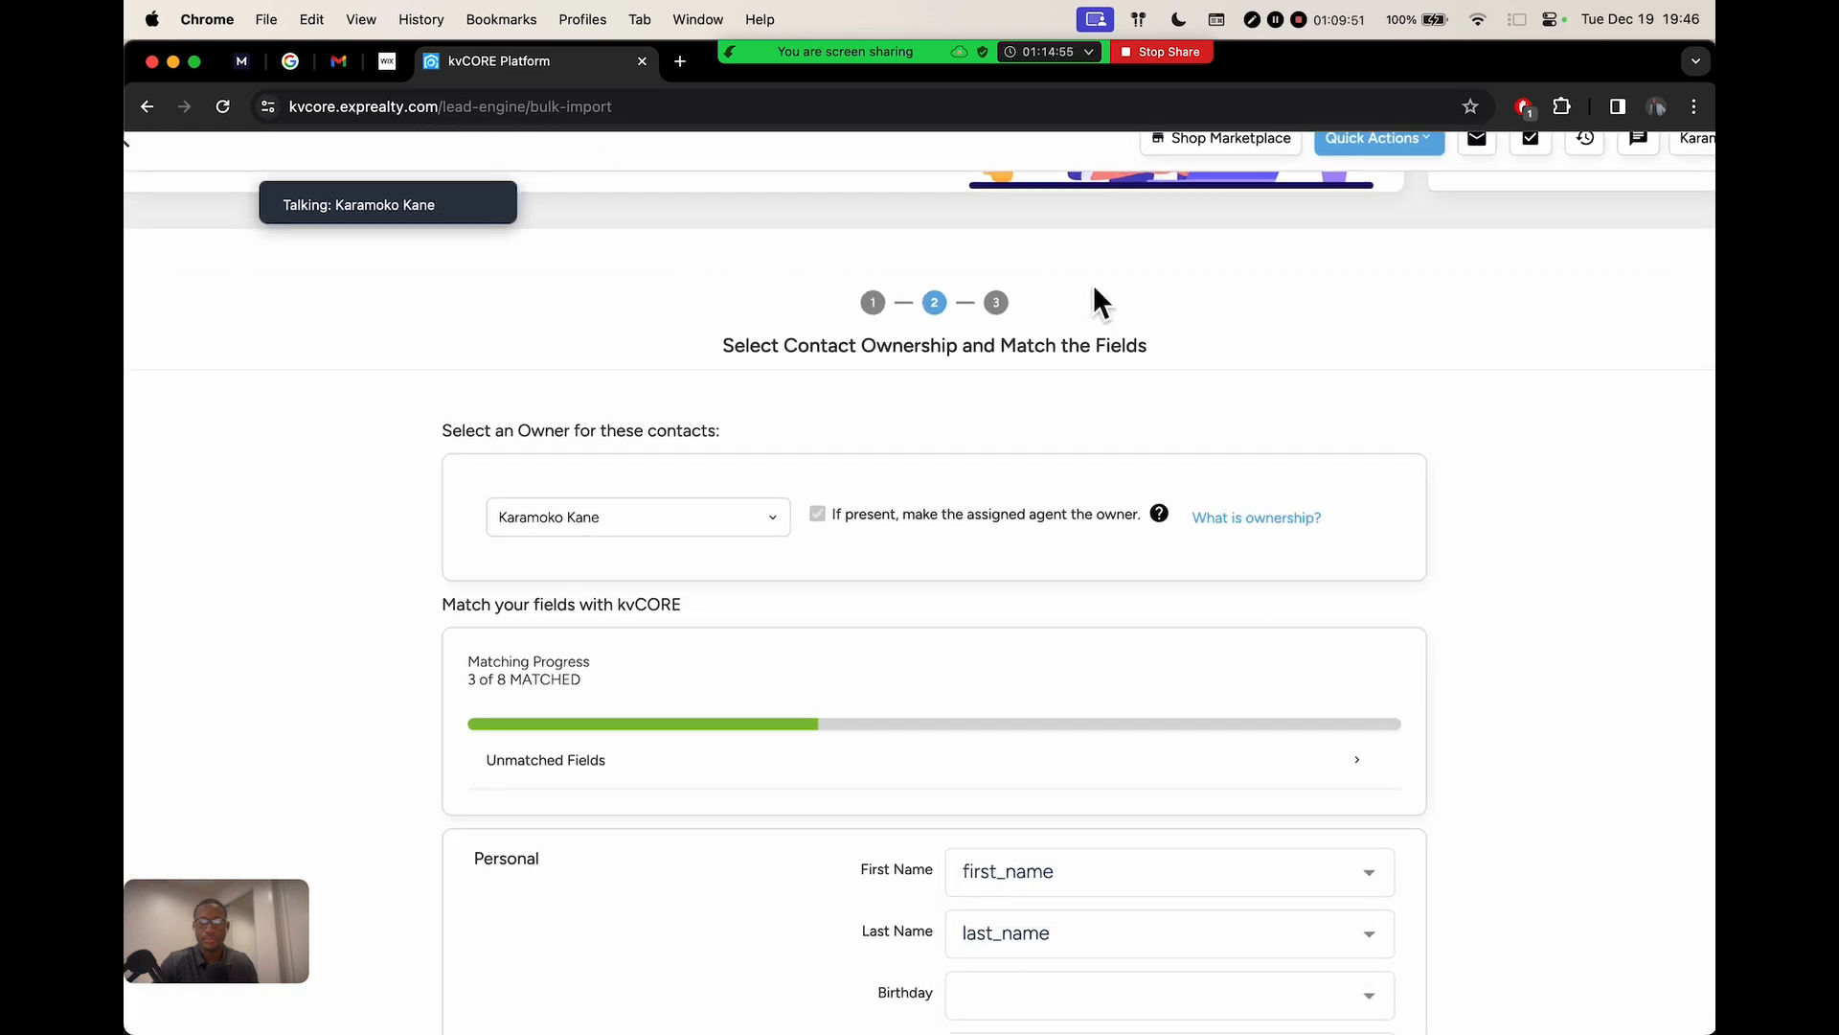
Scroll to the Personal fields and check the column choices mapped to First Name
{"action": "scroll", "coordinate": [1093, 283], "scroll_direction": "up", "scroll_amount": 5}
{"action": "scroll", "coordinate": [1094, 284], "scroll_direction": "down", "scroll_amount": 5}
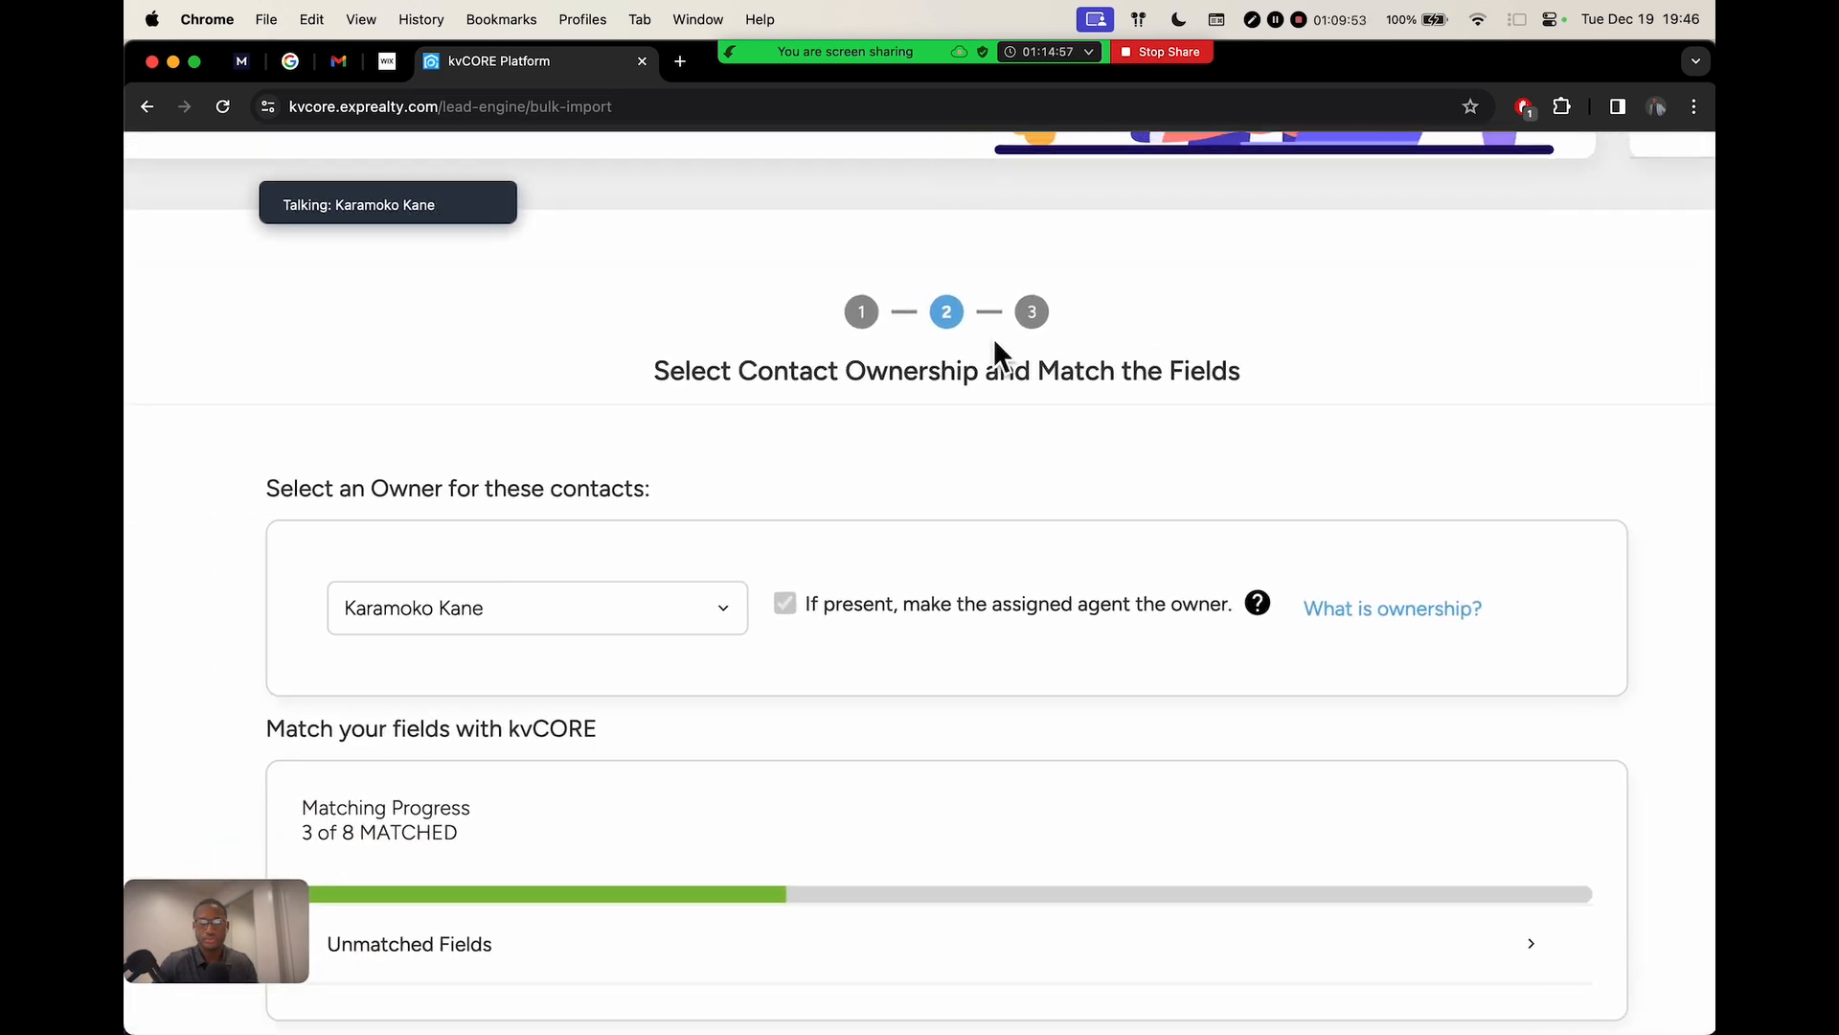
{"action": "scroll", "coordinate": [992, 337], "scroll_direction": "down", "scroll_amount": 3}
{"action": "scroll", "coordinate": [1006, 287], "scroll_direction": "down", "scroll_amount": 2}
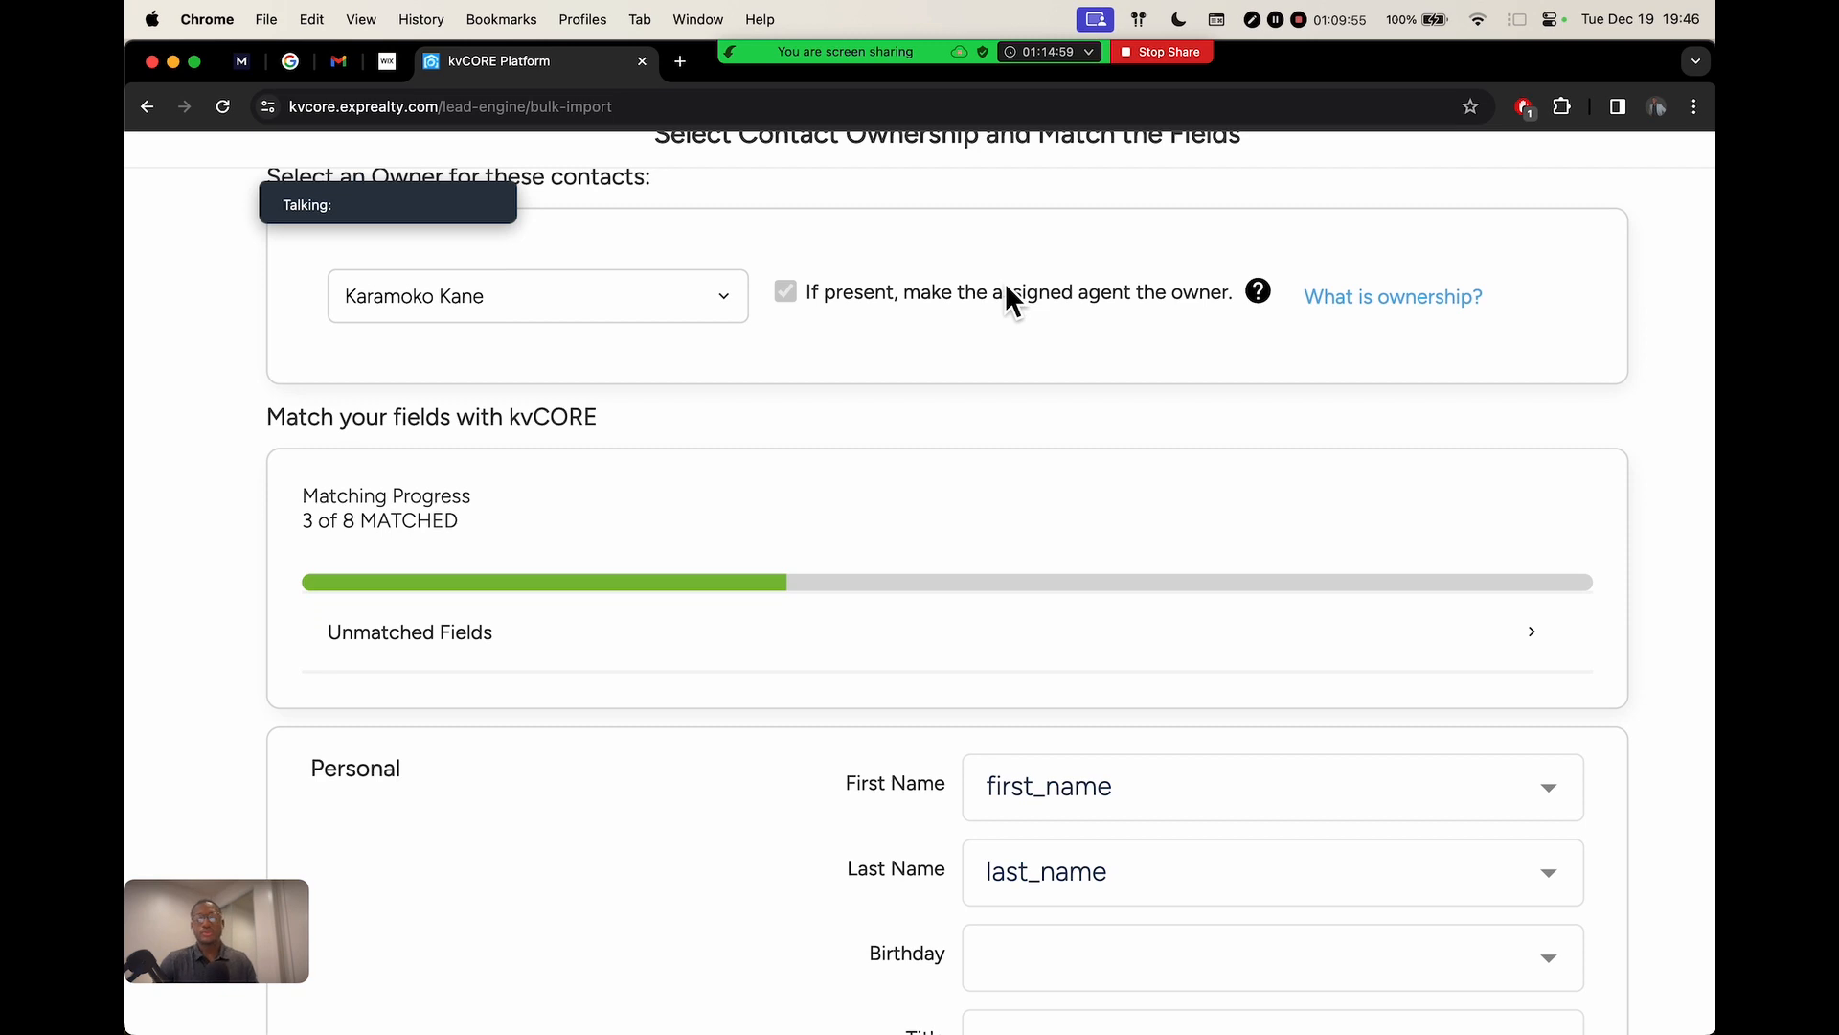
{"action": "scroll", "coordinate": [1006, 289], "scroll_direction": "down", "scroll_amount": 3}
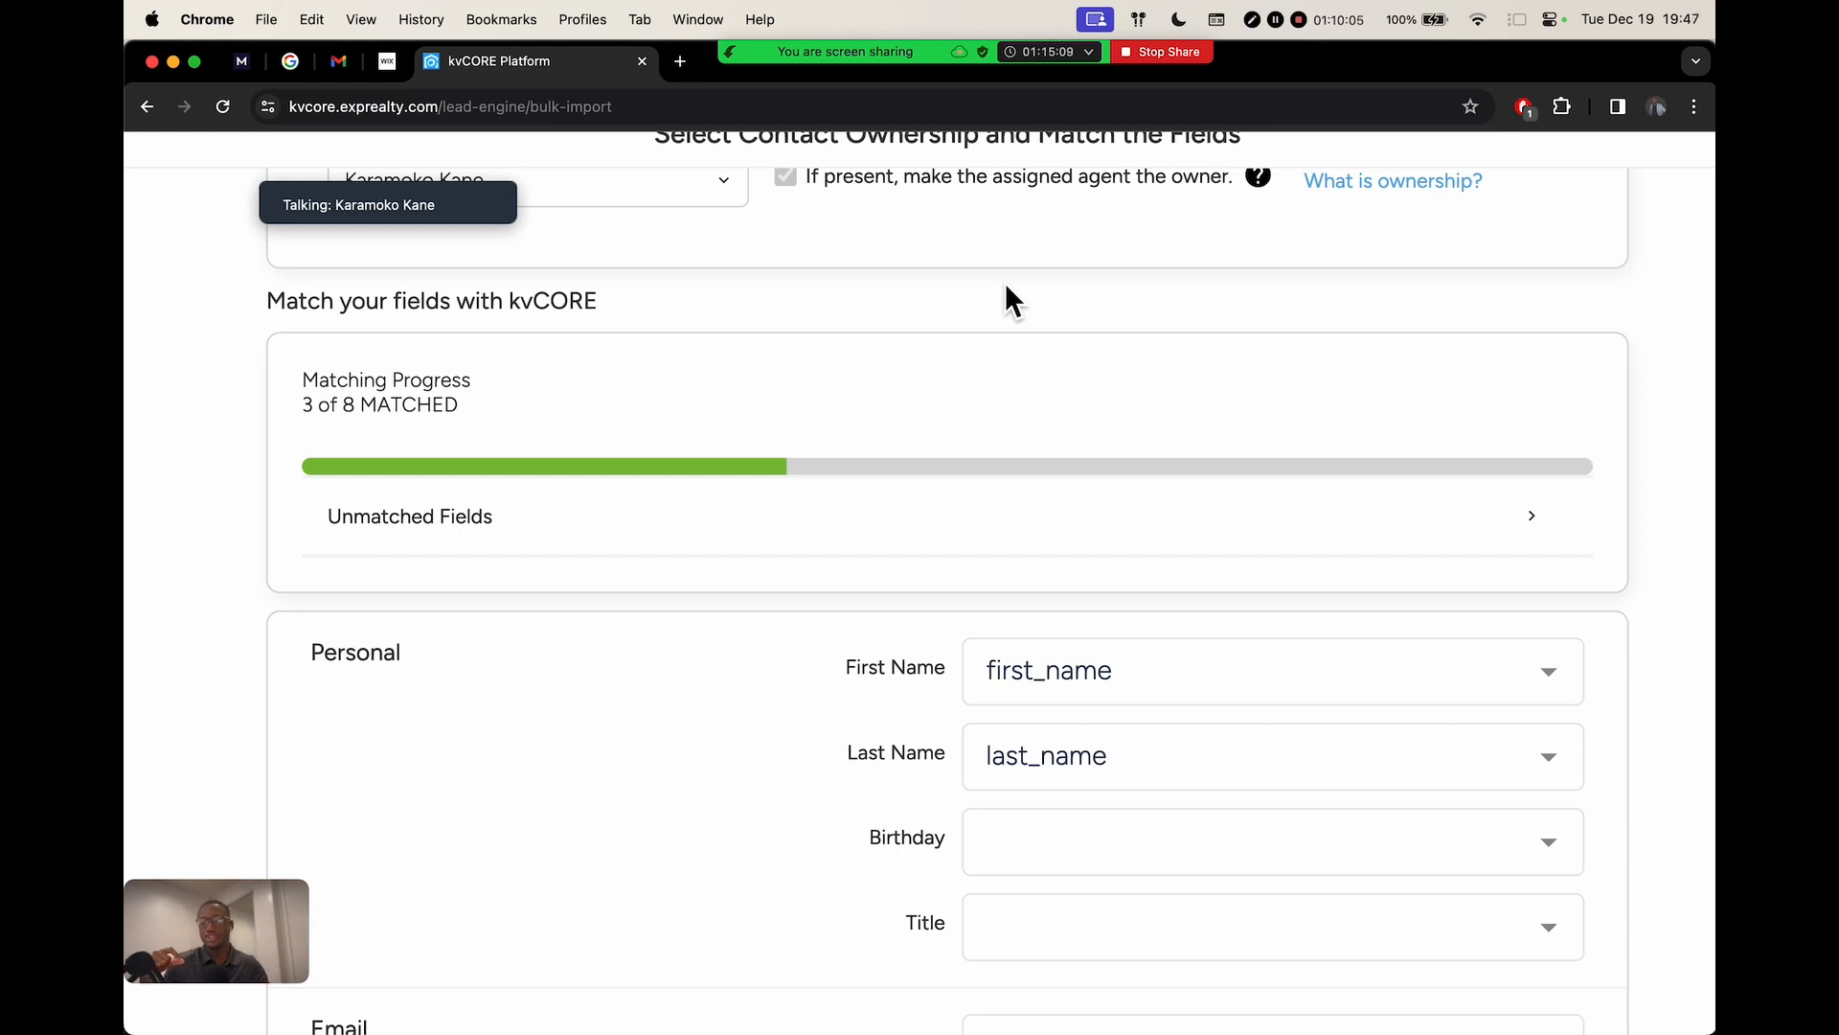
{"action": "scroll", "coordinate": [812, 608], "scroll_direction": "down", "scroll_amount": 3}
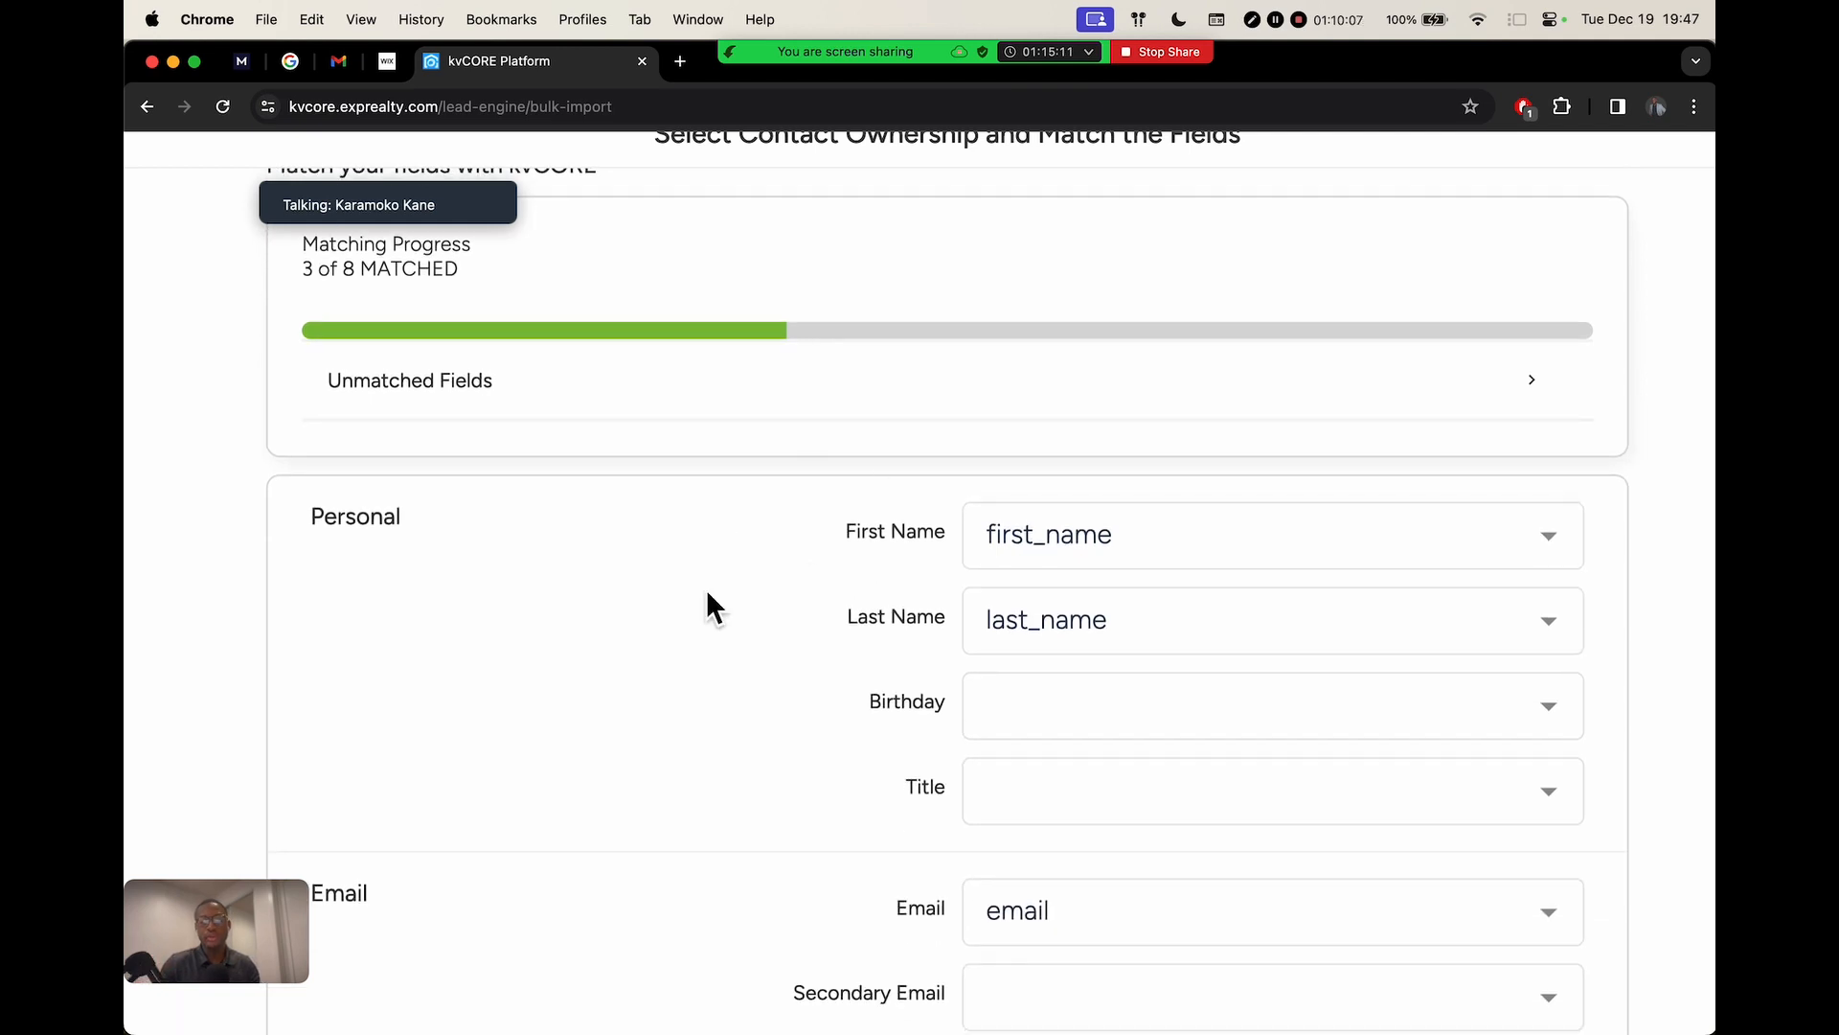
{"action": "scroll", "coordinate": [795, 542], "scroll_direction": "down", "scroll_amount": 6}
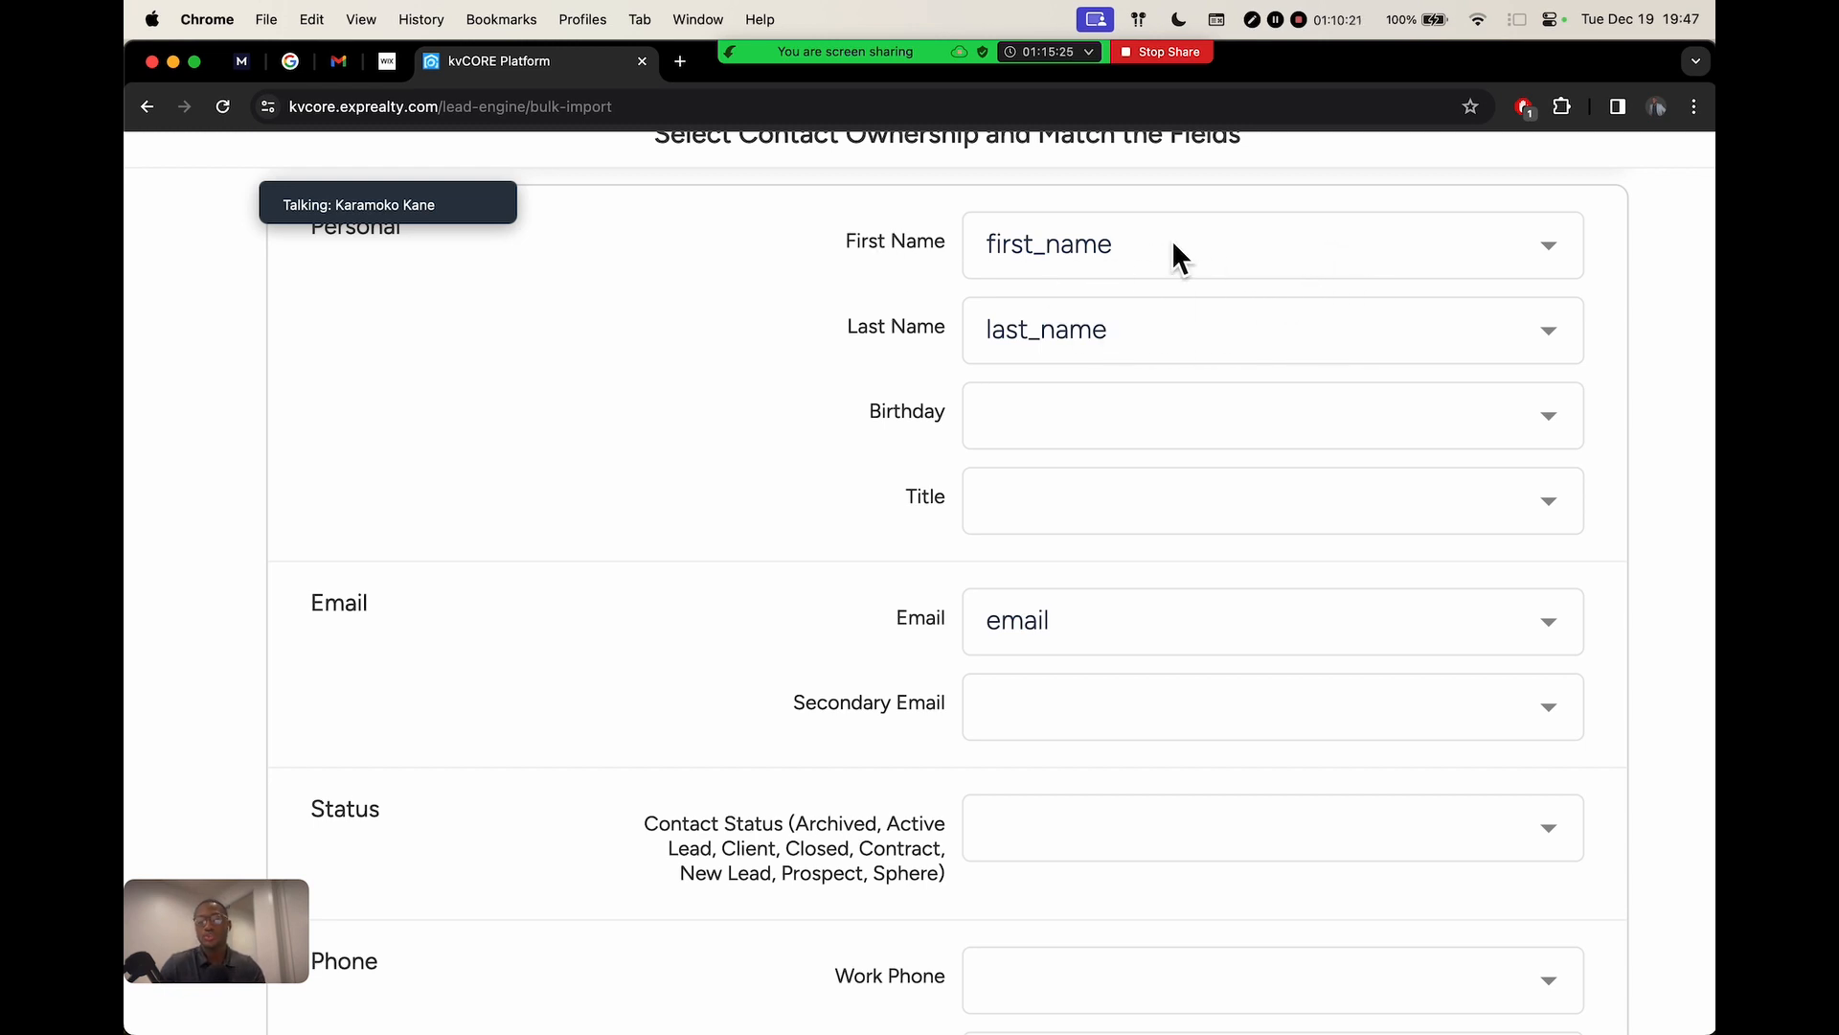
{"action": "left_click", "coordinate": [1234, 247]}
{"action": "scroll", "coordinate": [1246, 582], "scroll_direction": "down", "scroll_amount": 3}
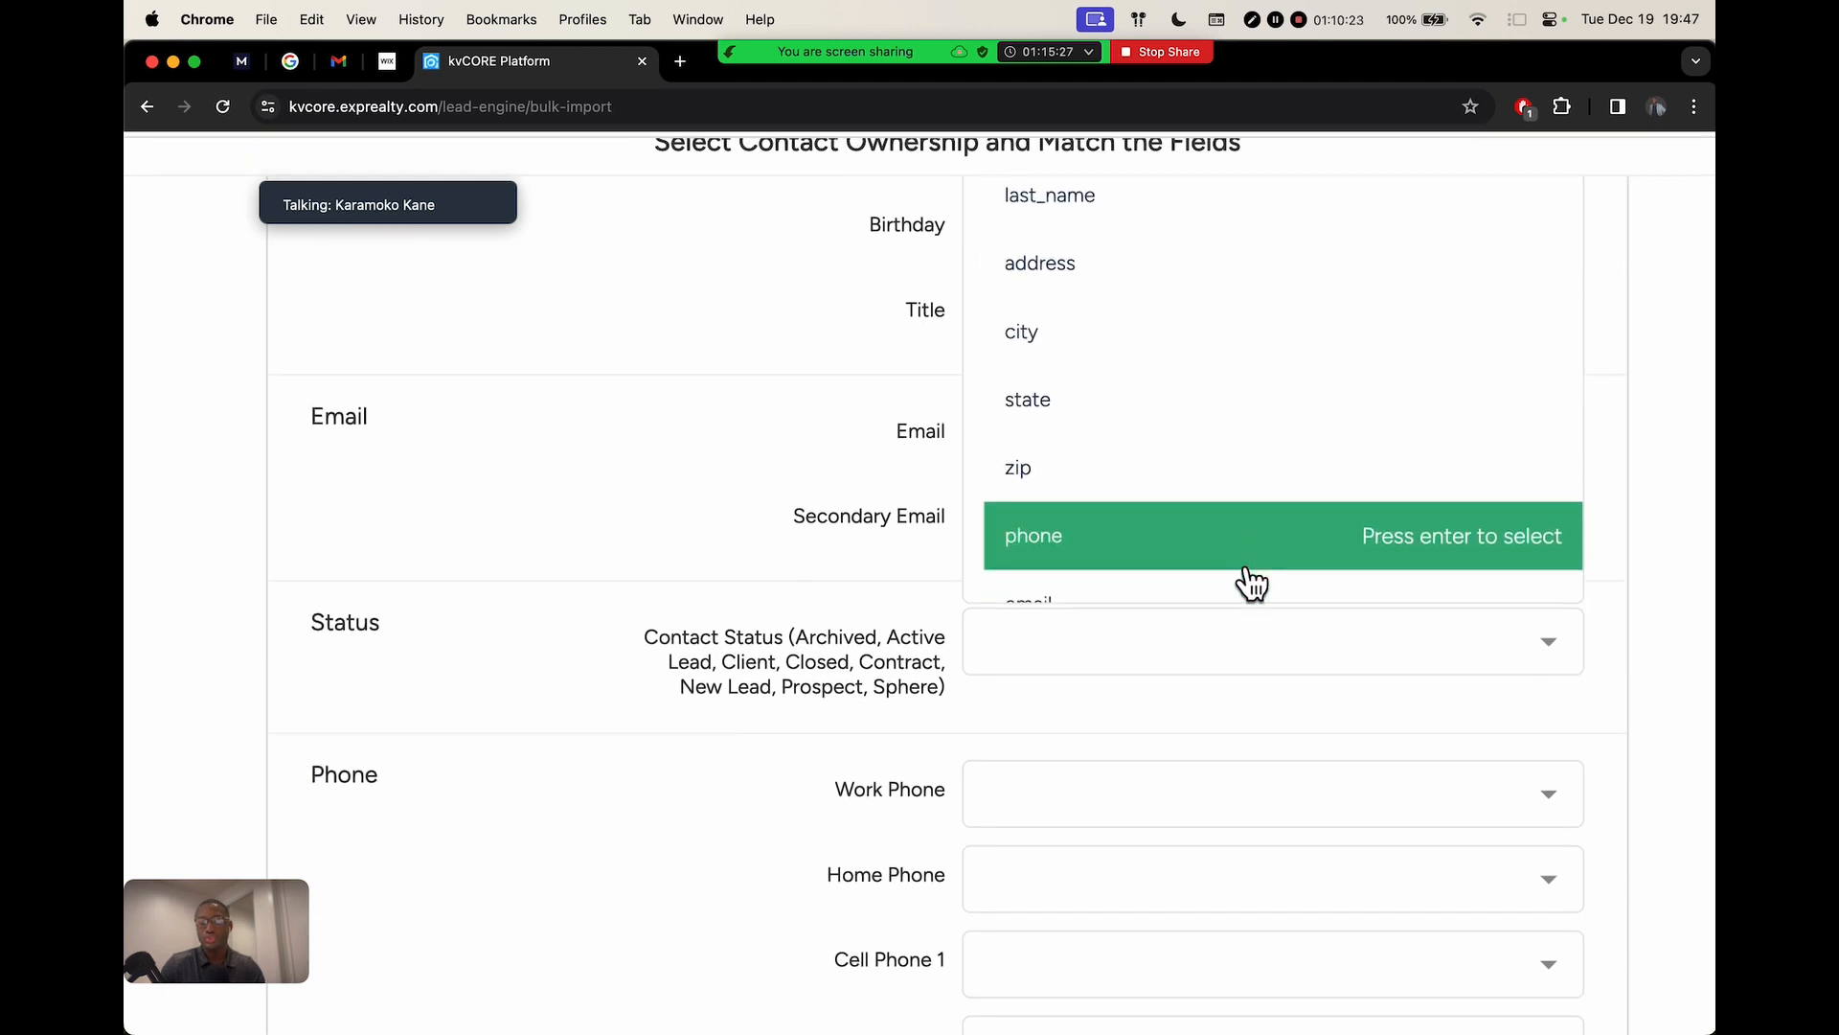
{"action": "scroll", "coordinate": [689, 534], "scroll_direction": "up", "scroll_amount": 3}
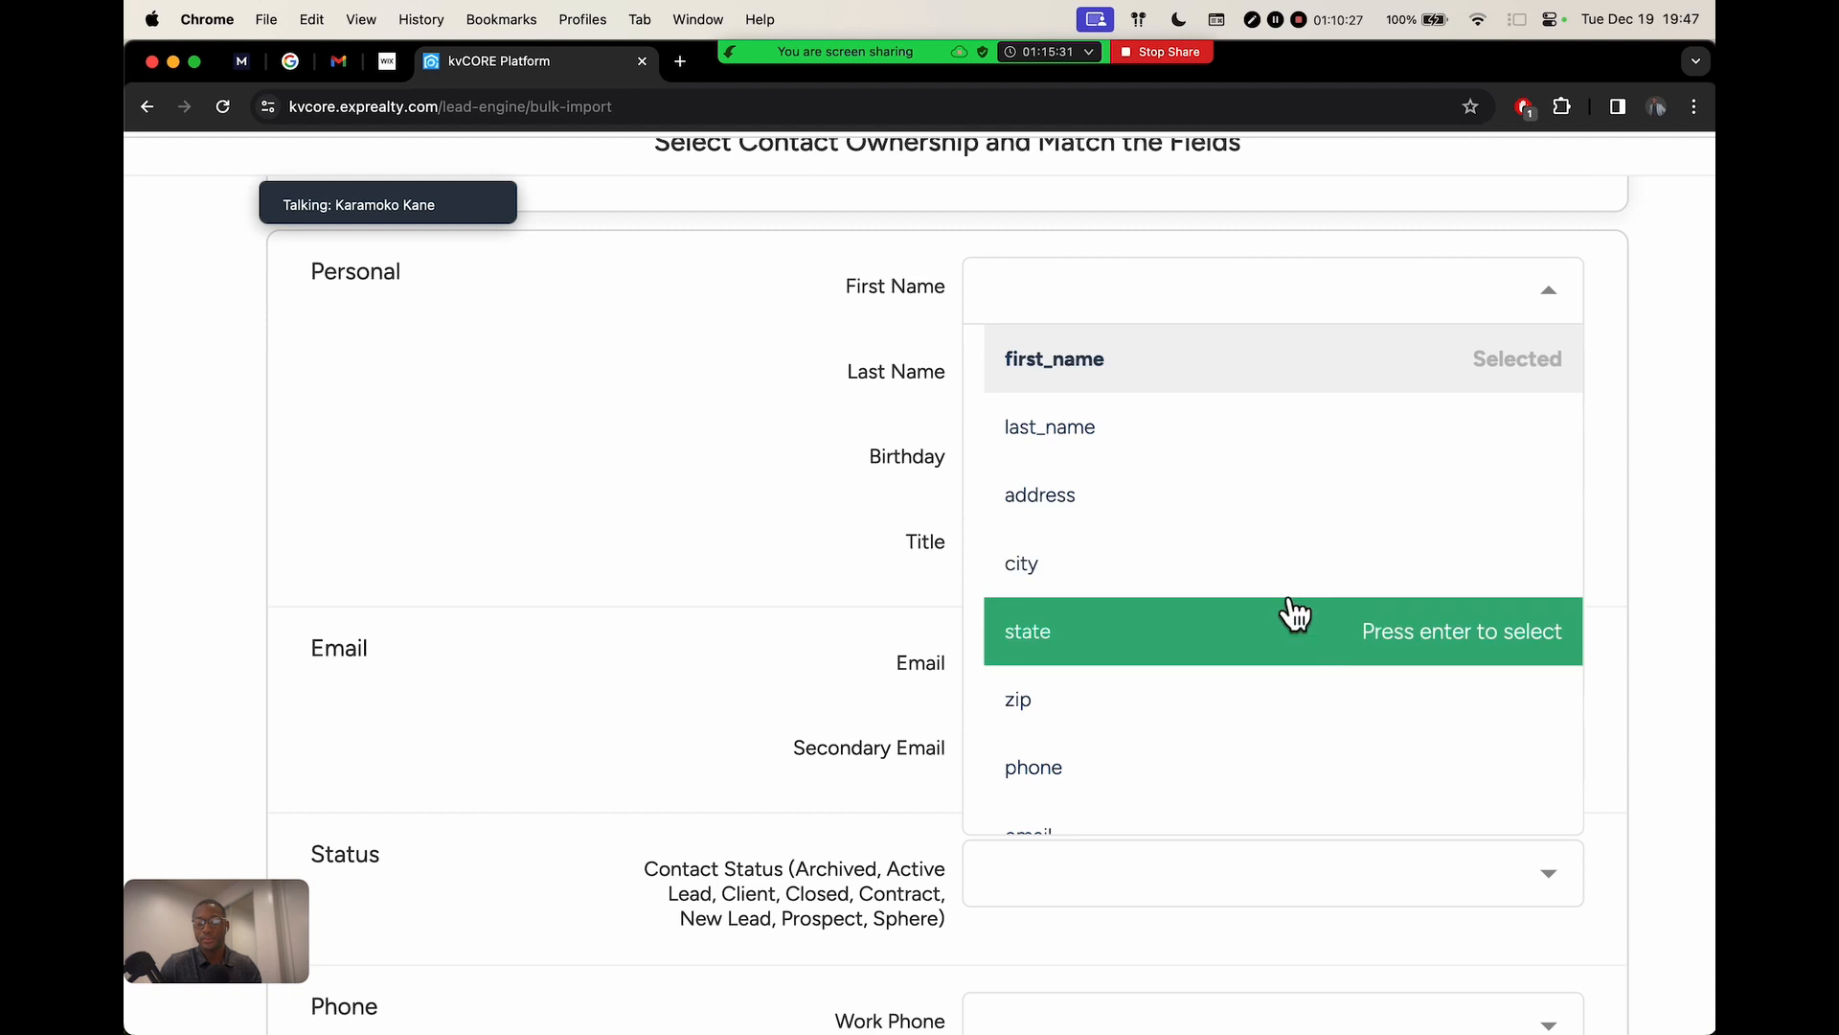
{"action": "key", "text": "ctrl+Right"}
{"action": "key", "text": "ctrl+Left"}
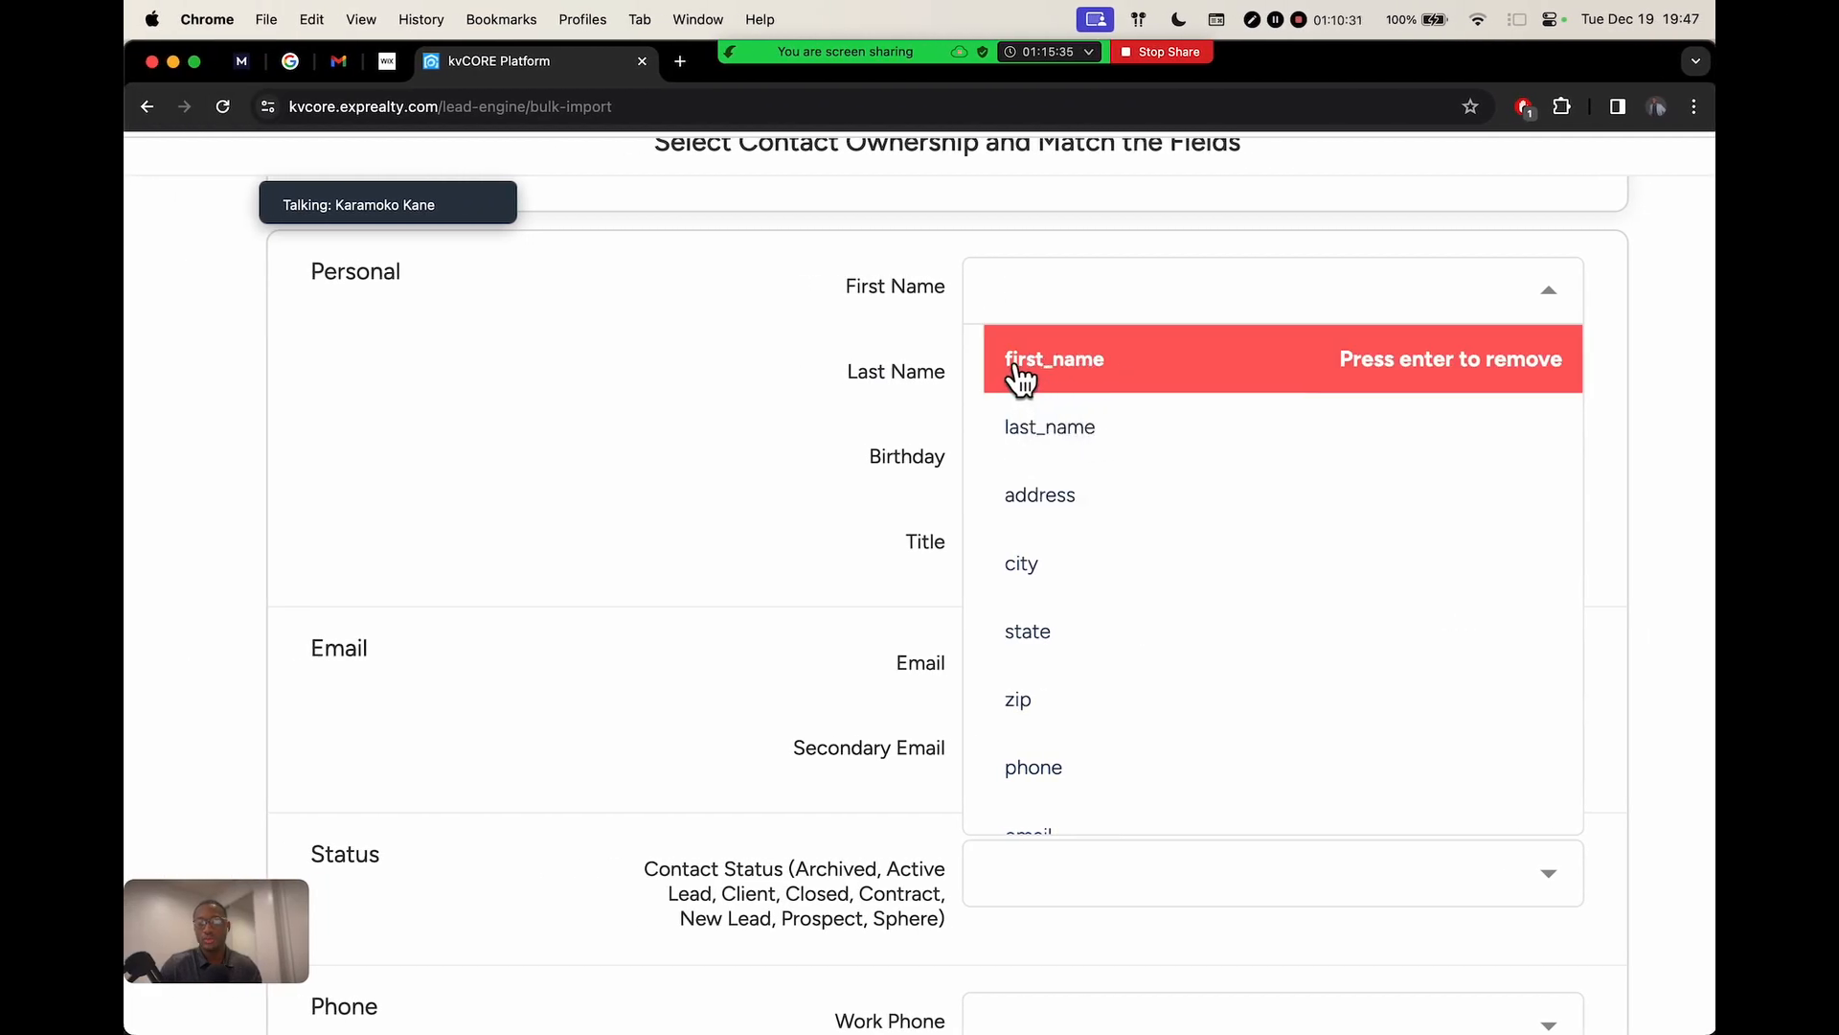
Compare the first_name column heading in samplecsv50, then return to the kvCORE field-matching page
{"action": "key", "text": "ctrl+Right"}
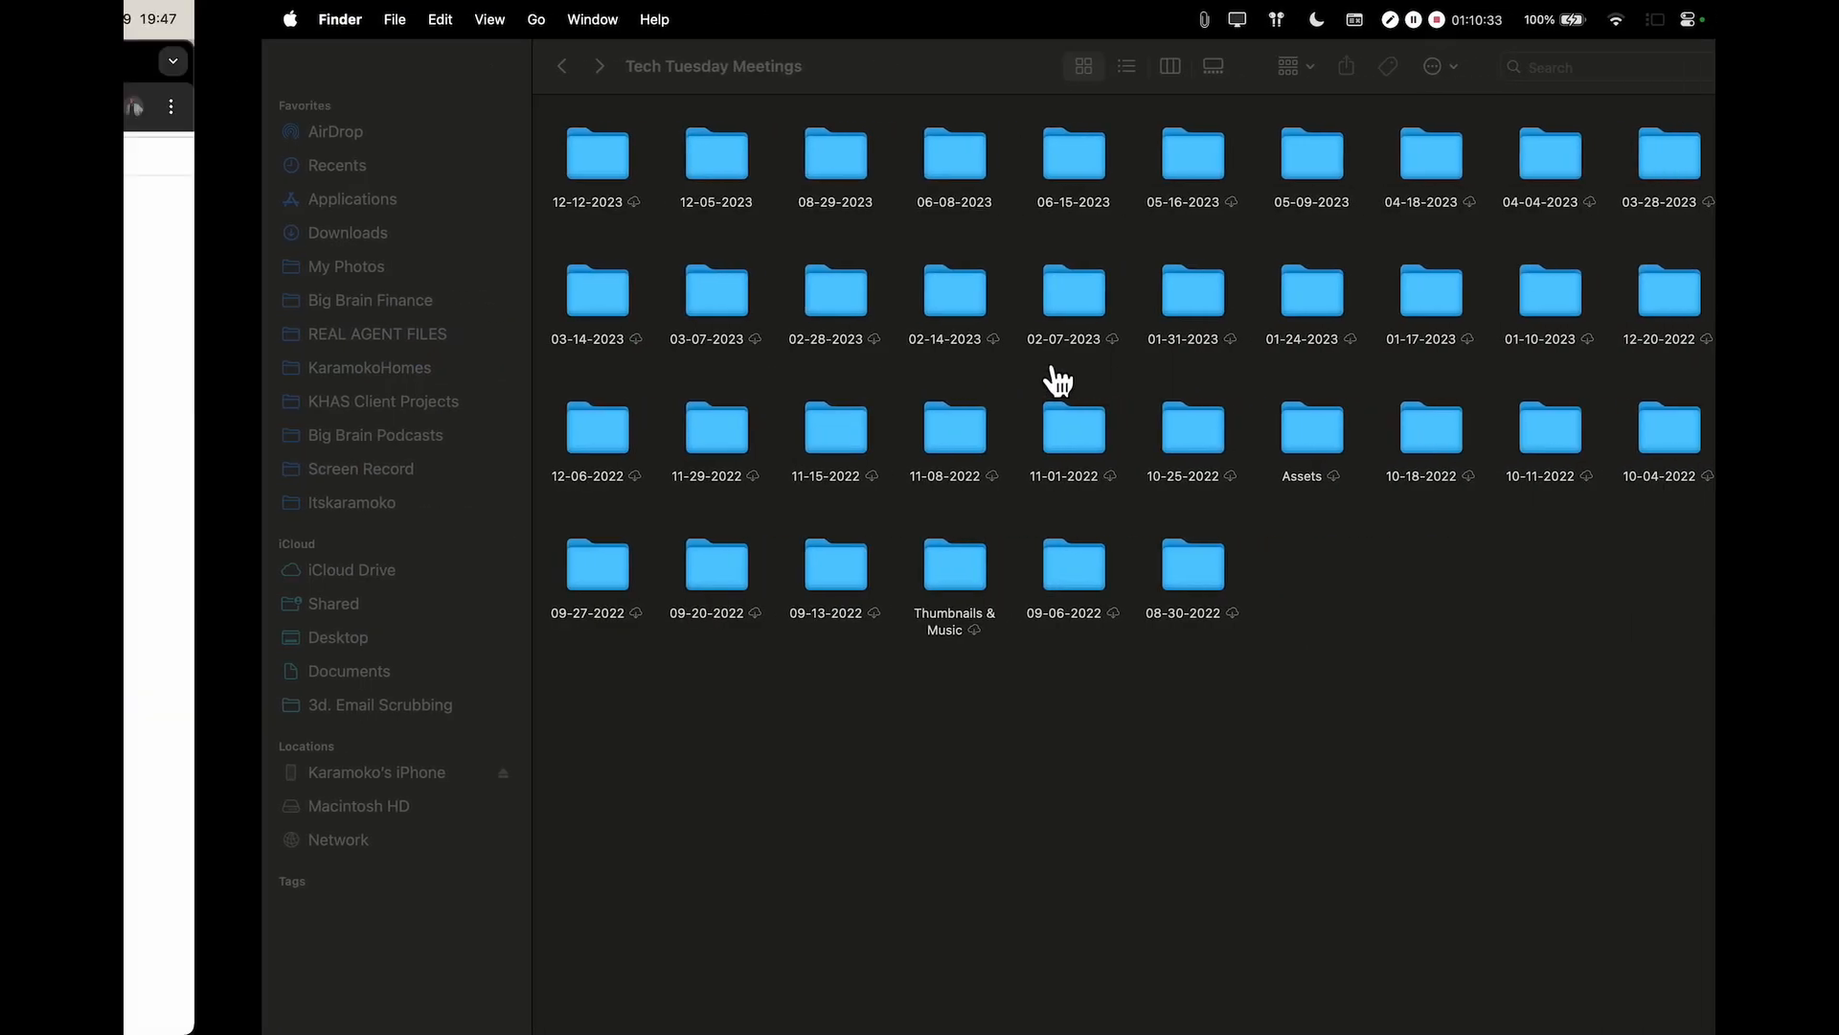
{"action": "key", "text": "ctrl+Left"}
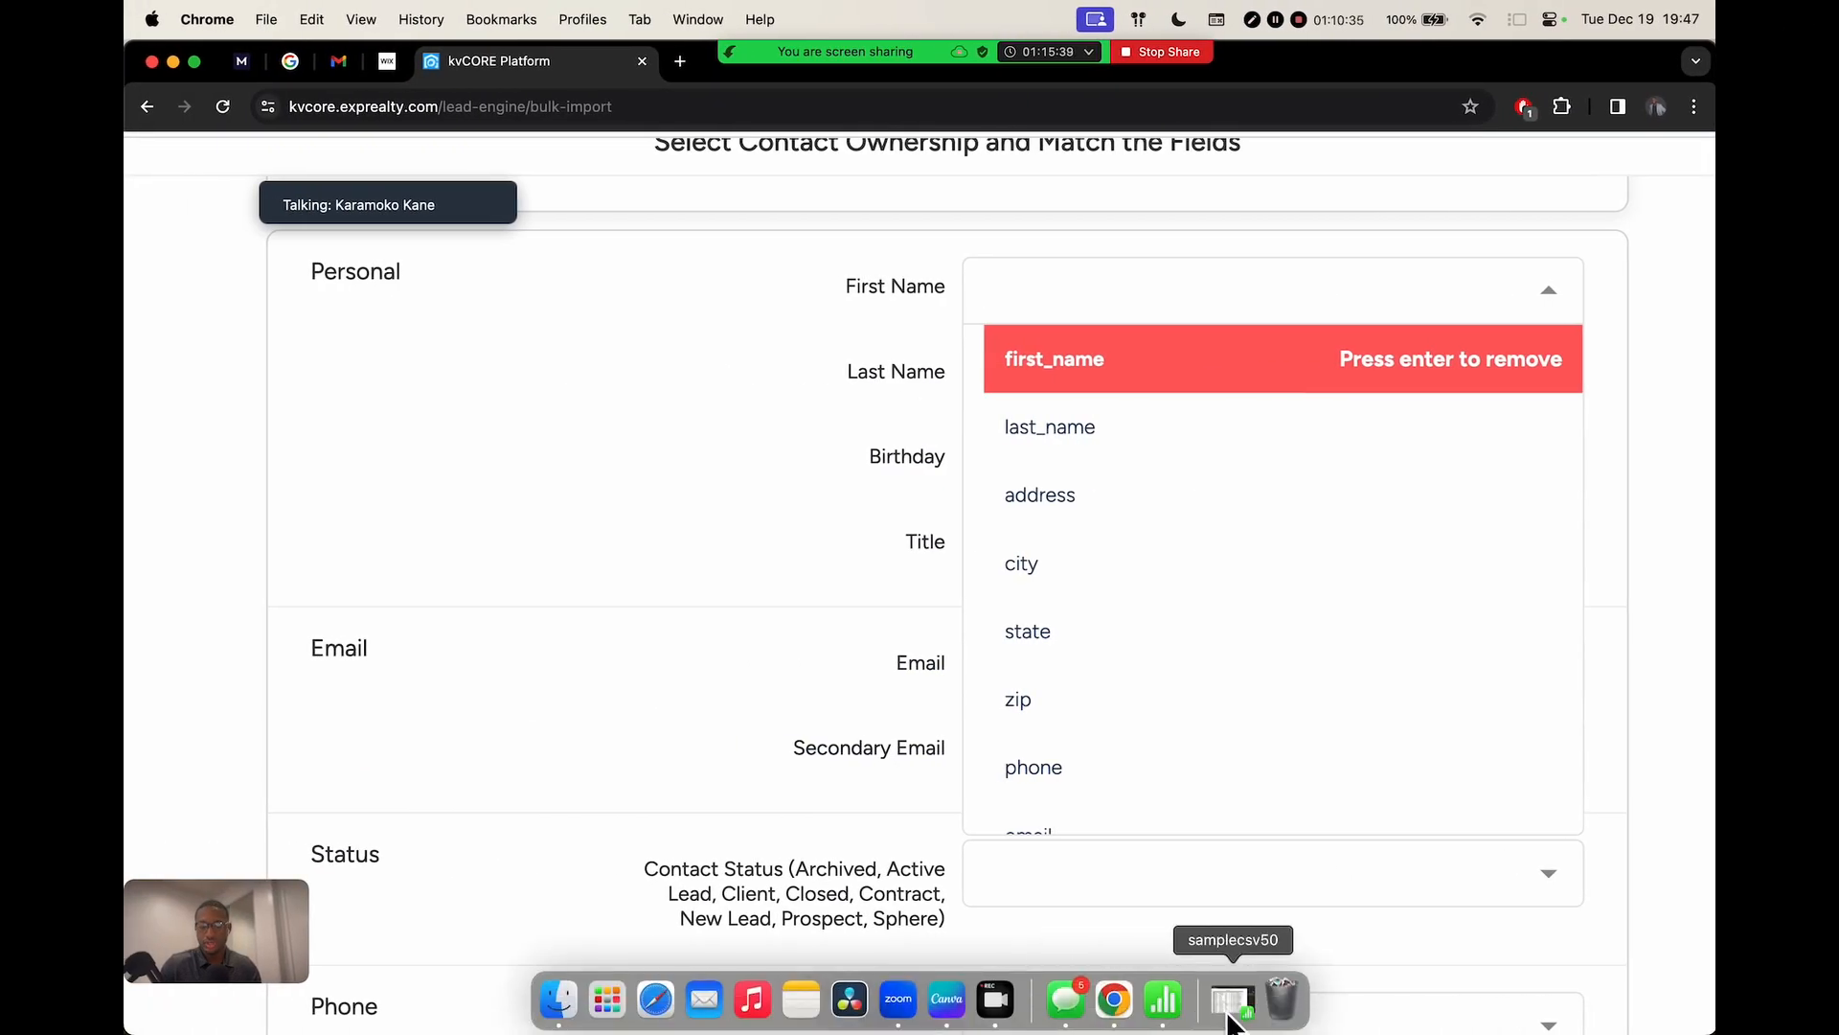
{"action": "left_click", "coordinate": [1234, 1001]}
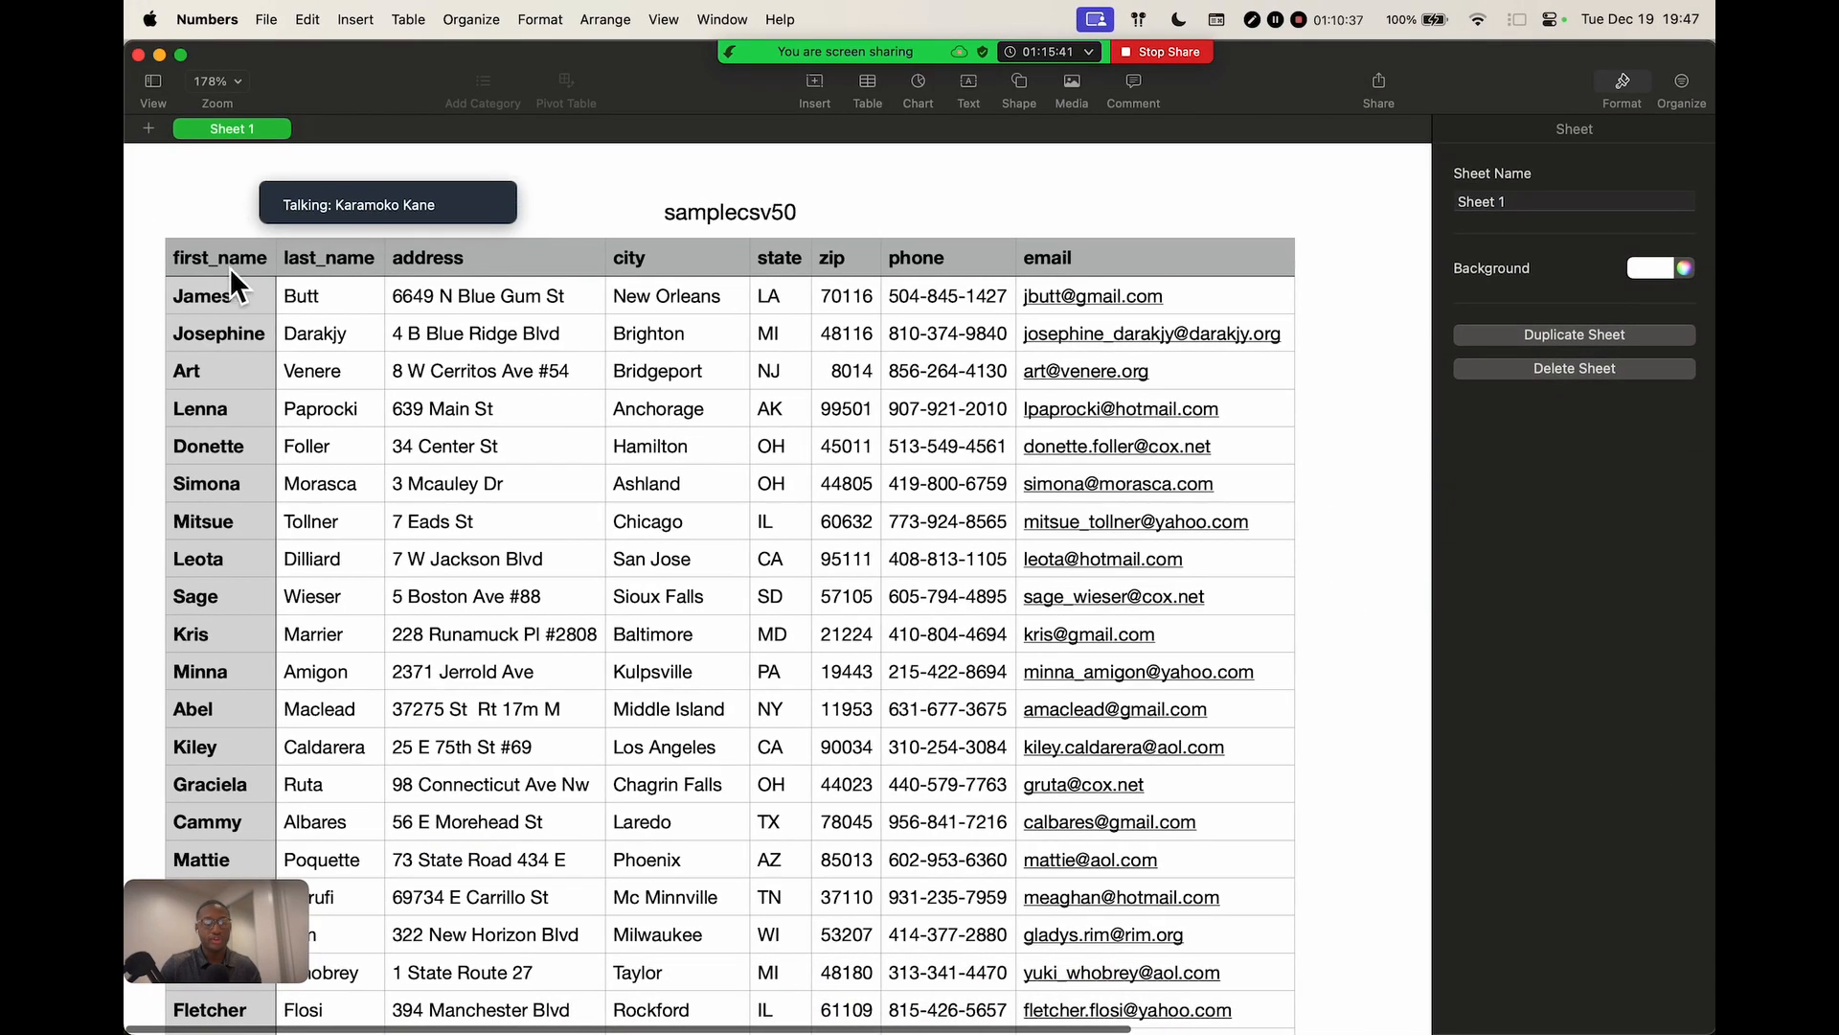
{"action": "left_click", "coordinate": [215, 262]}
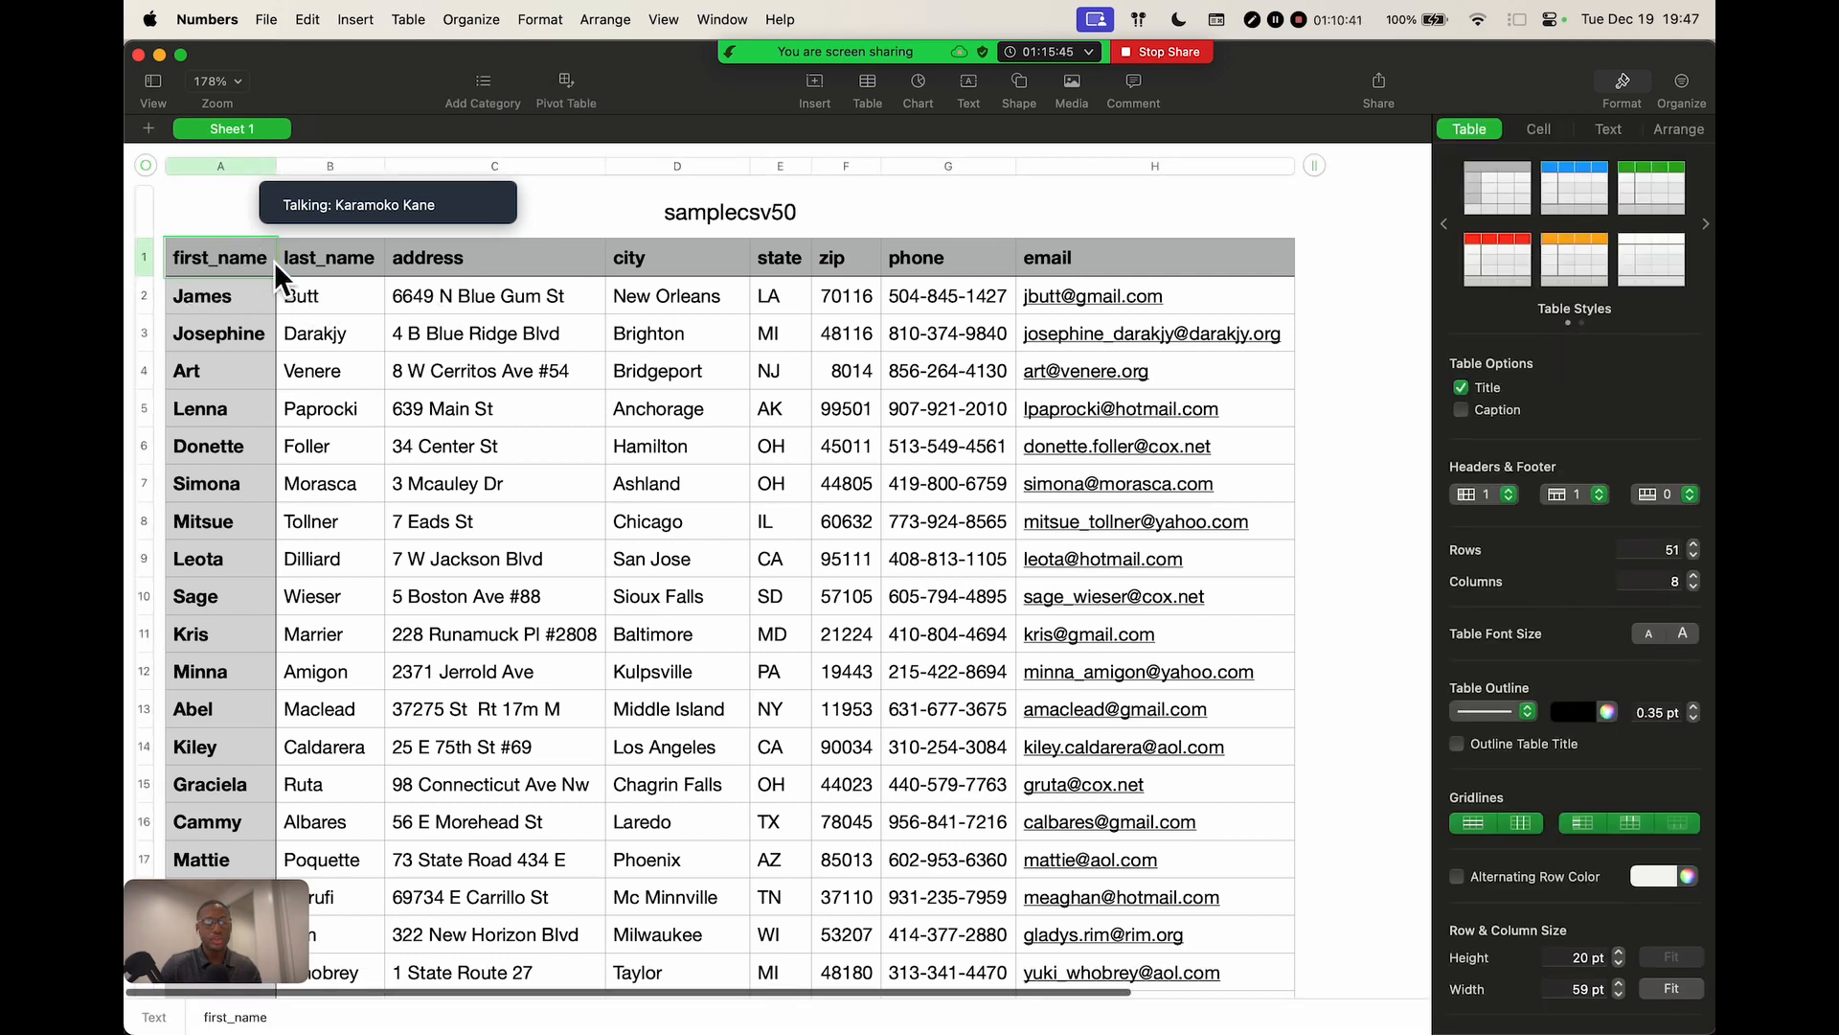
{"action": "key", "text": "ctrl+Right"}
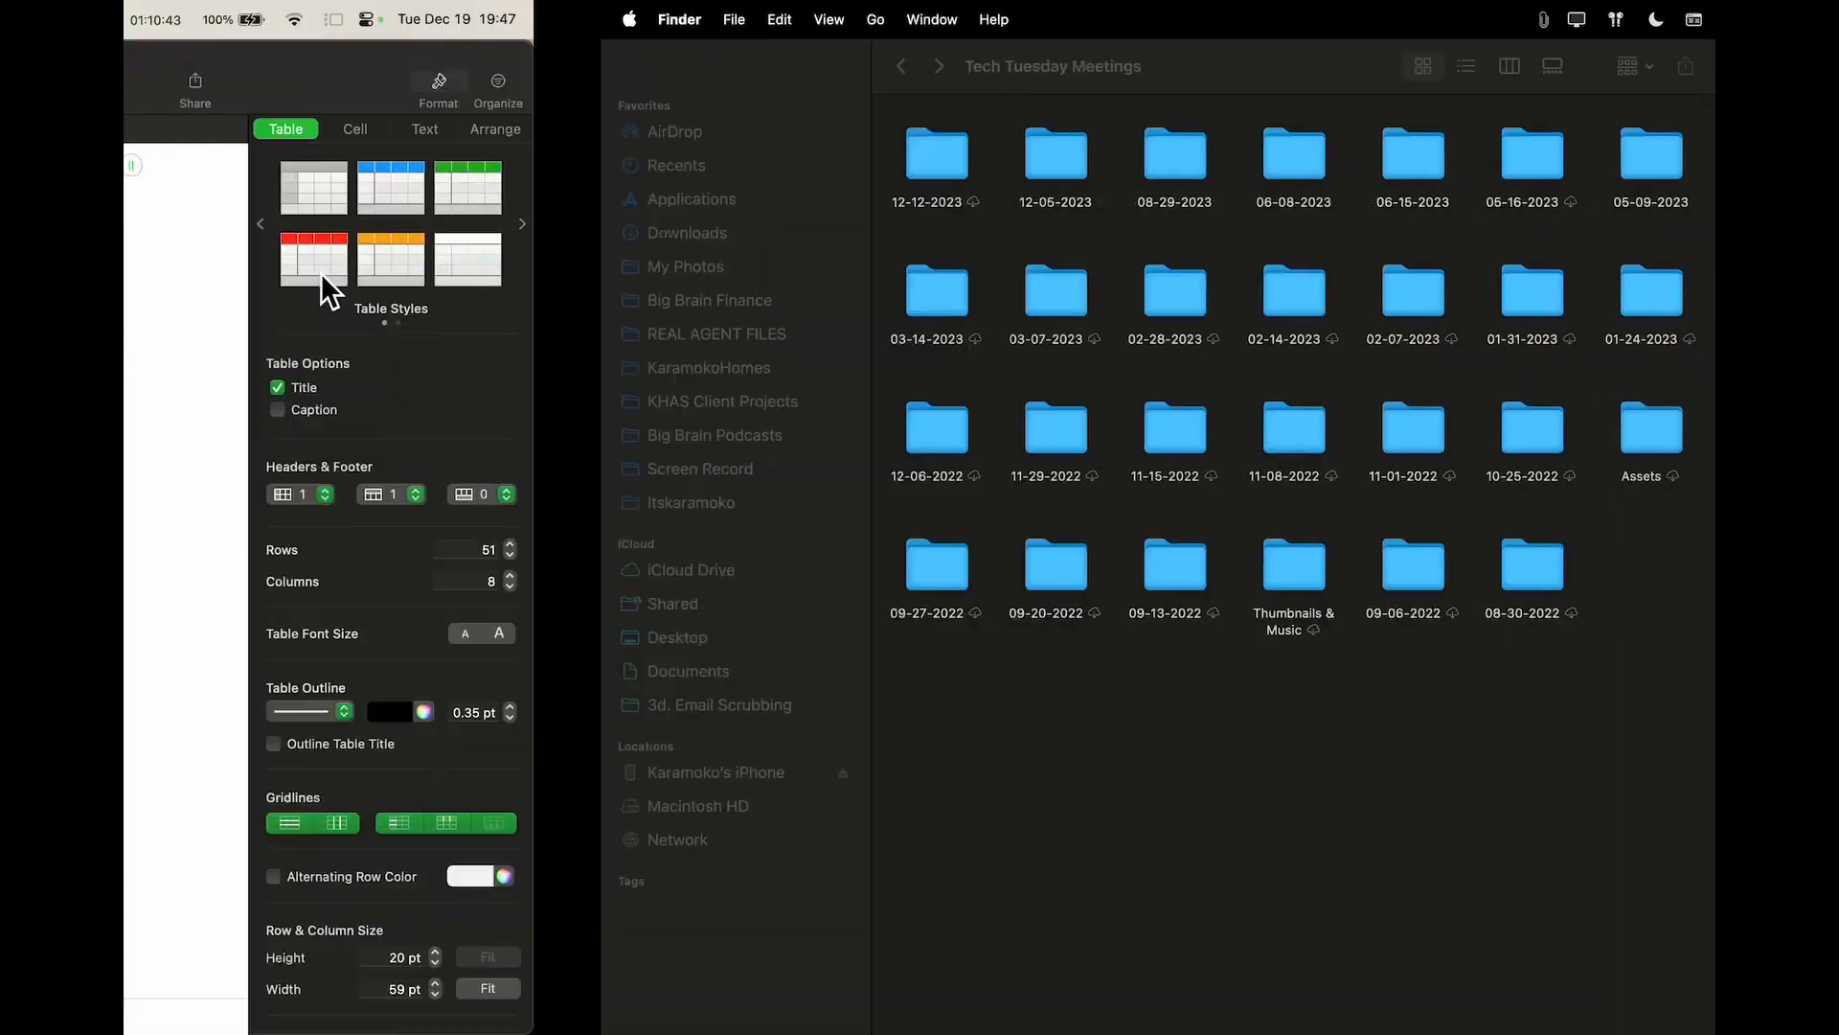
{"action": "key", "text": "ctrl+Left"}
{"action": "mouse_move", "coordinate": [670, 1016]}
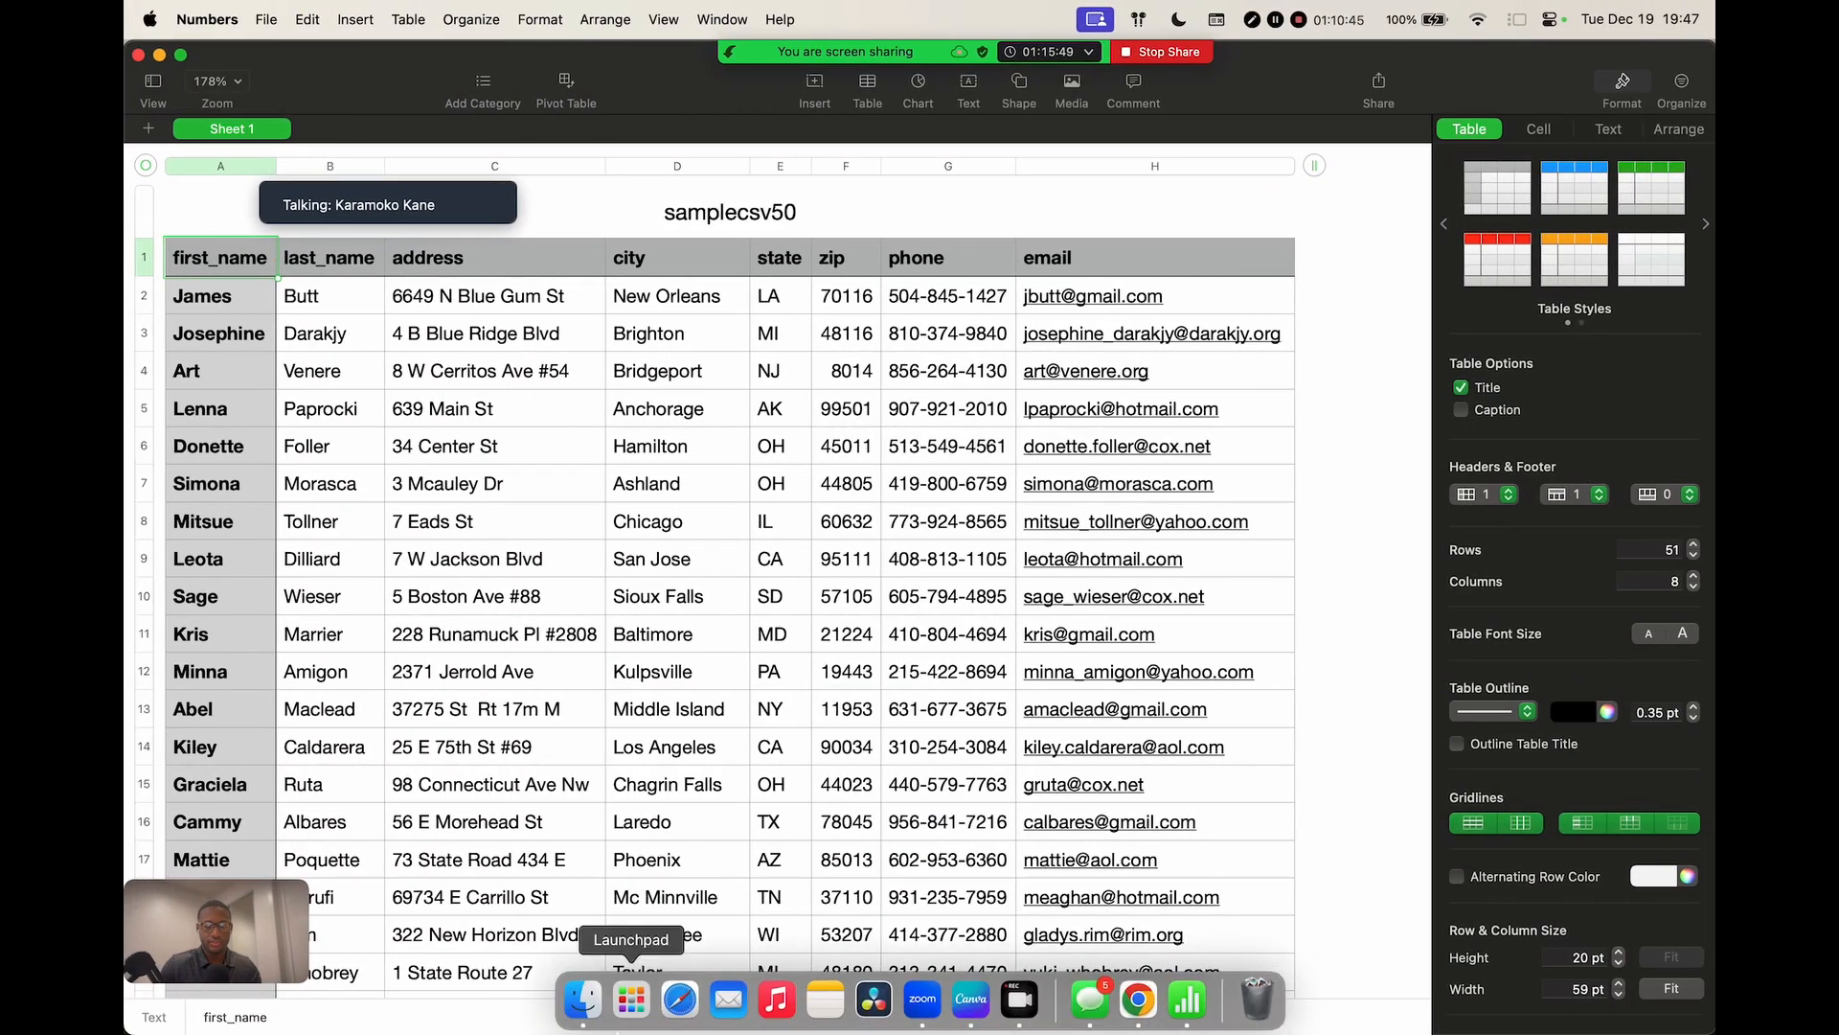
{"action": "left_click", "coordinate": [1138, 1001]}
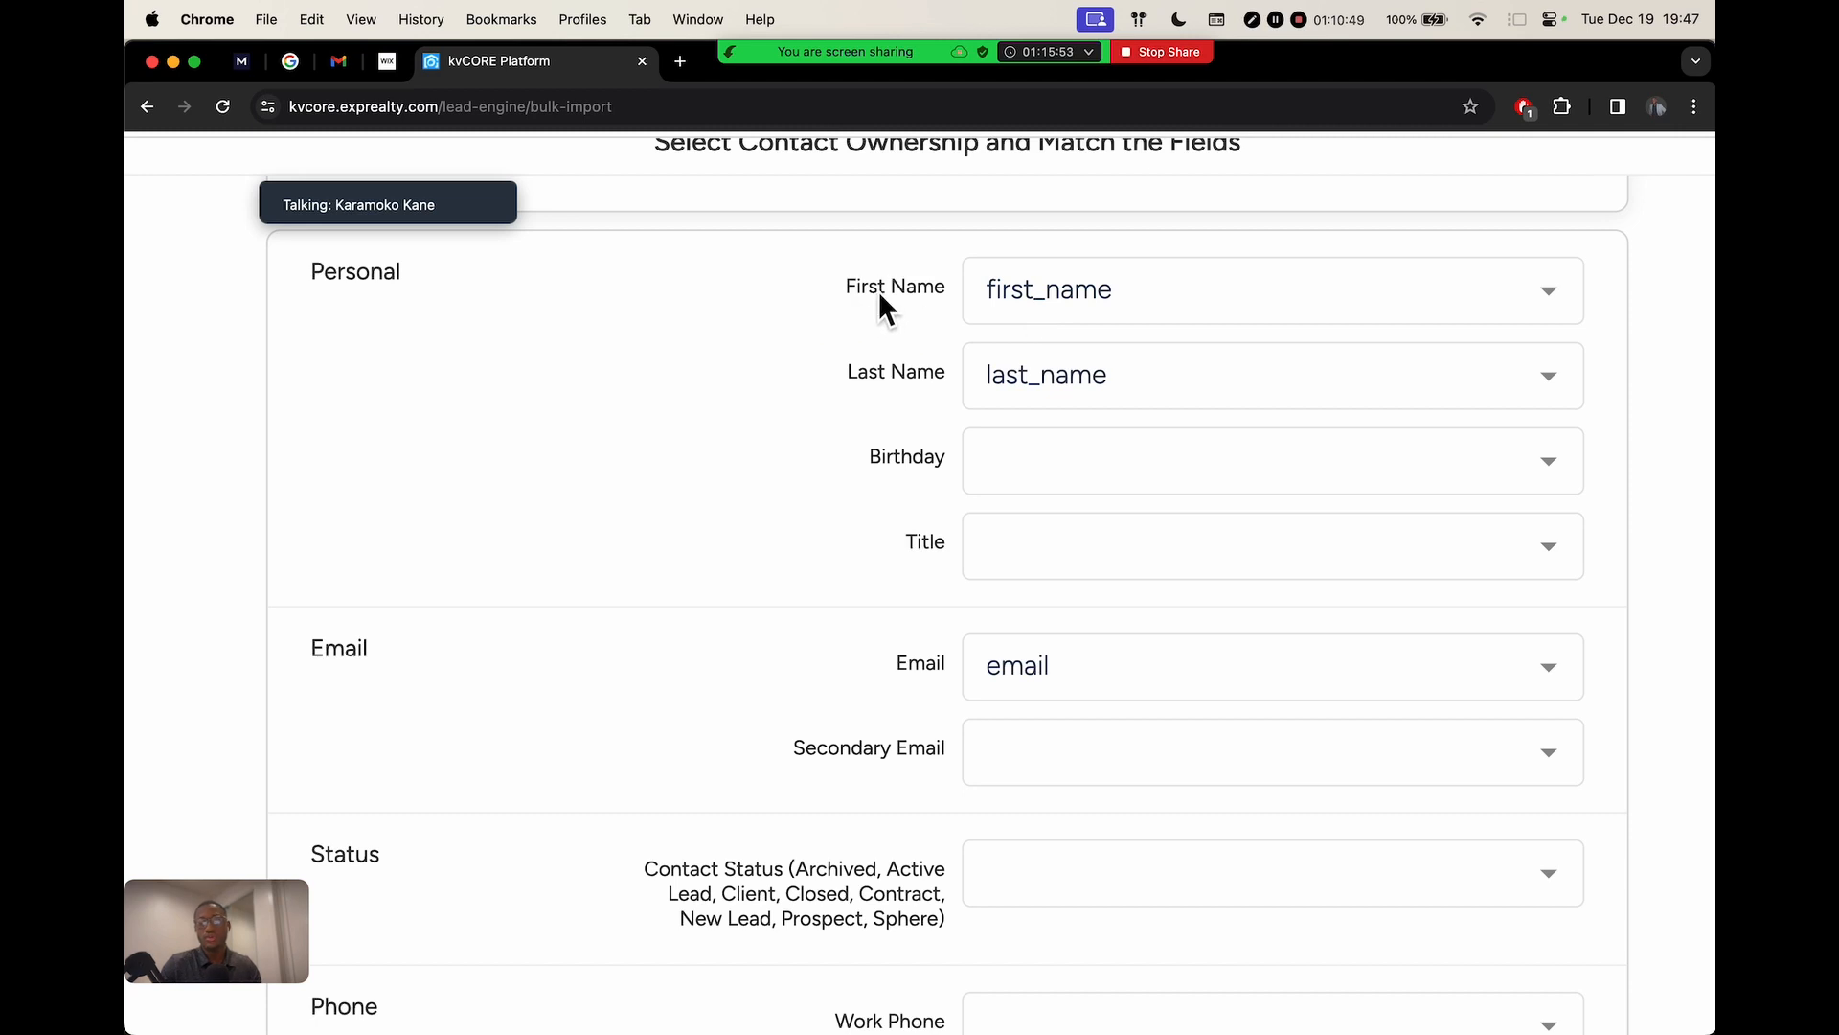
{"action": "left_click", "coordinate": [1019, 295]}
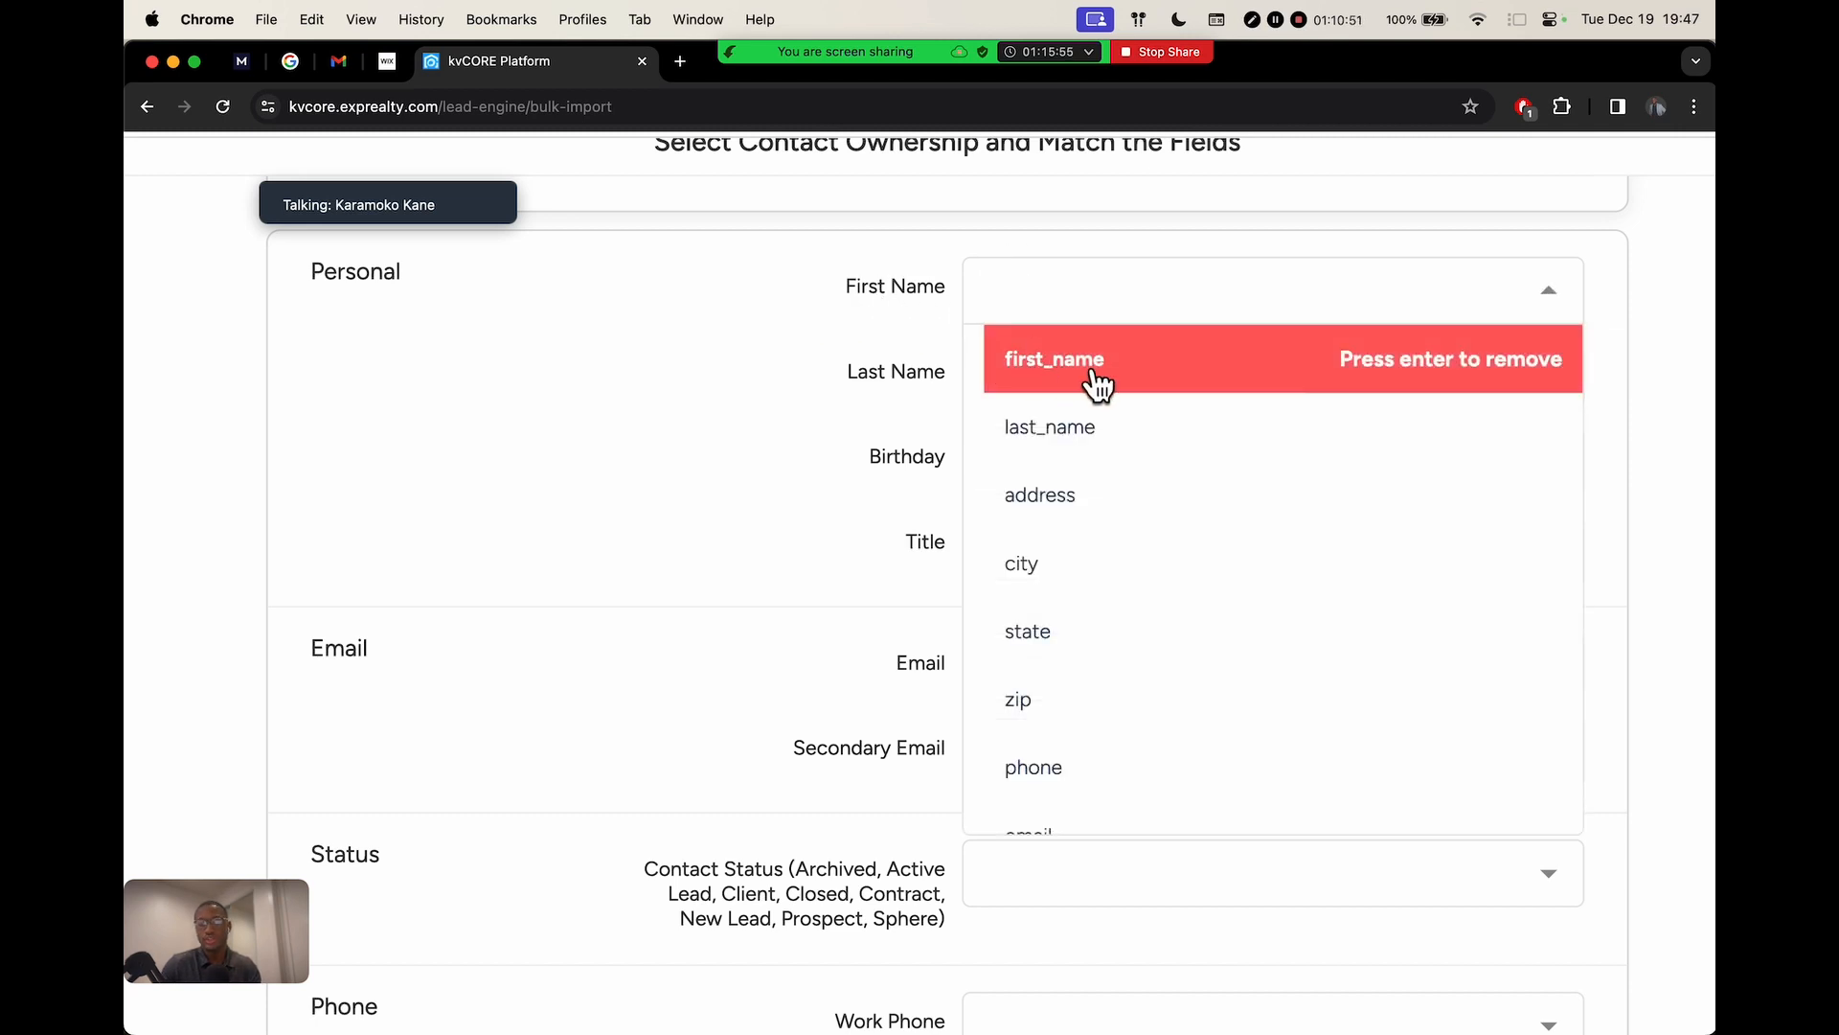
{"action": "left_click", "coordinate": [721, 374]}
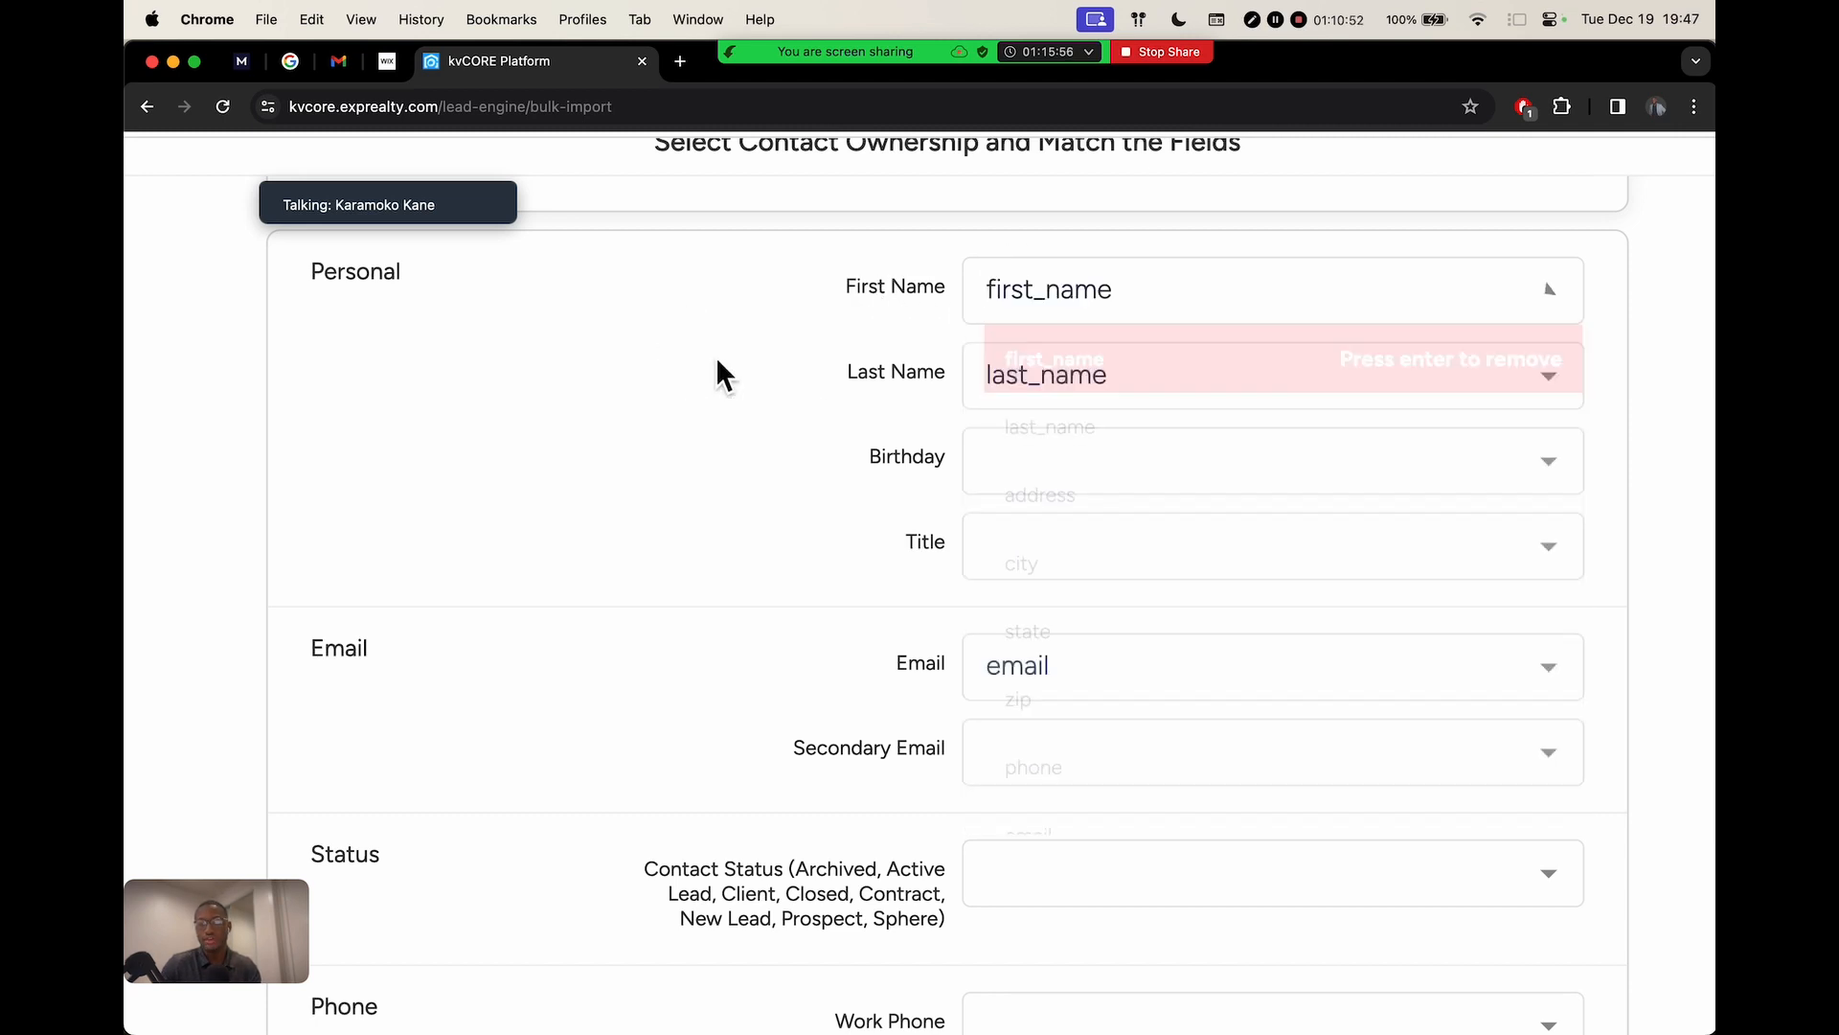
{"action": "left_click", "coordinate": [1072, 388]}
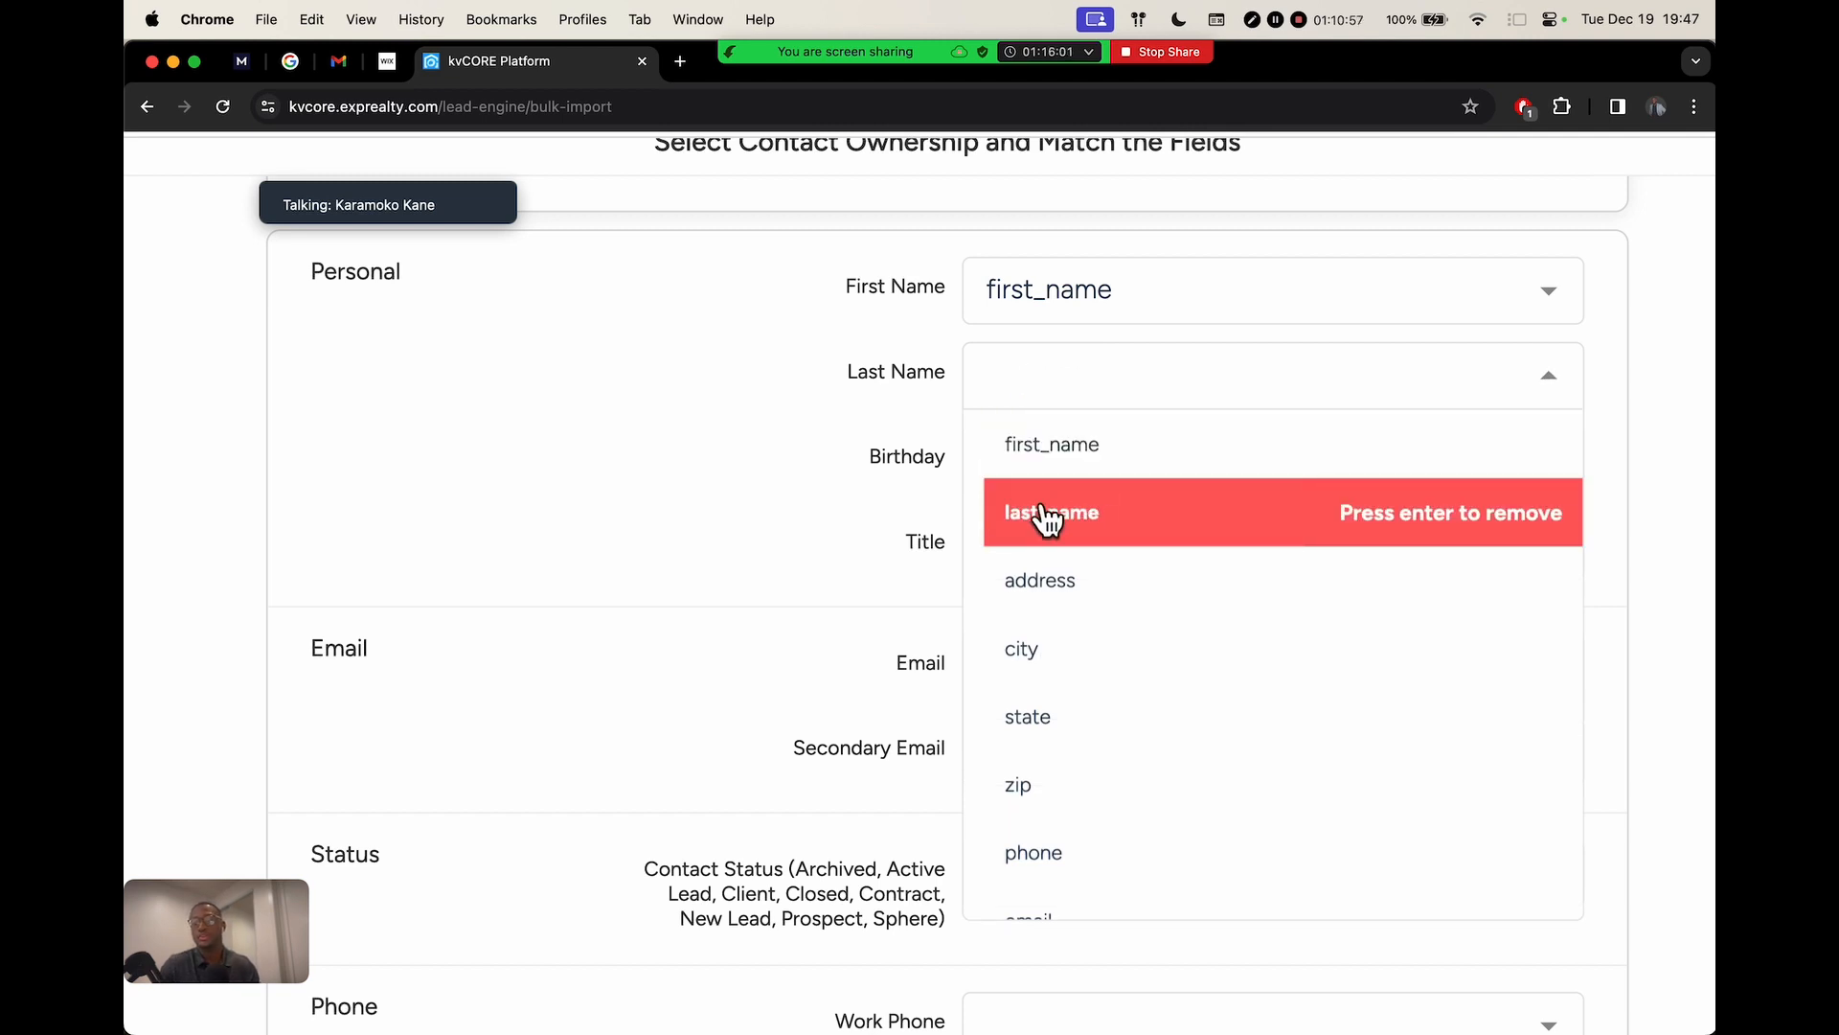
{"action": "left_click", "coordinate": [262, 548]}
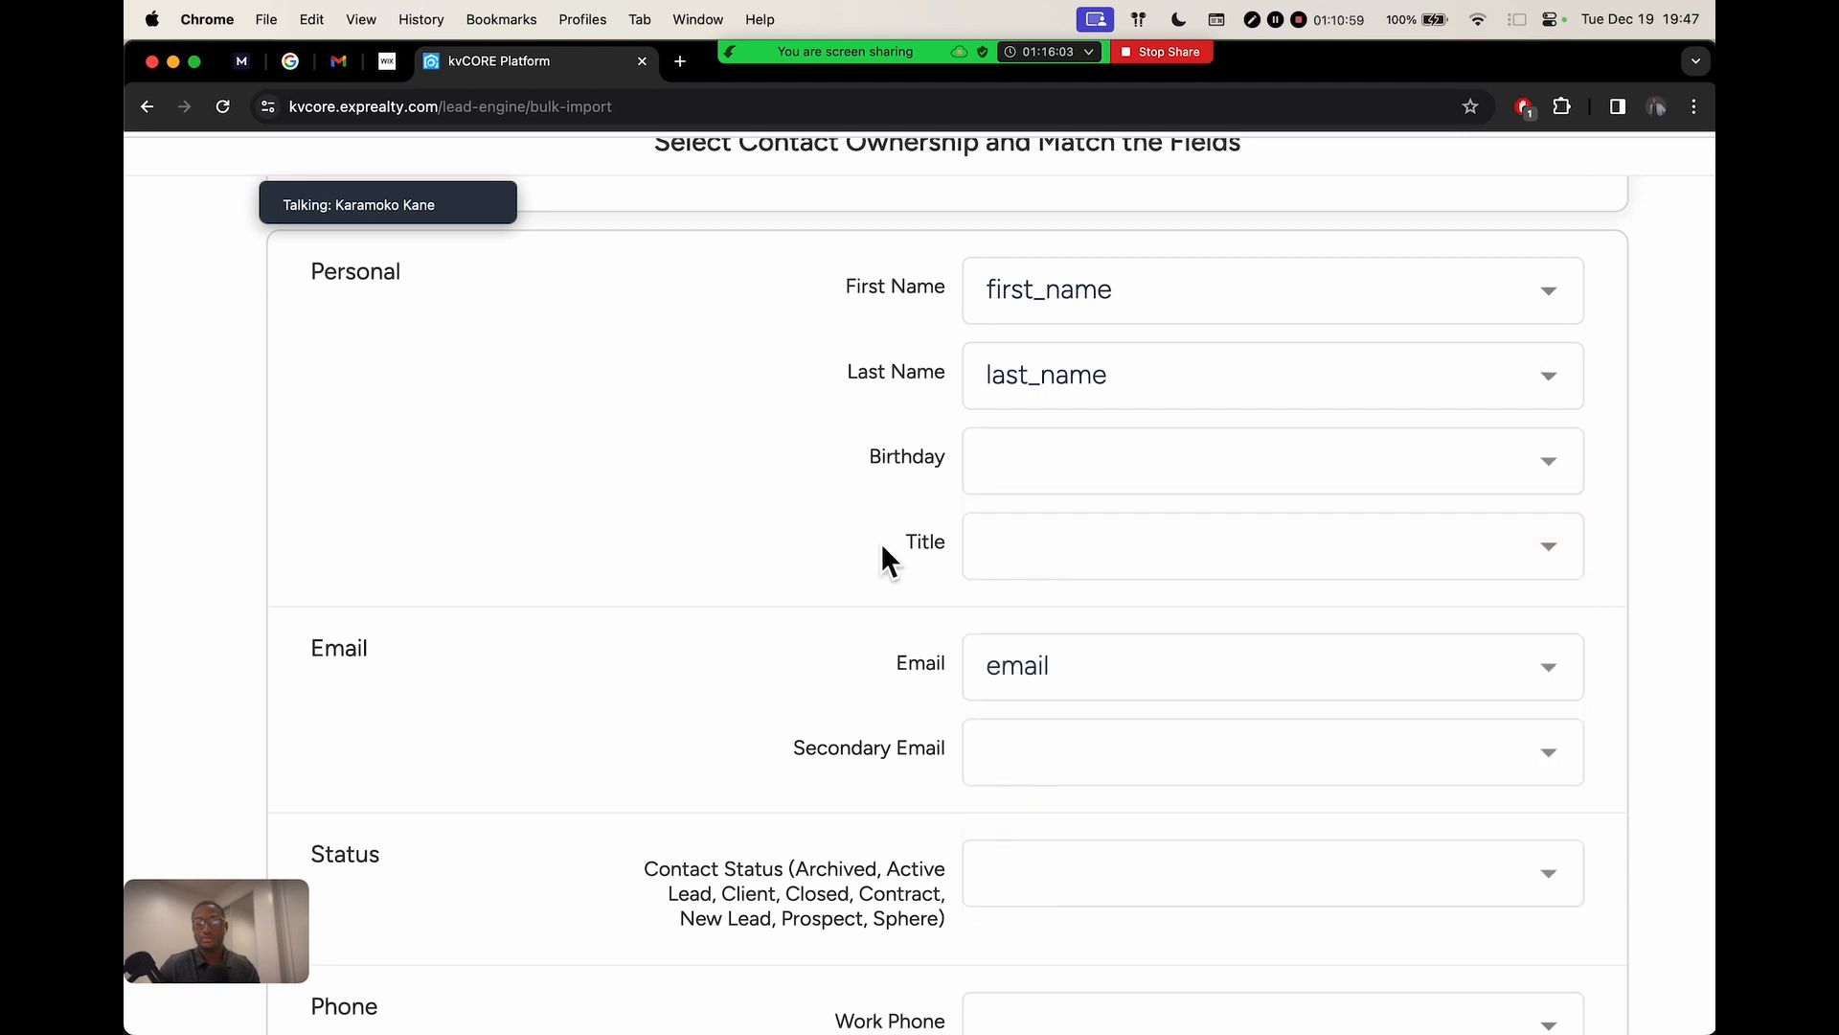
{"action": "left_click", "coordinate": [1064, 460]}
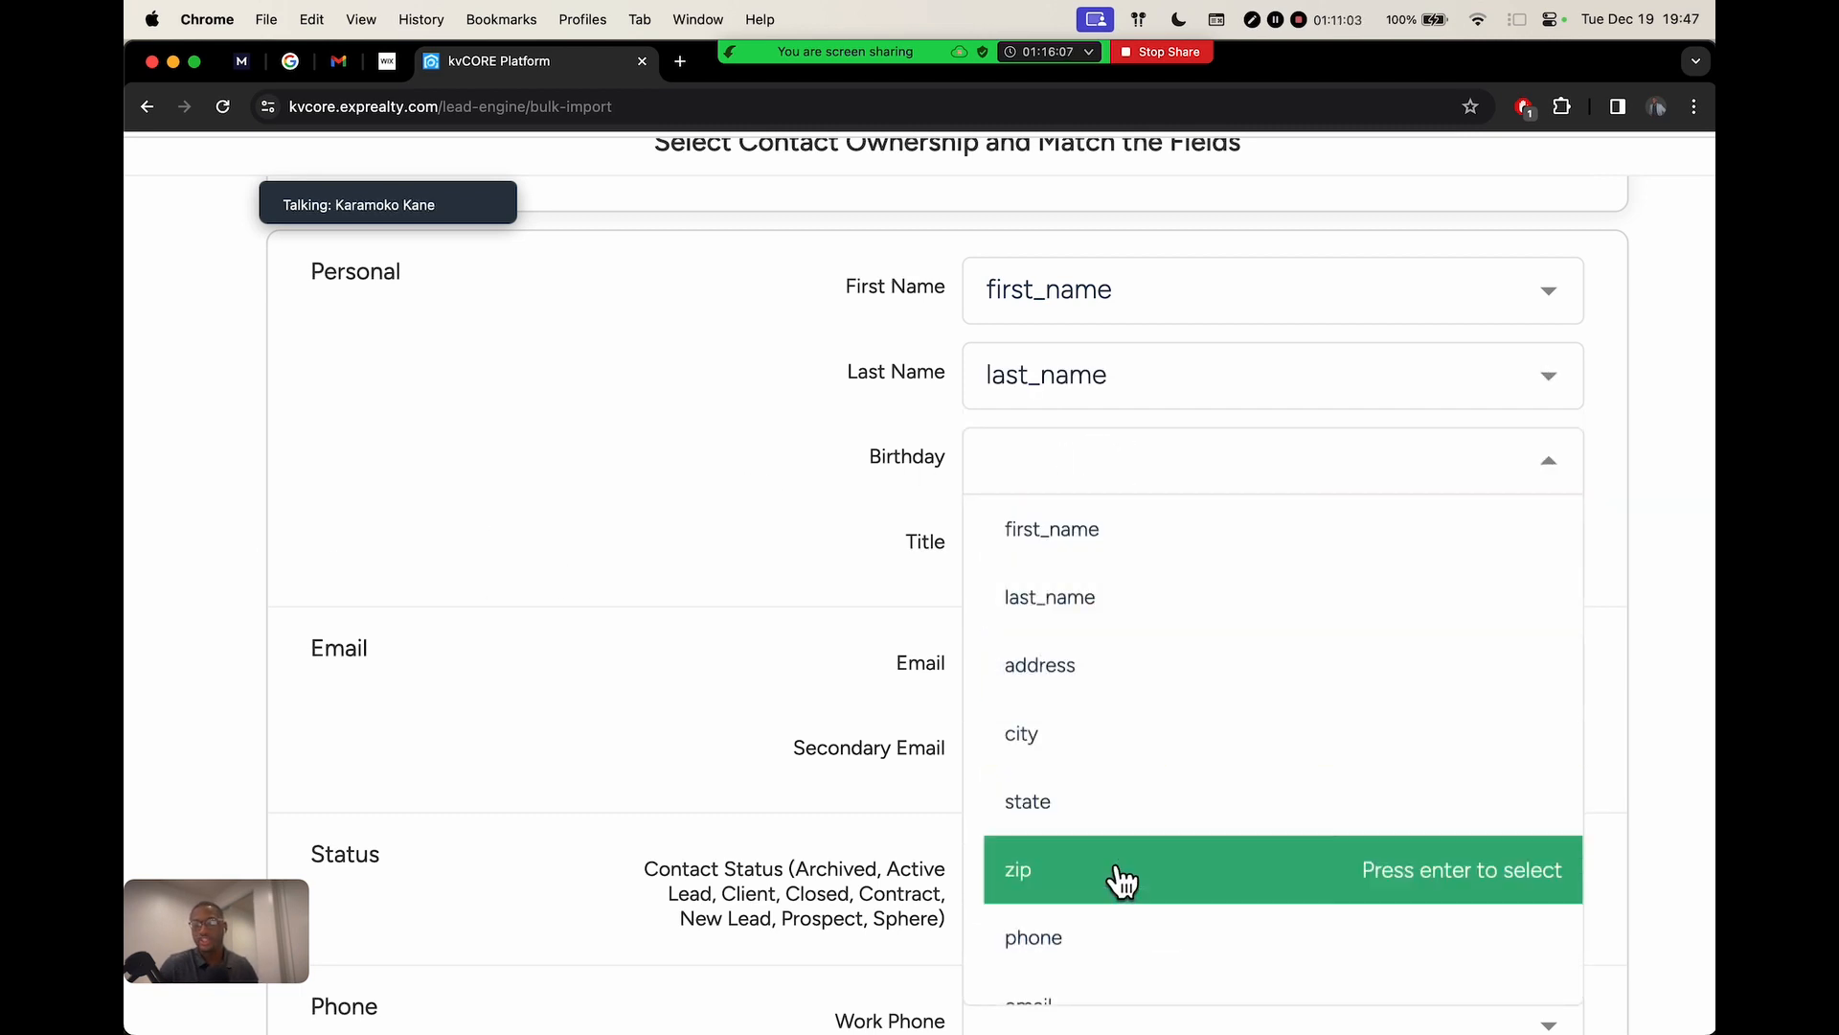
{"action": "scroll", "coordinate": [1152, 834], "scroll_direction": "down", "scroll_amount": 1}
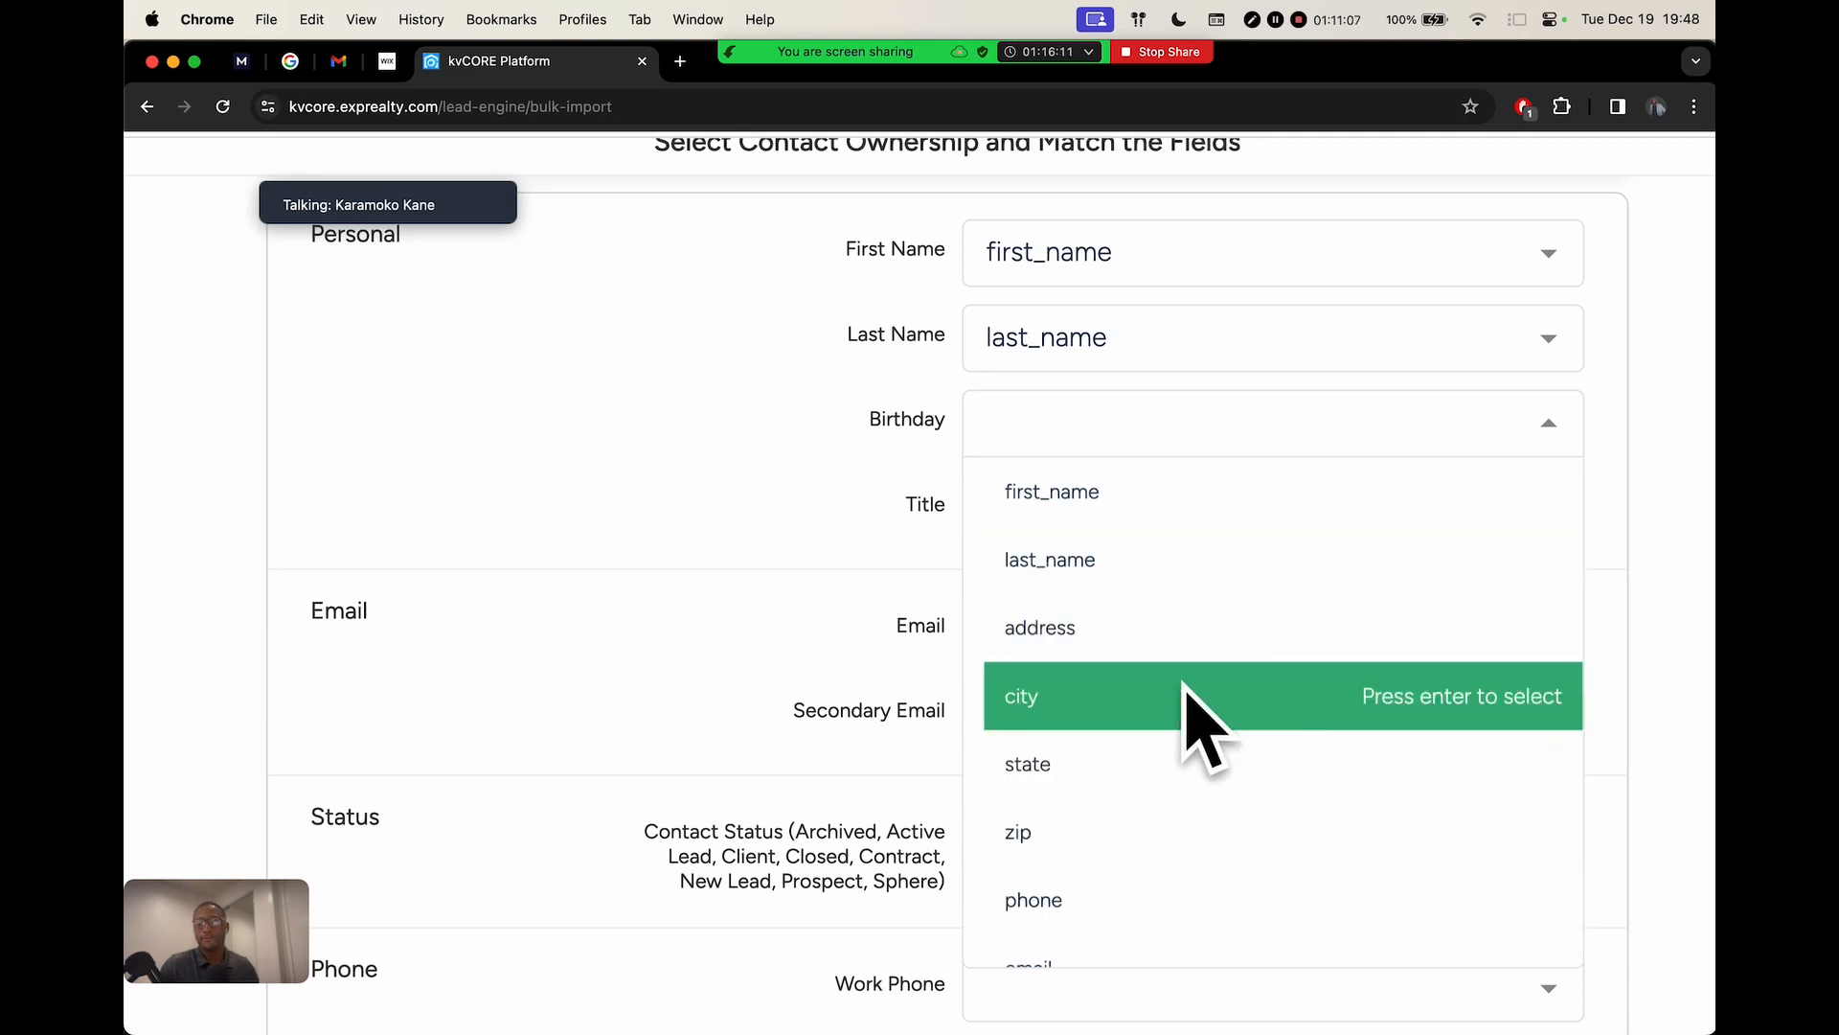
{"action": "left_click", "coordinate": [845, 485]}
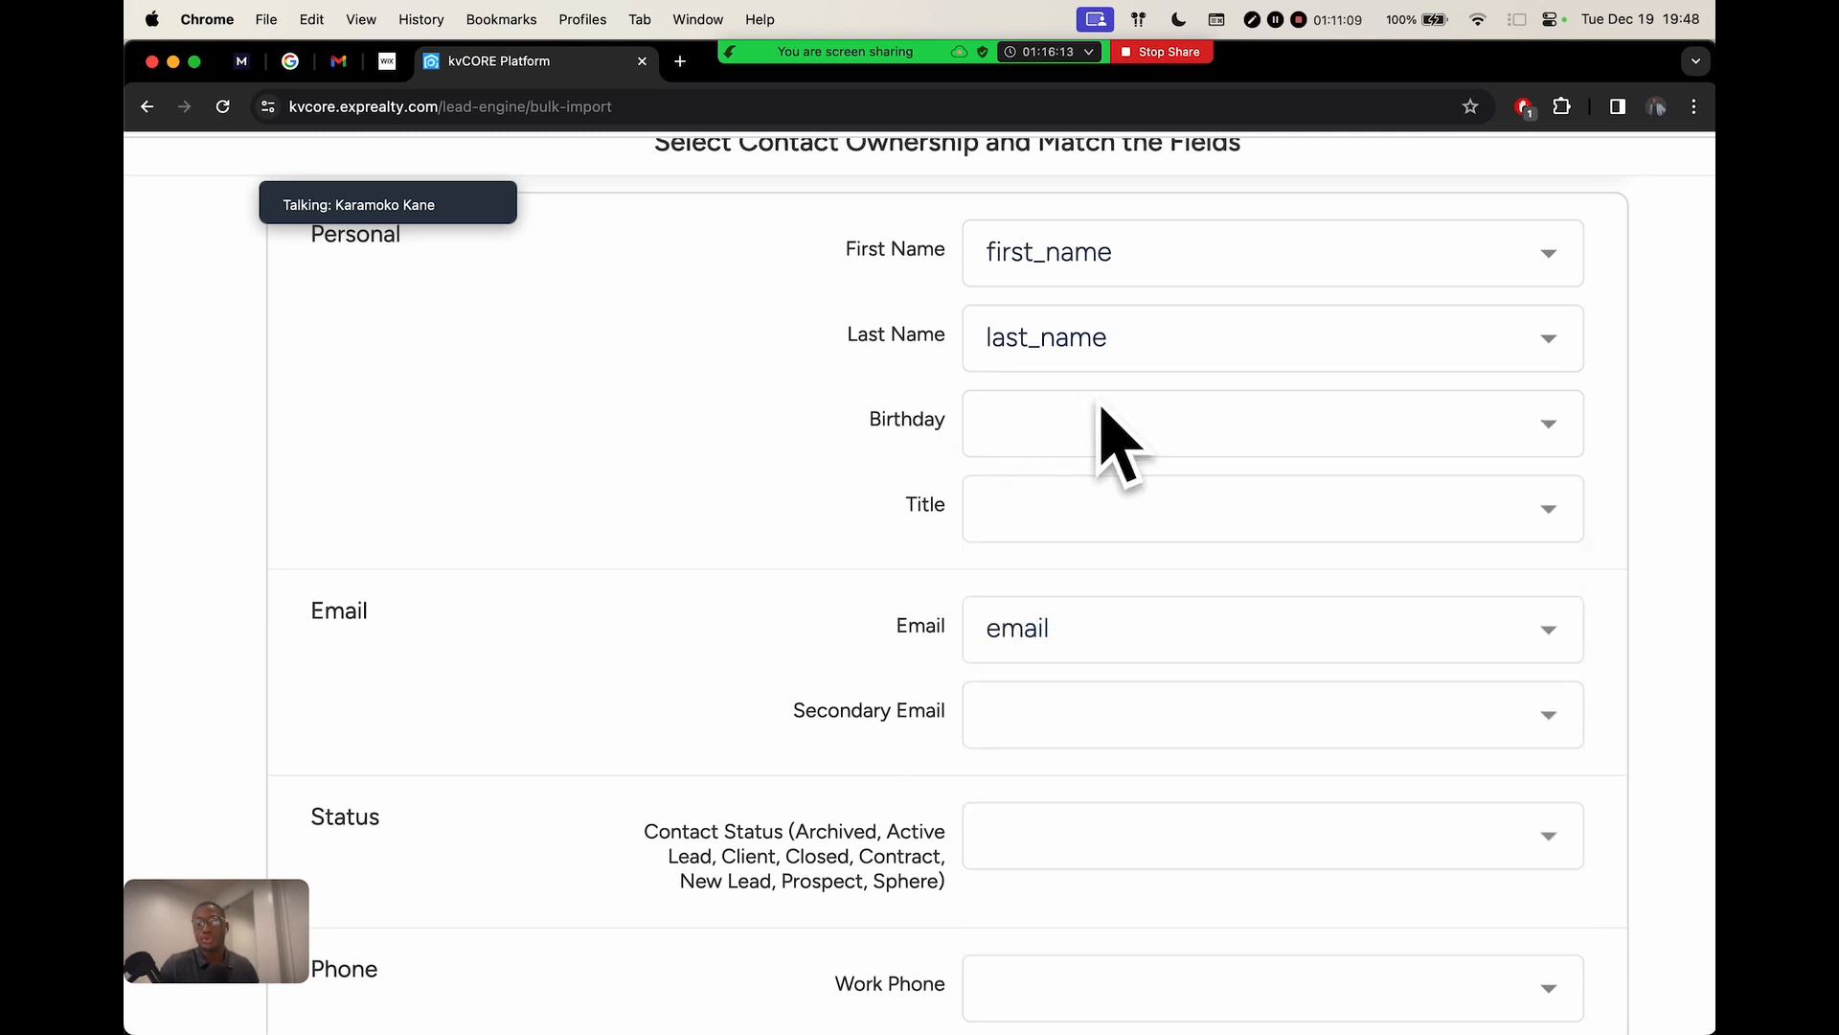
{"action": "scroll", "coordinate": [773, 521], "scroll_direction": "down", "scroll_amount": 4}
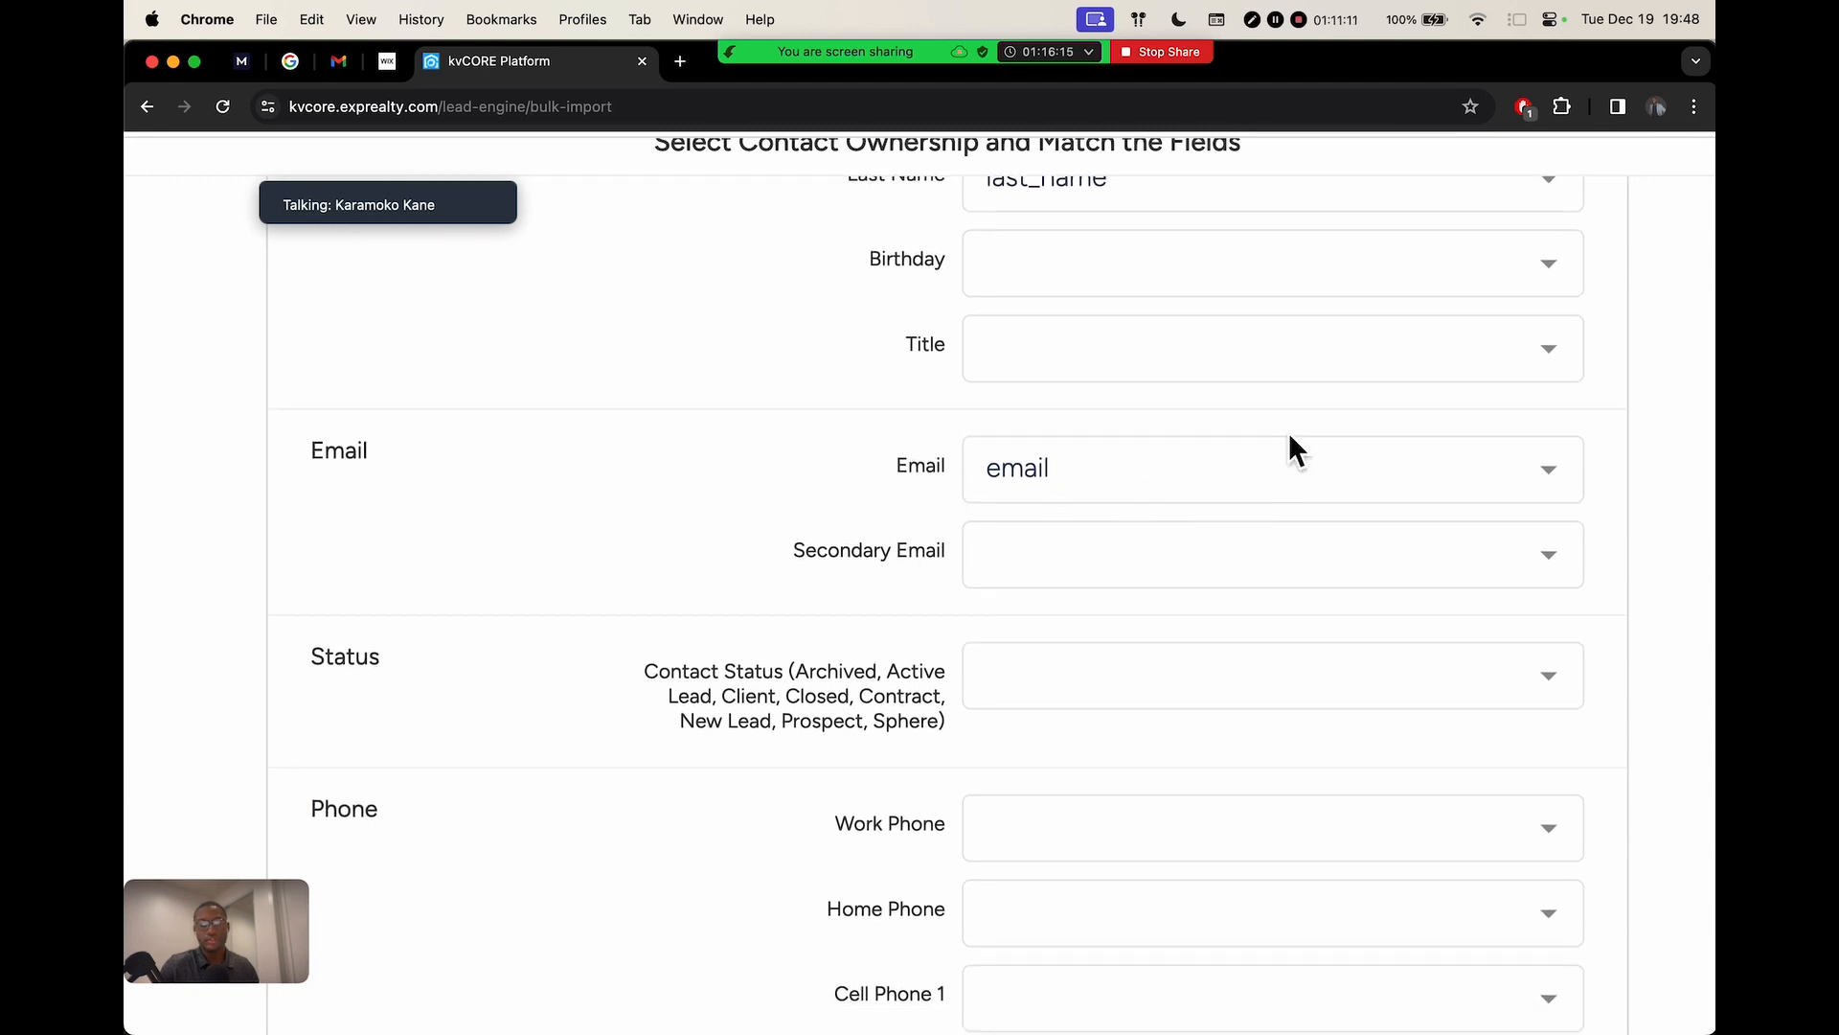
{"action": "scroll", "coordinate": [1246, 460], "scroll_direction": "down", "scroll_amount": 5}
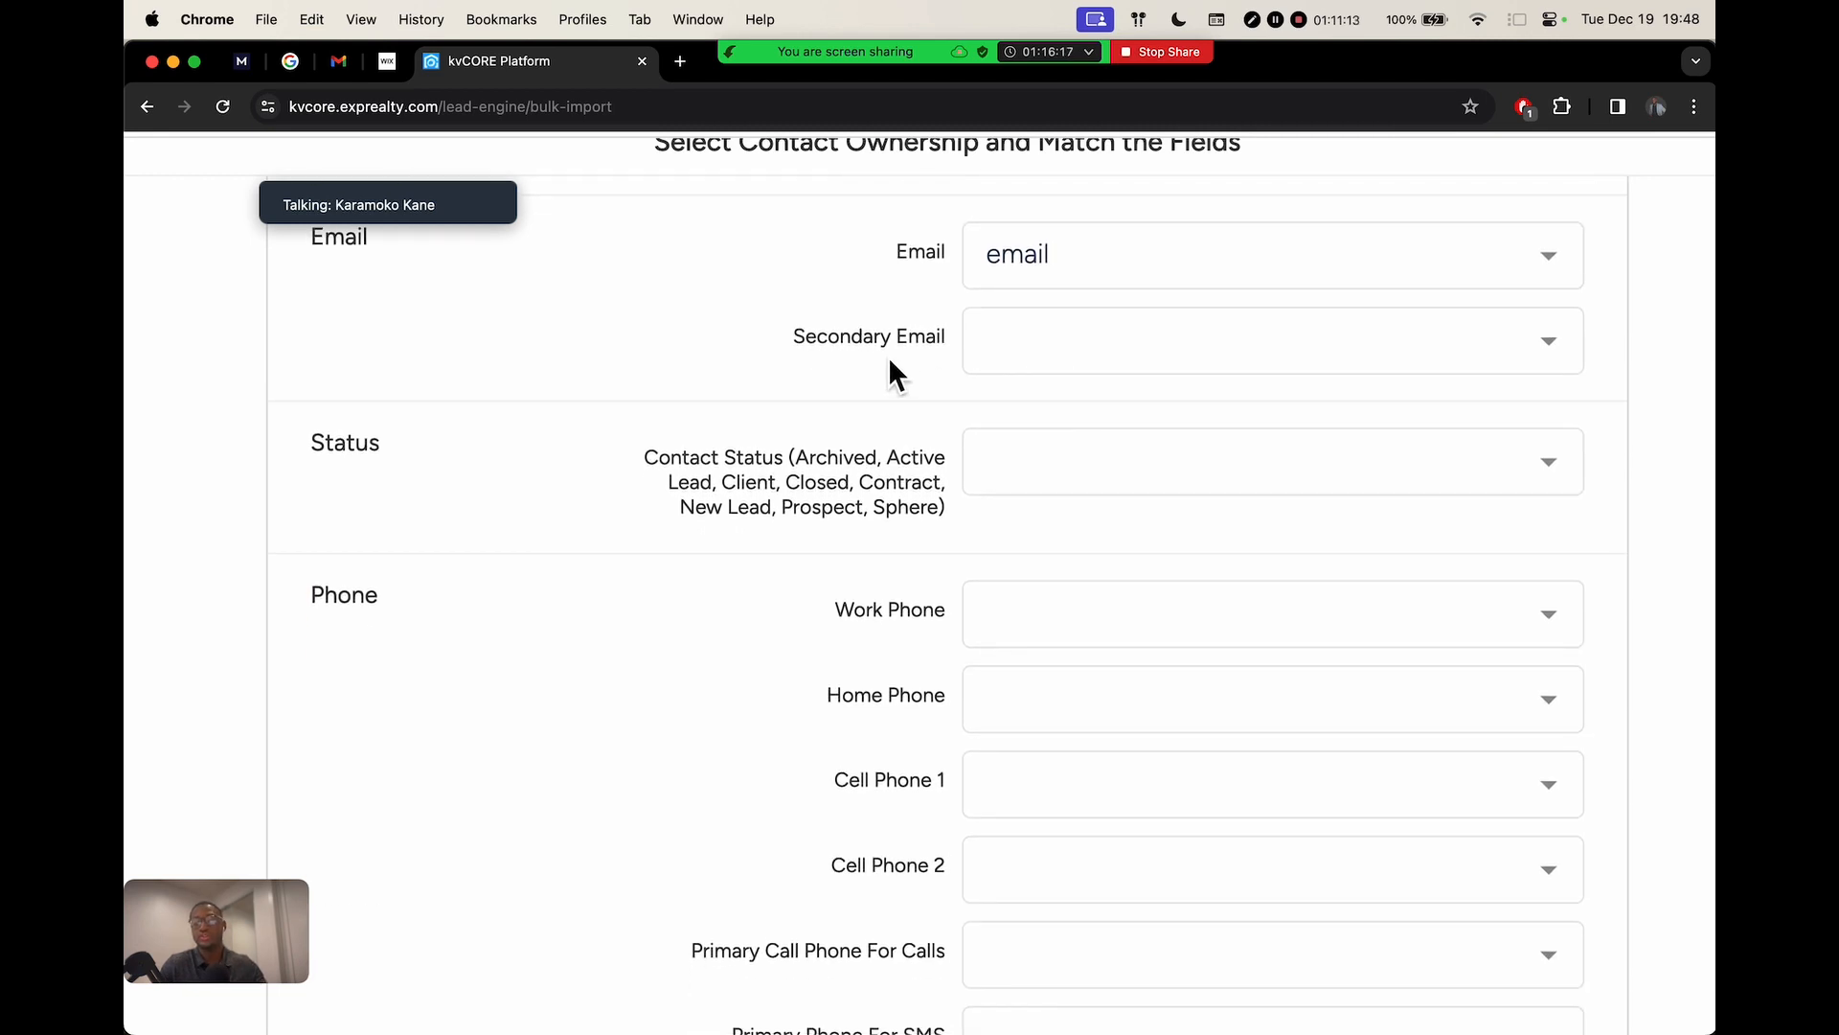
{"action": "left_click", "coordinate": [1026, 338]}
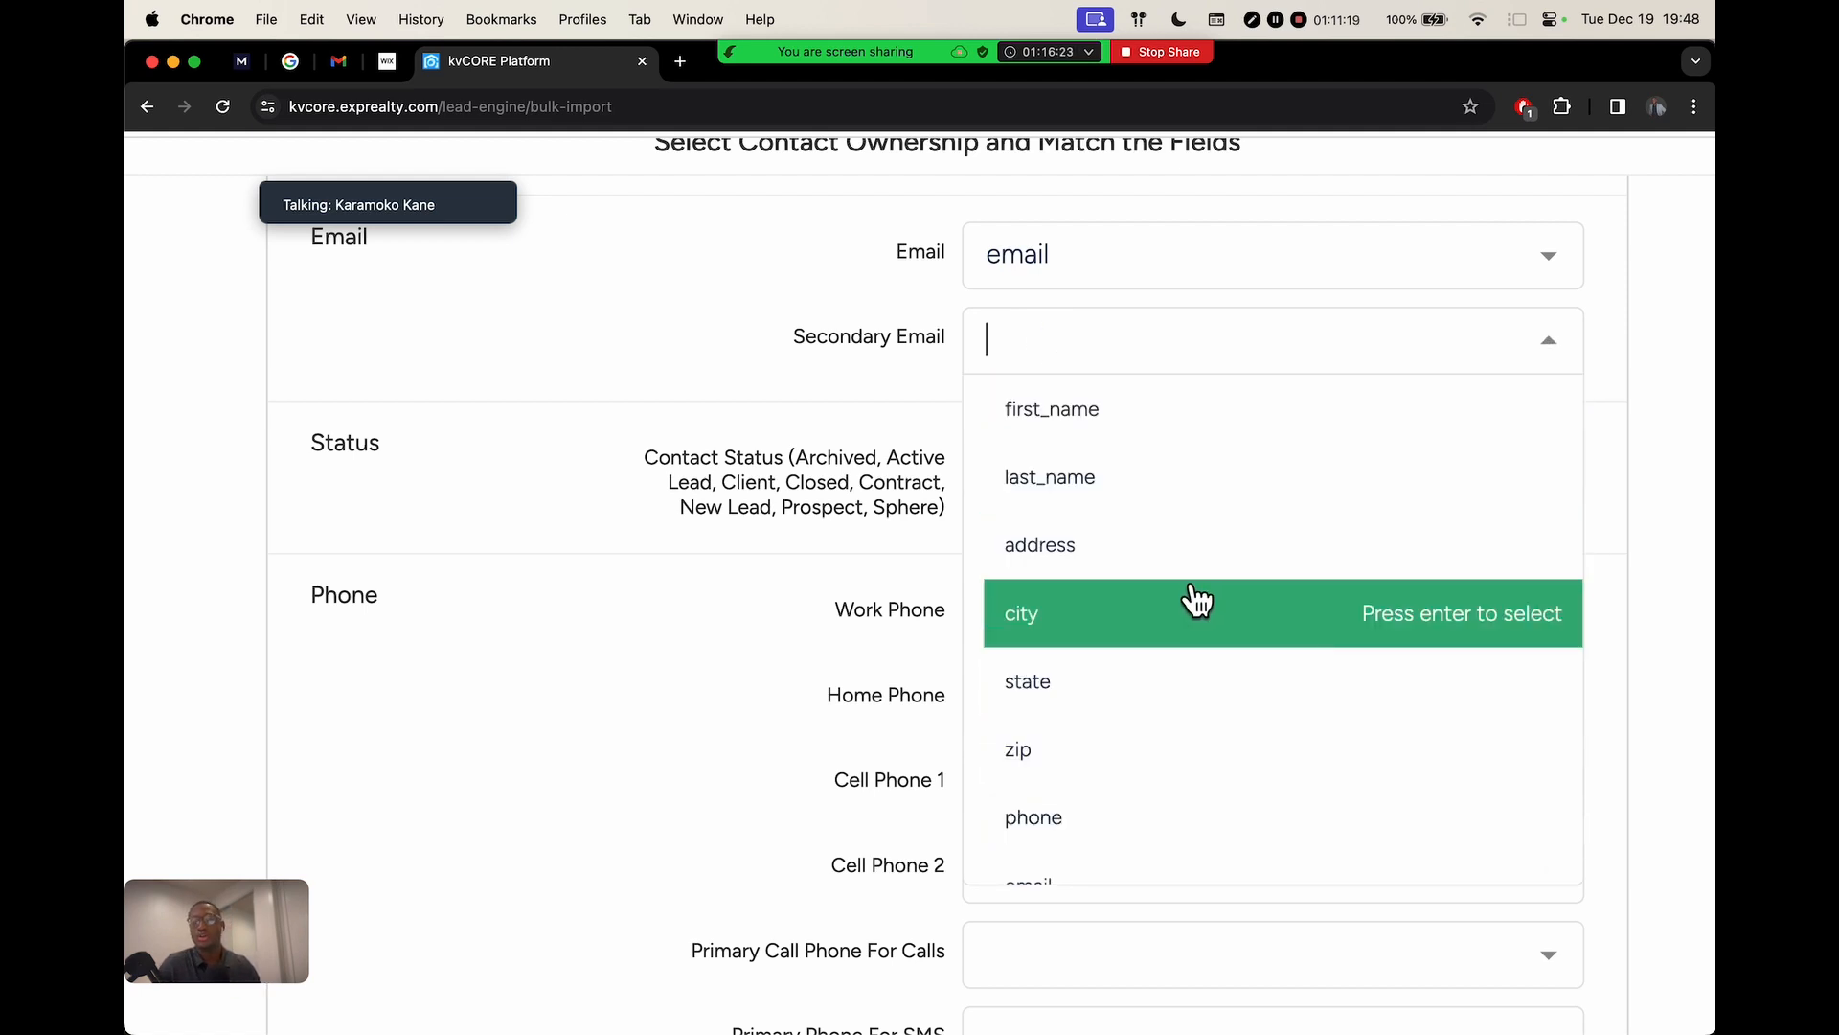
{"action": "left_click", "coordinate": [808, 447]}
{"action": "scroll", "coordinate": [809, 450], "scroll_direction": "down", "scroll_amount": 9}
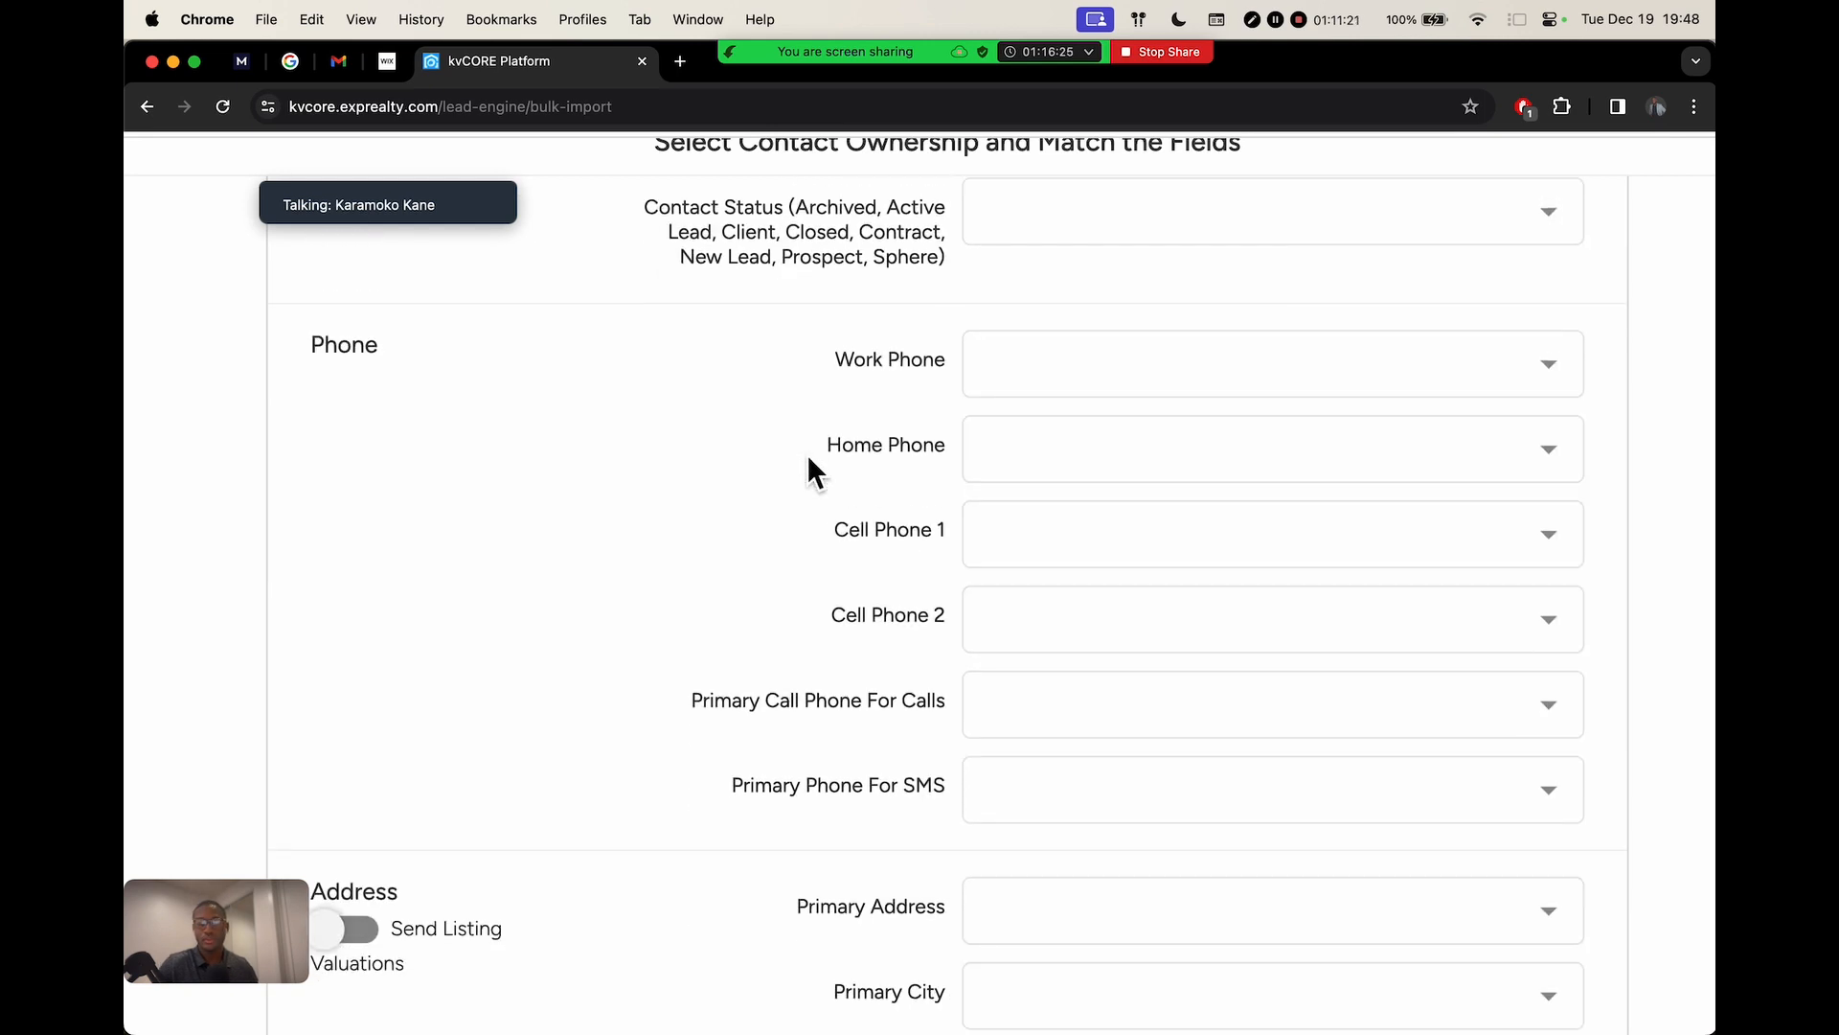
{"action": "scroll", "coordinate": [902, 648], "scroll_direction": "down", "scroll_amount": 20}
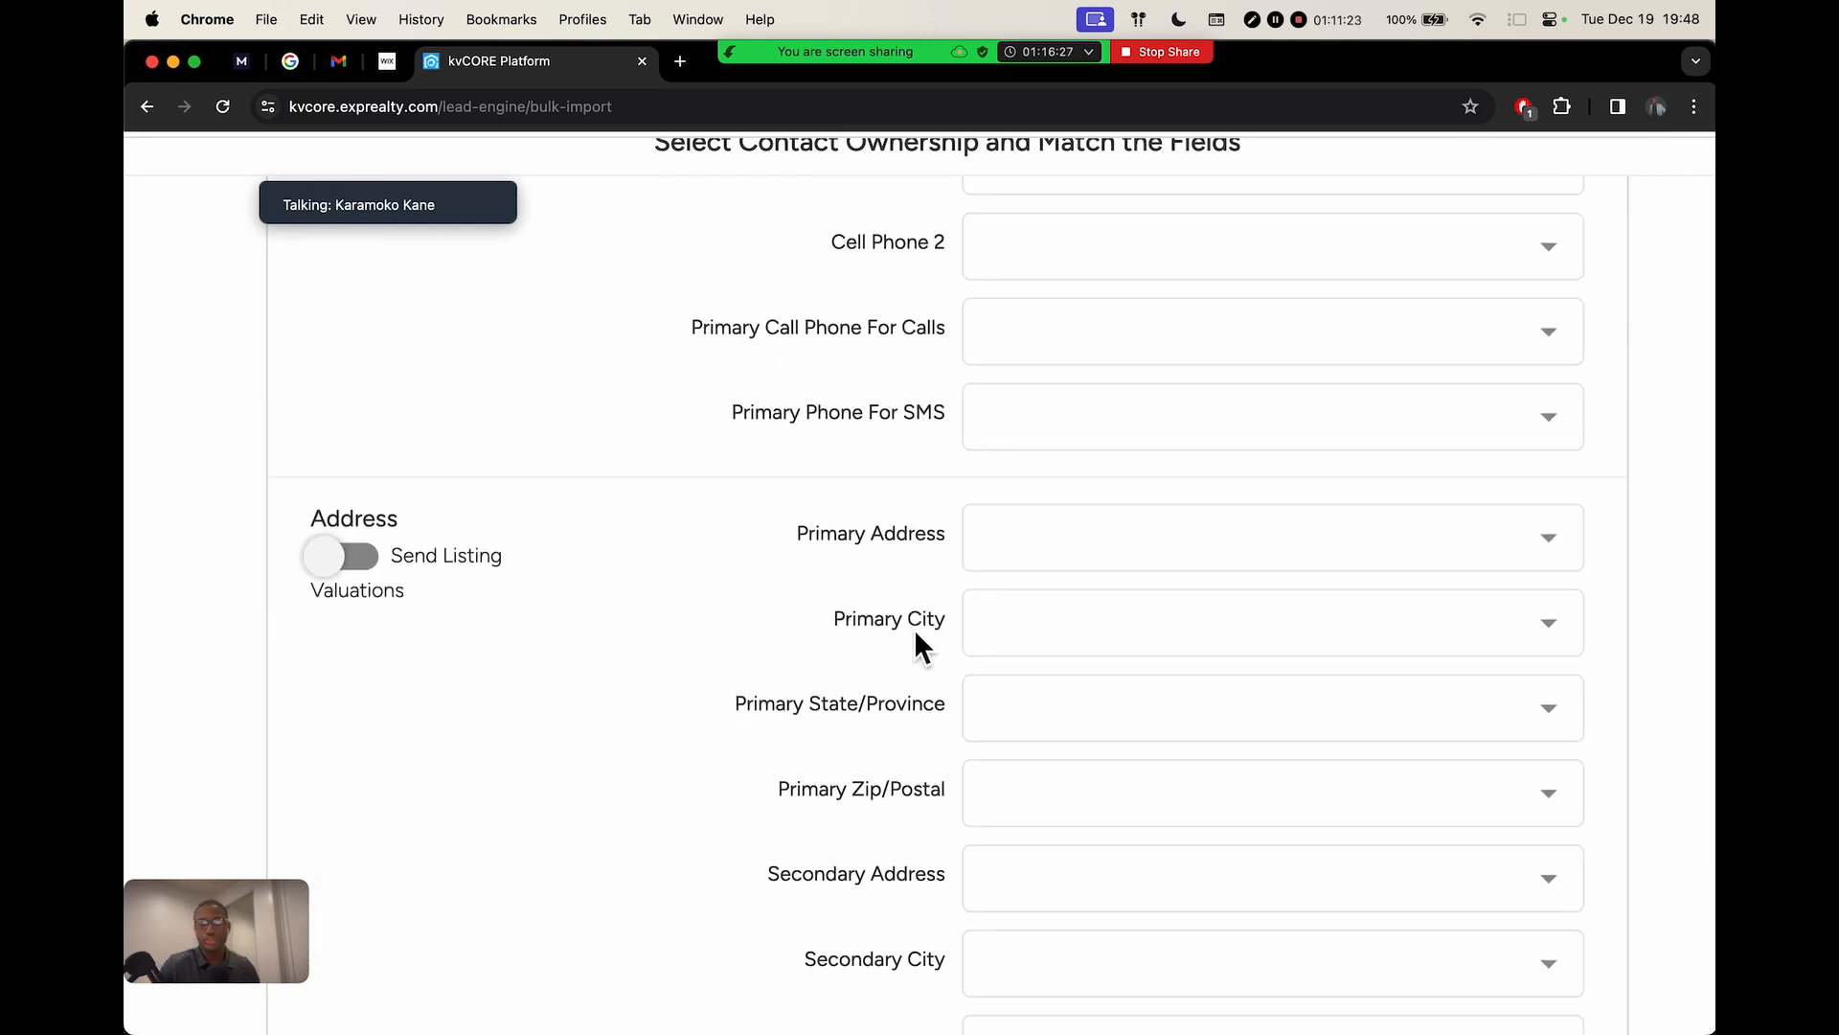
{"action": "scroll", "coordinate": [893, 618], "scroll_direction": "down", "scroll_amount": 5}
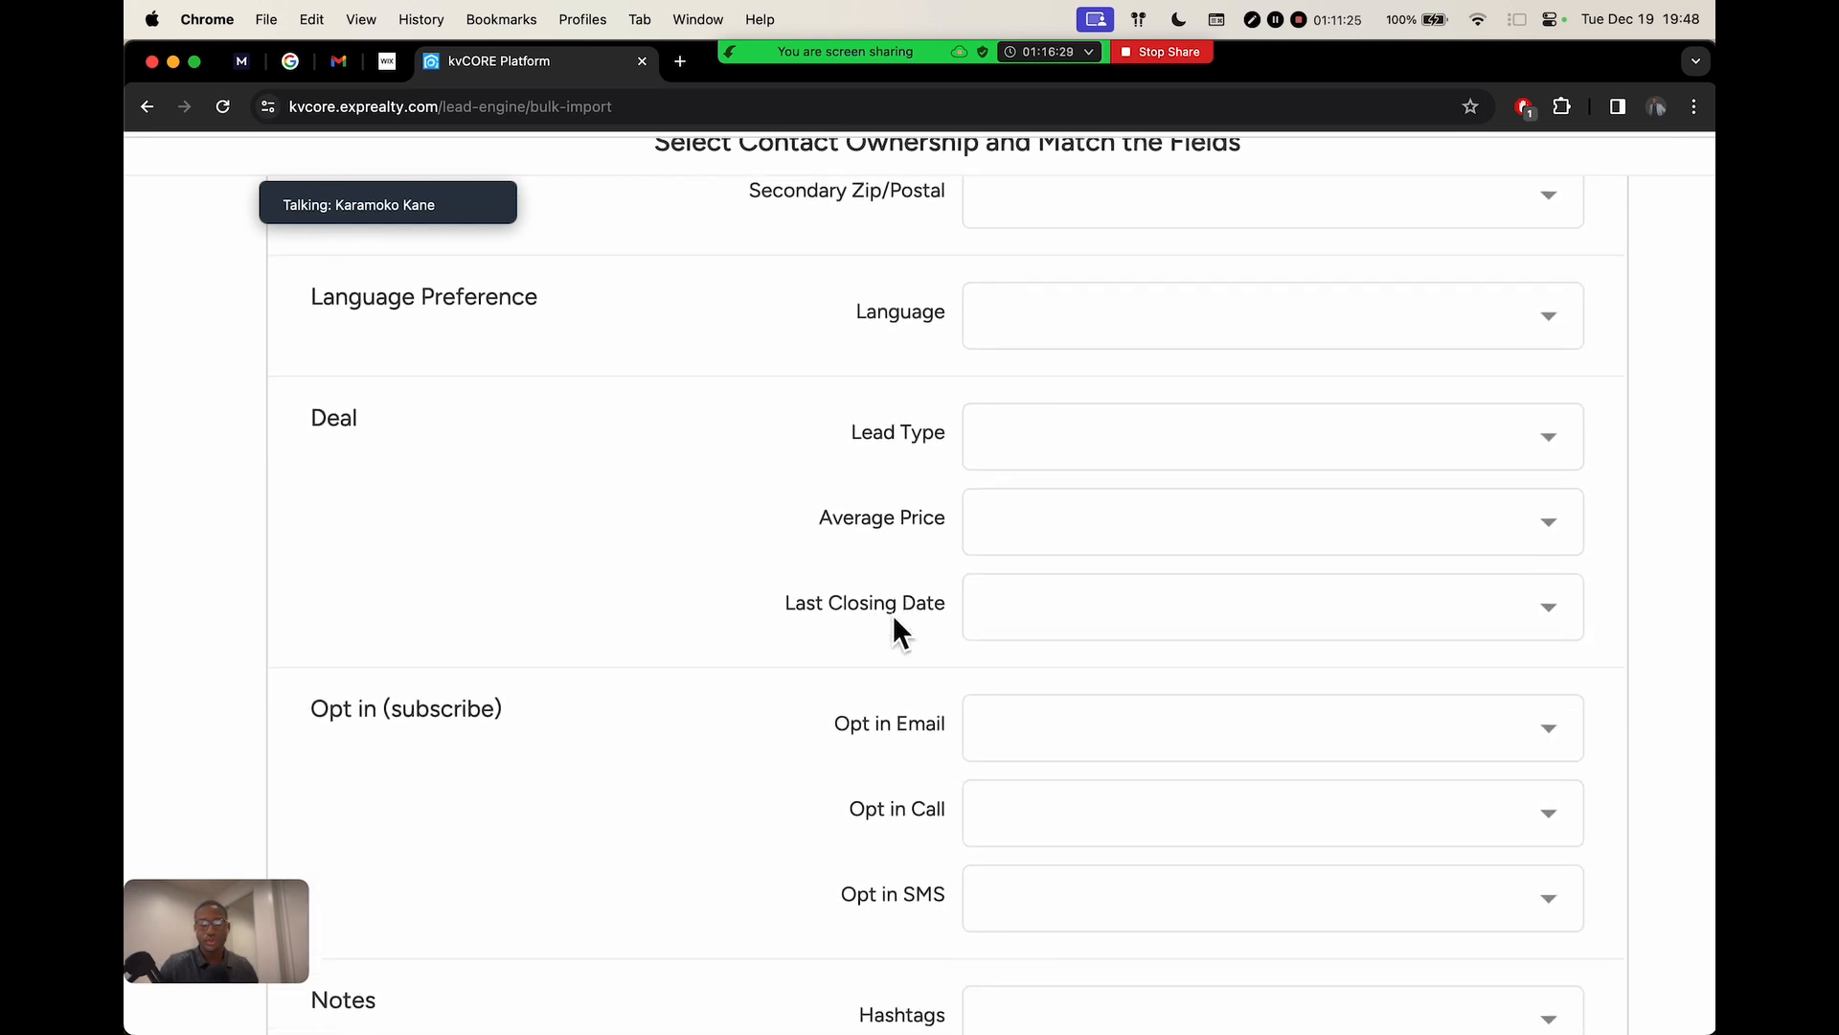
{"action": "scroll", "coordinate": [986, 402], "scroll_direction": "down", "scroll_amount": 10}
{"action": "scroll", "coordinate": [985, 403], "scroll_direction": "down", "scroll_amount": 16}
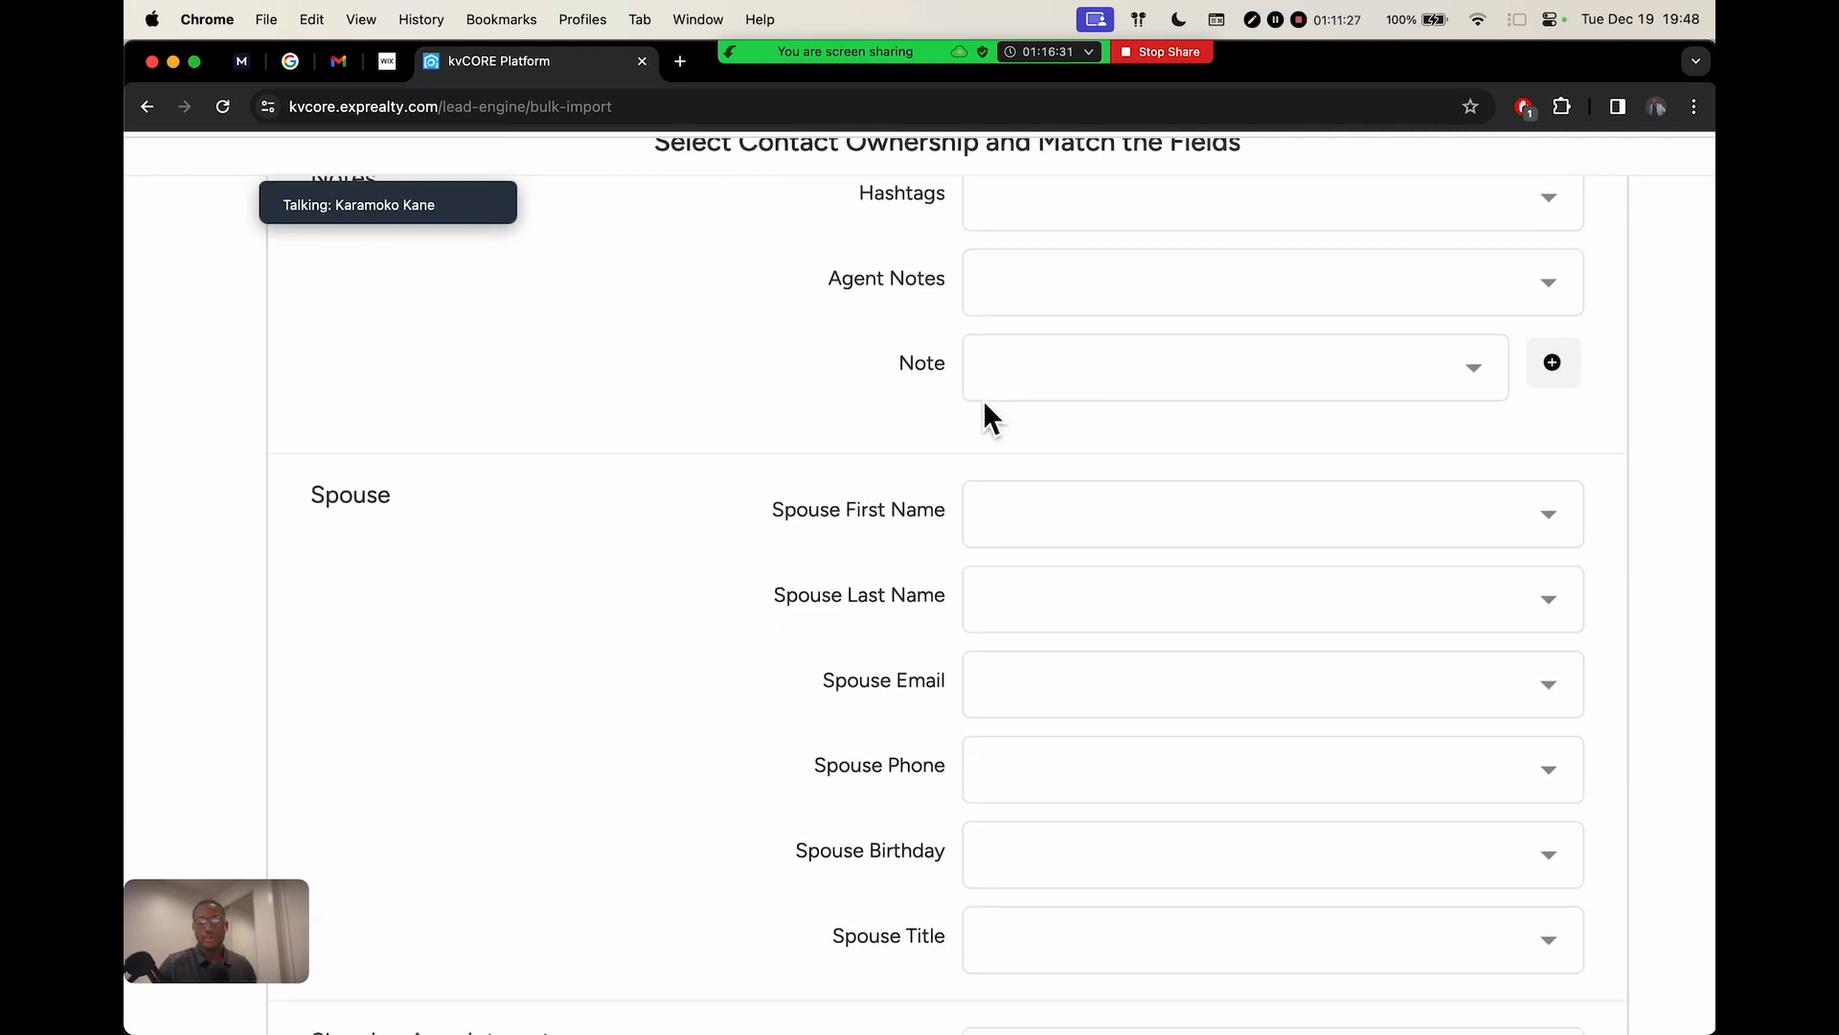
{"action": "scroll", "coordinate": [981, 401], "scroll_direction": "up", "scroll_amount": 1}
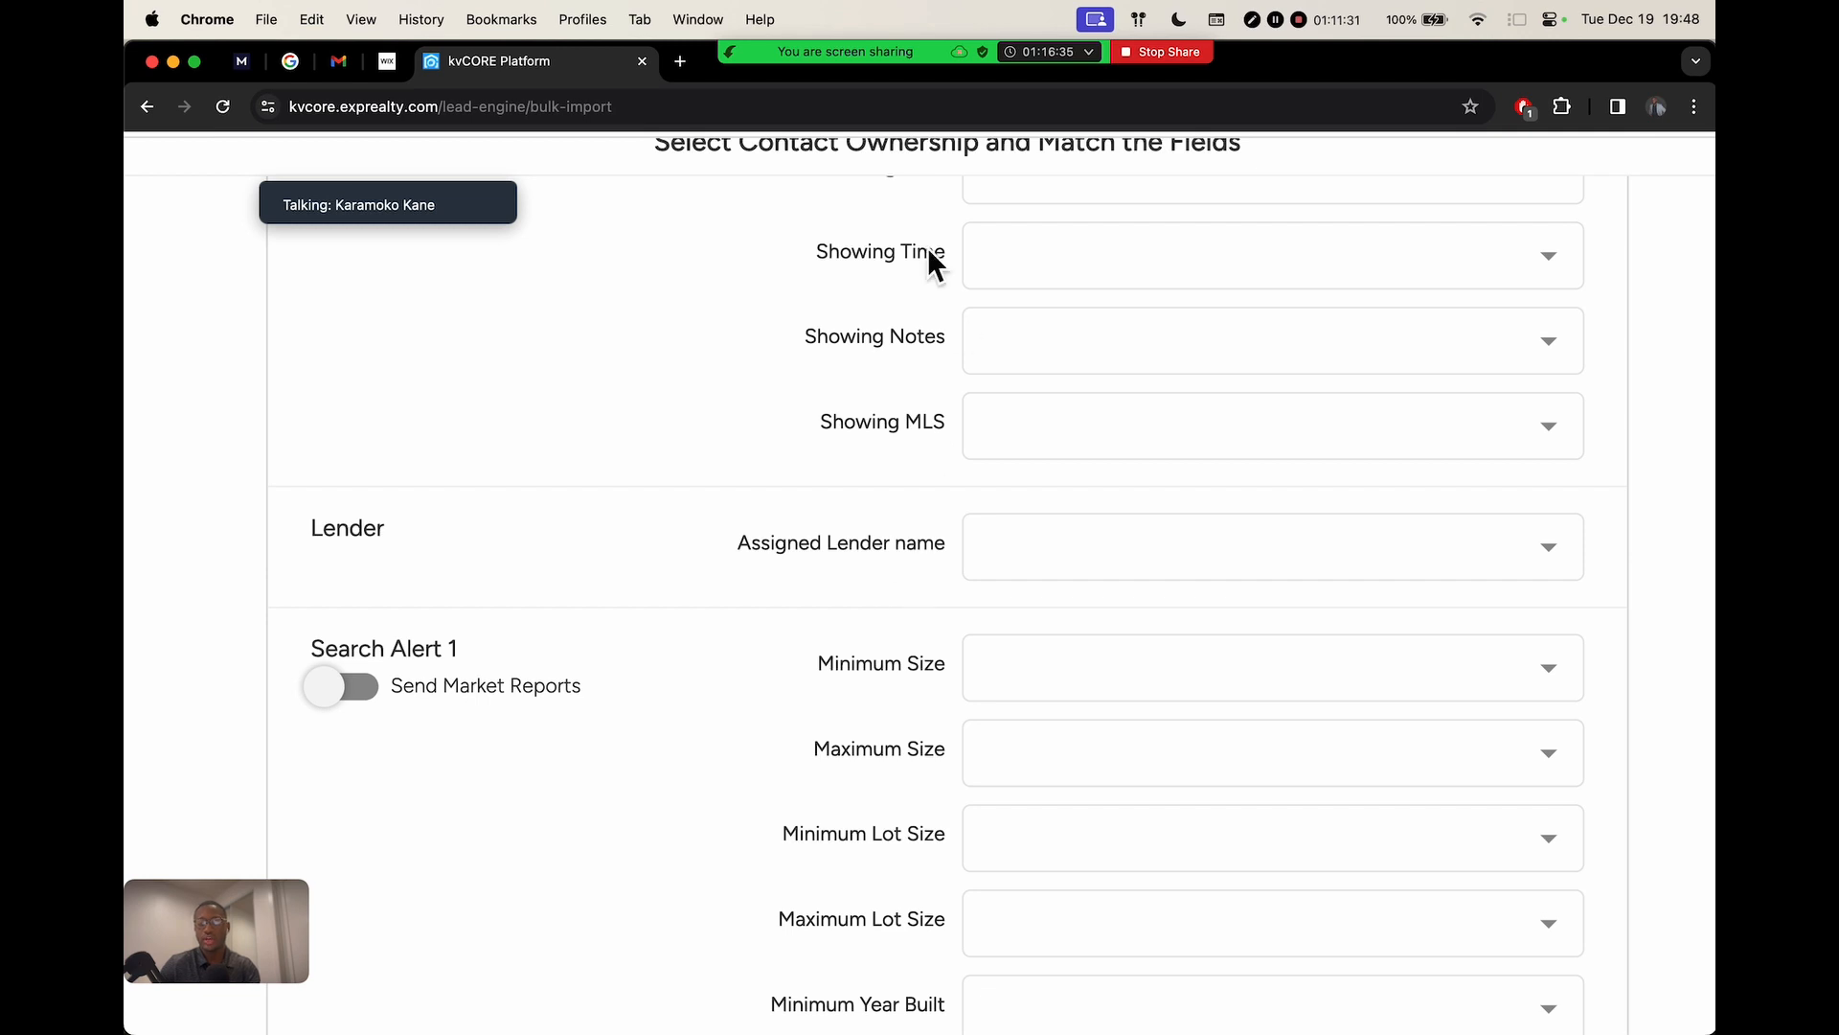
{"action": "scroll", "coordinate": [825, 444], "scroll_direction": "down", "scroll_amount": 3}
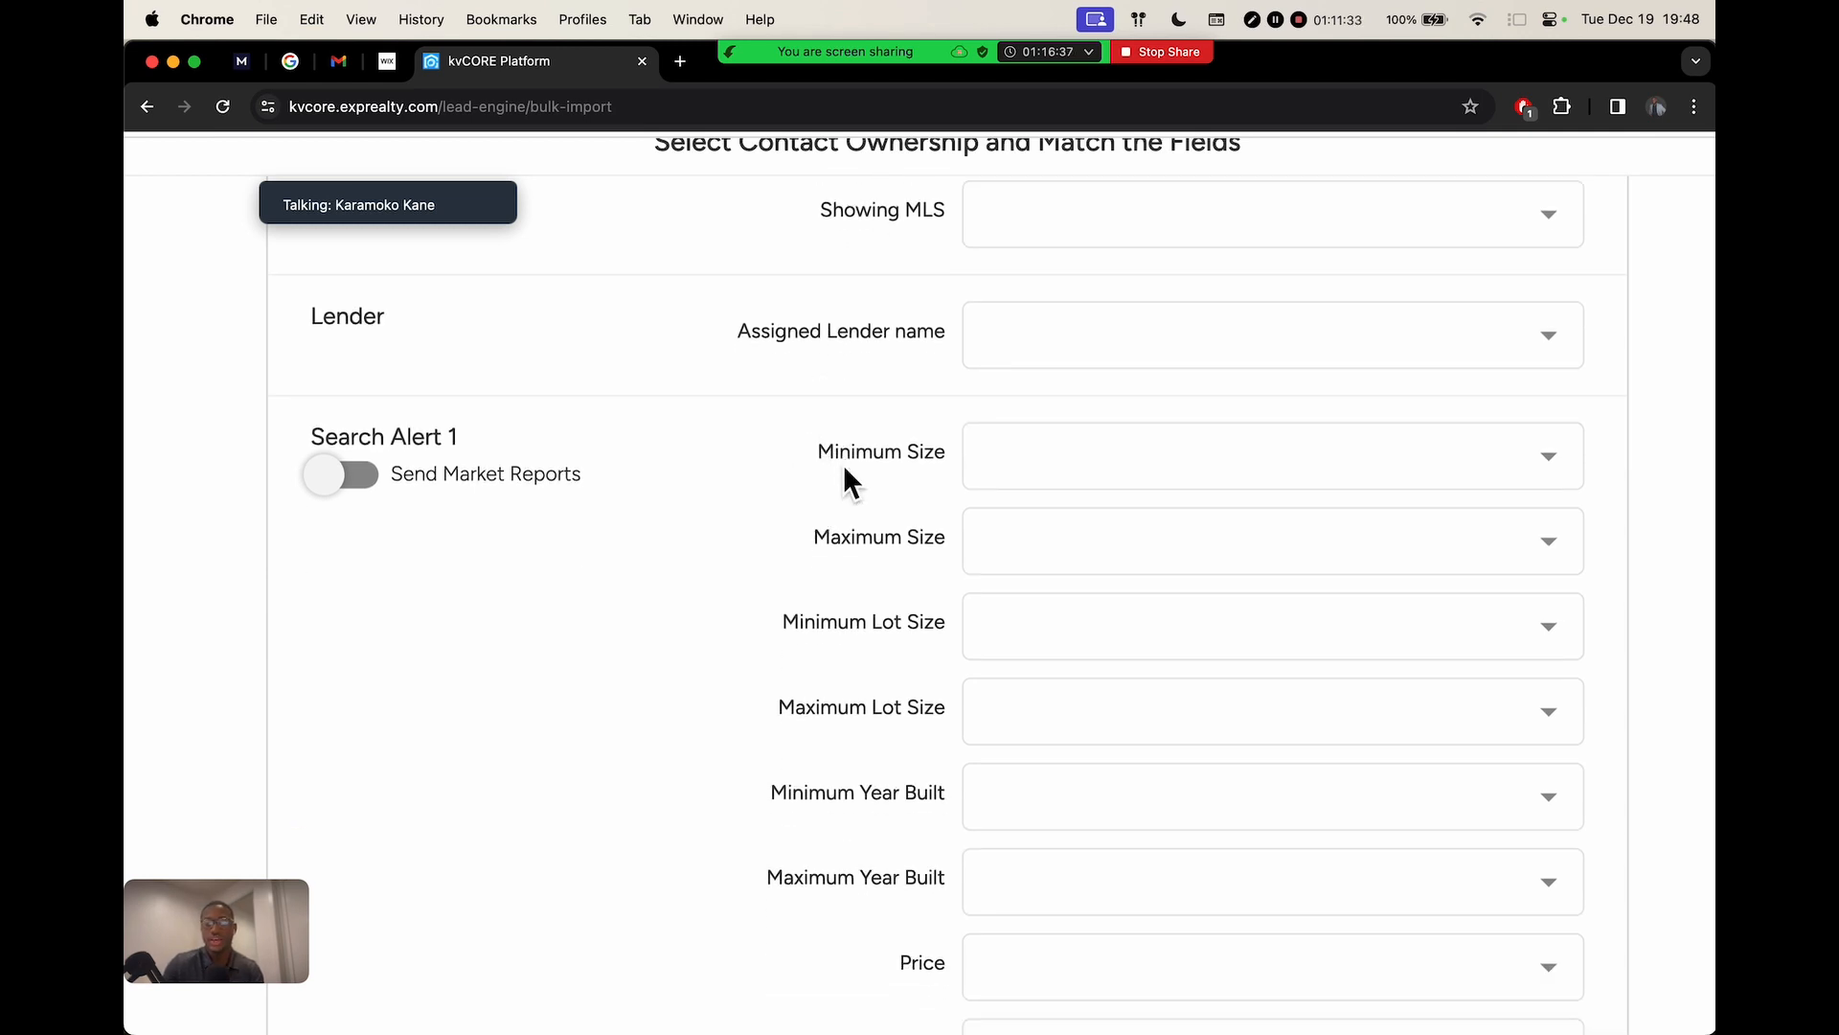
{"action": "scroll", "coordinate": [845, 469], "scroll_direction": "down", "scroll_amount": 5}
{"action": "scroll", "coordinate": [846, 469], "scroll_direction": "down", "scroll_amount": 20}
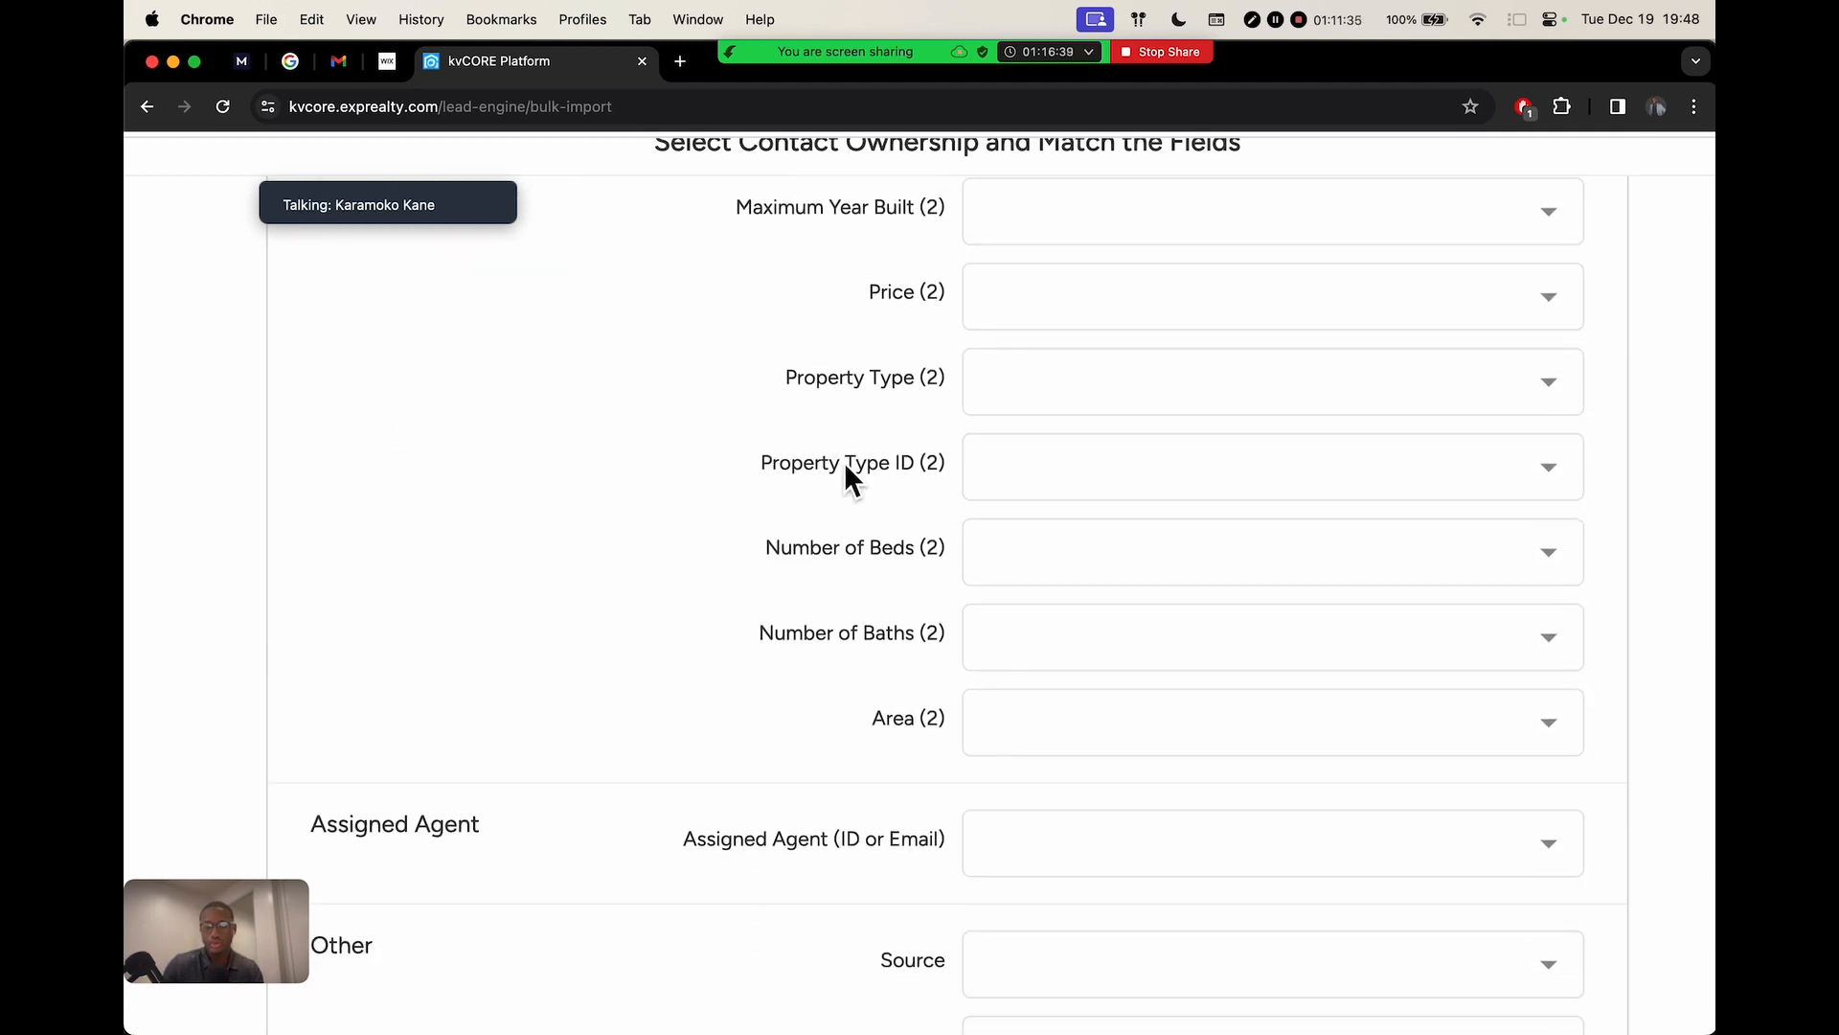
{"action": "scroll", "coordinate": [844, 468], "scroll_direction": "down", "scroll_amount": 5}
{"action": "scroll", "coordinate": [844, 467], "scroll_direction": "up", "scroll_amount": 15}
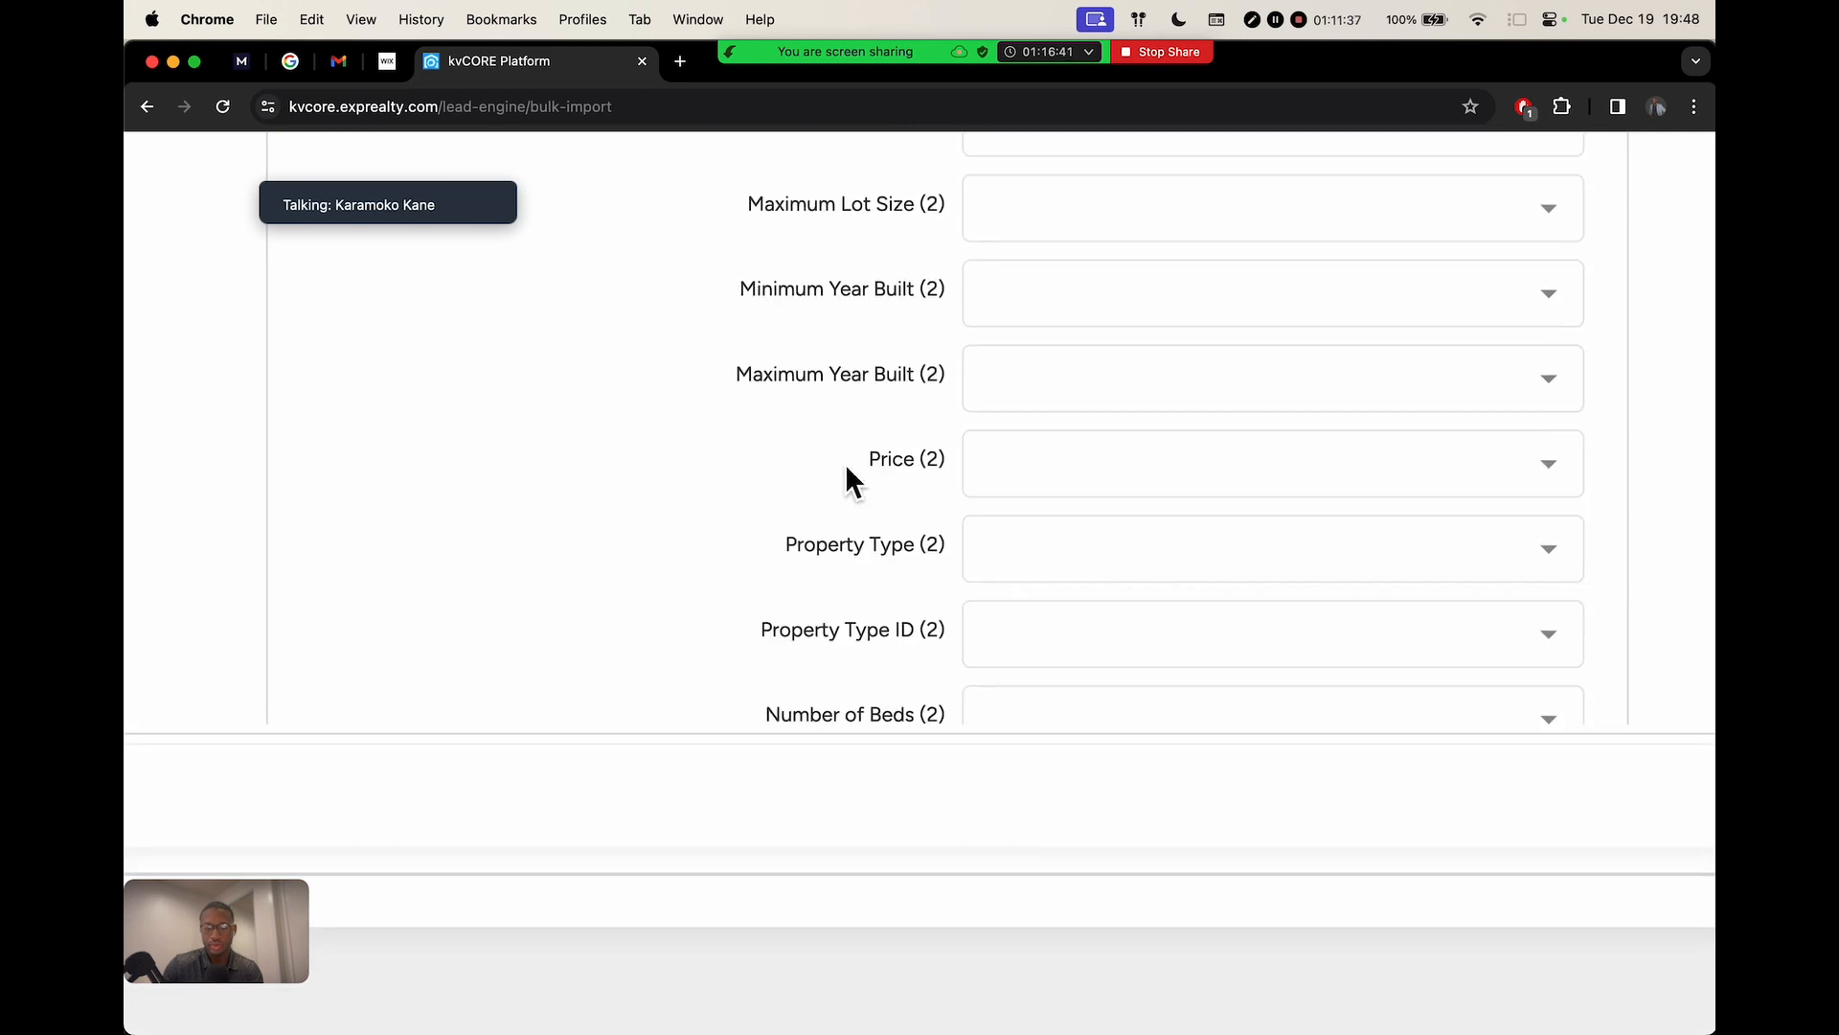
{"action": "scroll", "coordinate": [849, 479], "scroll_direction": "up", "scroll_amount": 5}
{"action": "scroll", "coordinate": [848, 469], "scroll_direction": "up", "scroll_amount": 15}
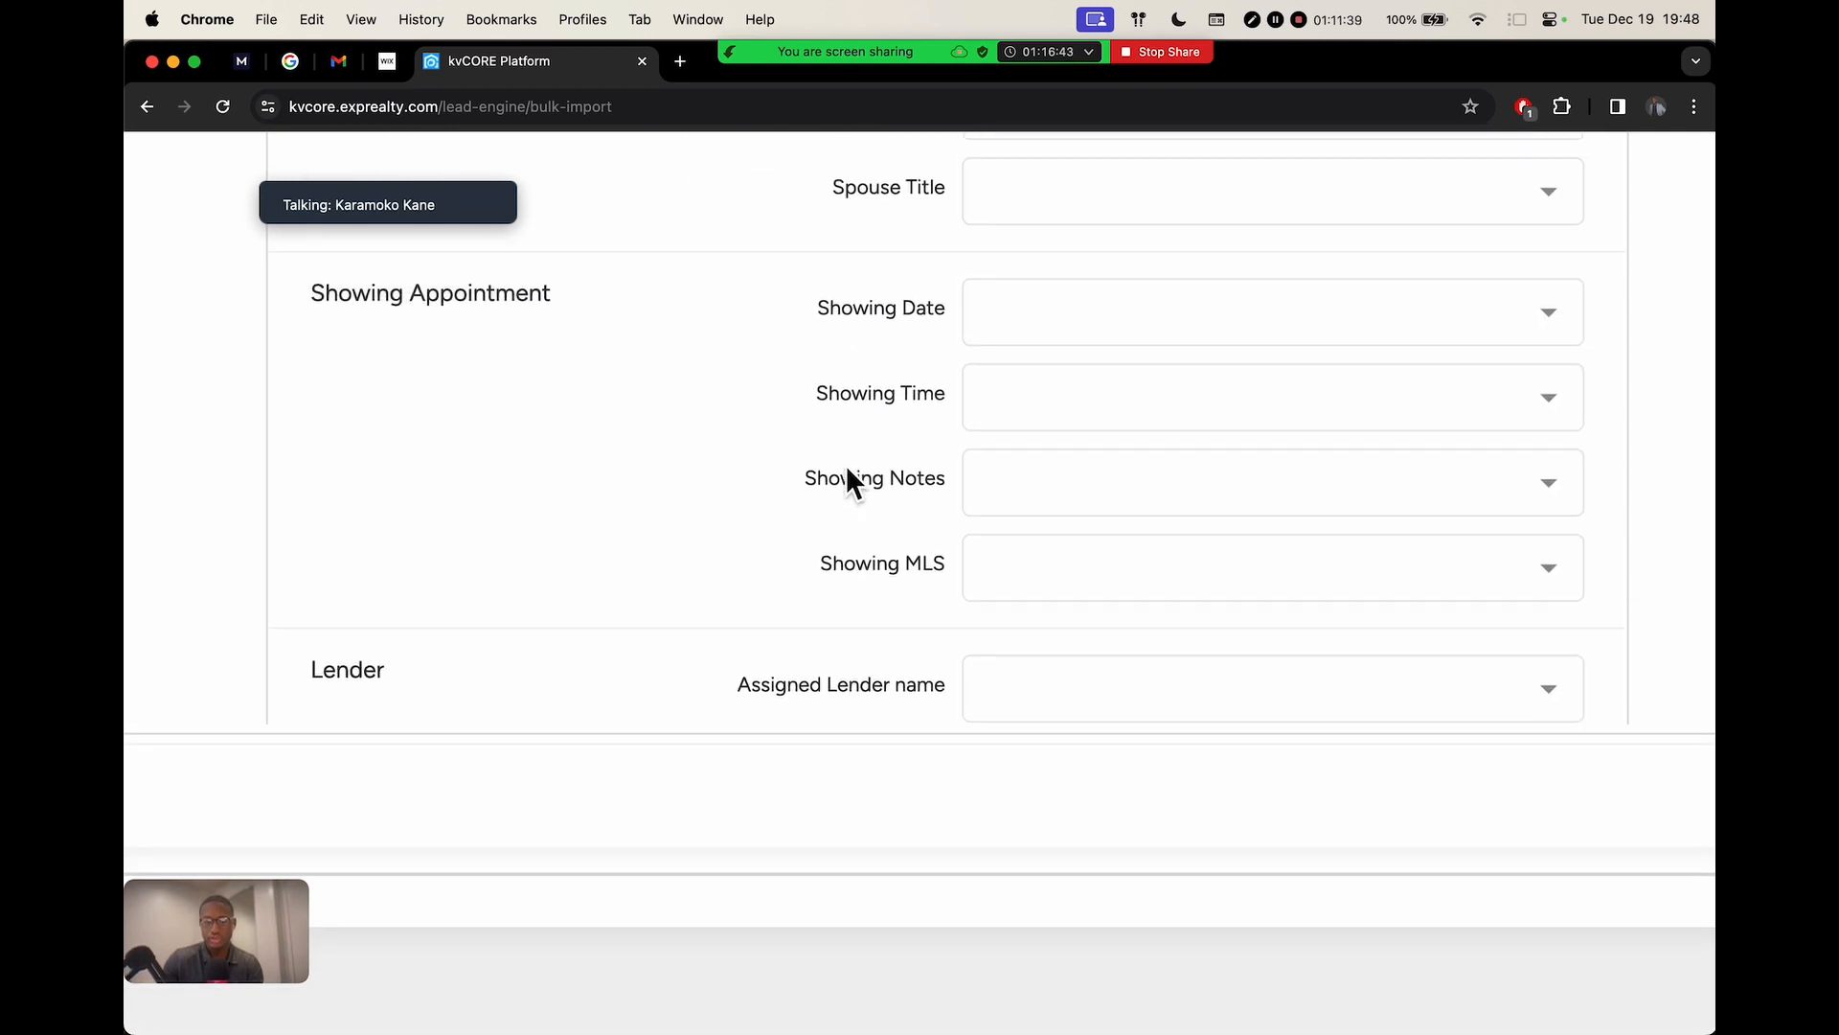
{"action": "scroll", "coordinate": [801, 475], "scroll_direction": "up", "scroll_amount": 2}
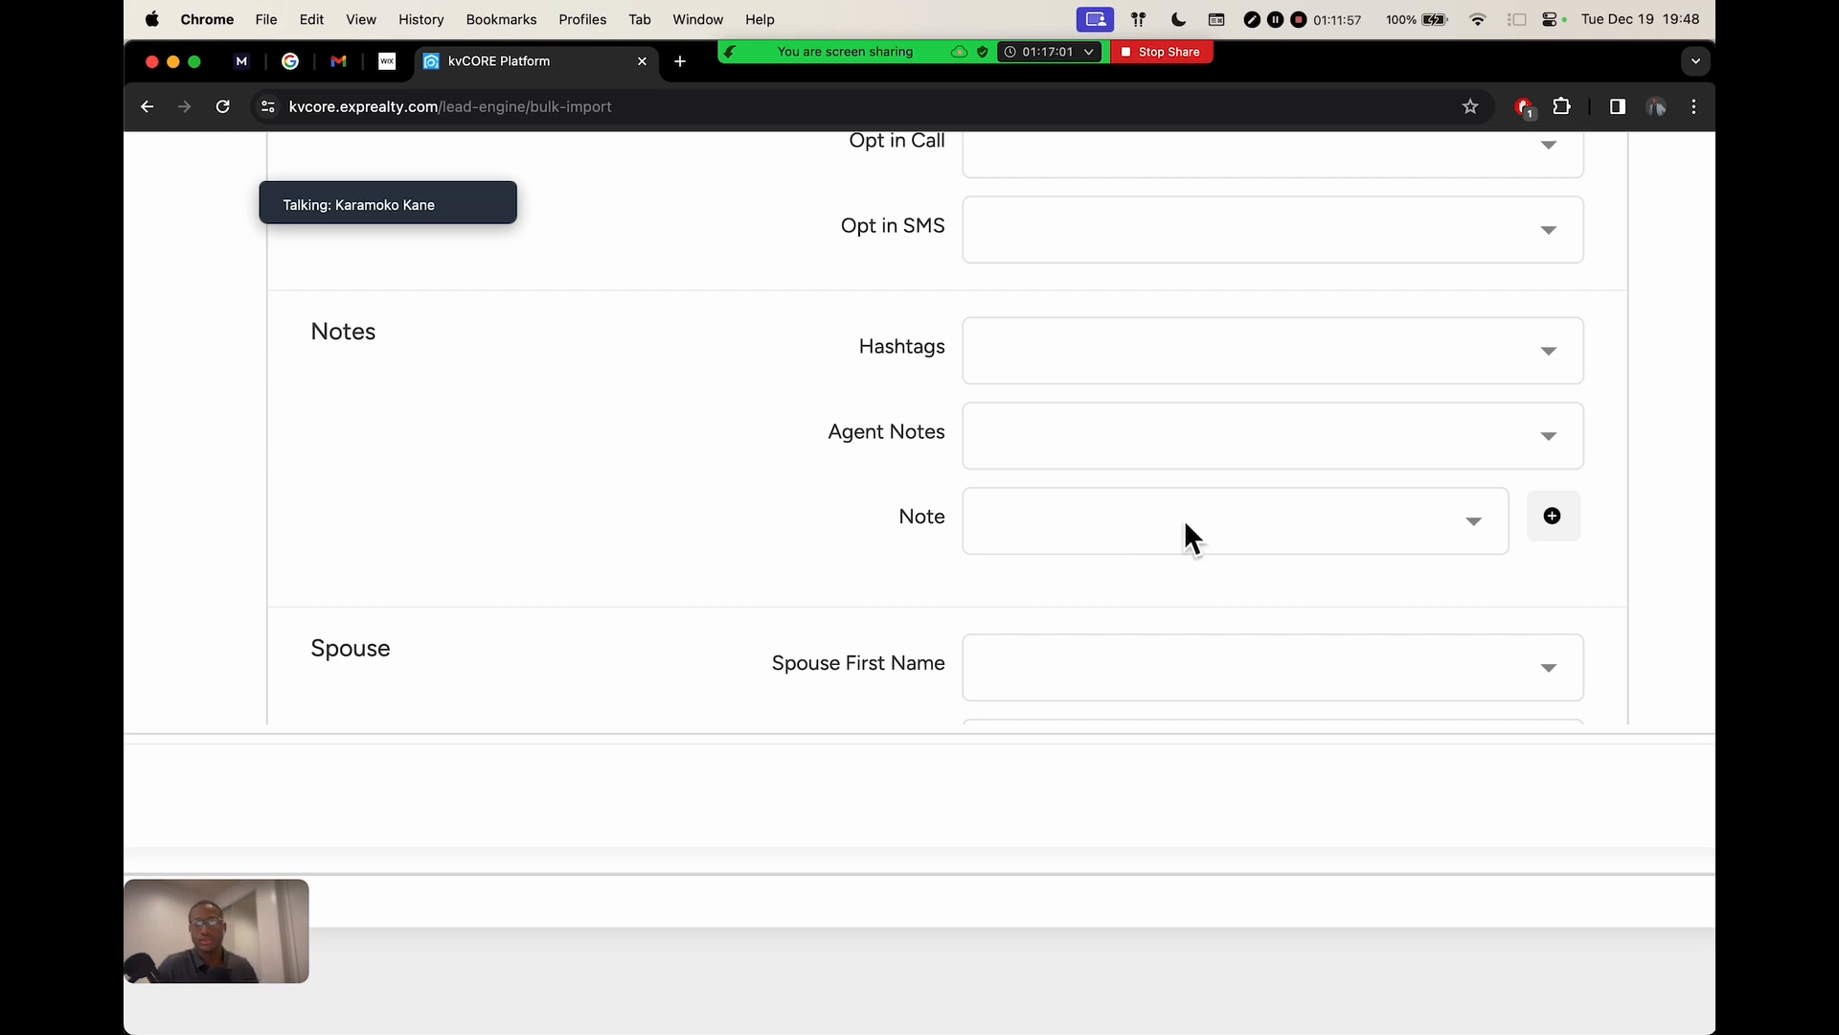
Map the phone column to the first Note field and state to a second Note
{"action": "left_click", "coordinate": [1446, 532]}
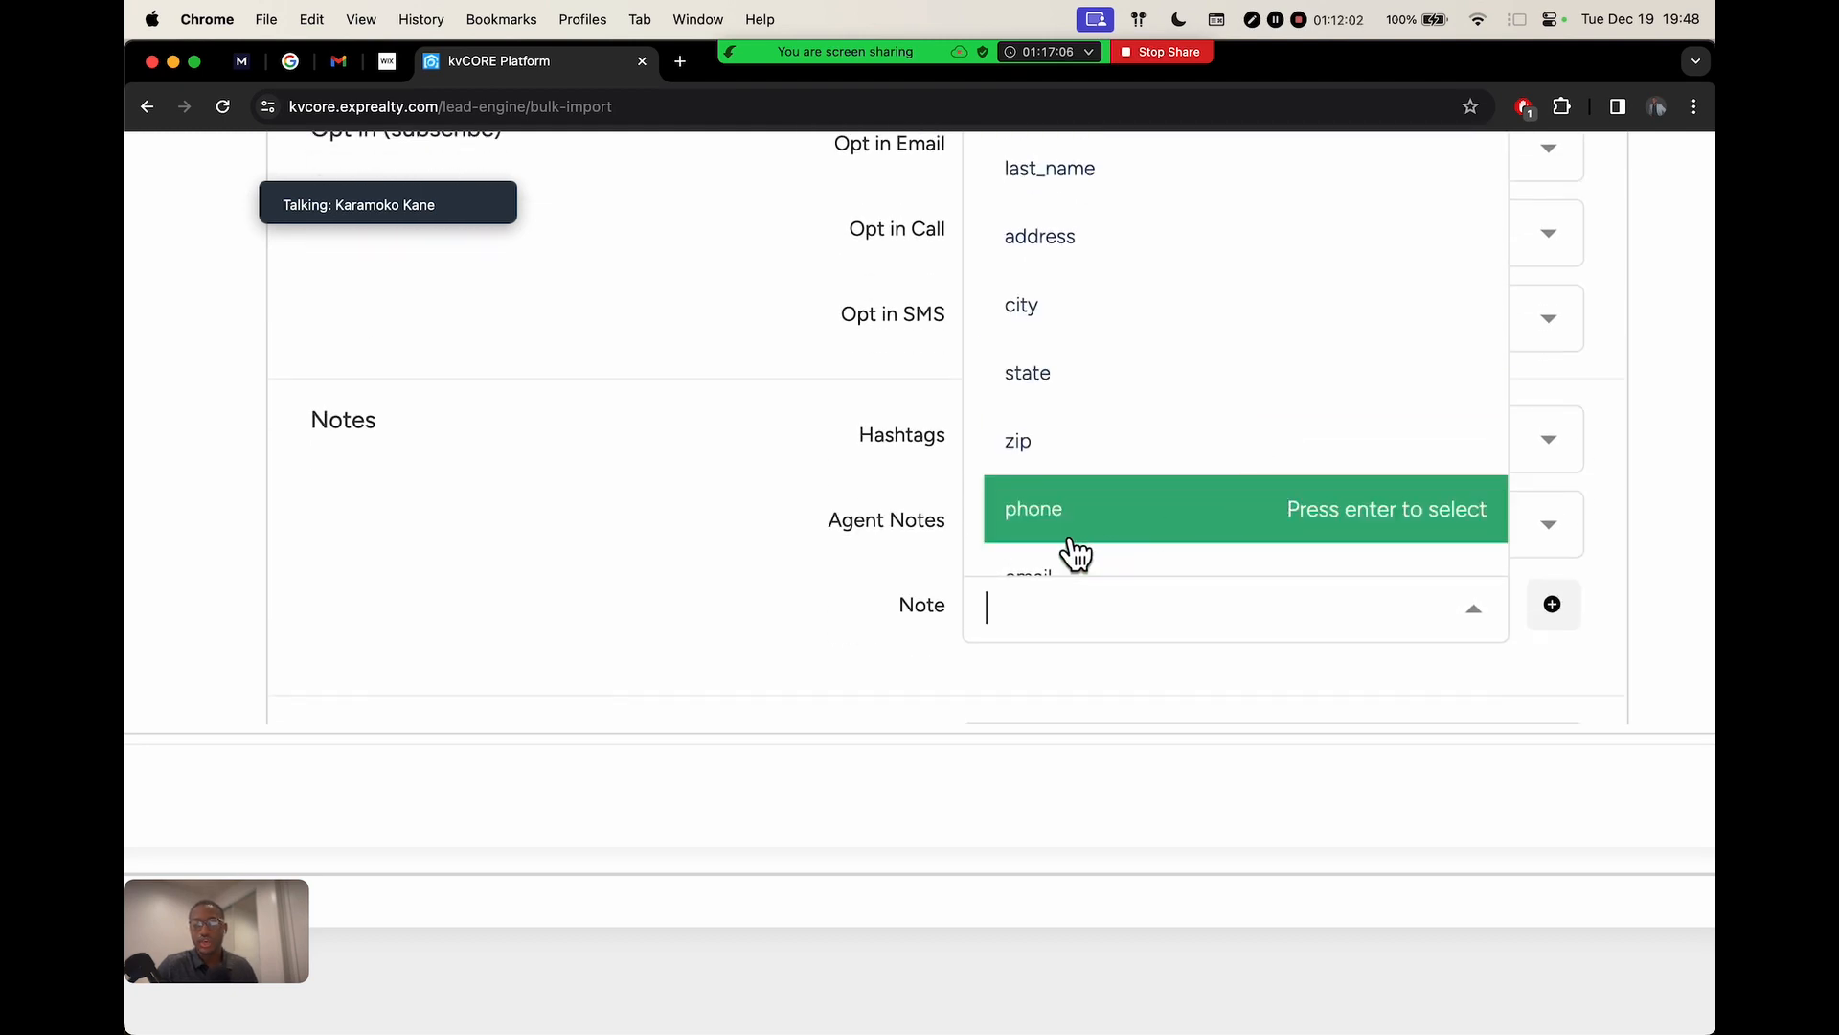
{"action": "left_click", "coordinate": [1134, 513]}
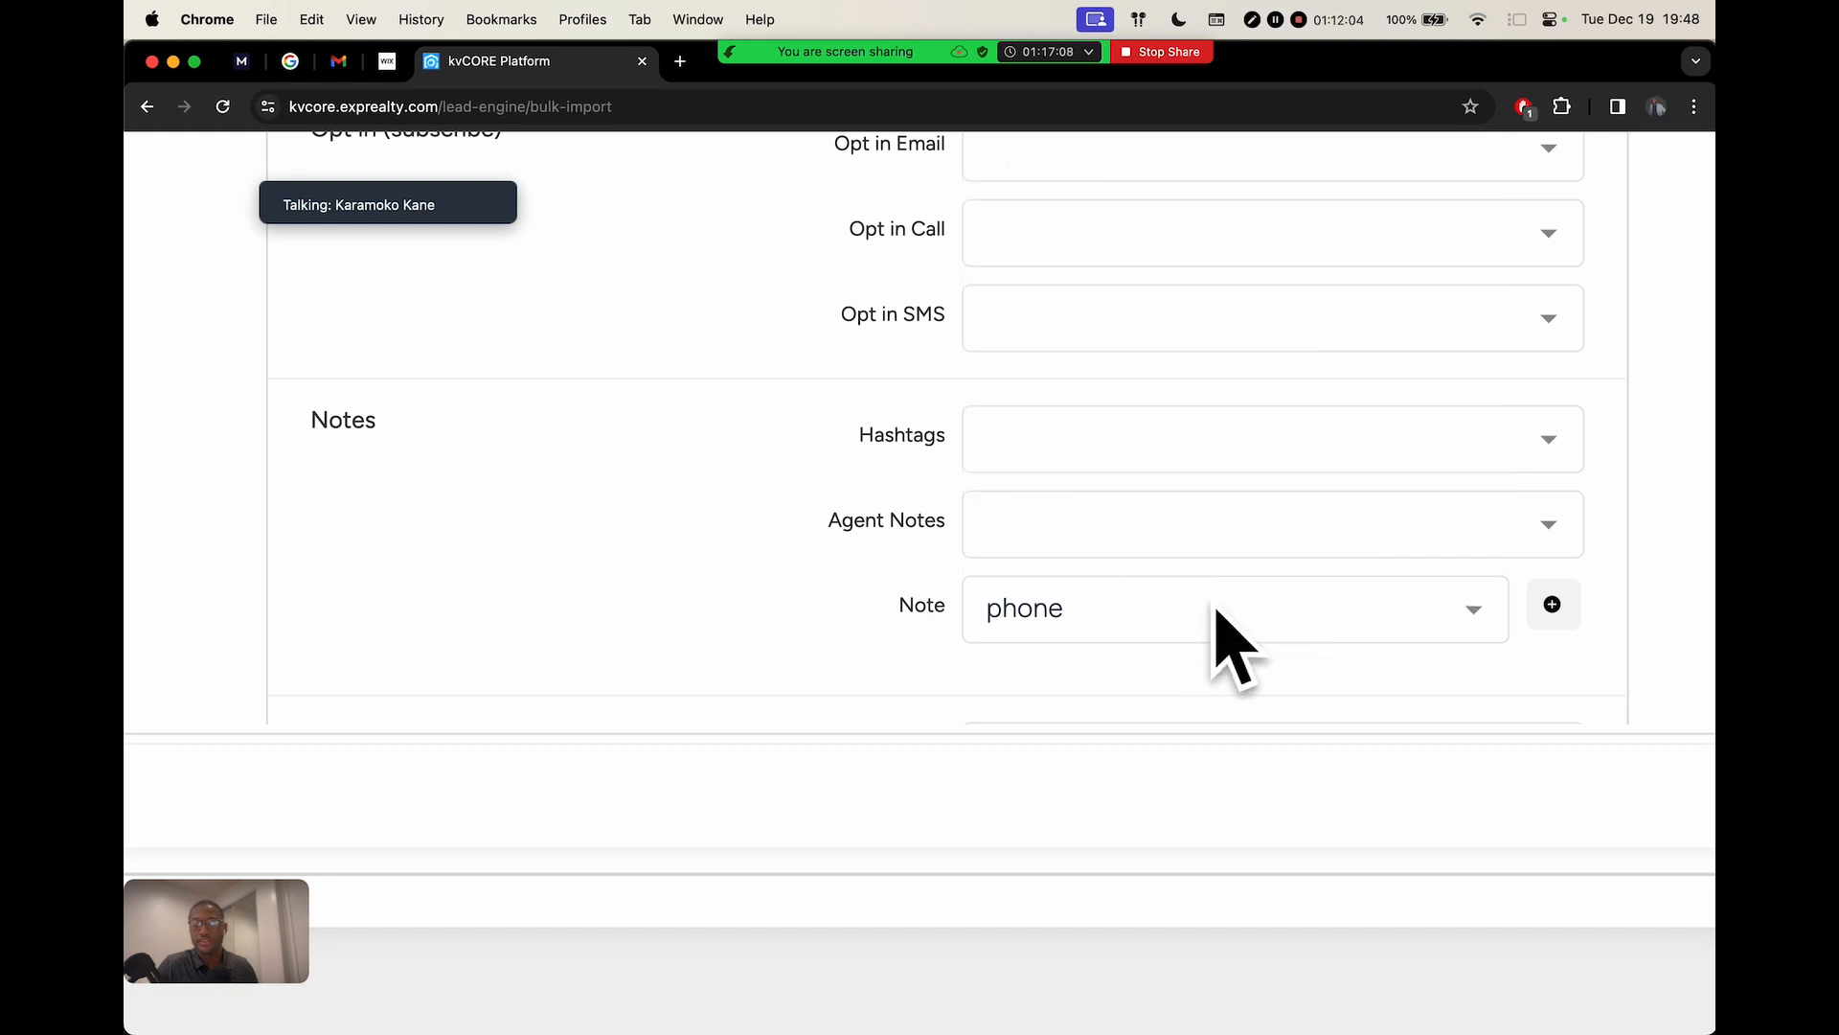
{"action": "left_click", "coordinate": [1553, 610]}
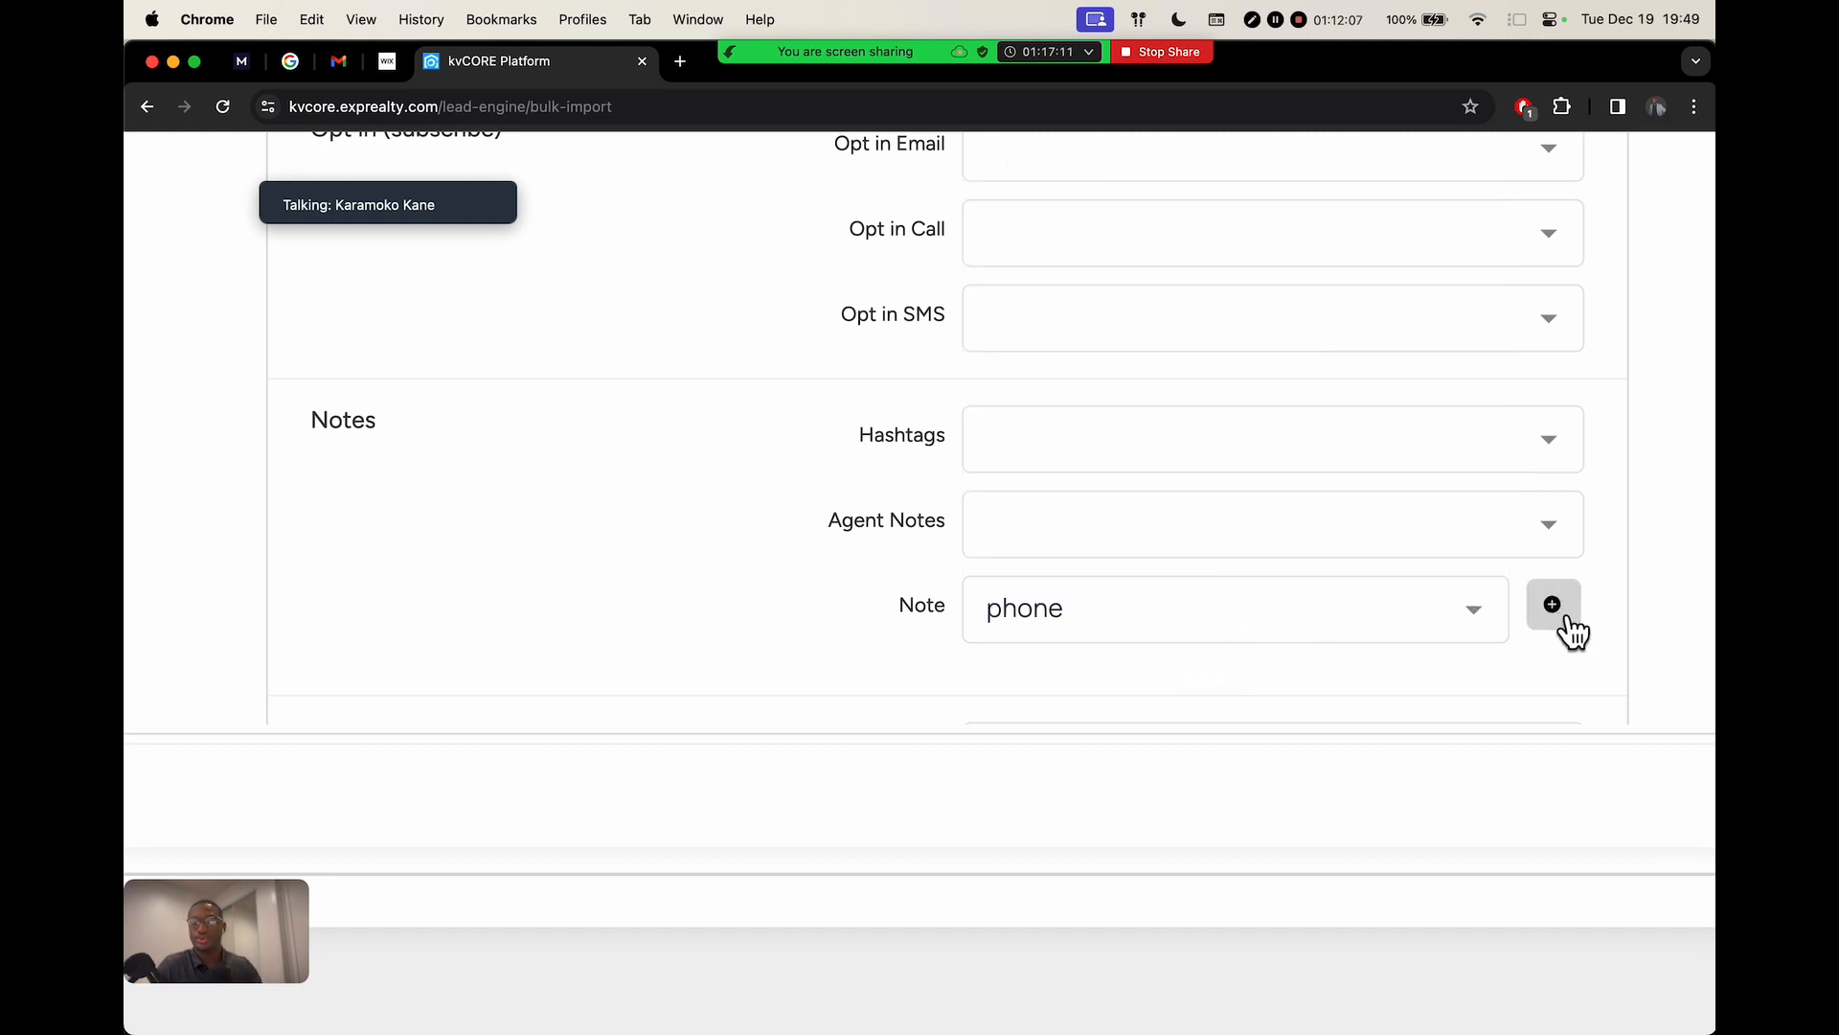
{"action": "scroll", "coordinate": [1629, 517], "scroll_direction": "down", "scroll_amount": 3}
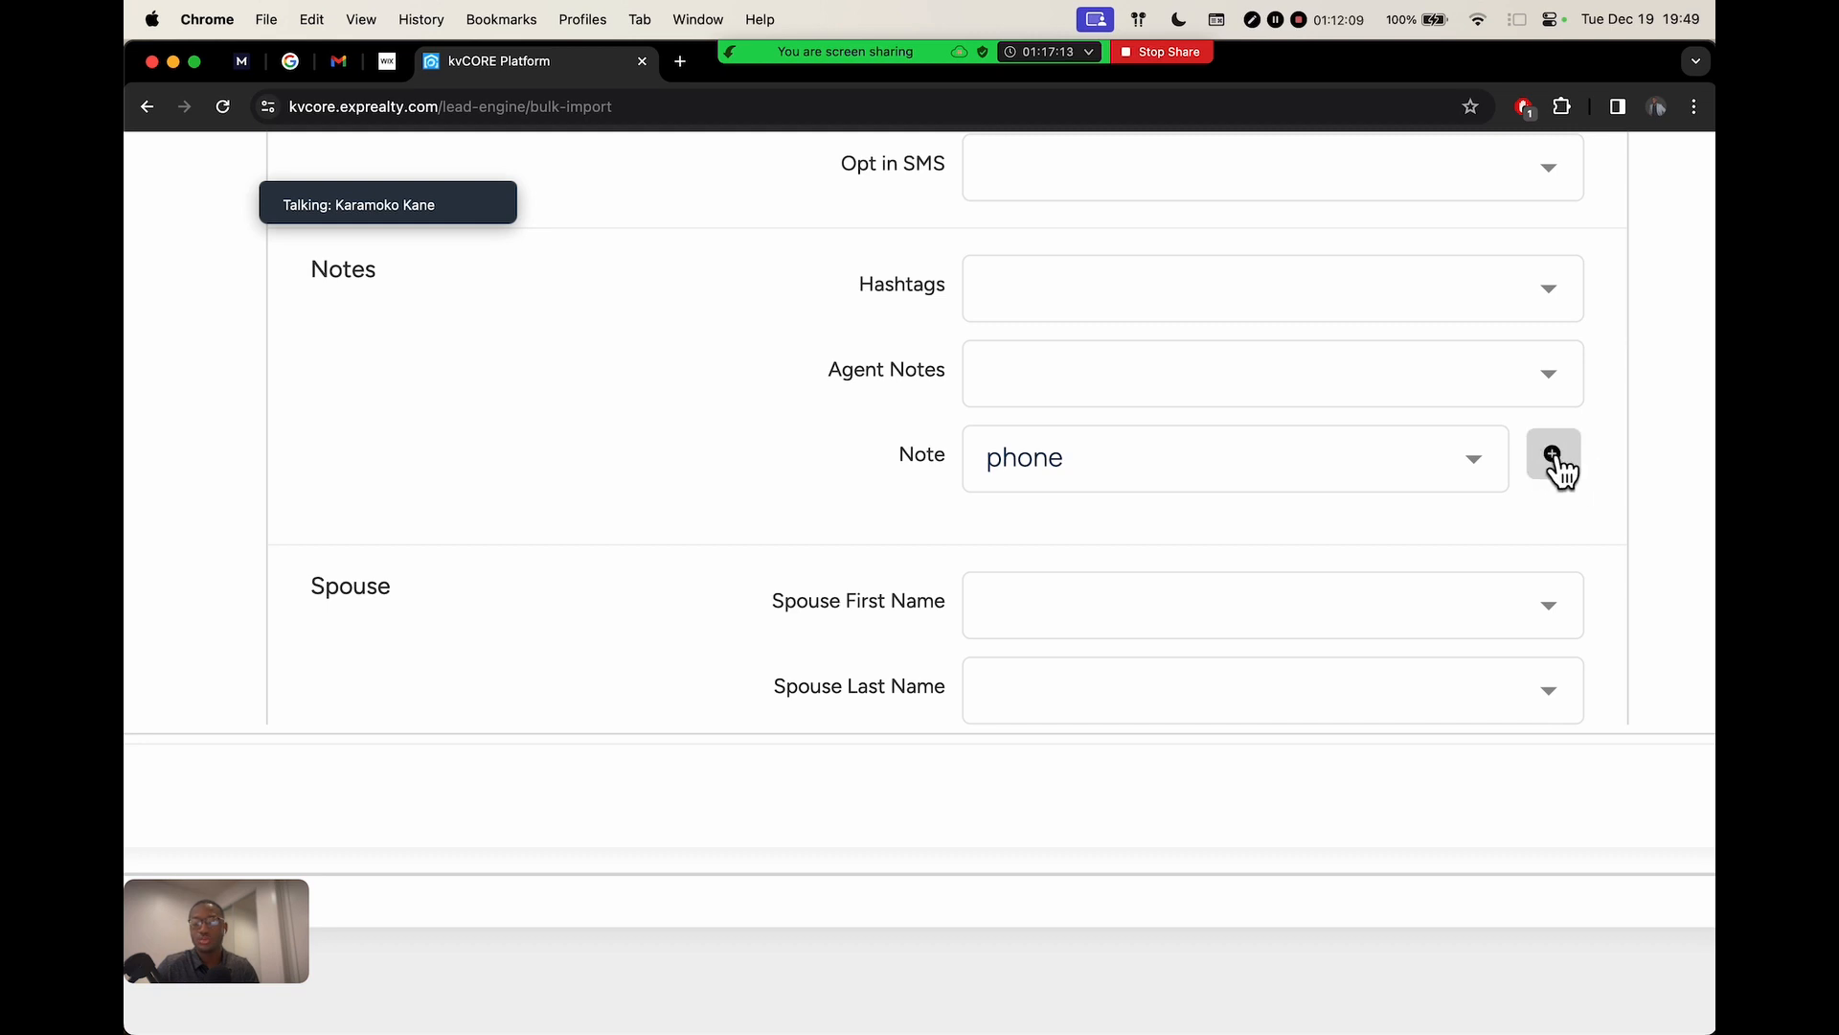
{"action": "left_click", "coordinate": [1557, 464]}
{"action": "left_click", "coordinate": [1289, 590]}
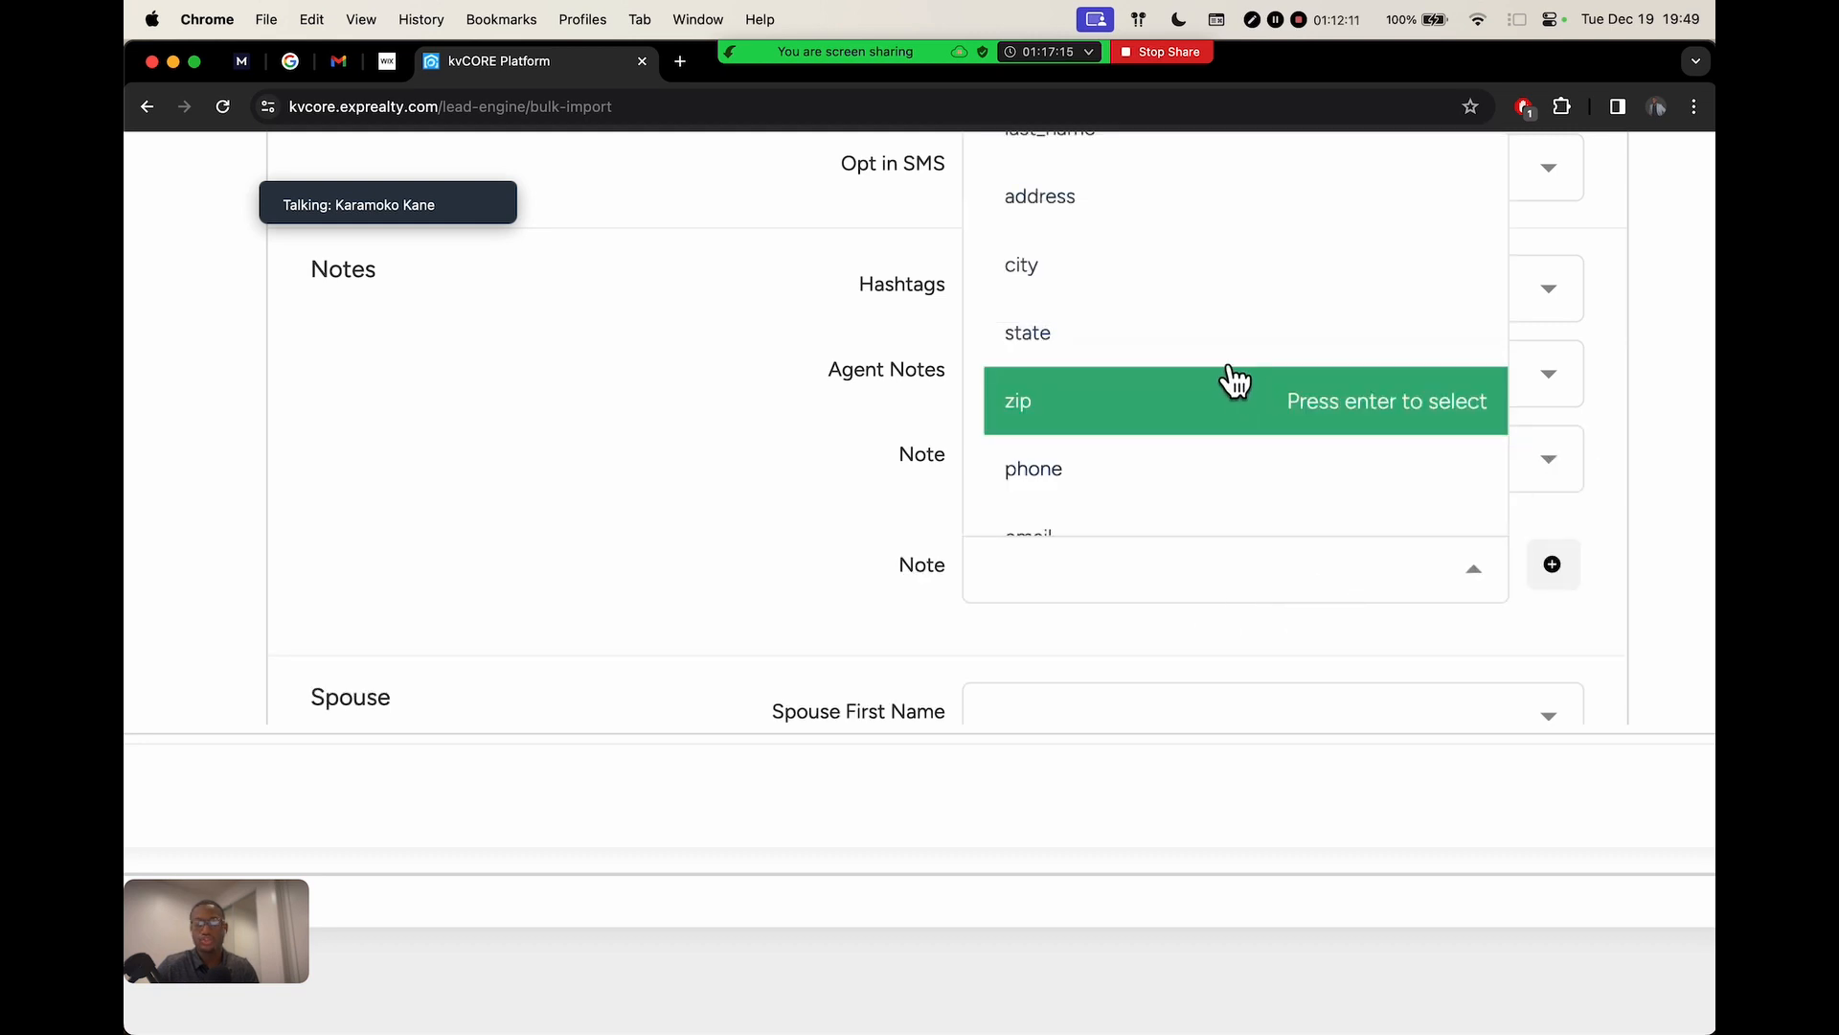
{"action": "left_click", "coordinate": [1252, 340]}
Add third and fourth Note rows mapped to the address and email columns
{"action": "left_click", "coordinate": [1544, 571]}
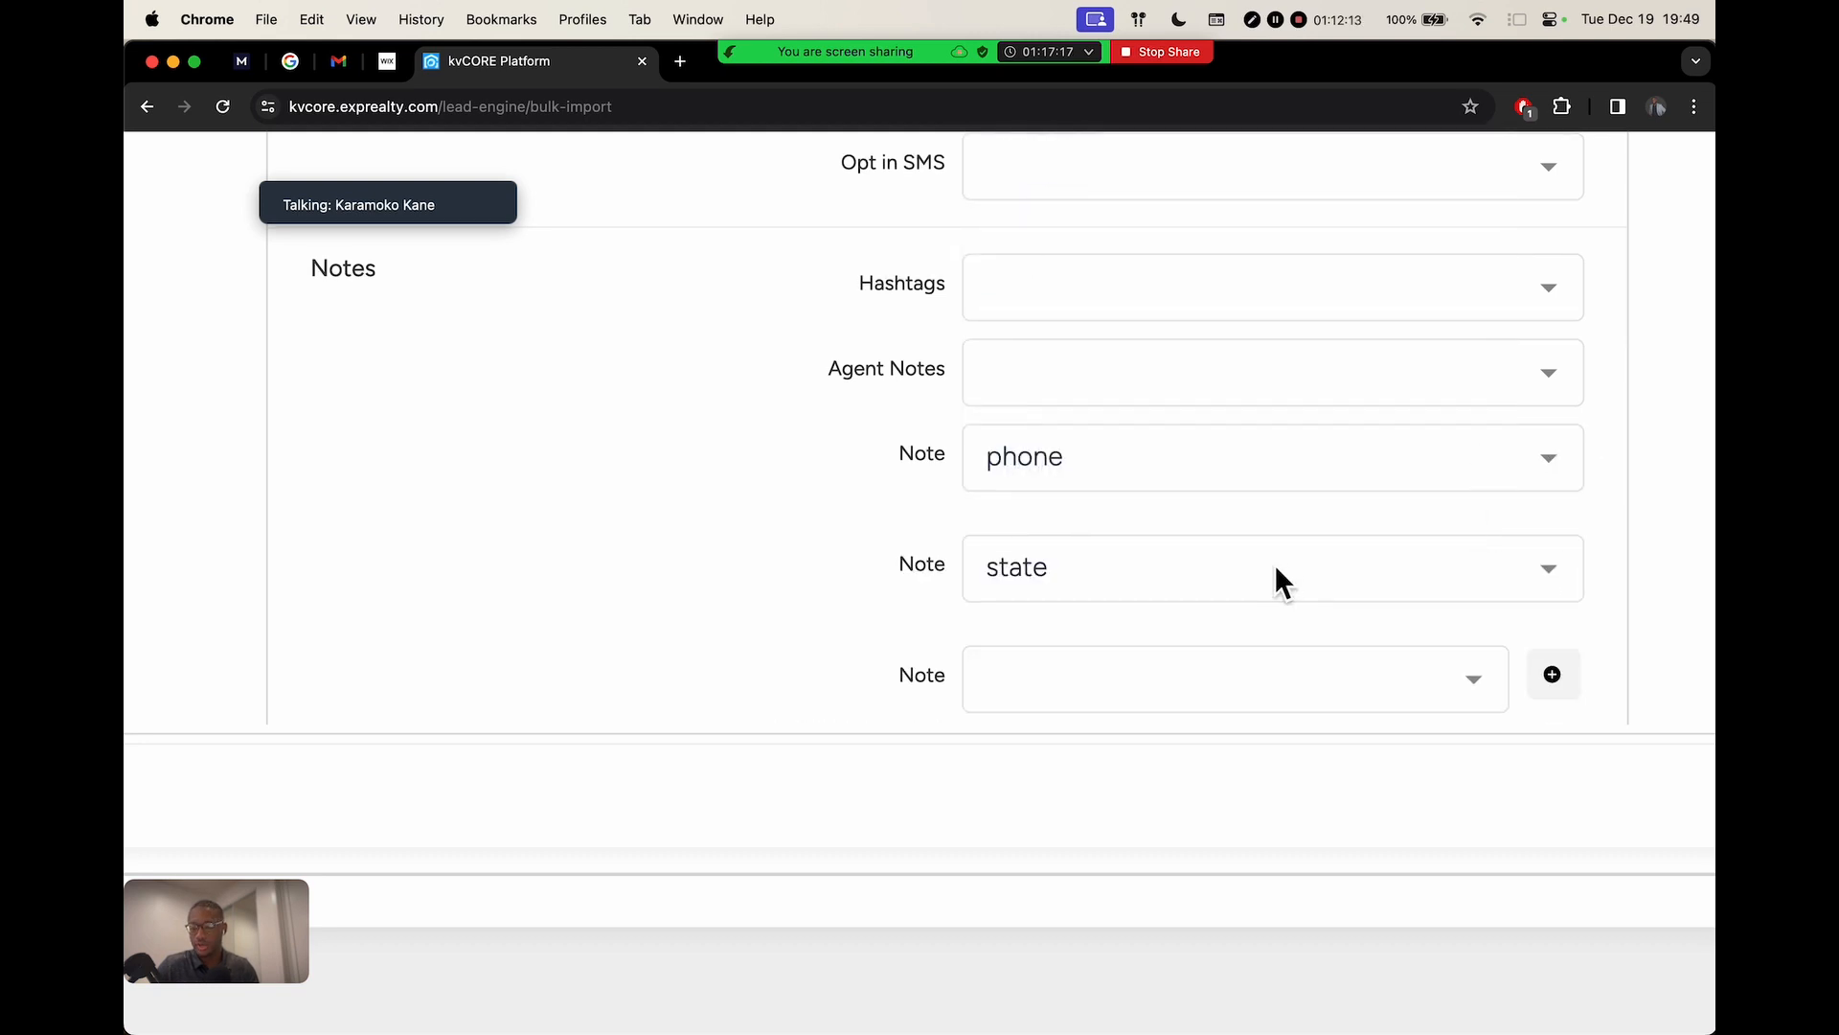
{"action": "scroll", "coordinate": [1251, 675], "scroll_direction": "down", "scroll_amount": 3}
{"action": "left_click", "coordinate": [1255, 509]}
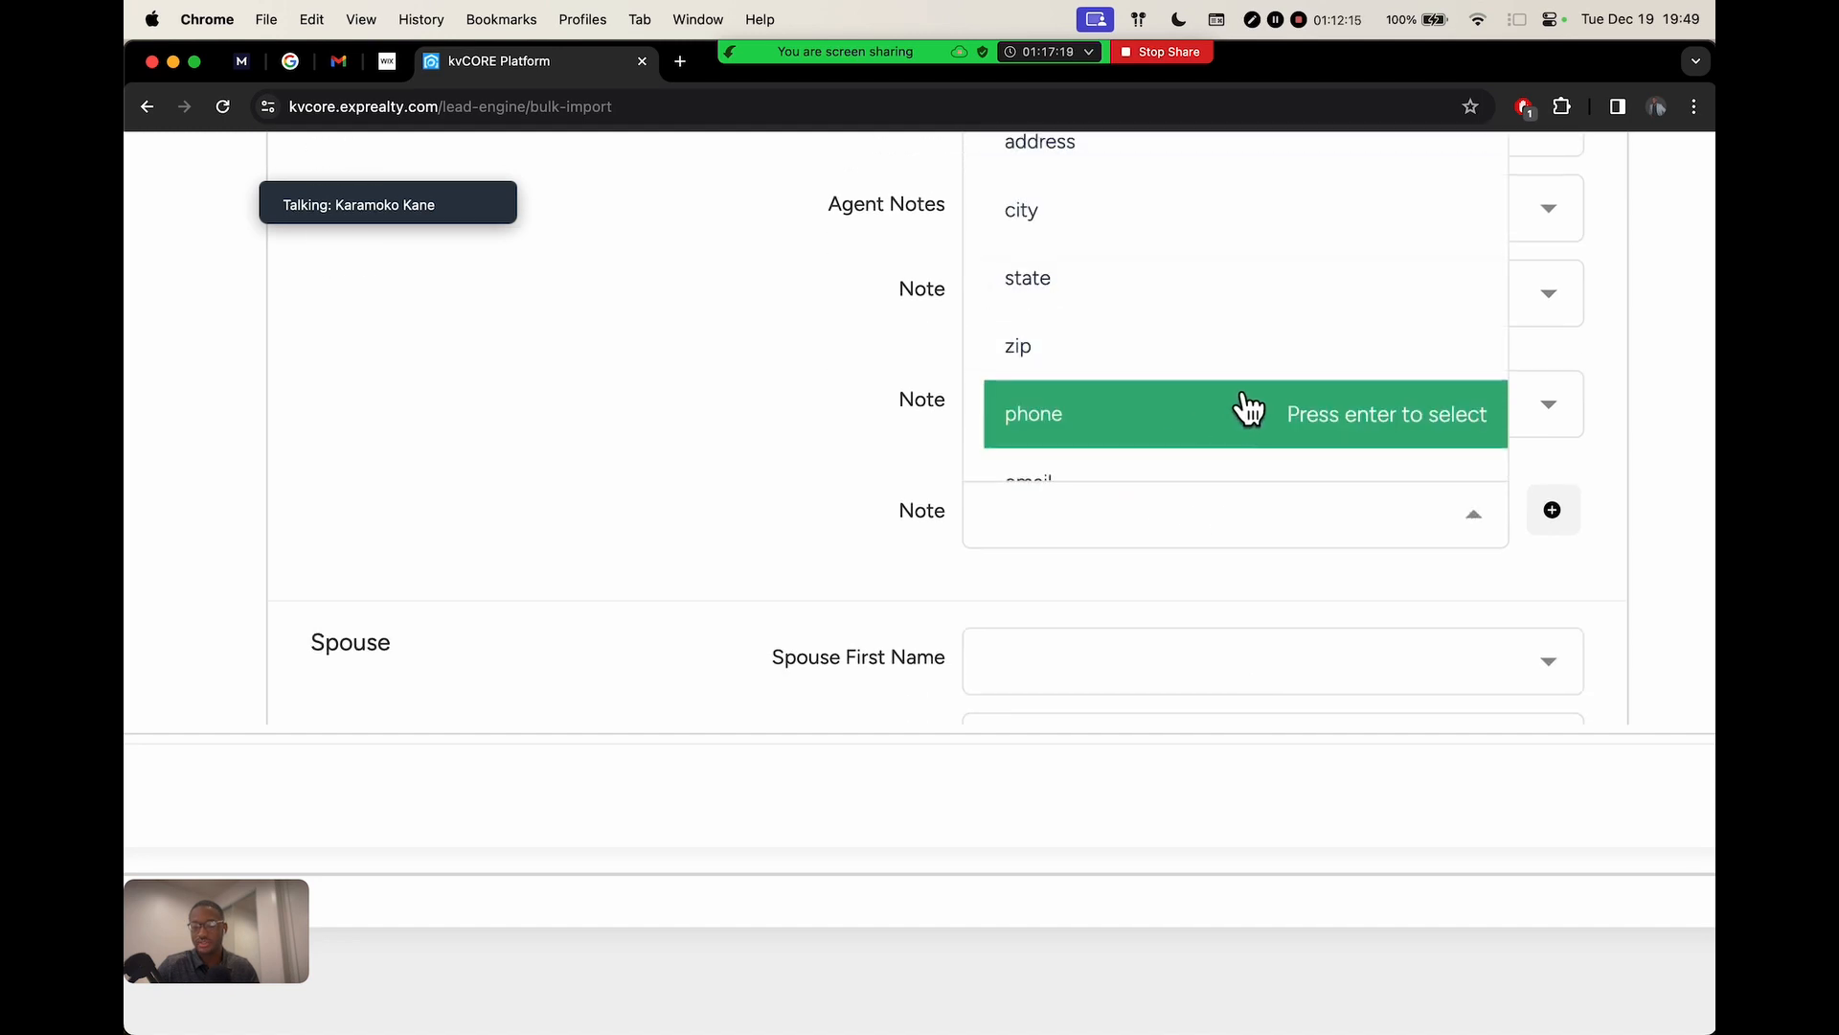
{"action": "scroll", "coordinate": [1216, 364], "scroll_direction": "up", "scroll_amount": 3}
{"action": "left_click", "coordinate": [1211, 344]}
{"action": "scroll", "coordinate": [1648, 626], "scroll_direction": "down", "scroll_amount": 3}
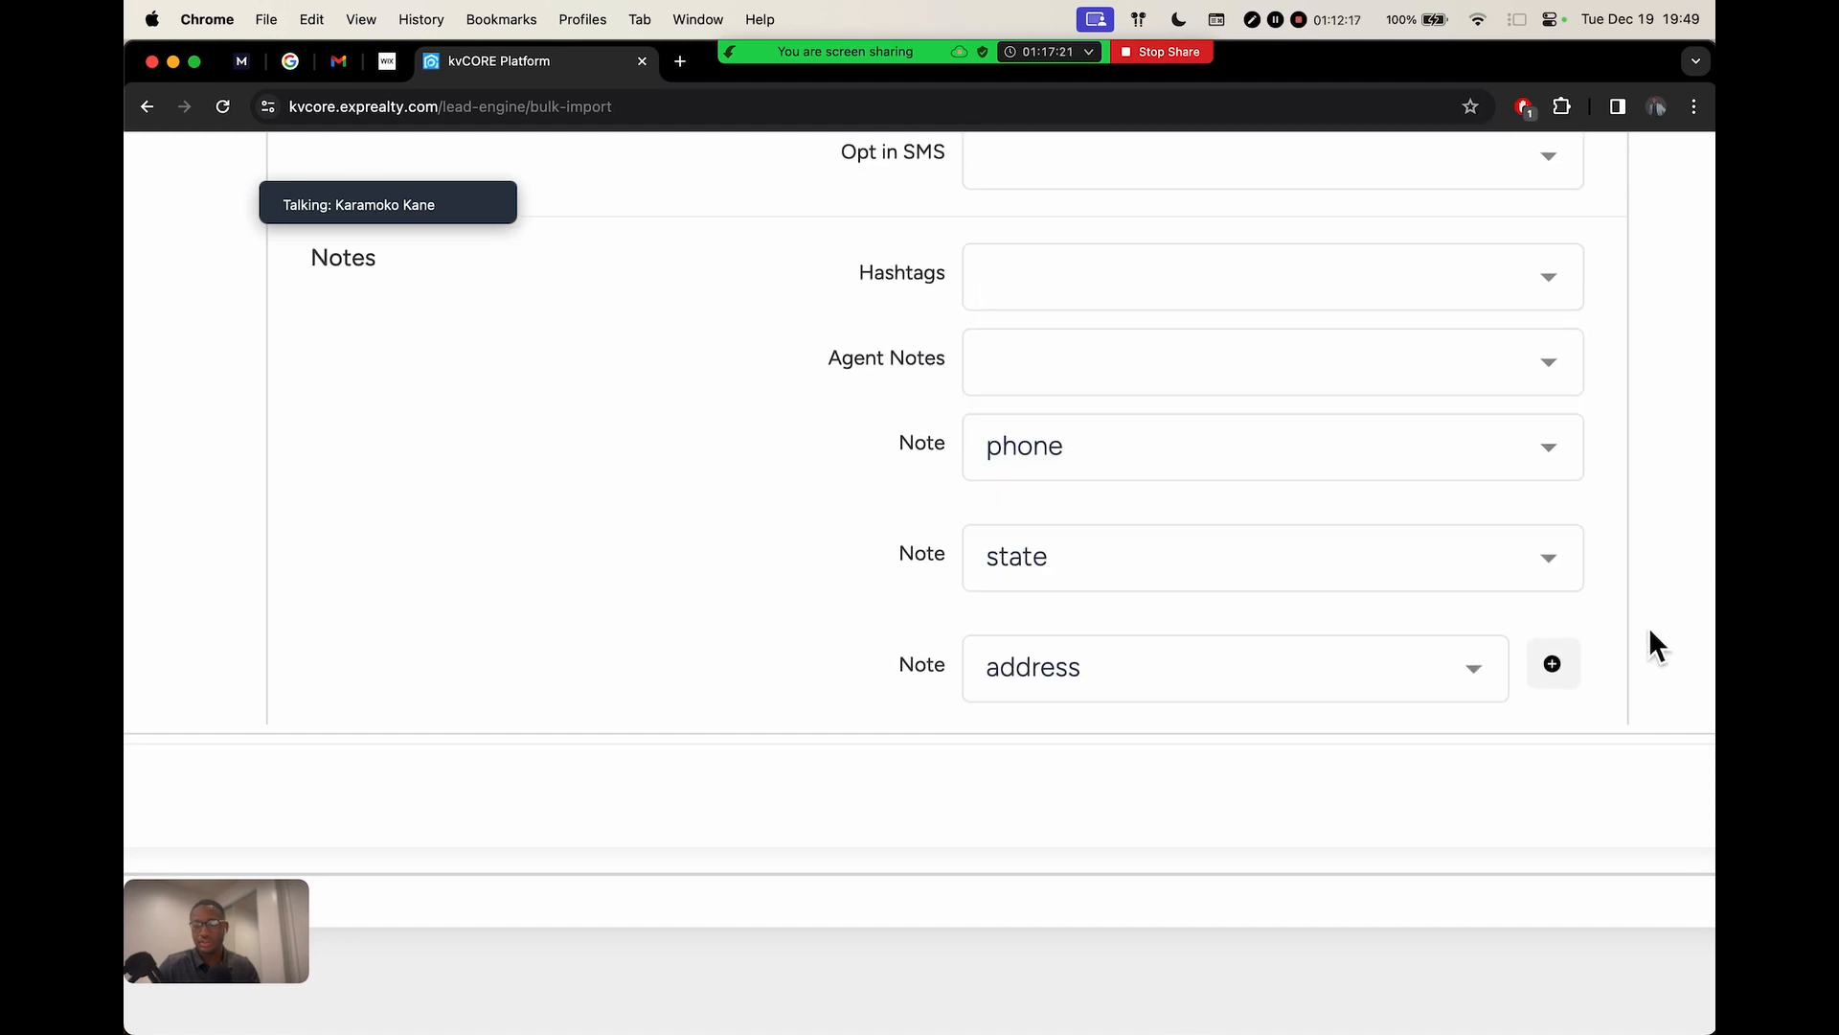
{"action": "left_click", "coordinate": [1553, 530]}
{"action": "left_click", "coordinate": [1246, 659]}
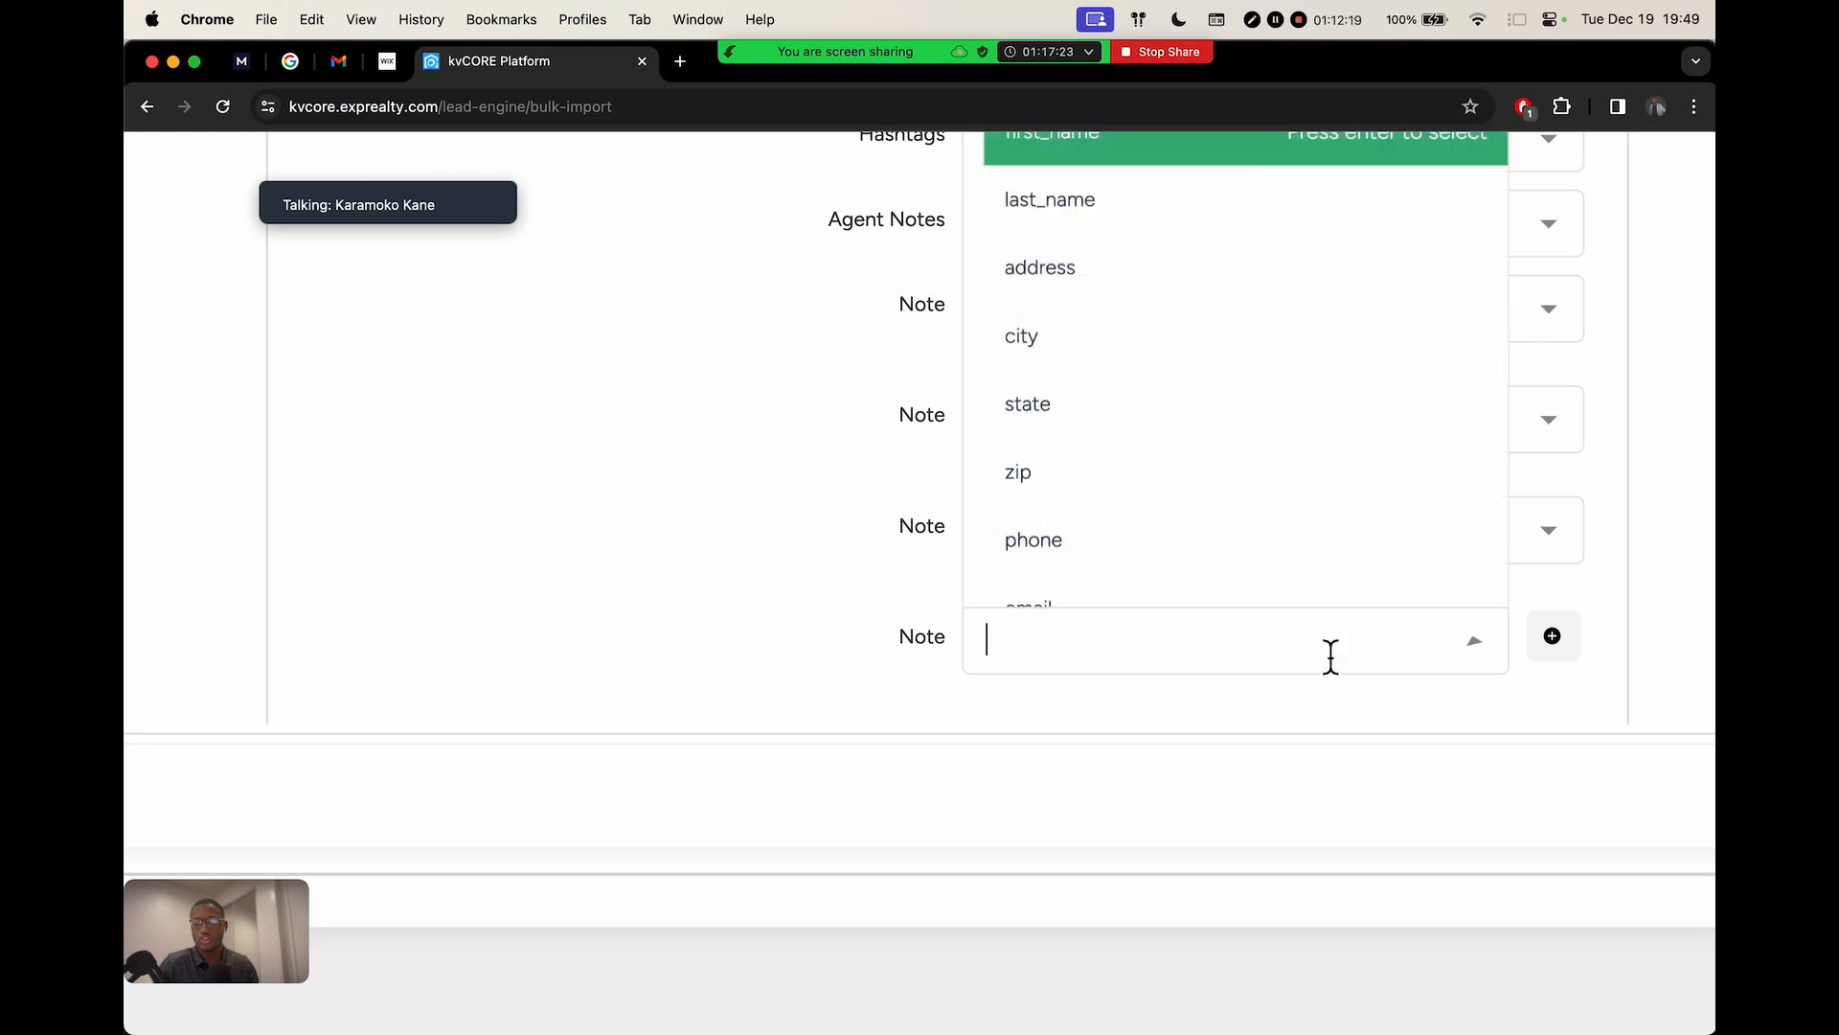
{"action": "scroll", "coordinate": [1274, 537], "scroll_direction": "down", "scroll_amount": 3}
{"action": "left_click", "coordinate": [1140, 400]}
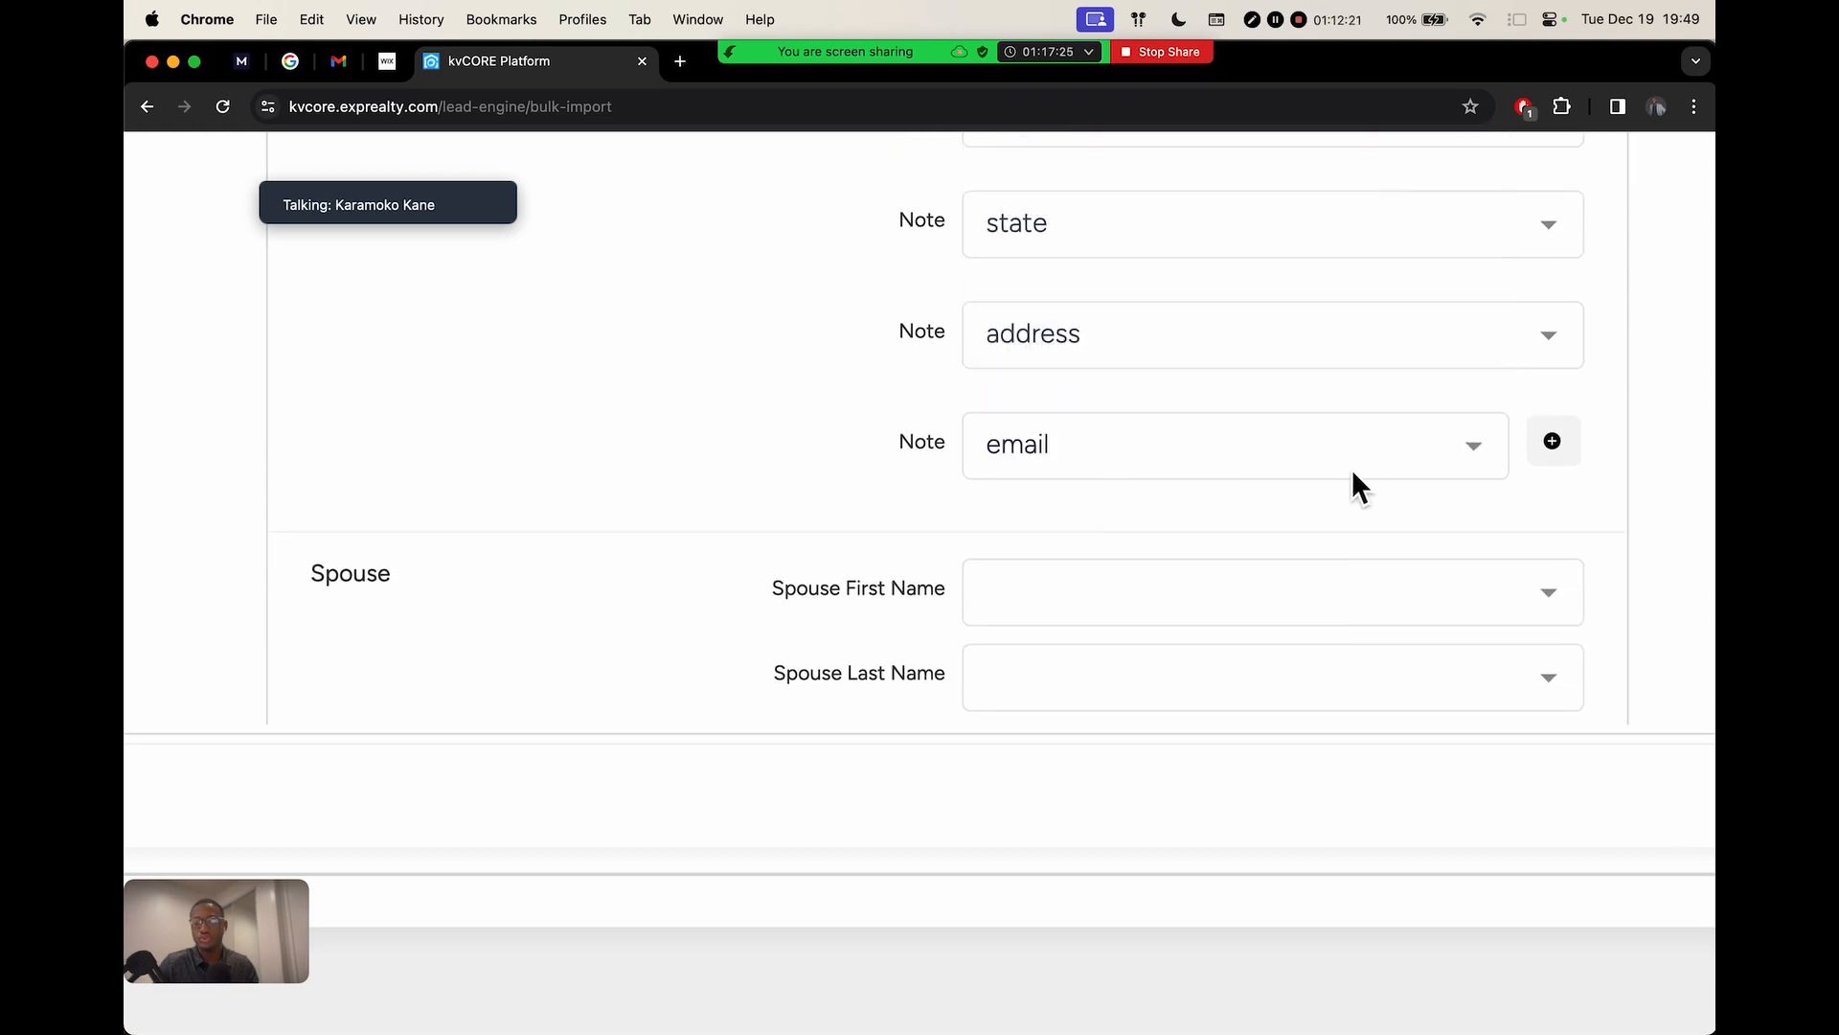
{"action": "scroll", "coordinate": [1361, 479], "scroll_direction": "up", "scroll_amount": 3}
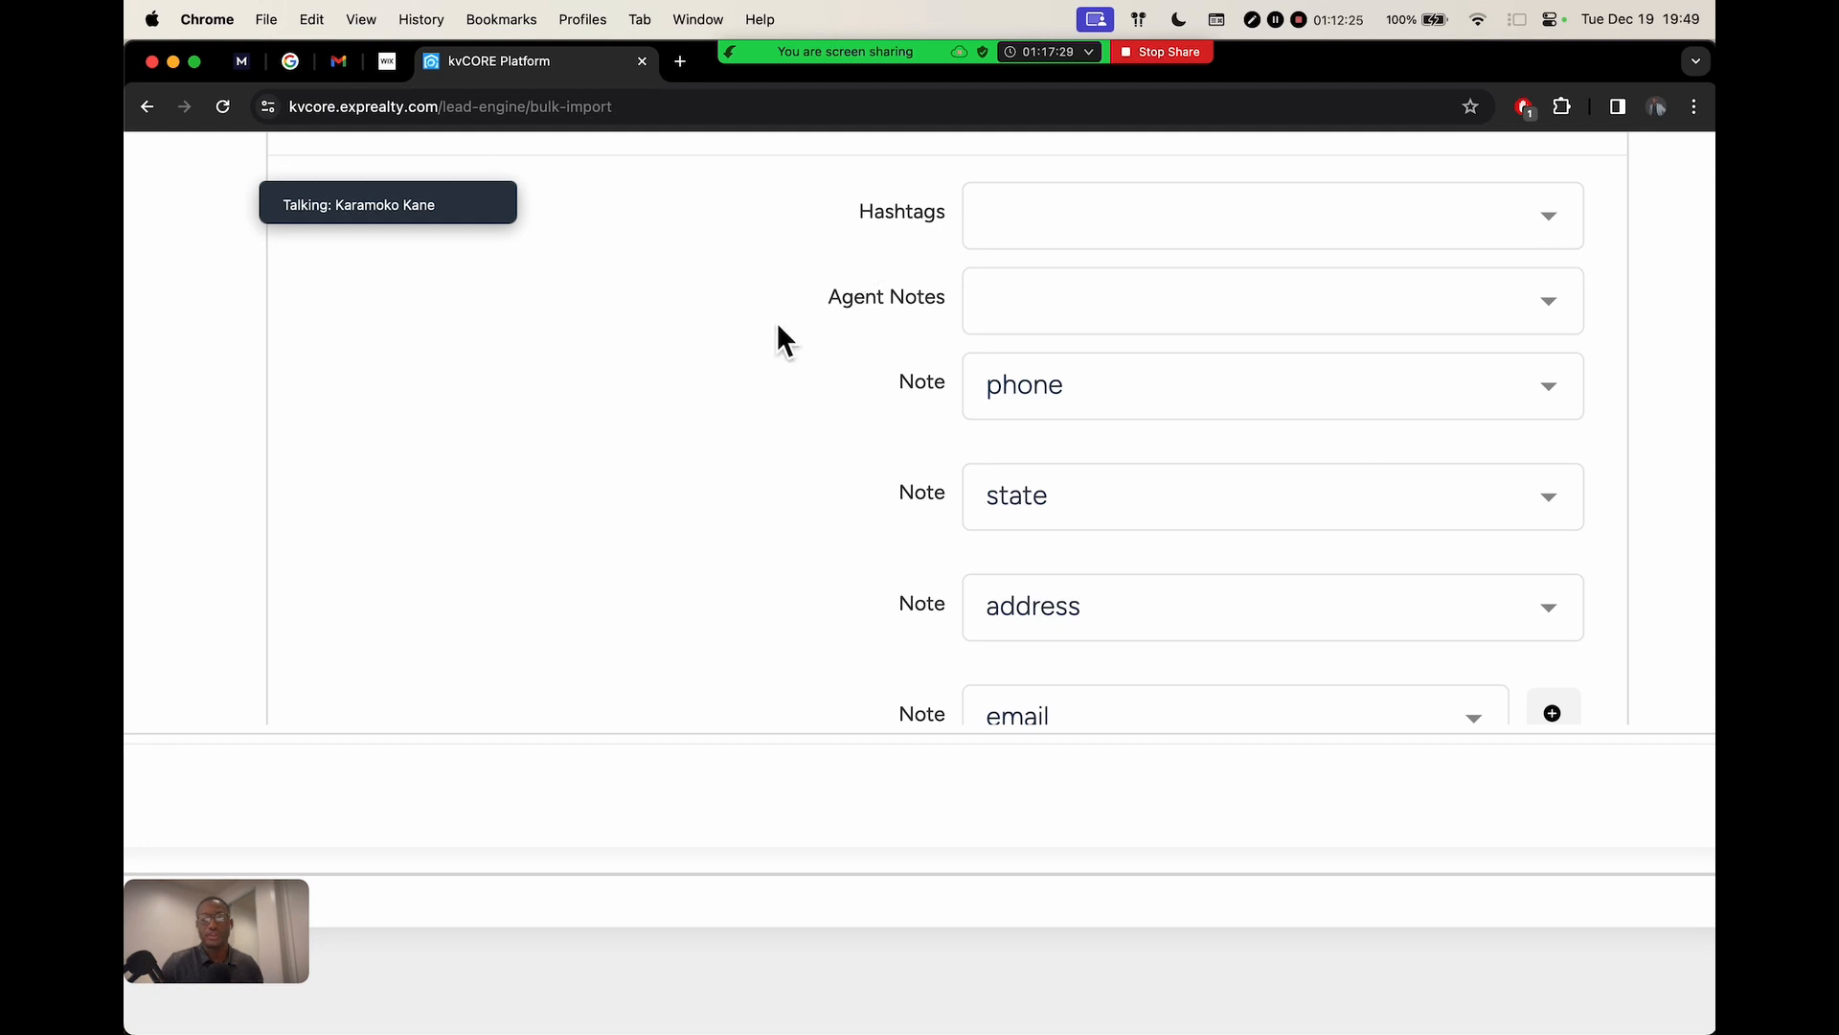
{"action": "scroll", "coordinate": [764, 347], "scroll_direction": "down", "scroll_amount": 5}
{"action": "scroll", "coordinate": [925, 402], "scroll_direction": "up", "scroll_amount": 1}
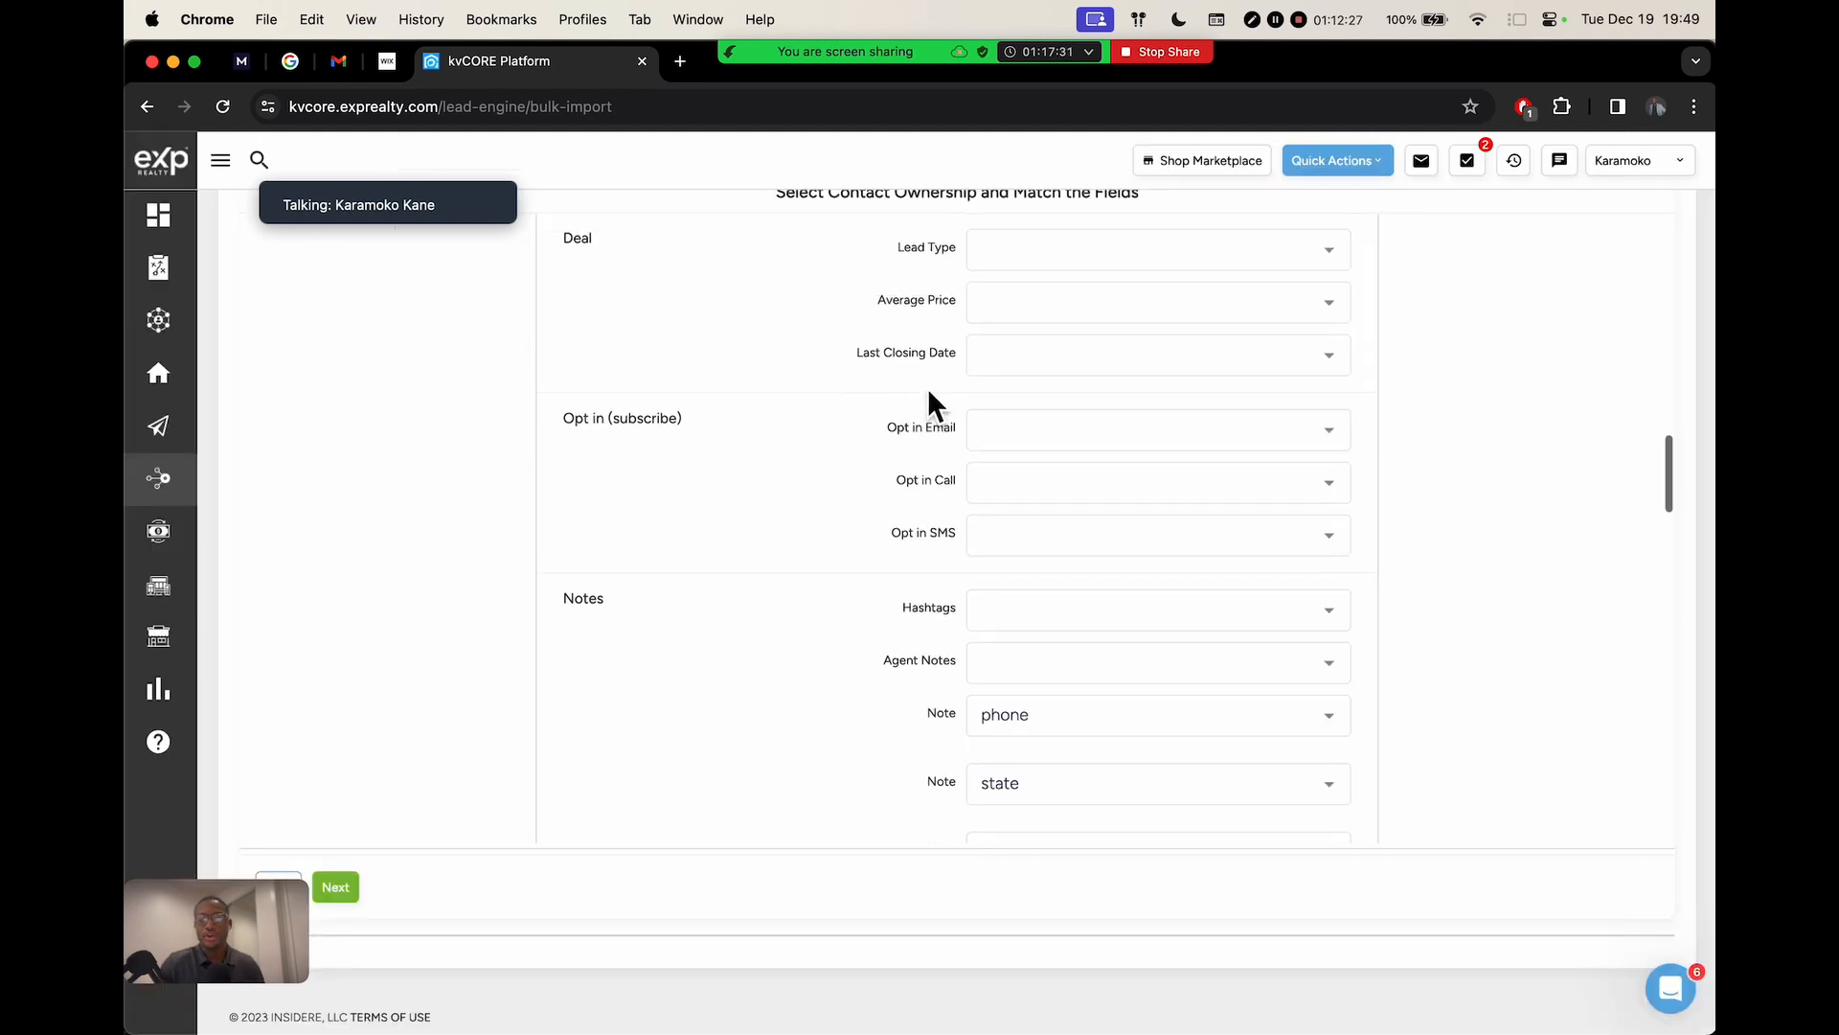
{"action": "scroll", "coordinate": [915, 388], "scroll_direction": "up", "scroll_amount": 3}
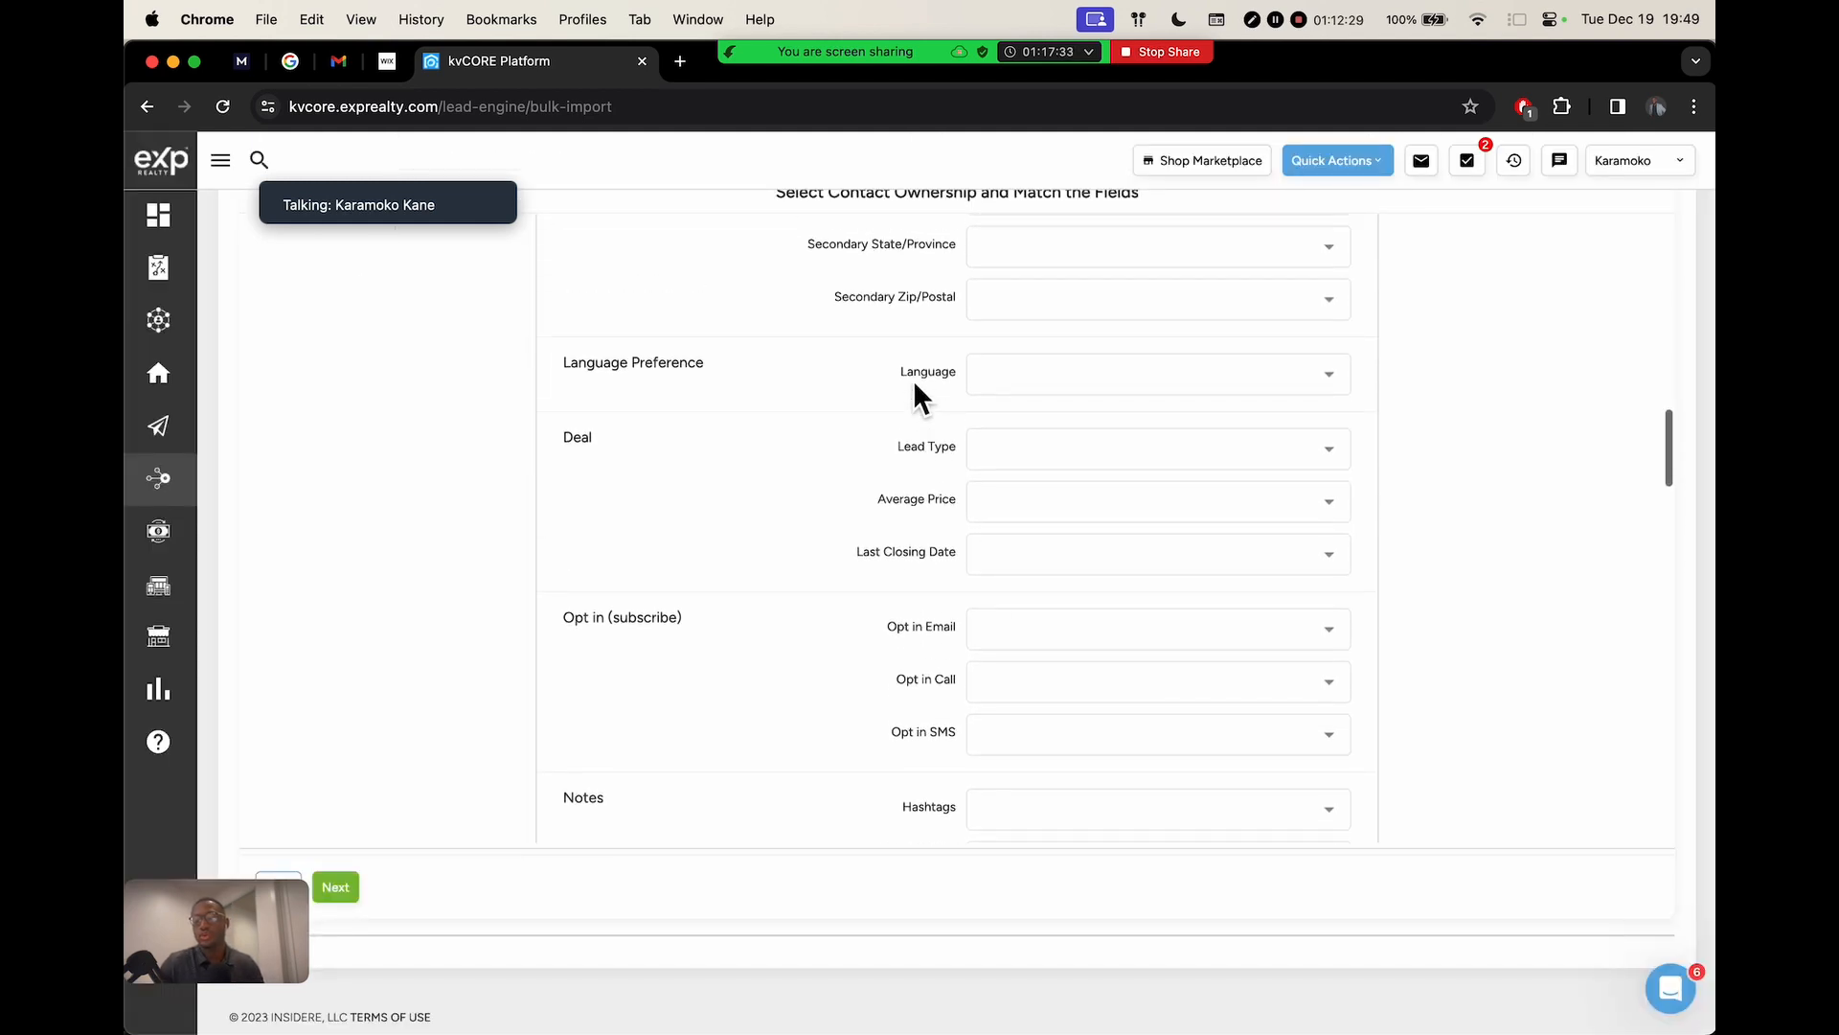
{"action": "scroll", "coordinate": [913, 388], "scroll_direction": "up", "scroll_amount": 5}
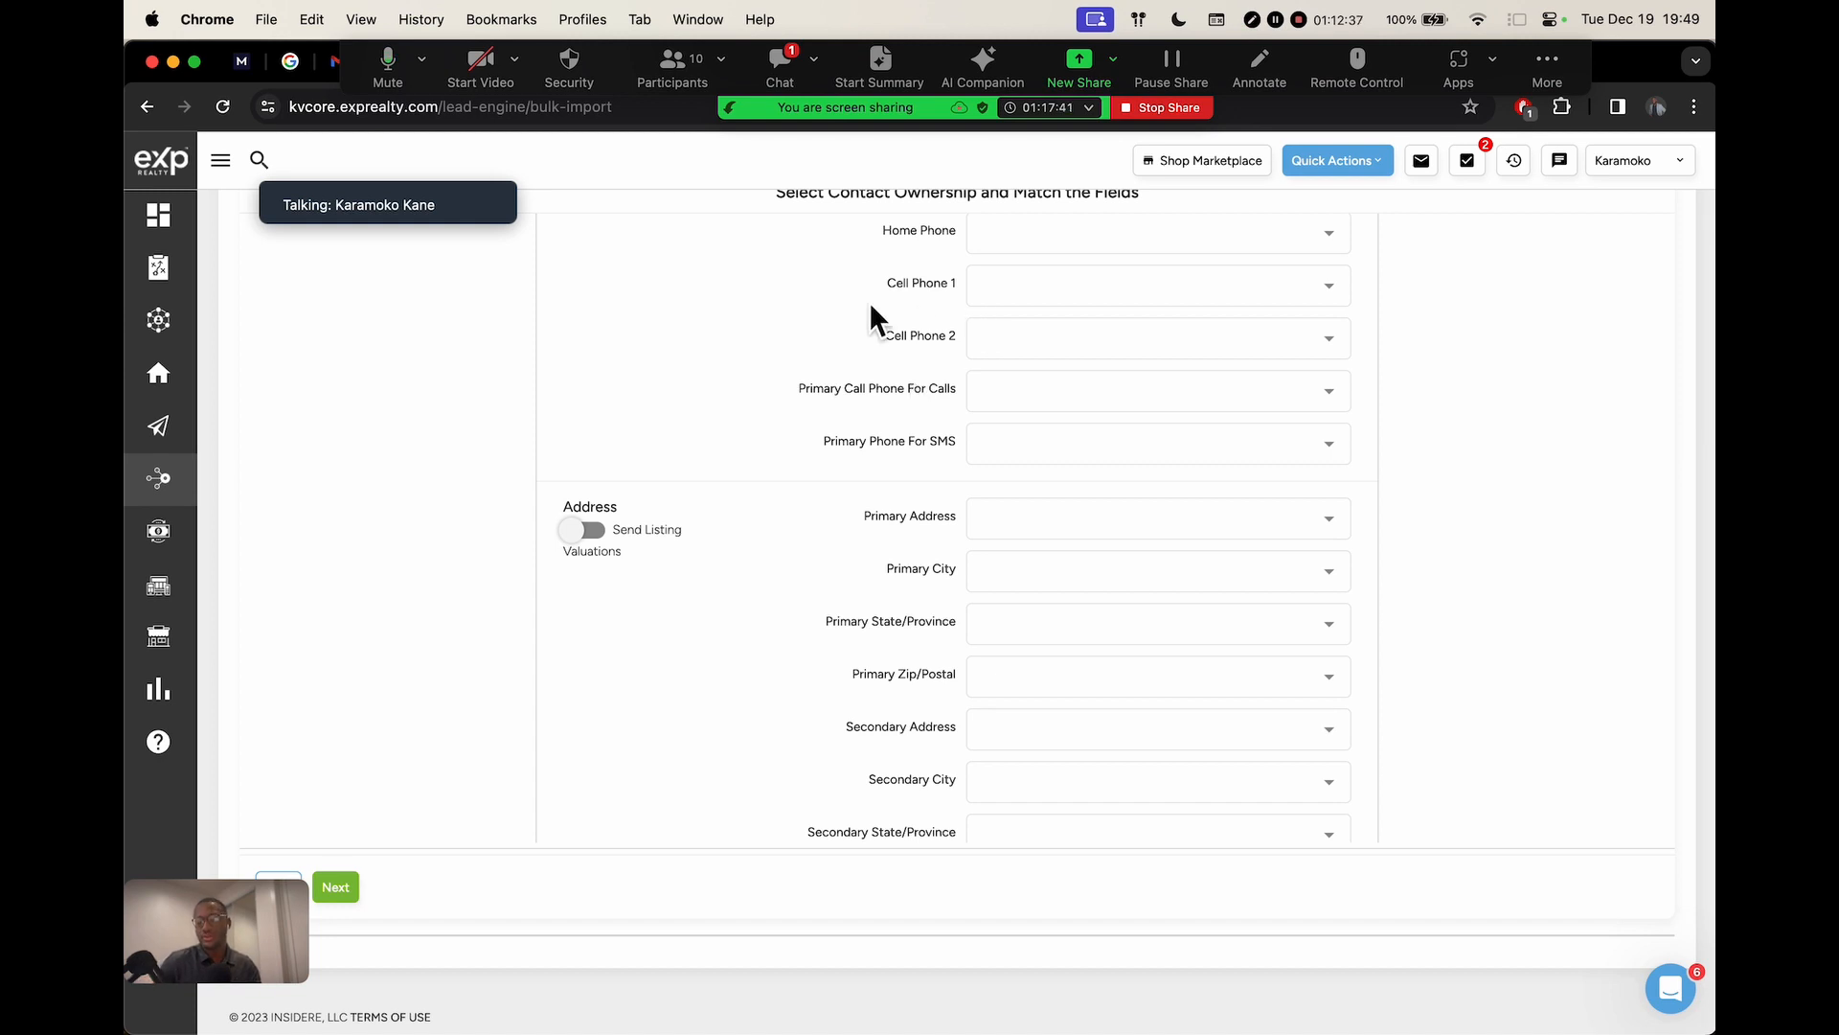
{"action": "left_click", "coordinate": [765, 64]}
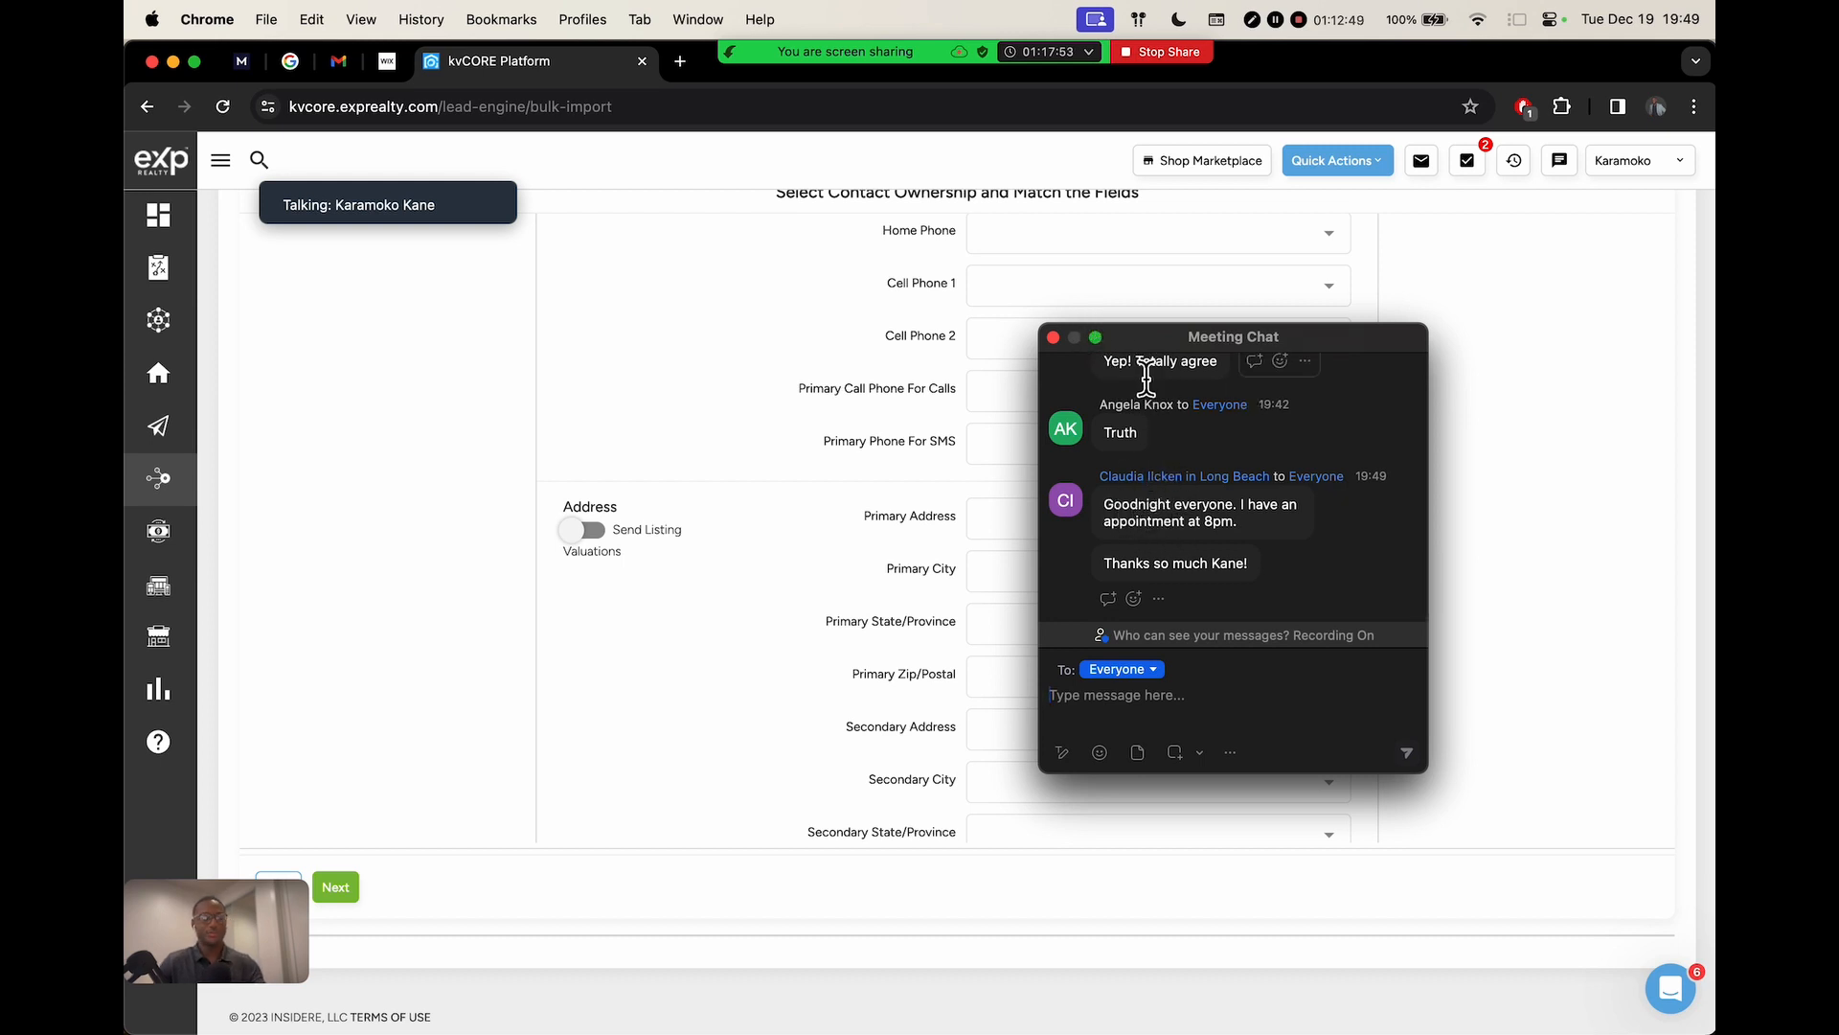
{"action": "left_click", "coordinate": [1053, 338]}
{"action": "scroll", "coordinate": [710, 425], "scroll_direction": "down", "scroll_amount": 4}
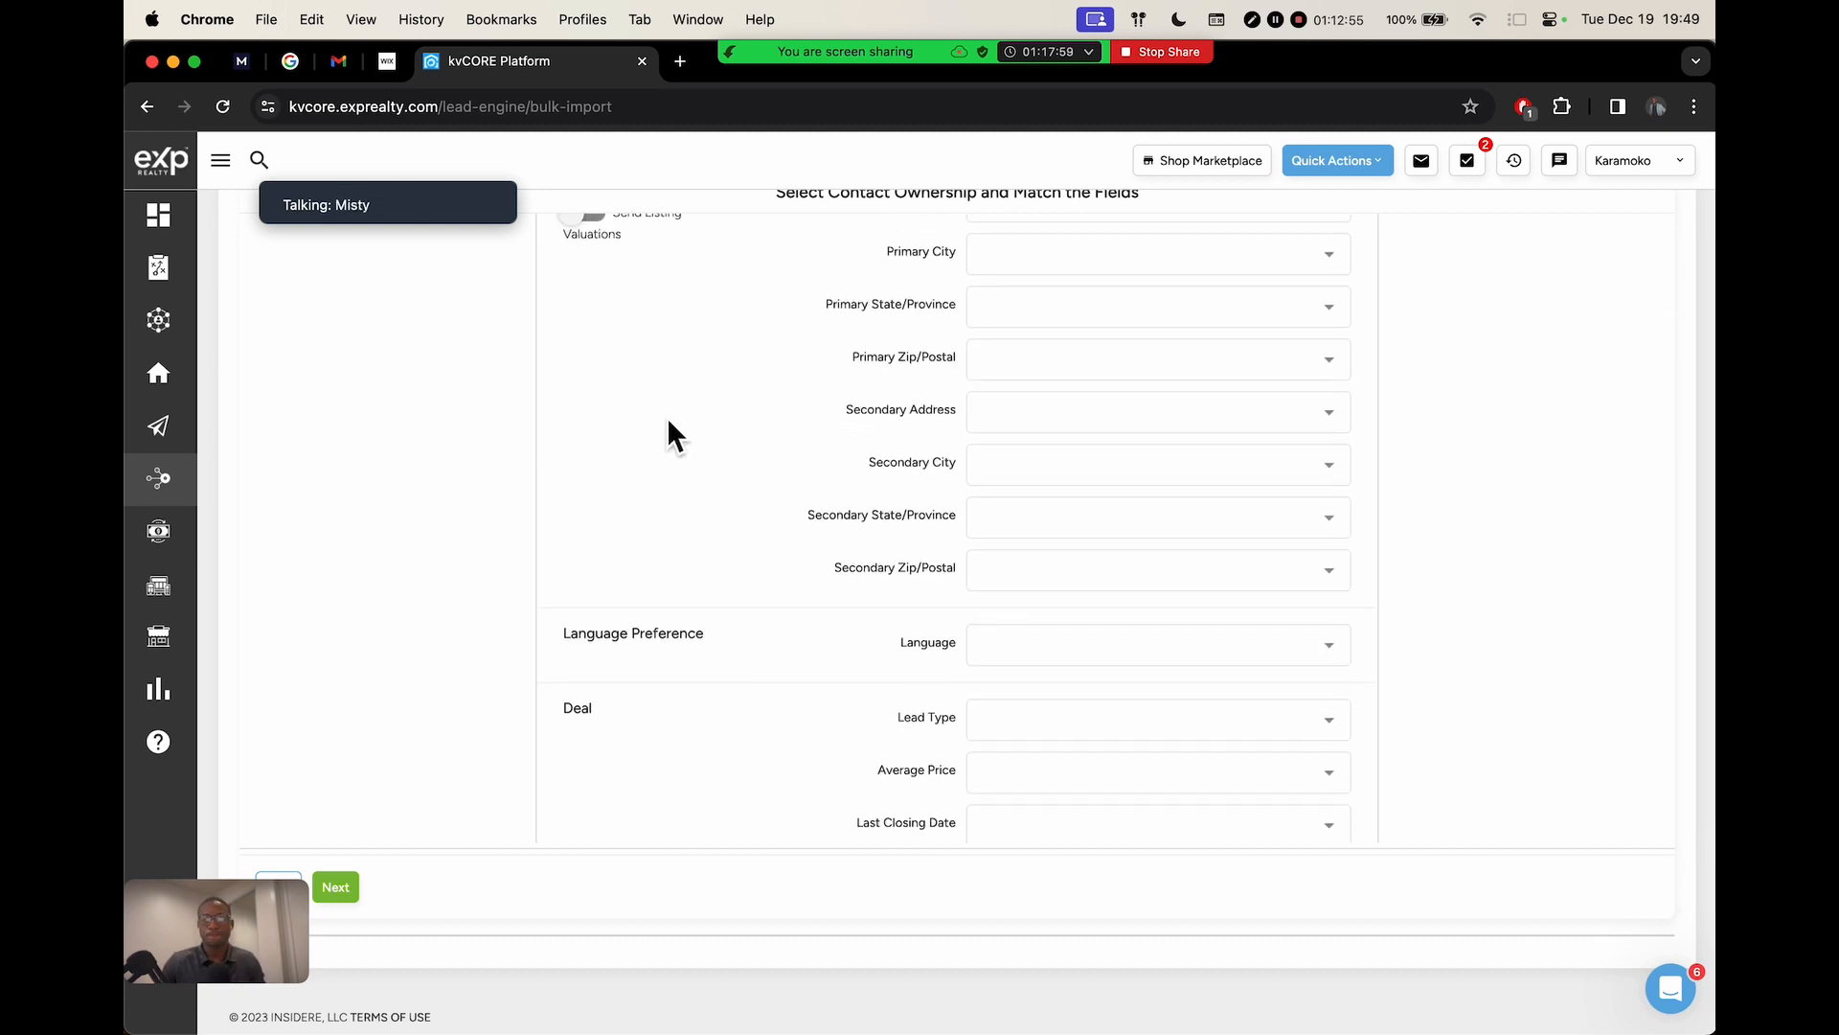
{"action": "scroll", "coordinate": [668, 436], "scroll_direction": "up", "scroll_amount": 2}
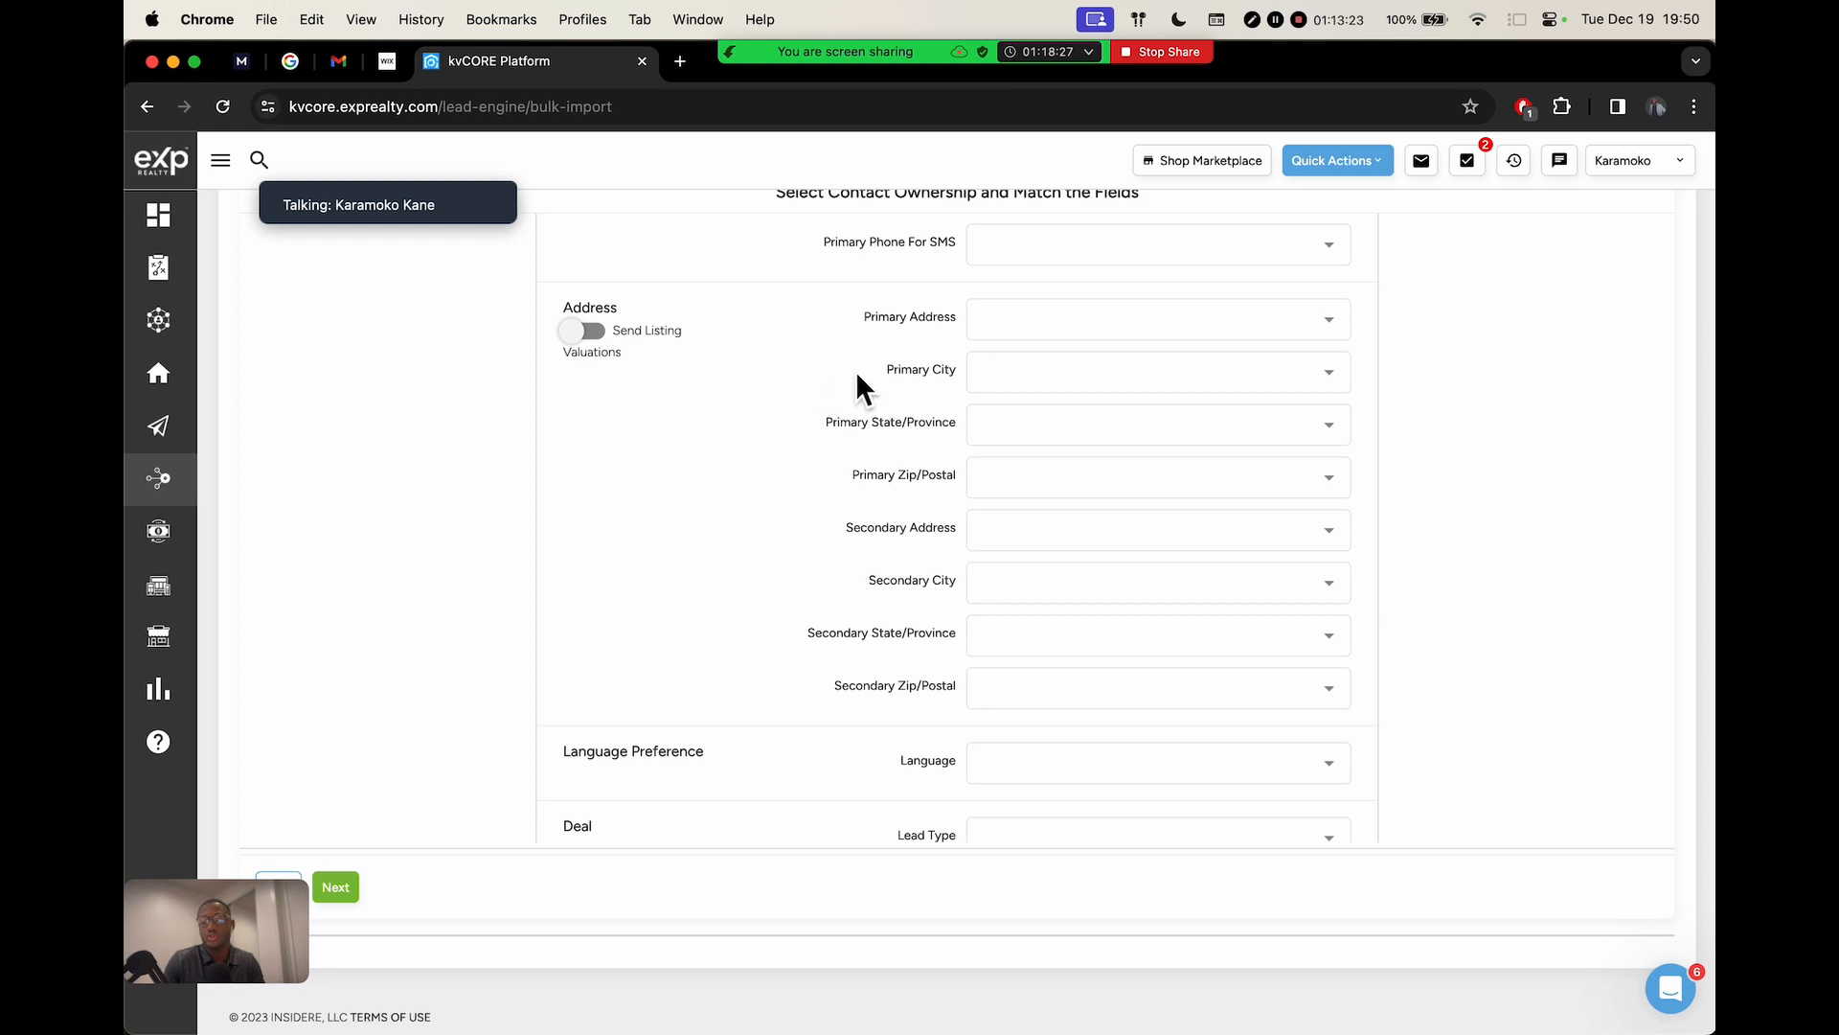
{"action": "scroll", "coordinate": [872, 465], "scroll_direction": "down", "scroll_amount": 4}
{"action": "scroll", "coordinate": [865, 465], "scroll_direction": "up", "scroll_amount": 1}
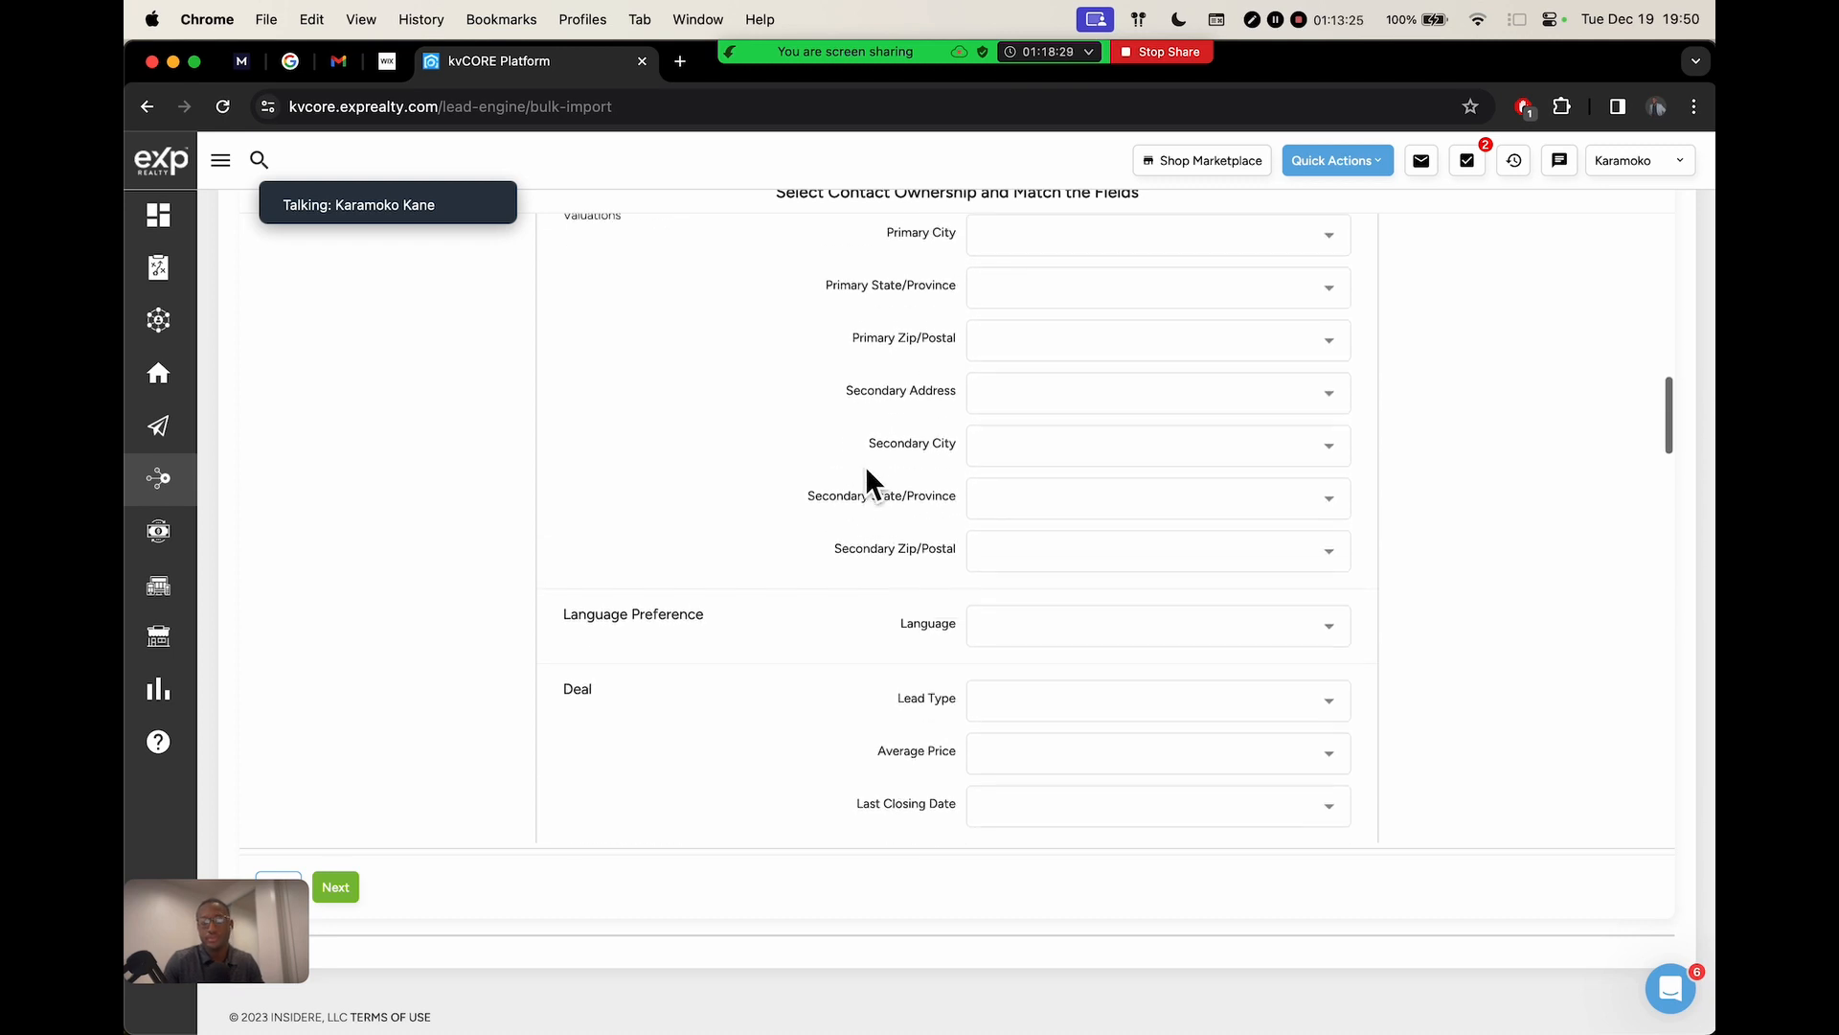
{"action": "scroll", "coordinate": [866, 462], "scroll_direction": "up", "scroll_amount": 8}
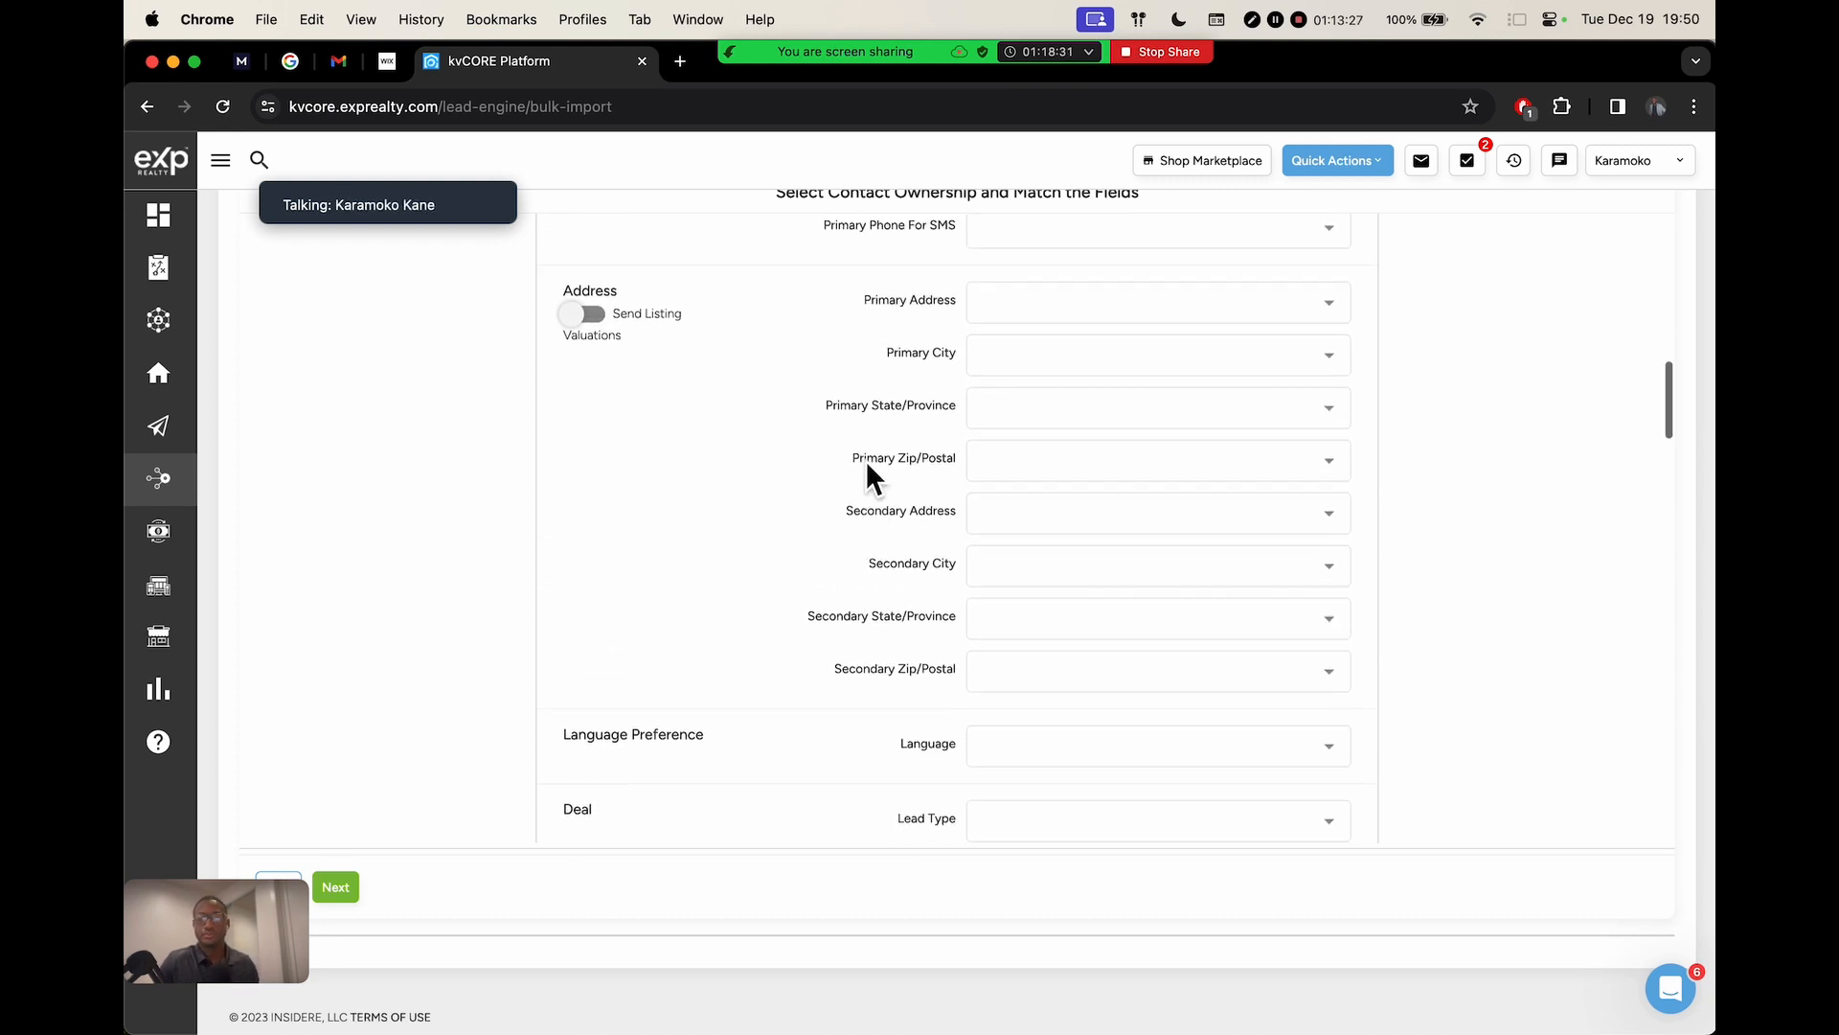
{"action": "scroll", "coordinate": [866, 465], "scroll_direction": "up", "scroll_amount": 9}
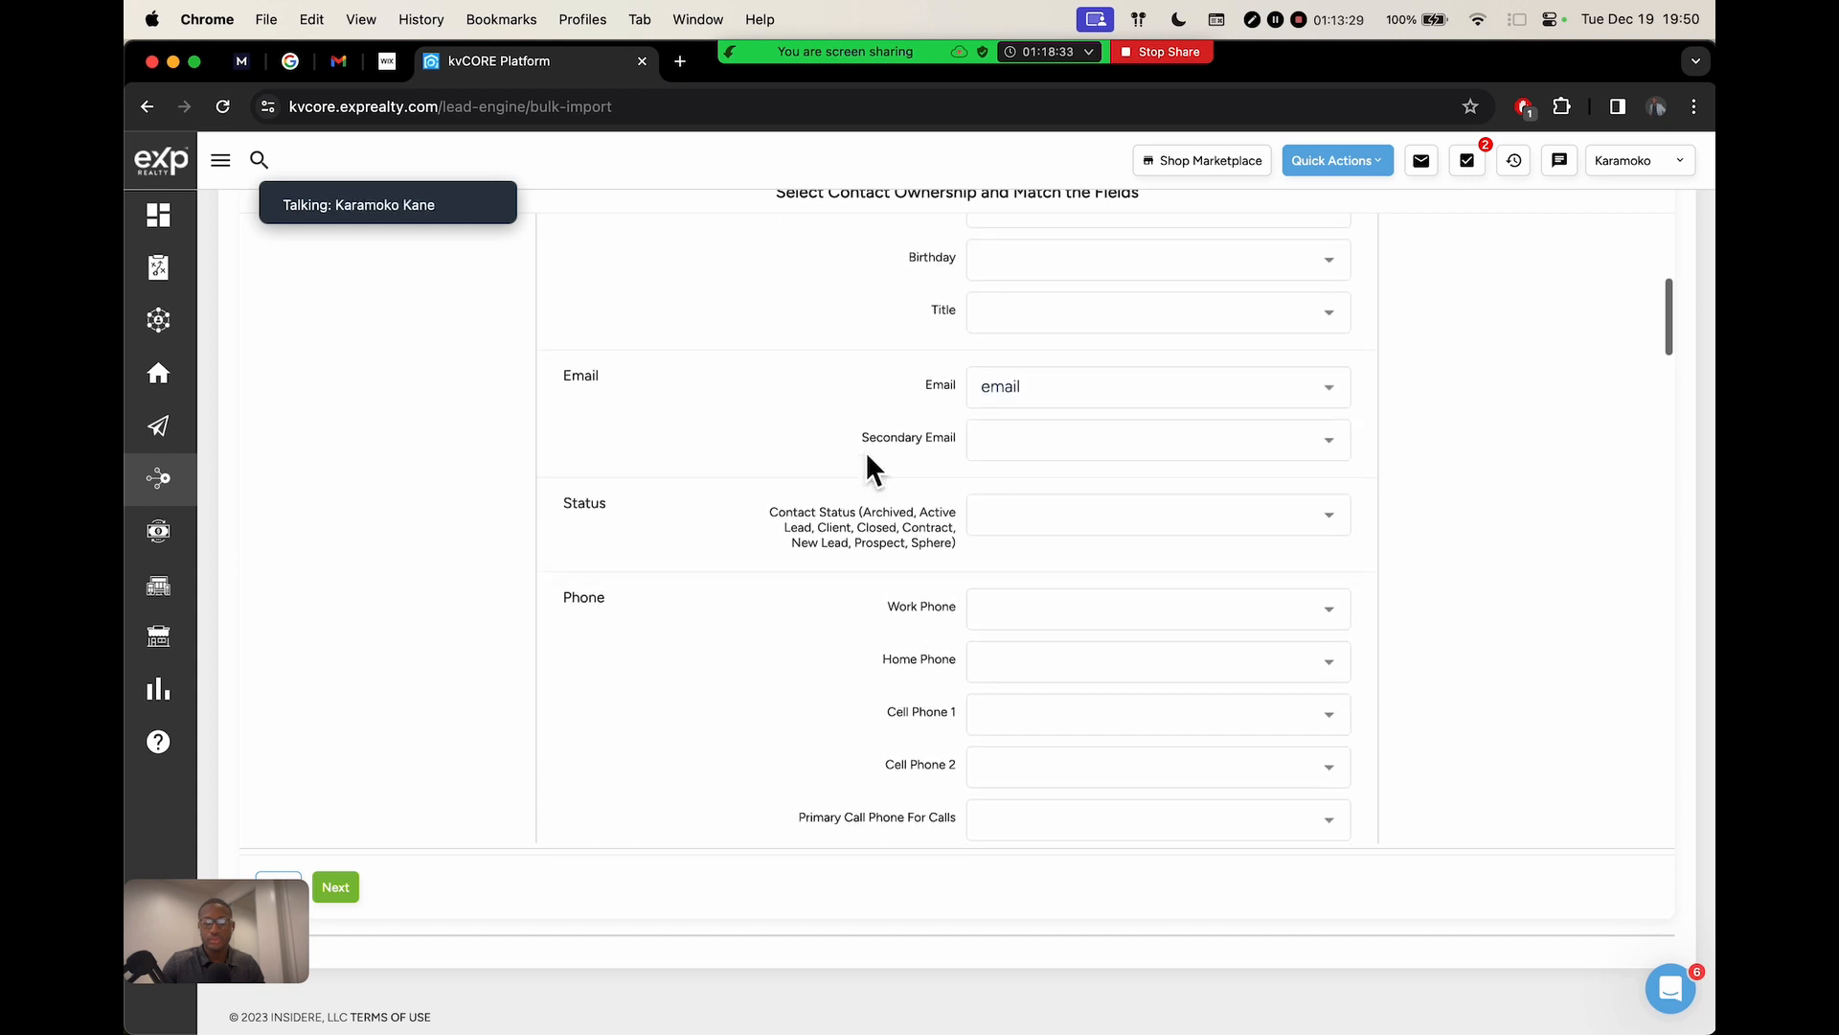
{"action": "scroll", "coordinate": [908, 498], "scroll_direction": "down", "scroll_amount": 3}
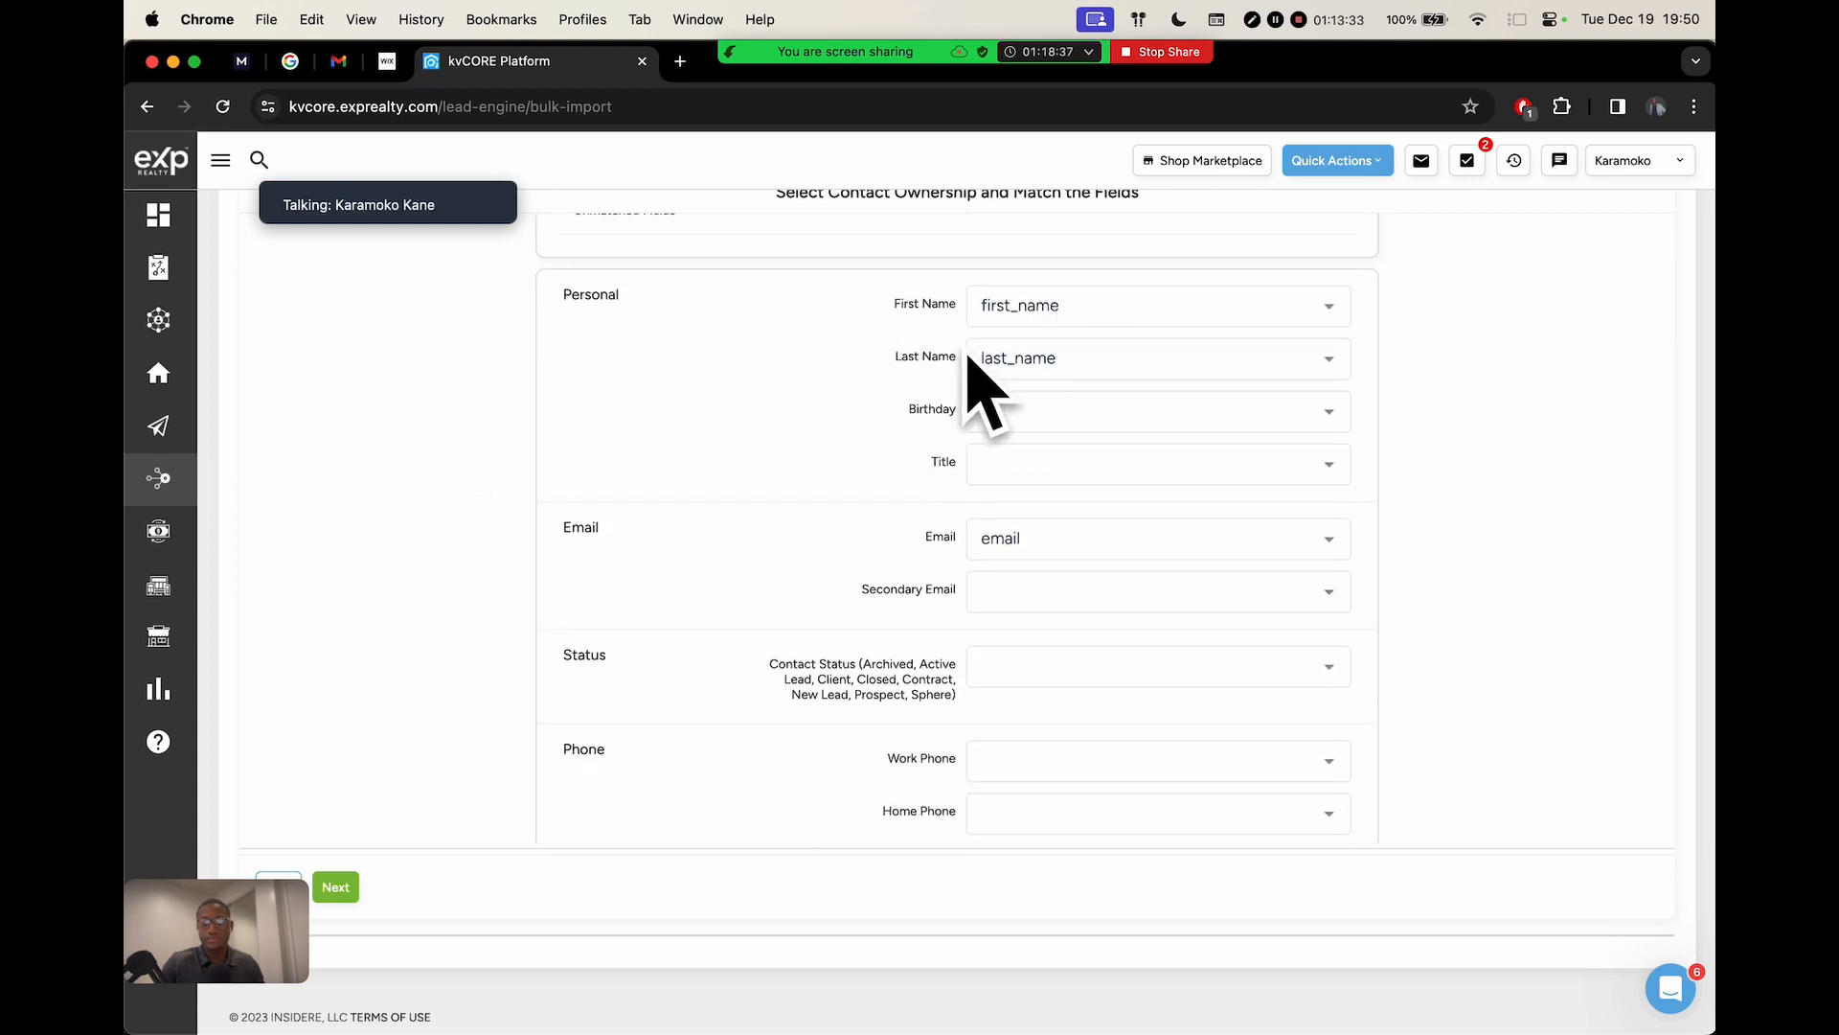
{"action": "scroll", "coordinate": [935, 367], "scroll_direction": "down", "scroll_amount": 17}
{"action": "scroll", "coordinate": [934, 368], "scroll_direction": "down", "scroll_amount": 14}
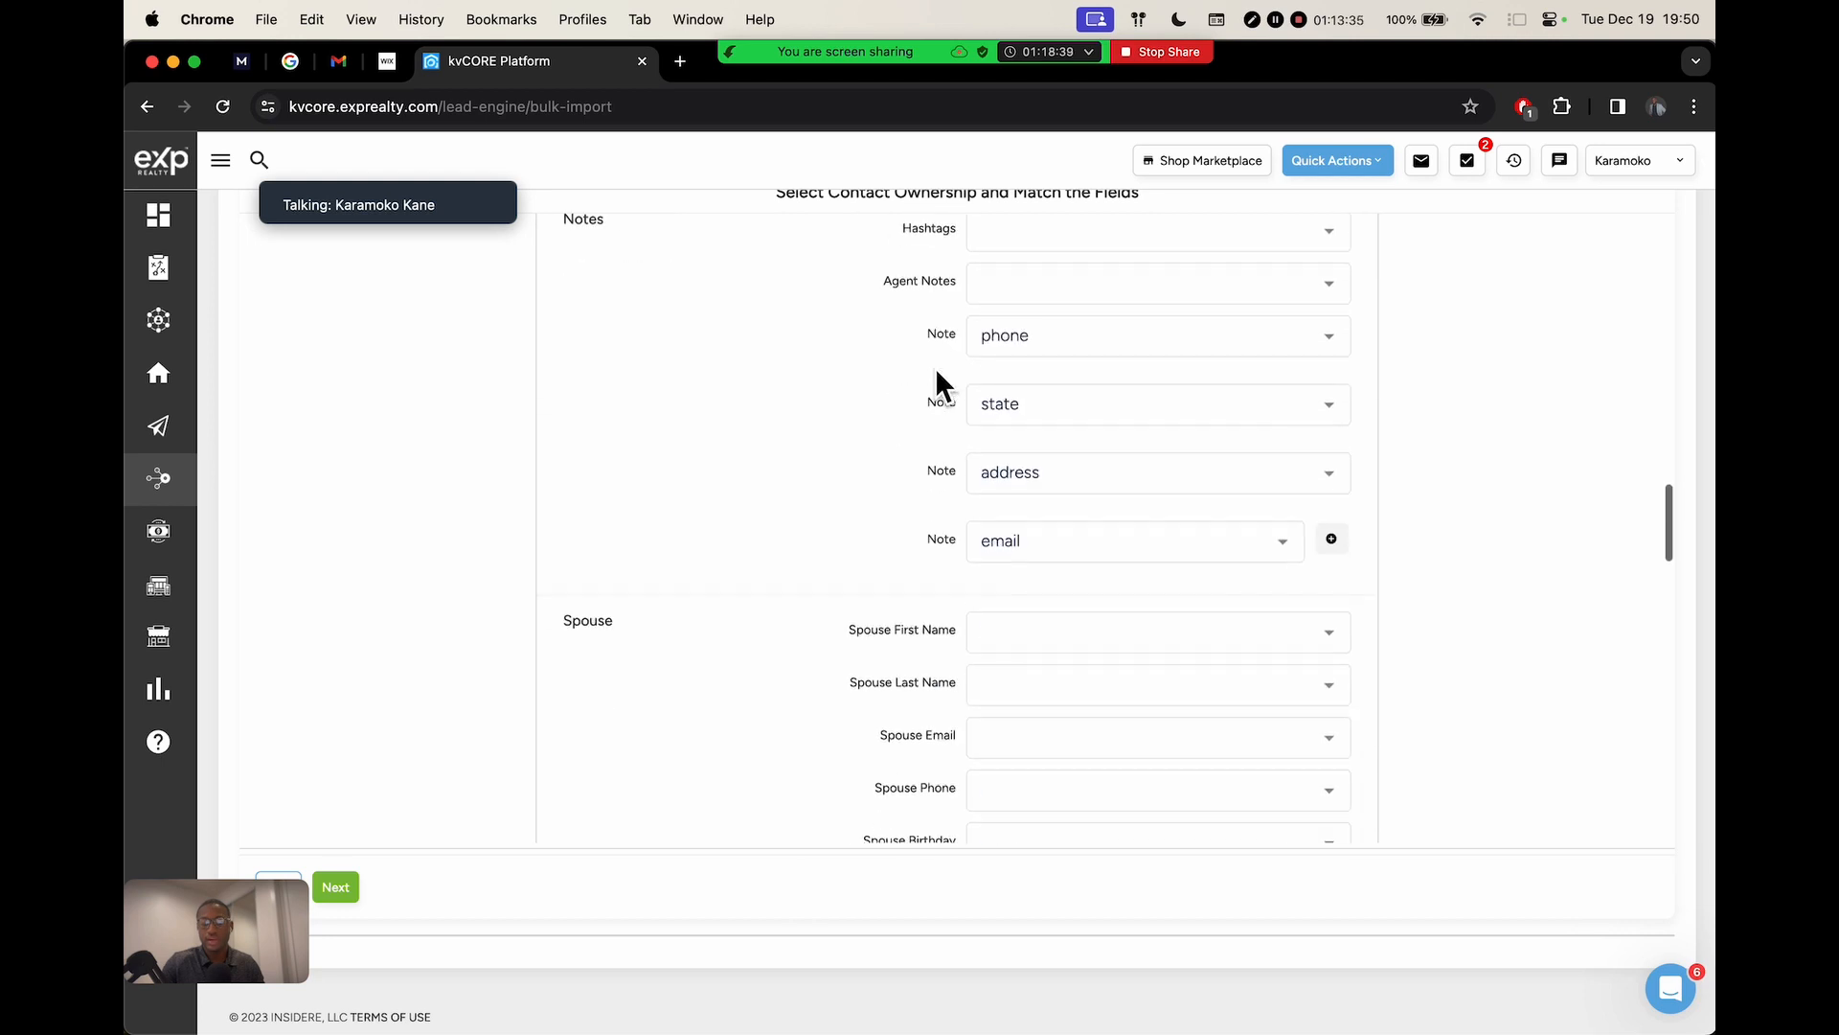
{"action": "scroll", "coordinate": [929, 370], "scroll_direction": "down", "scroll_amount": 5}
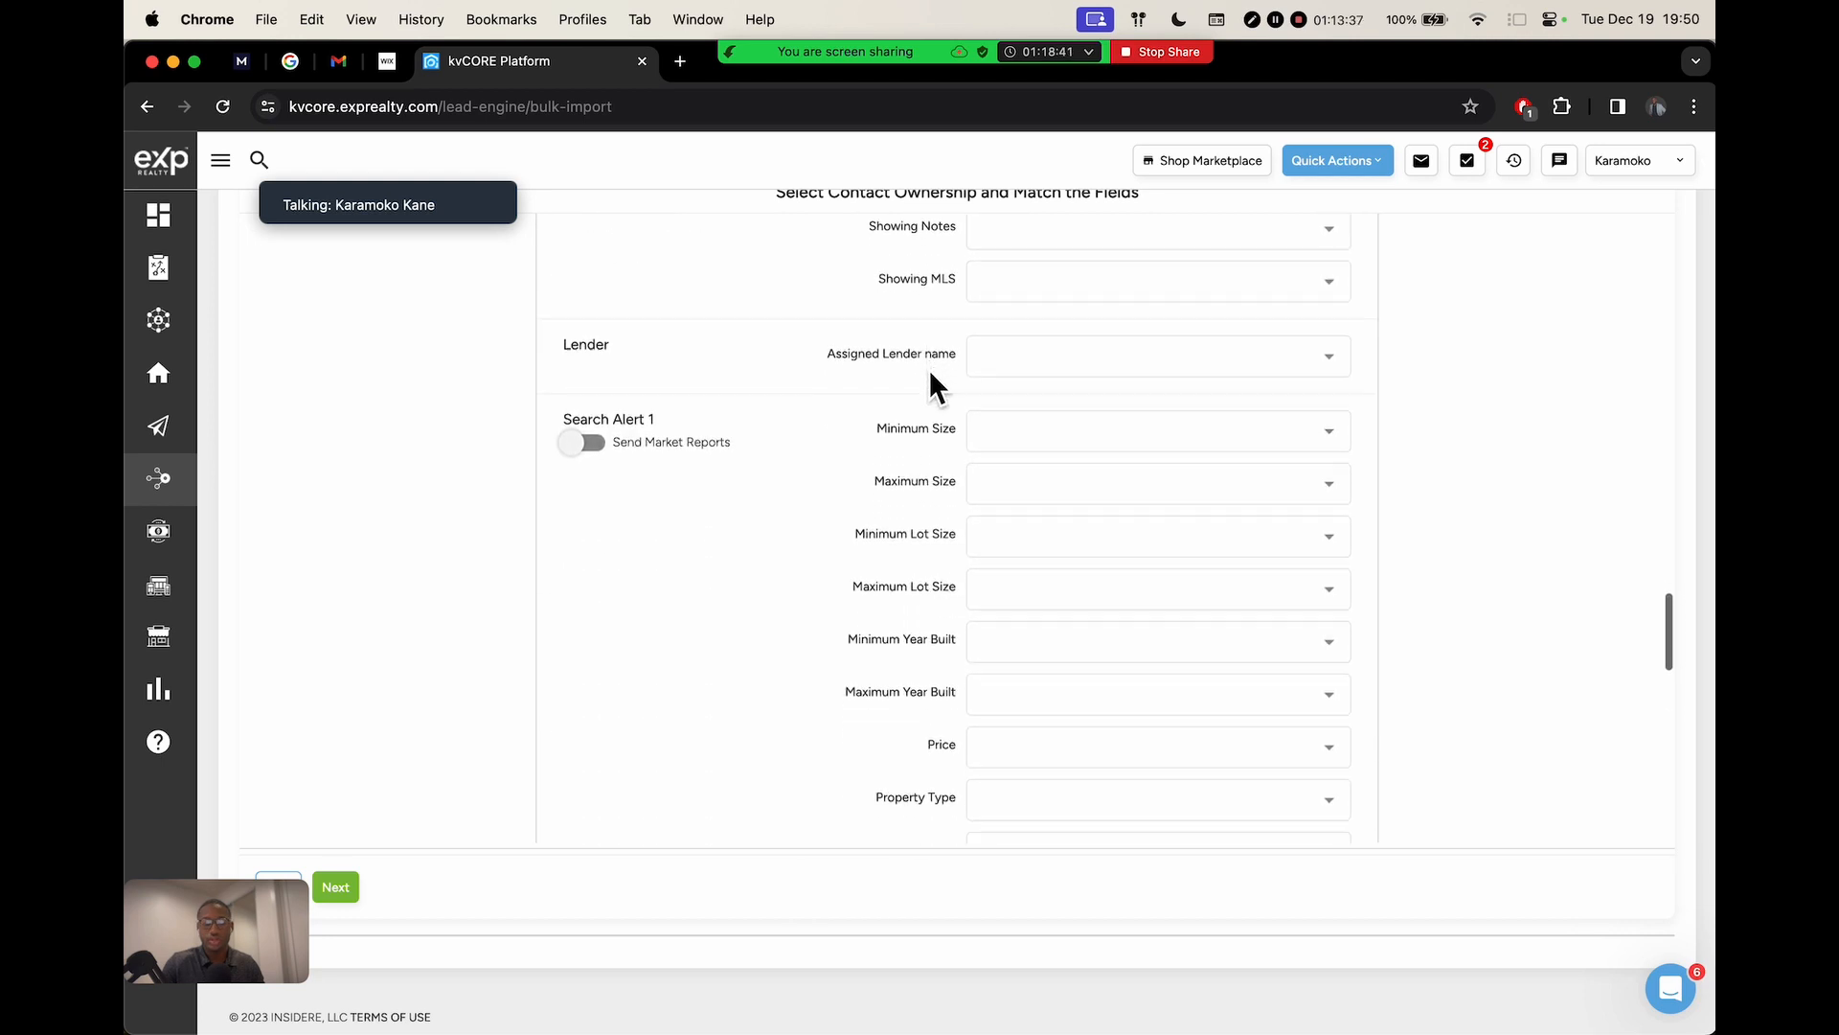
{"action": "scroll", "coordinate": [914, 359], "scroll_direction": "down", "scroll_amount": 18}
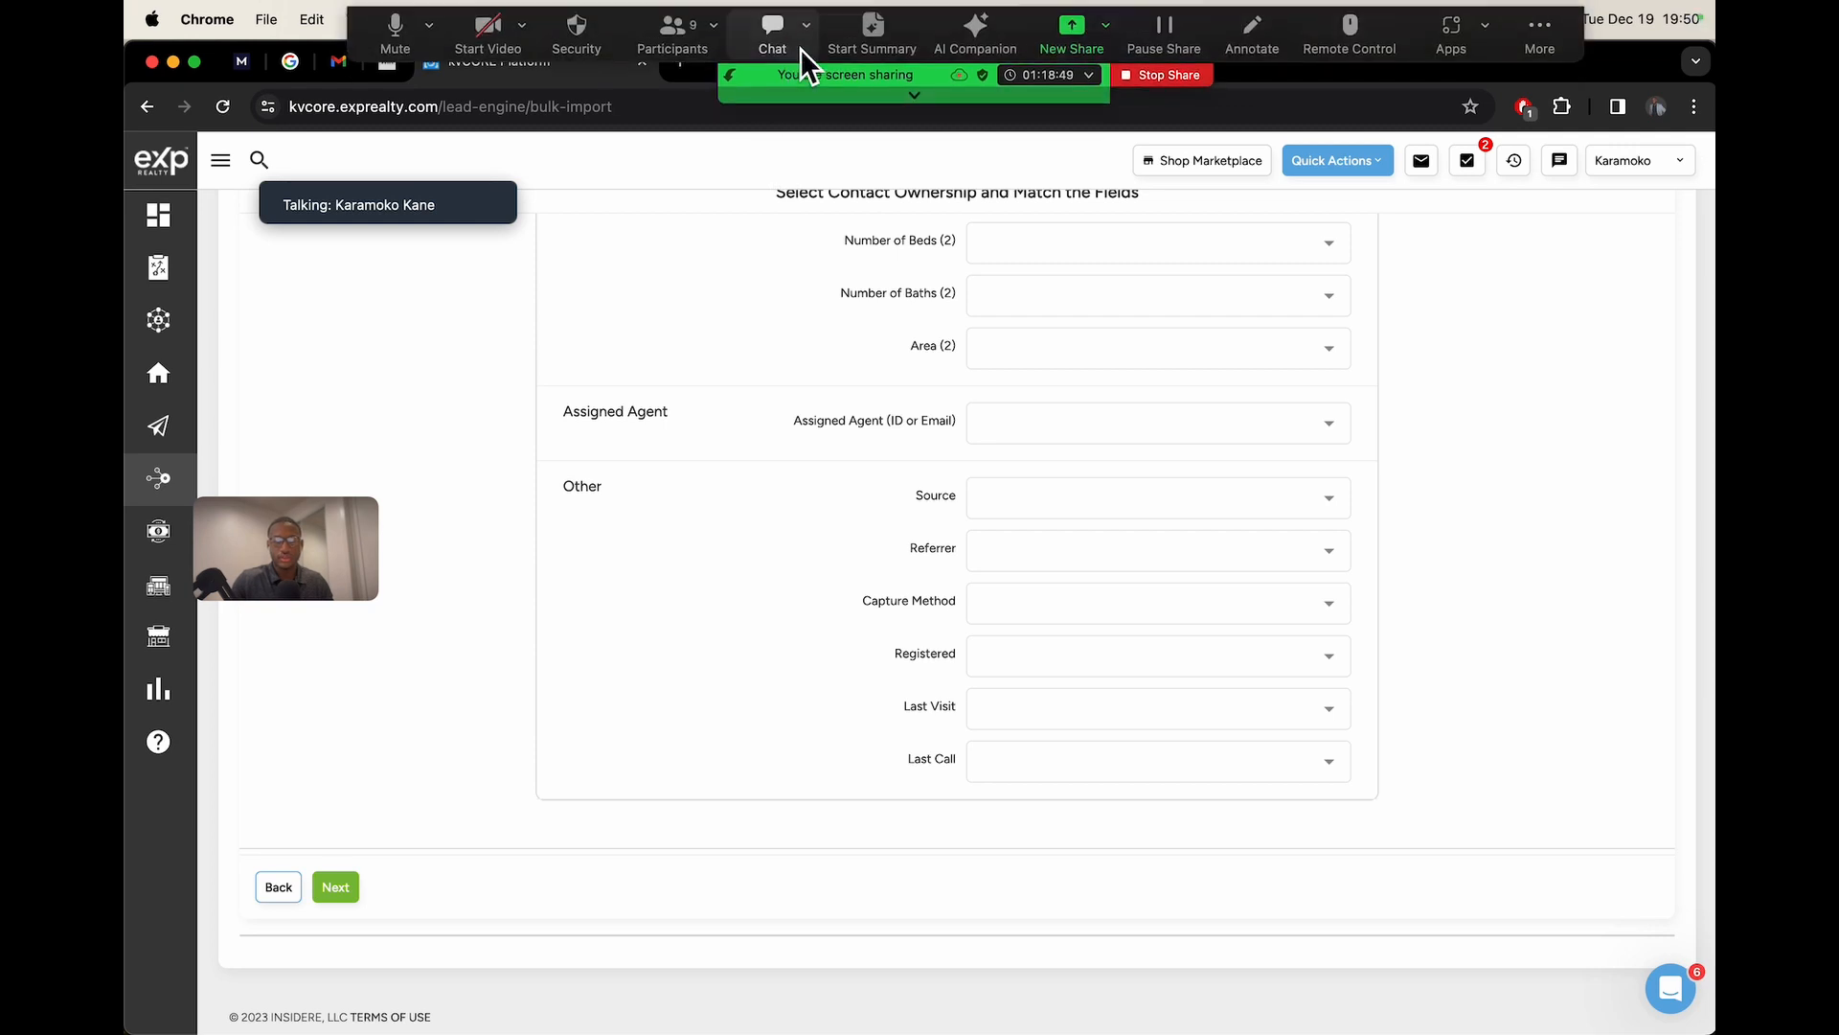
{"action": "left_click", "coordinate": [685, 72]}
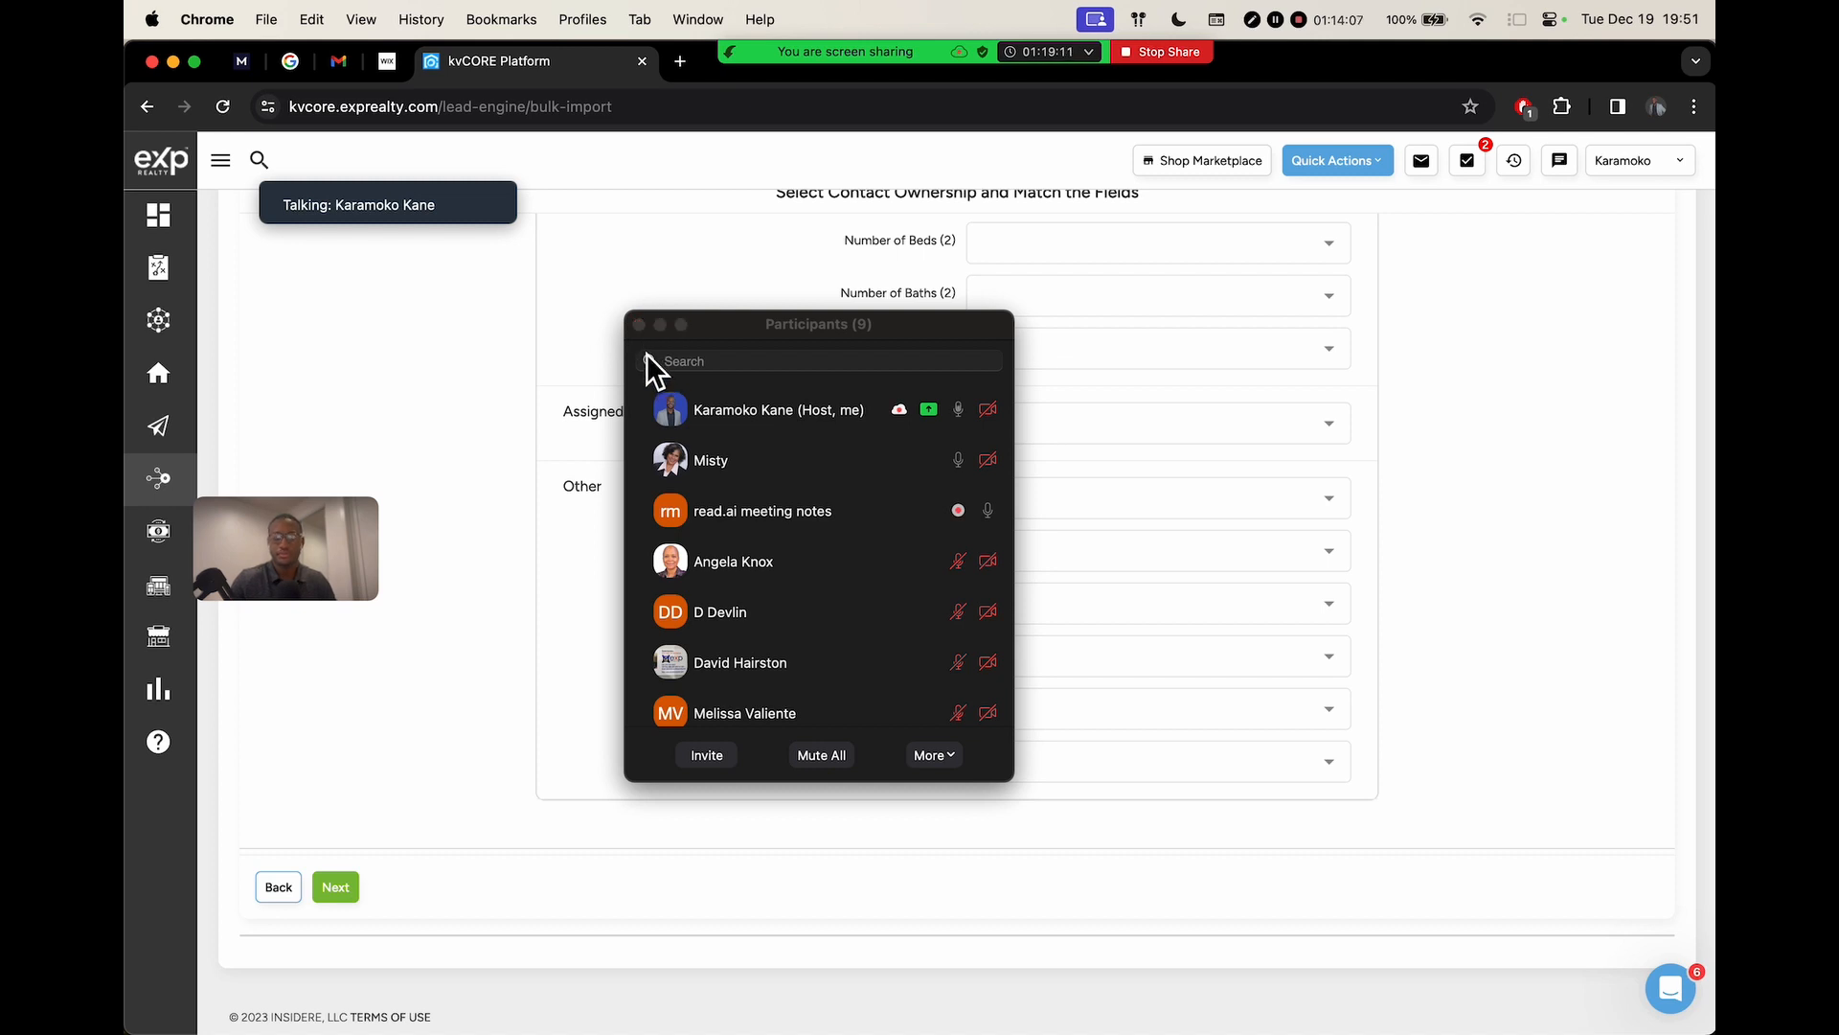
{"action": "left_click_drag", "start_coordinate": [708, 325], "coordinate": [1424, 261]}
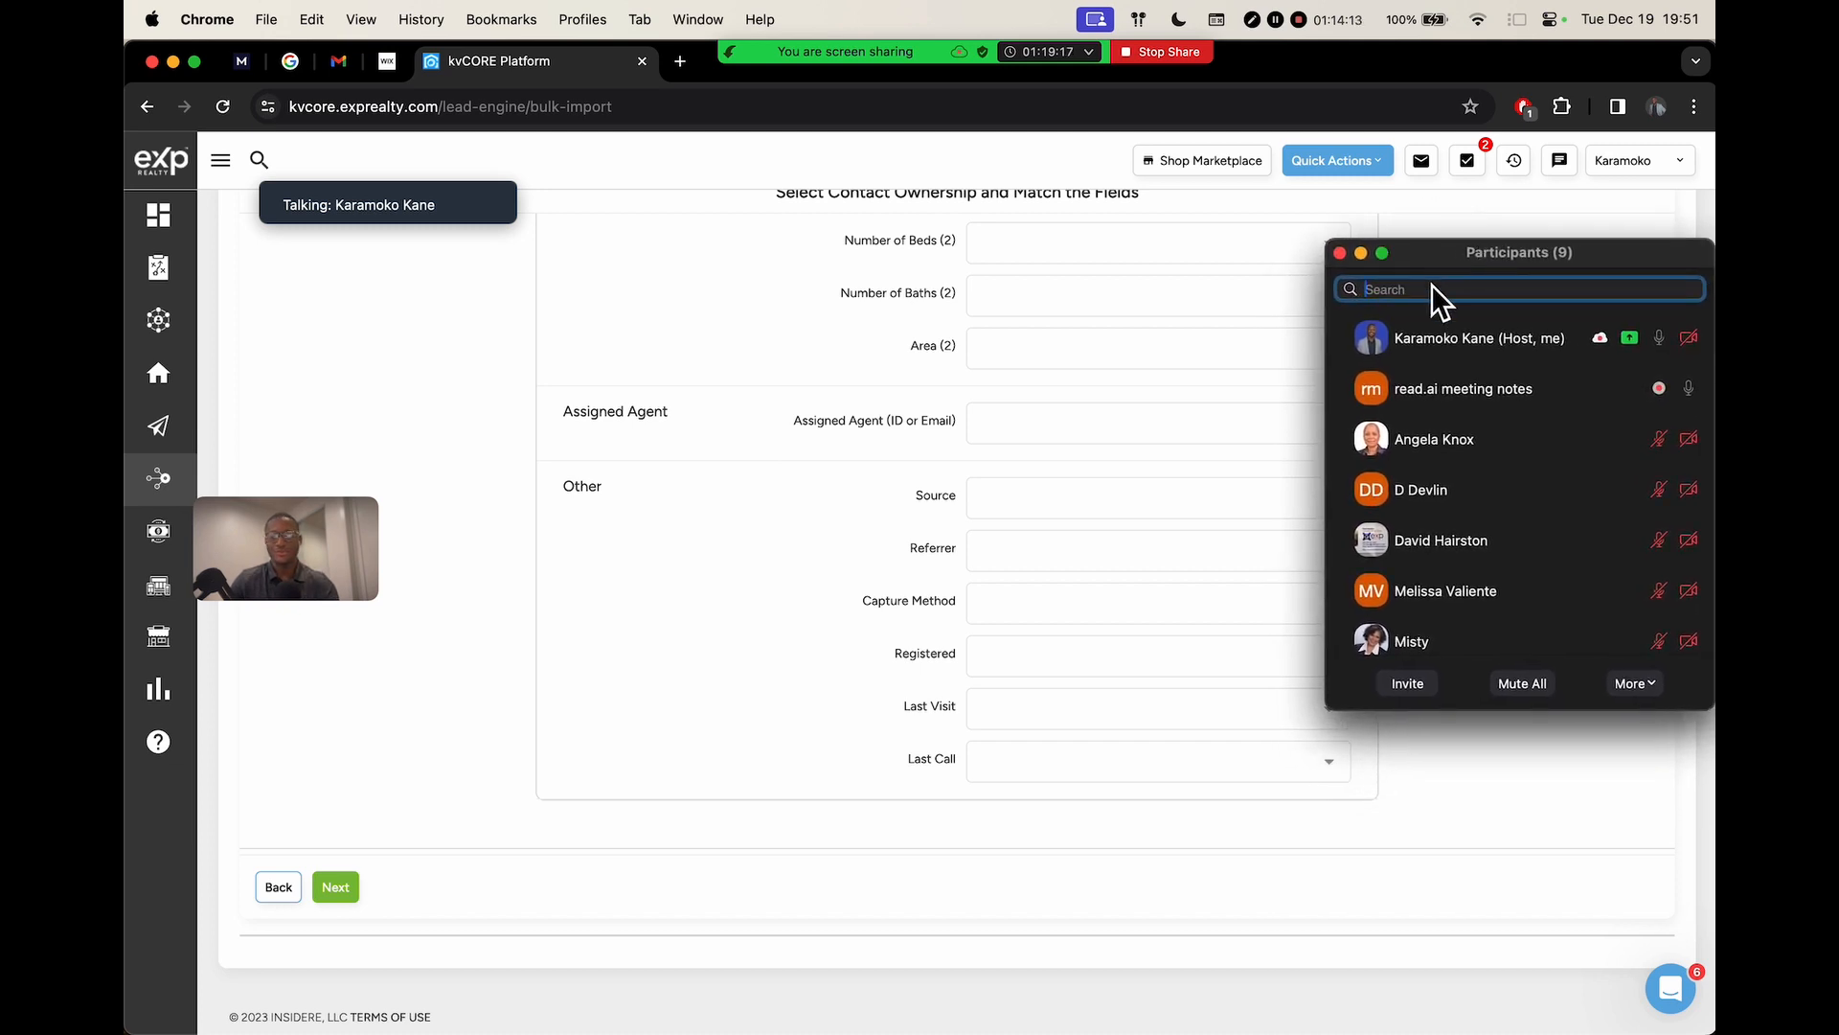
{"action": "left_click", "coordinate": [1356, 253]}
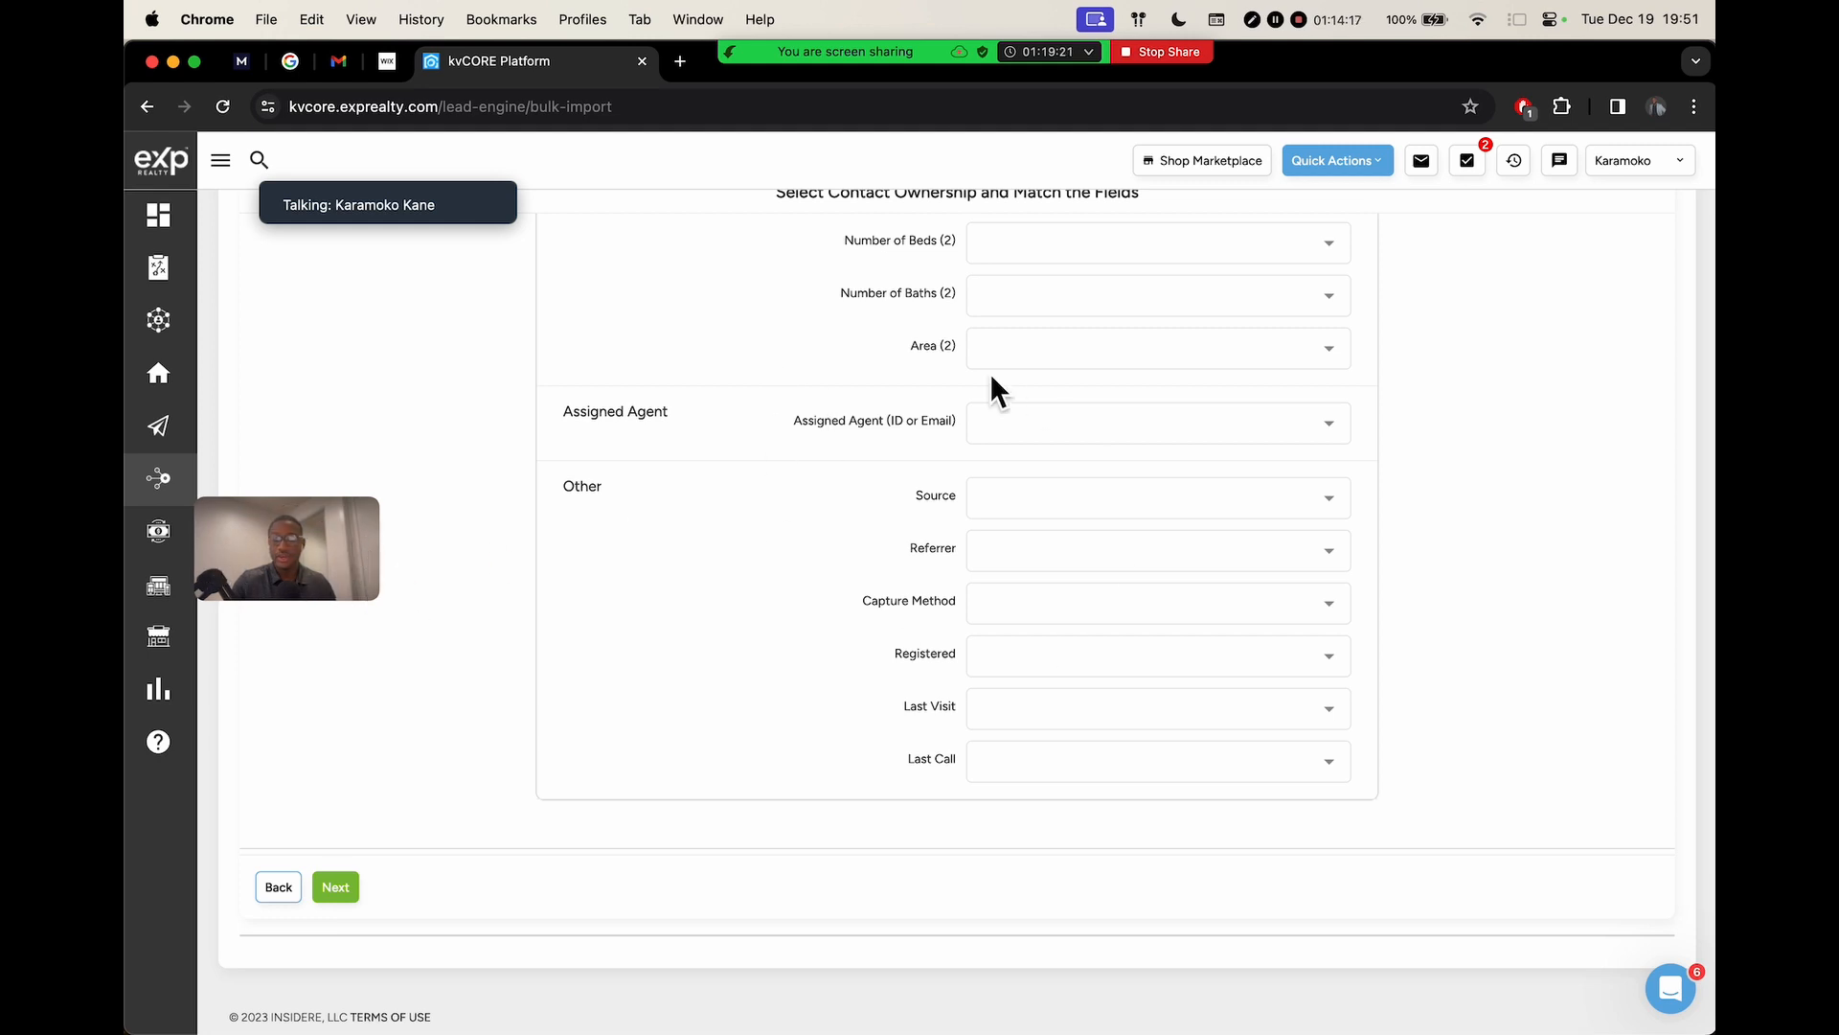
Proceed past field matching, accepting the unmatched city and zip columns with 'Process Anyway'
{"action": "scroll", "coordinate": [958, 561], "scroll_direction": "up", "scroll_amount": 10}
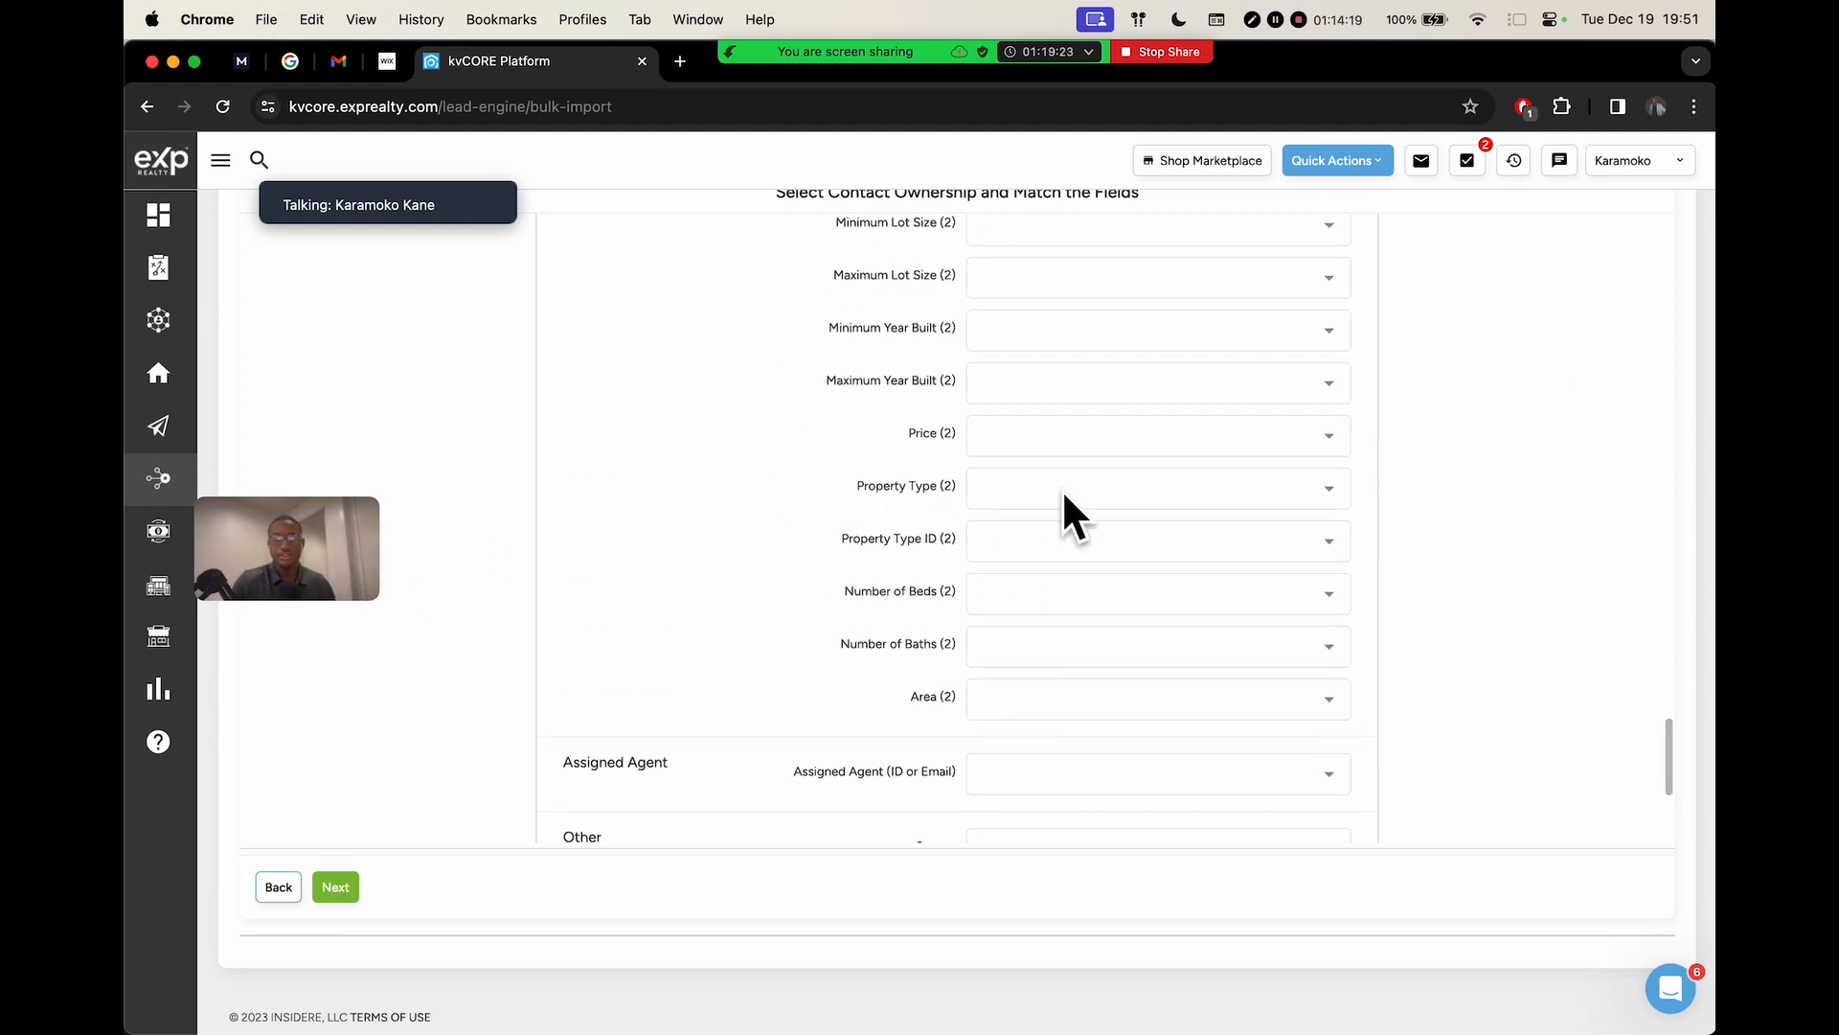
{"action": "scroll", "coordinate": [1138, 457], "scroll_direction": "up", "scroll_amount": 15}
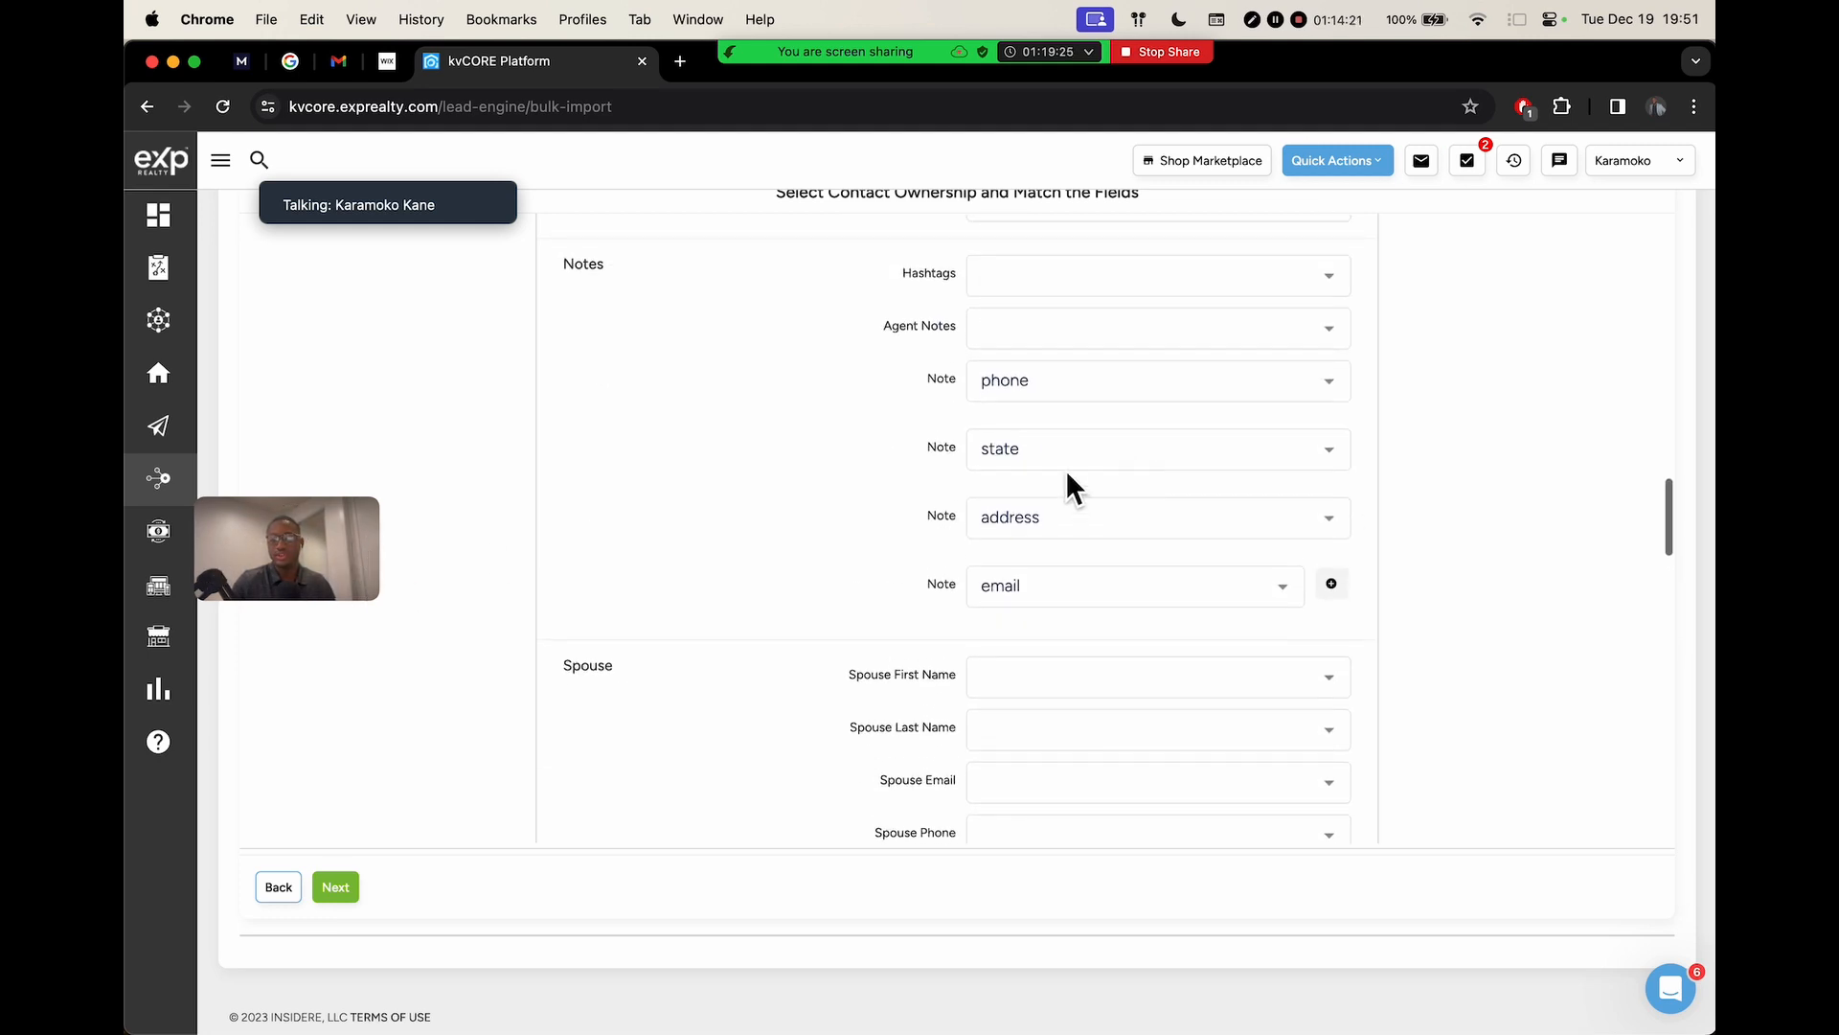
{"action": "scroll", "coordinate": [1124, 489], "scroll_direction": "up", "scroll_amount": 2}
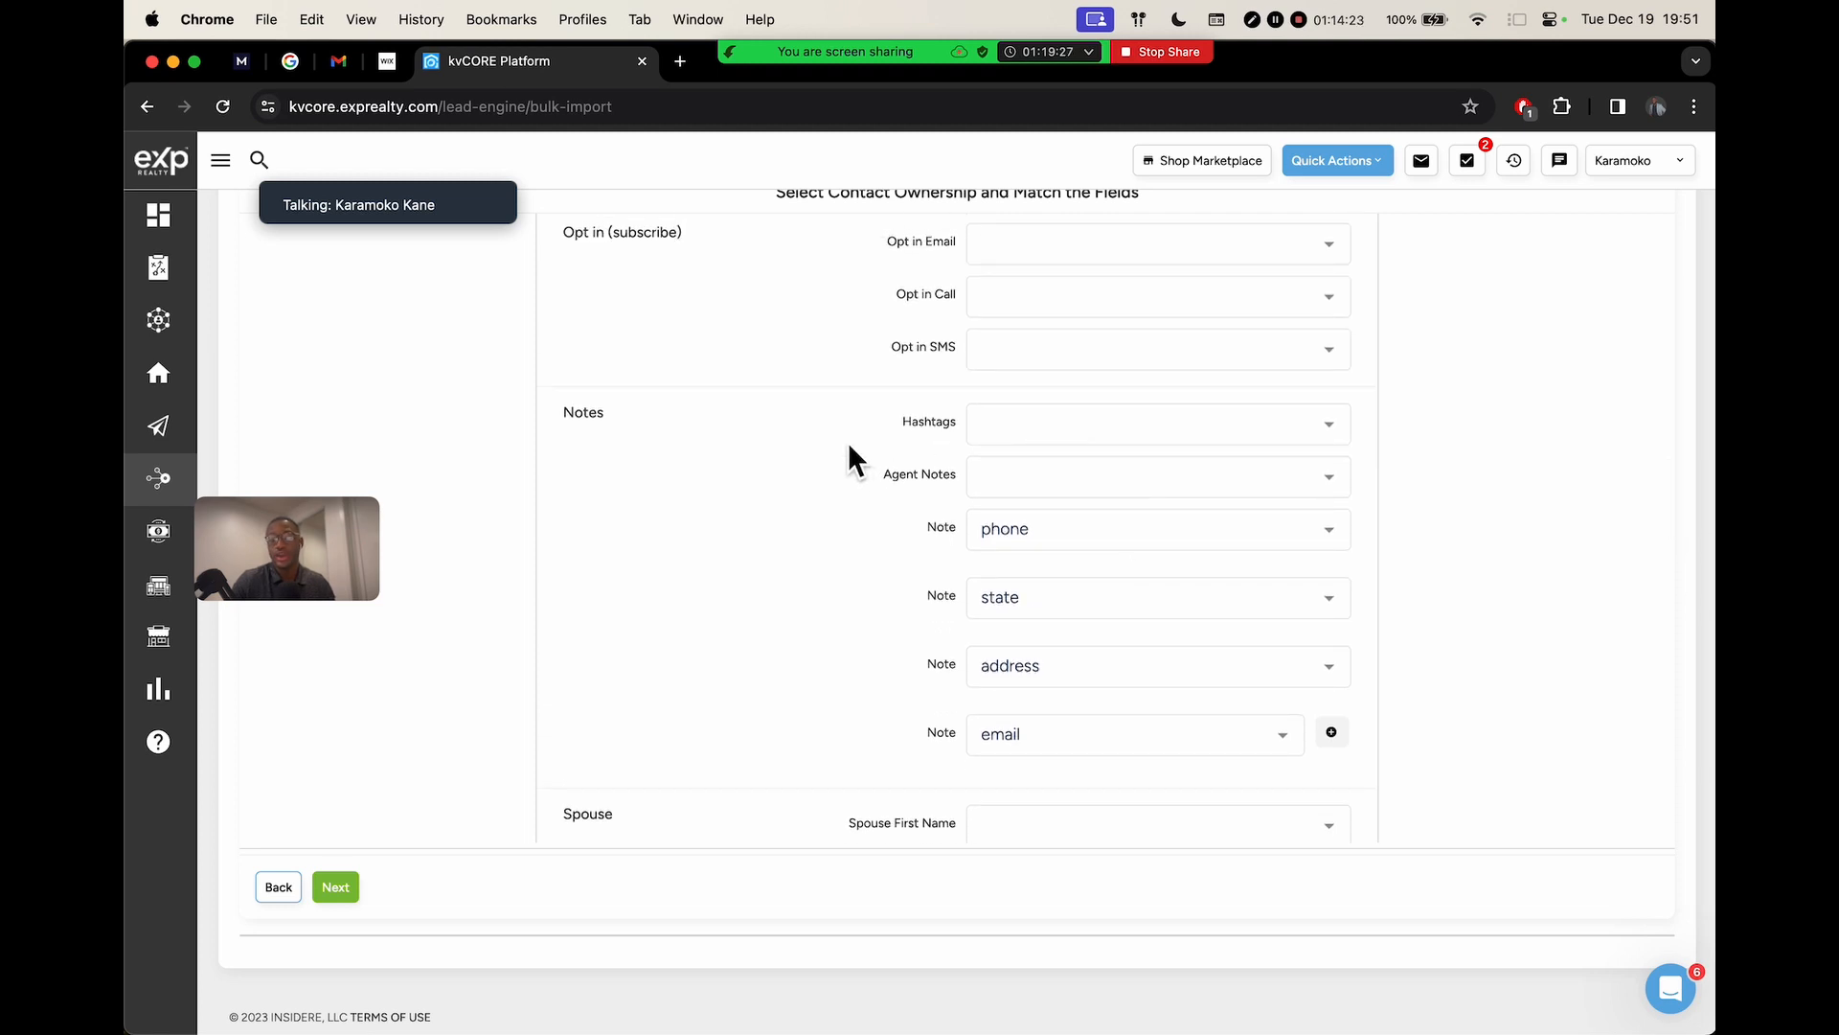
{"action": "left_click", "coordinate": [338, 887]}
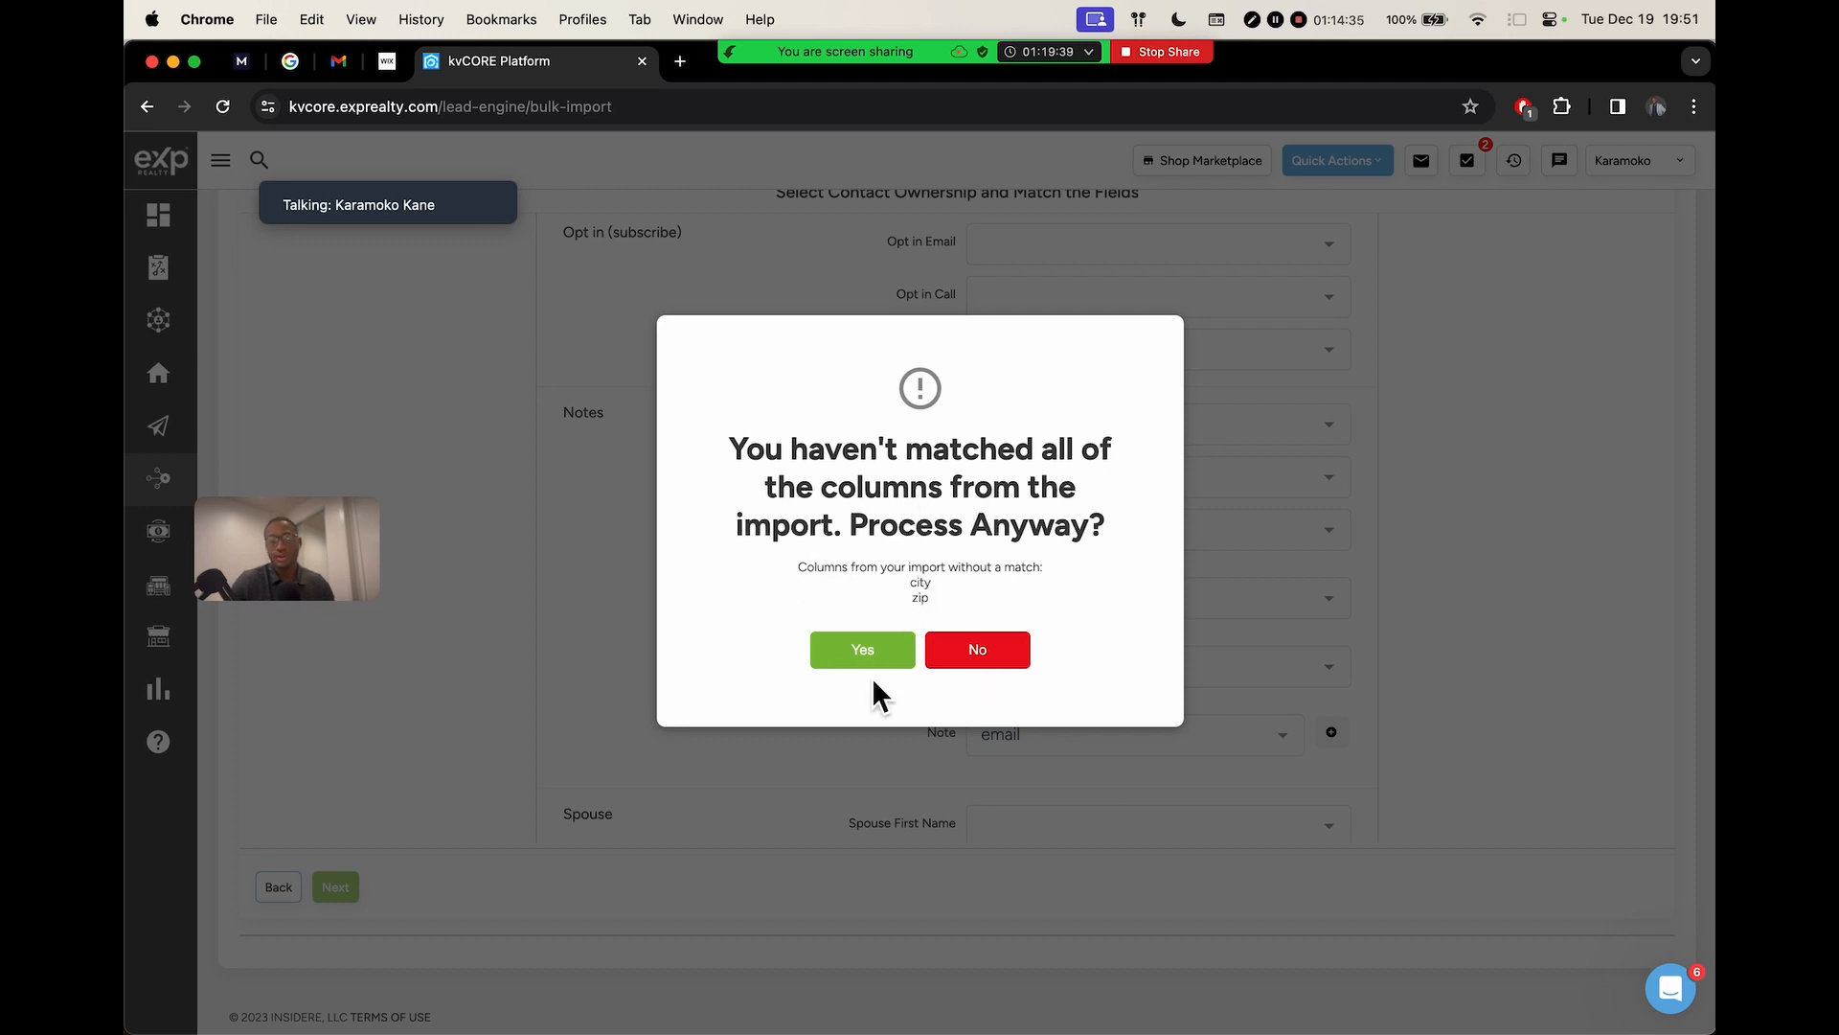
{"action": "double_click", "coordinate": [923, 599]}
{"action": "left_click", "coordinate": [862, 654]}
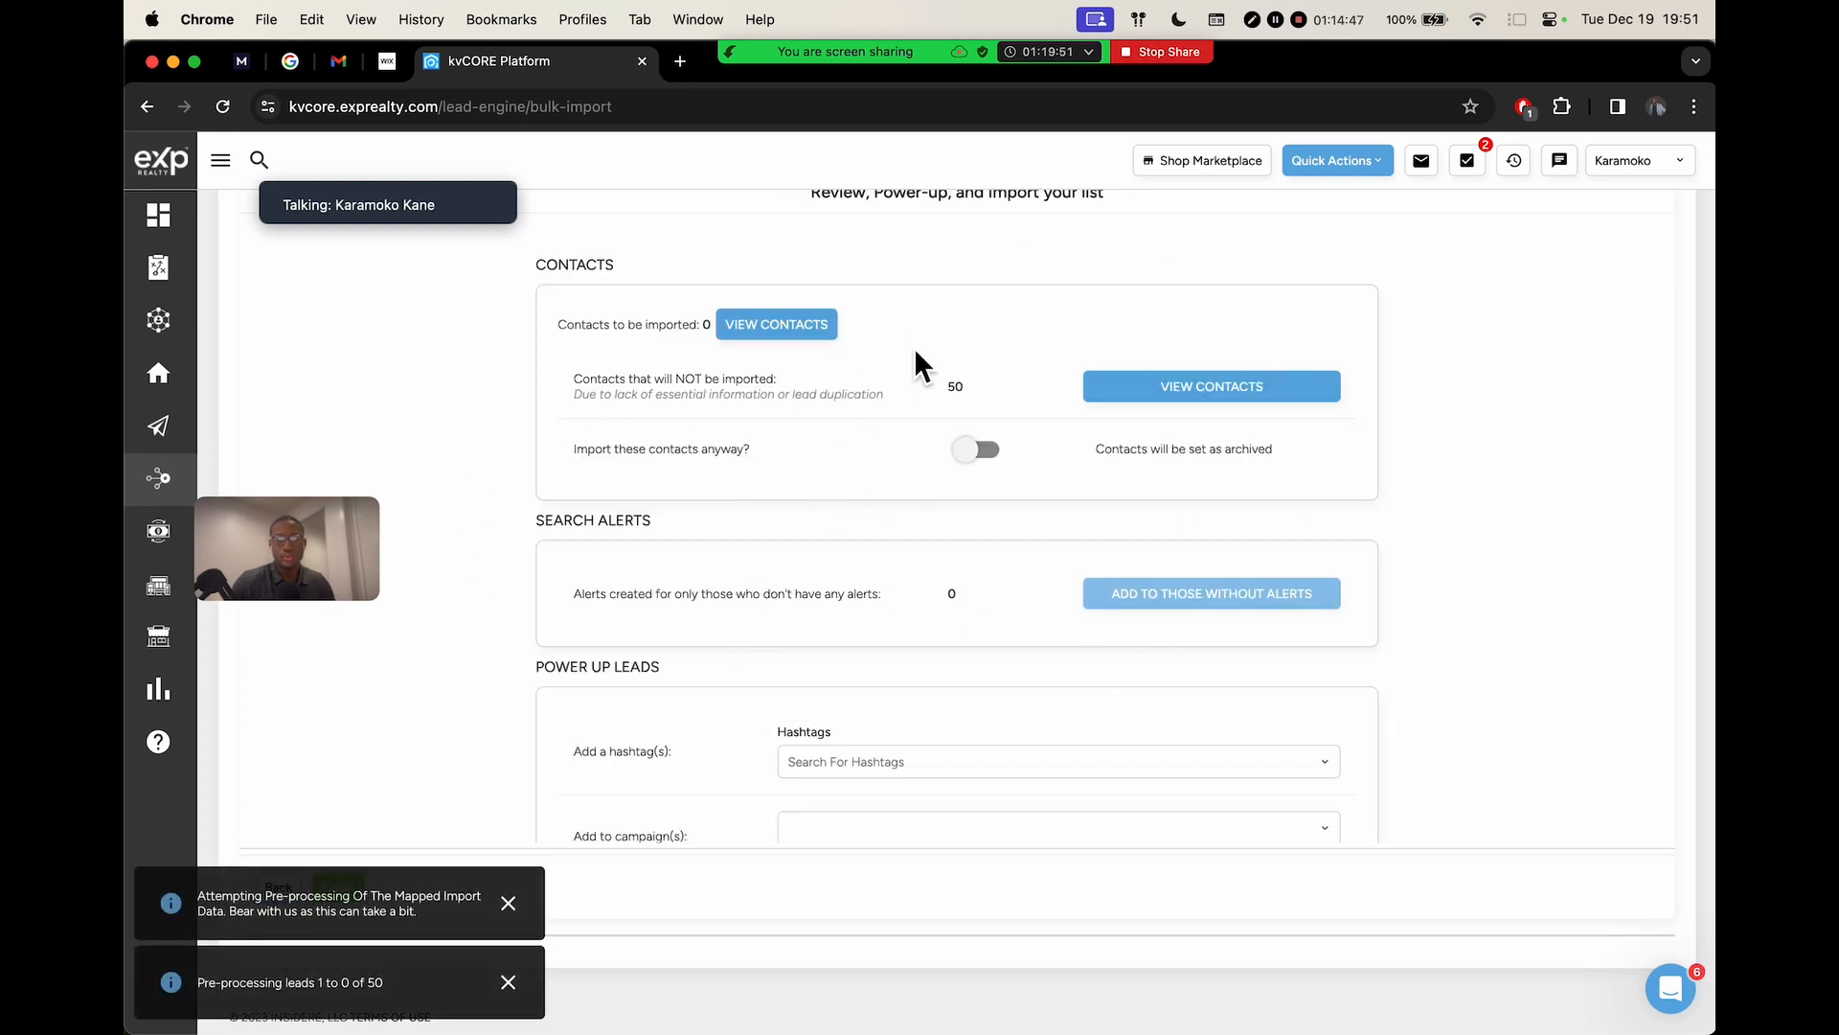
{"action": "scroll", "coordinate": [914, 347], "scroll_direction": "up", "scroll_amount": 5}
{"action": "left_click_drag", "start_coordinate": [321, 310], "coordinate": [579, 321]}
{"action": "left_click", "coordinate": [507, 330]}
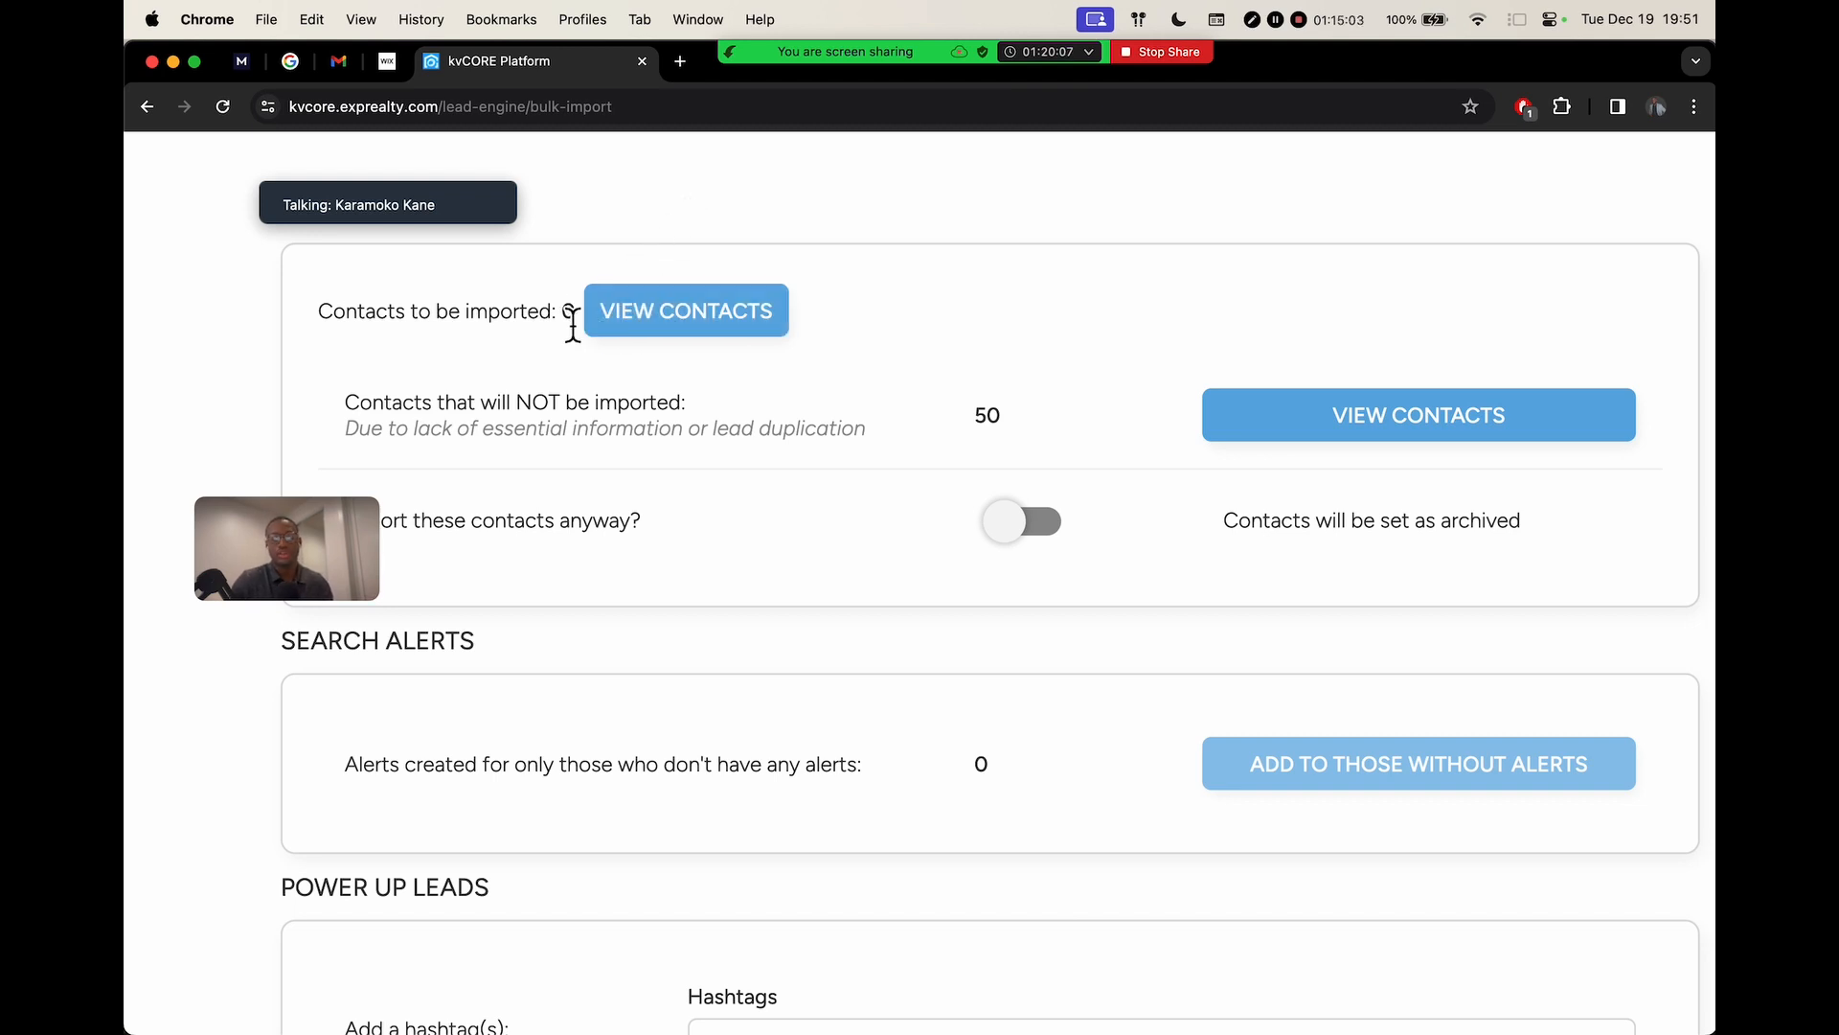
{"action": "double_click", "coordinate": [568, 316]}
{"action": "left_click", "coordinate": [510, 408]}
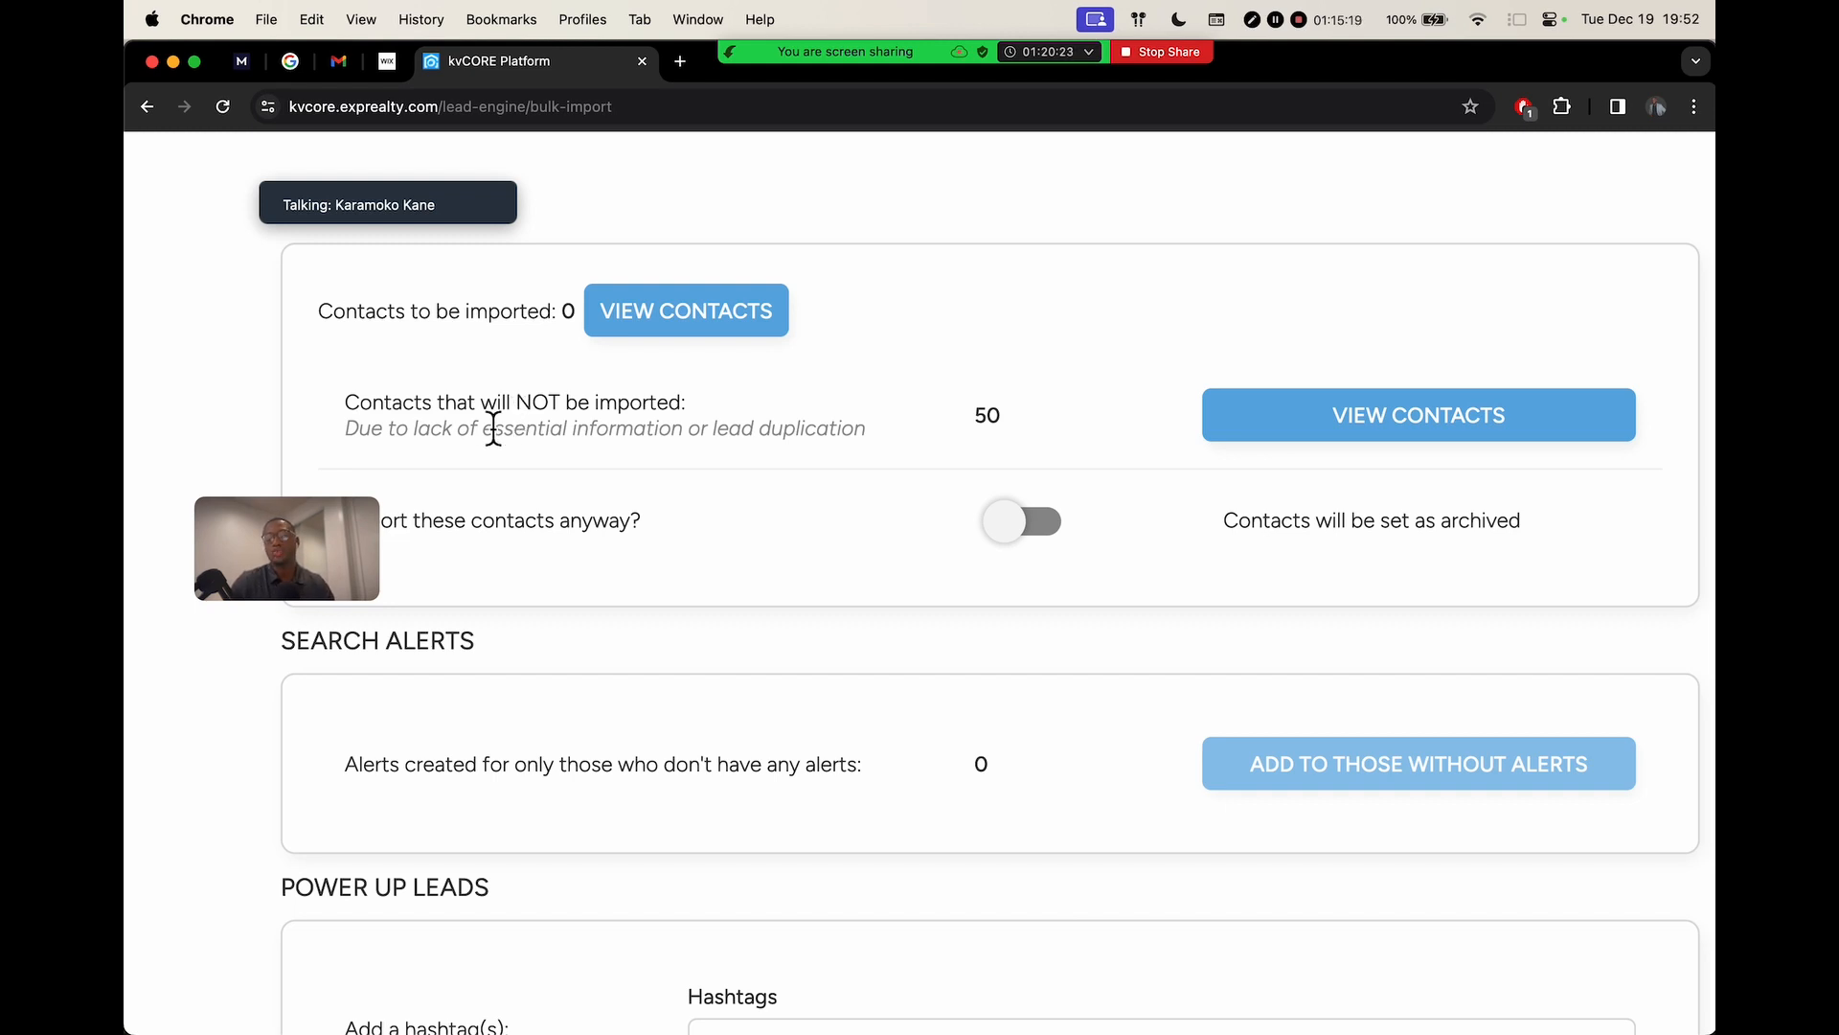
{"action": "left_click_drag", "start_coordinate": [296, 521], "coordinate": [285, 343]}
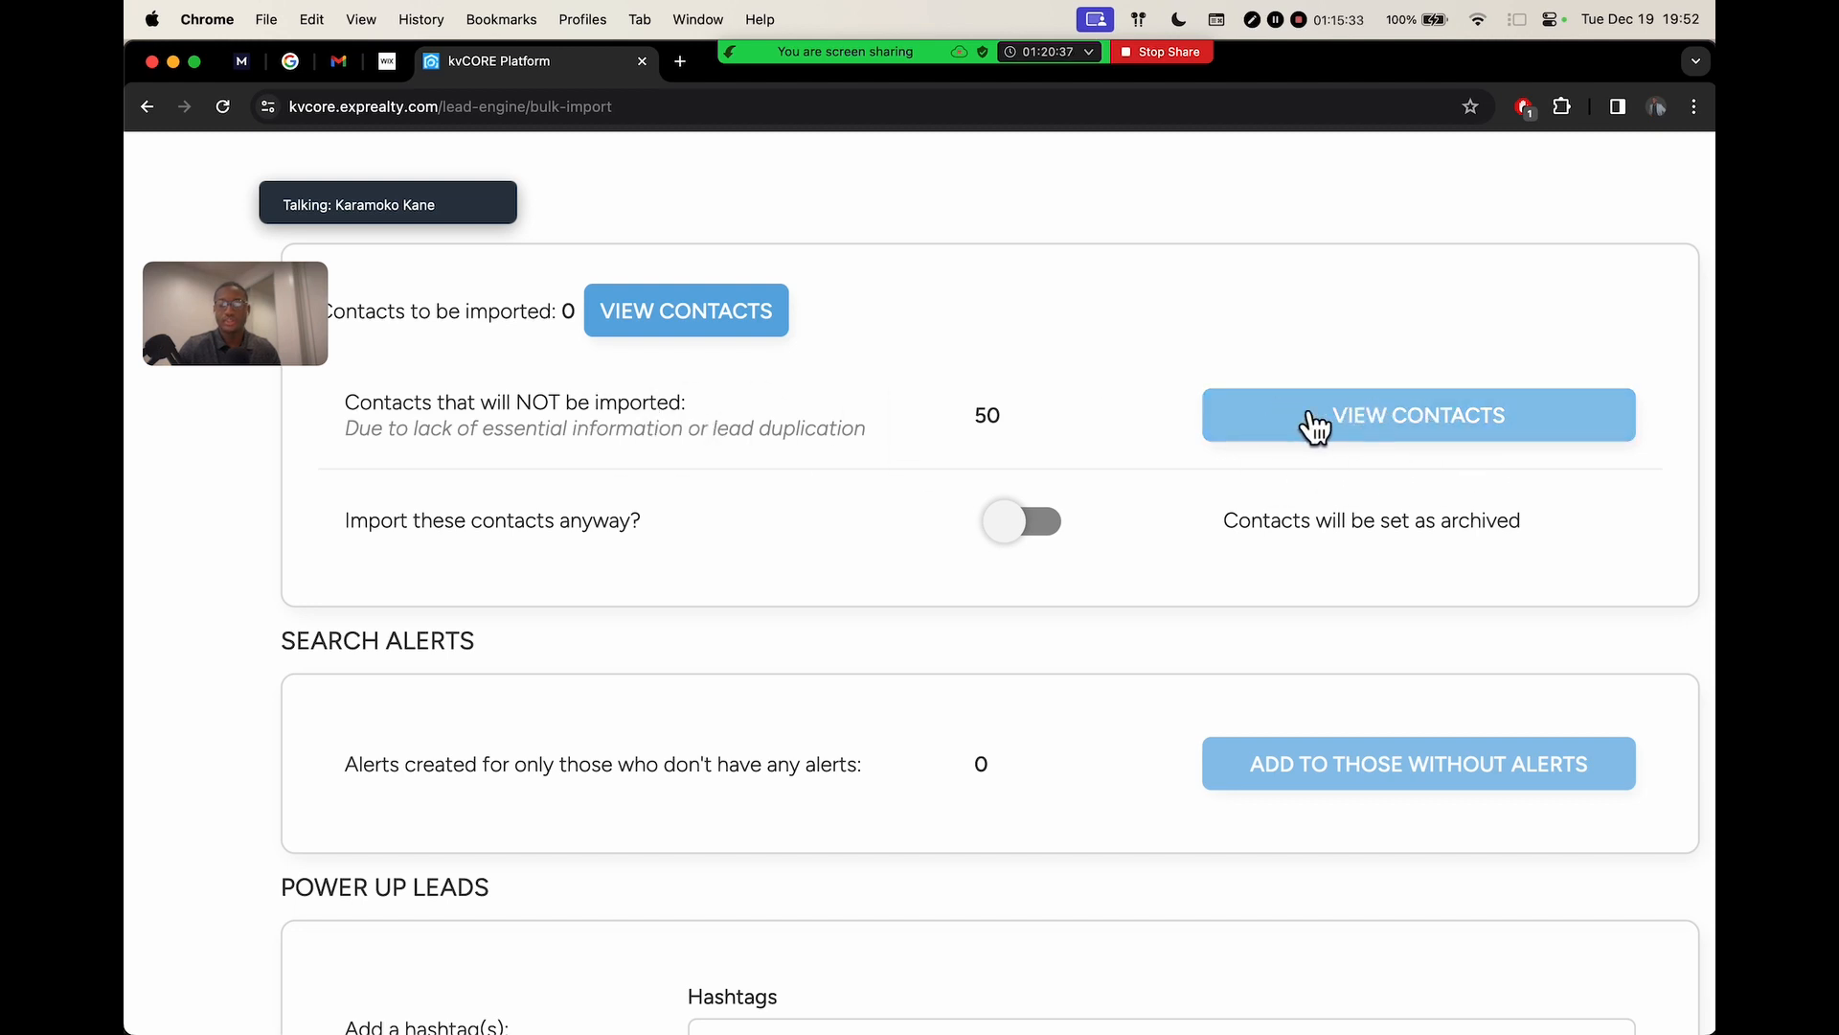
{"action": "left_click_drag", "start_coordinate": [384, 404], "coordinate": [706, 419]}
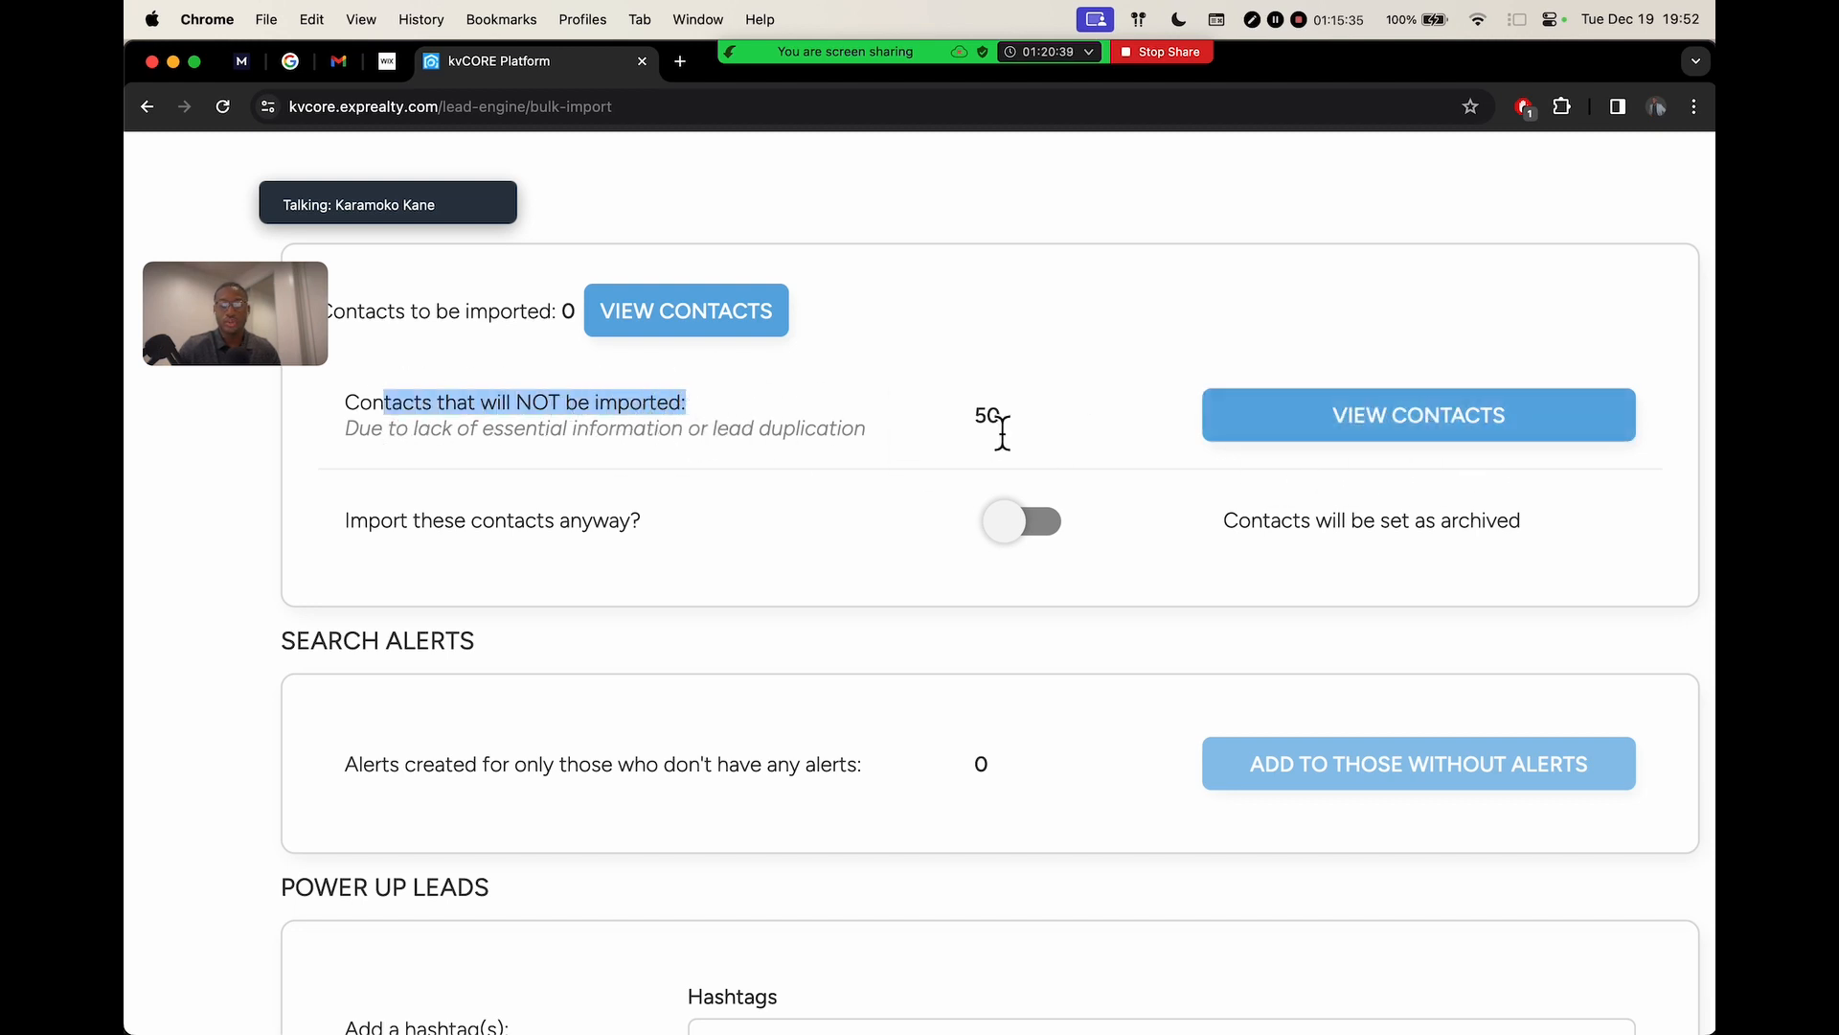
{"action": "double_click", "coordinate": [995, 418]}
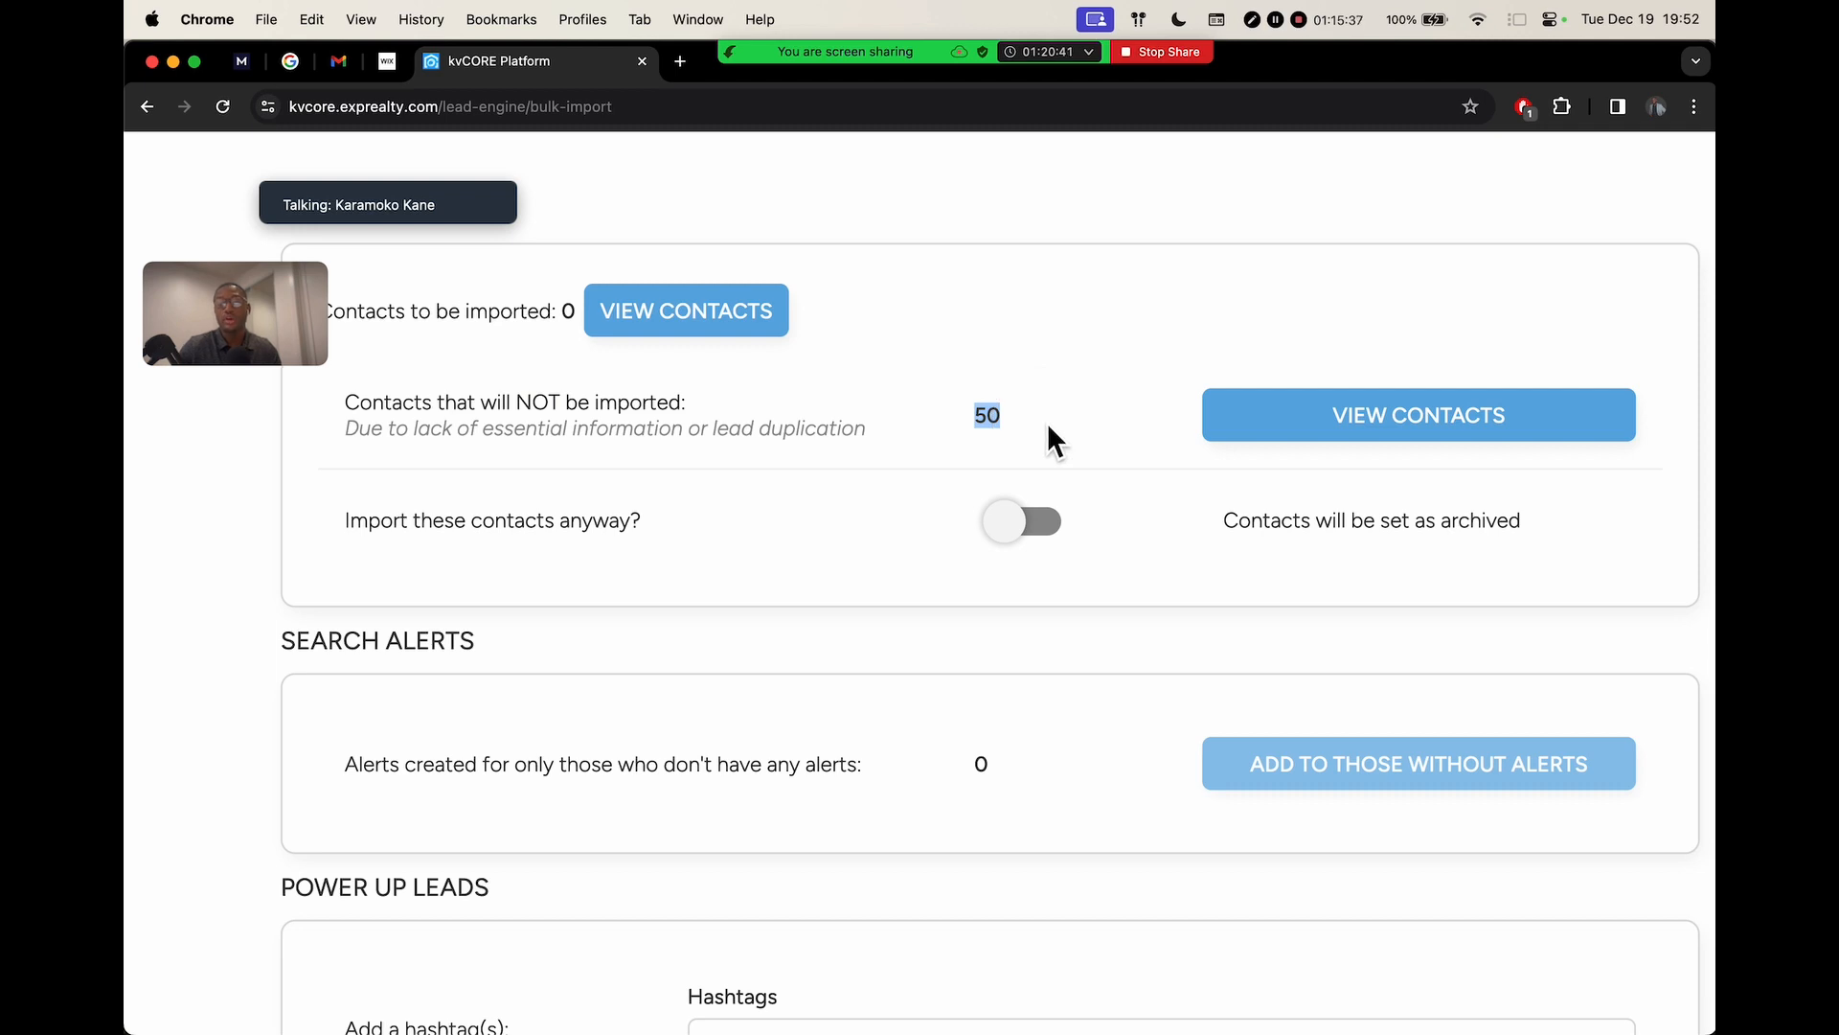
{"action": "left_click_drag", "start_coordinate": [347, 429], "coordinate": [715, 448]}
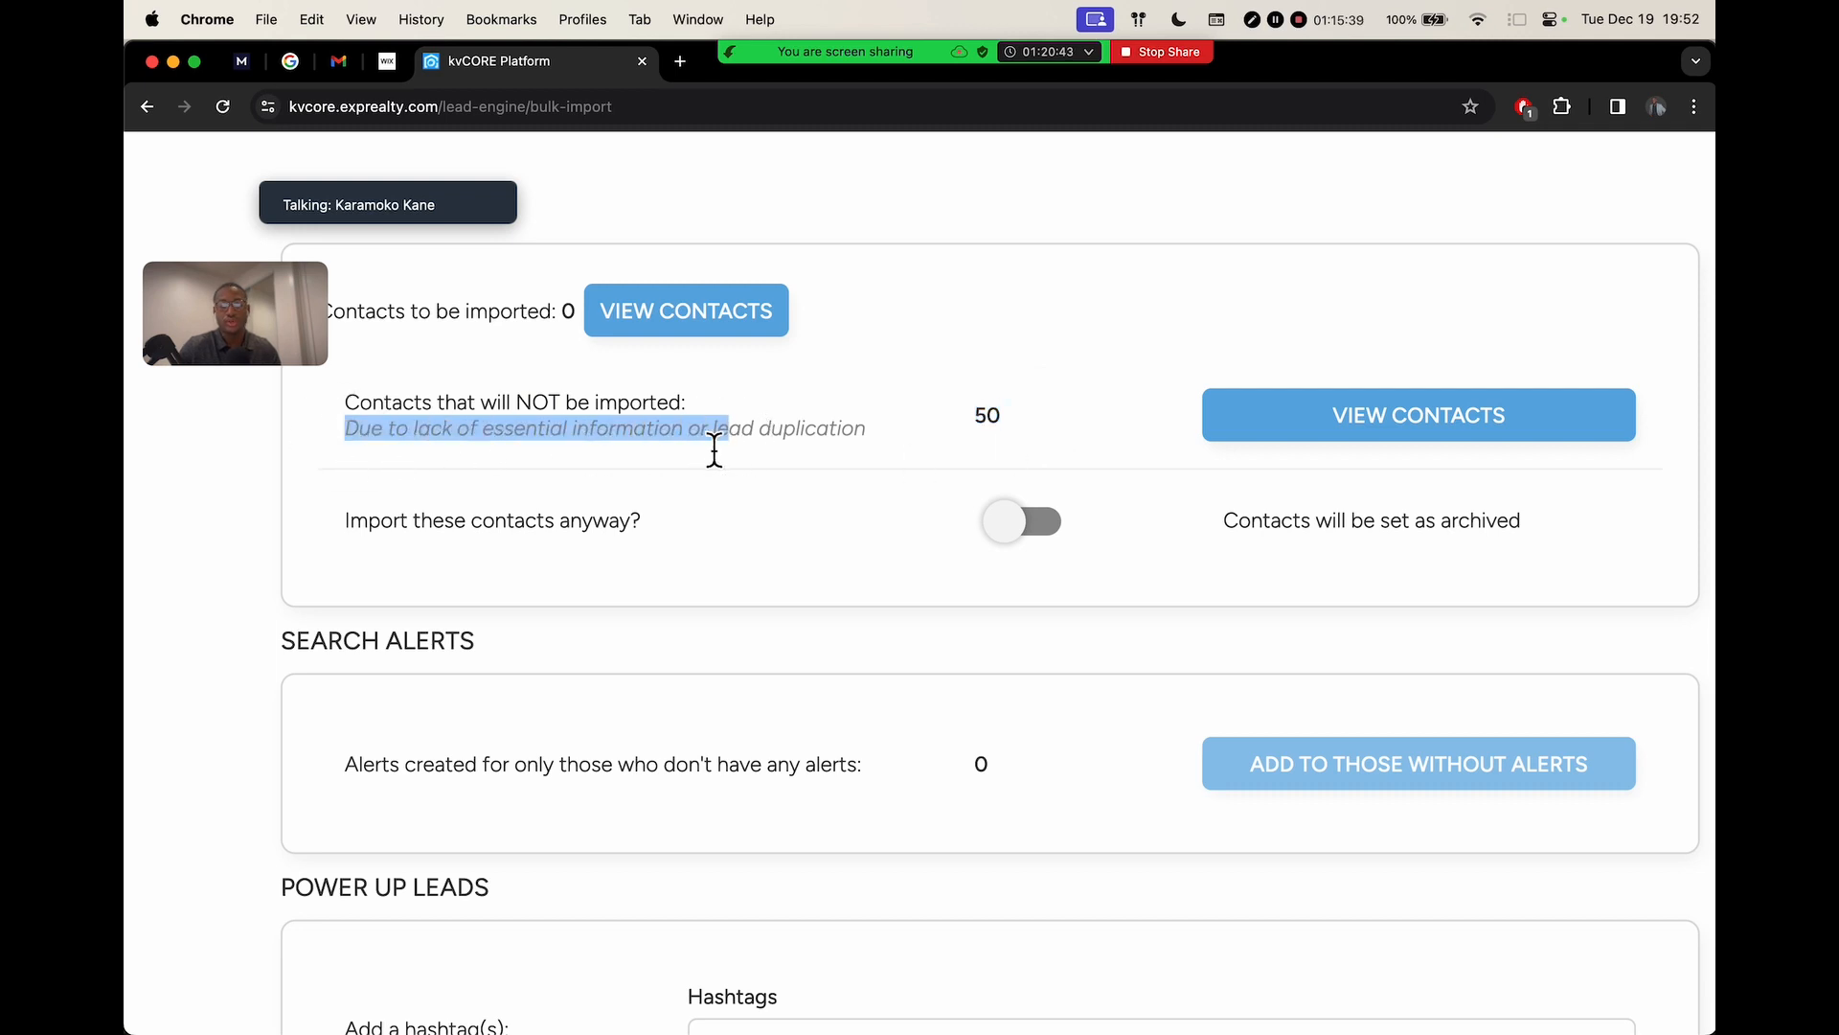
{"action": "left_click_drag", "start_coordinate": [471, 433], "coordinate": [934, 451]}
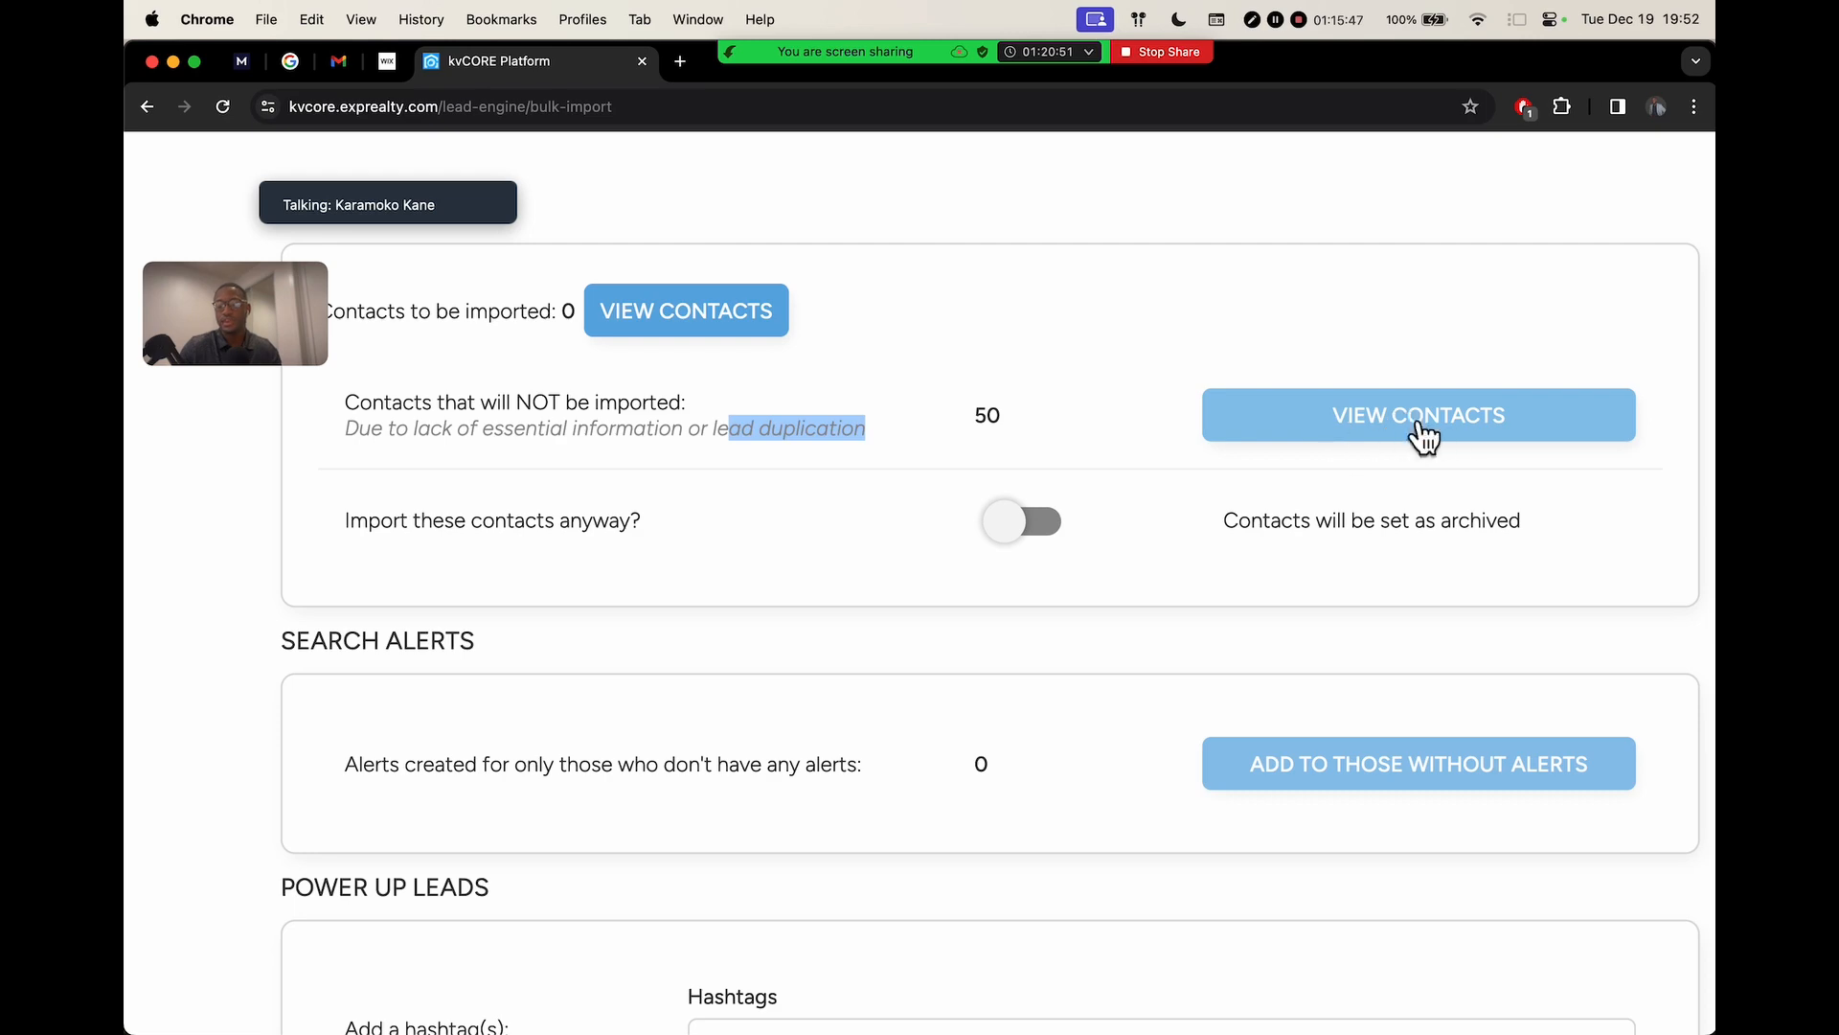
{"action": "left_click", "coordinate": [1422, 431]}
{"action": "scroll", "coordinate": [767, 518], "scroll_direction": "down", "scroll_amount": 3}
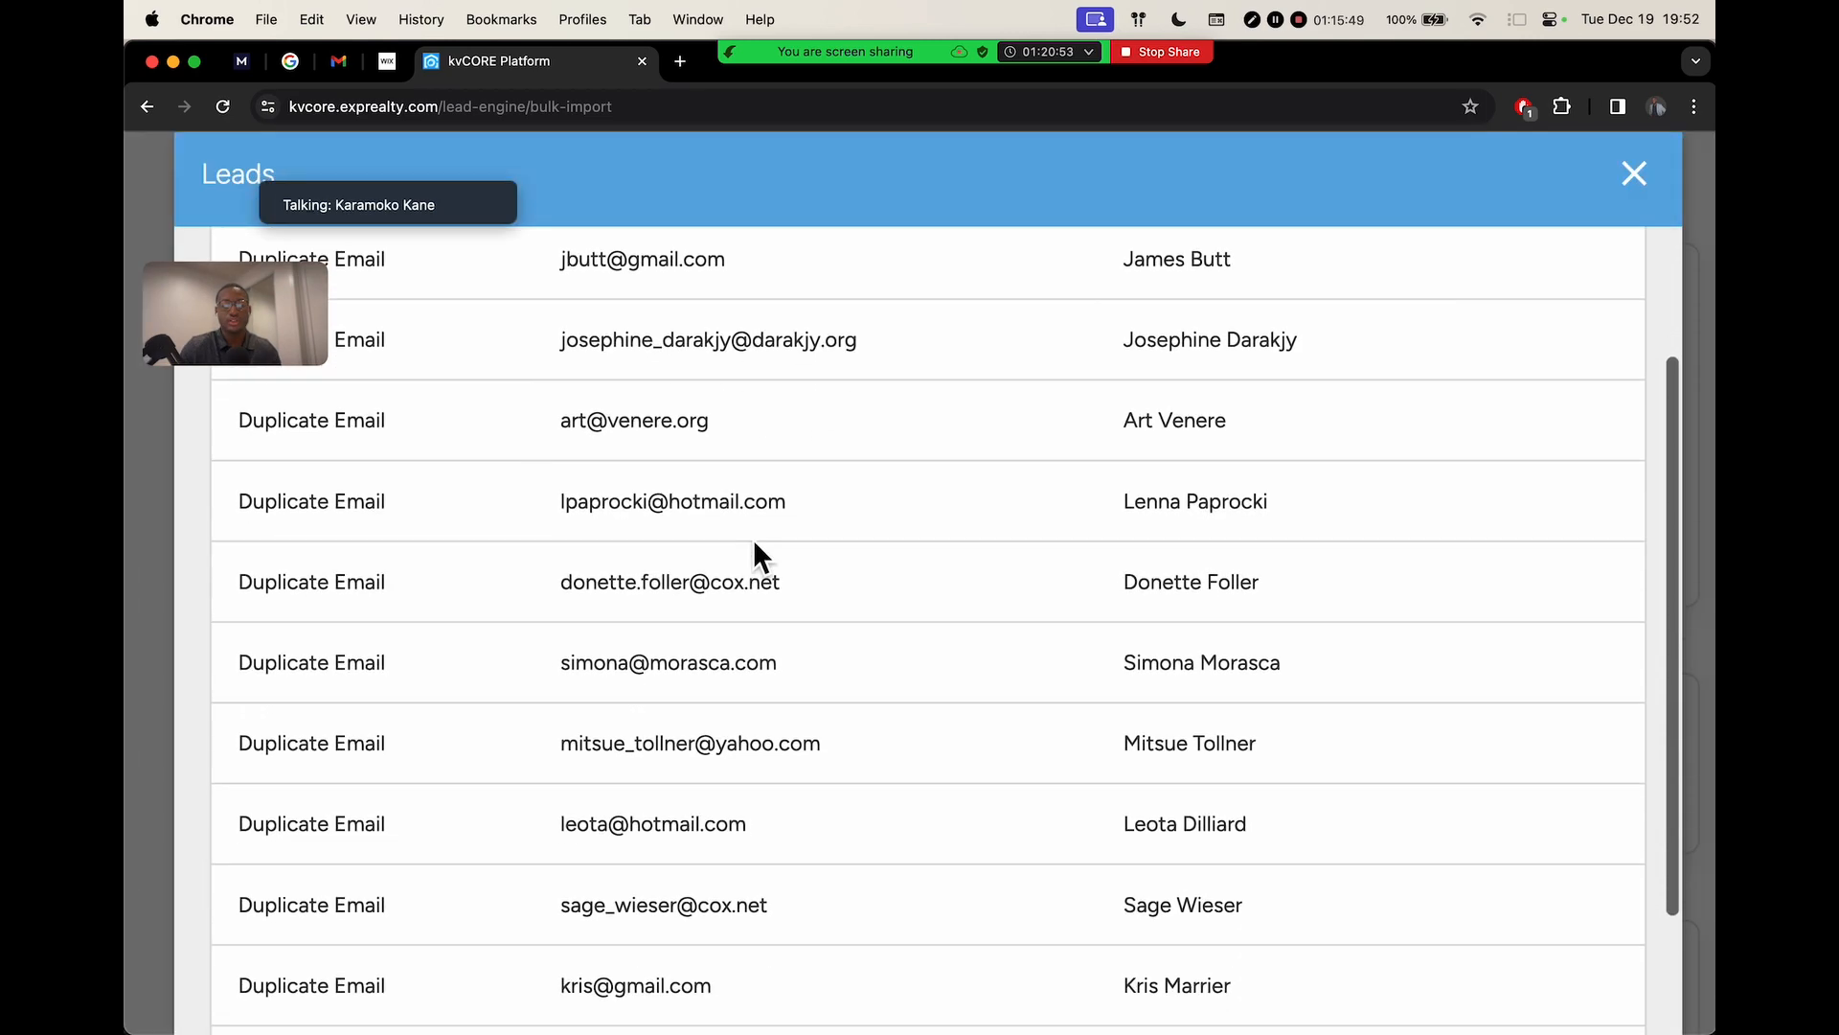
{"action": "scroll", "coordinate": [753, 539], "scroll_direction": "down", "scroll_amount": 10}
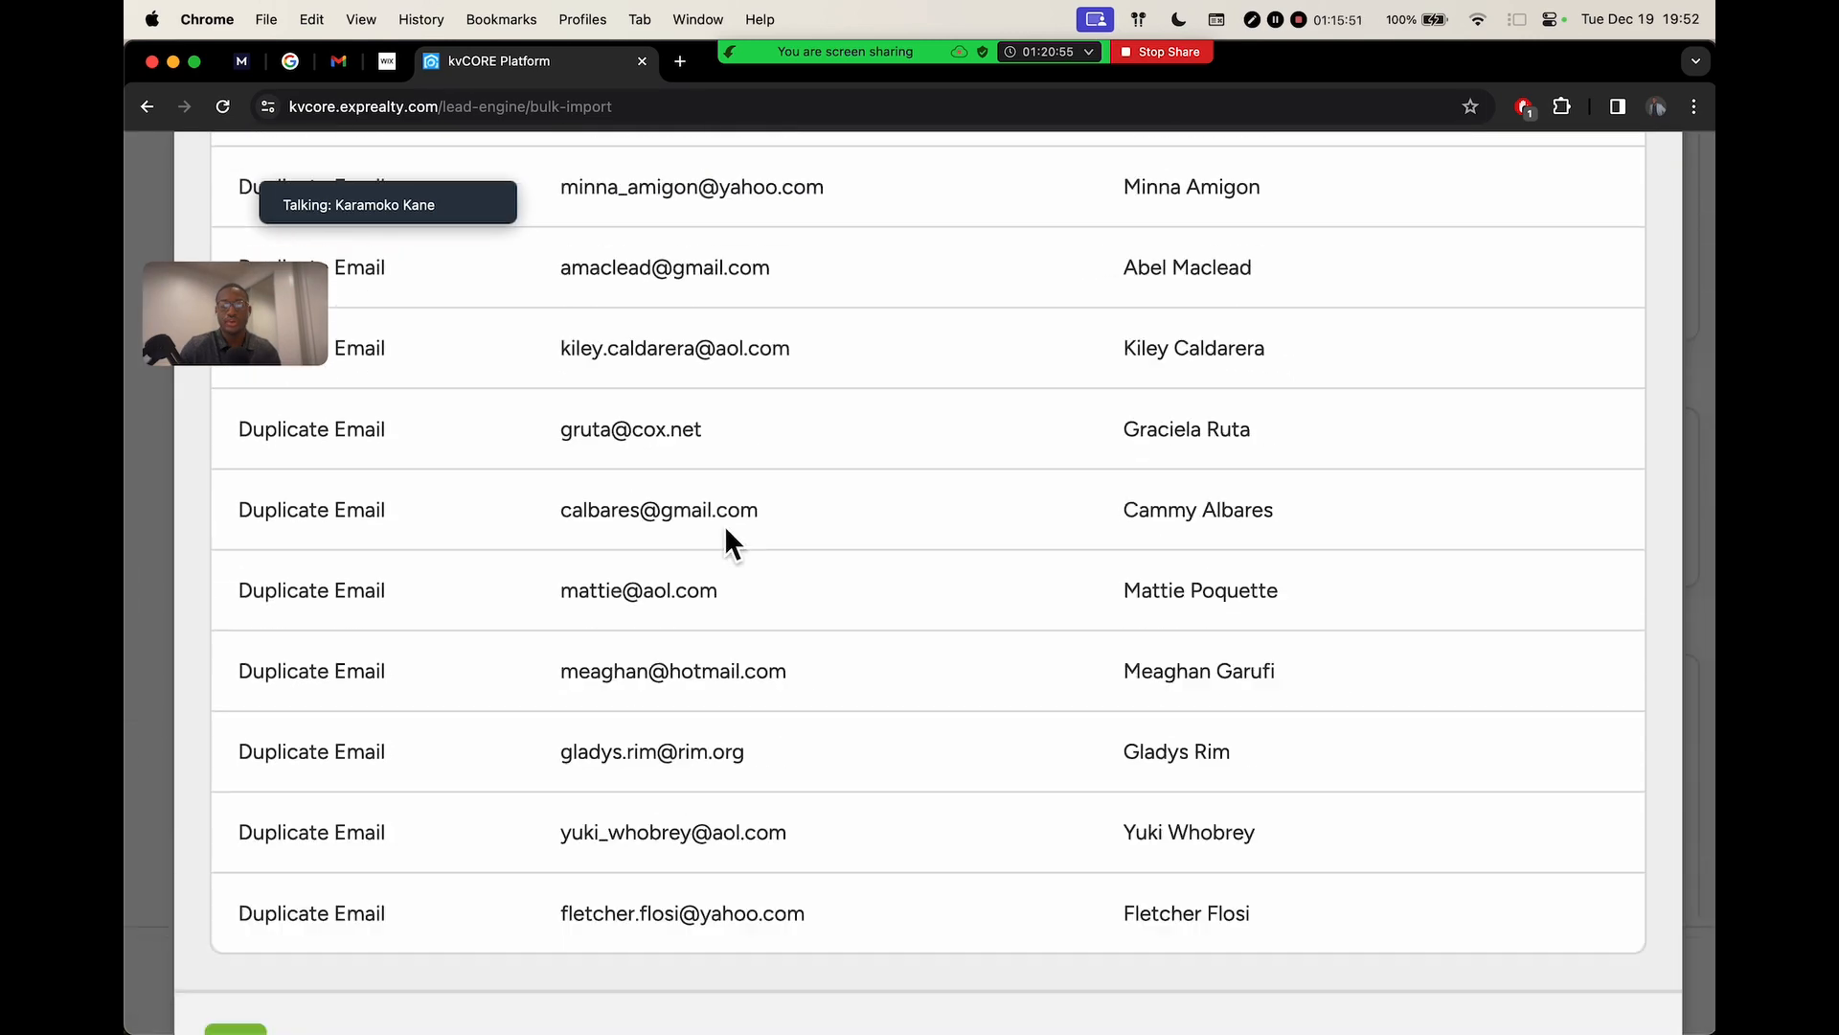
{"action": "scroll", "coordinate": [757, 522], "scroll_direction": "up", "scroll_amount": 10}
{"action": "left_click", "coordinate": [1633, 324]}
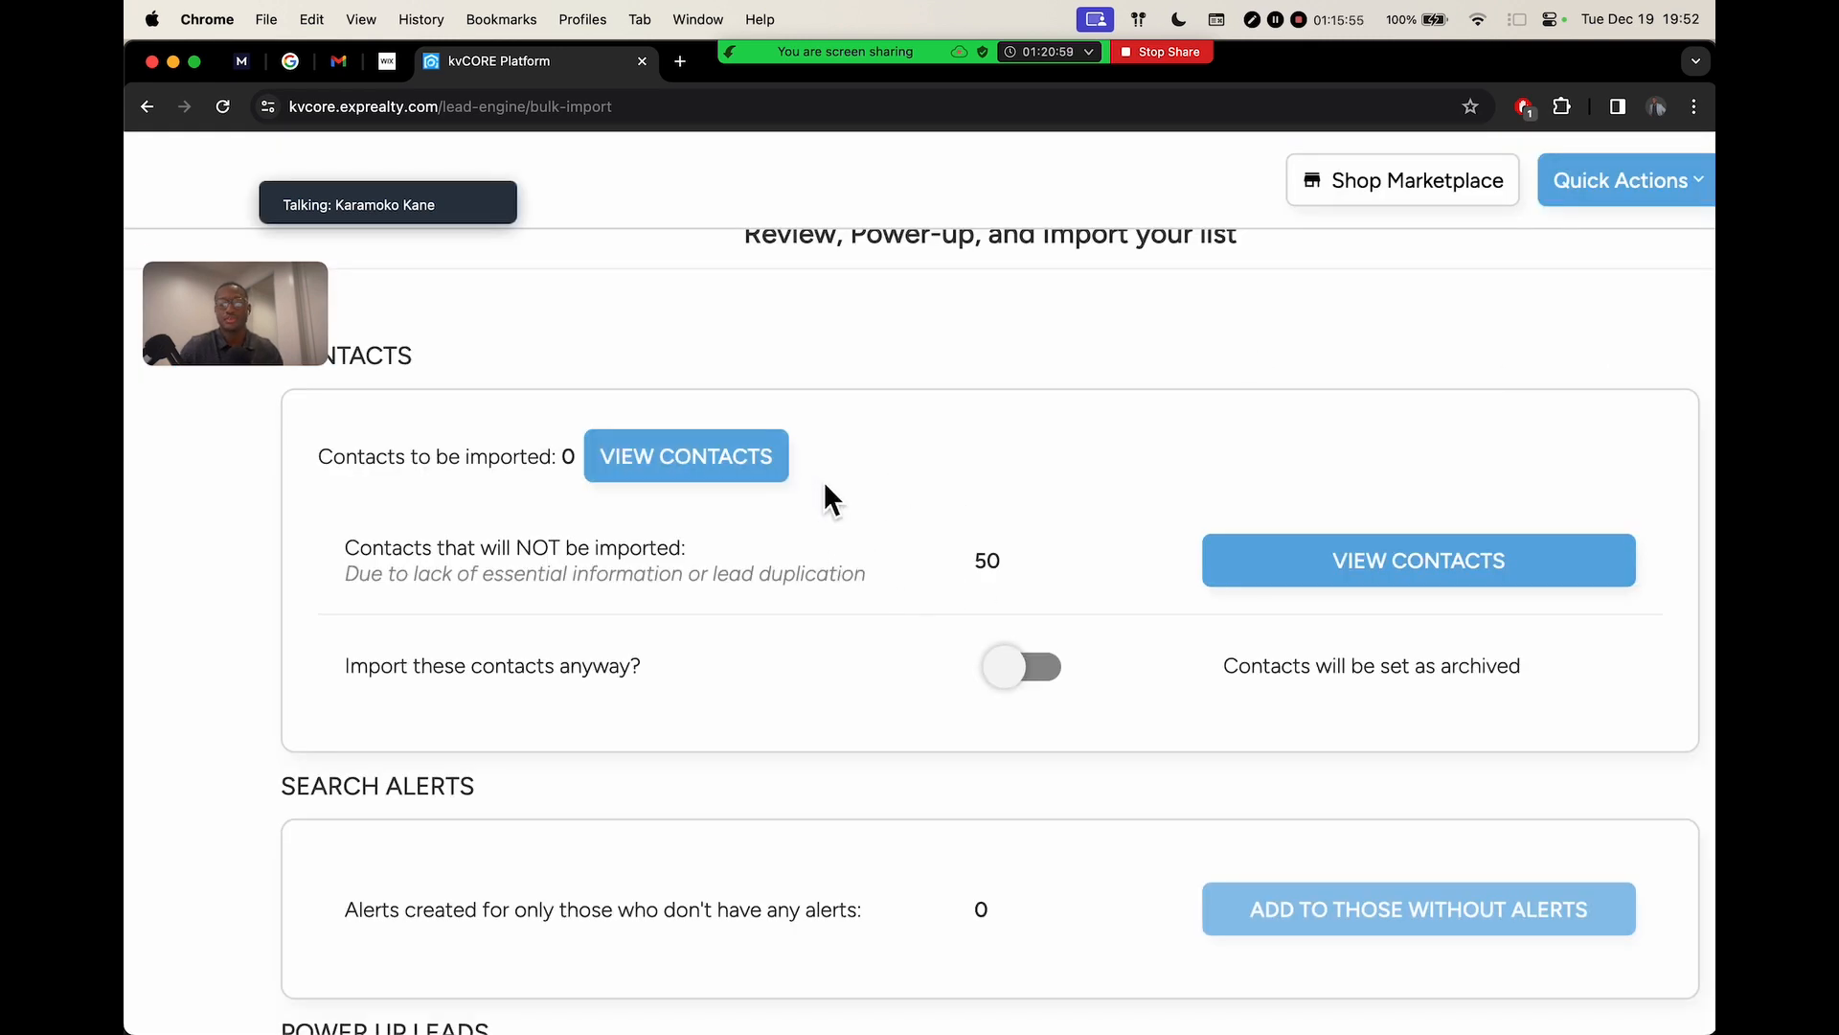
{"action": "scroll", "coordinate": [867, 503], "scroll_direction": "down", "scroll_amount": 6}
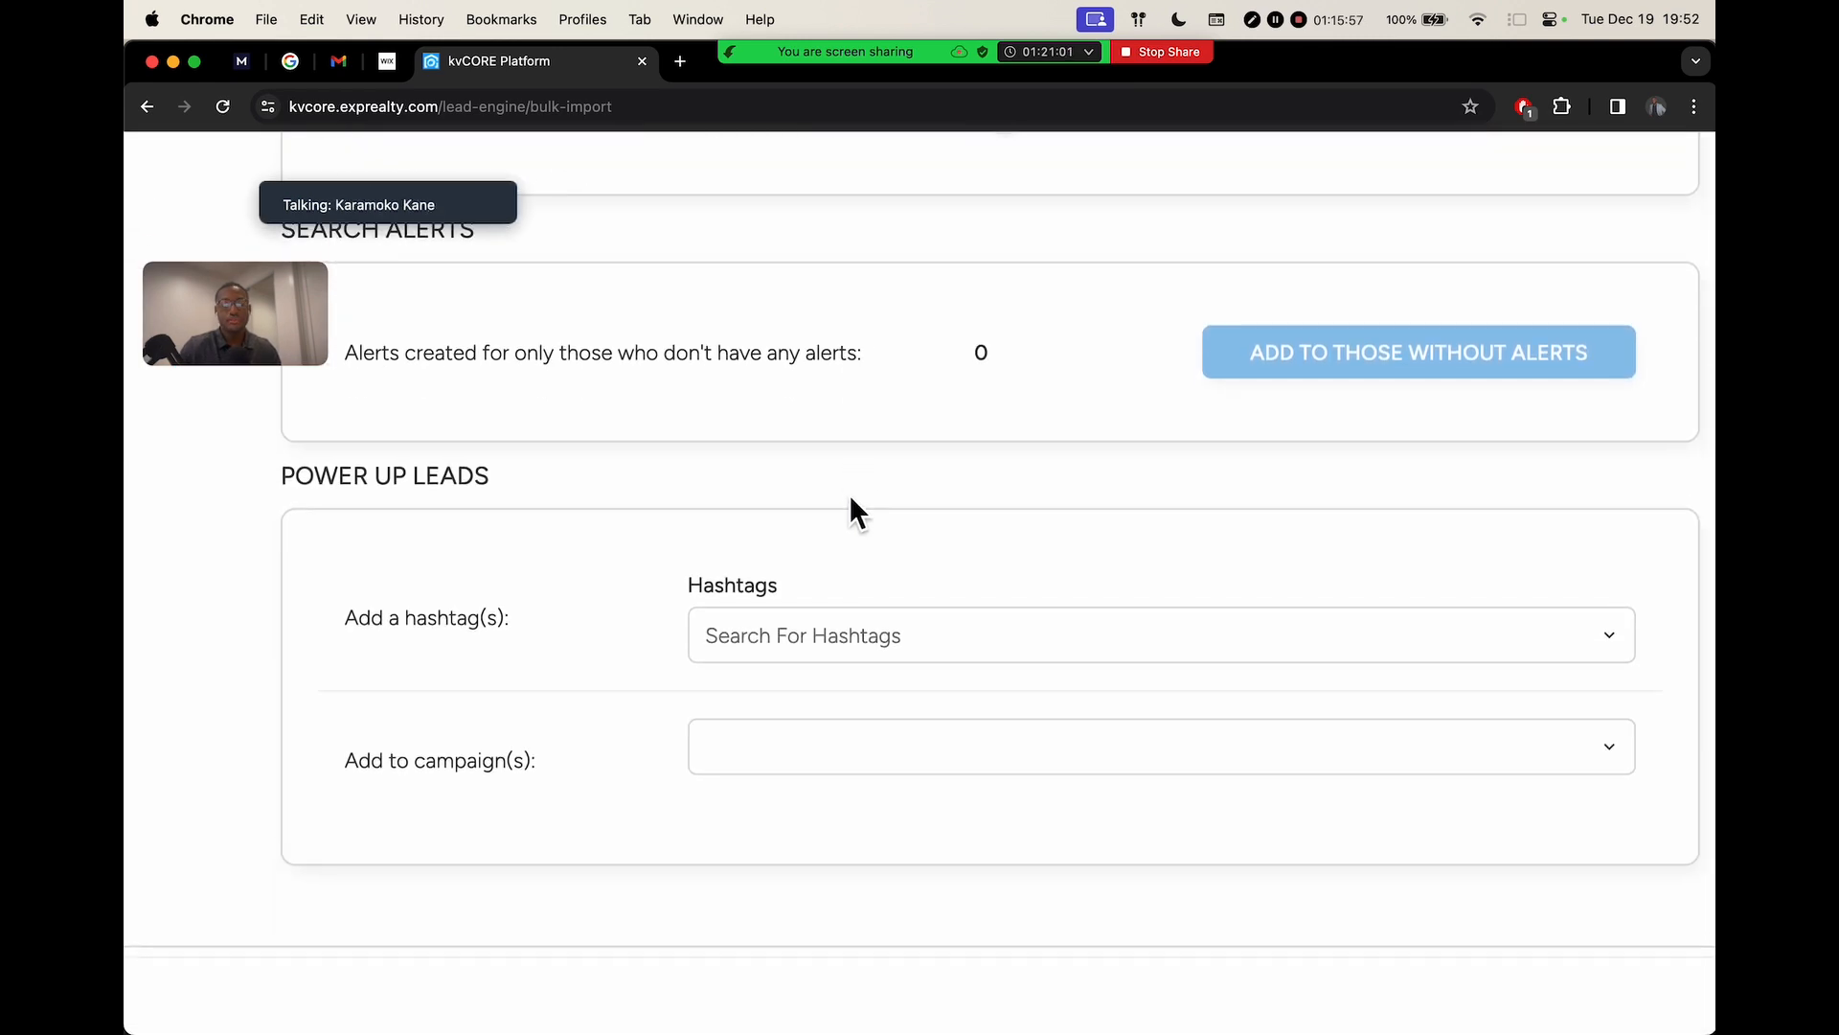
{"action": "scroll", "coordinate": [849, 492], "scroll_direction": "down", "scroll_amount": 1}
{"action": "left_click_drag", "start_coordinate": [251, 325], "coordinate": [232, 352]}
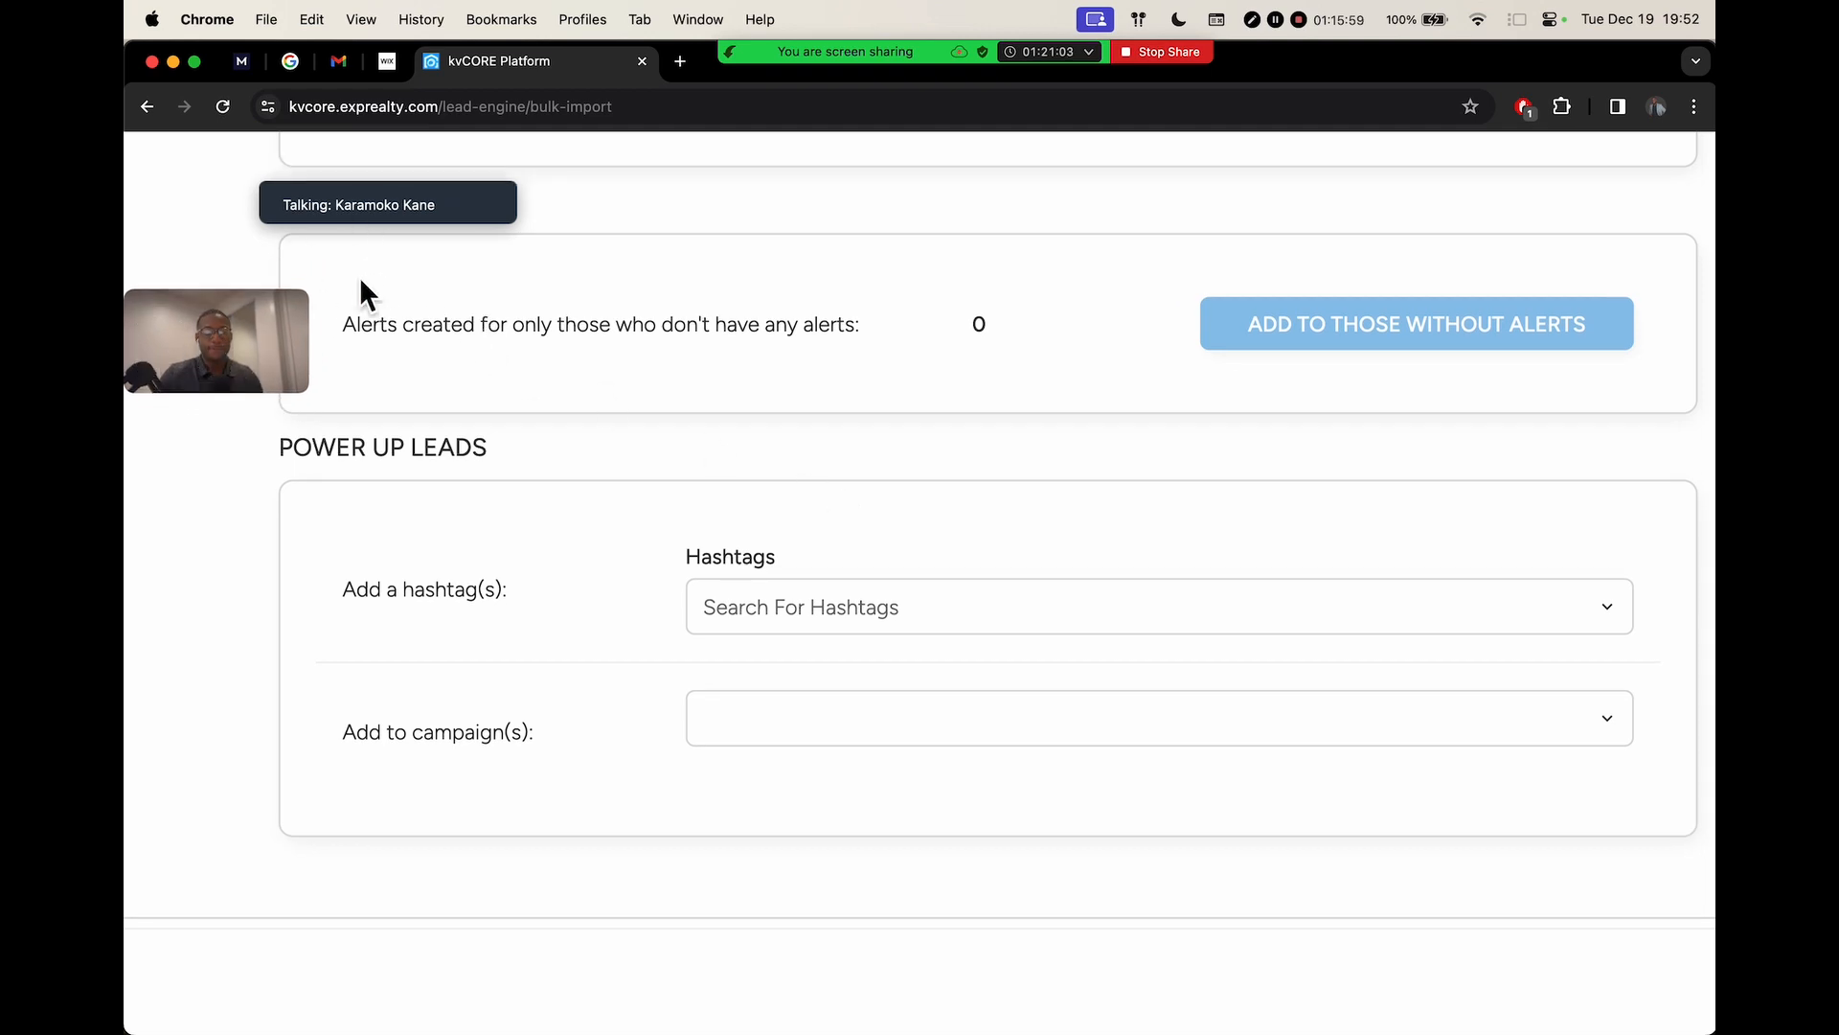
{"action": "left_click_drag", "start_coordinate": [381, 171], "coordinate": [291, 69]}
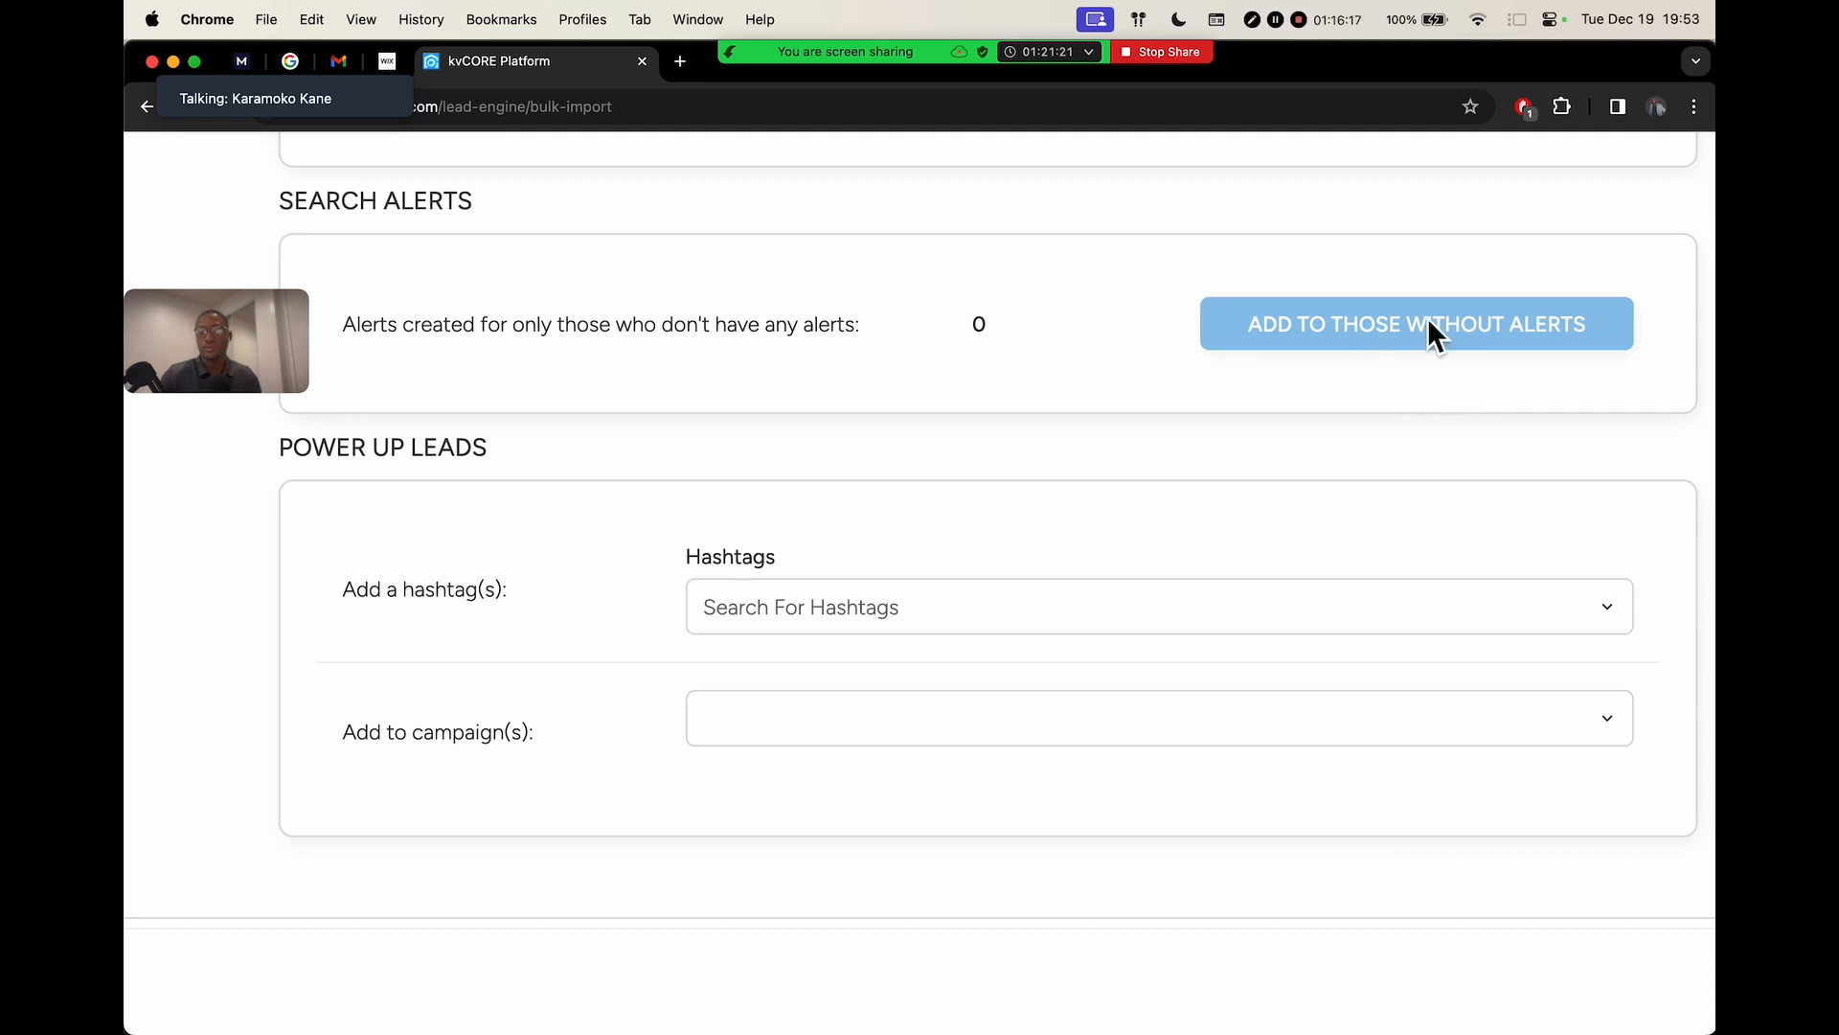
{"action": "scroll", "coordinate": [804, 393], "scroll_direction": "down", "scroll_amount": 3}
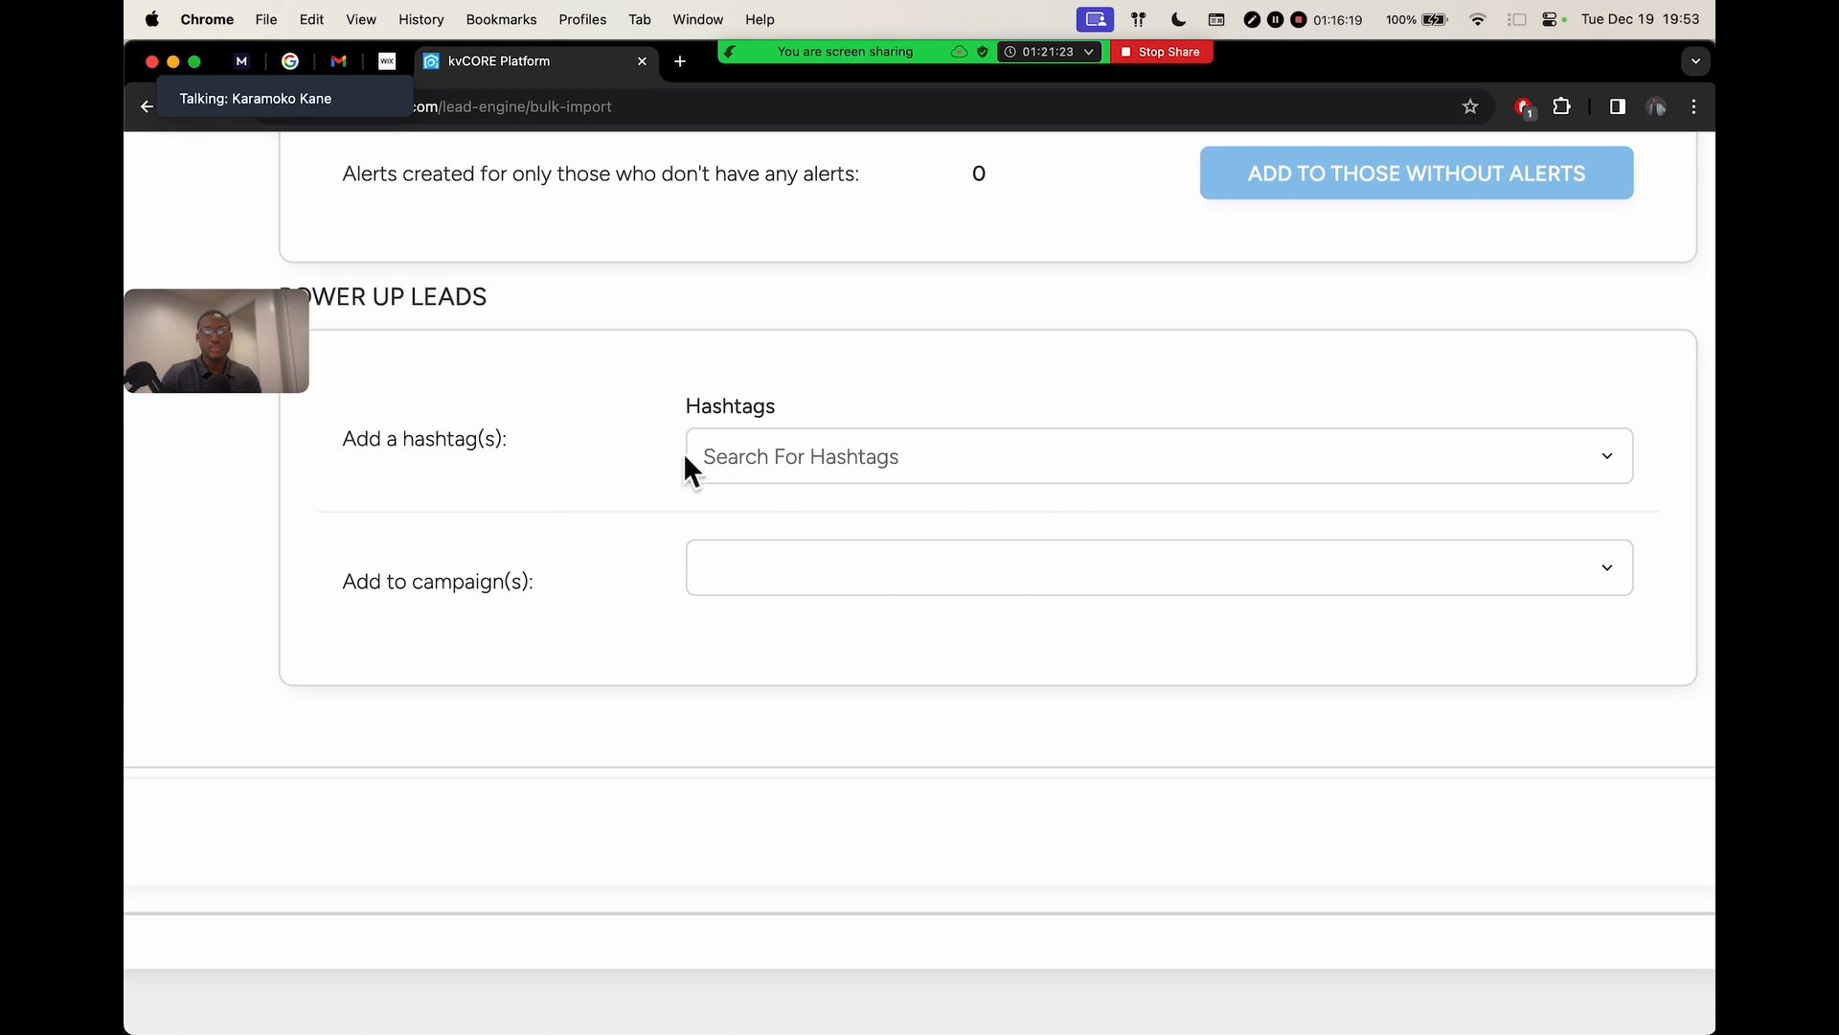
{"action": "left_click_drag", "start_coordinate": [267, 343], "coordinate": [218, 441]}
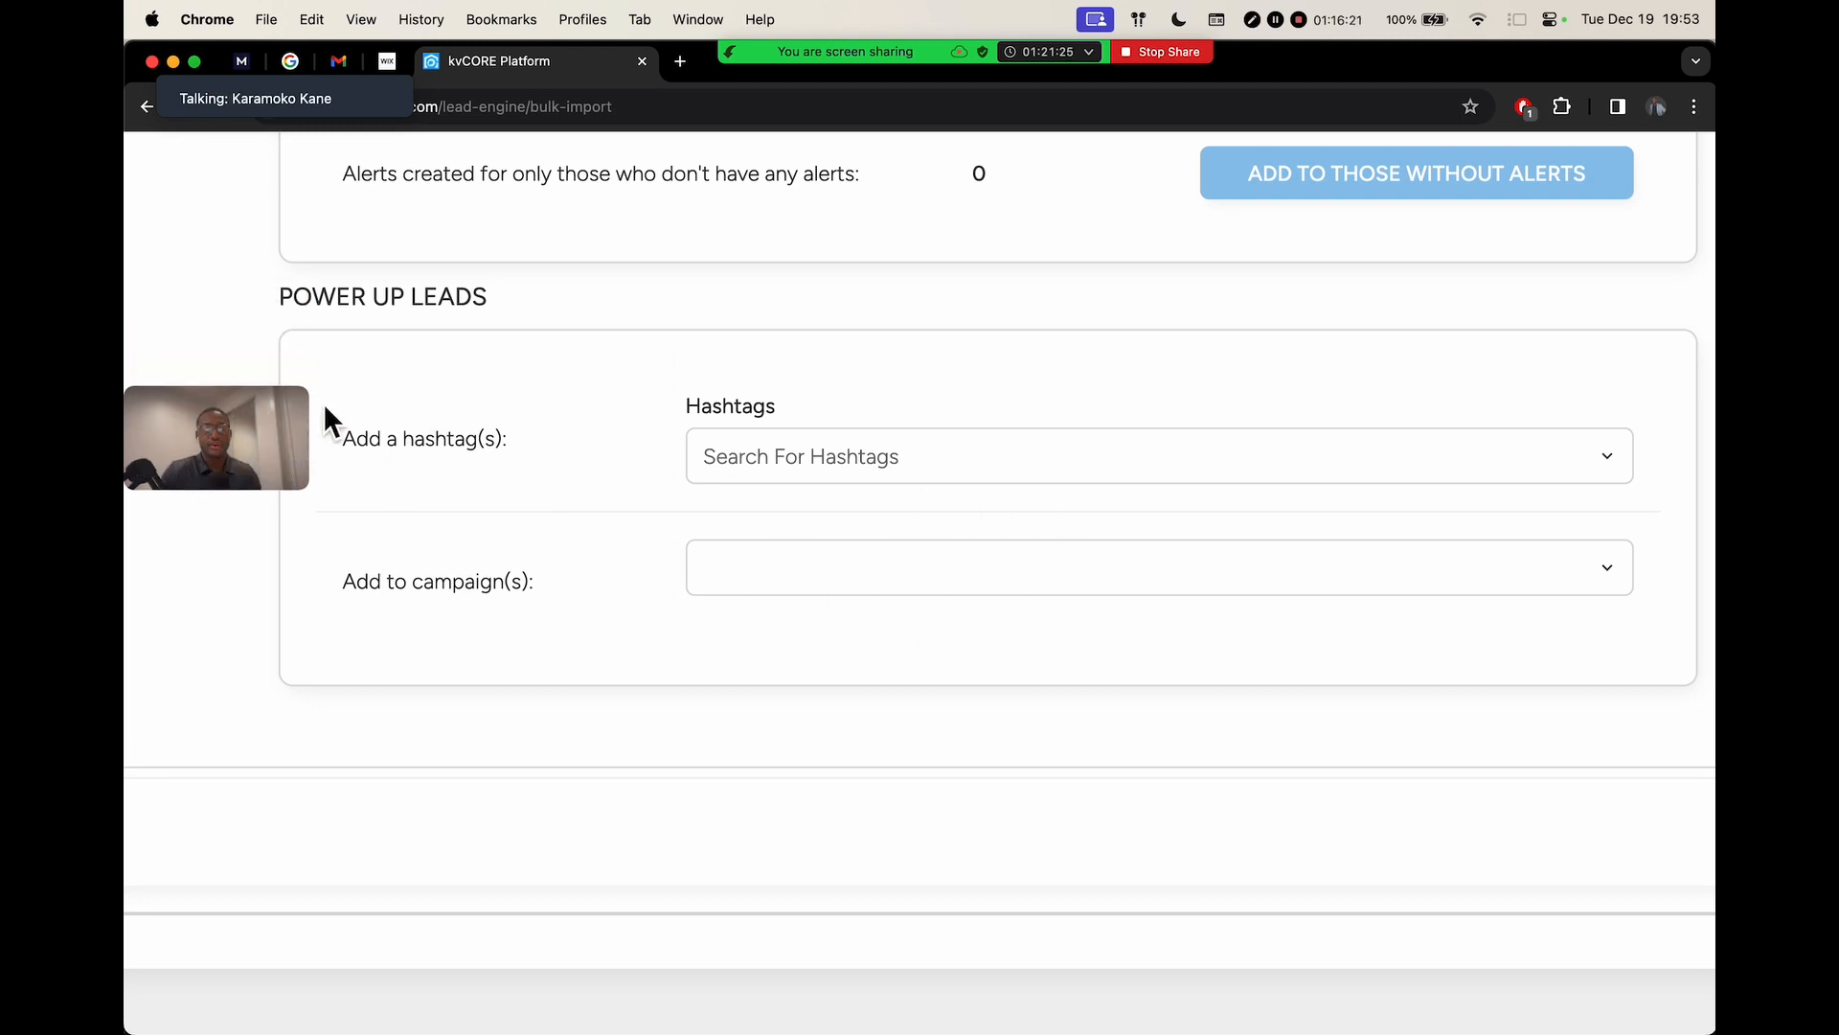
{"action": "left_click_drag", "start_coordinate": [315, 402], "coordinate": [233, 818]}
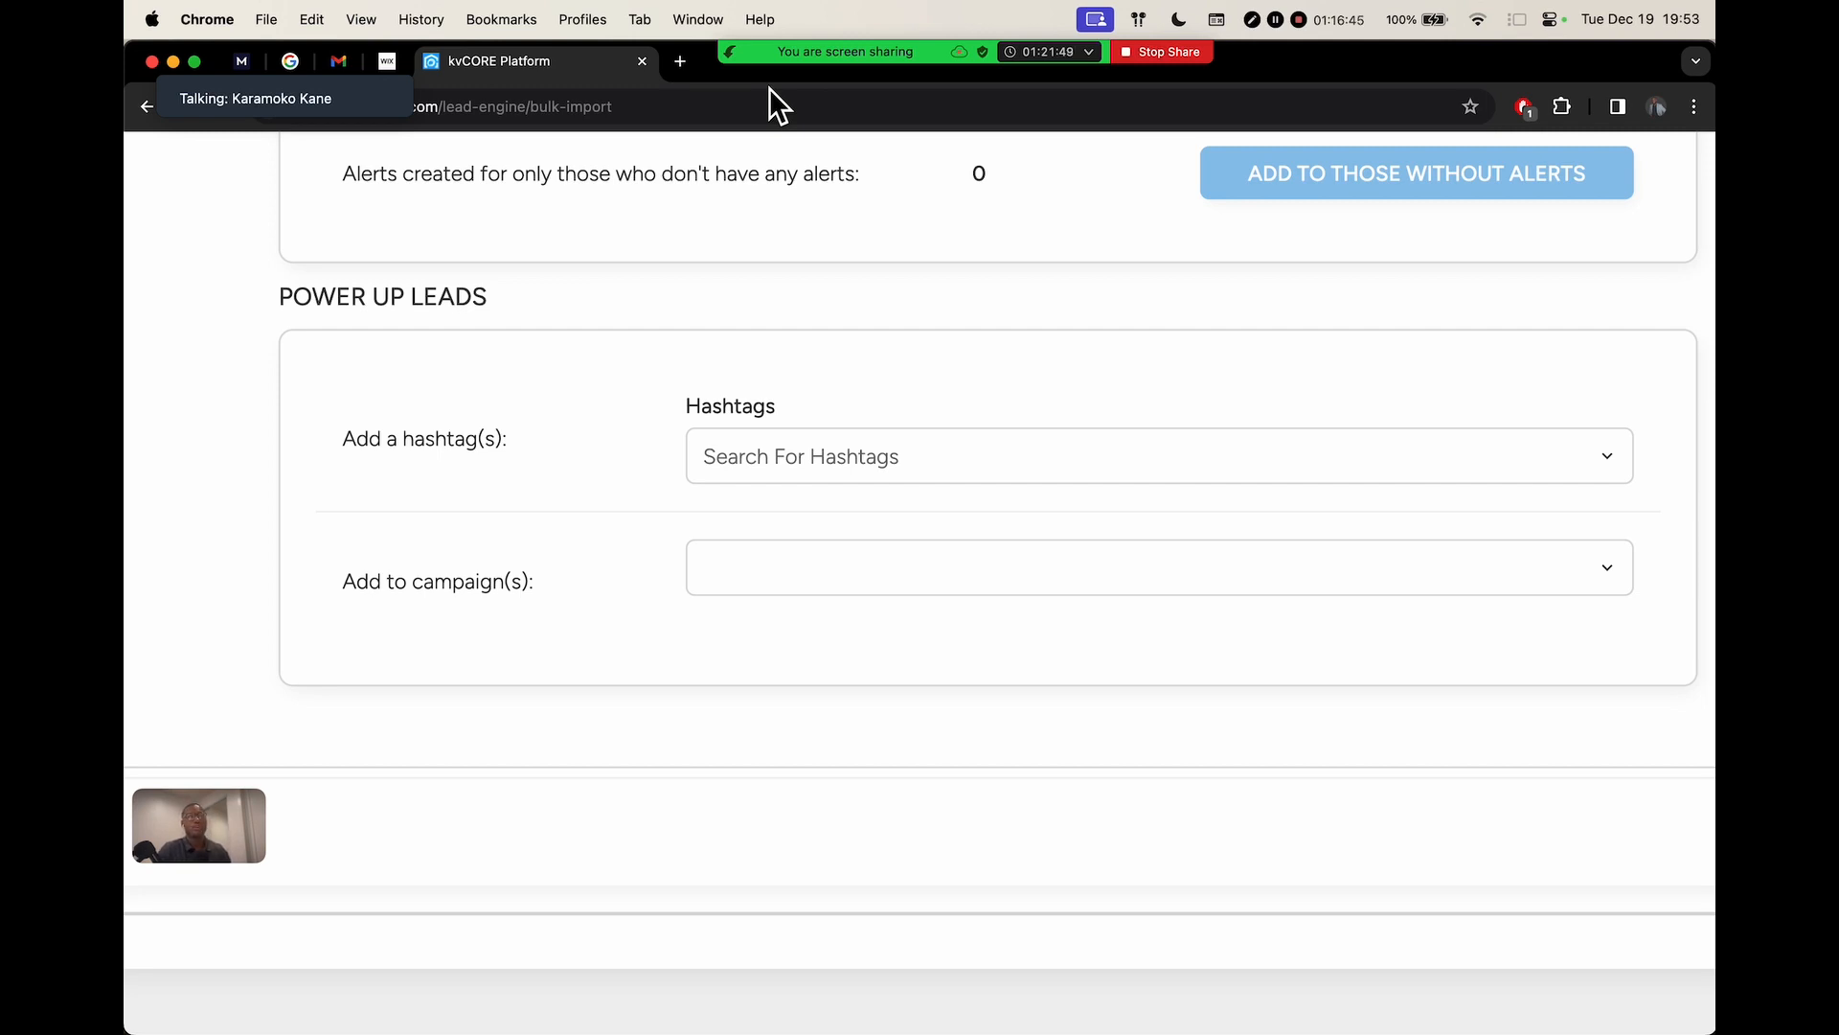
Tag the imported leads with the expired1 hashtag
{"action": "left_click", "coordinate": [799, 458]}
{"action": "type", "text": "expire"}
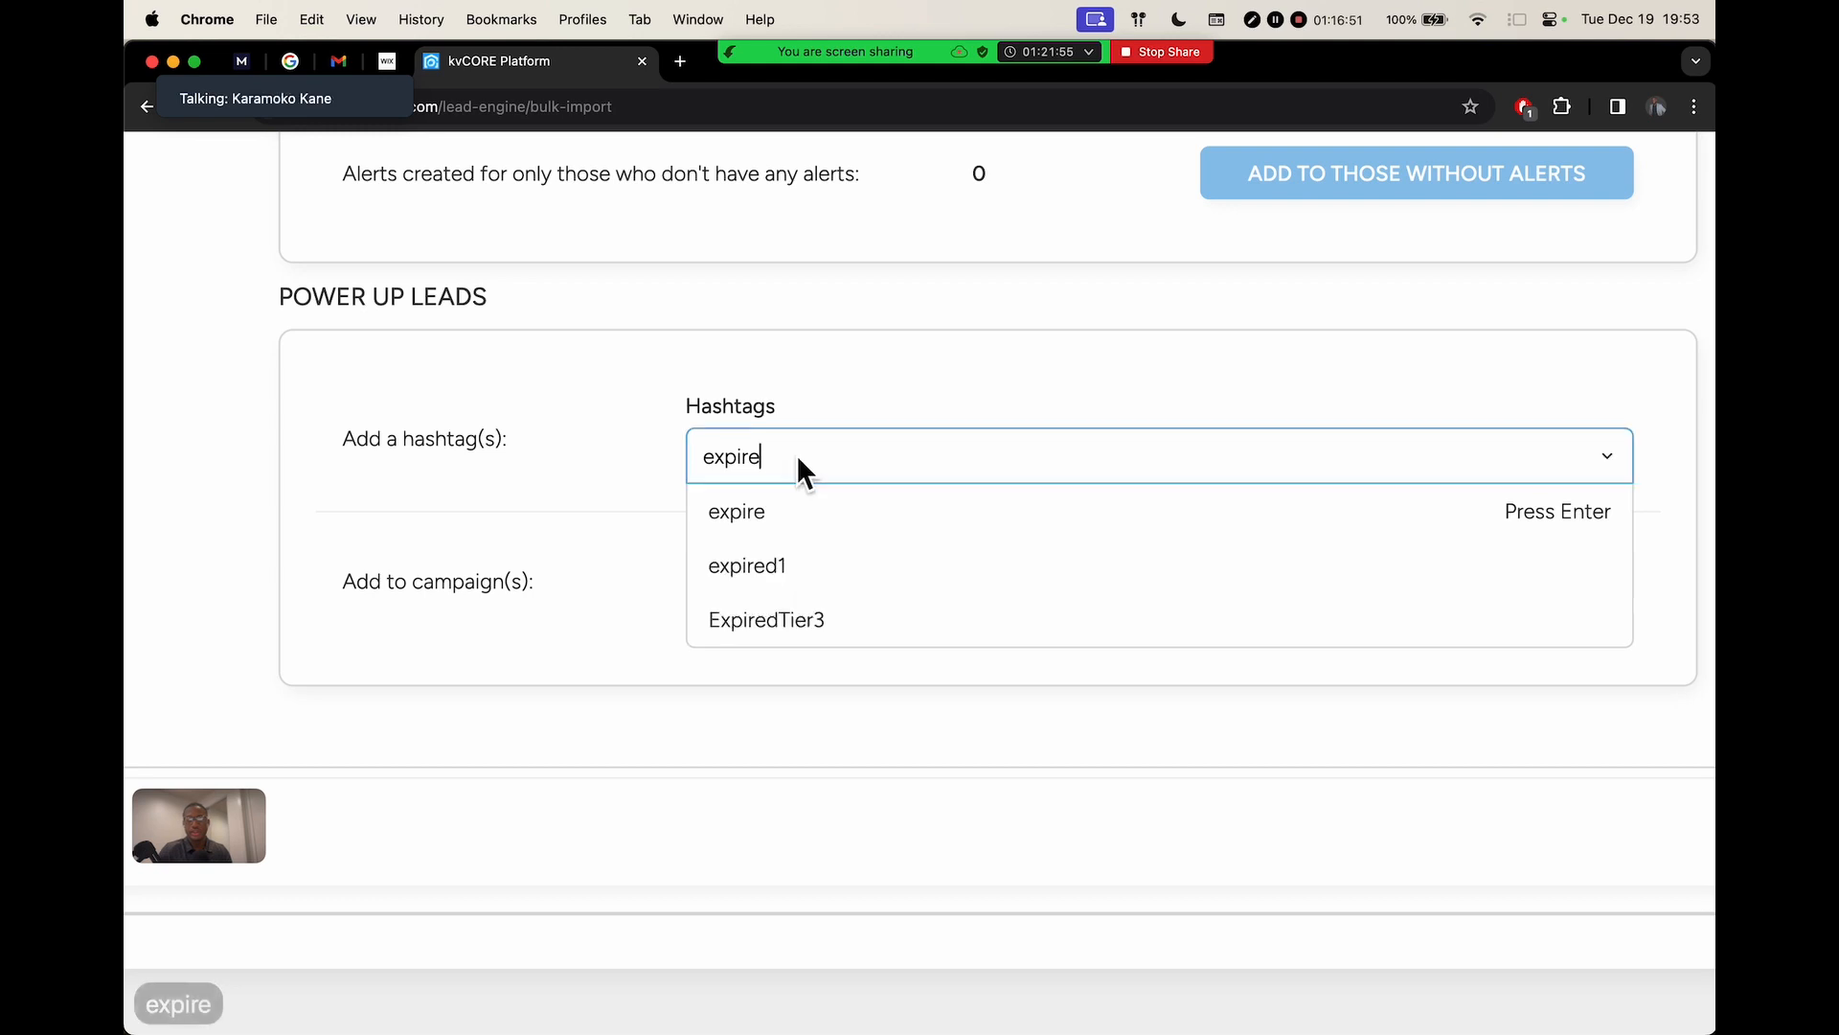
{"action": "left_click", "coordinate": [745, 571]}
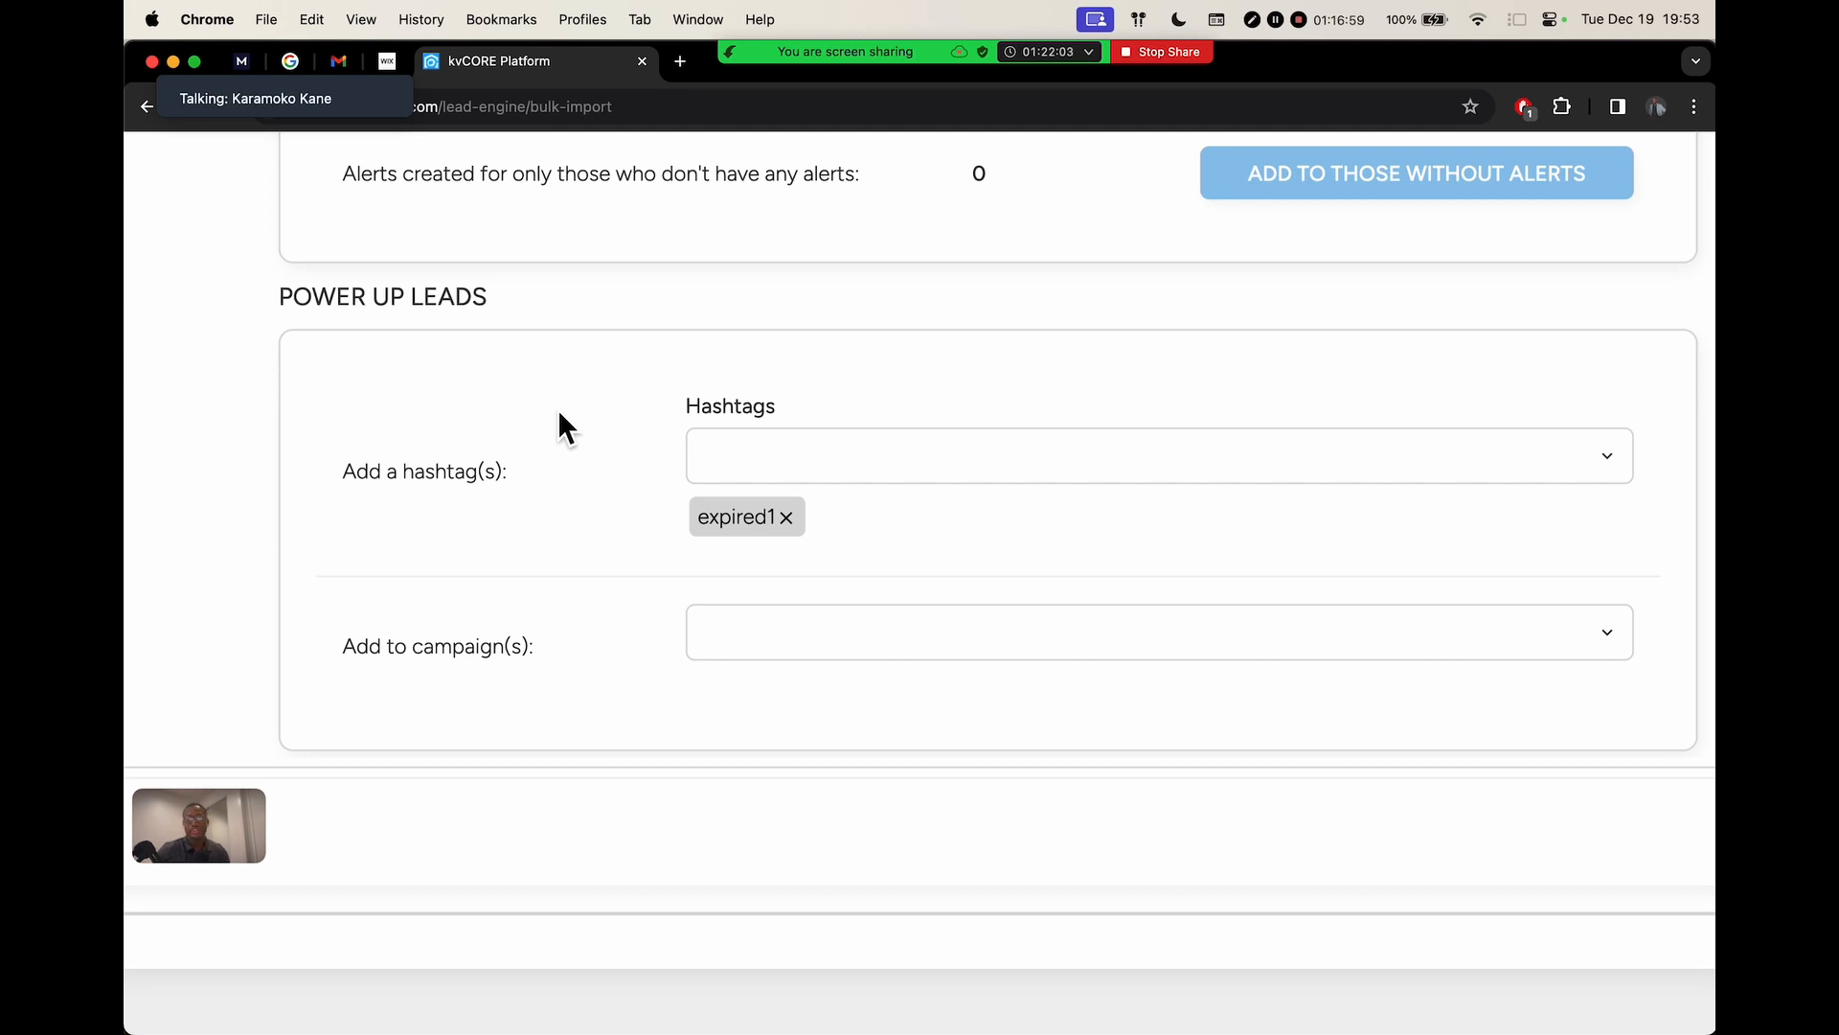
{"action": "scroll", "coordinate": [733, 500], "scroll_direction": "up", "scroll_amount": 1}
{"action": "scroll", "coordinate": [735, 510], "scroll_direction": "up", "scroll_amount": 2}
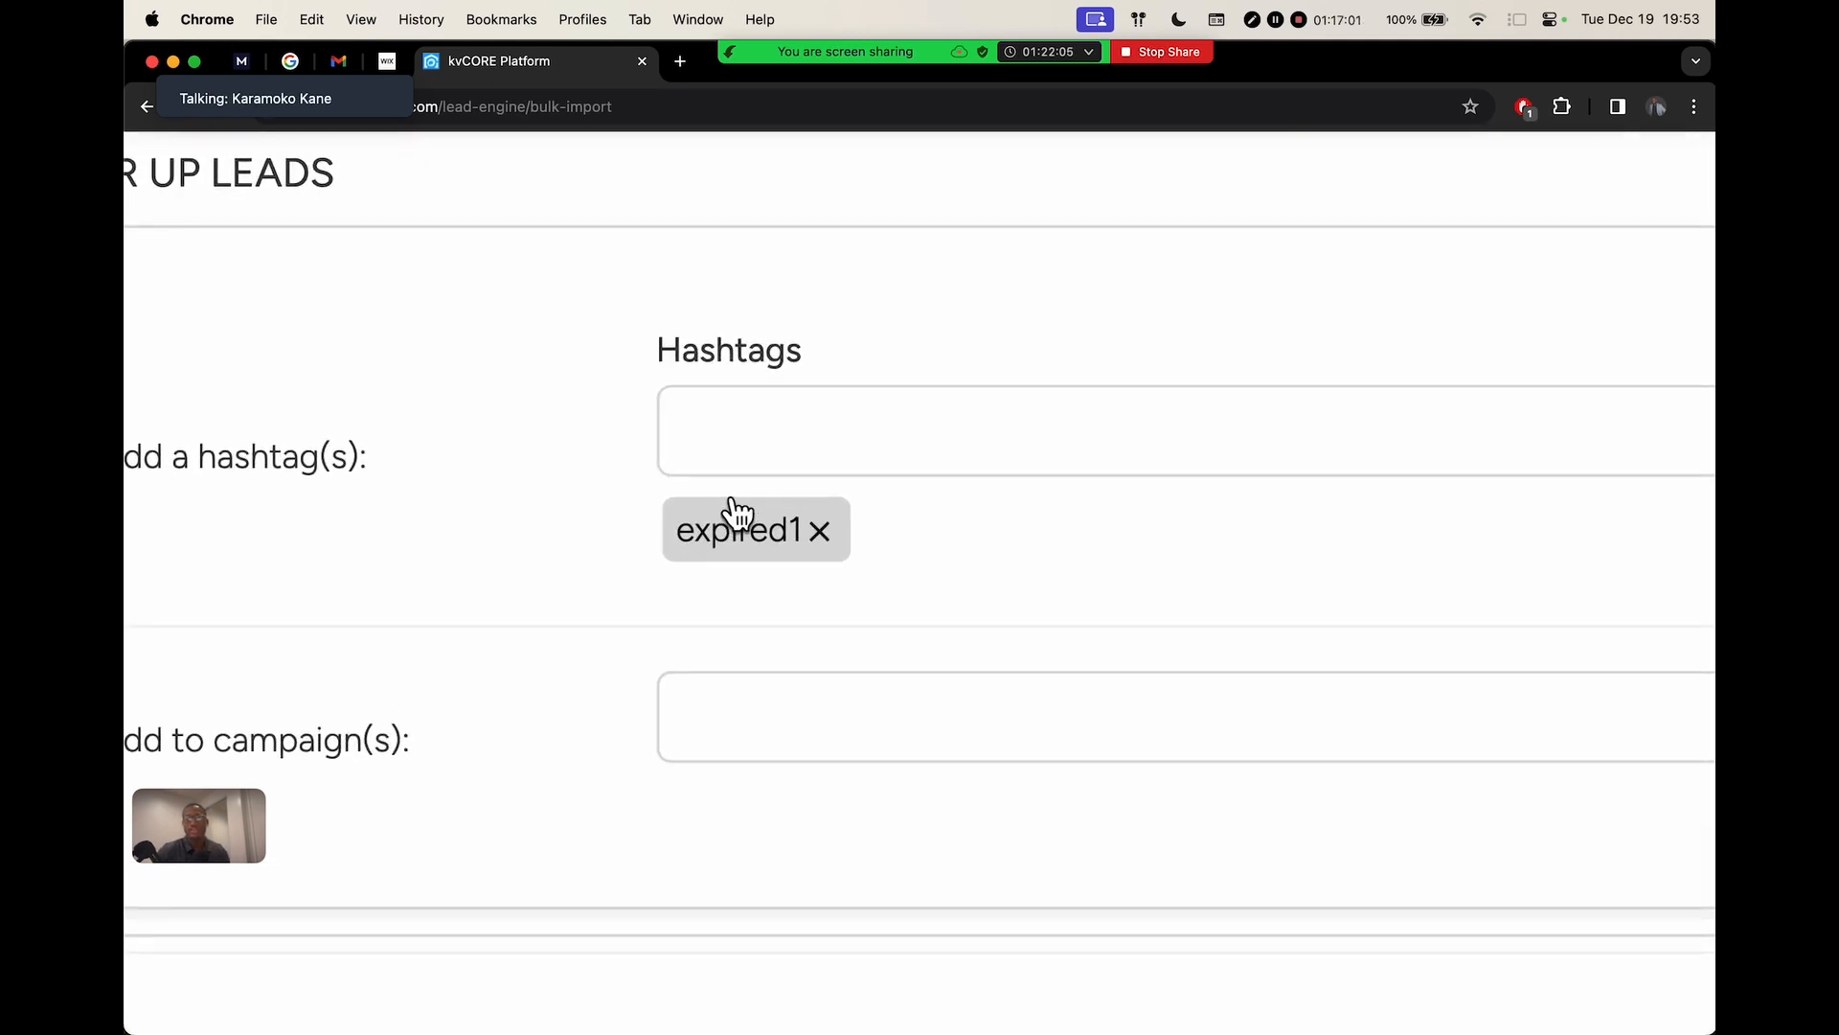
{"action": "scroll", "coordinate": [735, 513], "scroll_direction": "down", "scroll_amount": 3}
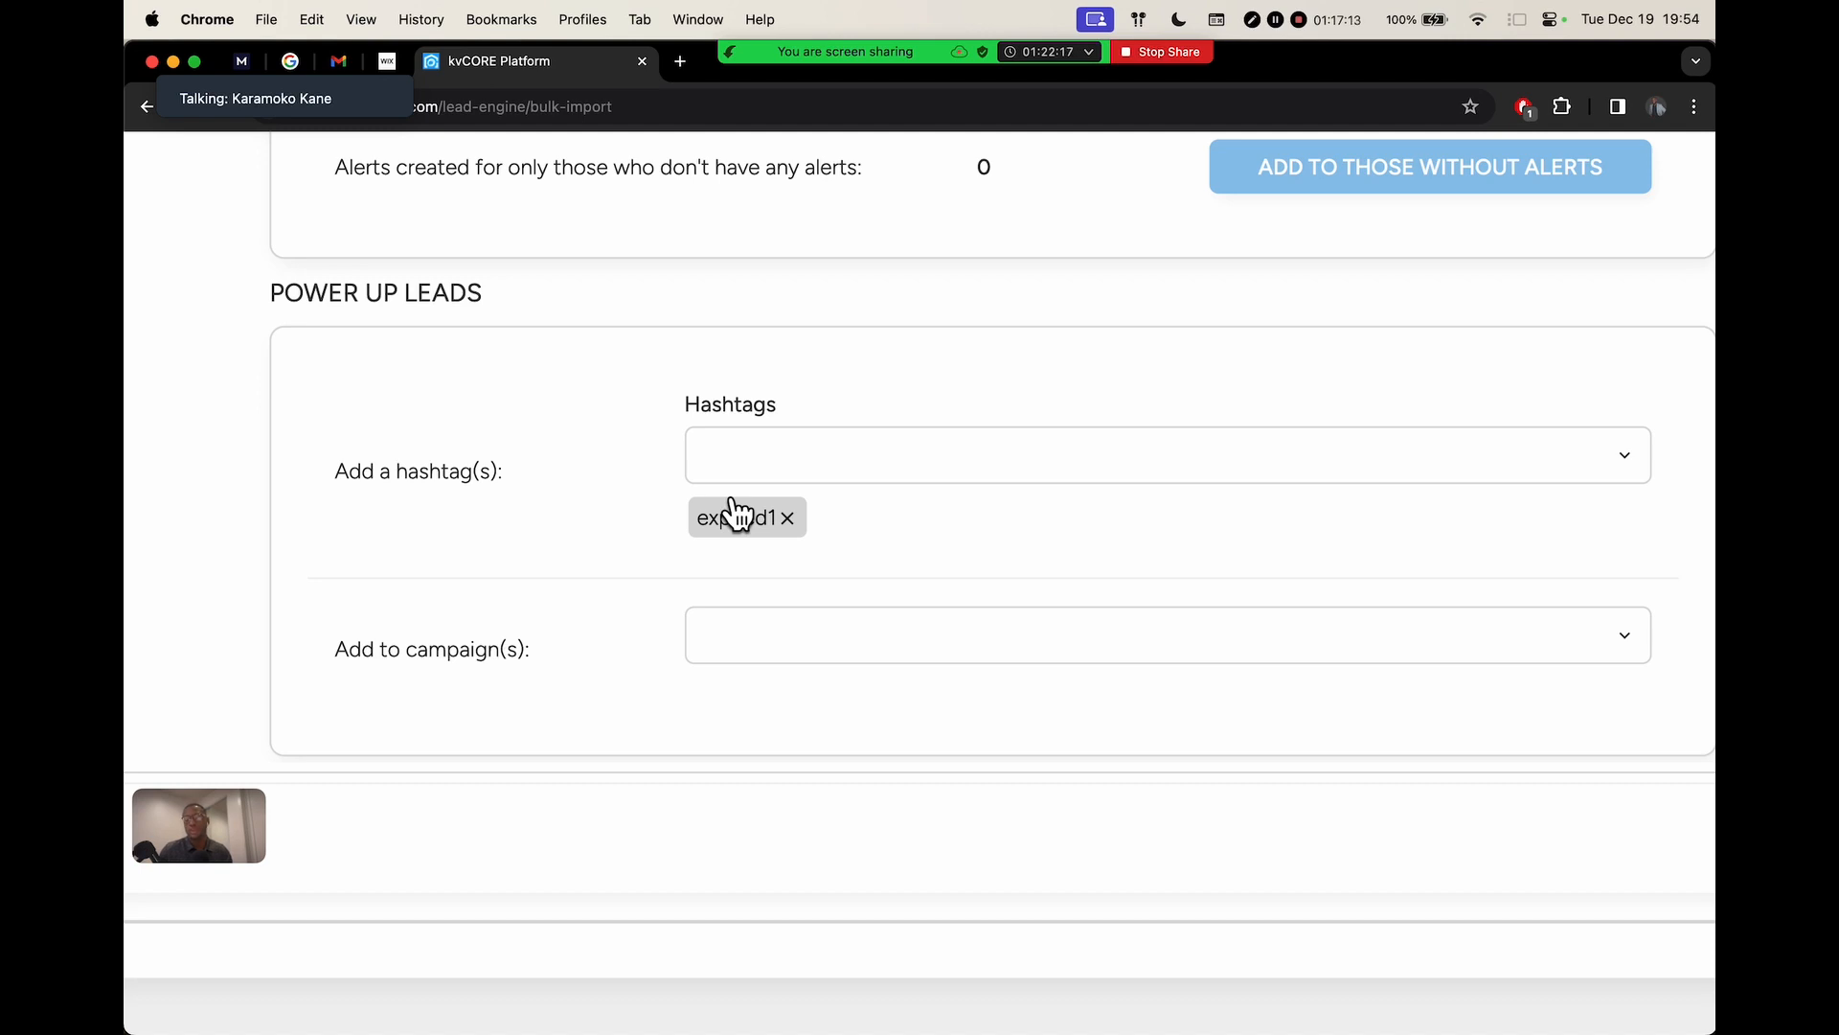
Remove the expired1 hashtag, leave campaigns empty, and zoom out to view the whole review page
{"action": "left_click", "coordinate": [787, 518]}
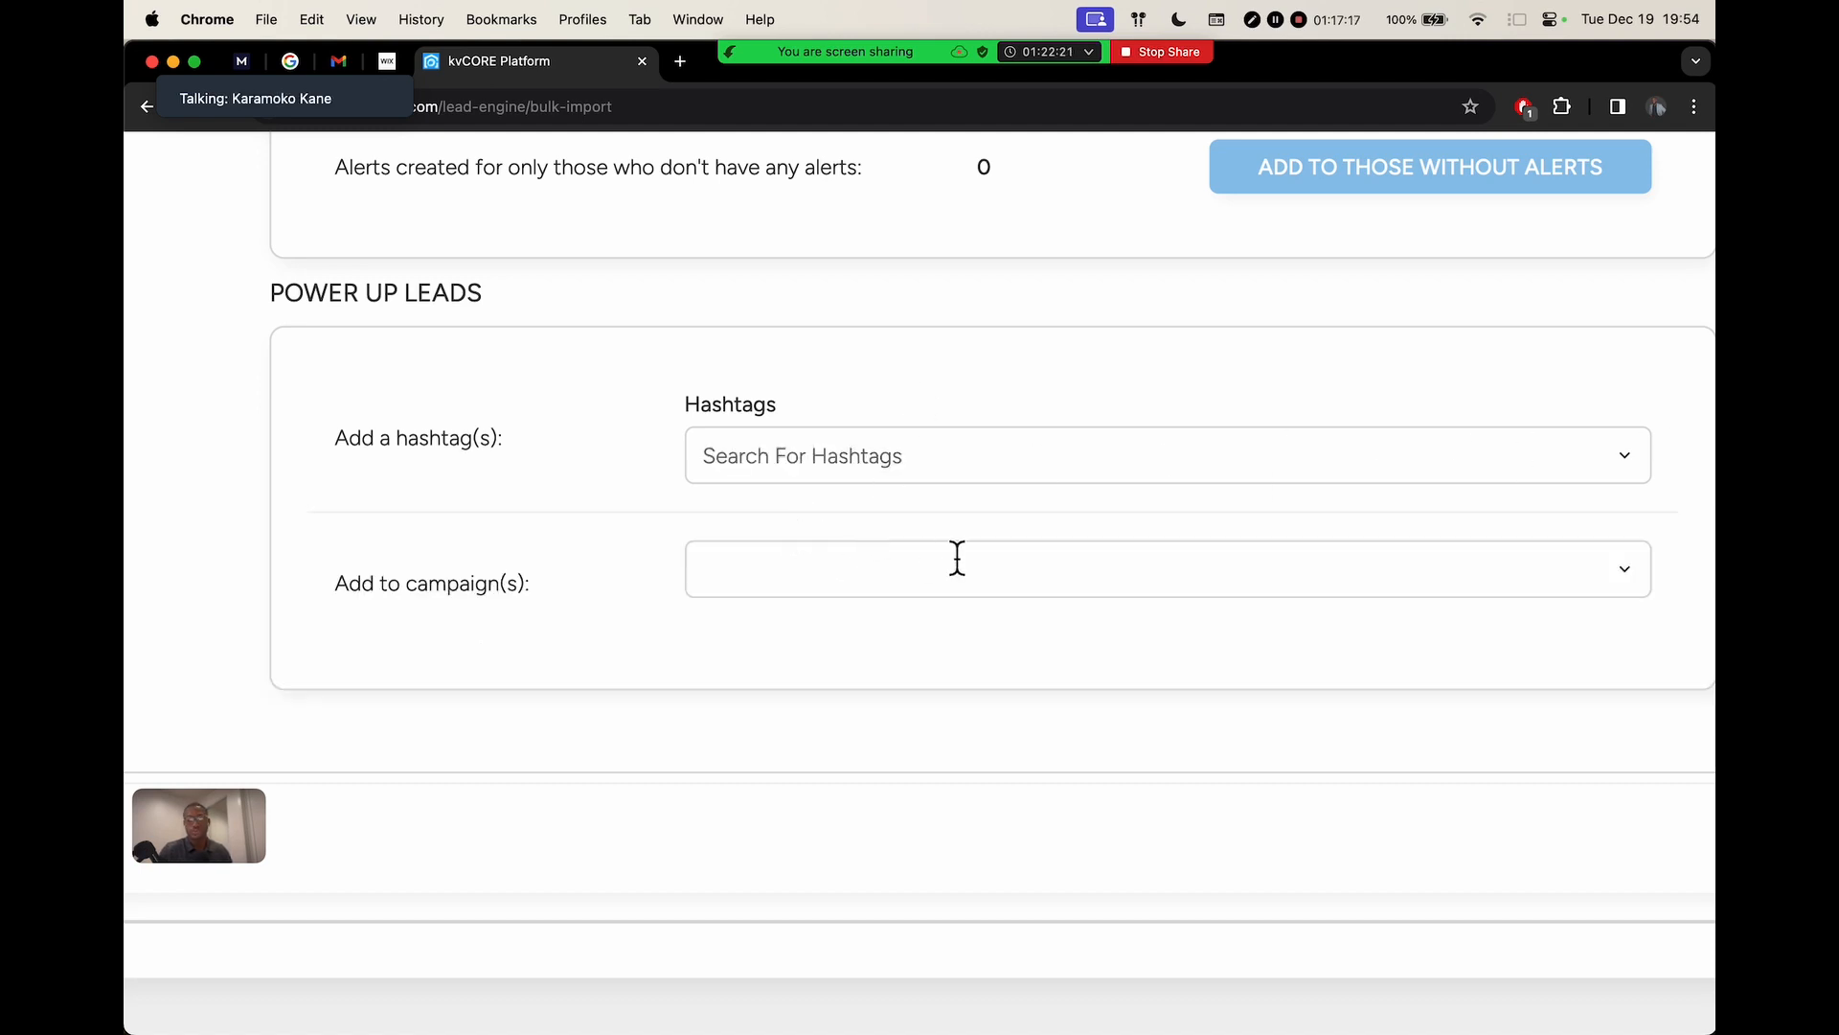
{"action": "left_click", "coordinate": [768, 582]}
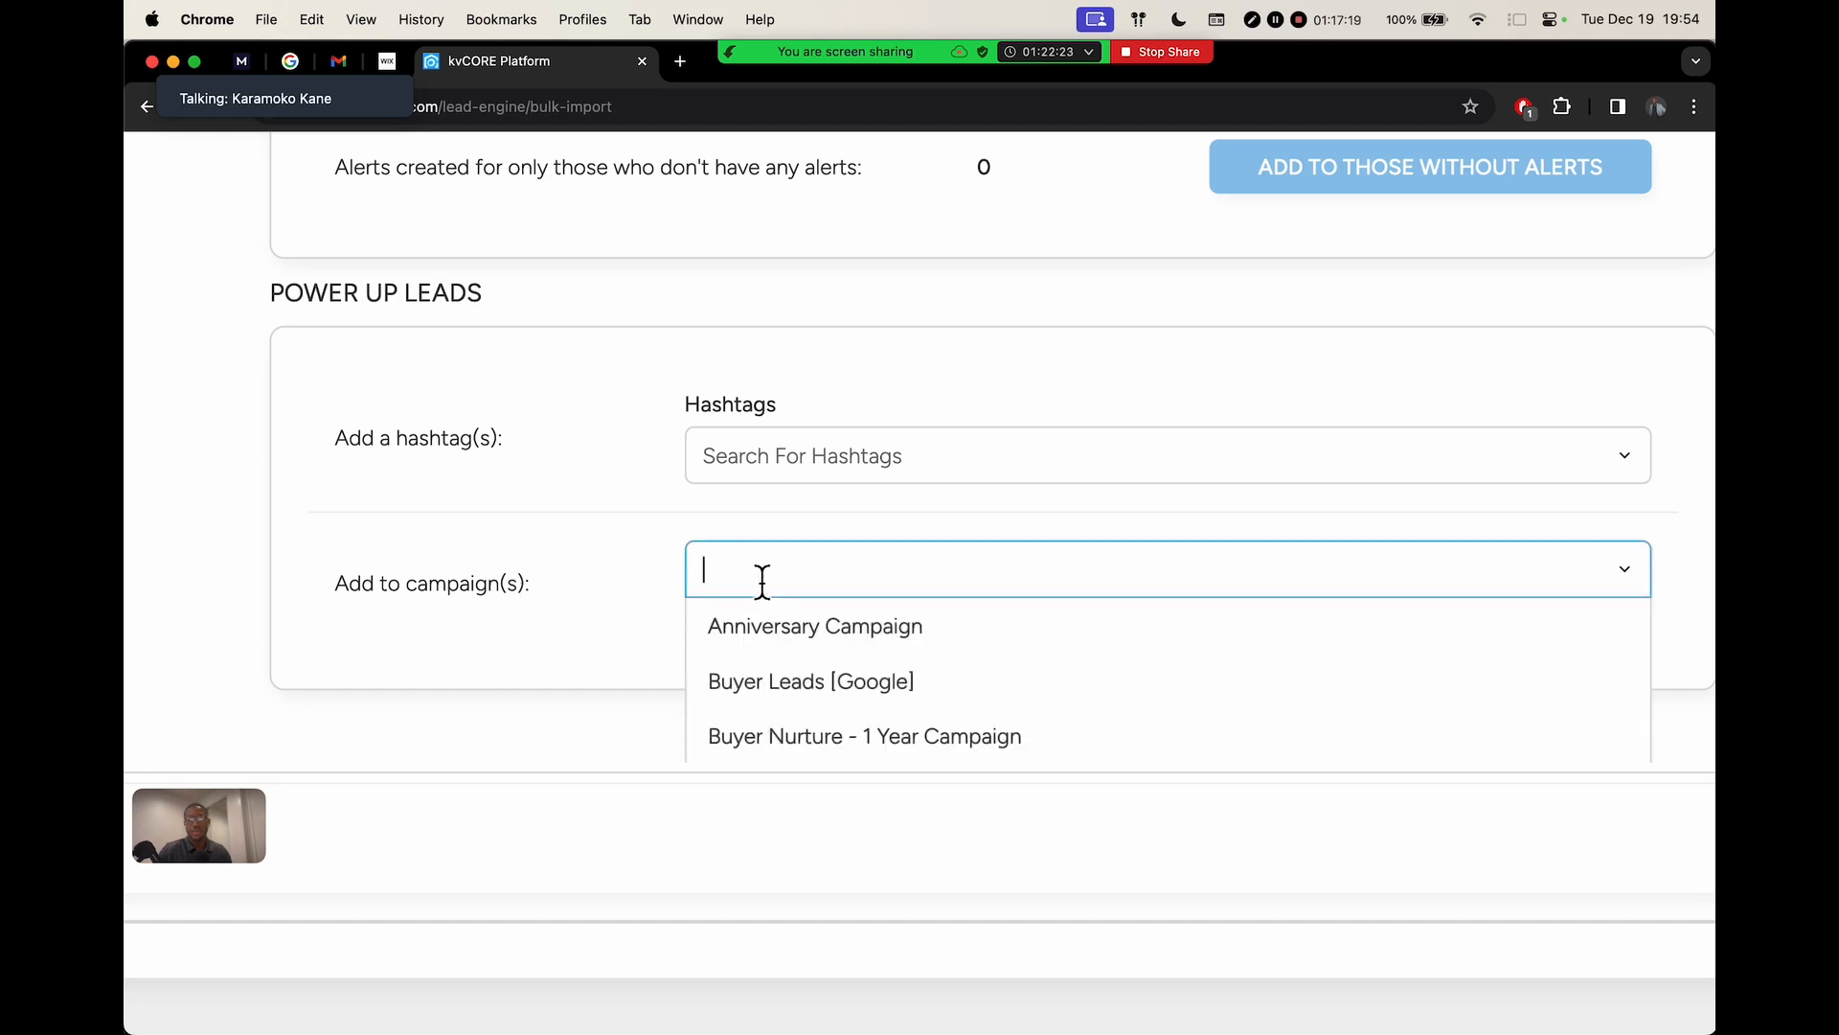
{"action": "scroll", "coordinate": [505, 566], "scroll_direction": "down", "scroll_amount": 2}
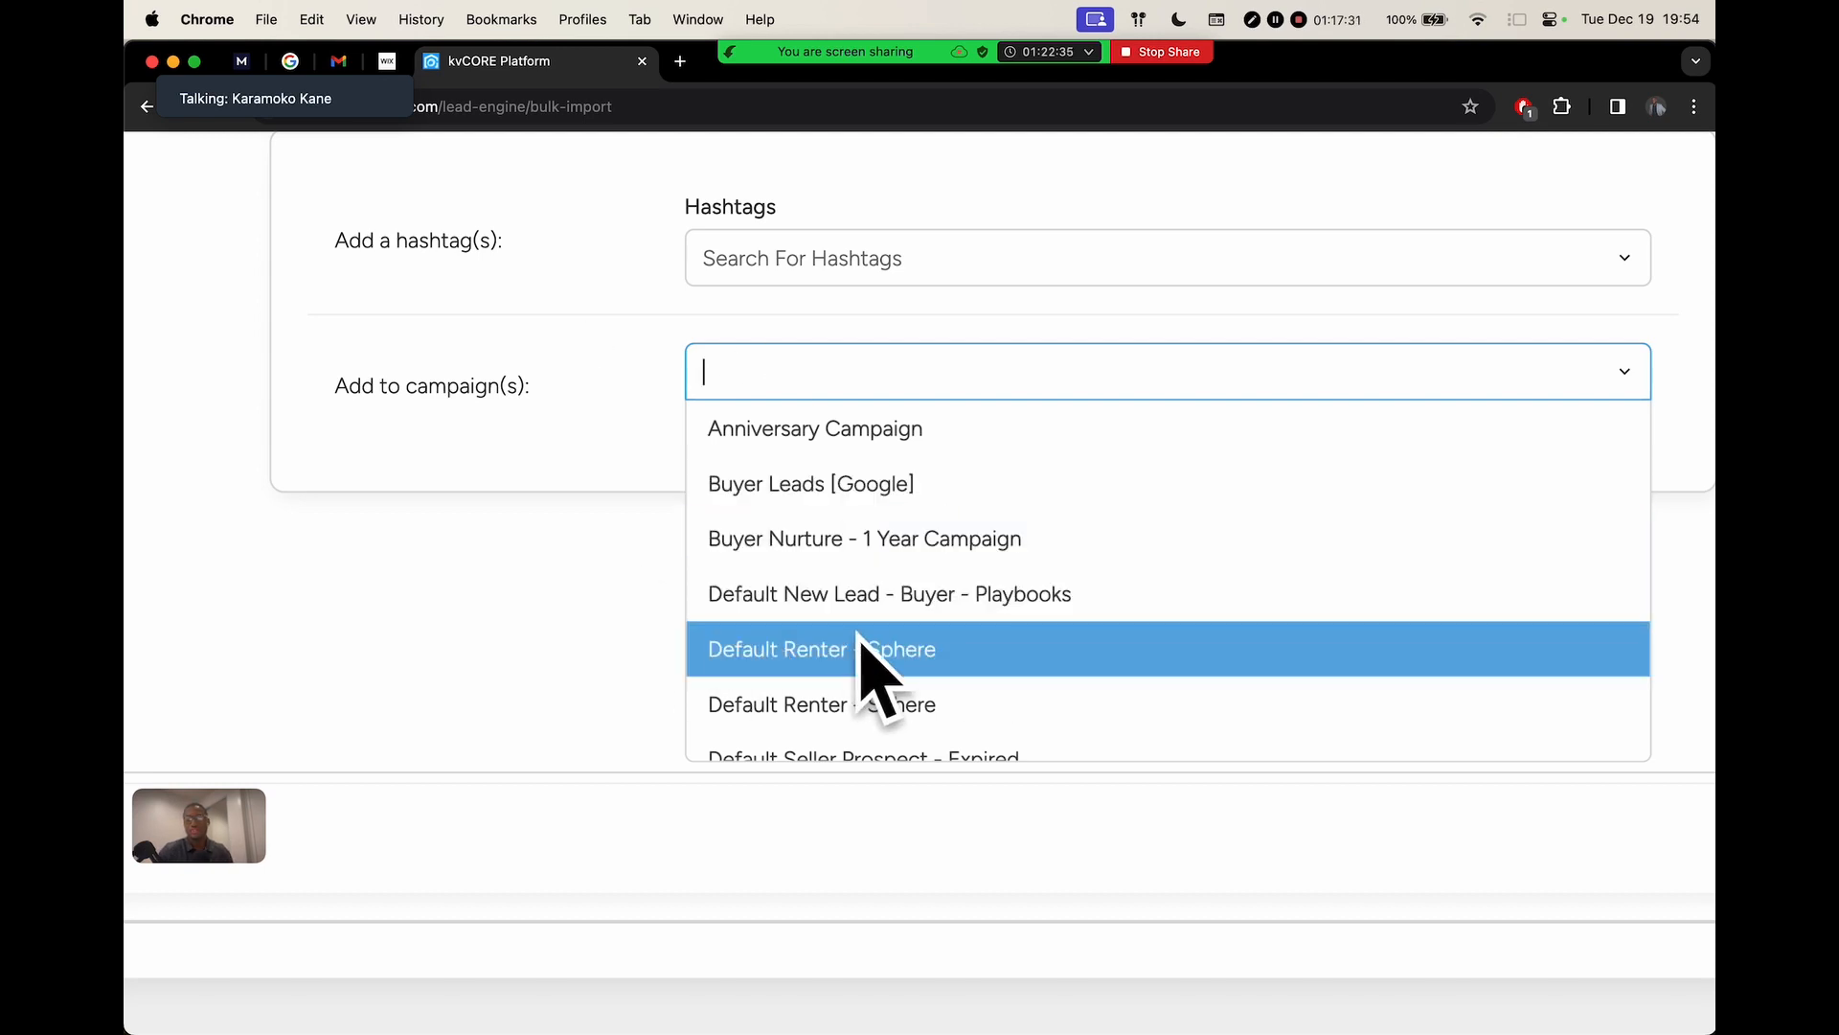
{"action": "scroll", "coordinate": [671, 392], "scroll_direction": "up", "scroll_amount": 2}
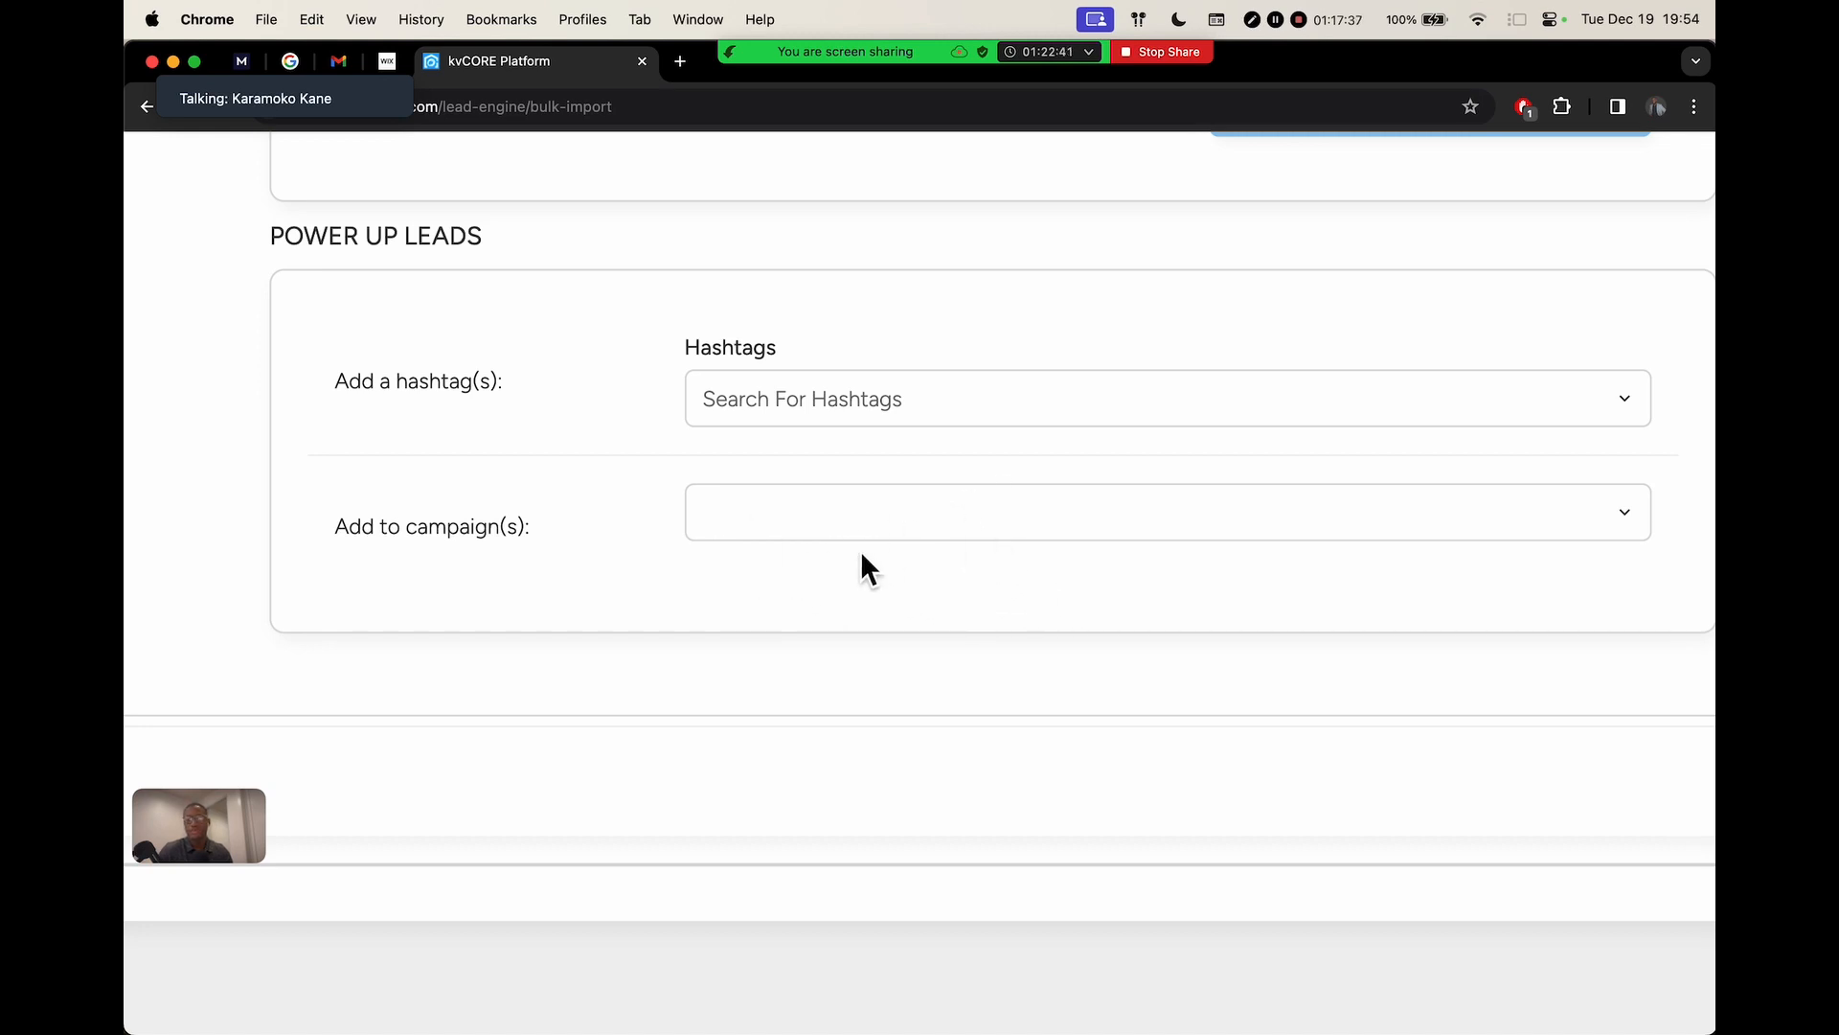
{"action": "key", "text": "super+minus"}
{"action": "key", "text": "super+minus"}
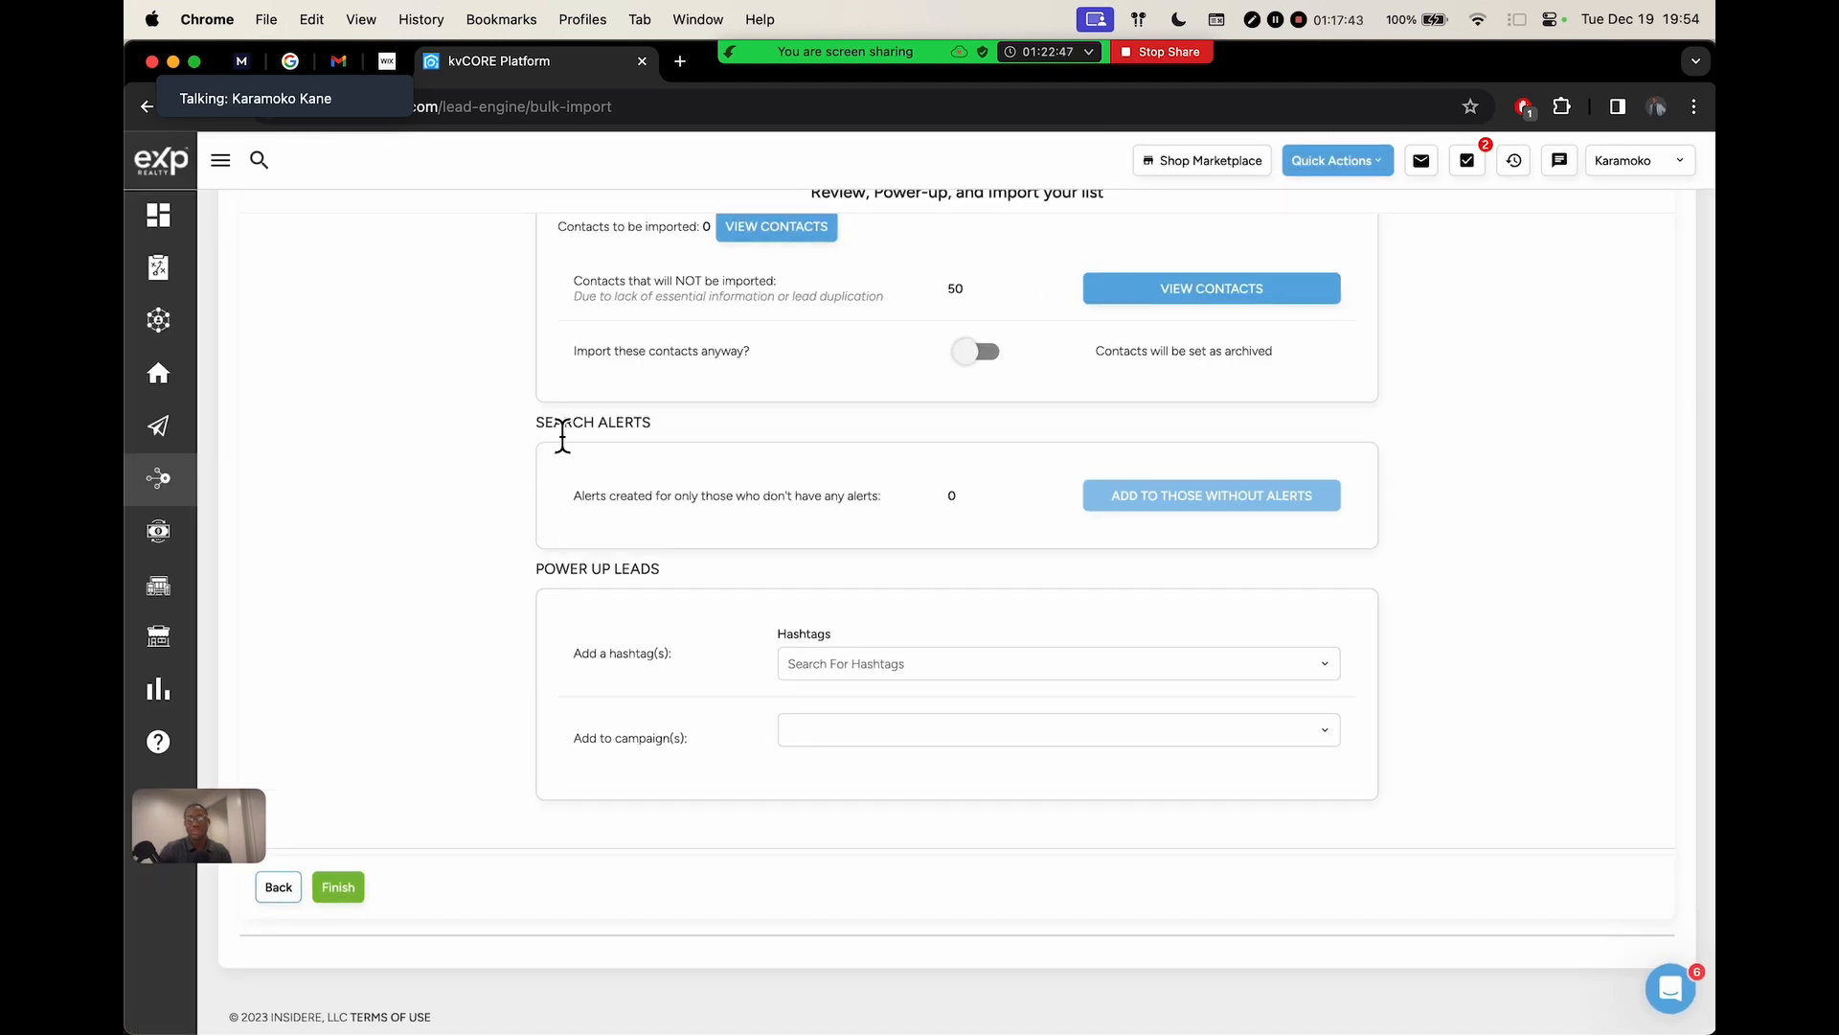
{"action": "scroll", "coordinate": [543, 555], "scroll_direction": "up", "scroll_amount": 2}
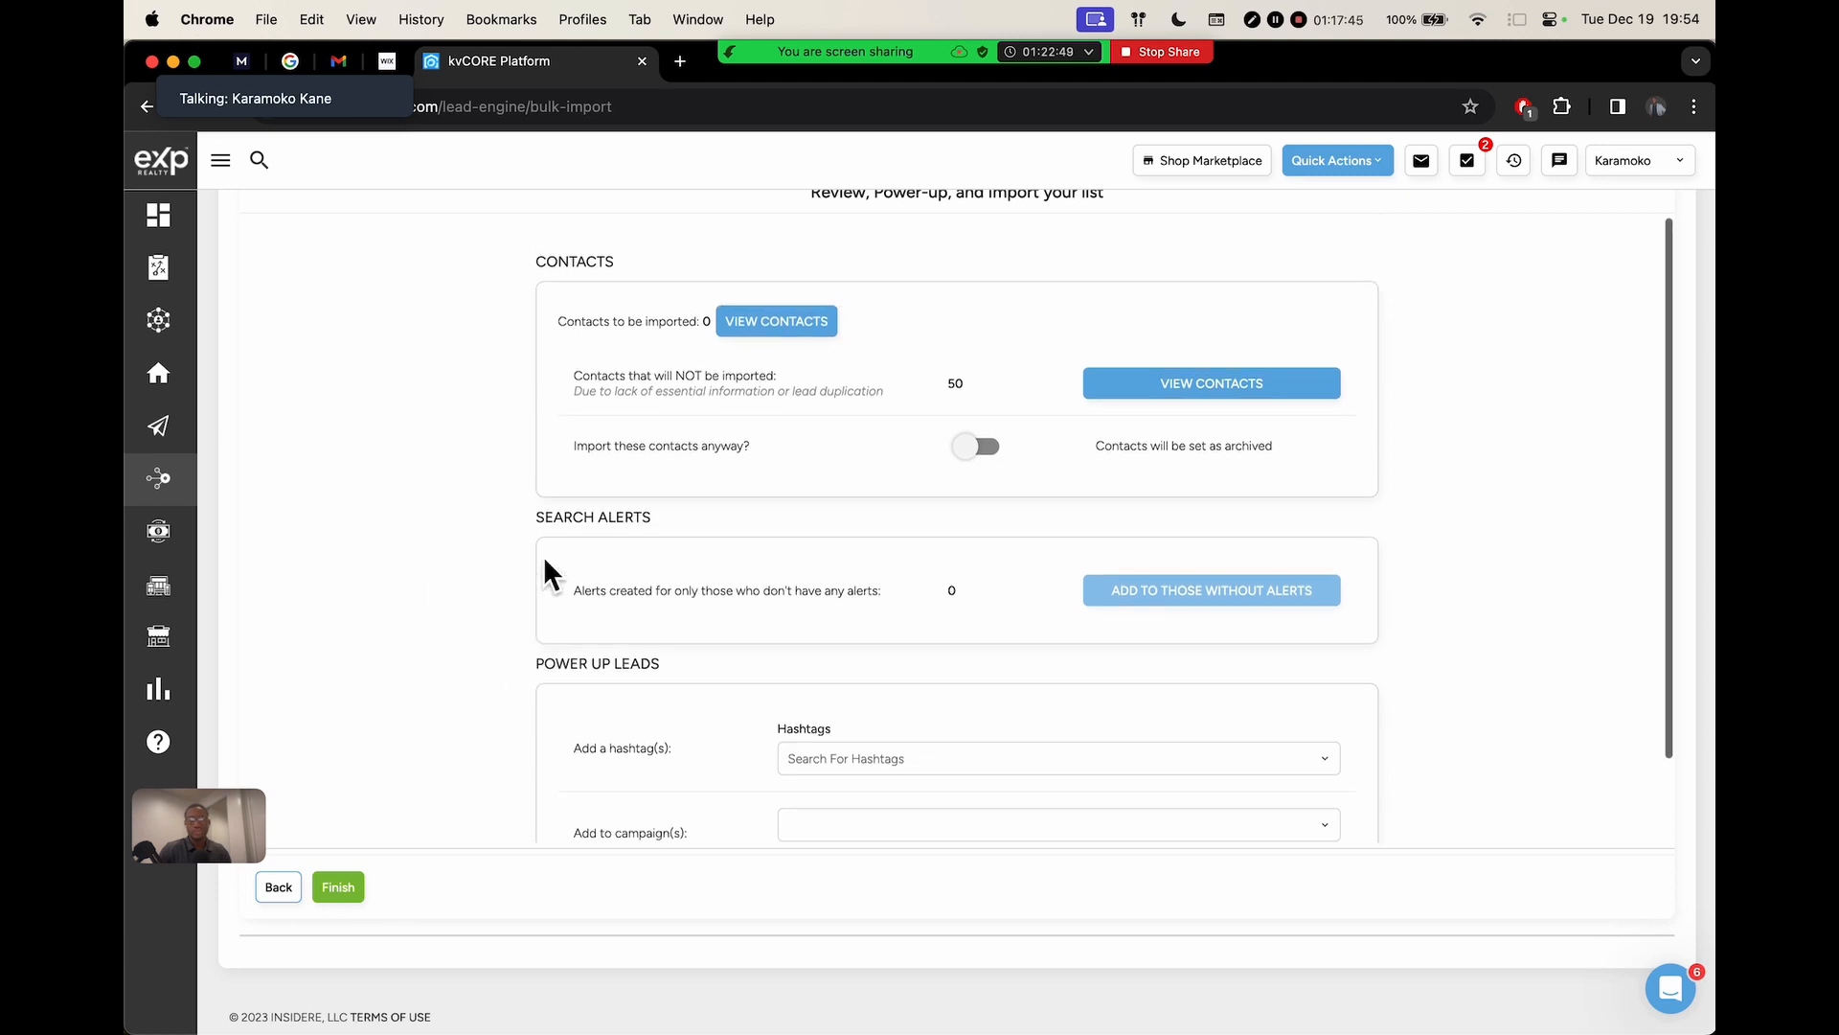
Finish the import, read the 'Congrats, your import is processing' message, and choose Upload Another File
{"action": "left_click", "coordinate": [349, 893]}
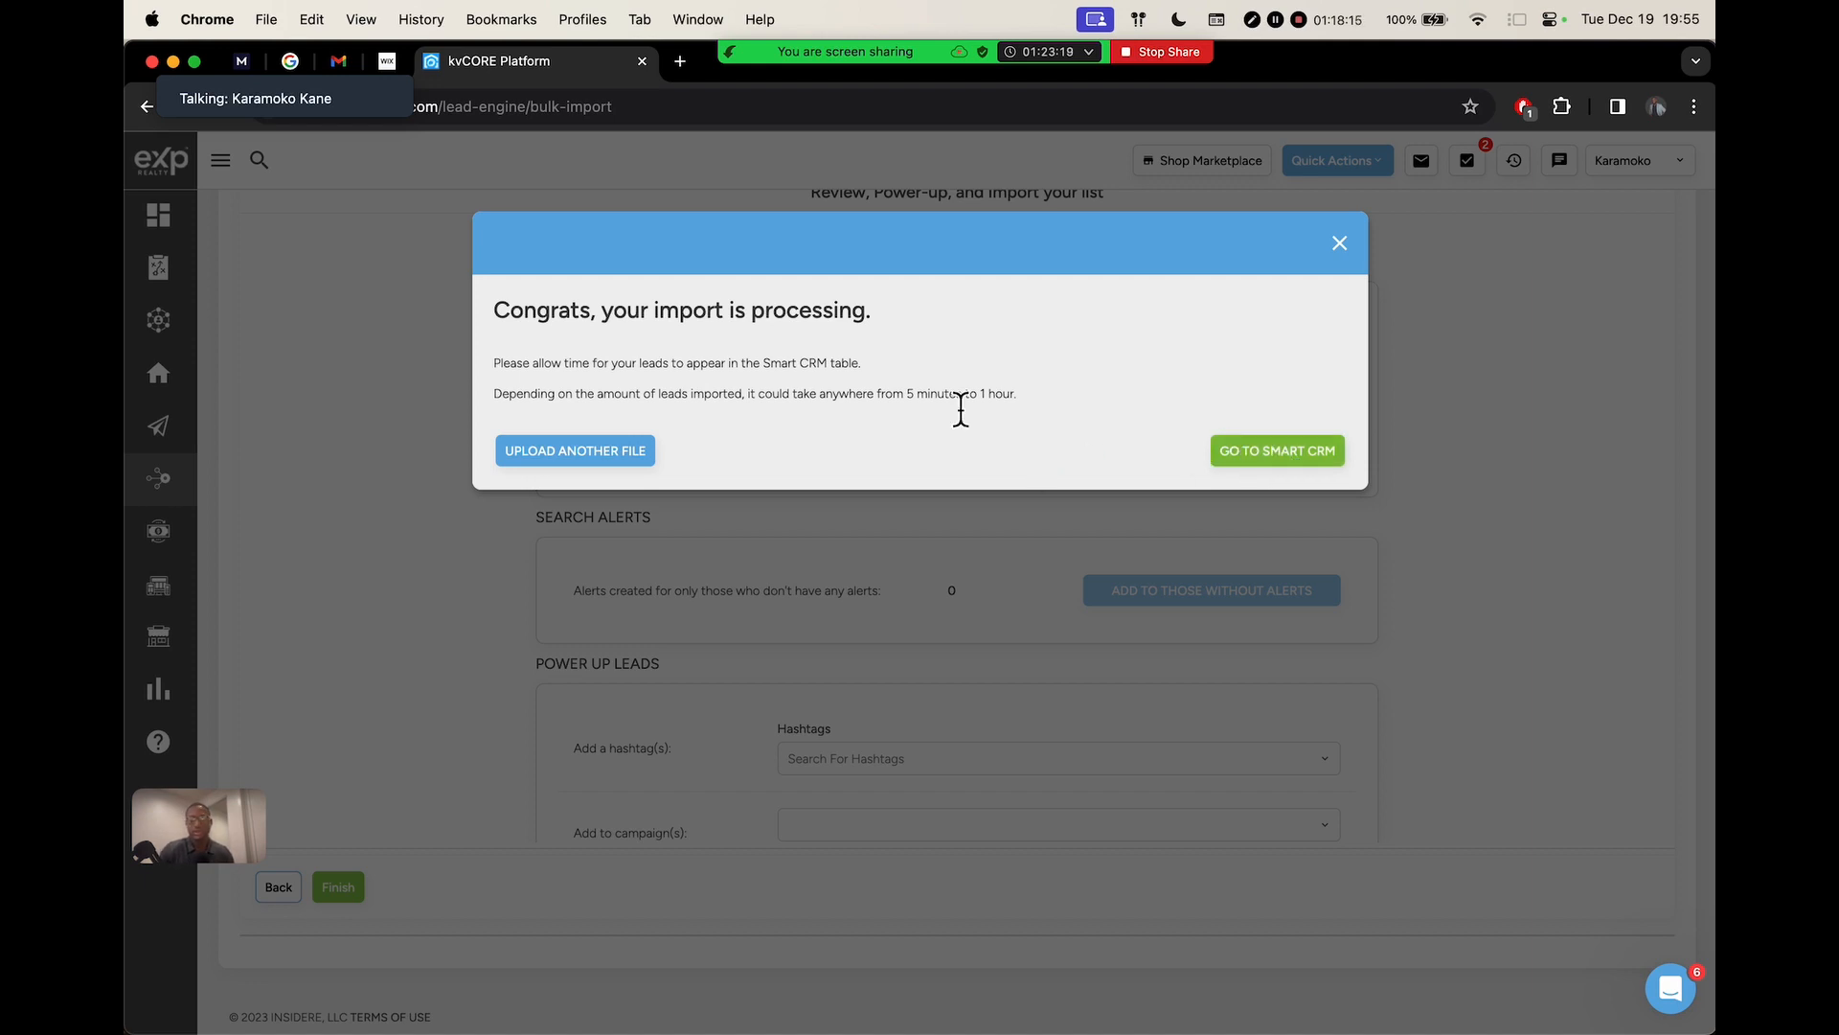
{"action": "scroll", "coordinate": [961, 409], "scroll_direction": "up", "scroll_amount": 5}
{"action": "left_click_drag", "start_coordinate": [393, 407], "coordinate": [1197, 402]}
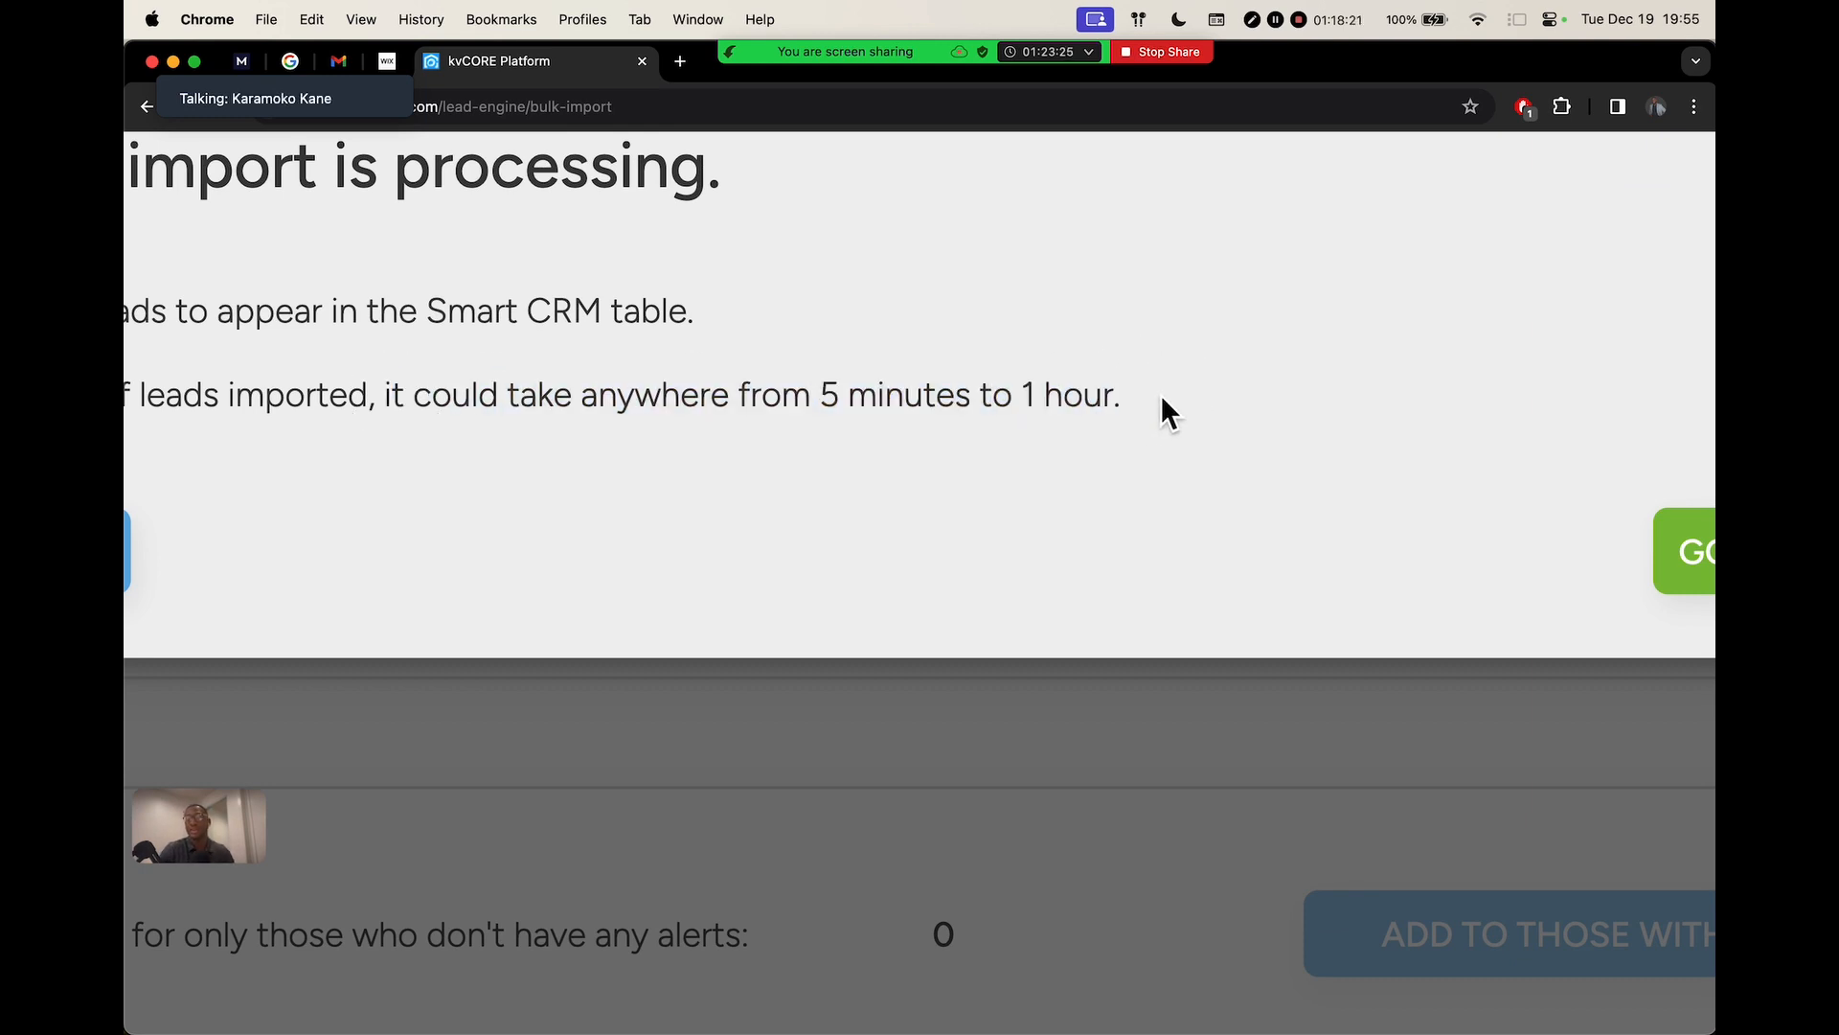
{"action": "scroll", "coordinate": [1161, 395], "scroll_direction": "down", "scroll_amount": 5}
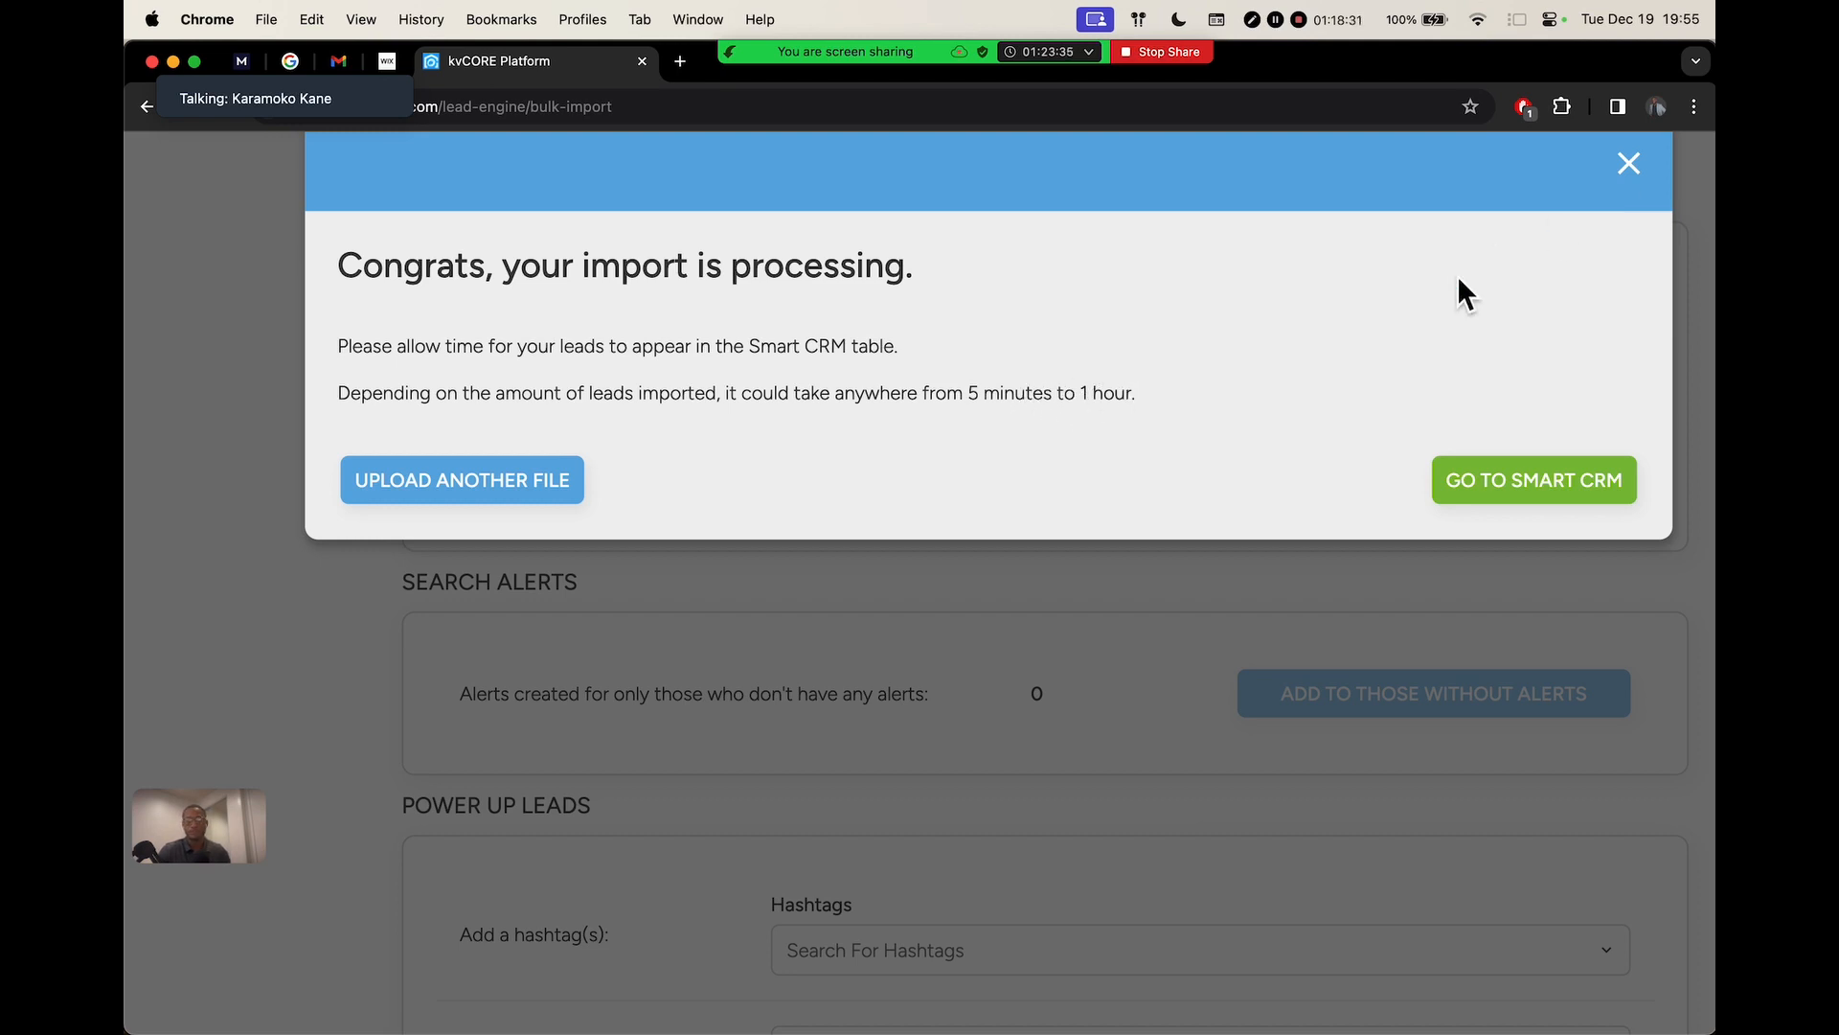
{"action": "scroll", "coordinate": [1457, 274], "scroll_direction": "down", "scroll_amount": 5}
{"action": "left_click", "coordinate": [614, 458]}
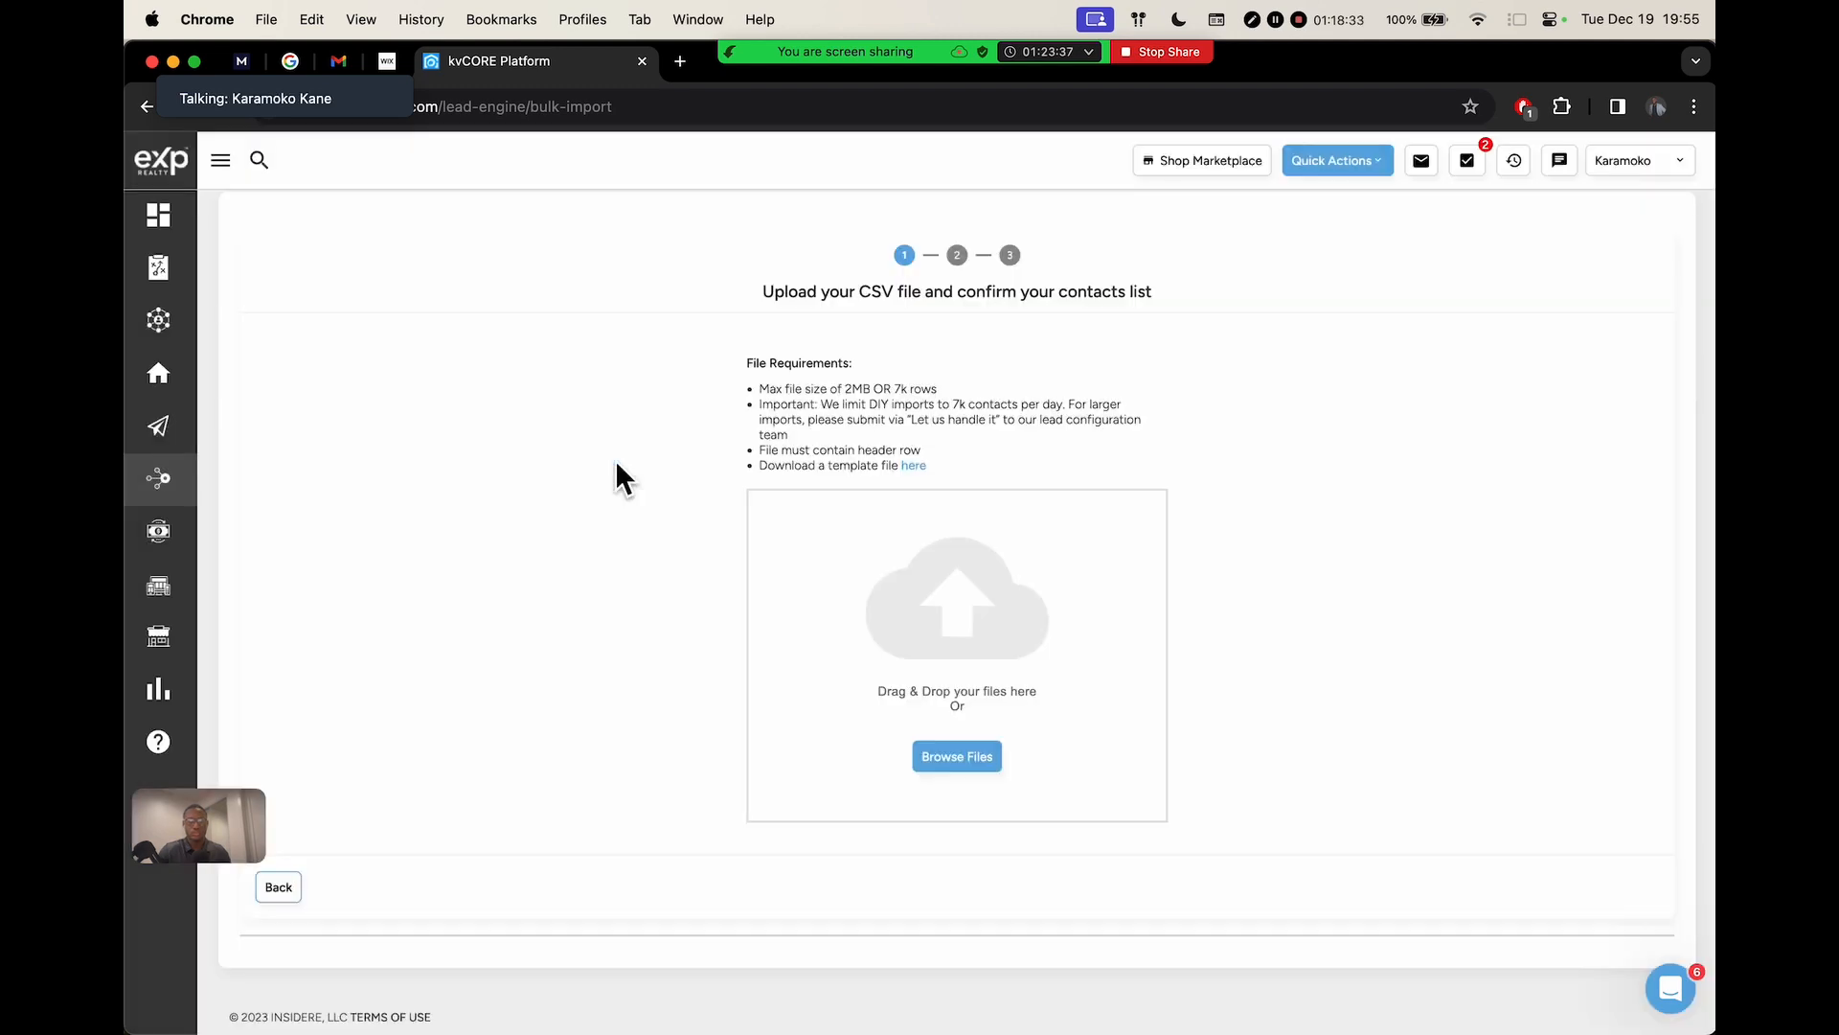
{"action": "mouse_move", "coordinate": [858, 57]}
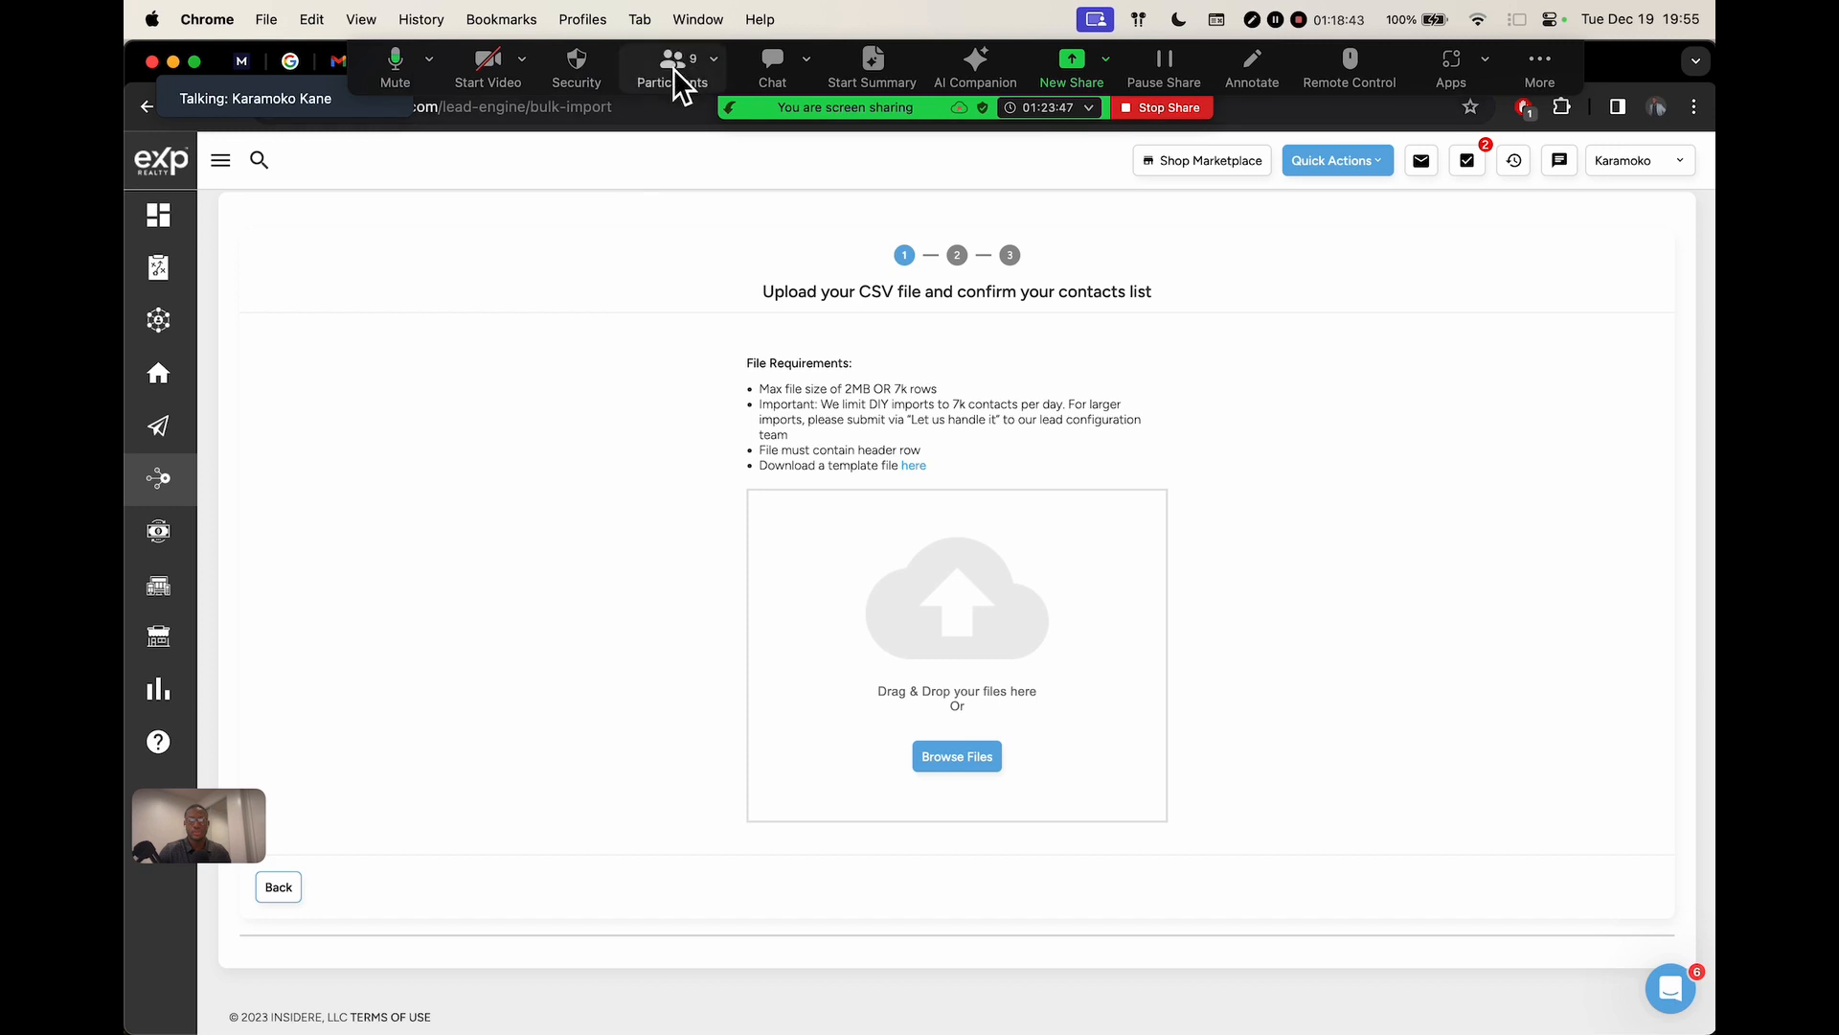
Open the Zoom meeting chat, move it to the top-right, and enlarge the self-view video
{"action": "left_click", "coordinate": [774, 76]}
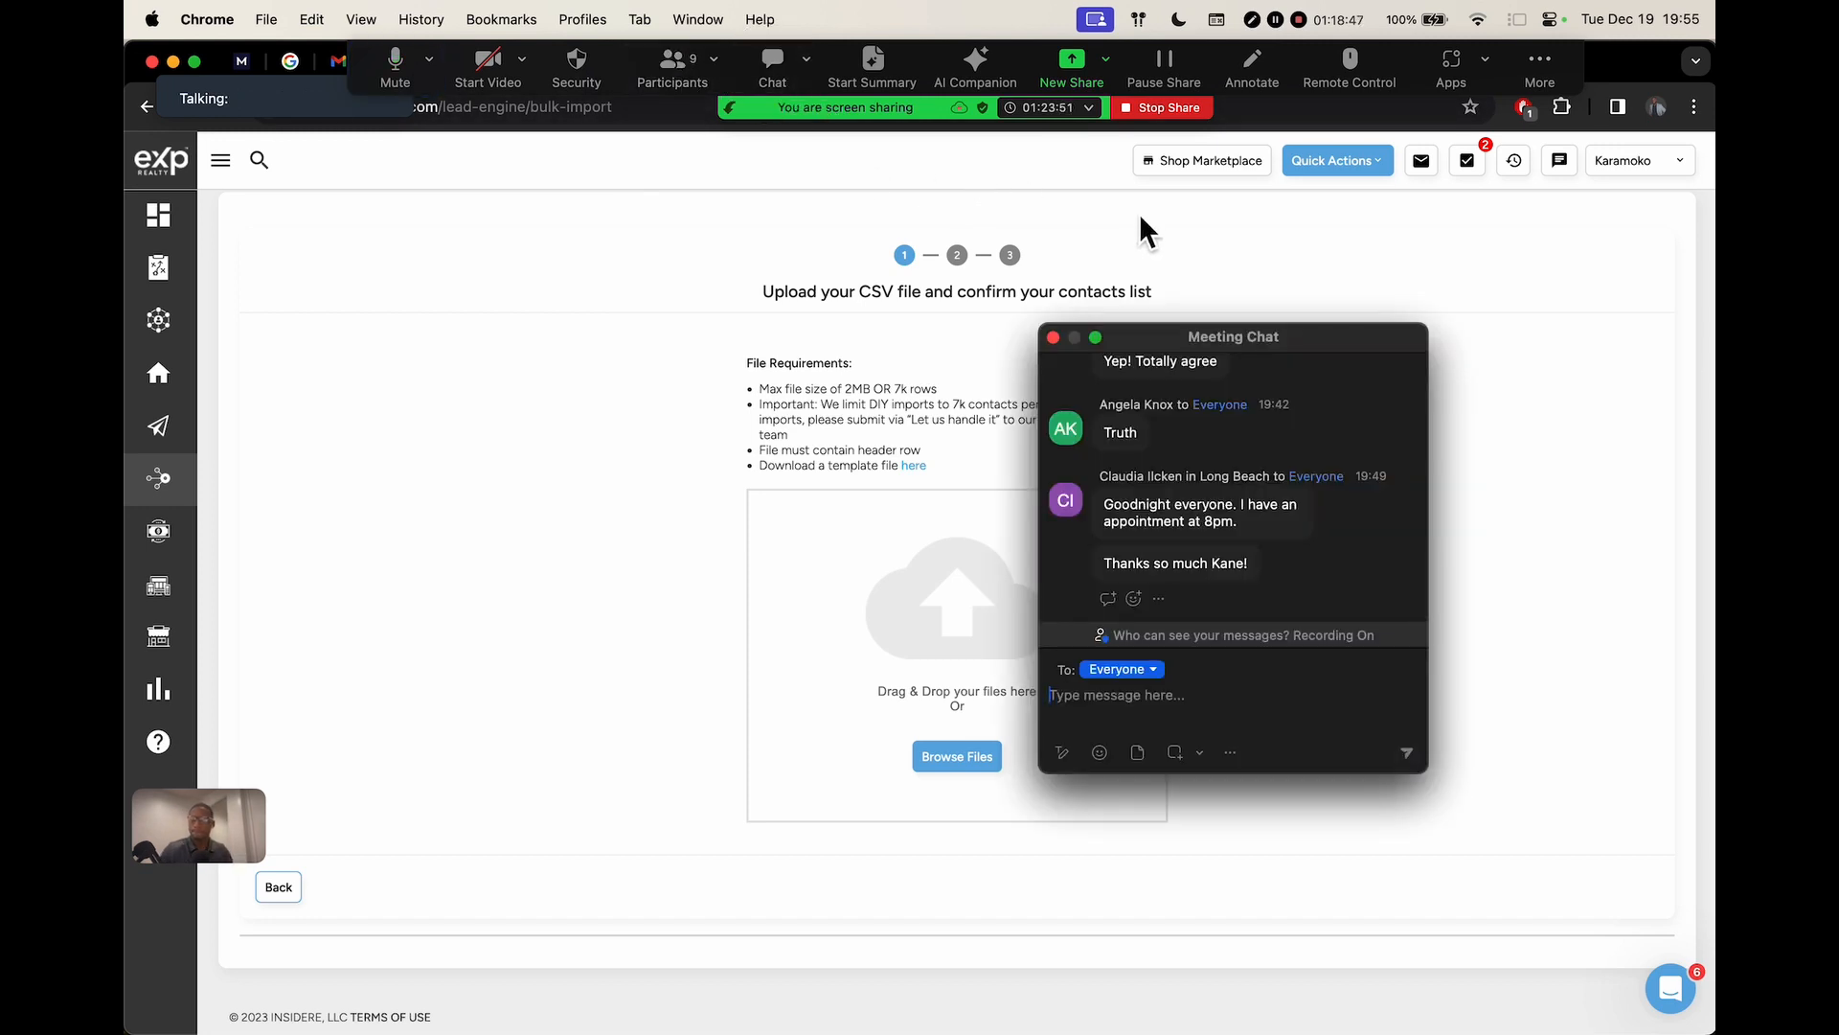
{"action": "left_click_drag", "start_coordinate": [1344, 345], "coordinate": [1625, 123]}
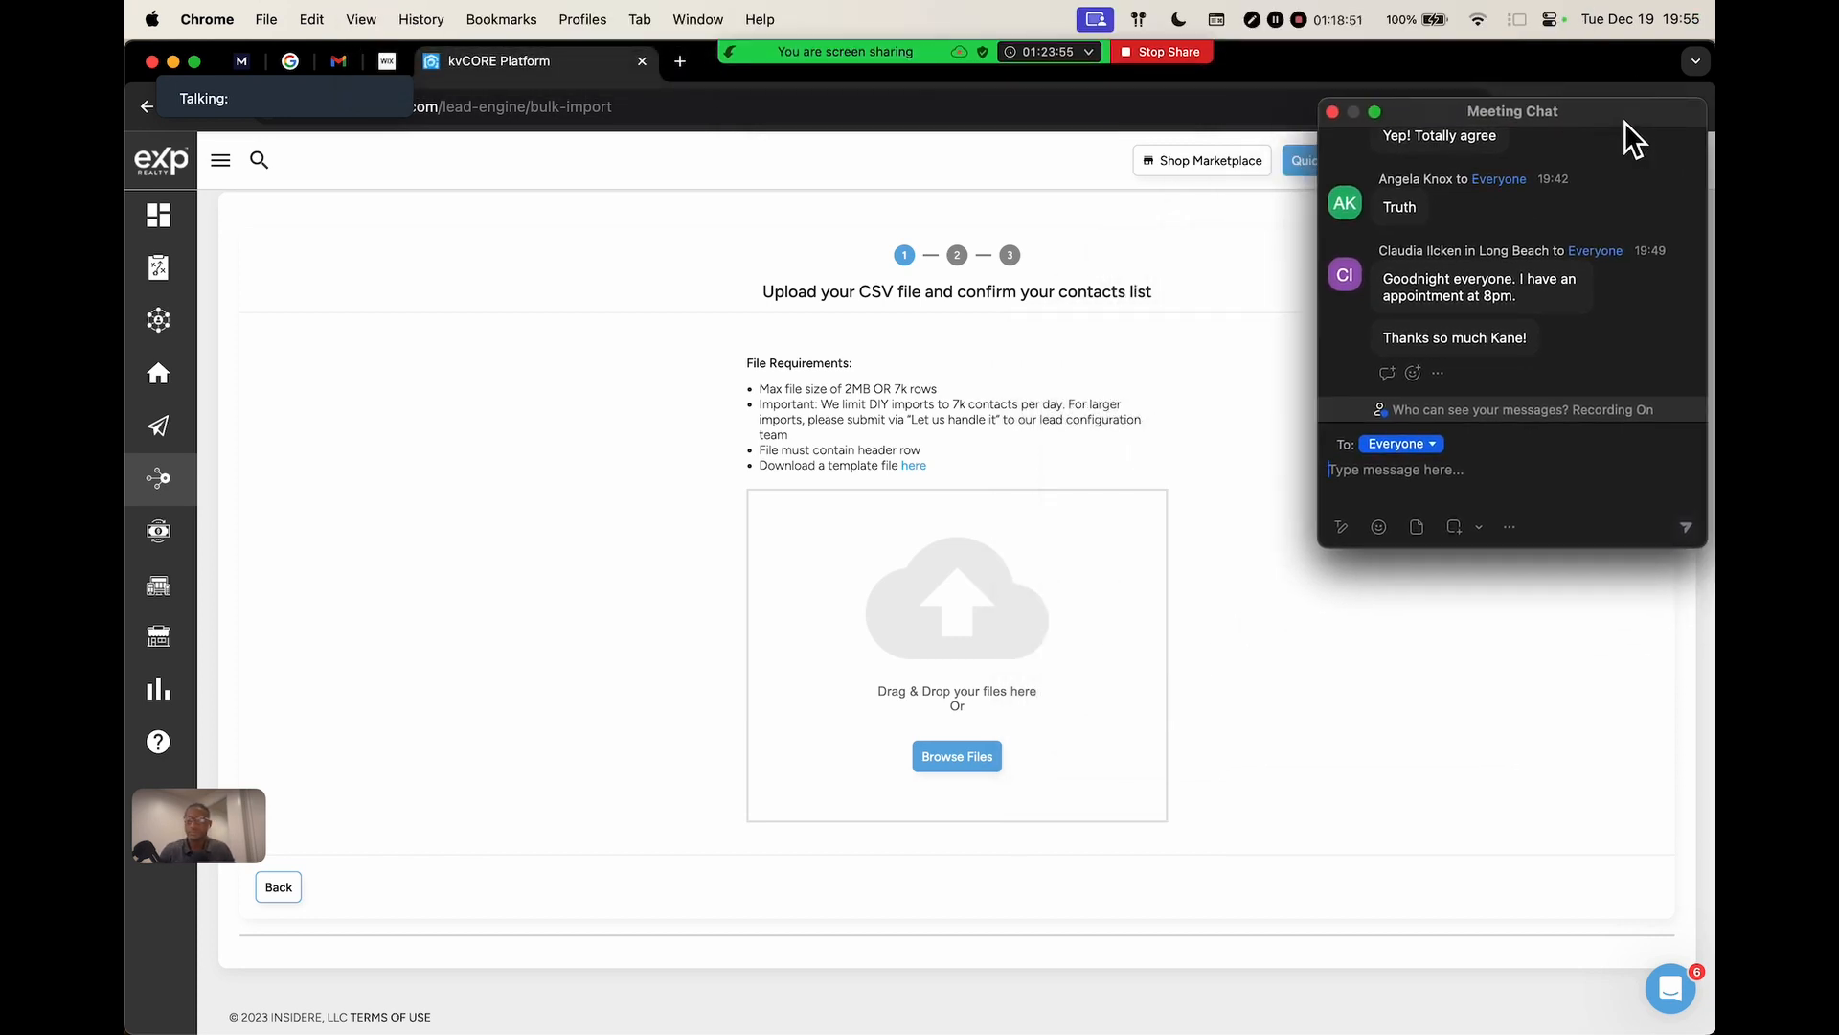
{"action": "left_click", "coordinate": [446, 727]}
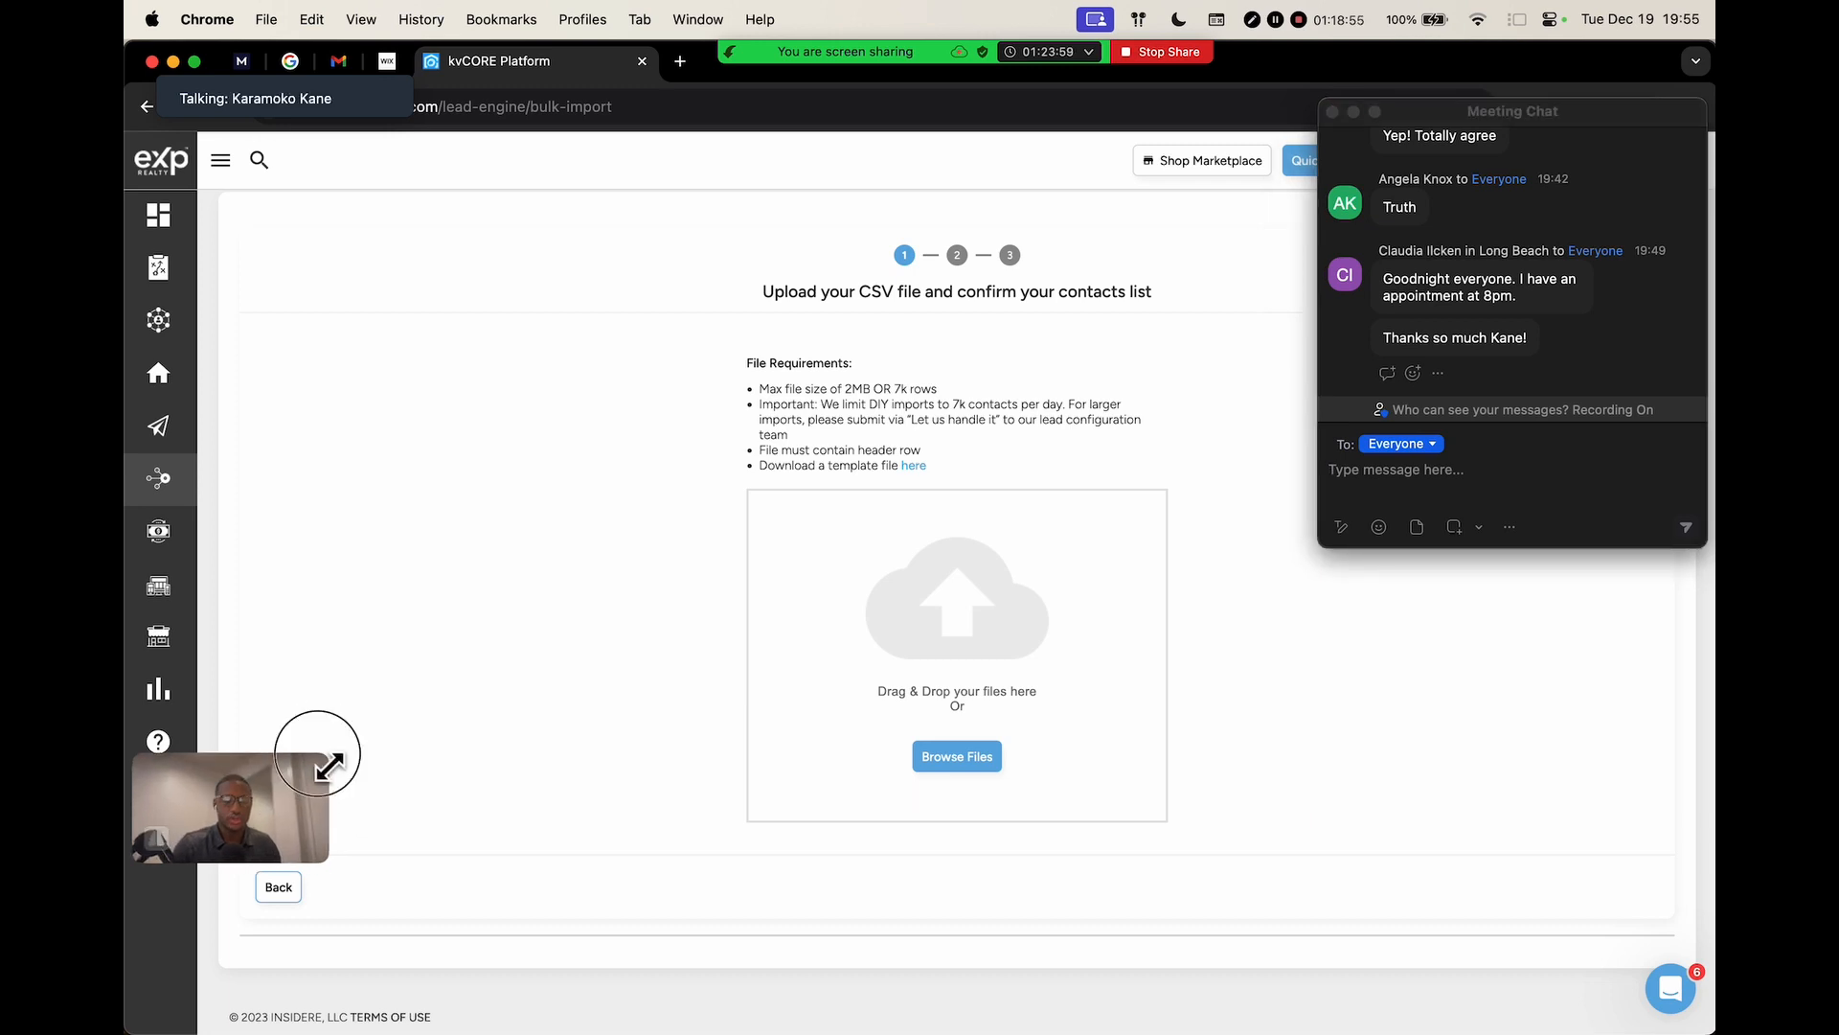
{"action": "left_click_drag", "start_coordinate": [316, 760], "coordinate": [555, 537]}
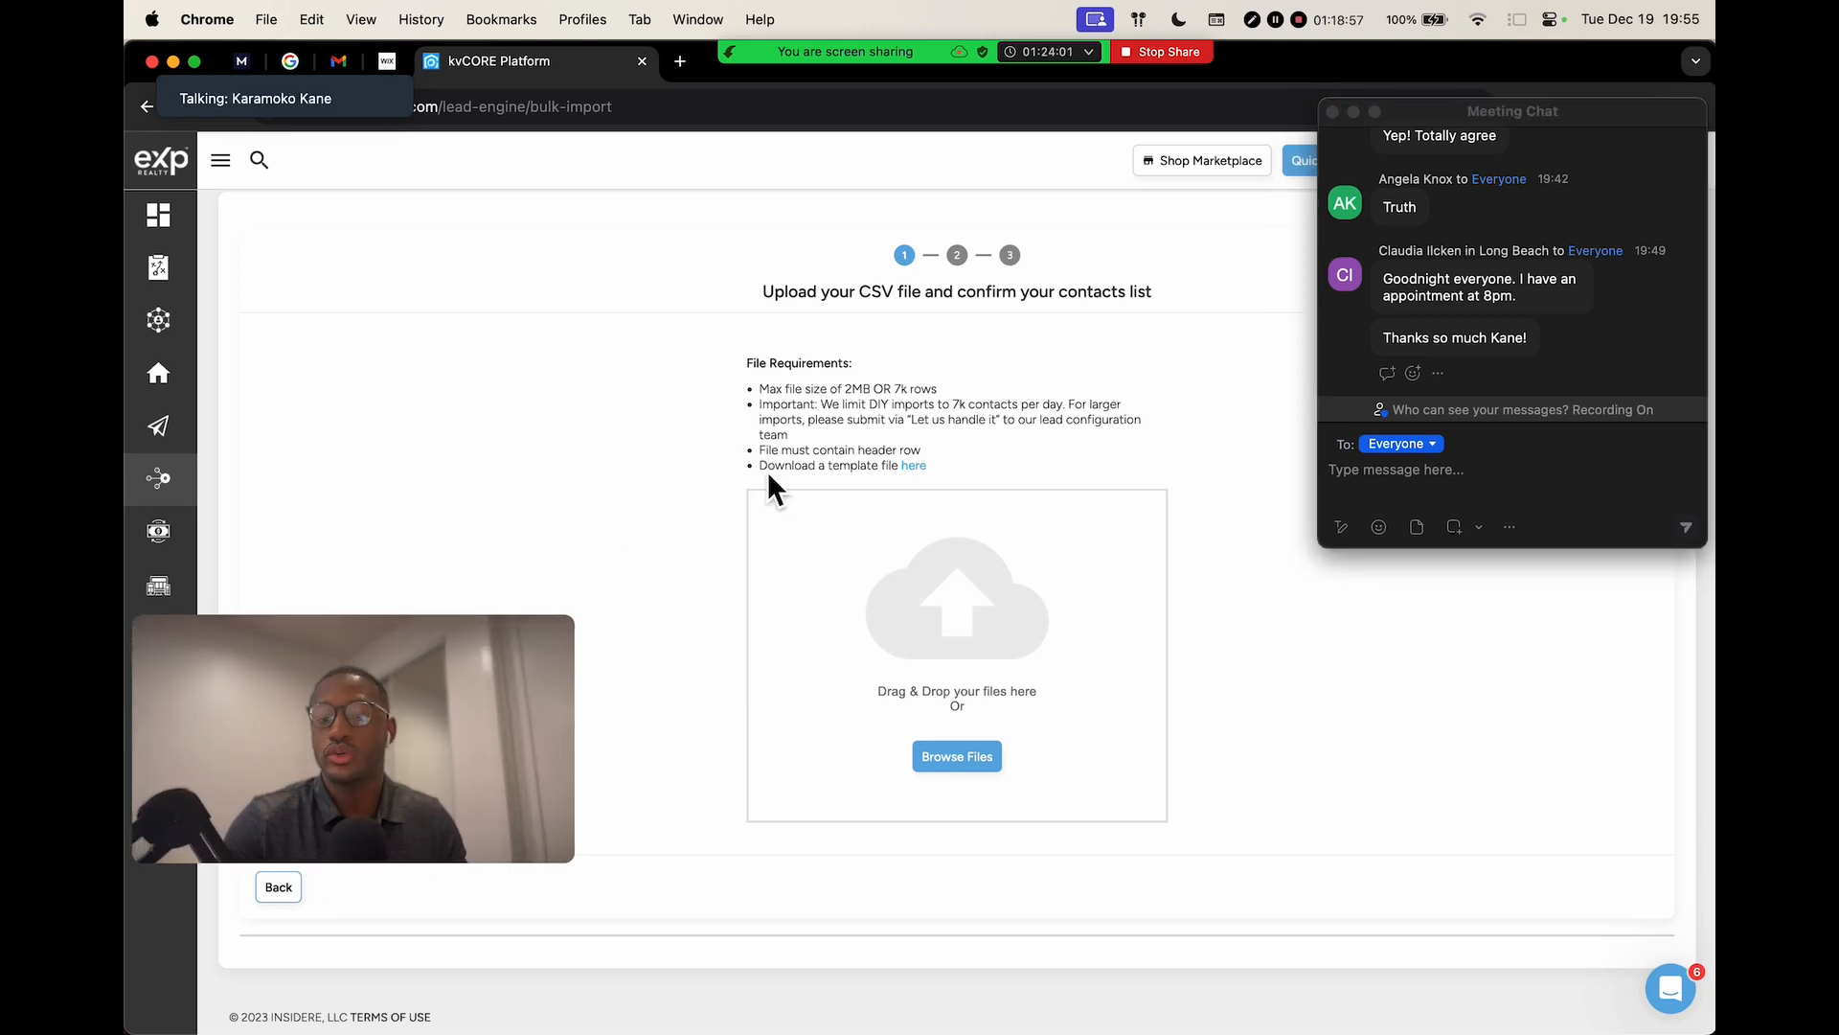
Bring the Canva 'Purchased Leads Import & Nurturing Strategy' presentation to the front
{"action": "key", "text": "ctrl+Right"}
{"action": "key", "text": "ctrl+Left"}
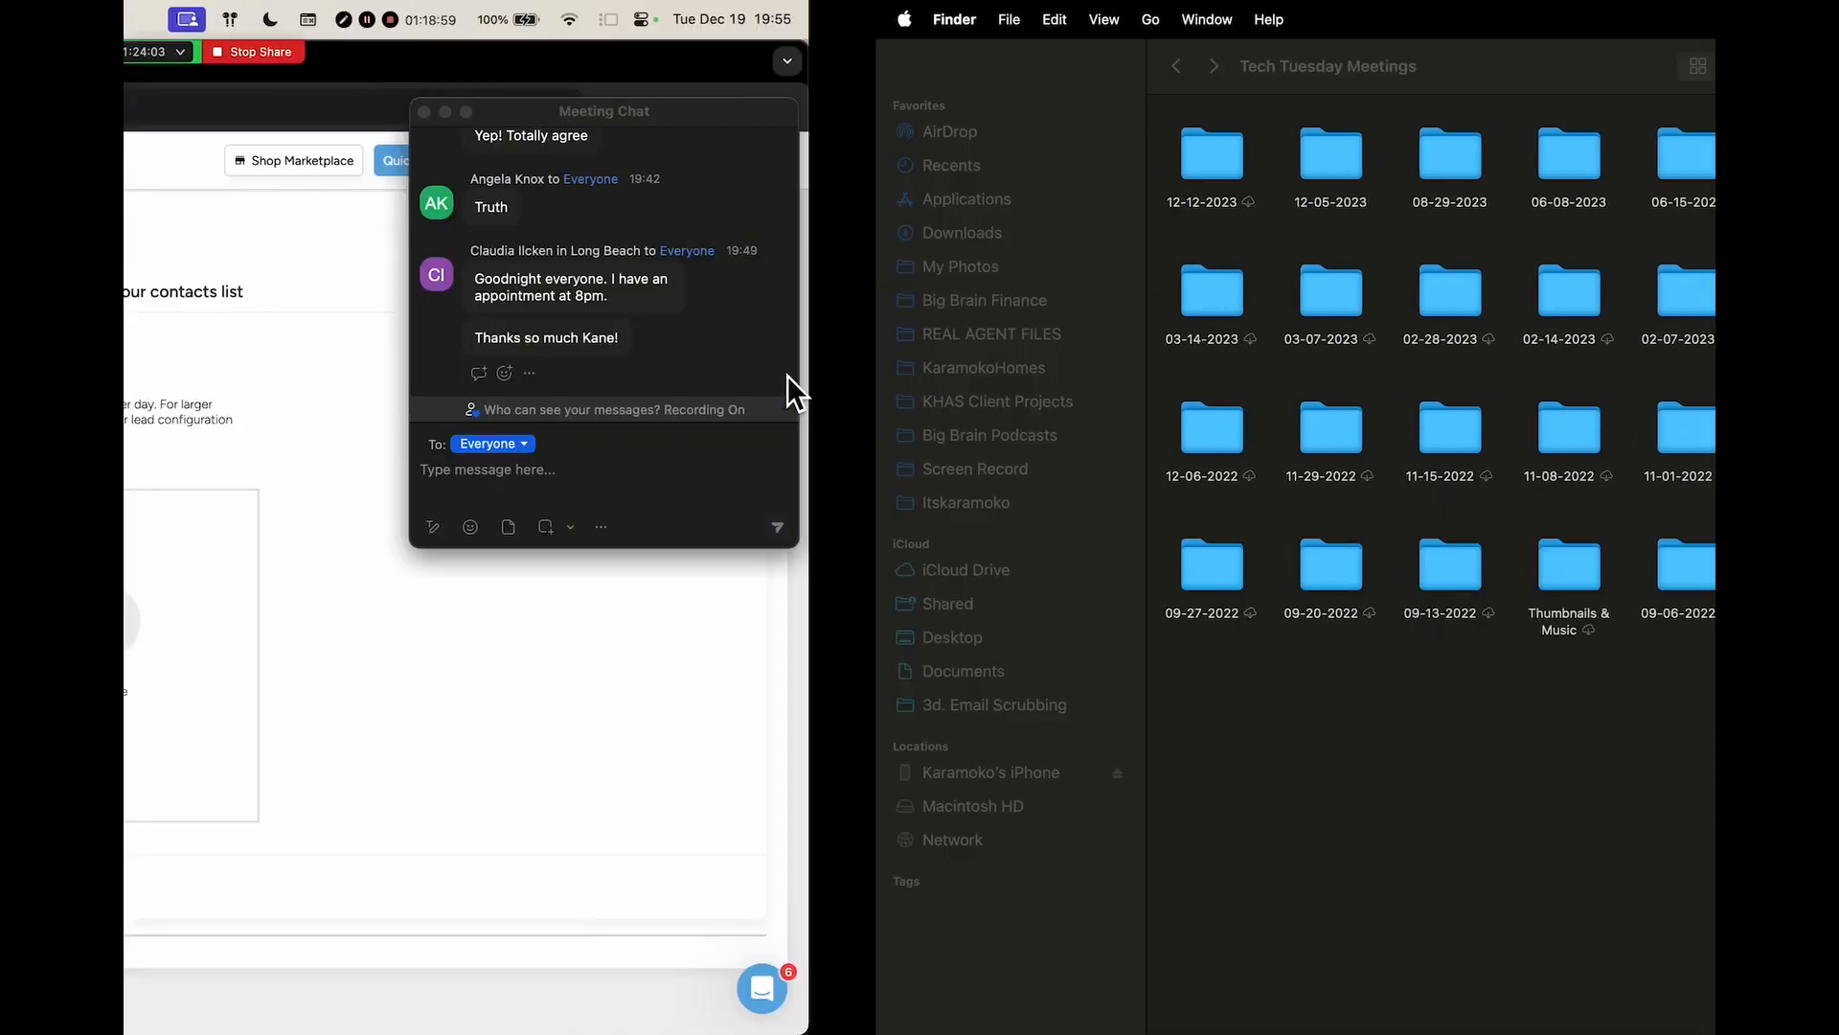
{"action": "key", "text": "ctrl+Right"}
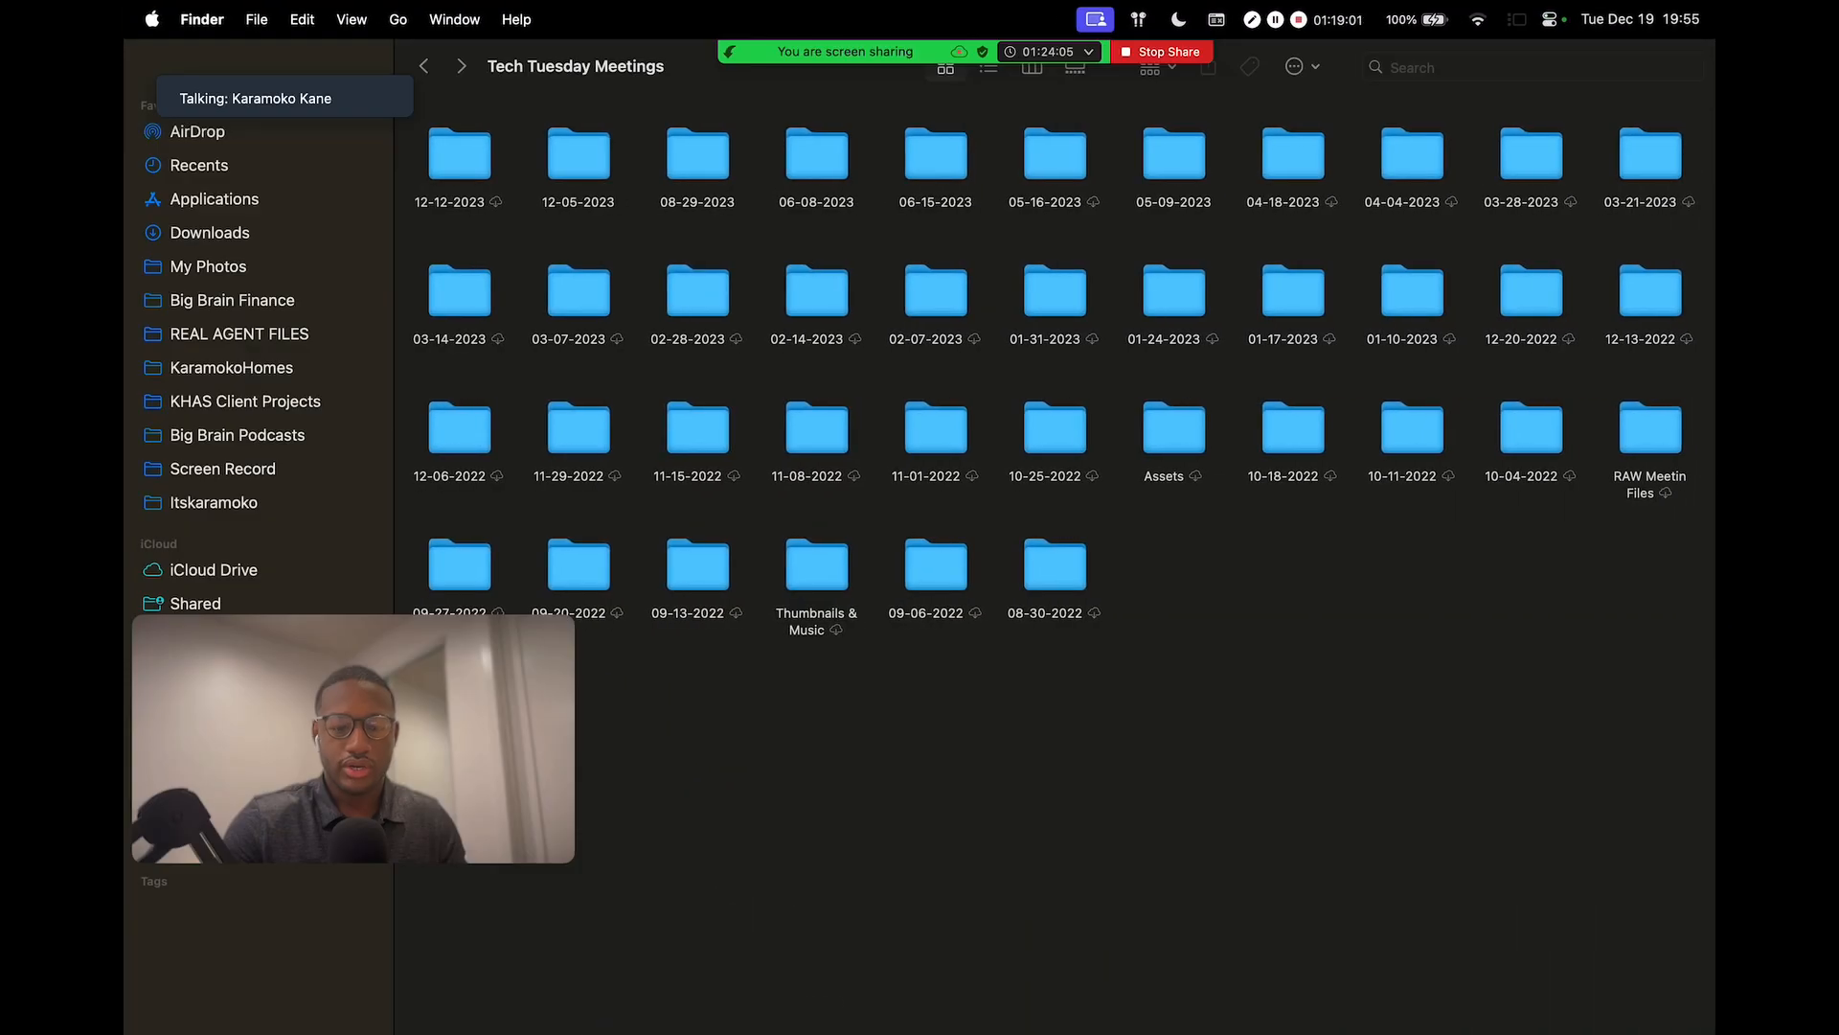
{"action": "mouse_move", "coordinate": [1014, 1017]}
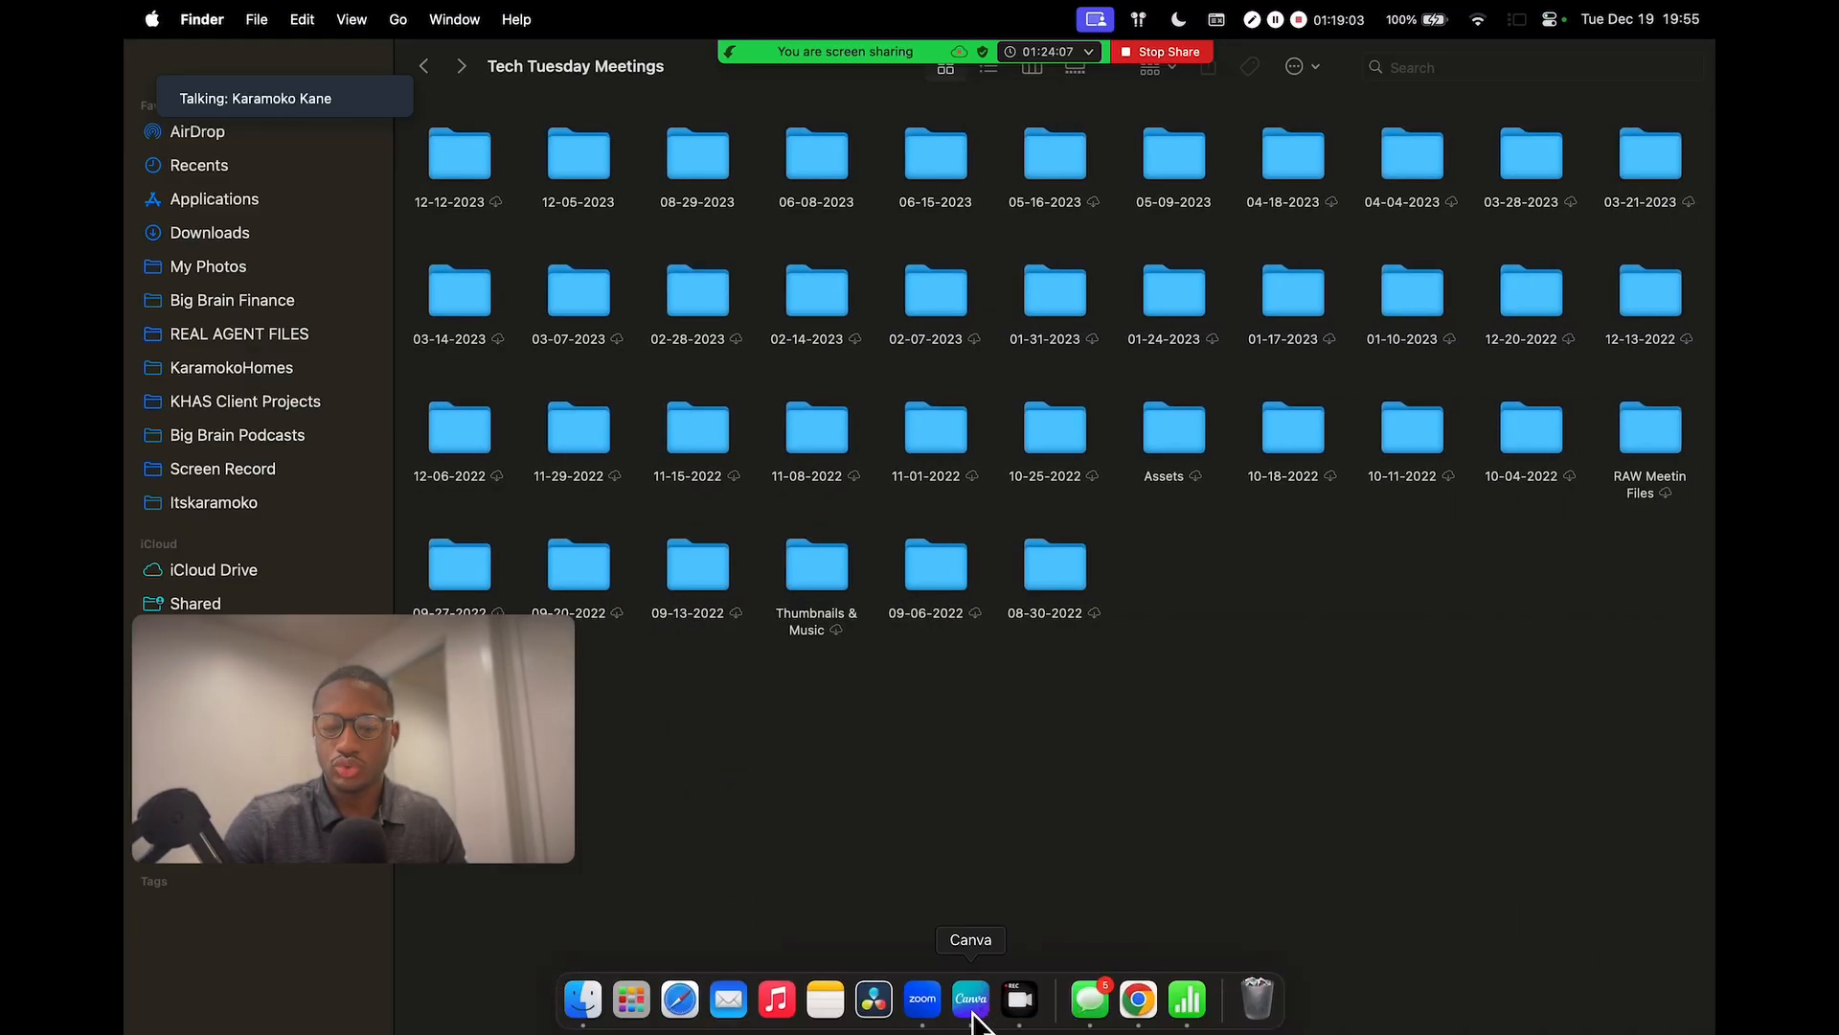
{"action": "left_click", "coordinate": [973, 1003]}
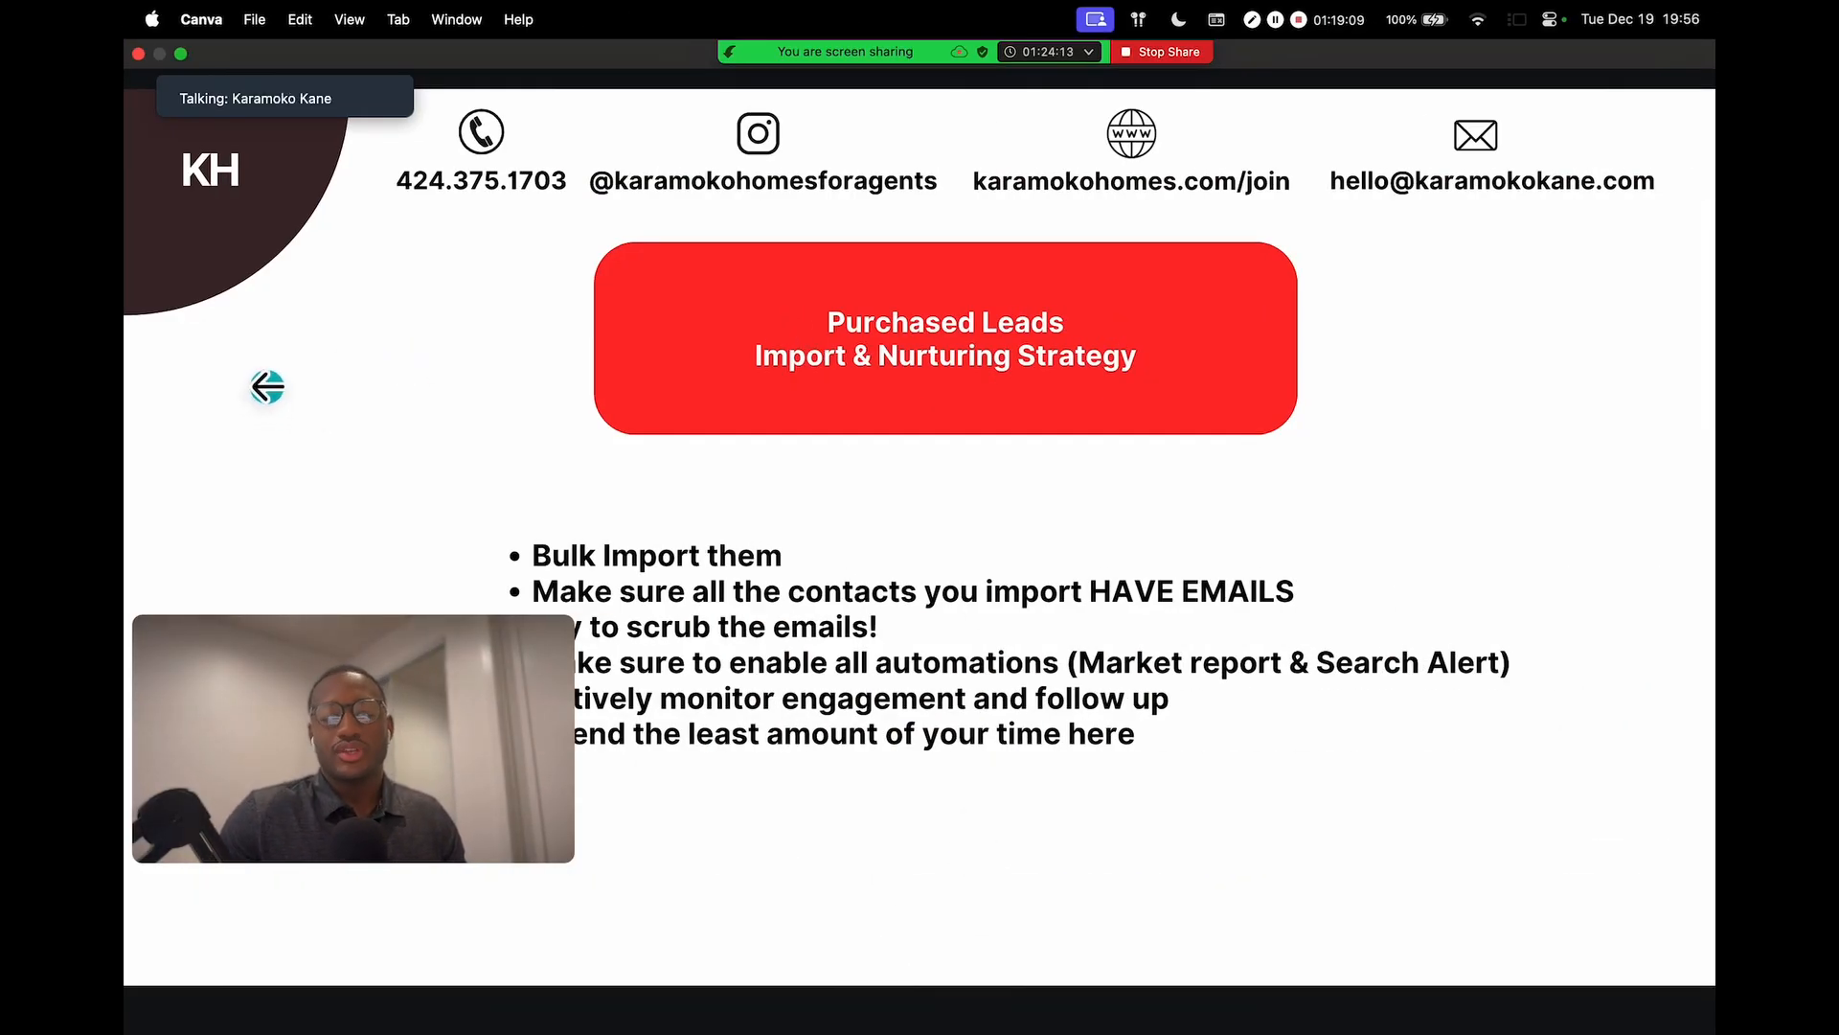
{"action": "key", "text": "Right"}
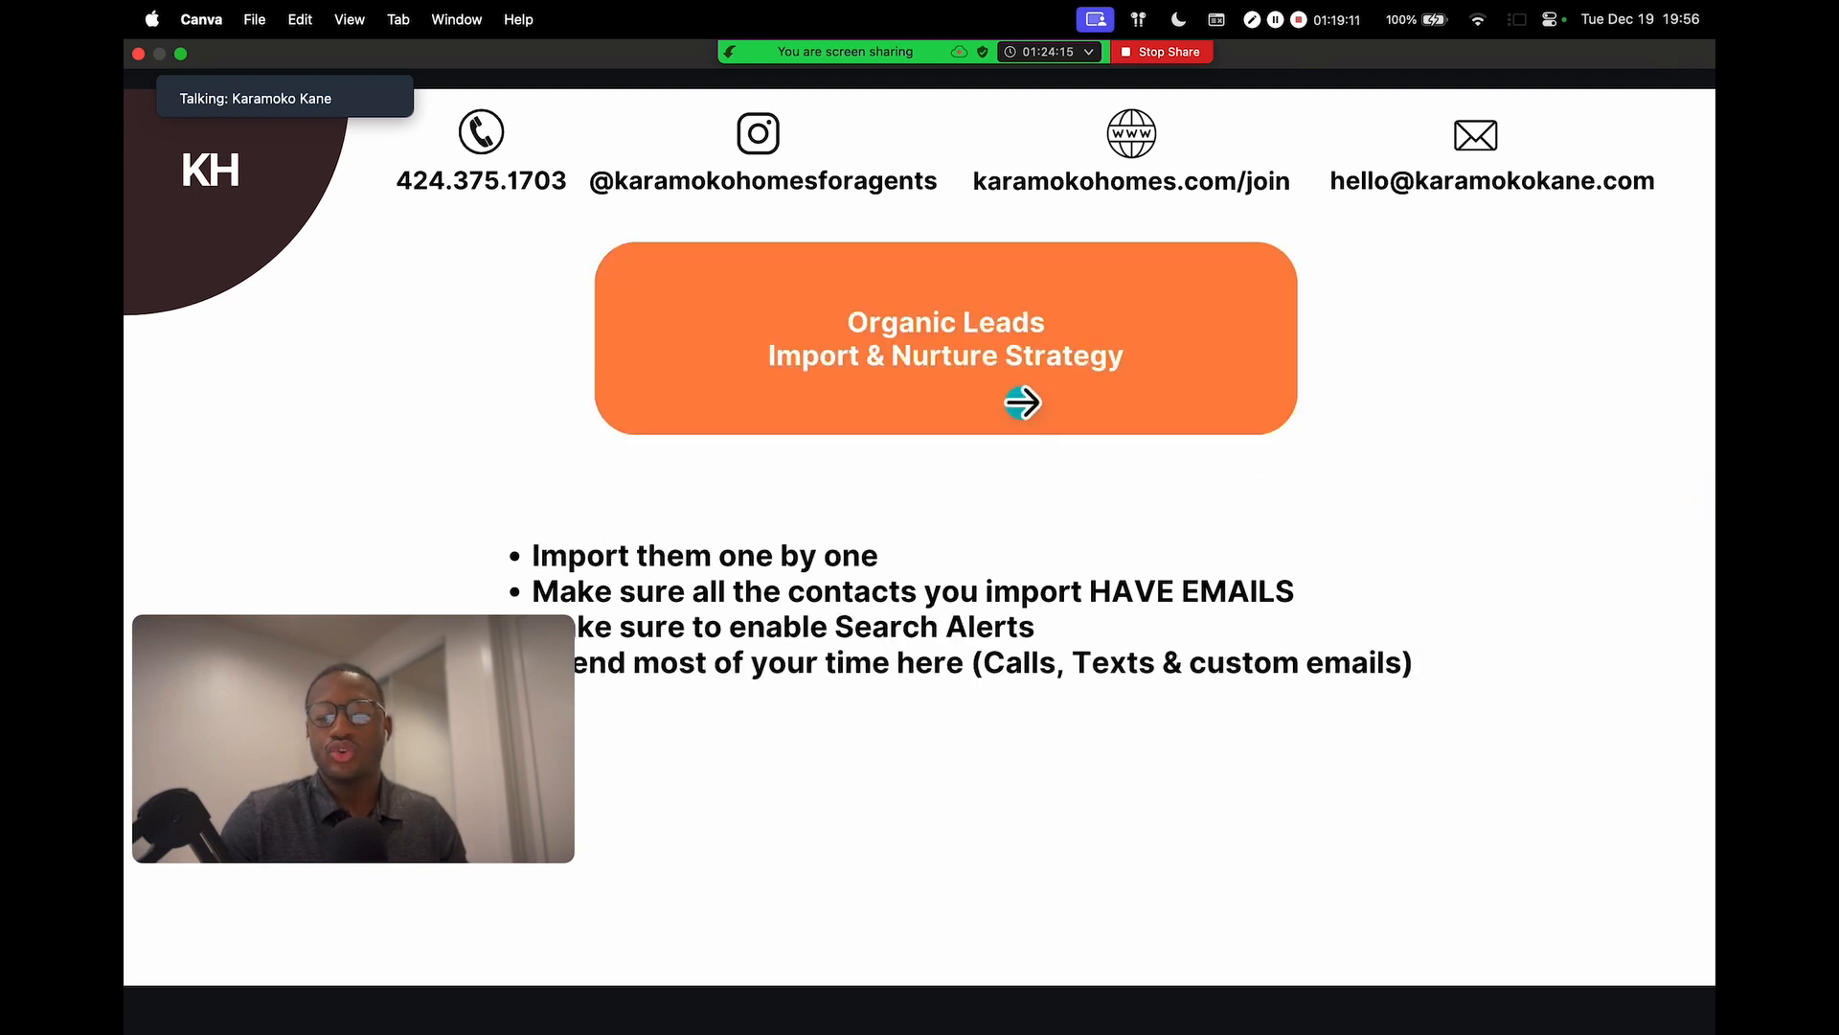
{"action": "key", "text": "Left"}
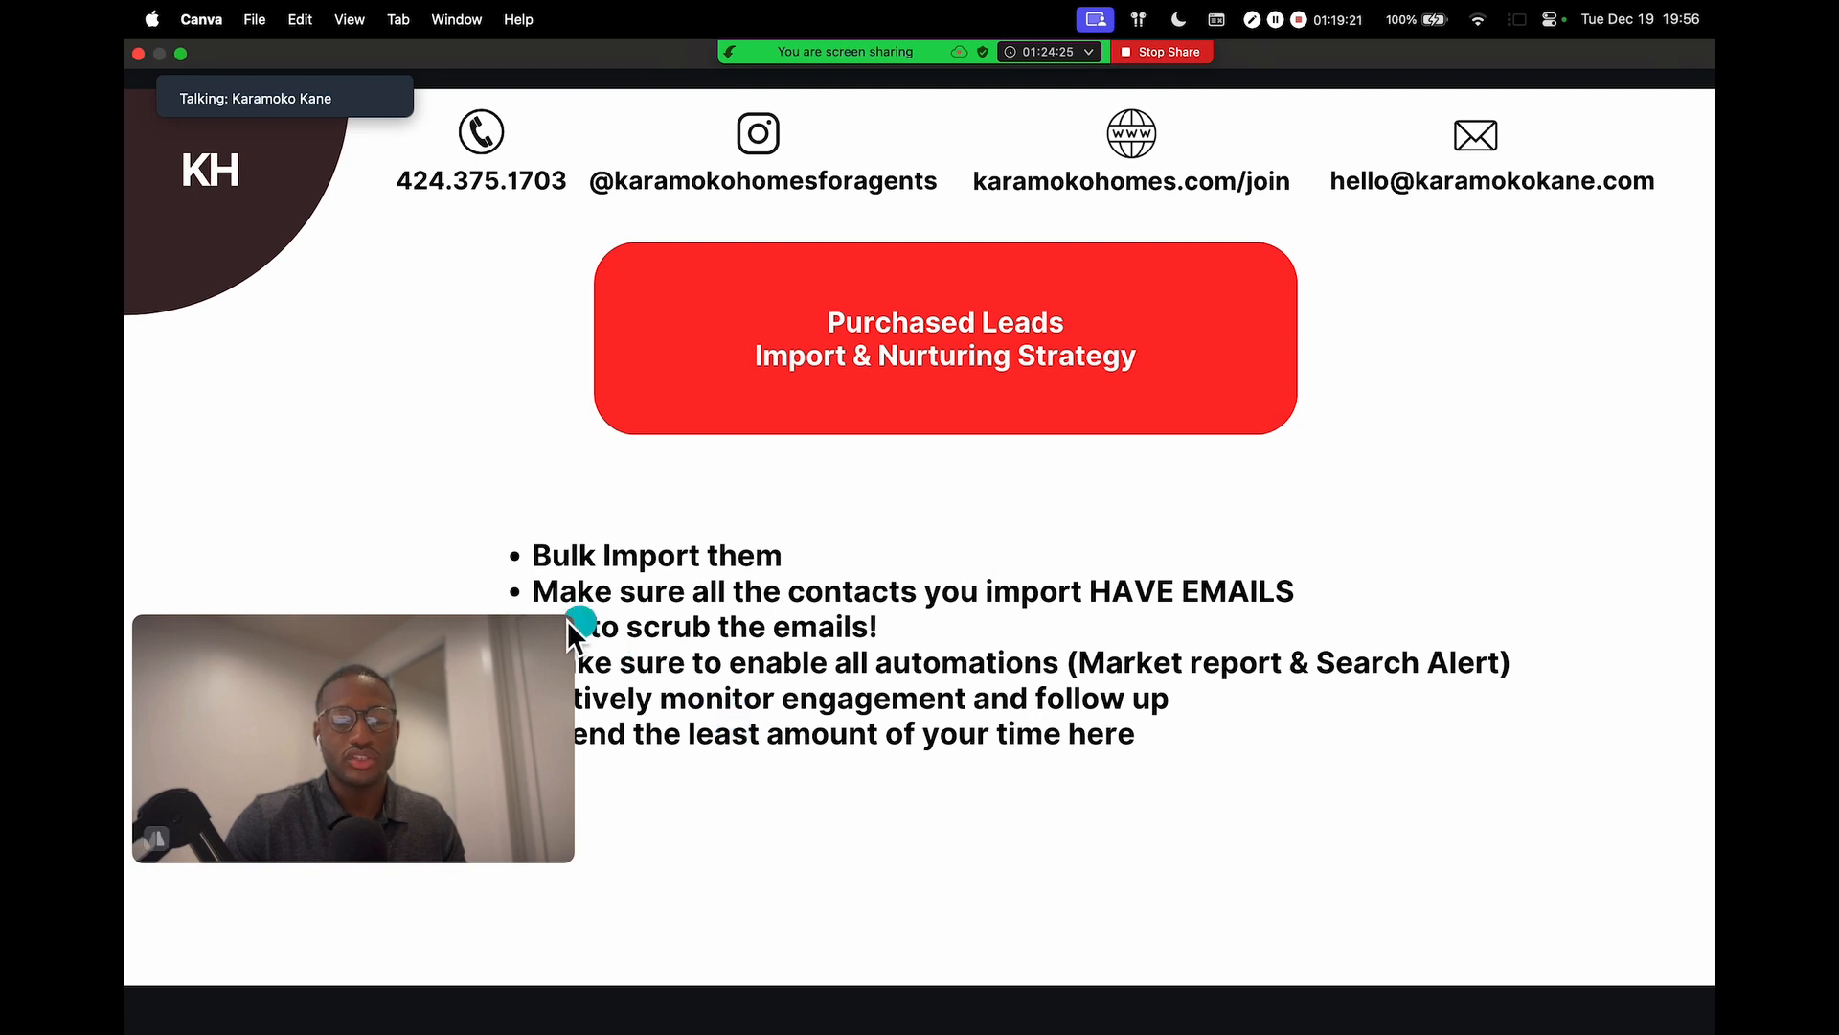
{"action": "left_click_drag", "start_coordinate": [582, 627], "coordinate": [484, 664]}
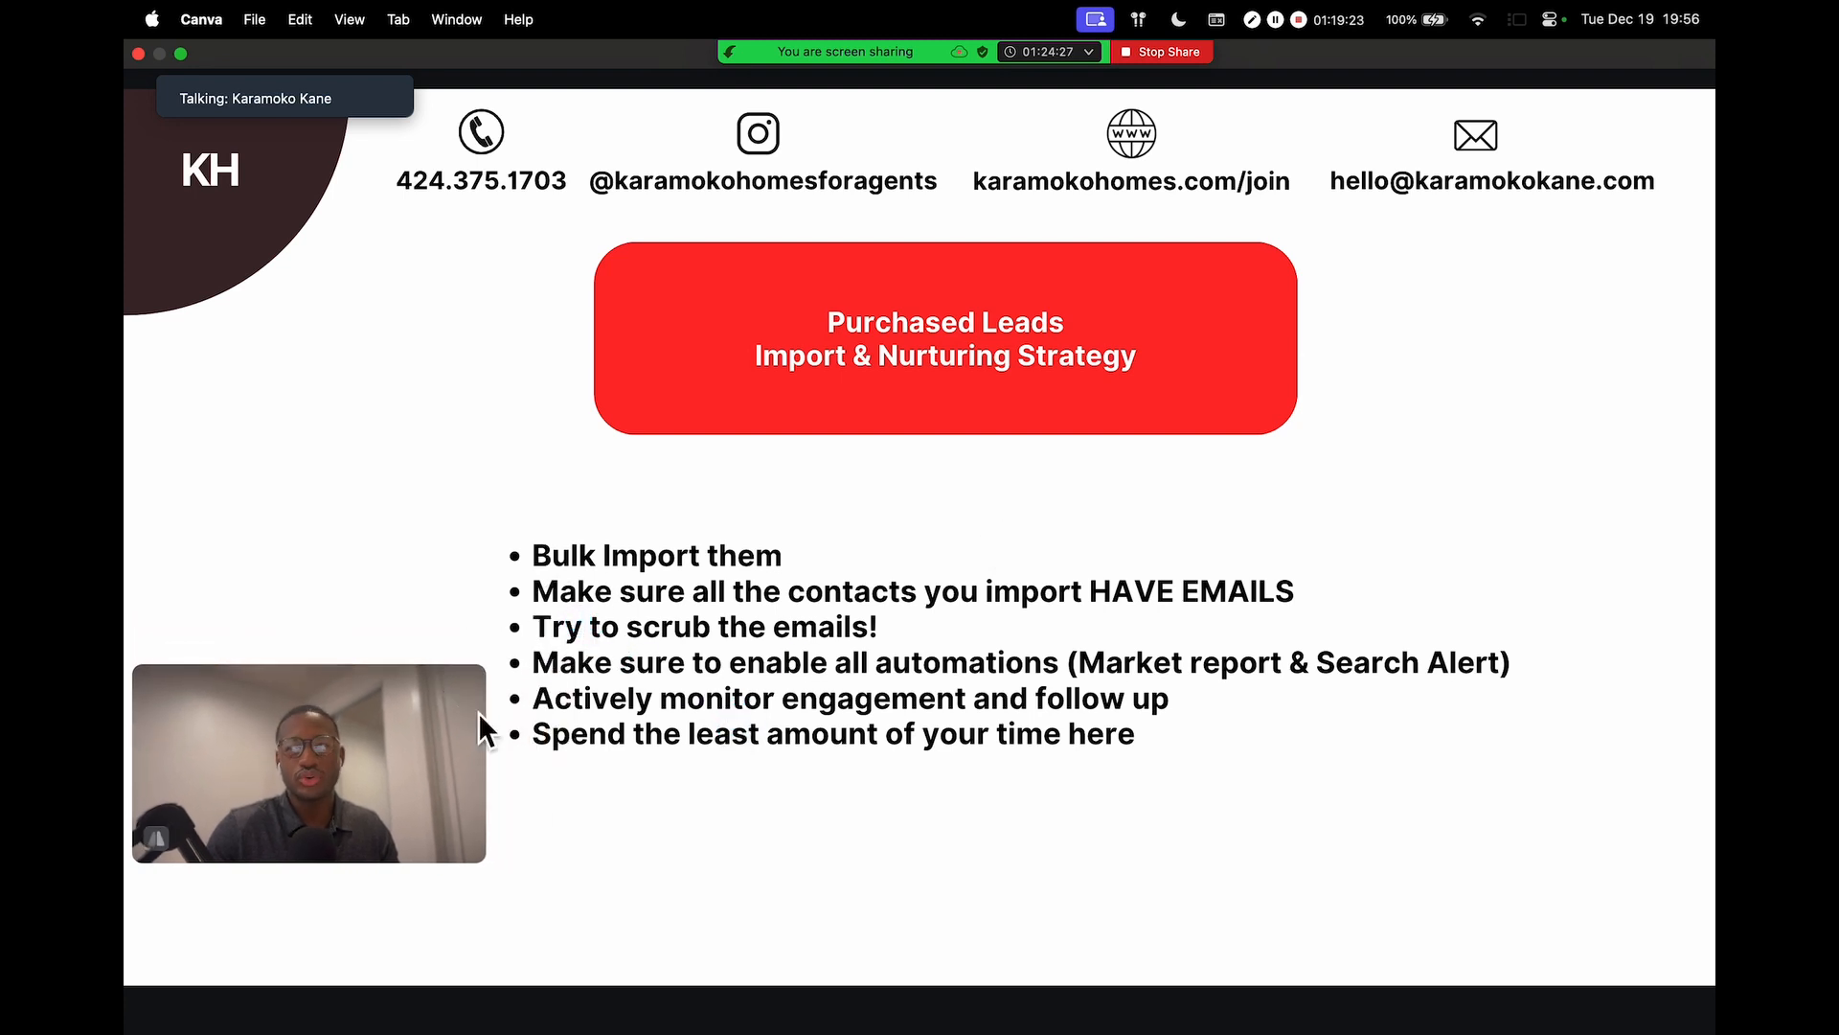
{"action": "left_click_drag", "start_coordinate": [416, 750], "coordinate": [419, 830]}
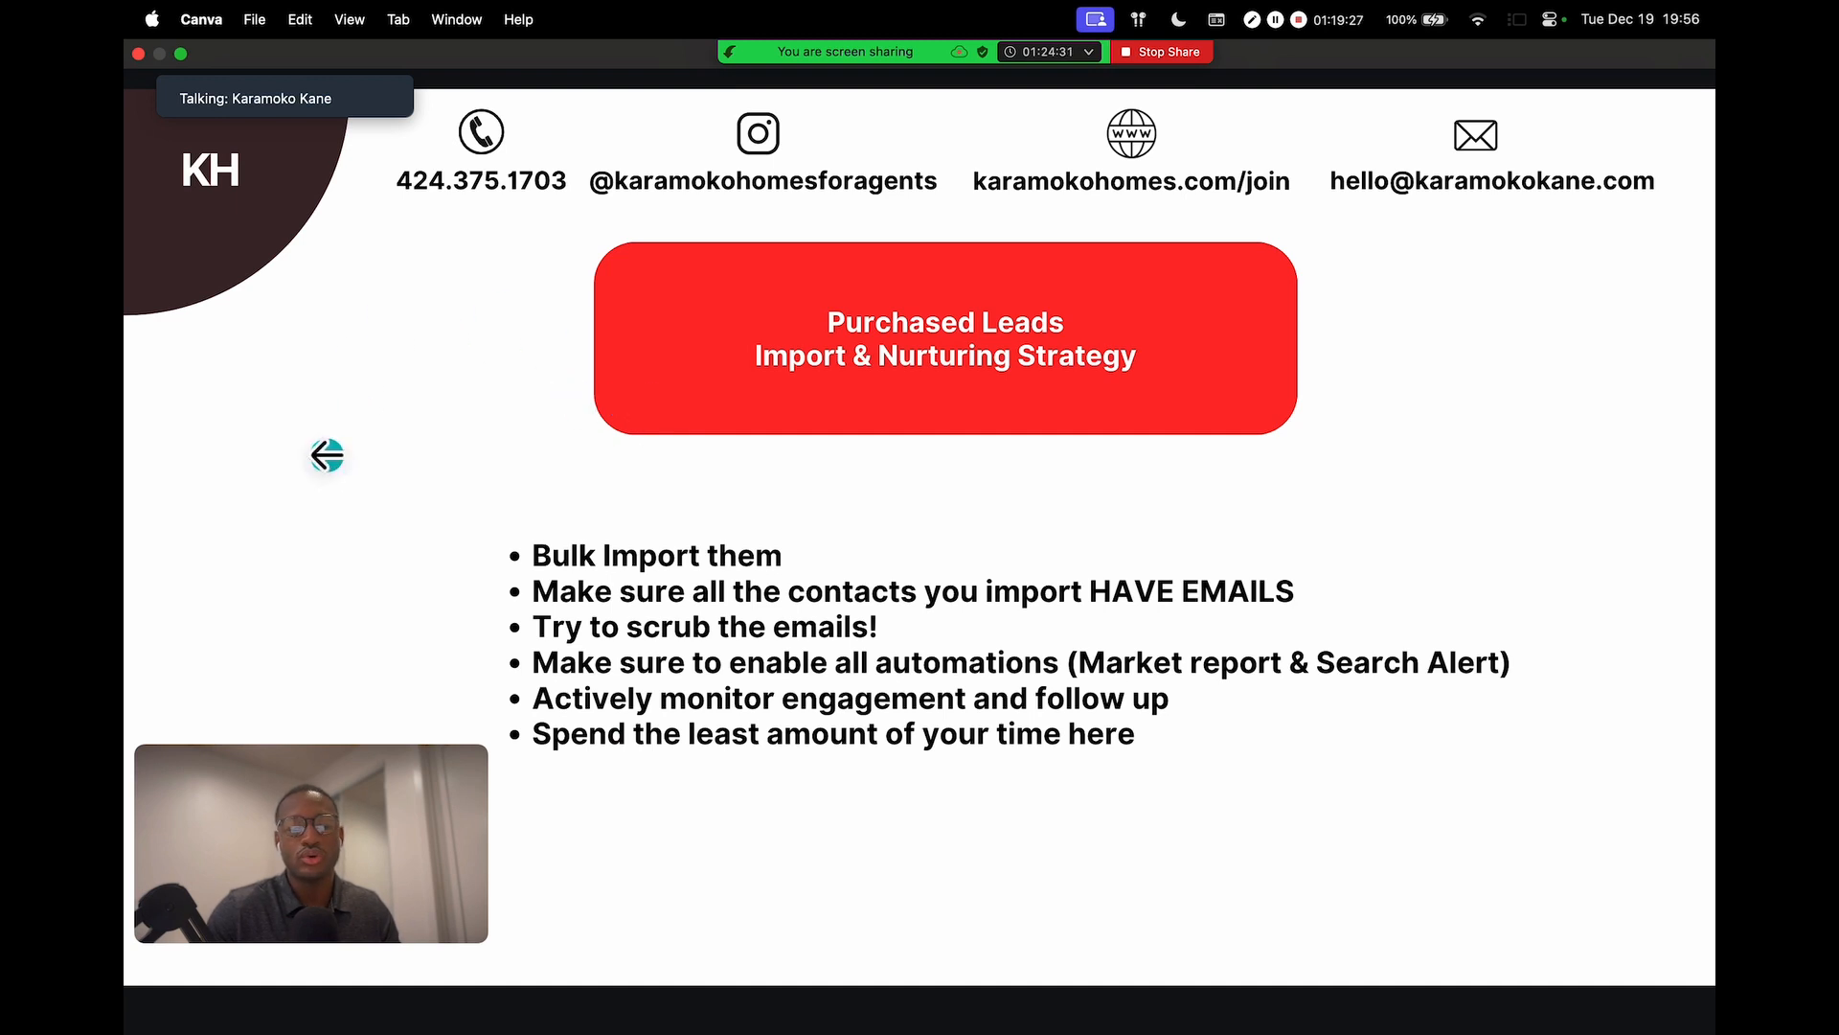
{"action": "left_click", "coordinate": [414, 438]}
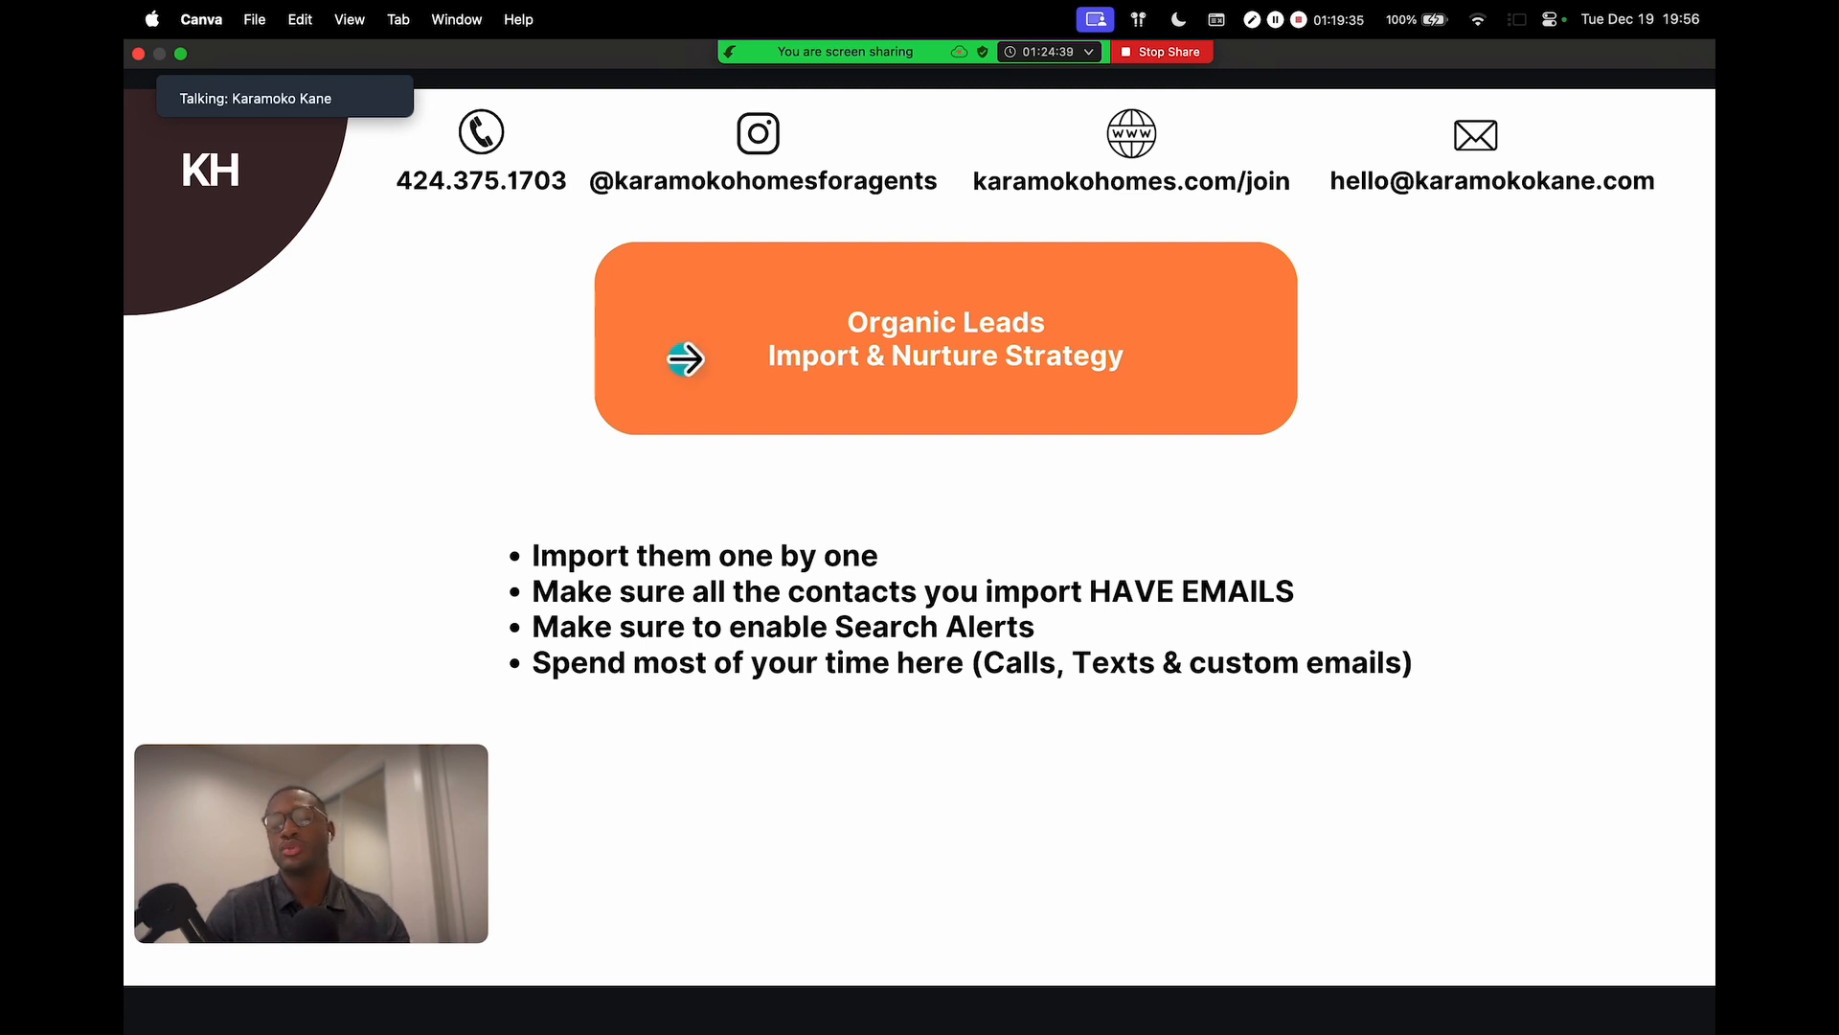
{"action": "left_click", "coordinate": [417, 484]}
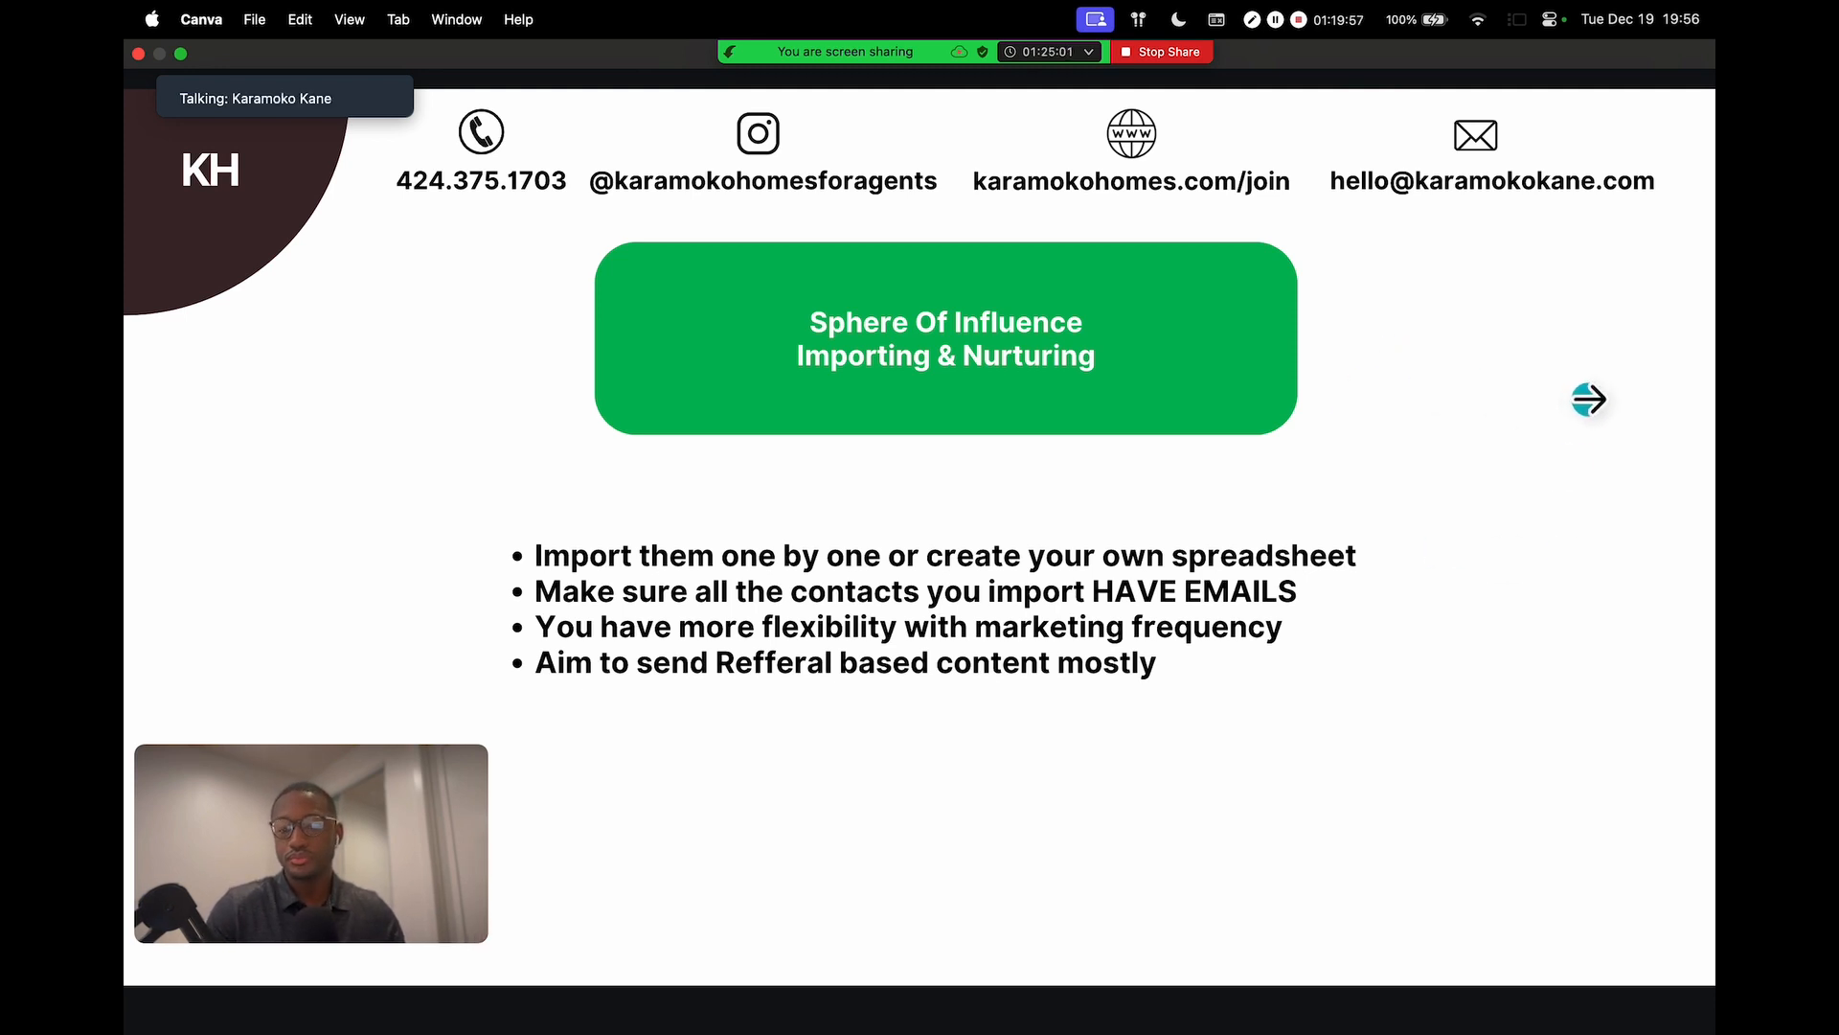
{"action": "key", "text": "Right"}
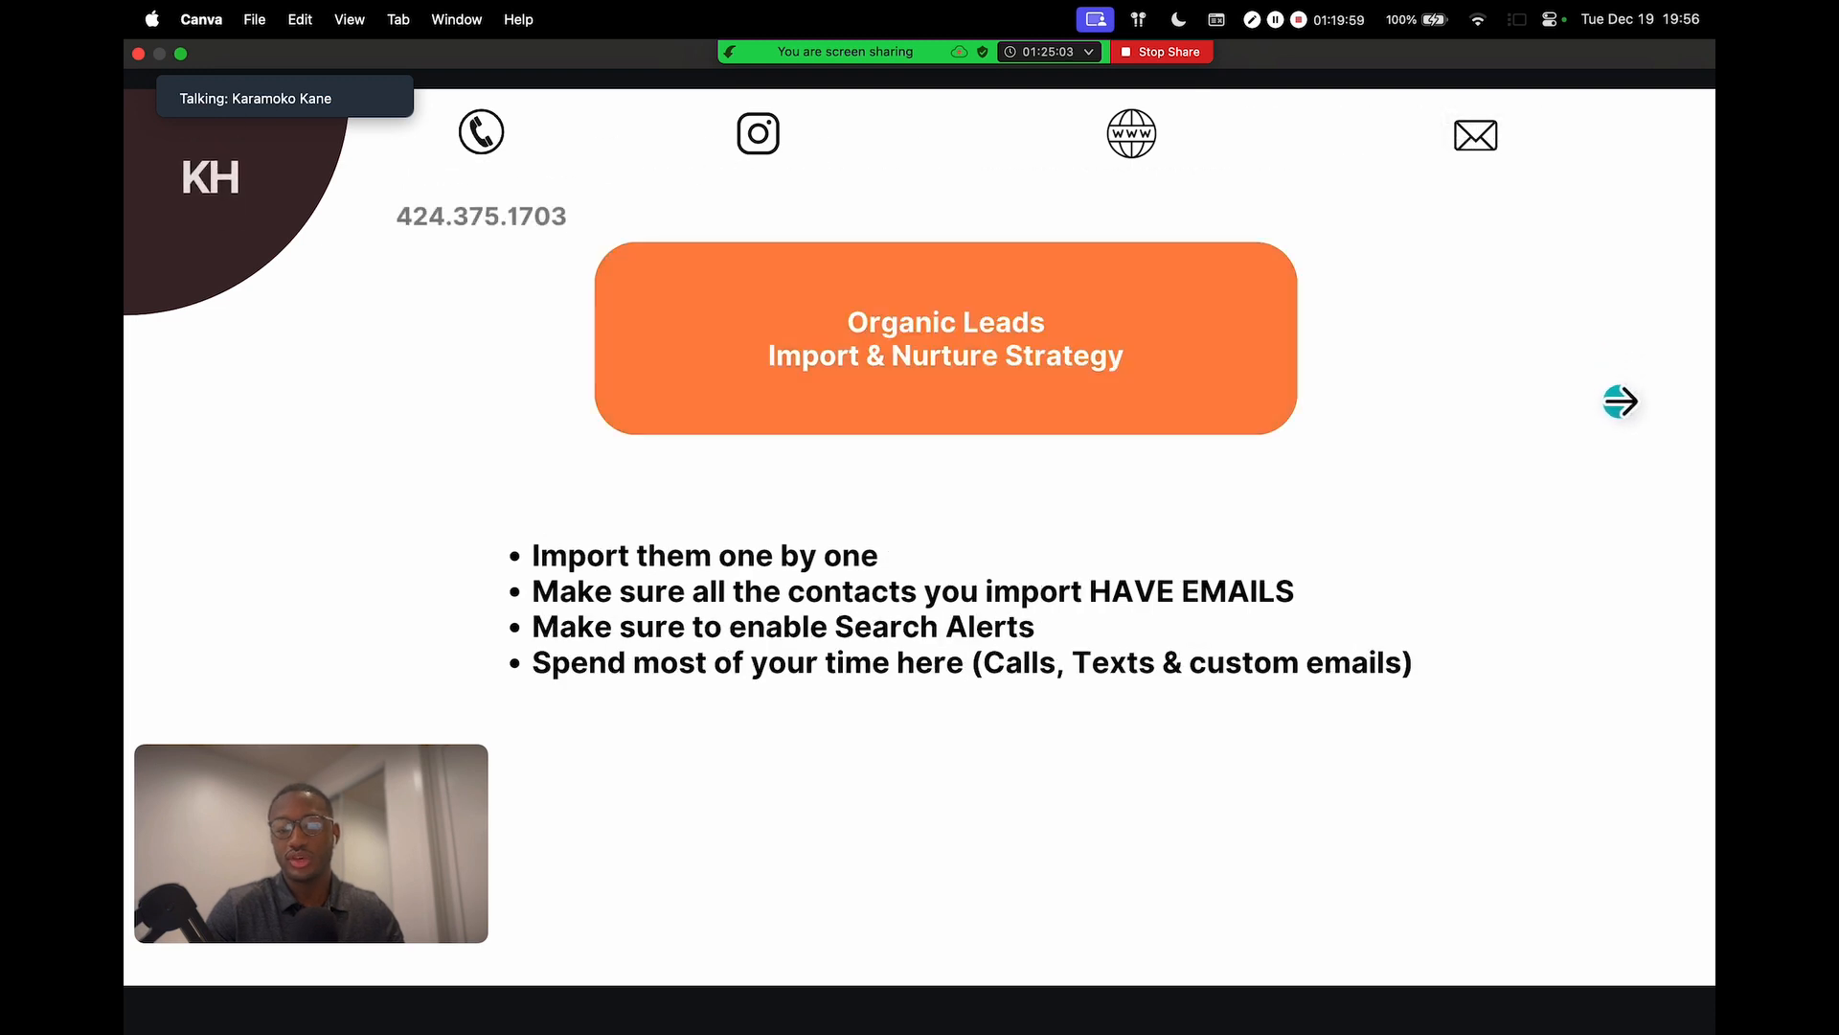
{"action": "key", "text": "Right"}
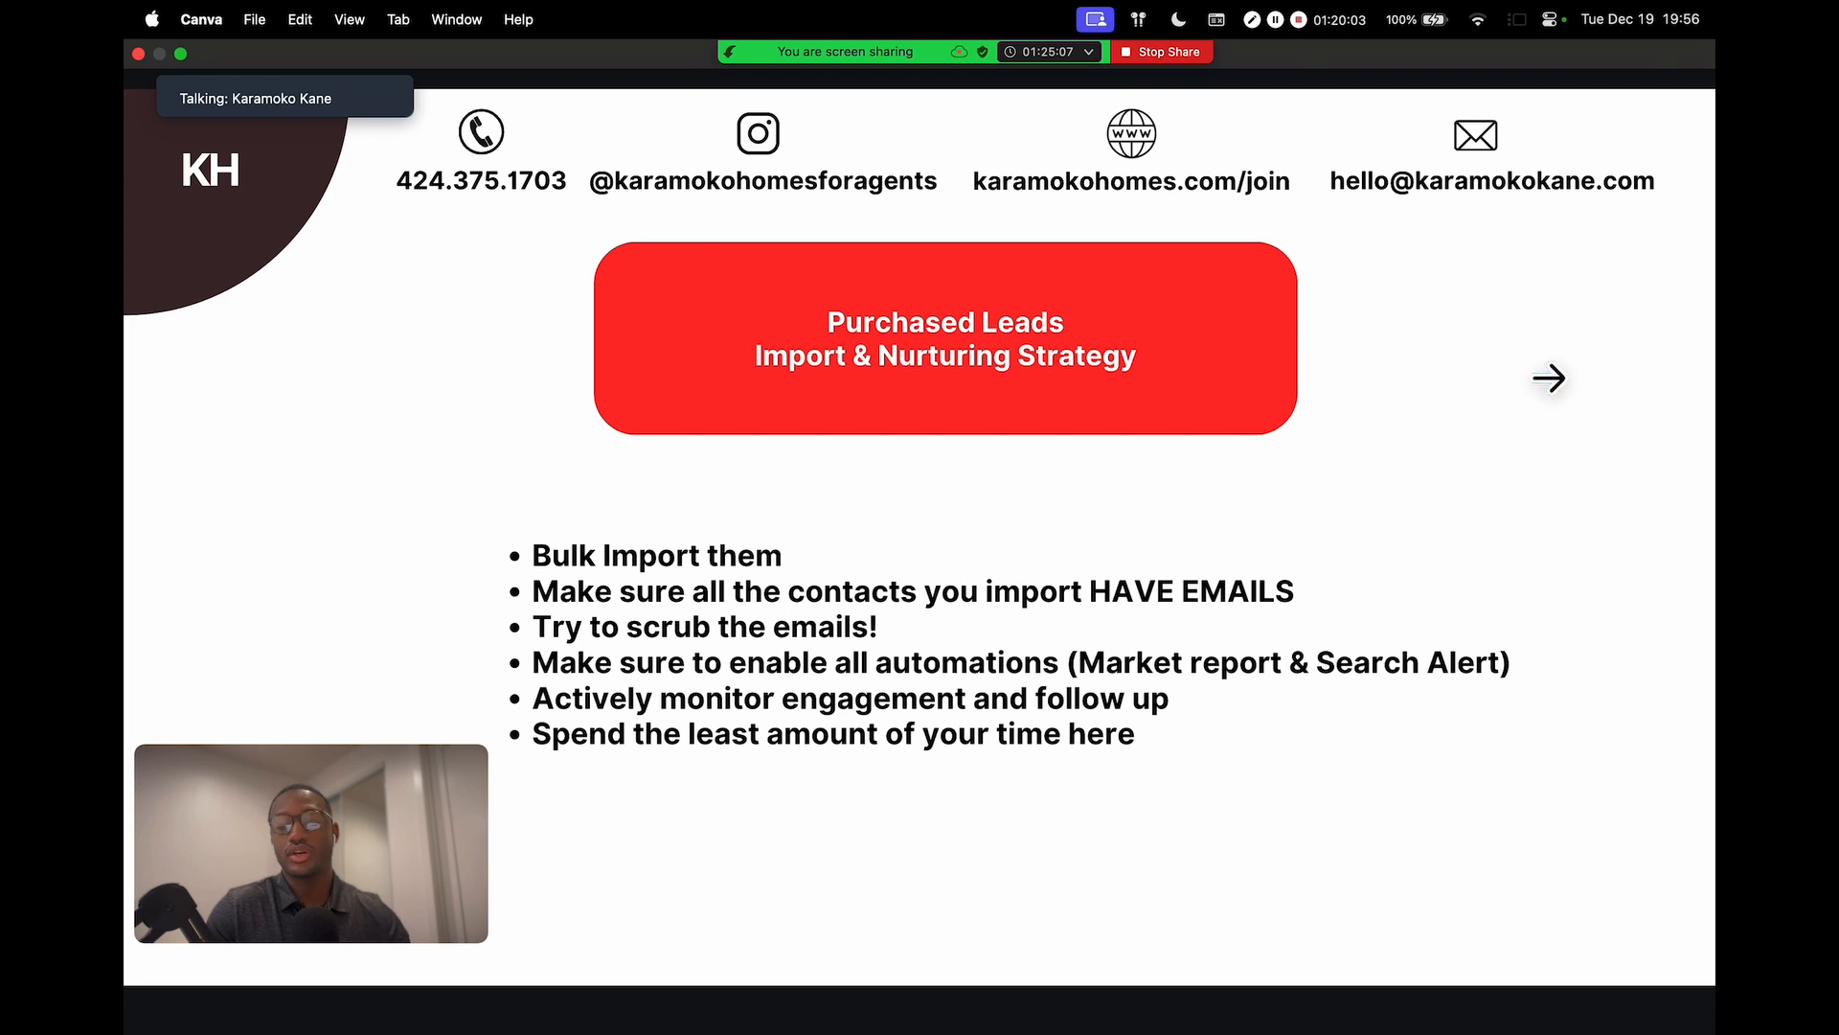
{"action": "left_click", "coordinate": [1551, 377]}
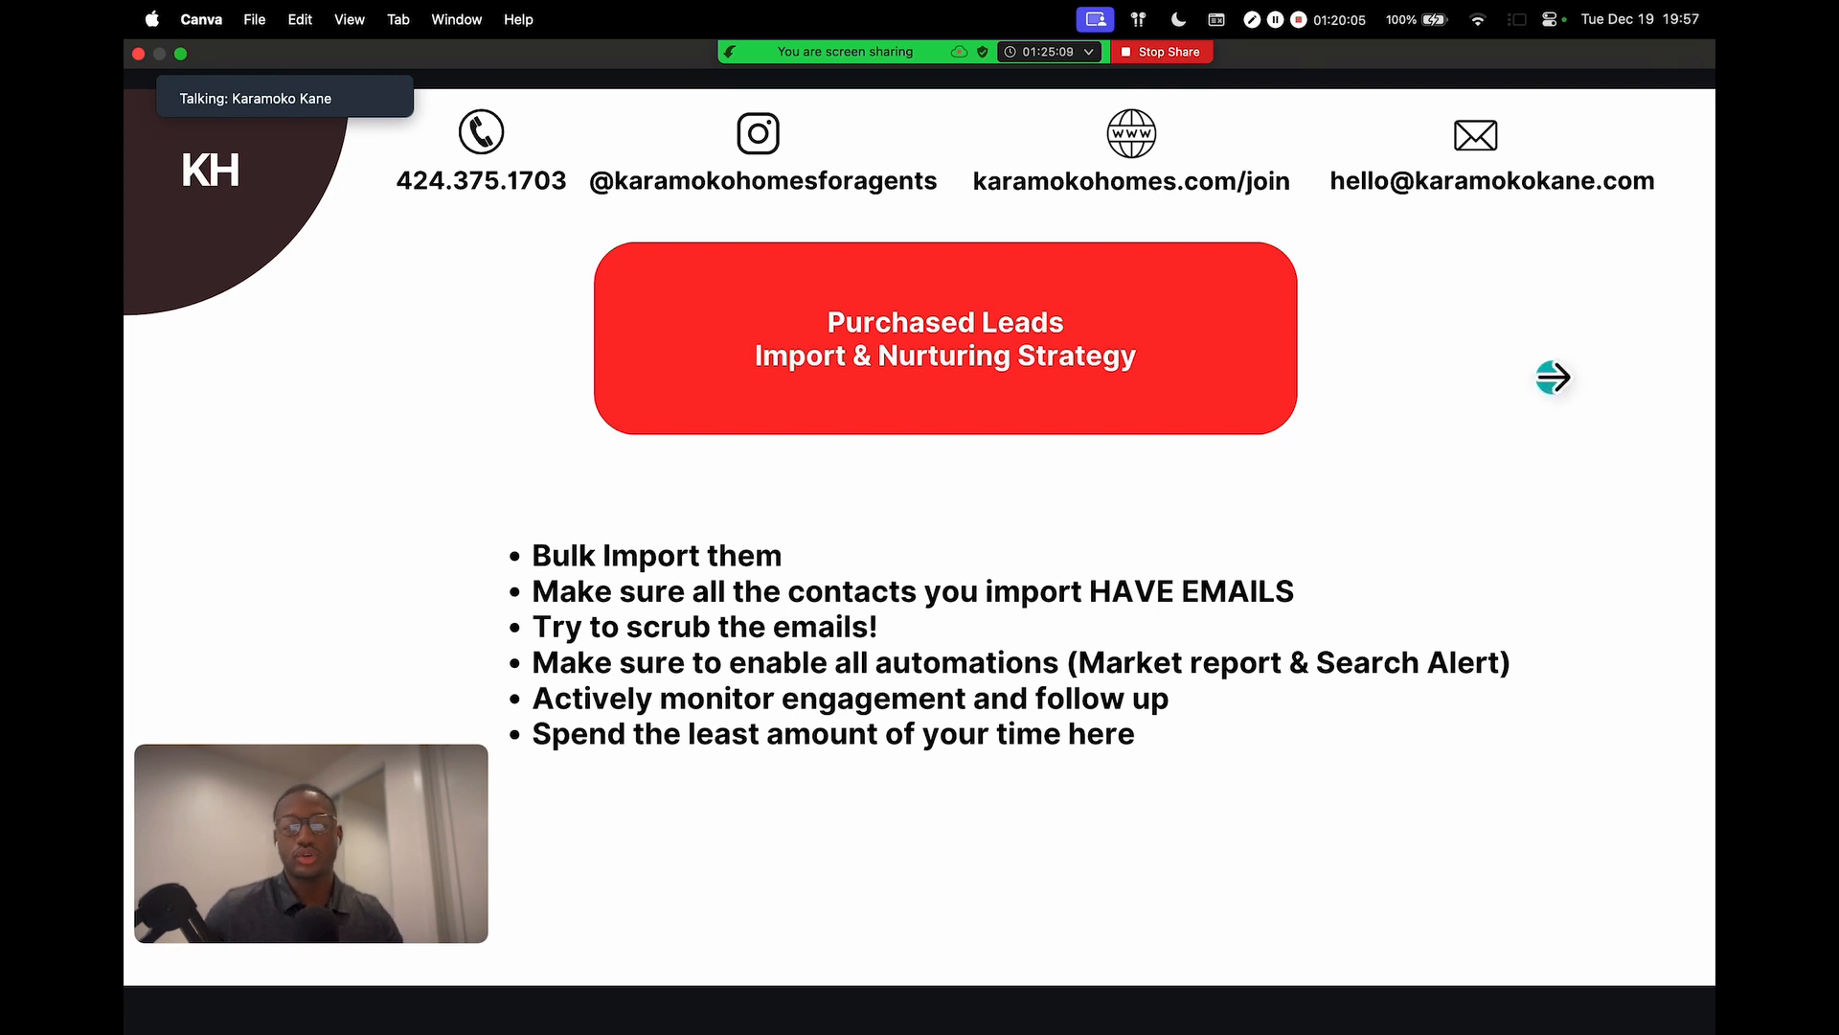